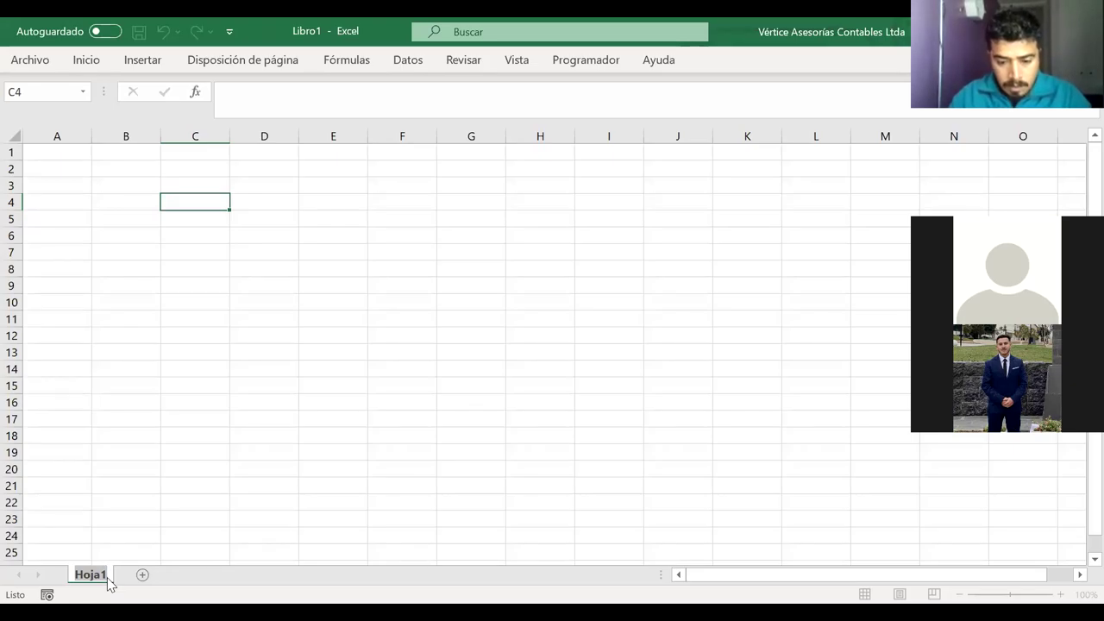
- Rename the worksheet Hoja1 as PARALELO PARCIAL
double_click(106, 576)
text(PARALELO PARCIAL)
key(Return)
drag(177, 284, 177, 267)
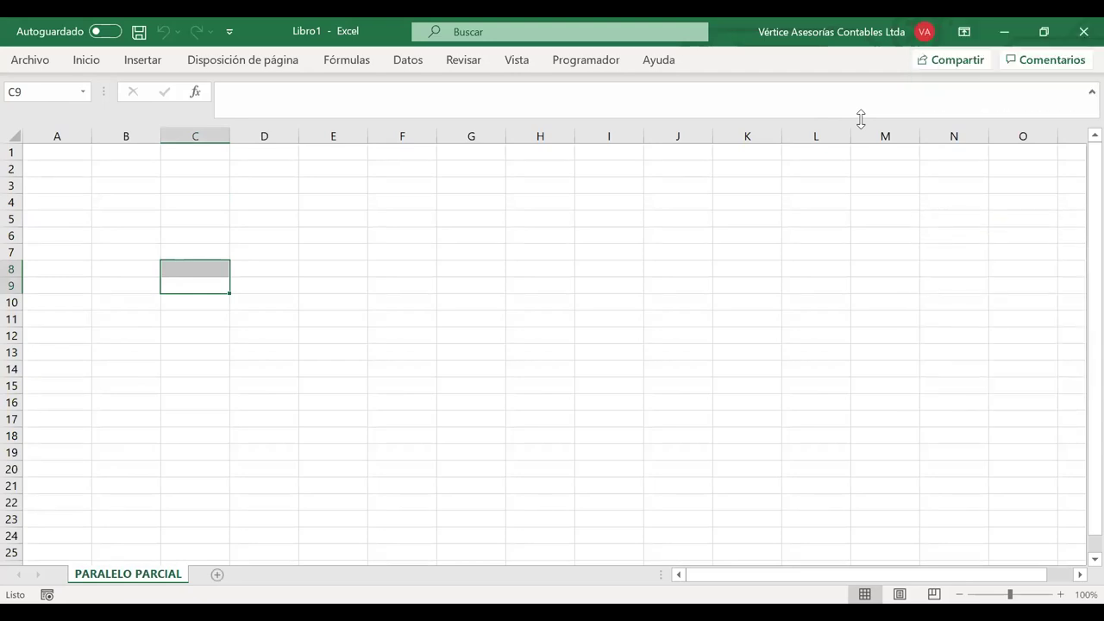
drag(345, 152, 357, 165)
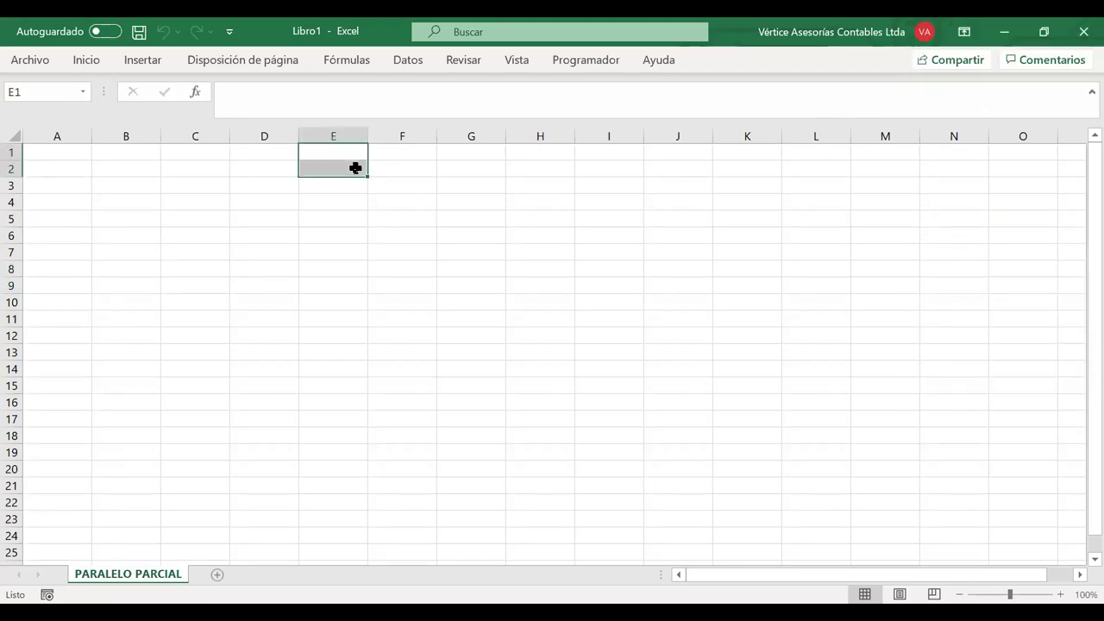
- Enter EQUIPO A in cell A2 and fill it down through A5
click(72, 168)
text(EQUIPO A)
key(Return)
click(77, 169)
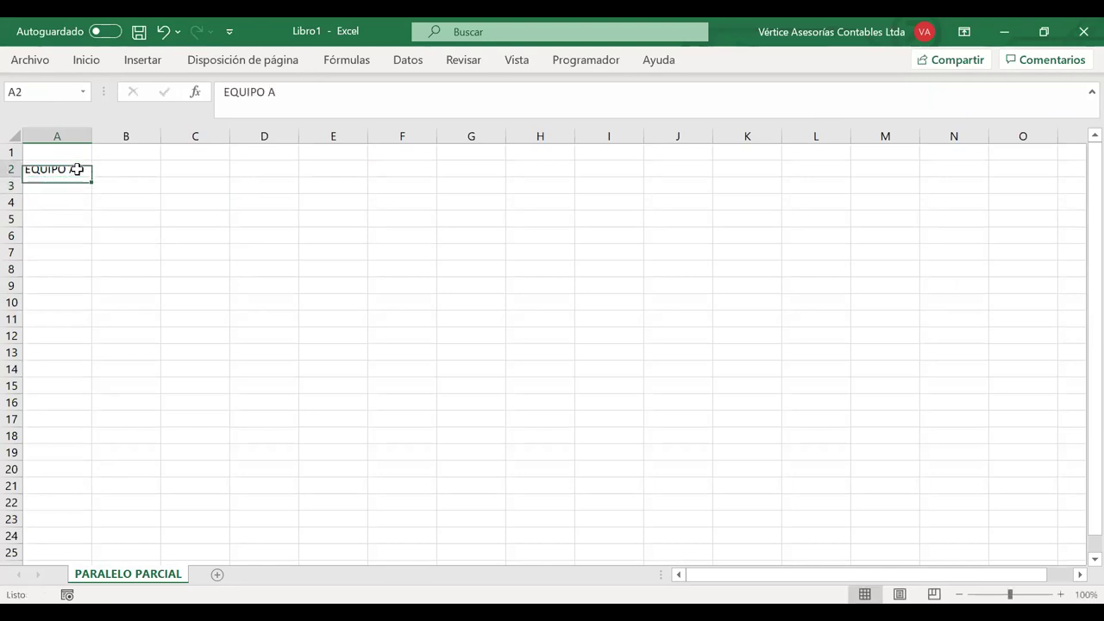
drag(92, 182, 86, 221)
click(74, 187)
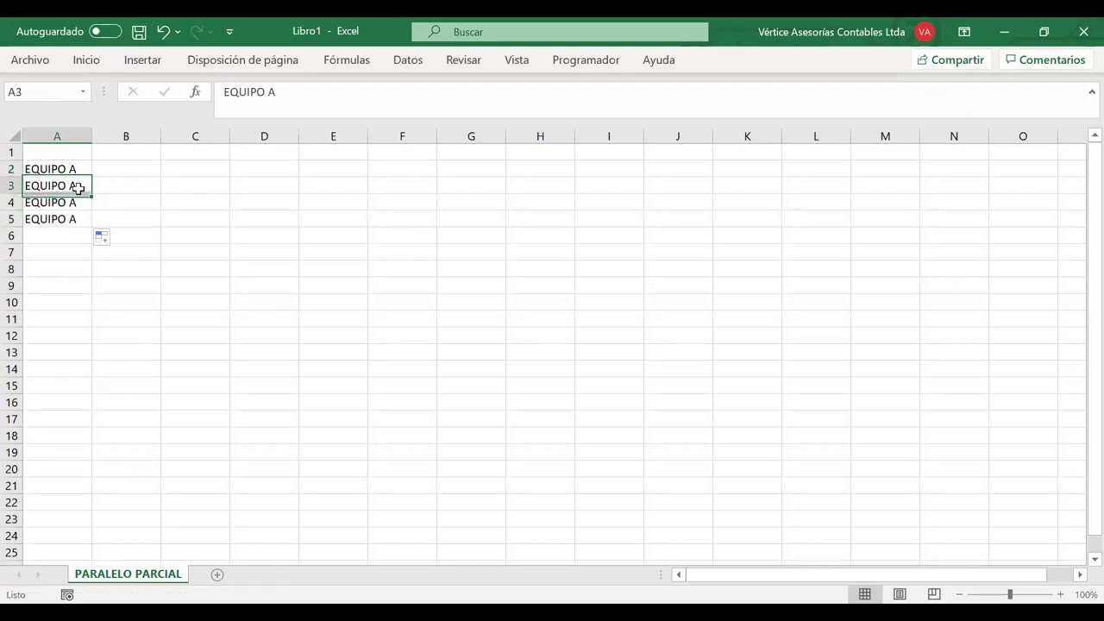
double_click(76, 188)
key(BackSpace)
text(B)
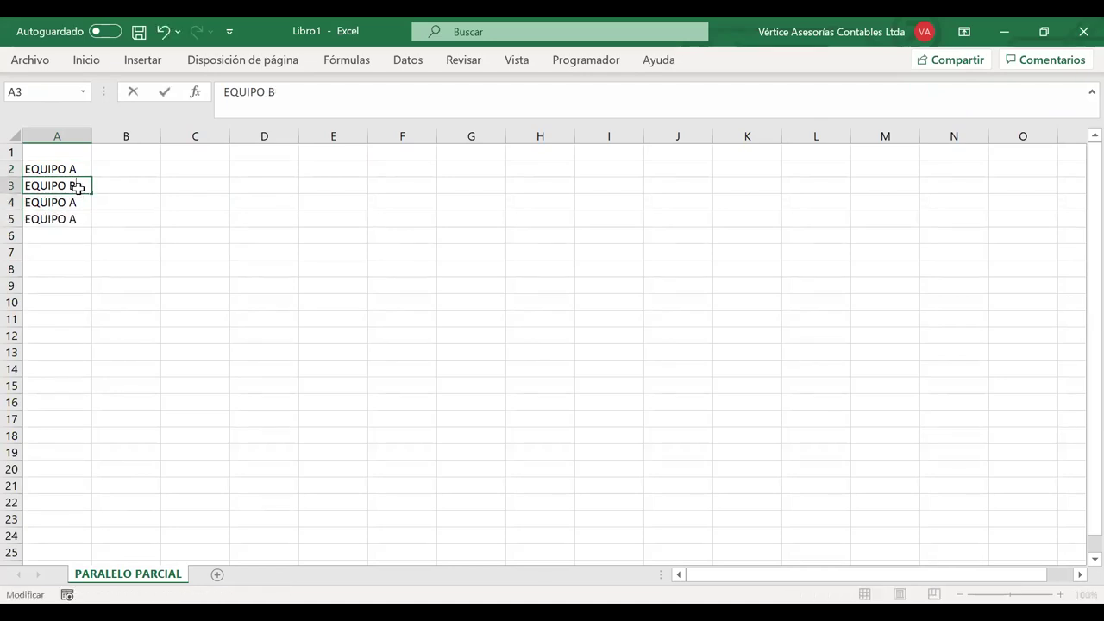
key(Return)
key(BackSpace)
click(78, 188)
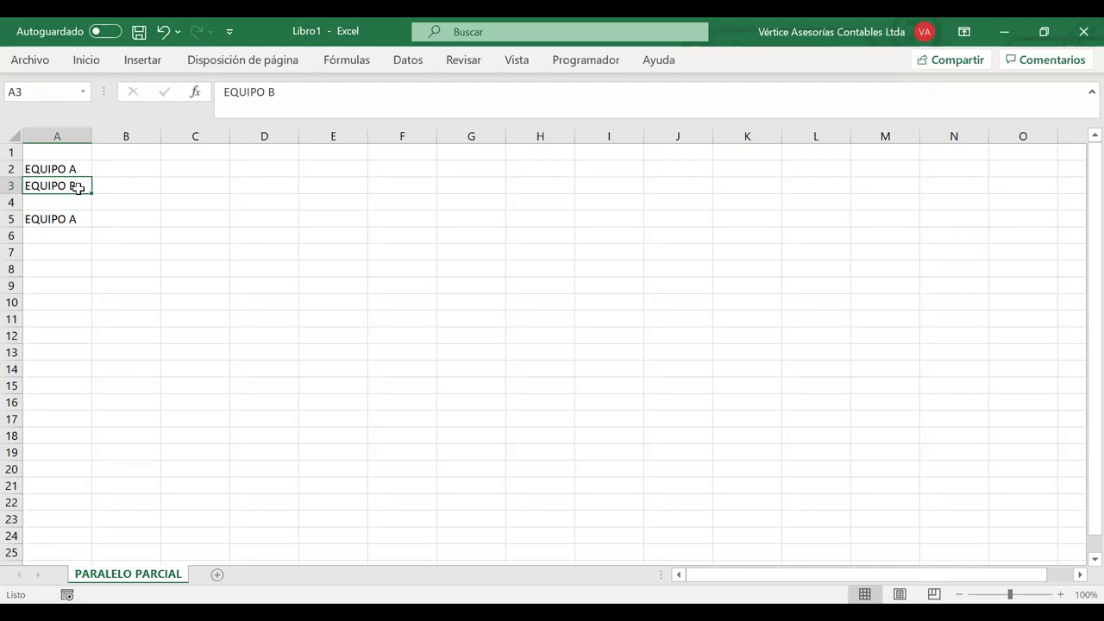
key(ctrl+z)
key(ctrl+z)
key(ctrl+c)
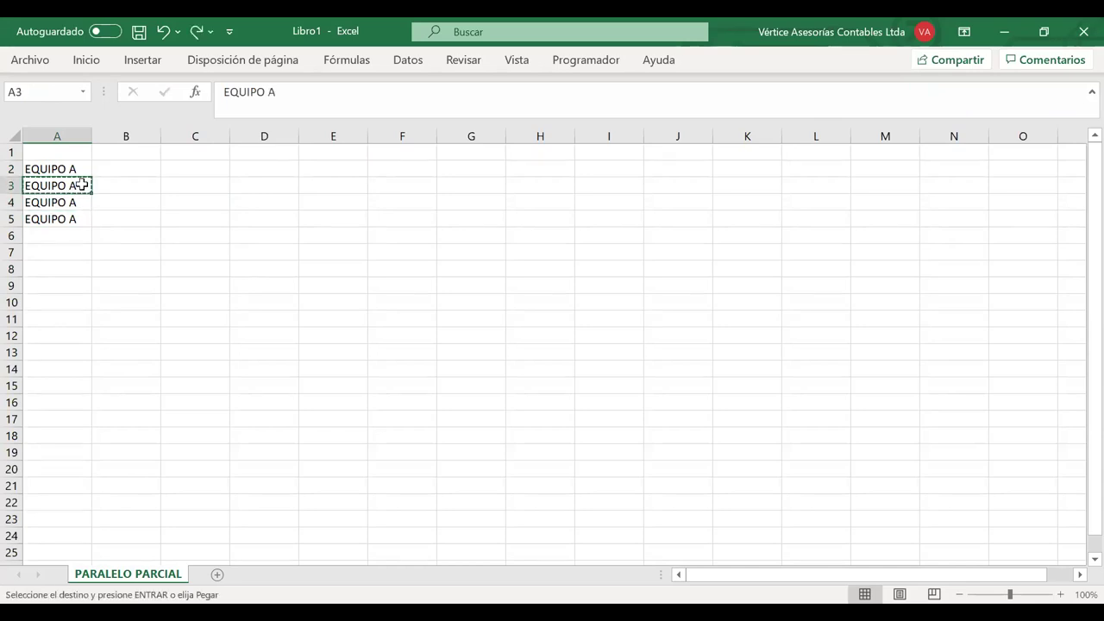
- Change the labels in A3, A4 and A5 to EQUIPO B, EQUIPO C and EQUIPO D
double_click(80, 185)
key(BackSpace)
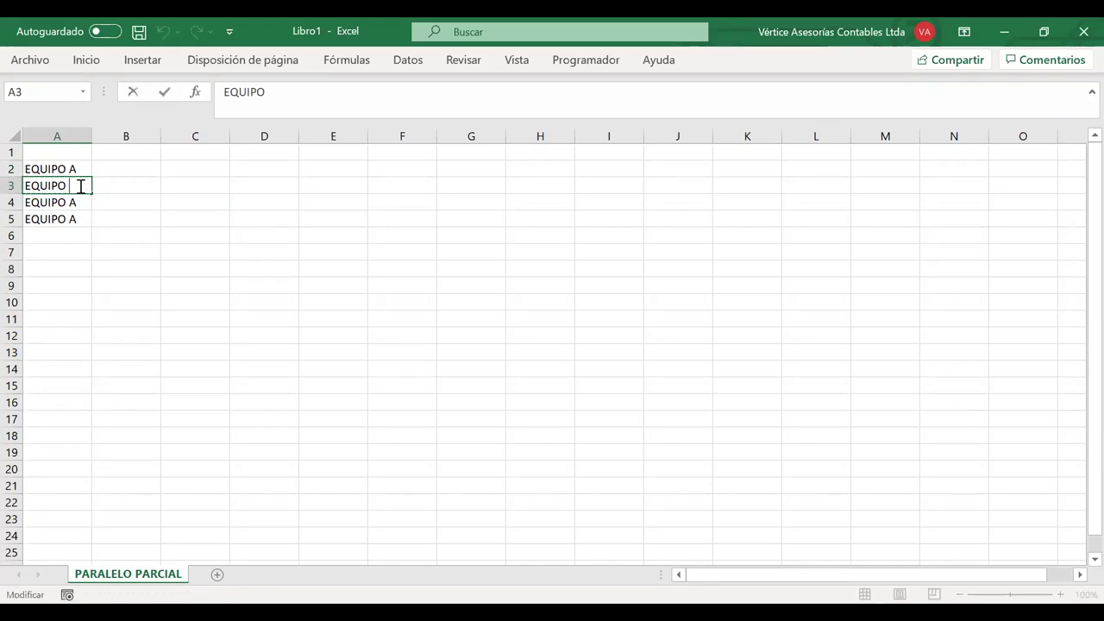
text(B)
key(Return)
double_click(86, 201)
key(BackSpace)
text(C)
key(Return)
double_click(84, 218)
key(BackSpace)
text(D)
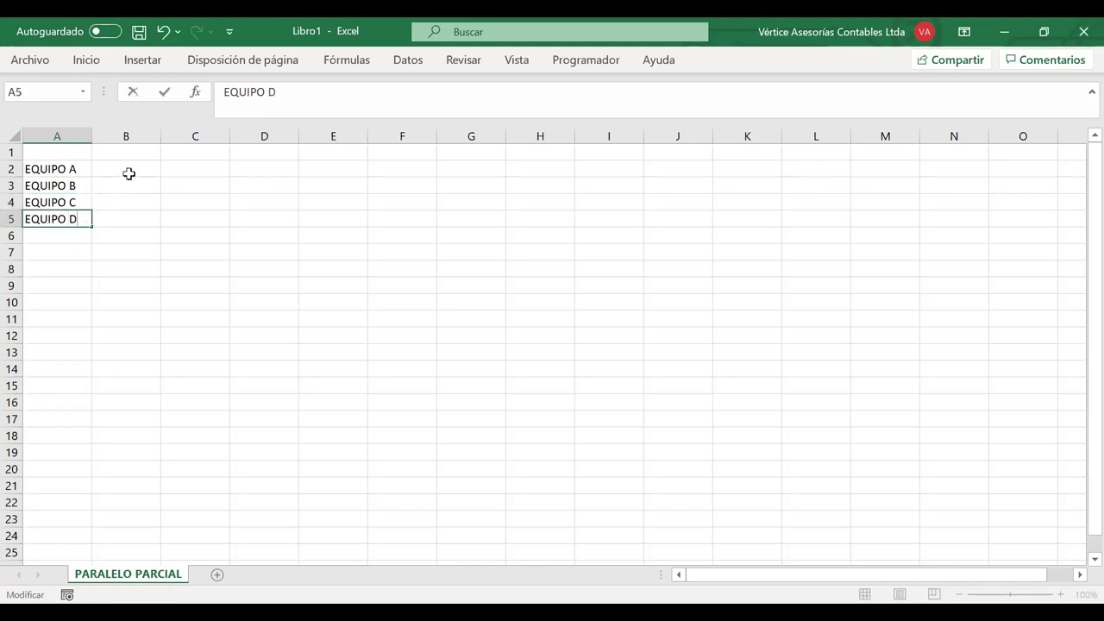
click(128, 172)
- Enter the column heading Confiabilidad t=50h in cell B1
click(111, 151)
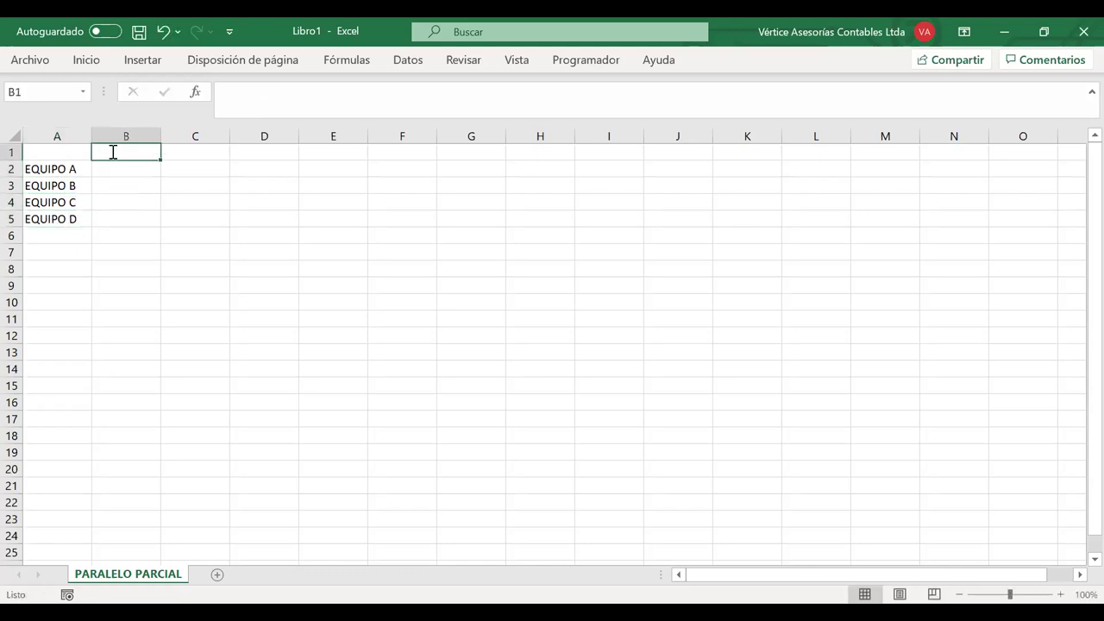
text(cONFIABILIDAD)
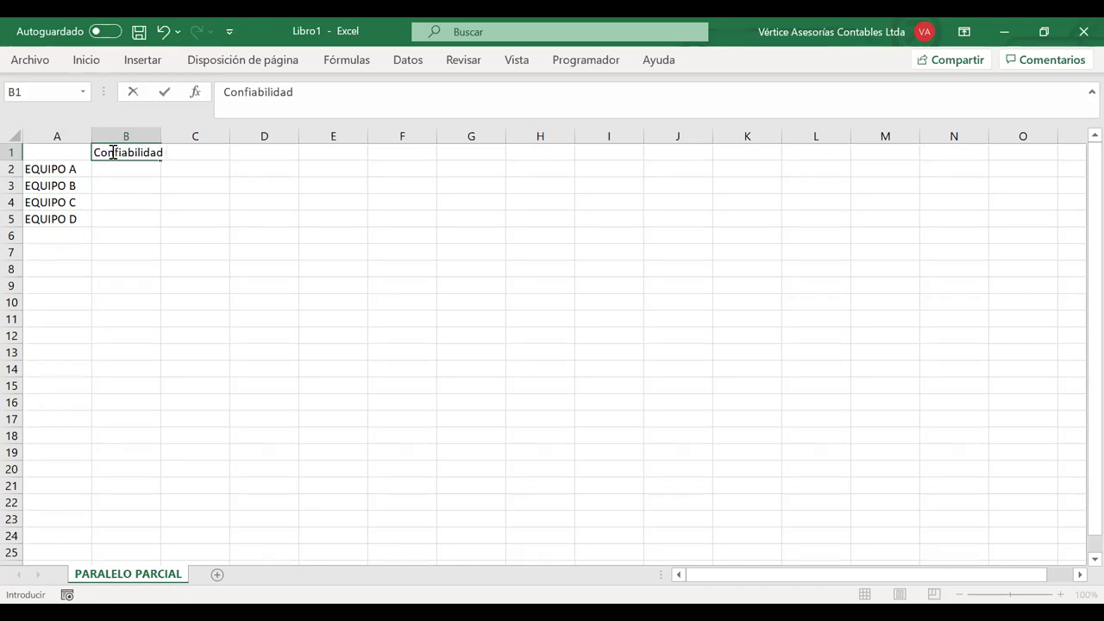
text( t=50h)
key(Return)
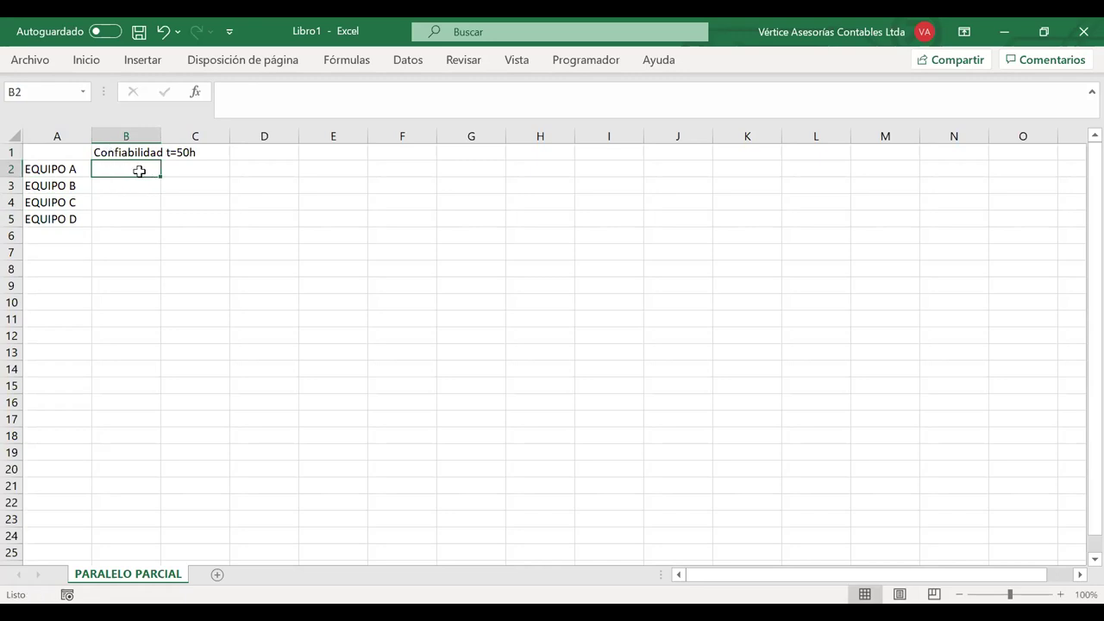
- Enter a reliability of 70% for EQUIPO A and EQUIPO B, and fill 70% down from B2 through B5
text(70%)
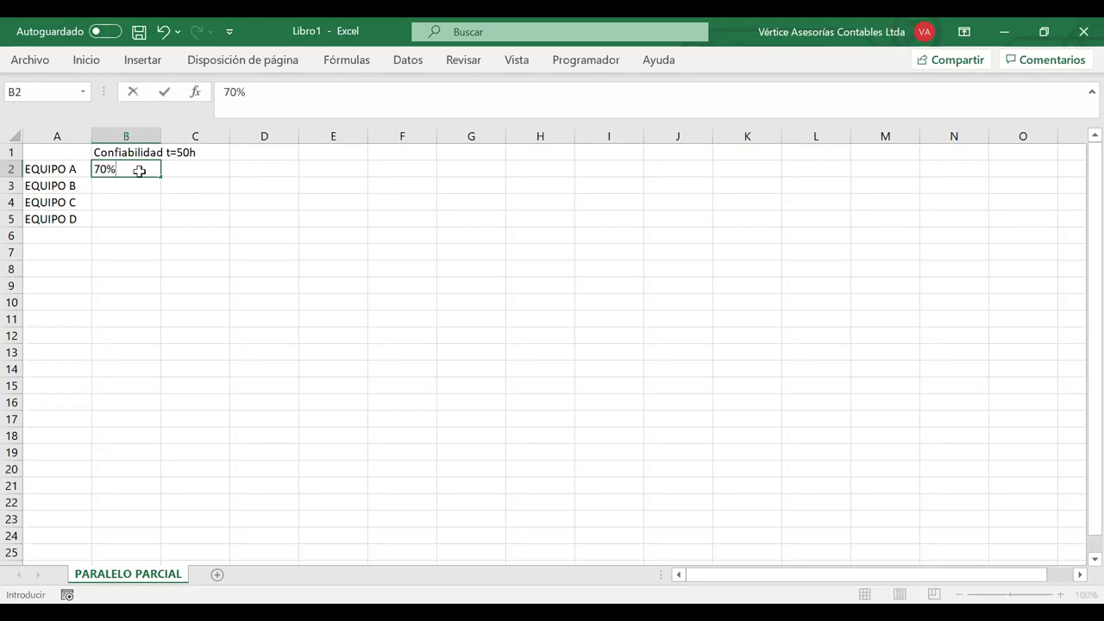
key(Return)
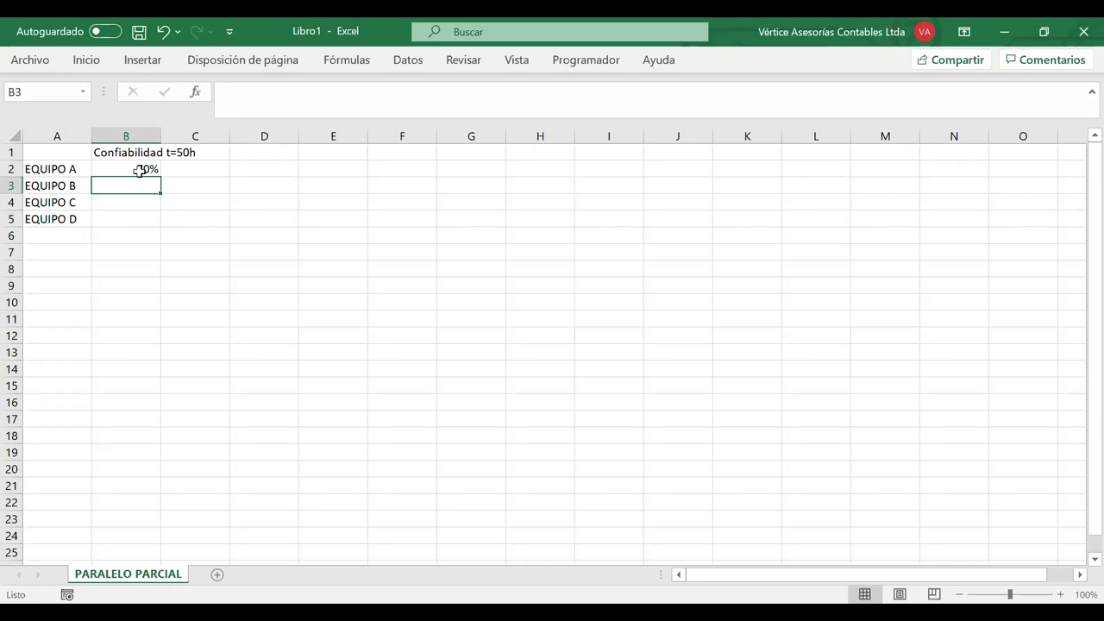
text(92)
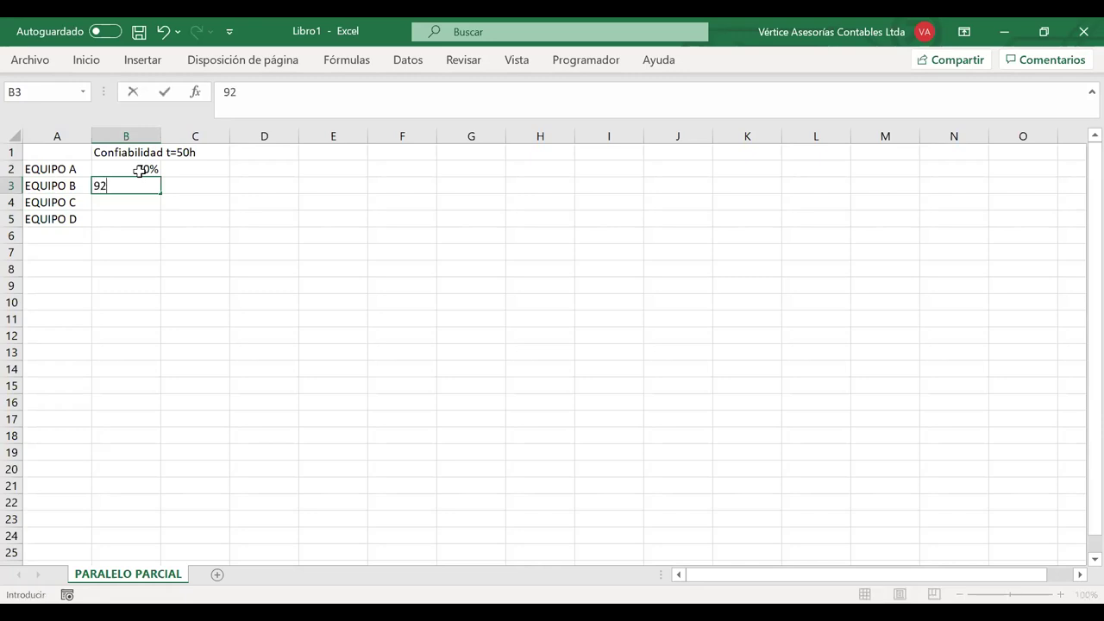
key(BackSpace)
key(BackSpace)
text(70)
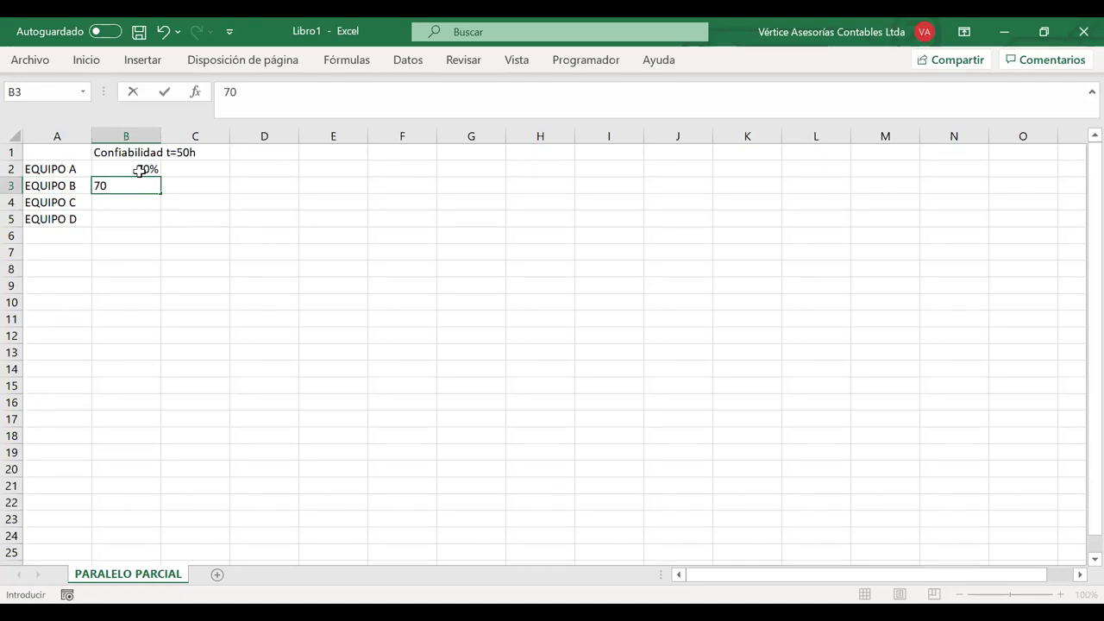
text(%)
key(Return)
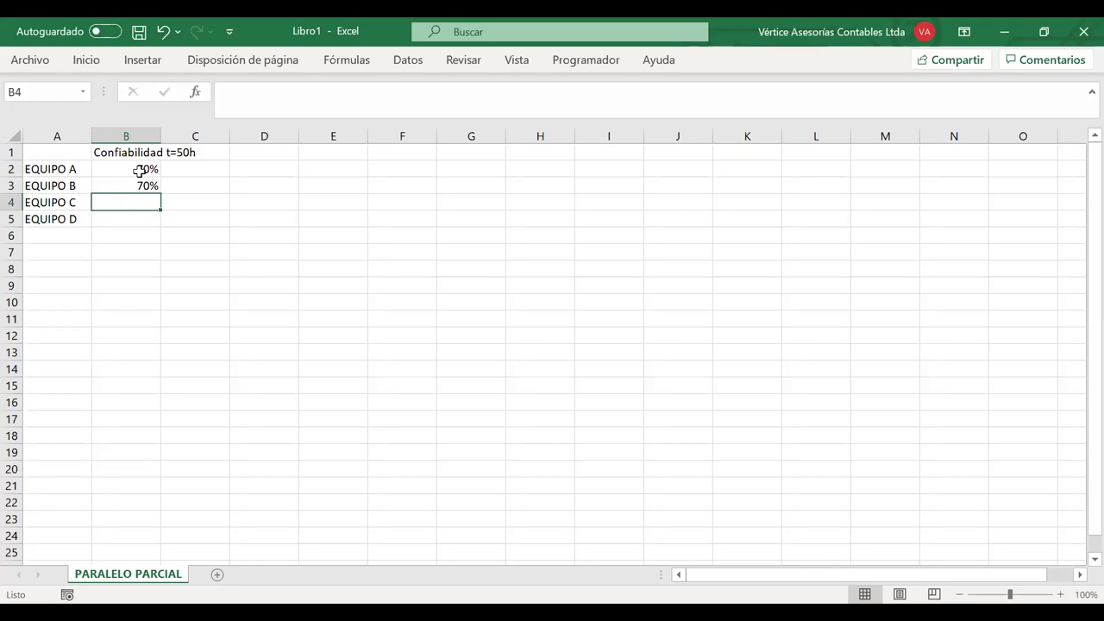
click(150, 169)
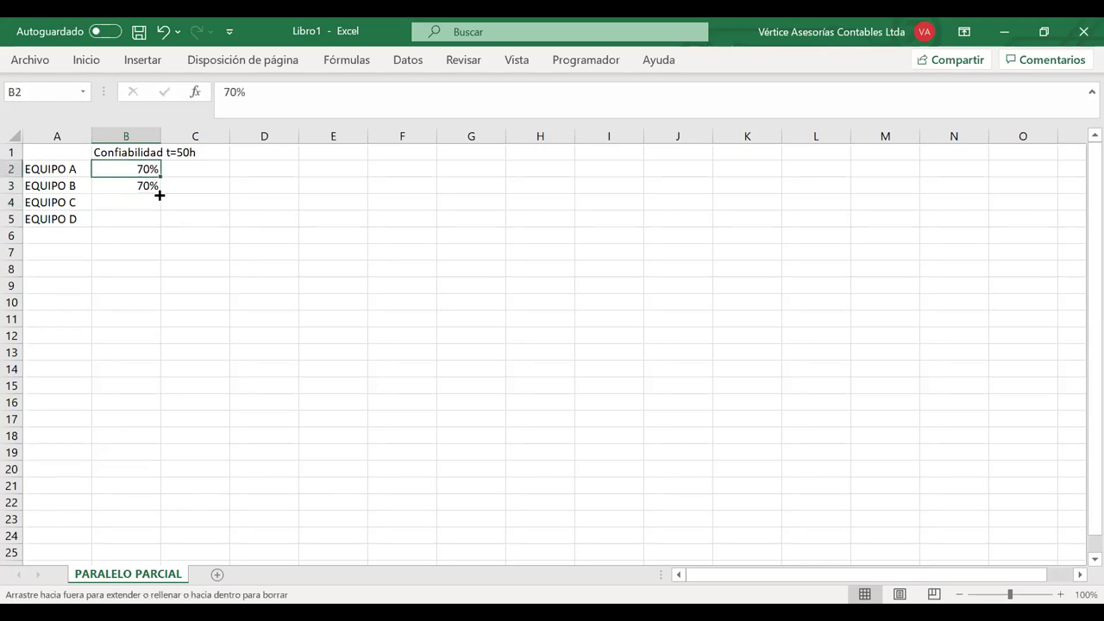
drag(160, 211, 157, 224)
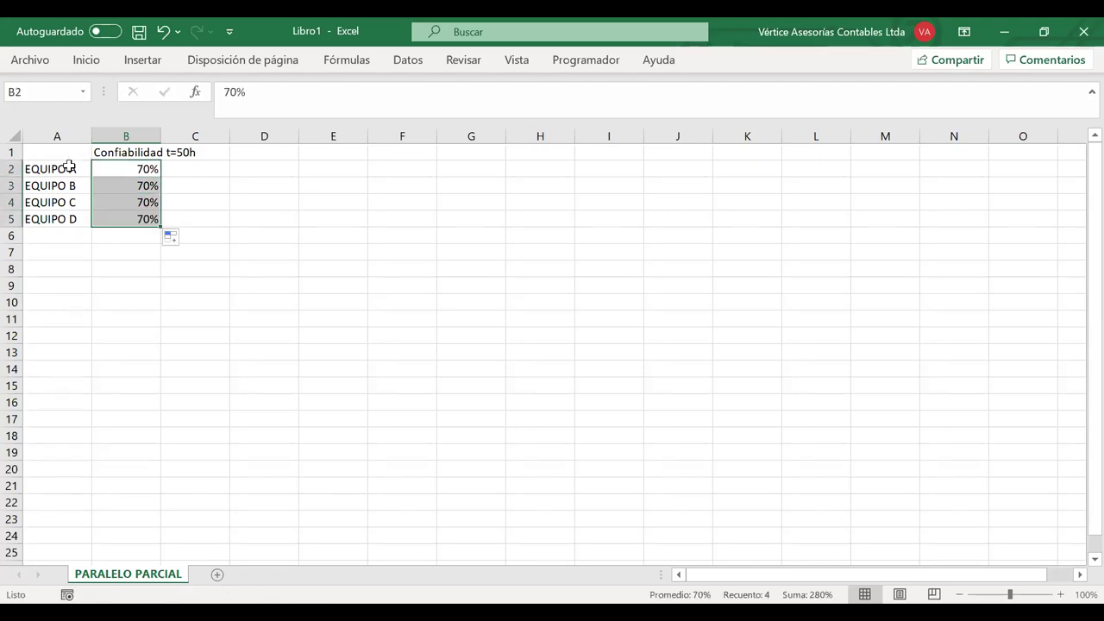
- Keep the Inicio formatting commands permanently expanded above the worksheet
click(67, 165)
shift+click(120, 222)
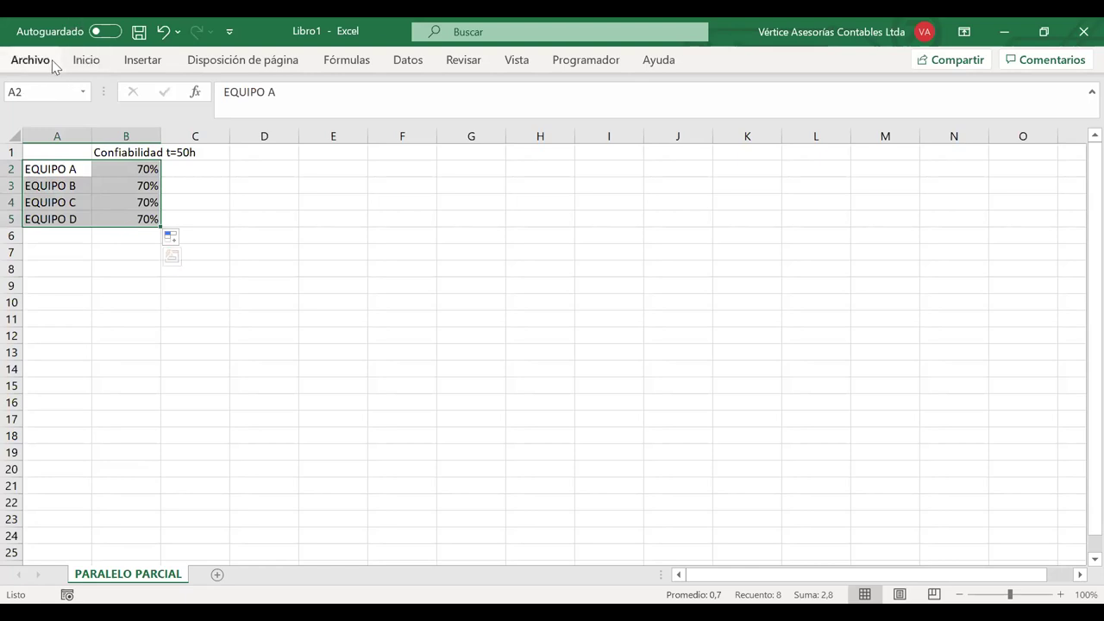
click(25, 65)
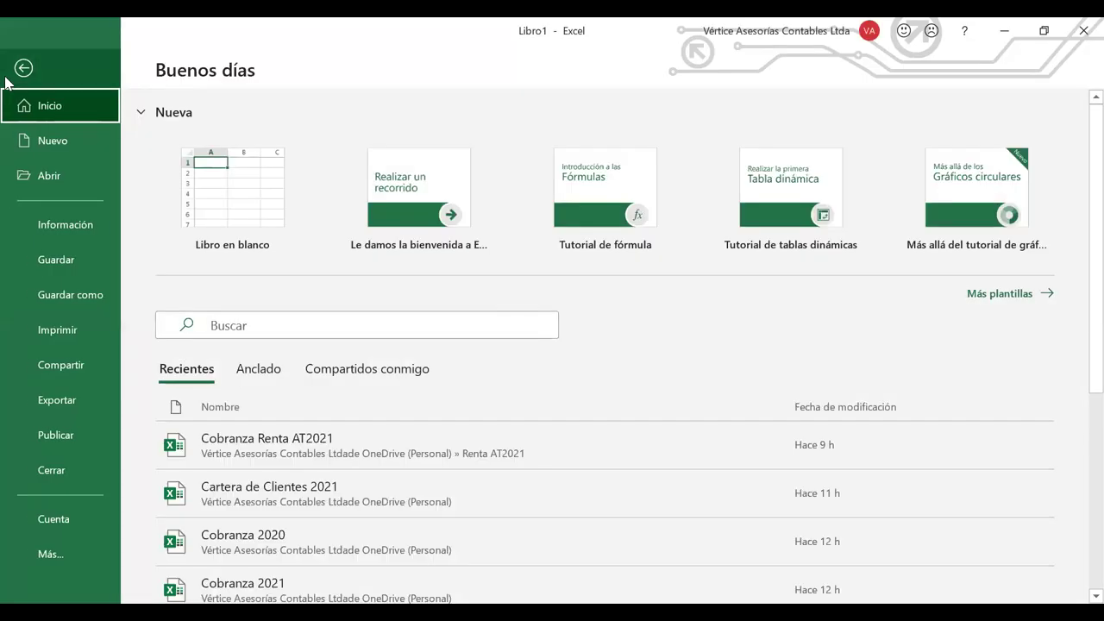
click(15, 69)
double_click(79, 65)
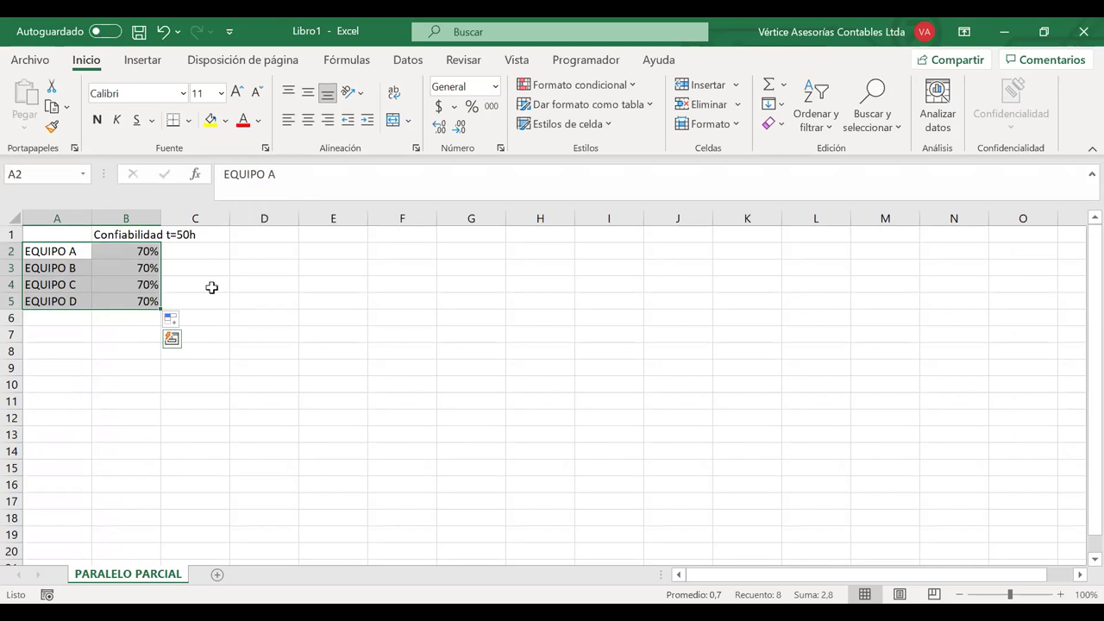
click(259, 284)
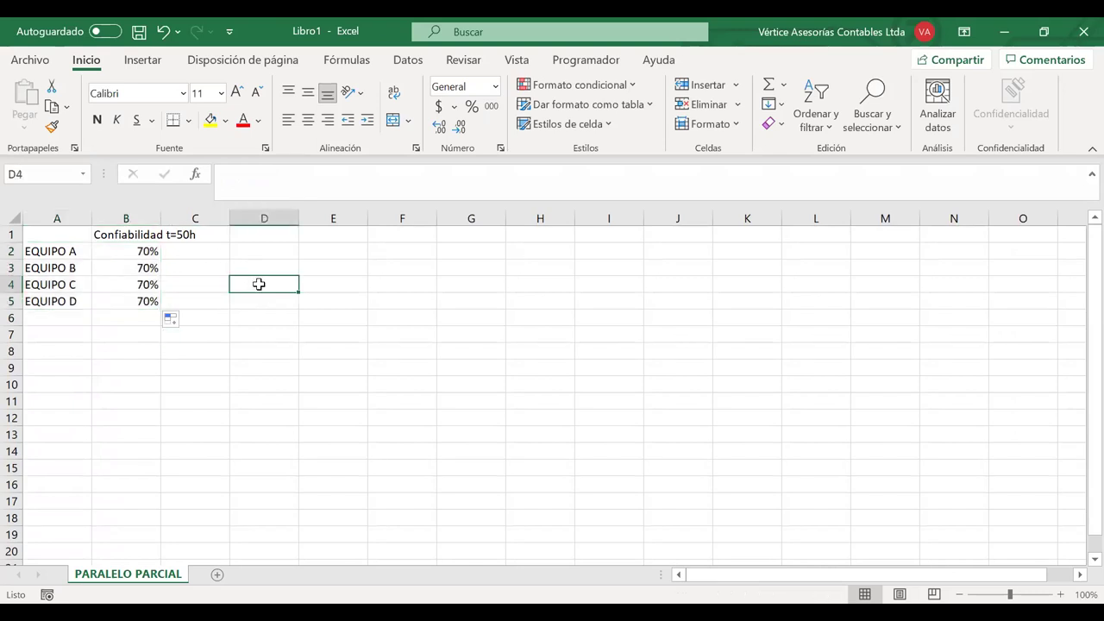
click(74, 332)
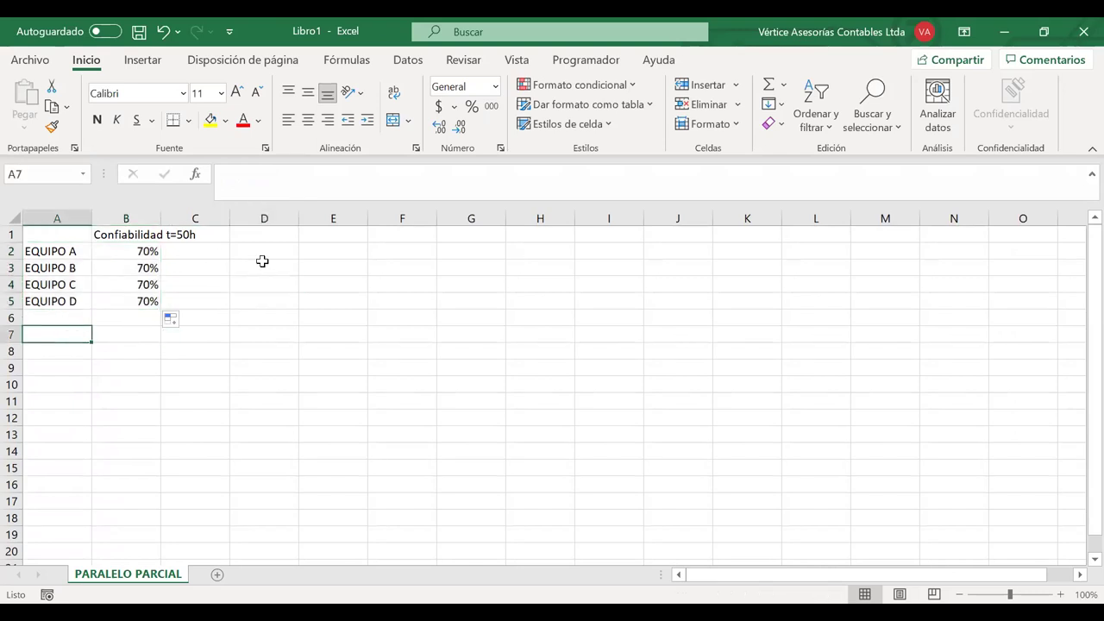
click(252, 236)
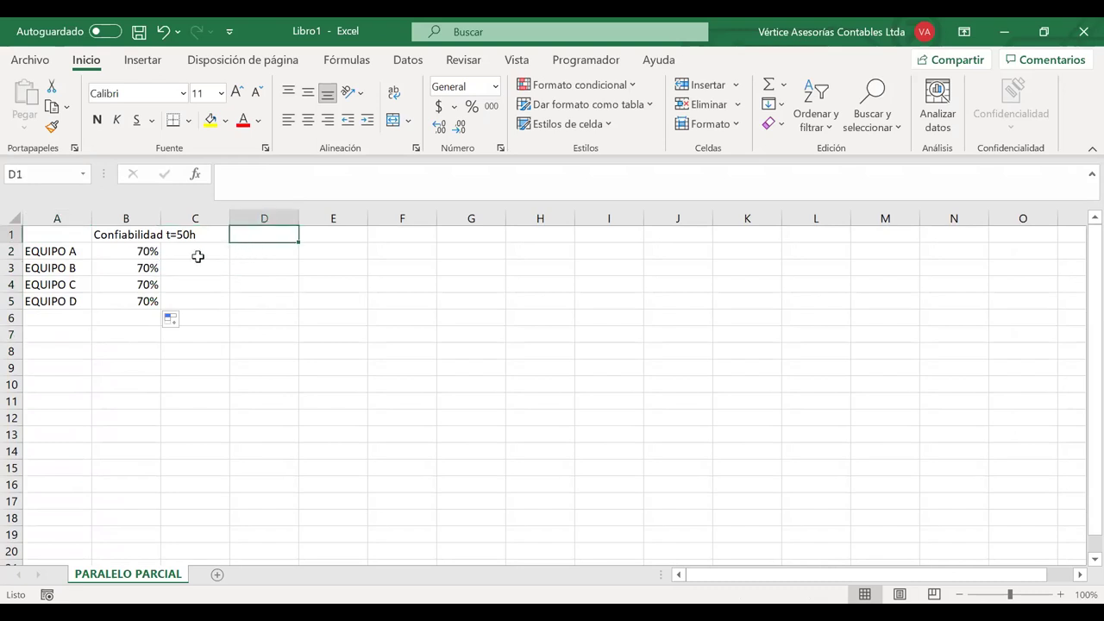
- Add the heading Capacidad in C1 and autofit column B to its heading
click(178, 238)
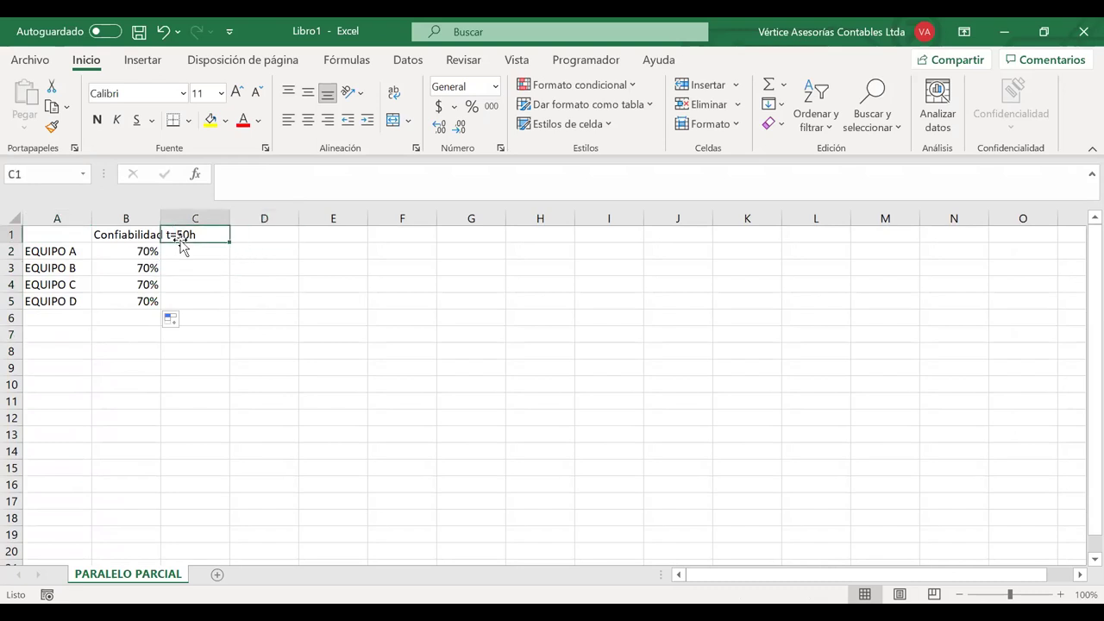
text(Capacidad)
key(Return)
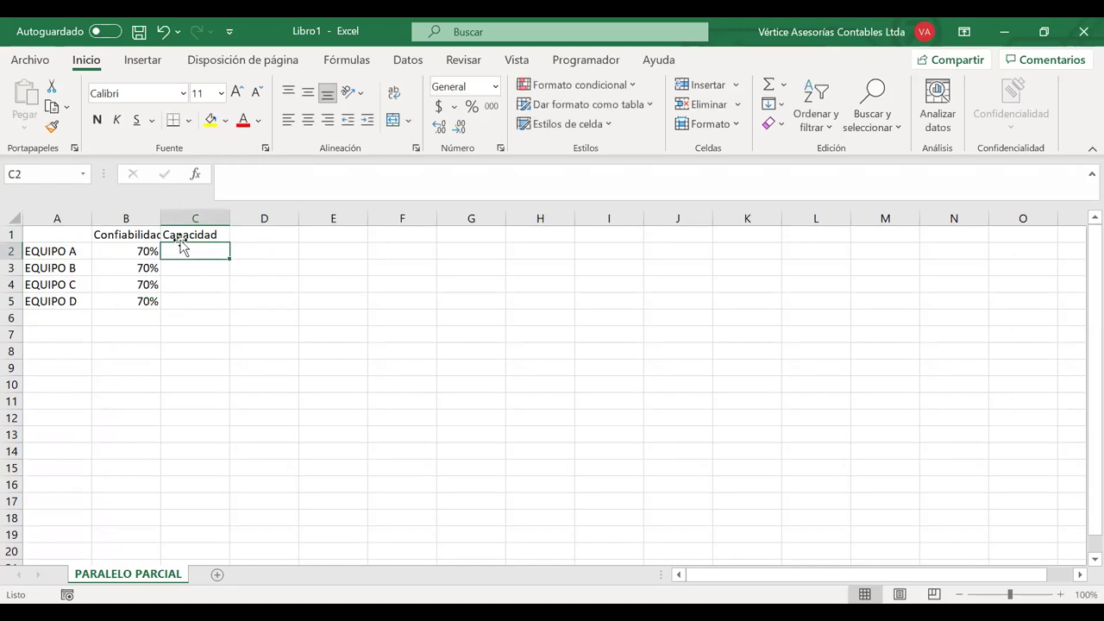
double_click(158, 224)
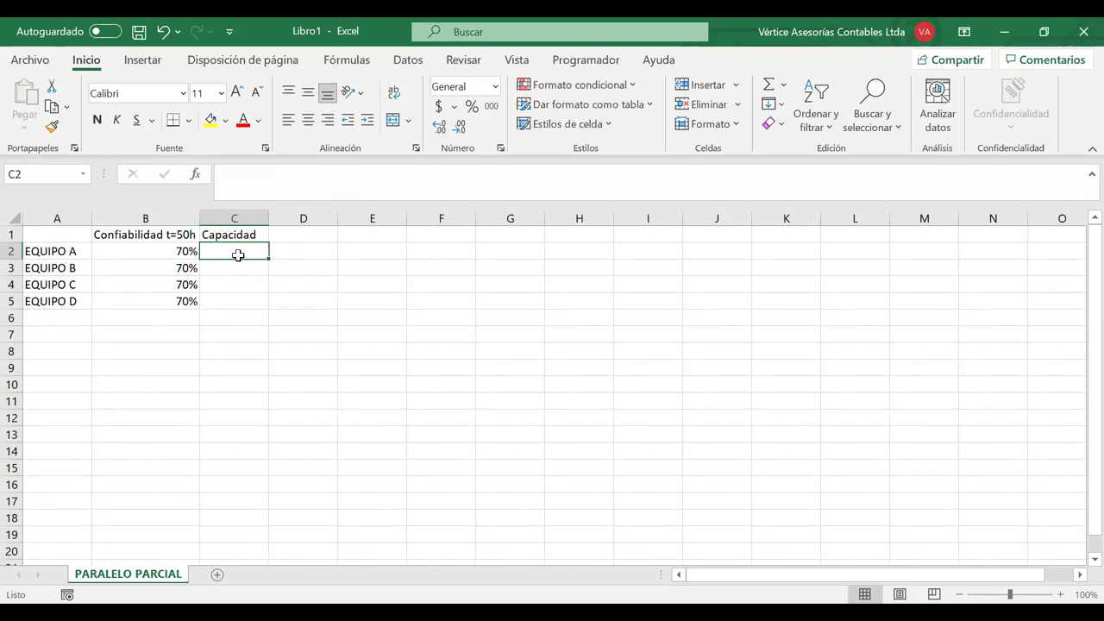
- Try to enter 1/3 as the capacity of EQUIPO A in cell C2
text(!/)
key(BackSpace)
key(BackSpace)
text(1/3)
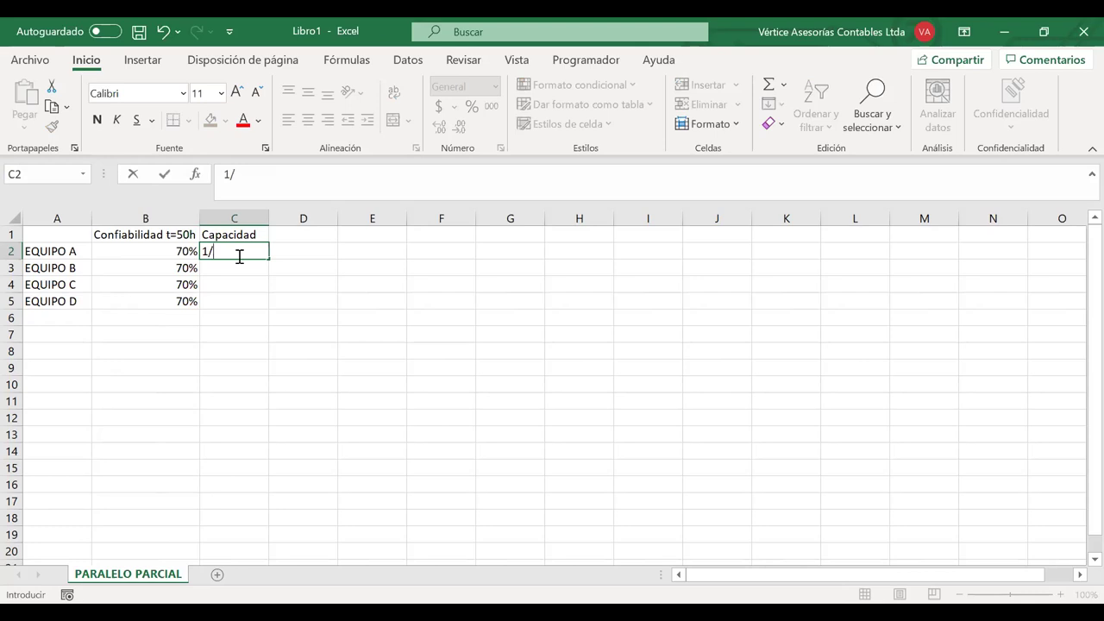
key(Return)
click(237, 251)
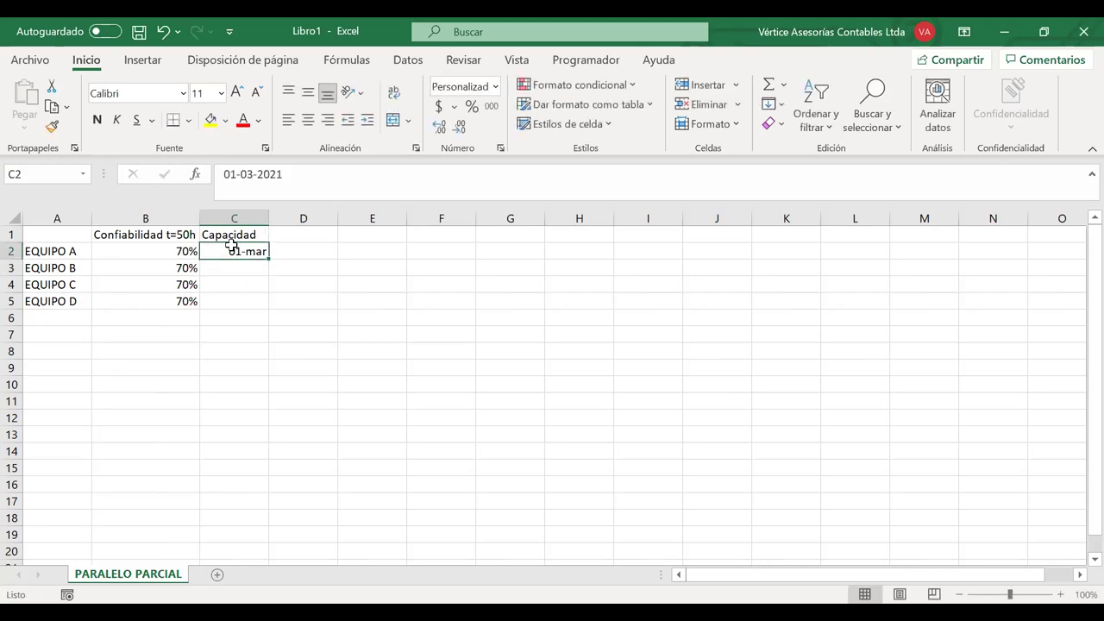
- Format EQUIPO A's capacity in C2 as a percentage and set it to 33,333%
click(472, 105)
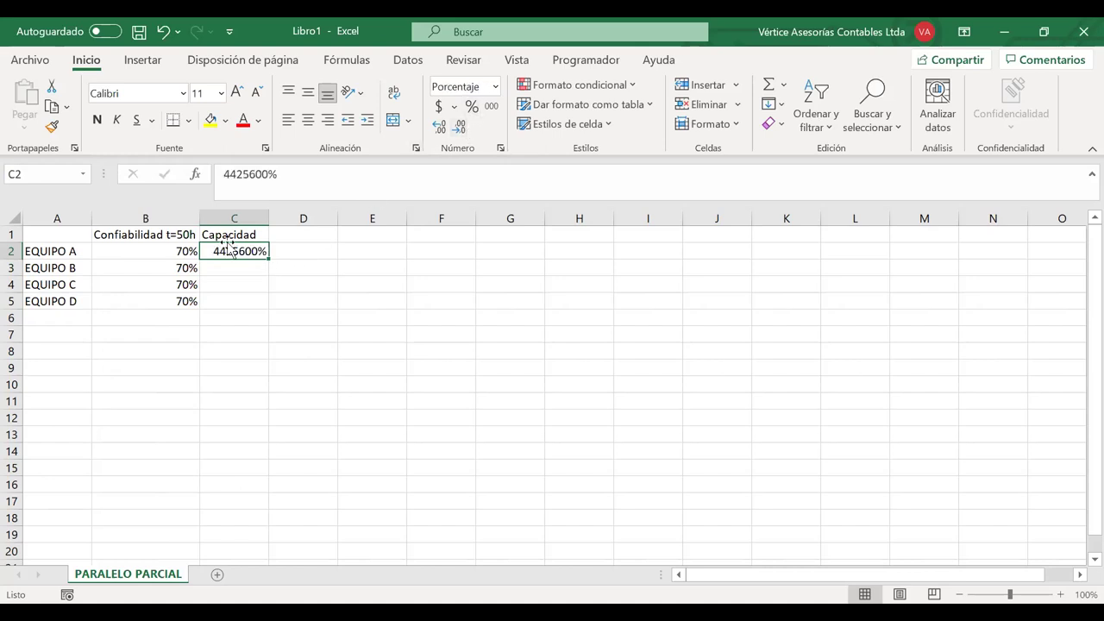
text(33)
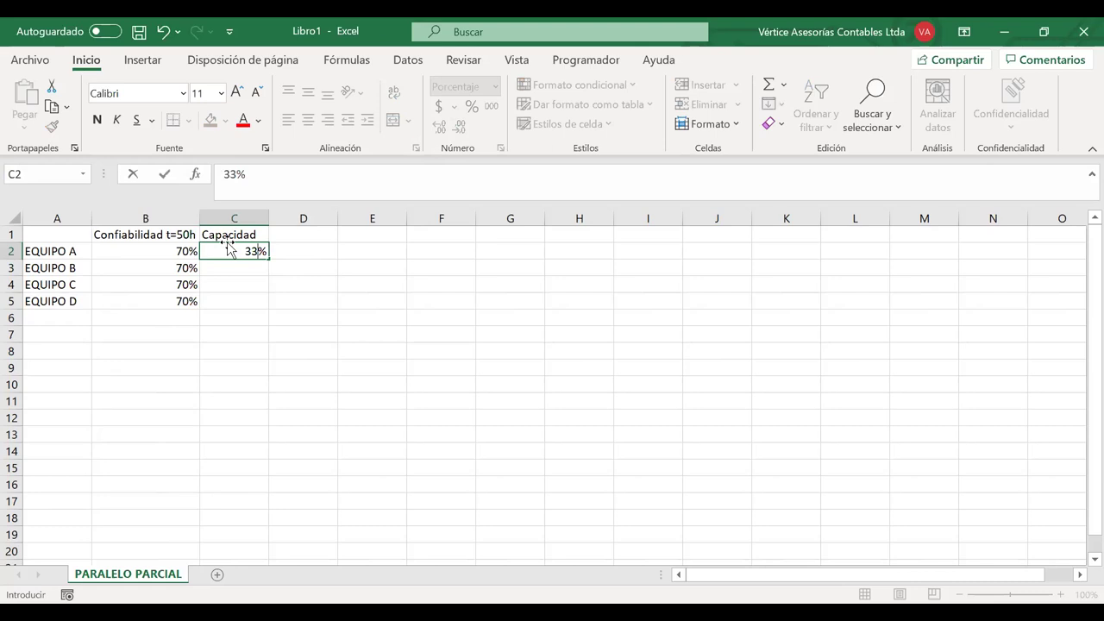
text(,333)
key(Return)
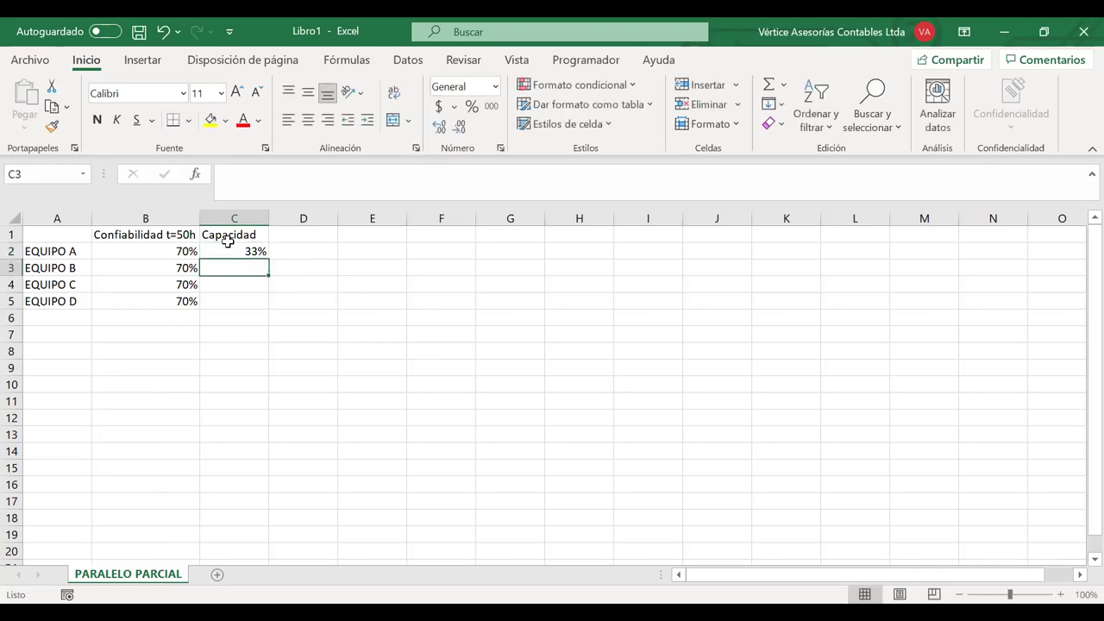
click(249, 250)
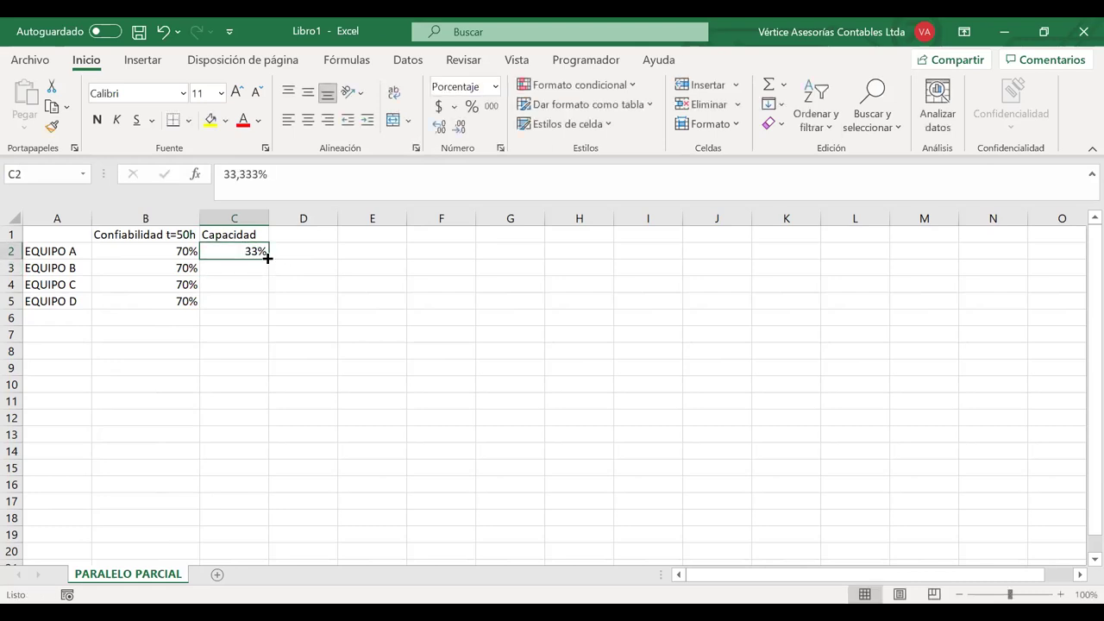
drag(267, 259, 261, 299)
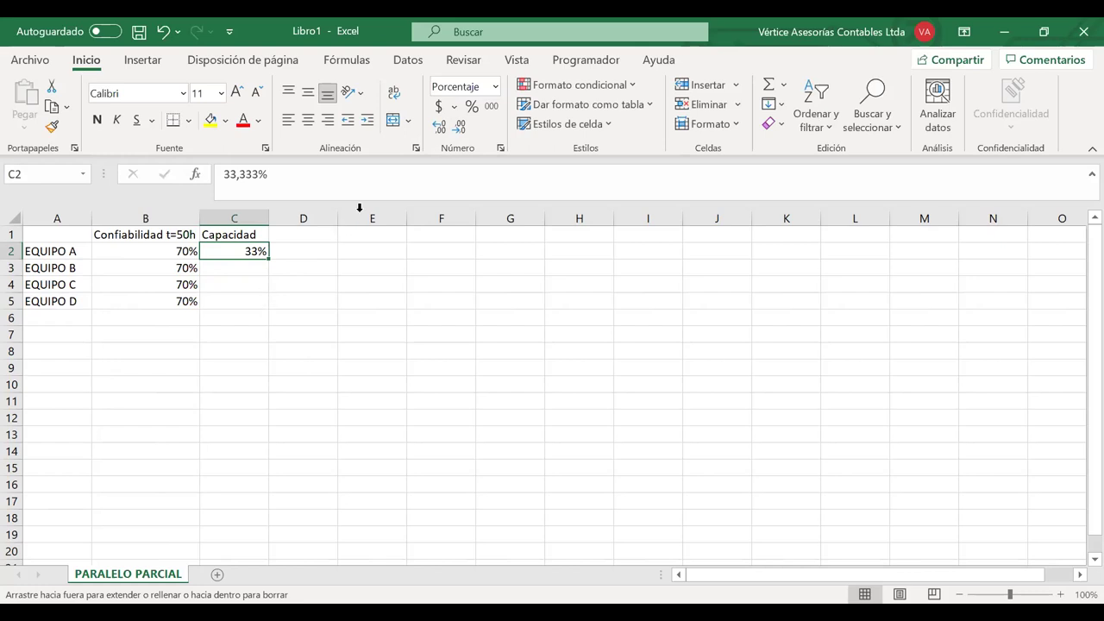
- Show EQUIPO A's capacity in C2 with three decimals and fill it down to EQUIPO D in C5
click(440, 128)
click(440, 127)
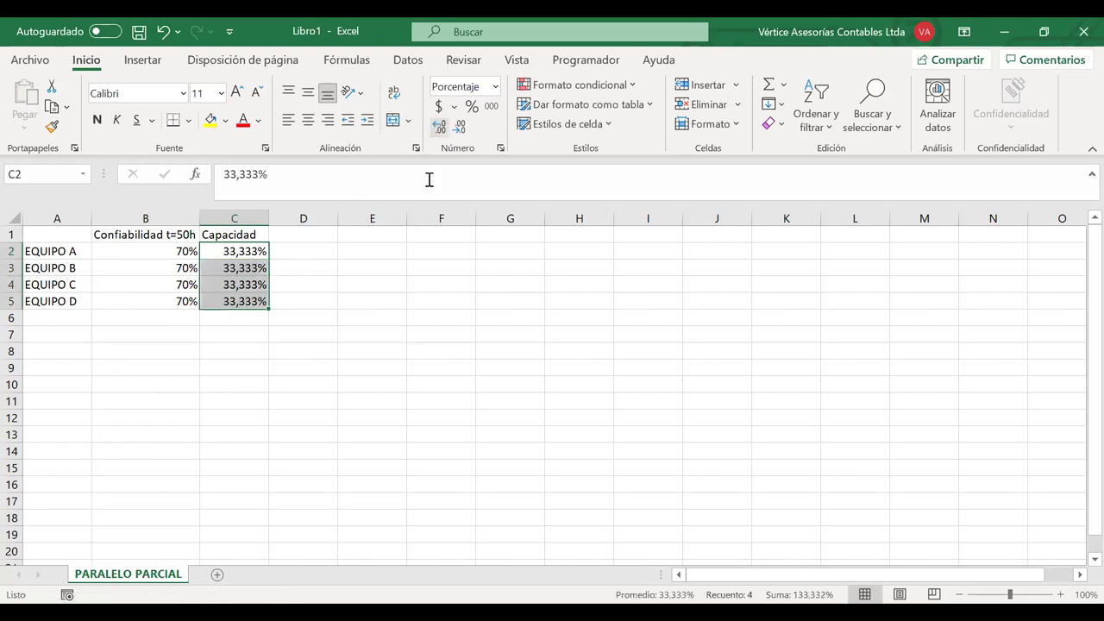
click(365, 407)
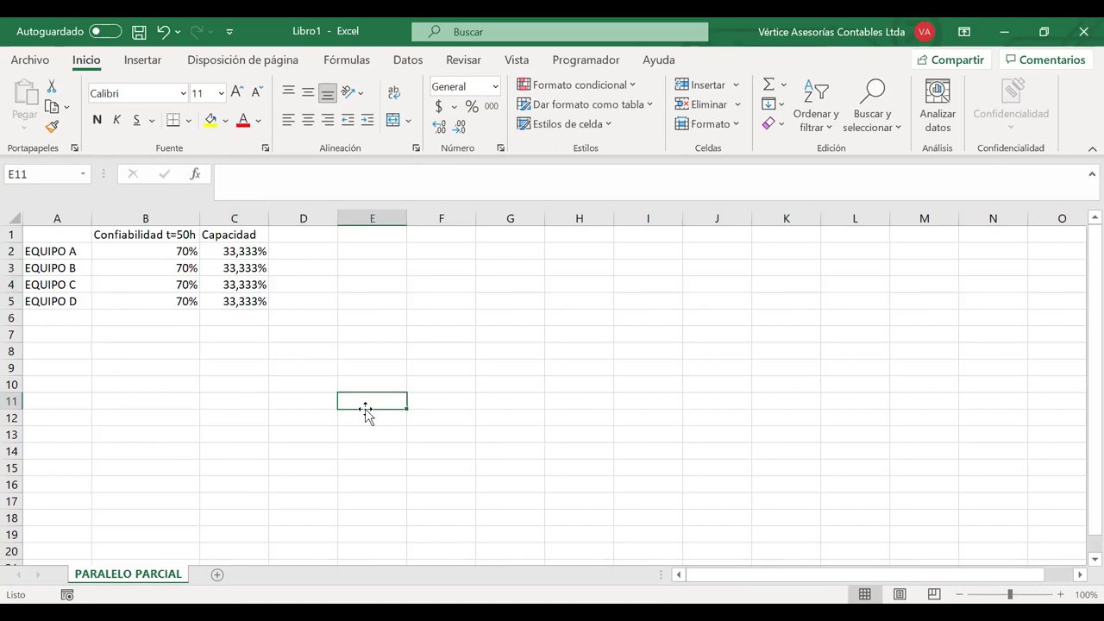
- Add the label n= in cell A7 and centre it horizontally, together with A8
click(75, 339)
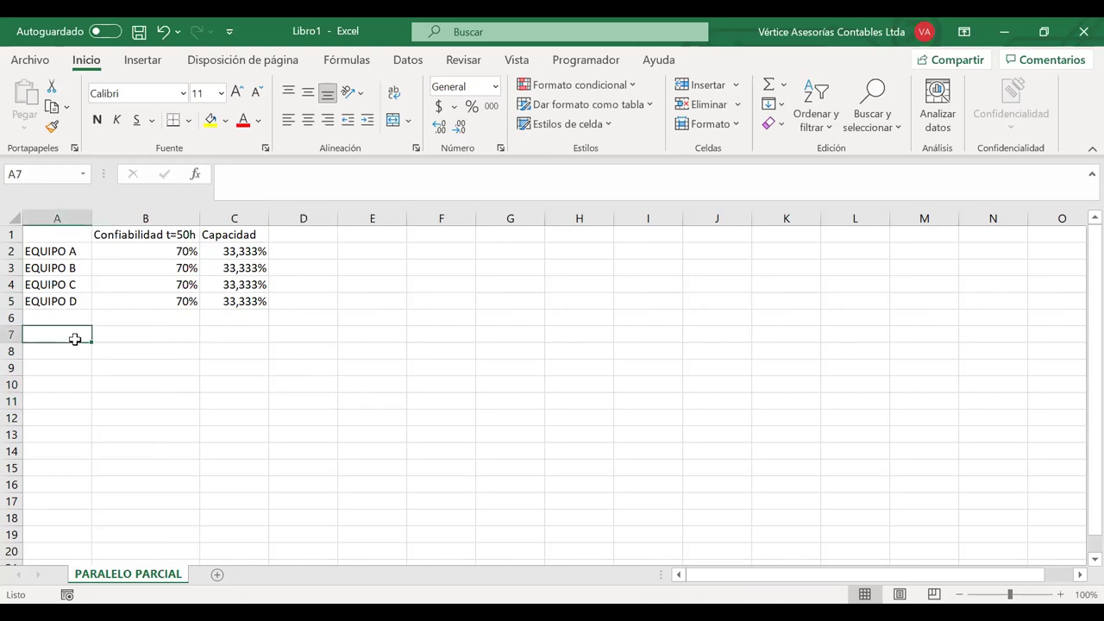
text(n=)
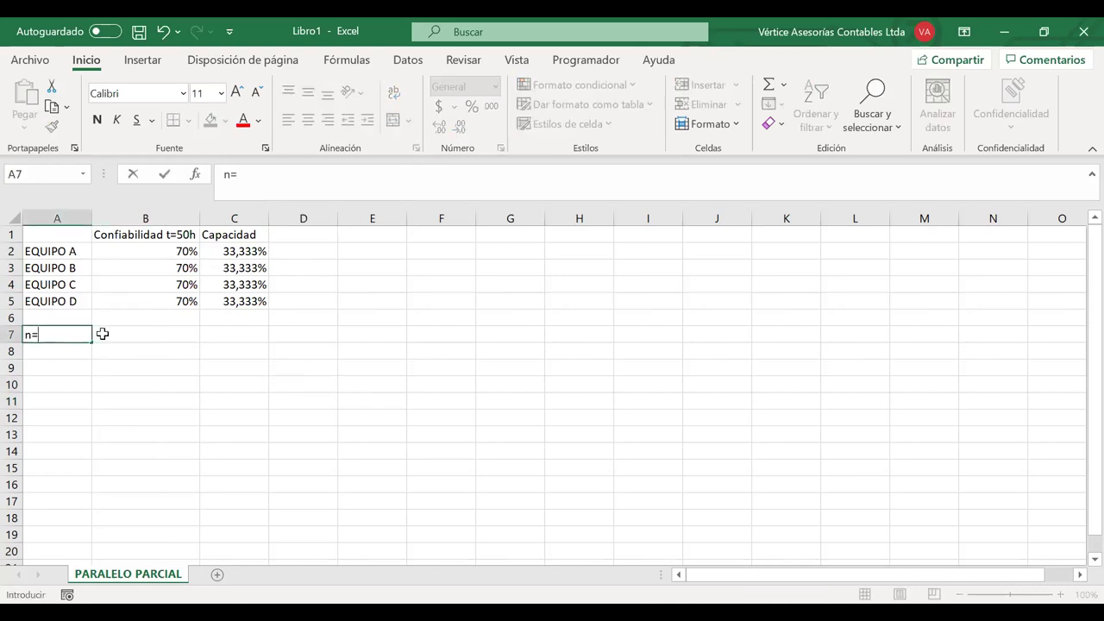
click(101, 335)
click(70, 341)
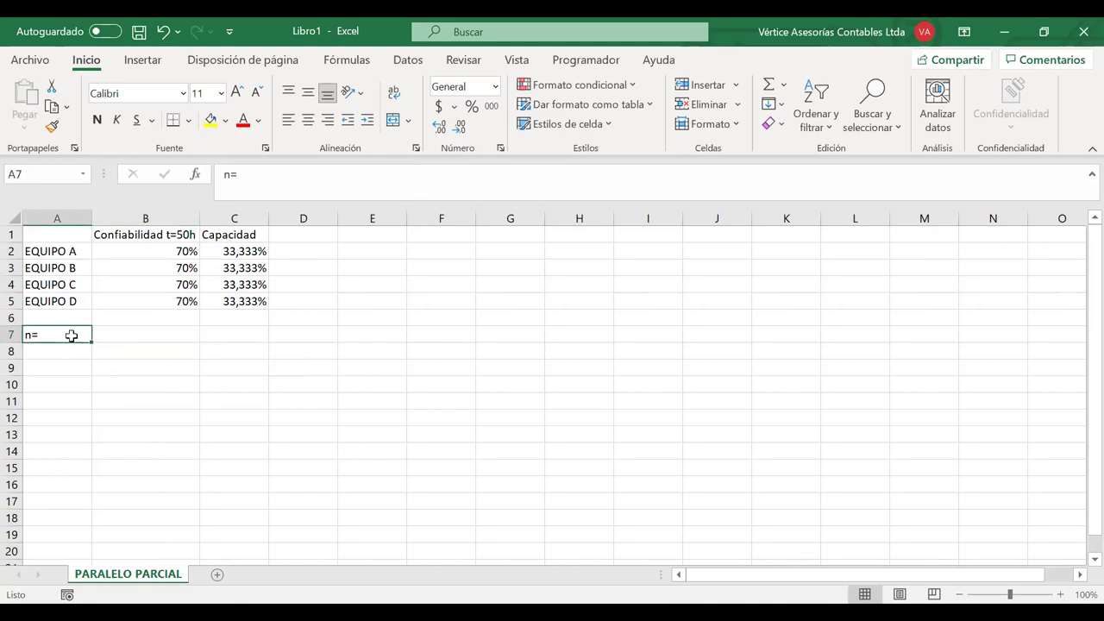
drag(70, 339, 73, 349)
click(308, 121)
- Enter 4 as the value of n in cell B7, aligned left
click(103, 336)
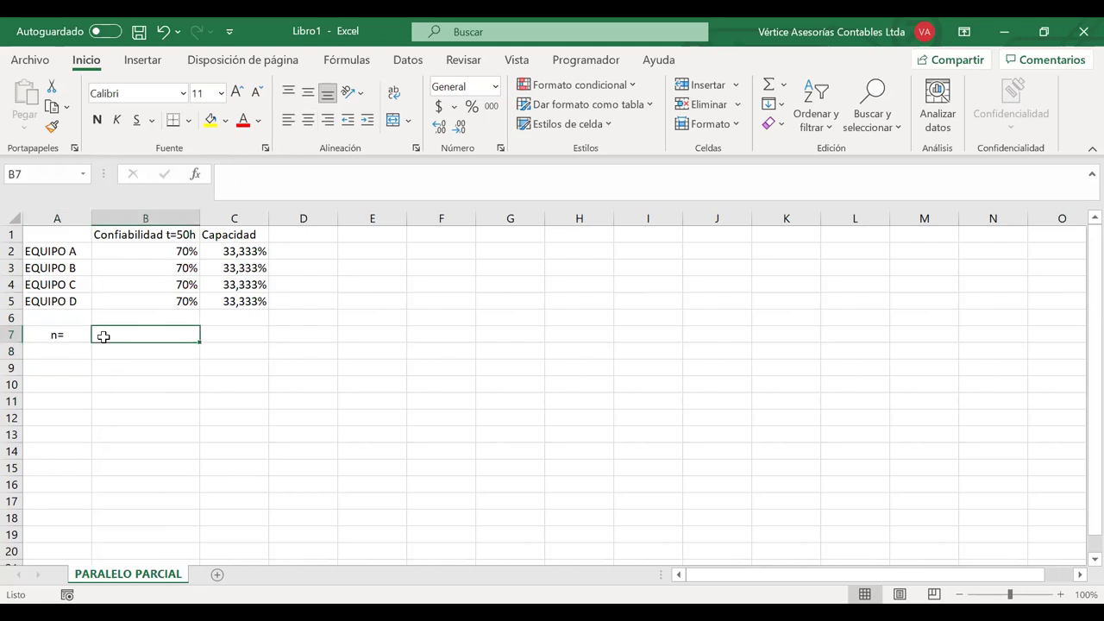
click(294, 124)
text(4)
click(109, 354)
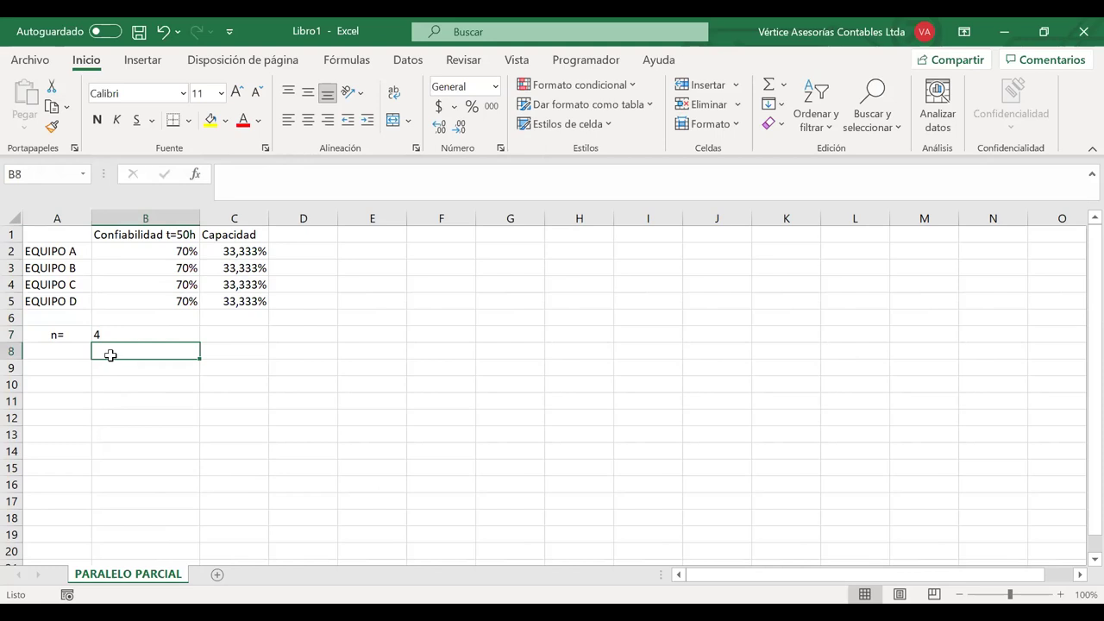
- Add the label r= in cell A8 under the n= label
click(72, 352)
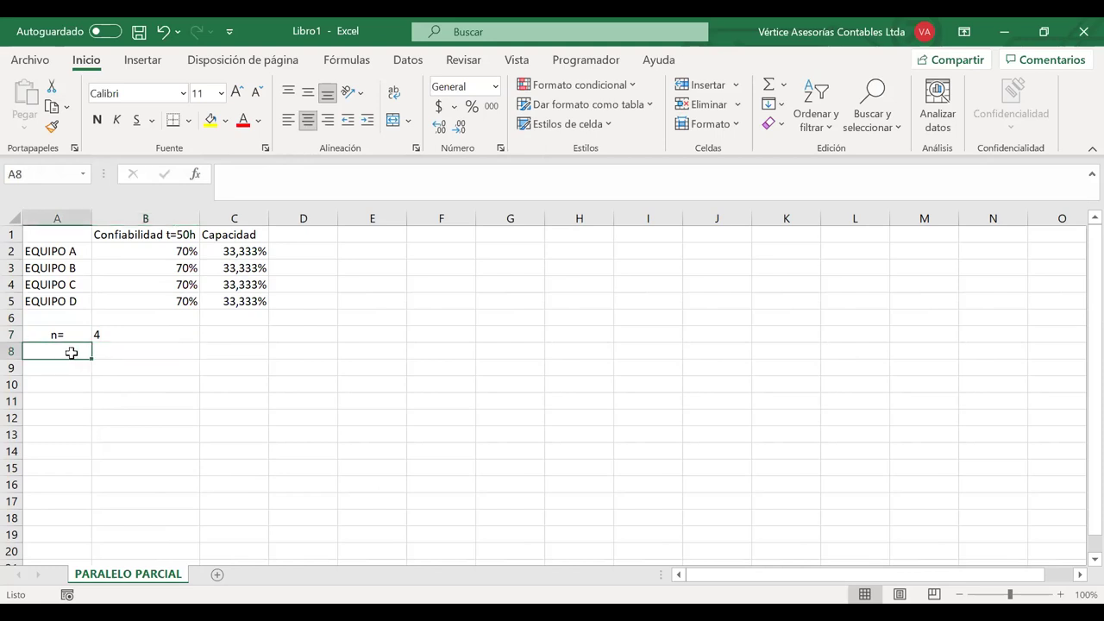
text(r)
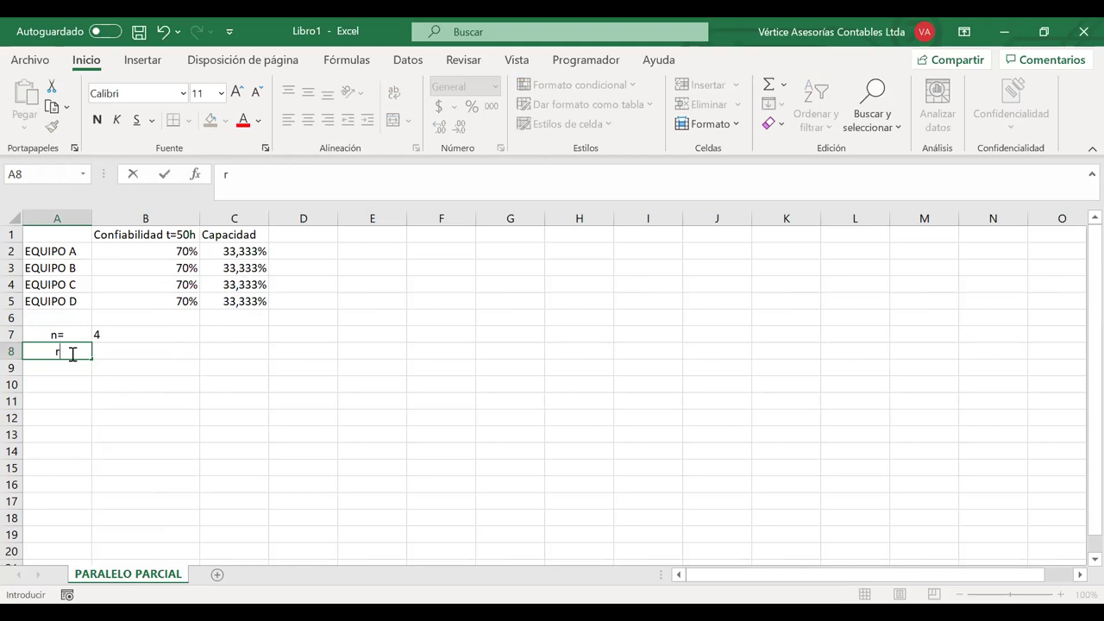
text(=)
key(Tab)
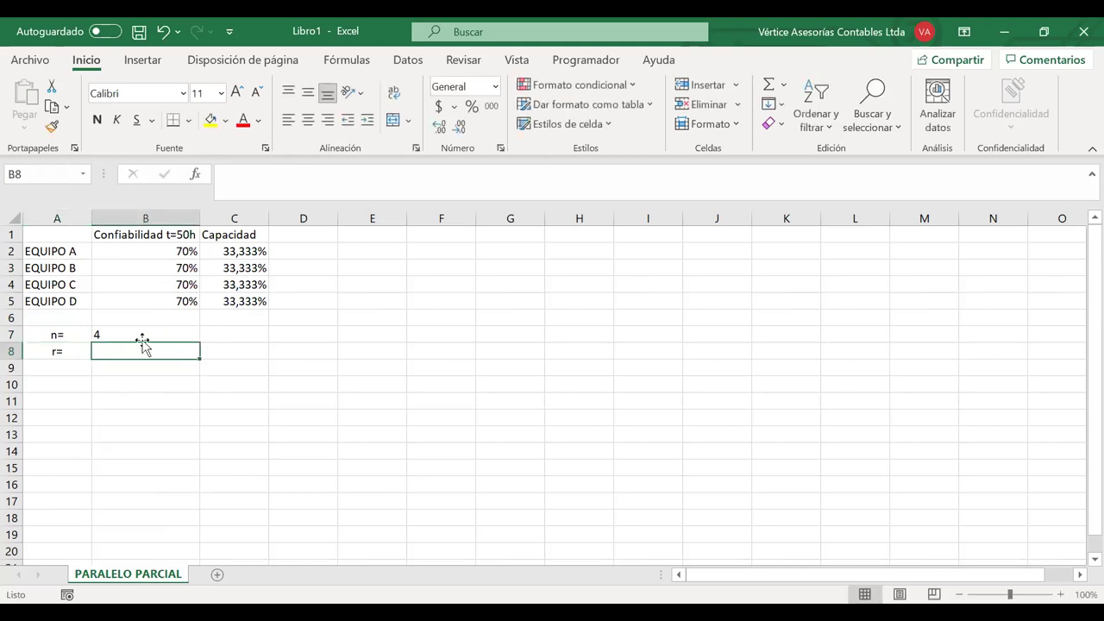
- Check the combined capacity of EQUIPO A to C, and enter 3% as r in B8, aligned left
drag(231, 252, 229, 285)
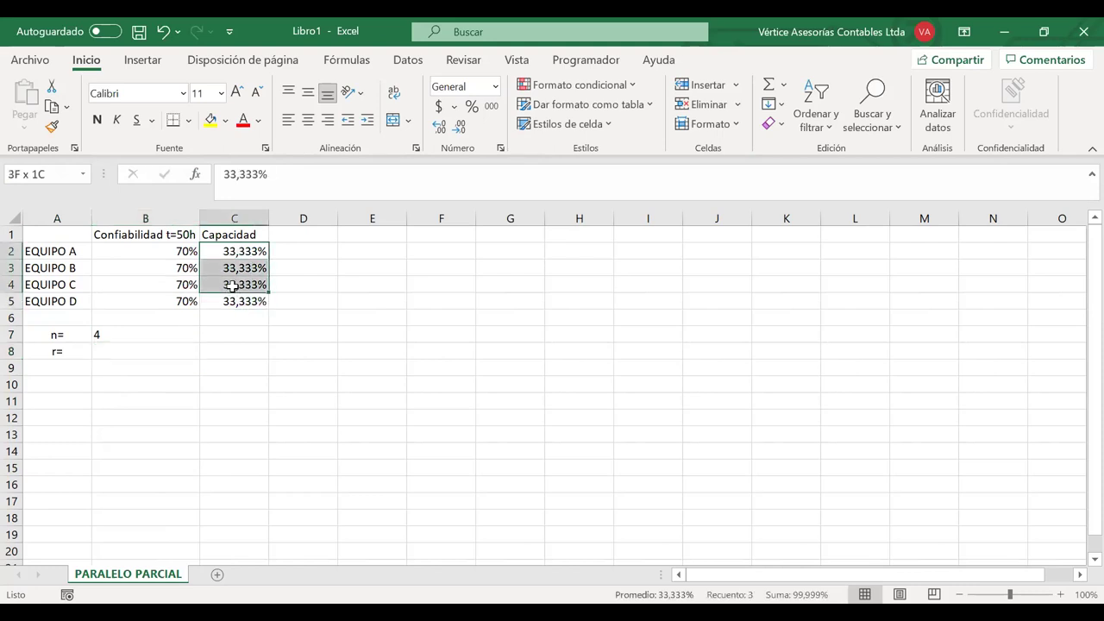
click(114, 351)
text(3)
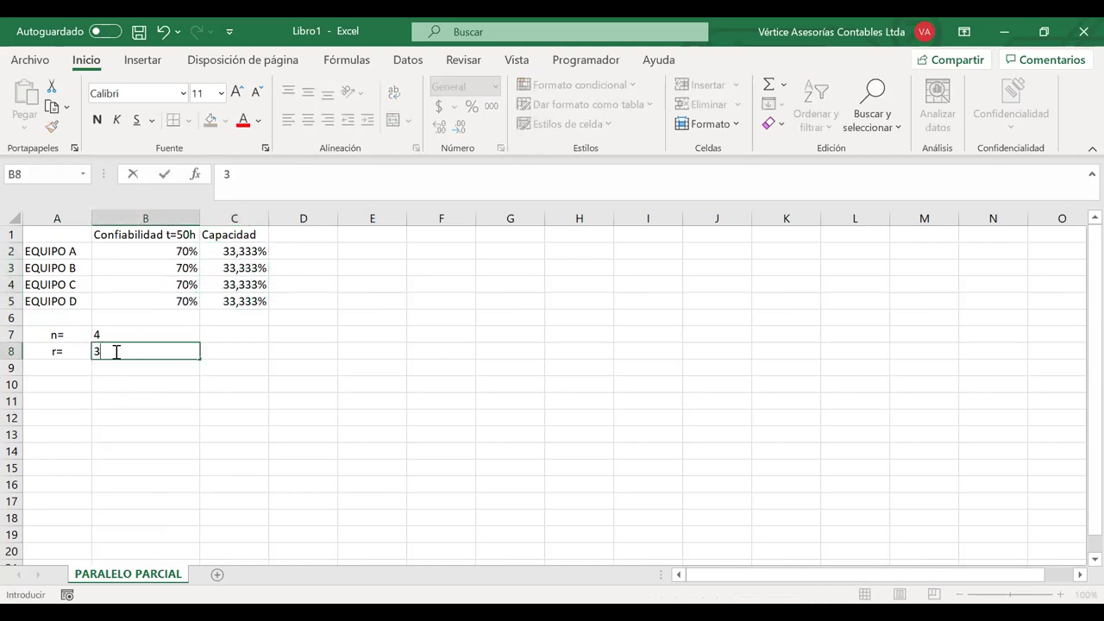
text(%)
click(297, 343)
key(ctrl+Up)
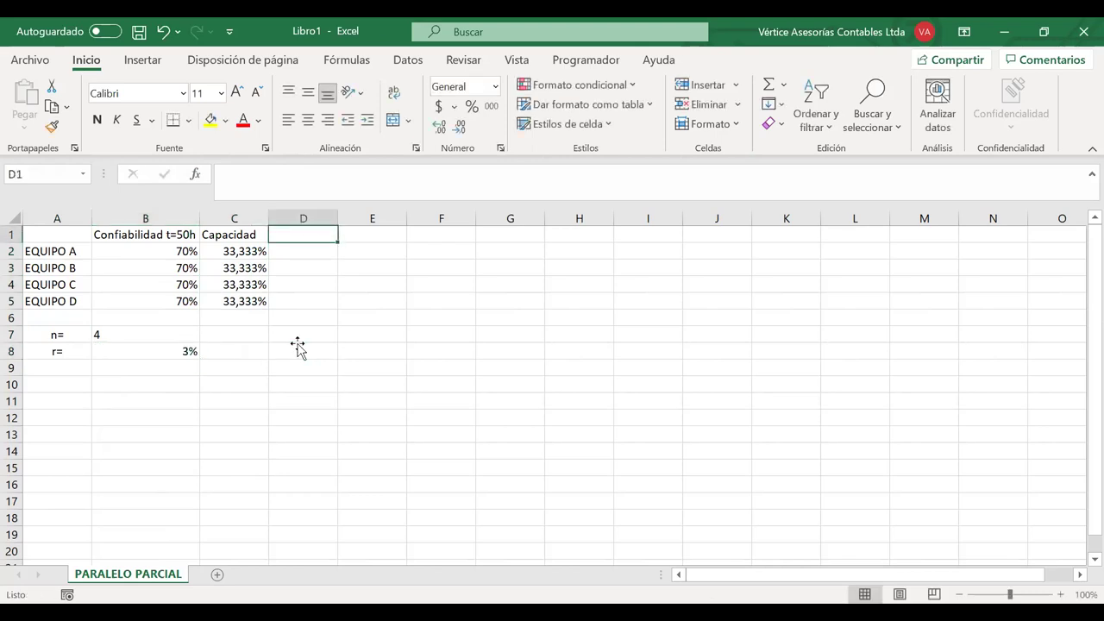
click(169, 349)
click(289, 120)
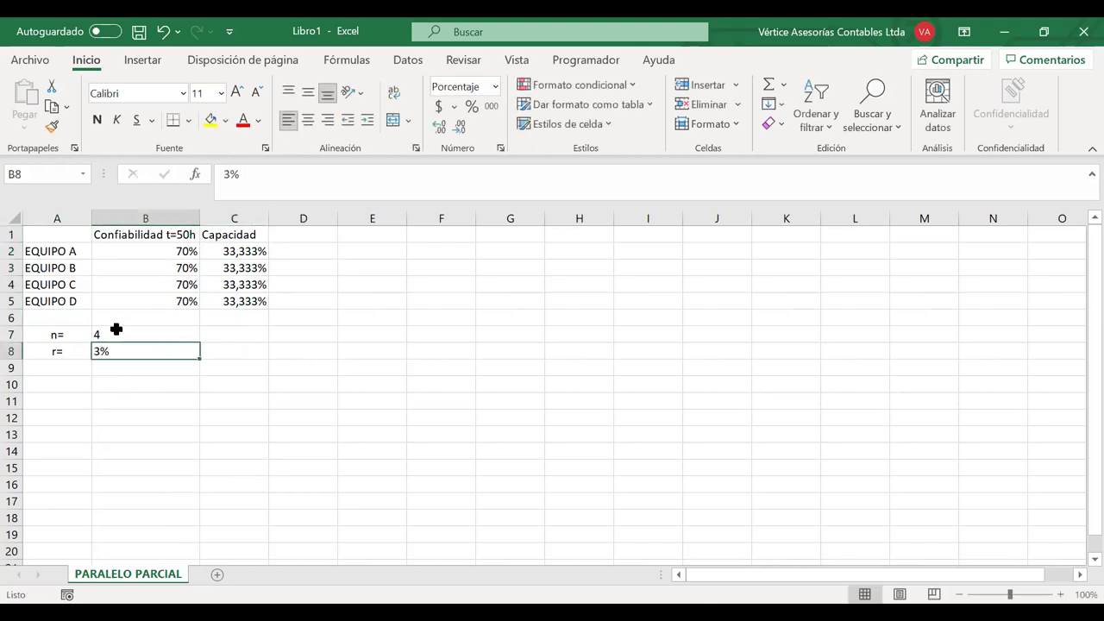
- Put an outside border around the n and r block in A7:B8
click(458, 384)
drag(101, 333, 78, 349)
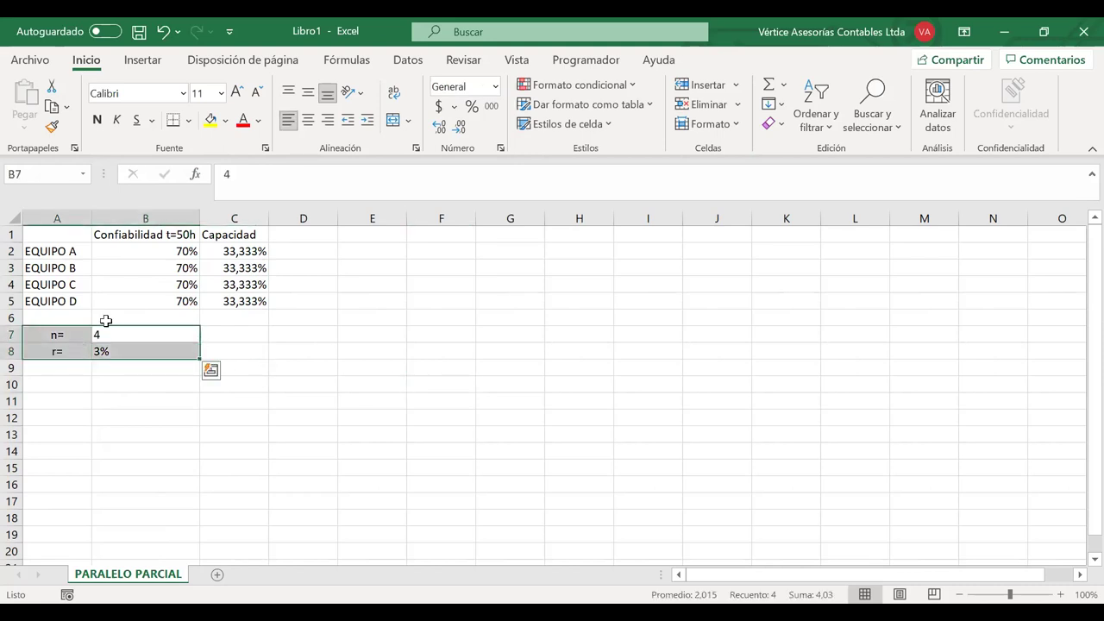
click(190, 121)
click(197, 332)
- Enter the question "Cual es la confiabilidad del sistema?" in cell A10
click(78, 384)
text(Cual)
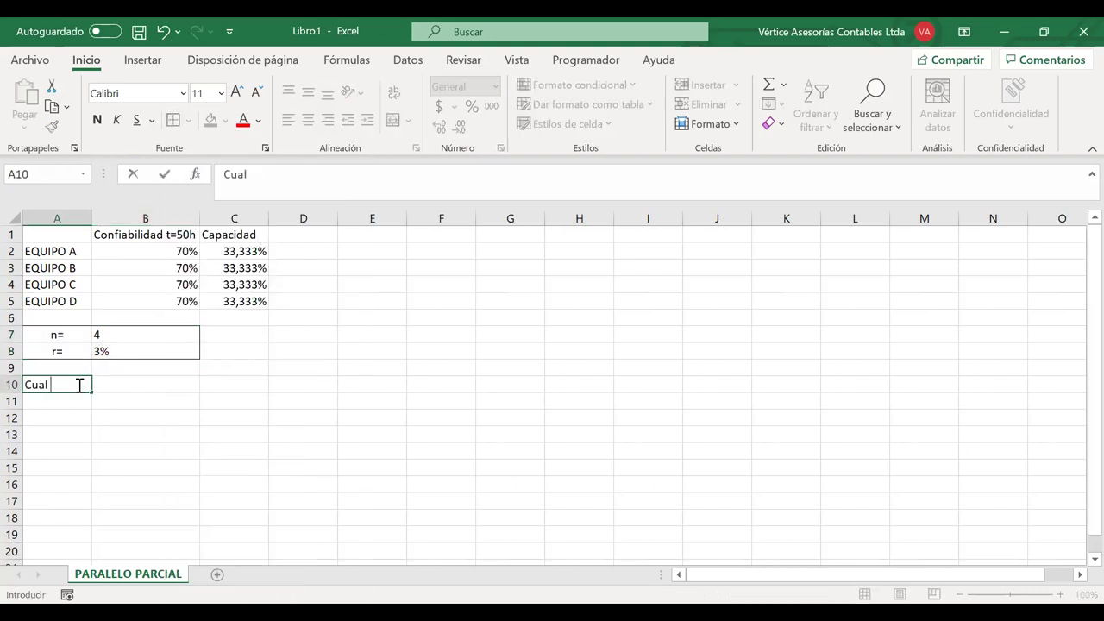
text( es la confiabilidad del sistema?)
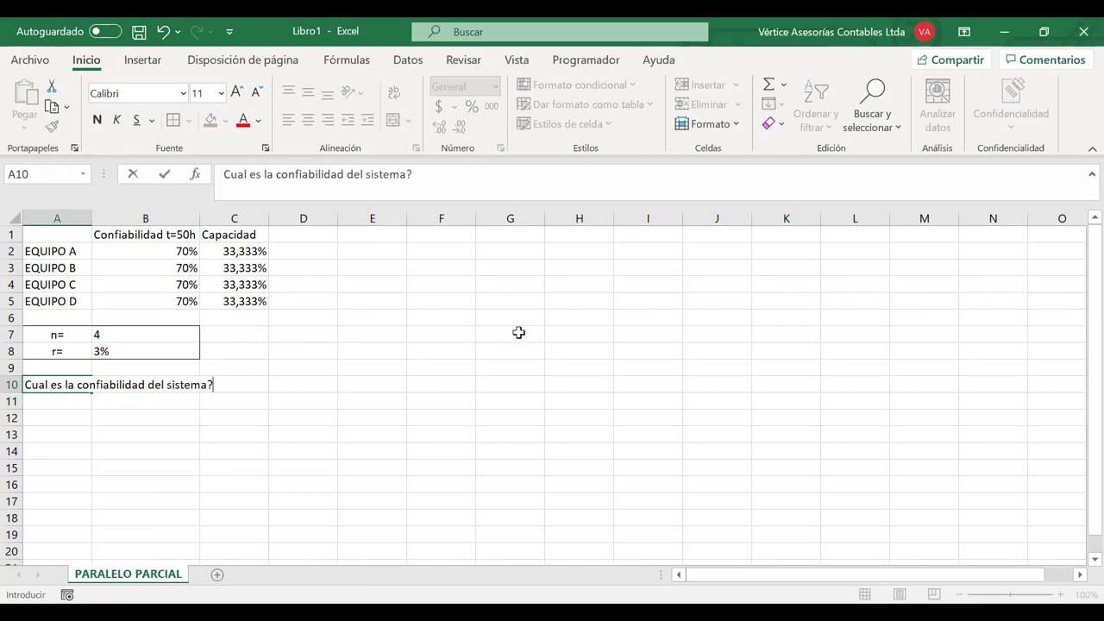
click(519, 332)
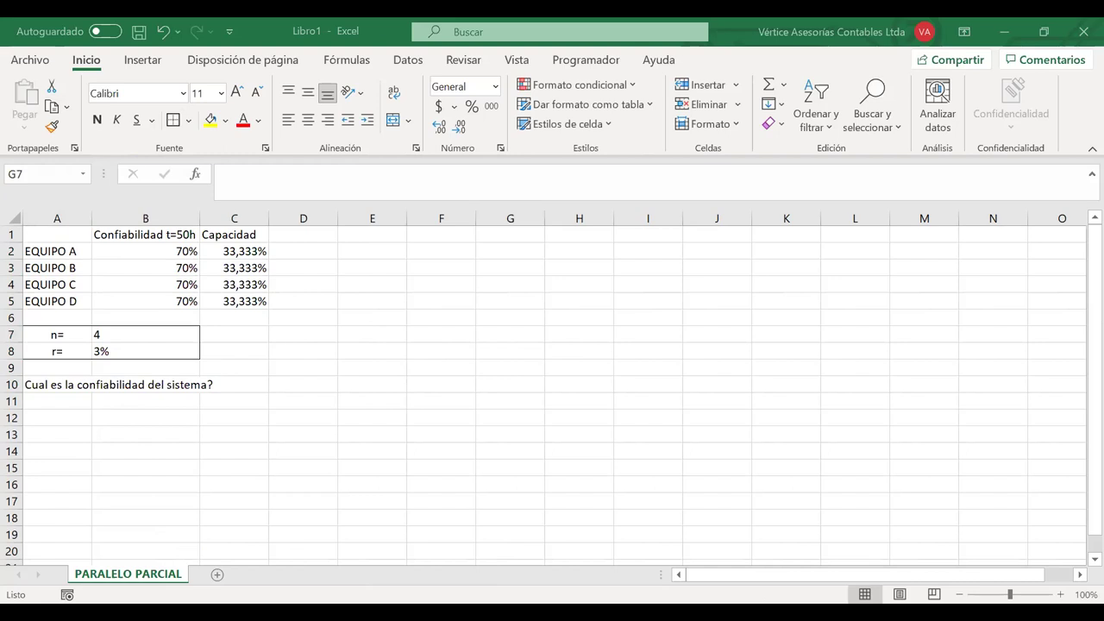
- Paste the copied Rs(t) formula picture, shrink it and place it directly below the question in A10
click(437, 433)
key(ctrl+v)
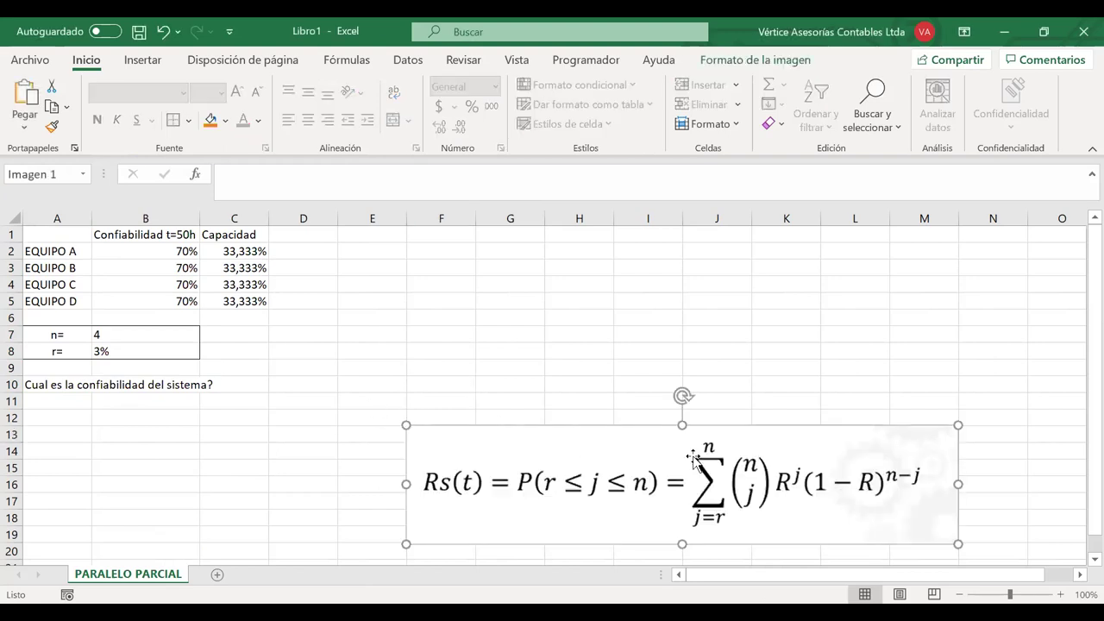
drag(406, 425, 636, 497)
drag(642, 457, 109, 429)
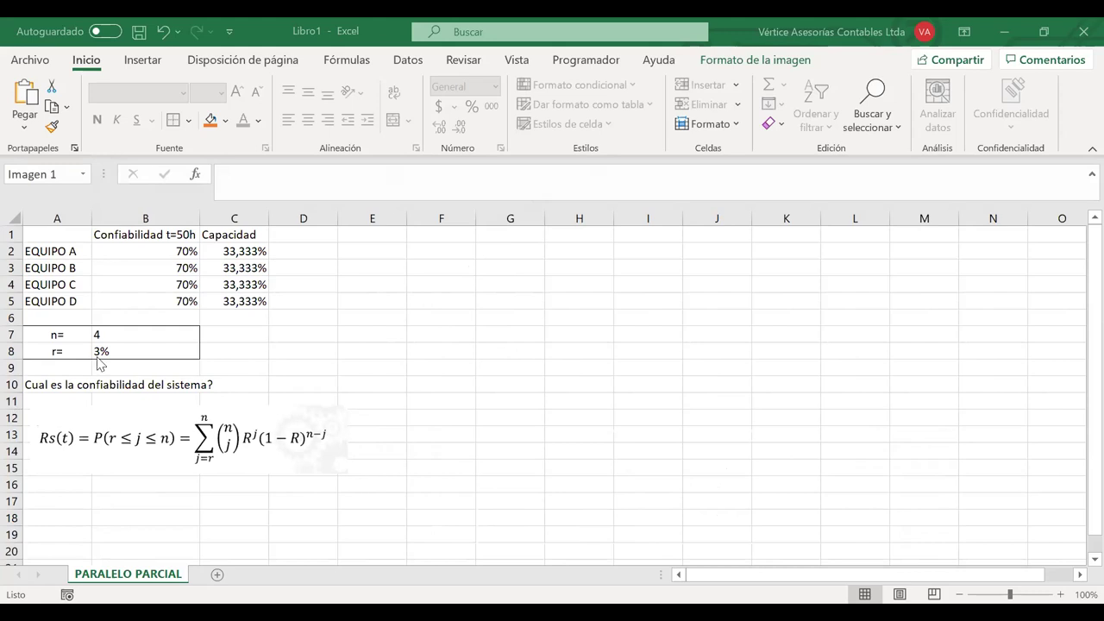
- Set r in cell B8 to the plain number 3 instead of a percentage
click(144, 348)
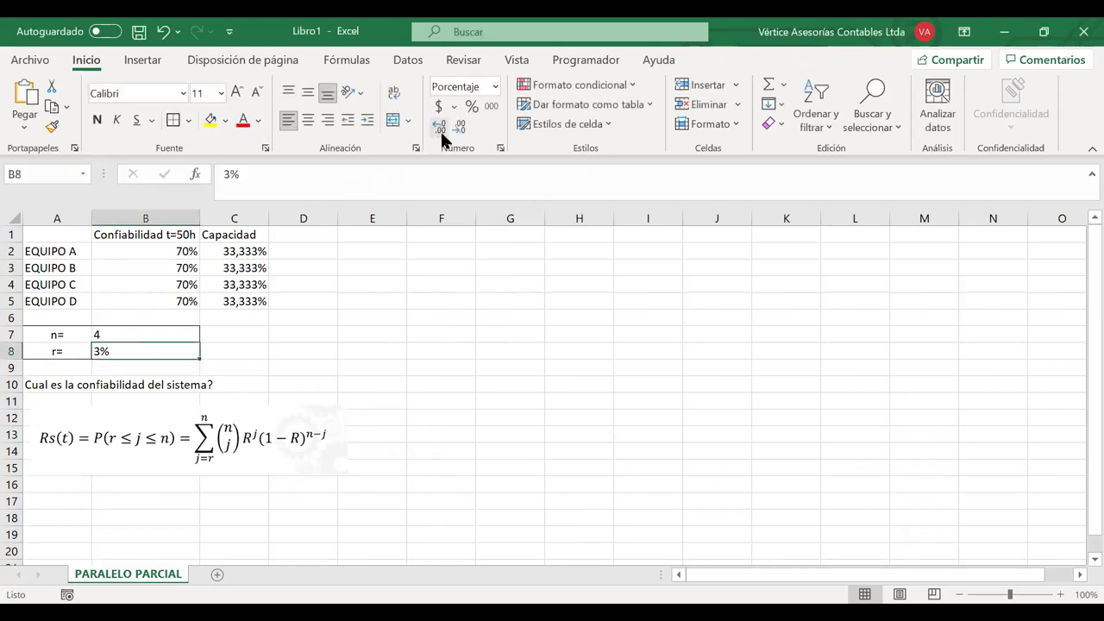
click(495, 87)
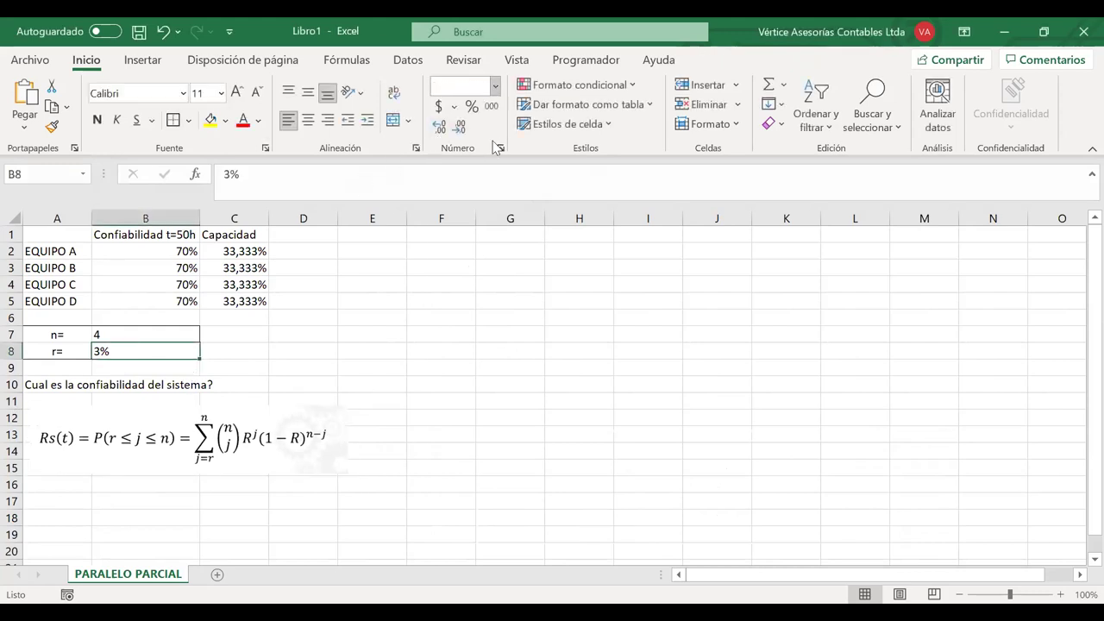
click(498, 149)
text(3)
key(Return)
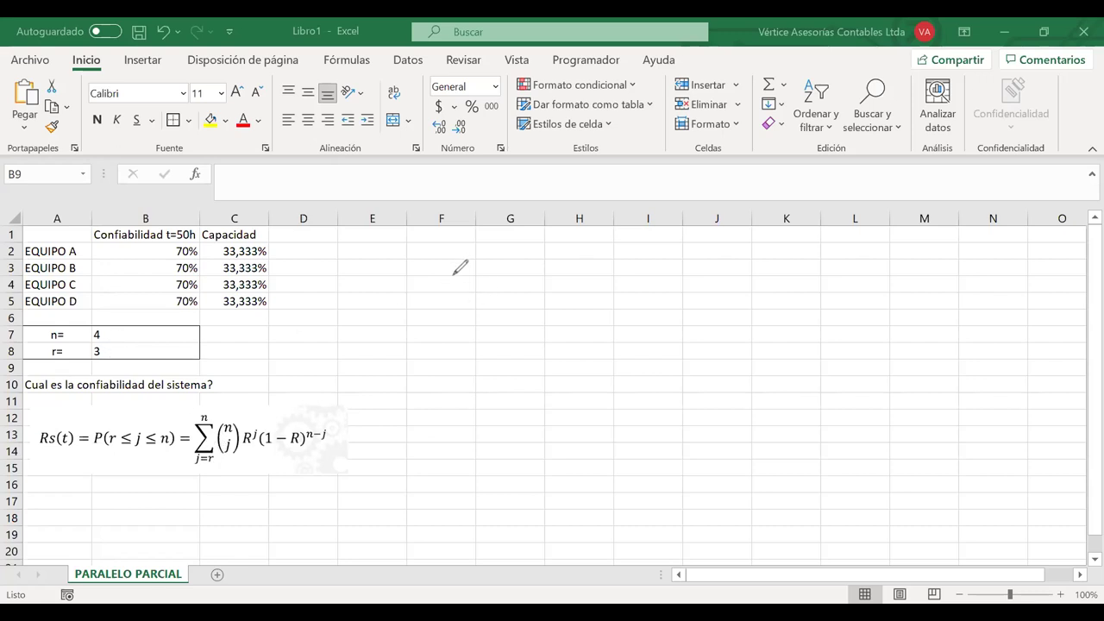
- Handwrite j = 3 near cell F3 and j = 4 below it near F11 with the pen
mouse_move(457, 267)
mouse_down()
mouse_move(445, 292)
mouse_move(480, 266)
mouse_up()
drag(470, 275, 488, 284)
drag(451, 248, 463, 237)
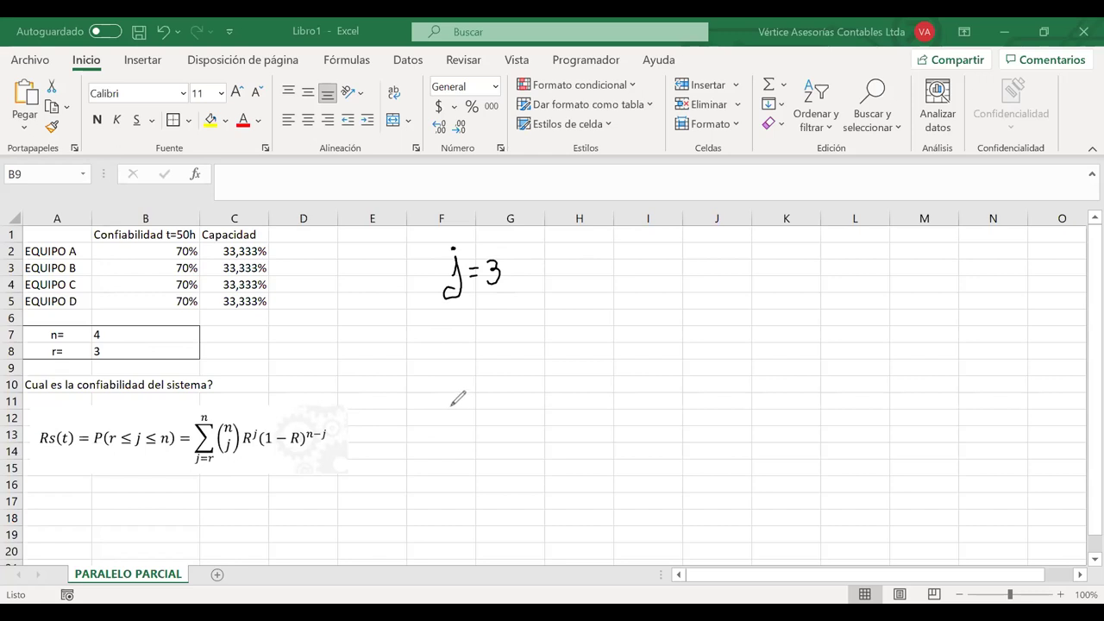
mouse_move(451, 388)
mouse_down()
mouse_move(446, 423)
mouse_move(477, 394)
mouse_up()
drag(470, 402, 478, 401)
mouse_move(492, 388)
mouse_down()
mouse_move(503, 402)
mouse_move(495, 419)
mouse_up()
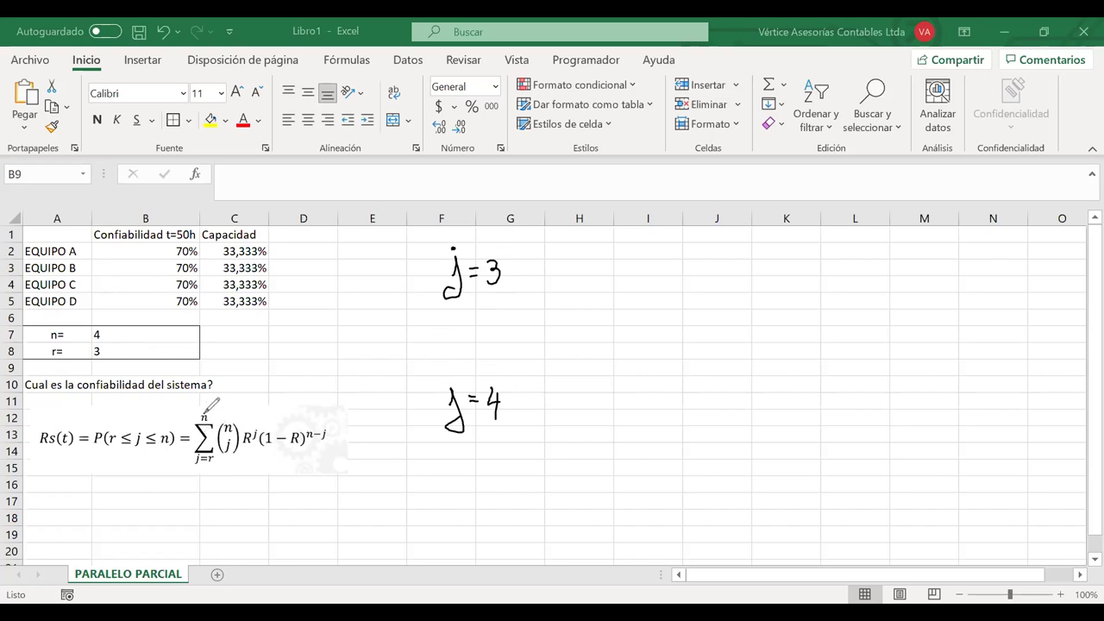
- Handwrite an arrow after j = 3, followed by the binomial coefficient 4 over 3 in parentheses
key(ctrl+z)
drag(113, 332, 127, 335)
drag(531, 272, 546, 286)
drag(623, 251, 616, 308)
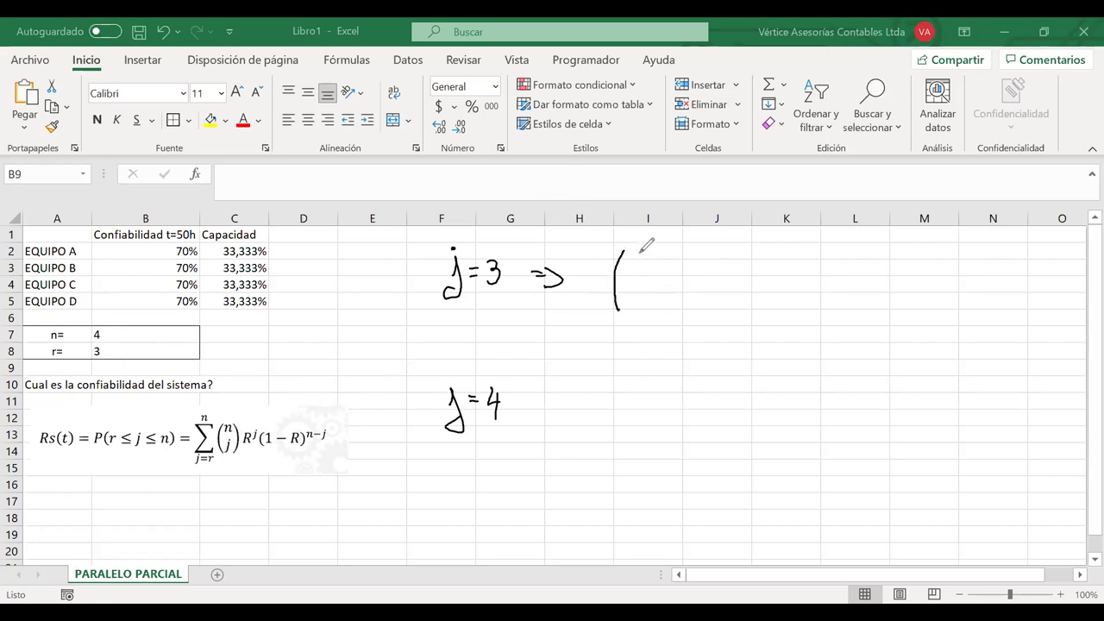
mouse_move(630, 268)
mouse_down()
mouse_move(645, 266)
mouse_move(639, 276)
mouse_up()
drag(630, 290, 630, 306)
drag(654, 246, 652, 306)
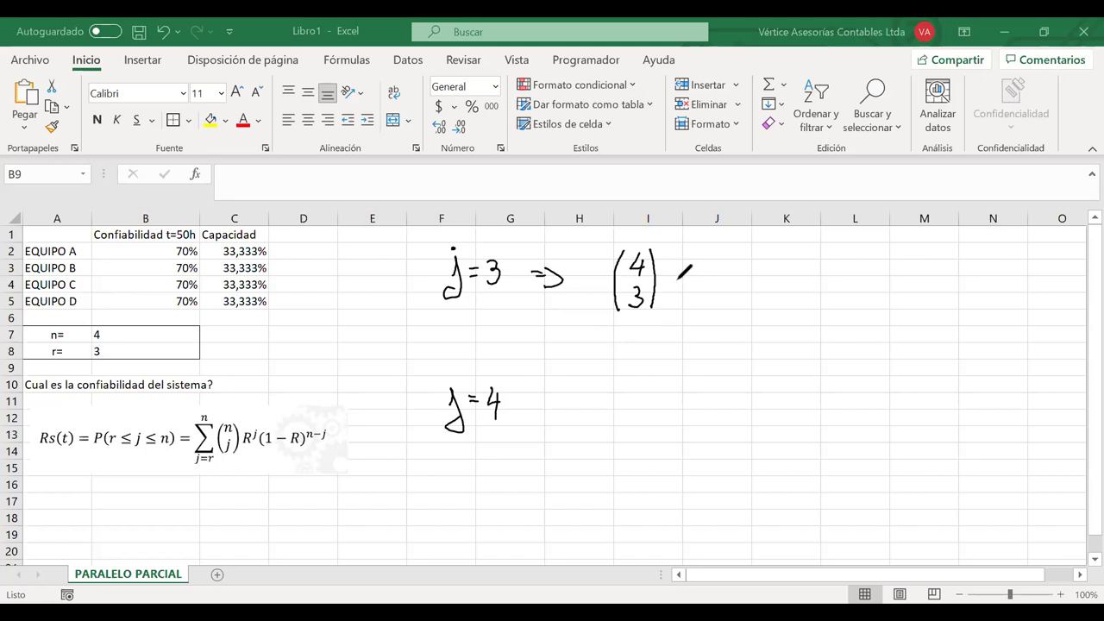
- Handwrite a multiplication dot and the factor (0,7) cubed after the binomial coefficient, ending with another multiplication dot
click(672, 282)
drag(690, 257, 687, 302)
drag(704, 281, 730, 294)
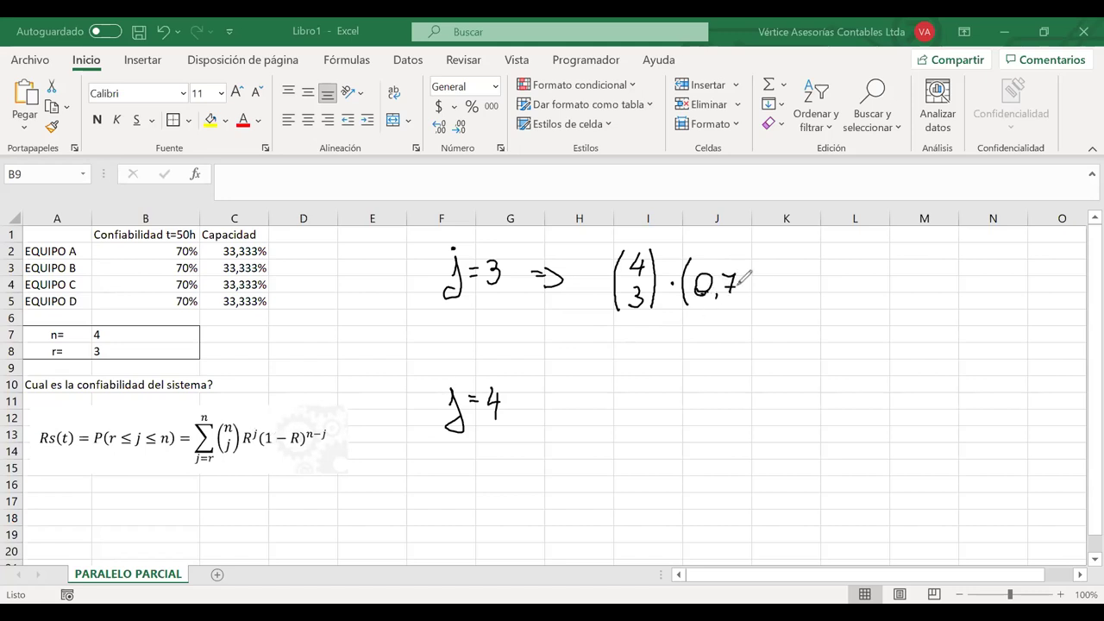
drag(176, 243, 179, 241)
drag(747, 258, 744, 299)
drag(751, 250, 752, 262)
click(770, 284)
- Handwrite the factor (1 - 0,7) at the end of the j = 3 expression
mouse_move(791, 278)
mouse_down()
mouse_move(788, 312)
mouse_move(833, 289)
mouse_up()
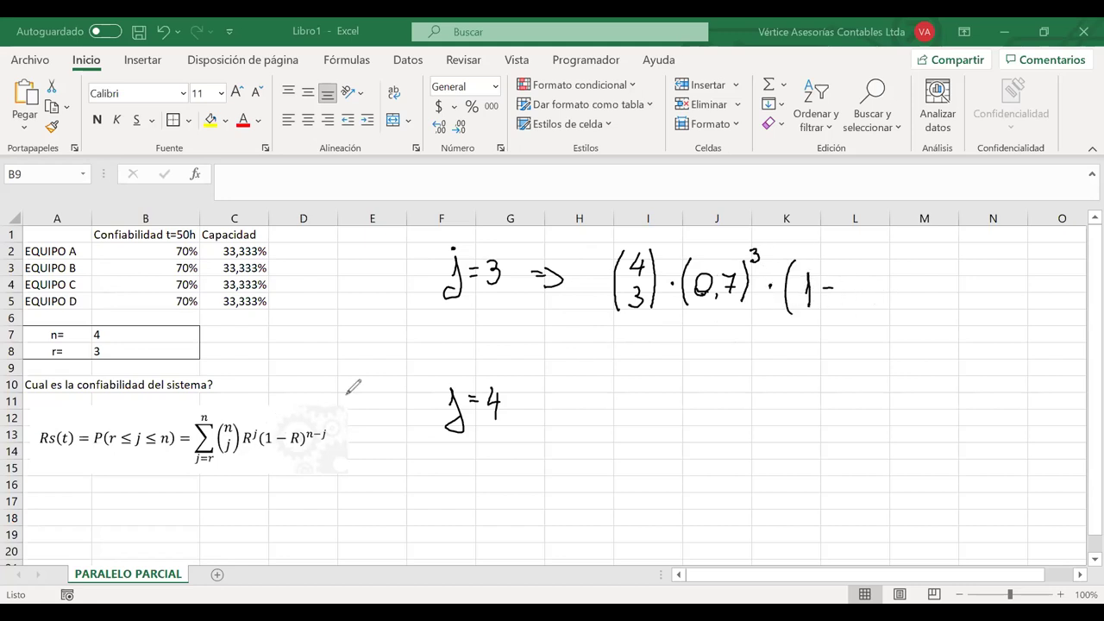
drag(848, 278, 852, 267)
mouse_move(864, 285)
mouse_down()
mouse_move(877, 274)
mouse_move(861, 274)
mouse_move(868, 305)
mouse_move(882, 305)
mouse_up()
click(853, 276)
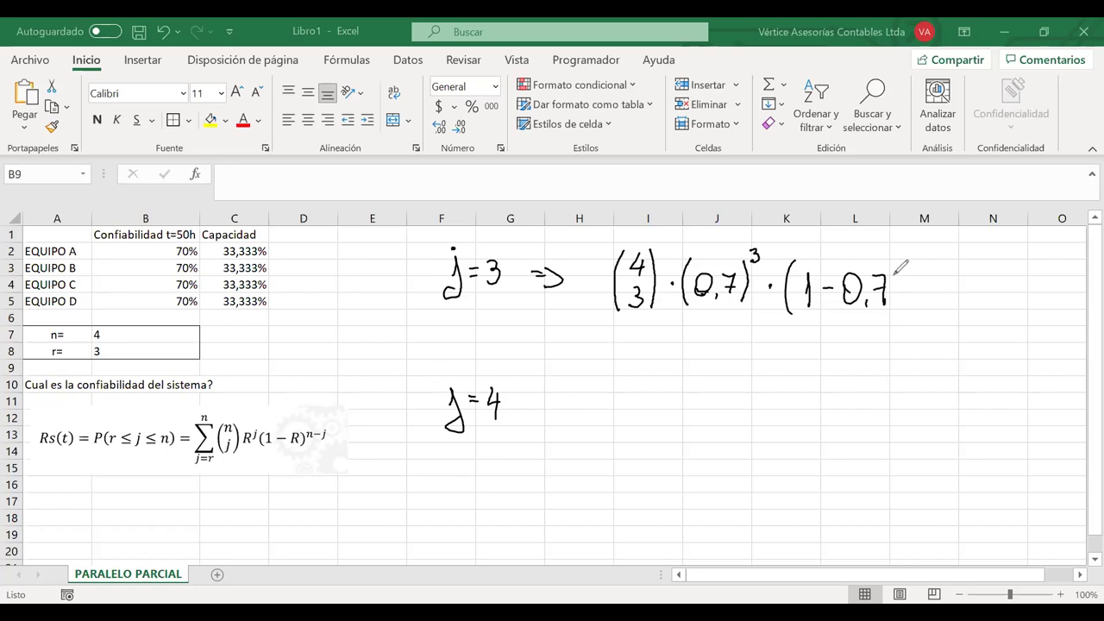
drag(890, 259, 889, 306)
- Mark the 1 - R term of the formula picture, label it F(t) by hand and erase the annotation
drag(268, 422, 293, 417)
mouse_move(290, 364)
mouse_down()
mouse_move(329, 371)
mouse_move(335, 402)
mouse_up()
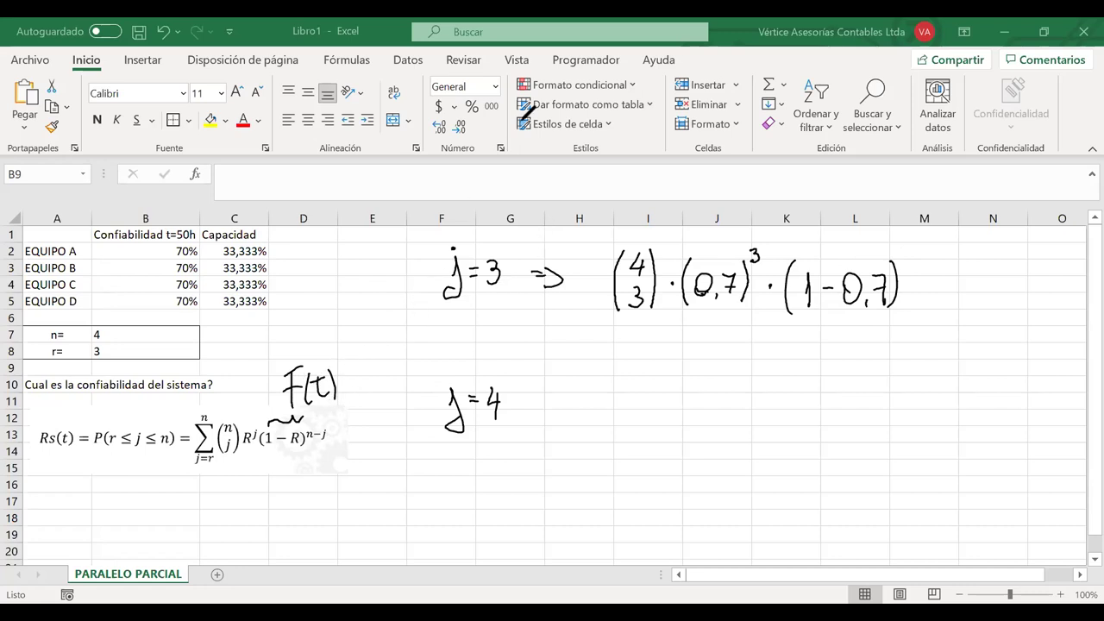
mouse_move(319, 408)
mouse_down()
mouse_move(285, 421)
mouse_move(305, 416)
mouse_move(318, 379)
mouse_up()
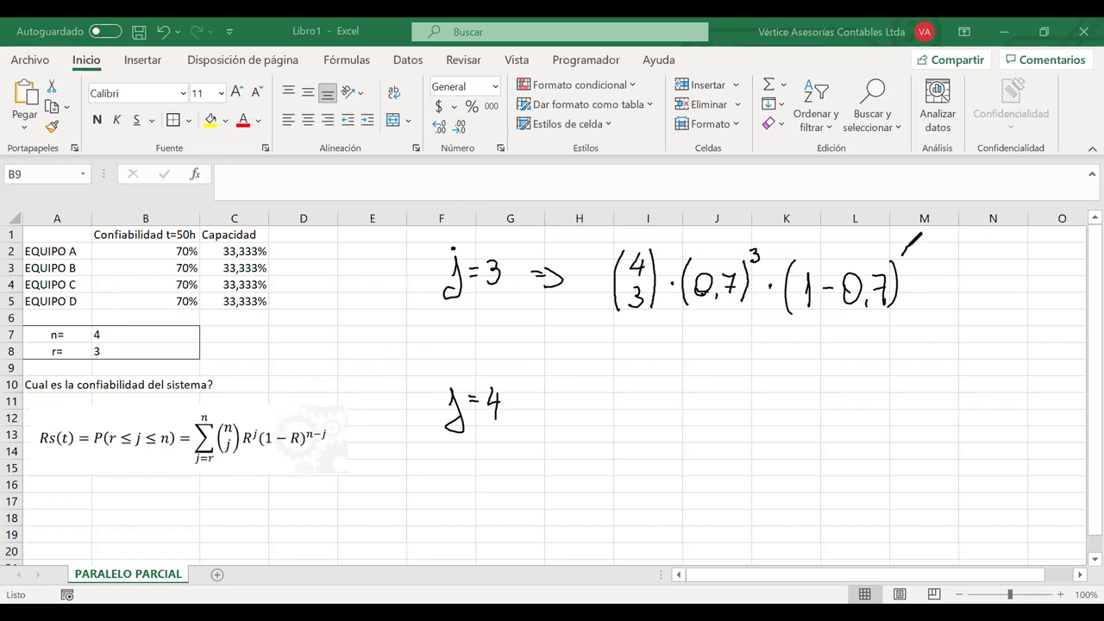
- Add the exponent 4-3 to the (1 - 0,7) factor and write 4 with a multiplication dot in red below the binomial coefficient
mouse_move(906, 248)
mouse_down()
mouse_move(911, 258)
mouse_move(922, 250)
mouse_up()
mouse_move(635, 326)
mouse_down()
mouse_move(653, 346)
mouse_move(642, 362)
mouse_up()
click(671, 345)
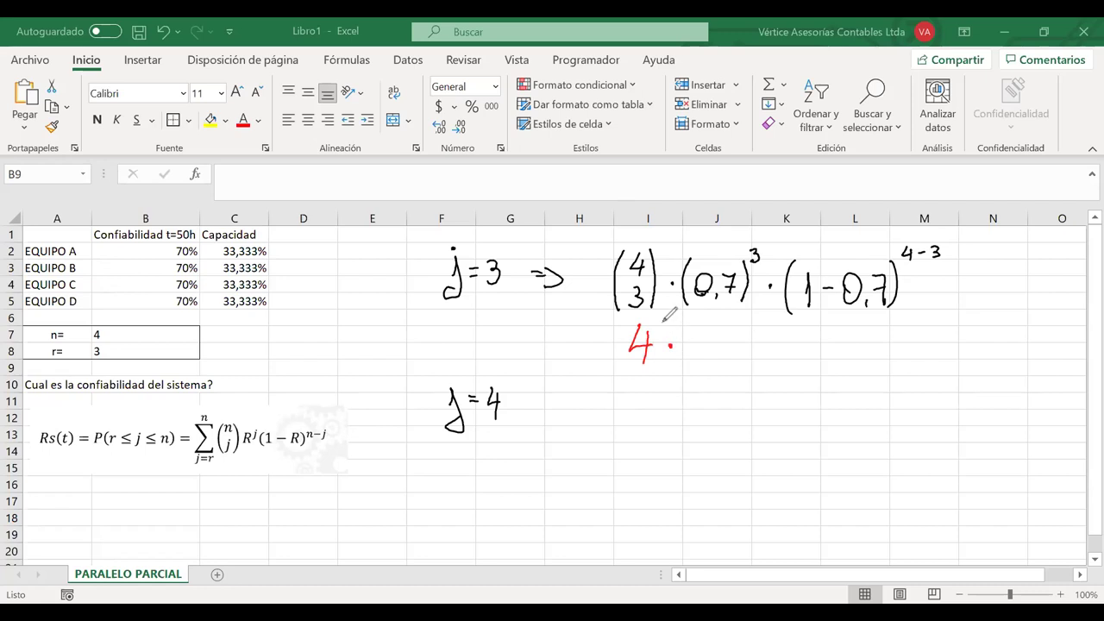
- Handwrite a red combination table with columns A to D and rows 1 to 4, and fill row 1 with 1, 1, 1, 0 in black
drag(778, 420, 791, 421)
drag(781, 412, 841, 420)
mouse_move(903, 403)
mouse_down()
mouse_move(903, 419)
mouse_move(948, 412)
mouse_up()
drag(711, 443, 717, 533)
drag(714, 522, 714, 540)
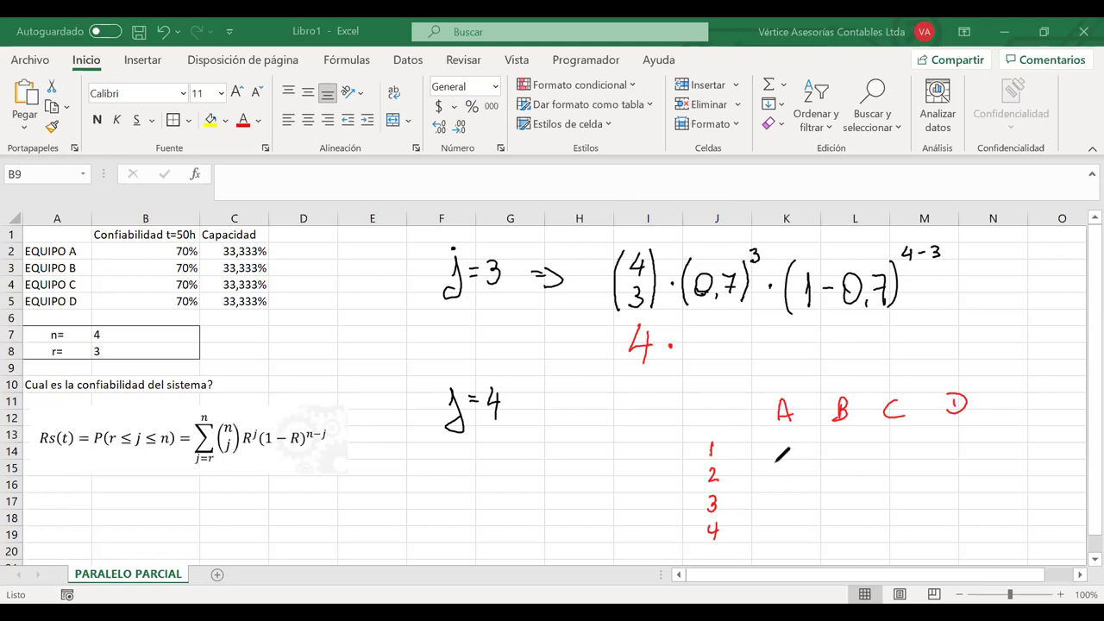
mouse_move(784, 443)
mouse_down()
mouse_move(785, 460)
mouse_move(841, 462)
mouse_up()
mouse_move(896, 440)
mouse_down()
mouse_move(898, 458)
mouse_move(946, 440)
mouse_up()
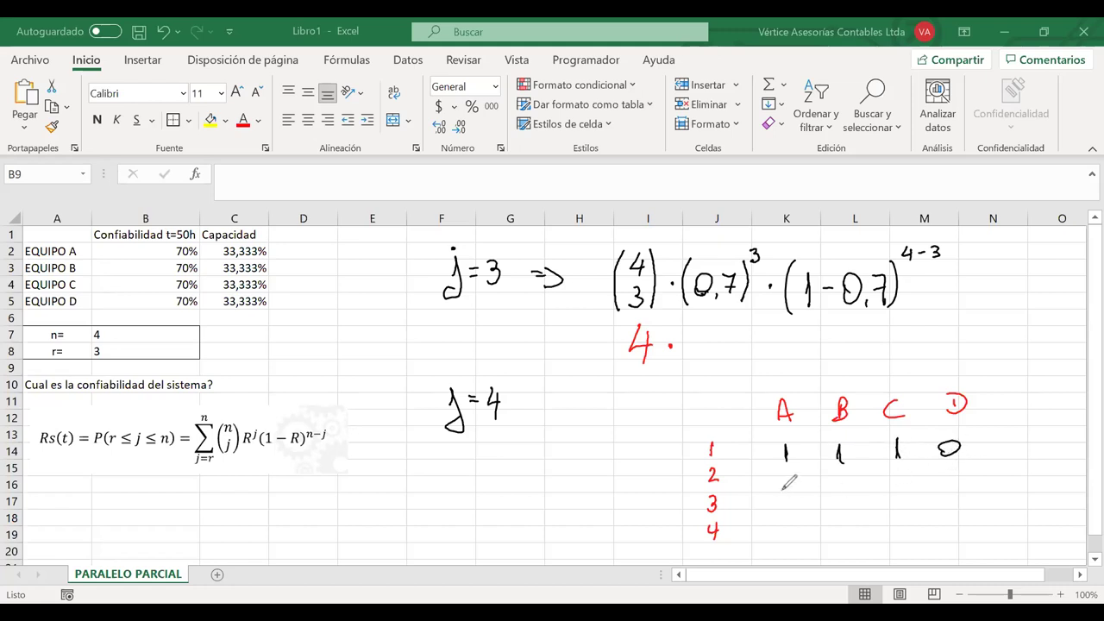
- Fill rows 2 to 4 of the combination table in black with 1 1 0 1, 1 0 1 1 and 0 1 1 1
drag(784, 477, 784, 490)
mouse_move(837, 475)
mouse_down()
mouse_move(840, 490)
mouse_move(895, 476)
mouse_move(950, 488)
mouse_up()
mouse_move(785, 504)
mouse_down()
mouse_move(785, 518)
mouse_move(840, 505)
mouse_move(895, 518)
mouse_up()
drag(957, 493, 948, 502)
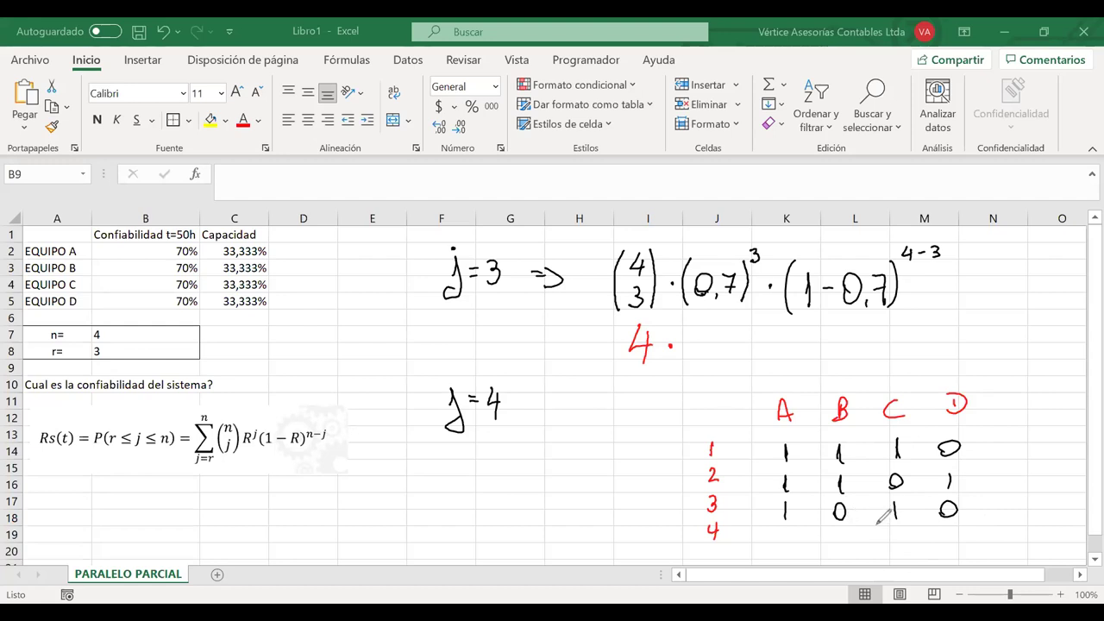
click(948, 512)
drag(949, 504, 950, 516)
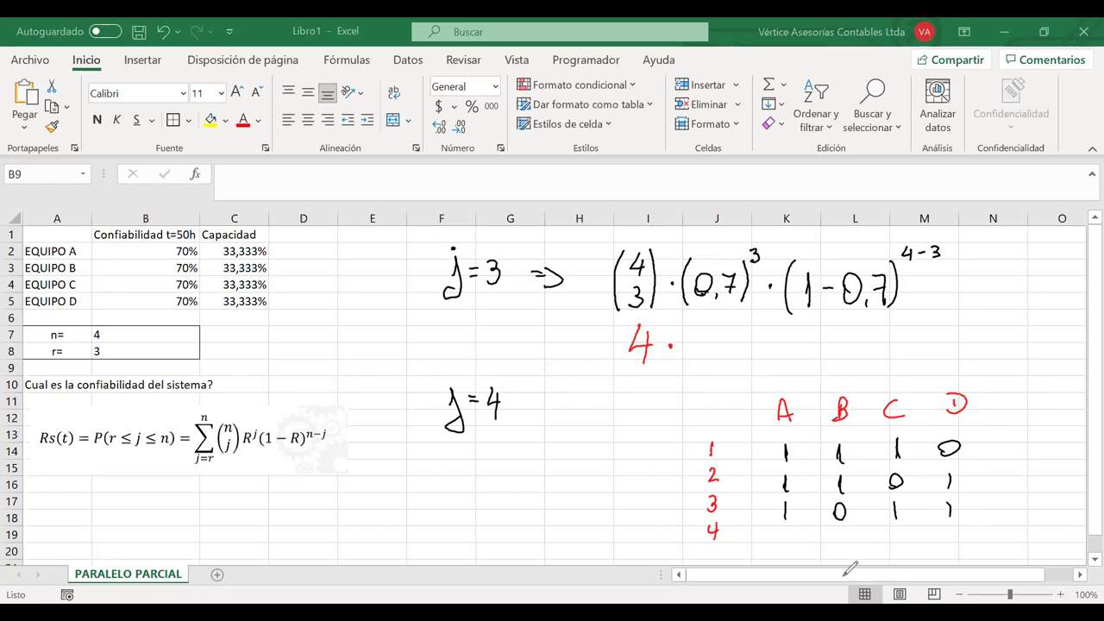
mouse_move(788, 532)
mouse_down()
mouse_move(837, 547)
mouse_move(950, 547)
mouse_up()
- Write 1, 1, 1, 1 above the A to D headings, erase that row and mark the zeros in rows 4 and 2
mouse_move(786, 364)
mouse_down()
mouse_move(787, 378)
mouse_move(935, 372)
mouse_up()
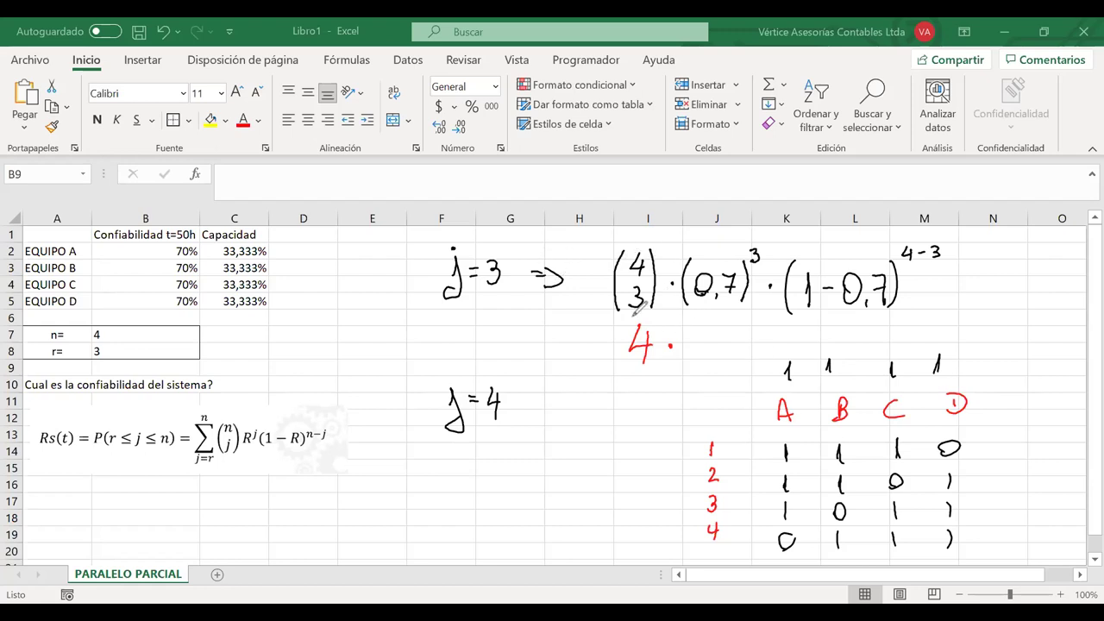
drag(786, 369, 918, 361)
drag(789, 362, 897, 359)
drag(807, 522, 791, 539)
drag(919, 472, 904, 488)
- Delete the entire handwritten combination table below the j = 3 calculation
mouse_move(675, 380)
mouse_down()
mouse_move(883, 547)
mouse_move(997, 579)
mouse_up()
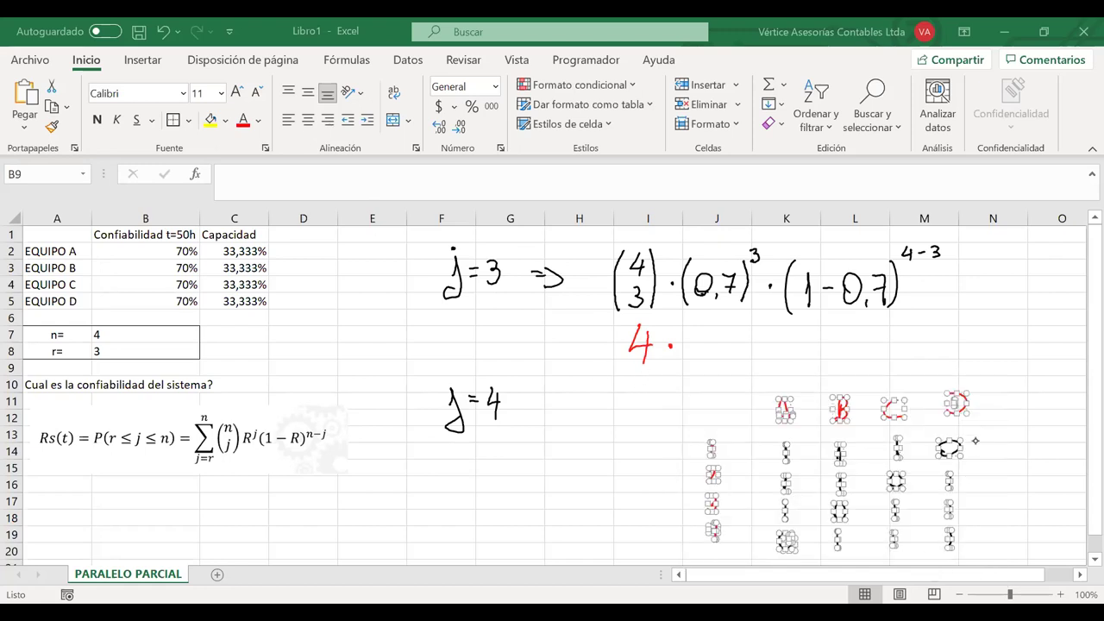
key(Delete)
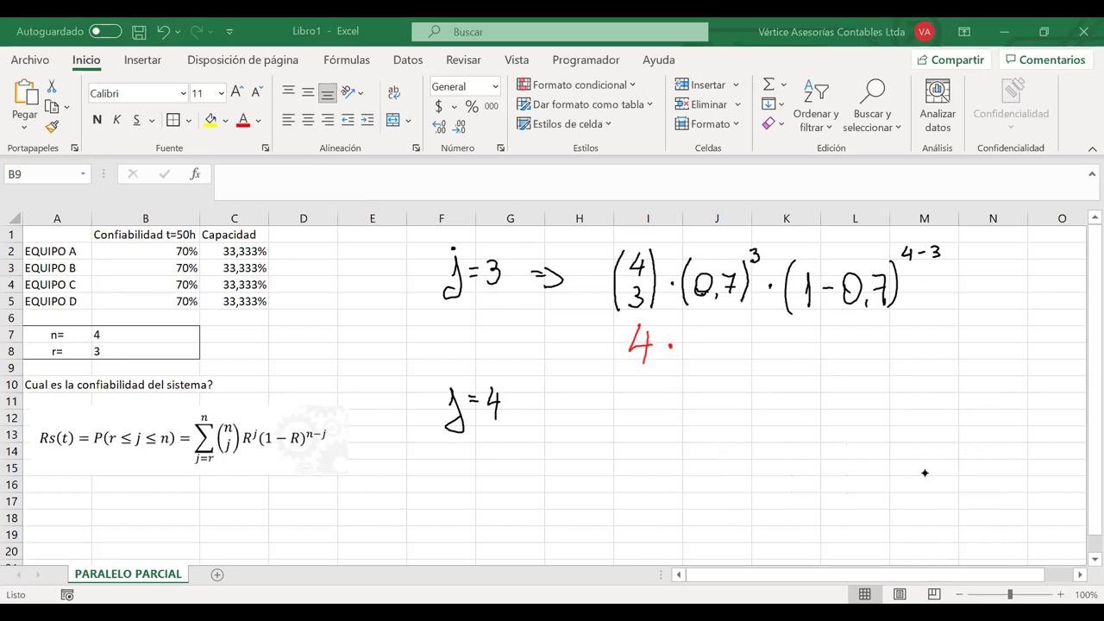
key(ctrl+z)
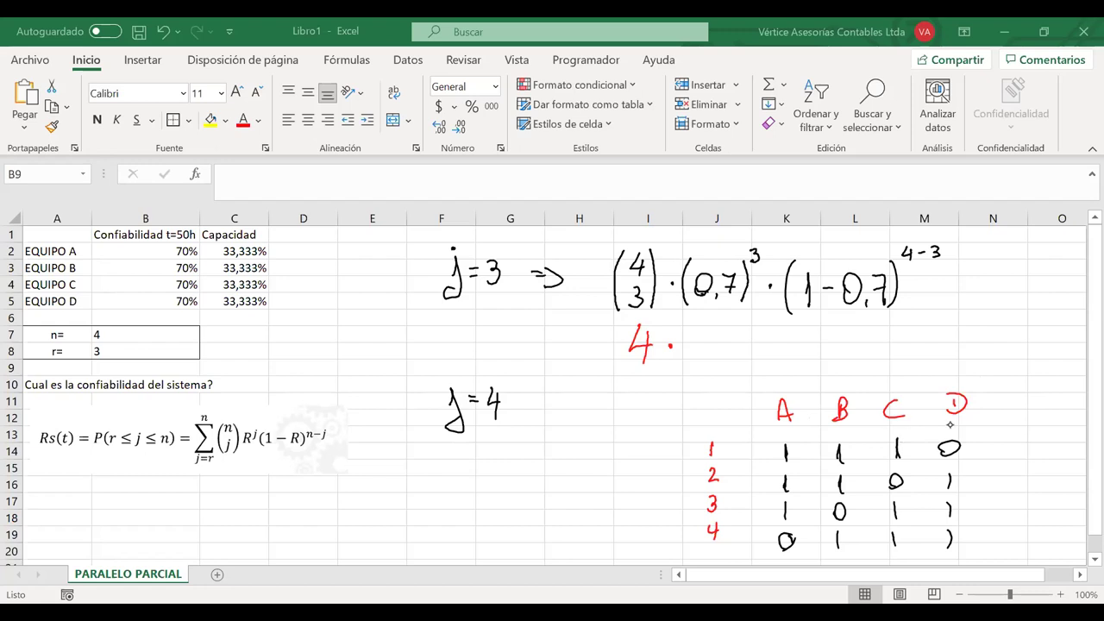
drag(989, 381, 683, 578)
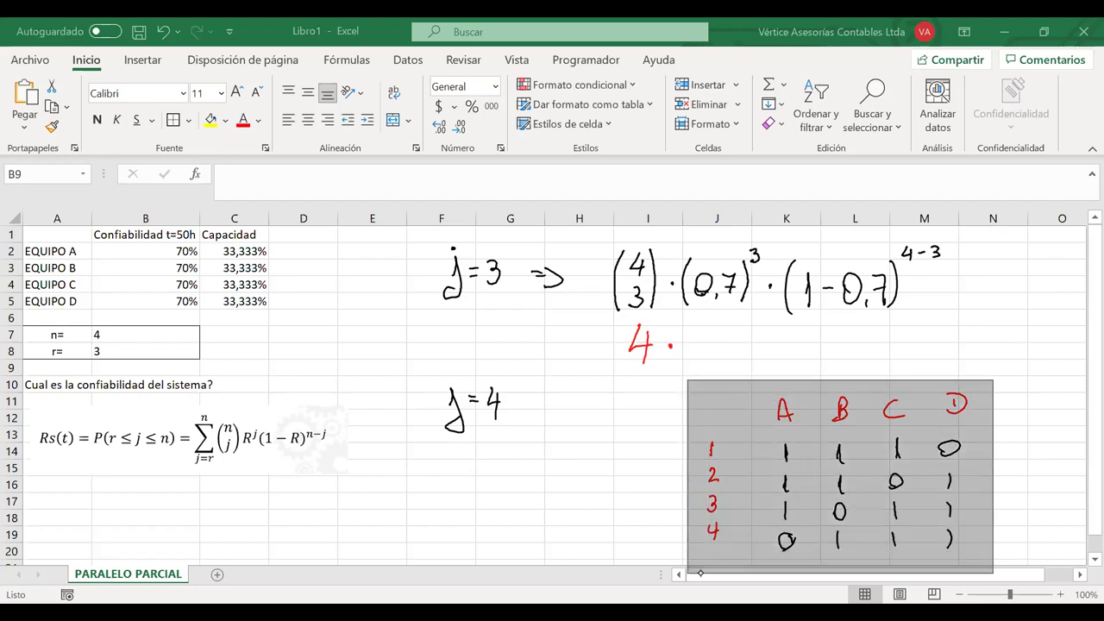
key(Delete)
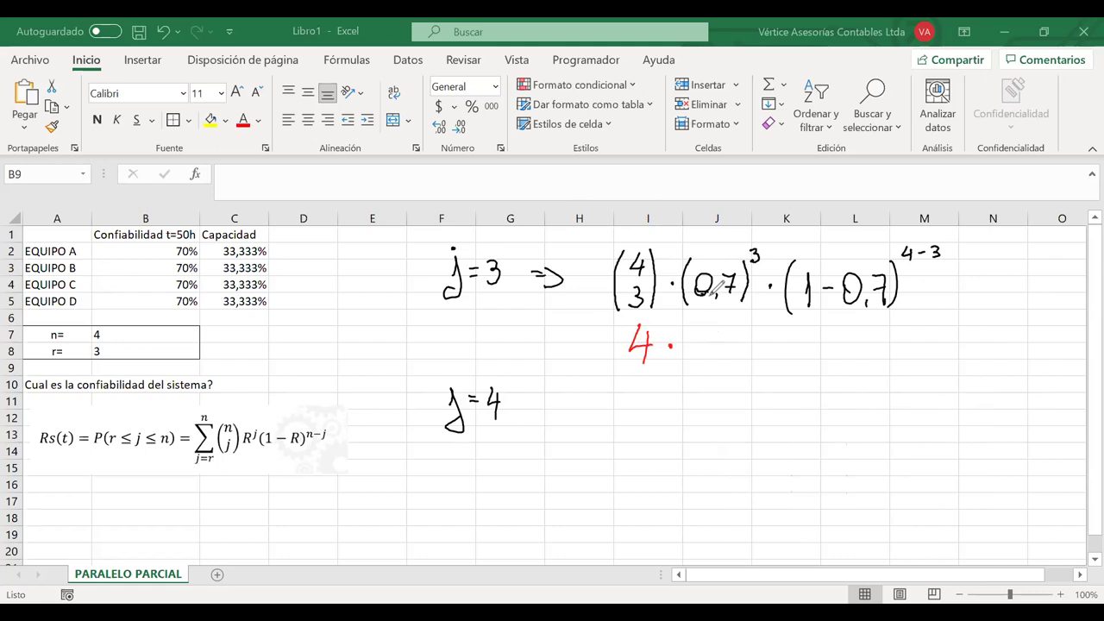
- Complete the red j = 3 calculation after the 4 by handwriting 0,343 · 0,3 = 0,4116
mouse_move(703, 331)
mouse_down()
mouse_move(707, 354)
mouse_move(702, 332)
mouse_up()
mouse_move(716, 352)
mouse_down()
mouse_move(712, 363)
mouse_move(760, 349)
mouse_move(754, 360)
mouse_move(766, 359)
mouse_up()
click(801, 346)
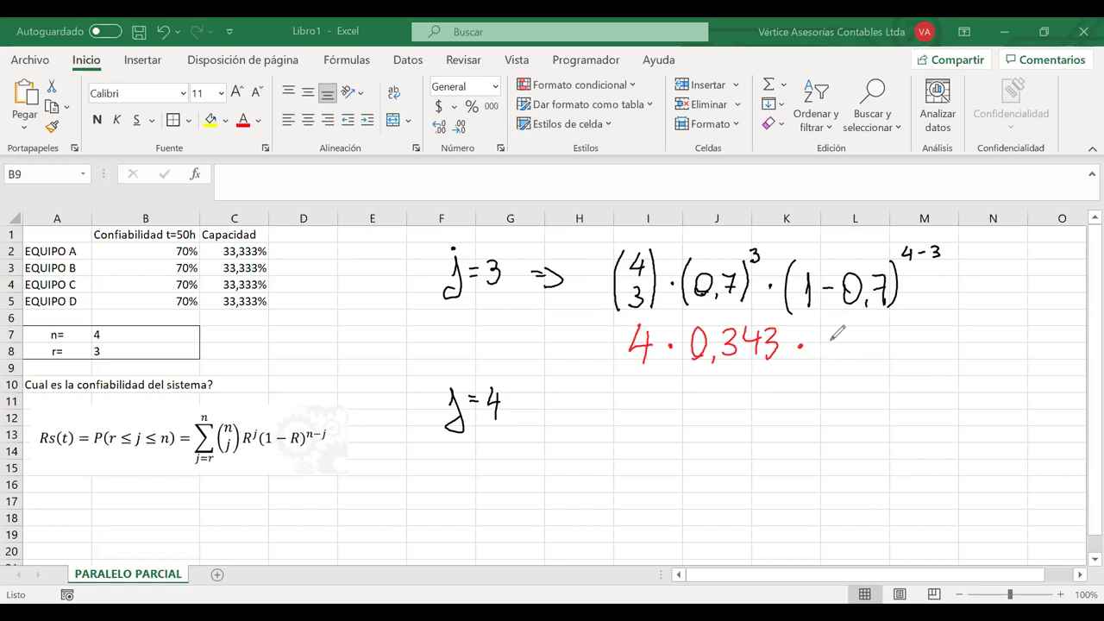
drag(836, 335, 840, 330)
drag(853, 352, 858, 355)
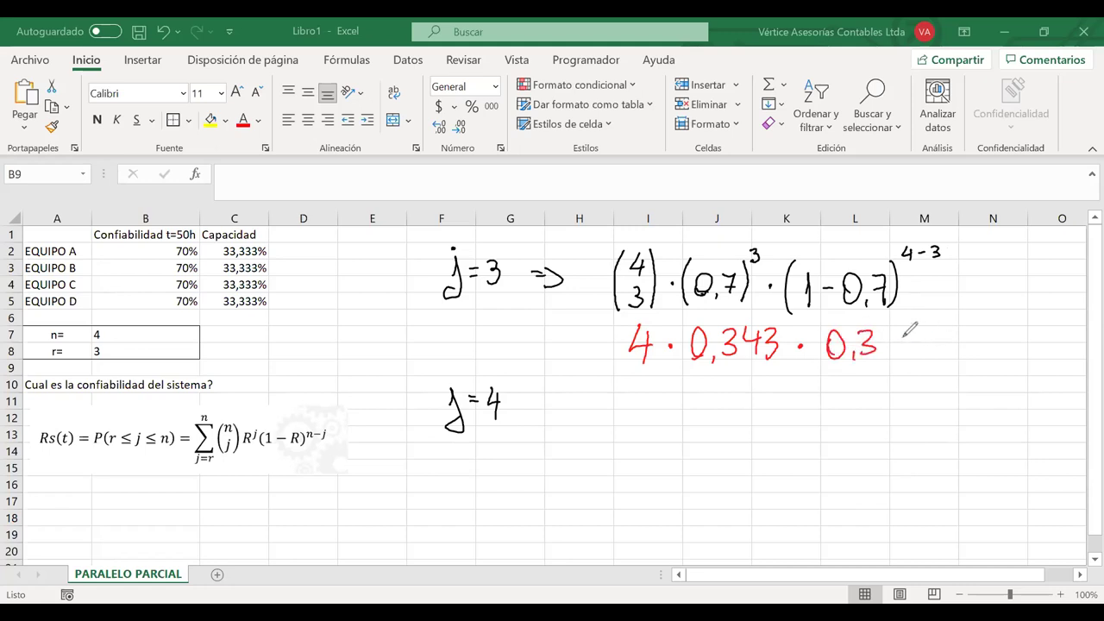
drag(912, 334, 923, 336)
drag(903, 343, 924, 342)
drag(954, 326, 967, 363)
mouse_move(993, 321)
mouse_down()
mouse_move(996, 352)
mouse_move(1038, 338)
mouse_up()
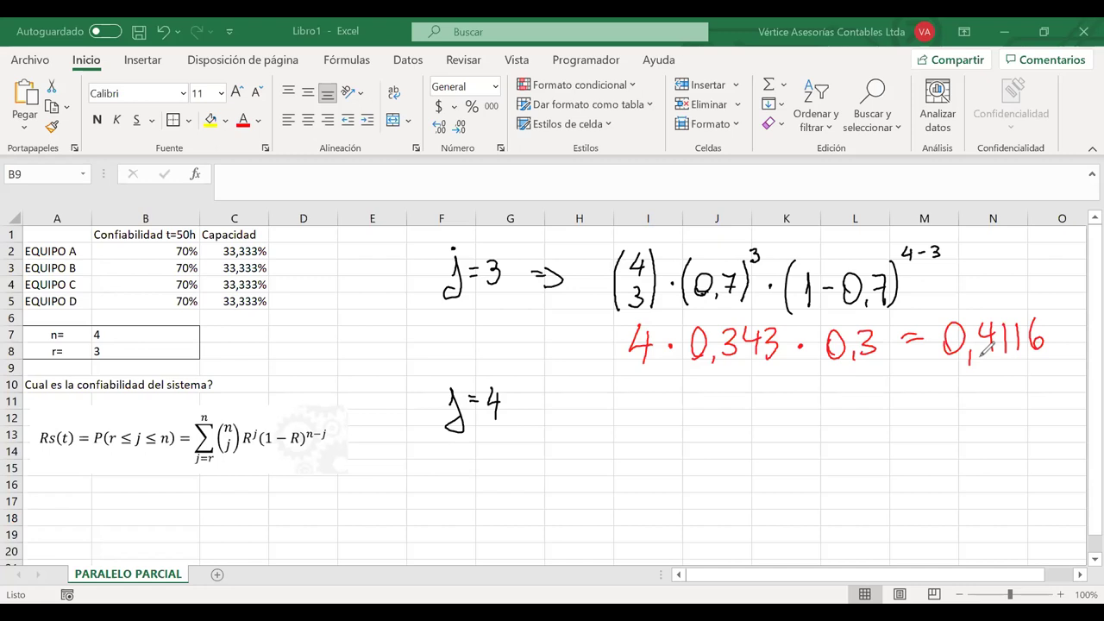
- Handwrite a blue arrow after j = 4 and undo the temporary marks on equipment D and the formula's j=r
drag(27, 310, 82, 300)
key(ctrl+z)
drag(524, 408, 543, 408)
drag(526, 417, 549, 423)
mouse_move(219, 454)
mouse_down()
mouse_move(194, 464)
mouse_move(221, 457)
mouse_up()
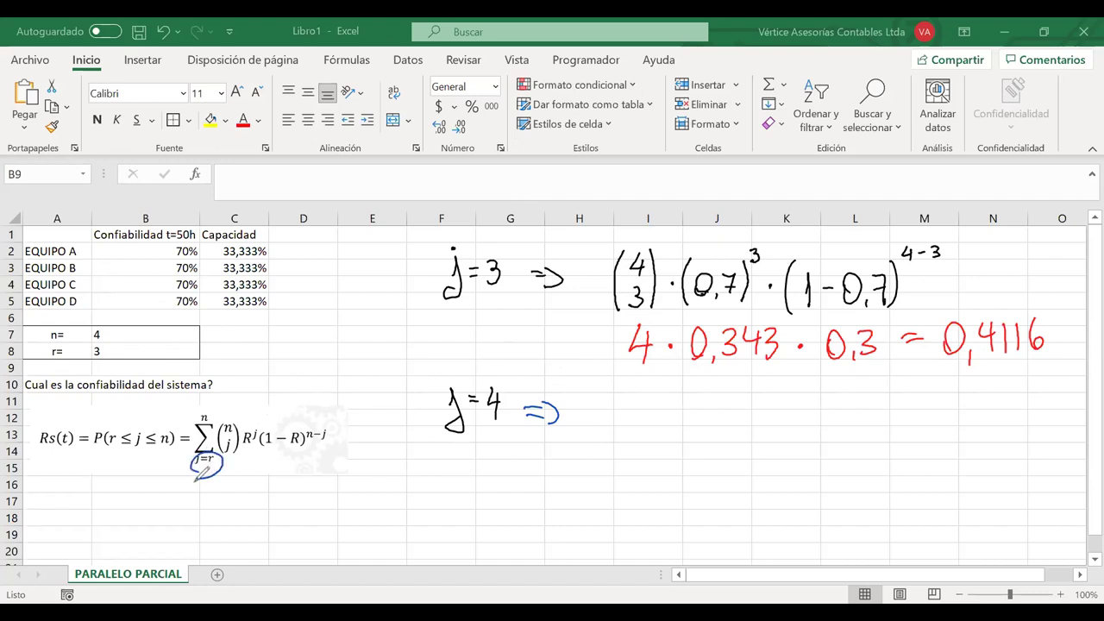
key(ctrl+z)
- Handwrite the binomial coefficient 4 over 4 in blue after the j = 4 arrow
drag(616, 389, 617, 456)
drag(635, 394, 640, 424)
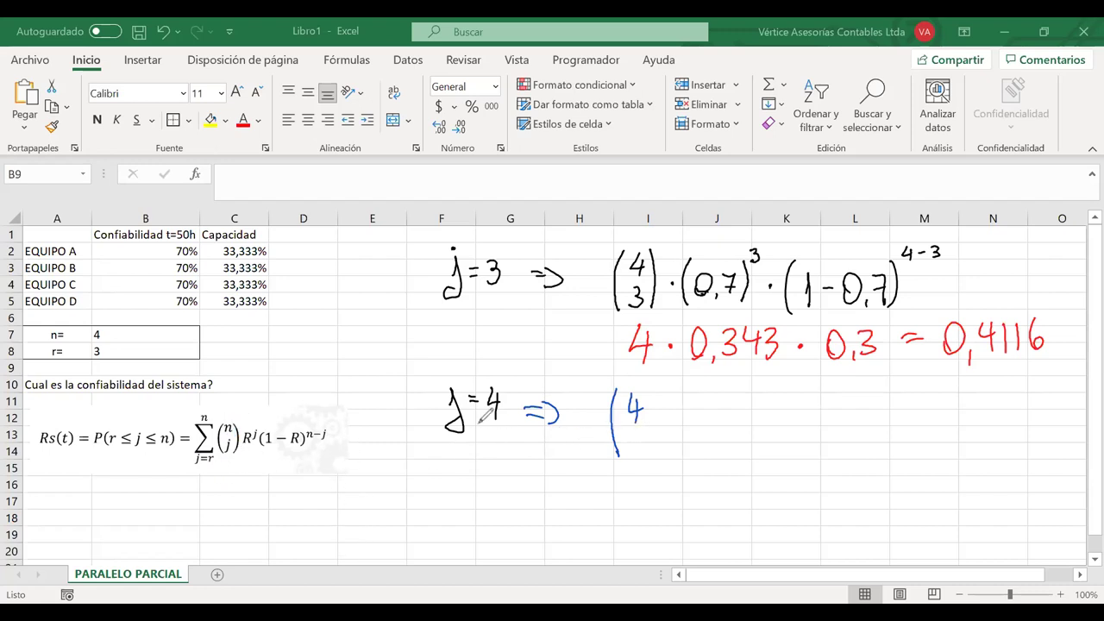
drag(633, 436, 641, 447)
drag(637, 436, 637, 456)
drag(652, 393, 656, 461)
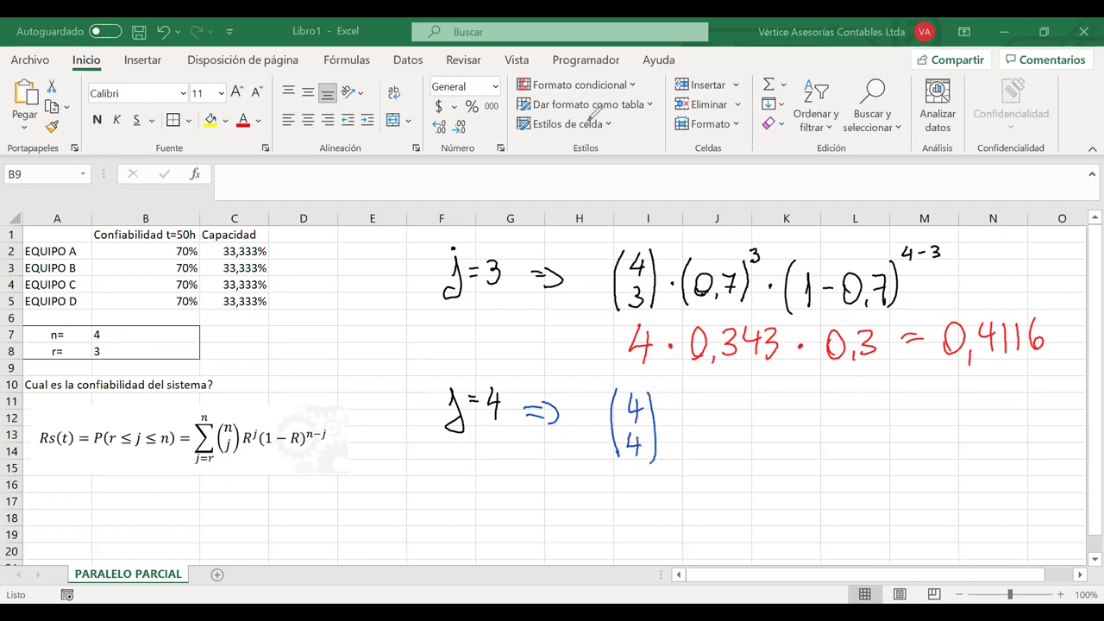
- Handwrite a red table with columns A to D and rows 1 to 3, fill row 1 with 1s and cross out a duplicate row 2
mouse_move(820, 422)
mouse_down()
mouse_move(832, 412)
mouse_move(981, 422)
mouse_up()
drag(981, 402, 983, 422)
mouse_move(759, 446)
mouse_down()
mouse_move(770, 494)
mouse_move(760, 527)
mouse_up()
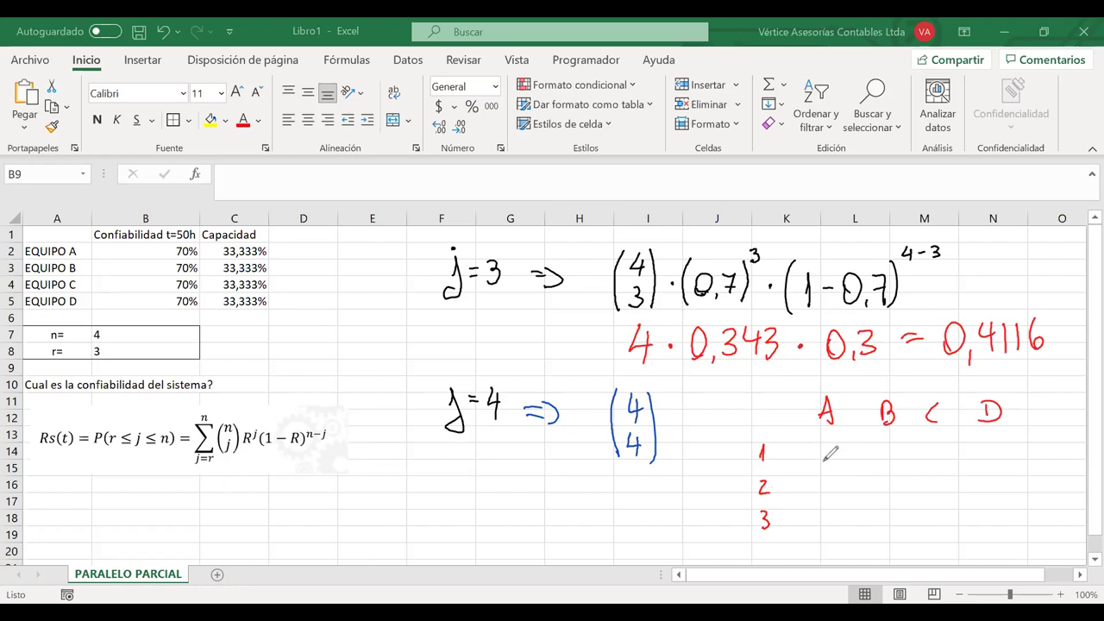
drag(823, 445, 827, 471)
mouse_move(890, 447)
mouse_down()
mouse_move(891, 470)
mouse_move(942, 469)
mouse_up()
drag(992, 443, 993, 462)
drag(827, 482, 828, 497)
mouse_move(896, 482)
mouse_down()
mouse_move(897, 494)
mouse_move(939, 488)
mouse_move(771, 482)
mouse_move(965, 498)
mouse_move(819, 511)
mouse_up()
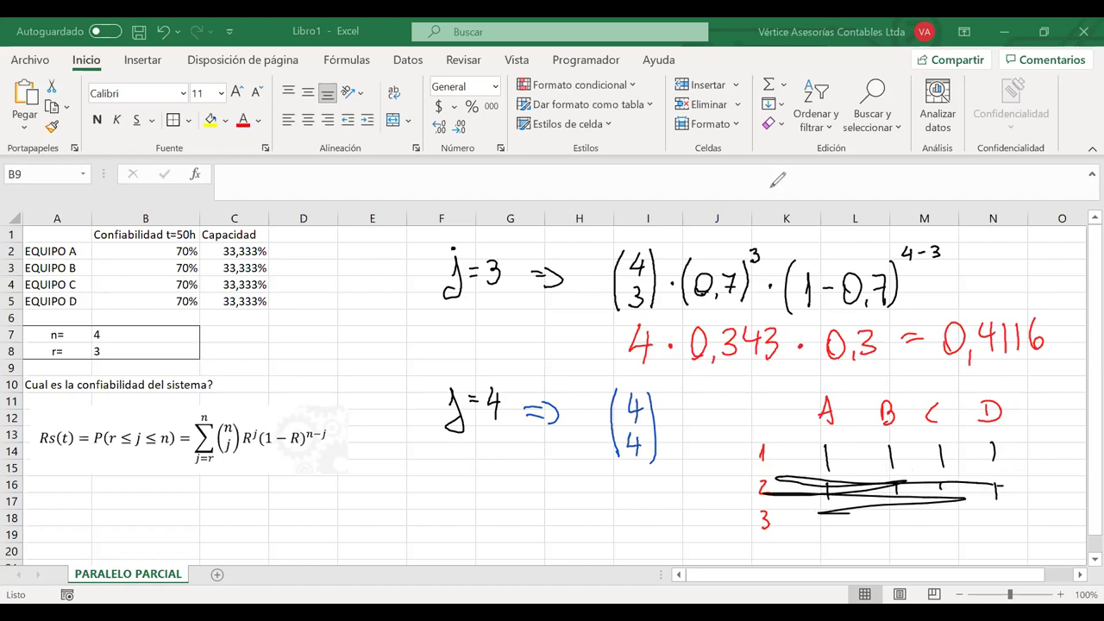
- Erase the whole combination table beside the j = 4 coefficient
drag(758, 486, 764, 521)
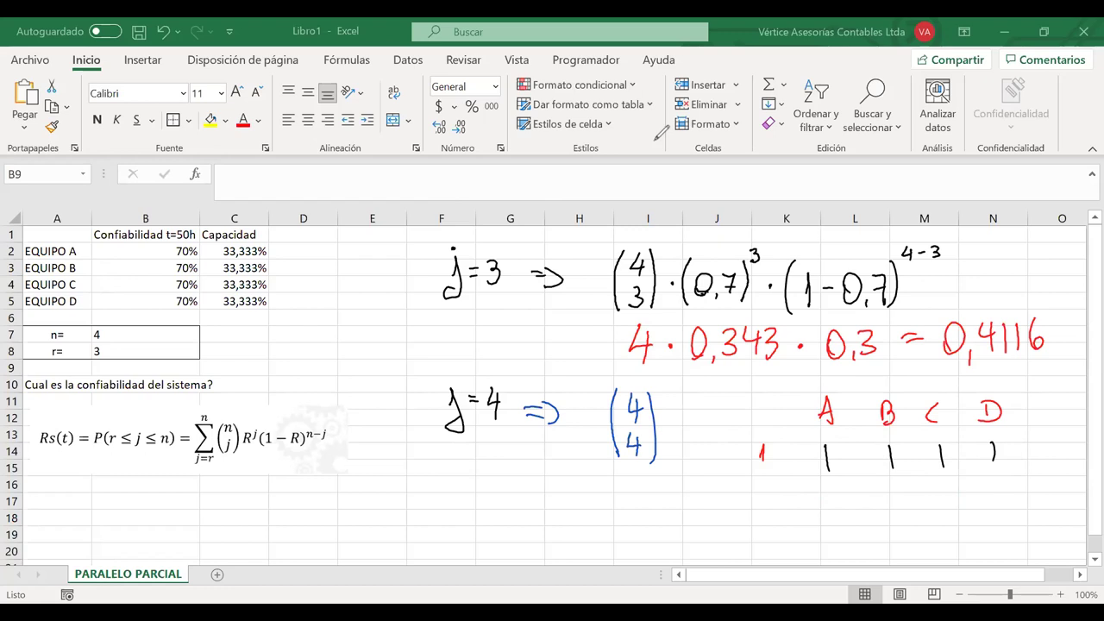
drag(728, 380, 991, 489)
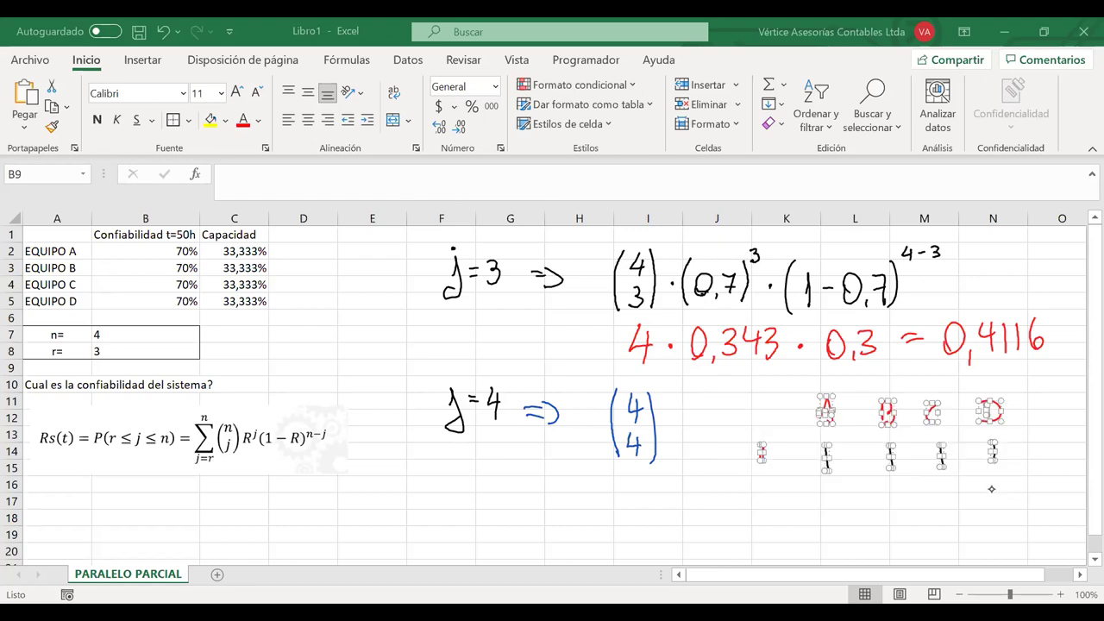
key(Delete)
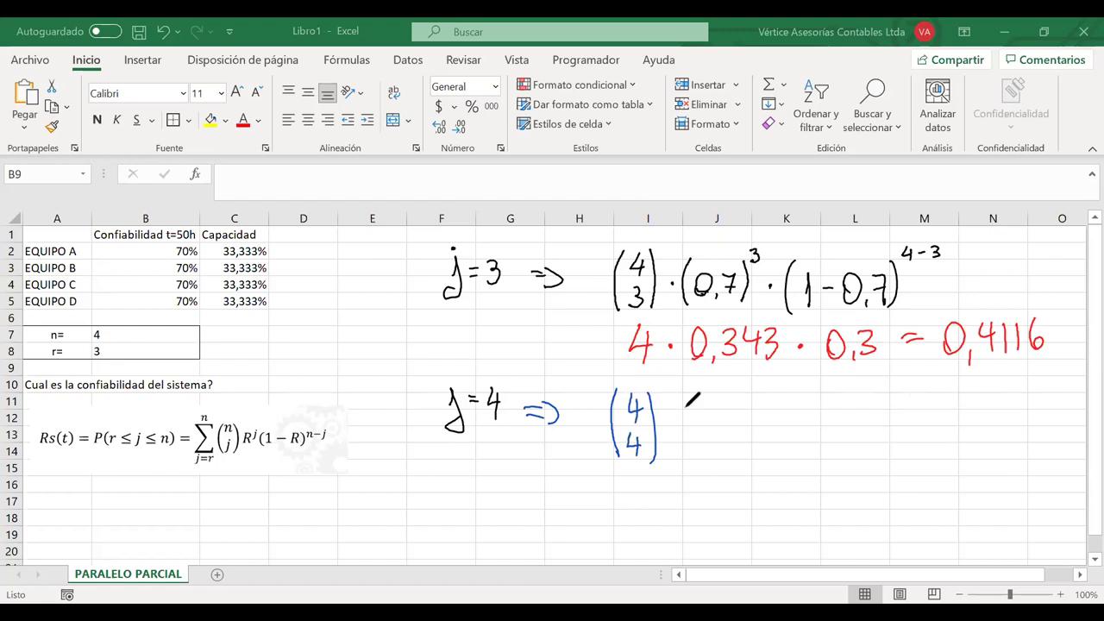
- Add a multiplication dot and (0,7) with exponent 4 in blue after the 4 over 4 coefficient
click(671, 426)
drag(694, 404, 693, 449)
drag(715, 414, 720, 440)
drag(728, 414, 749, 441)
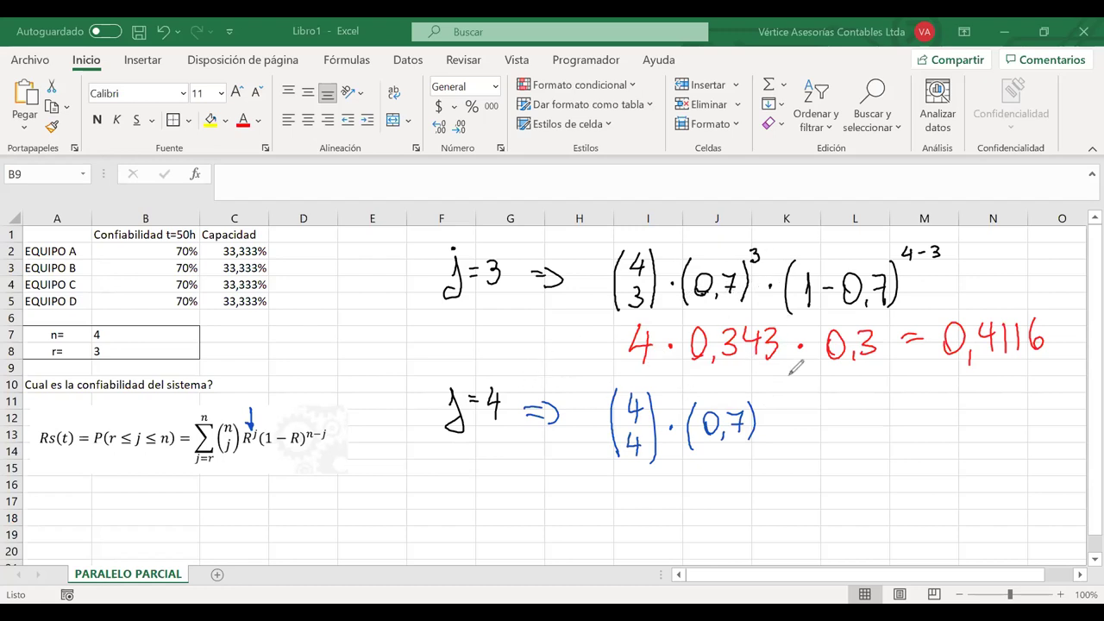
drag(757, 393, 763, 412)
- Handwrite the factor (1 - 0,7) with exponent 4-4 in blue and mark the R of the 1 - R term in the formula picture
drag(813, 402, 811, 450)
mouse_move(827, 416)
mouse_down()
mouse_move(825, 439)
mouse_move(856, 427)
mouse_move(914, 446)
mouse_up()
click(911, 400)
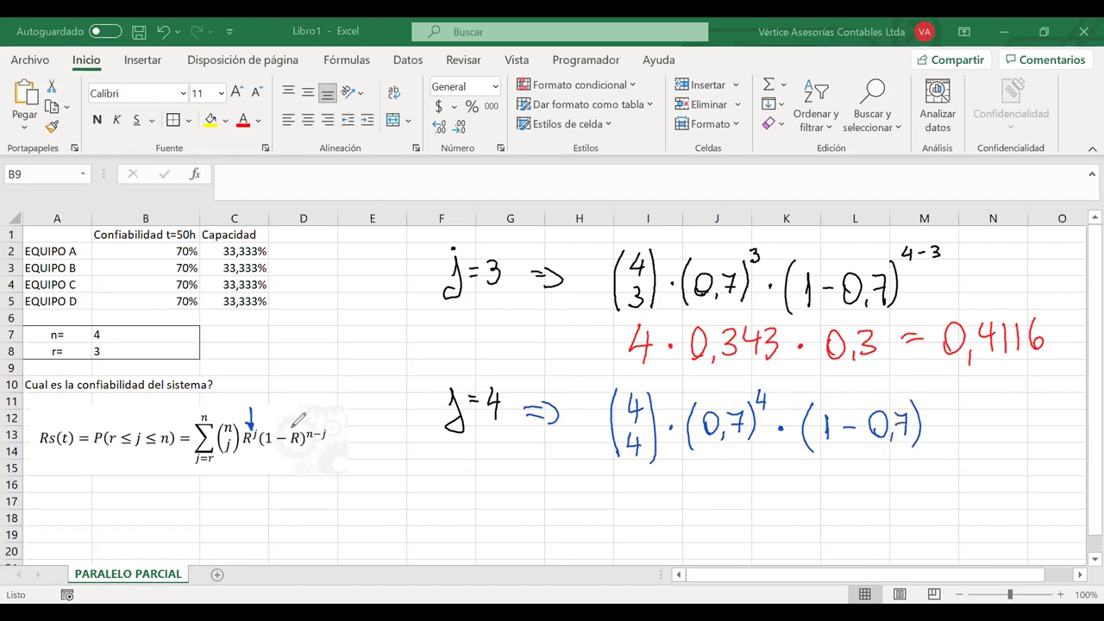
drag(290, 418, 294, 426)
mouse_move(927, 389)
mouse_down()
mouse_move(940, 407)
mouse_move(949, 397)
mouse_up()
drag(953, 393, 960, 412)
- Write 1 · 0,2401 followed by a multiplication dot in red below the j = 4 expression
drag(643, 494, 653, 516)
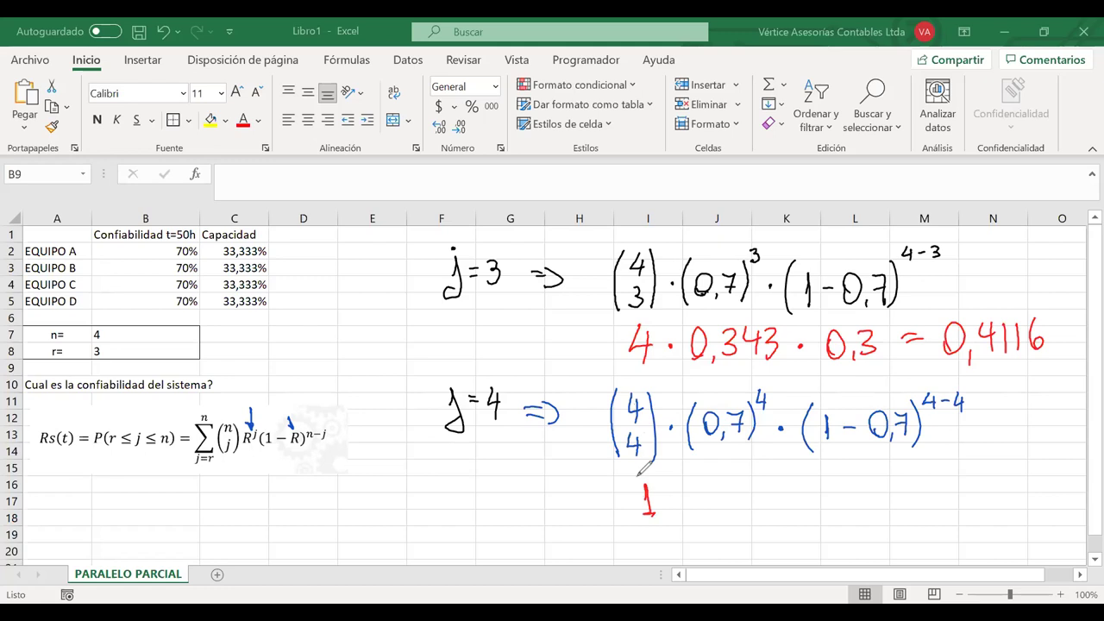
click(679, 498)
mouse_move(705, 484)
mouse_down()
mouse_move(733, 510)
mouse_move(771, 498)
mouse_up()
mouse_move(764, 483)
mouse_down()
mouse_move(765, 511)
mouse_move(782, 477)
mouse_move(795, 505)
mouse_up()
click(824, 493)
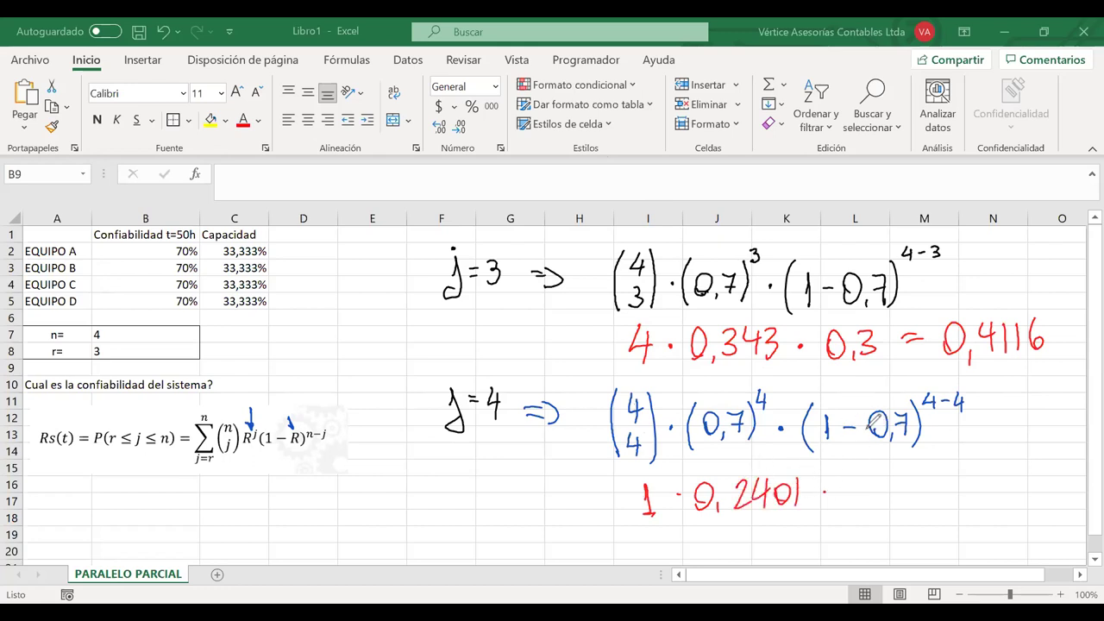
- Cross out the 4-4 exponent, write 0 beside it and finish the red line with 1 = 0,2401
drag(928, 408, 977, 390)
mouse_move(849, 488)
mouse_down()
mouse_move(854, 513)
mouse_move(902, 485)
mouse_up()
mouse_move(885, 498)
mouse_down()
mouse_move(903, 498)
mouse_move(930, 472)
mouse_move(947, 513)
mouse_move(975, 509)
mouse_up()
mouse_move(985, 470)
mouse_down()
mouse_move(1002, 490)
mouse_move(991, 514)
mouse_up()
drag(1012, 474, 1030, 513)
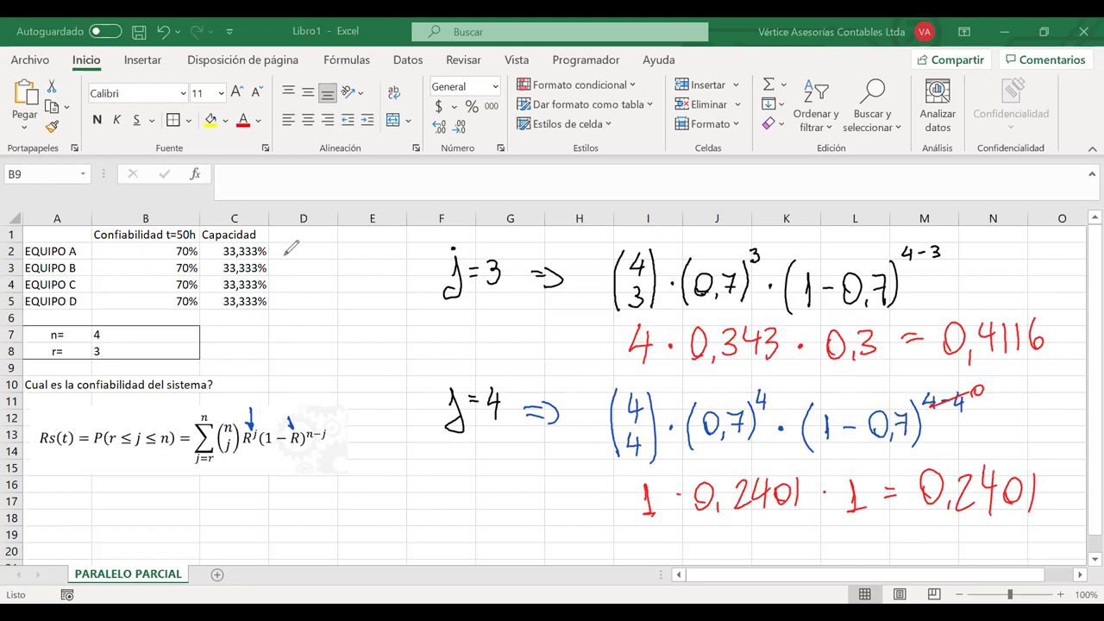
drag(283, 234, 289, 303)
mouse_move(335, 248)
mouse_down()
mouse_move(323, 269)
mouse_move(359, 247)
mouse_up()
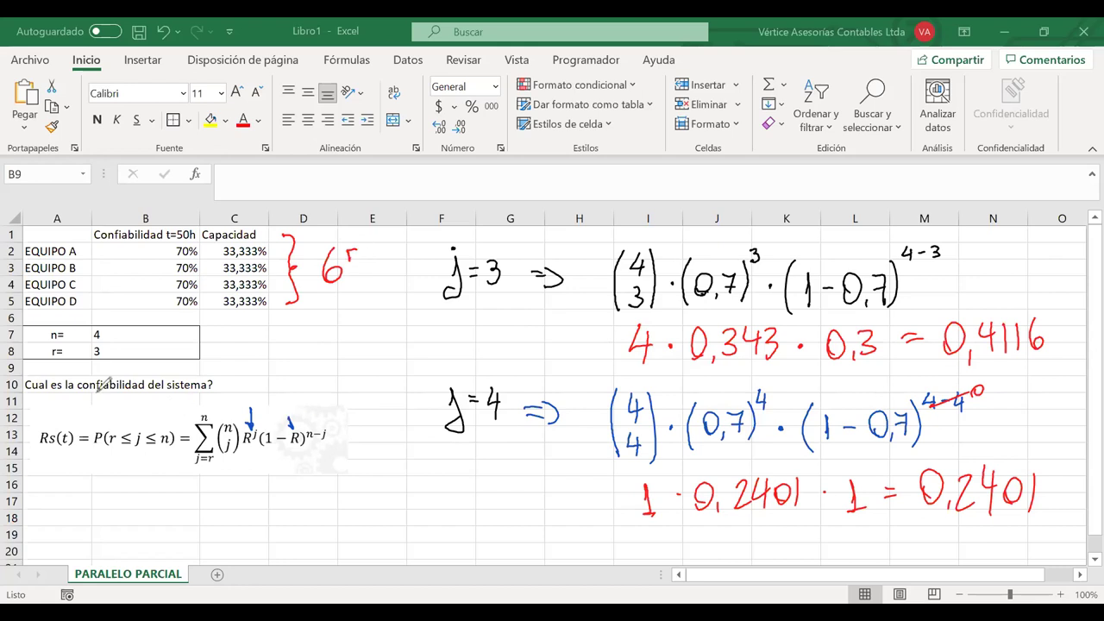
drag(218, 381, 233, 376)
drag(354, 255, 290, 269)
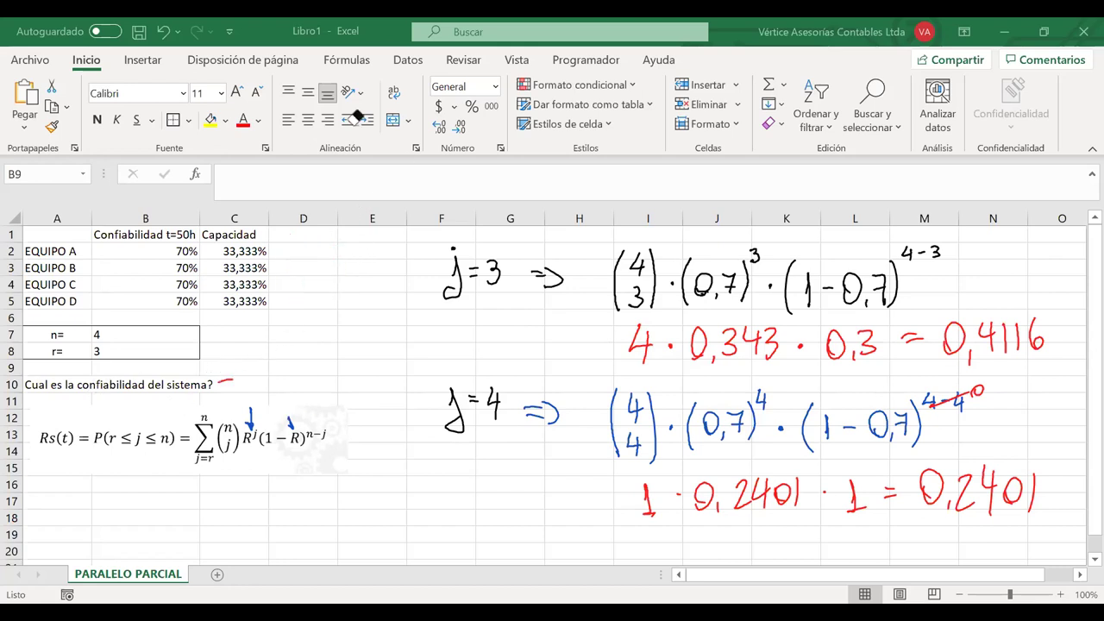
- Handwrite the system reliability 65,17% in red with an arrow from the question about the system
mouse_move(259, 367)
mouse_down()
mouse_move(251, 379)
mouse_move(229, 377)
mouse_move(250, 366)
mouse_up()
mouse_move(311, 324)
mouse_down()
mouse_move(288, 359)
mouse_move(319, 366)
mouse_move(330, 324)
mouse_move(330, 369)
mouse_up()
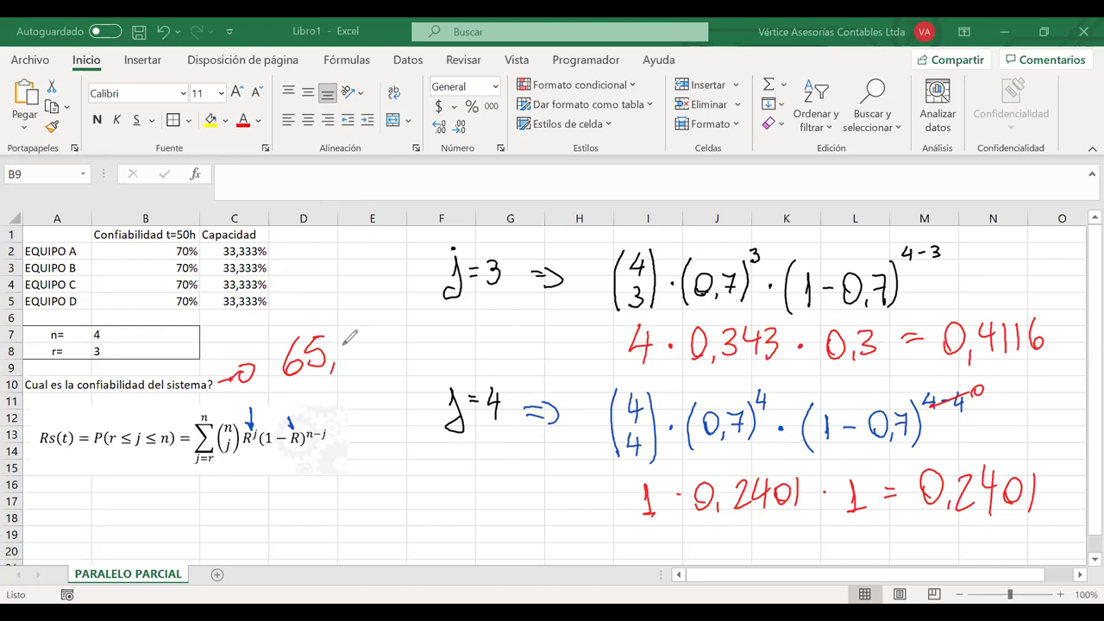
drag(349, 331, 347, 368)
mouse_move(353, 337)
mouse_down()
mouse_move(366, 366)
mouse_move(395, 334)
mouse_move(388, 373)
mouse_move(408, 363)
mouse_up()
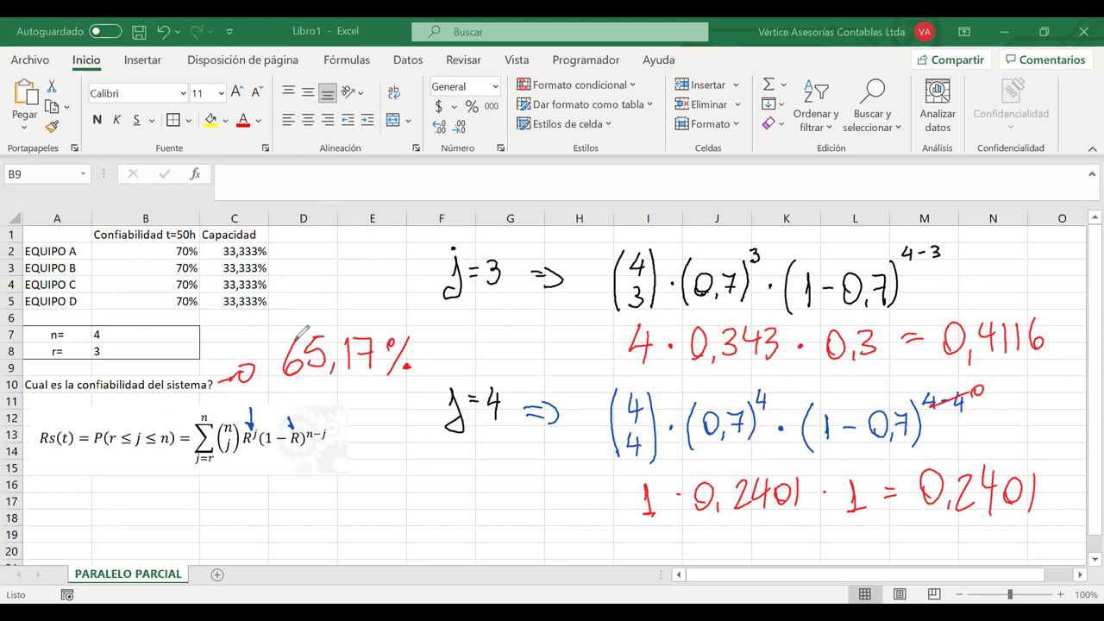
- Cross out equipment D and its reliability, bracket the reliabilities of A to C in red and write 40% beside them
drag(27, 301, 90, 301)
drag(195, 300, 169, 305)
drag(197, 247, 205, 284)
mouse_move(308, 244)
mouse_down()
mouse_move(312, 274)
mouse_move(329, 258)
mouse_move(355, 263)
mouse_move(348, 245)
mouse_move(354, 273)
mouse_up()
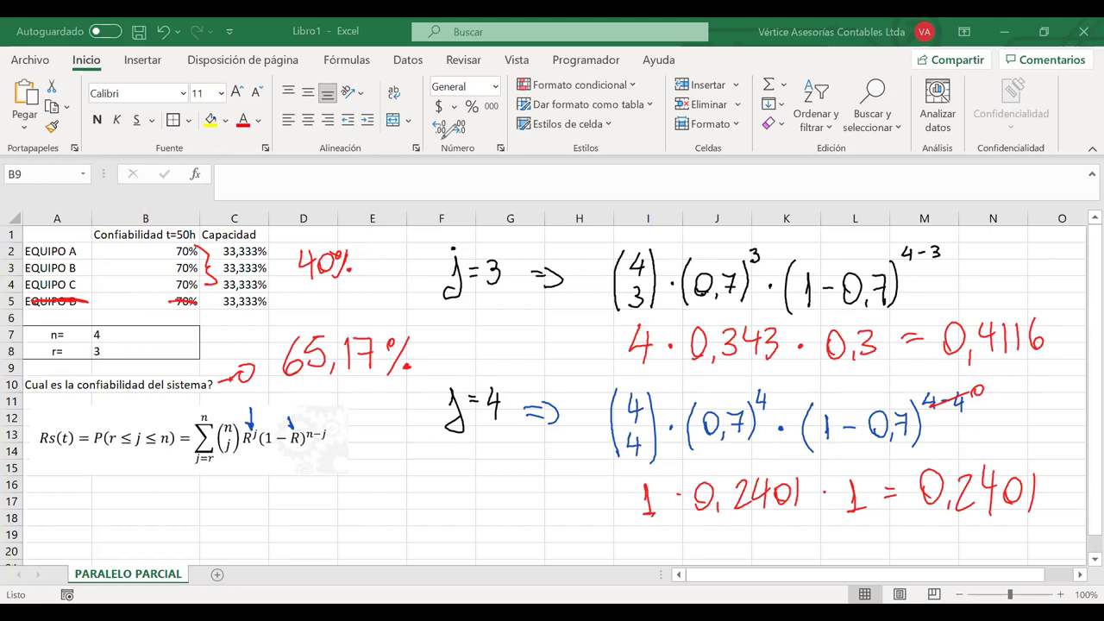
- Erase the strike-through marks over equipment D and its reliability and the handwritten 40%
click(69, 296)
click(183, 300)
click(324, 260)
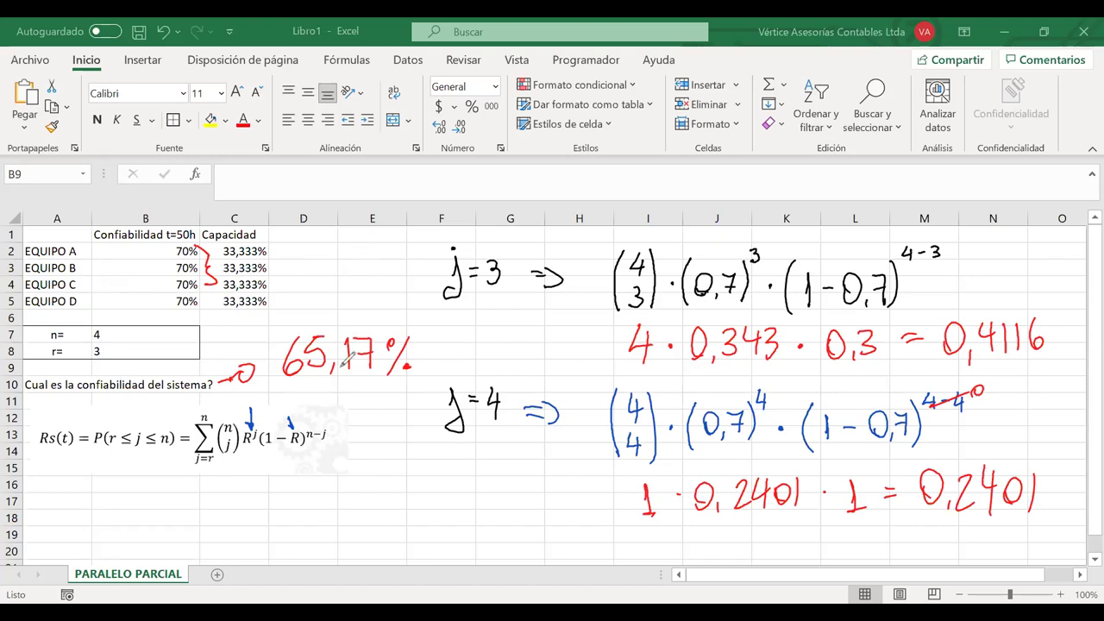
- Mark an extra equipment row below D, overwrite n with a red 5 and handwrite j = 5 below the j = 4 case
drag(40, 317, 51, 317)
click(98, 335)
drag(121, 328, 114, 338)
mouse_move(457, 519)
mouse_down()
mouse_move(451, 550)
mouse_move(488, 544)
mouse_move(506, 522)
mouse_up()
click(476, 527)
click(476, 535)
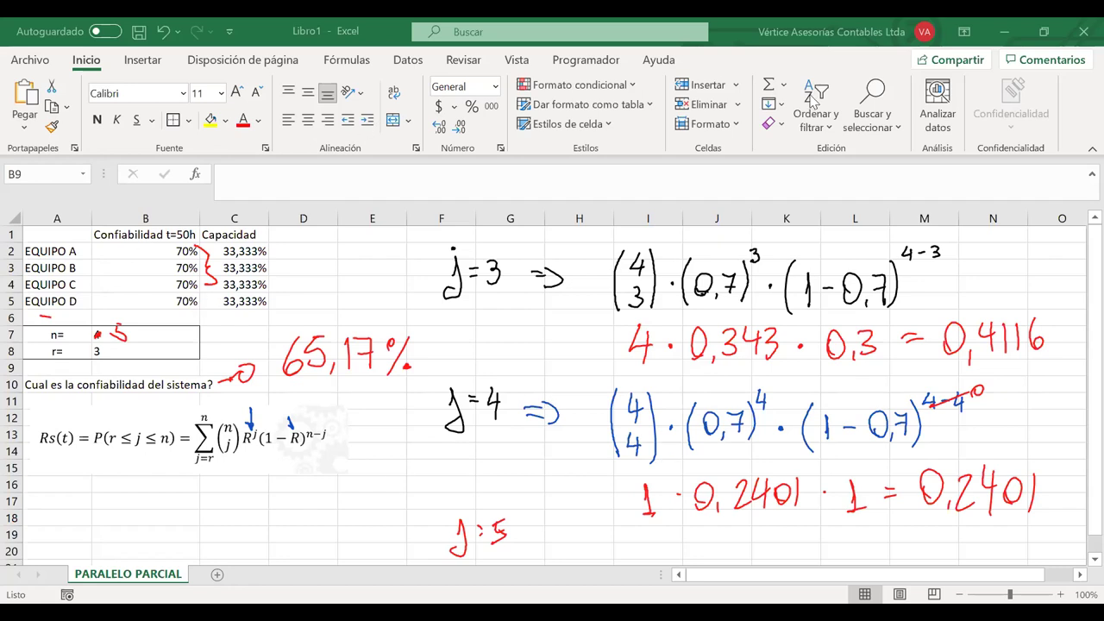
- Set the reliability of equipment B to 80% and of equipment C to 65%
click(164, 266)
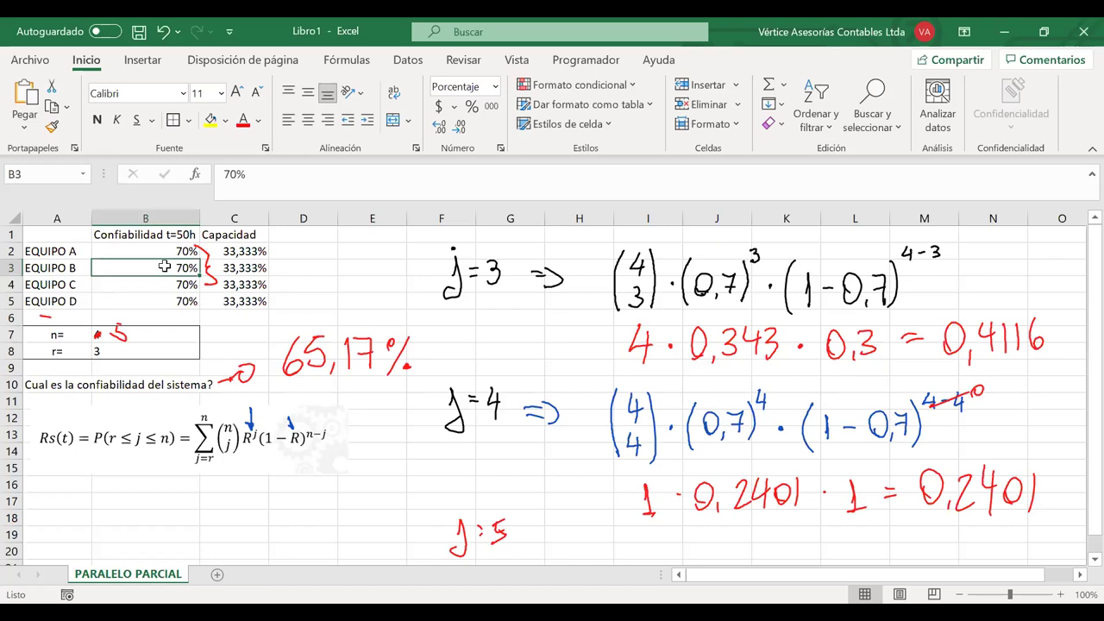
text(80)
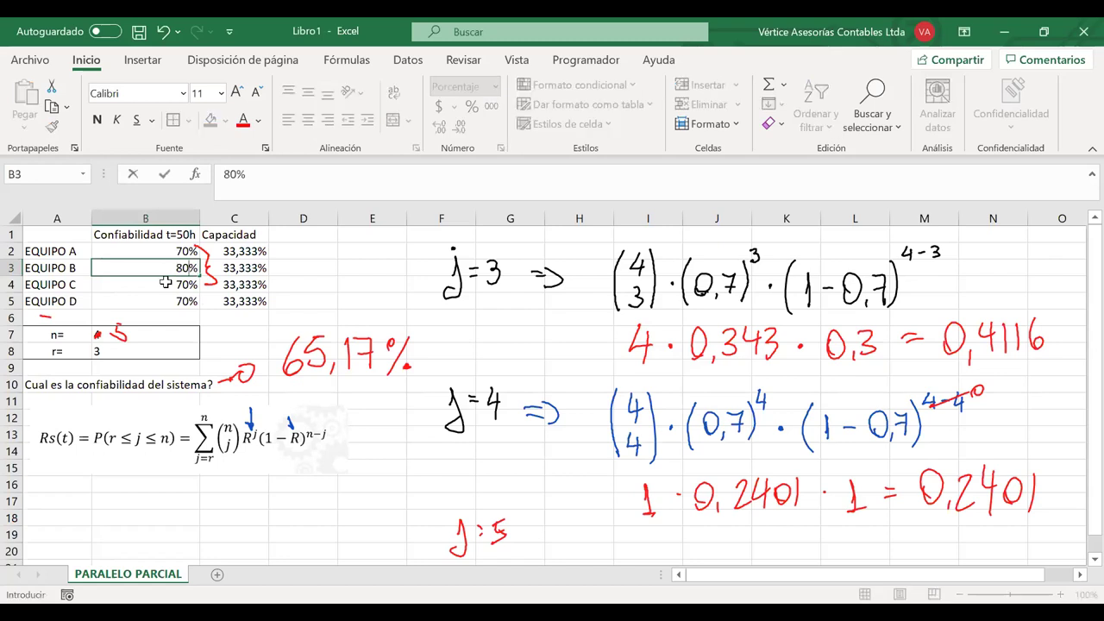
key(Return)
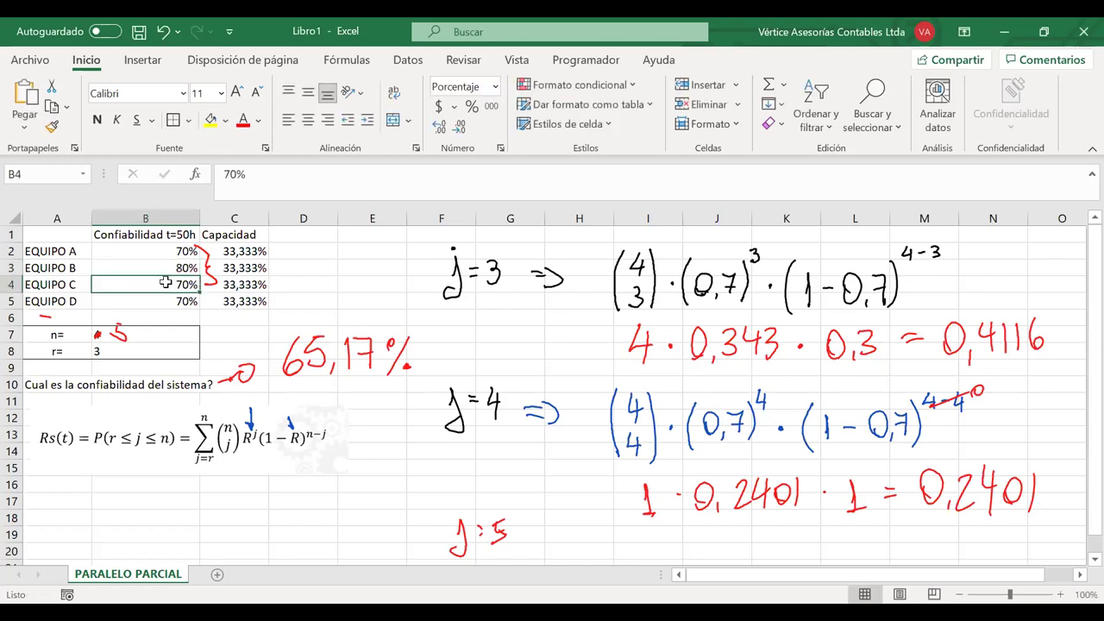
text(65)
key(Return)
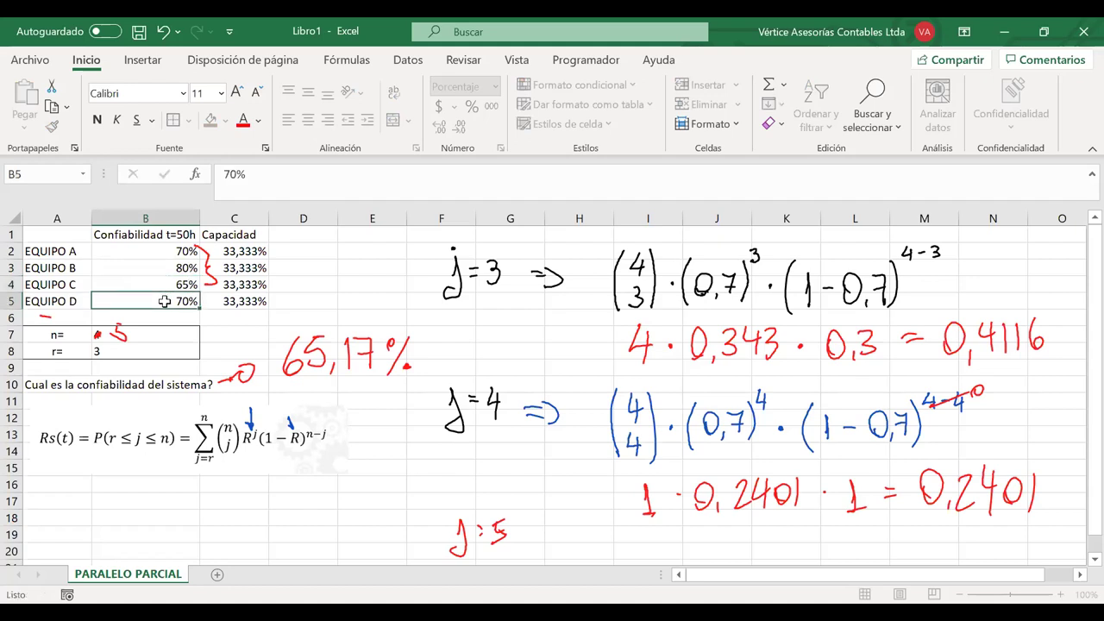
- Set the reliability of equipment D to 92%
text(9)
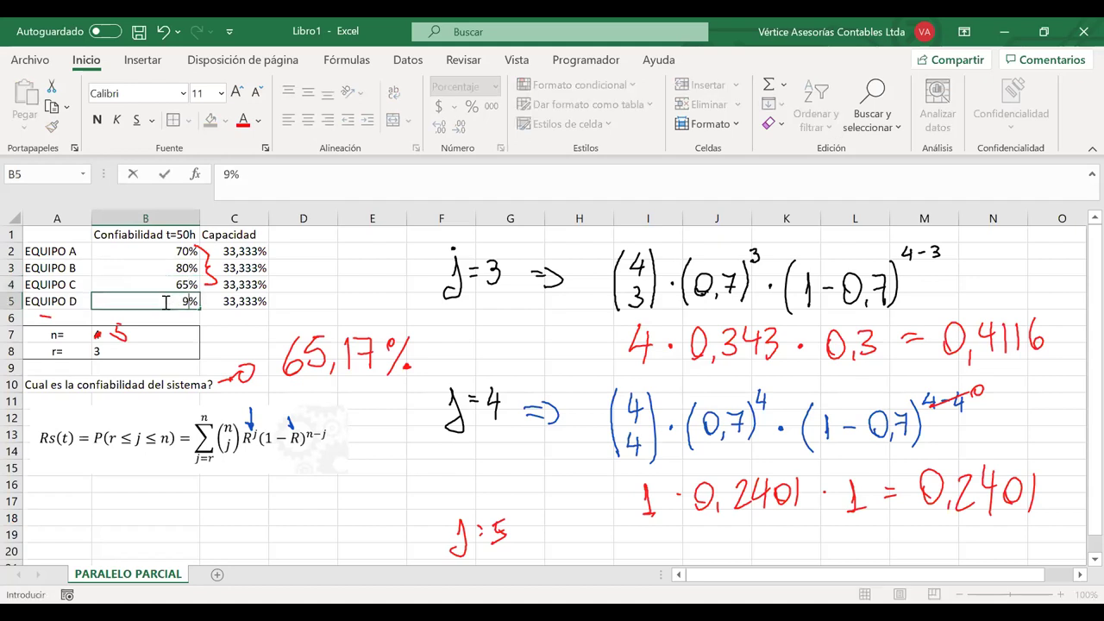
text(2)
key(Return)
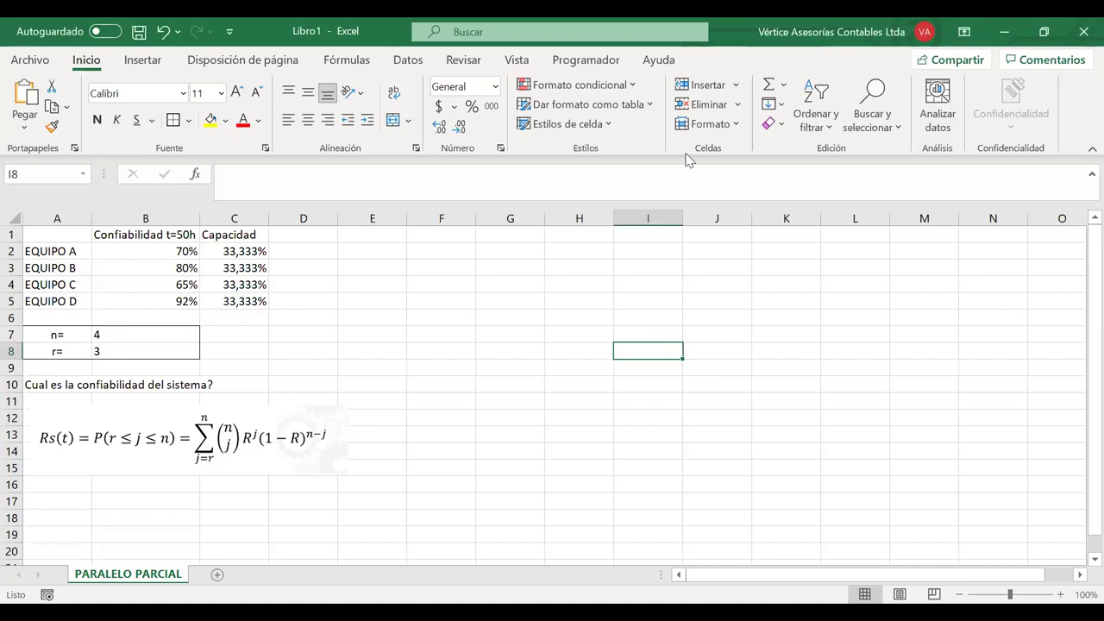
- Circle the binomial summation formula in red and undo the mark
drag(179, 431, 185, 492)
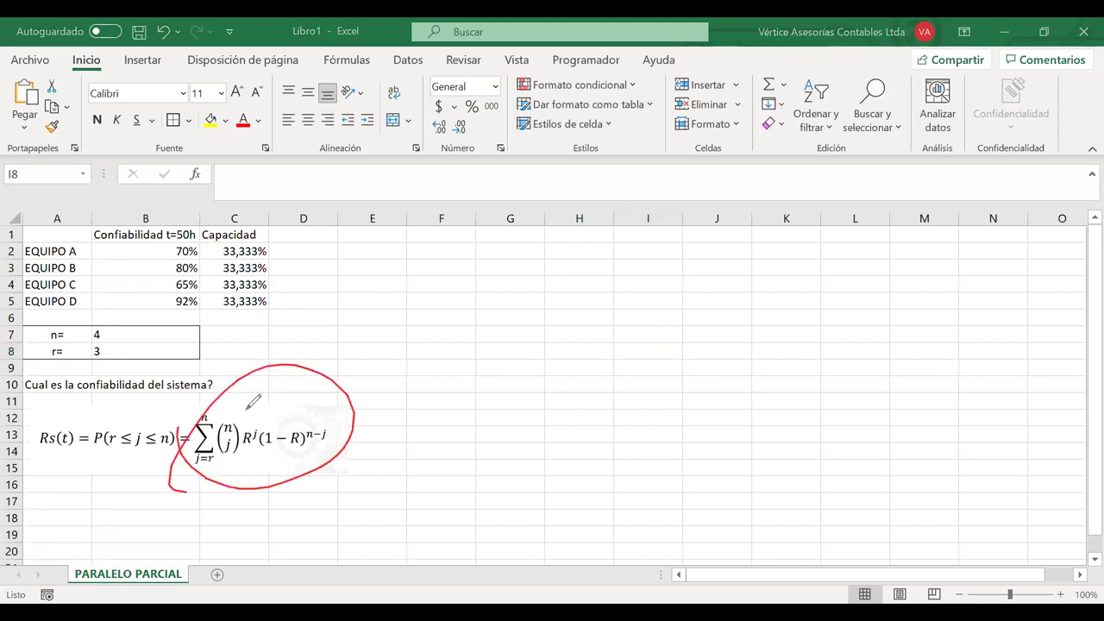
key(ctrl+z)
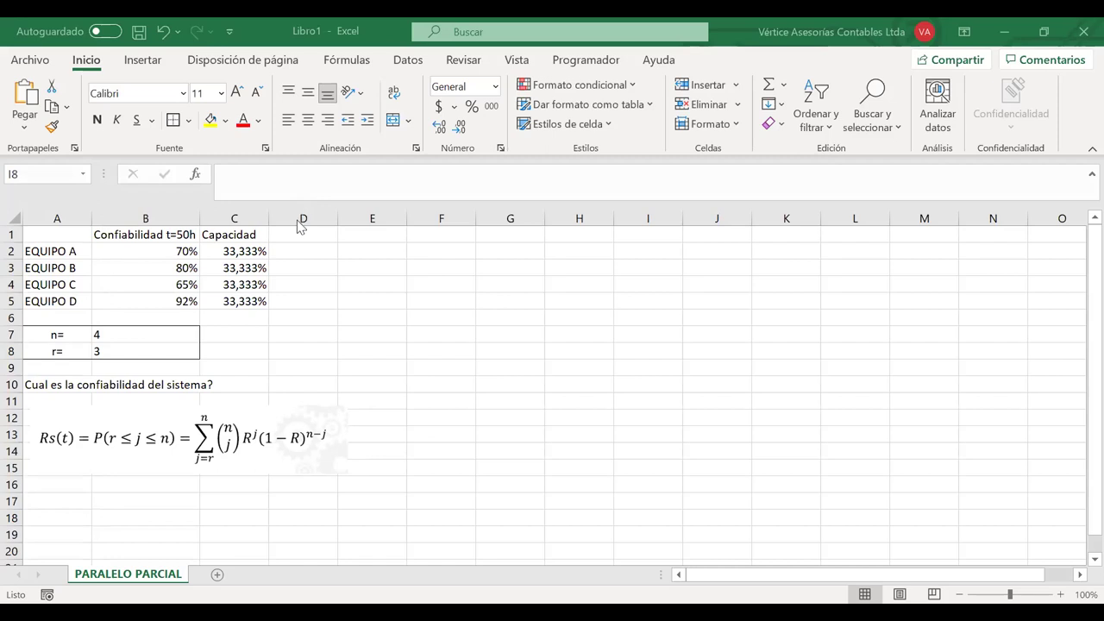
- Move the Capacidad data from C1:C5 one column over to D1:D5 and enter the heading F(t) in C1
drag(229, 301, 226, 231)
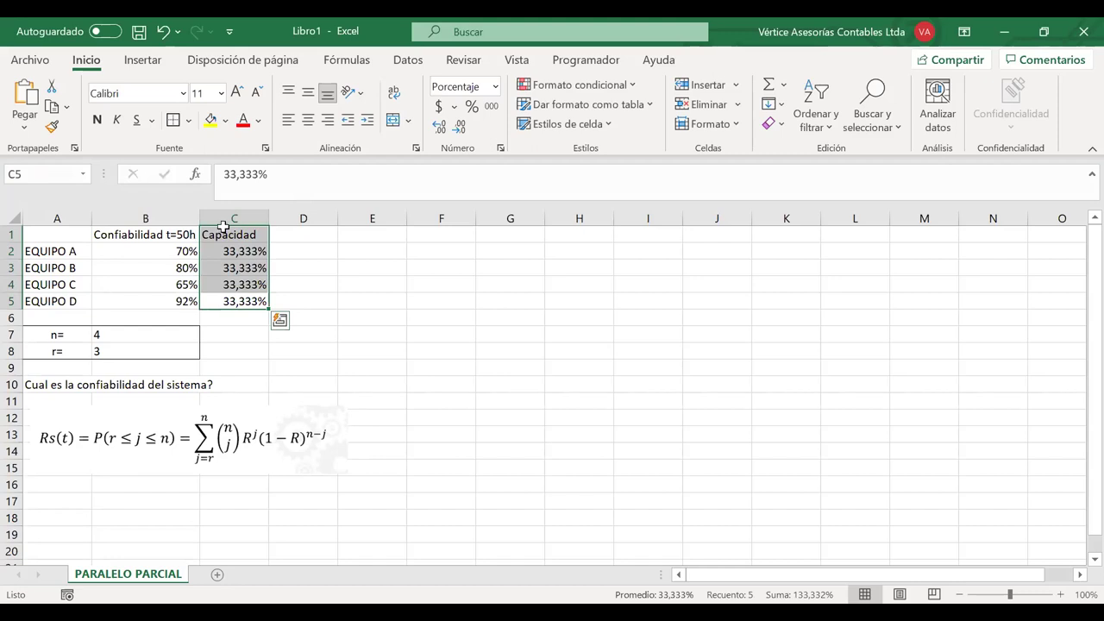
drag(223, 225, 287, 241)
click(232, 233)
text(F(t))
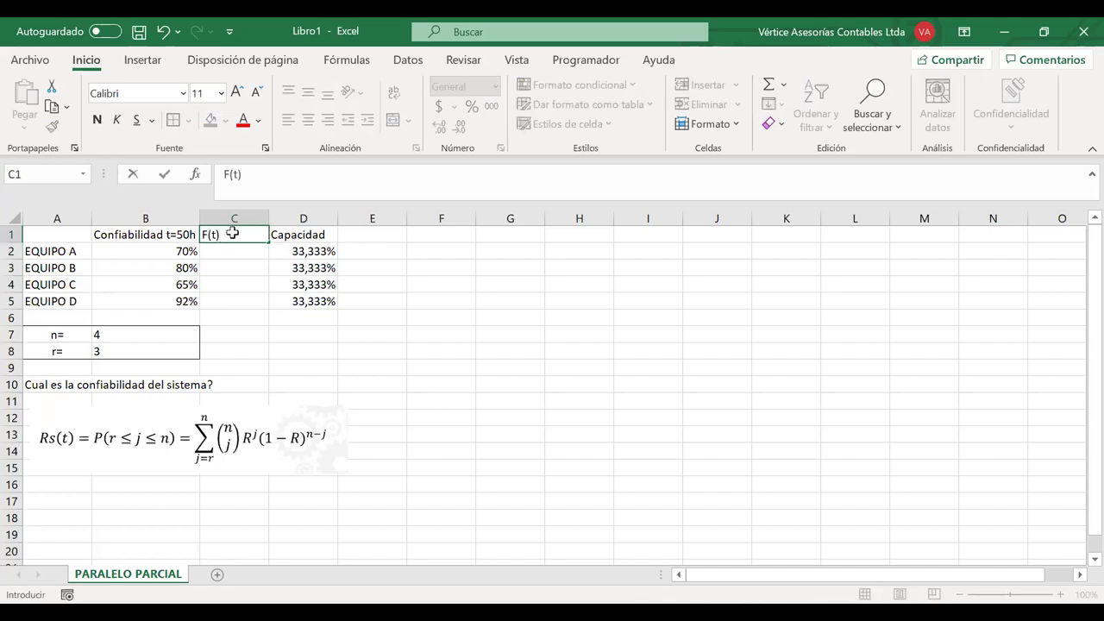
key(Return)
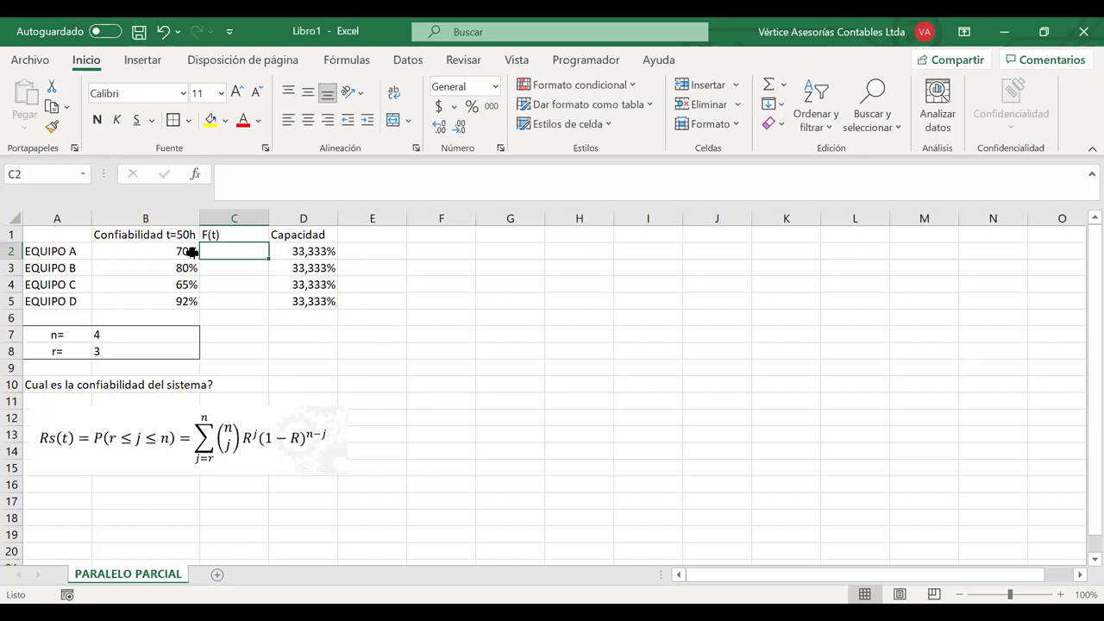
- Handwrite the relation F(t) + R(t) = 100% in red on the empty area beside the table
mouse_move(515, 269)
mouse_down()
mouse_move(515, 328)
mouse_move(545, 264)
mouse_up()
mouse_move(500, 301)
mouse_down()
mouse_move(527, 297)
mouse_move(548, 321)
mouse_move(565, 319)
mouse_up()
mouse_move(552, 300)
mouse_down()
mouse_move(575, 297)
mouse_move(580, 326)
mouse_move(639, 291)
mouse_up()
drag(626, 276, 627, 306)
drag(686, 260, 684, 308)
drag(669, 259, 714, 308)
drag(740, 260, 735, 318)
drag(752, 272, 757, 311)
mouse_move(740, 291)
mouse_down()
mouse_move(764, 288)
mouse_move(768, 319)
mouse_up()
drag(807, 274, 822, 272)
drag(809, 286, 825, 285)
mouse_move(876, 239)
mouse_down()
mouse_move(881, 297)
mouse_move(894, 289)
mouse_move(880, 250)
mouse_move(937, 259)
mouse_move(956, 294)
mouse_up()
drag(959, 259, 976, 273)
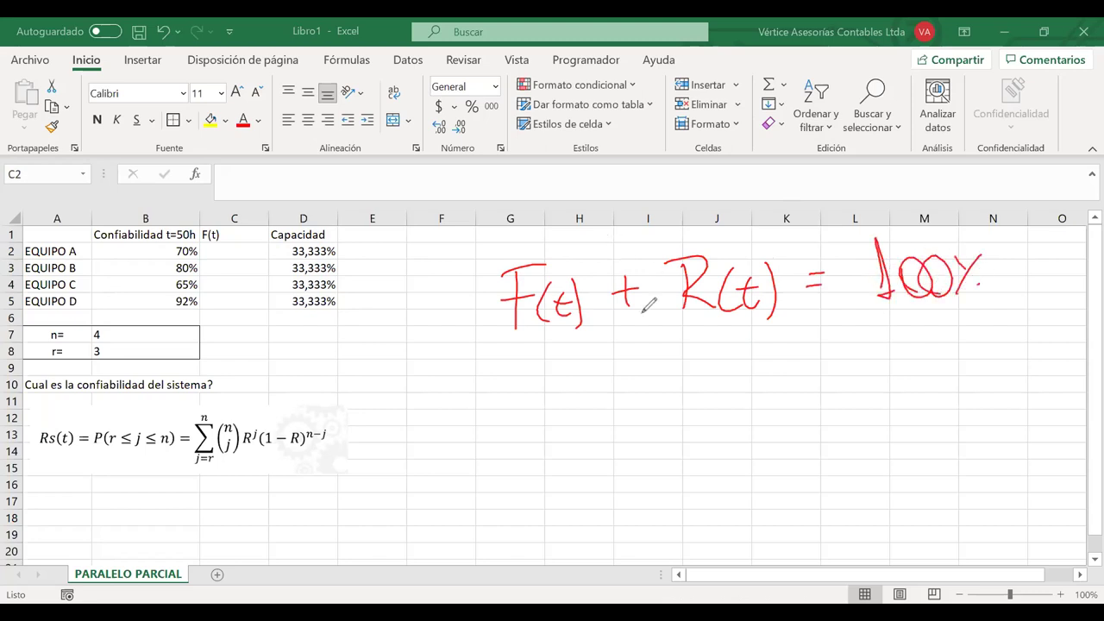
- Draw red arrows pointing up at F(t) and R(t) in the handwritten relation and erase all the handwriting
mouse_move(709, 354)
mouse_down()
mouse_move(699, 406)
mouse_move(718, 364)
mouse_up()
drag(520, 354, 498, 418)
drag(507, 367, 525, 369)
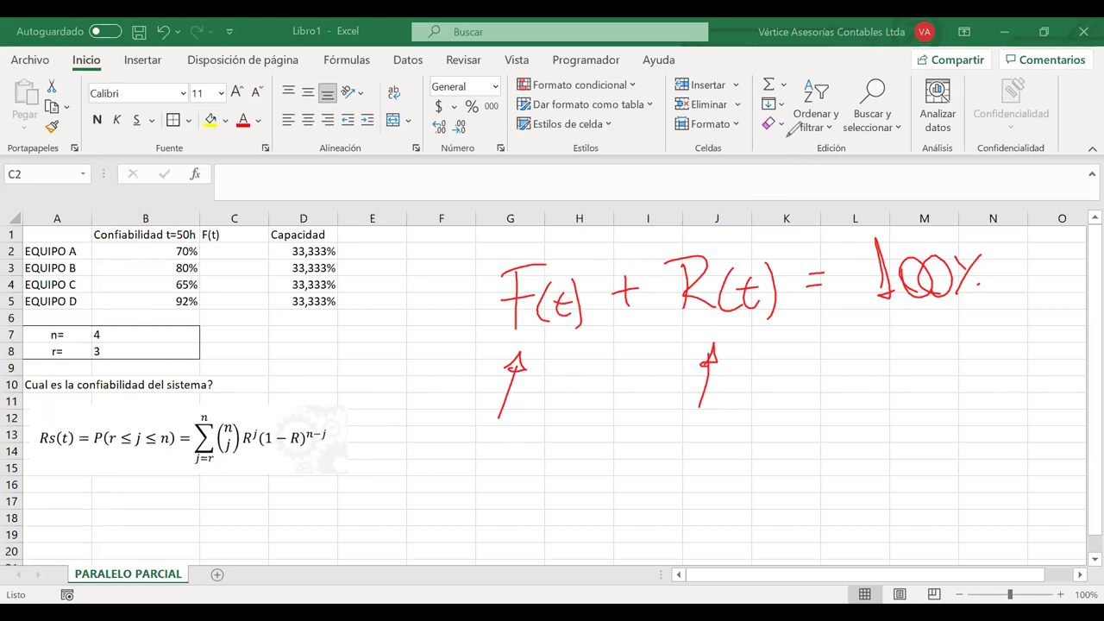
key(e)
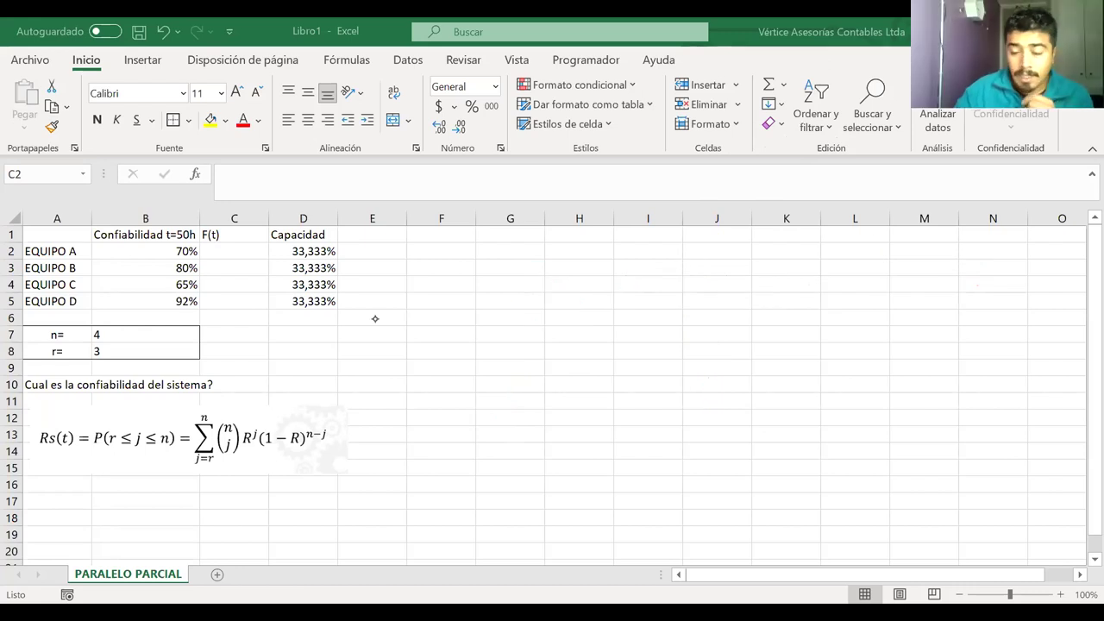
- Calculate F(t) for equipment A in C2 with =1-B2 and fill the formula down to equipment D in C5
click(231, 251)
text(=)
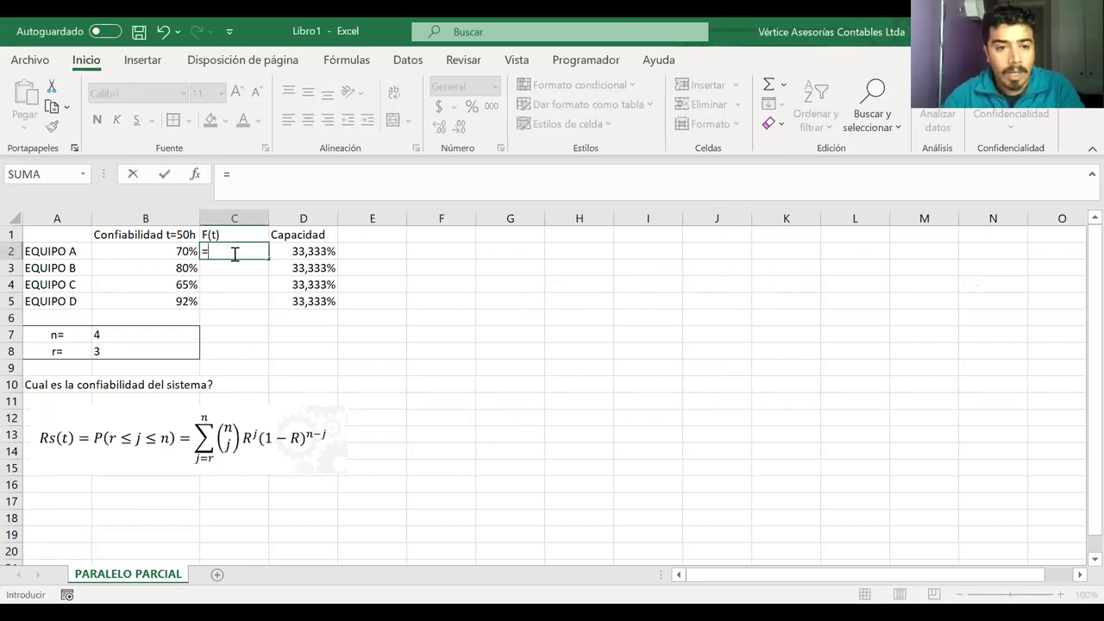
text(1-)
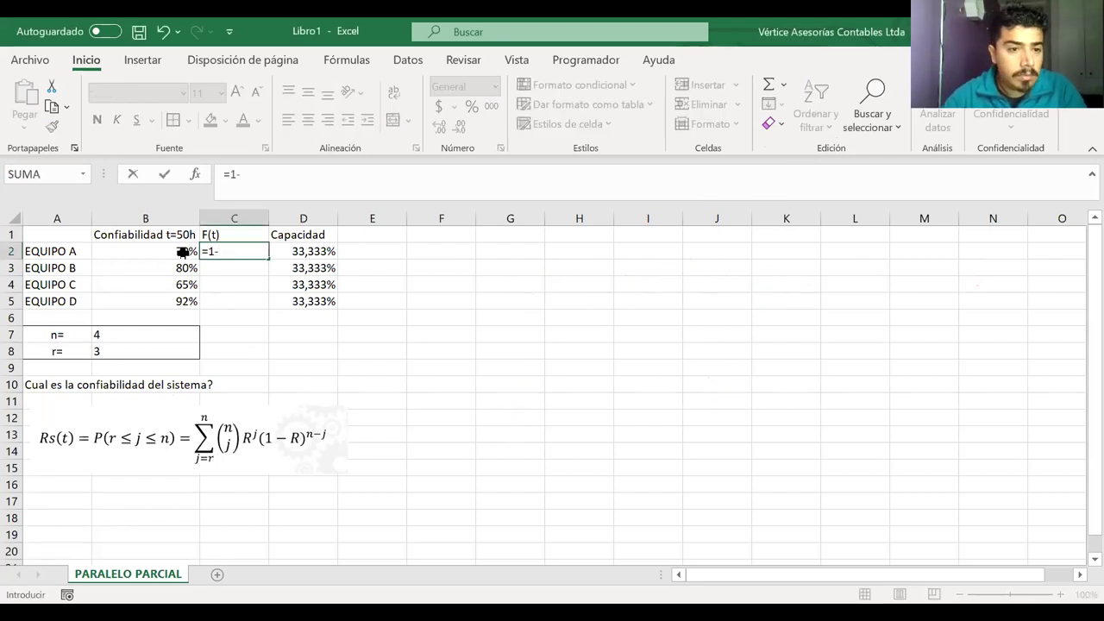
click(183, 251)
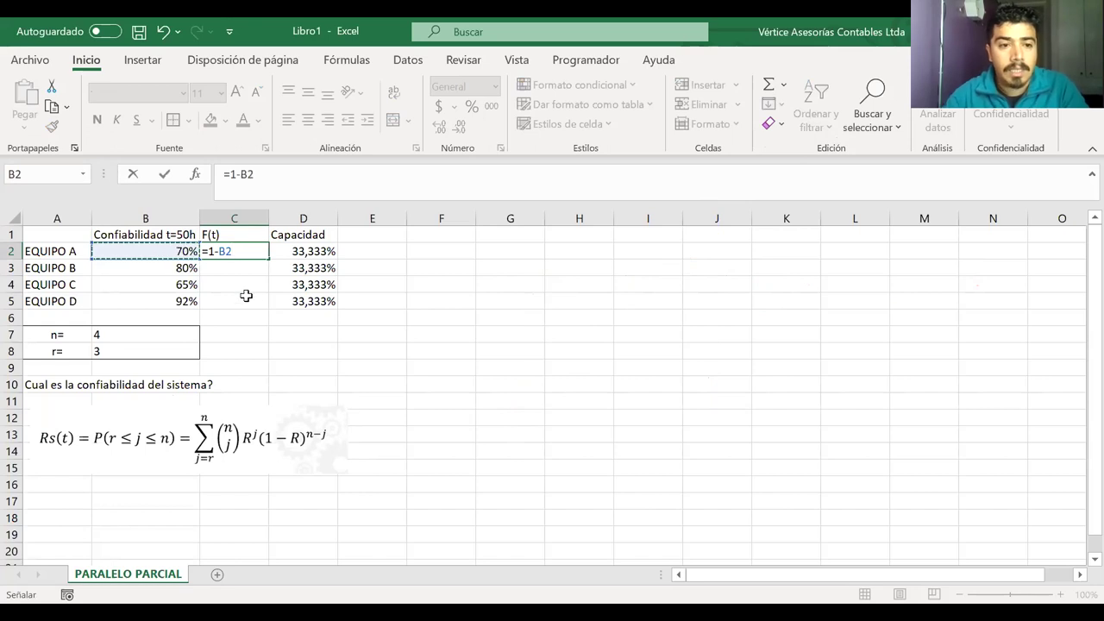
key(Return)
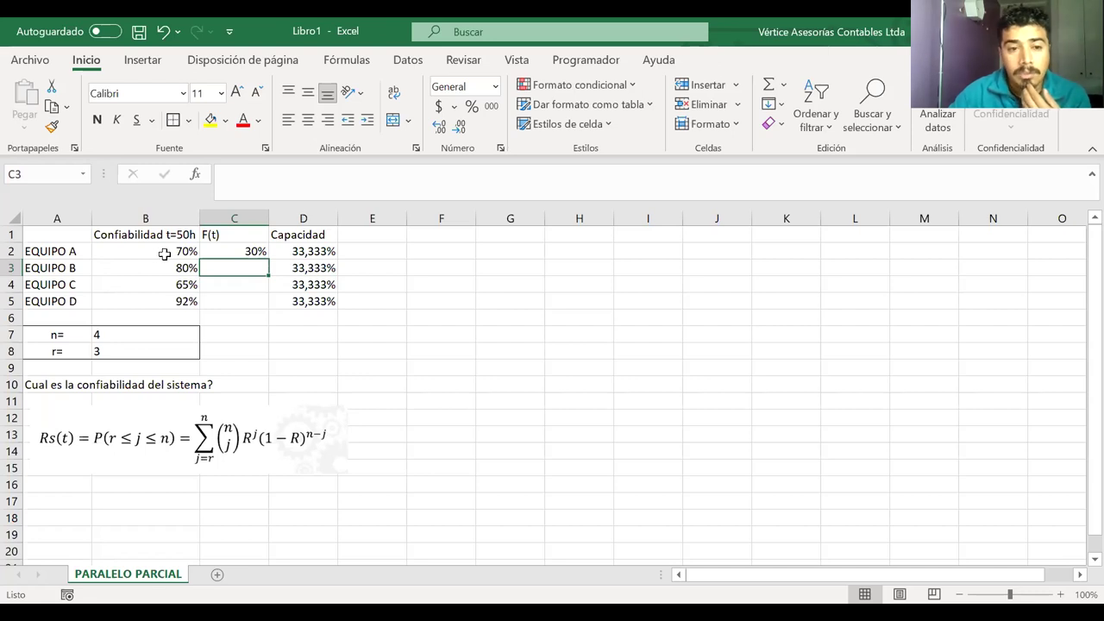
click(219, 252)
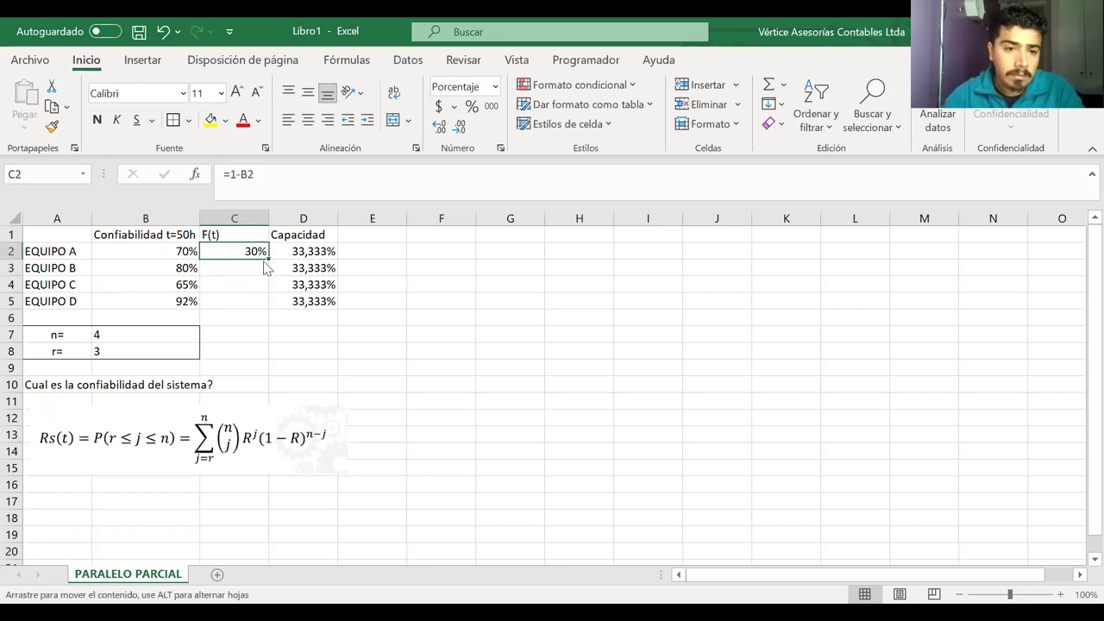
drag(267, 258, 259, 303)
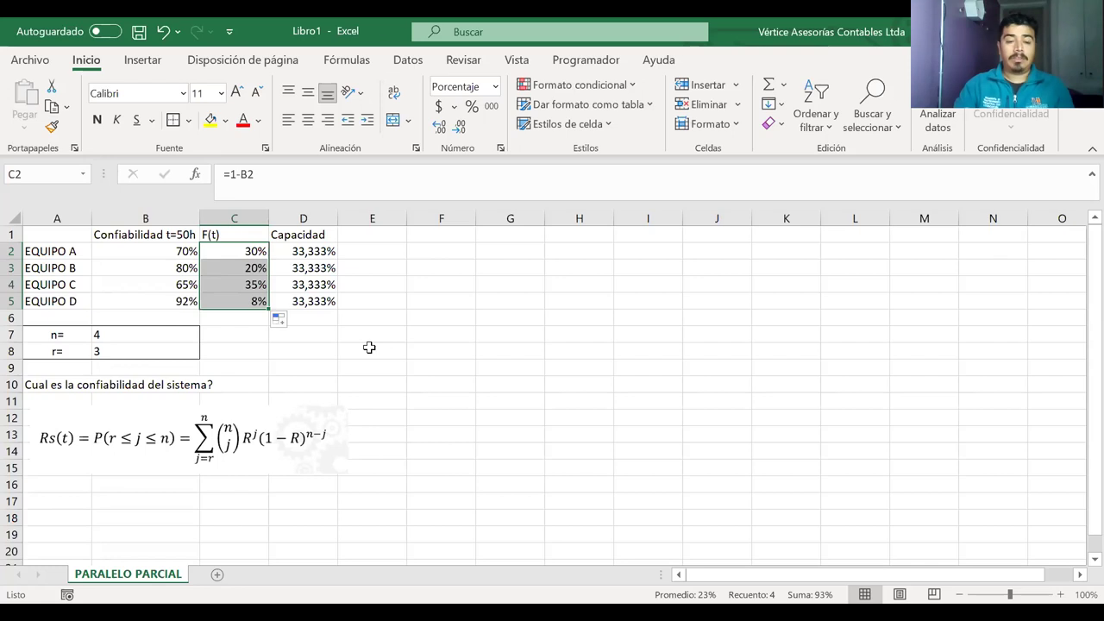
- Enter the case label j=4 in G2 and fill the cell yellow
click(501, 255)
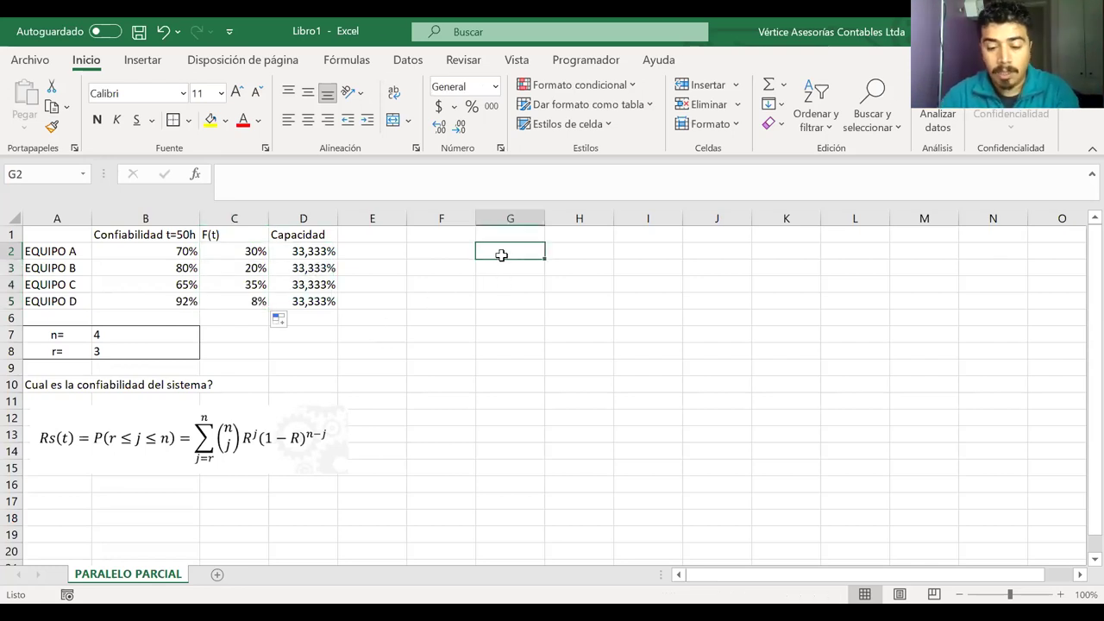
text(j=)
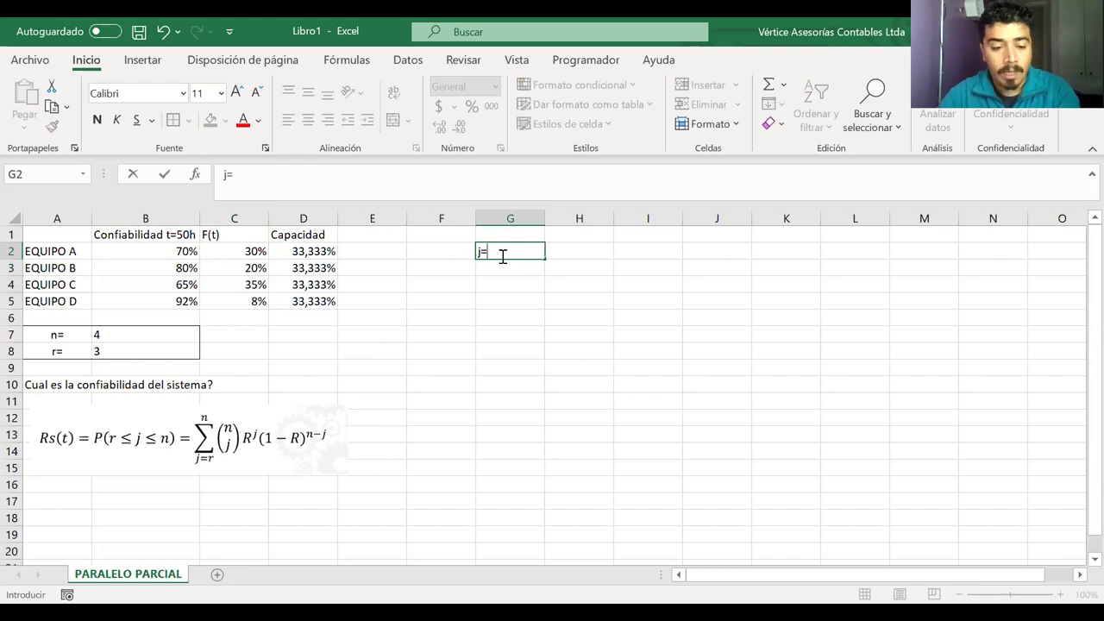
text(4)
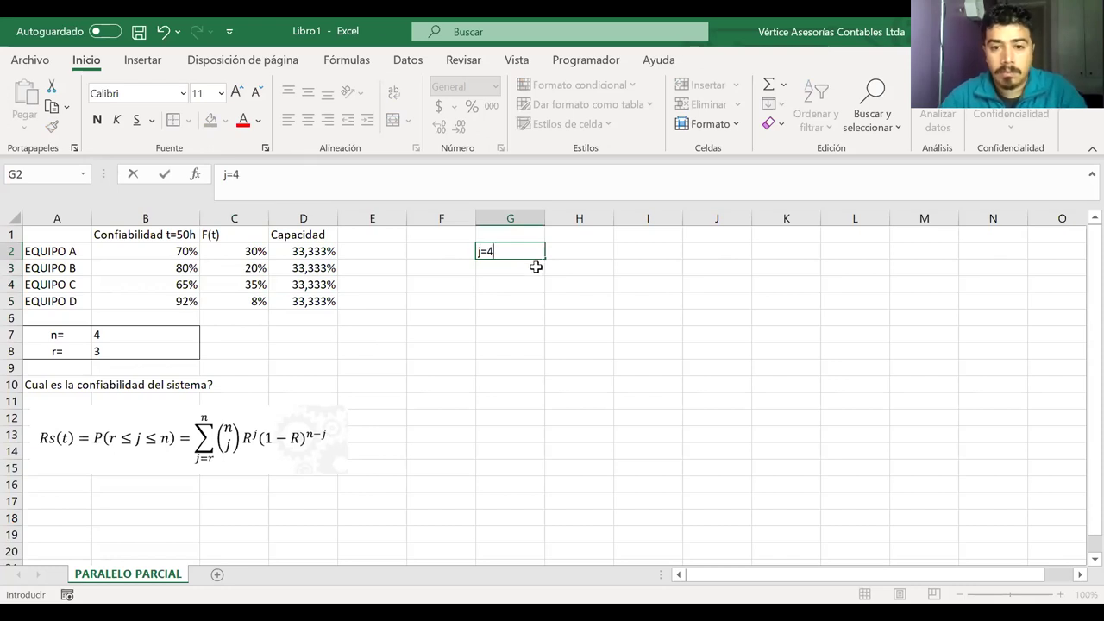
key(Return)
click(503, 249)
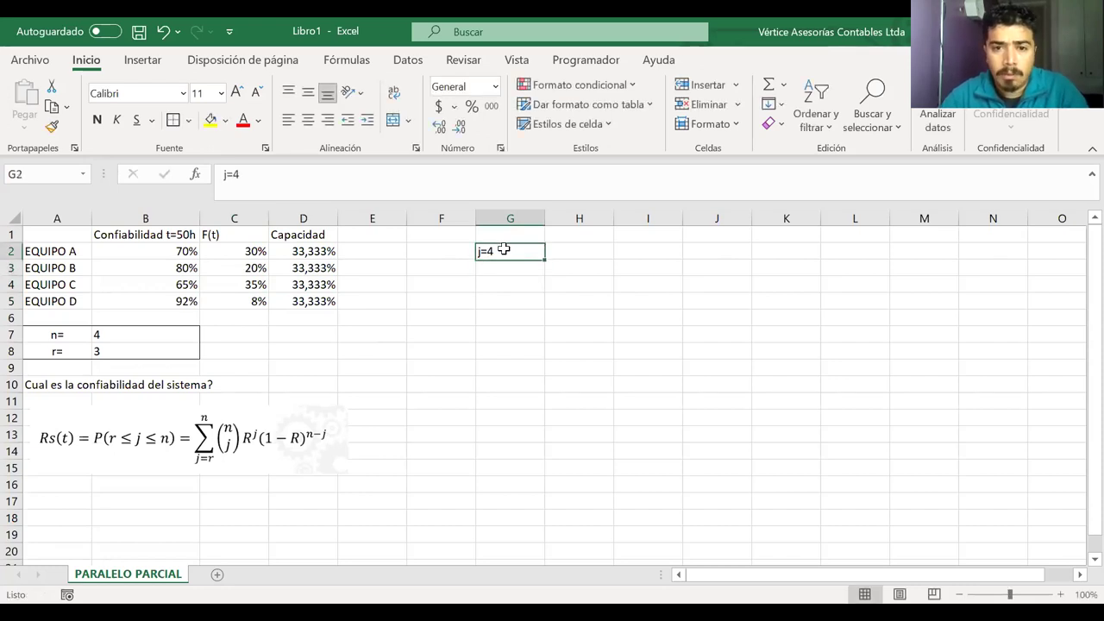
click(210, 120)
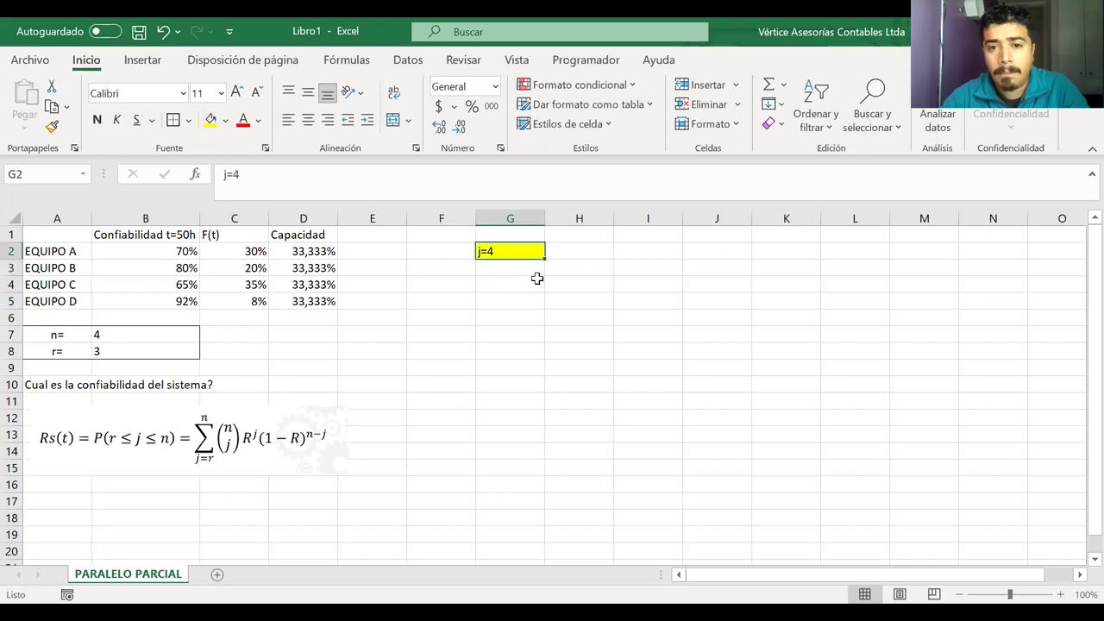
- Enter the text arrow ---> in H2 with a space in front of it
click(582, 254)
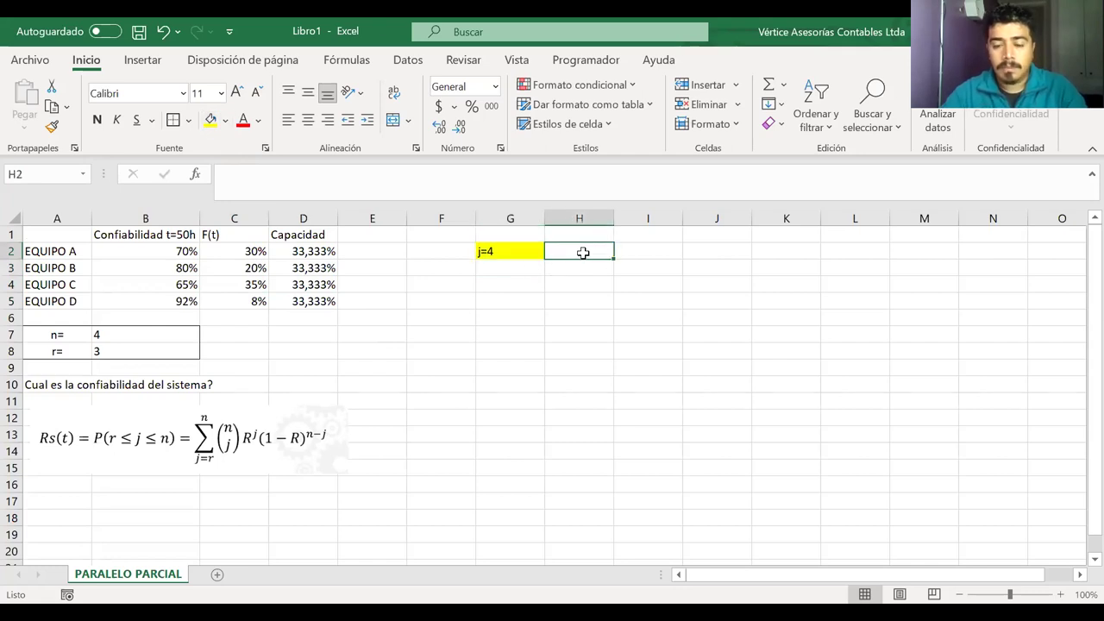
text(--->)
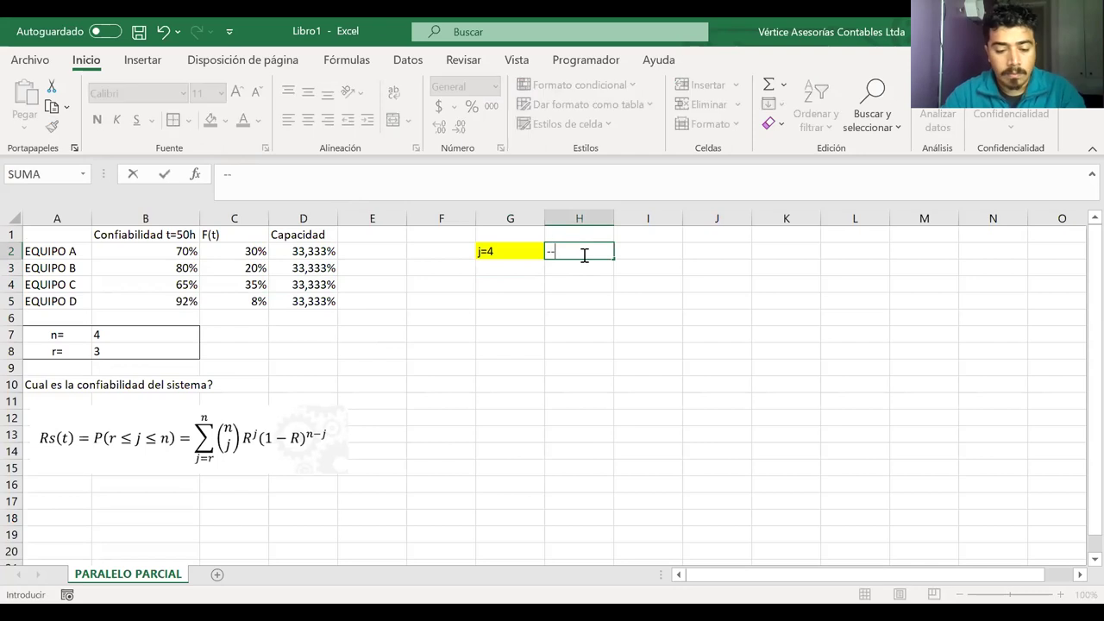
click(633, 250)
key(BackSpace)
key(BackSpace)
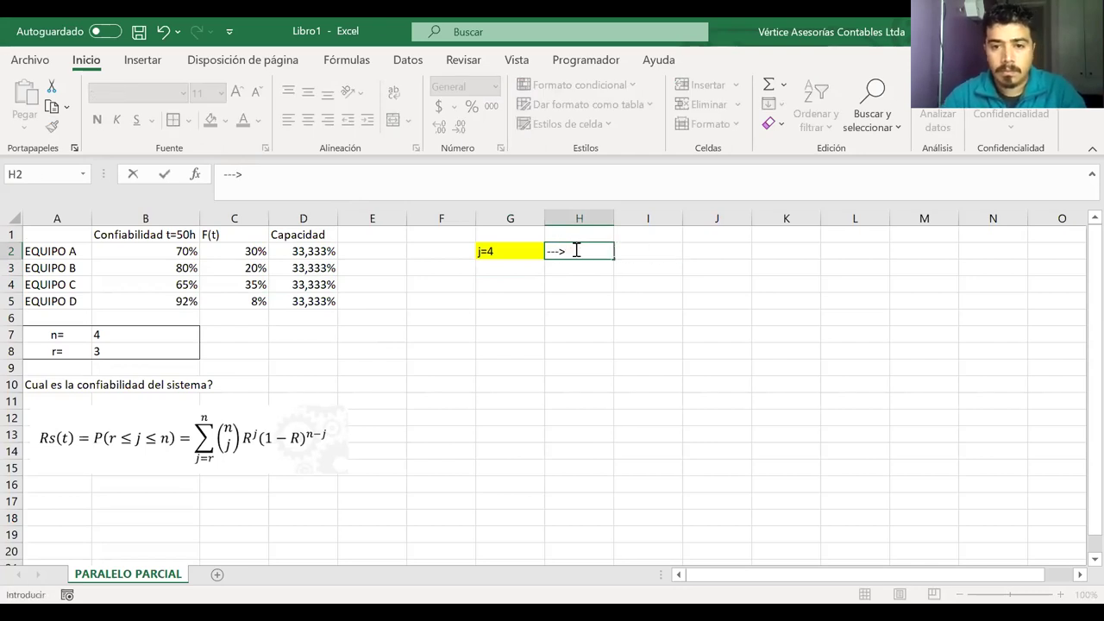
click(549, 250)
key(ctrl+Return)
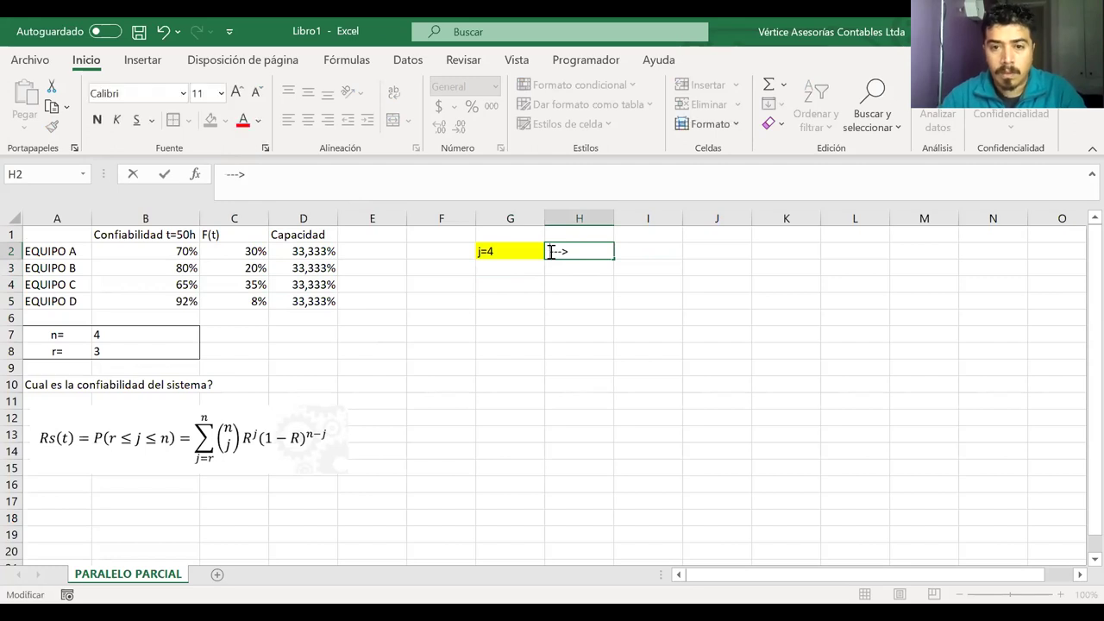
click(633, 253)
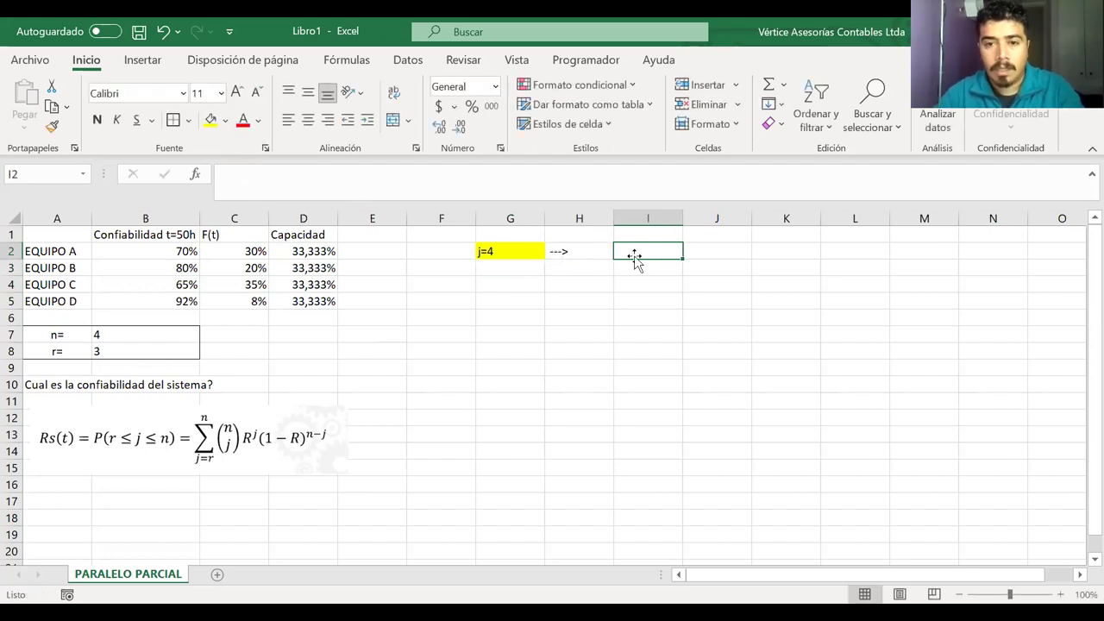
- Extend the arrow text in H2 to read ---> Rs´(t)=
click(591, 249)
double_click(590, 251)
text(Rs())
key(BackSpace)
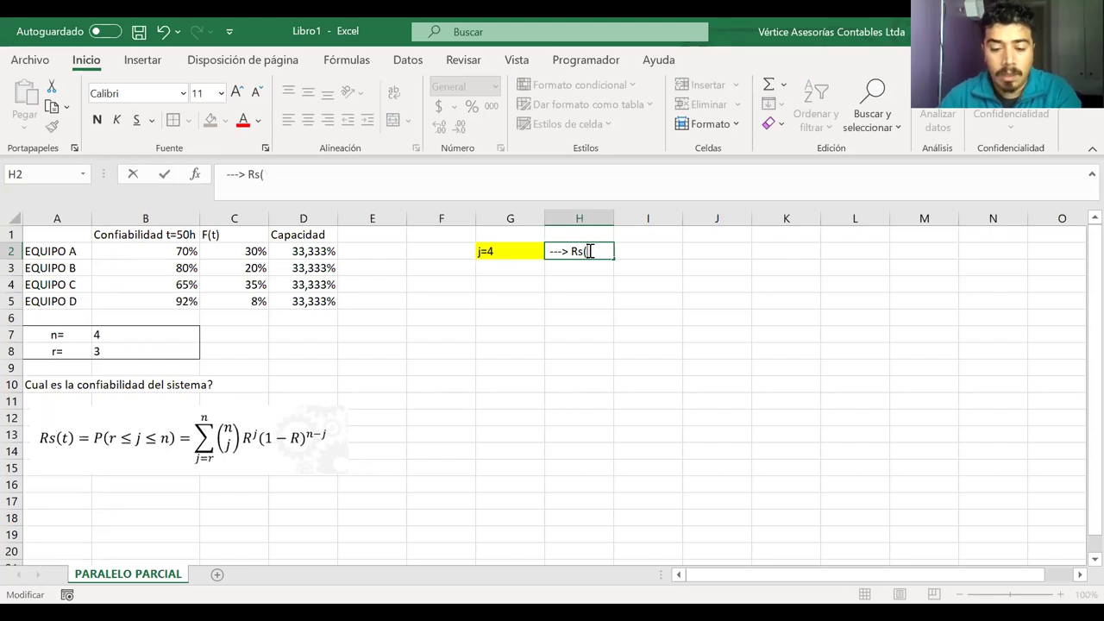
text(t)=)
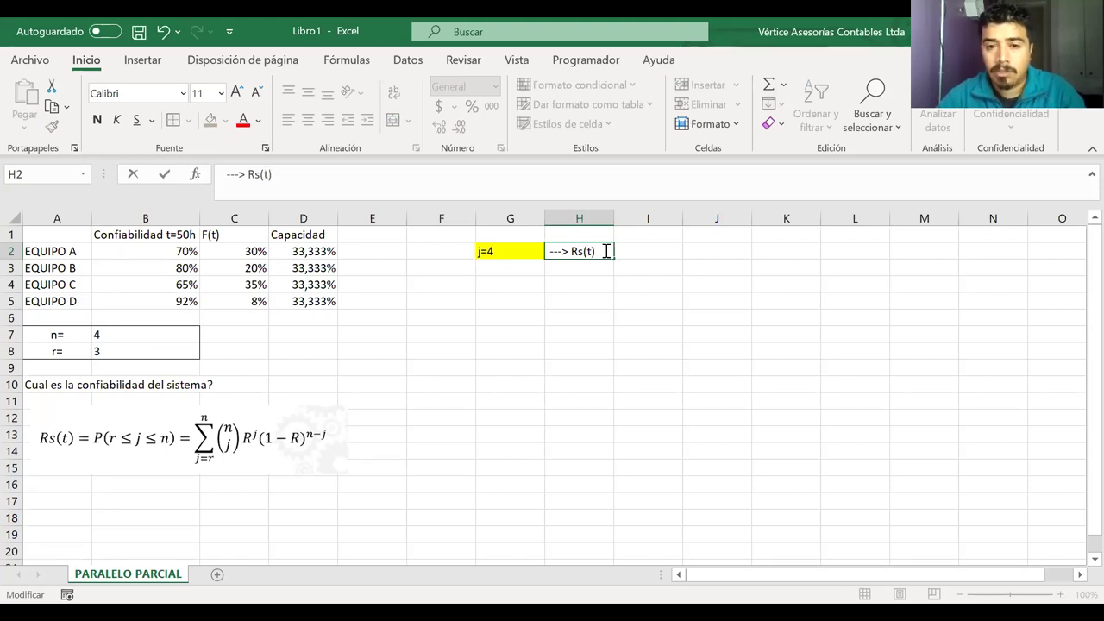
click(644, 257)
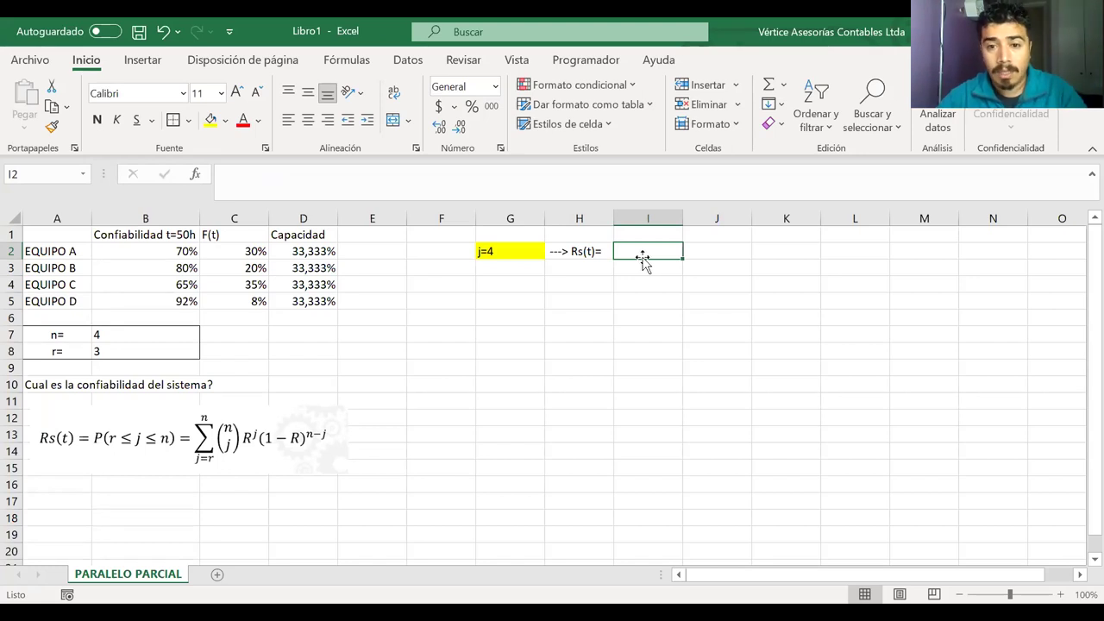
click(583, 251)
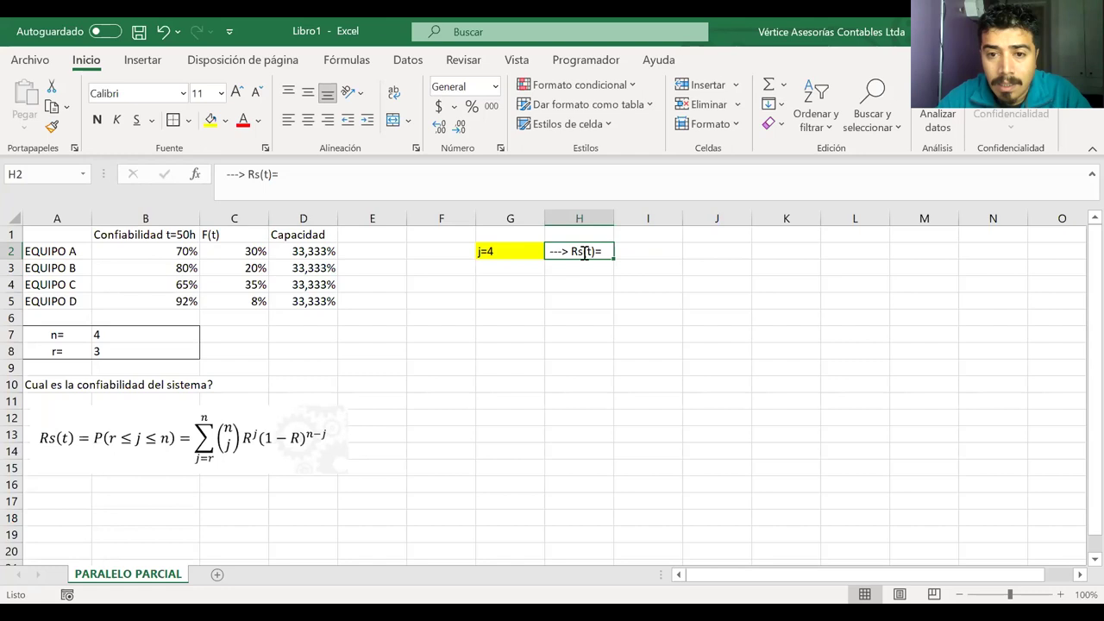
key(F2)
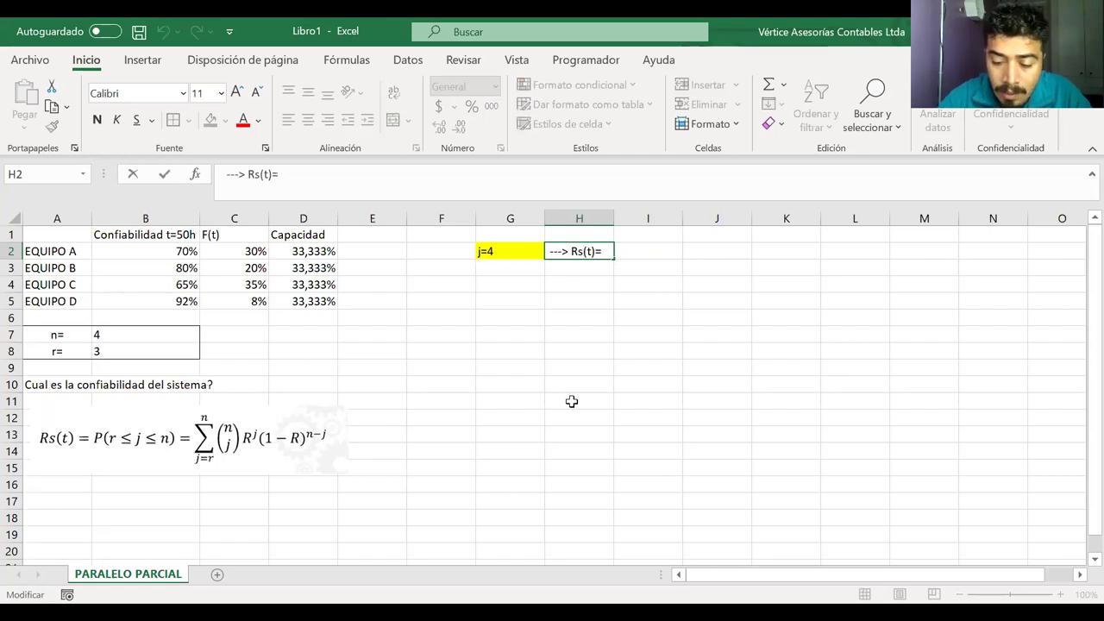
text(´)
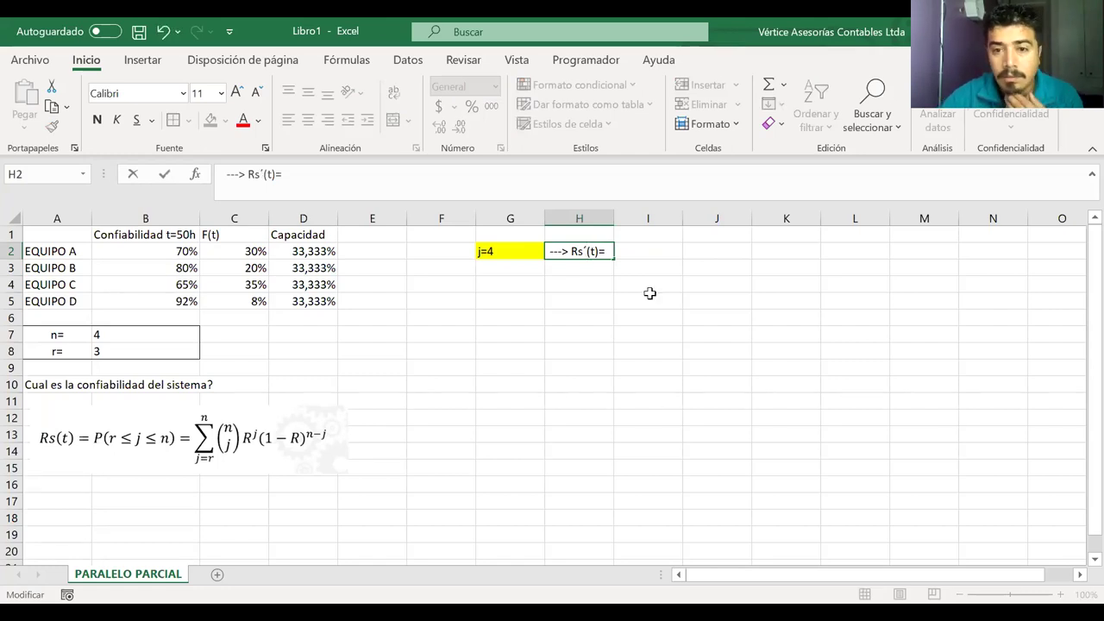
click(634, 248)
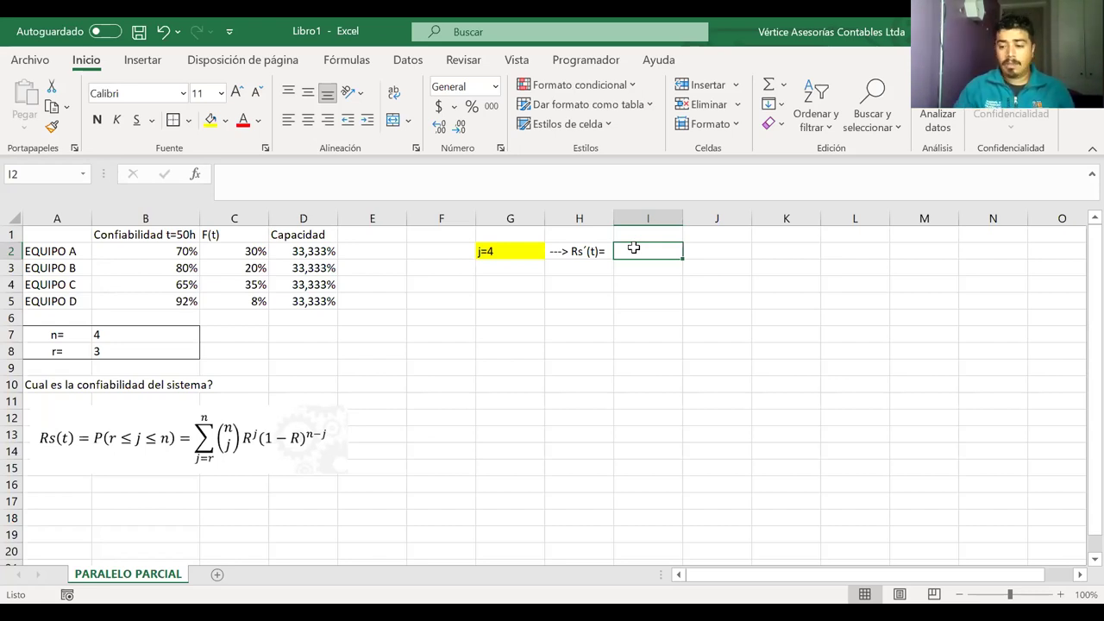
- Enter the equipment headings A, B, C and D across cells H4 to K4
click(576, 286)
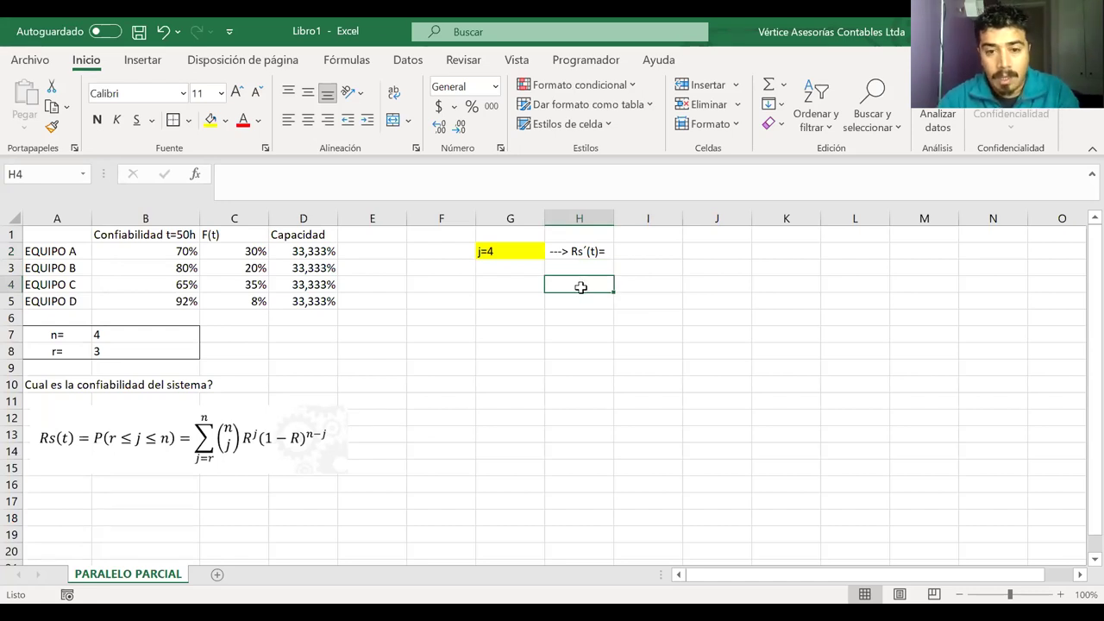
text(a)
key(BackSpace)
text(A)
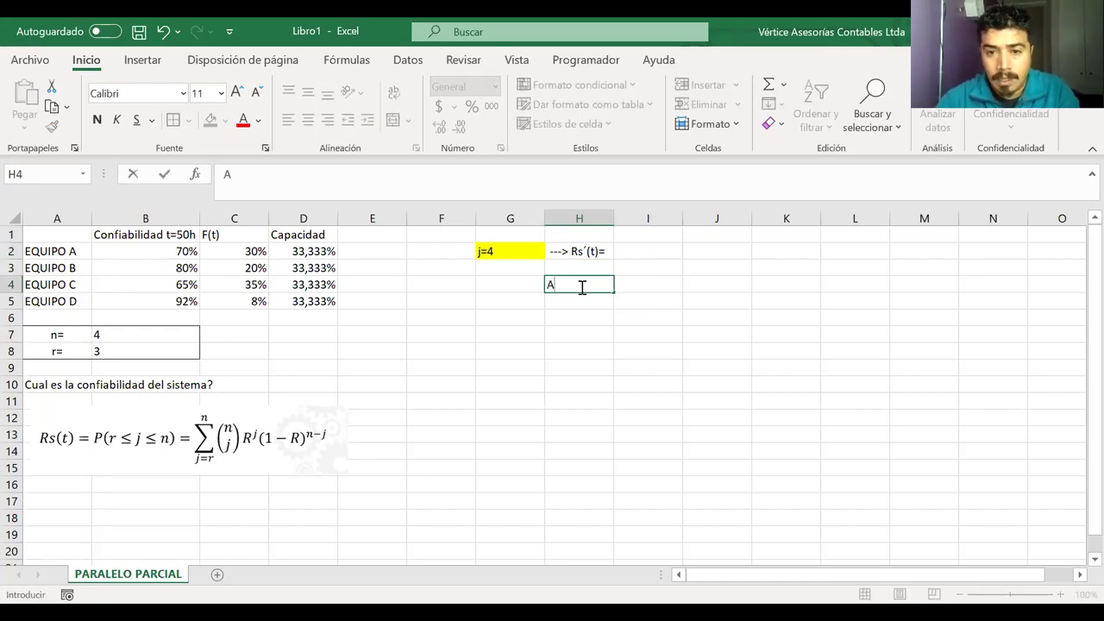
key(Tab)
text(B)
key(Tab)
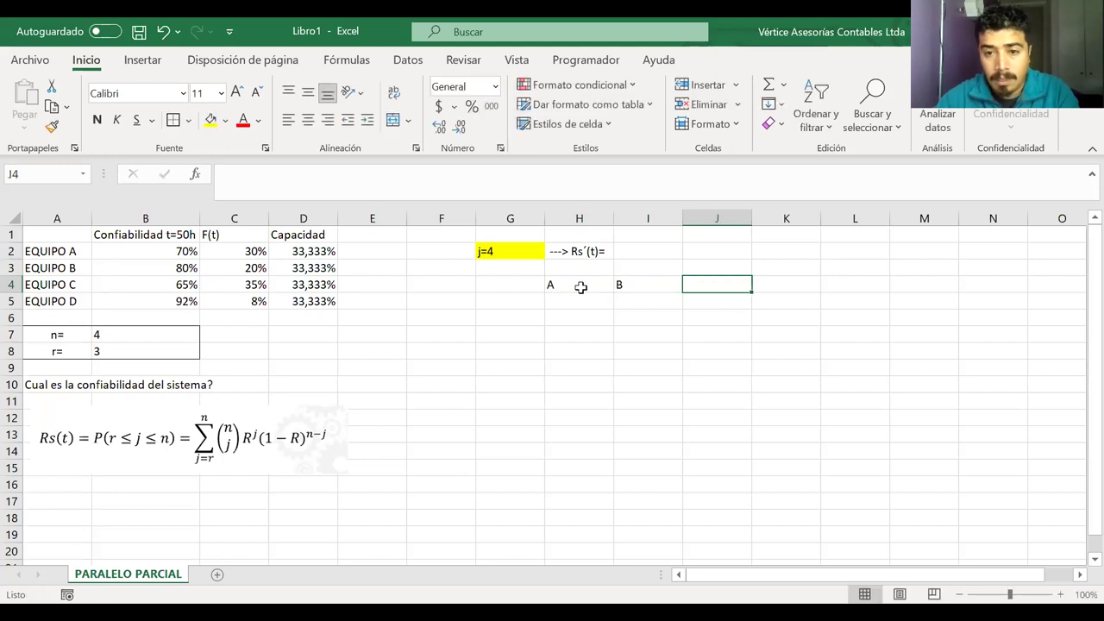
text(C)
key(Tab)
text(D)
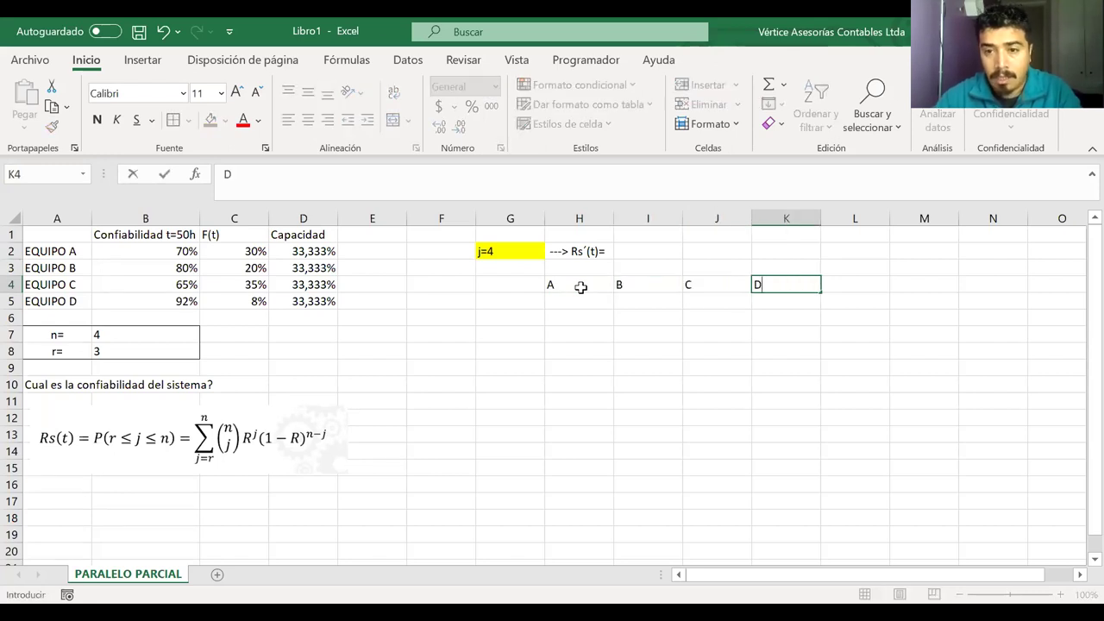
- Enter 1 in G5 and apply all borders to the case table G4:K5
click(497, 300)
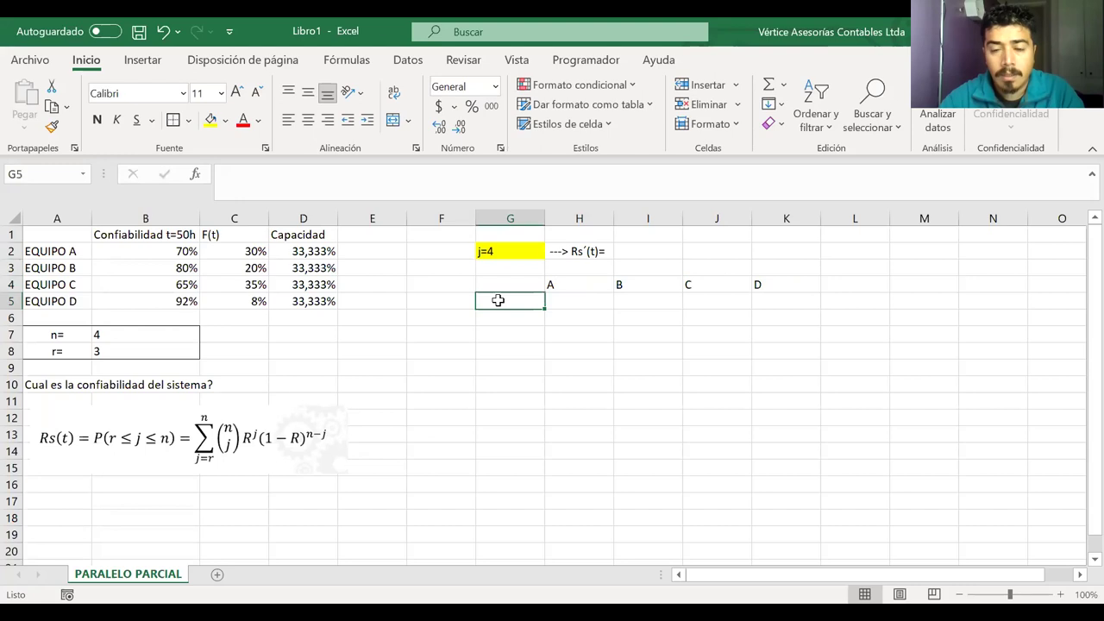
text(1)
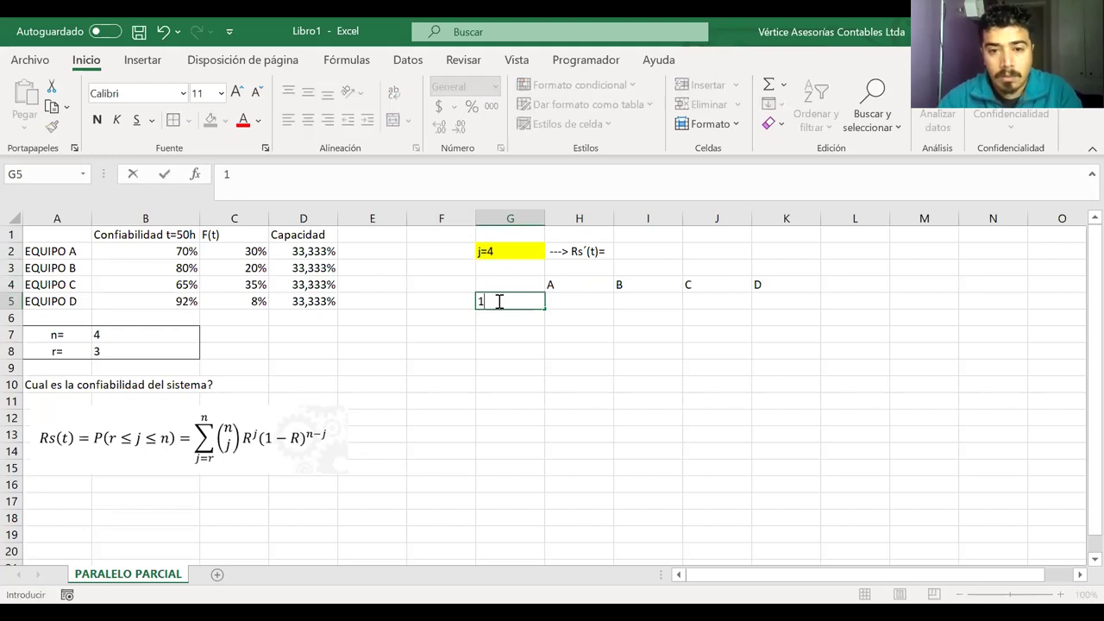
drag(528, 285, 754, 305)
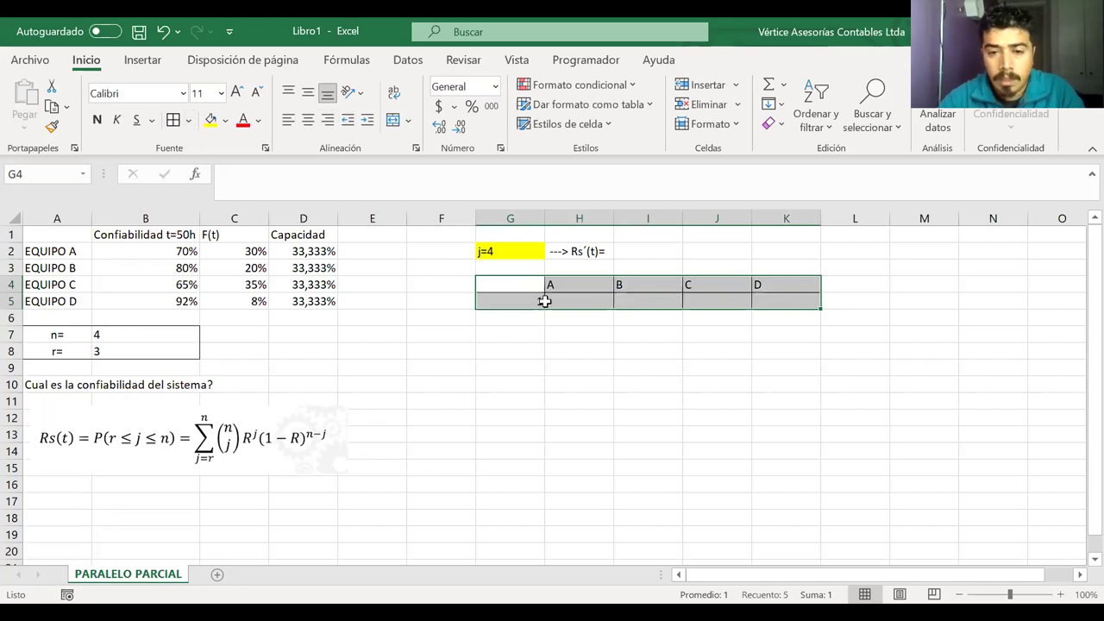
- Change the row label in G5 to N°1 -->
double_click(538, 301)
text(=)
key(BackSpace)
text(N°1)
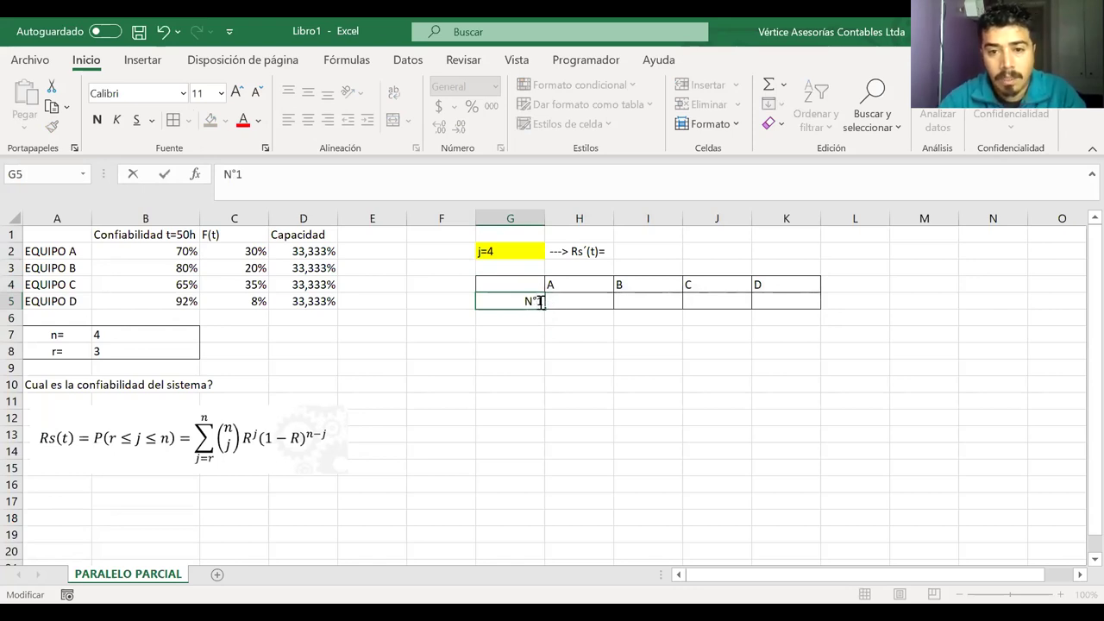
key(Right)
text(-)
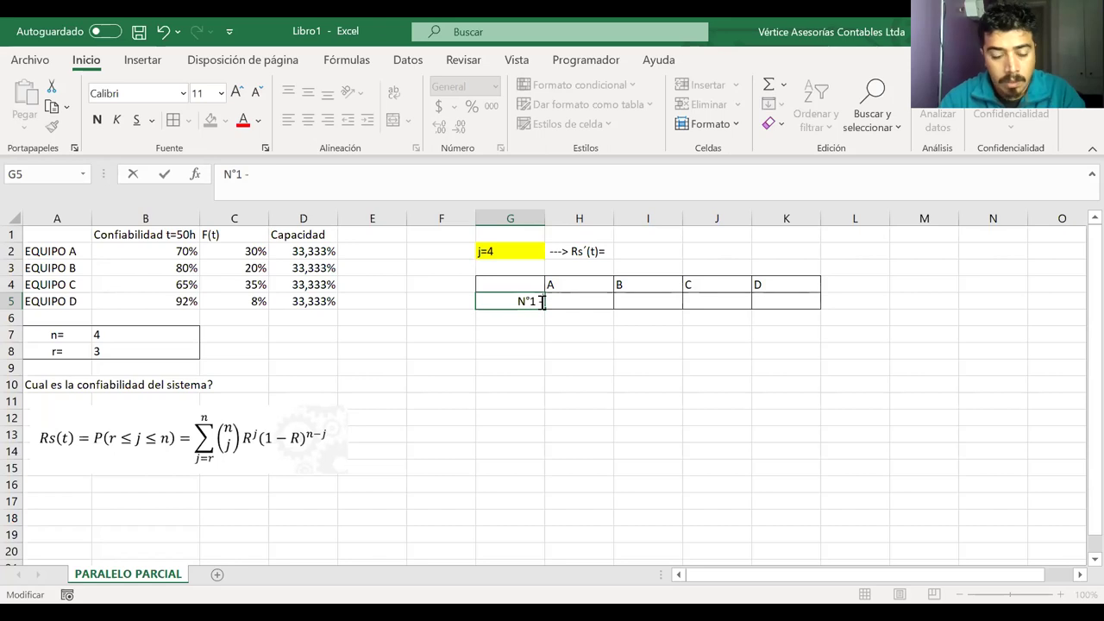
text(->)
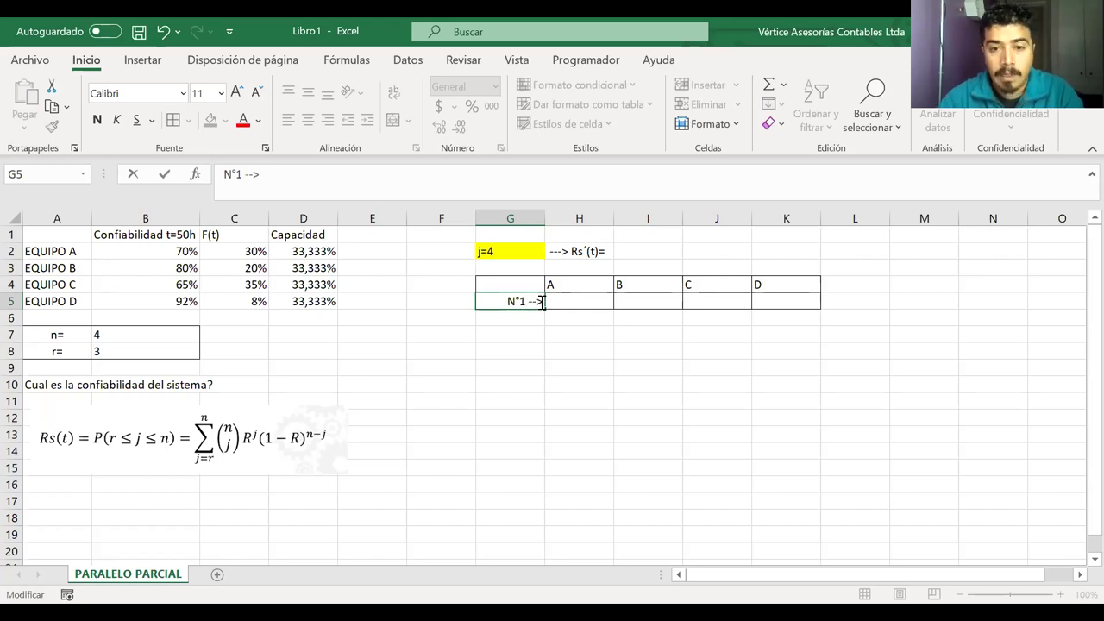
- Enter 1 under each of the equipment headings A to D in H5:K5
click(606, 298)
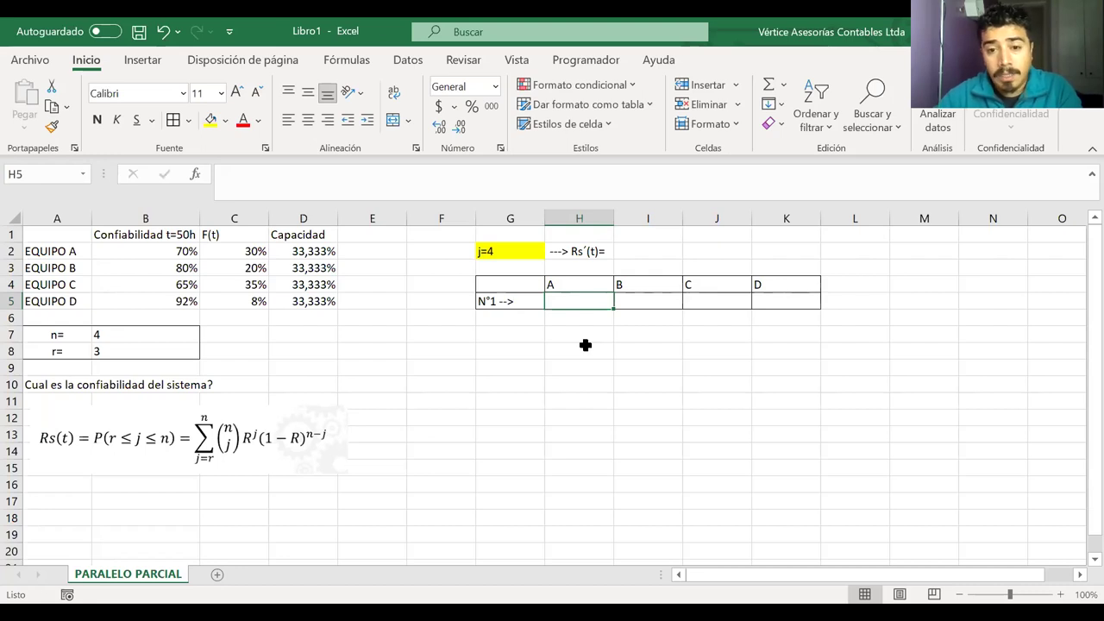
text(1)
key(Tab)
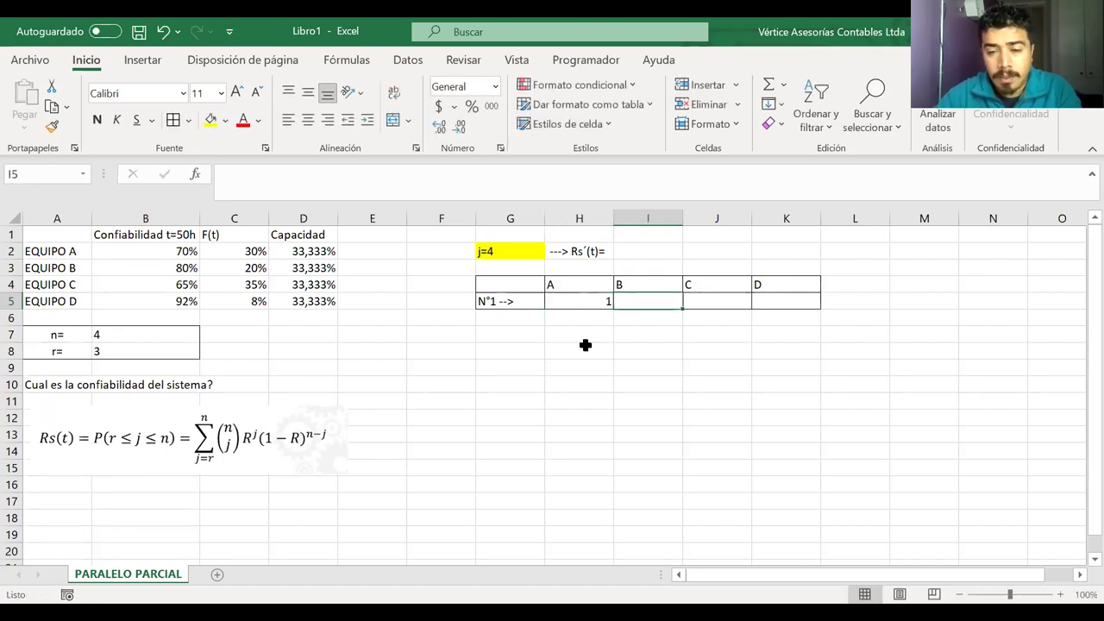
text(1)
key(Tab)
text(1)
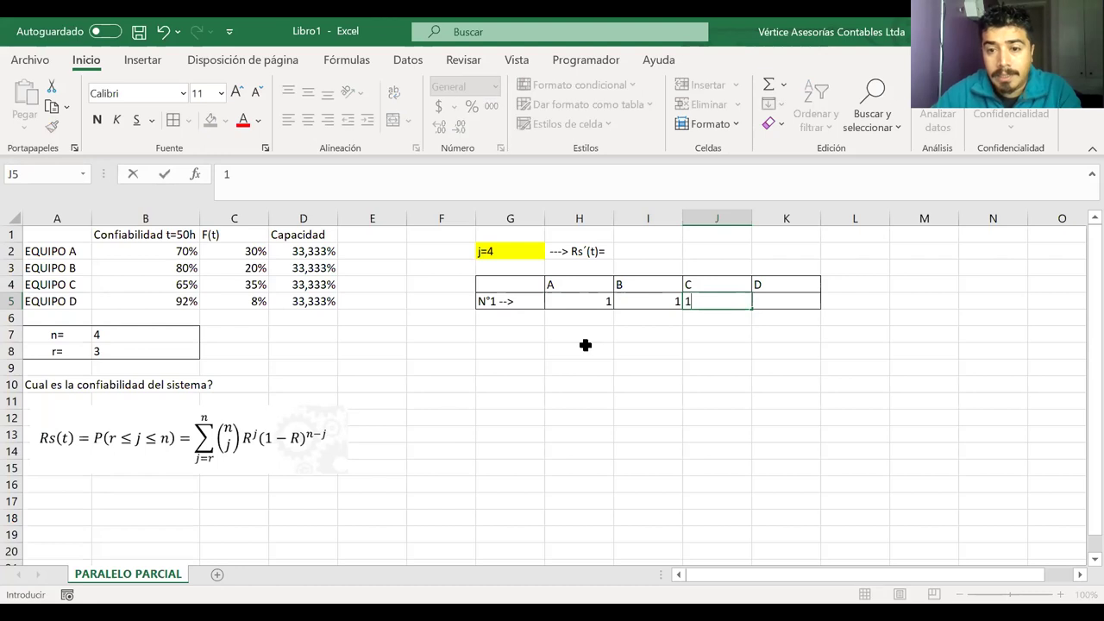
key(Tab)
text(1)
key(shift+Tab)
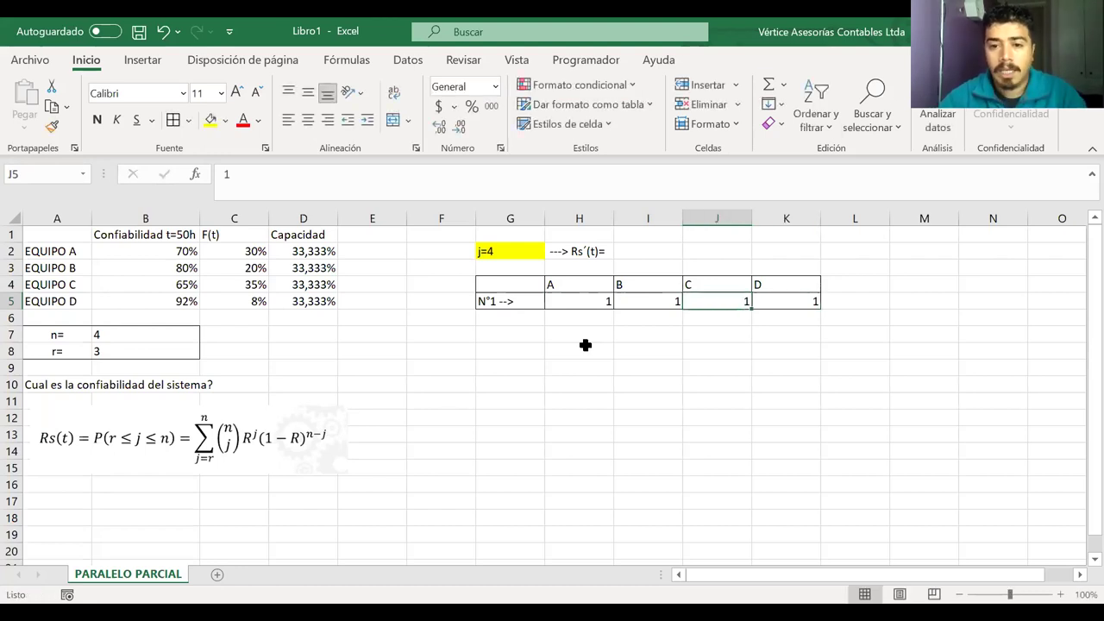
- Centre the headings and values in H4:K5 horizontally
drag(586, 285, 763, 297)
click(308, 120)
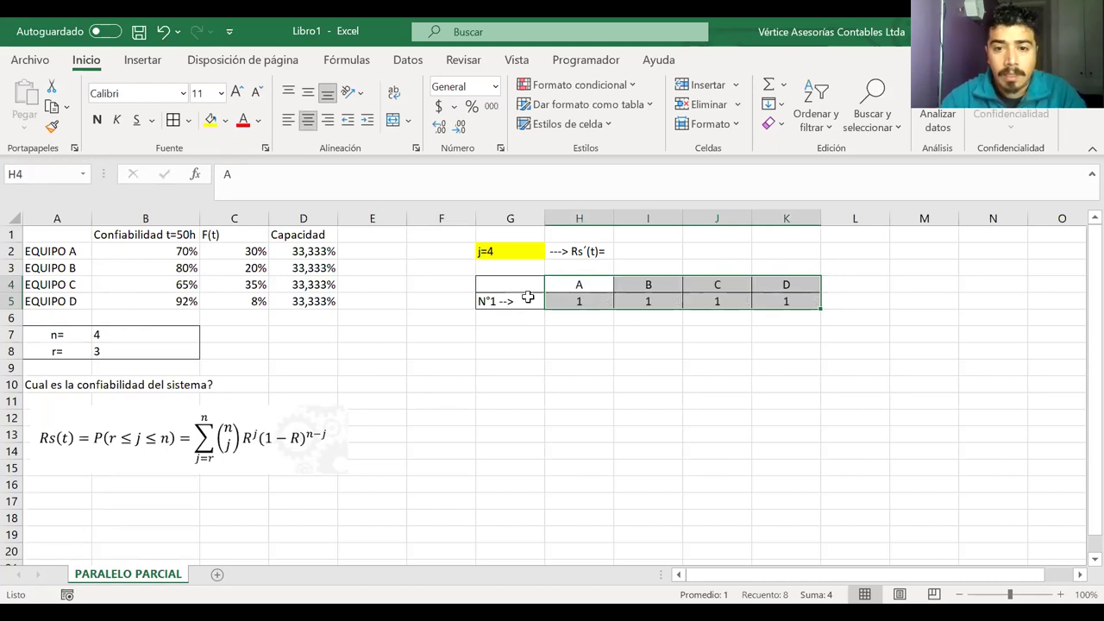
click(520, 321)
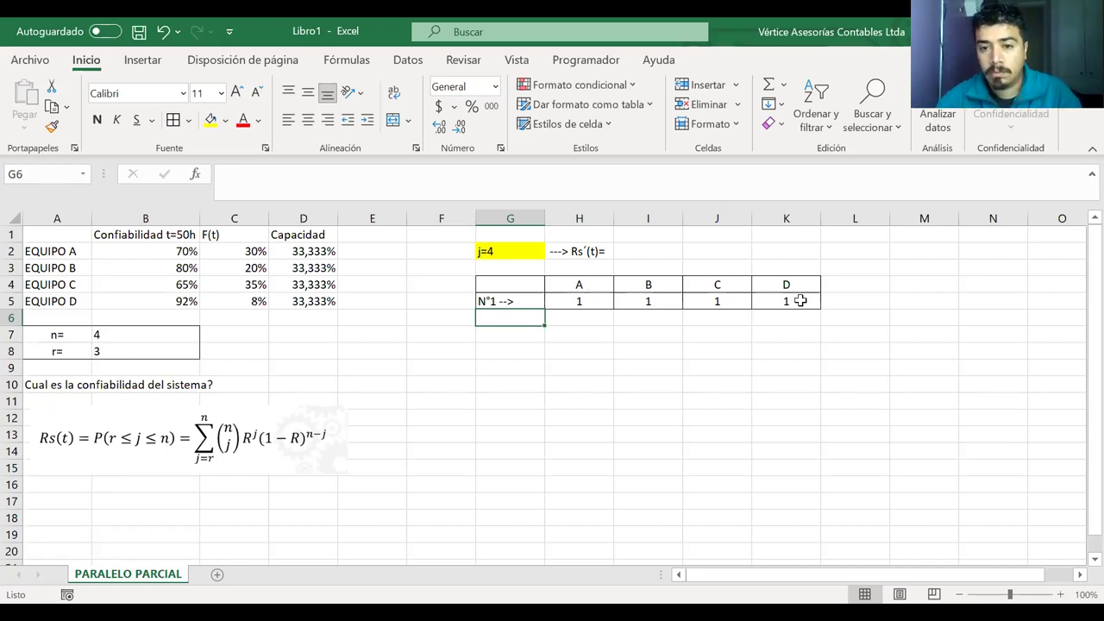
- Calculate the j=4 reliability in I2 as the product of the four equipment reliabilities with =B2*B3*B4*B5
click(652, 248)
text(=)
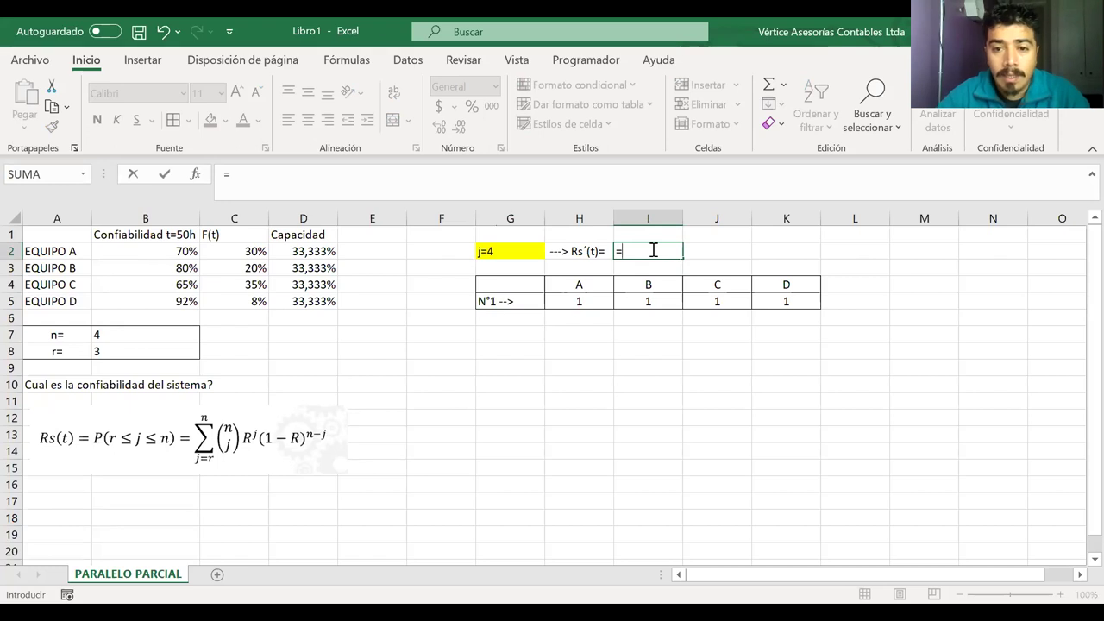
click(176, 249)
text(*)
click(148, 272)
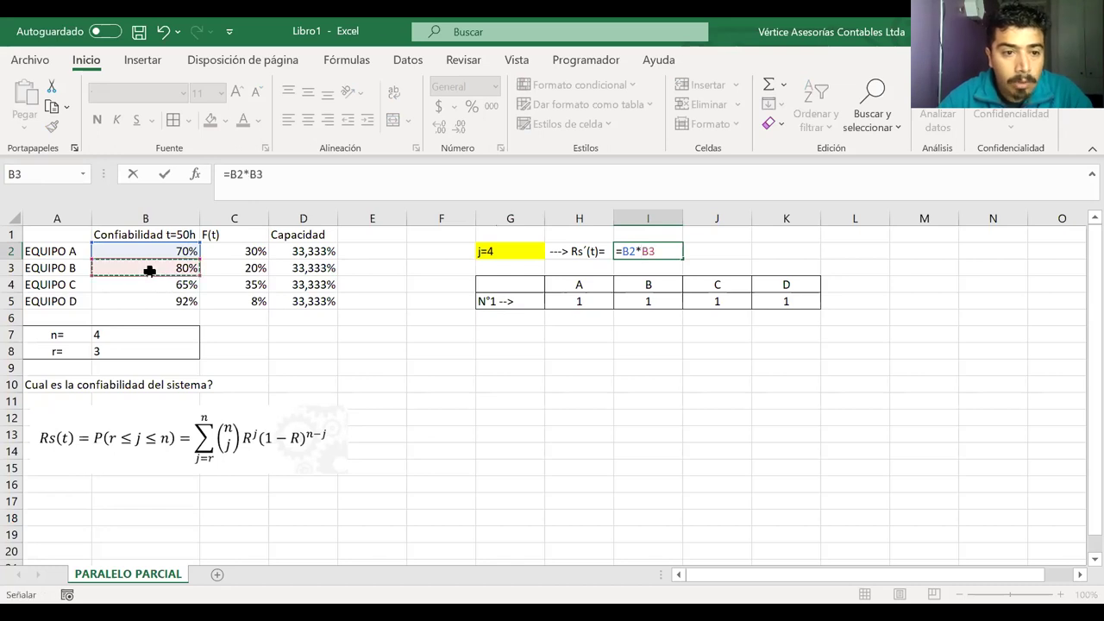
text(*)
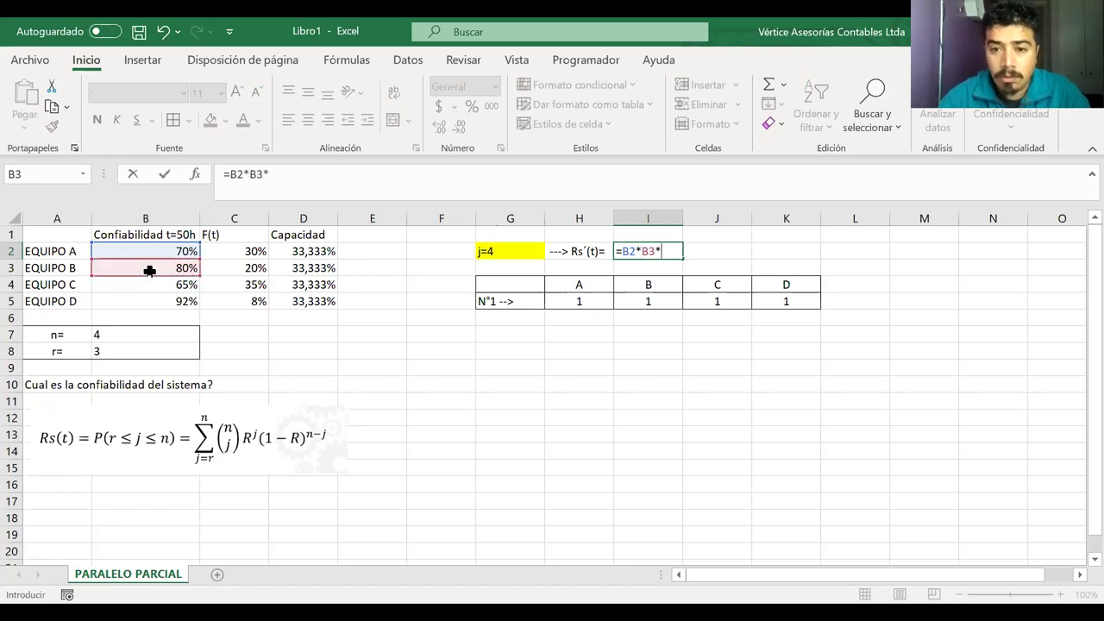
click(150, 284)
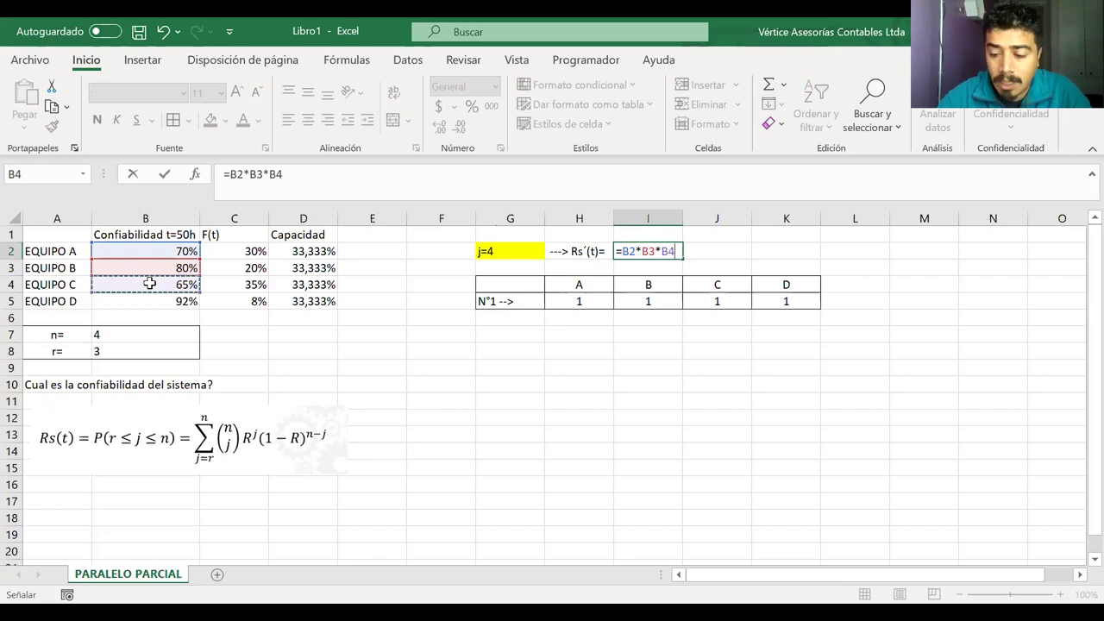
text(*)
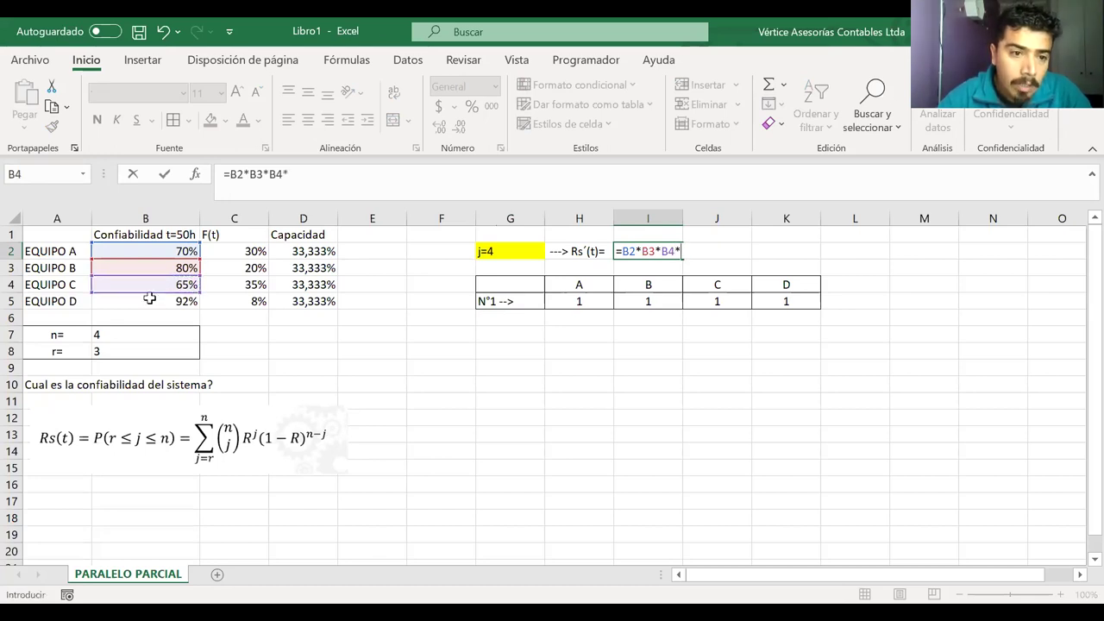
click(149, 297)
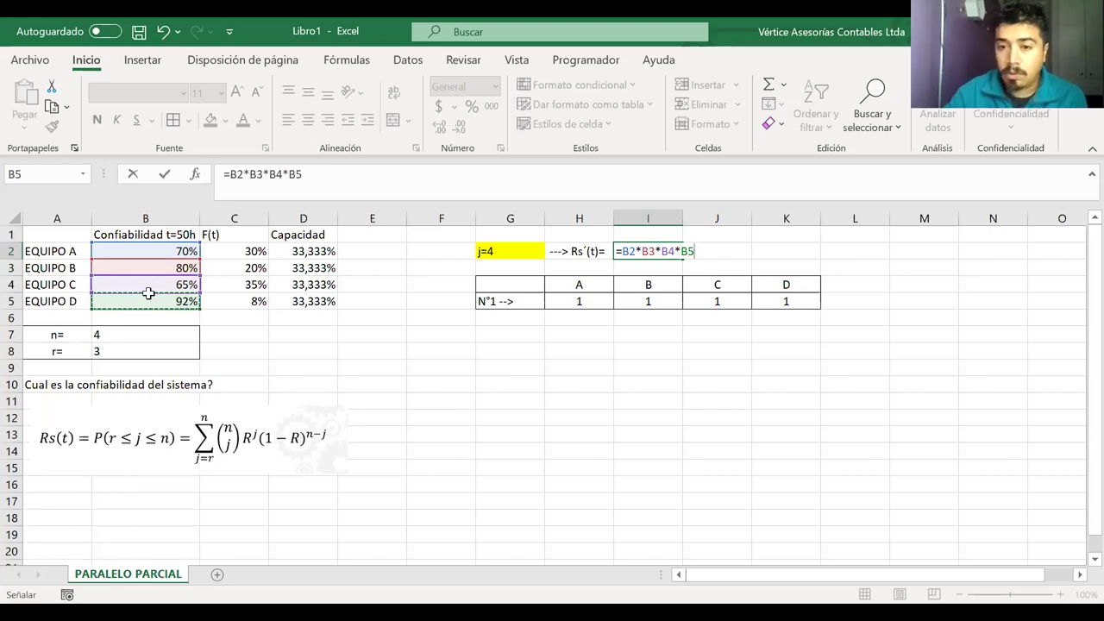
key(Return)
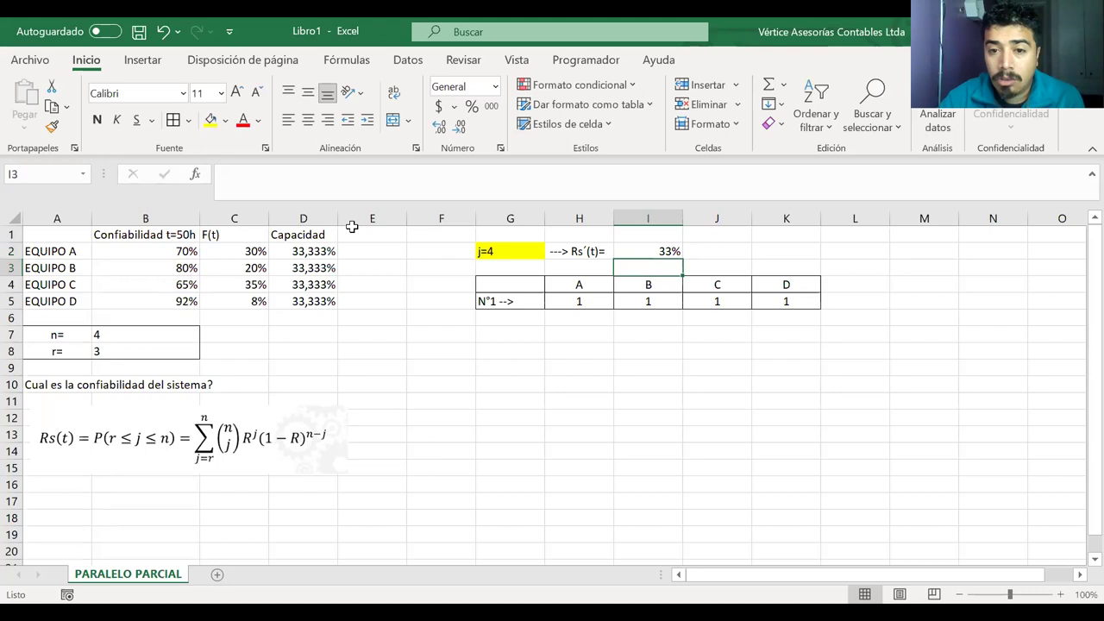
- Fill the whole j=4 result row G2:I2 yellow and put borders around its cells
drag(491, 251, 578, 255)
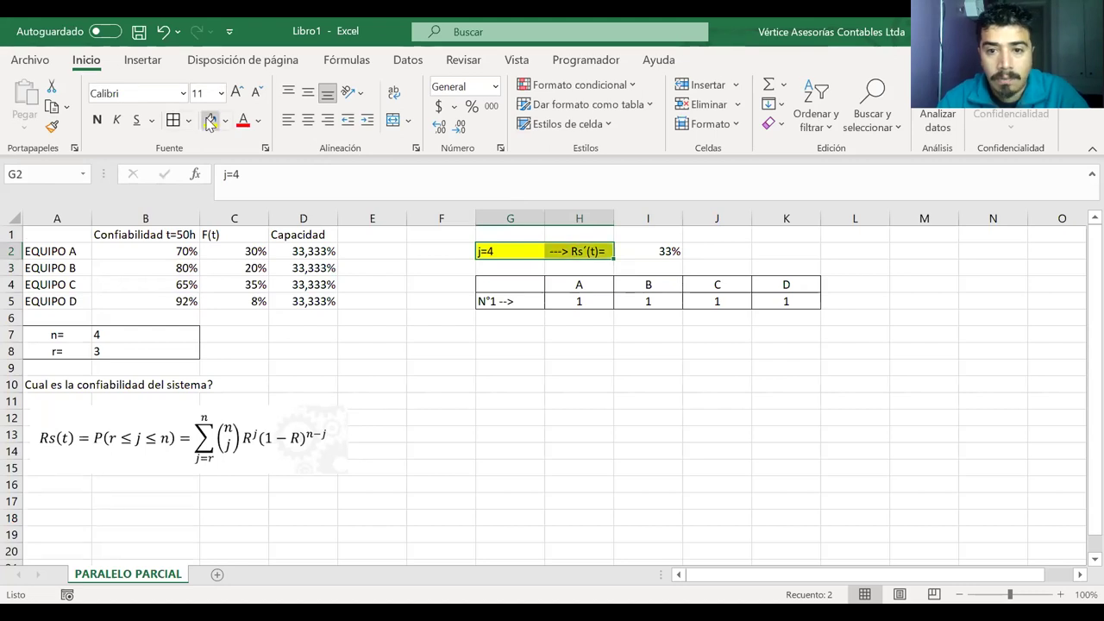
double_click(646, 251)
mouse_move(640, 251)
mouse_down()
mouse_move(528, 245)
mouse_move(651, 251)
mouse_up()
key(Return)
click(210, 120)
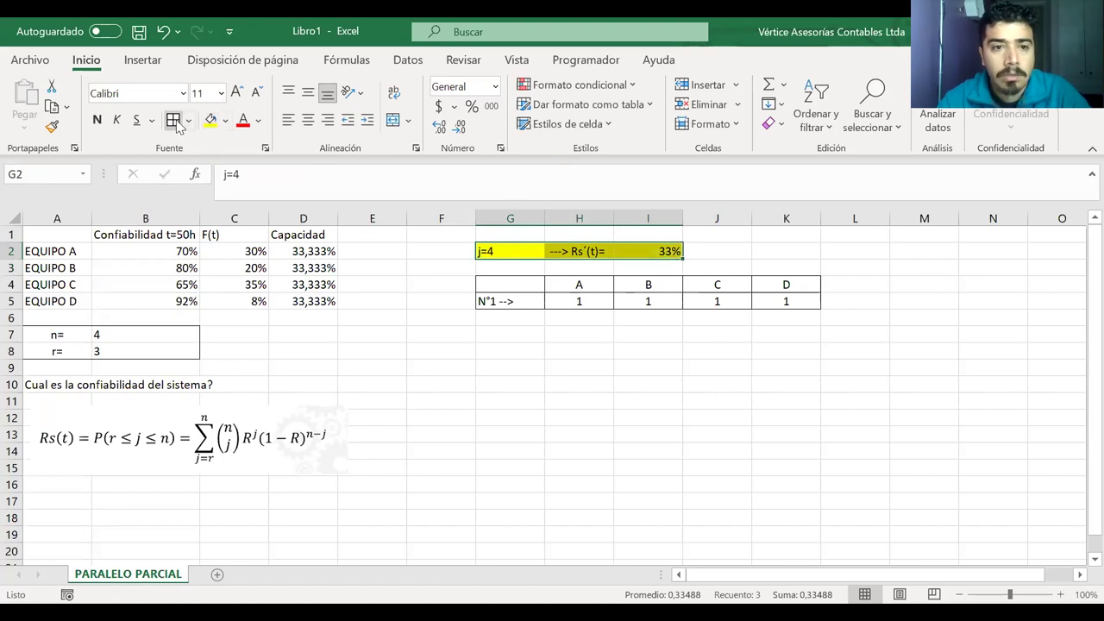
- Show the j=4 reliability percentage in I2 with three decimal places
click(650, 251)
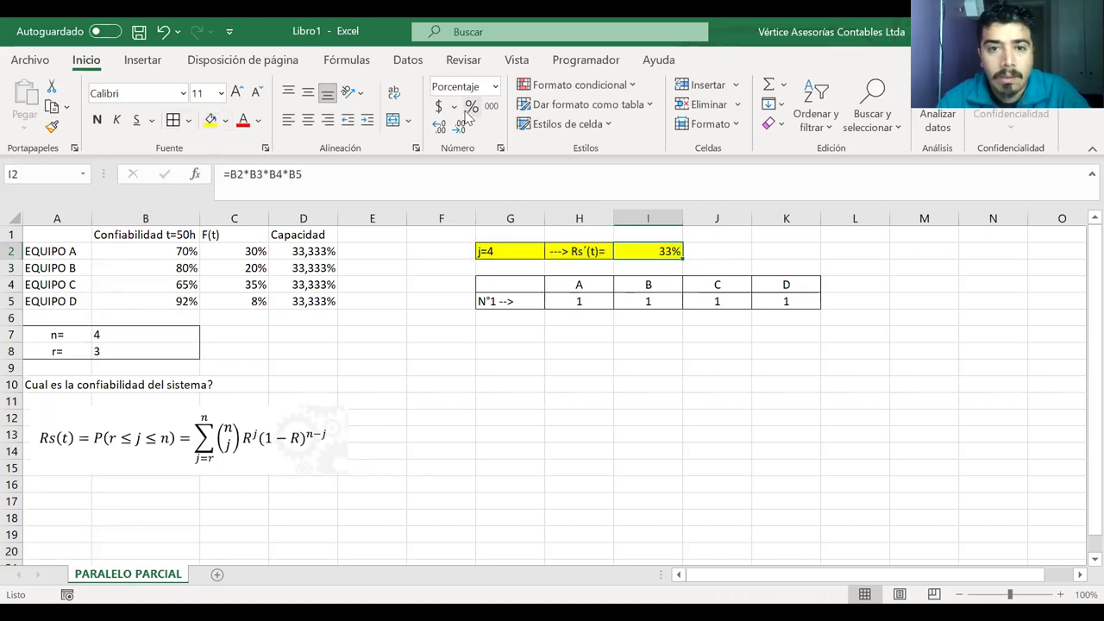
click(440, 128)
click(440, 128)
click(440, 127)
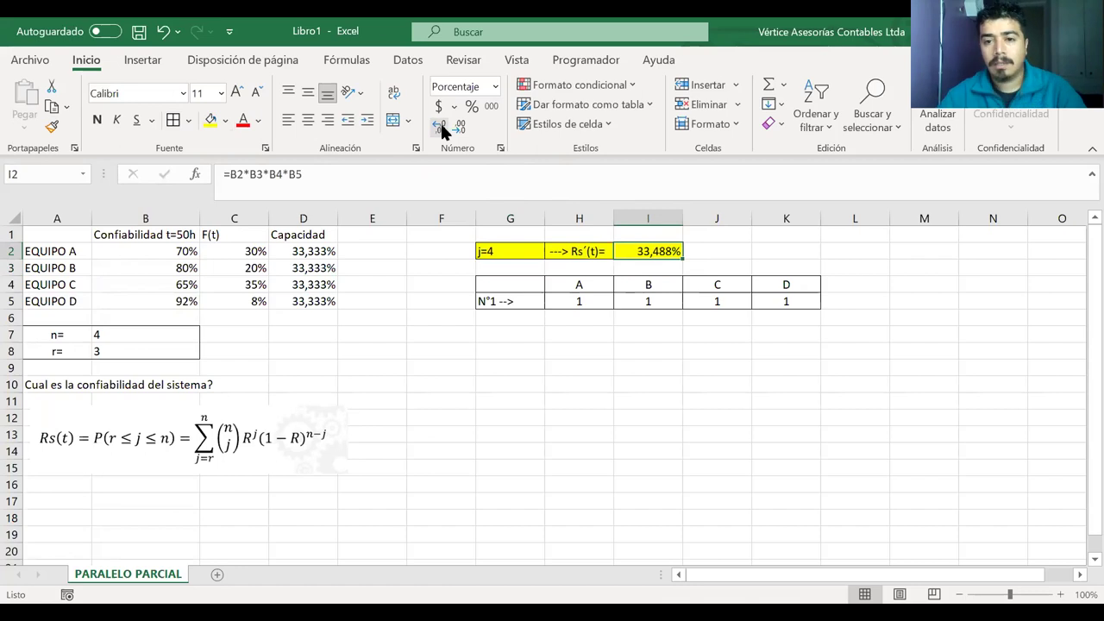
click(649, 302)
click(645, 340)
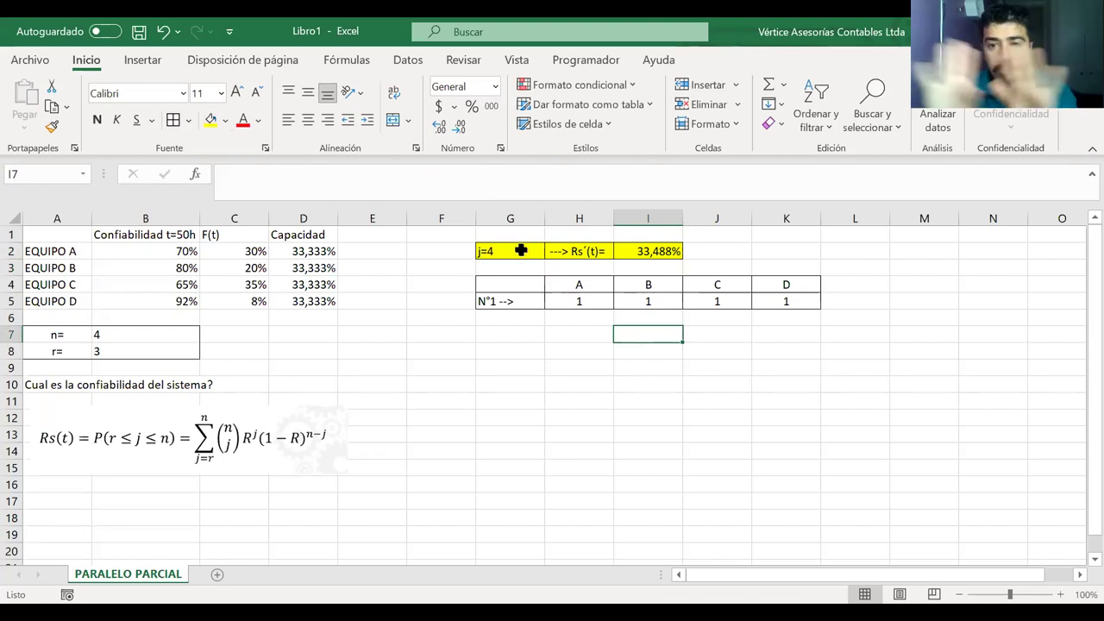
- Copy the j=4 result row G2:I2 to the row starting at G8
drag(521, 250, 650, 250)
key(ctrl+c)
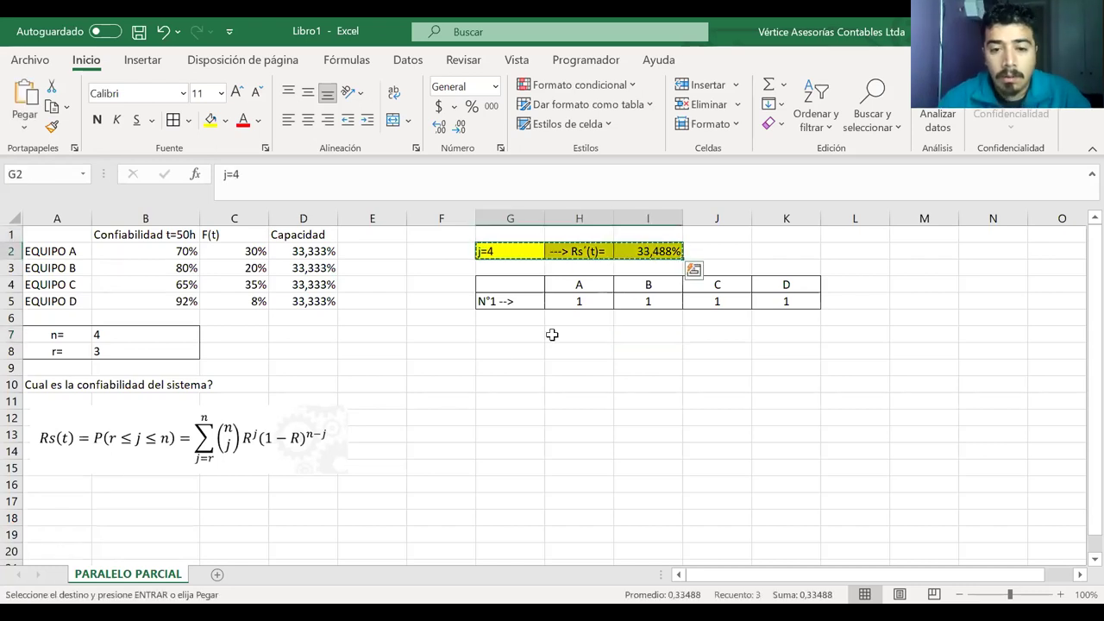
click(496, 350)
key(ctrl+v)
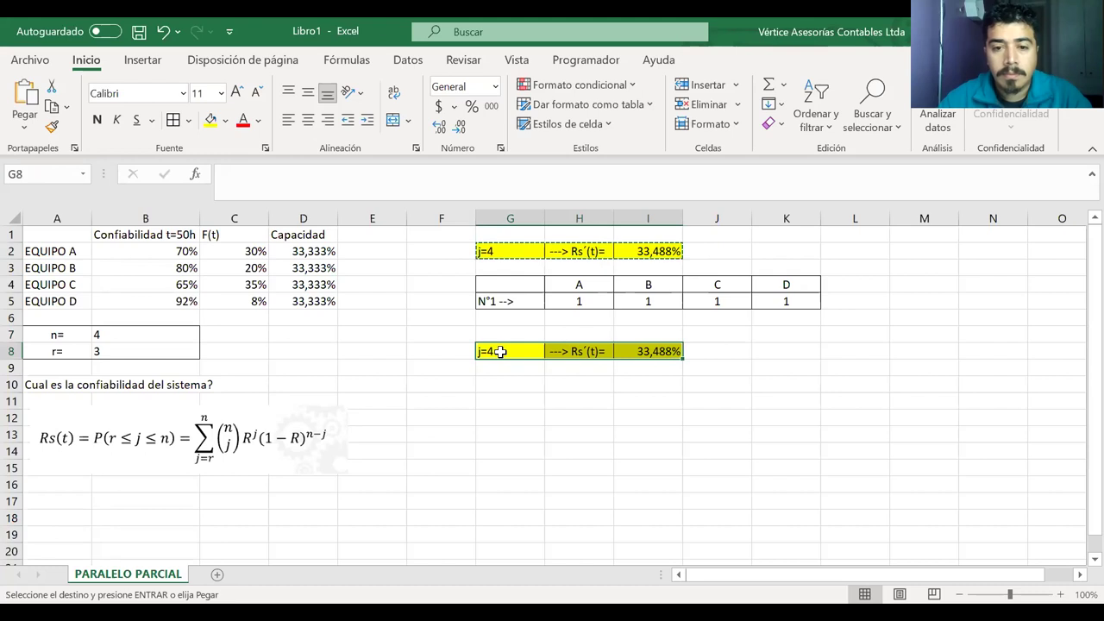
- Change the copied label in G8 to j=3 and clear the copied formula from I8
double_click(523, 351)
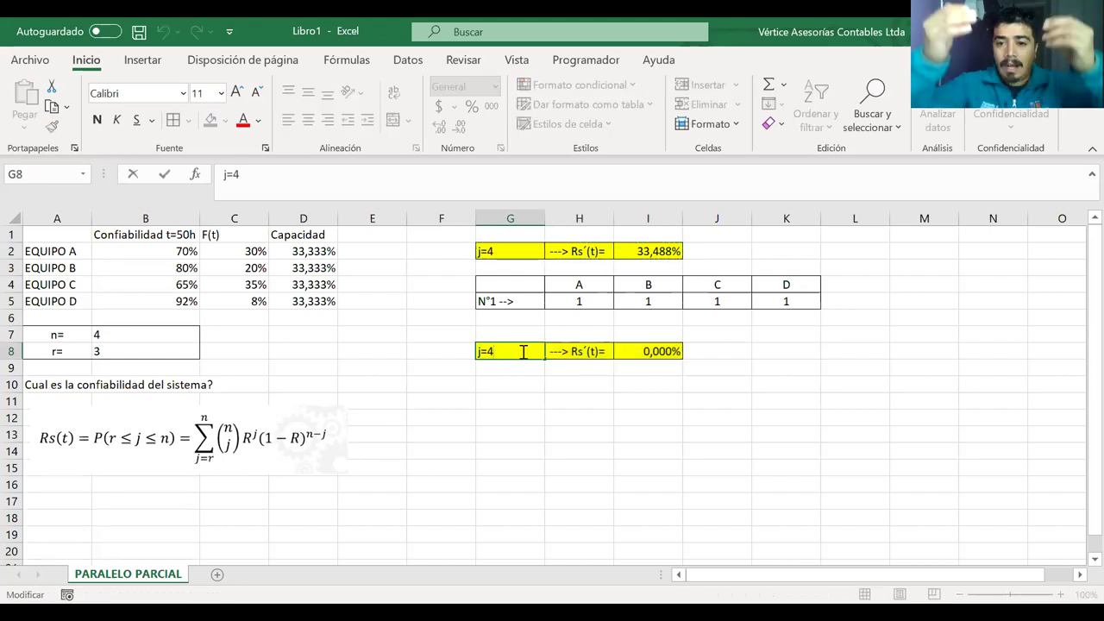
key(BackSpace)
text(3)
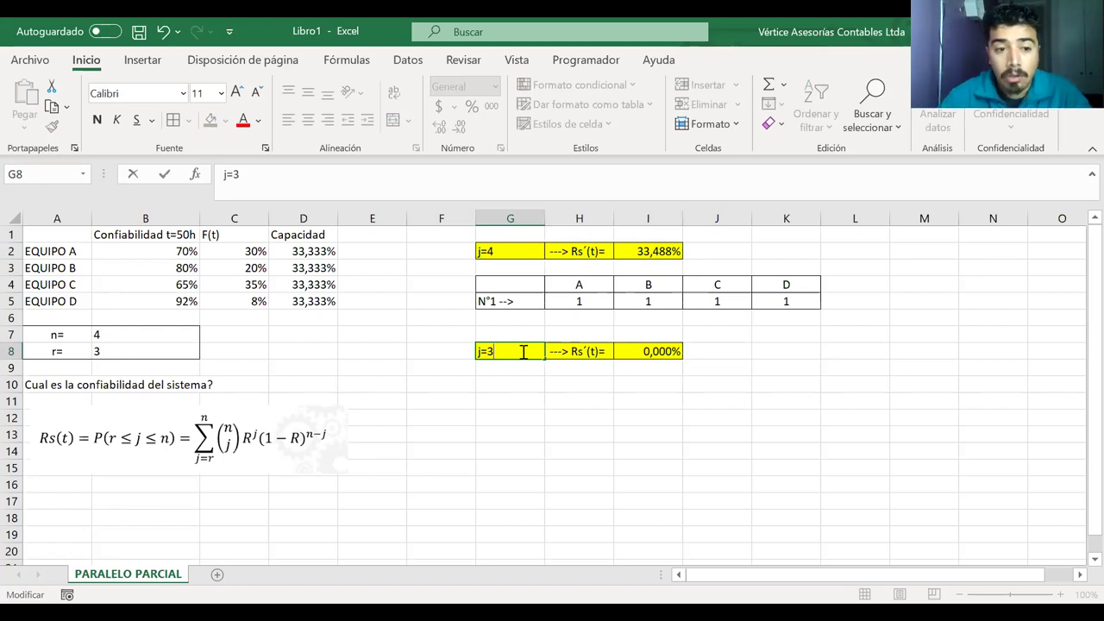
click(636, 355)
key(Delete)
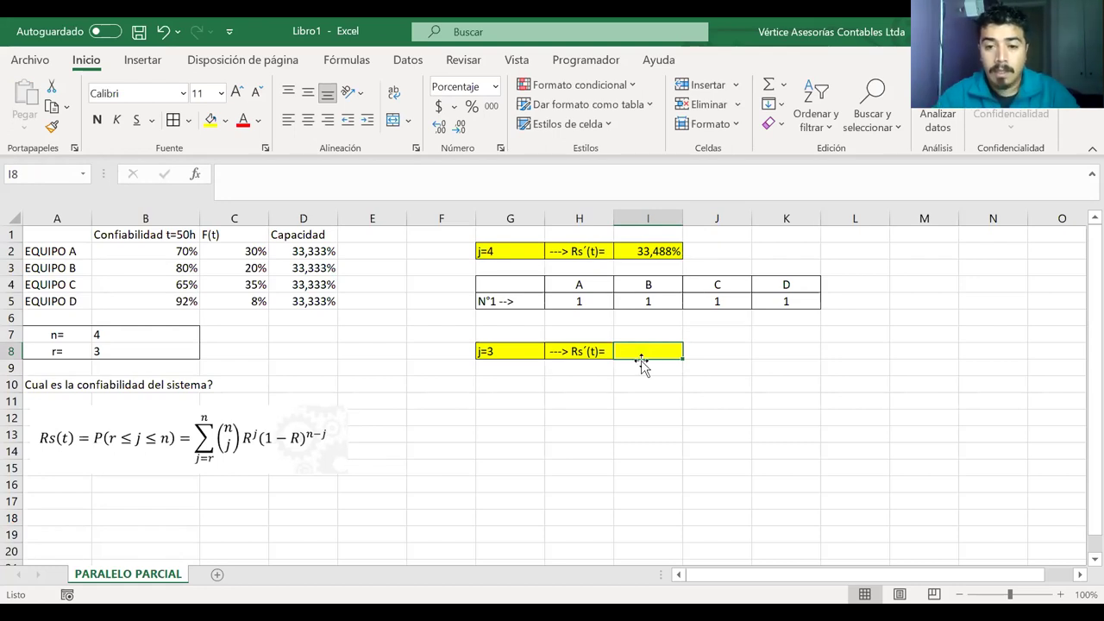
- Copy the case table G4:K5 below the j=3 row, starting at G10
drag(510, 285, 785, 298)
key(ctrl+c)
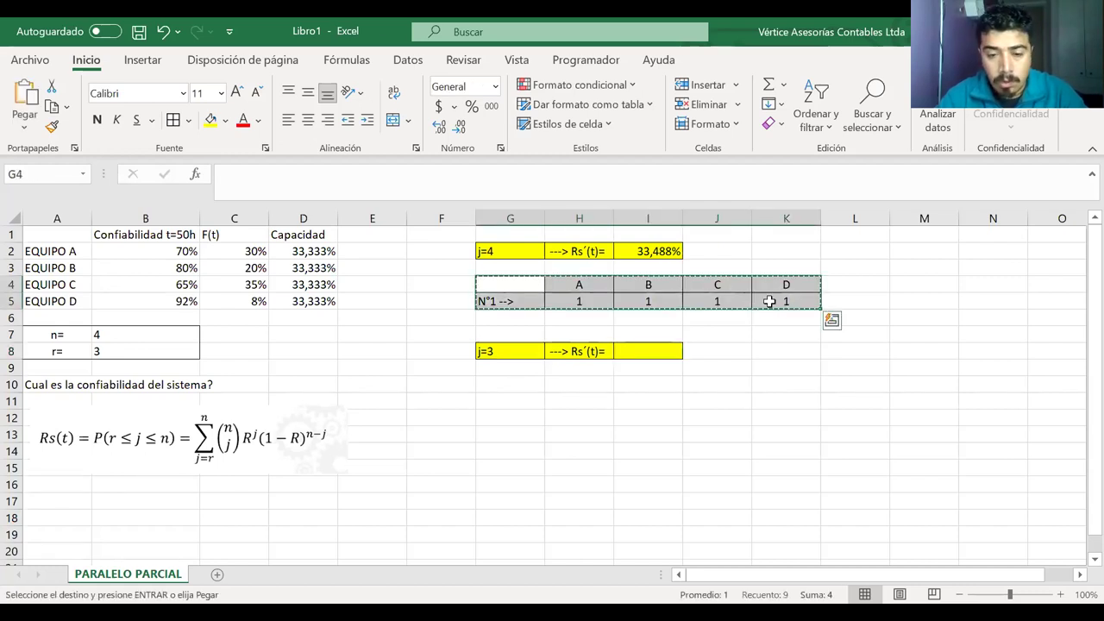
click(524, 384)
key(ctrl+v)
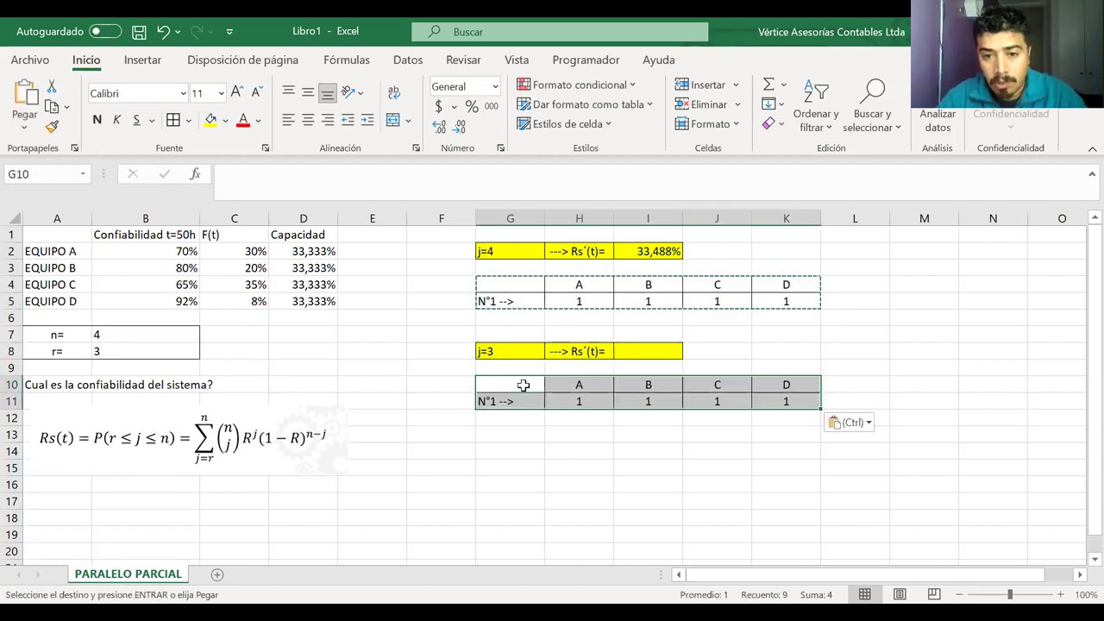
- Clear the copied values for equipment A to D from H11:K11 in the j=3 case table
click(533, 406)
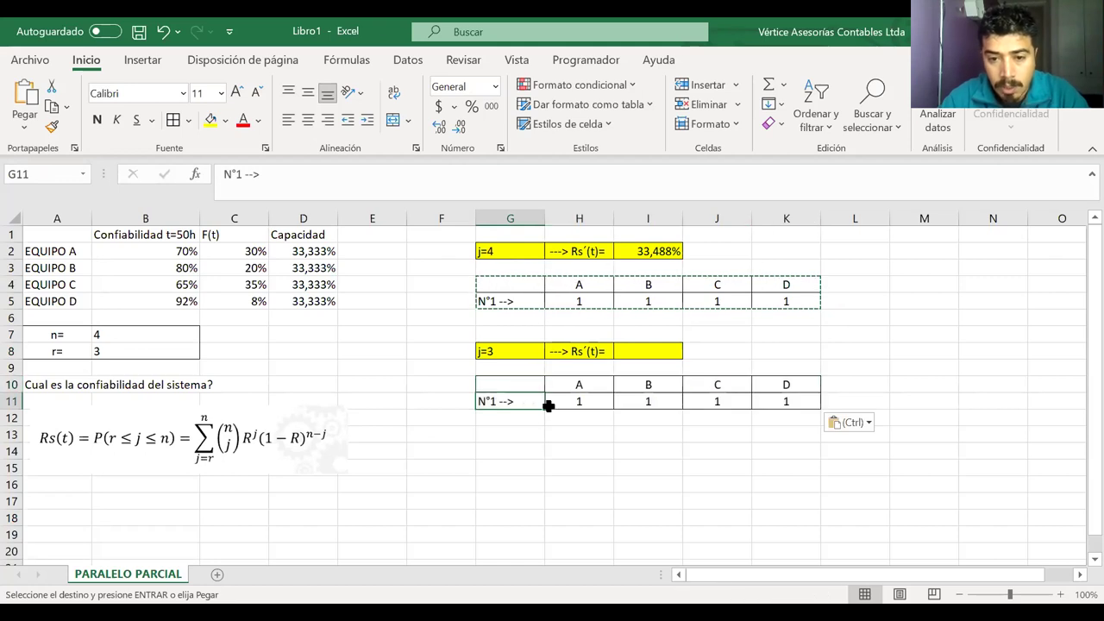
click(558, 402)
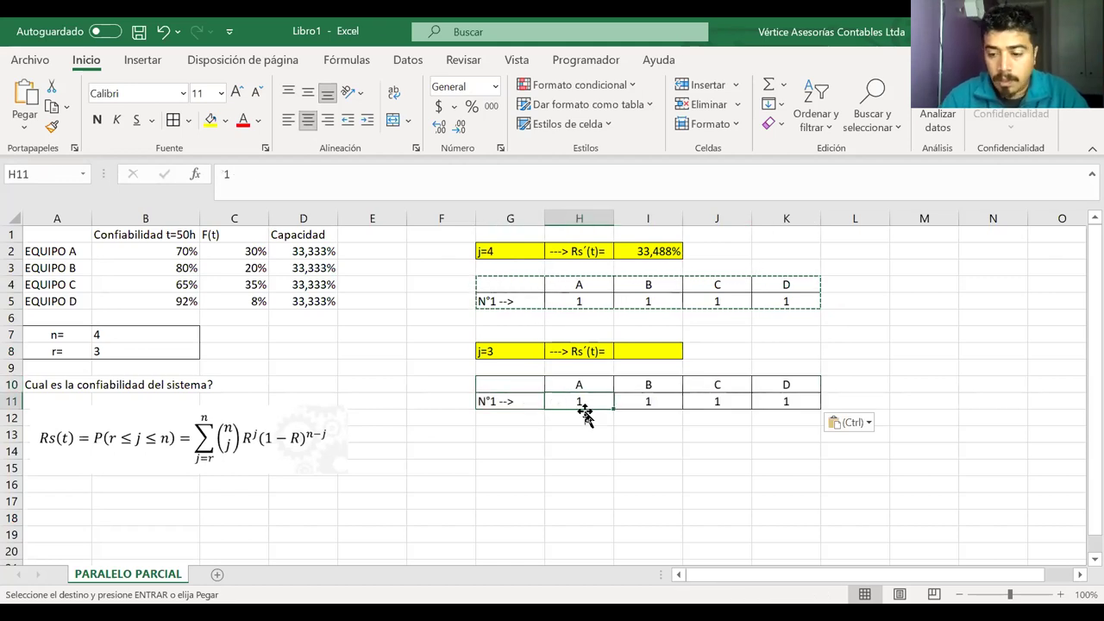
key(Delete)
key(Tab)
key(Delete)
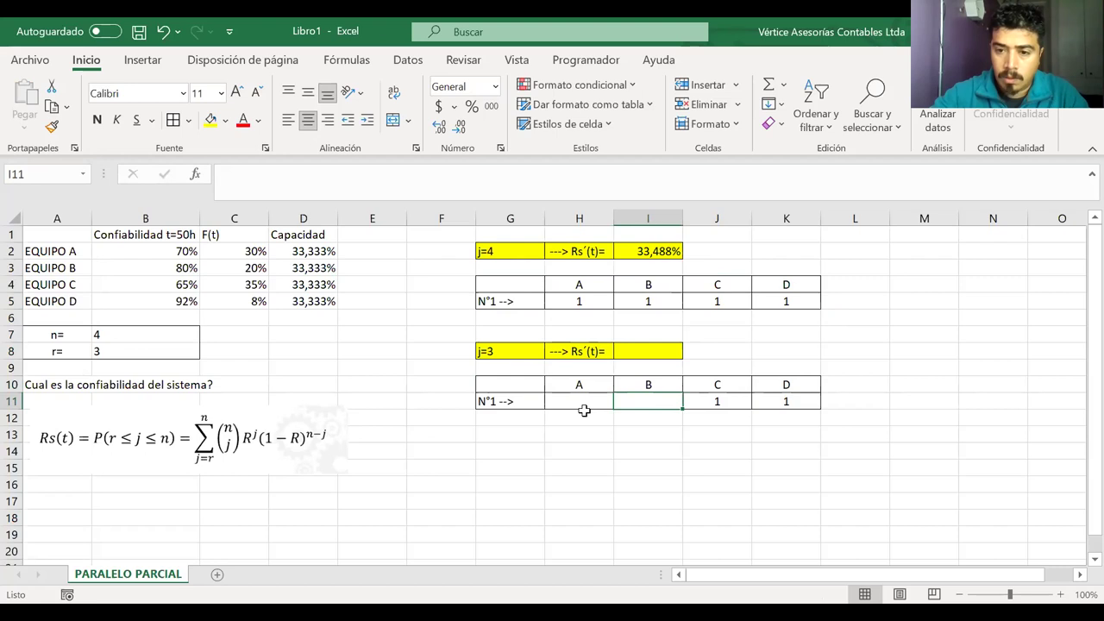
key(Tab)
key(Delete)
key(Tab)
key(Delete)
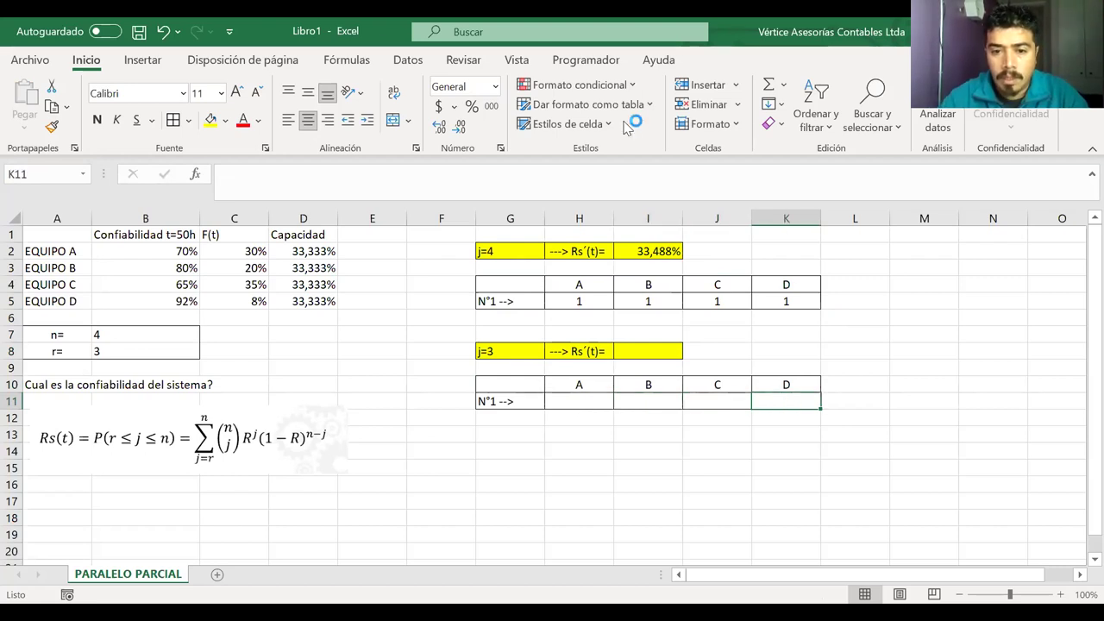
- Enter the first j=3 case in H11:K11 as 1, 1, 1, 0
click(565, 400)
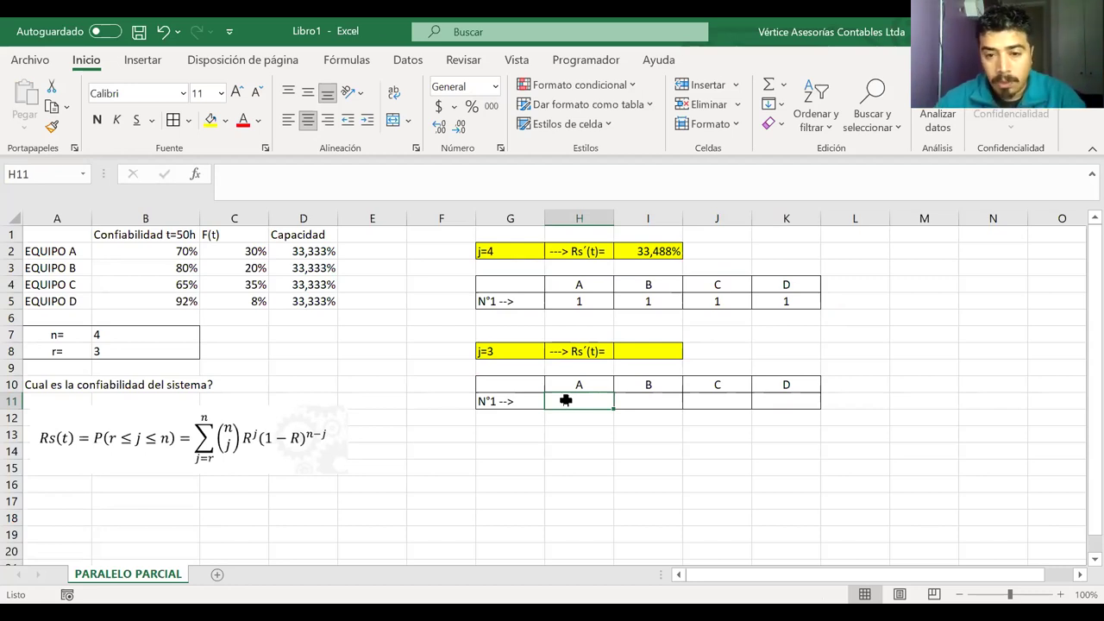
text(1)
key(Tab)
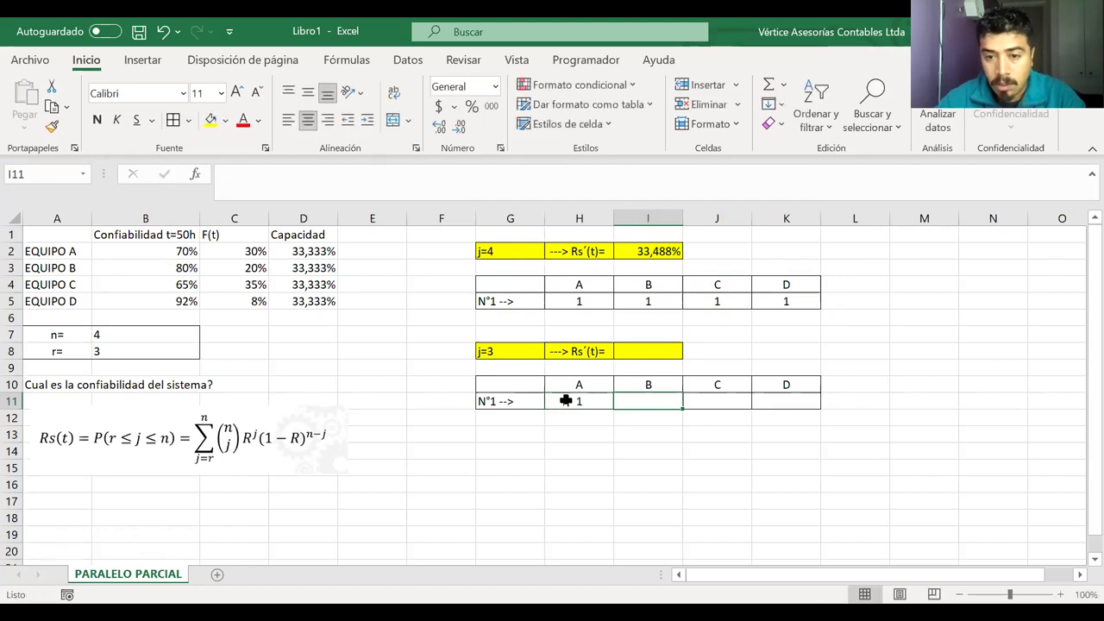
text(1)
key(Tab)
text(1)
key(Tab)
text(0)
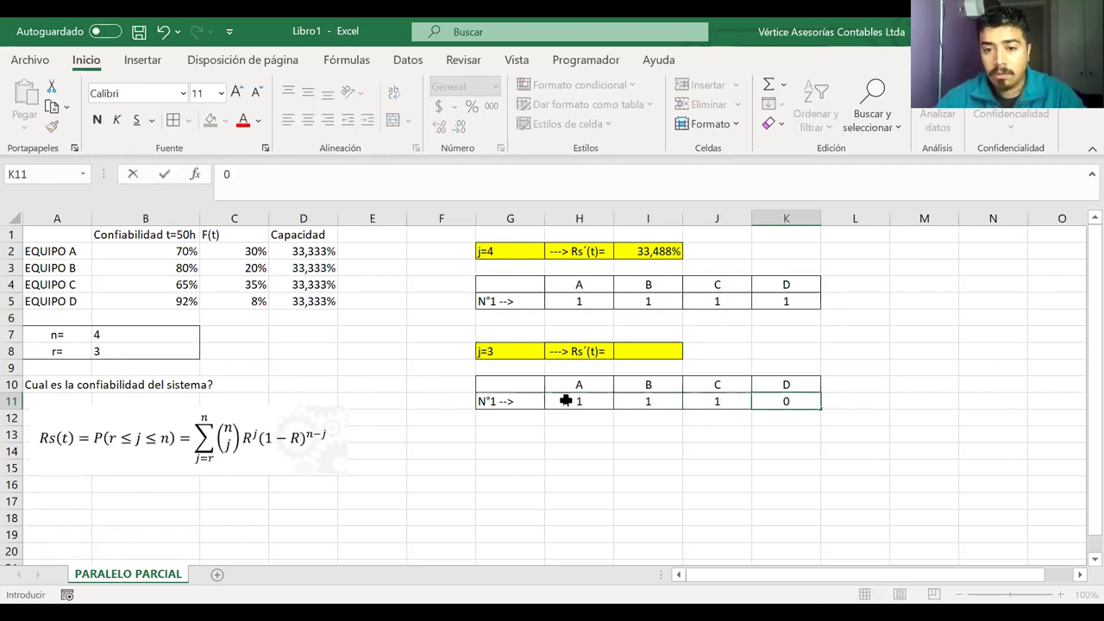
key(Return)
- Enter the second j=3 case in H12:K12 as 1, 1, 0, 1
key(Left)
key(Left)
text(1)
key(Tab)
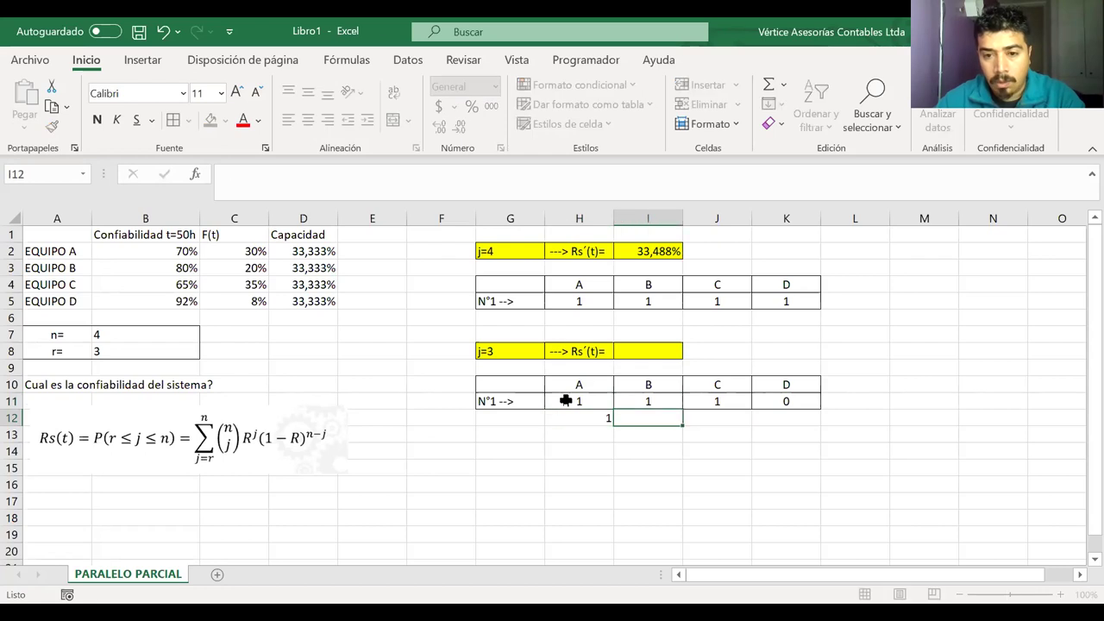
text(1)
key(Tab)
text(0)
key(Tab)
text(1)
key(Return)
- Enter the third j=3 case in H13:K13 as 1, 0, 1, 1
key(Left)
key(Left)
key(Left)
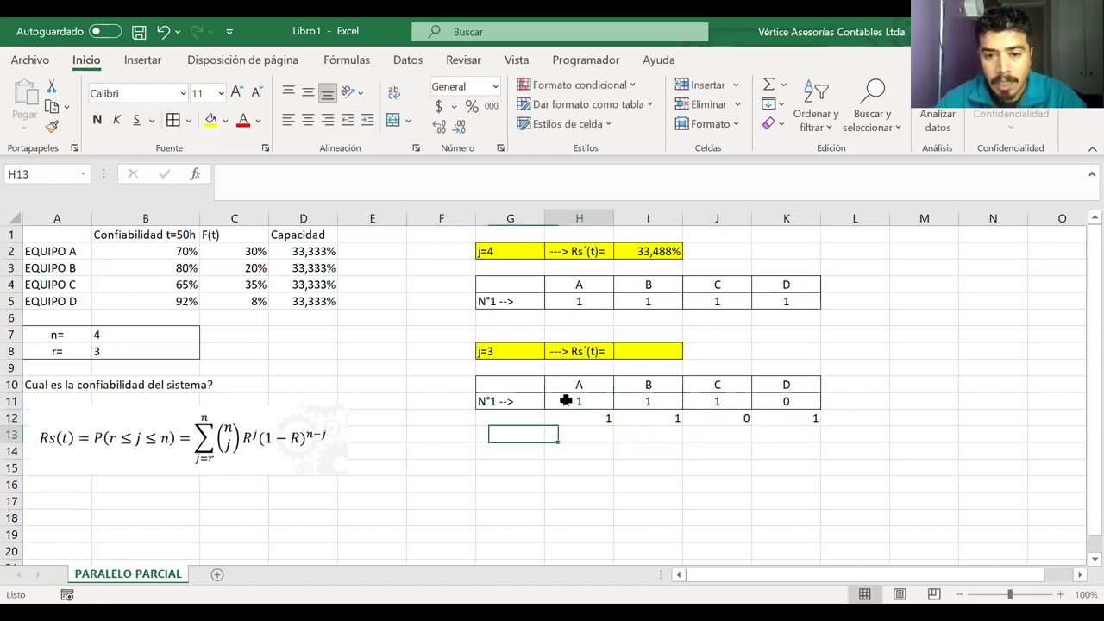
text(1)
key(Tab)
text(0)
key(Tab)
text(1)
key(Tab)
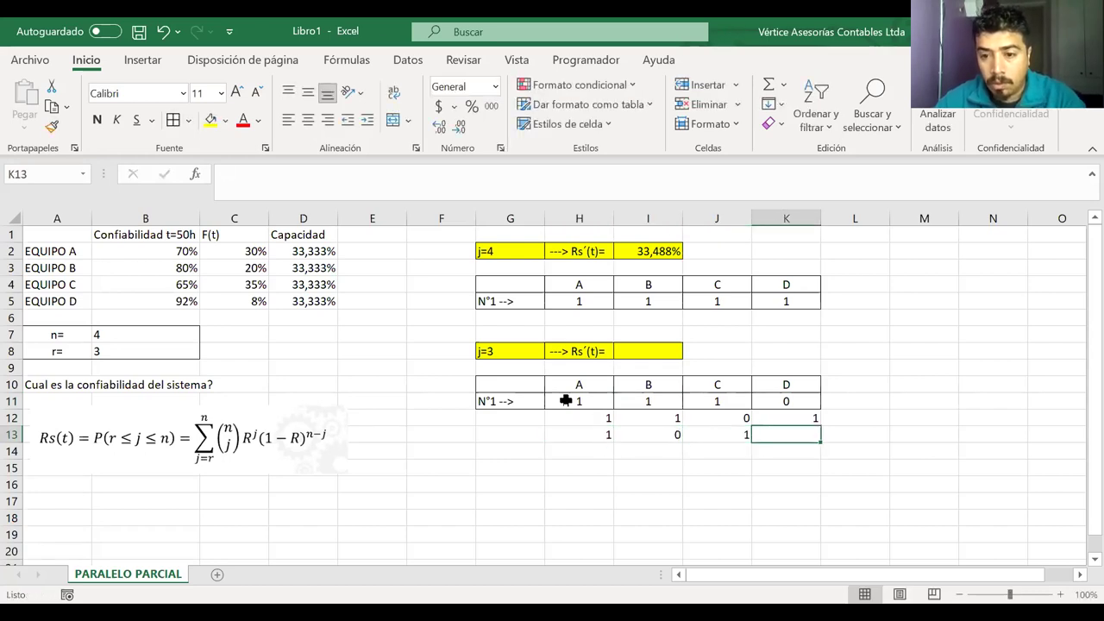
text(1)
key(Left)
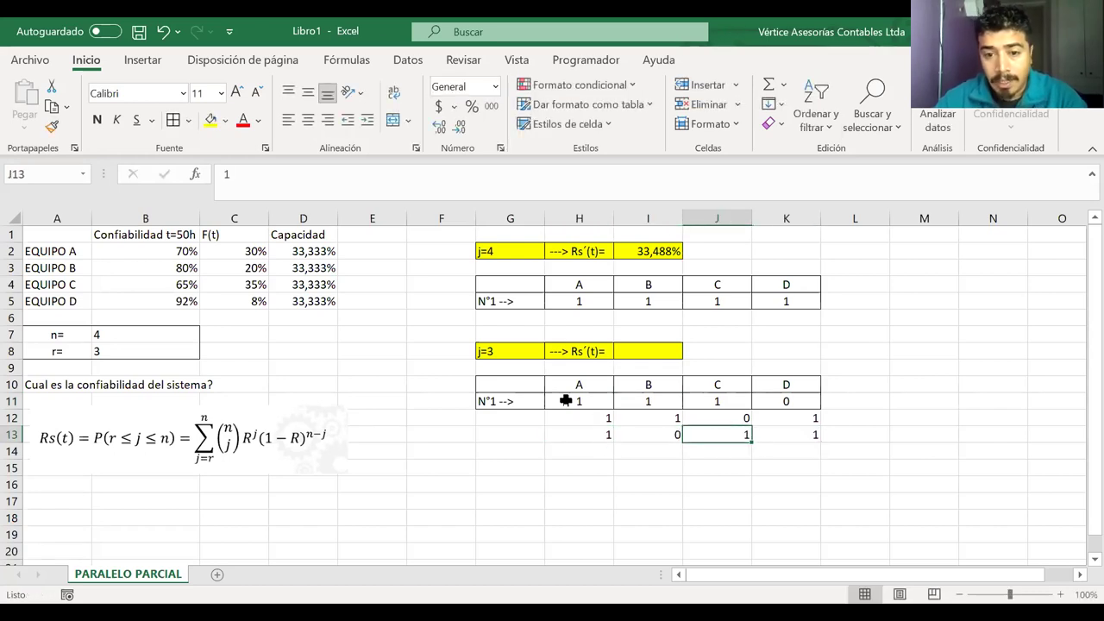
- Fill the case label from G11 down to G14 and renumber G12 as N°2 --> and G13 as N°3 -->
click(514, 399)
drag(543, 406, 542, 456)
double_click(497, 417)
key(BackSpace)
text(2)
key(Return)
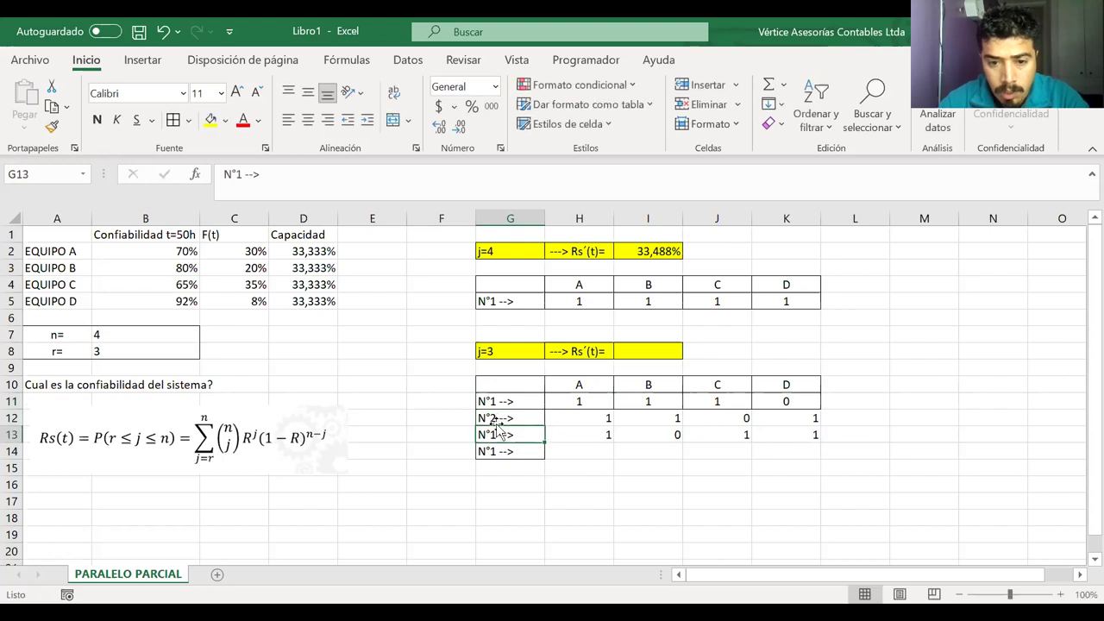
double_click(496, 435)
key(BackSpace)
text(3)
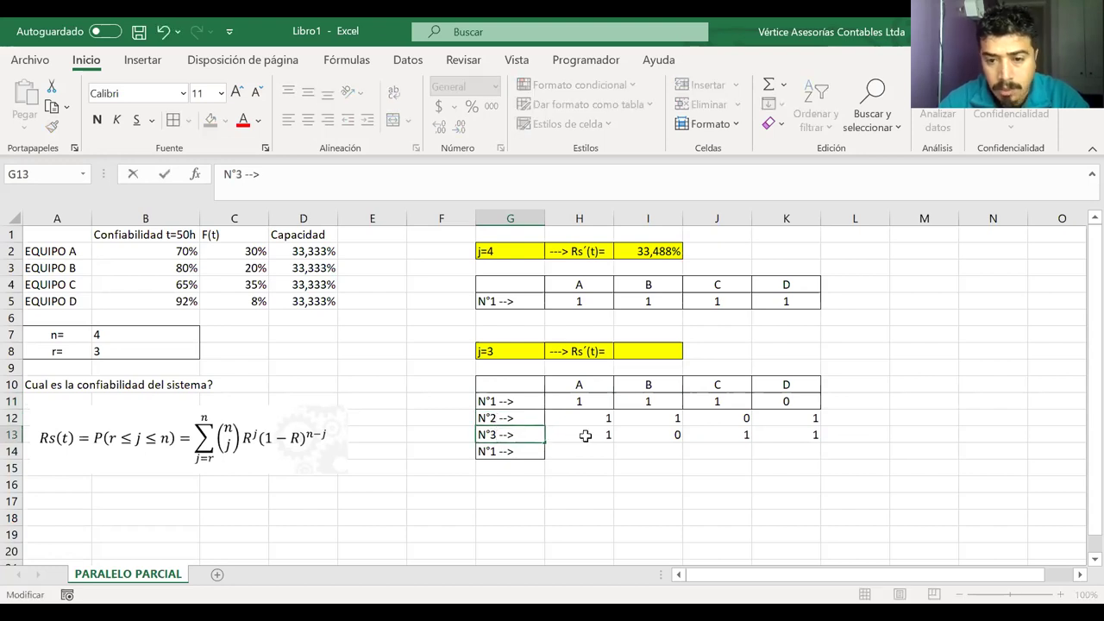
- Copy the cell formatting of H11:K11 to H12:K14 with Format Painter
drag(574, 402, 786, 403)
click(52, 127)
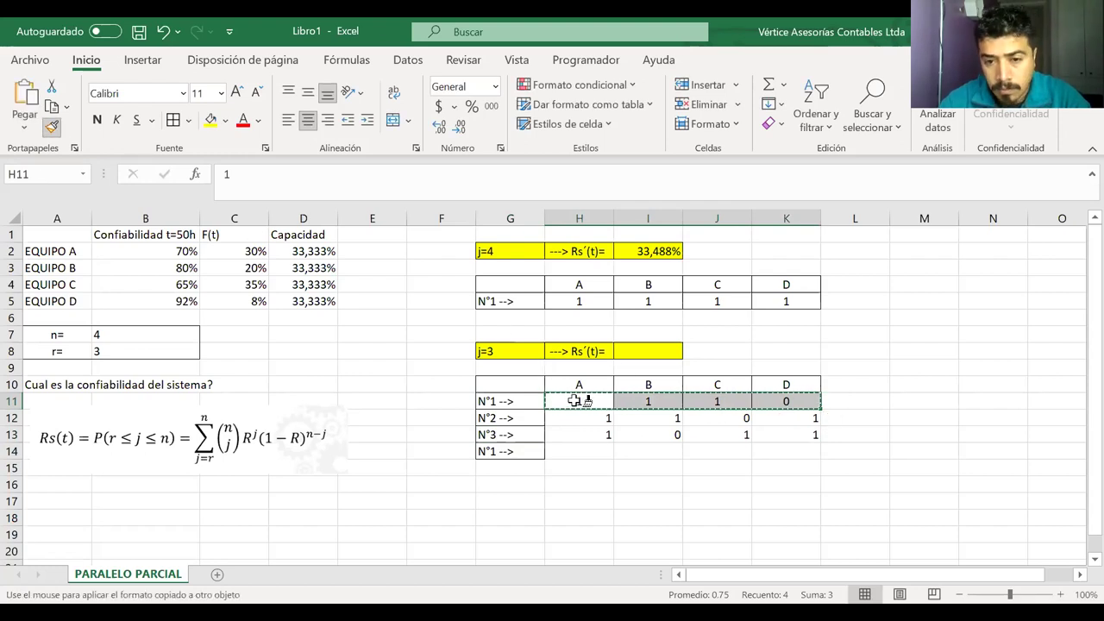
mouse_move(575, 416)
mouse_down()
mouse_move(791, 443)
mouse_move(796, 463)
mouse_move(808, 456)
mouse_move(795, 454)
mouse_up()
click(615, 454)
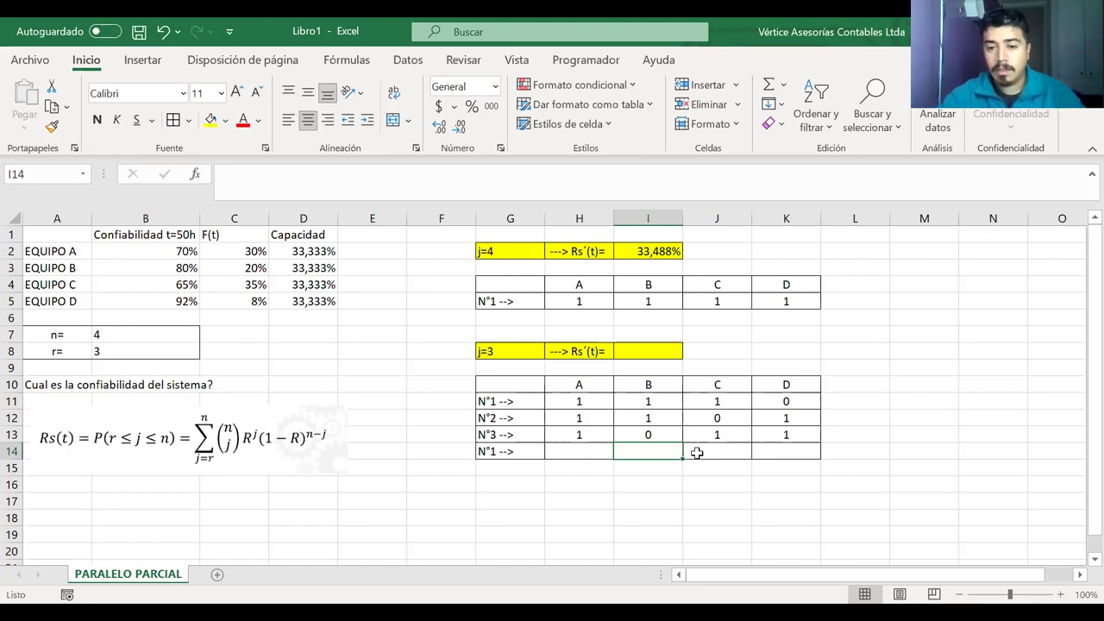
- Enter the fourth j=3 case in H14:K14 as 0, 1, 1, 1
click(588, 453)
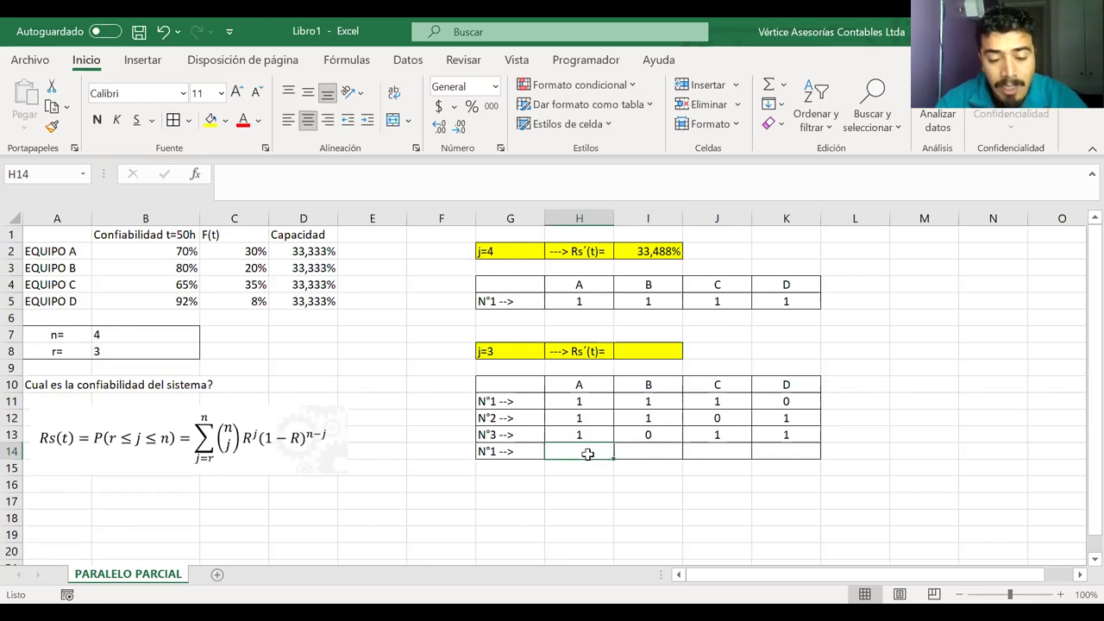
text(0)
key(Tab)
text(1)
key(Tab)
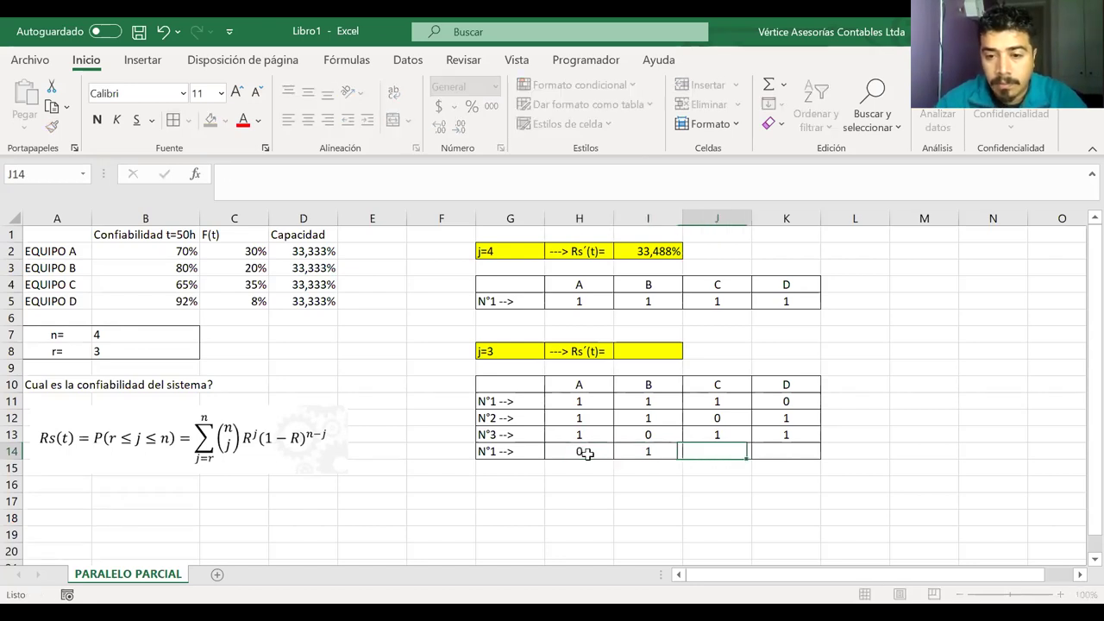
text(1)
key(Tab)
text(1)
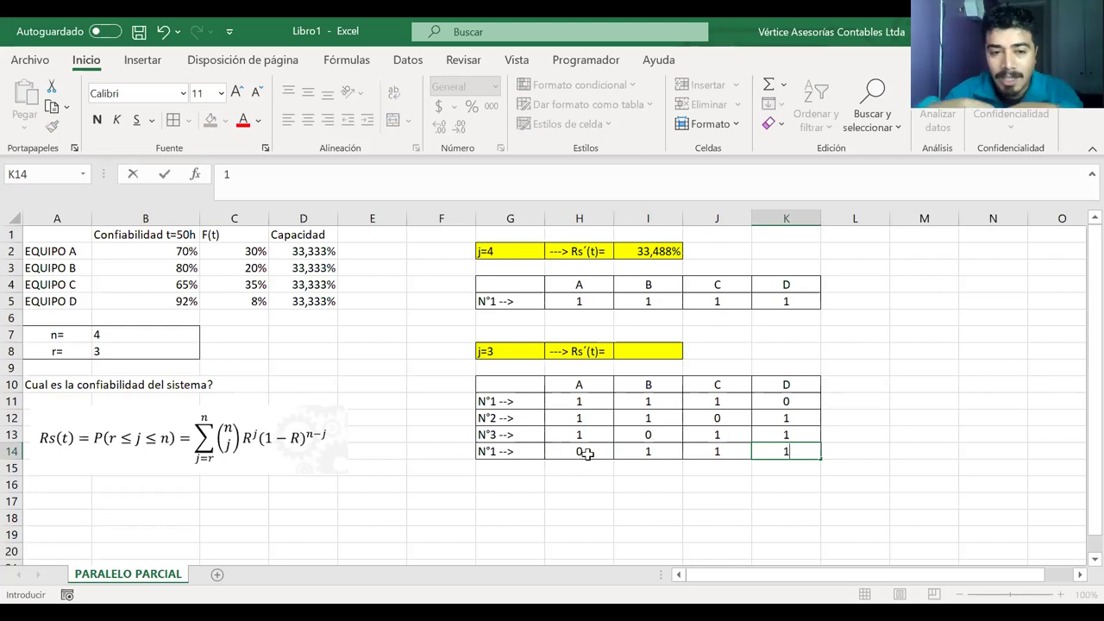
- Renumber the case label in G14 as N°4 -->
double_click(496, 450)
key(BackSpace)
text(4)
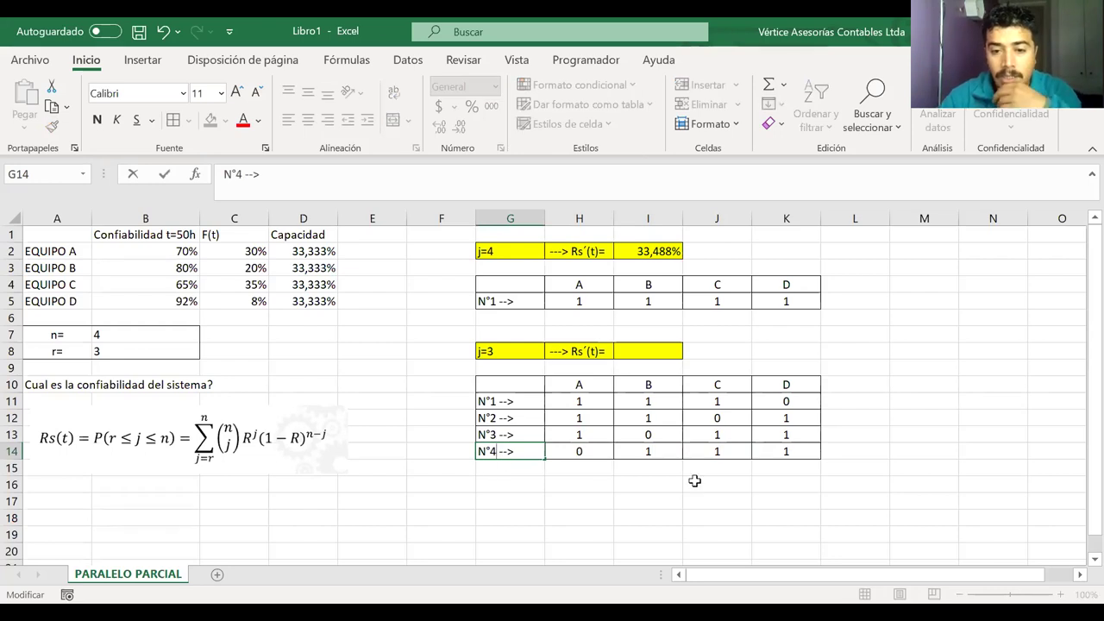
click(694, 480)
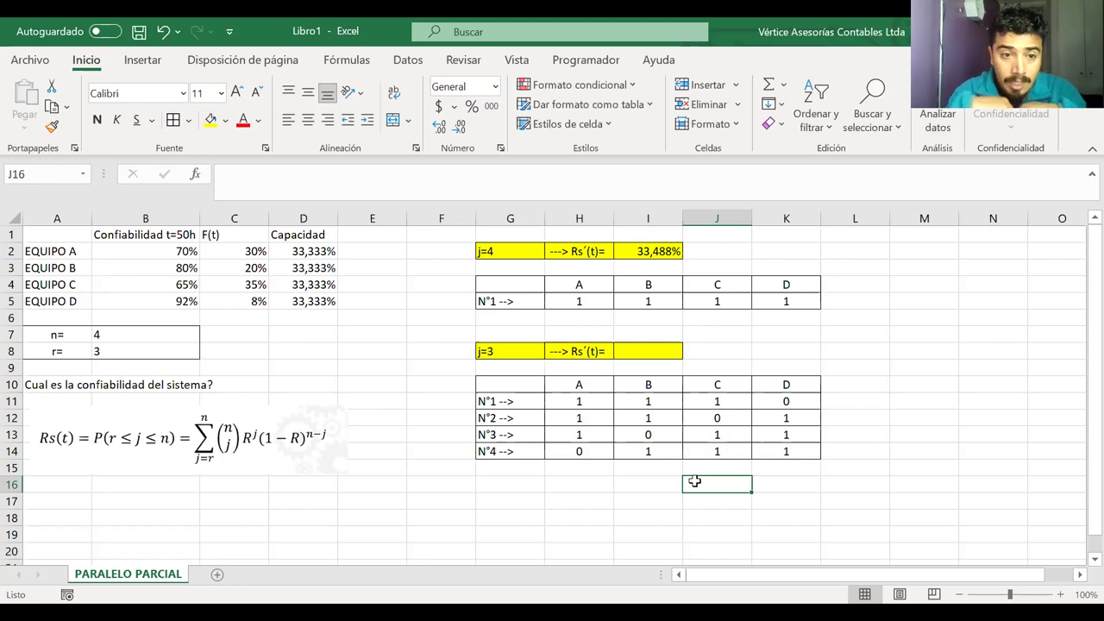
- Enter the first j=3 case's probability in I8 with the formula =B2*B3*B4*C5
click(630, 354)
text(=)
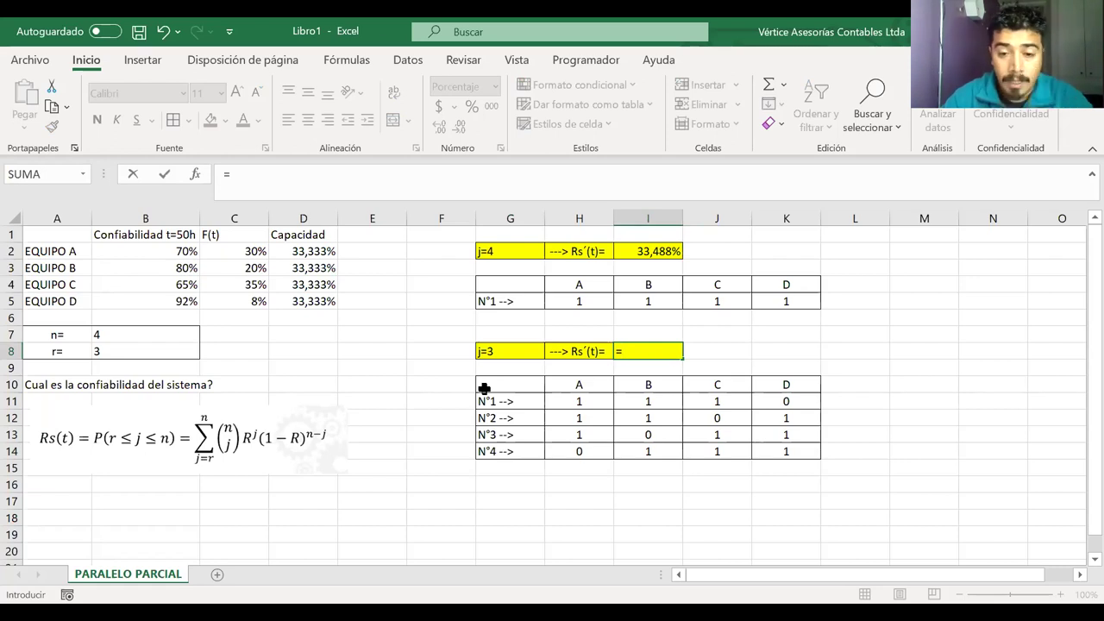
click(165, 249)
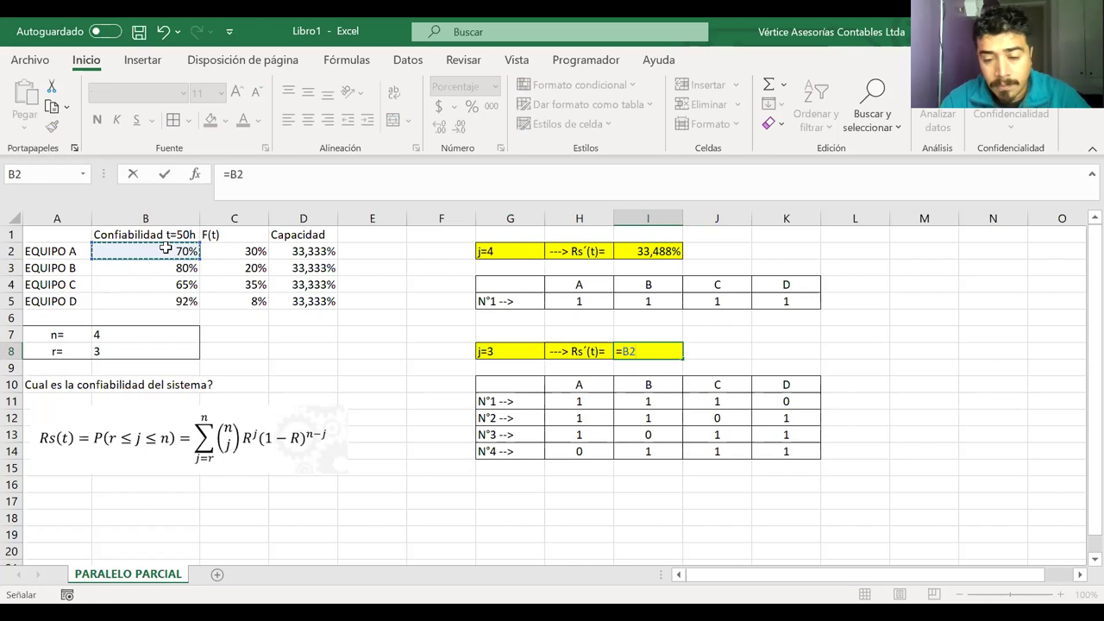
text(*)
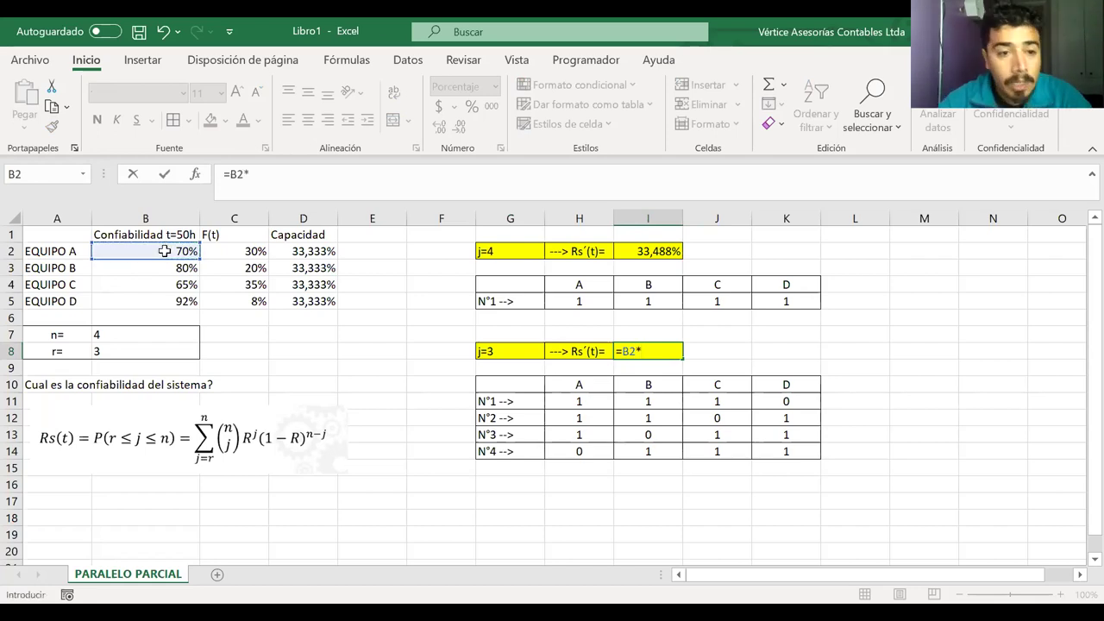
click(156, 266)
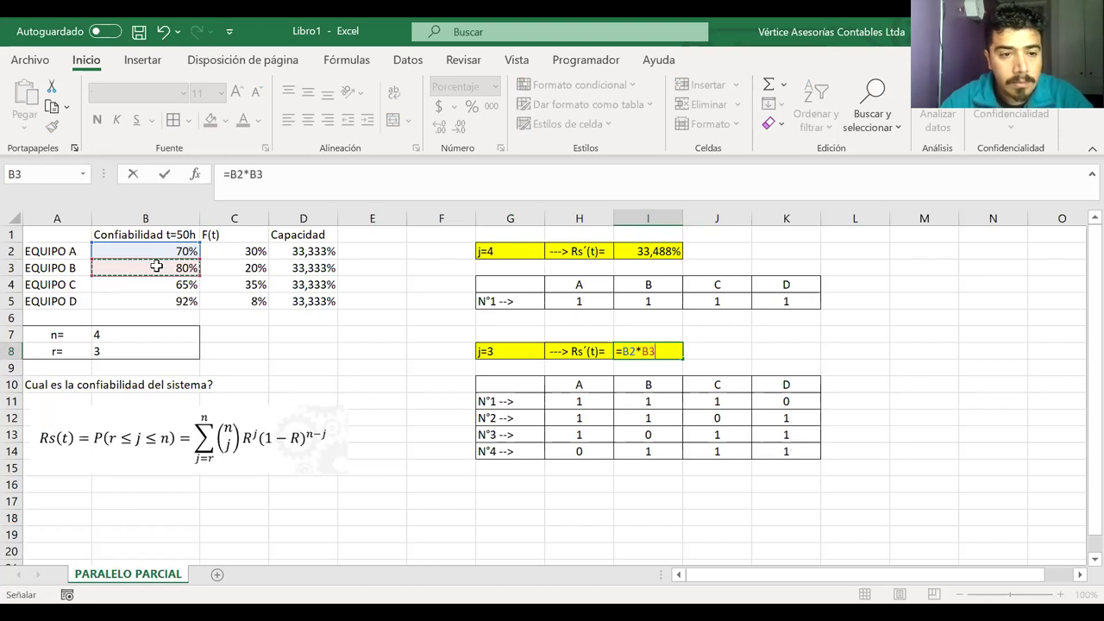
text(*)
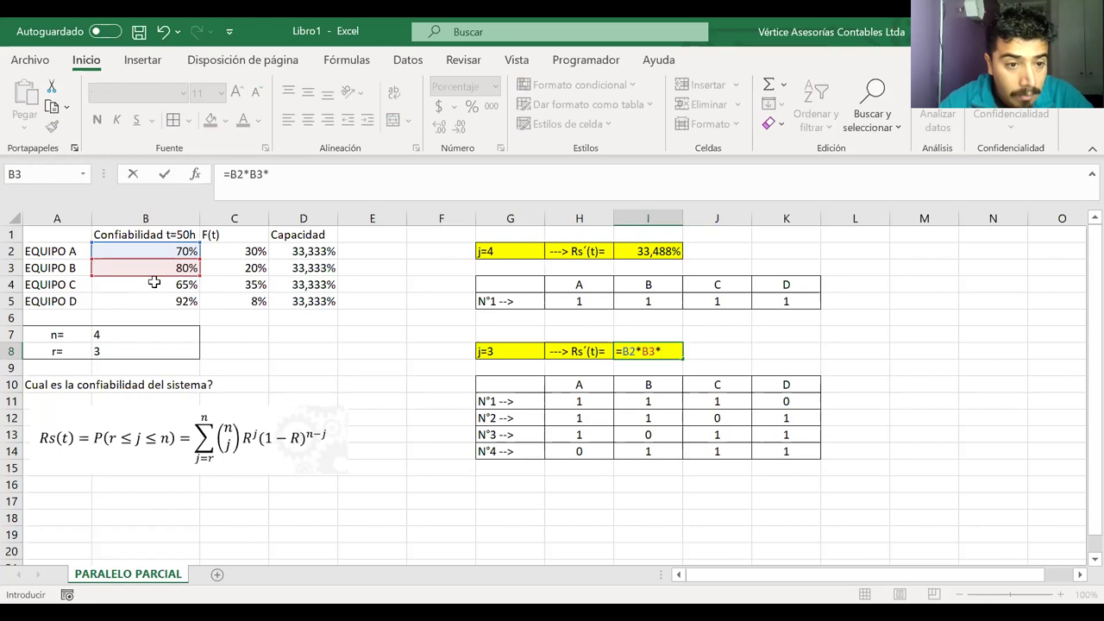
click(153, 283)
text(*)
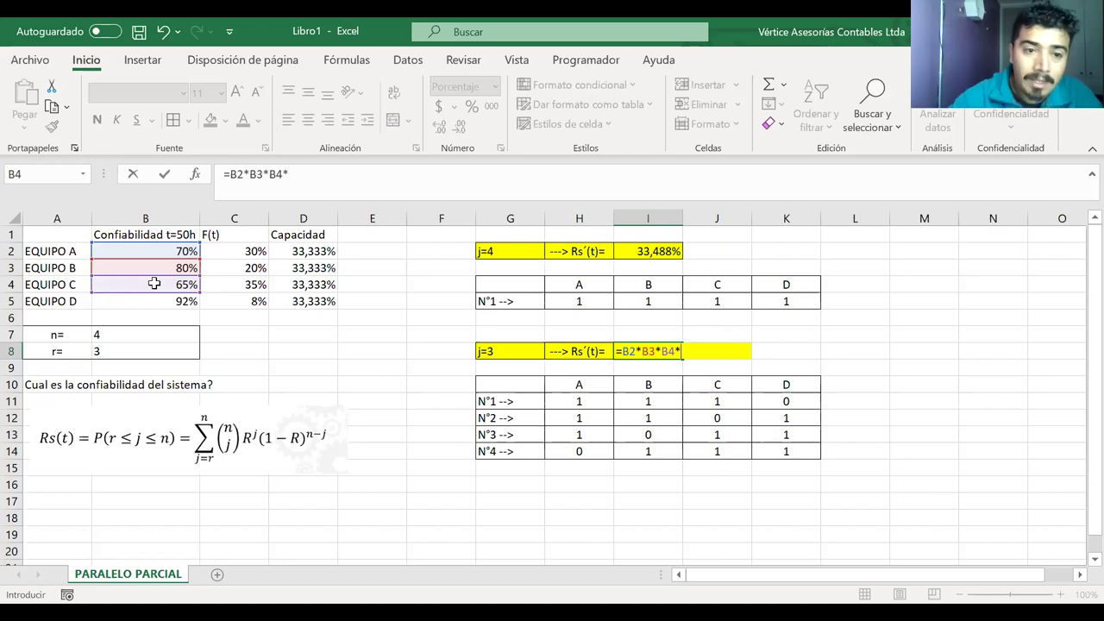
click(220, 299)
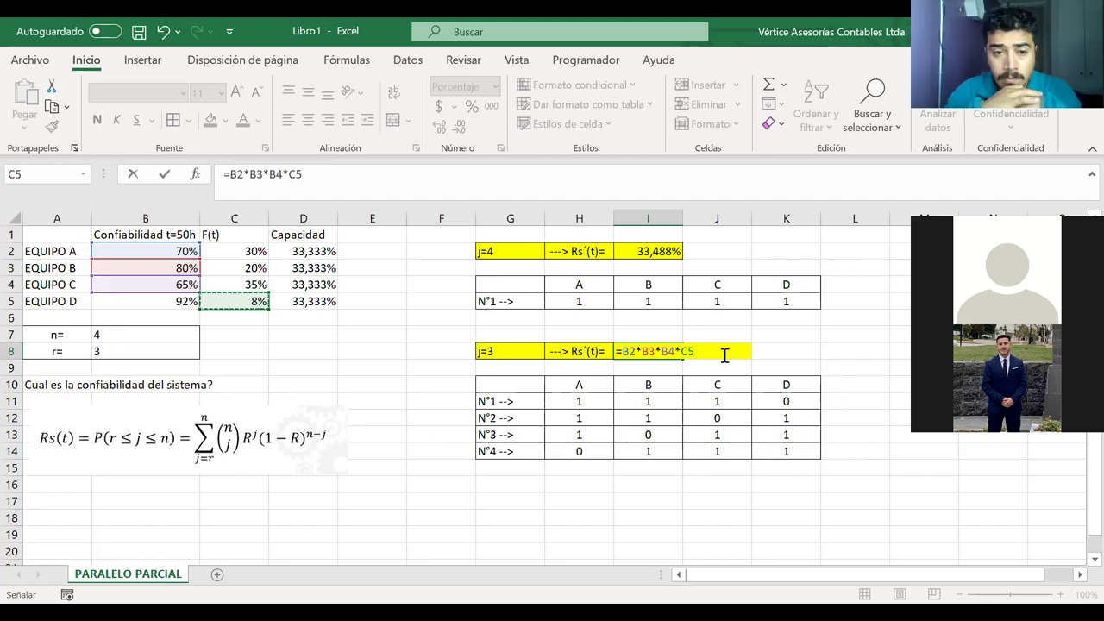
key(Return)
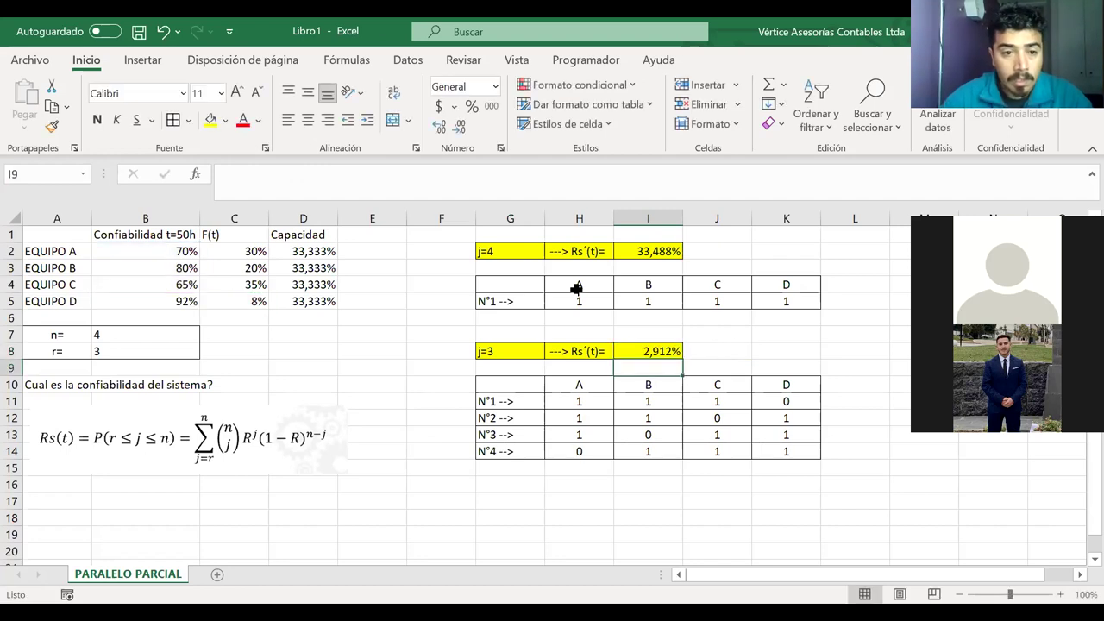
- Handwrite R(t) + F(t) = 1 and F(t) = 1 - R(t) in red over the sheet below the equipment table
click(237, 300)
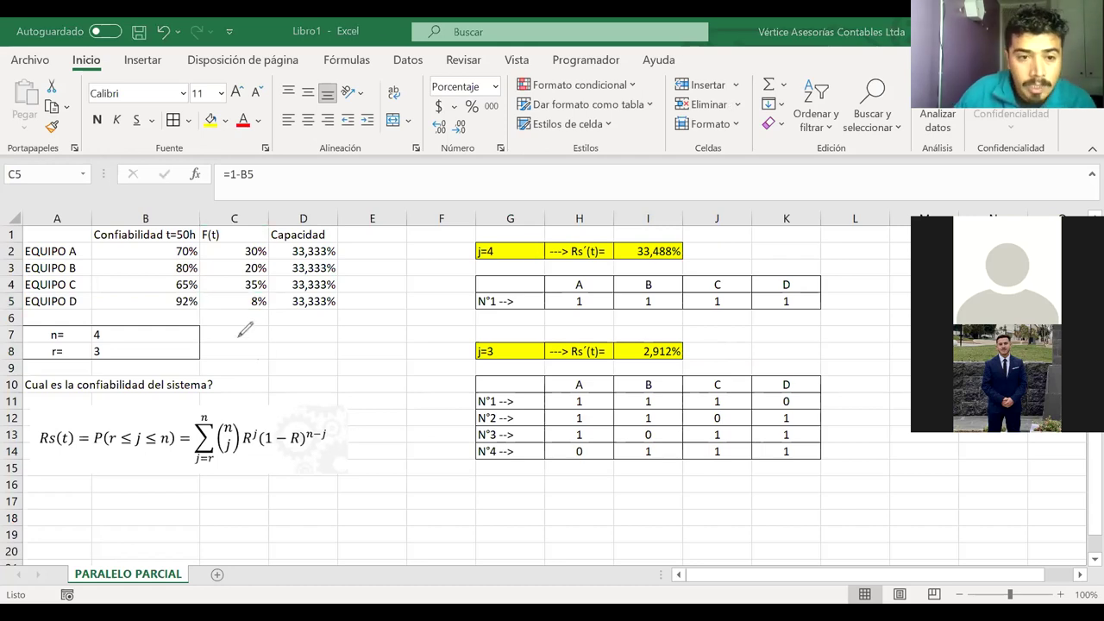
mouse_move(235, 366)
mouse_down()
mouse_move(235, 335)
mouse_move(259, 354)
mouse_move(362, 338)
mouse_move(354, 314)
mouse_move(381, 306)
mouse_move(394, 319)
mouse_move(475, 318)
mouse_up()
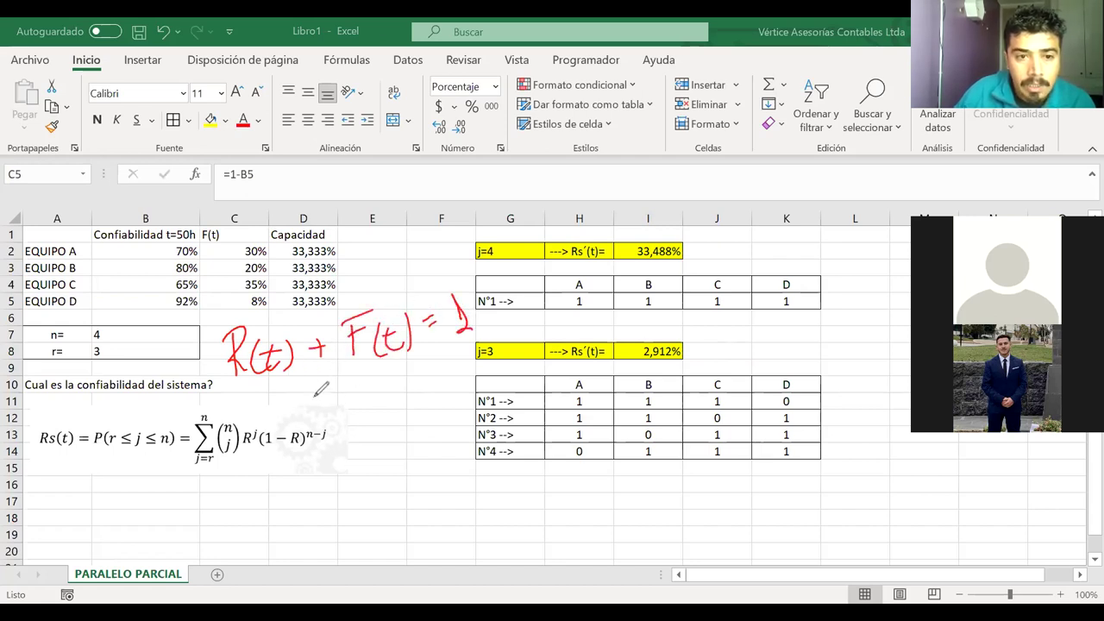
drag(291, 398, 322, 385)
drag(303, 392, 302, 416)
mouse_move(343, 380)
mouse_down()
mouse_move(333, 423)
mouse_move(361, 405)
mouse_move(364, 422)
mouse_move(395, 399)
mouse_move(408, 405)
mouse_move(439, 381)
mouse_move(443, 389)
mouse_up()
drag(447, 352, 480, 378)
mouse_move(491, 345)
mouse_down()
mouse_move(493, 376)
mouse_move(499, 356)
mouse_up()
drag(500, 352, 505, 372)
- Circle equipment D's F(t) and reliability in C5 and B5, and erase all the red annotations
mouse_move(267, 294)
mouse_down()
mouse_move(243, 299)
mouse_move(270, 295)
mouse_up()
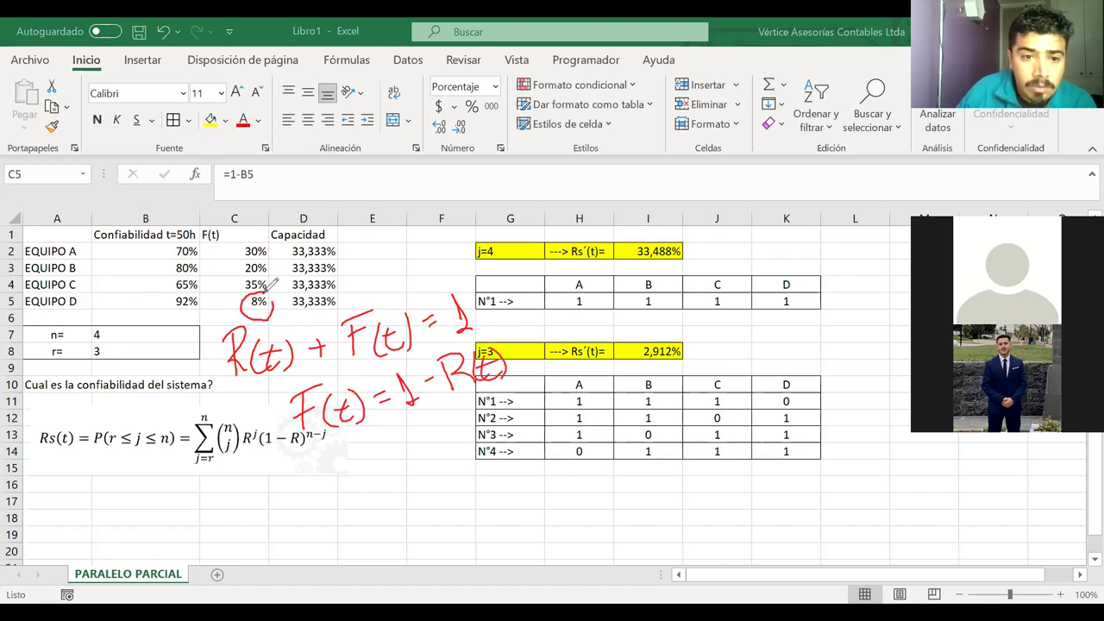
drag(193, 293, 202, 297)
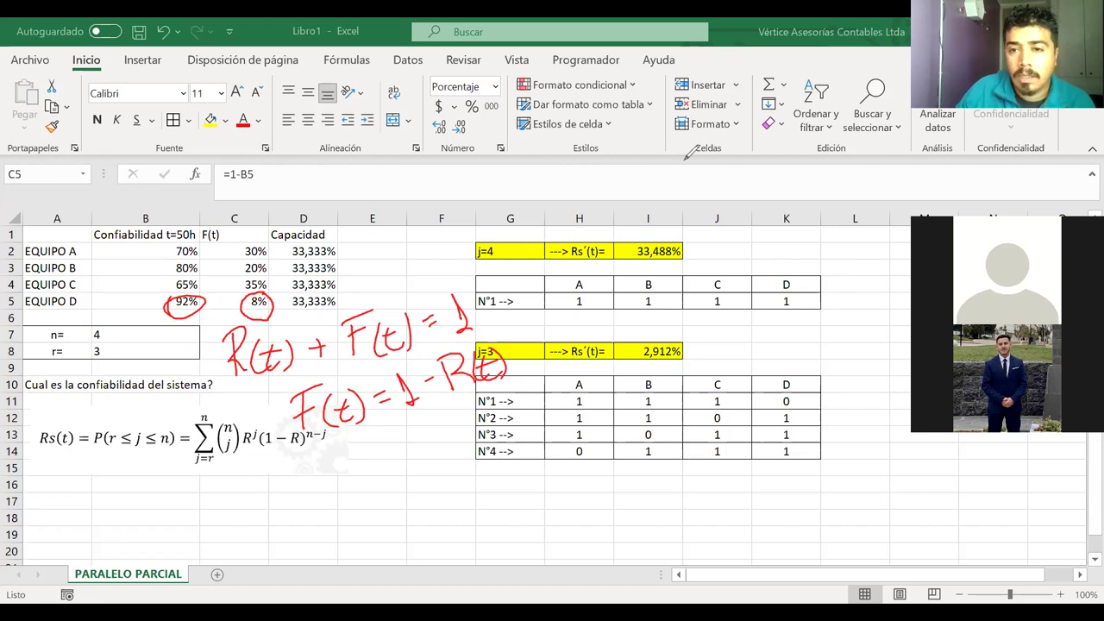
key(e)
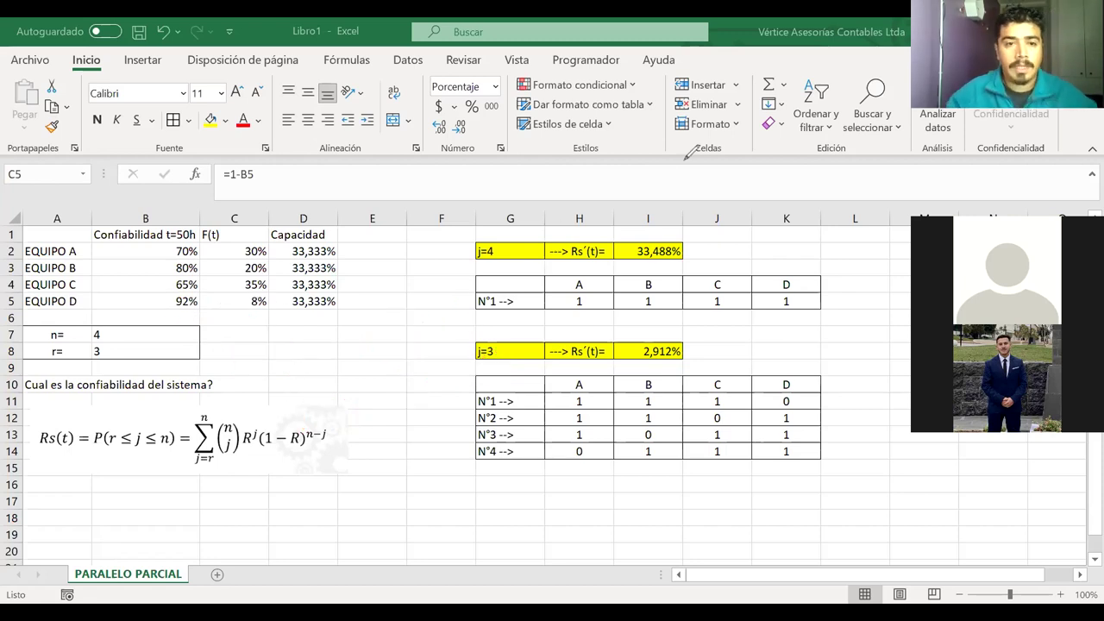
- Inspect the F(t) formula for equipment D in C5 and leave the cell as it is
double_click(219, 299)
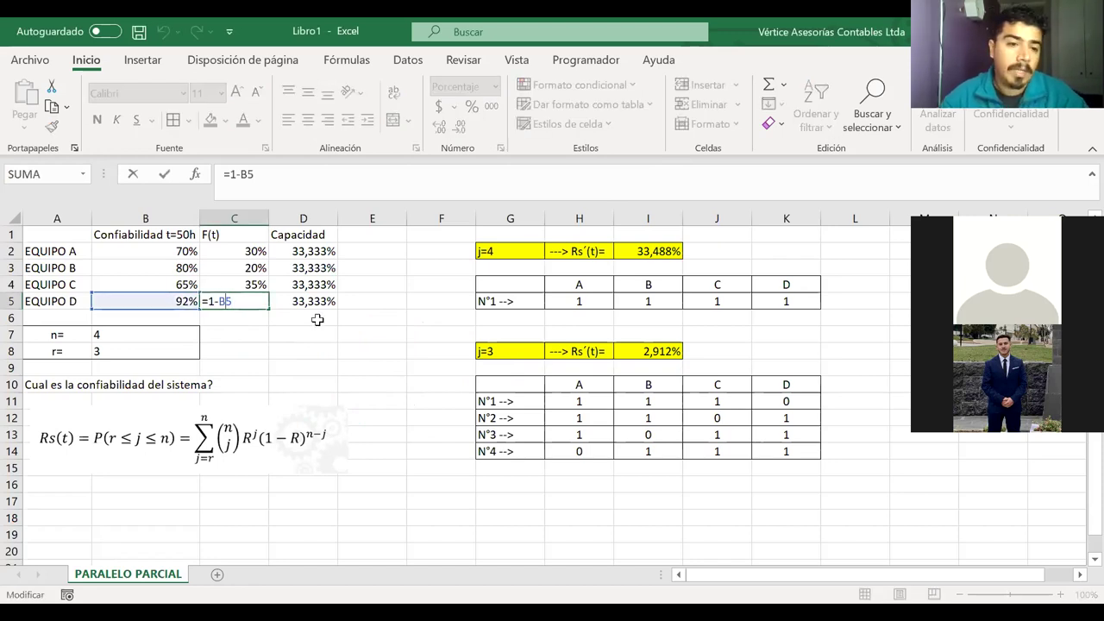
key(Return)
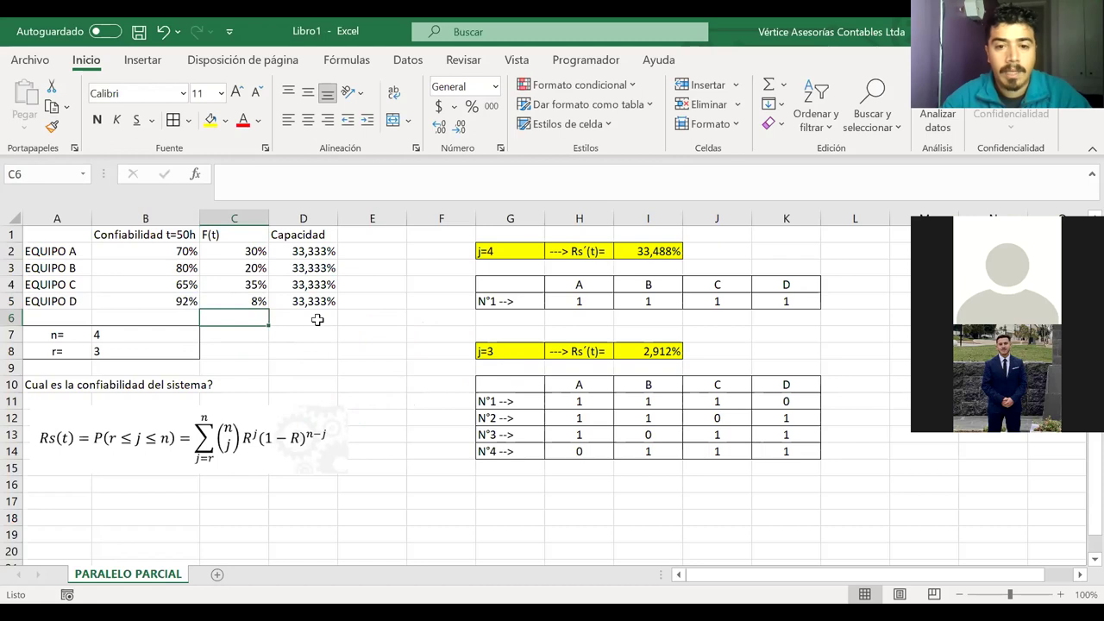
- Compare the j=3 probability formula in I8 with the j=4 formula in I2
click(659, 351)
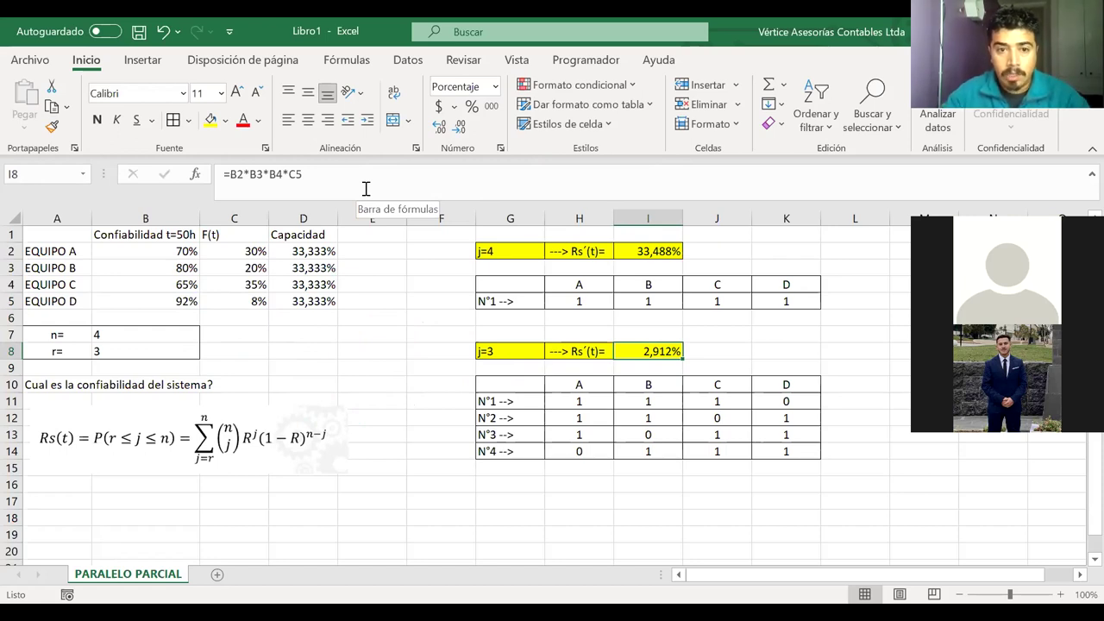
click(637, 247)
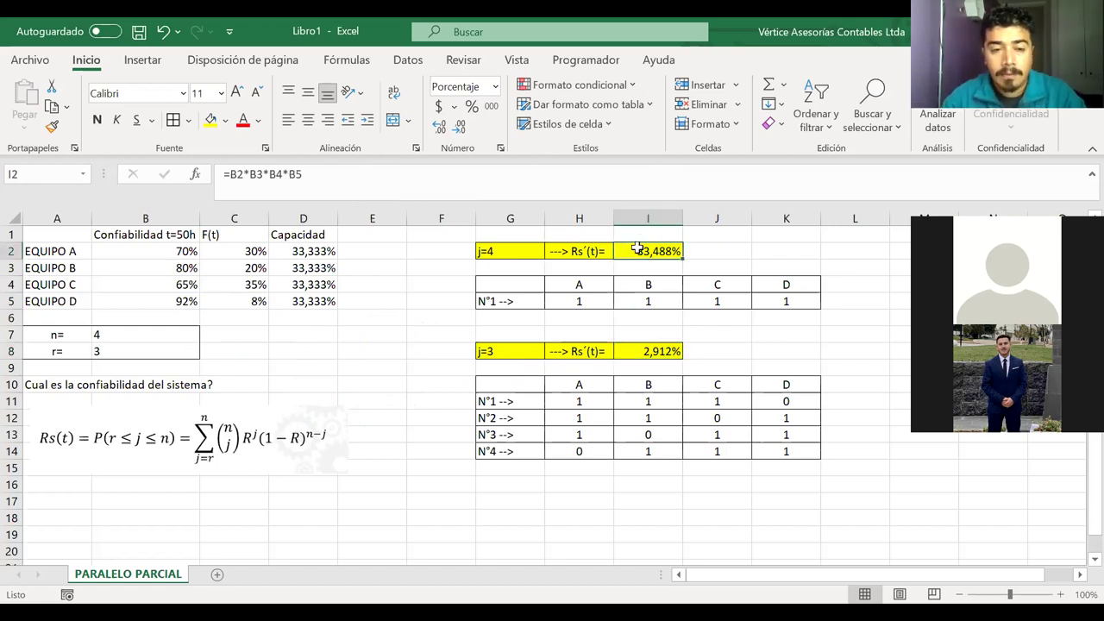
click(633, 351)
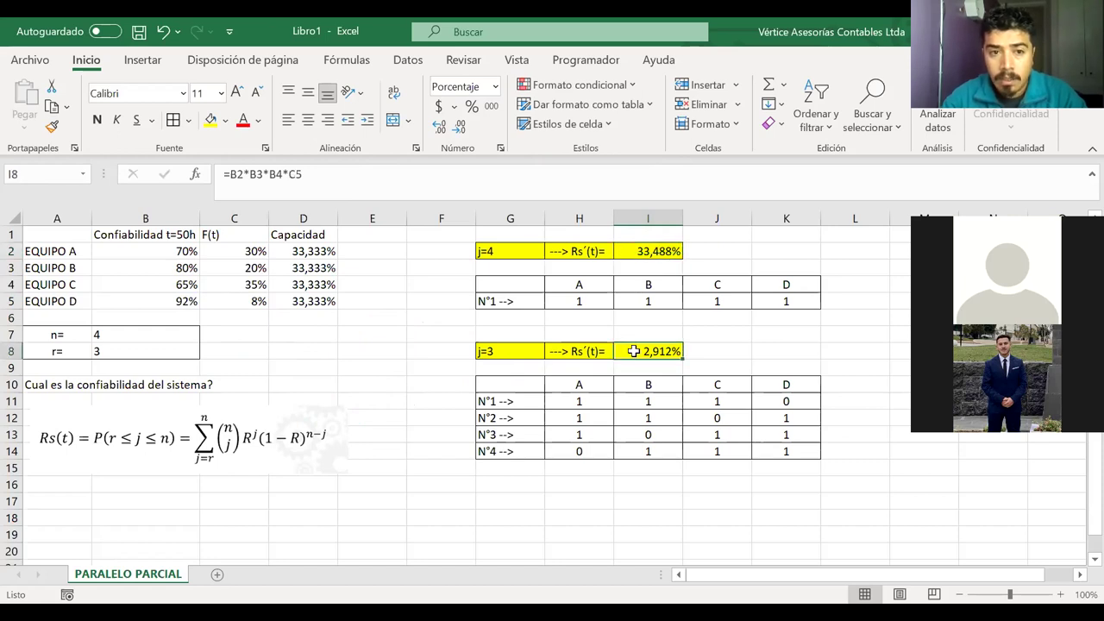
click(630, 333)
click(628, 351)
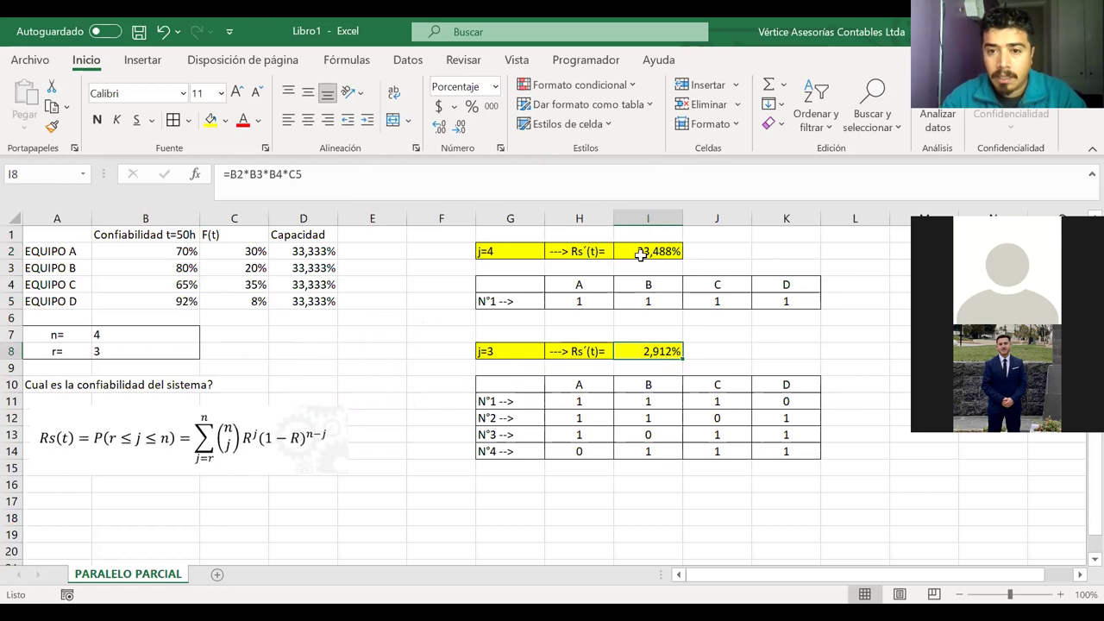
click(637, 247)
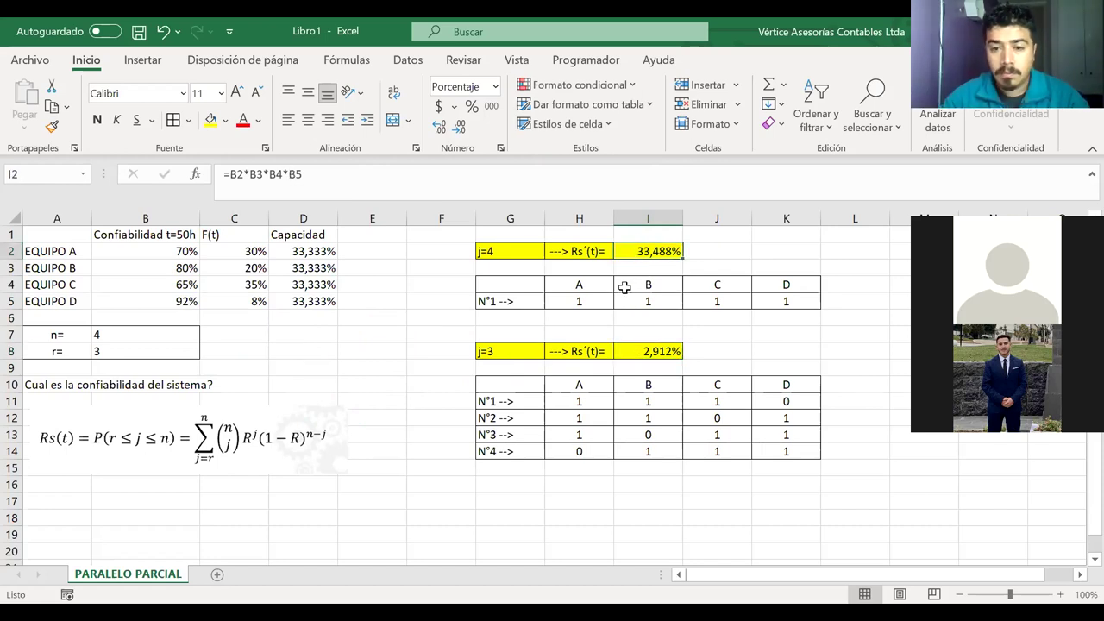
click(629, 348)
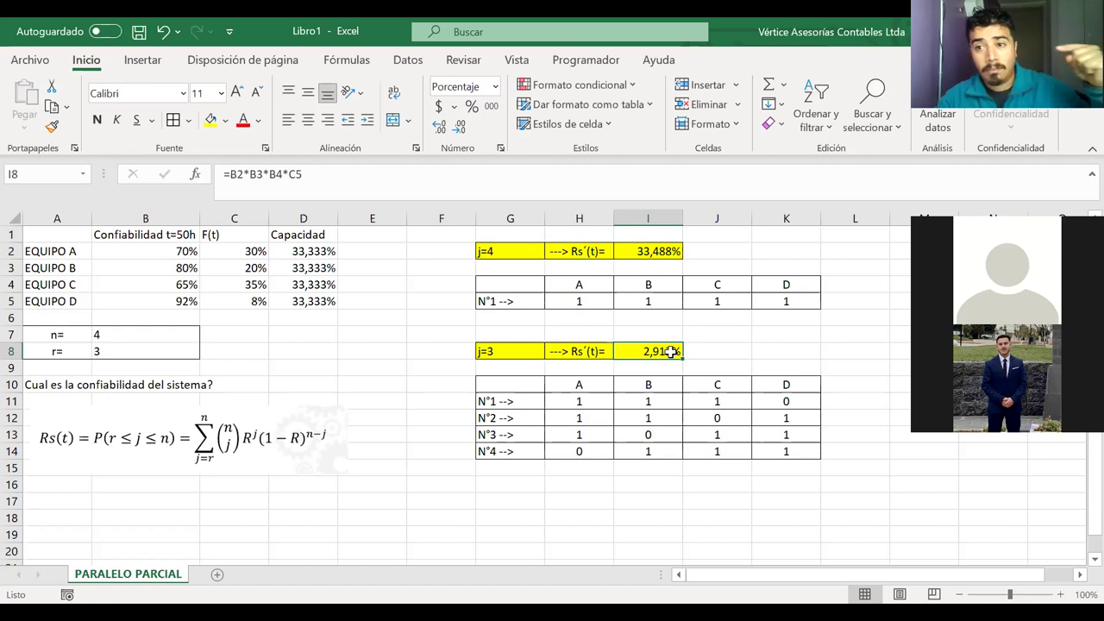
- Extend the j=3 formula in I8 with the second case's term, +B2*B3*C4*B5
click(413, 188)
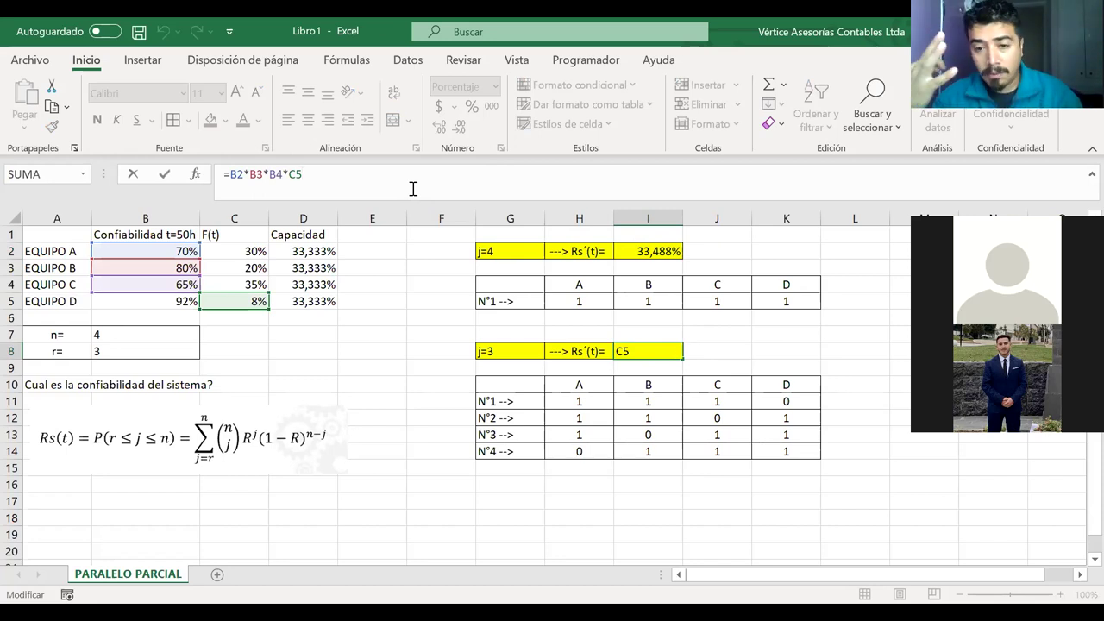
text(+)
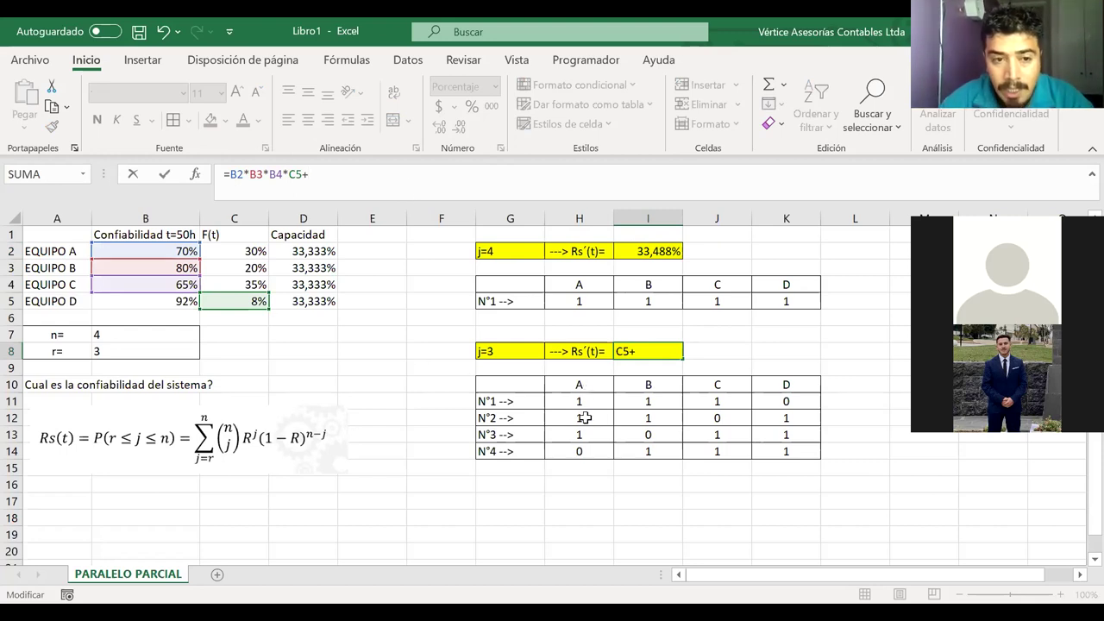
click(160, 254)
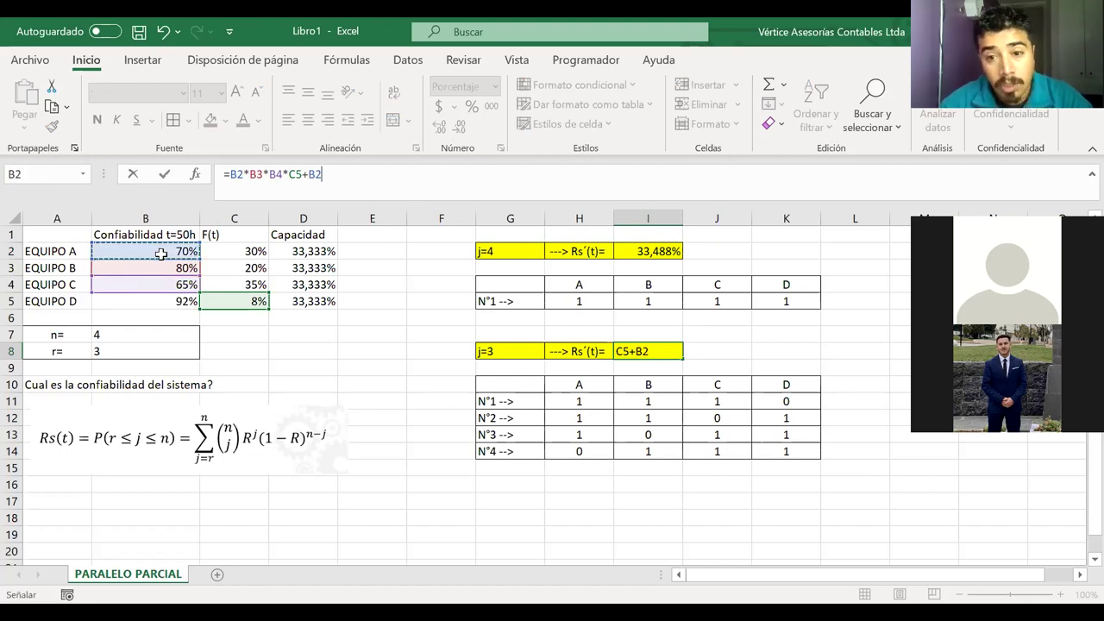
text(*)
click(162, 267)
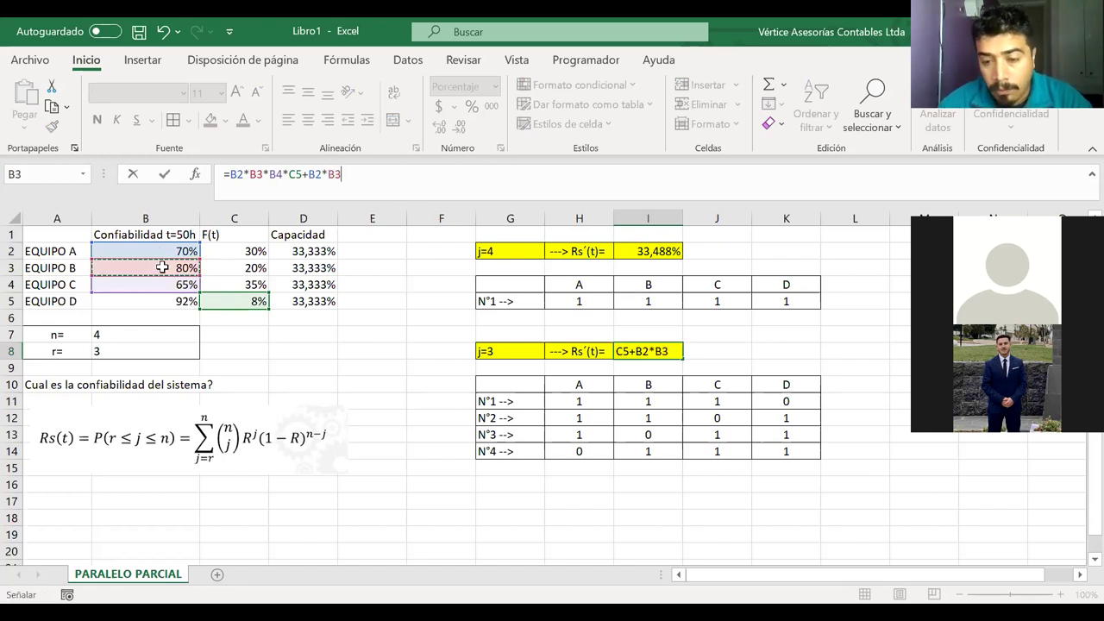
text(*)
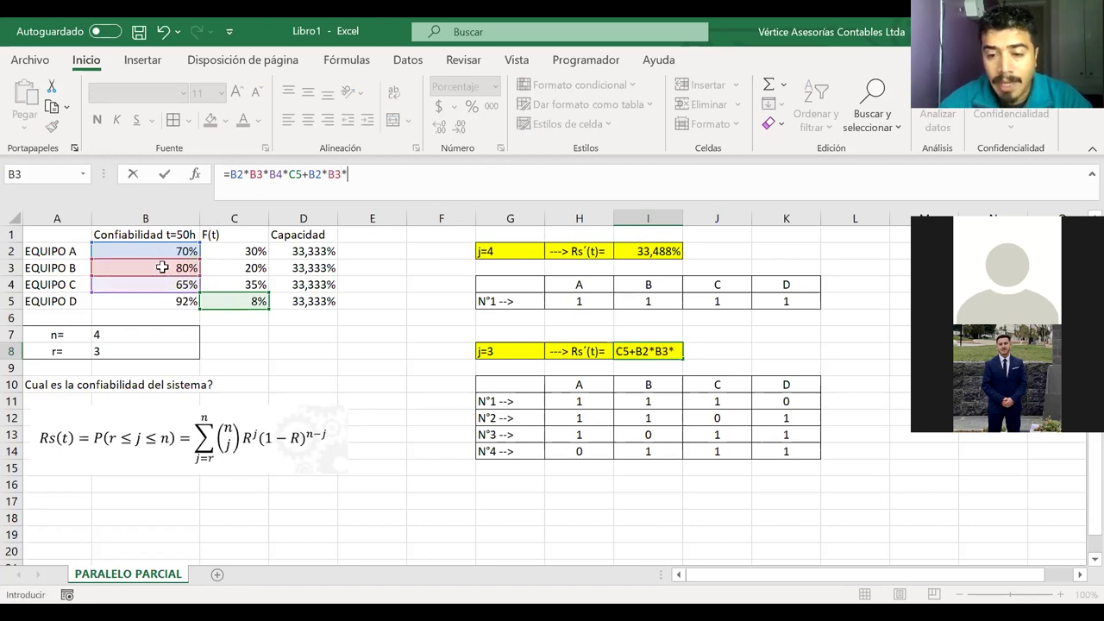
click(223, 283)
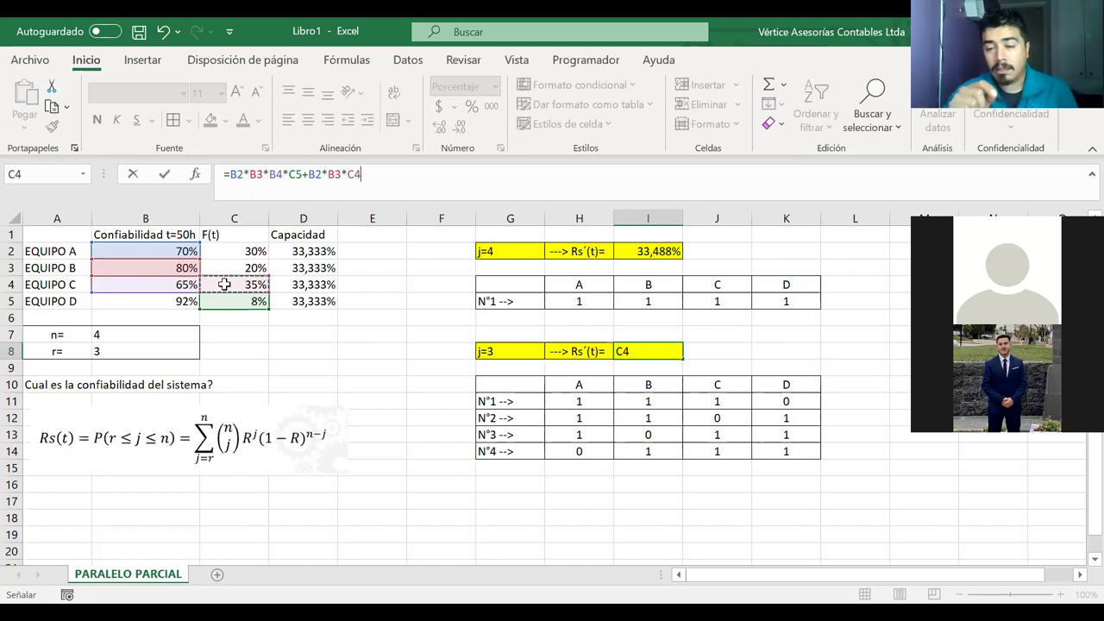
text(*)
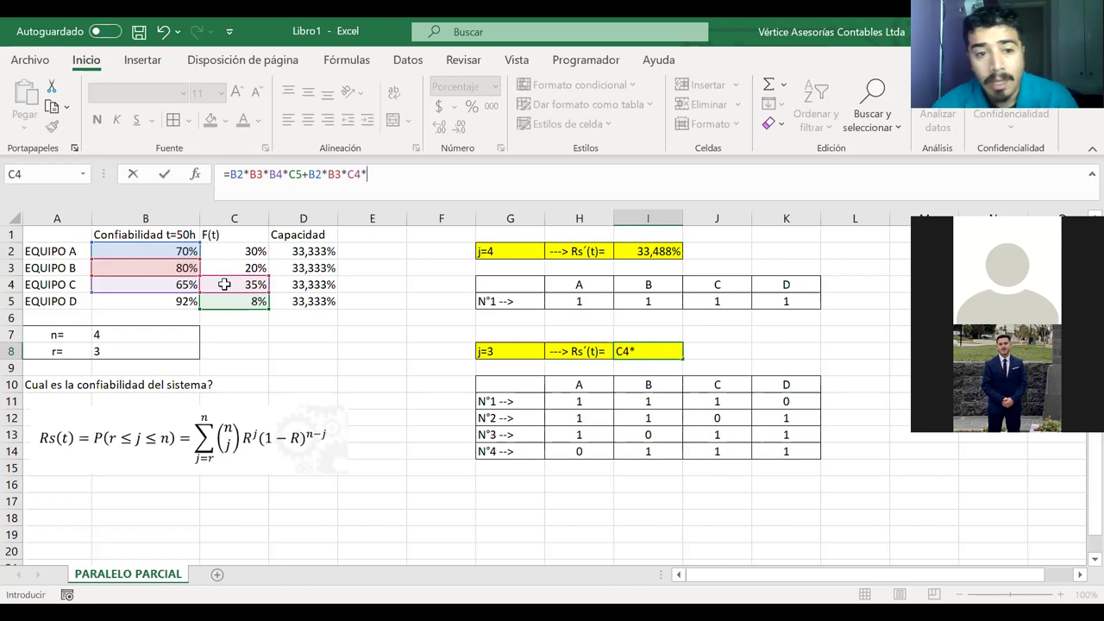
click(164, 302)
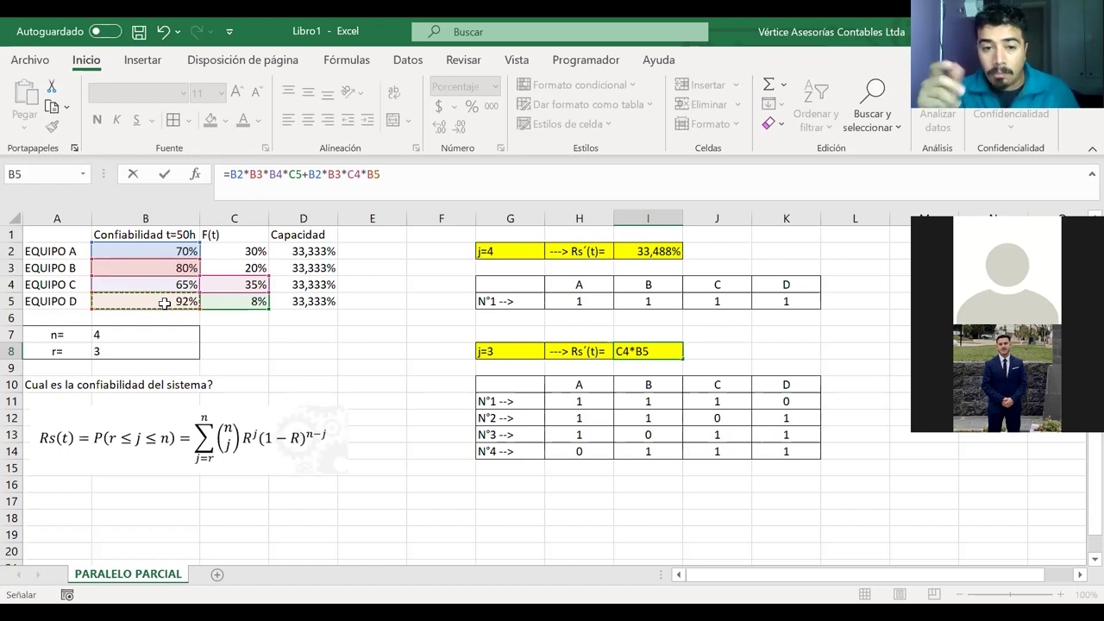
- Add the third case's term, +B2*C3*B4*B5, to the j=3 formula in I8
text(+)
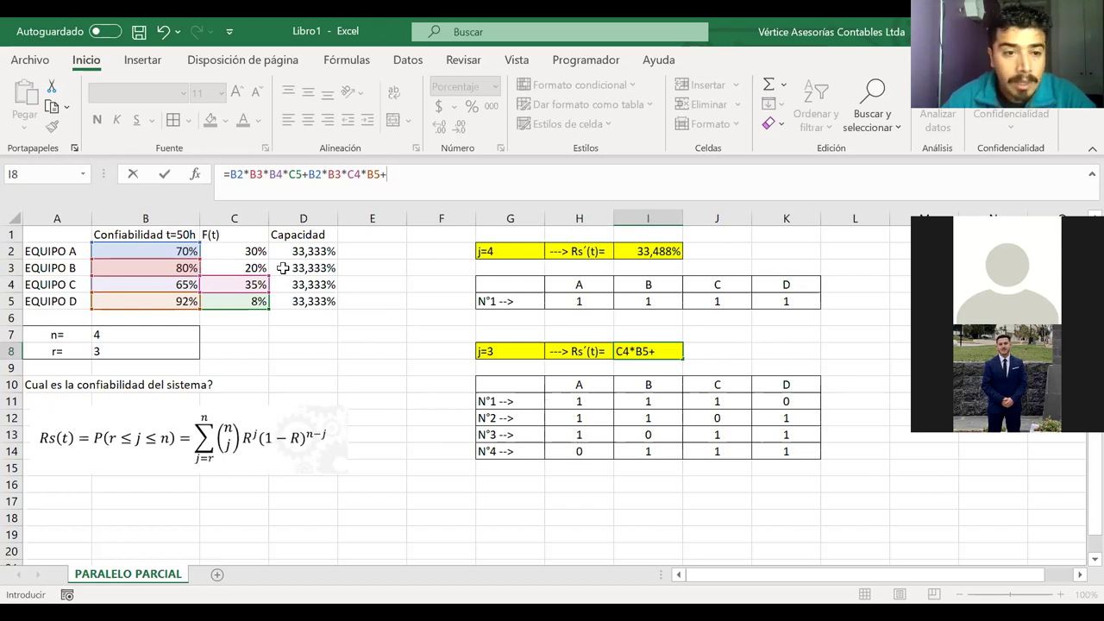
click(152, 251)
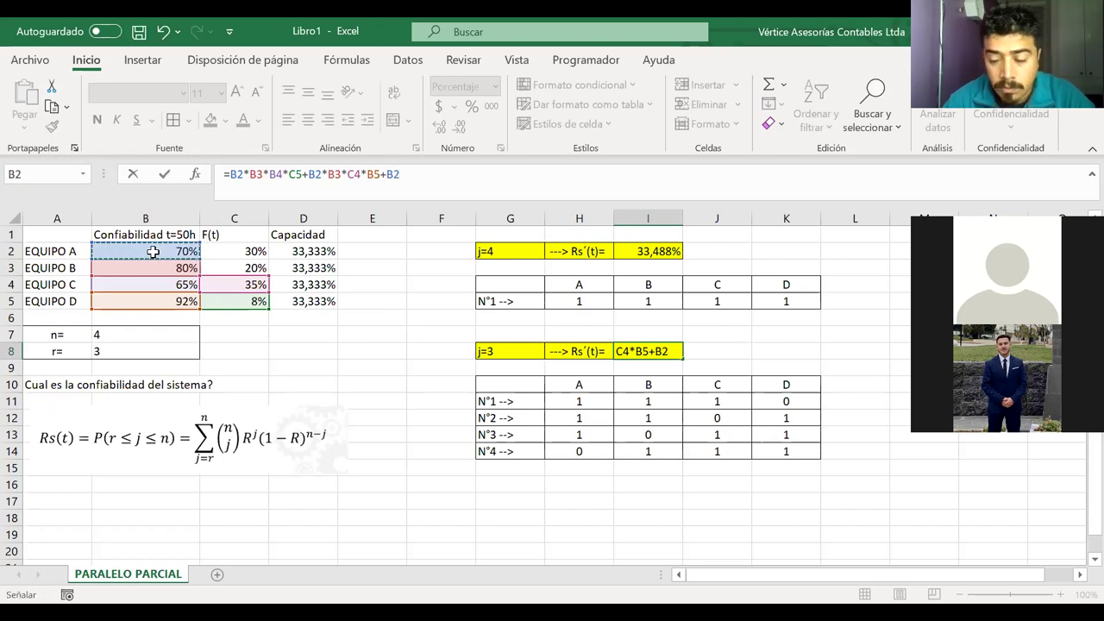
text(*)
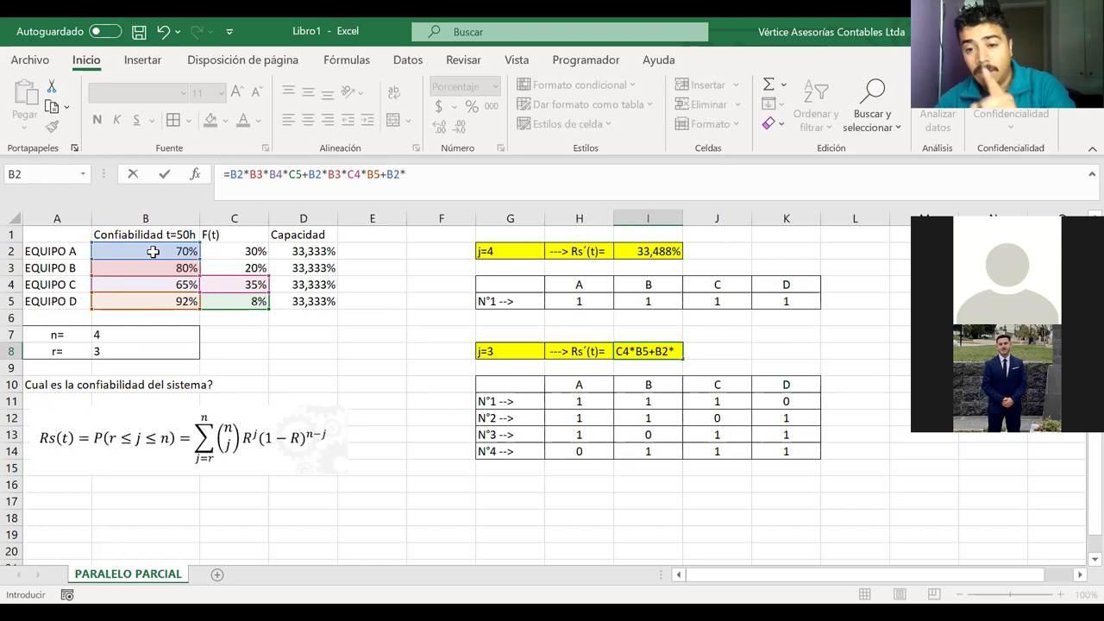
click(221, 267)
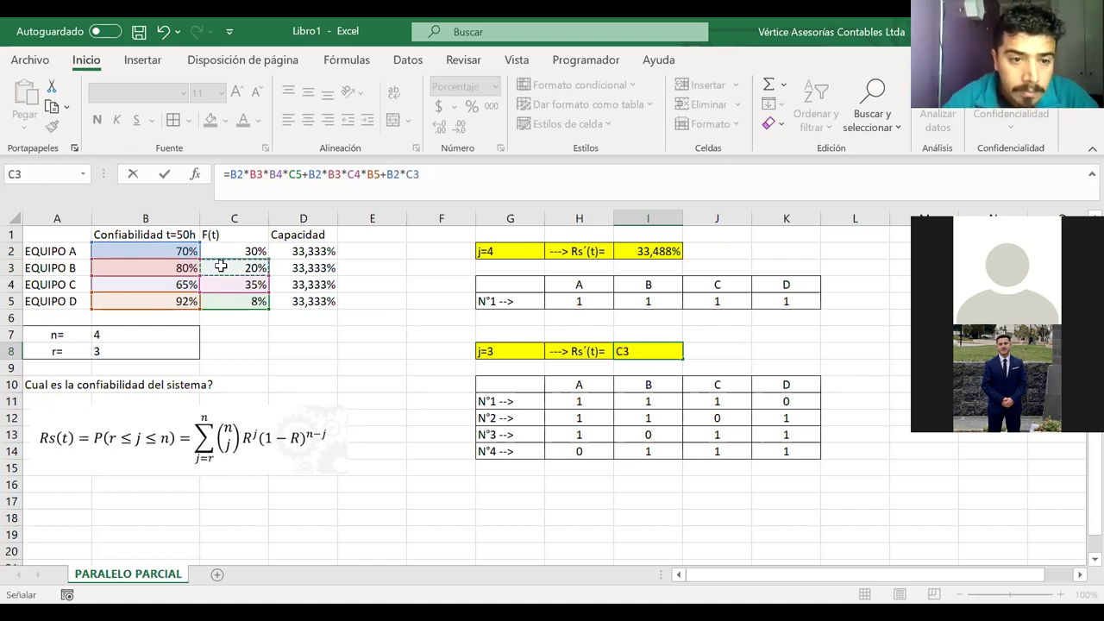
text(*)
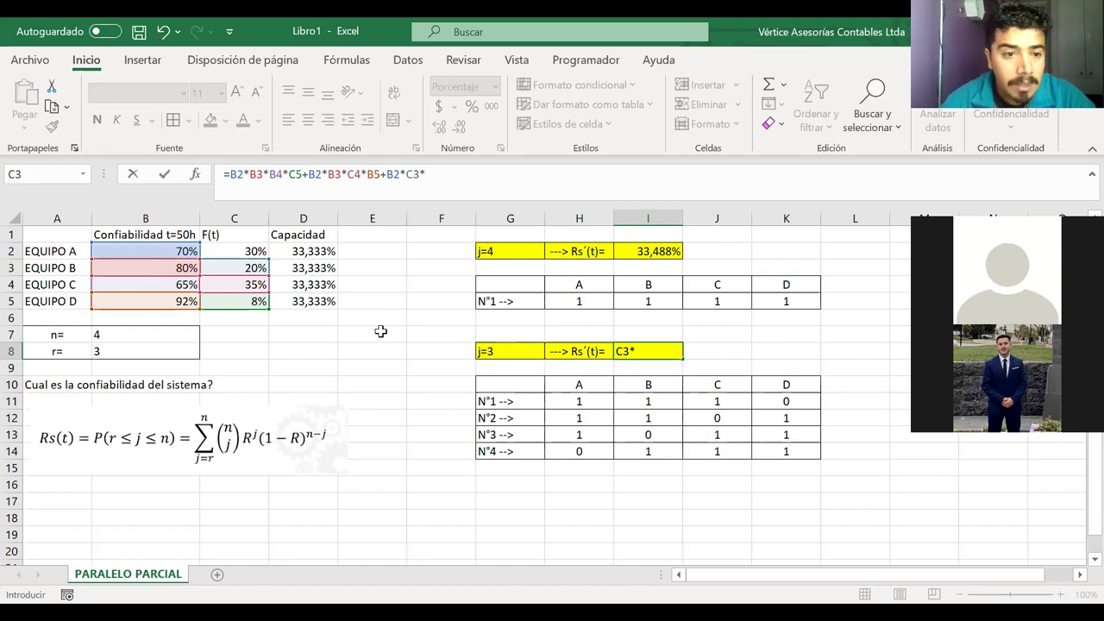
click(158, 285)
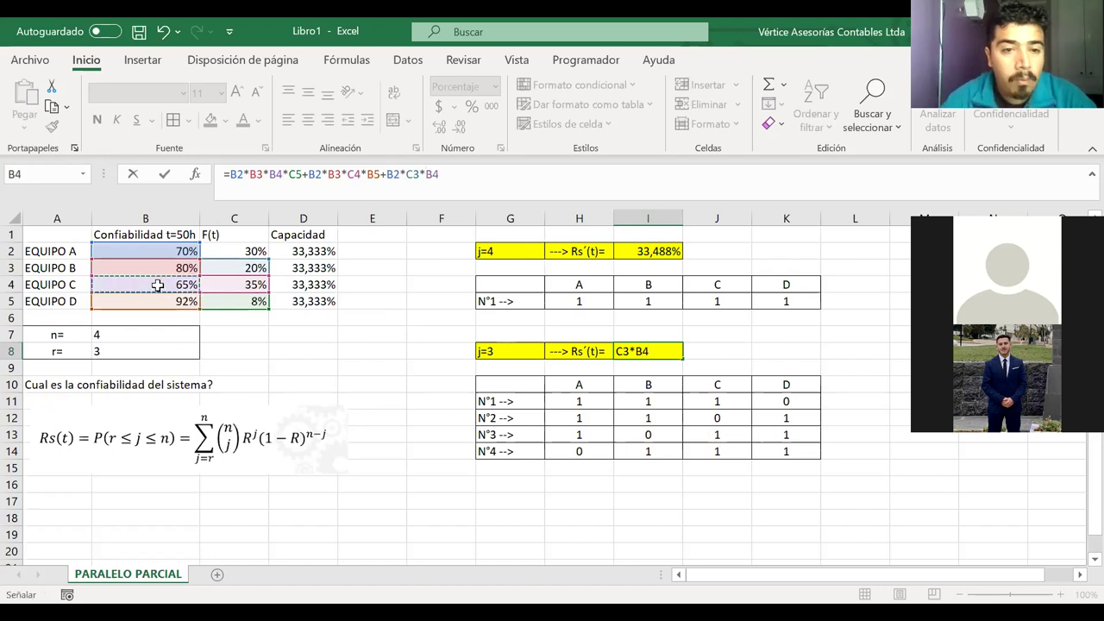
text(*)
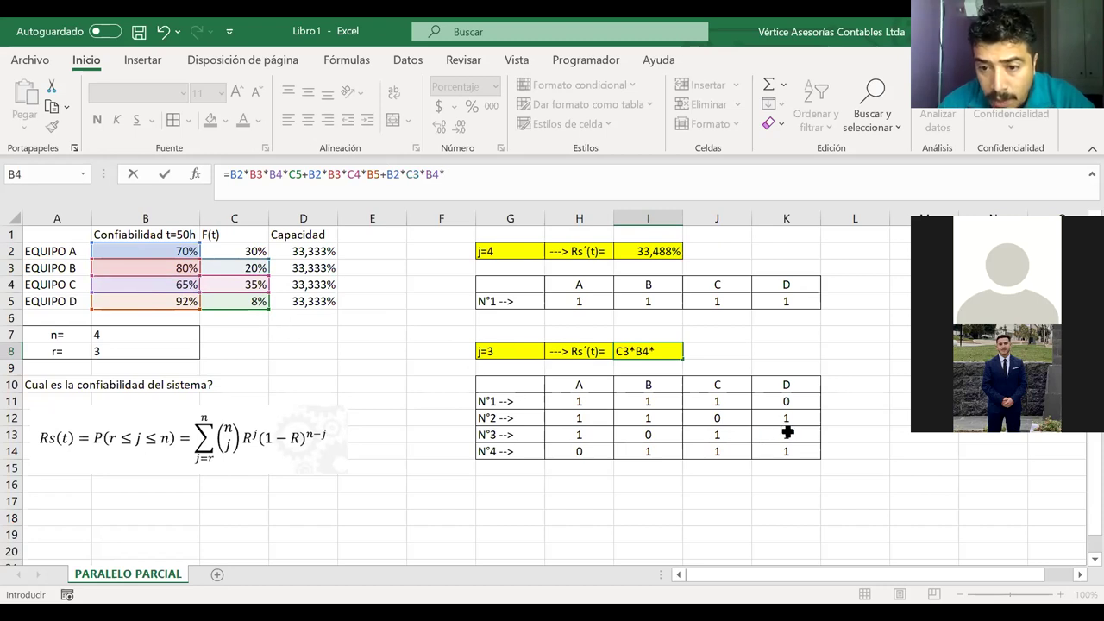
click(164, 299)
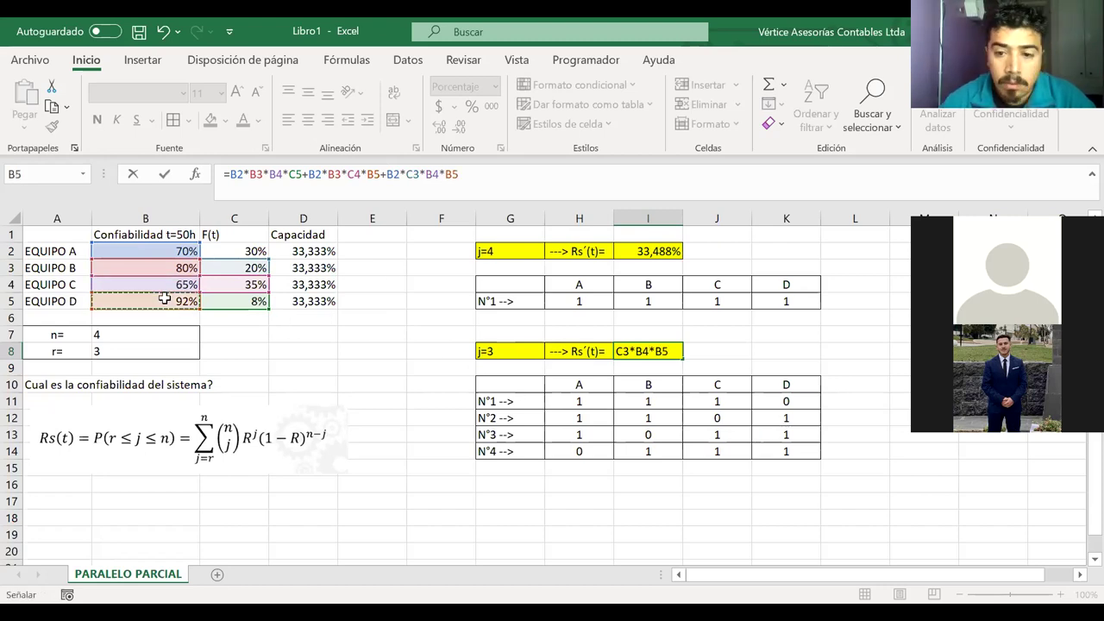
- Add the fourth case's term, +C2*B3*B4*B5, to the I8 formula, review its terms and commit it
text(+)
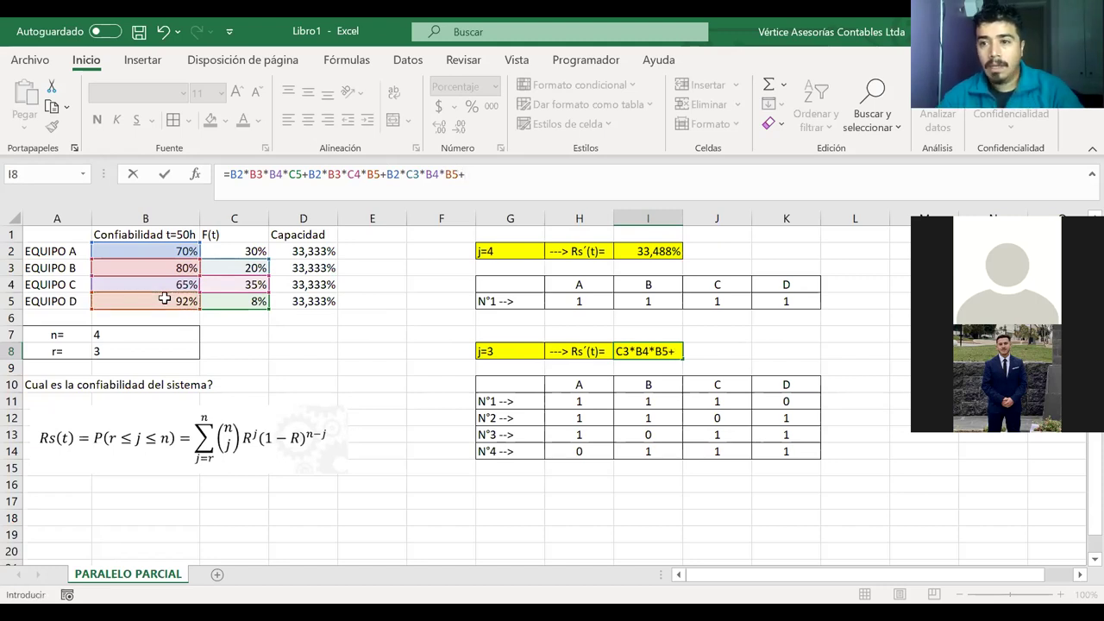
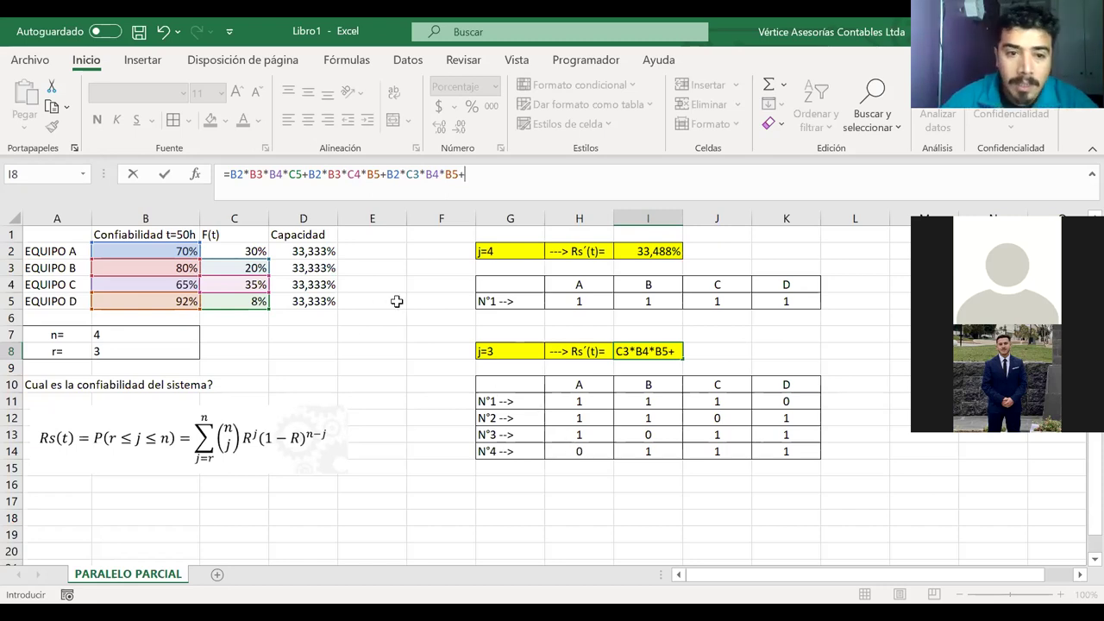
click(239, 250)
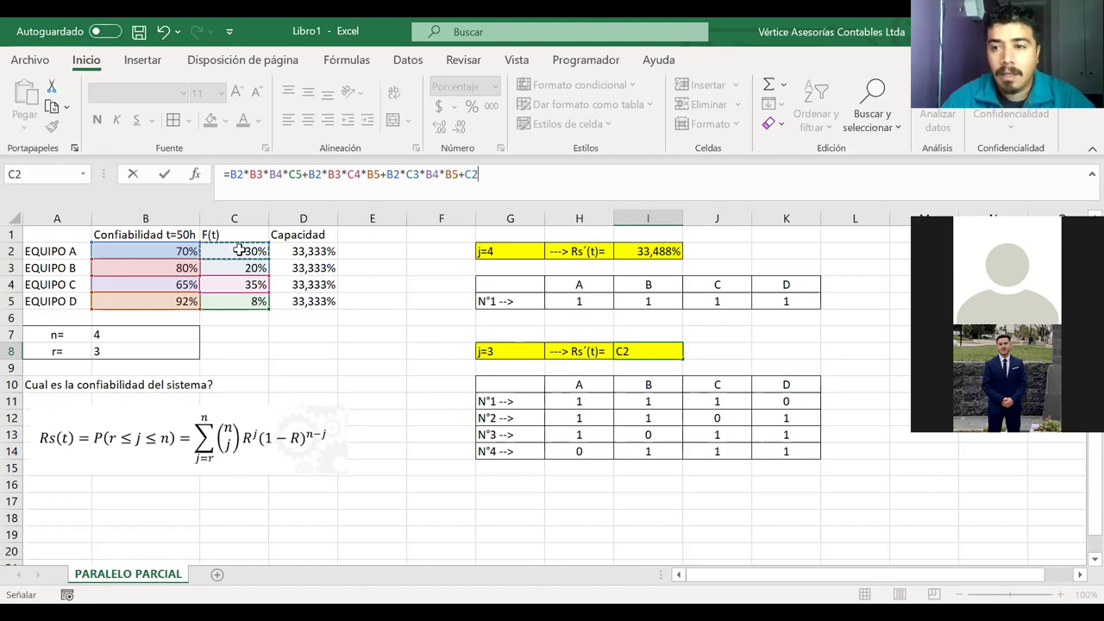
text(*)
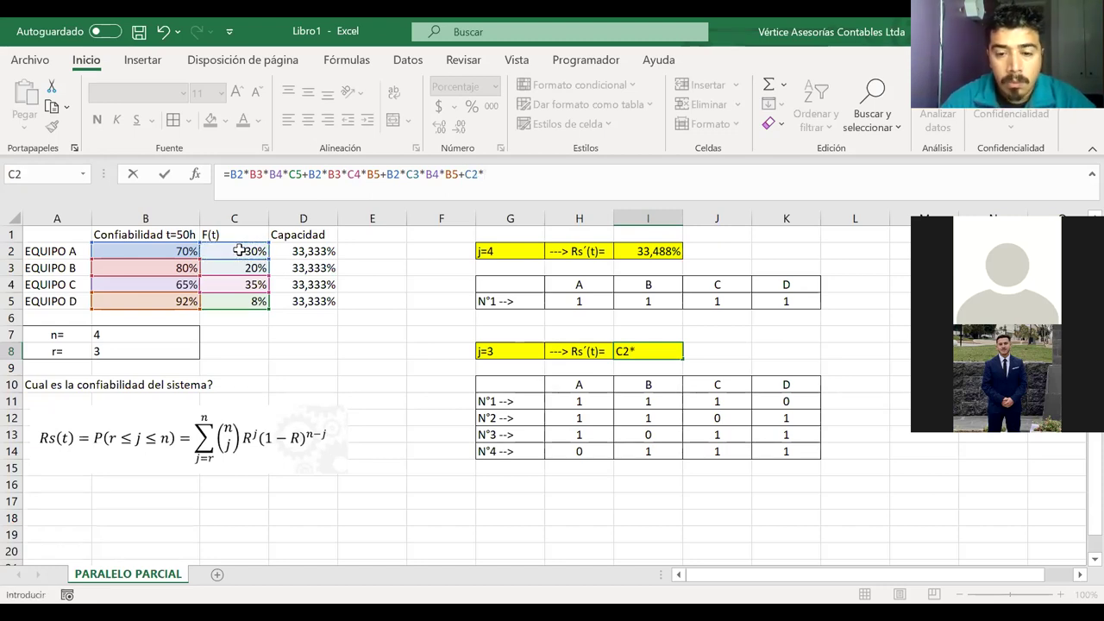
click(175, 268)
text(*)
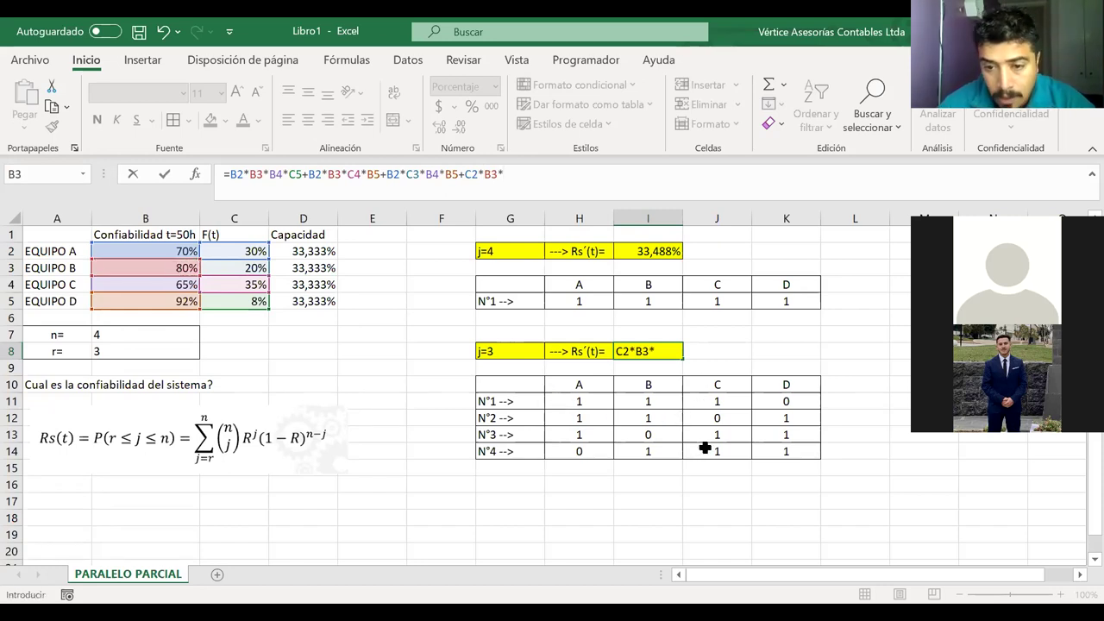
click(154, 282)
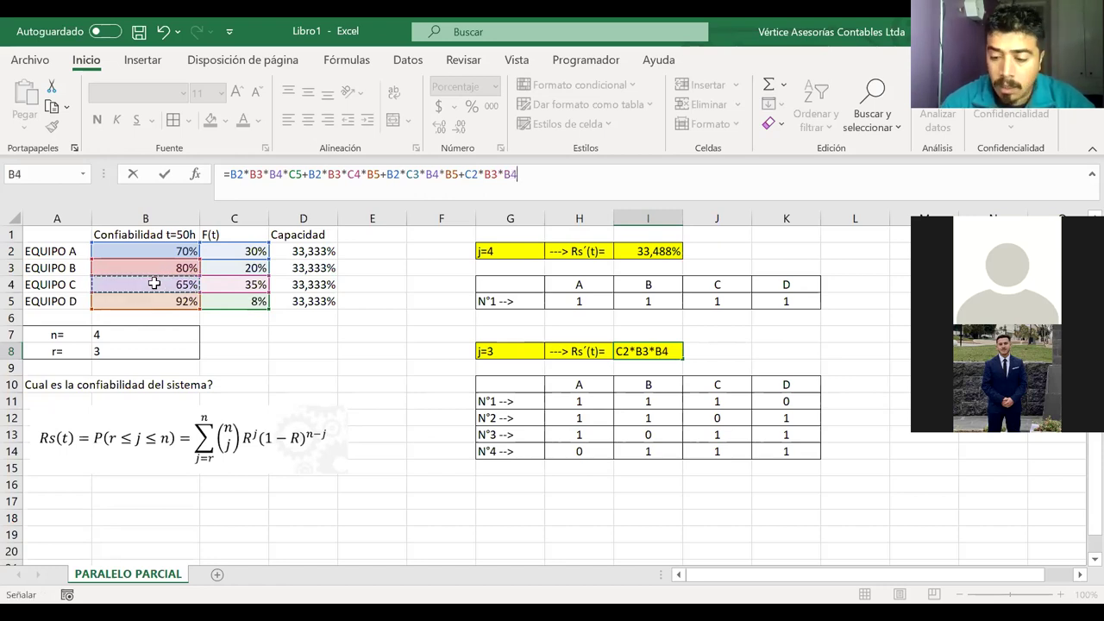
text(*)
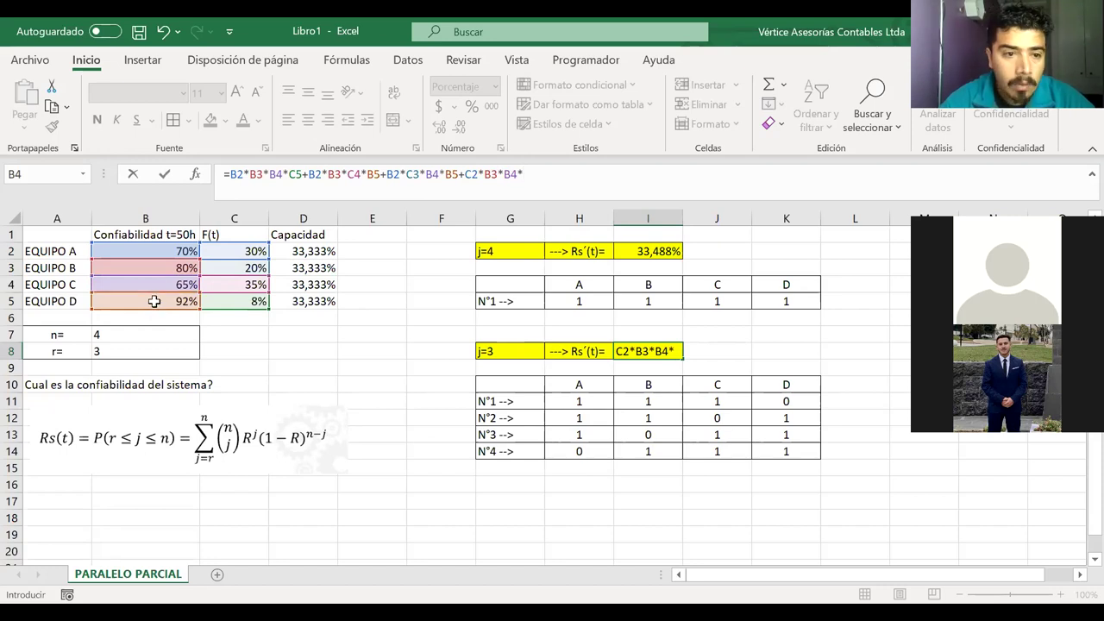
click(155, 298)
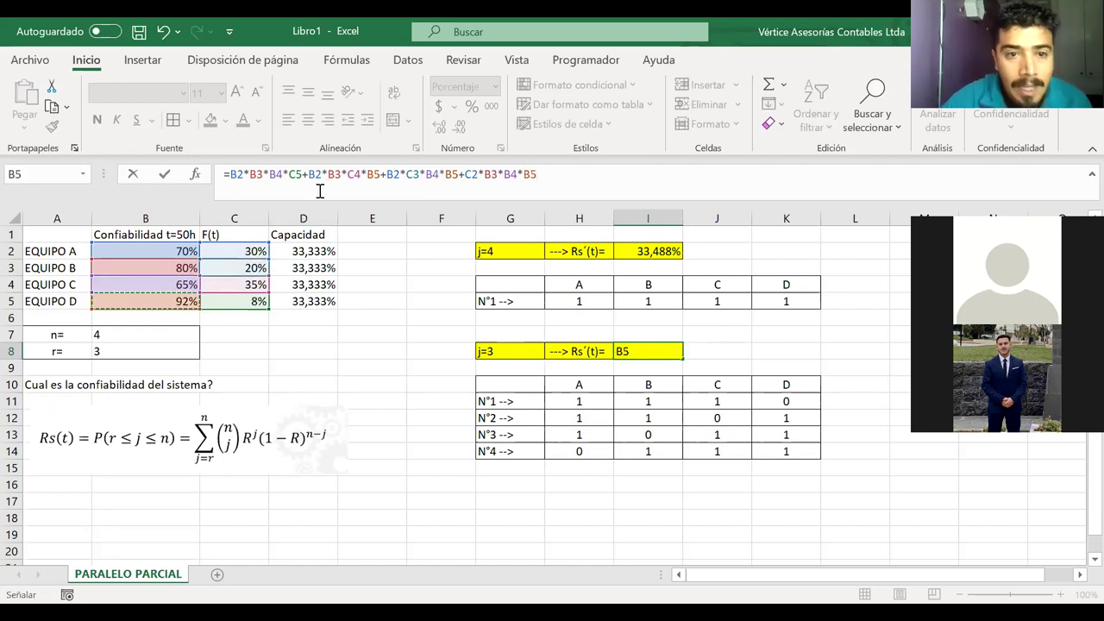
drag(229, 173, 362, 173)
drag(386, 174, 534, 178)
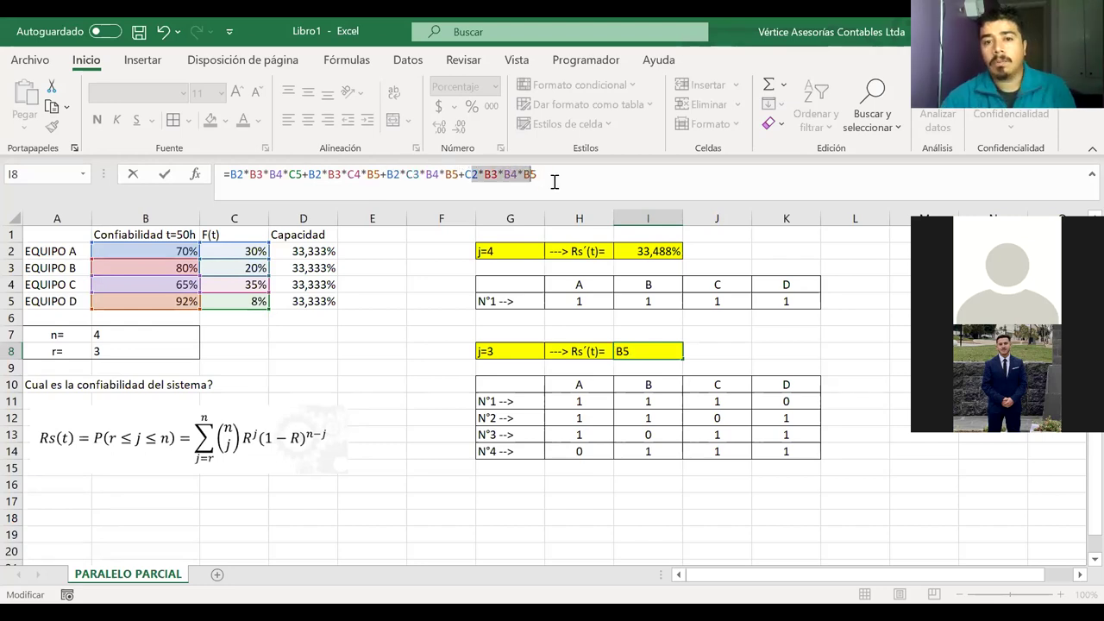
click(554, 179)
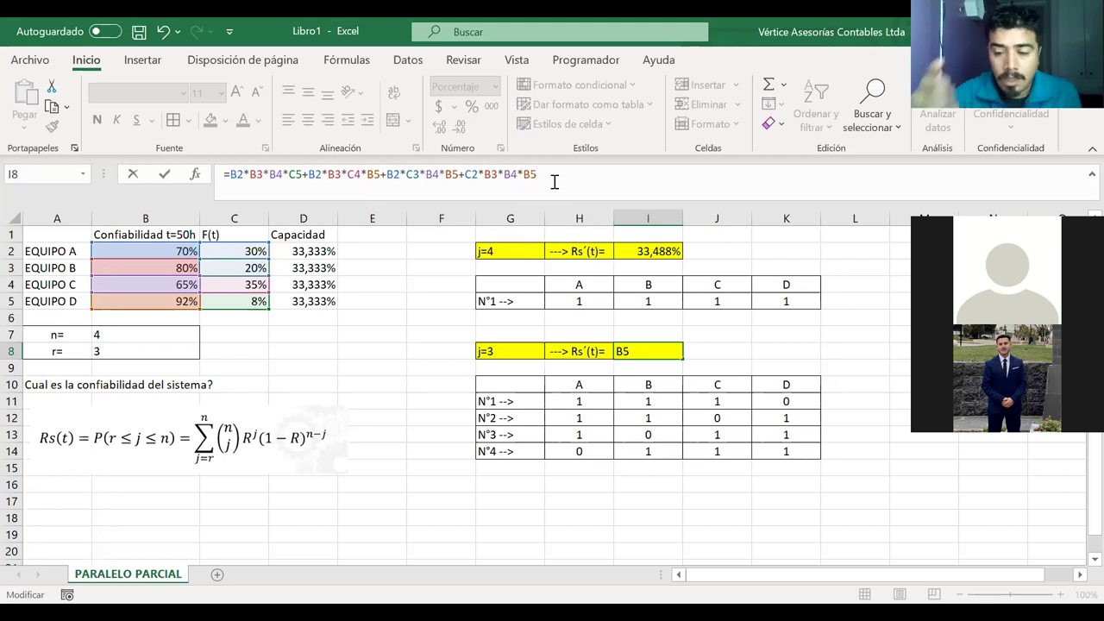
key(Return)
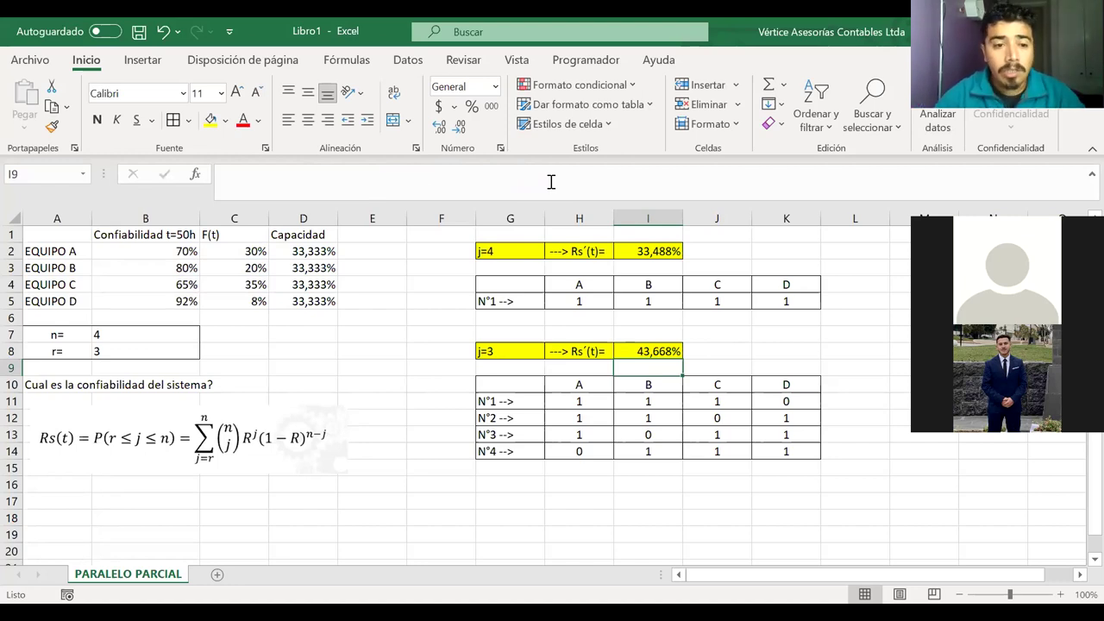
- Set the font size of the empty cells G17:H17 to 14
drag(505, 502, 556, 501)
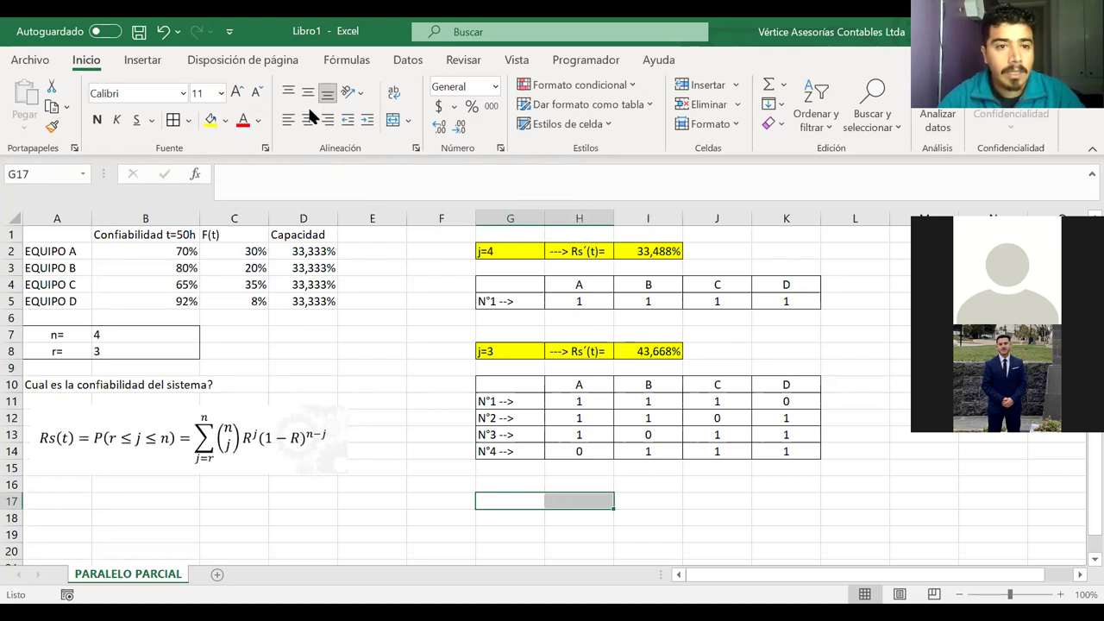
click(235, 95)
click(235, 95)
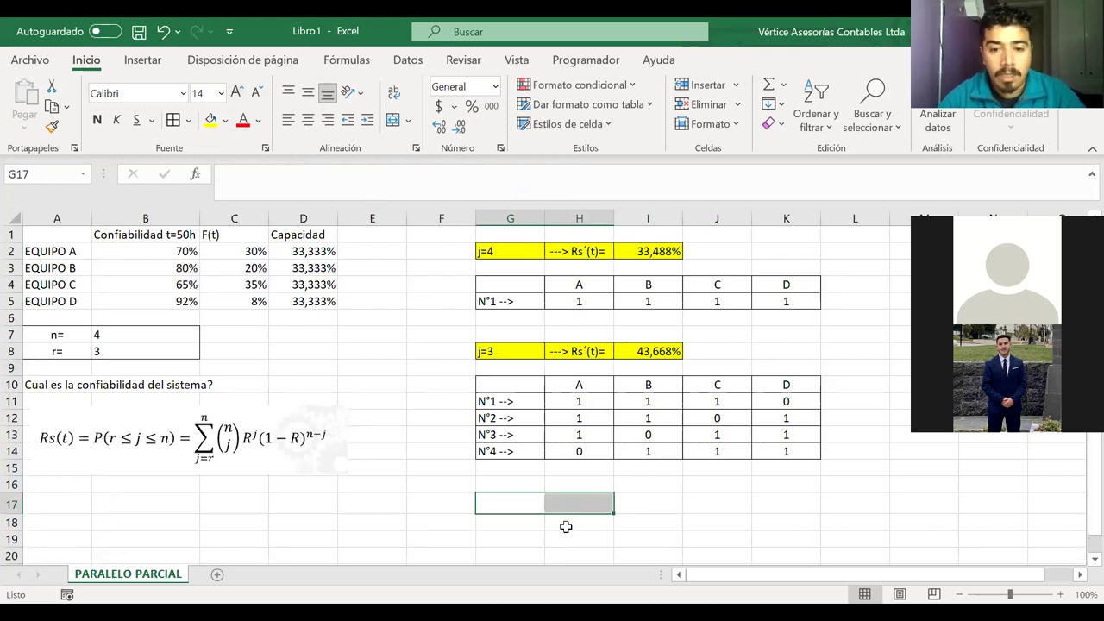
- Enter the overall reliability label "Rs(t) =" in cell G17
click(500, 500)
text(R)
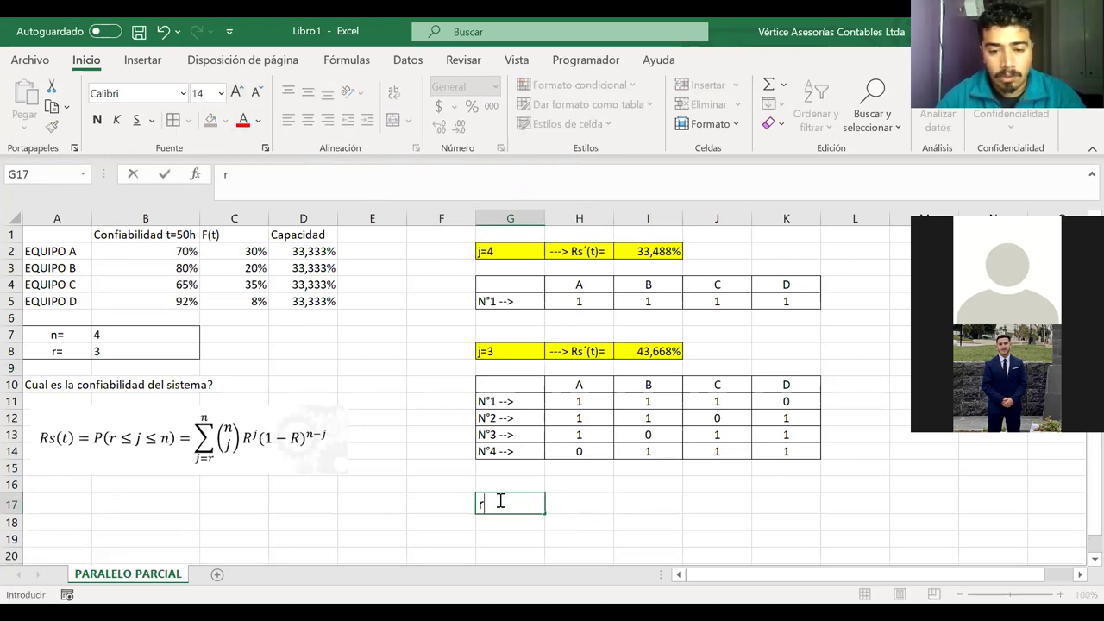
text(S)
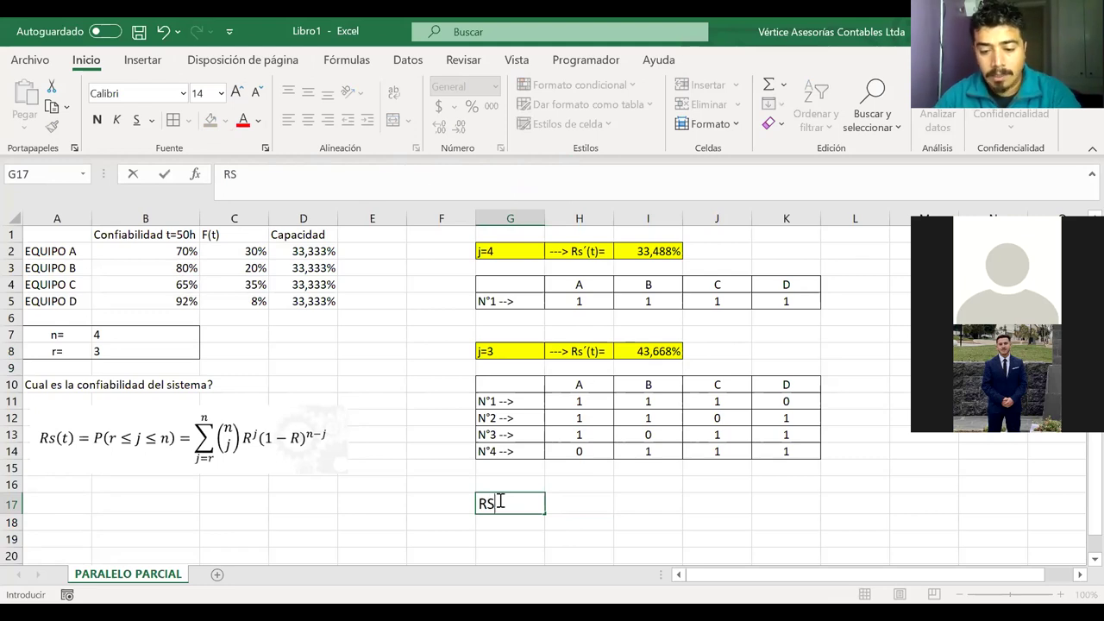
text((t))
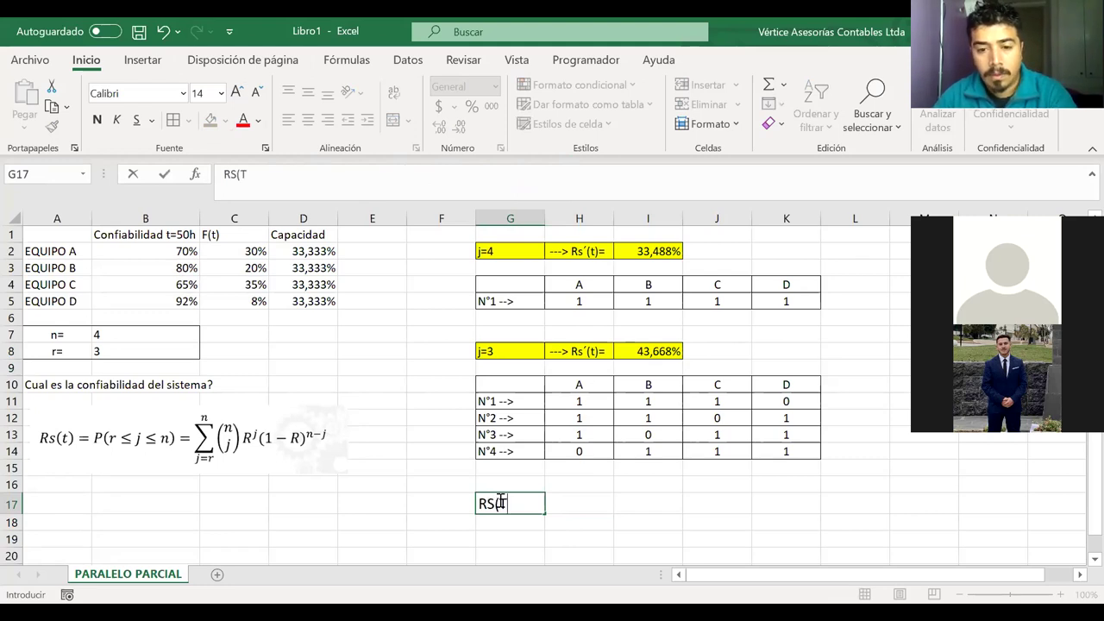
key(BackSpace)
key(BackSpace)
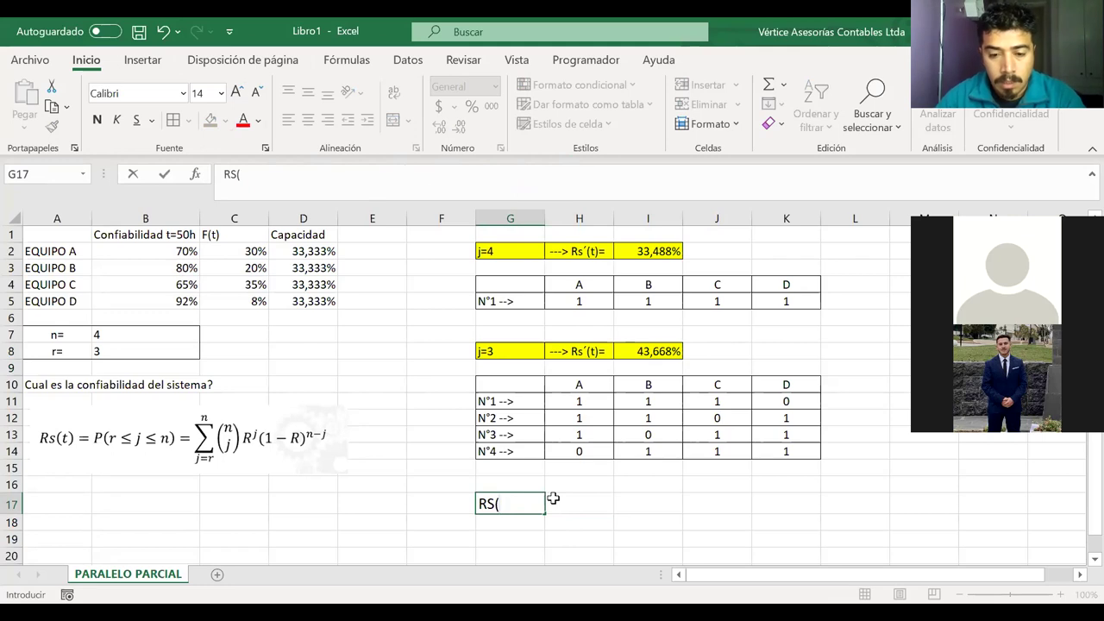
text(t)
key(Left)
key(Left)
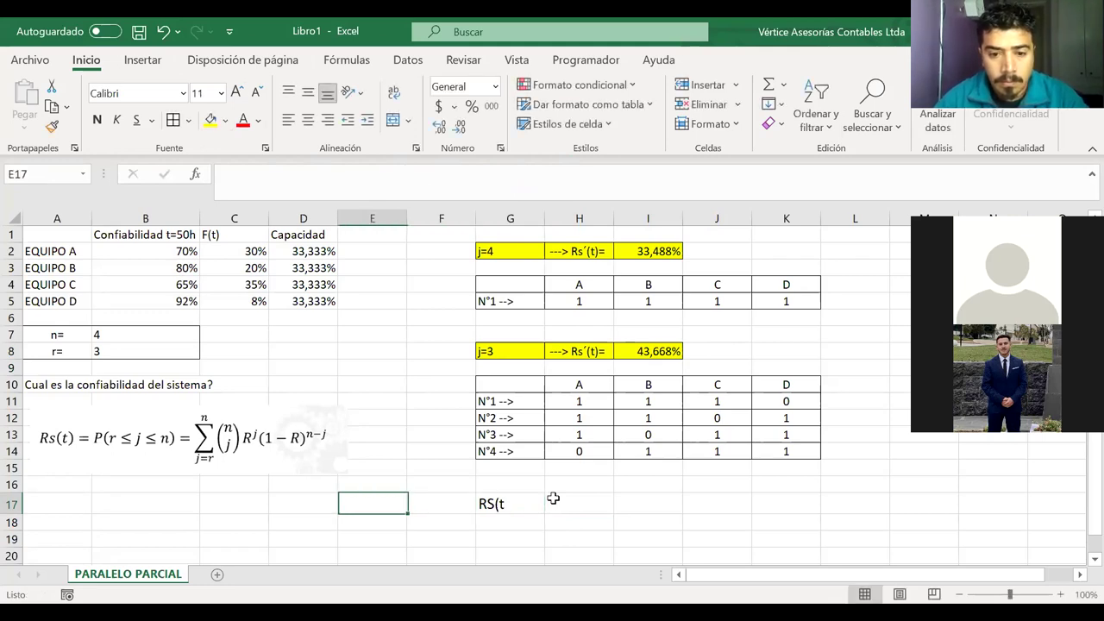
double_click(495, 502)
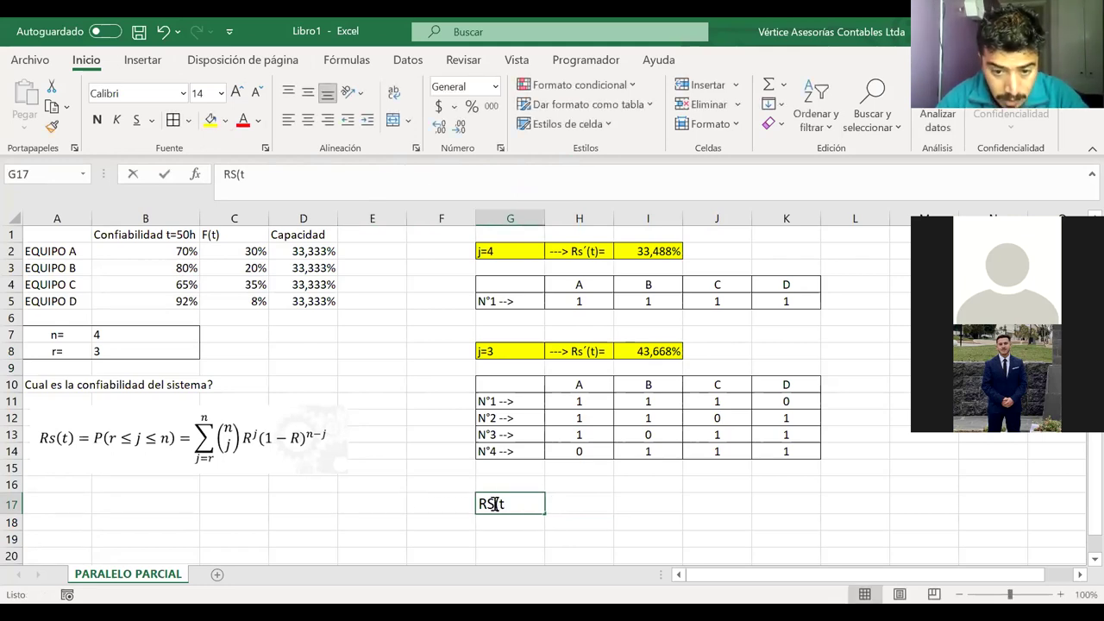
double_click(495, 502)
key(BackSpace)
text(s(t)
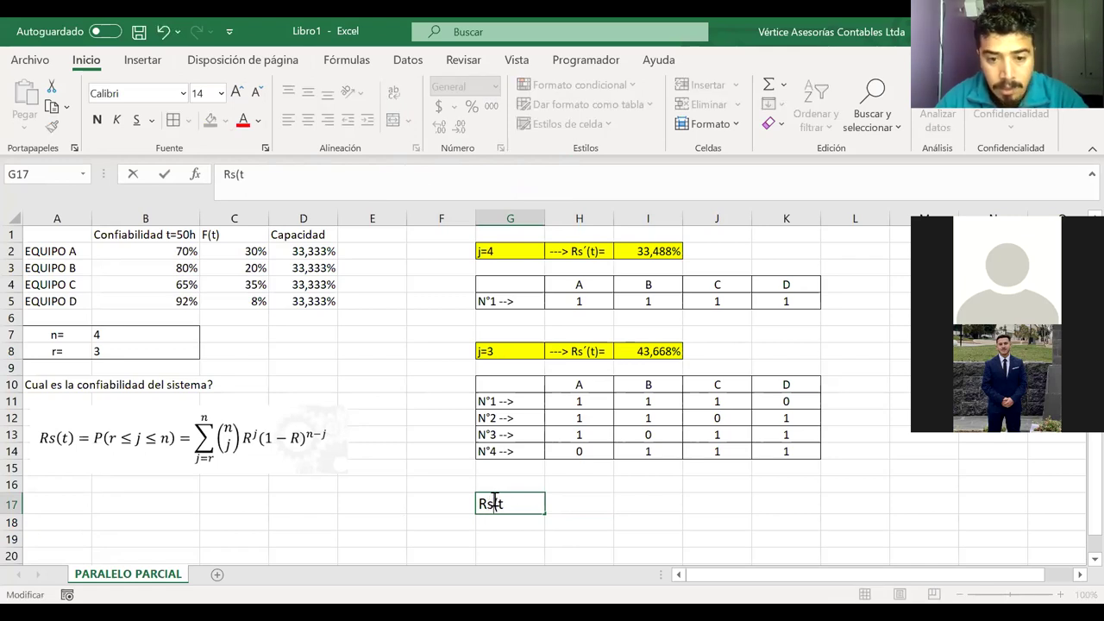
text())
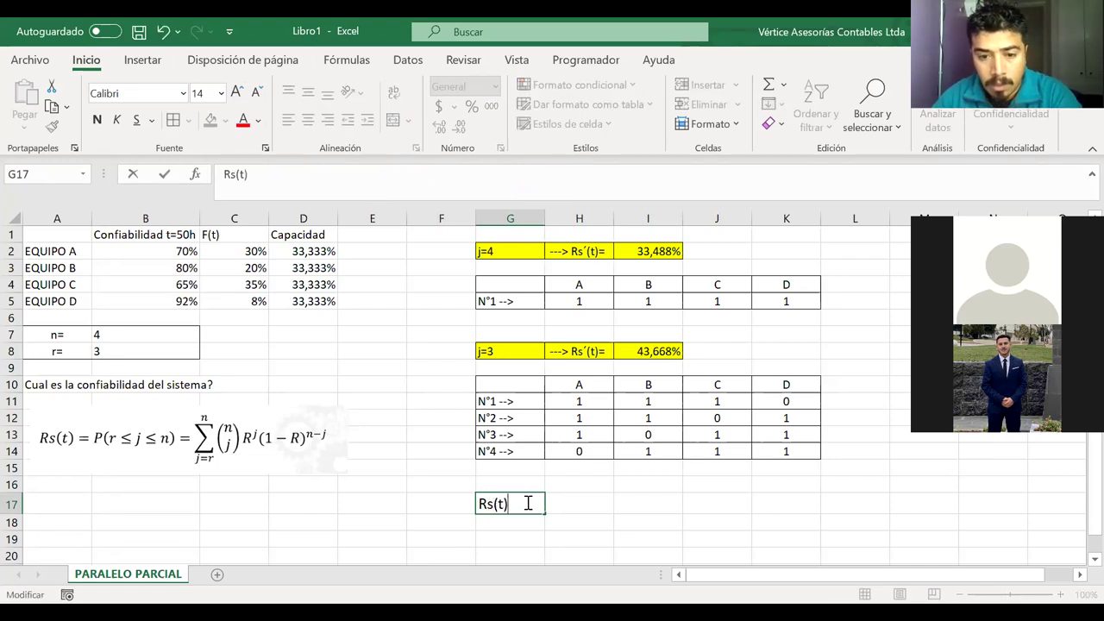
text( =)
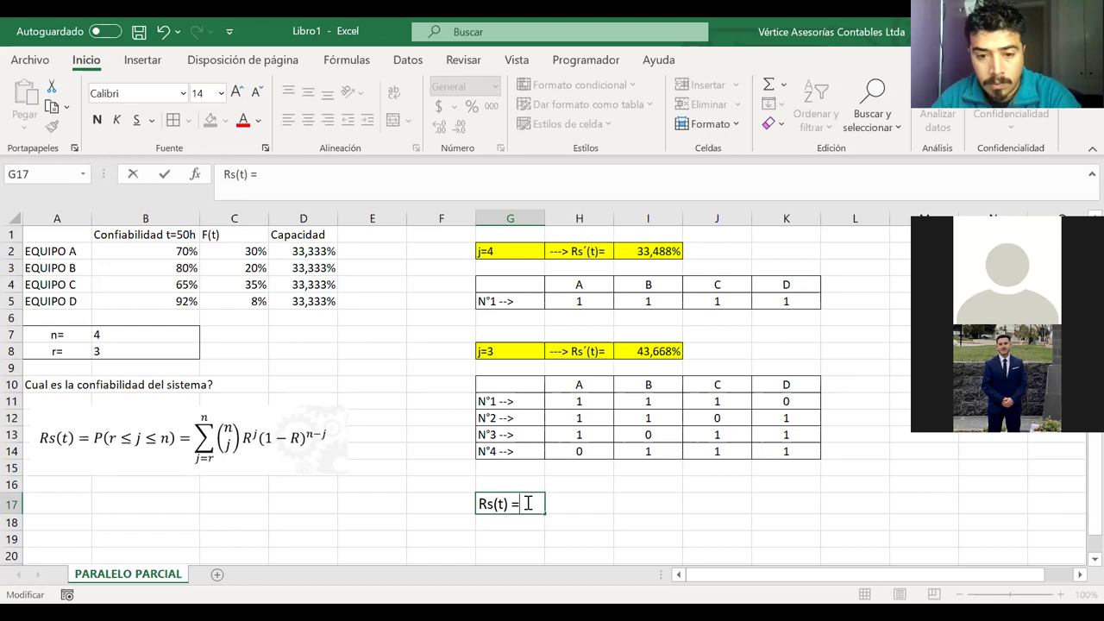
- Fill the result cells G17:H17 with a light green theme colour
click(573, 508)
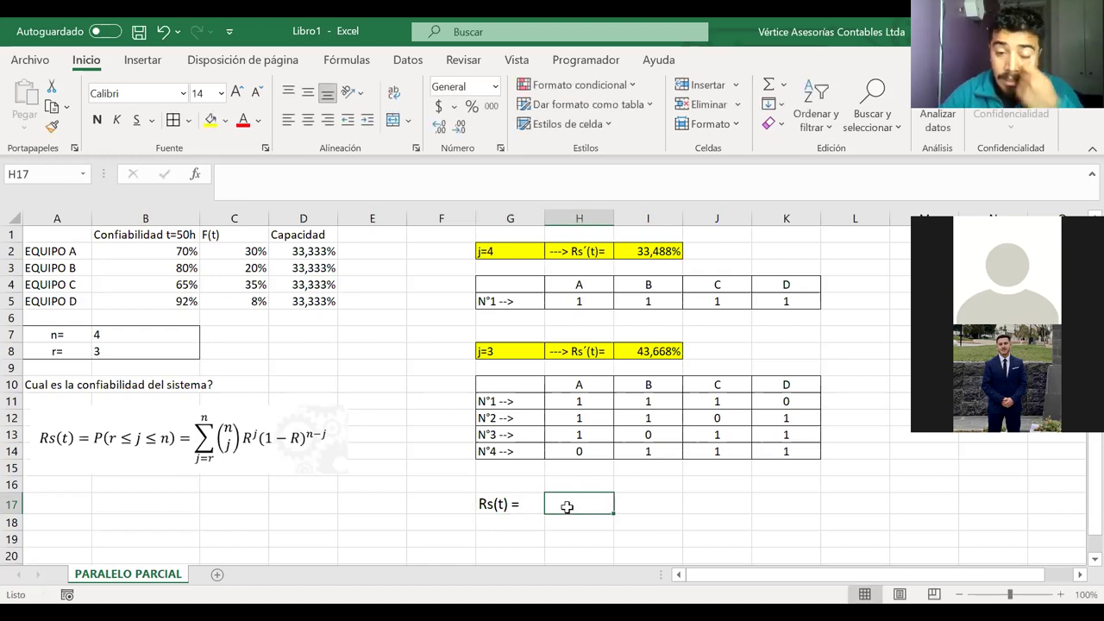
key(shift+Left)
click(224, 120)
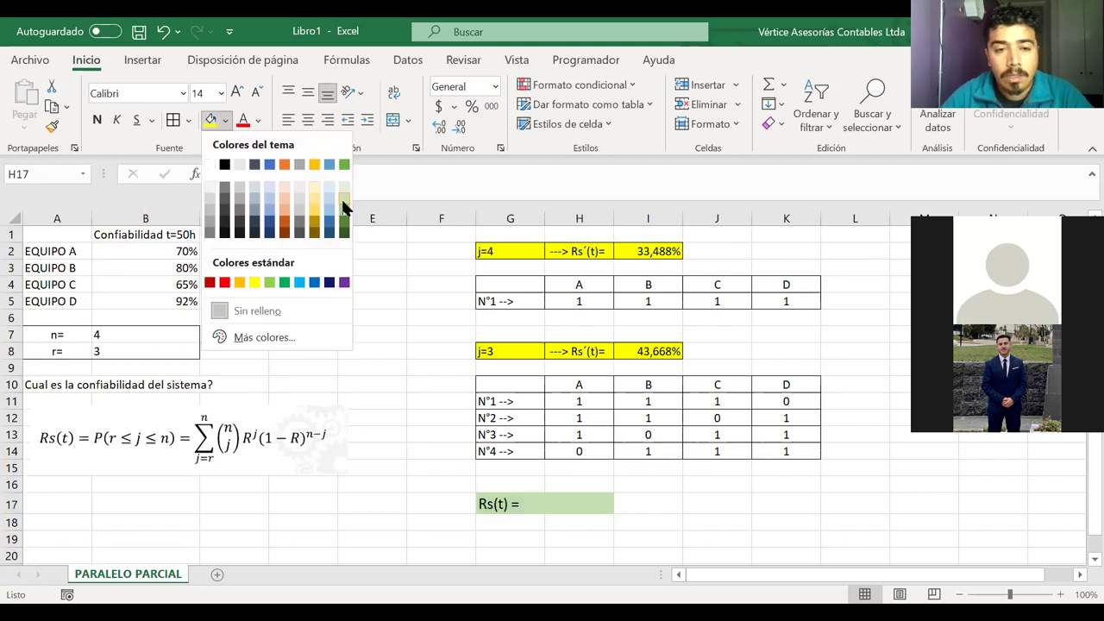
click(343, 207)
- Calculate the system reliability in H17 by adding the j=4 and j=3 results with =I2+I8
click(565, 502)
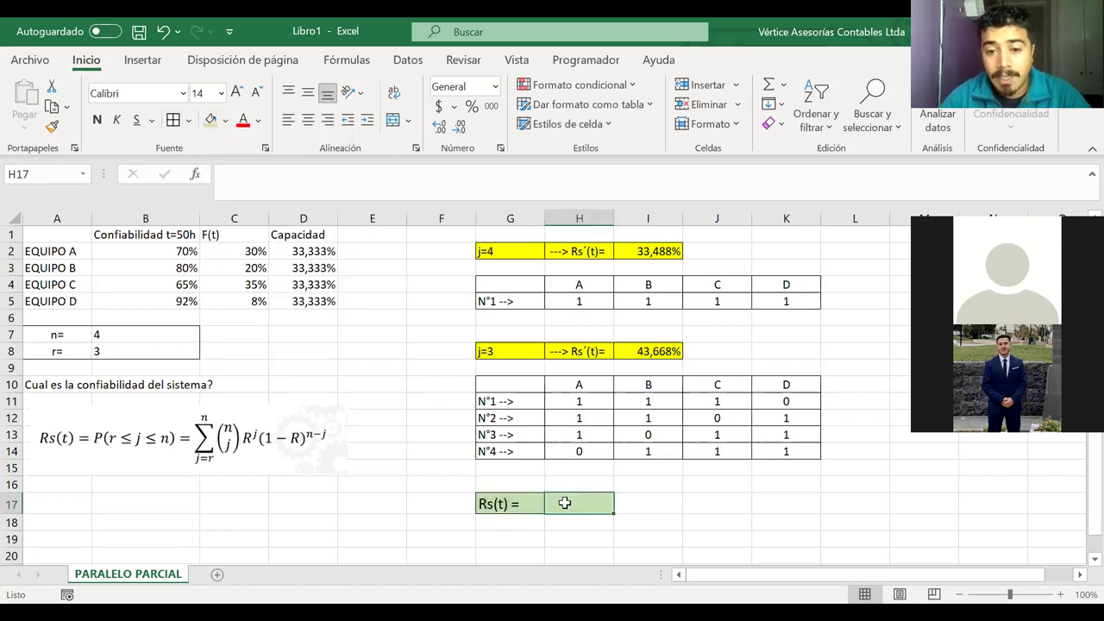
text(=)
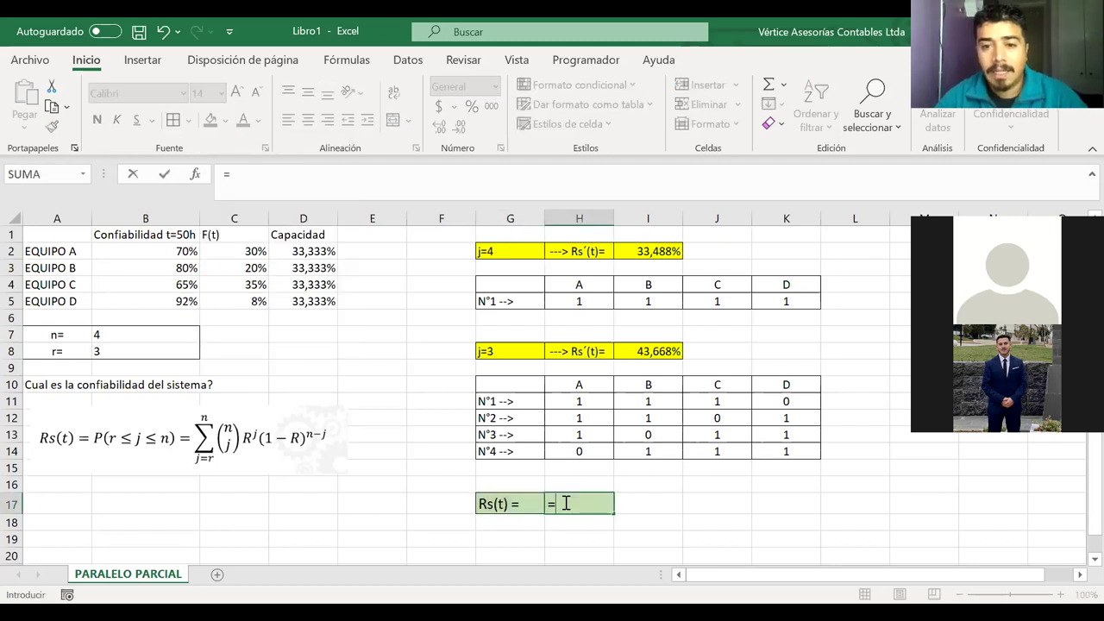
click(645, 252)
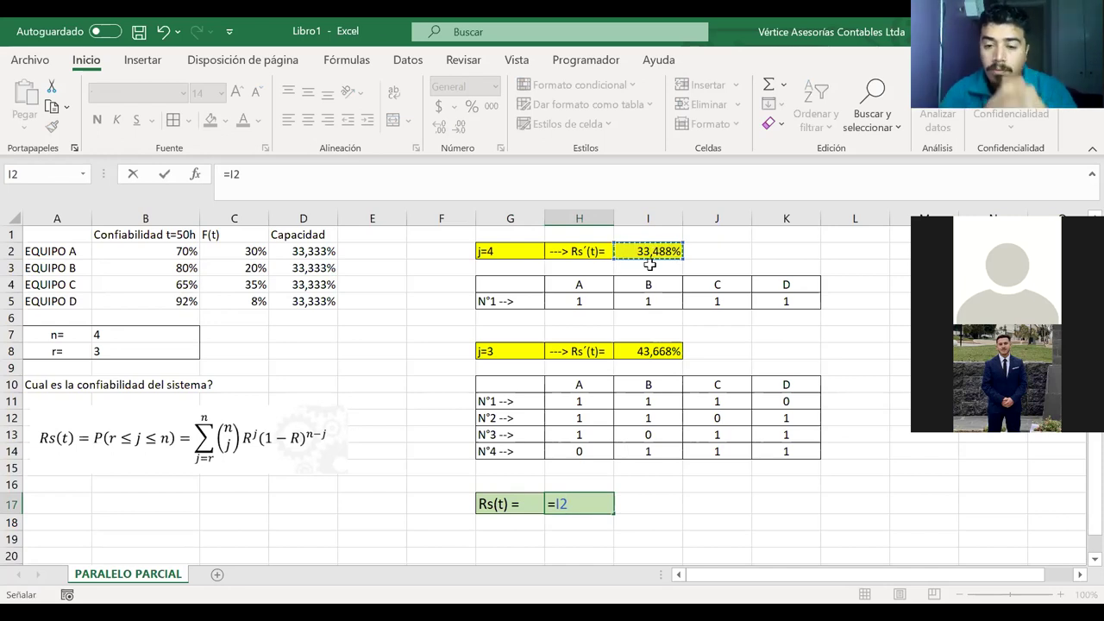
text(+)
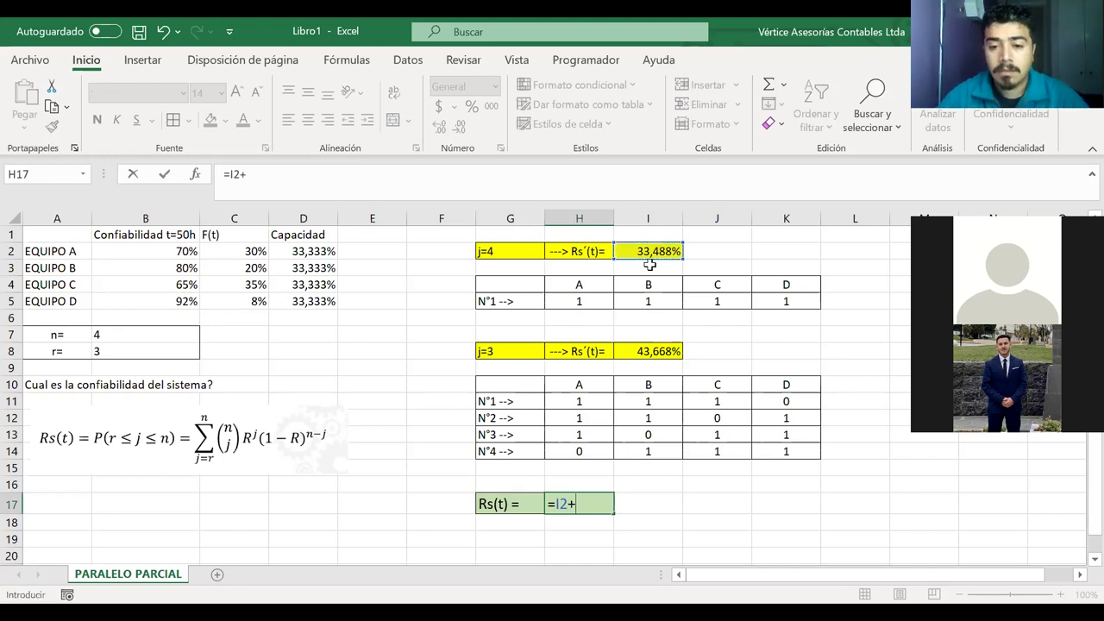
click(643, 352)
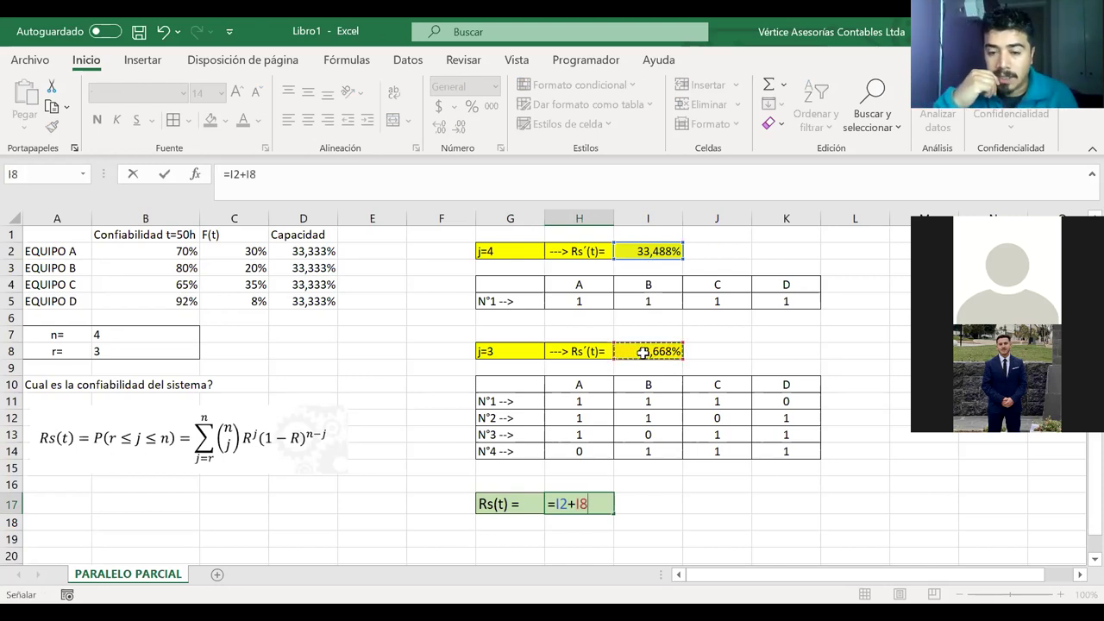
key(Return)
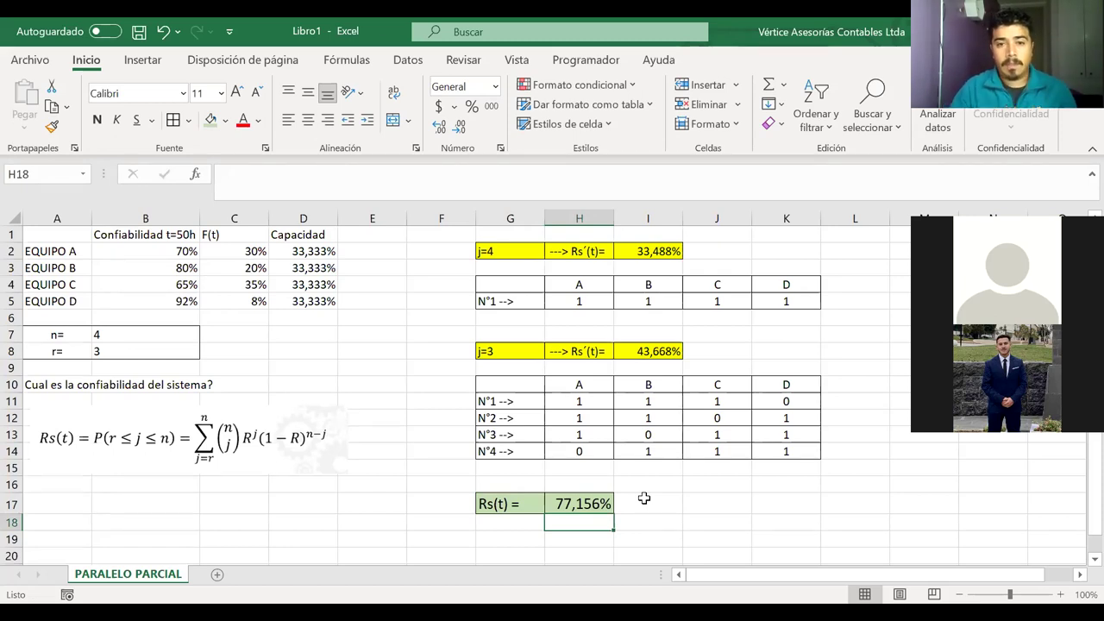
- Review the 50h time in the B1 heading, the equipment reliabilities in B2:B5 and the system result in H17
click(363, 366)
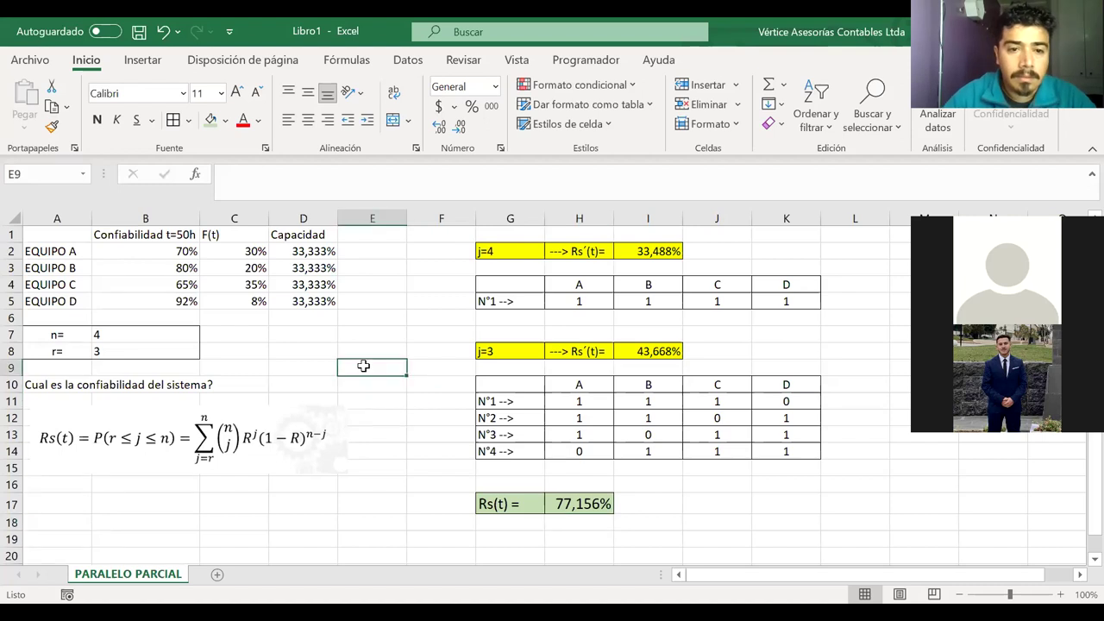
click(178, 233)
double_click(179, 234)
drag(176, 234, 194, 235)
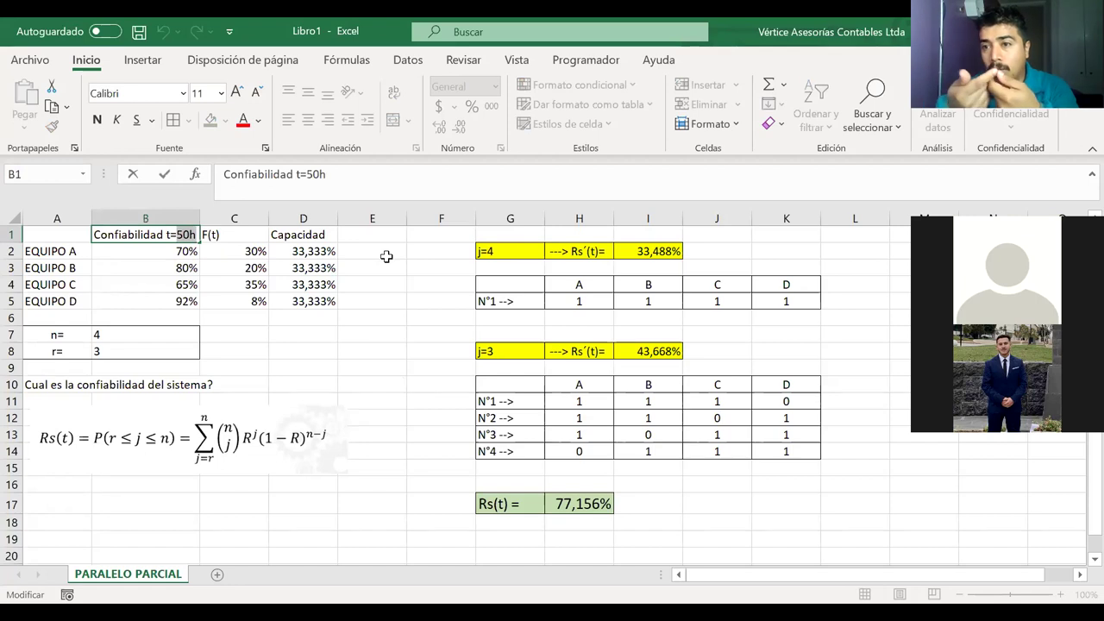
drag(159, 250, 163, 301)
click(608, 505)
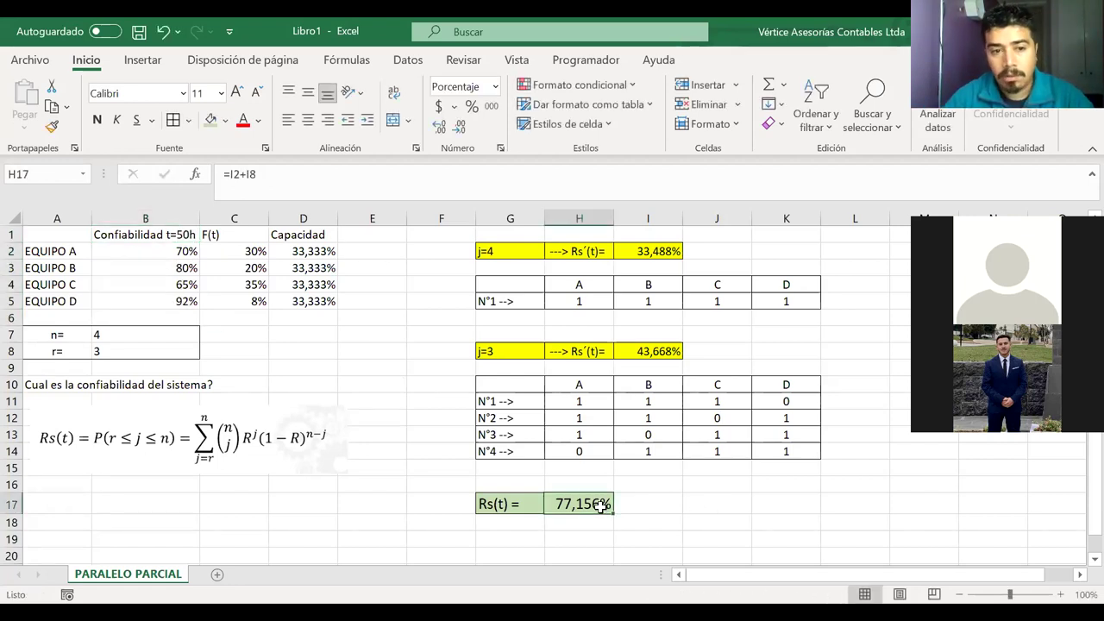
- Try a reliability of 88% for EQUIPO A in B2, check its effect on H17 and undo the change
click(181, 250)
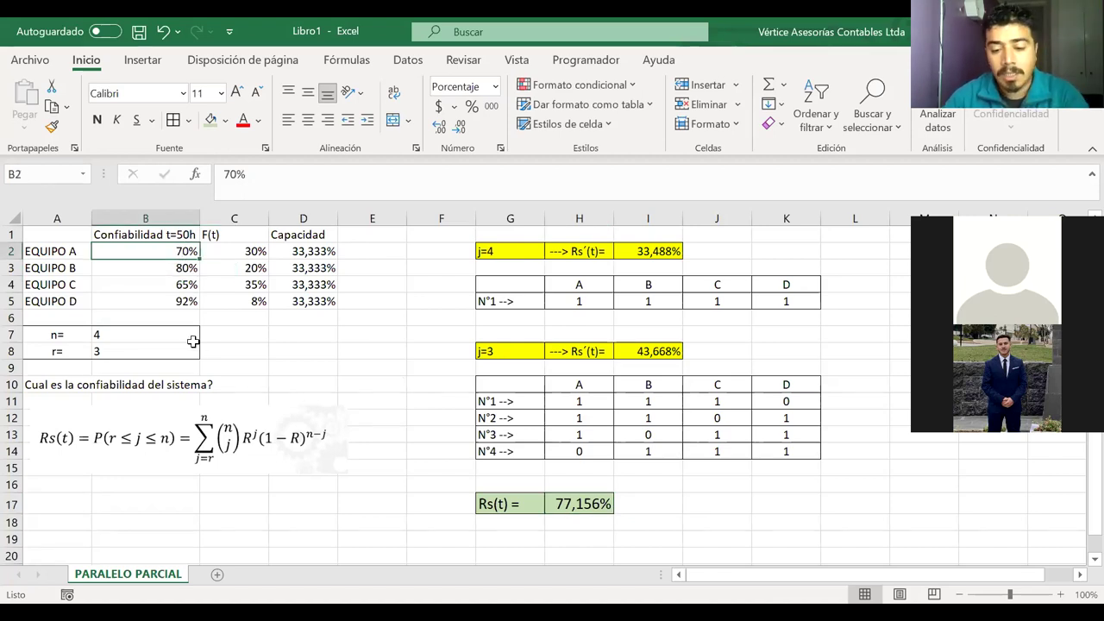
text(88)
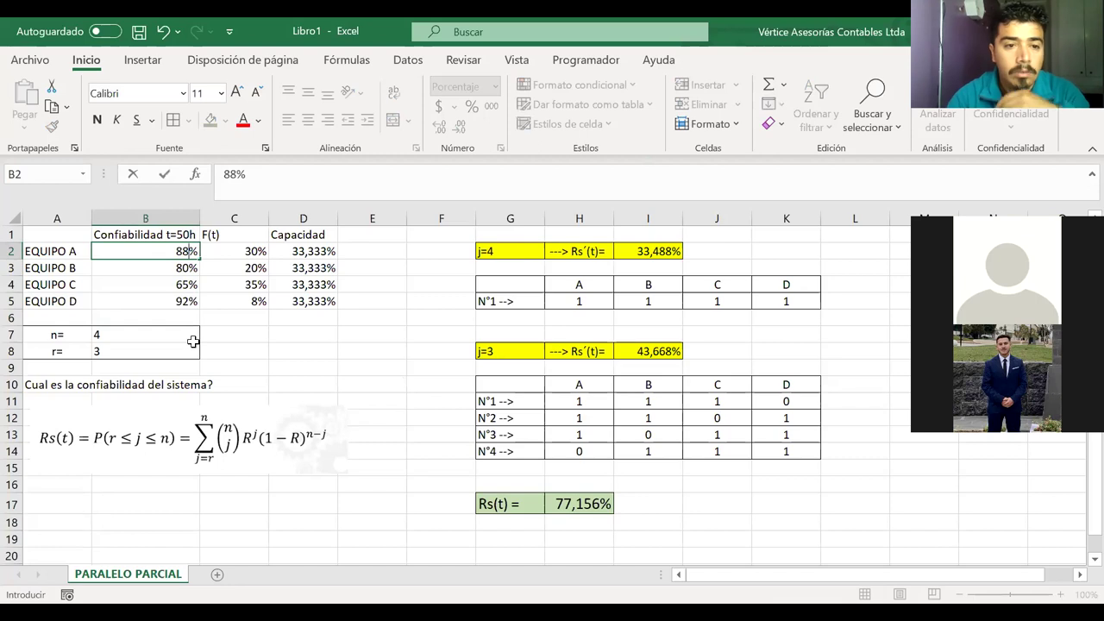
key(Return)
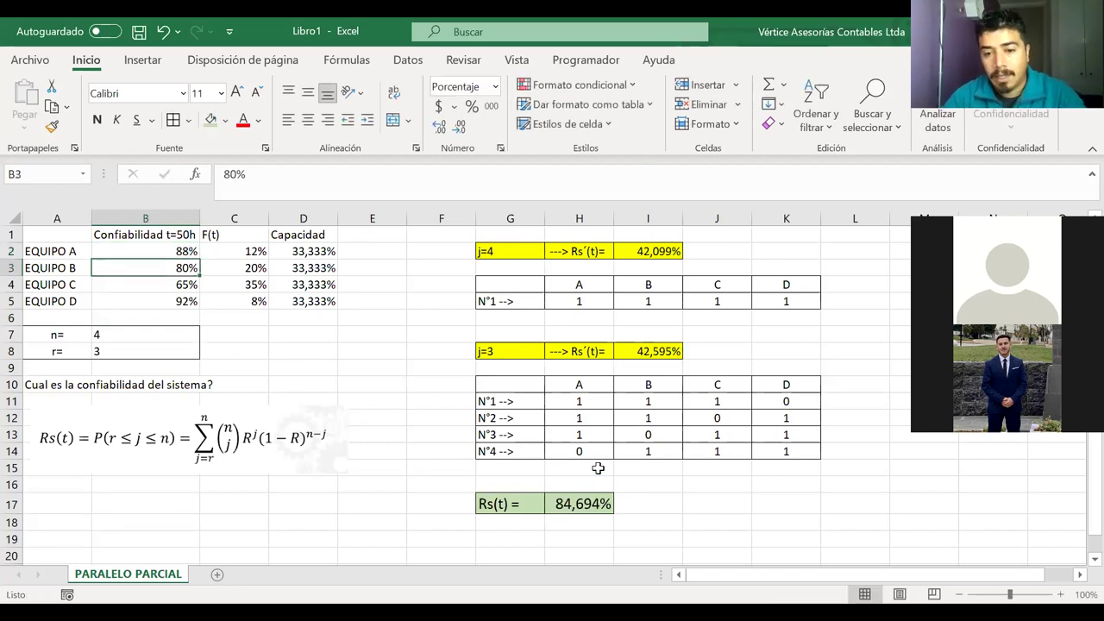
click(563, 498)
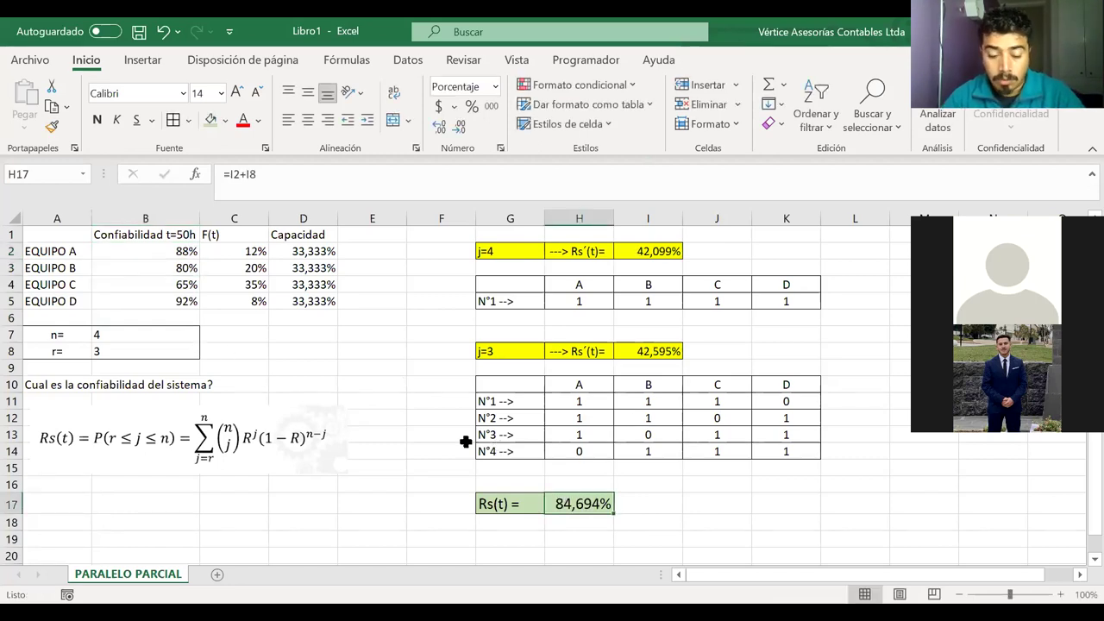
key(ctrl+z)
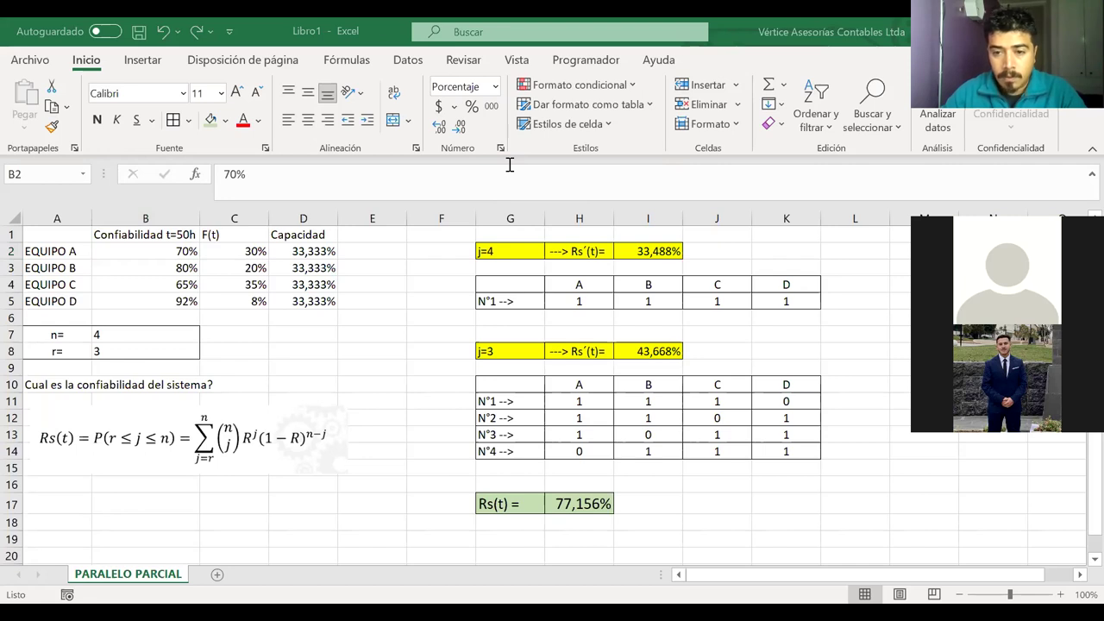
- Switch to PowerPoint to present the partial-parallel reliability slide with its formula, and return to the Excel workbook
key(alt+Tab)
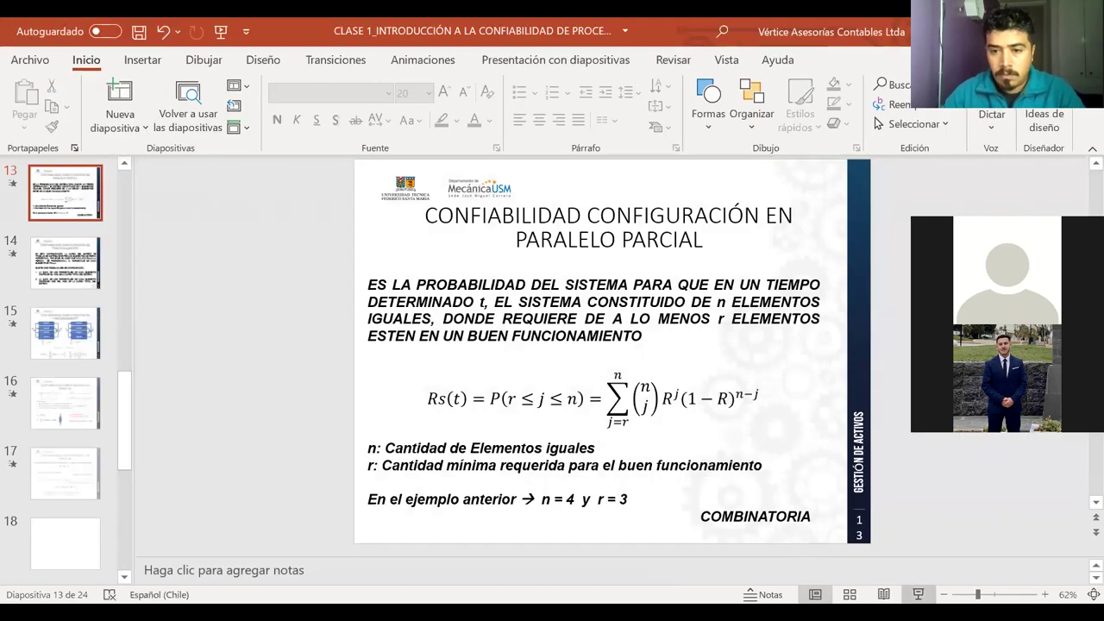
key(shift+F5)
click(715, 365)
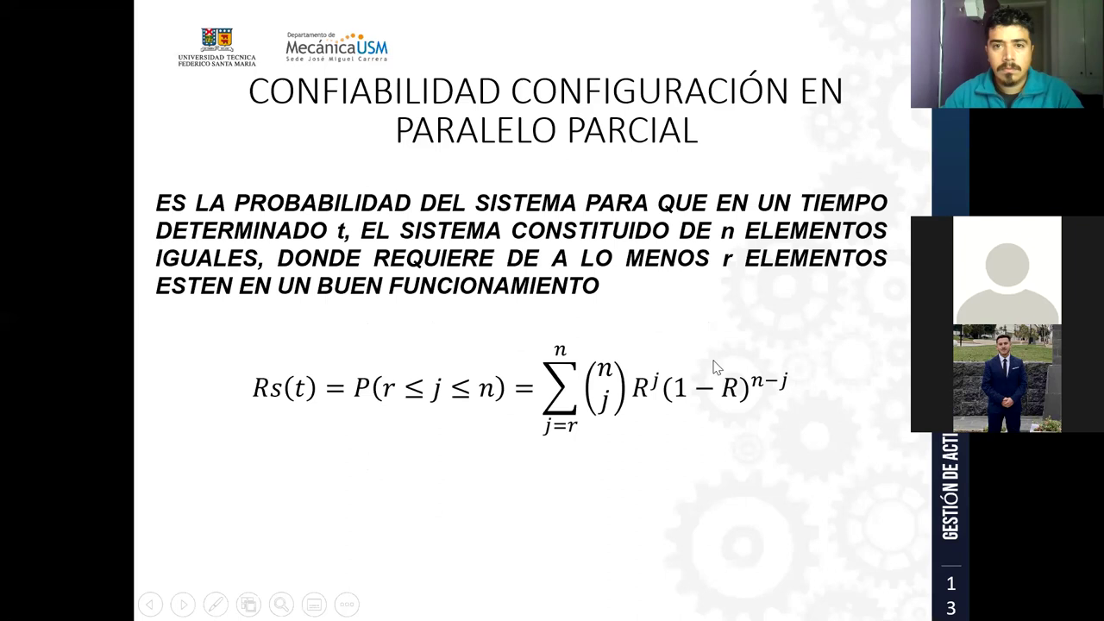
click(556, 86)
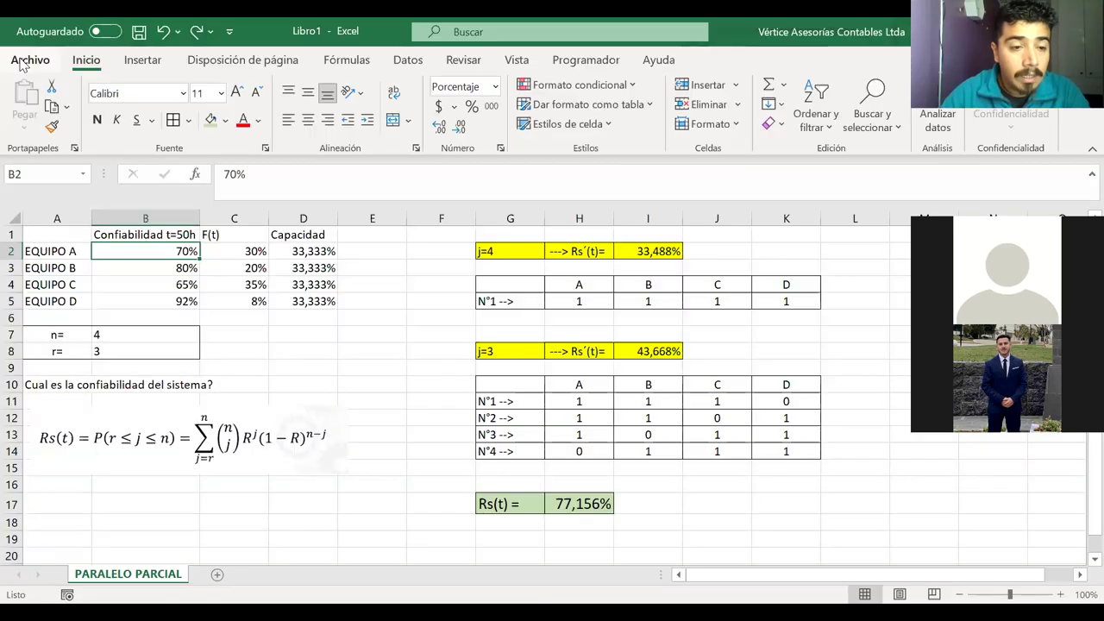
- Save the workbook as "CLASE 9 DE ABRIL 2021" in the INGENIERÍA DE CONFIABILIDAD I folder and select the result in H17
click(24, 66)
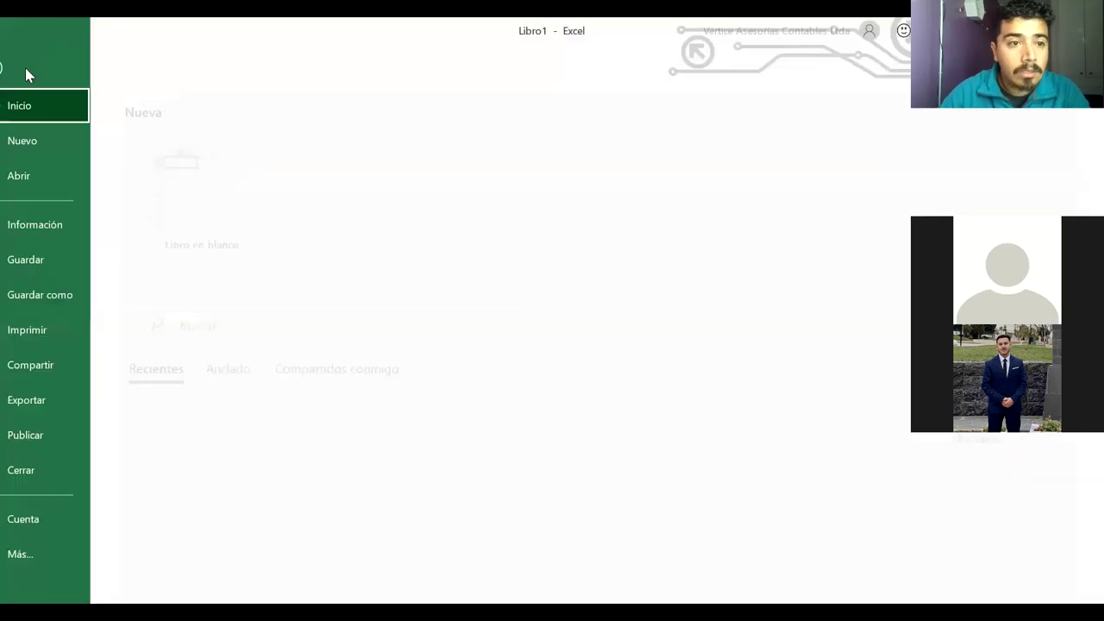
click(95, 294)
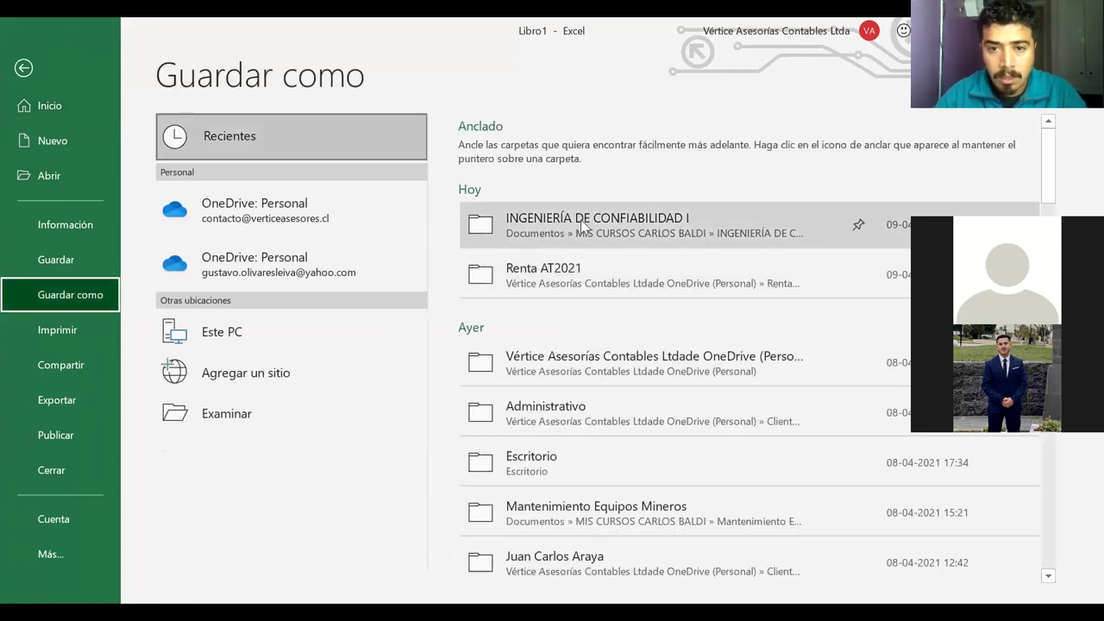
click(583, 226)
click(581, 153)
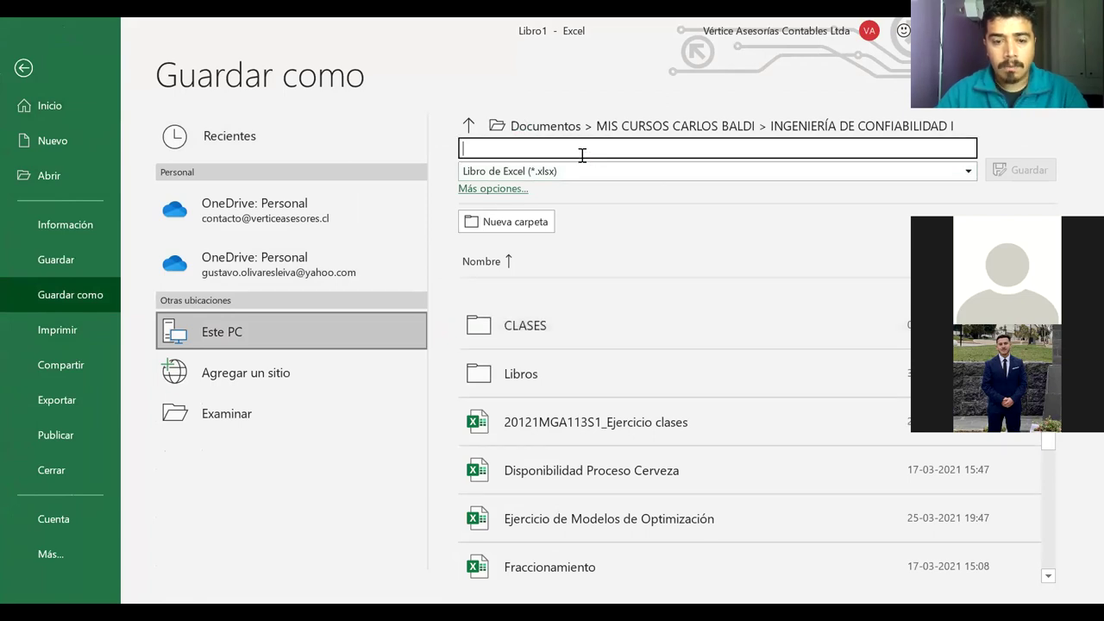
text(CLASE)
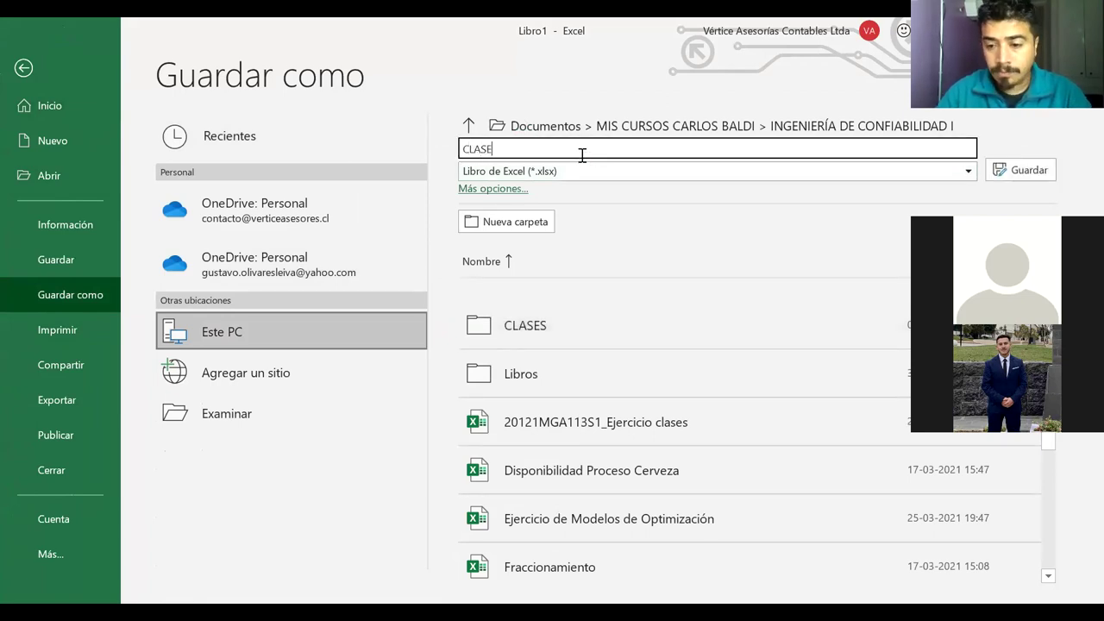
text( 9 DE ABRIL 2021)
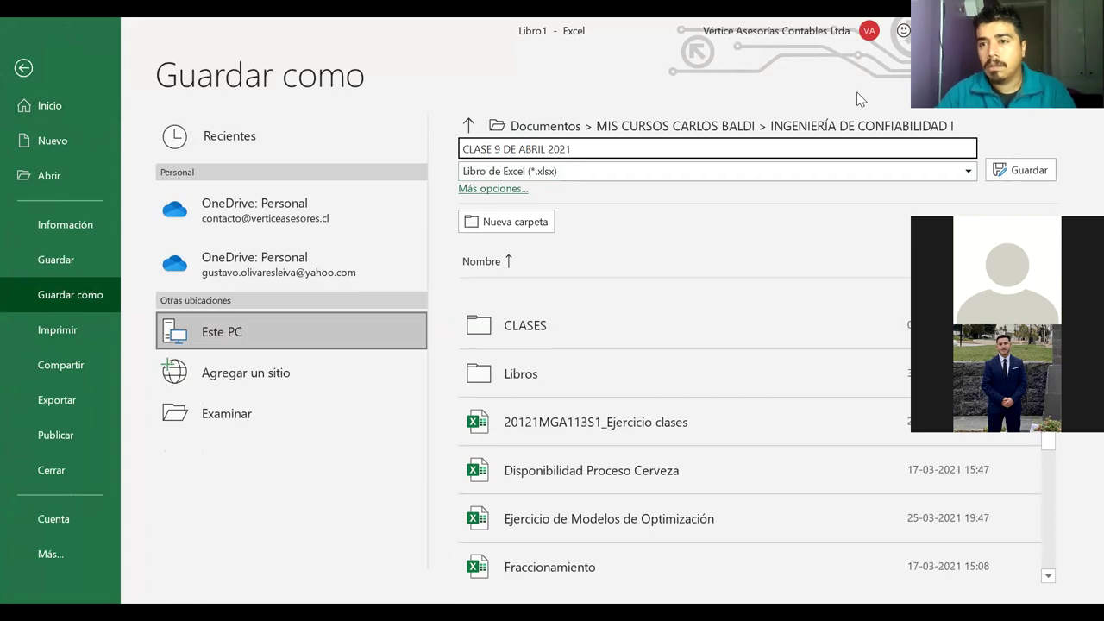
click(1023, 171)
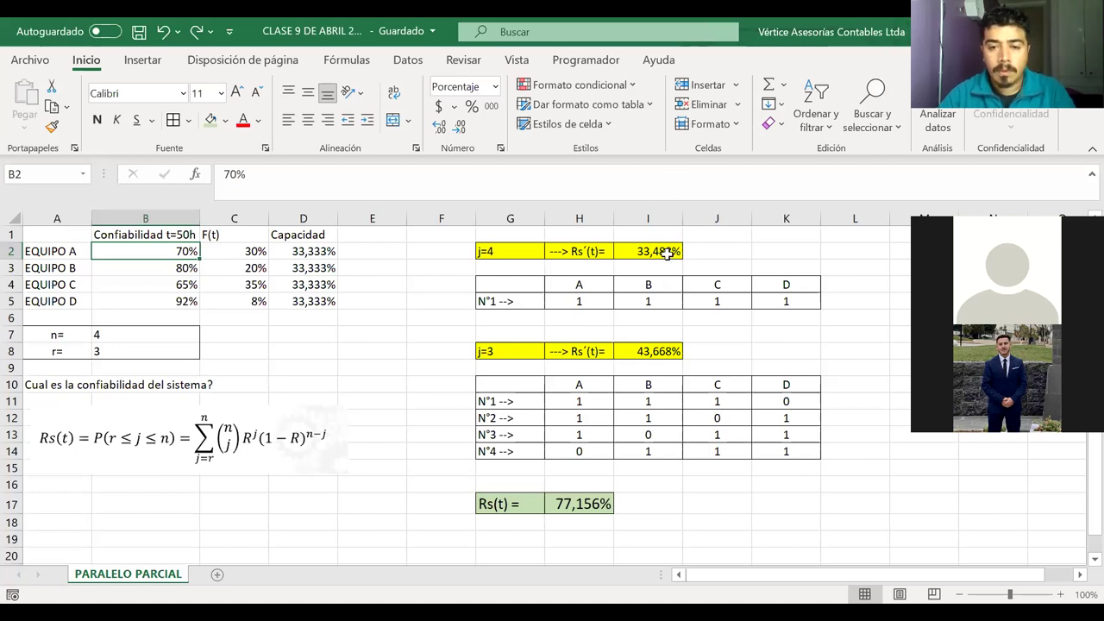
click(583, 505)
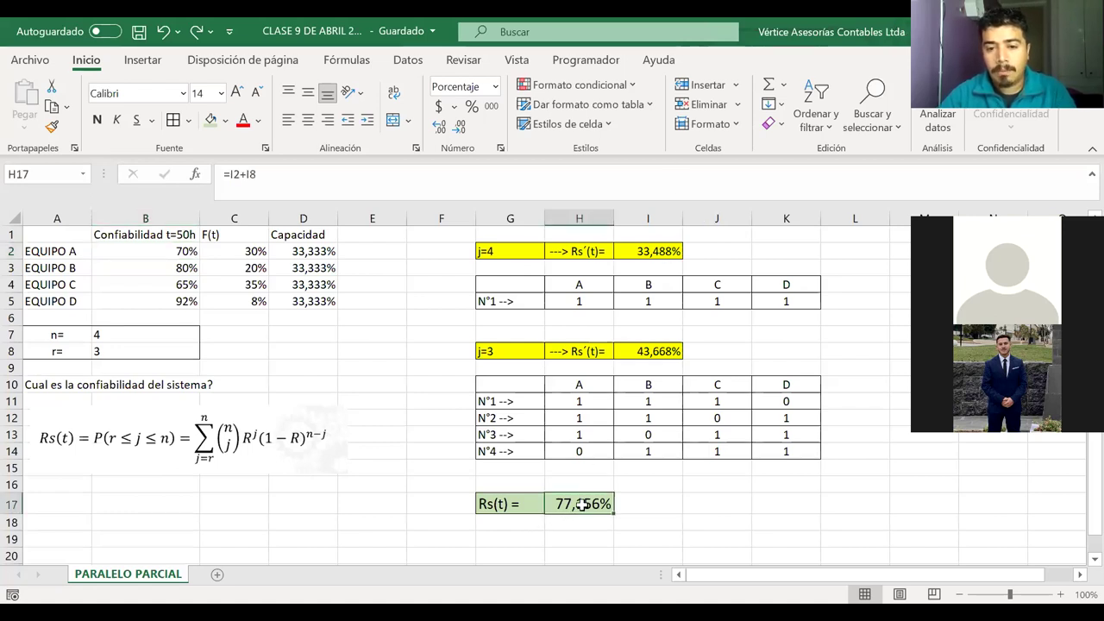
- Inspect the j=4 reliability formula in I2 and the j=3 reliability formula in I8
click(670, 343)
click(660, 249)
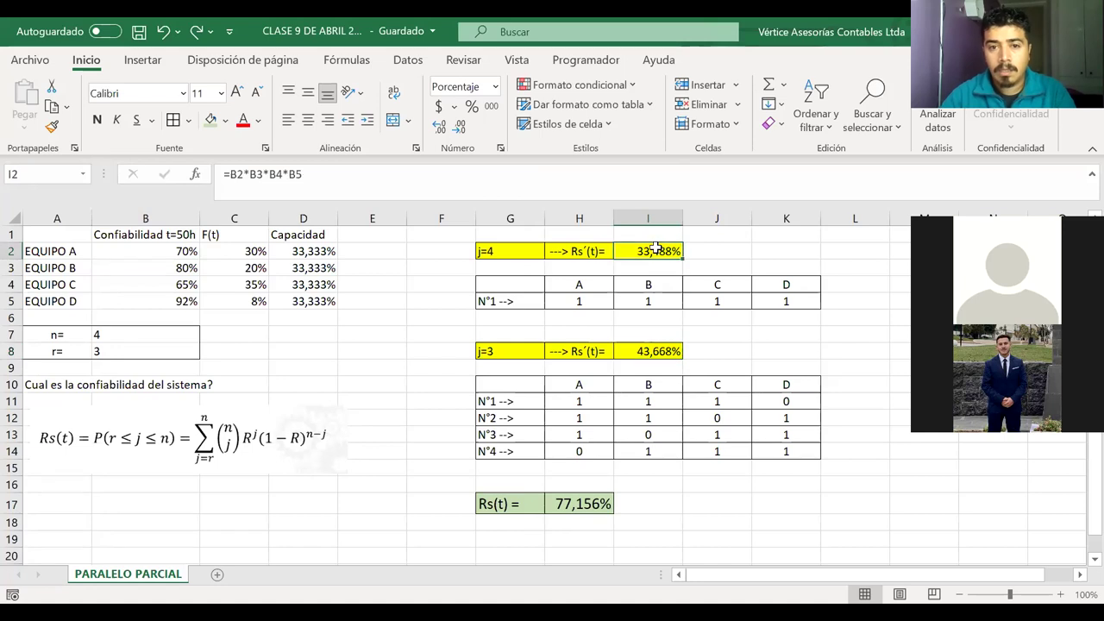
click(664, 348)
double_click(665, 348)
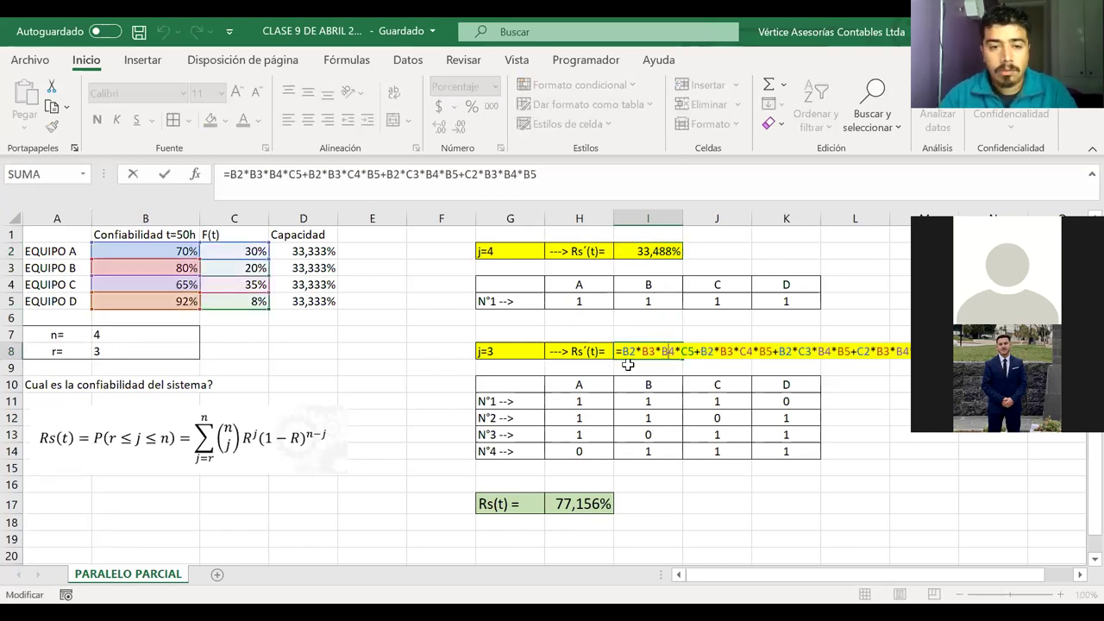
key(Return)
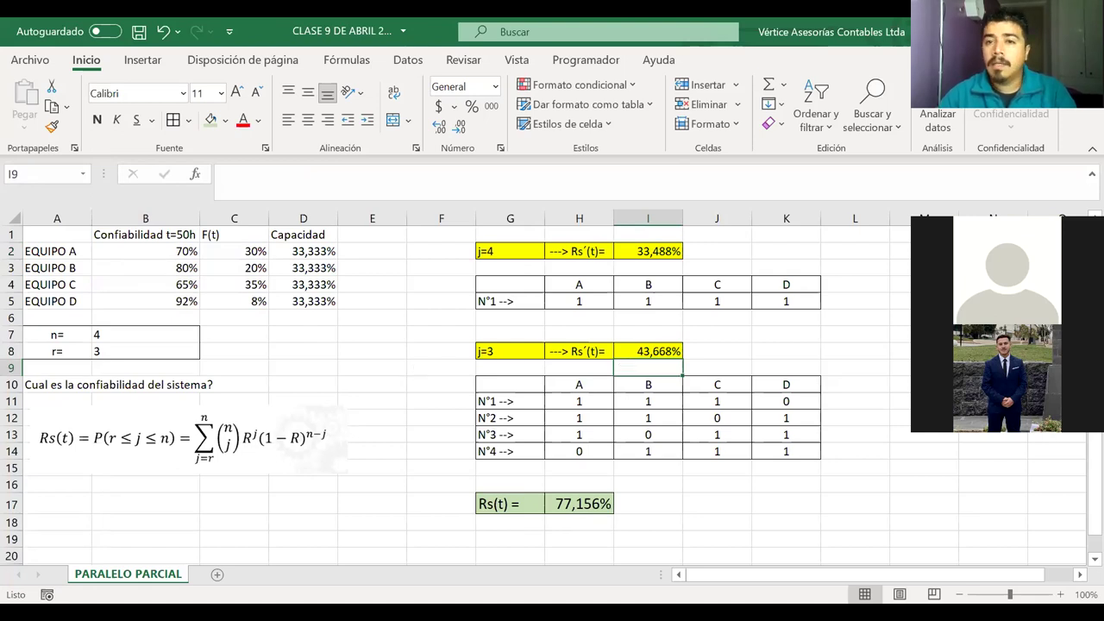
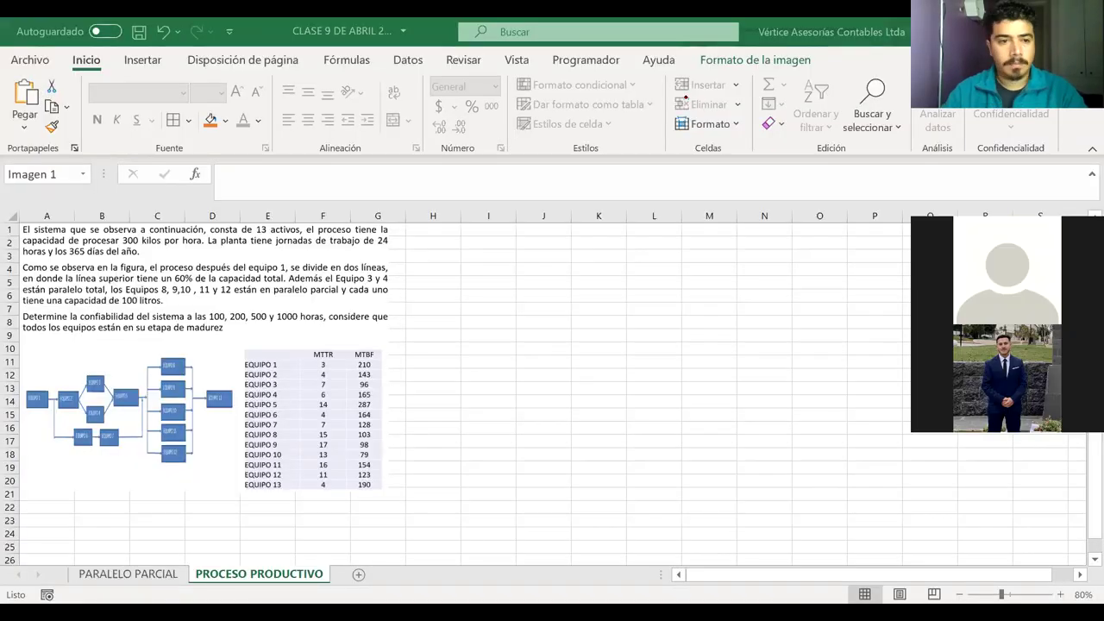
- Enlarge the exercise image to span columns A to H and enter the headings MTTR in K2 and MTBF in L2
click(384, 492)
drag(385, 494, 427, 545)
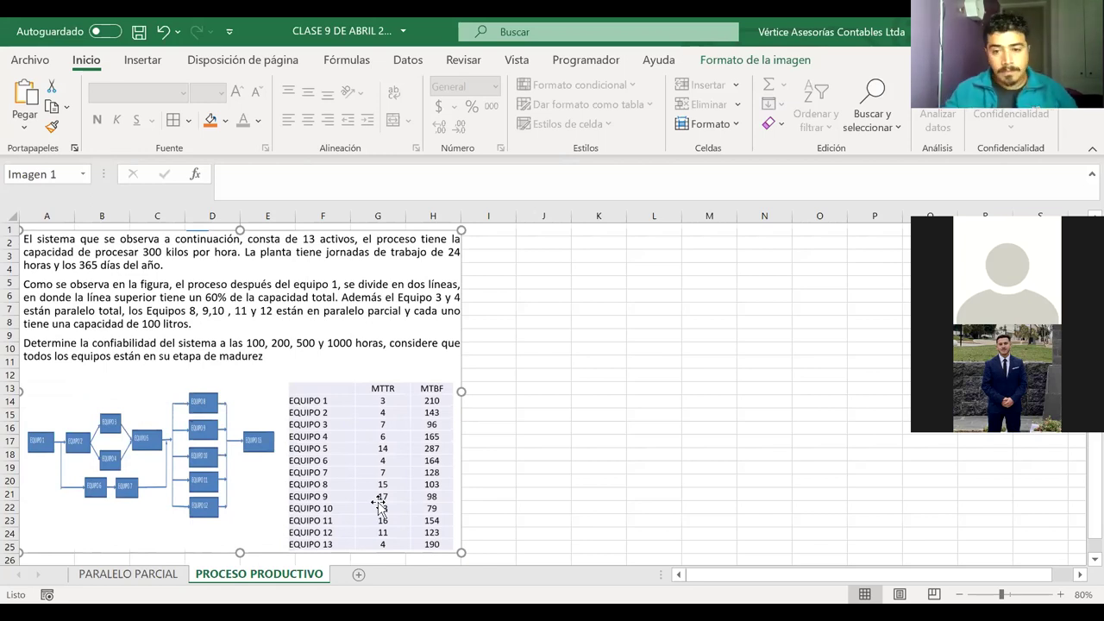
click(571, 246)
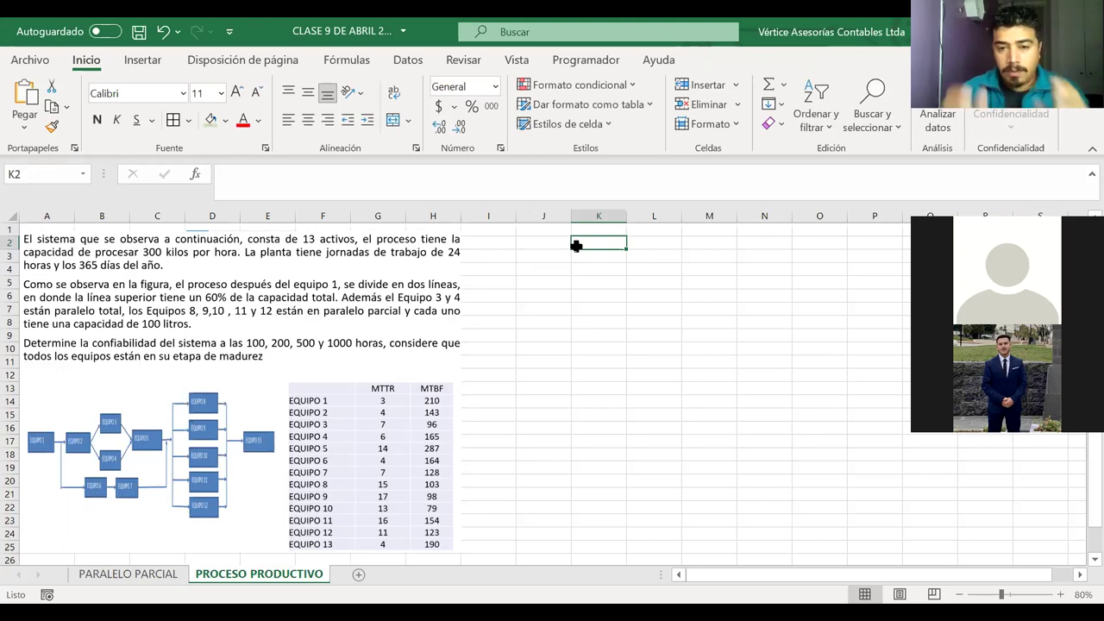
text(M)
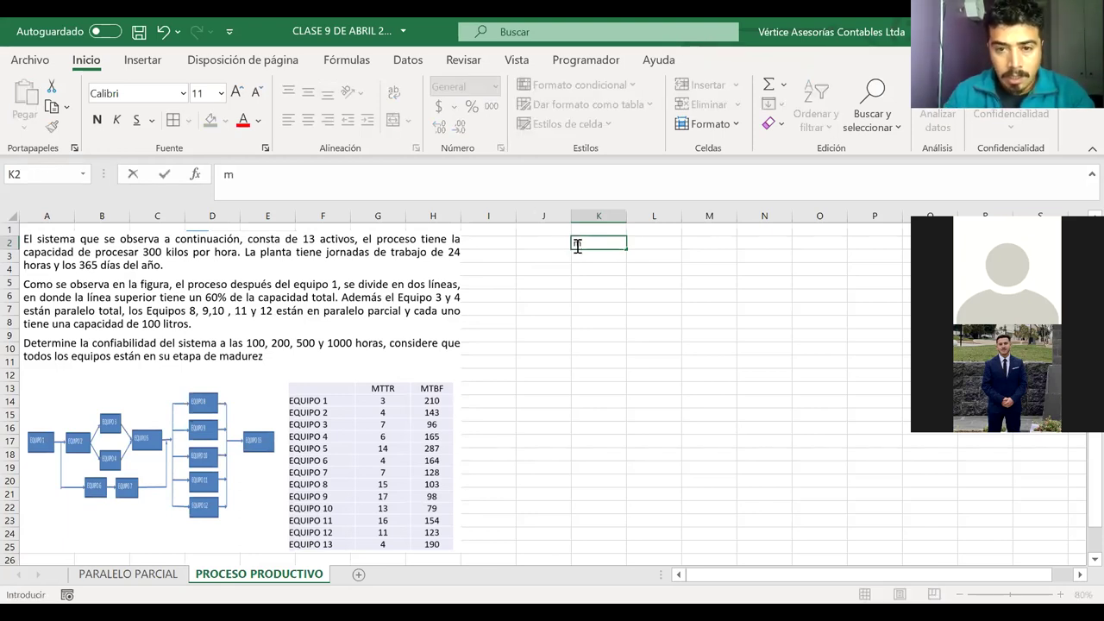
text(TT)
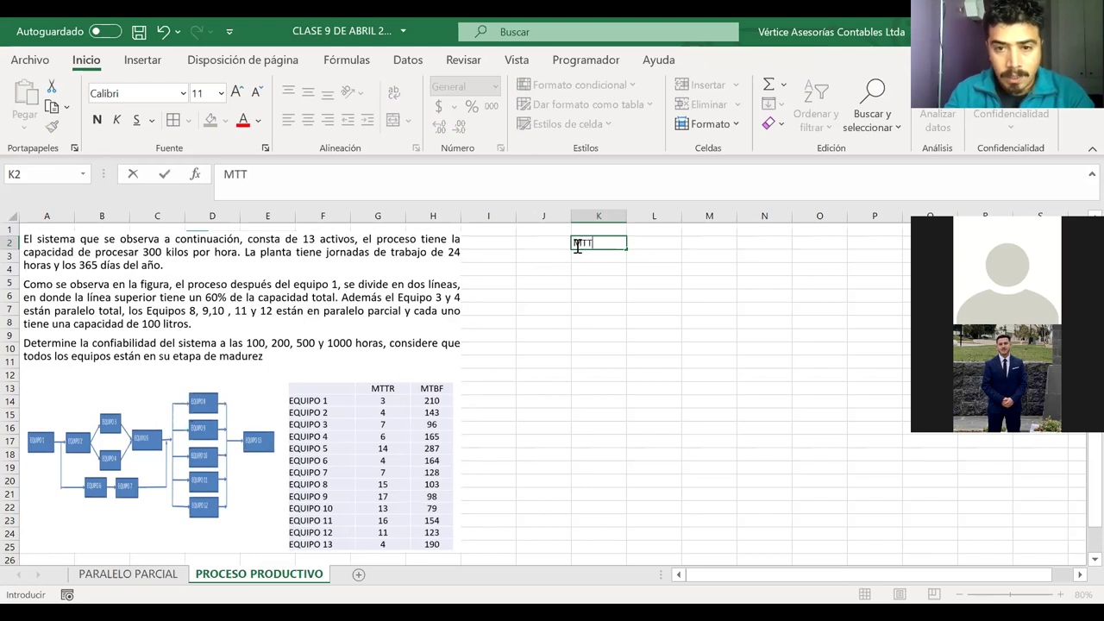
text(R)
key(Tab)
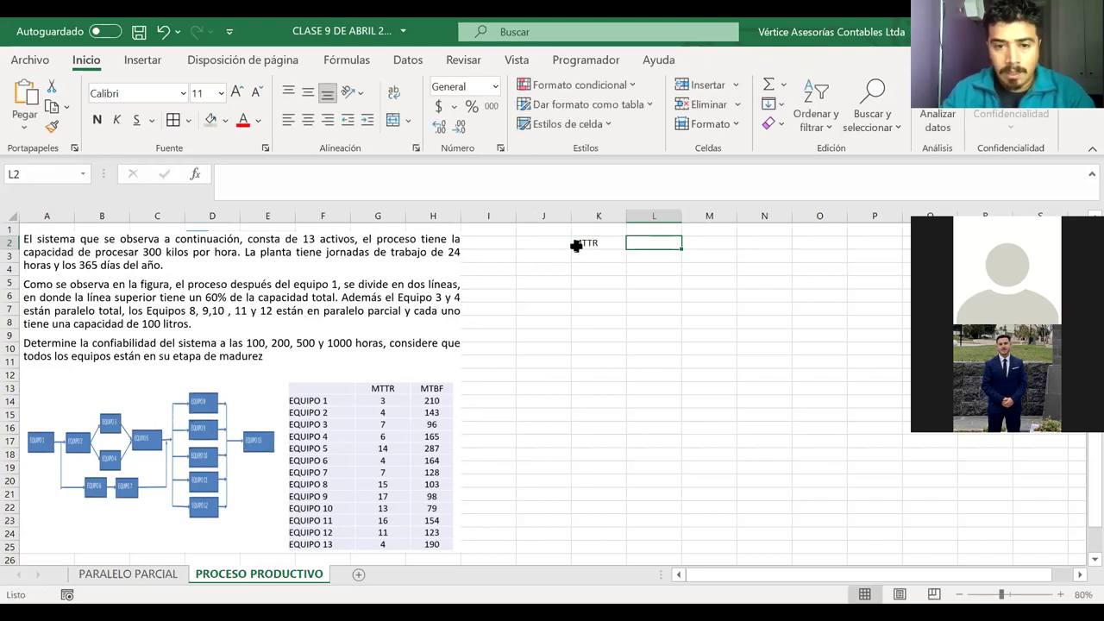
text(MTBF)
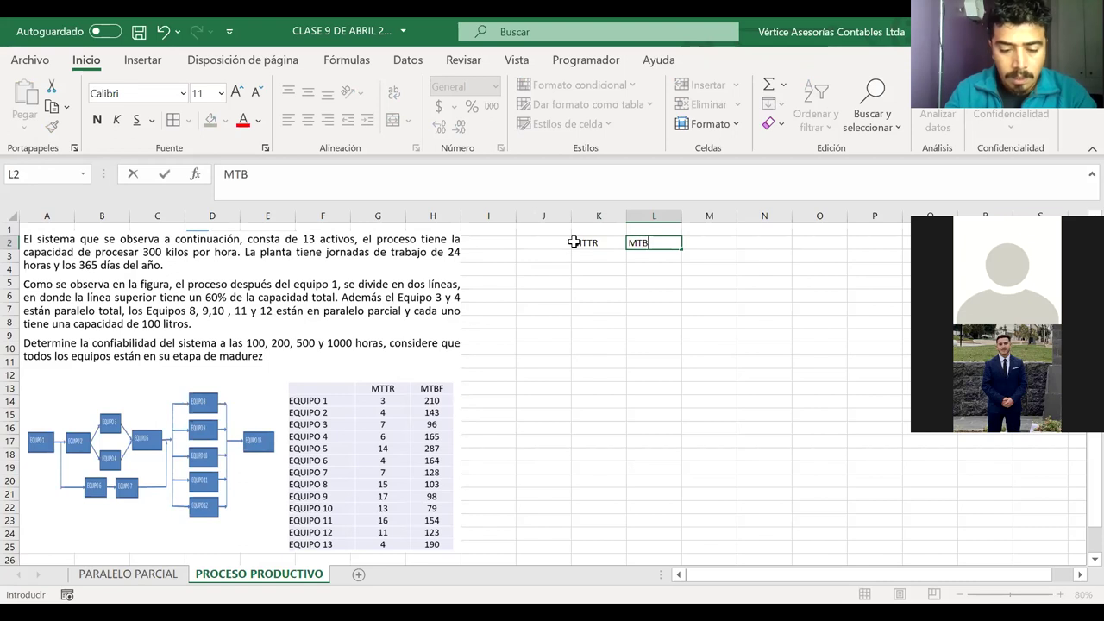
- Enter EQUIPO 1 and EQUIPO 2 in J3:J4 and fill the series down to EQUIPO 13 in J15
key(Left)
key(Left)
key(Down)
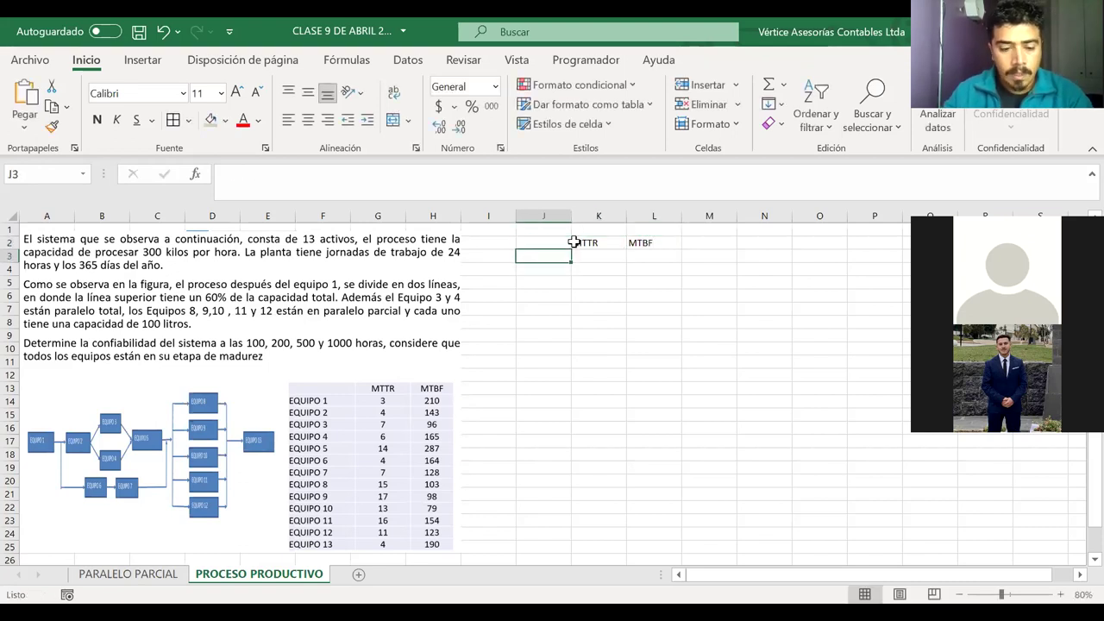
text(EQUIPO 1)
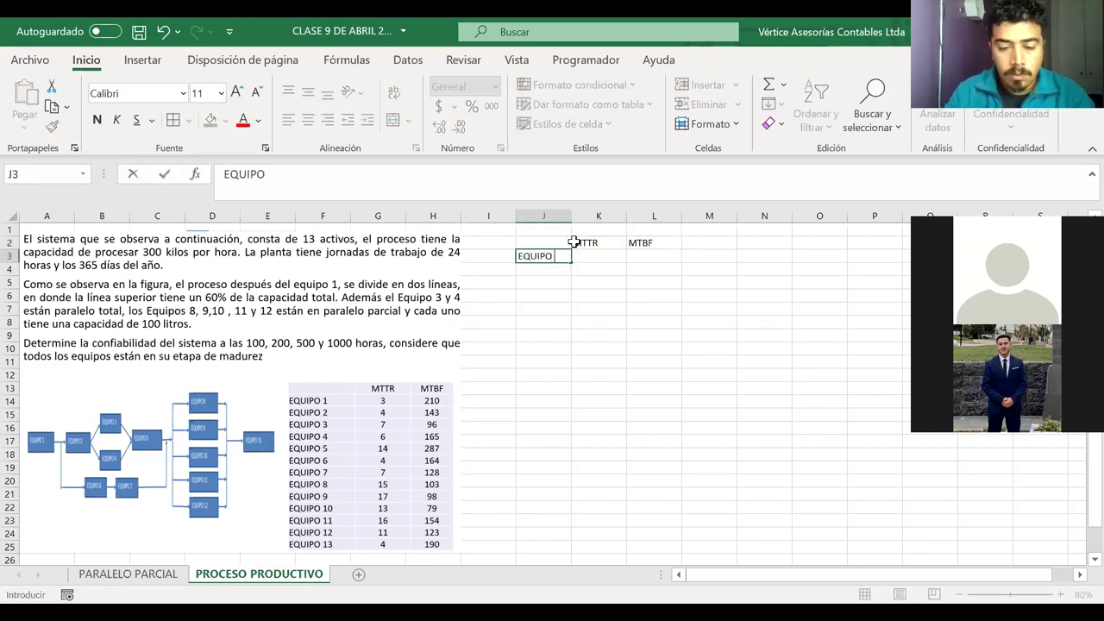
key(Return)
text(e)
key(Return)
double_click(560, 269)
key(BackSpace)
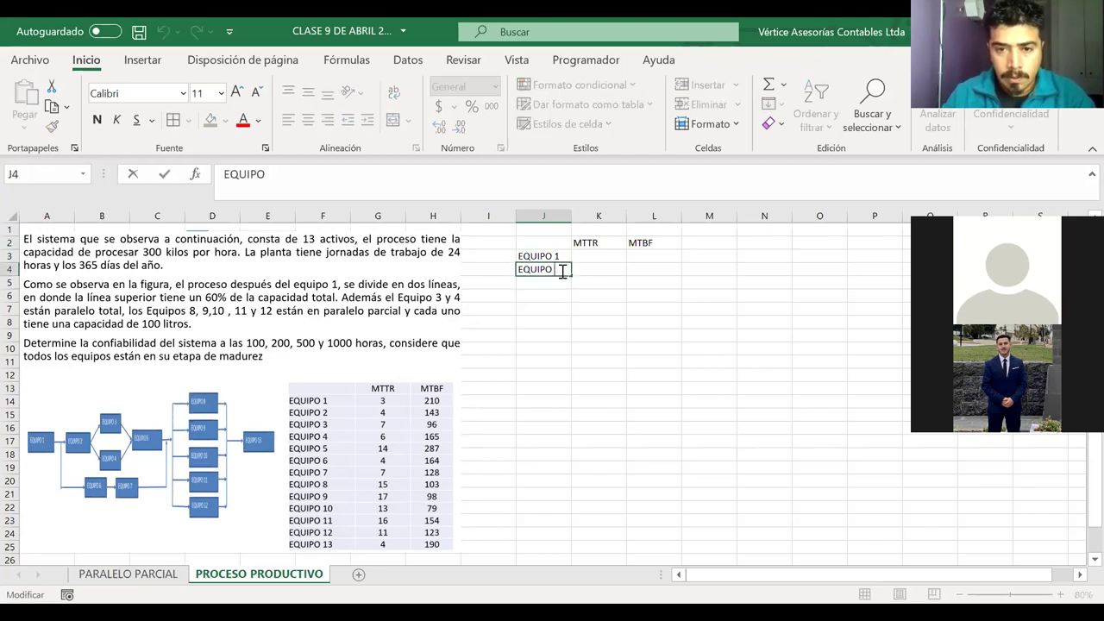
text(2)
drag(560, 256, 570, 287)
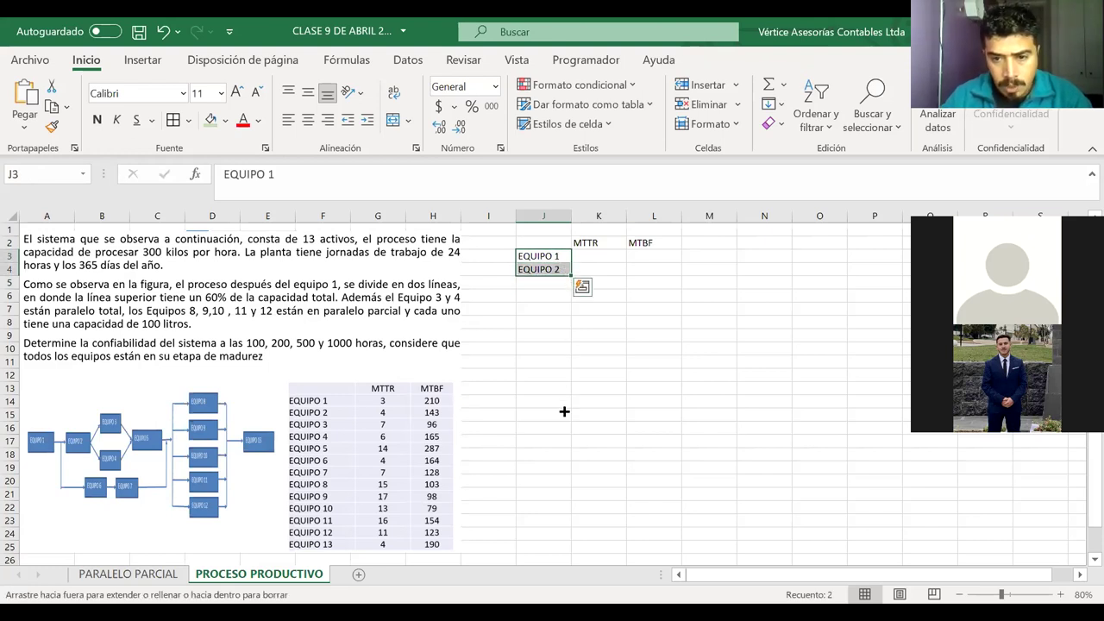
drag(562, 417, 563, 421)
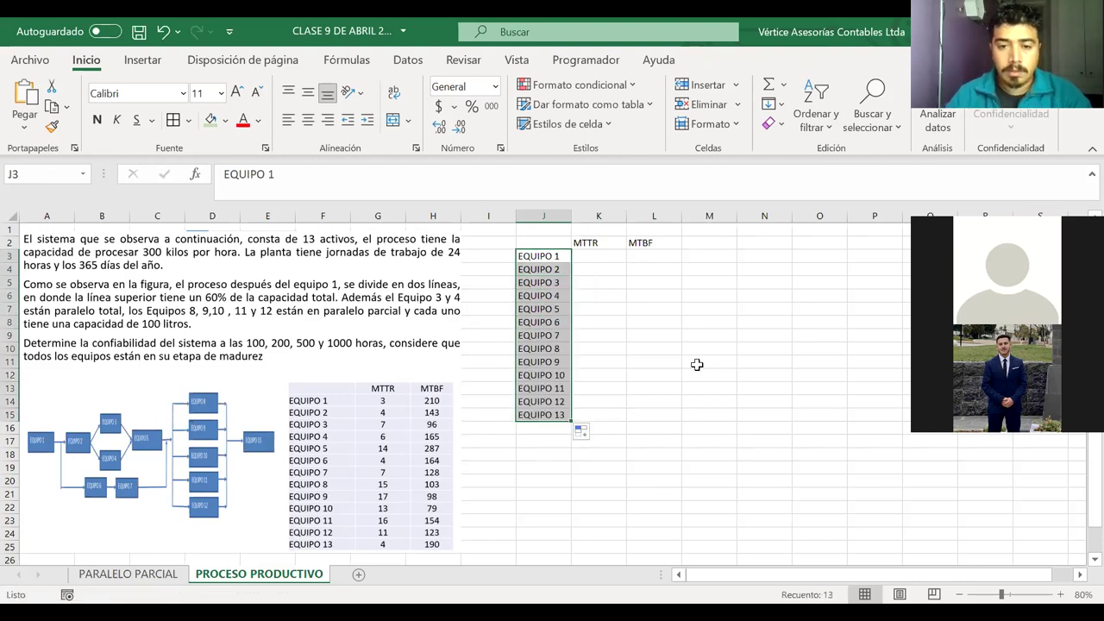
- Enter the MTTR values 3, 4, 7, 6, 14, 4 and 7 for EQUIPO 1 to EQUIPO 7 in K3:K9
click(598, 257)
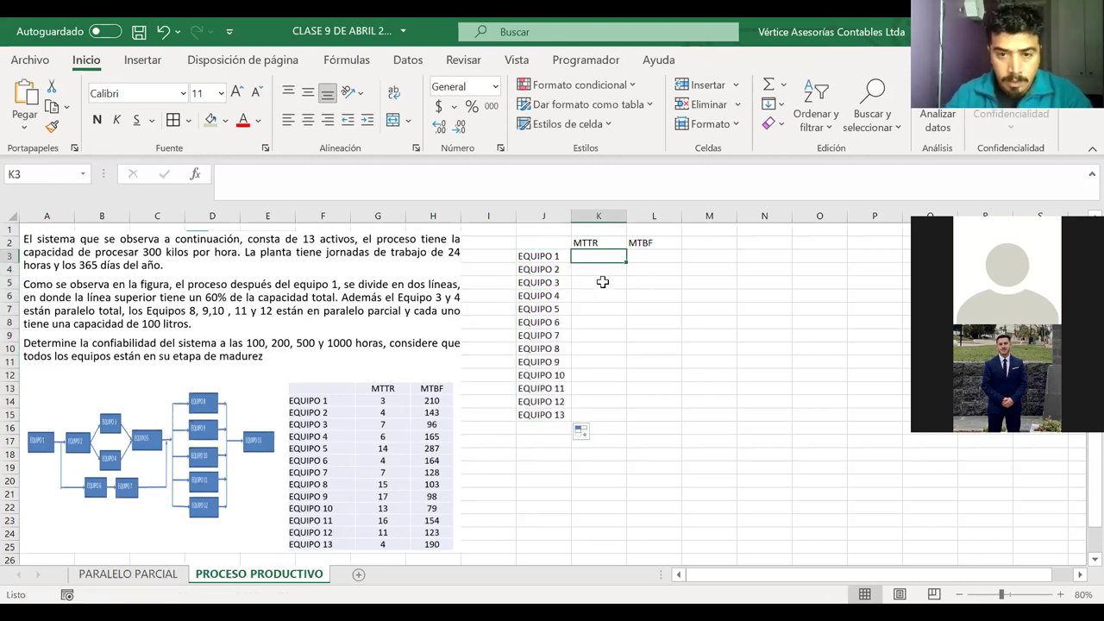
text(3)
key(Return)
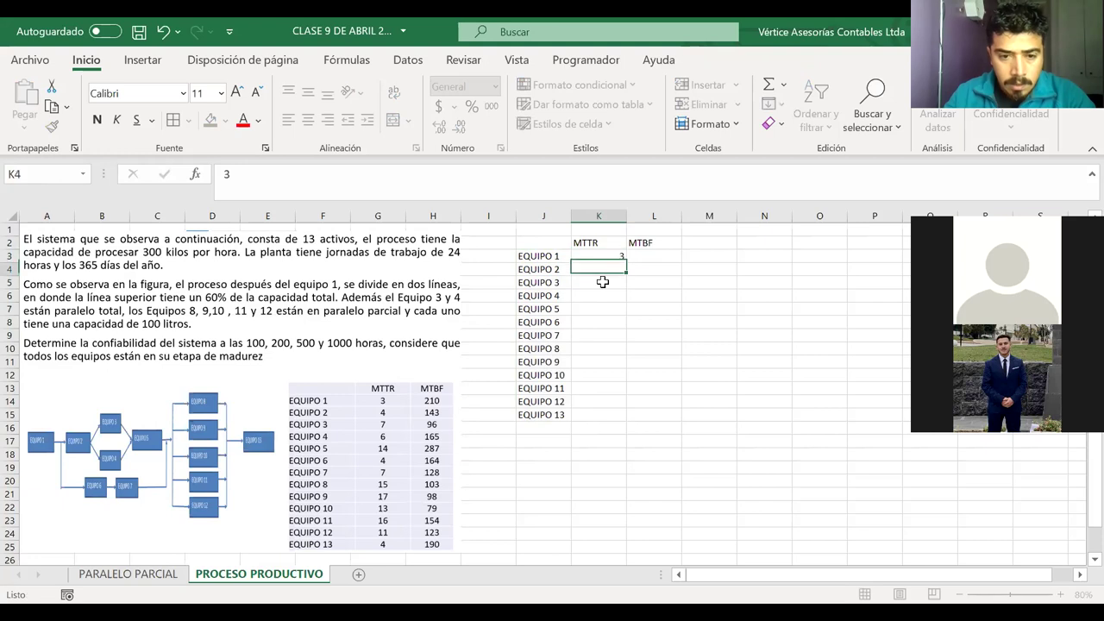
text(4)
key(Return)
text(7)
key(Return)
text(6)
key(Return)
text(144)
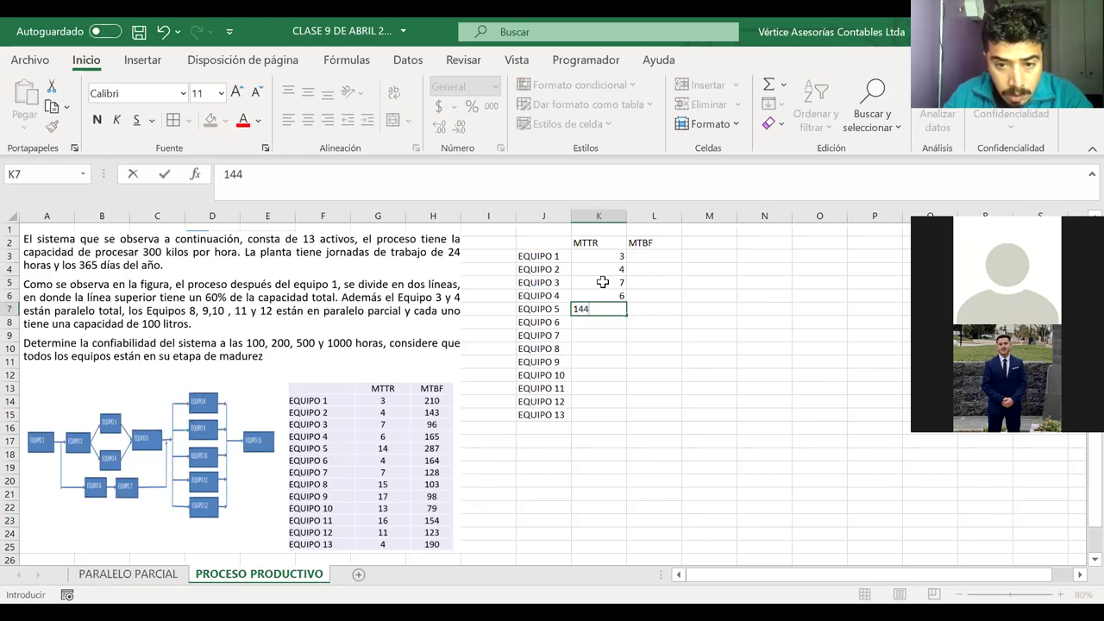
key(BackSpace)
key(Return)
text(4)
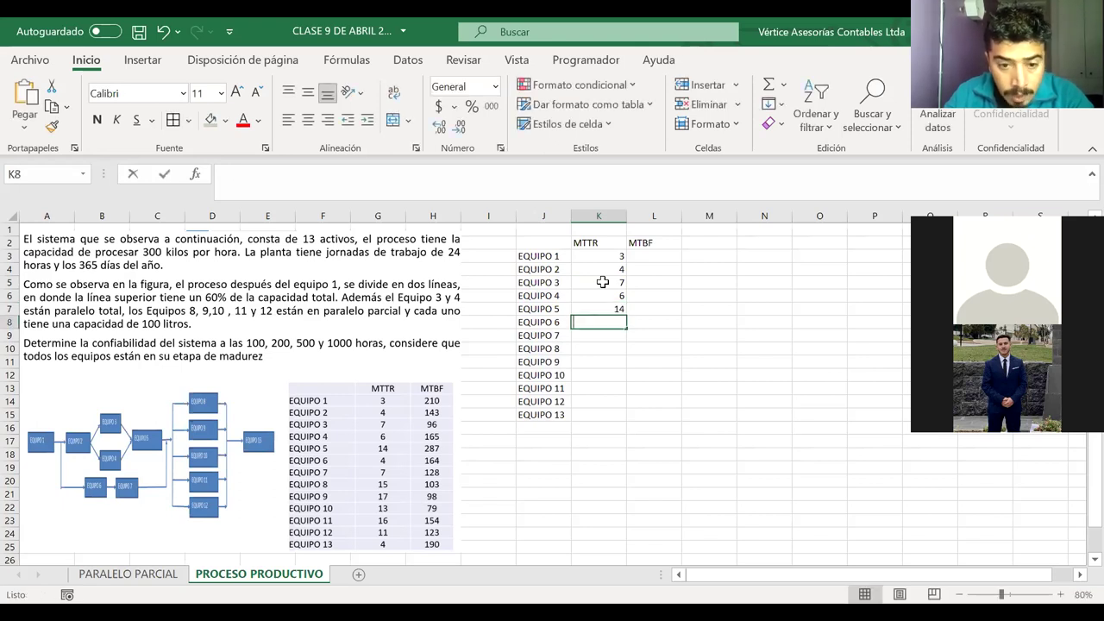
key(Return)
text(7)
key(Return)
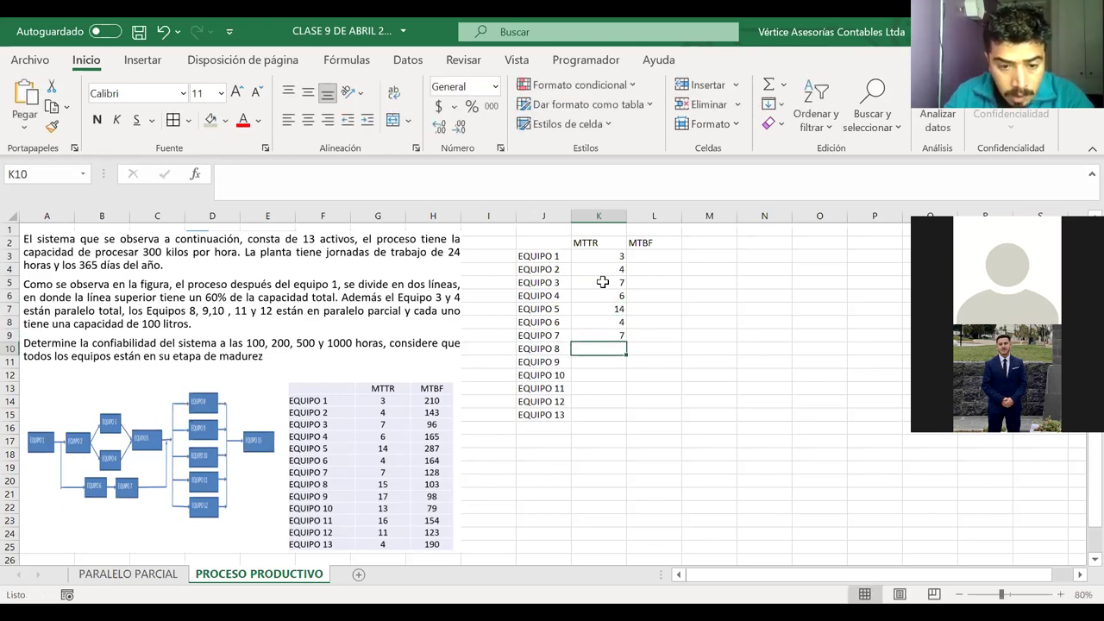
- Enter the MTTR values 15, 27, 13, 16, 11 and 4 for EQUIPO 8 to EQUIPO 13 in K10:K15
text(15)
key(Return)
text(27)
key(Return)
text(13)
key(Return)
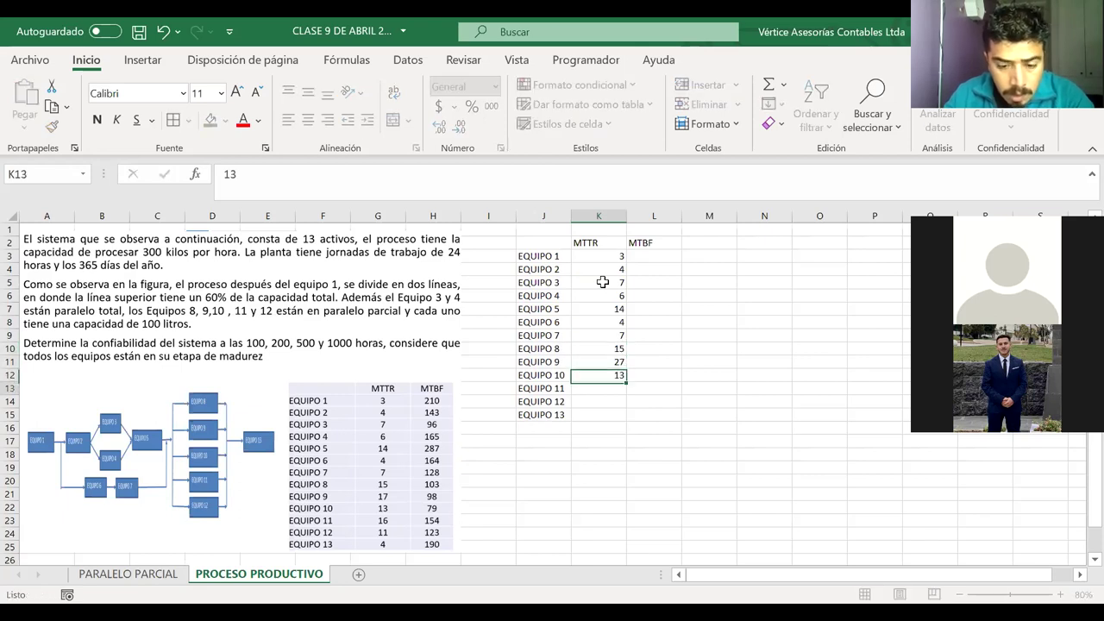
text(16)
key(Return)
text(11)
key(Return)
text(4)
key(Return)
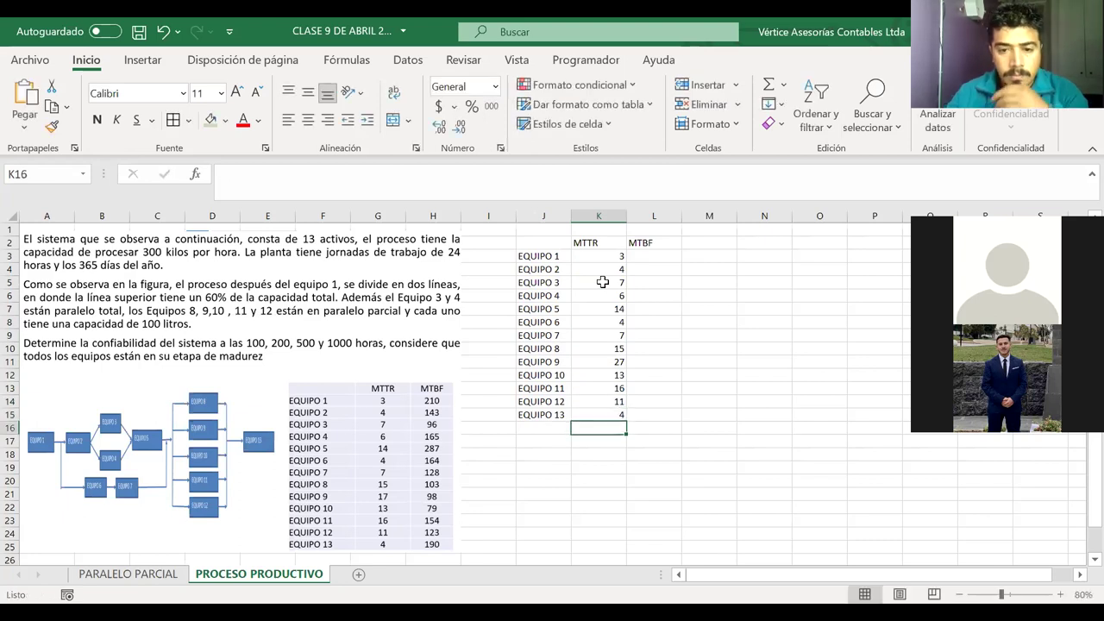
- Enter the MTBF values 210, 143, 96 and 165 for EQUIPO 1 to EQUIPO 4 in L3:L6
click(648, 252)
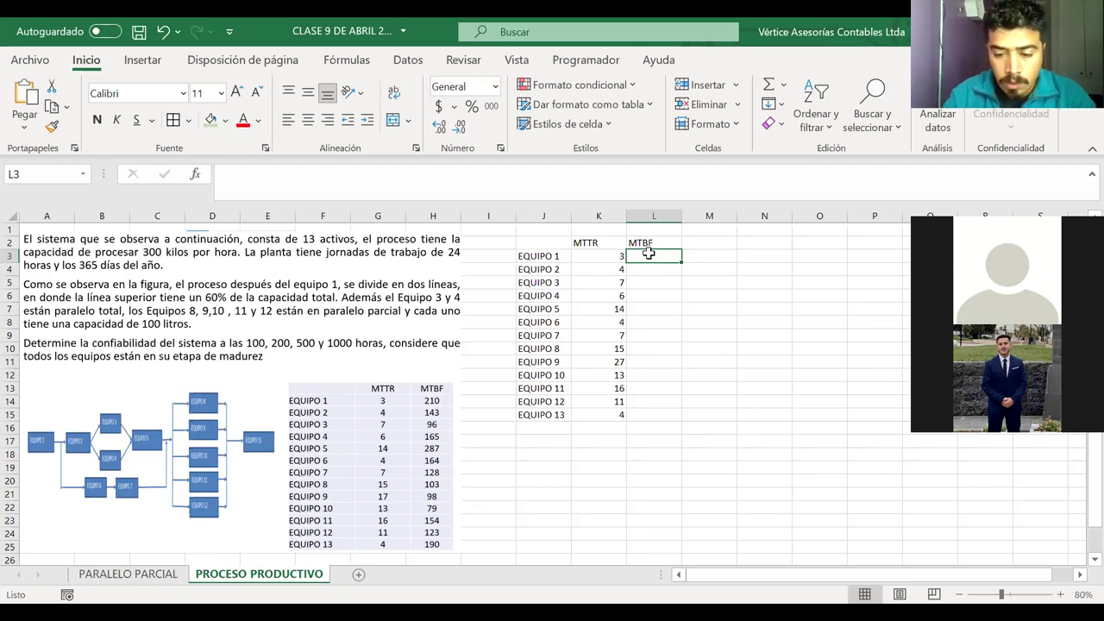
text(210)
key(Return)
text(143)
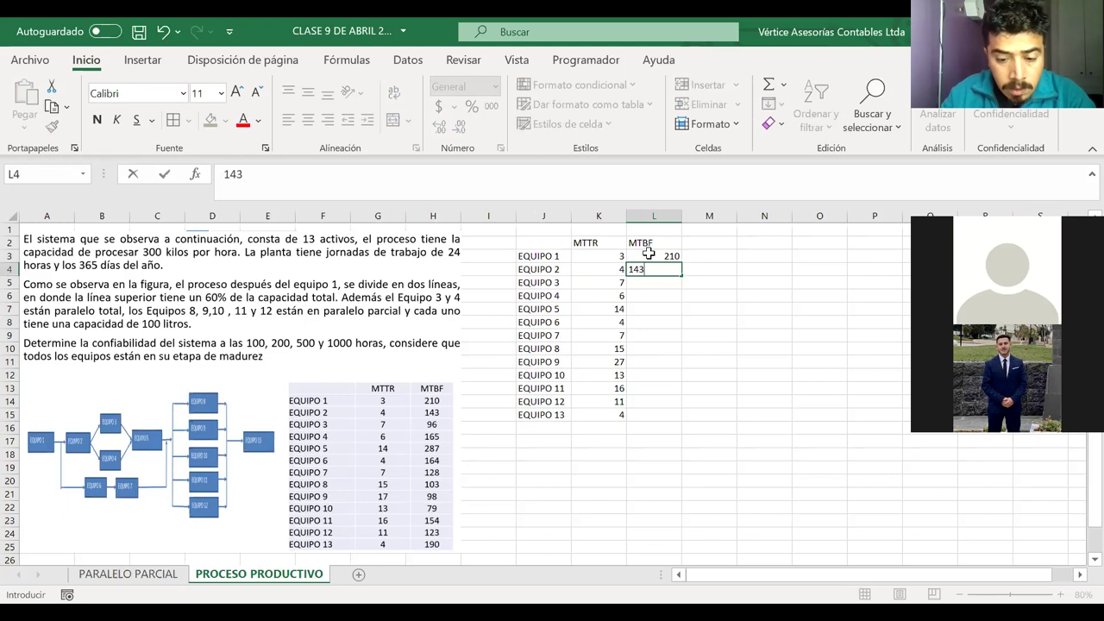
key(Return)
text(89)
key(BackSpace)
key(BackSpace)
text(97)
key(BackSpace)
text(6)
key(Return)
text(165)
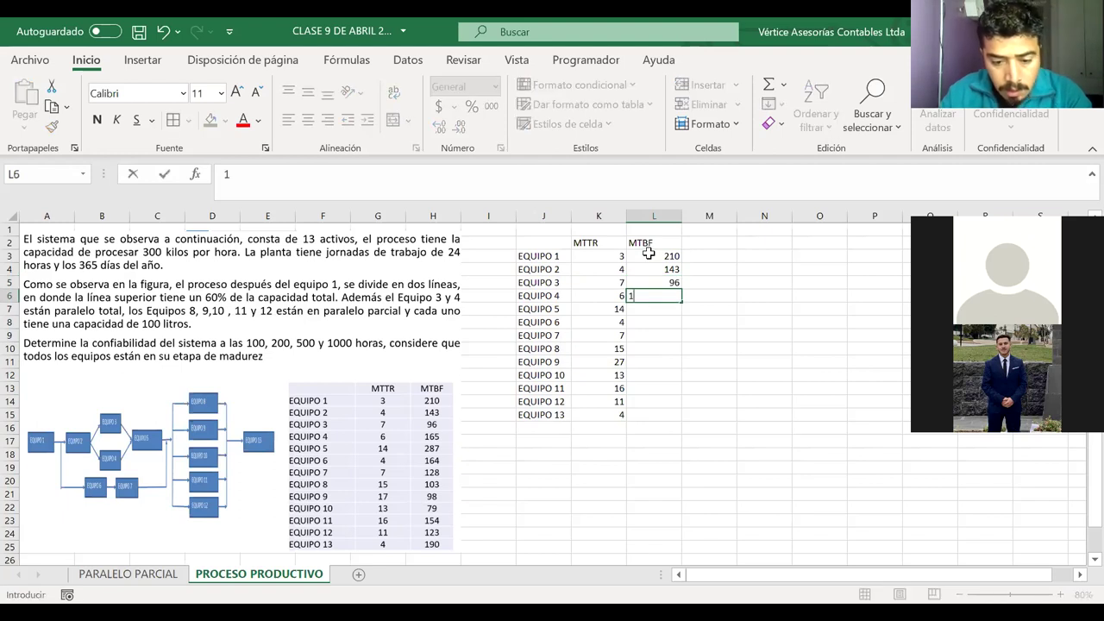
key(Return)
- Enter the MTBF values 387, 164, 128 and 103 for EQUIPO 5 to EQUIPO 8 in L7:L10
text(387)
key(Return)
text(164)
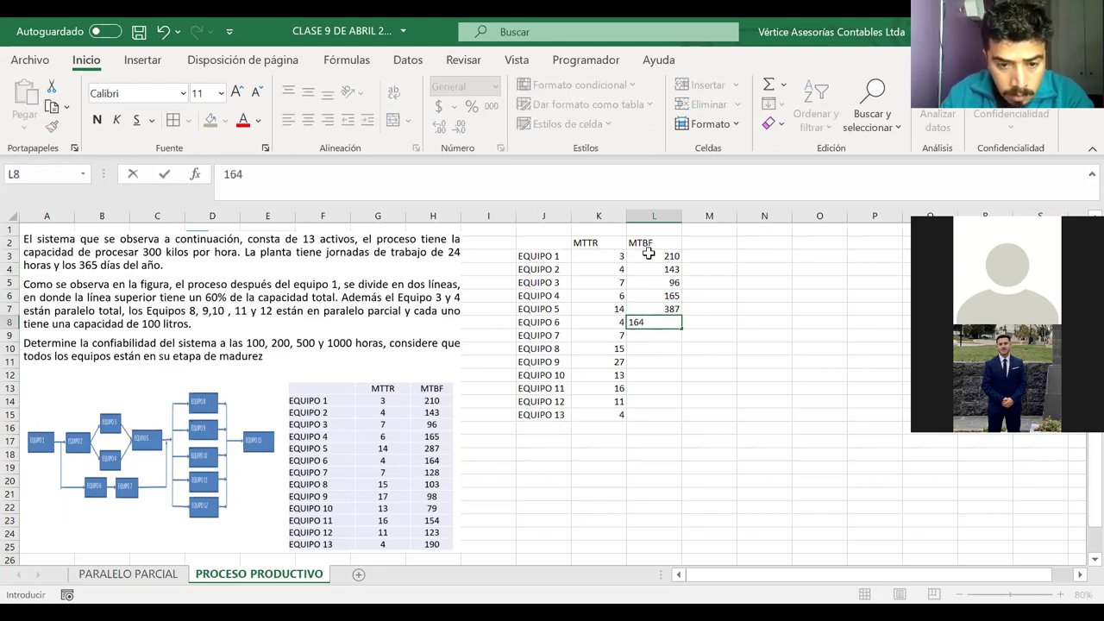
key(Return)
text(12)
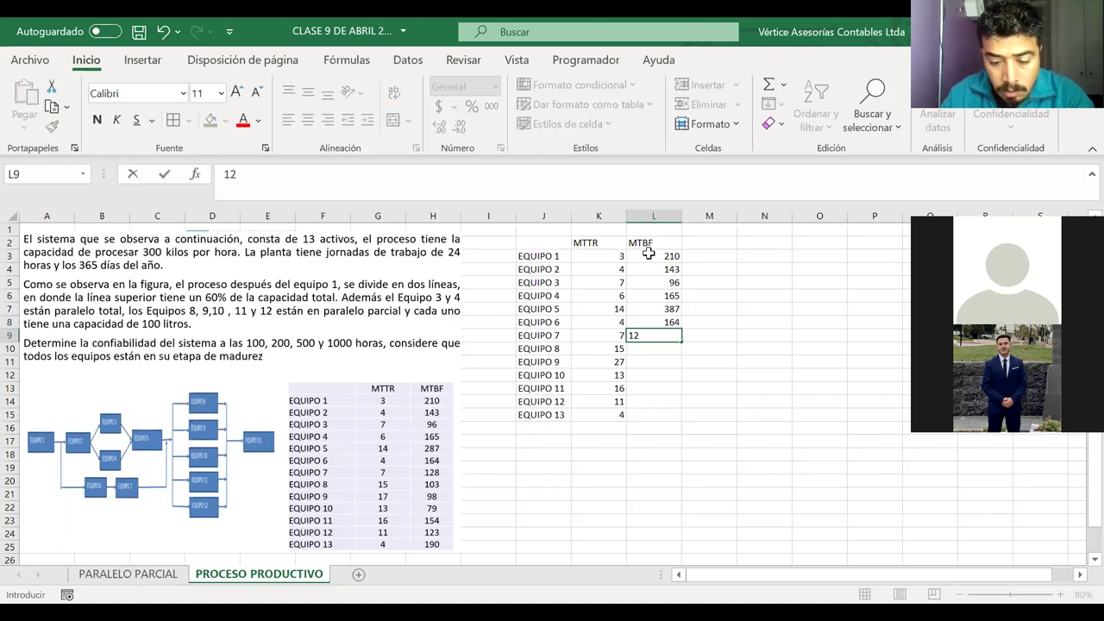
text(8)
key(Return)
text(1)
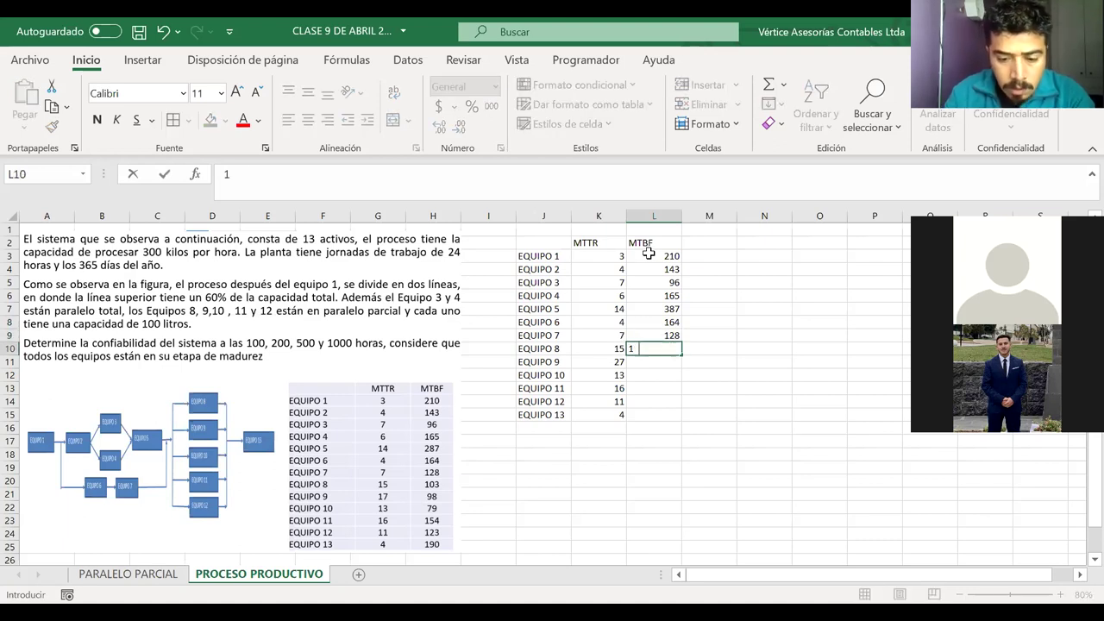
text(03)
key(Return)
- Enter the MTBF values 98, 79, 154, 123 and 190 for EQUIPO 9 to EQUIPO 13 in L11:L15
text(98)
key(Return)
text(79)
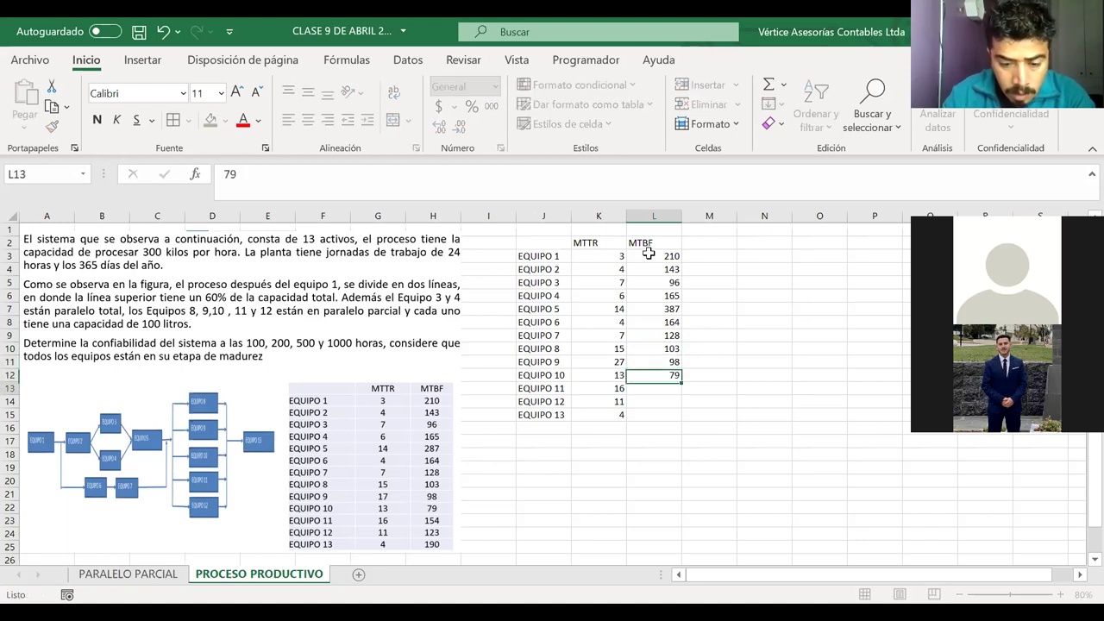
key(Return)
text(154)
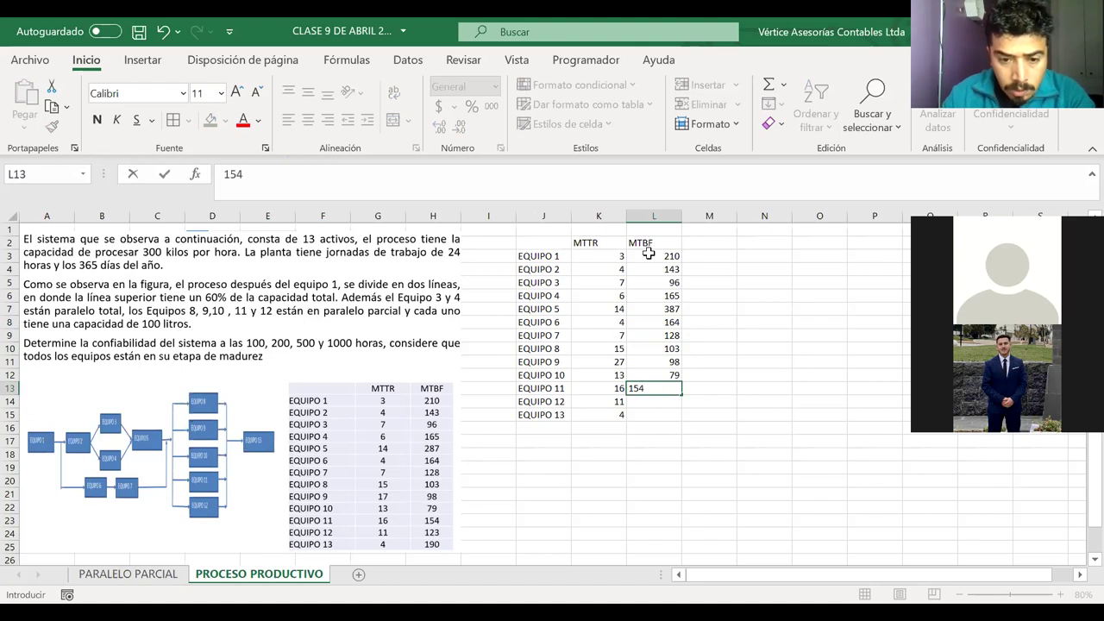
key(Return)
text(123)
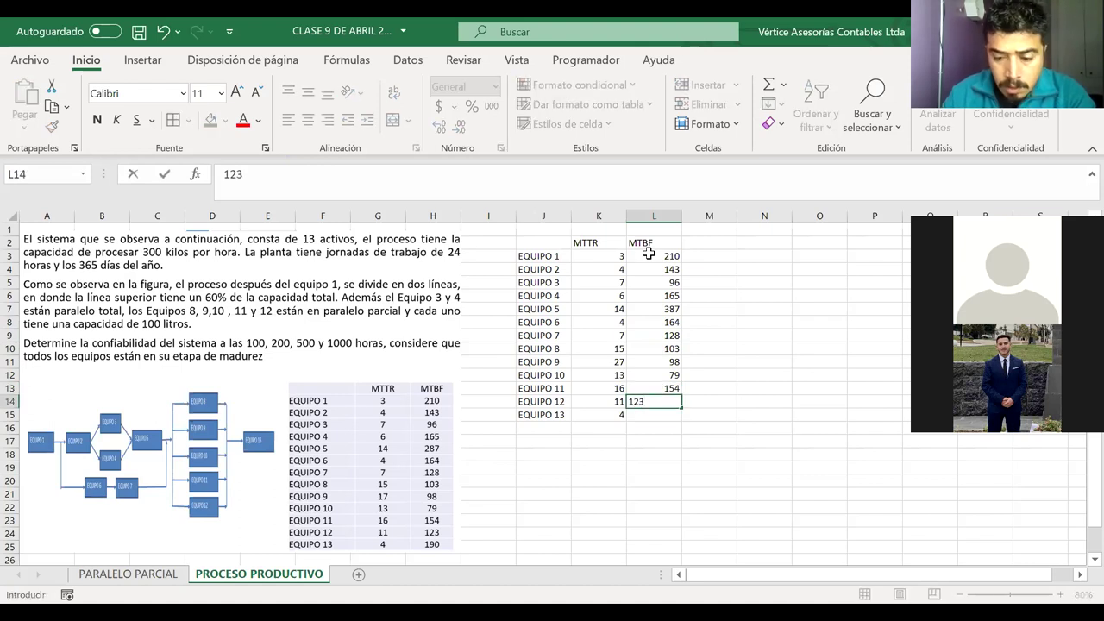
key(Return)
text(190)
key(Return)
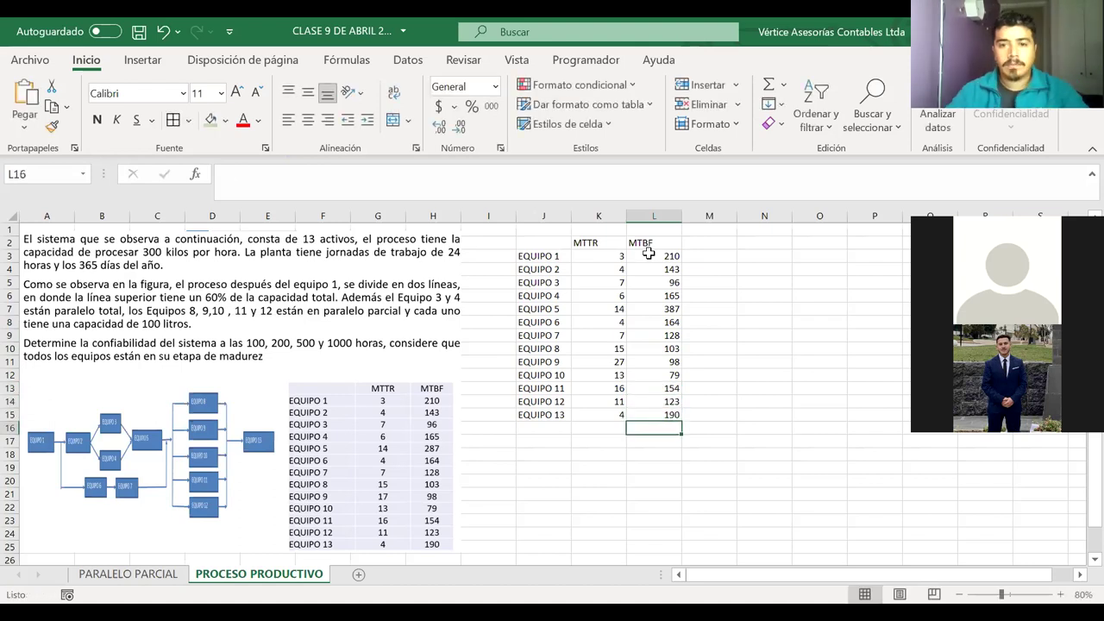
- Apply all borders to the equipment table J2:L15 and slightly widen the exercise image
drag(645, 243, 547, 421)
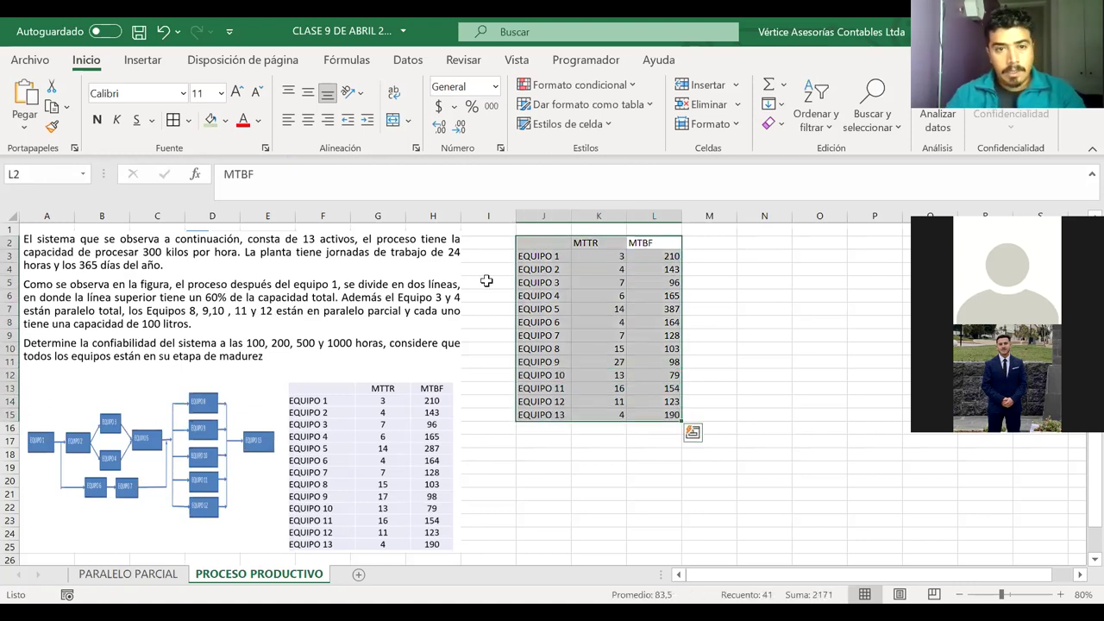
click(173, 120)
click(455, 356)
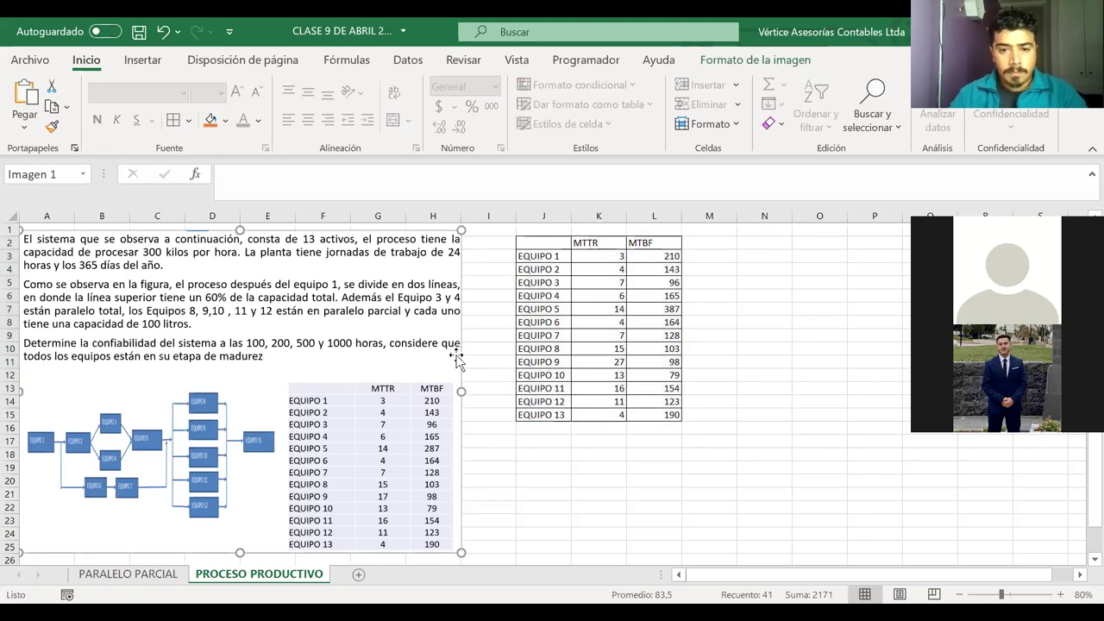
drag(459, 390, 473, 388)
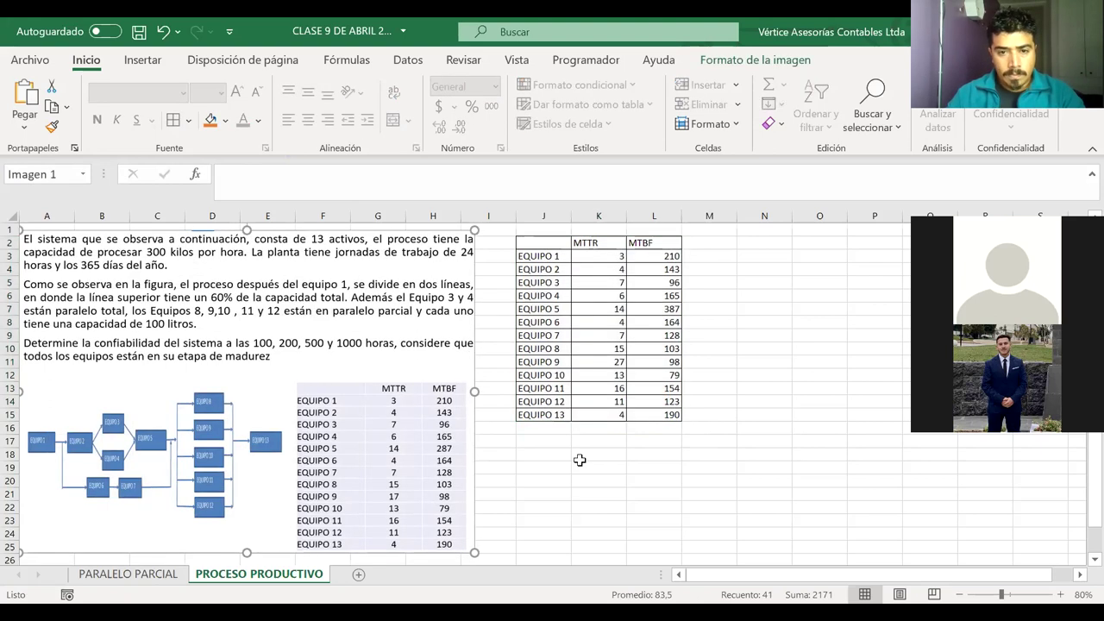
click(580, 459)
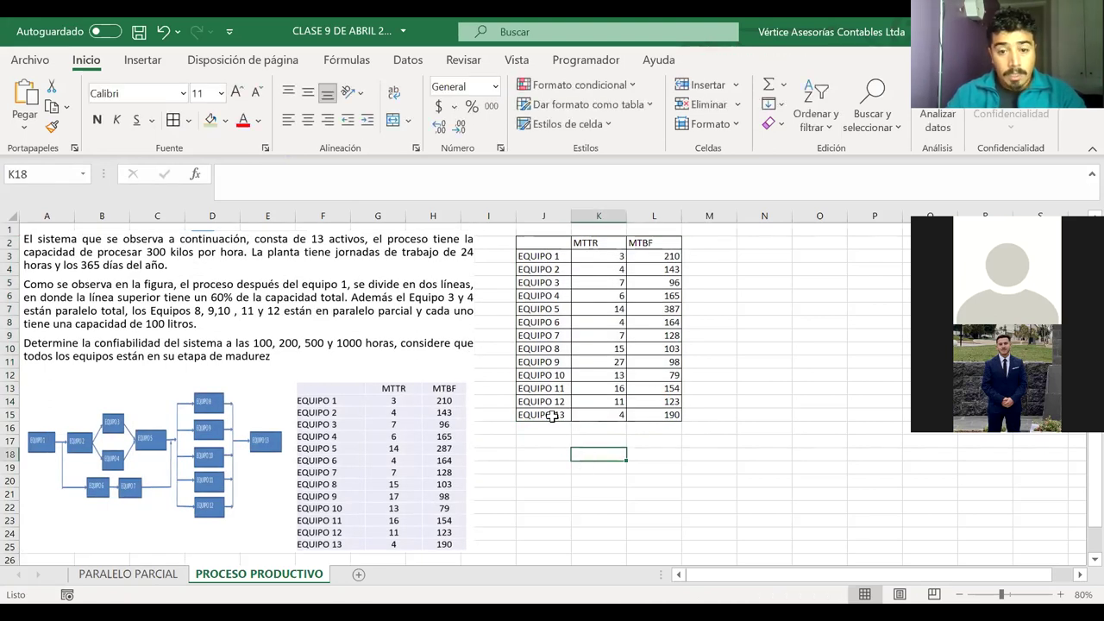
click(747, 246)
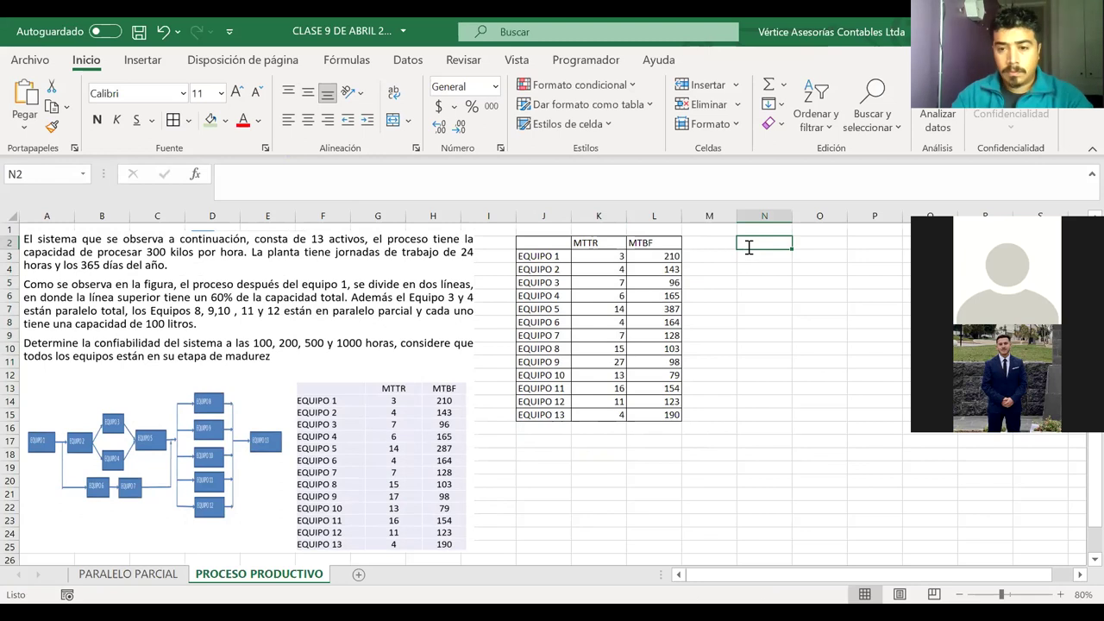
text(tlM)
key(BackSpace)
key(BackSpace)
key(BackSpace)
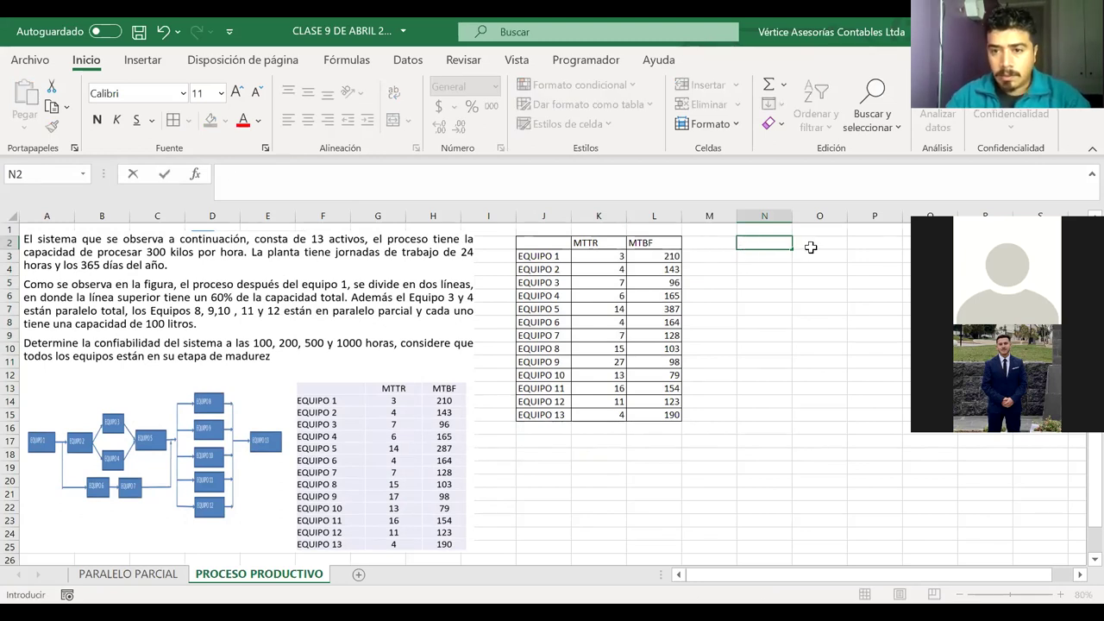
- Enter the heading "DETERMINE LA CONFIABILIDAD A LAS" in J17, below the equipment table
click(530, 445)
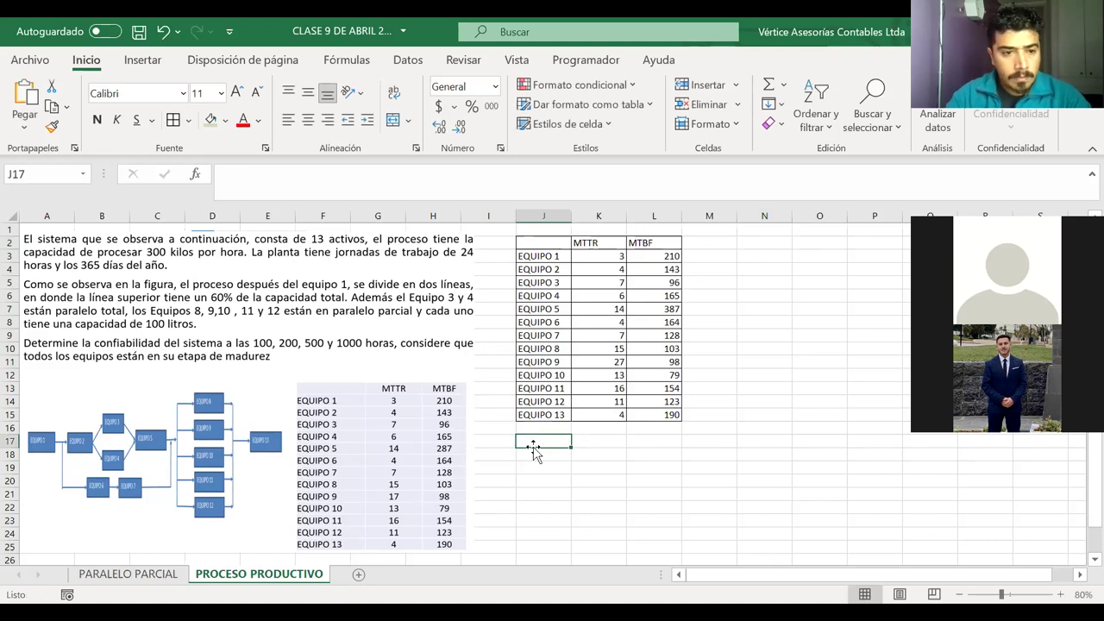
text(DETERMINE LA CO)
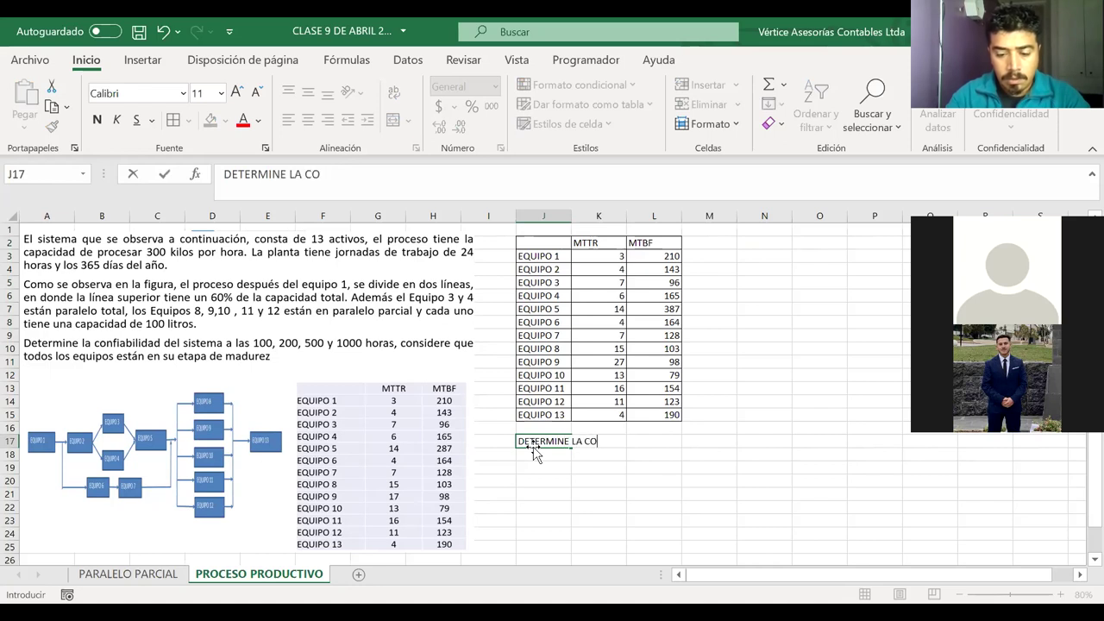
text(NFIABILIDAD A LAS)
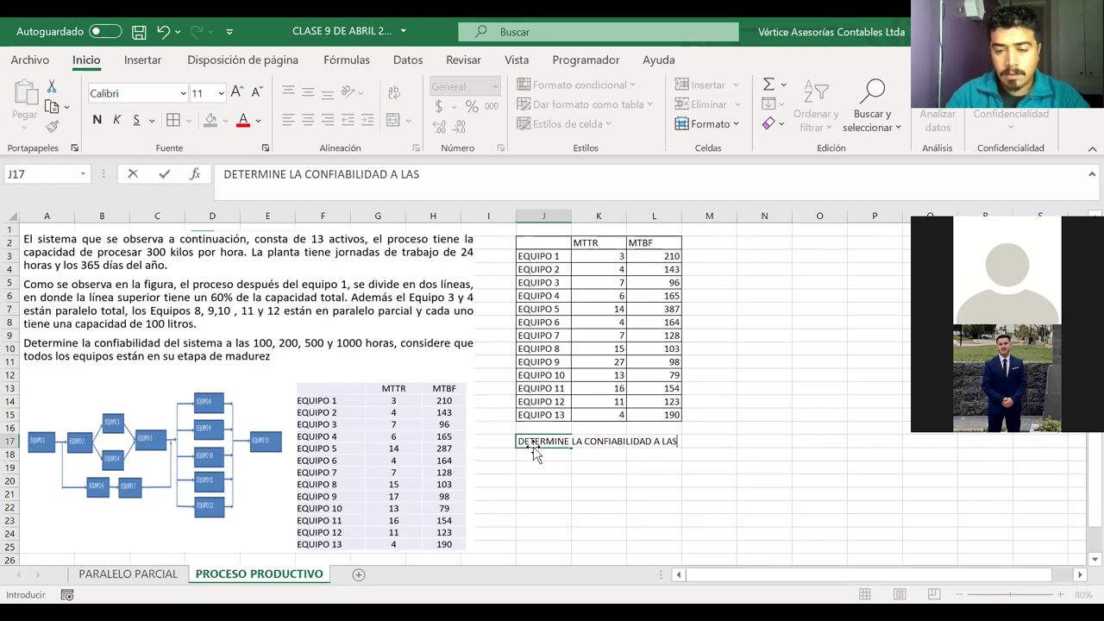
key(Return)
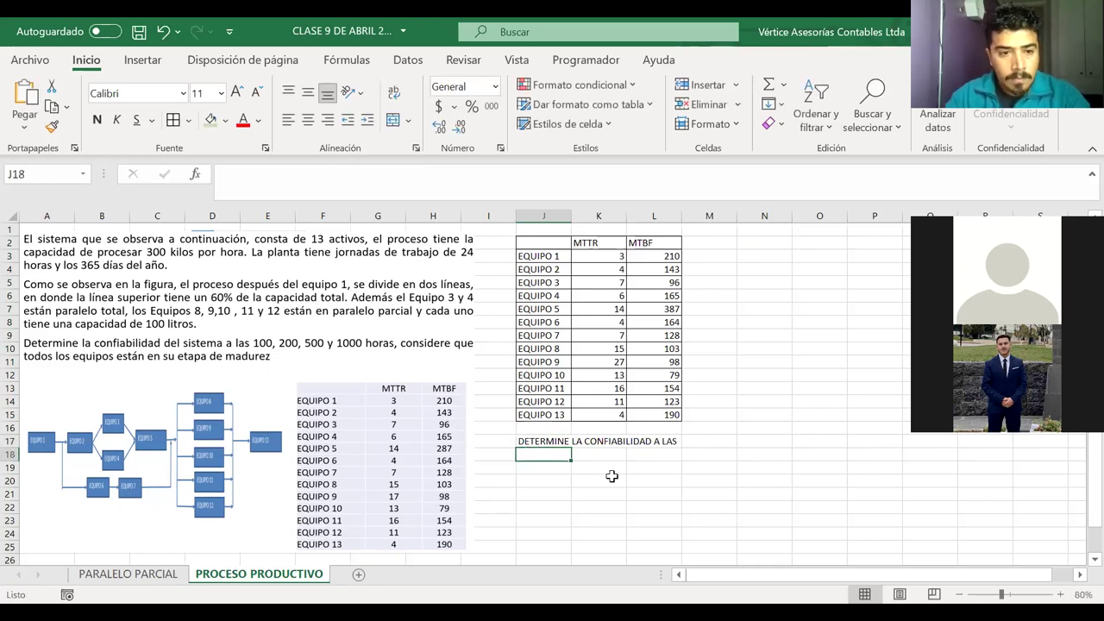
- Enter the header TIEMPO in J18 with the times 100, 200, 500 and 1000 in the cells below it
text(TIEM)
key(BackSpace)
key(BackSpace)
text(EMPO)
key(Return)
text(100)
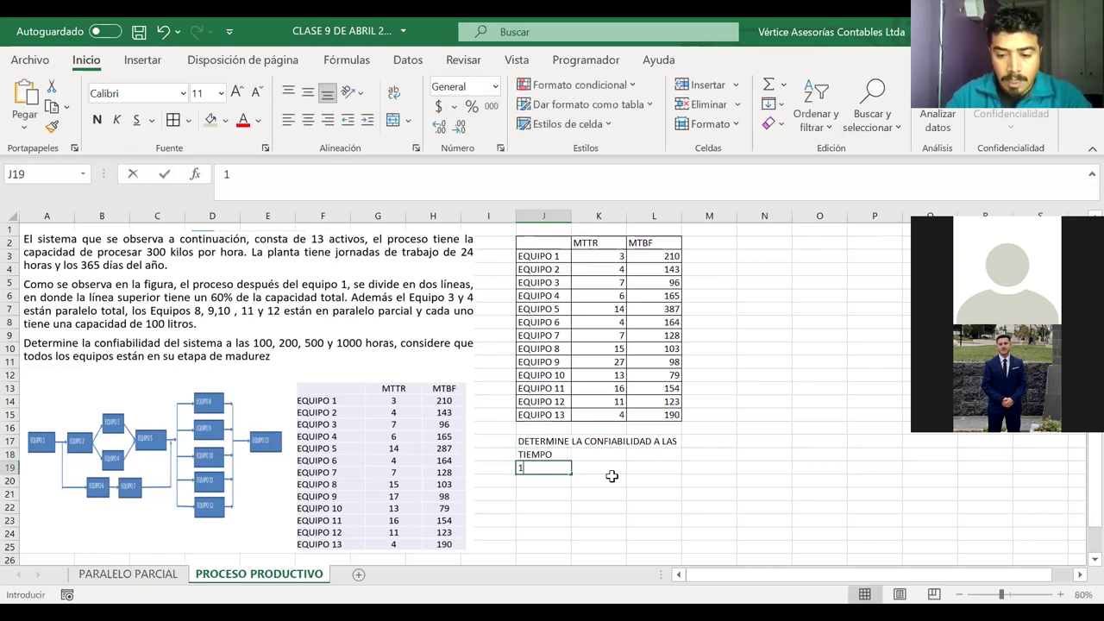
text(00)
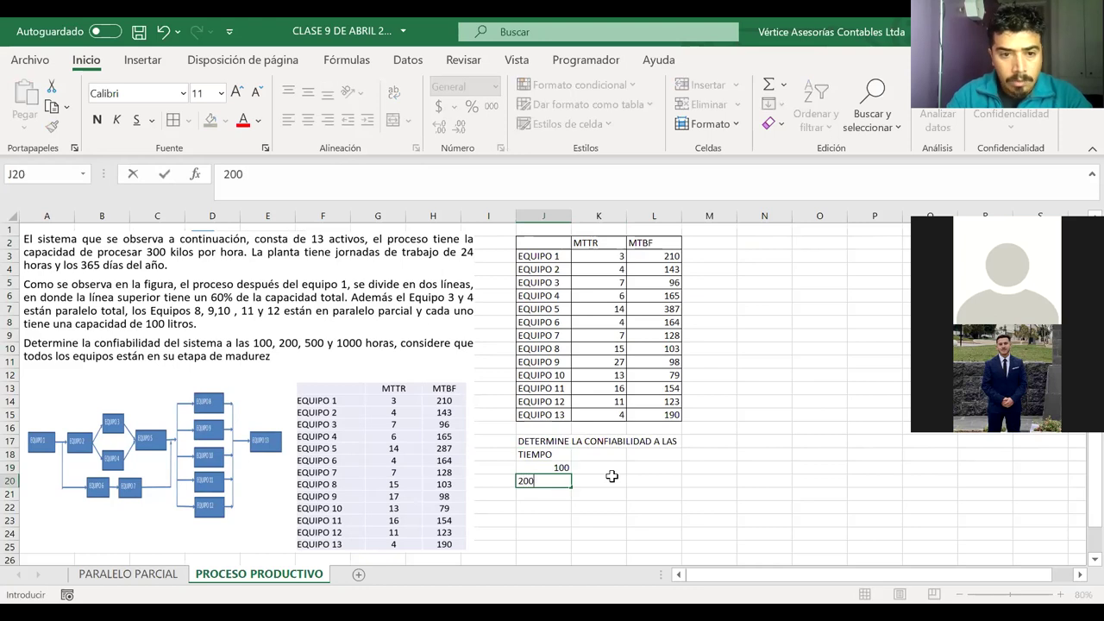
key(Return)
text(500)
key(Return)
text(1000)
key(Return)
- Format the time table J18:K22 with borders, green fill and horizontally centred contents
drag(560, 467, 579, 509)
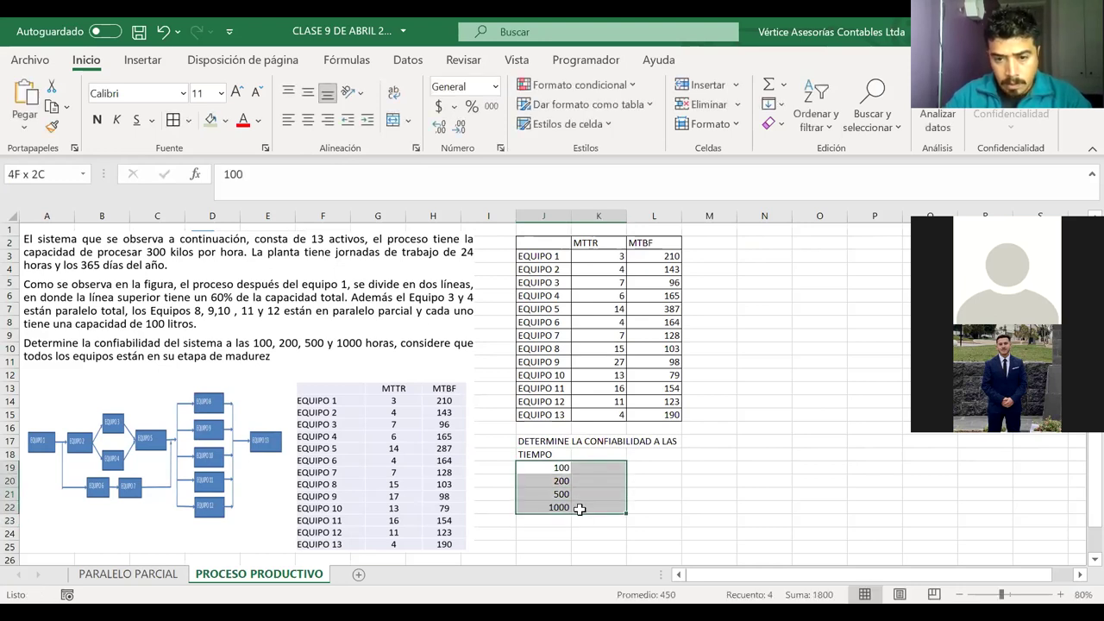
click(209, 120)
drag(552, 454, 594, 509)
click(210, 120)
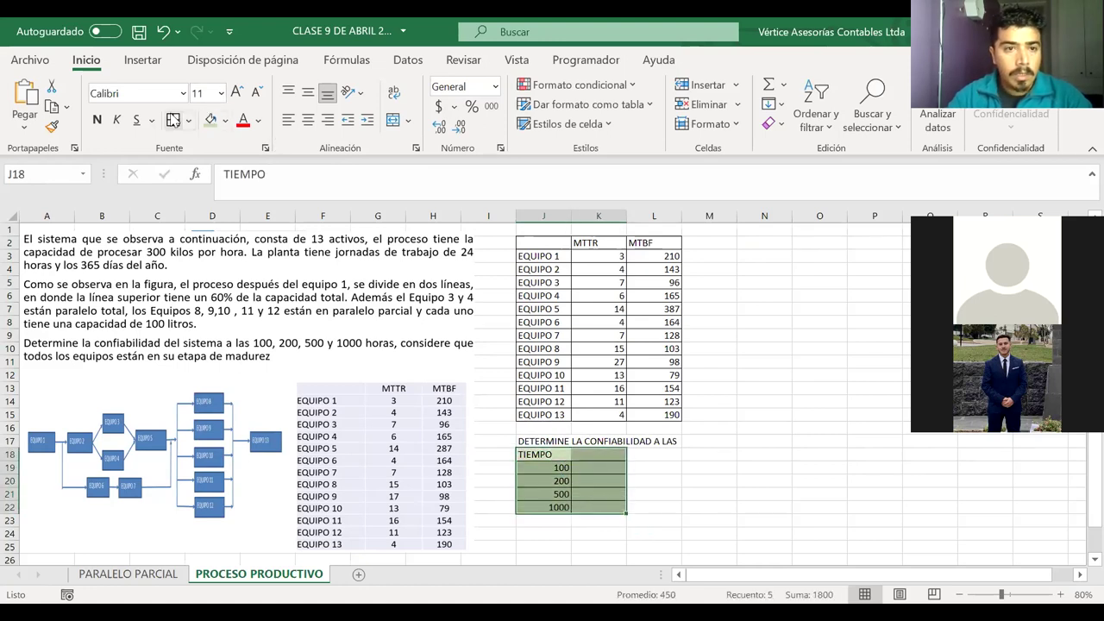
click(307, 119)
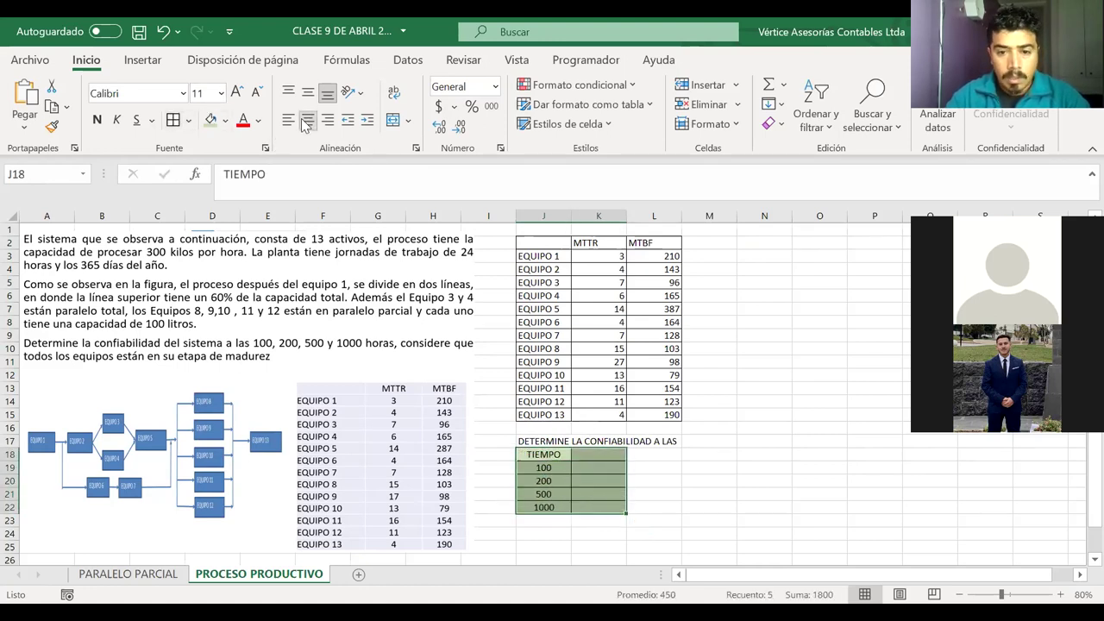
- Enter the header R(t) in K18, beside TIEMPO
click(594, 454)
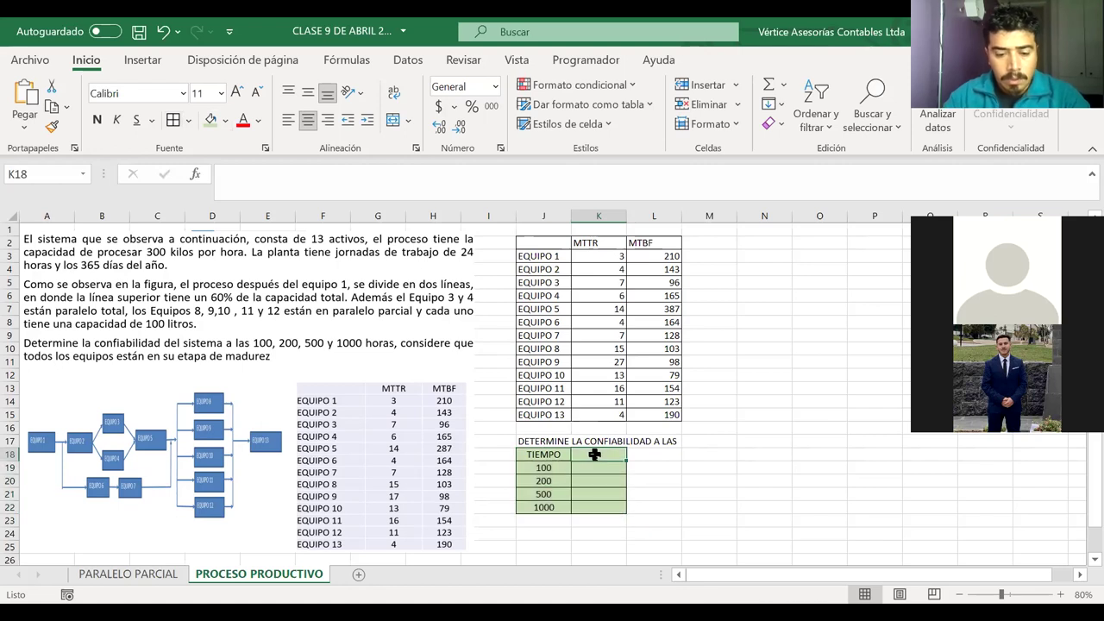
text(R(t))
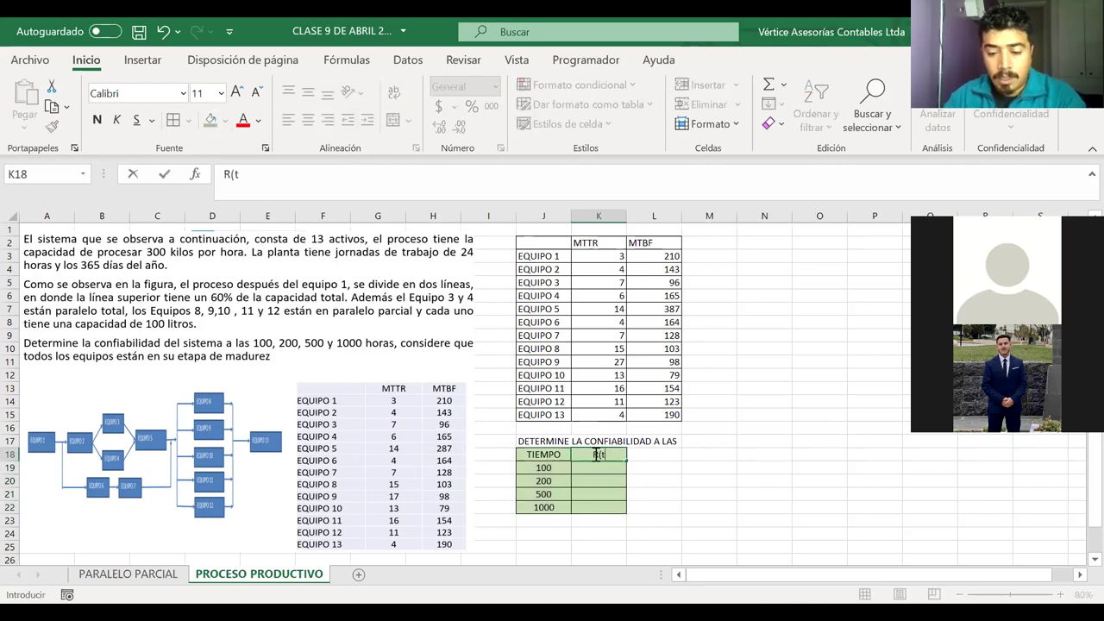
click(657, 479)
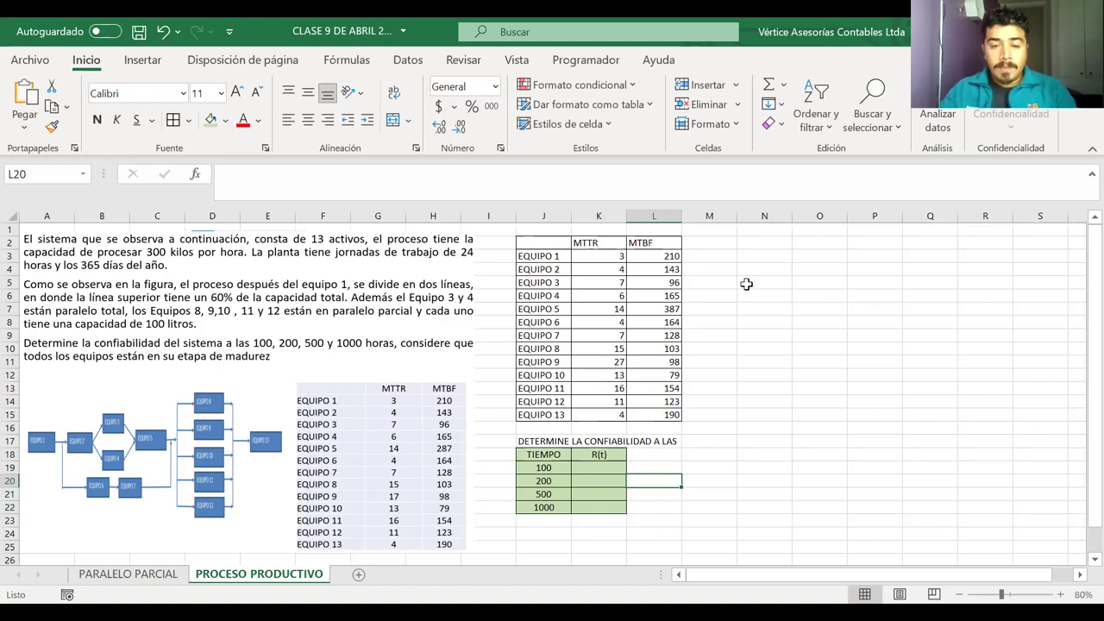
- Enter CAPACIDAD DEL PROCESO in J1, and merge and centre it across J1:K1
click(541, 228)
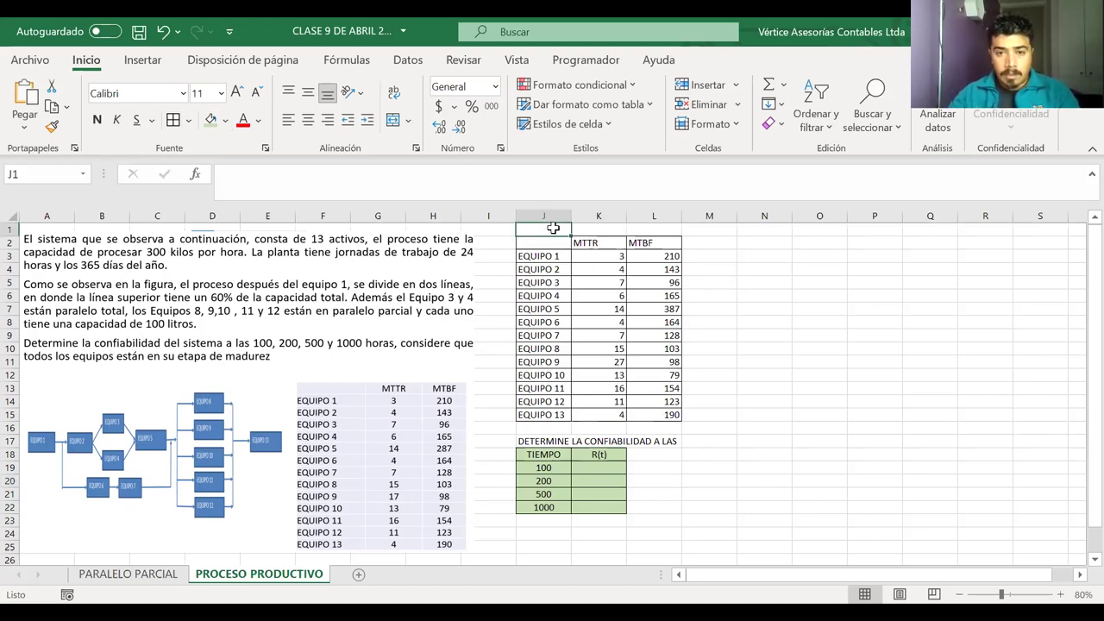
text(CA)
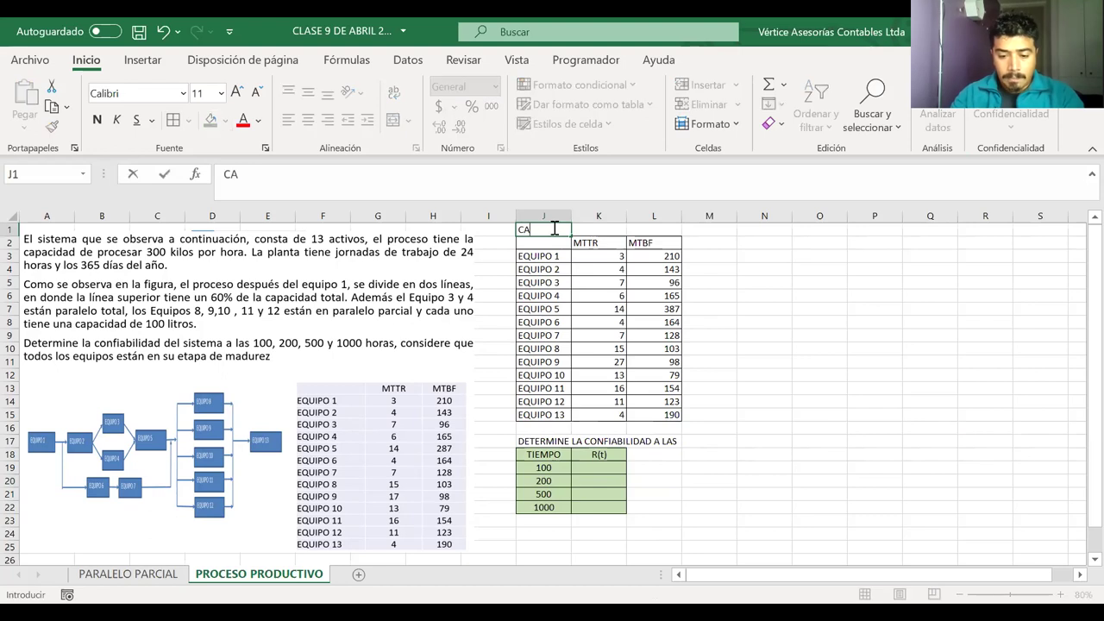
text(PACIDAD DE)
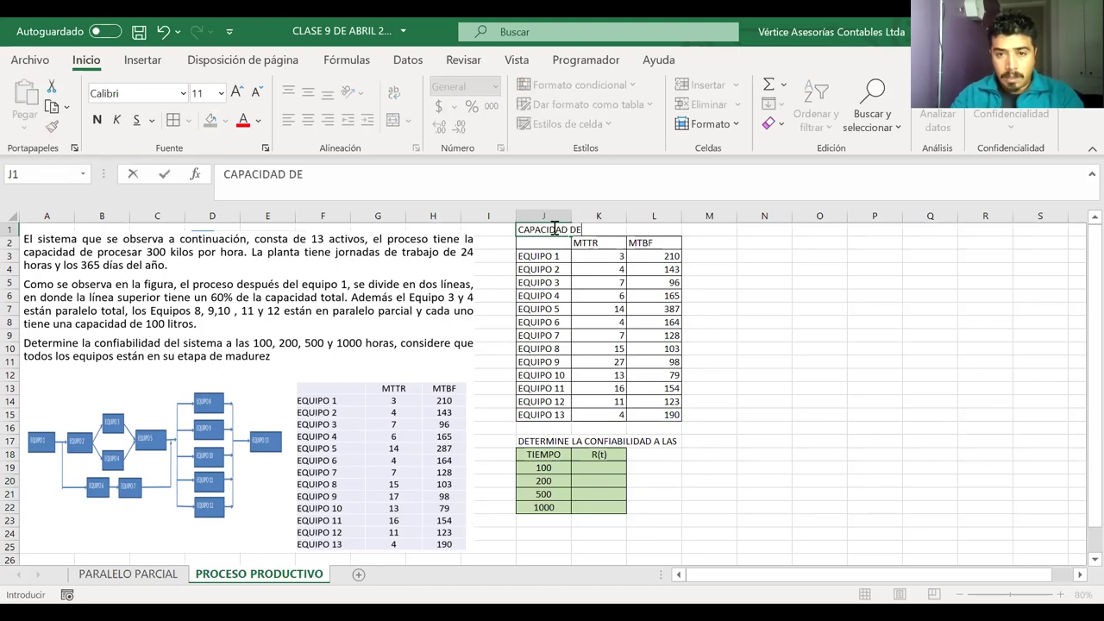
text(L PROCESO)
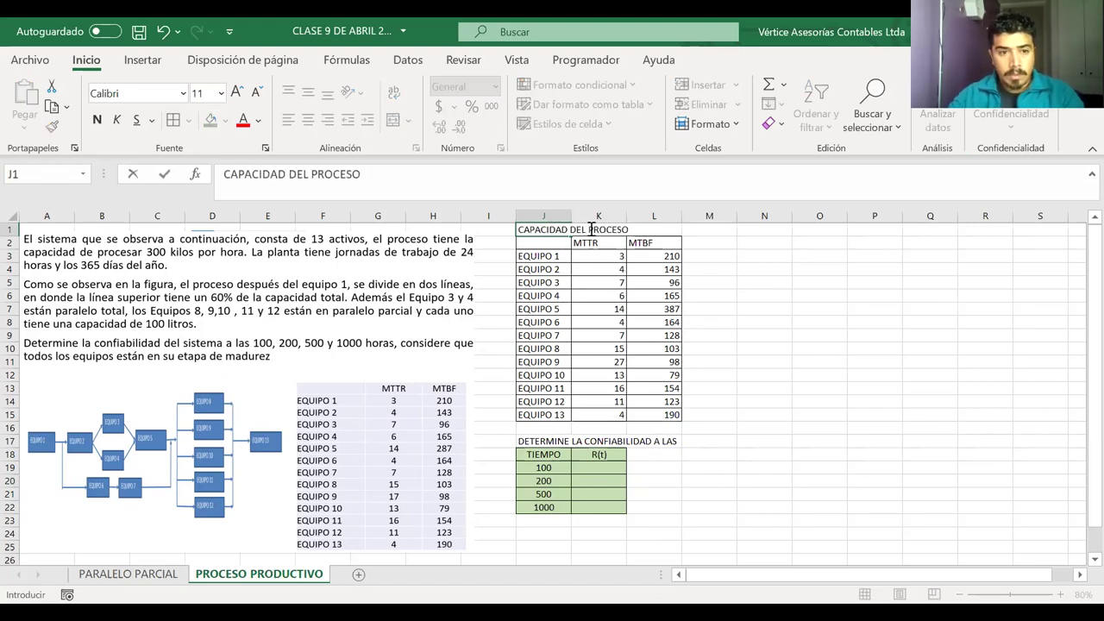
key(Return)
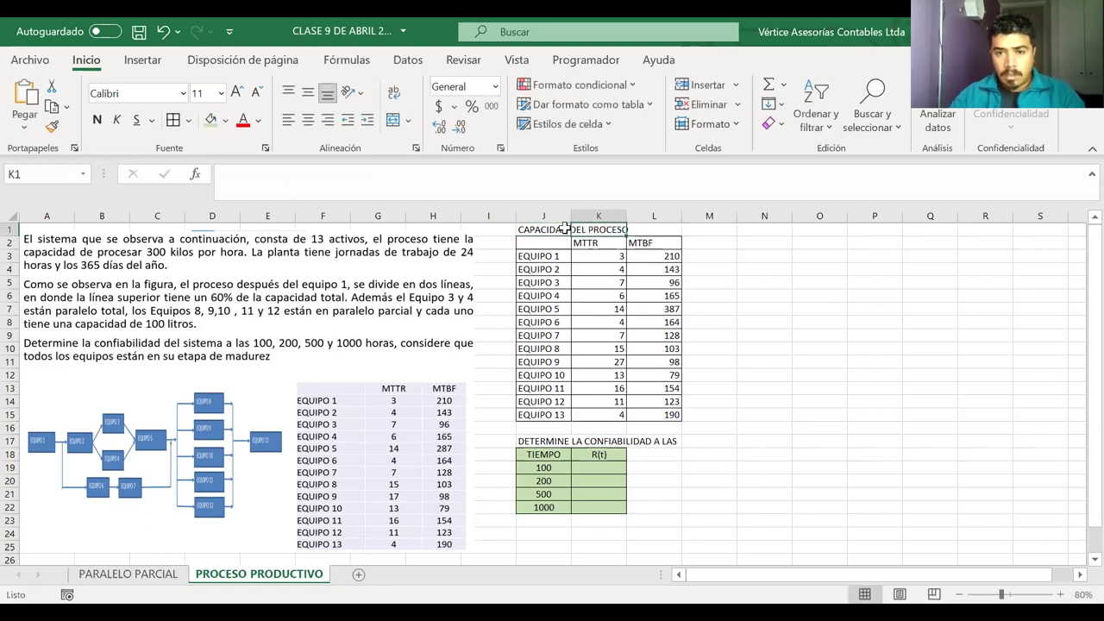
click(560, 228)
drag(560, 226, 601, 228)
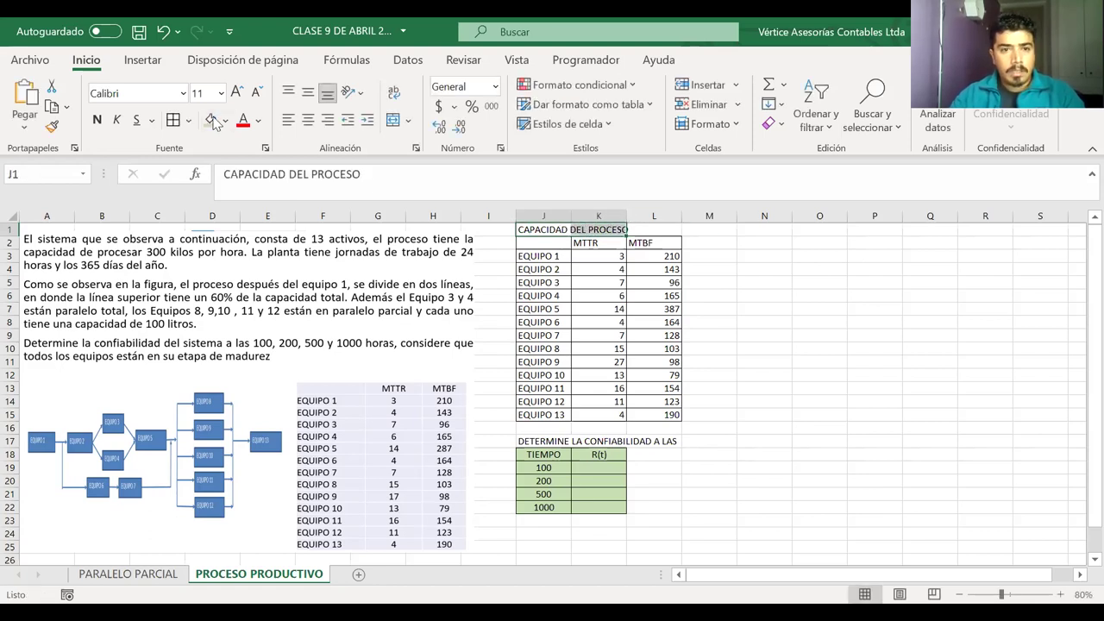
click(307, 120)
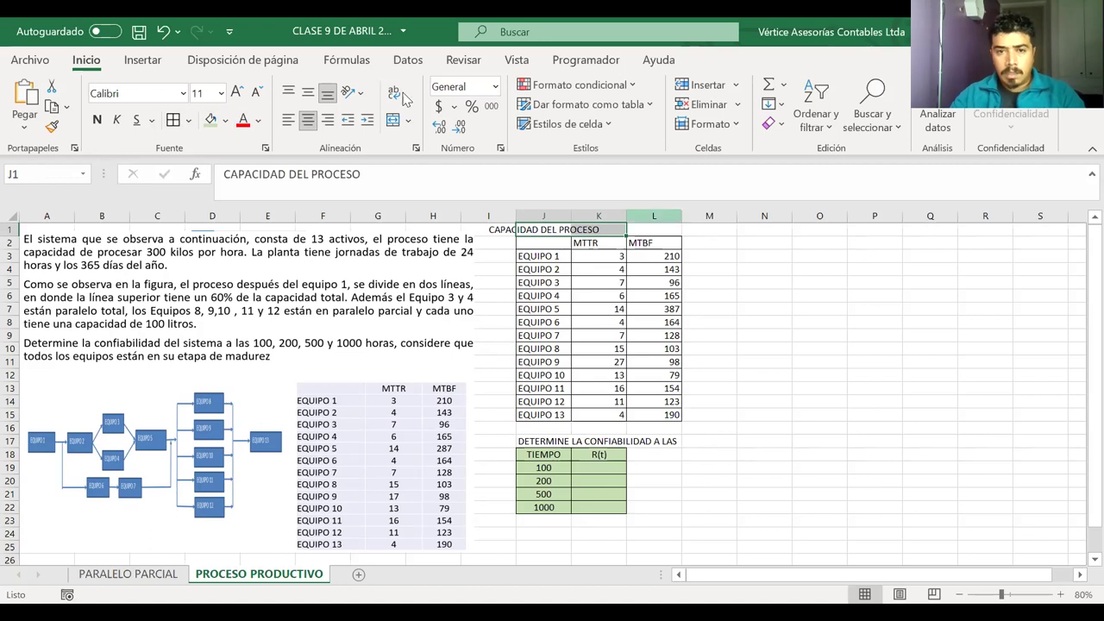
click(392, 118)
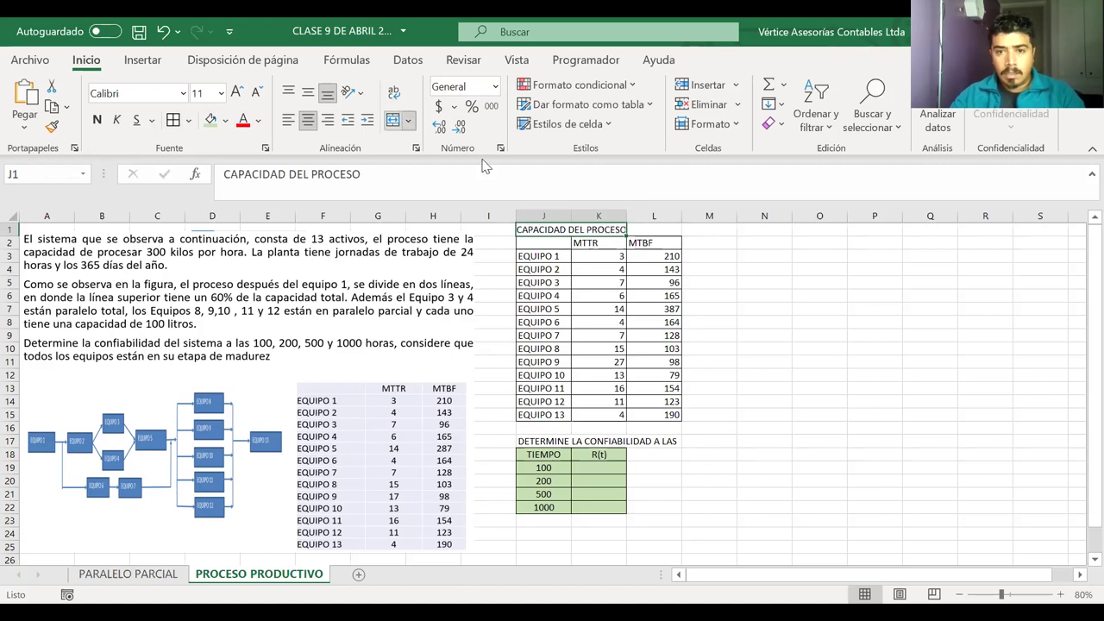
- Enter 300 in L1 and l/h in M1, and fill the capacity row J1:M1 green
click(663, 230)
text(300)
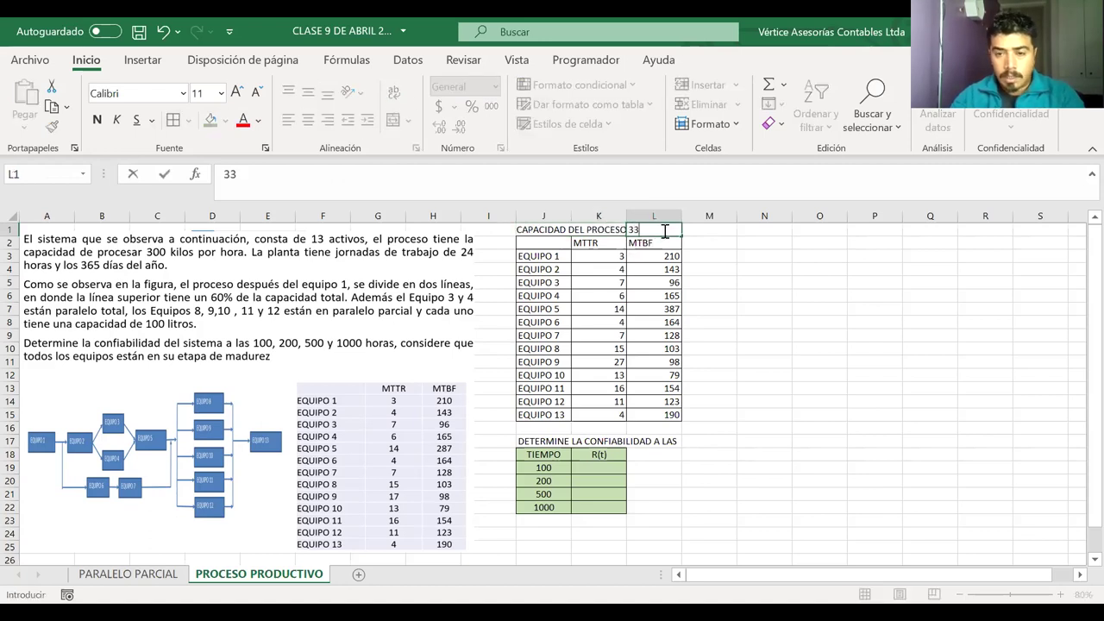
click(692, 231)
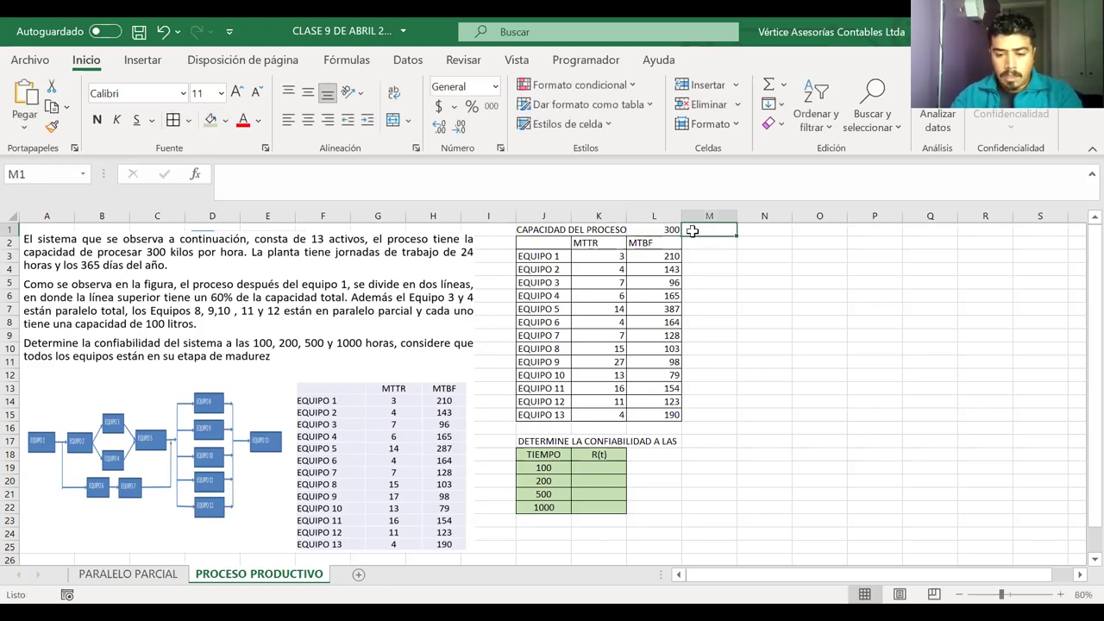
text(l/h)
key(Return)
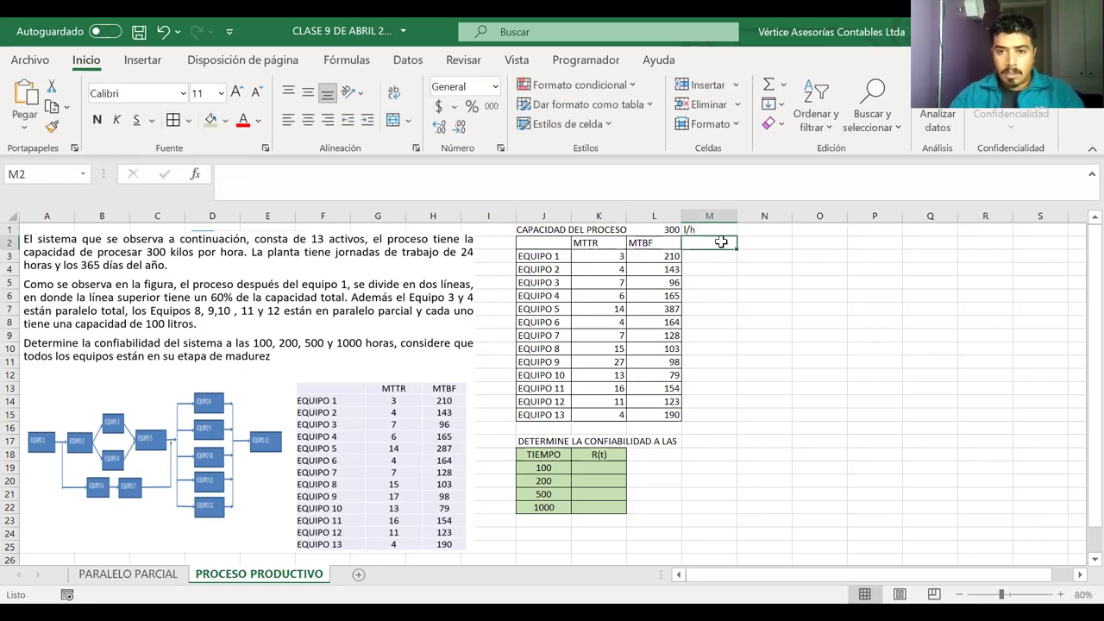
drag(697, 230, 536, 230)
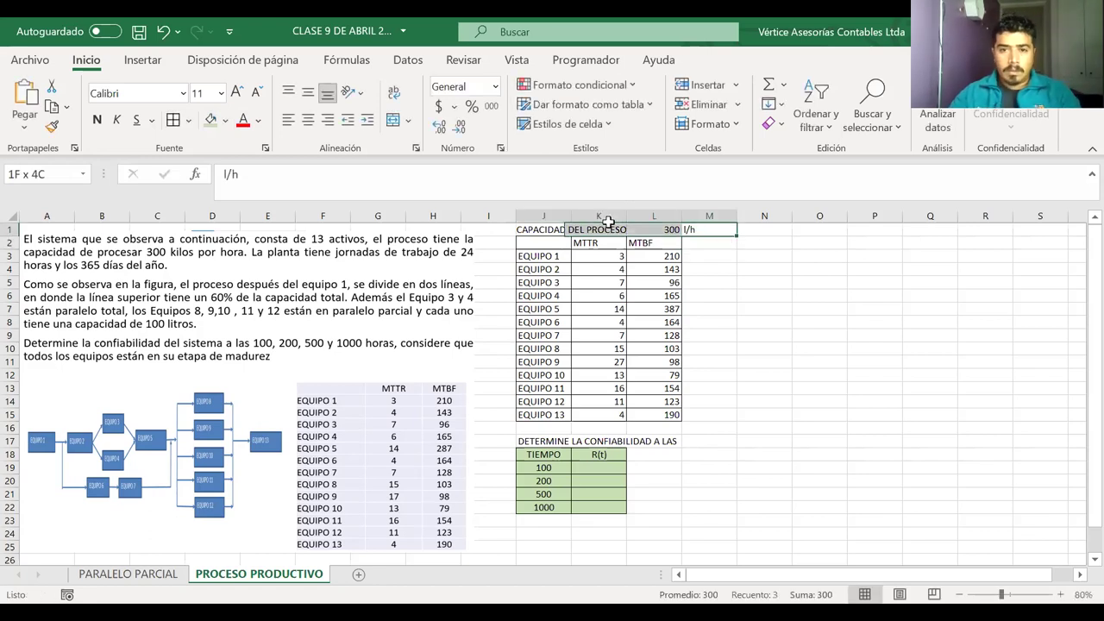
click(212, 120)
- Fill the equipment table J2:L15 with light blue-grey and centre the MTTR and MTBF columns
click(564, 249)
drag(564, 250, 669, 415)
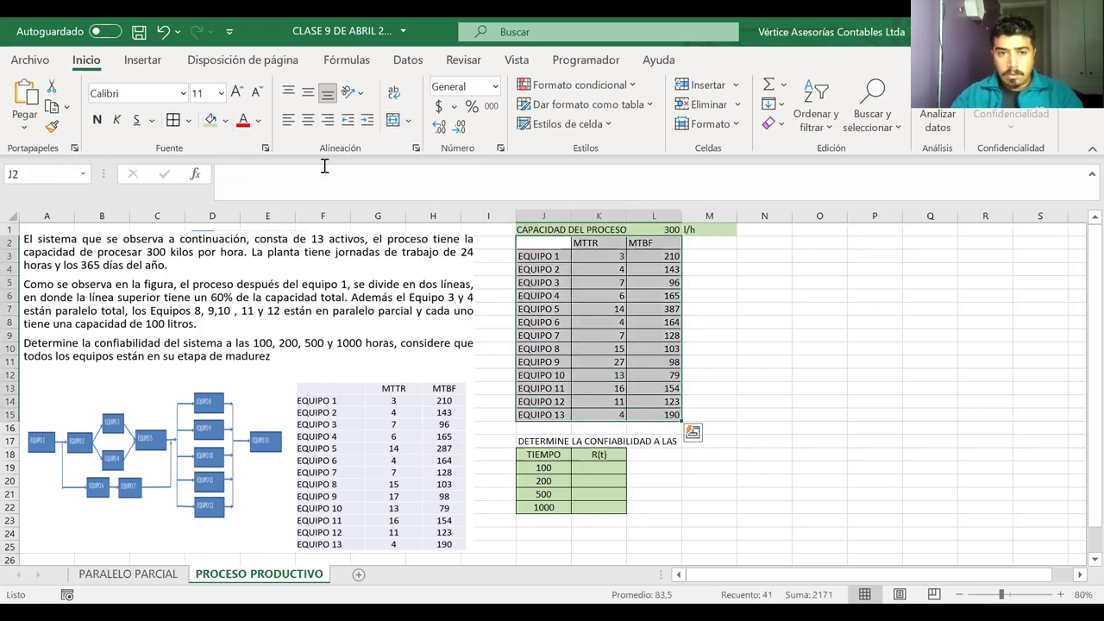
click(225, 123)
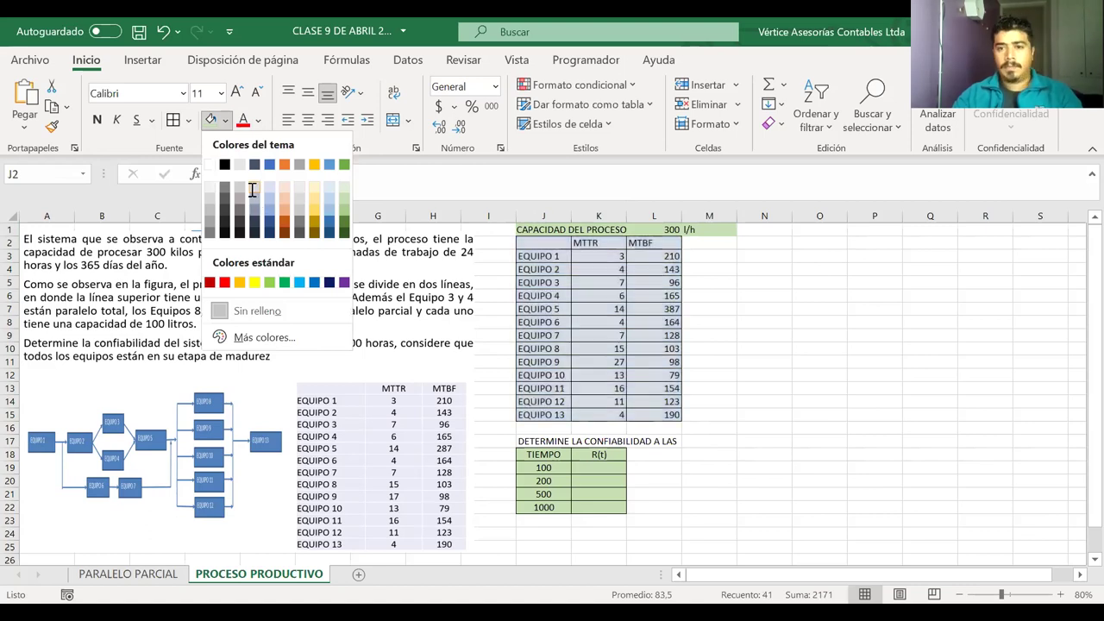
click(251, 190)
click(700, 241)
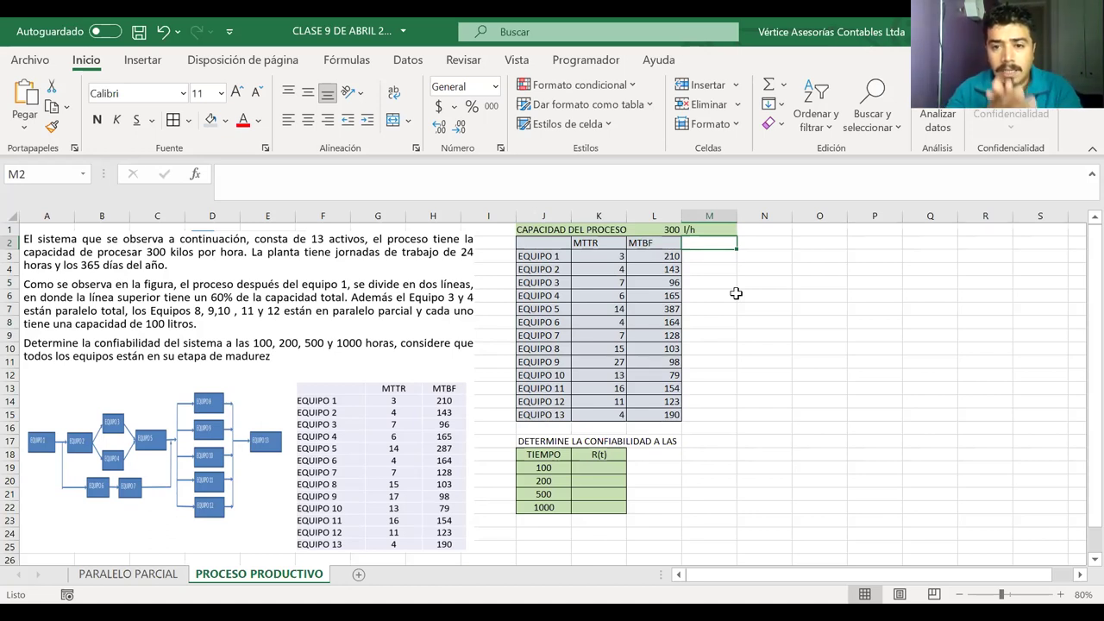
drag(606, 245, 642, 415)
click(308, 120)
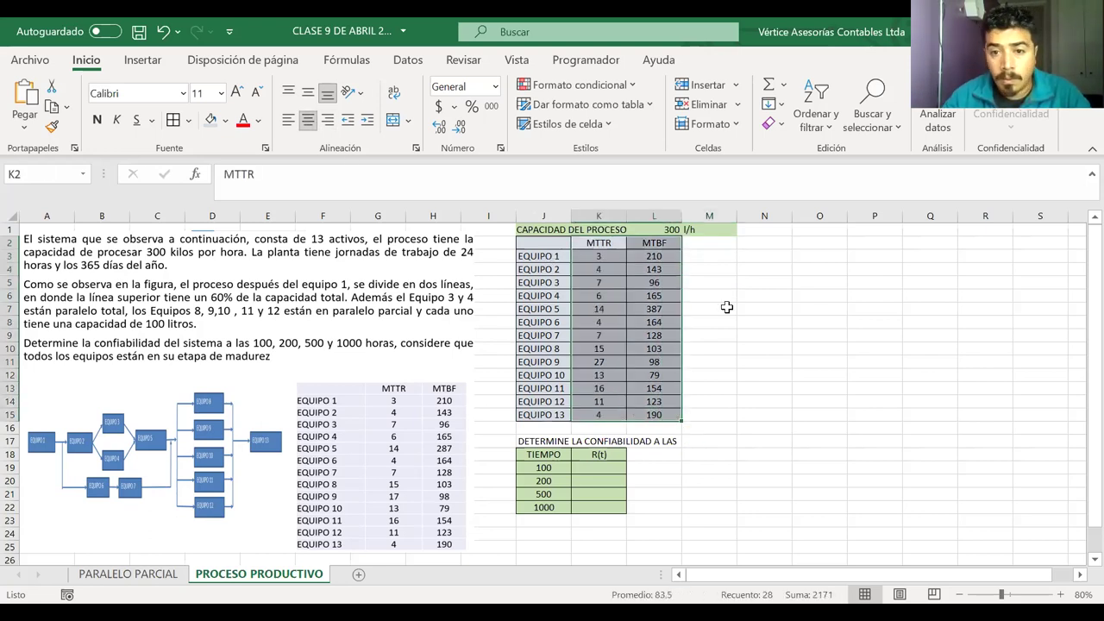
- Handwrite the reliability formula R(t)=e^-λt in red ink below the block diagram
click(708, 243)
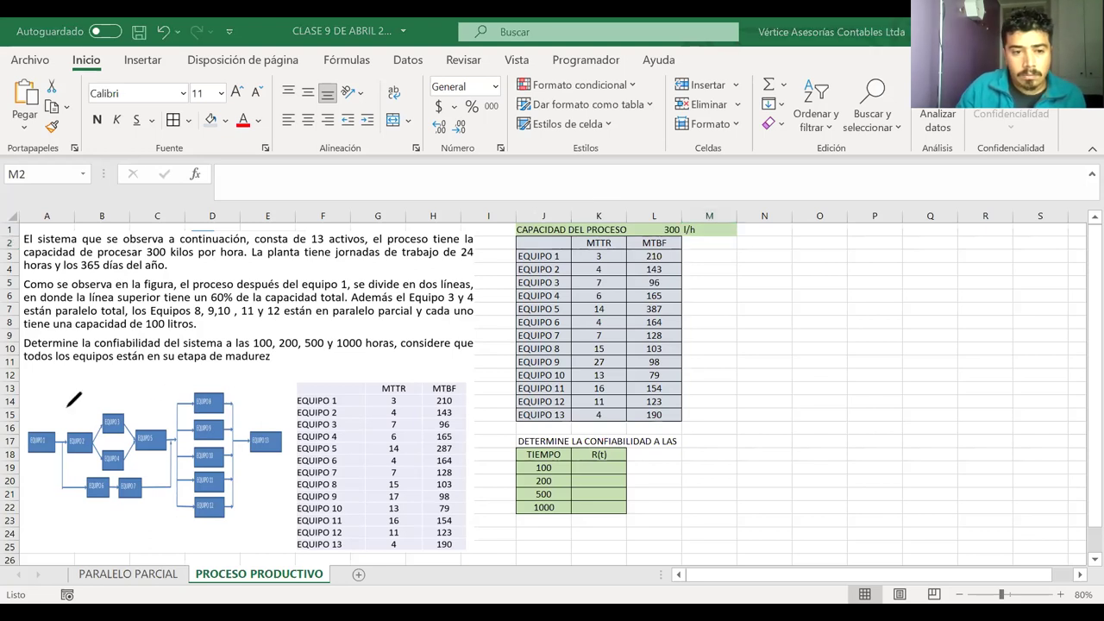
mouse_move(58, 545)
mouse_down()
mouse_move(57, 528)
mouse_move(93, 517)
mouse_move(102, 534)
mouse_move(133, 515)
mouse_move(154, 527)
mouse_move(183, 494)
mouse_move(162, 493)
mouse_move(164, 505)
mouse_move(183, 495)
mouse_up()
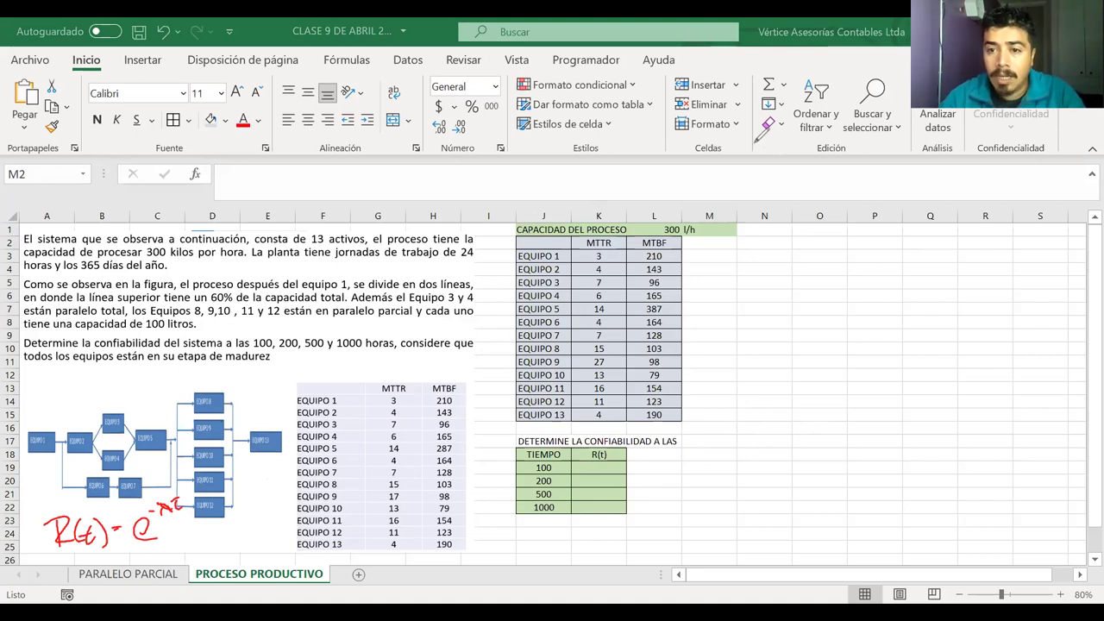
- Open the symbol picker for cell M2, beside the MTBF header of the equipment table
click(701, 247)
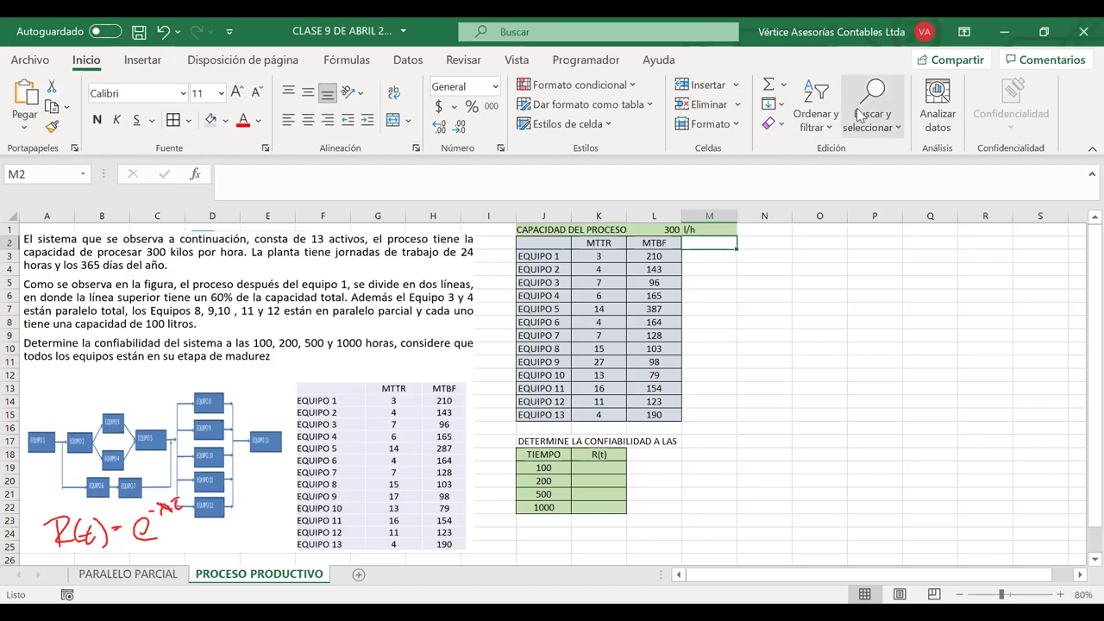
click(139, 61)
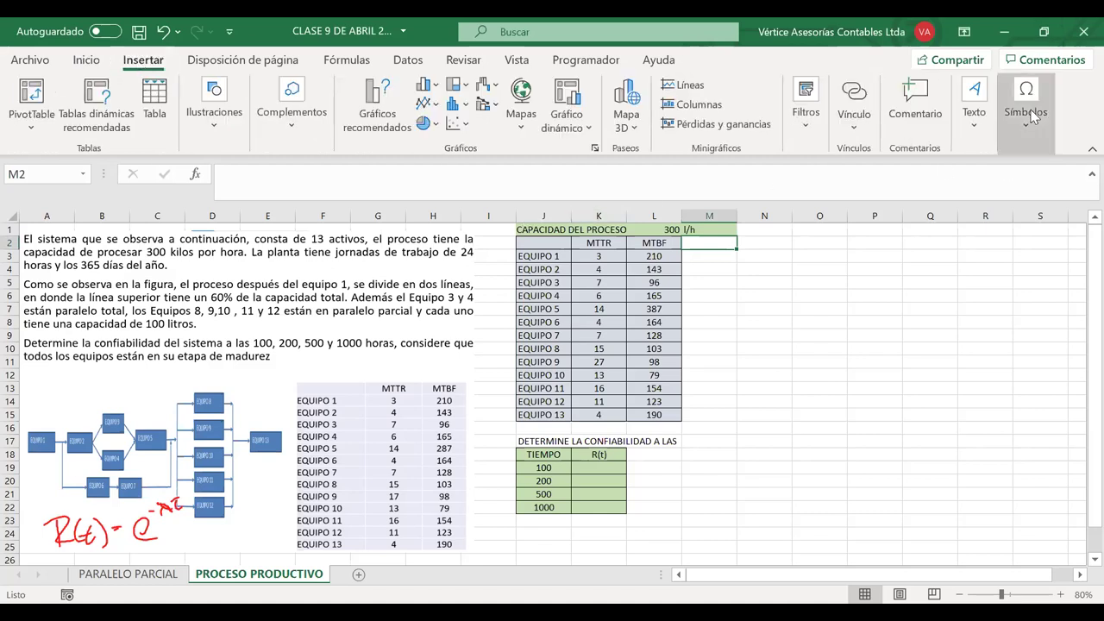
click(1024, 121)
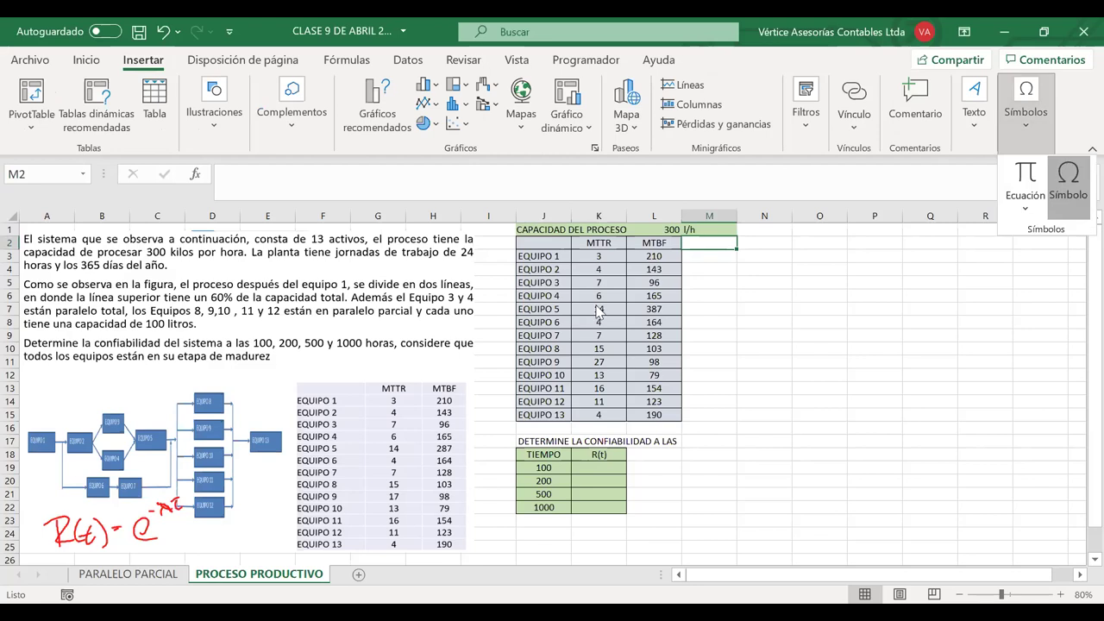
click(1066, 181)
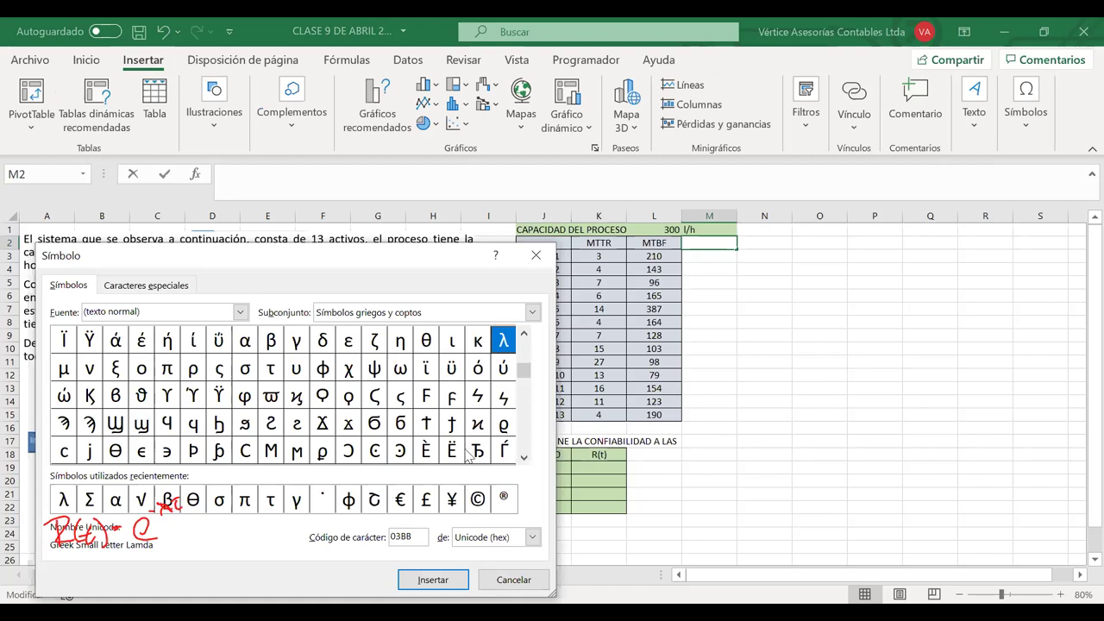
- Look through the character sets in the symbol picker for the Greek small letter lambda
scroll(520, 411, down, 5)
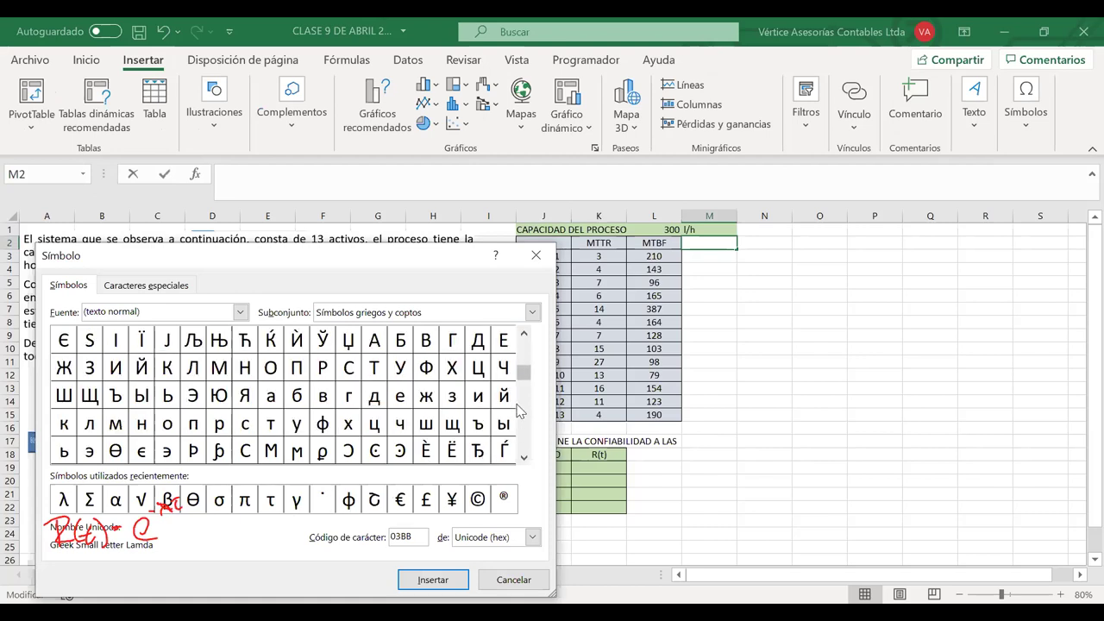
scroll(520, 411, down, 2)
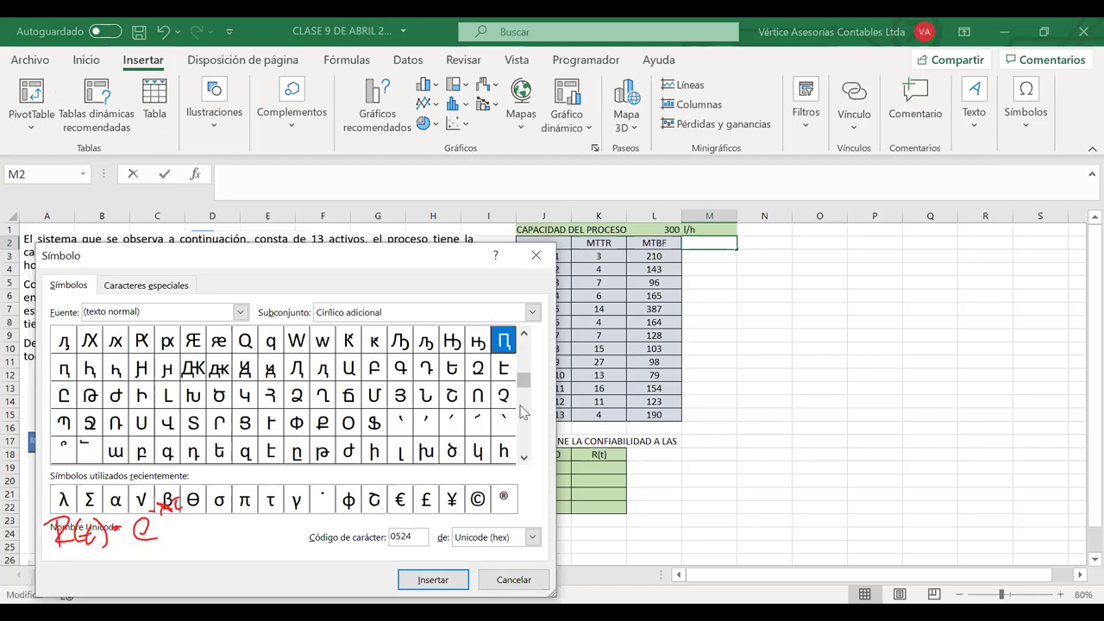
drag(519, 369, 524, 345)
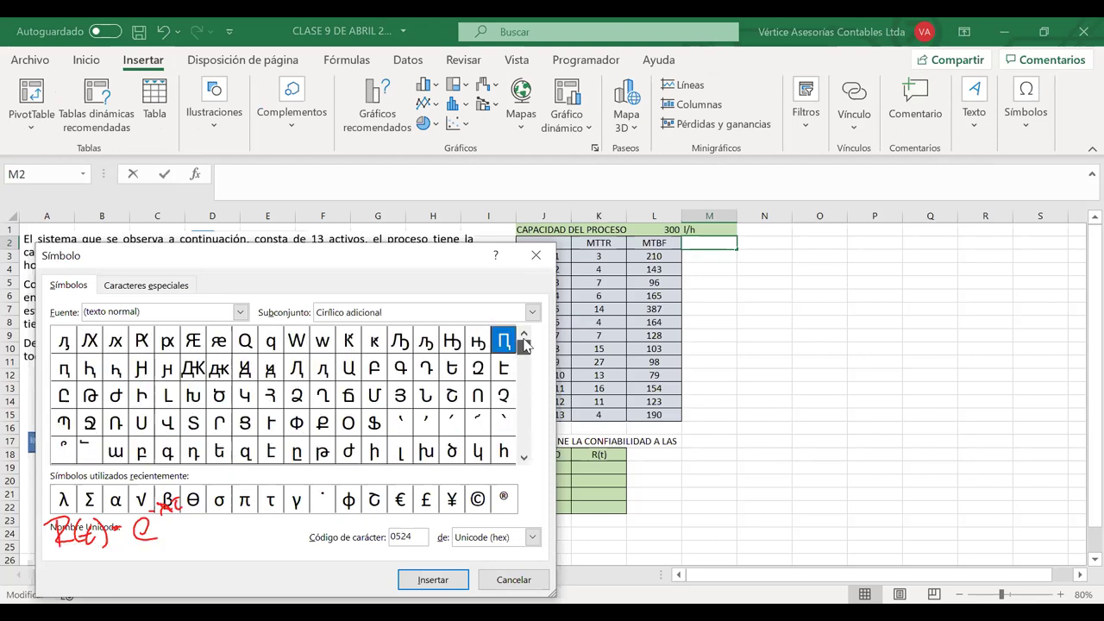
click(525, 398)
click(525, 414)
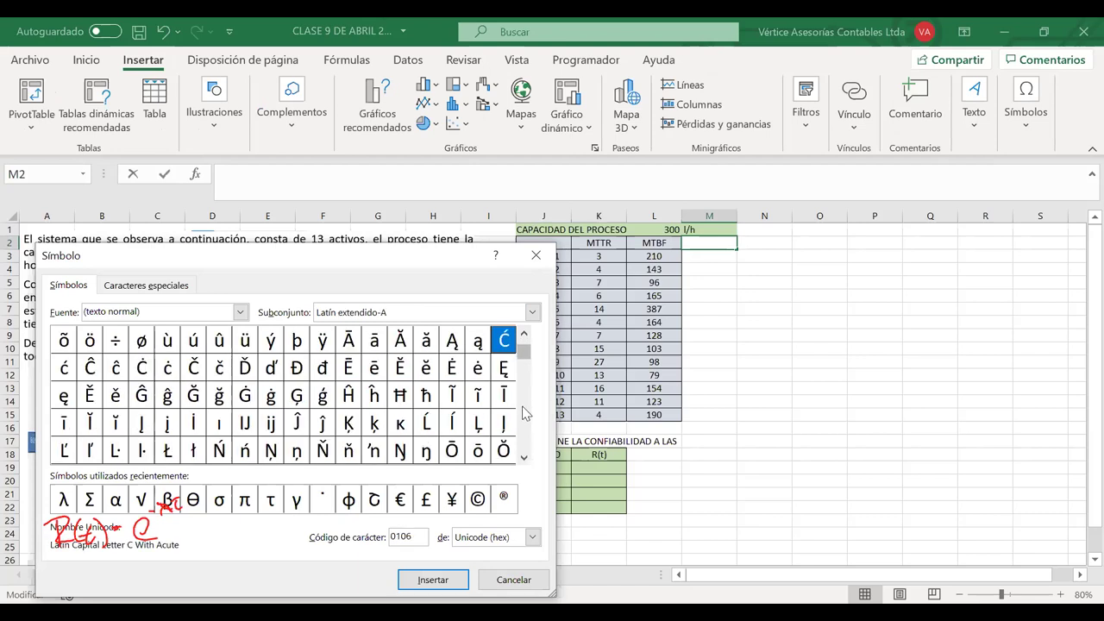
click(524, 419)
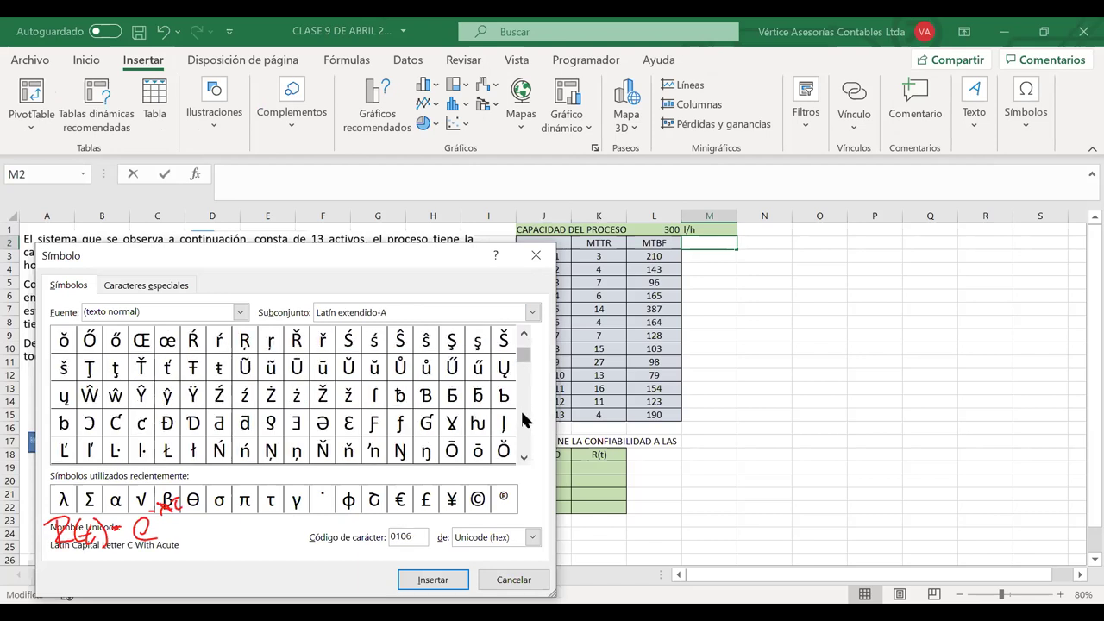
click(524, 419)
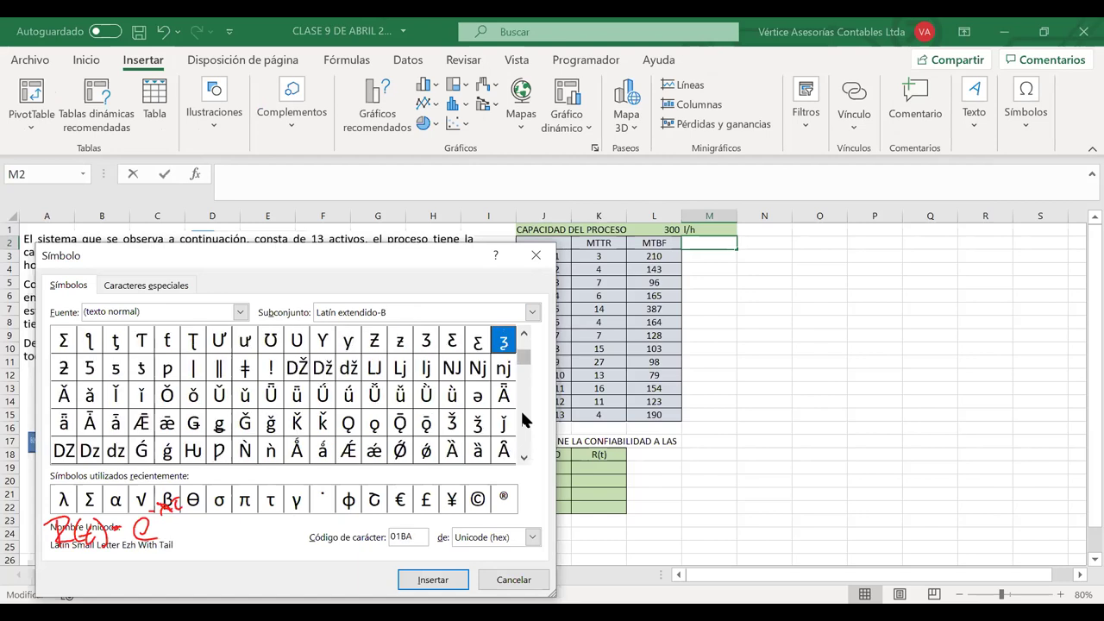
click(524, 421)
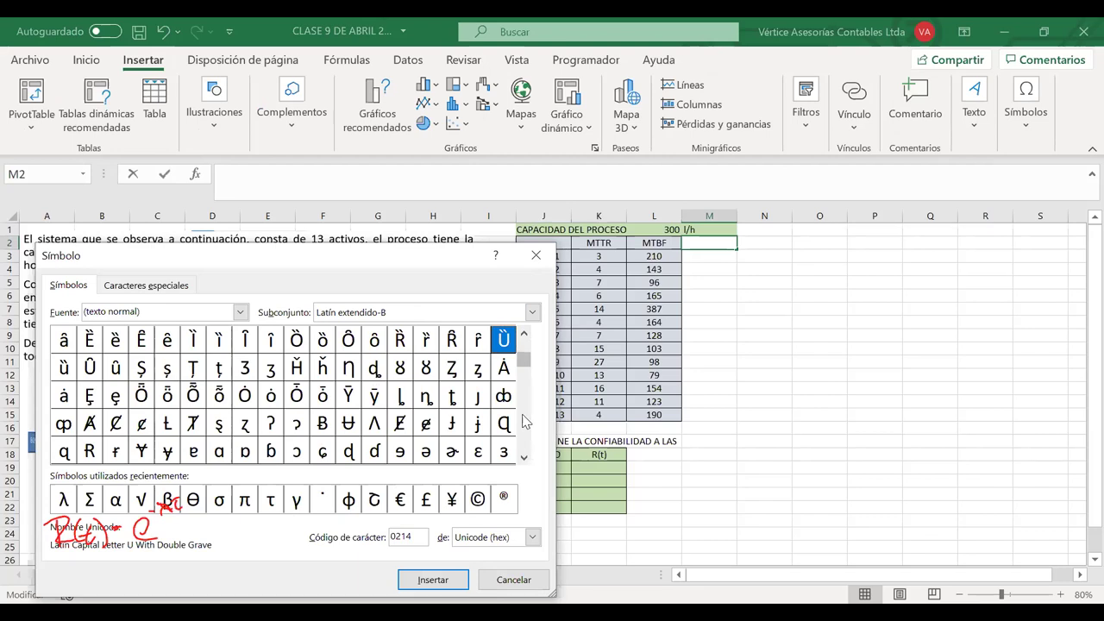
click(524, 421)
click(524, 421)
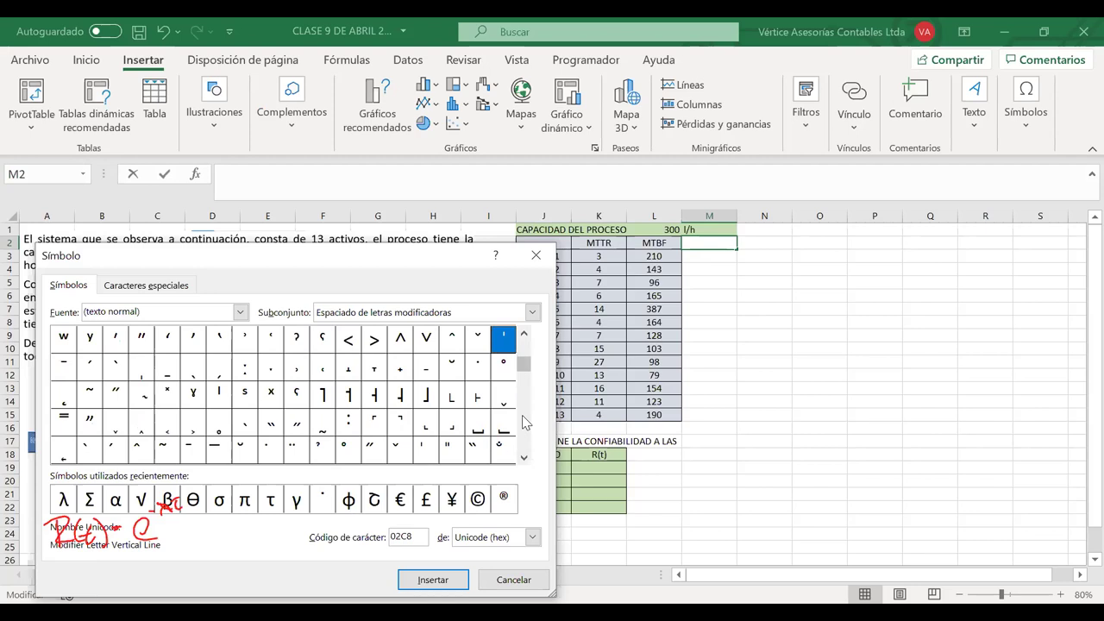
click(524, 421)
click(524, 421)
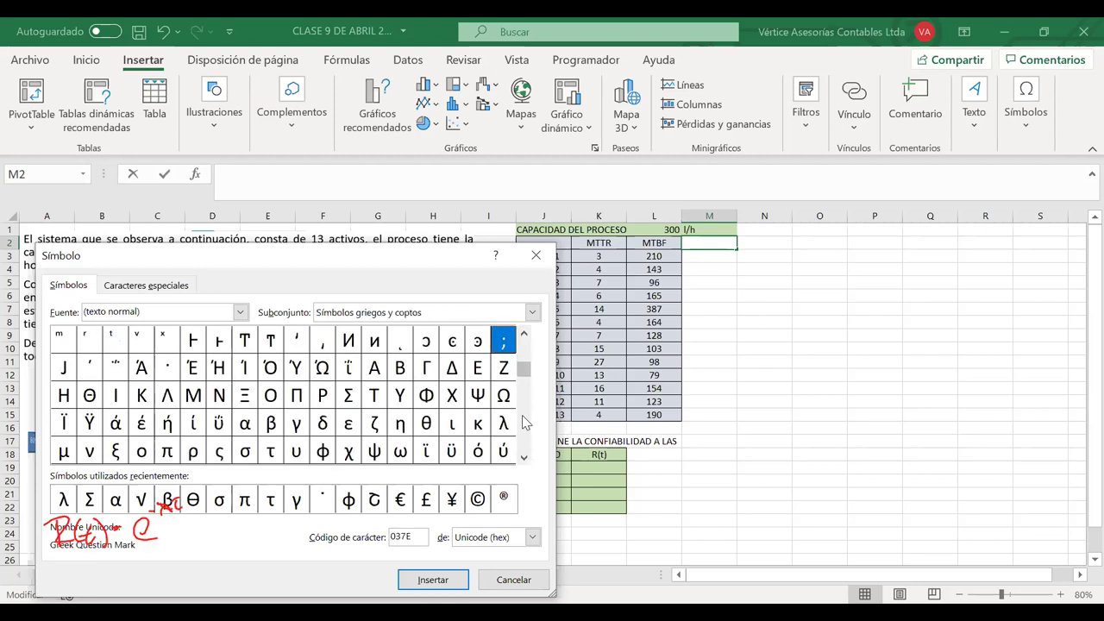
click(524, 421)
click(524, 421)
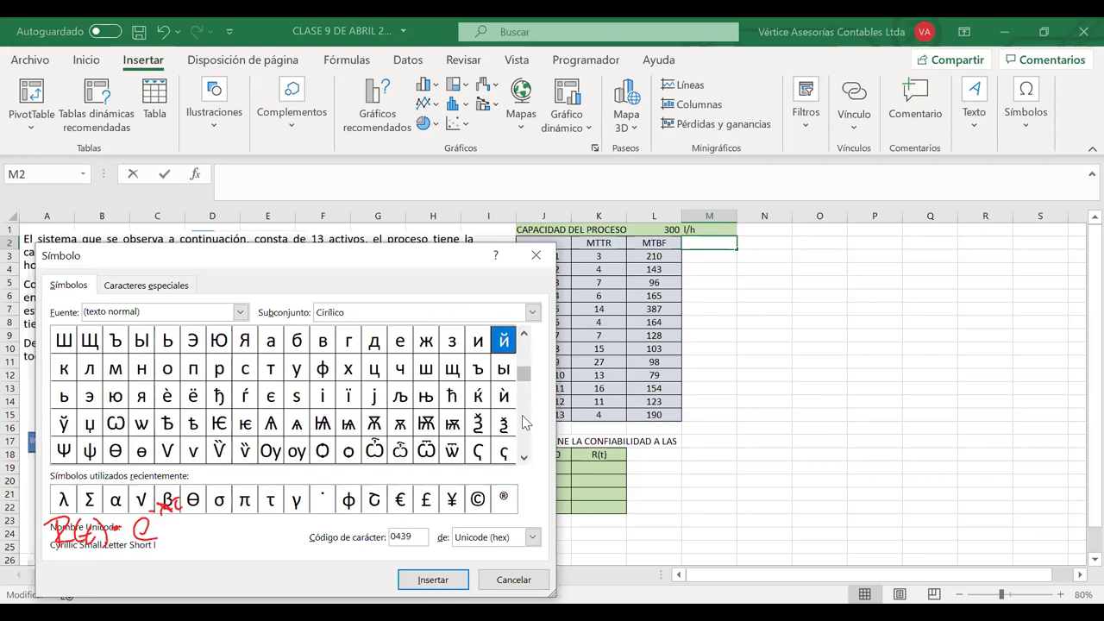
click(524, 421)
click(524, 428)
click(525, 432)
click(525, 434)
click(525, 435)
click(525, 439)
click(525, 440)
click(525, 440)
click(524, 440)
click(524, 440)
click(524, 441)
click(525, 441)
click(524, 441)
click(524, 440)
click(524, 441)
click(524, 441)
click(524, 442)
click(524, 441)
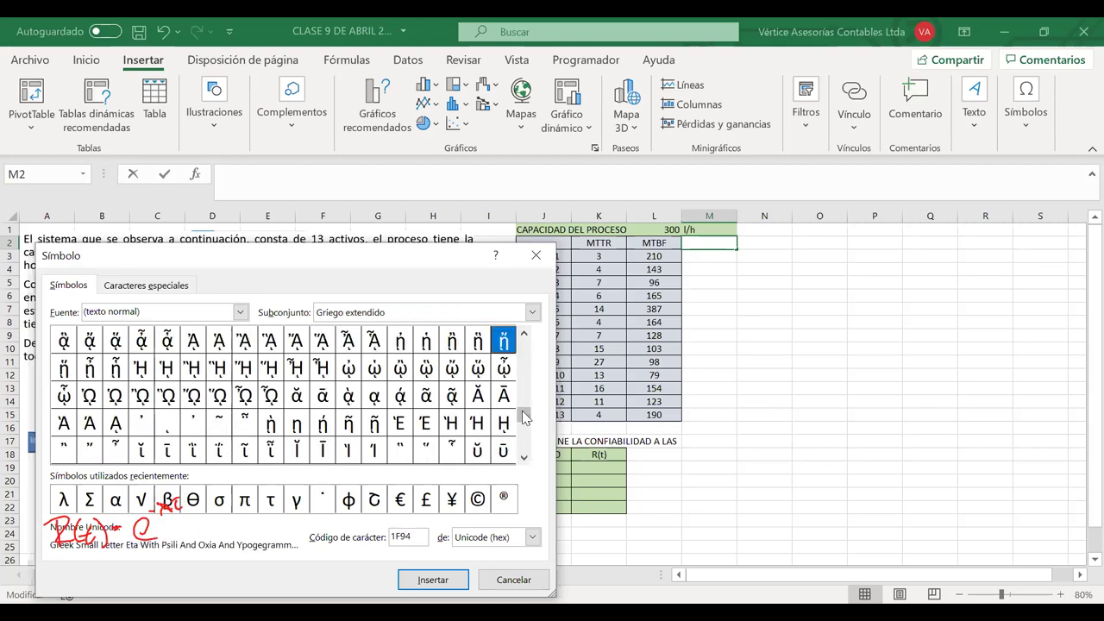
click(523, 441)
- Insert the Greek small letter lambda (λ) from the Greek and Coptic symbols into cell M2
drag(524, 440, 536, 373)
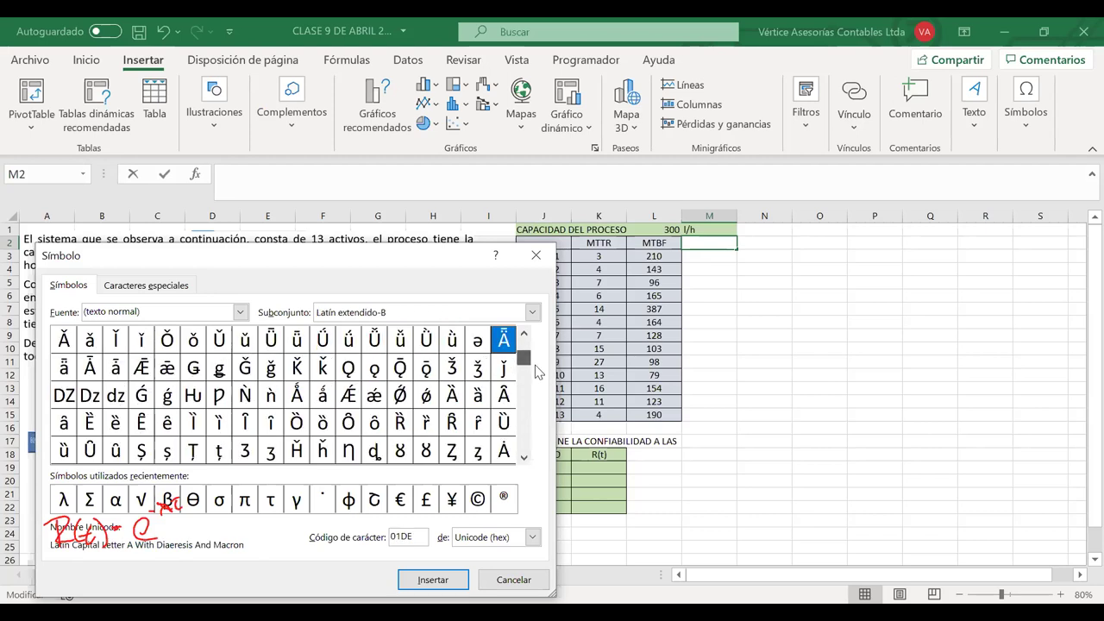
click(525, 405)
click(525, 405)
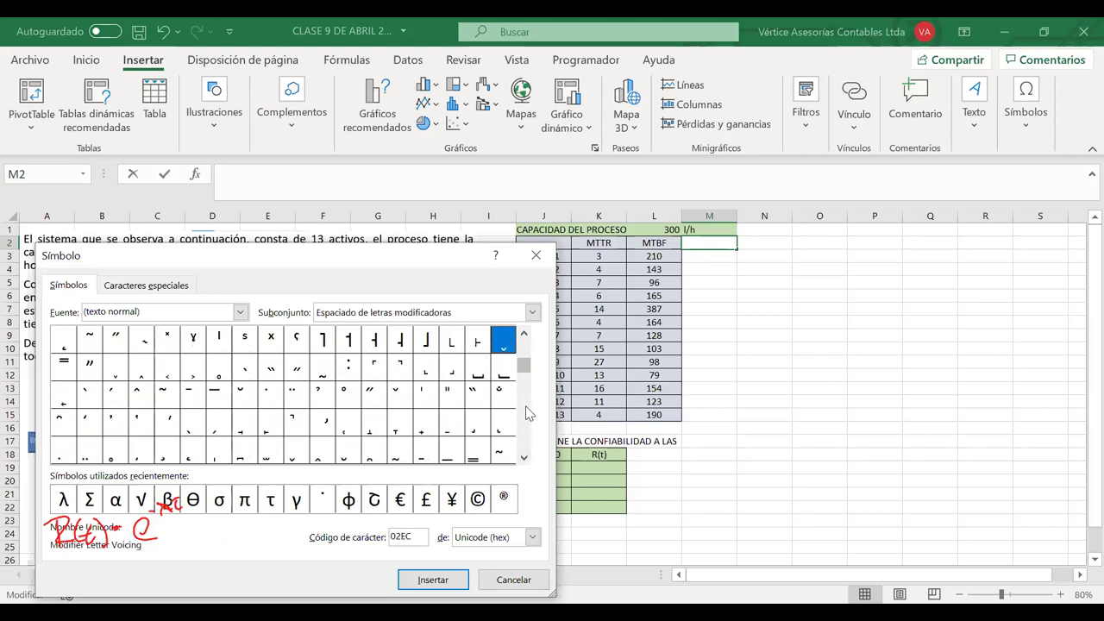
click(526, 412)
click(526, 415)
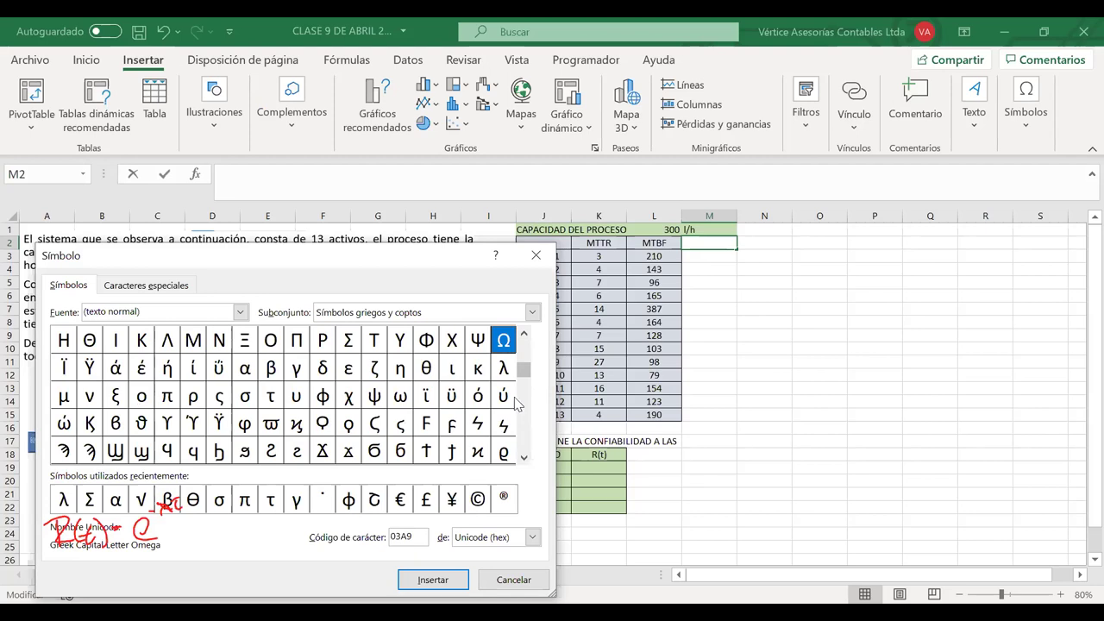
click(502, 368)
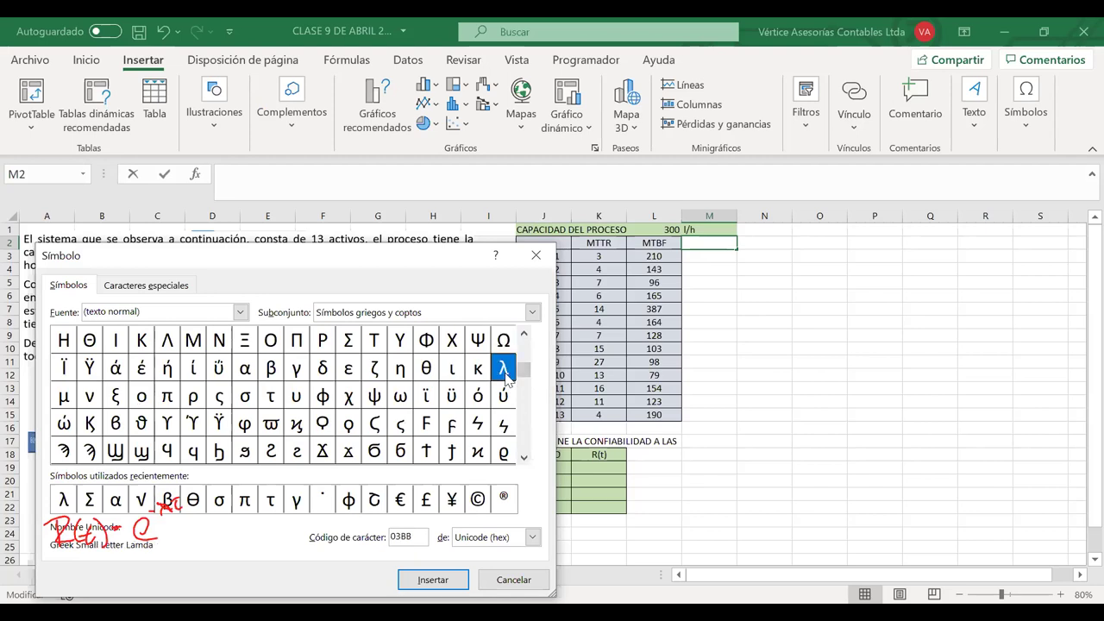
click(433, 579)
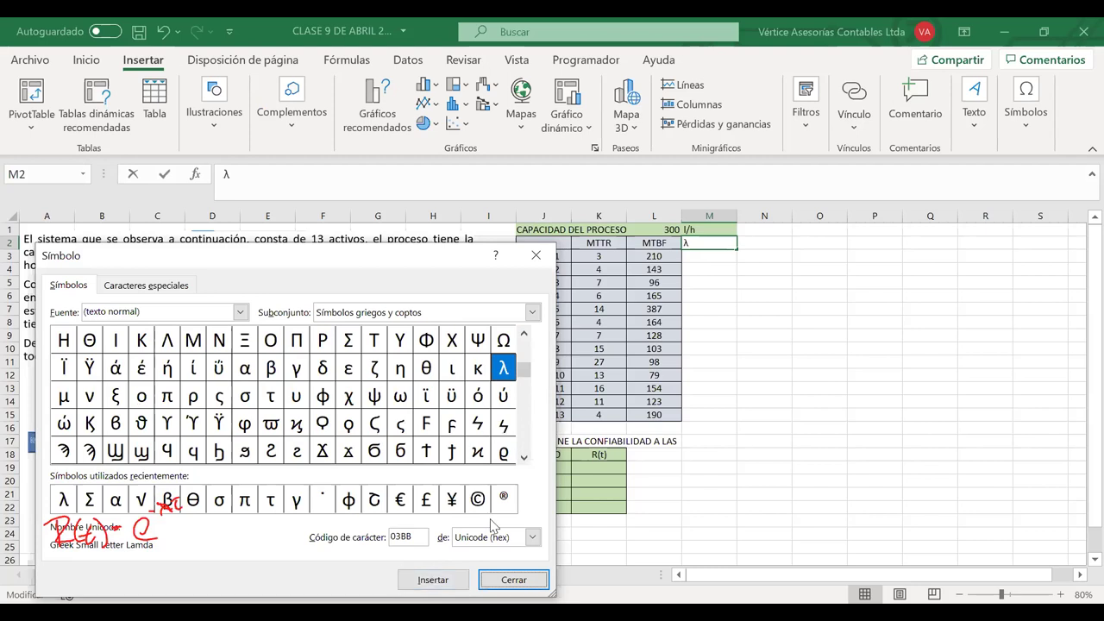
click(512, 580)
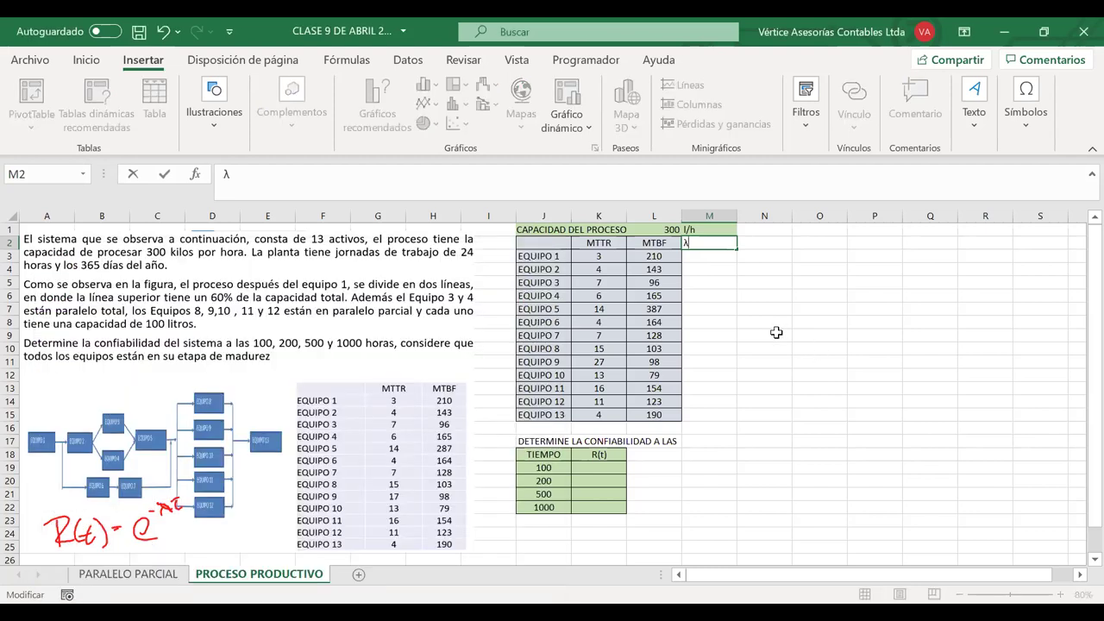
- Add the unit after the lambda in M2 so the header reads λ (1/h)
text((1/H))
key(BackSpace)
key(BackSpace)
text(h)))
key(Return)
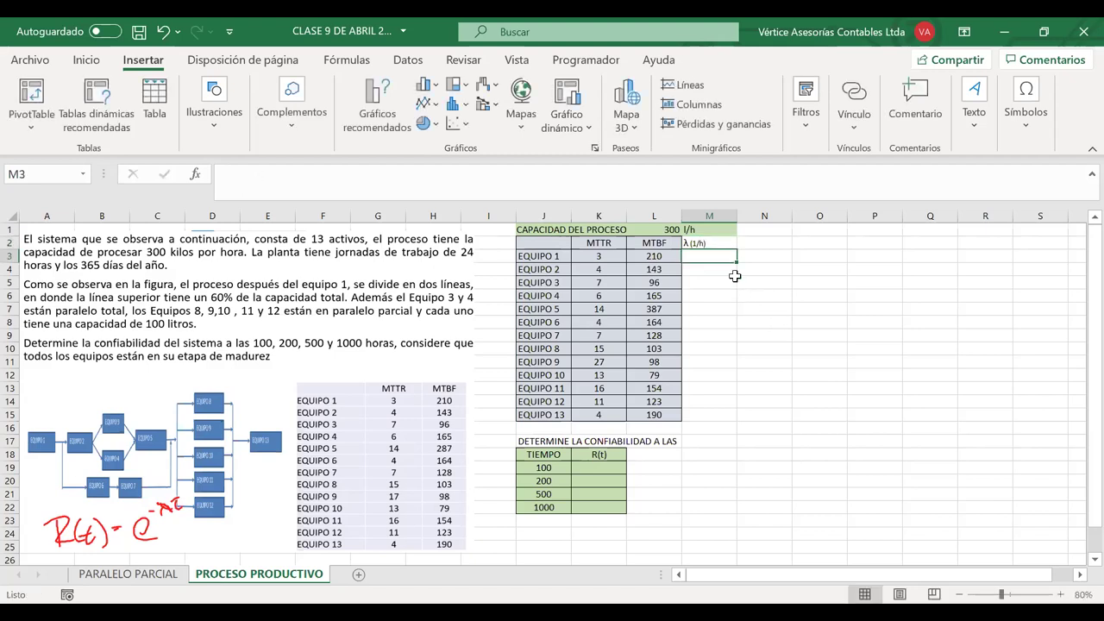
- Copy the formatting of the MTBF column L2:L15 onto the λ column M2:M15
drag(660, 244, 648, 417)
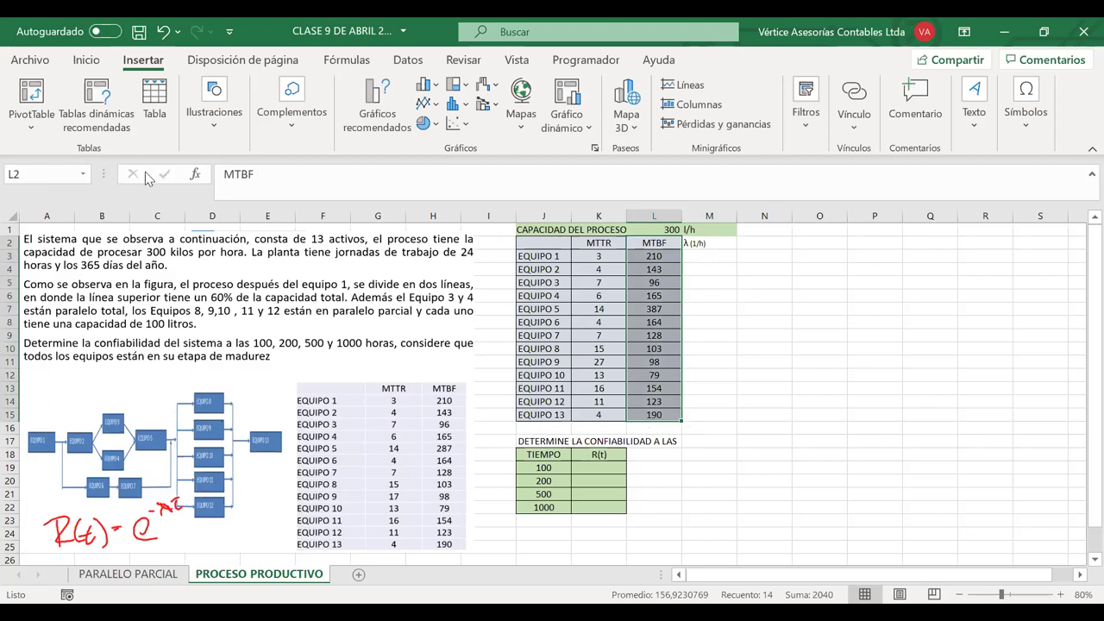
click(86, 60)
click(52, 127)
drag(705, 242, 706, 414)
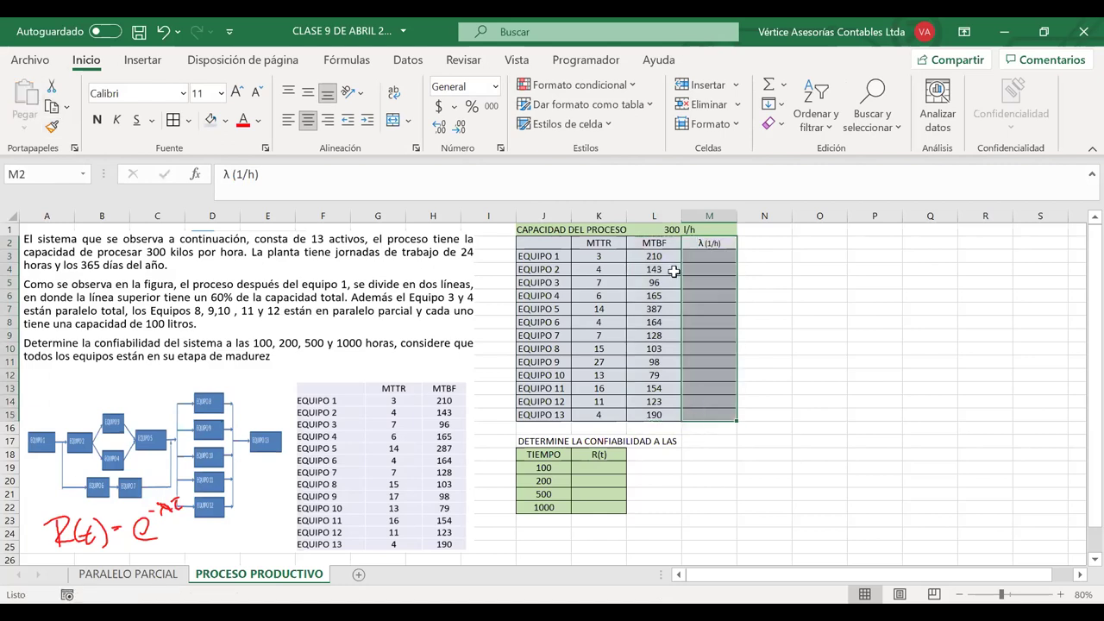
click(724, 254)
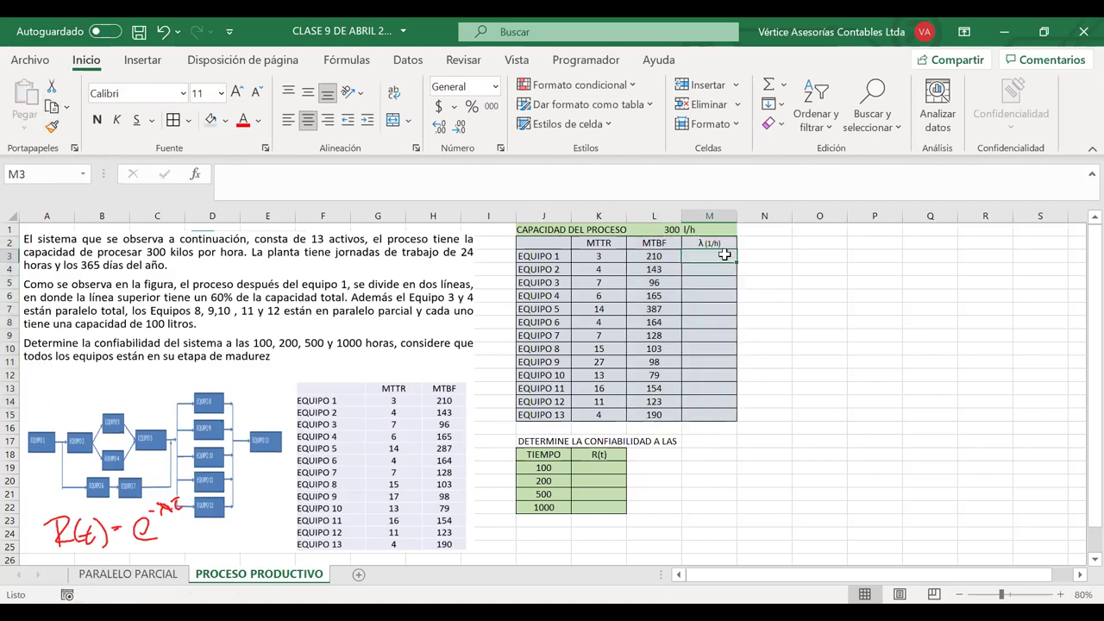
- Add hour units to the table headers, making L2 read MTBF (h) and K2 read MTTR (h)
double_click(673, 243)
text((H))
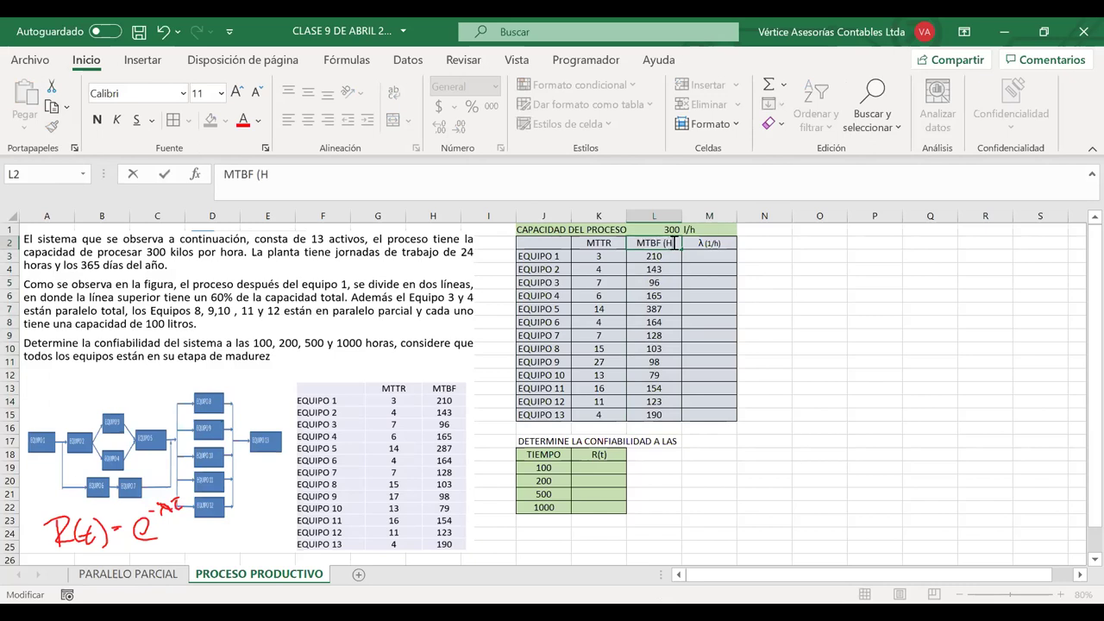
key(BackSpace)
key(BackSpace)
text(h))
click(614, 240)
double_click(614, 241)
text(()
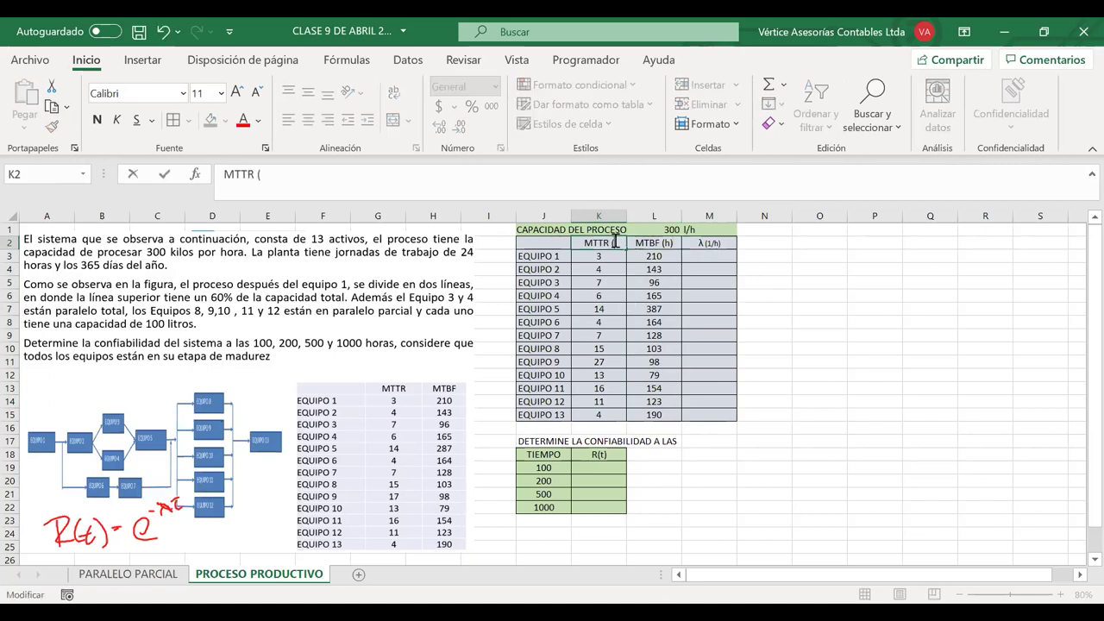
text(h))
- Calculate EQUIPO 1's failure rate in M3 with =1/L3 and fill the formula down to M15
click(700, 256)
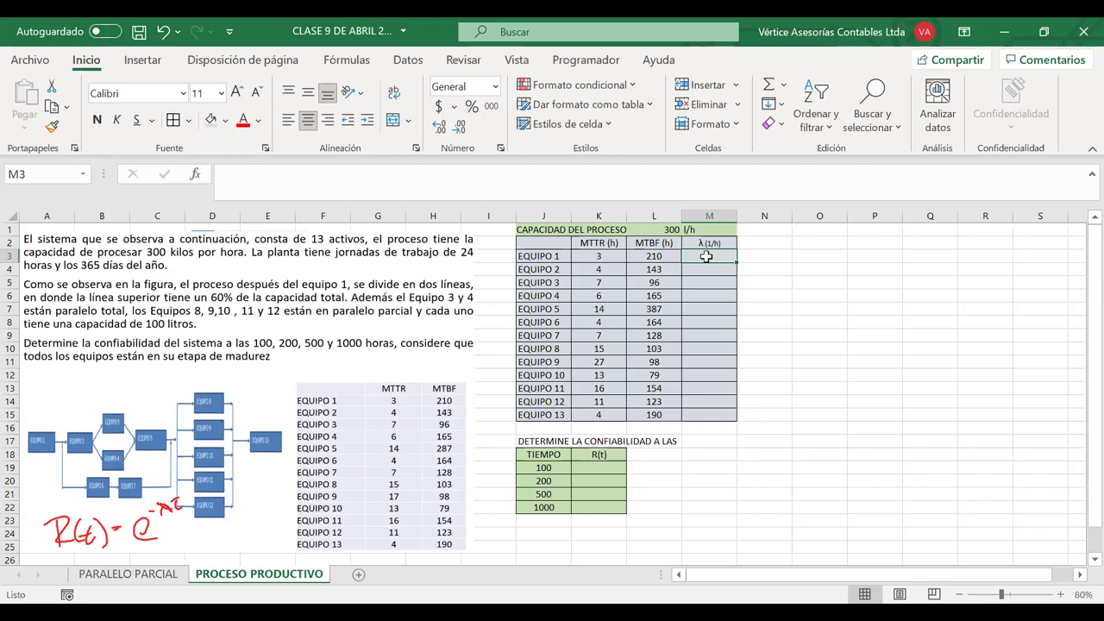
text(=)
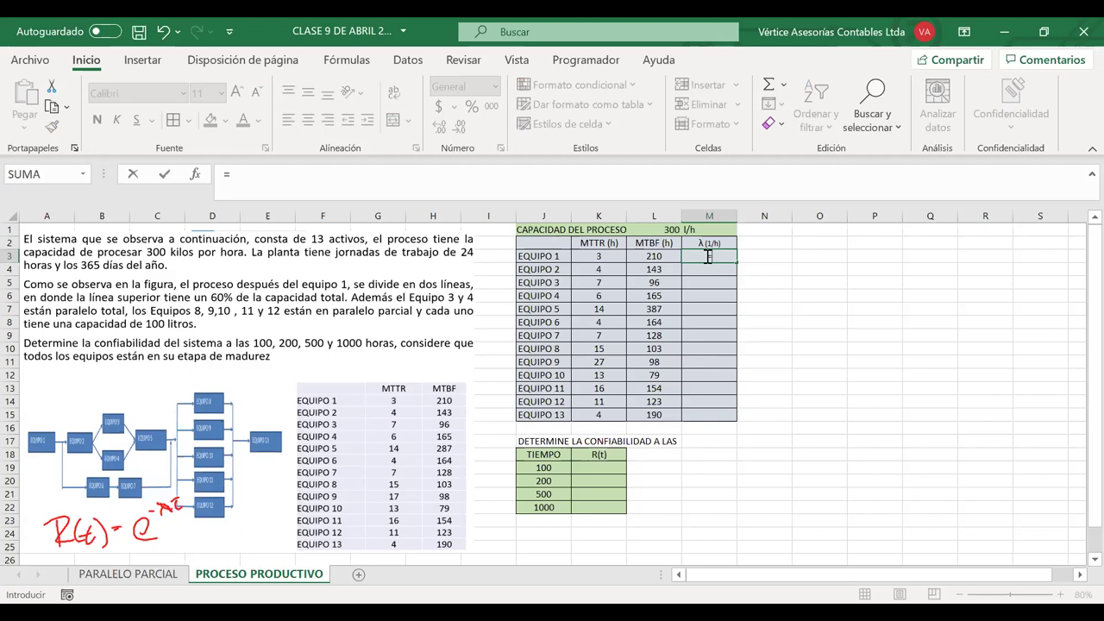
text(1/)
click(657, 255)
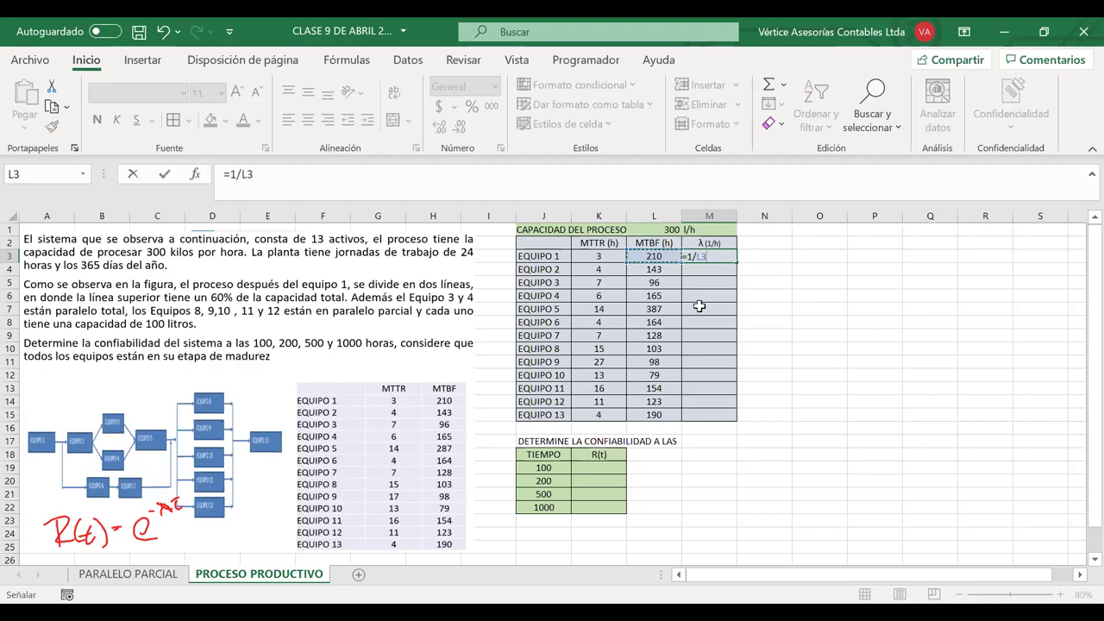
key(Return)
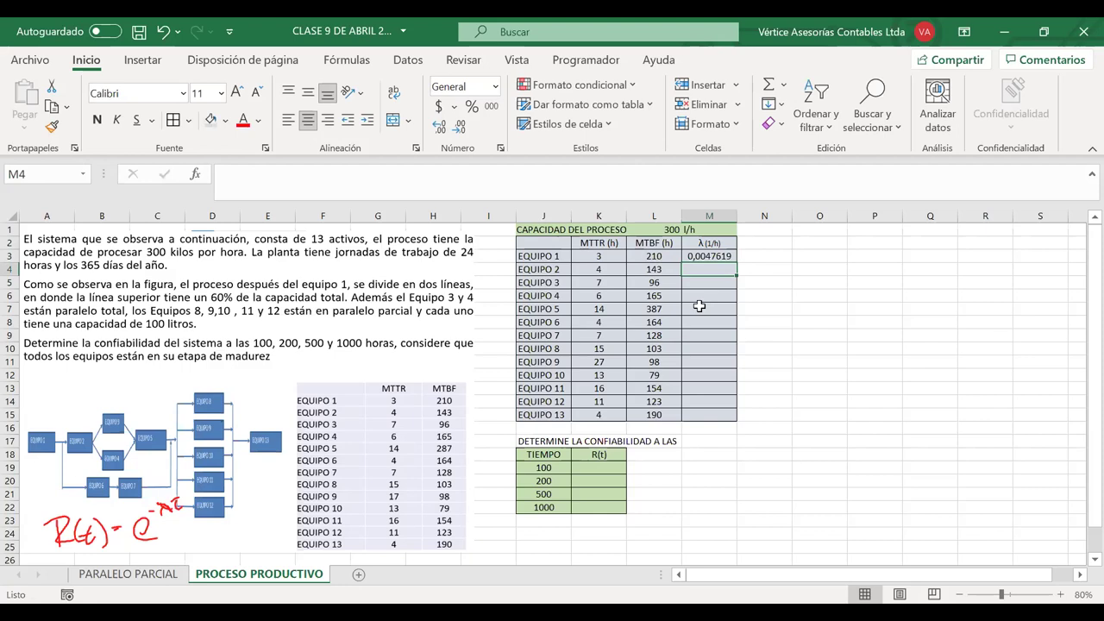
click(727, 256)
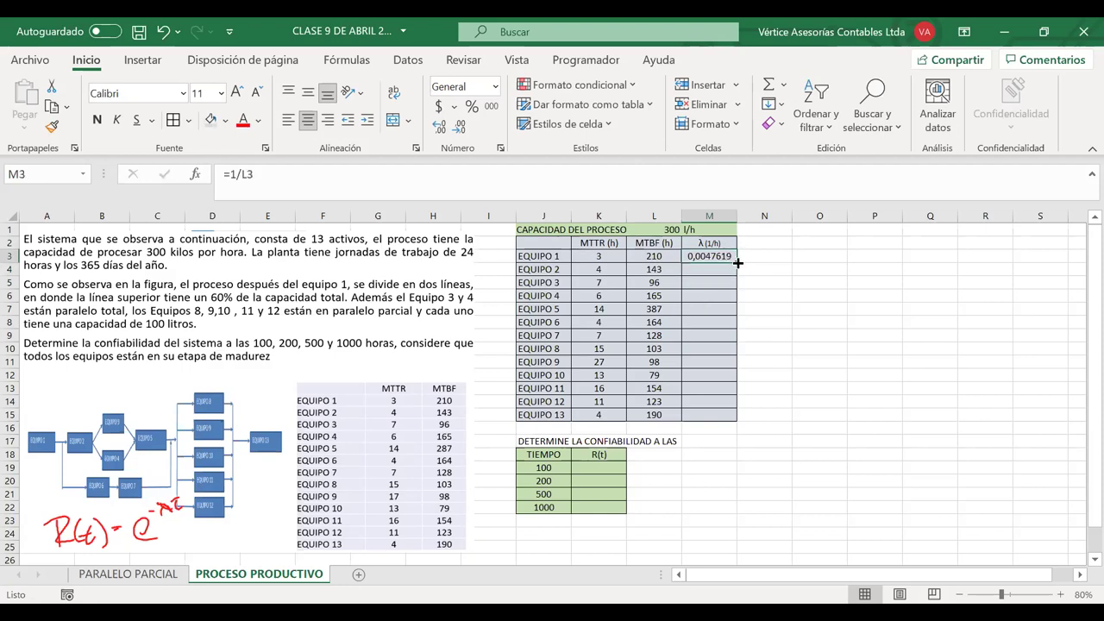
drag(737, 262, 726, 415)
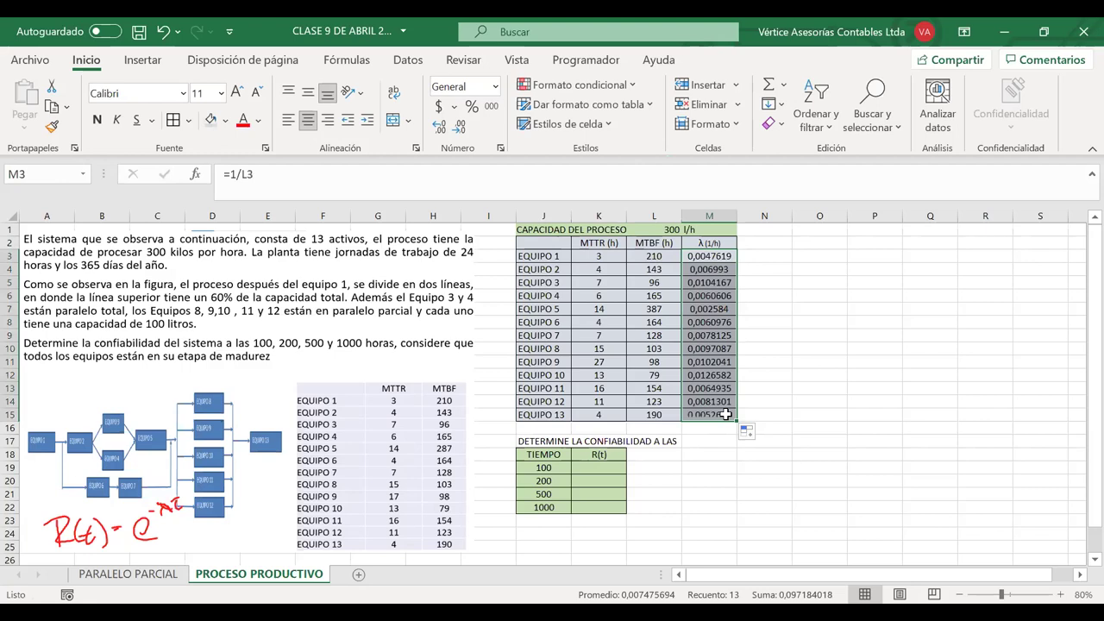
- Add the header Ri(t) in N2 and format N2:N15 with the same fill as the λ column
click(766, 245)
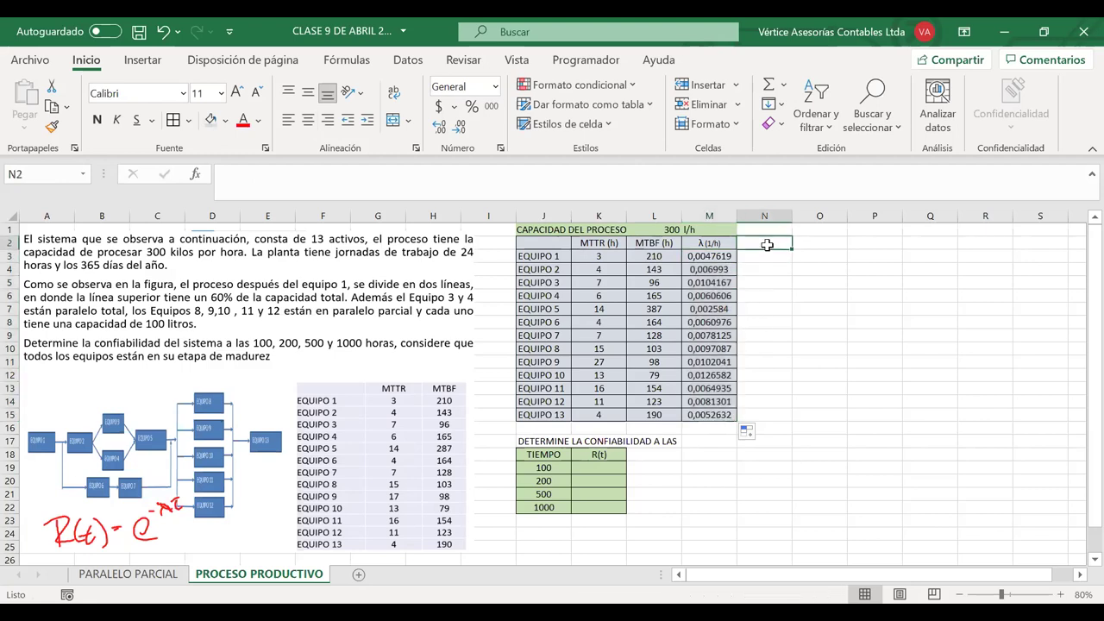
text(r()
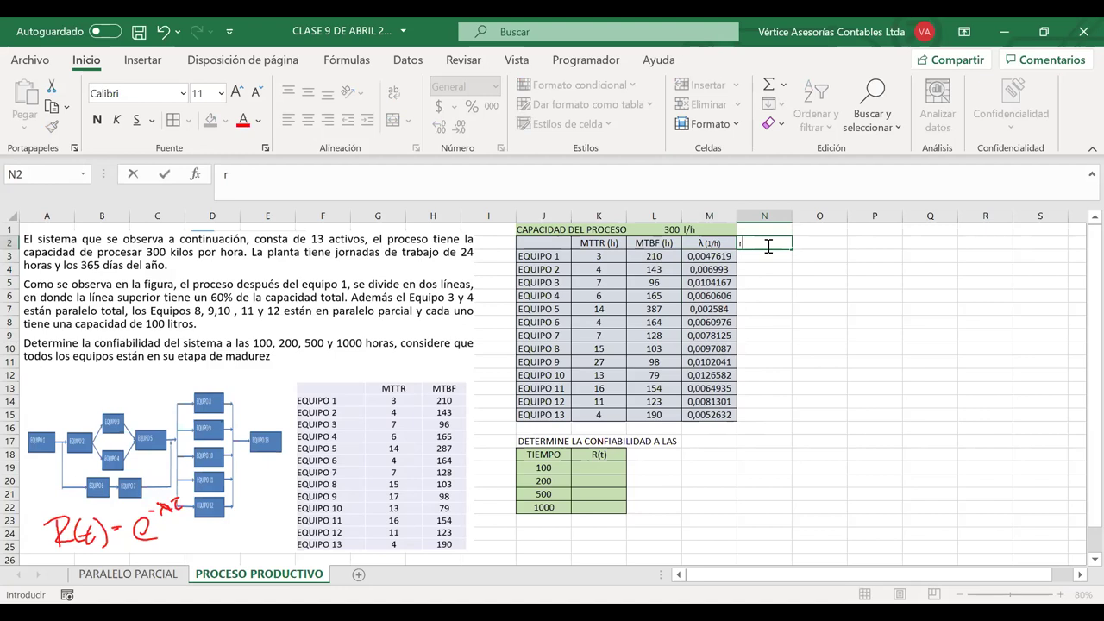
key(BackSpace)
key(BackSpace)
text(R(t))
click(746, 244)
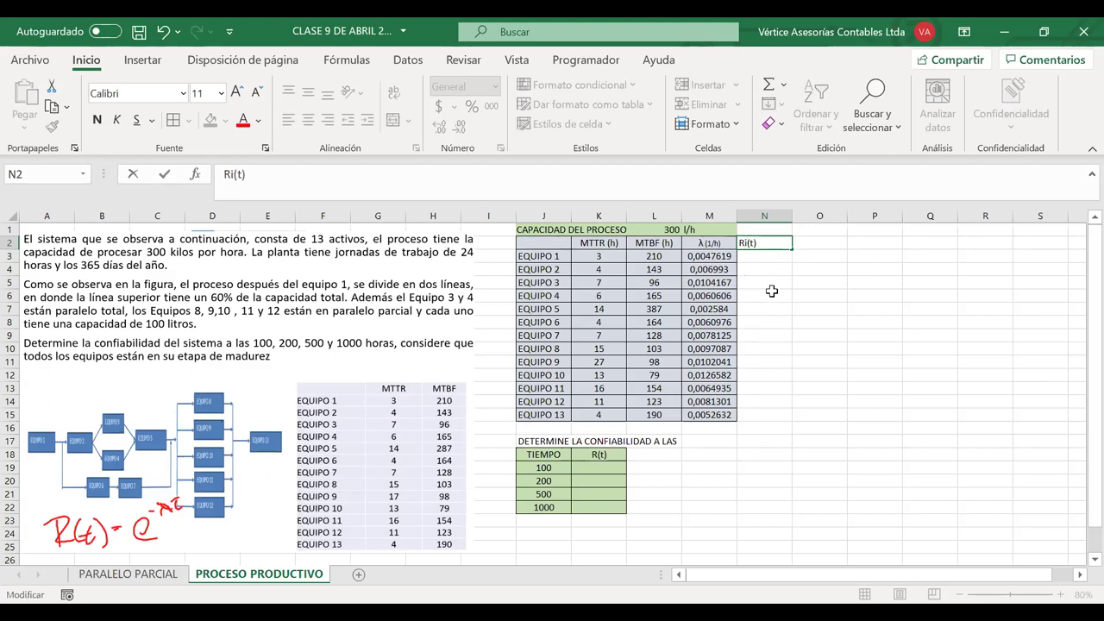
click(765, 294)
drag(751, 244, 743, 415)
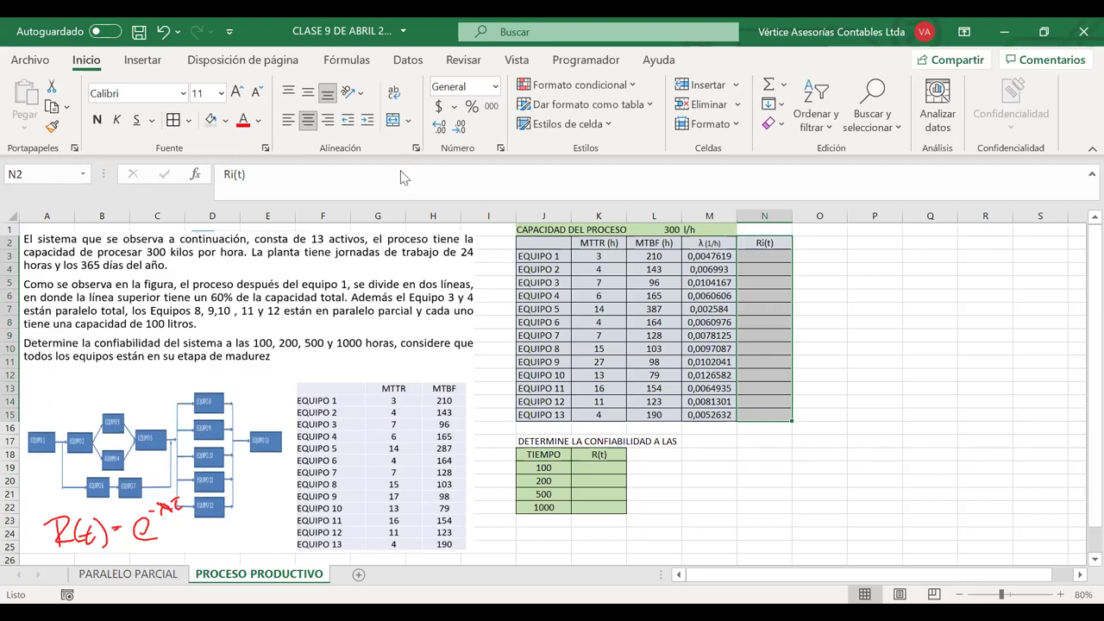
click(210, 120)
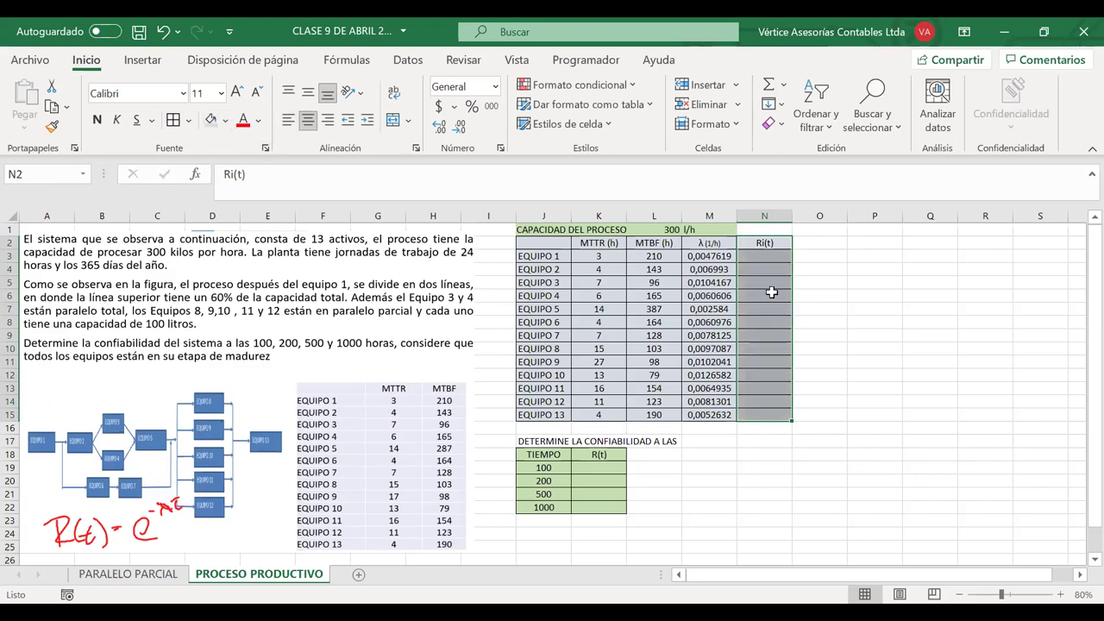
- Move the title DETERMINE LA CONFIABILIDAD A LAS and its TIEMPO and R(t) table down one row to start at J18
click(752, 256)
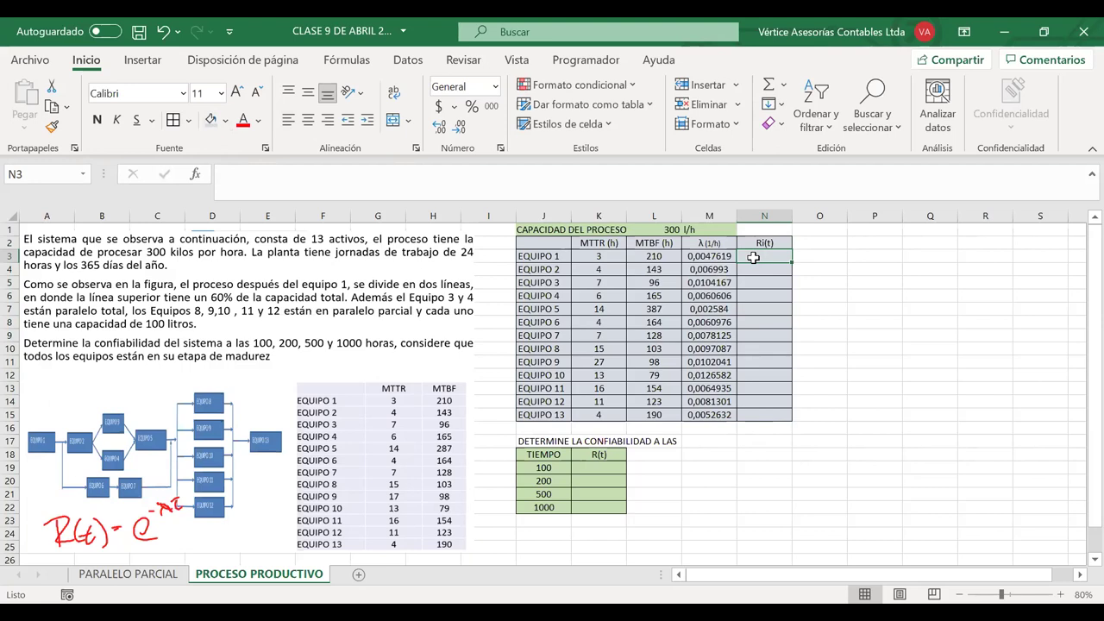
click(549, 444)
drag(548, 444, 647, 509)
drag(552, 434, 553, 456)
- Enter the label Tiempo = in J17 and give K17 beside it the same blue-grey fill
click(548, 442)
text(TIEMPO)
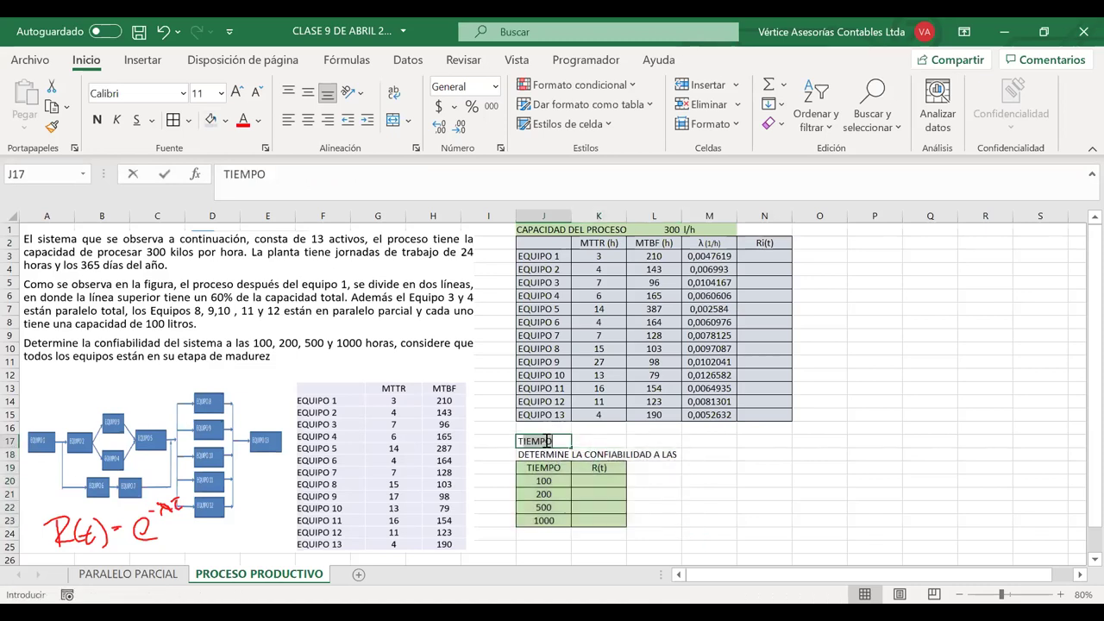
key(BackSpace)
key(BackSpace)
key(BackSpace)
key(BackSpace)
key(BackSpace)
text(oiempo)
key(BackSpace)
key(BackSpace)
key(BackSpace)
key(BackSpace)
key(BackSpace)
key(BackSpace)
text(iempo)
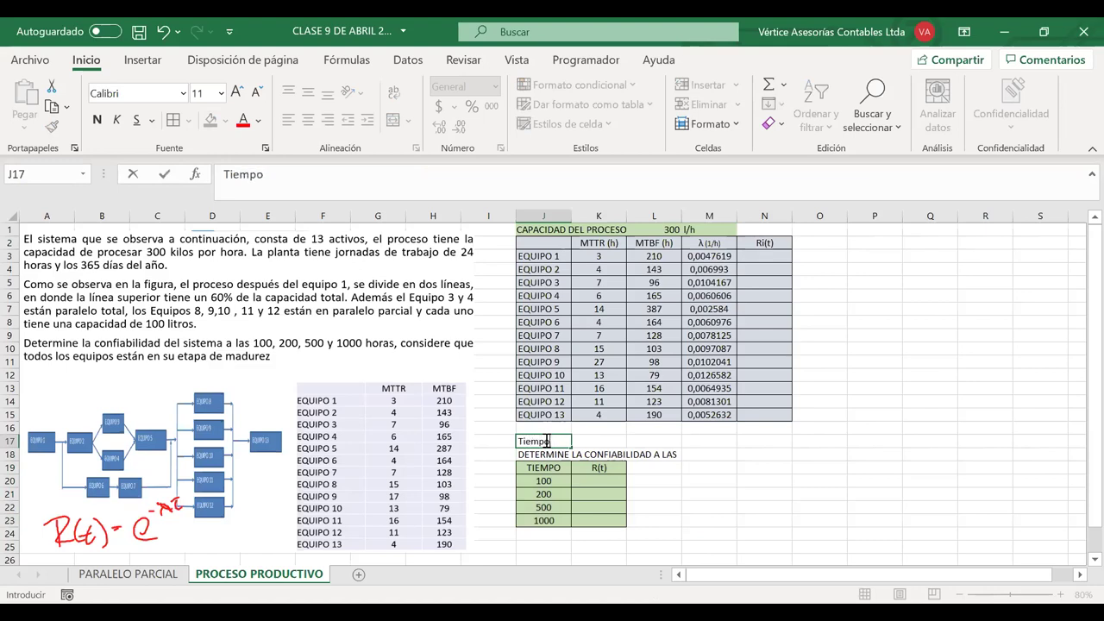
text( =)
key(Tab)
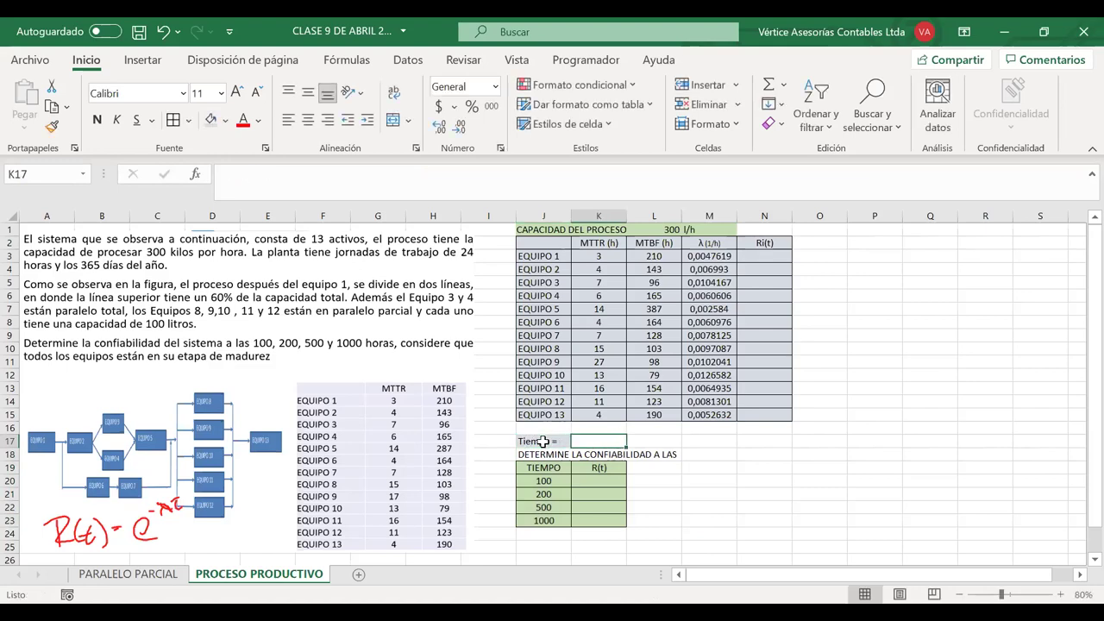
click(211, 120)
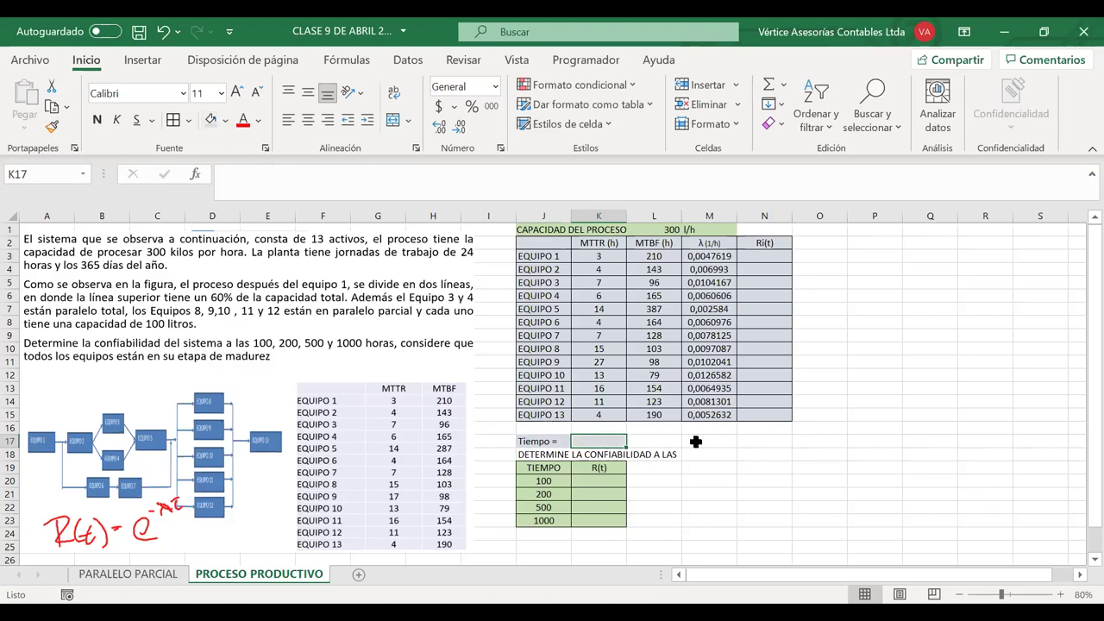
text(100)
key(Return)
text(2000)
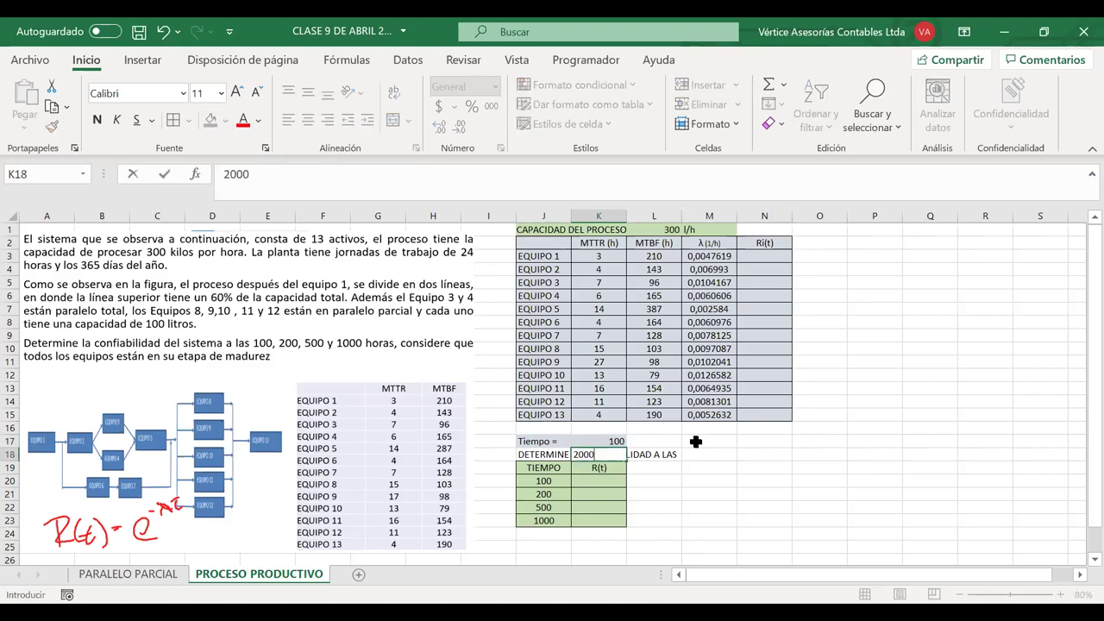
key(BackSpace)
key(Return)
key(ctrl+d)
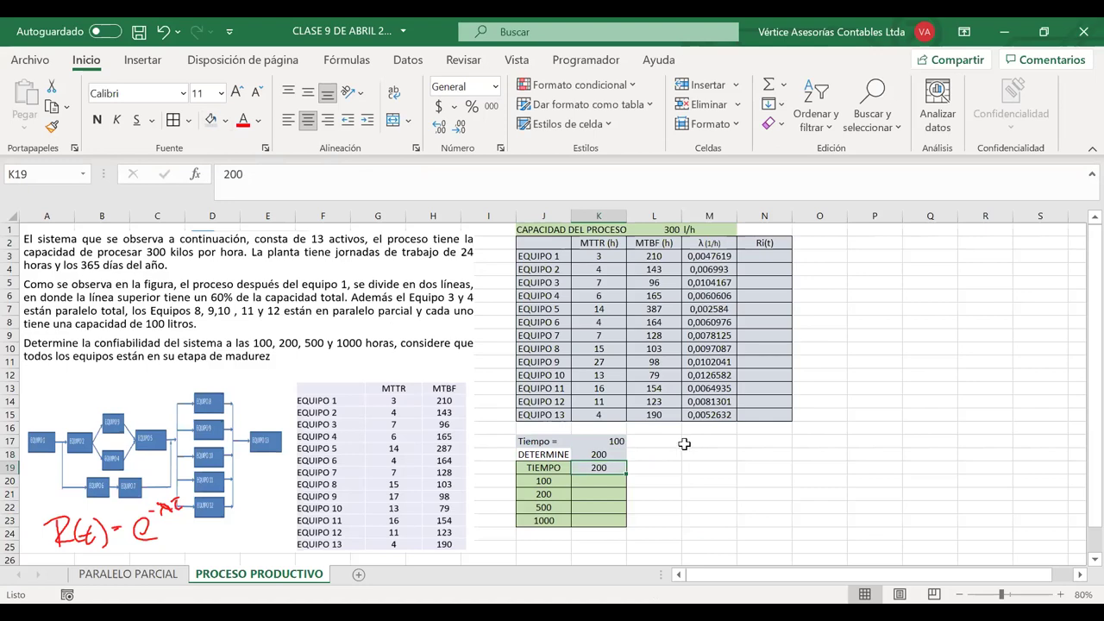
key(ctrl+z)
key(ctrl+z)
click(614, 441)
text(100)
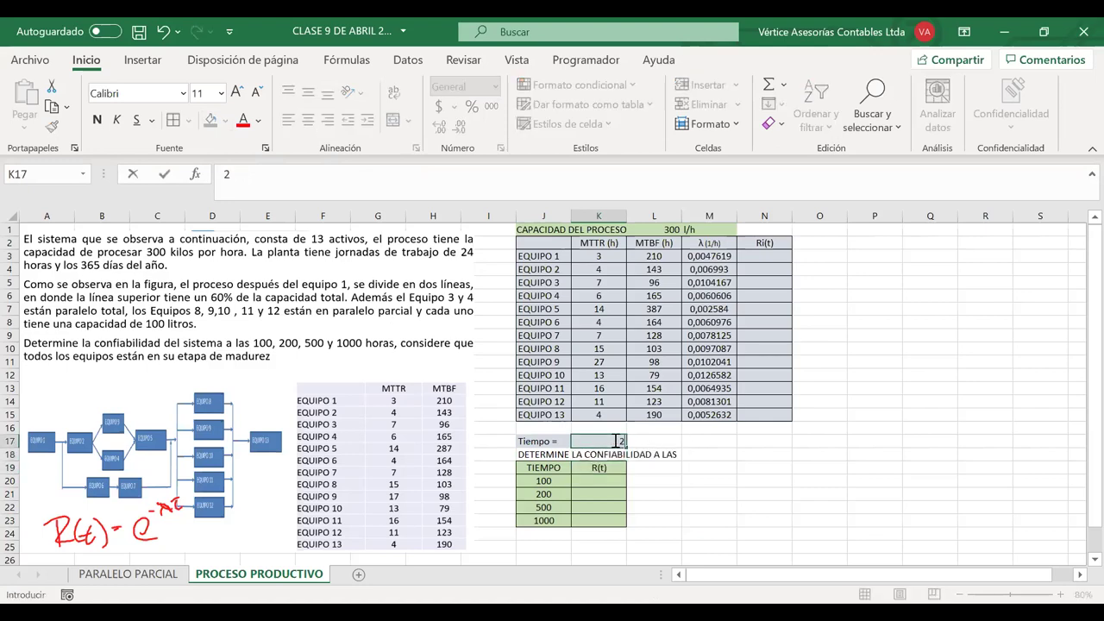
key(Return)
- Set the time value in K17 to 10 and shade J17:K17 light gold
click(607, 441)
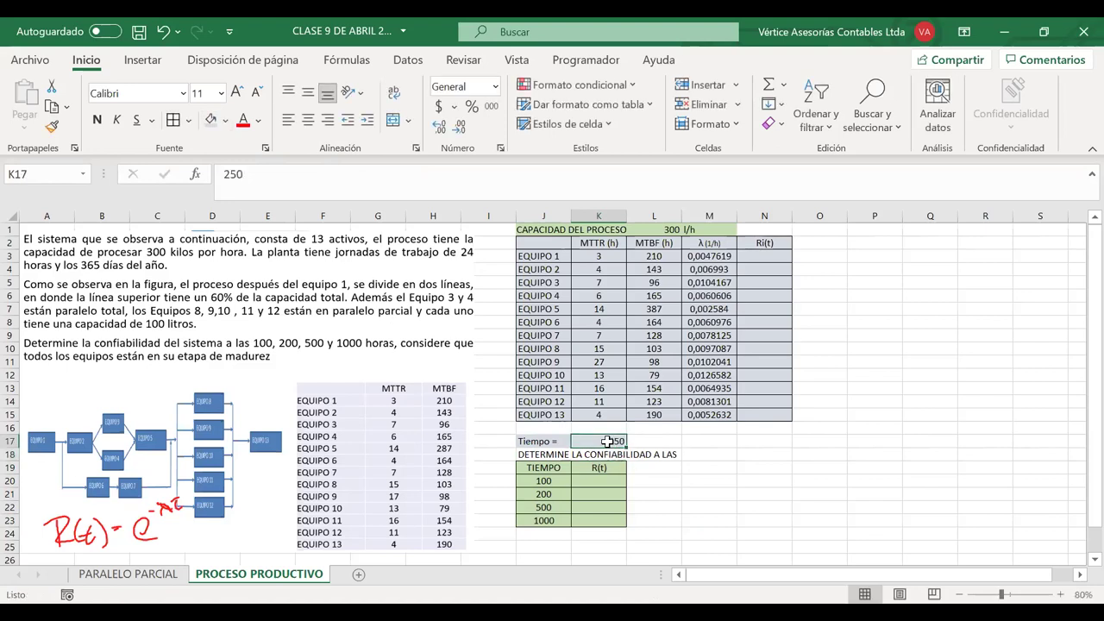
text(10)
key(Return)
key(Up)
key(shift+Left)
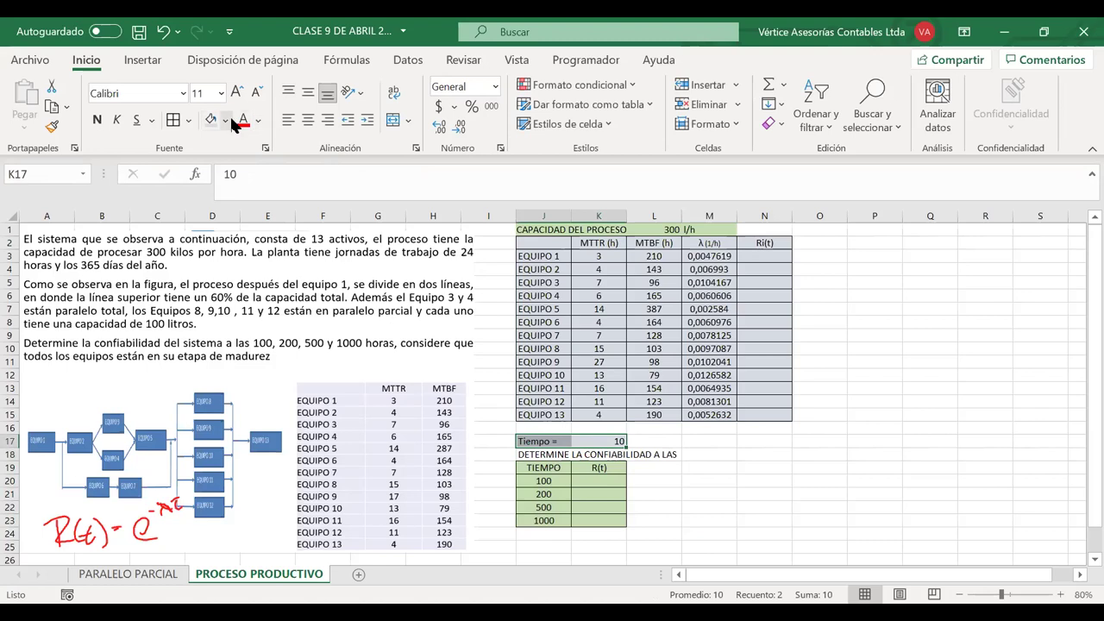
click(226, 121)
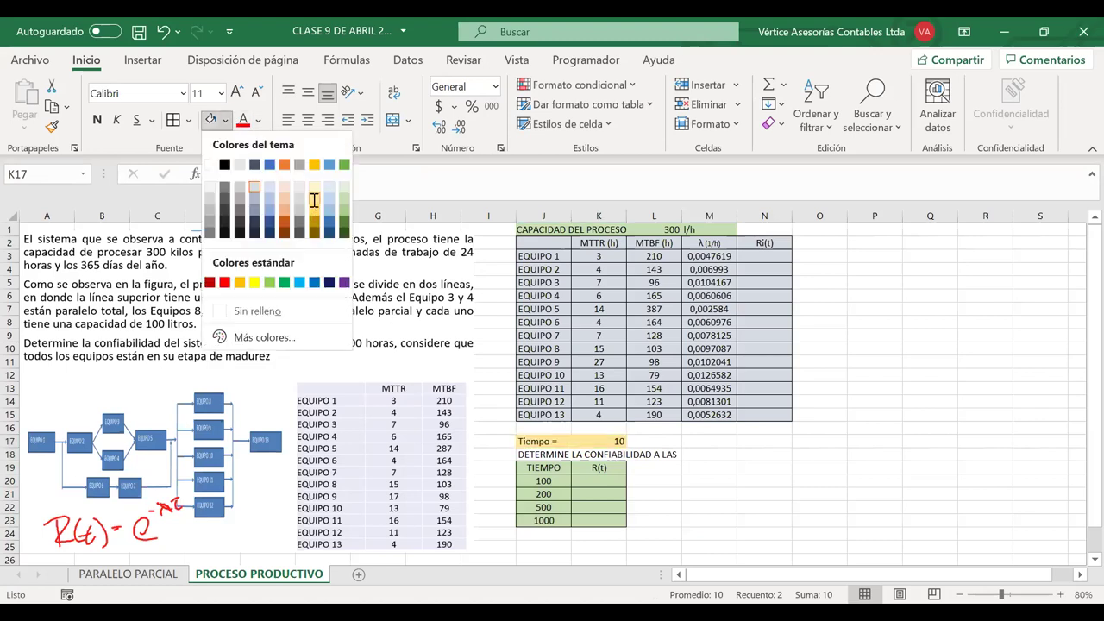
click(318, 205)
click(592, 440)
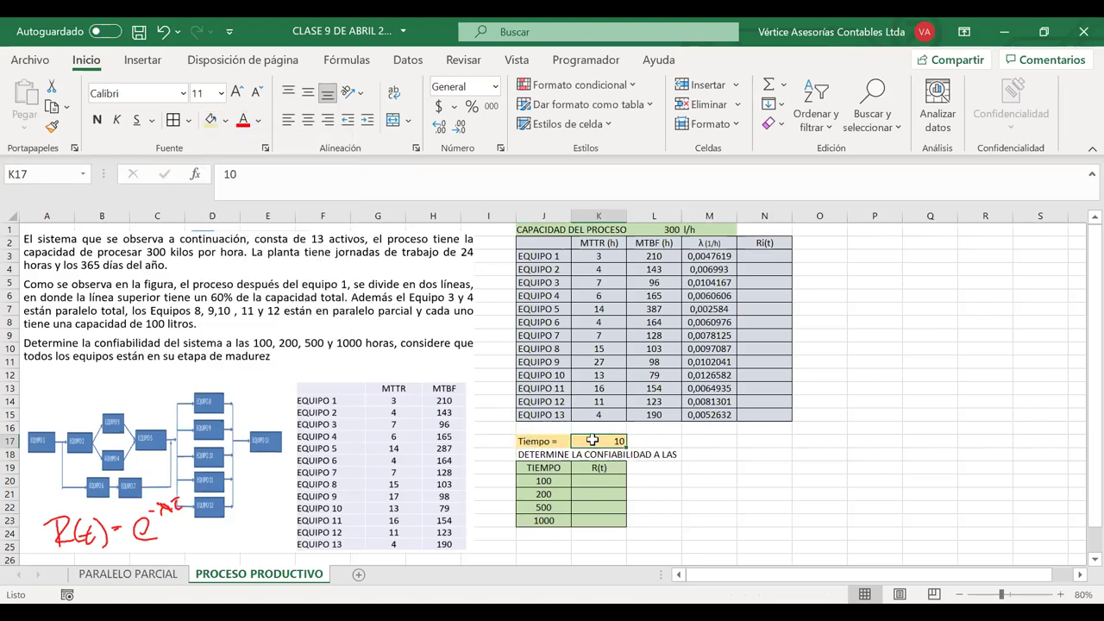
- Calculate EQUIPO 1's reliability in N3 with =EXP(-(K17*M3))
click(768, 253)
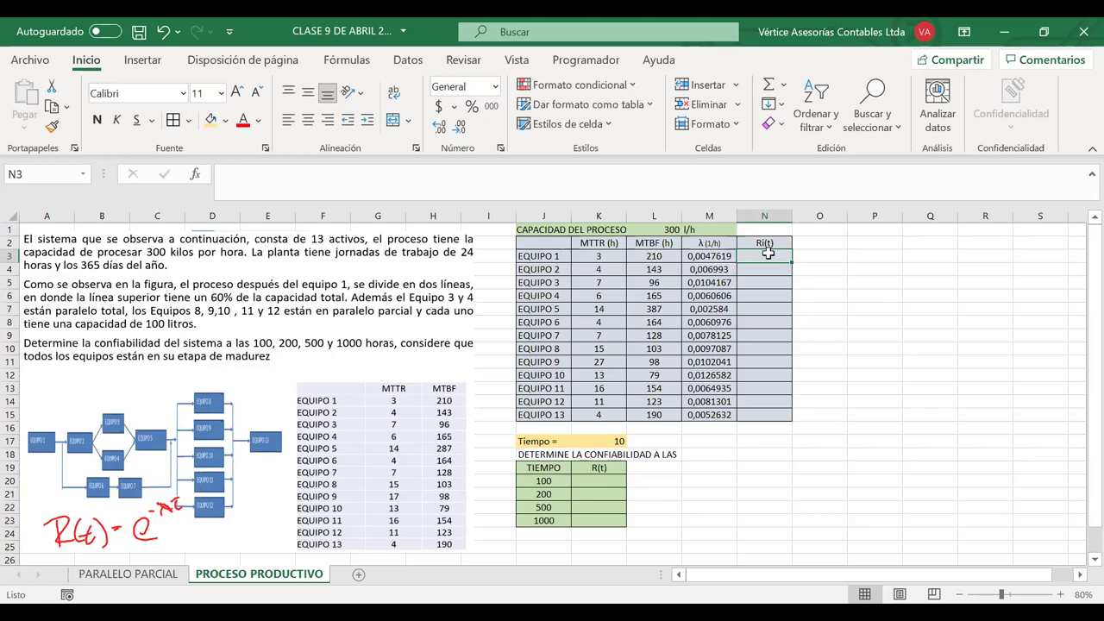
text(=)
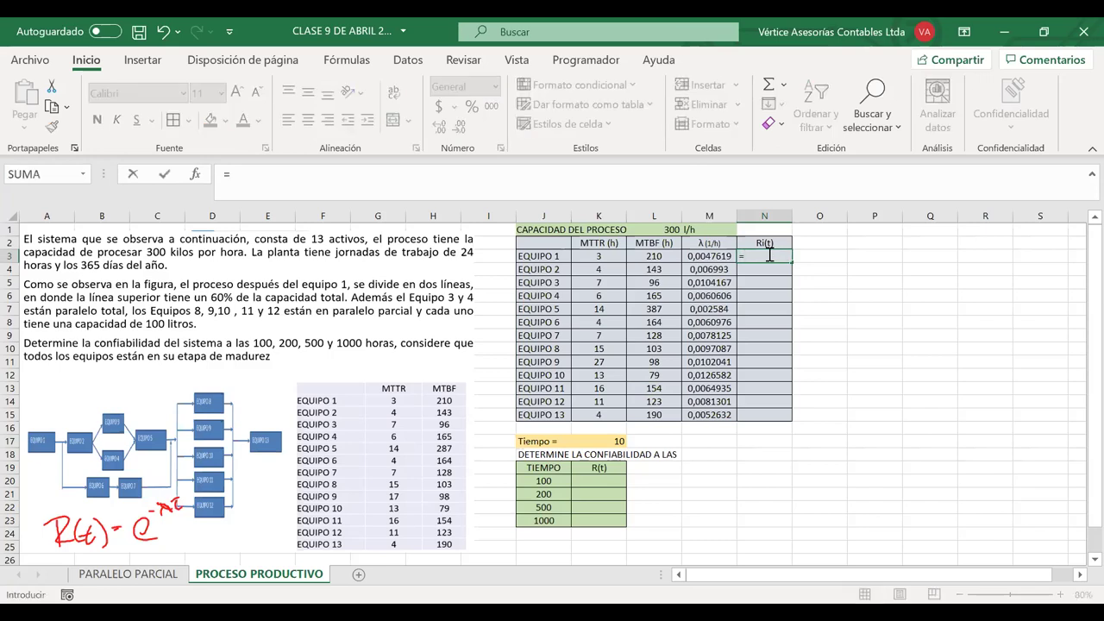
text(exp)
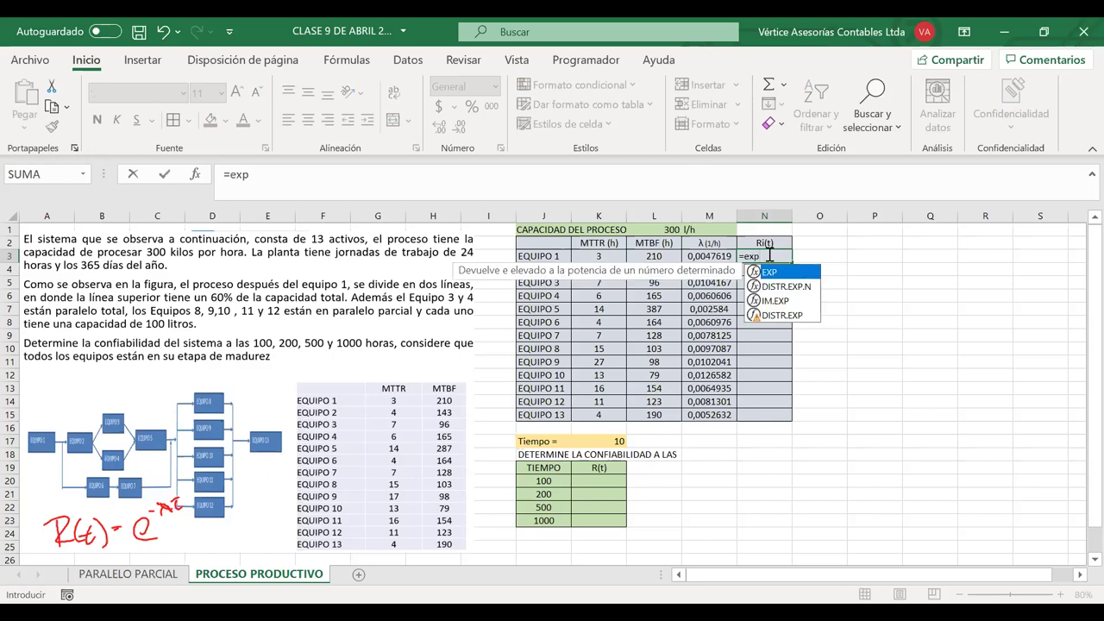
text((-()
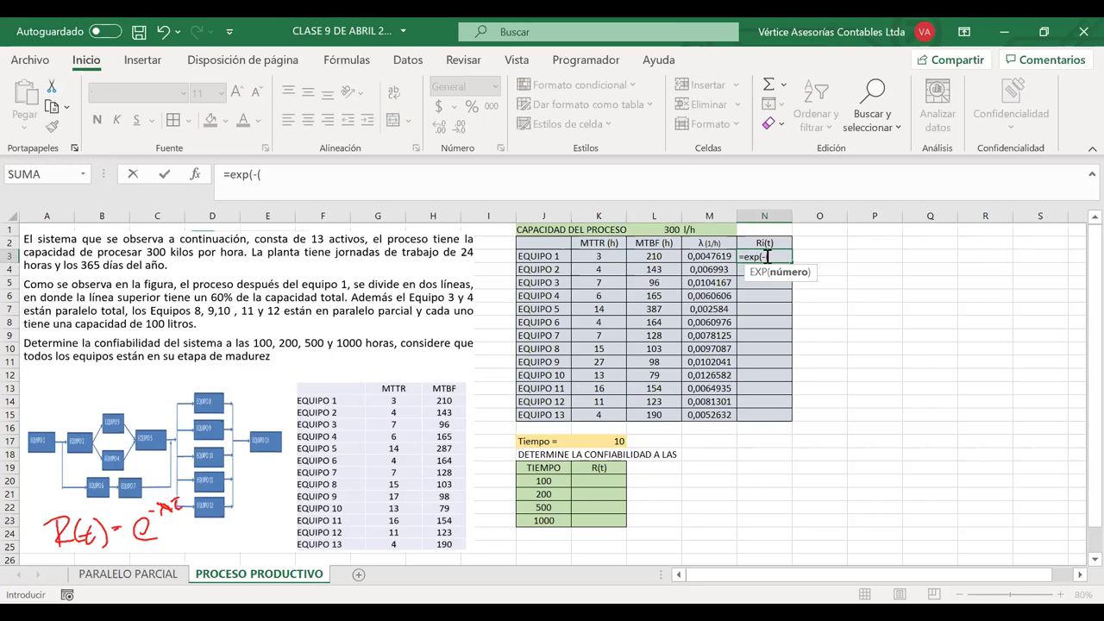
text(10)
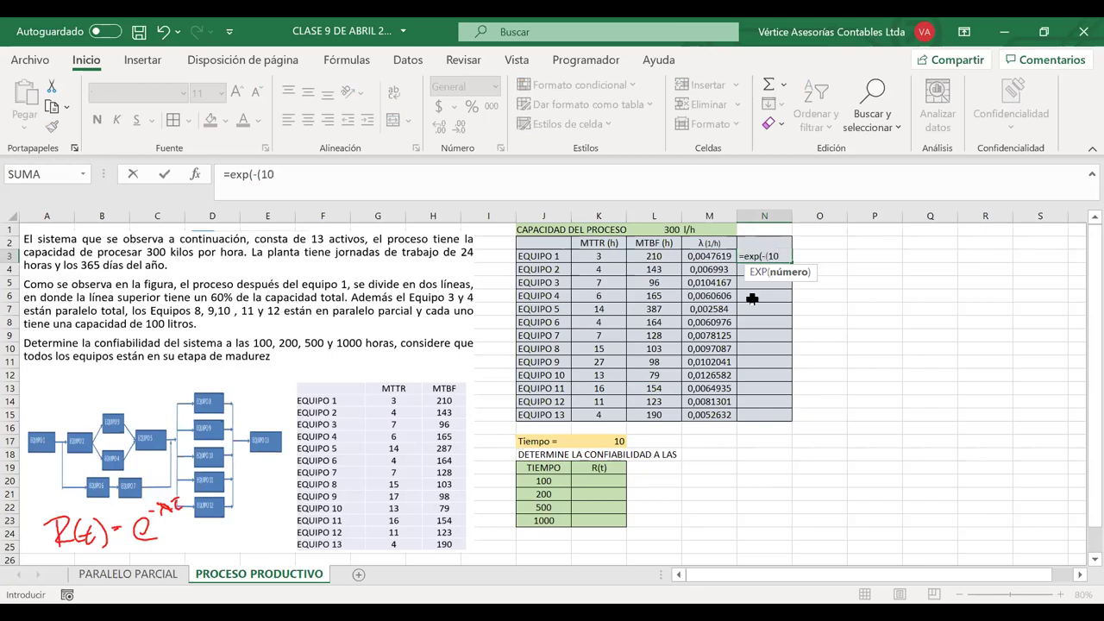
text(0)
key(BackSpace)
key(BackSpace)
key(BackSpace)
click(600, 436)
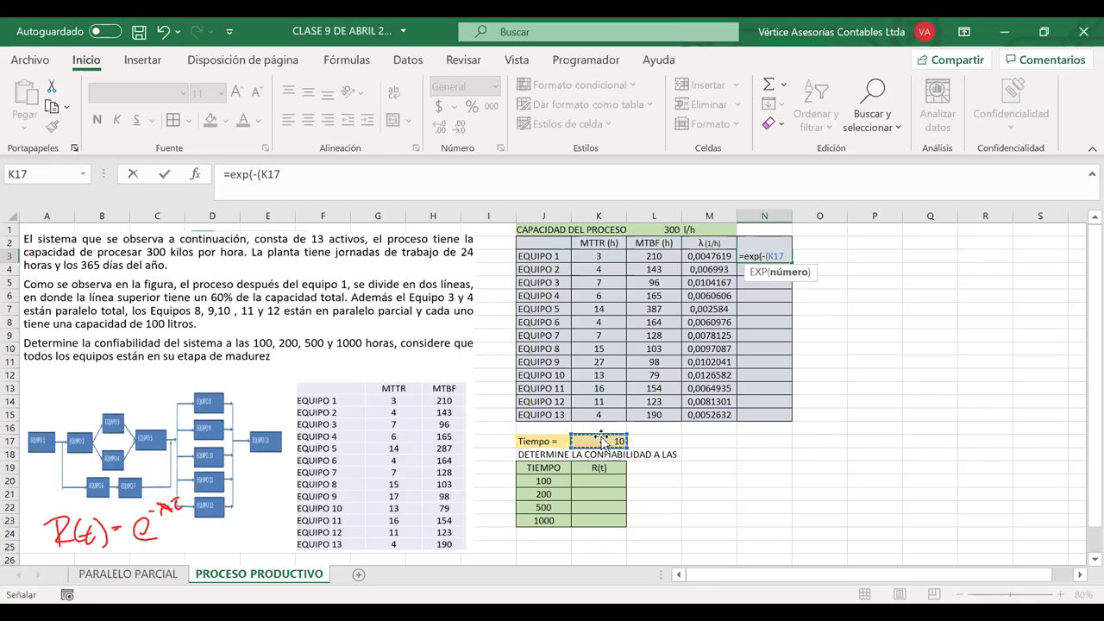
text(*)
click(715, 256)
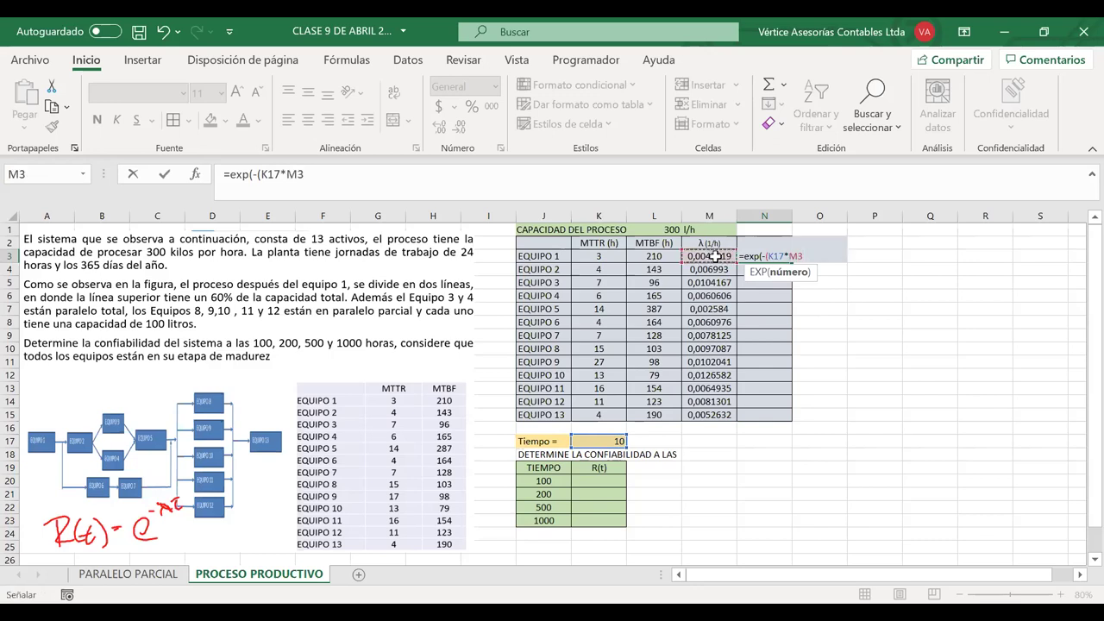
text()))
key(Return)
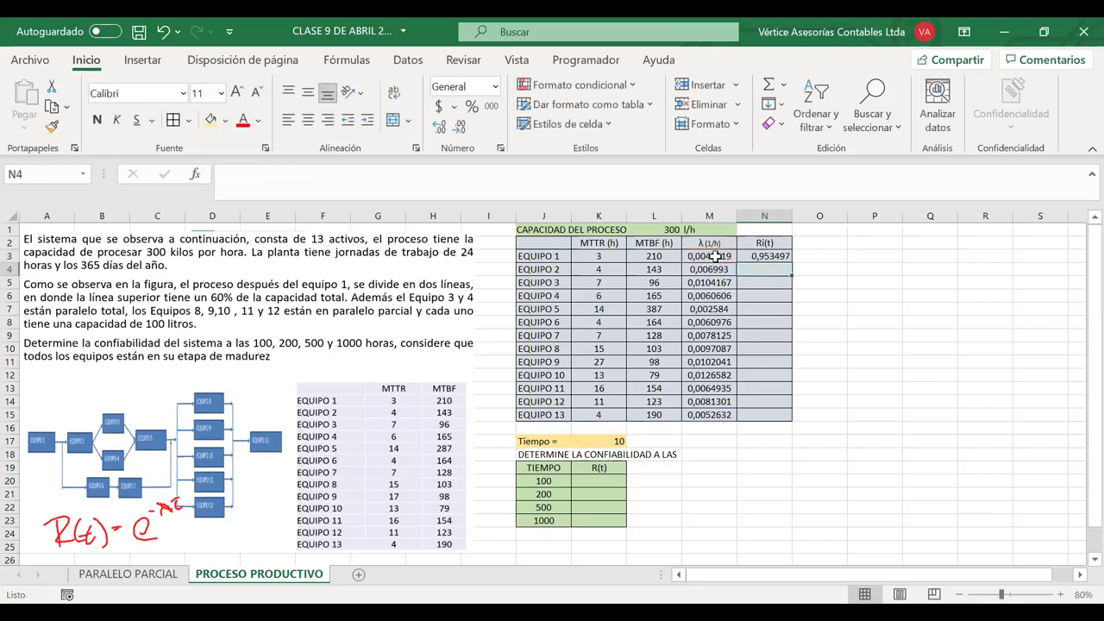
- Make the time reference in N3's formula absolute so it reads =EXP(-($K$17*M3))
click(770, 256)
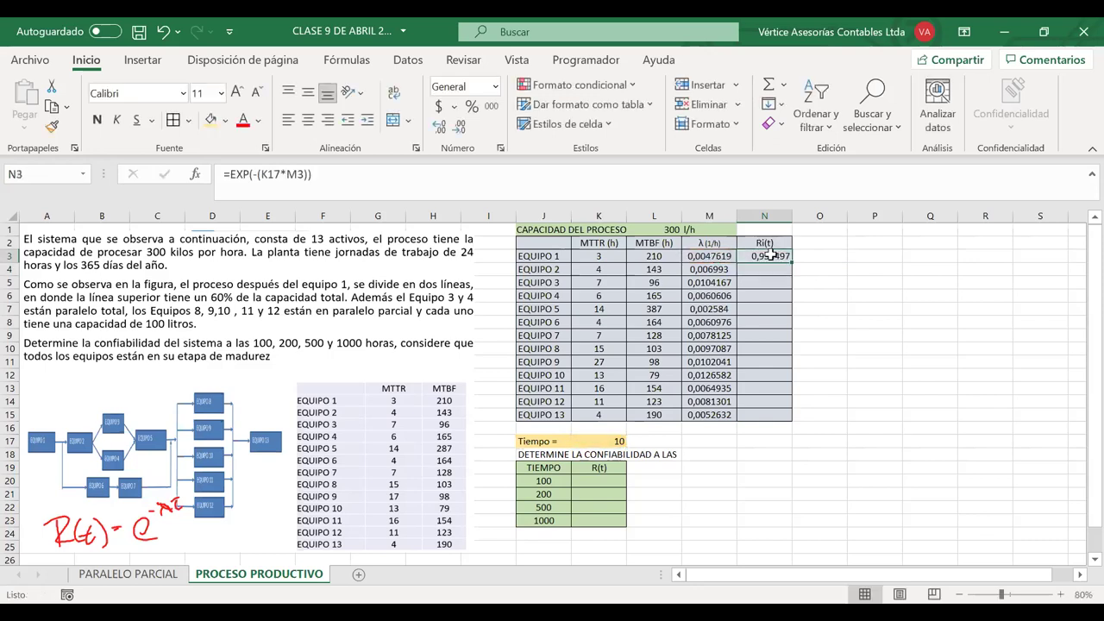
drag(281, 174, 262, 174)
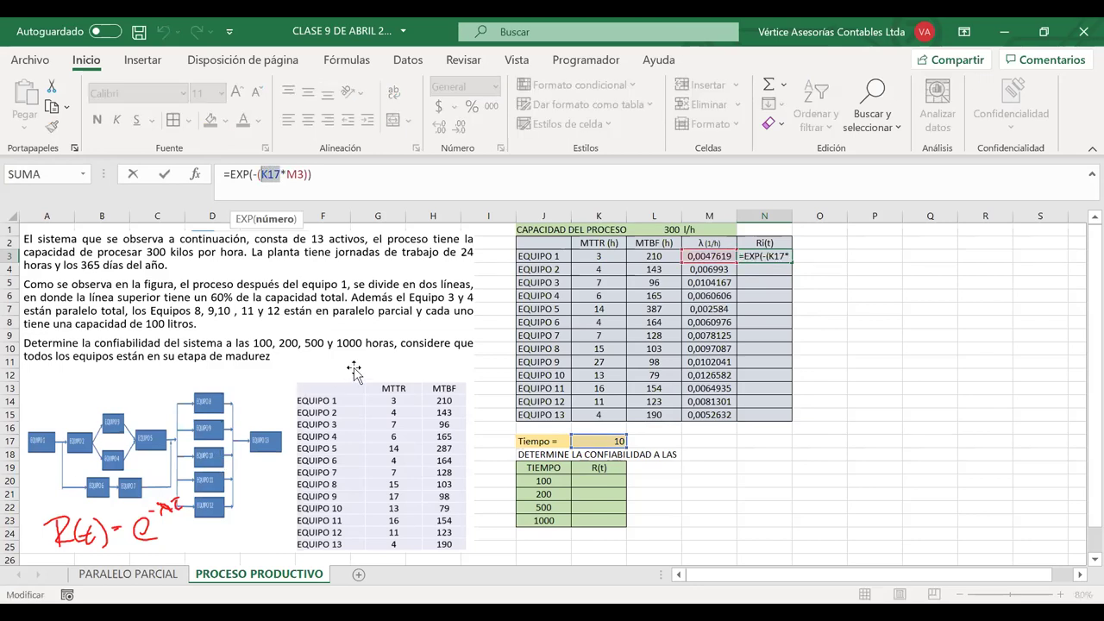
key(F4)
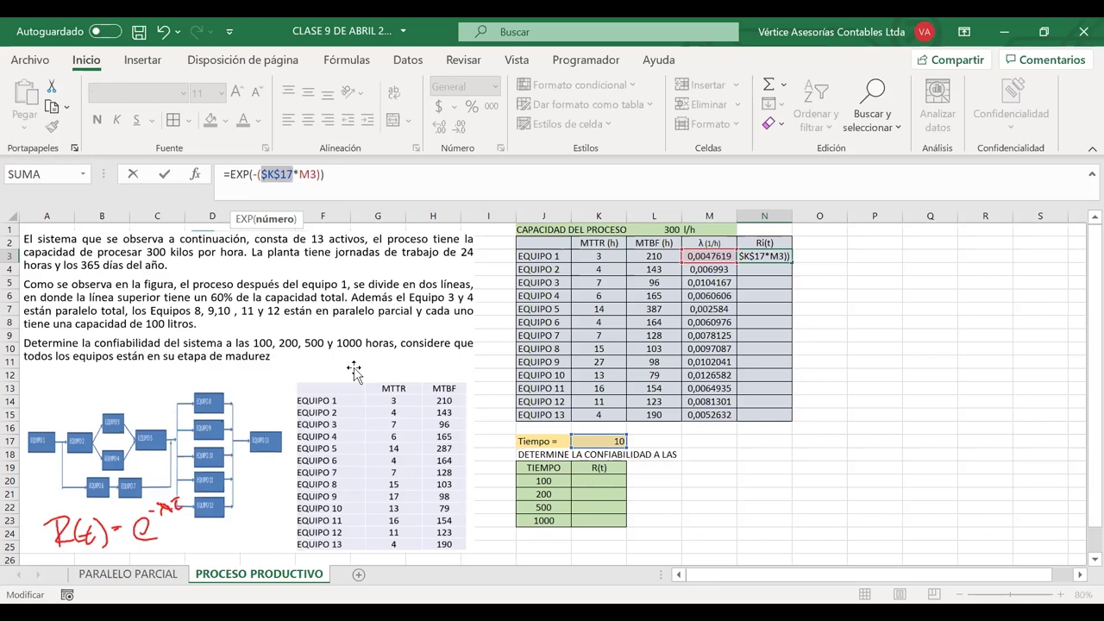
key(Return)
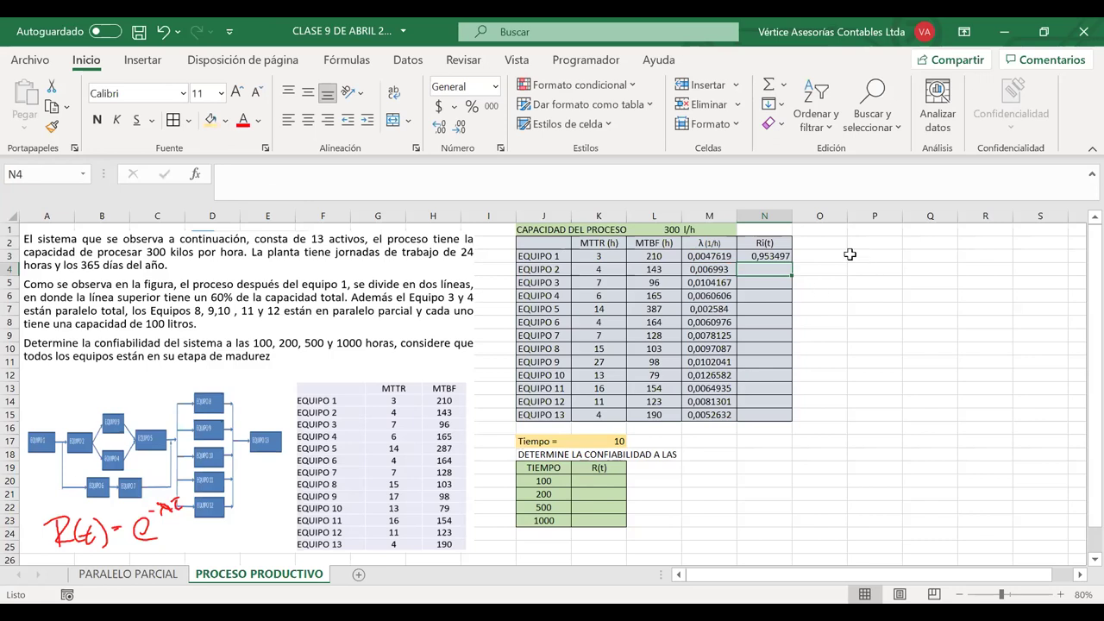
- Format N3 as a percentage with four decimals and fill its formula down to N15
click(770, 256)
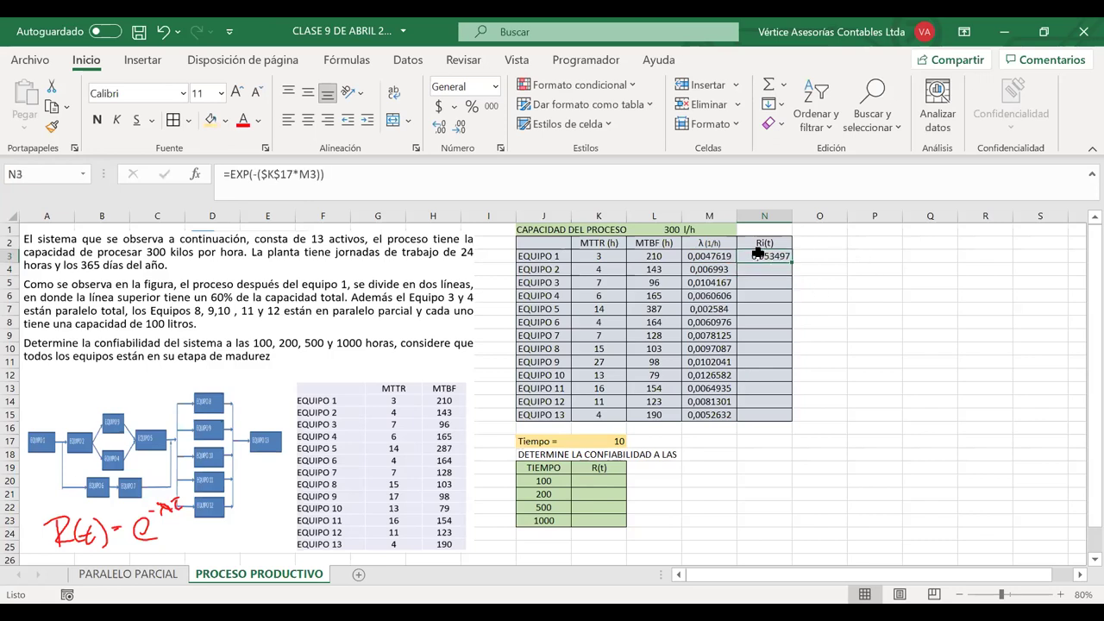
click(475, 108)
click(439, 126)
click(439, 127)
click(439, 127)
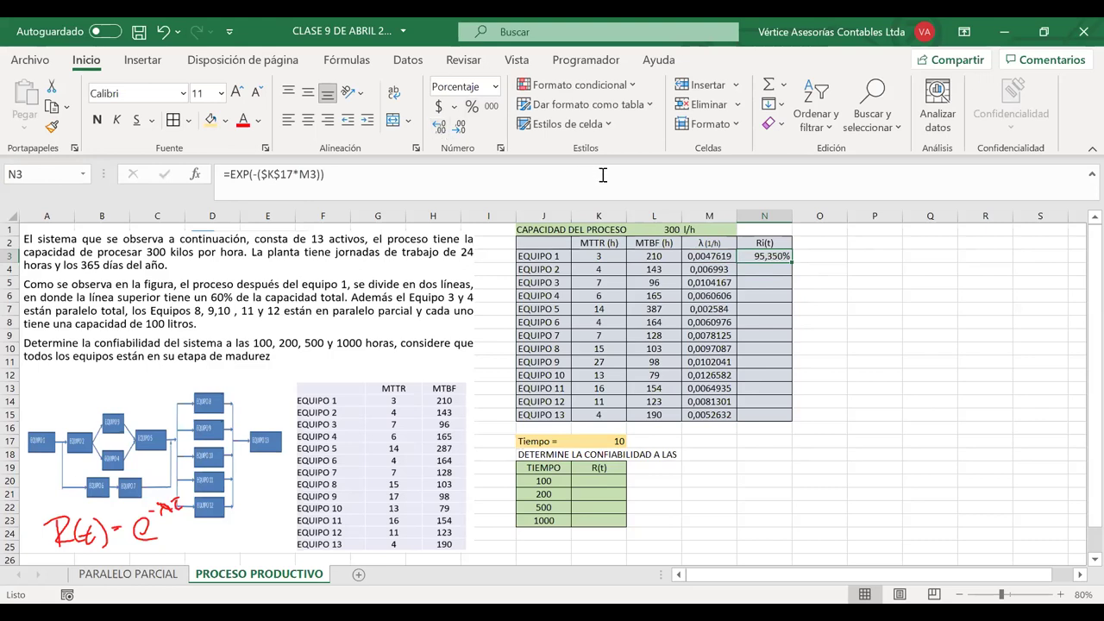
click(440, 128)
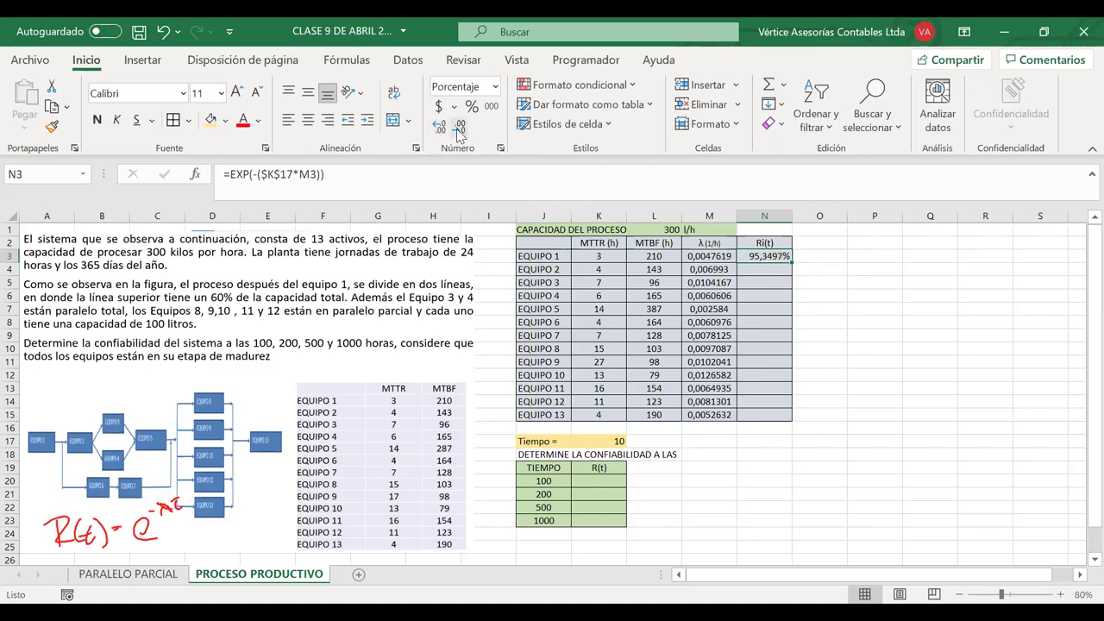
double_click(791, 262)
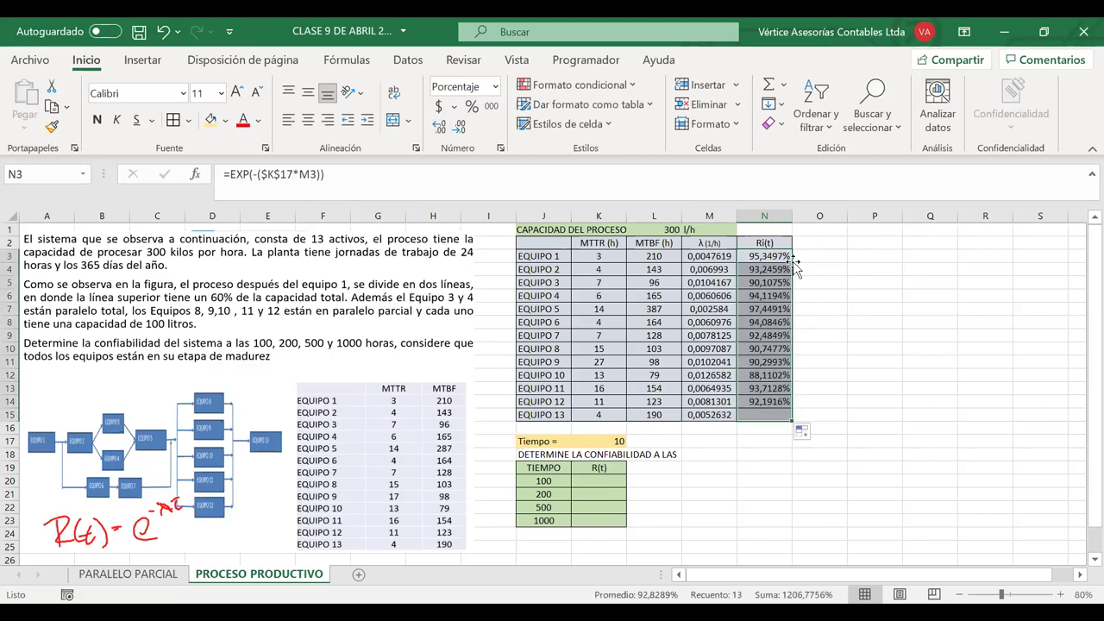
click(850, 325)
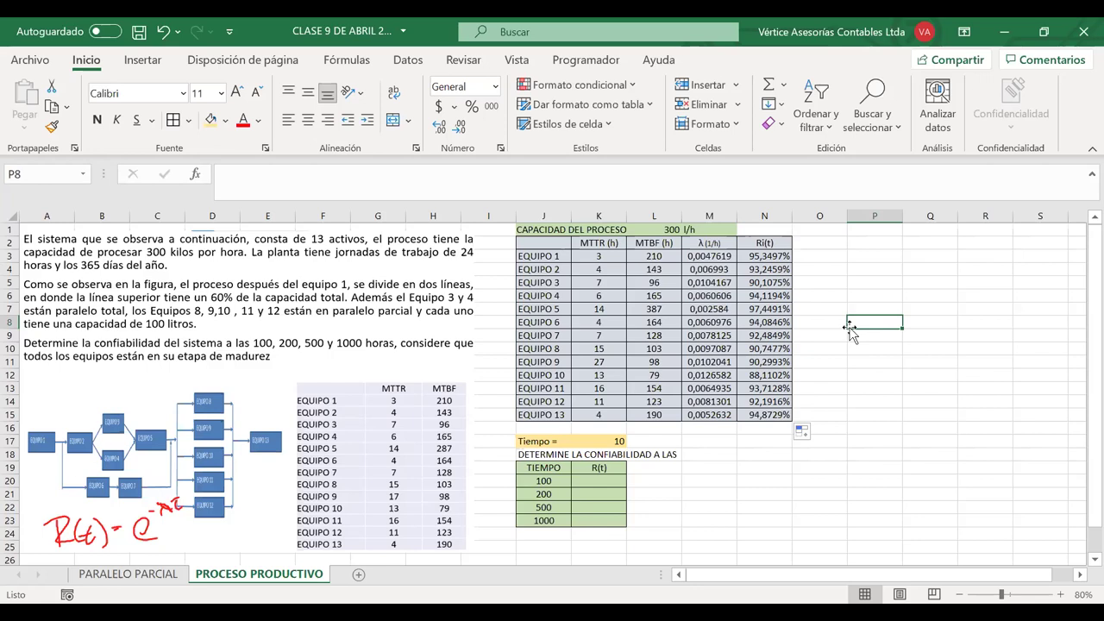
click(604, 441)
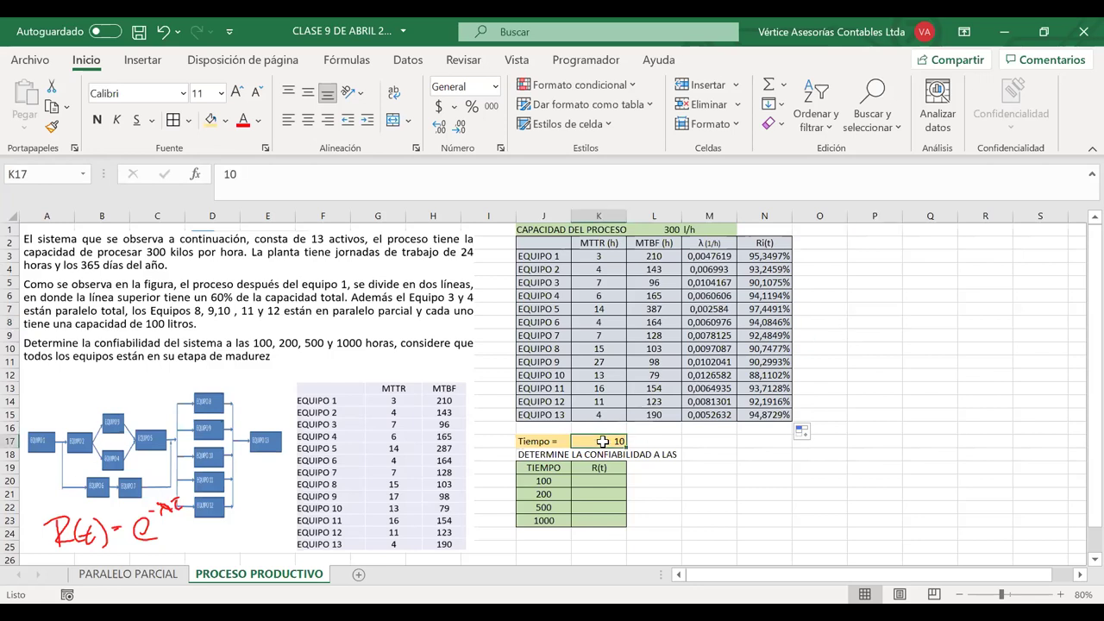
- Recalculate the equipment reliabilities with the time in K17 set to 100 and 200 in turn
text(100)
key(Return)
text(2)
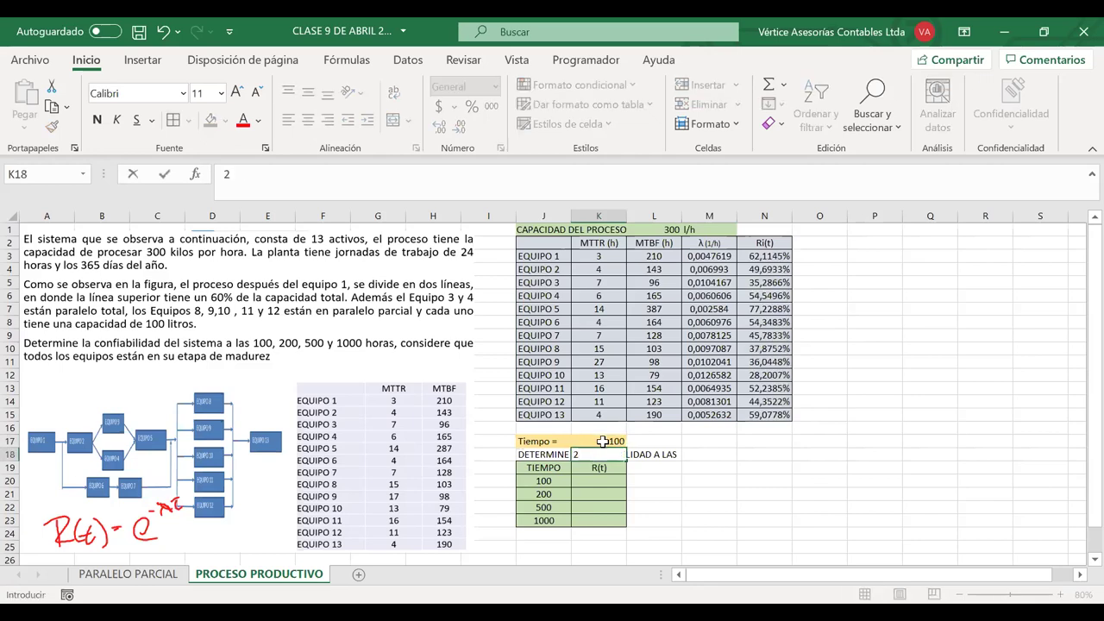
key(BackSpace)
key(Escape)
click(614, 441)
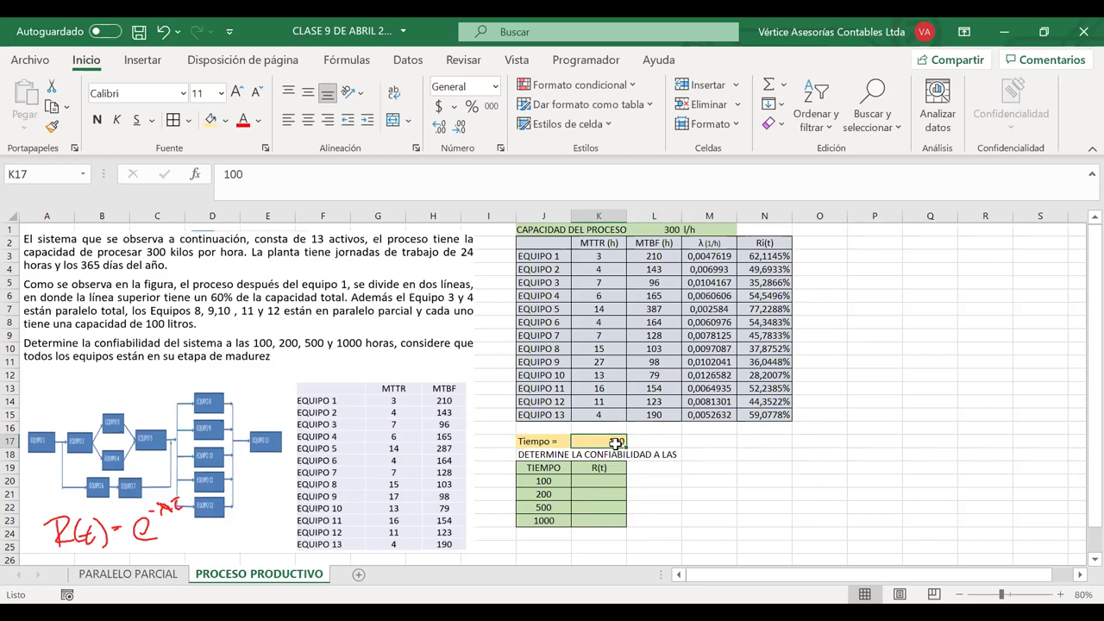
text(200)
key(Return)
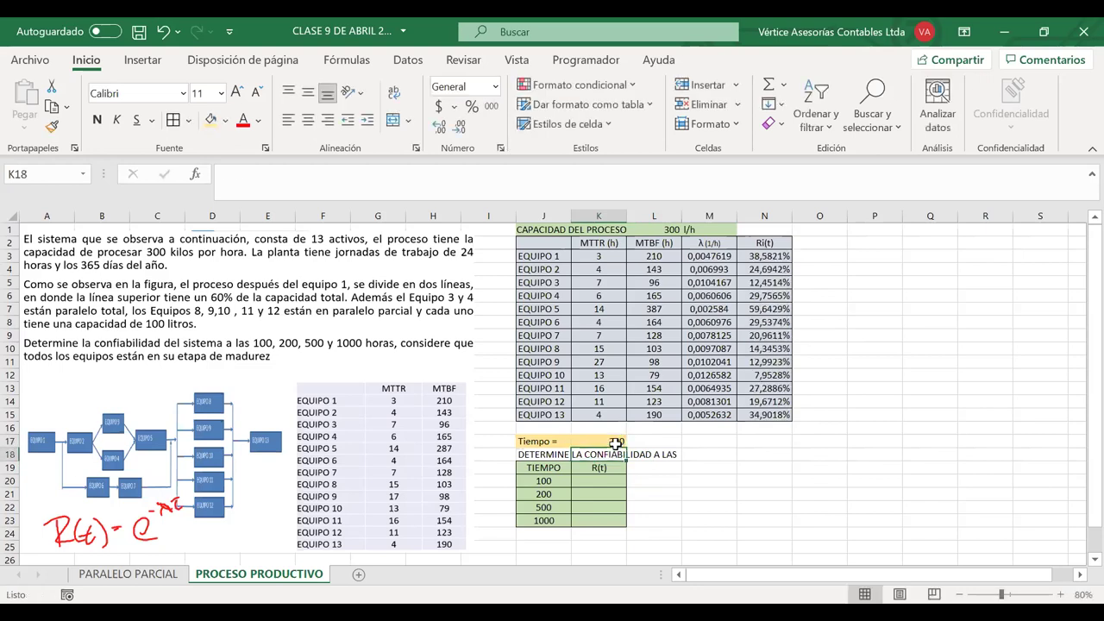
- Recalculate the reliabilities with K17 set to 500 and 1000 in turn, and select the results in N3:N15
click(614, 440)
text(500)
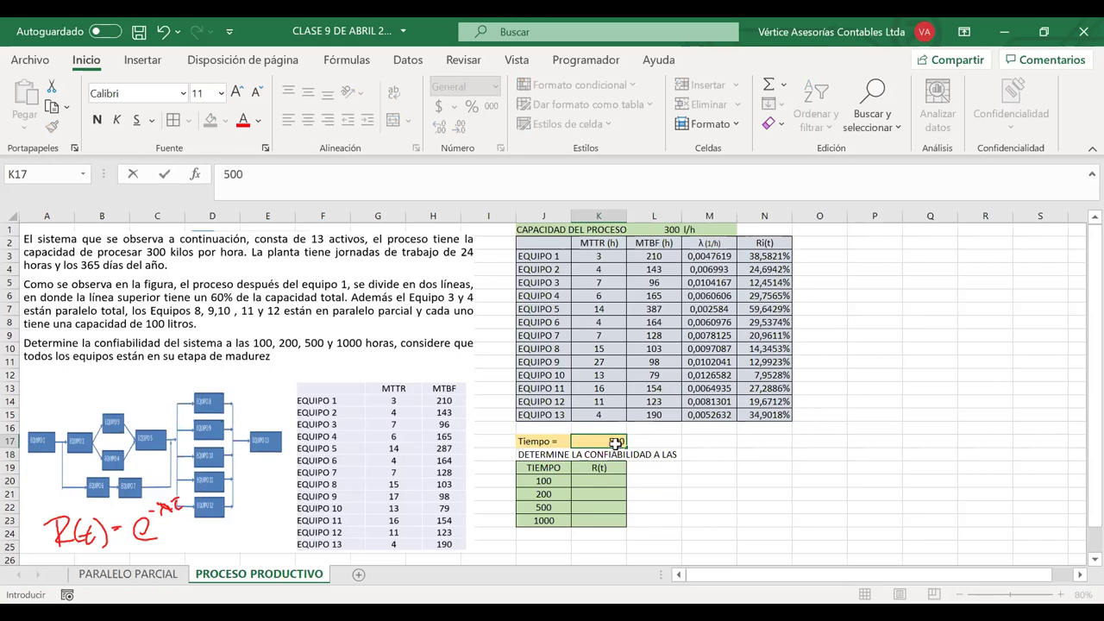
key(Return)
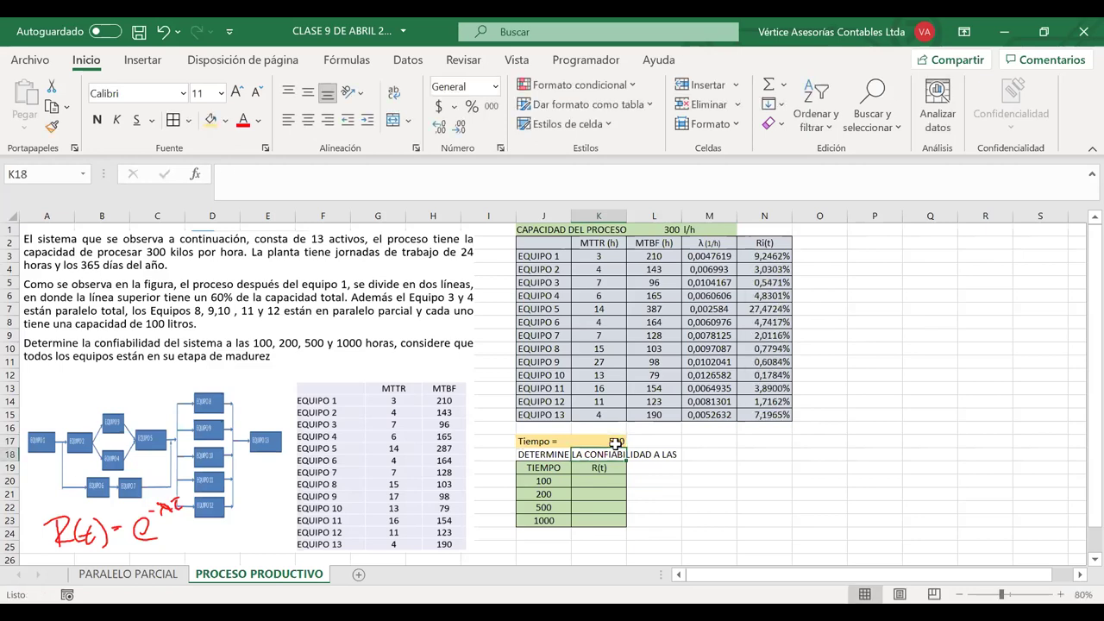
click(614, 440)
text(1000)
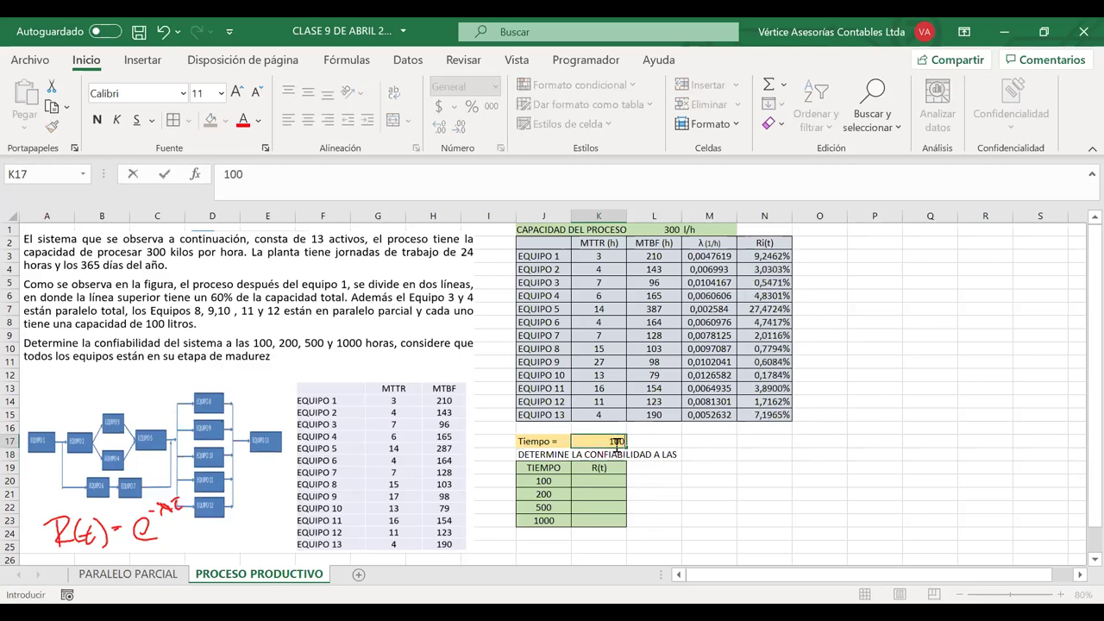
key(Return)
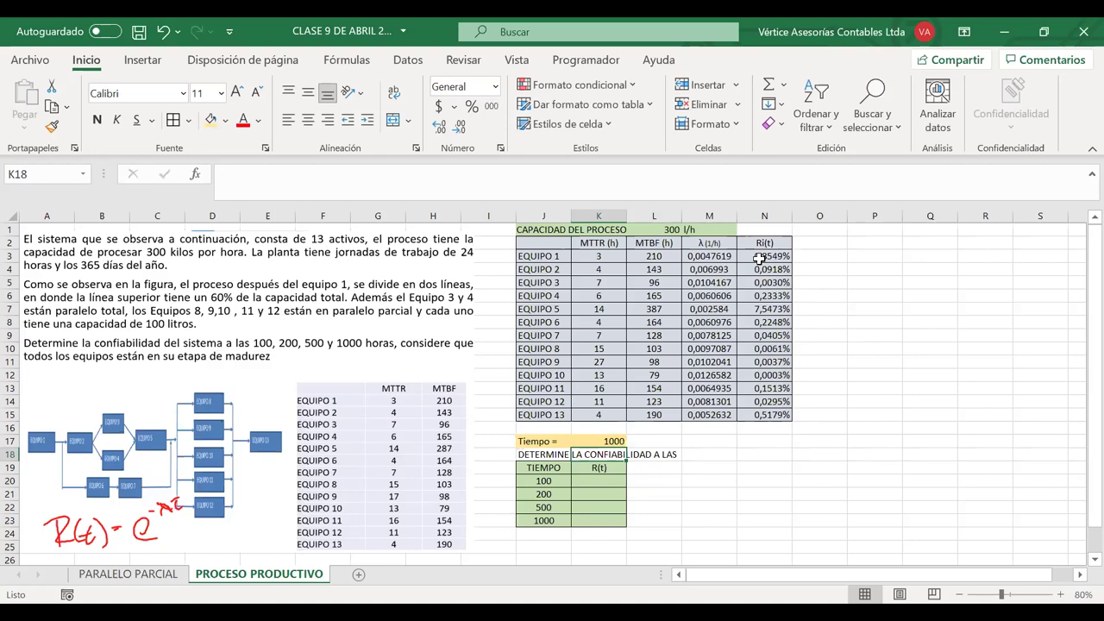
drag(759, 256, 755, 412)
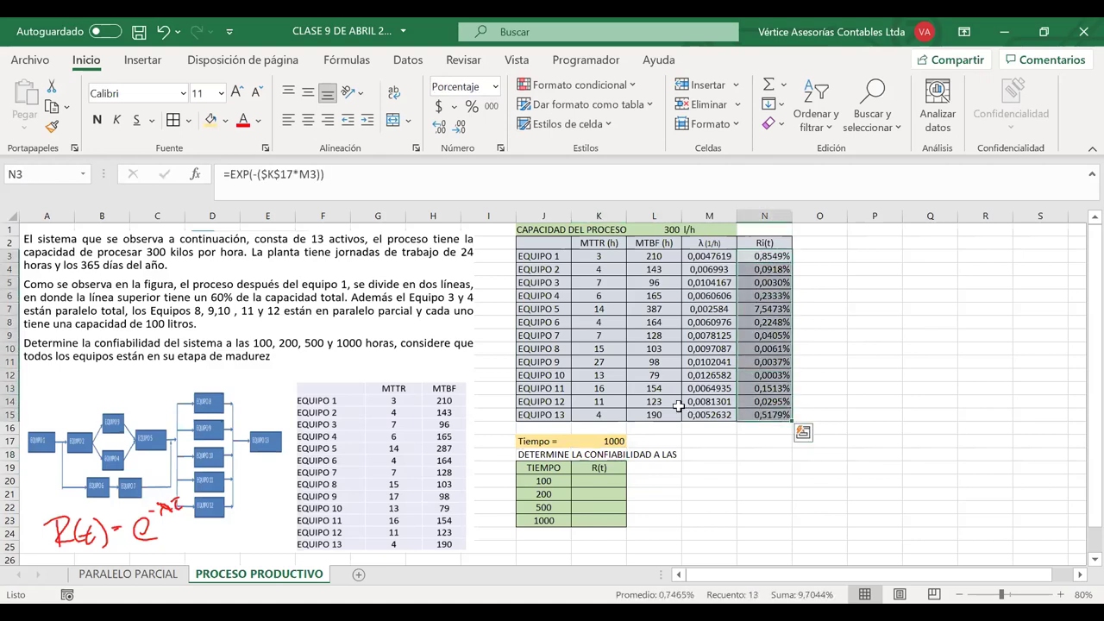
- Set the time in K17 to 100 and clear the handwritten reliability formula from the sheet
click(588, 440)
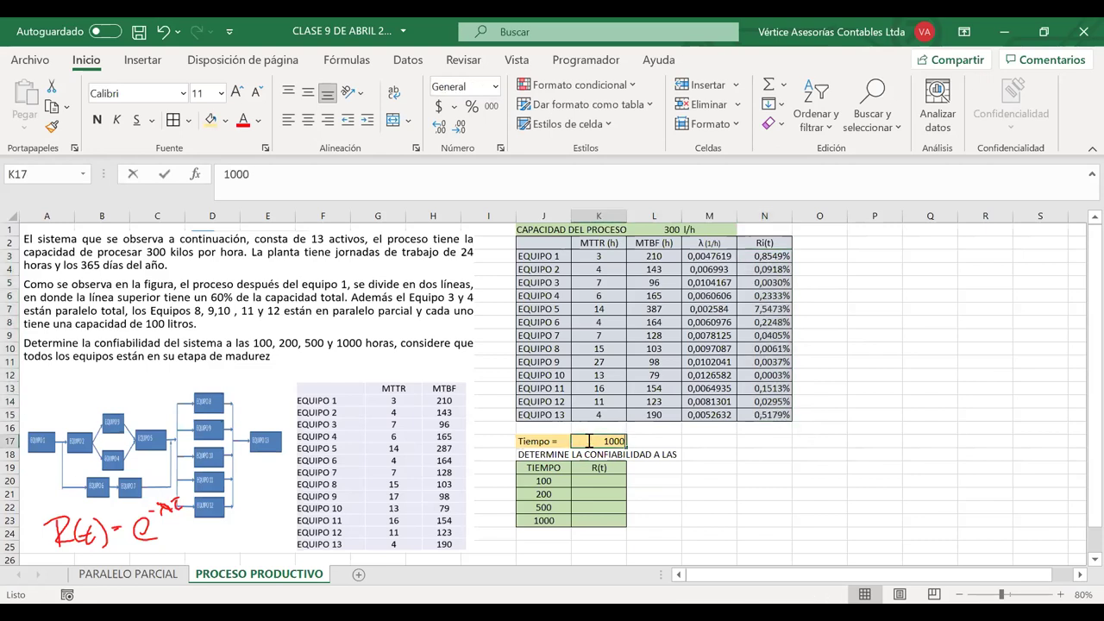
text(100)
key(Return)
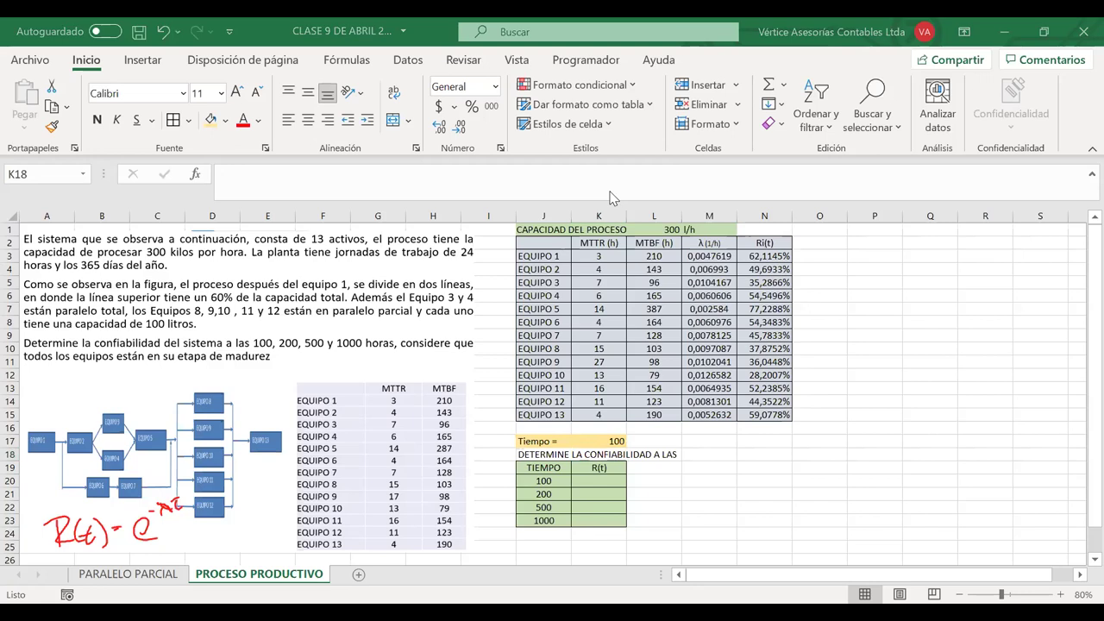
key(Escape)
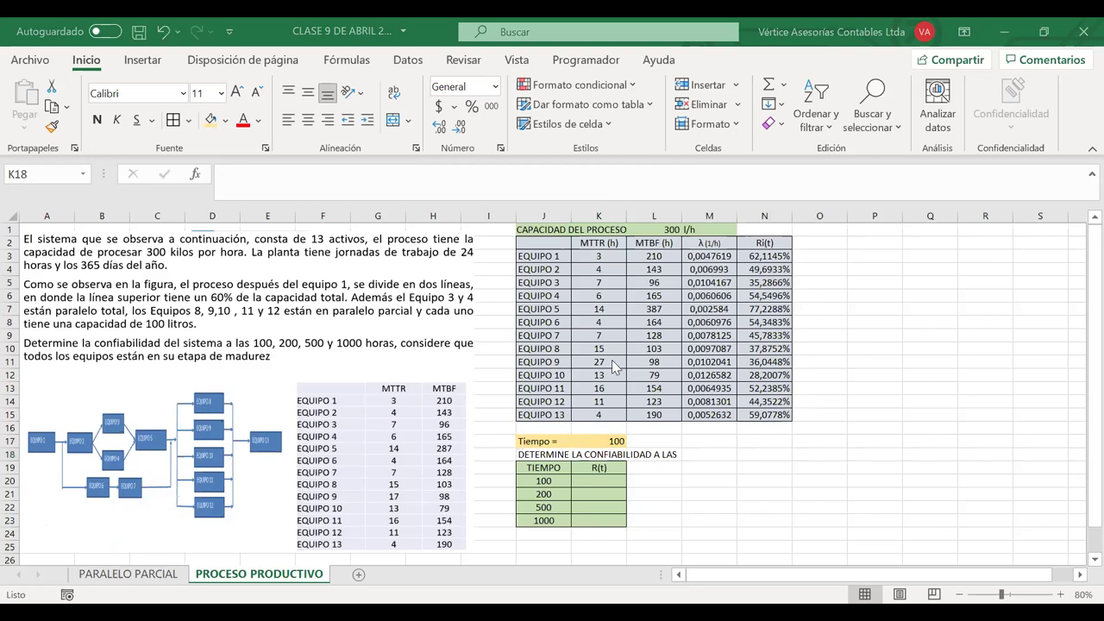
- Open M3's failure-rate formula, handwrite λ = 1/MTBF beside the table, circle EQUIPO 1's MTBF, and clear the ink leaving the formula as is
click(713, 256)
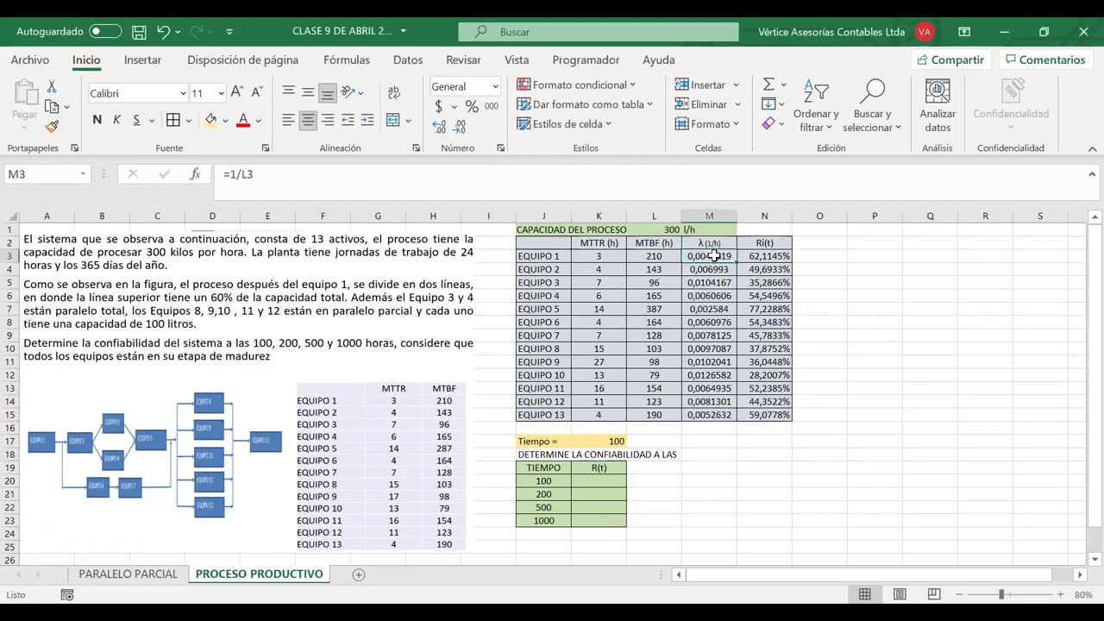
double_click(713, 256)
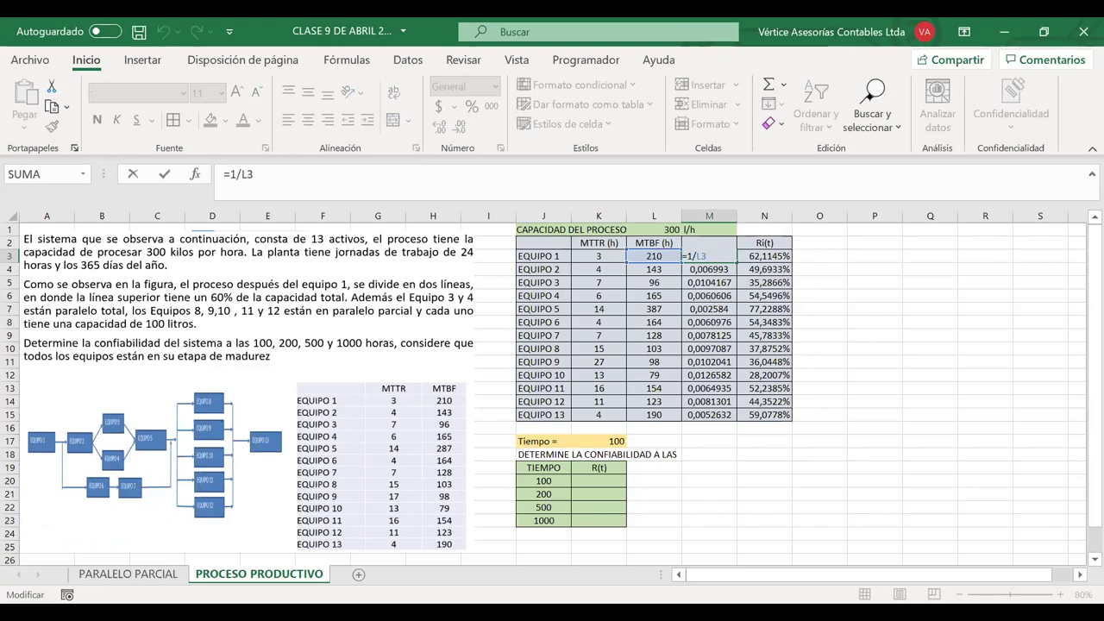
mouse_move(828, 398)
mouse_down()
mouse_move(879, 410)
mouse_move(832, 426)
mouse_up()
drag(898, 392, 915, 394)
mouse_move(972, 348)
mouse_down()
mouse_move(977, 373)
mouse_move(1051, 367)
mouse_up()
mouse_move(961, 419)
mouse_down()
mouse_move(975, 441)
mouse_move(995, 443)
mouse_move(1005, 410)
mouse_move(1009, 440)
mouse_up()
drag(1010, 418, 1011, 437)
mouse_move(1028, 400)
mouse_down()
mouse_move(1042, 393)
mouse_move(1028, 424)
mouse_up()
drag(1029, 412, 1039, 408)
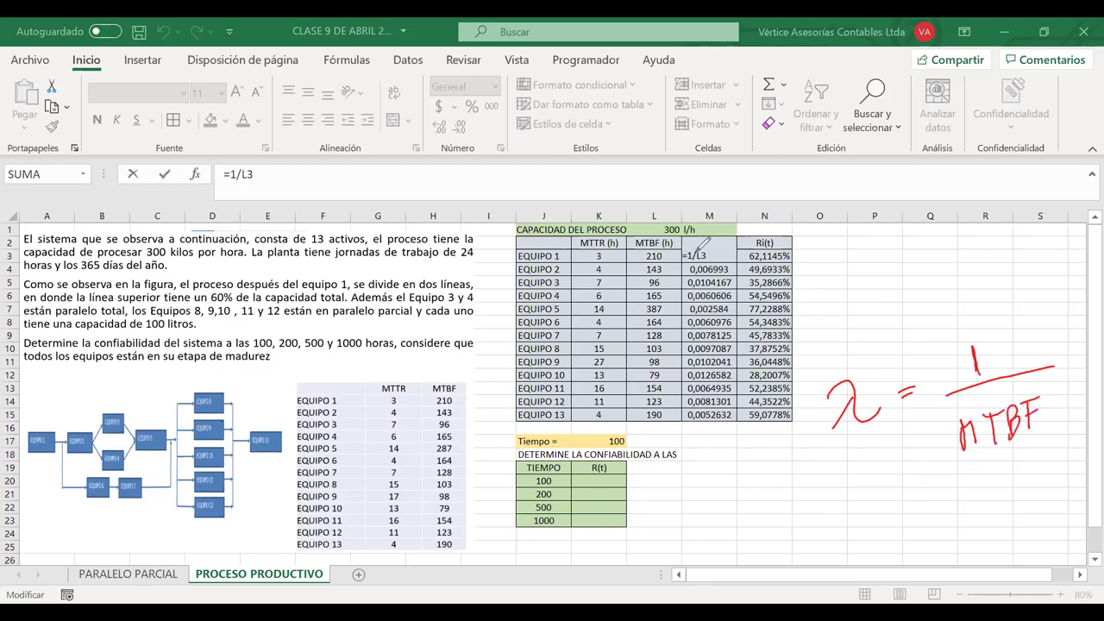
mouse_move(666, 250)
mouse_down()
mouse_move(639, 263)
mouse_move(669, 247)
mouse_move(629, 244)
mouse_up()
drag(695, 366, 714, 369)
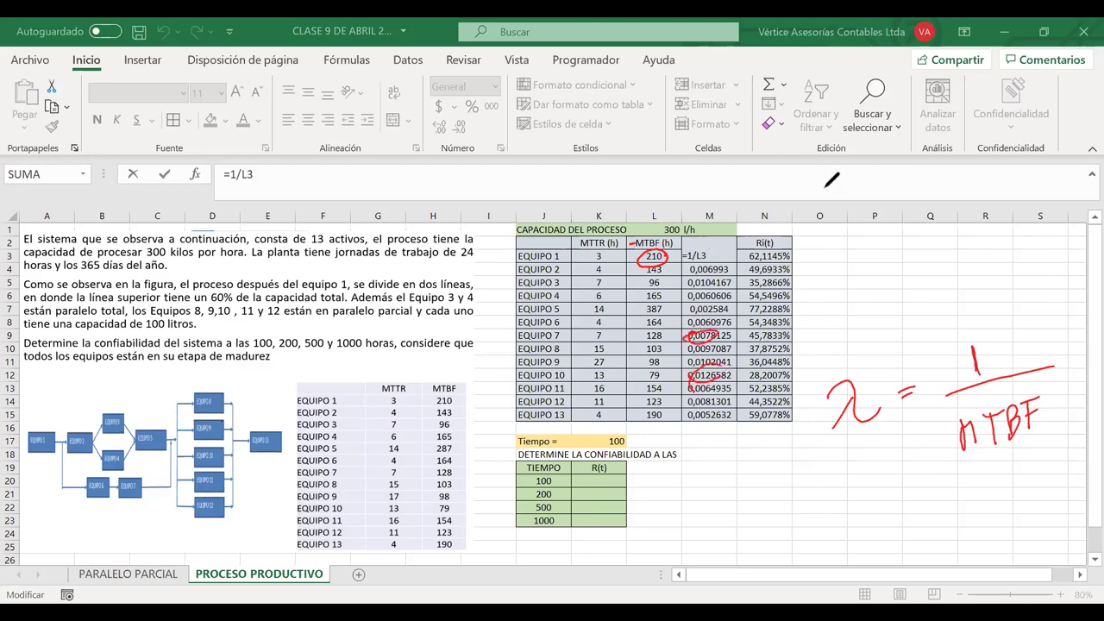
key(Escape)
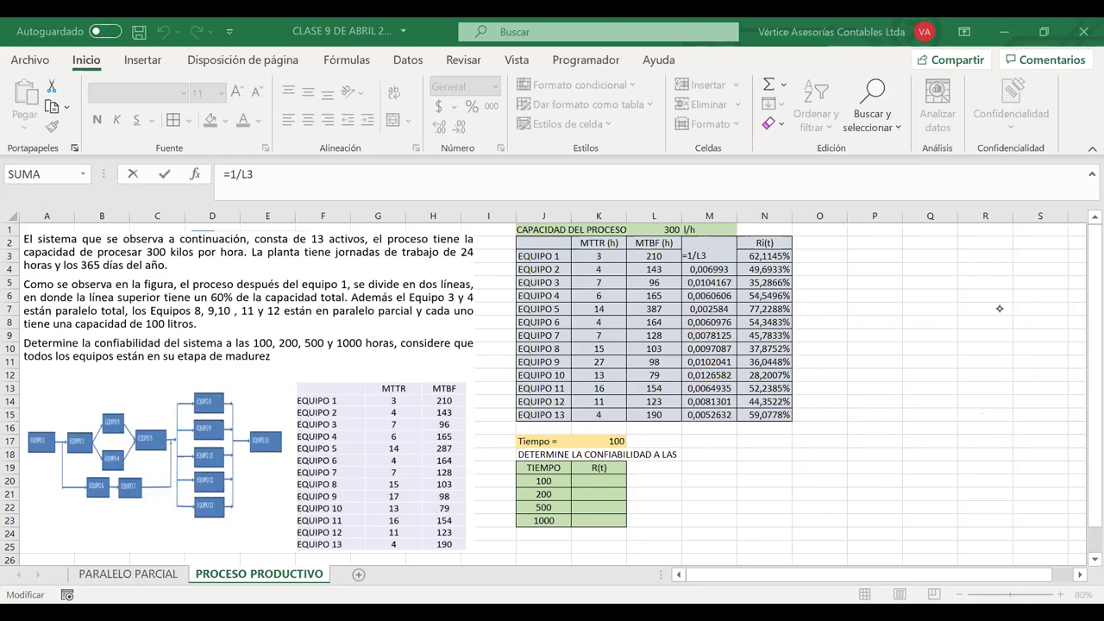
key(Return)
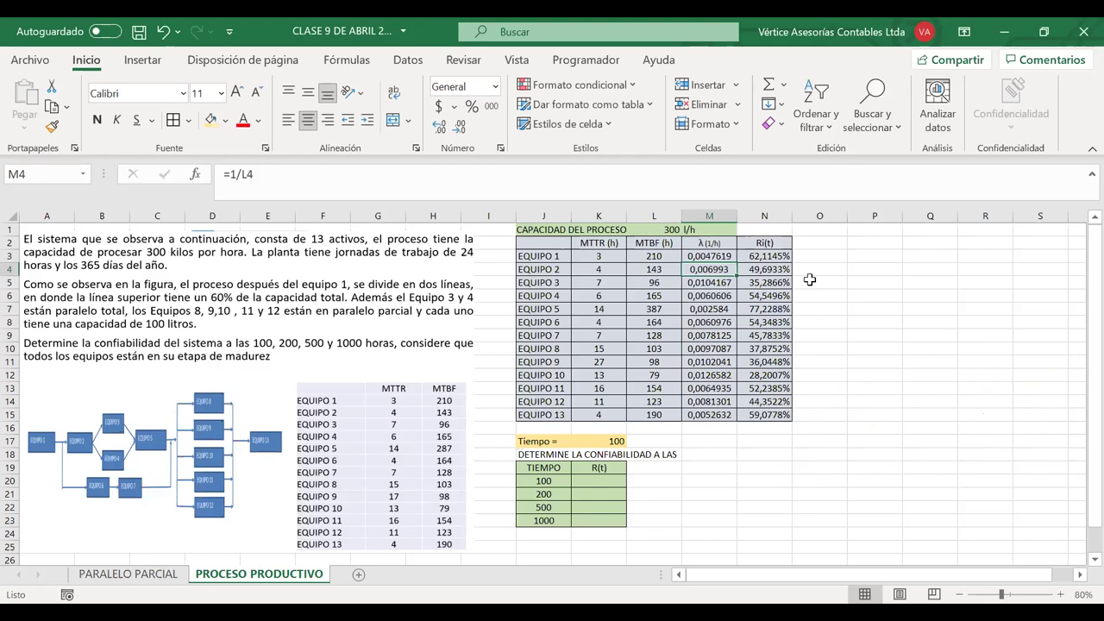
click(707, 280)
click(753, 256)
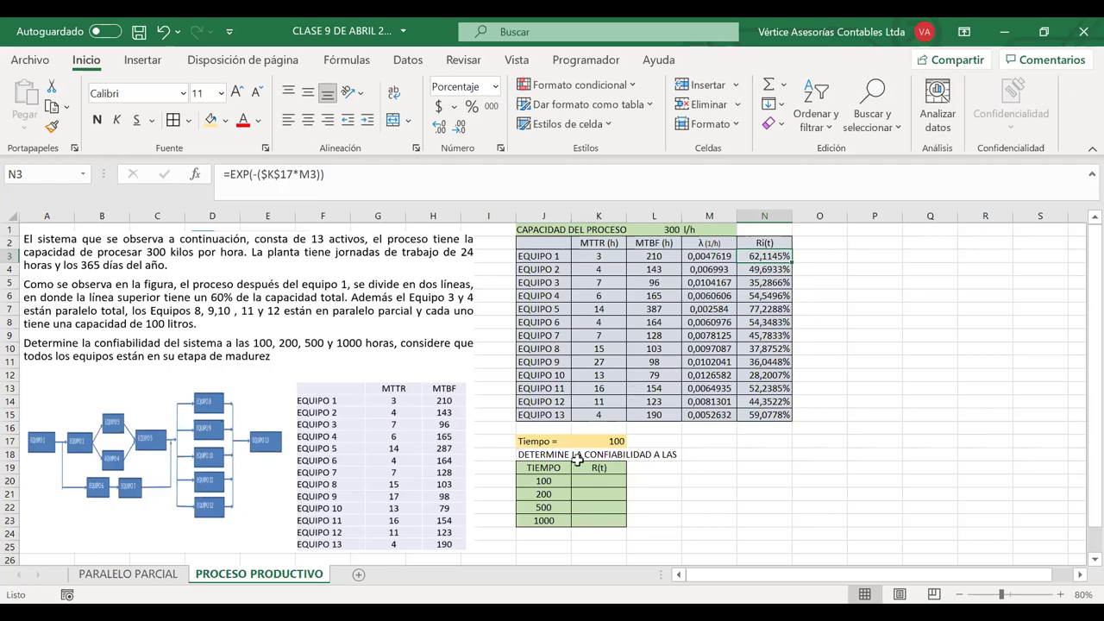
key(Down)
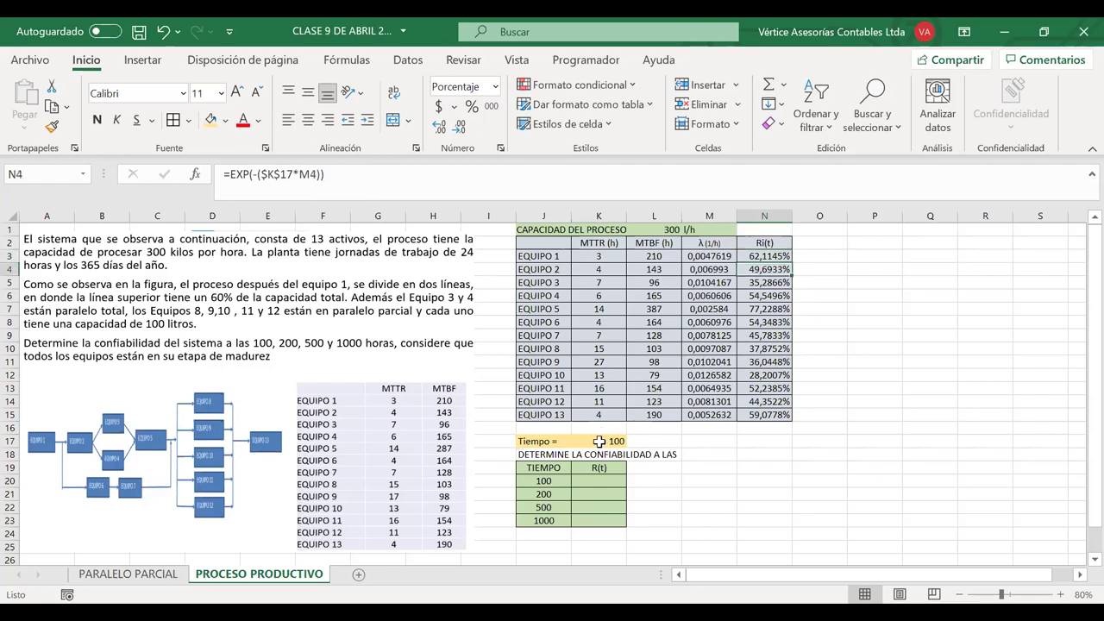
click(770, 371)
click(749, 402)
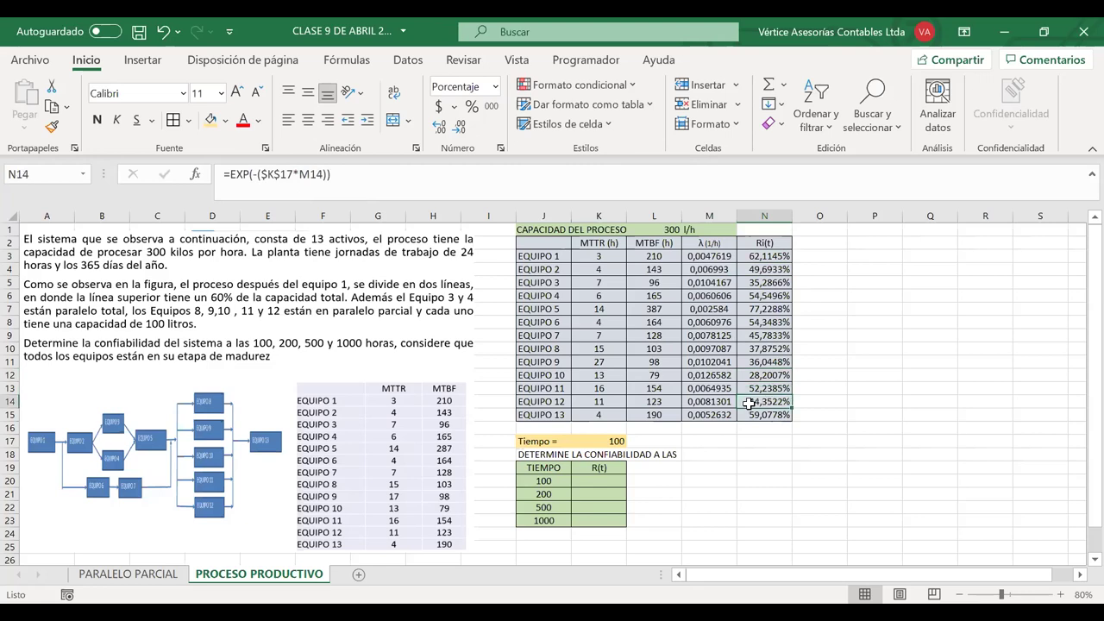
- Move the problem statement image down so it sits beside rows 10 to 34
scroll(748, 402, down, 2)
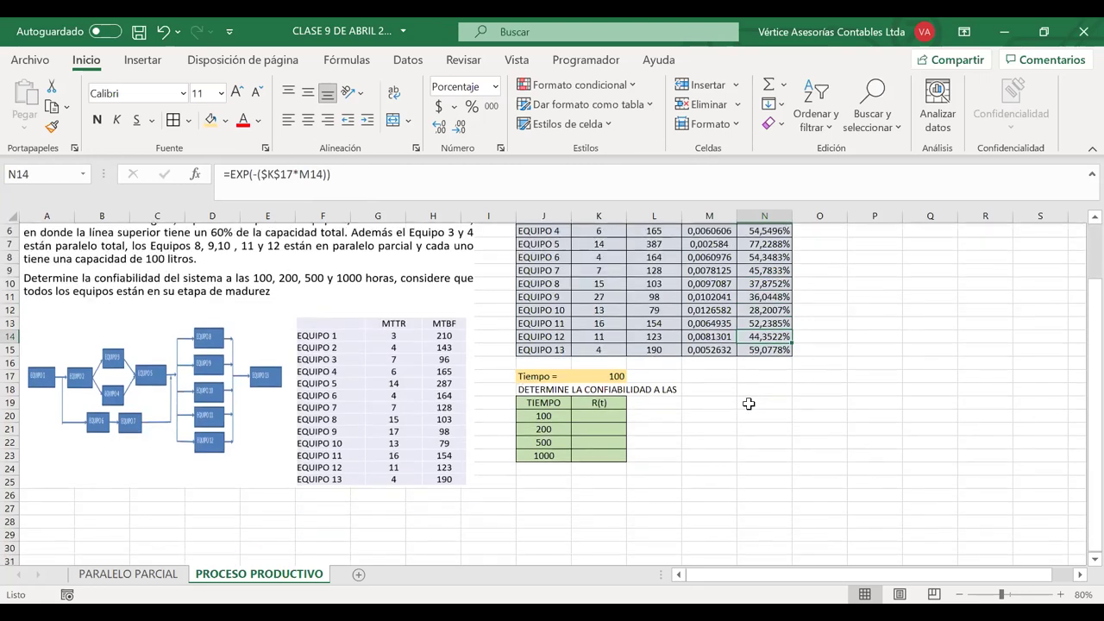
scroll(749, 403, down, 1)
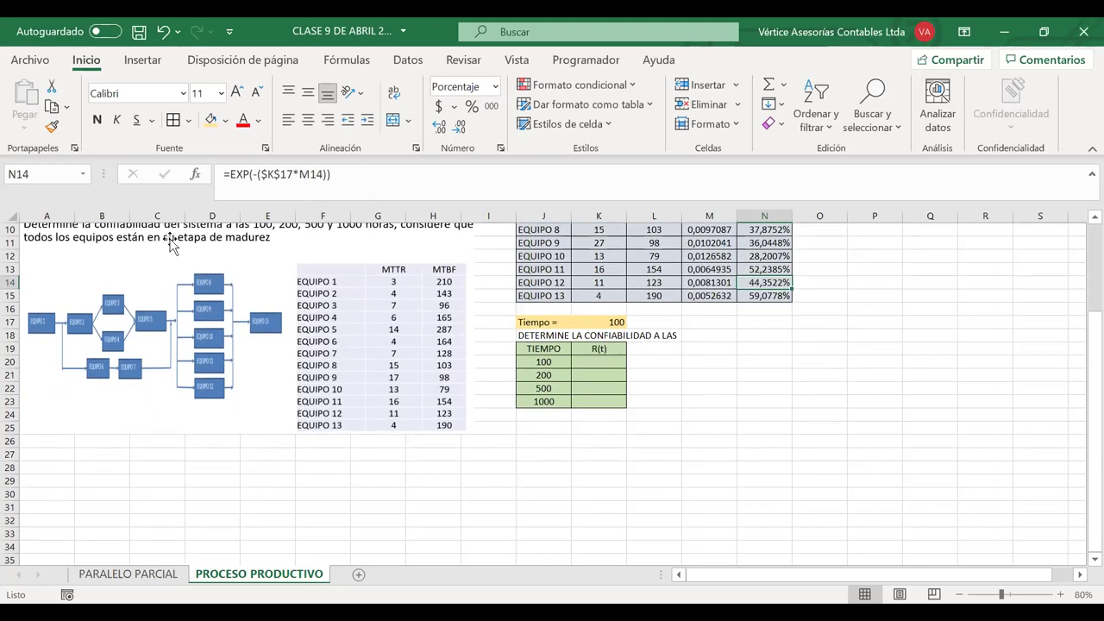
drag(185, 291, 193, 405)
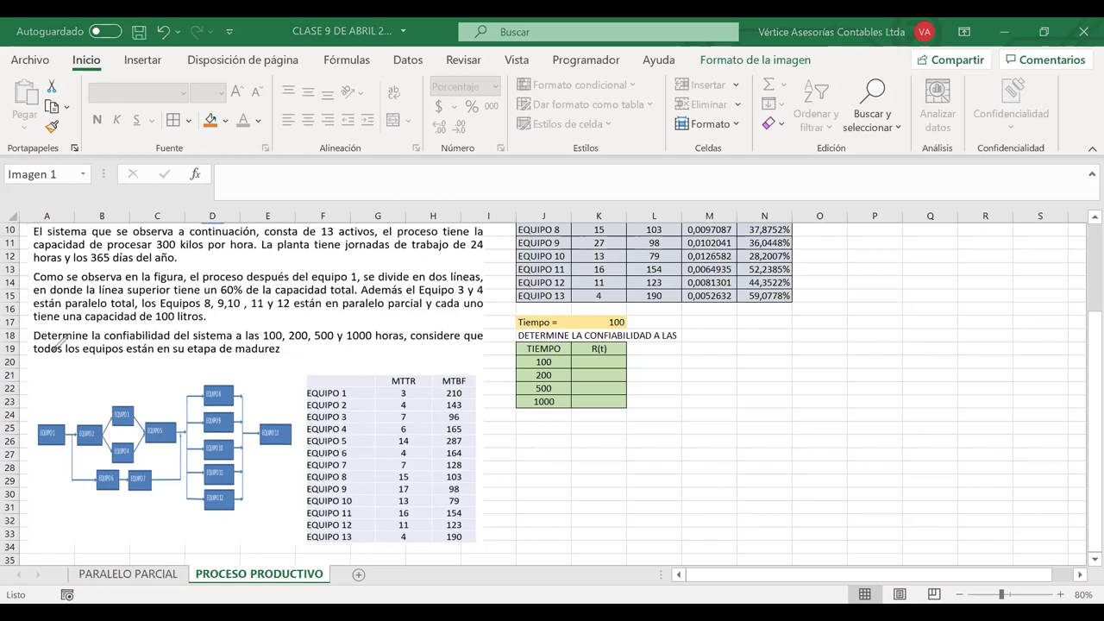
- Outline EQUIPO 13, the parallel group EQUIPO 8 to 12, and EQUIPO 1 in red ink on the process diagram
mouse_move(254, 412)
mouse_down()
mouse_move(256, 464)
mouse_move(296, 454)
mouse_move(259, 401)
mouse_up()
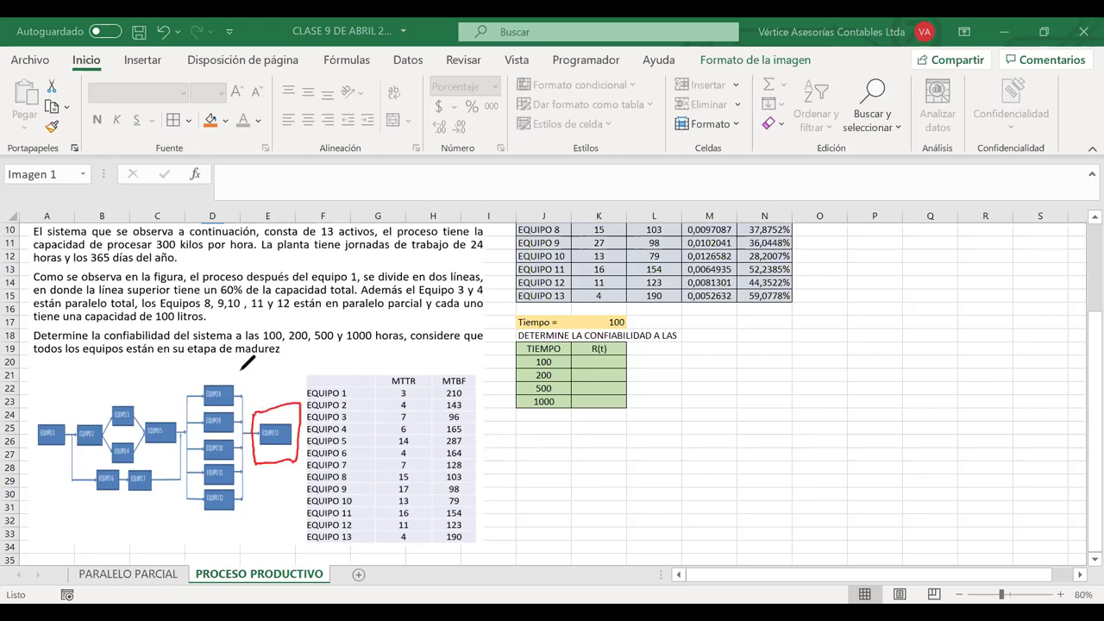
mouse_move(183, 390)
mouse_down()
mouse_move(217, 366)
mouse_move(187, 424)
mouse_move(187, 510)
mouse_move(198, 529)
mouse_move(245, 479)
mouse_move(247, 395)
mouse_move(215, 365)
mouse_up()
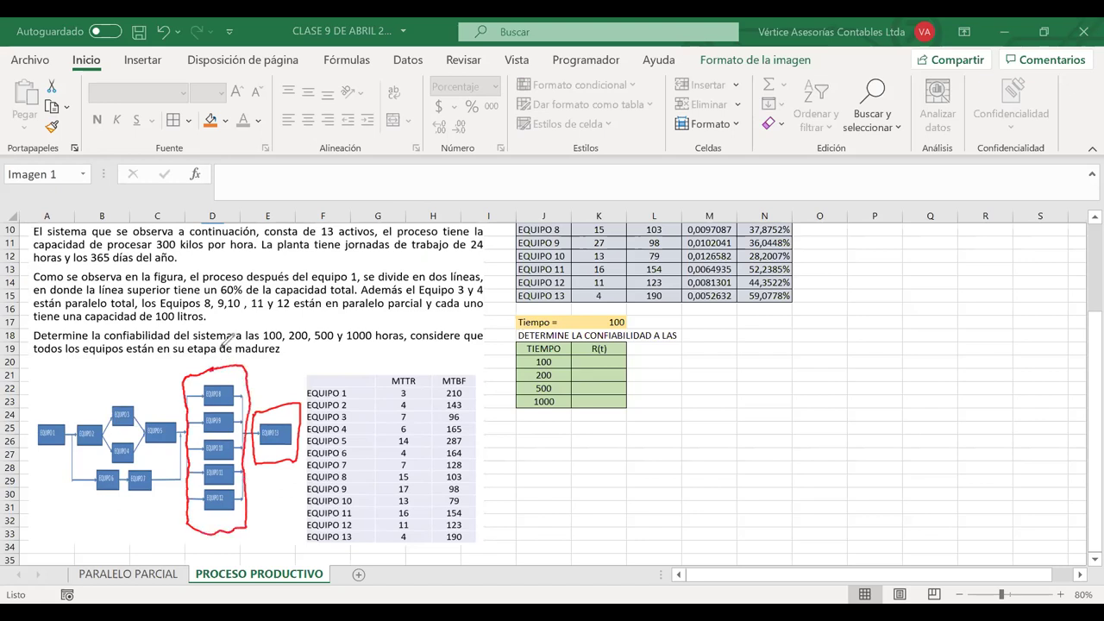
mouse_move(38, 407)
mouse_down()
mouse_move(31, 445)
mouse_move(62, 455)
mouse_move(68, 424)
mouse_move(32, 407)
mouse_up()
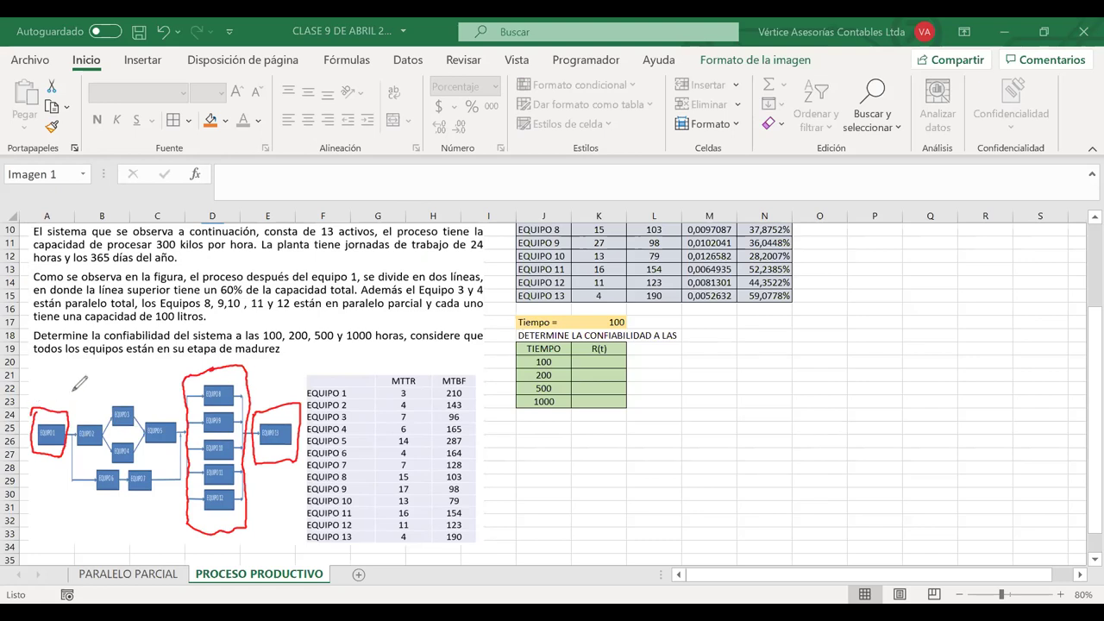
- Outline the EQUIPO 2 to 7 section and its upper and lower lines in black, and the EQUIPO 3 and 4 pair in red
mouse_move(82, 393)
mouse_down()
mouse_move(65, 471)
mouse_move(114, 508)
mouse_move(178, 498)
mouse_move(181, 433)
mouse_move(166, 394)
mouse_up()
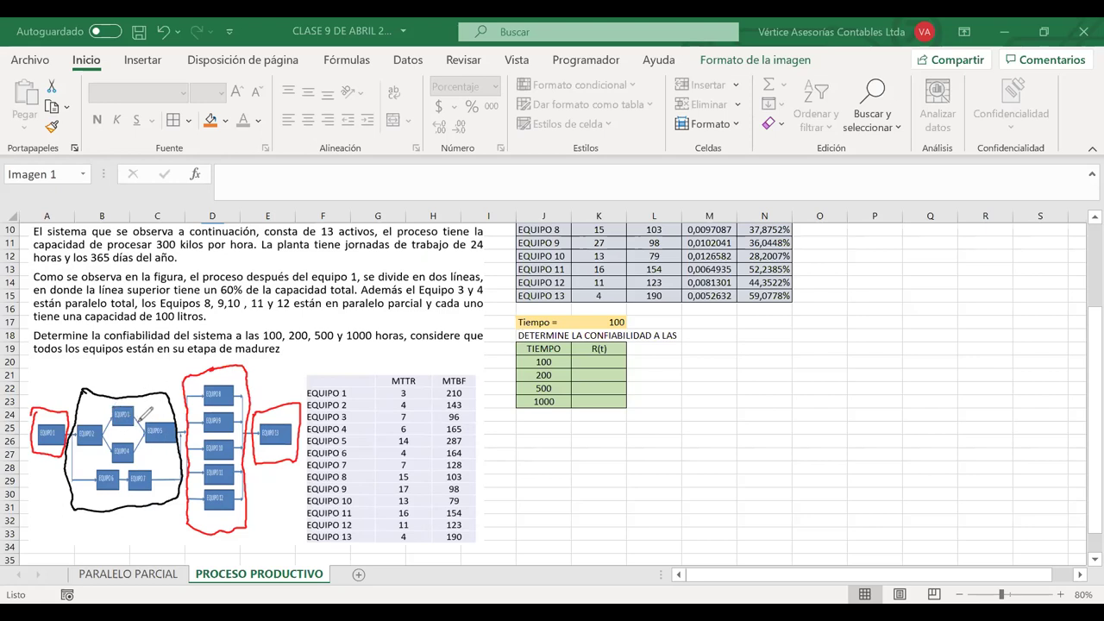
mouse_move(136, 399)
mouse_down()
mouse_move(79, 410)
mouse_move(98, 458)
mouse_move(168, 461)
mouse_move(170, 407)
mouse_move(144, 400)
mouse_up()
mouse_move(177, 461)
mouse_down()
mouse_move(82, 471)
mouse_move(142, 498)
mouse_move(170, 491)
mouse_up()
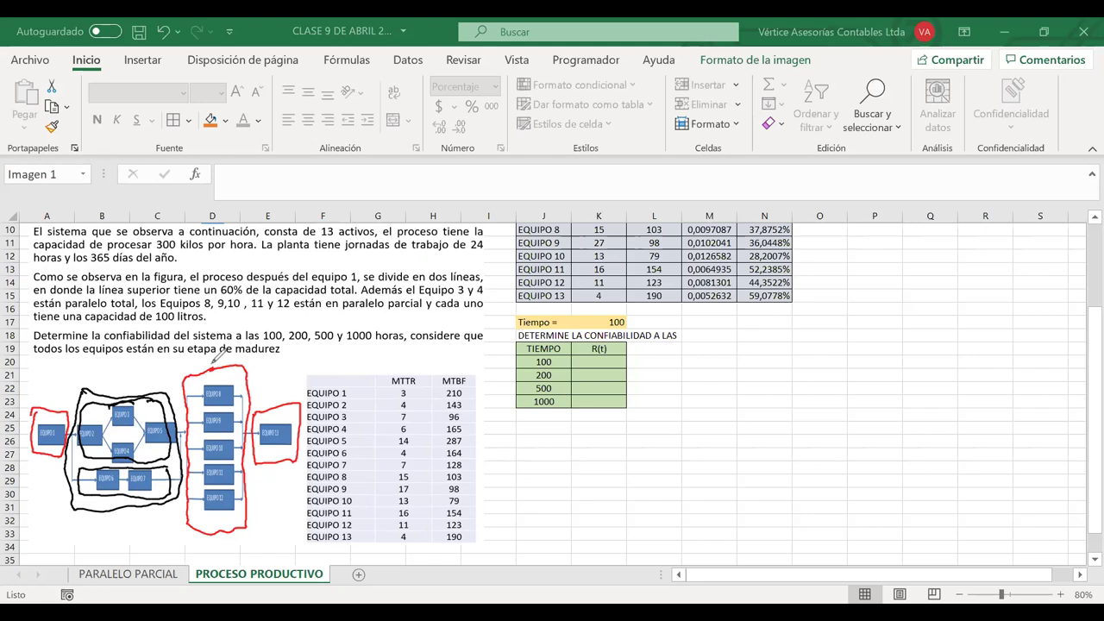
mouse_move(138, 394)
mouse_down()
mouse_move(116, 402)
mouse_move(103, 431)
mouse_move(119, 459)
mouse_move(141, 451)
mouse_move(133, 397)
mouse_up()
key(ctrl+z)
mouse_move(136, 394)
mouse_down()
mouse_move(102, 412)
mouse_move(107, 462)
mouse_up()
drag(135, 394, 140, 390)
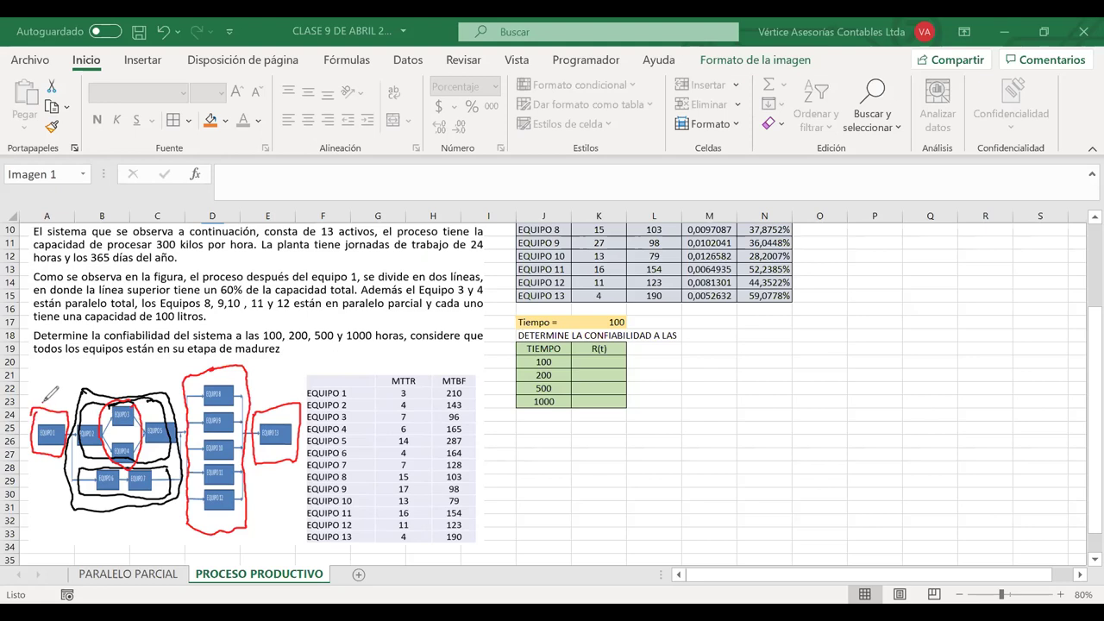
- Handwrite the letters A, B, C and D above the four outlined blocks of the process diagram
drag(42, 401, 49, 395)
drag(121, 369, 134, 381)
mouse_move(229, 351)
mouse_down()
mouse_move(216, 359)
mouse_move(270, 392)
mouse_up()
click(542, 442)
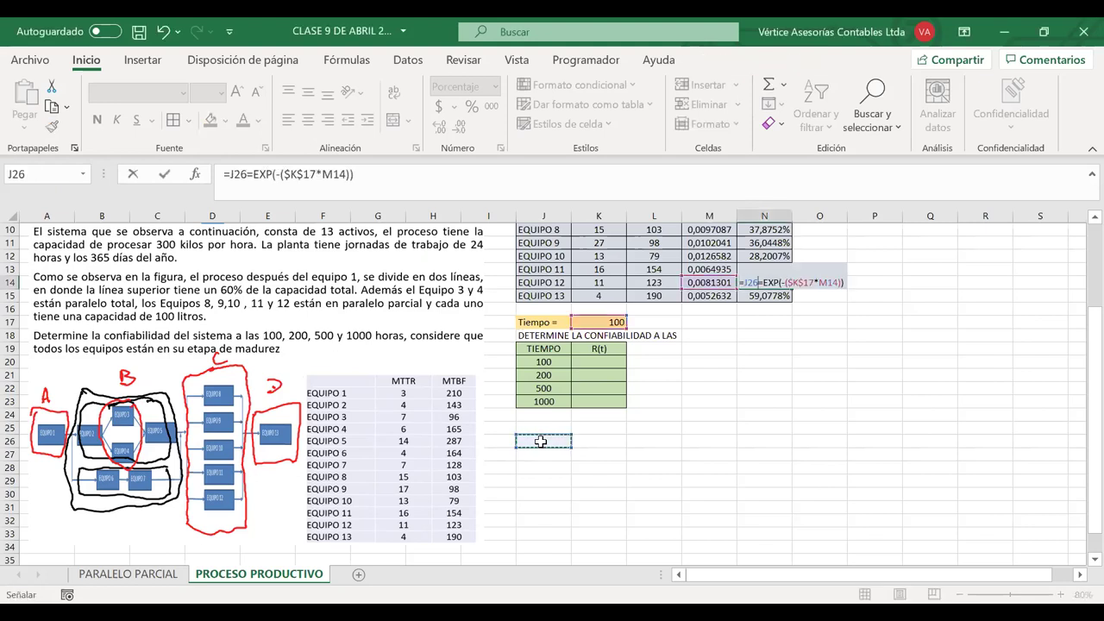
key(Return)
key(ctrl+z)
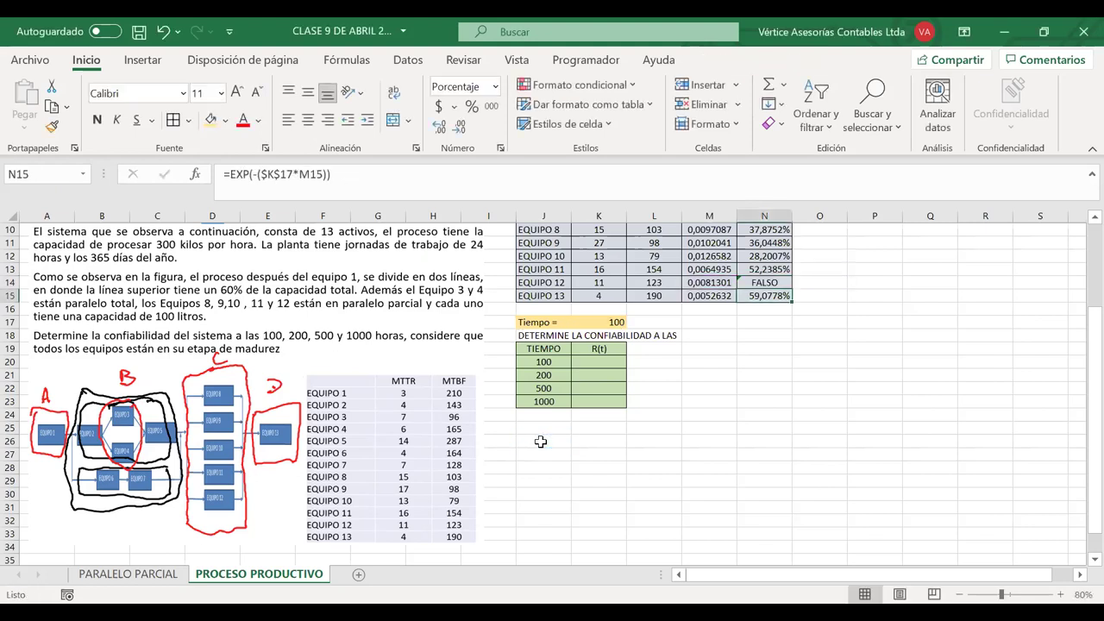
- Enter the labels Bloque A, Bloque B, Bloque C and Bloque D in cells J26, J29, J32 and J35
click(539, 441)
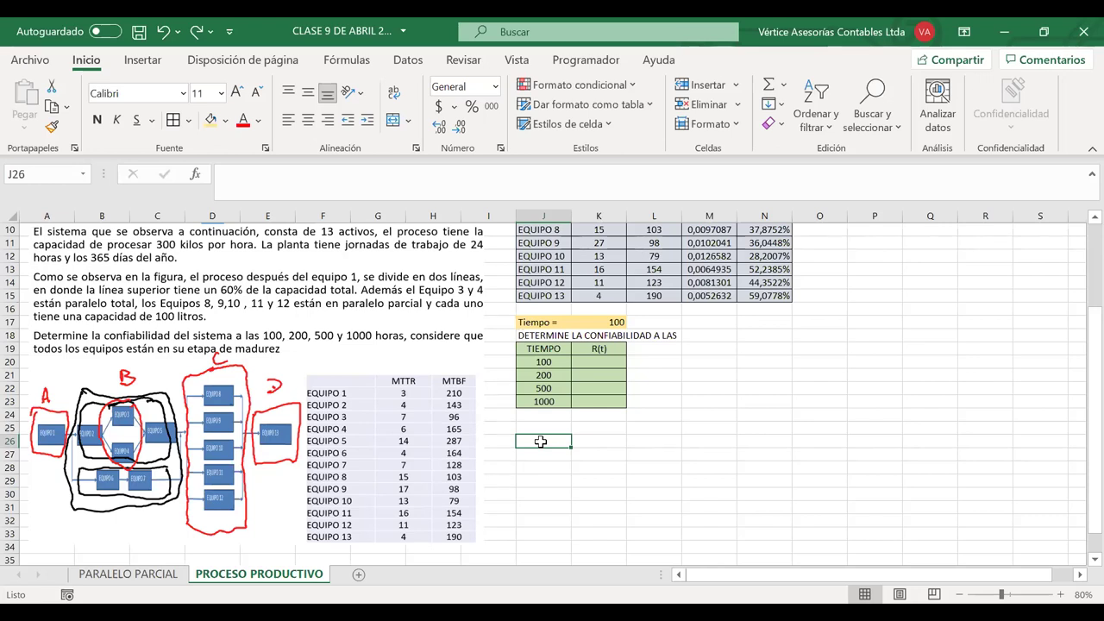
text(Bloqu)
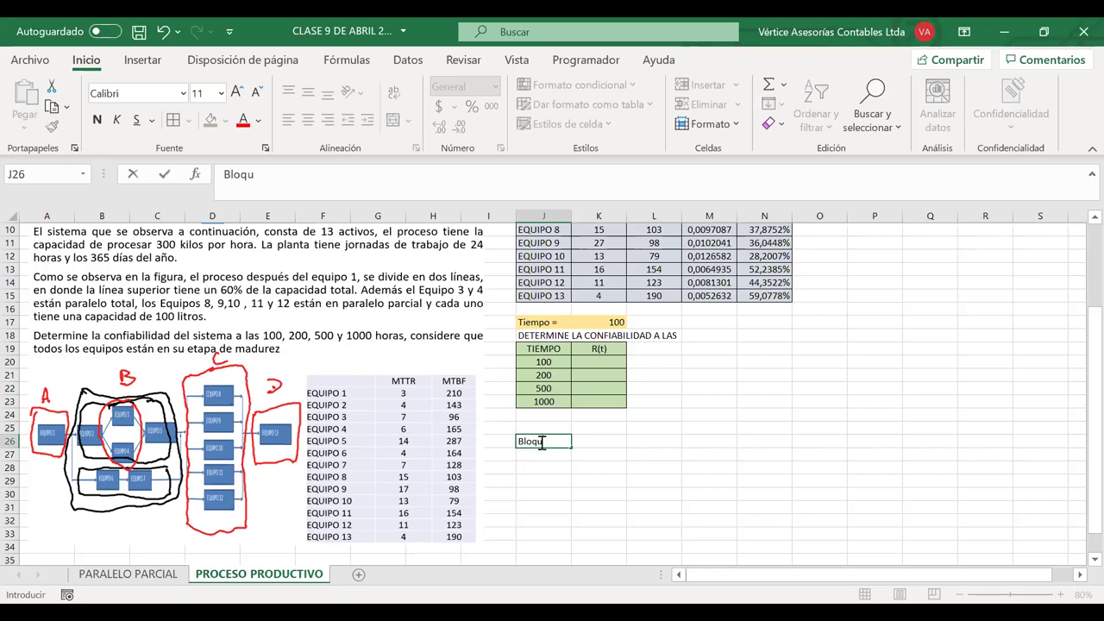
text(e A)
click(544, 480)
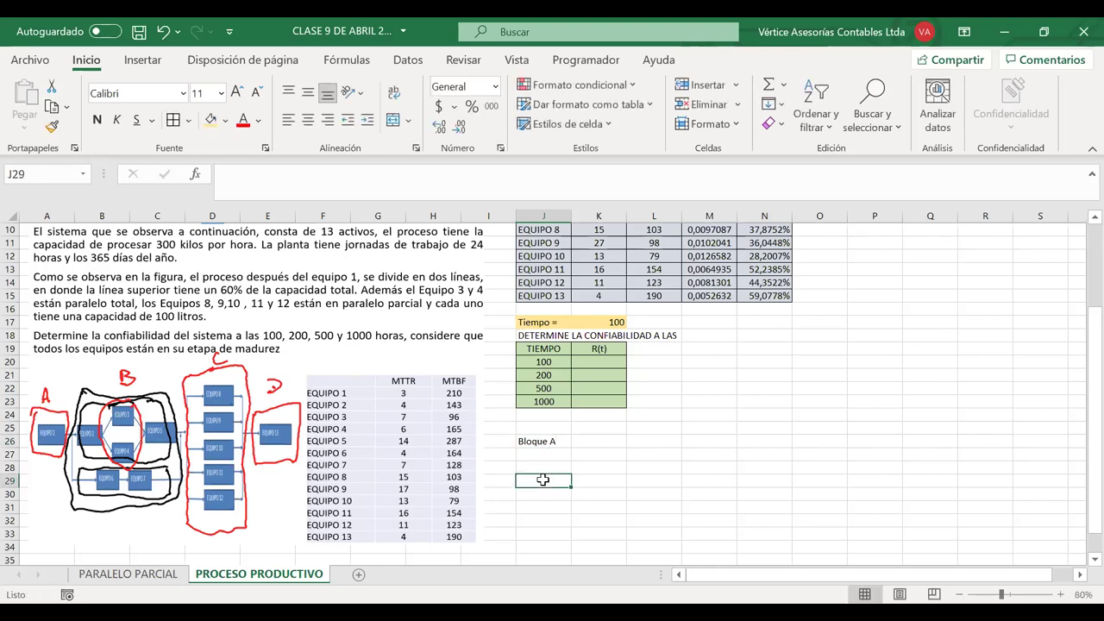
text(Bloque B)
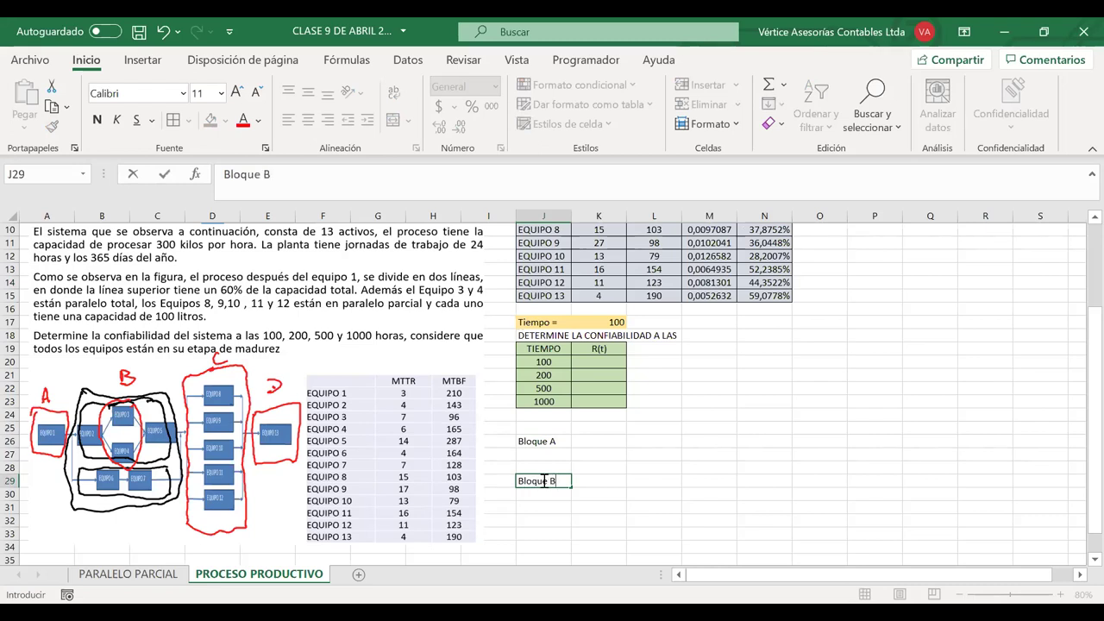
key(Return)
key(Return)
key(Return)
text(Bl)
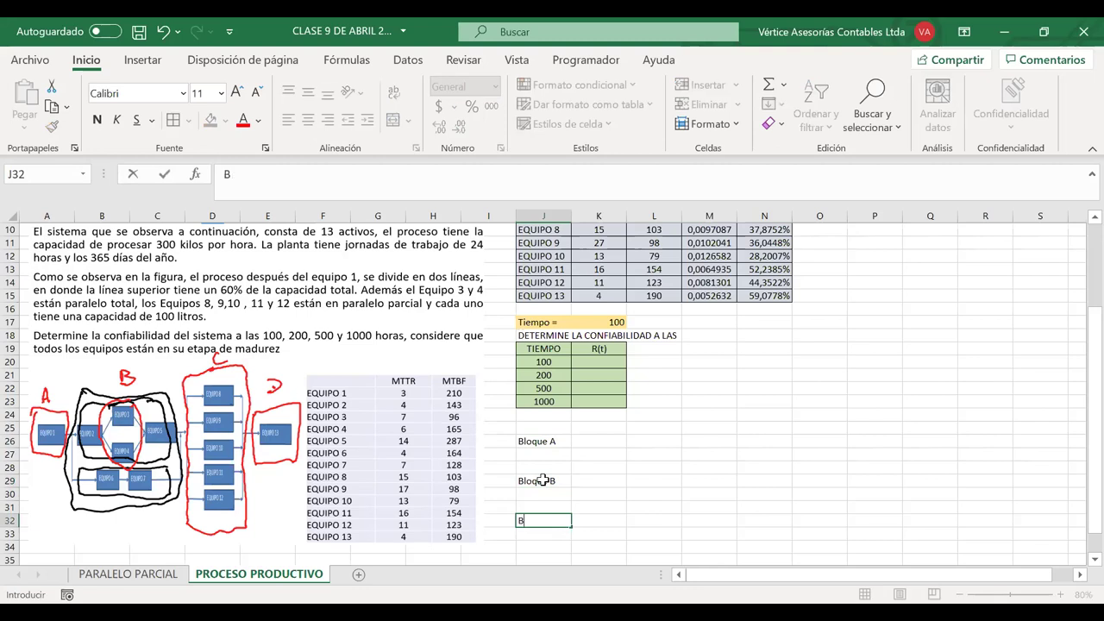
text(C)
key(Return)
key(Return)
key(Return)
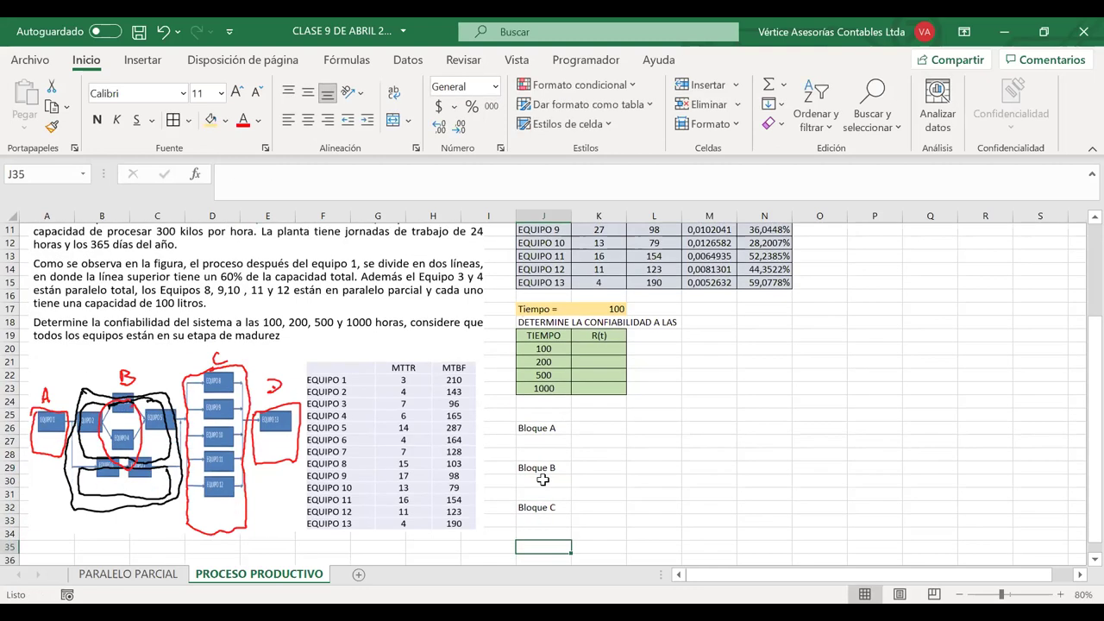
text(Bloque D)
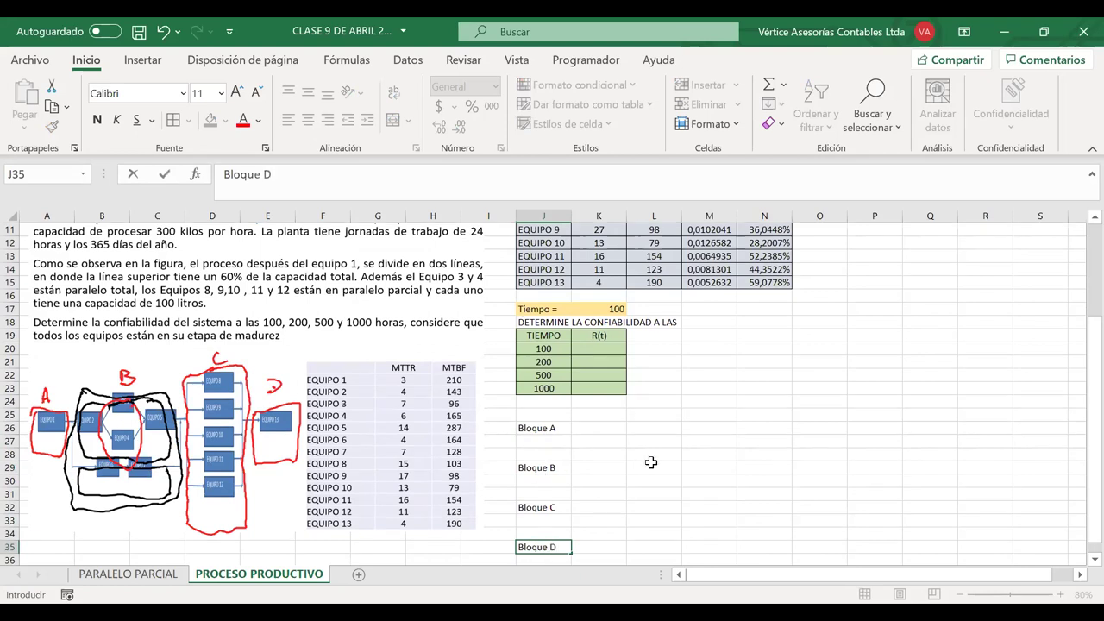
- Fill the four cells labelled Bloque A to Bloque D with the standard orange colour
scroll(651, 463, down, 1)
click(557, 398)
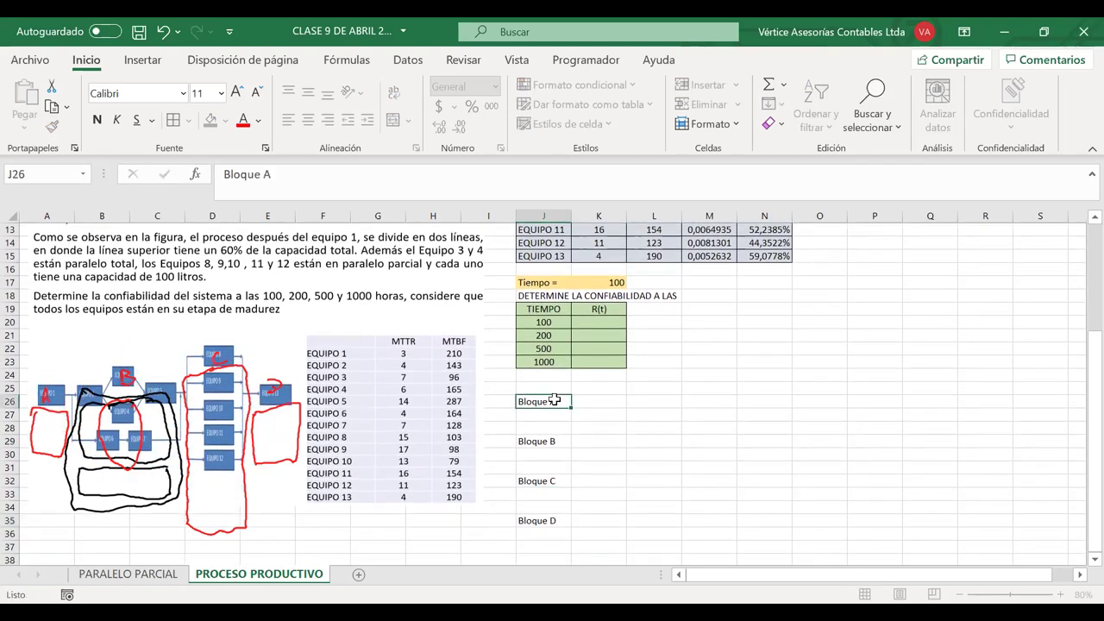
ctrl+click(536, 442)
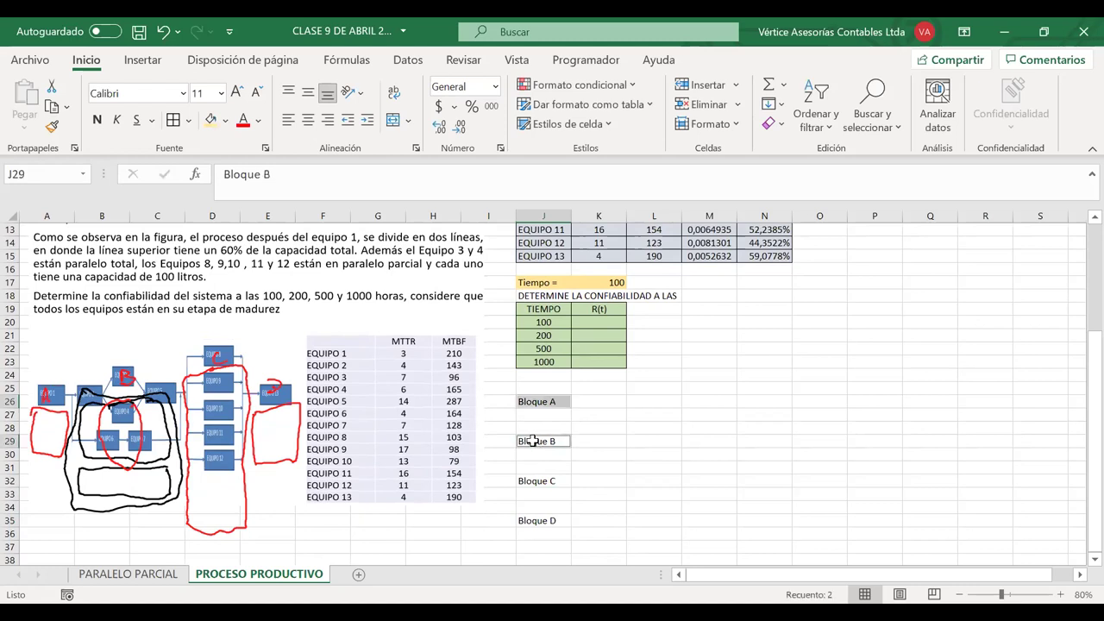
ctrl+click(532, 480)
ctrl+click(532, 519)
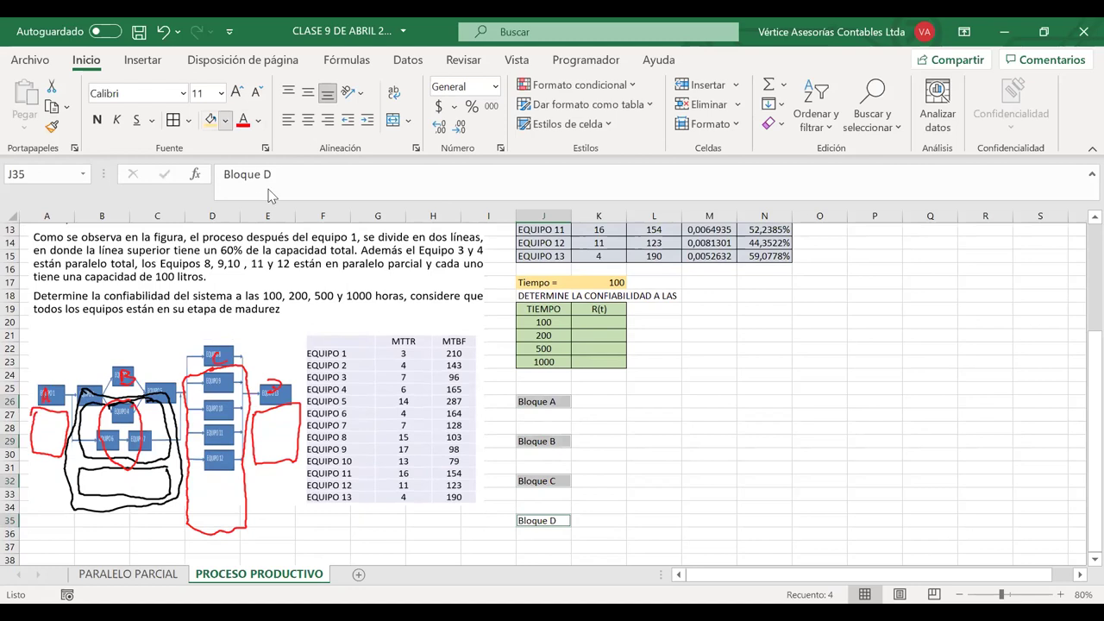
click(226, 125)
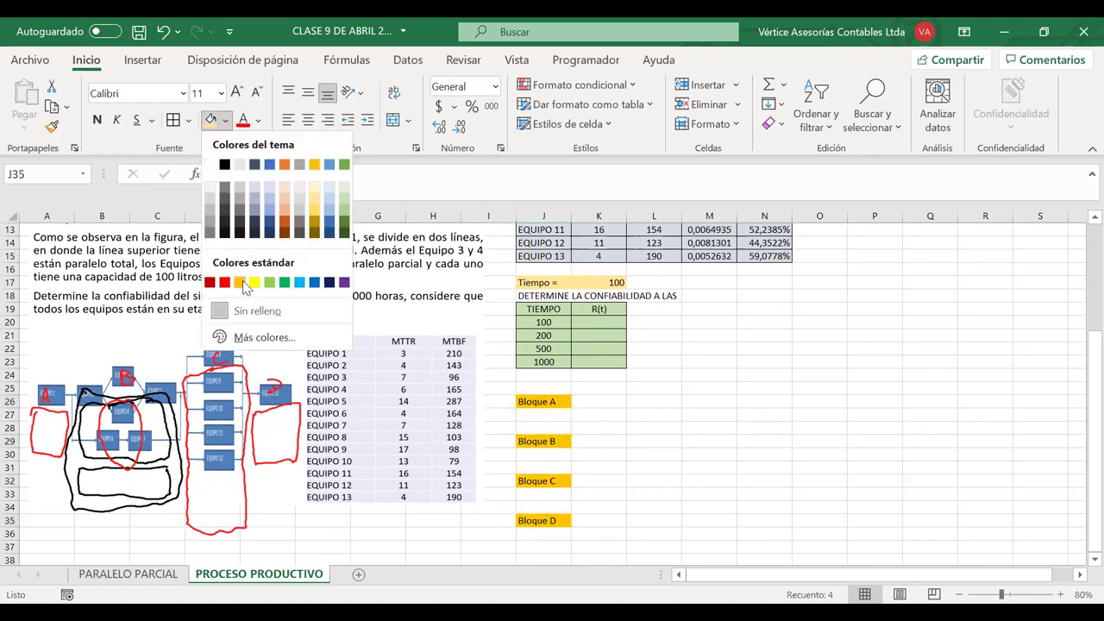
click(240, 282)
click(718, 505)
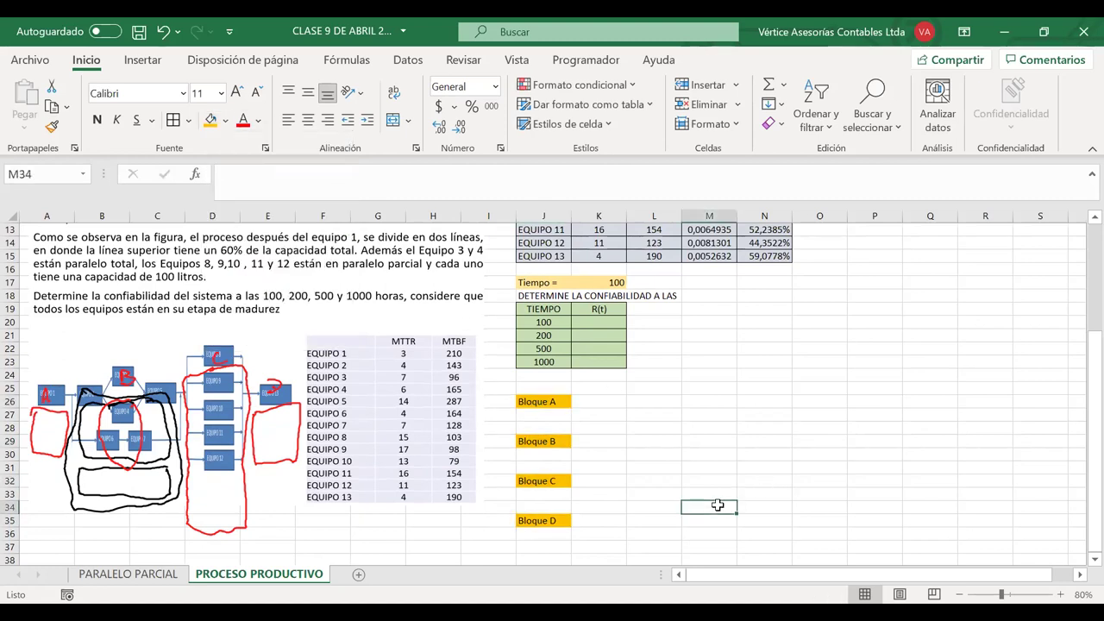
- Move the problem statement image down so its process diagram lines up with the ink outlines beside rows 29 to 41
scroll(718, 504, down, 1)
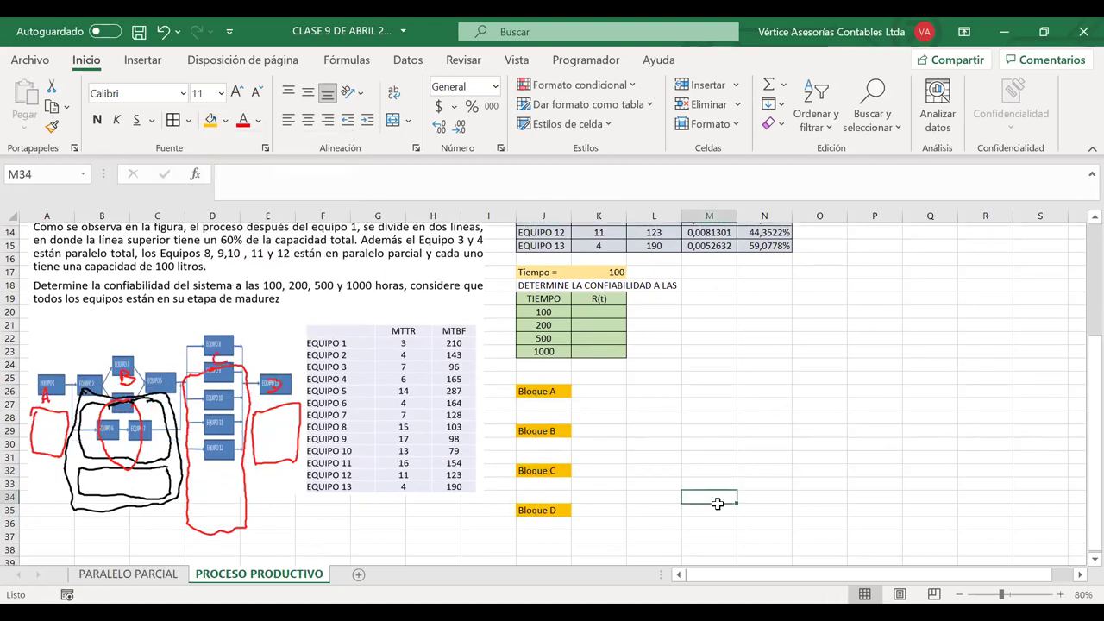
scroll(718, 504, down, 1)
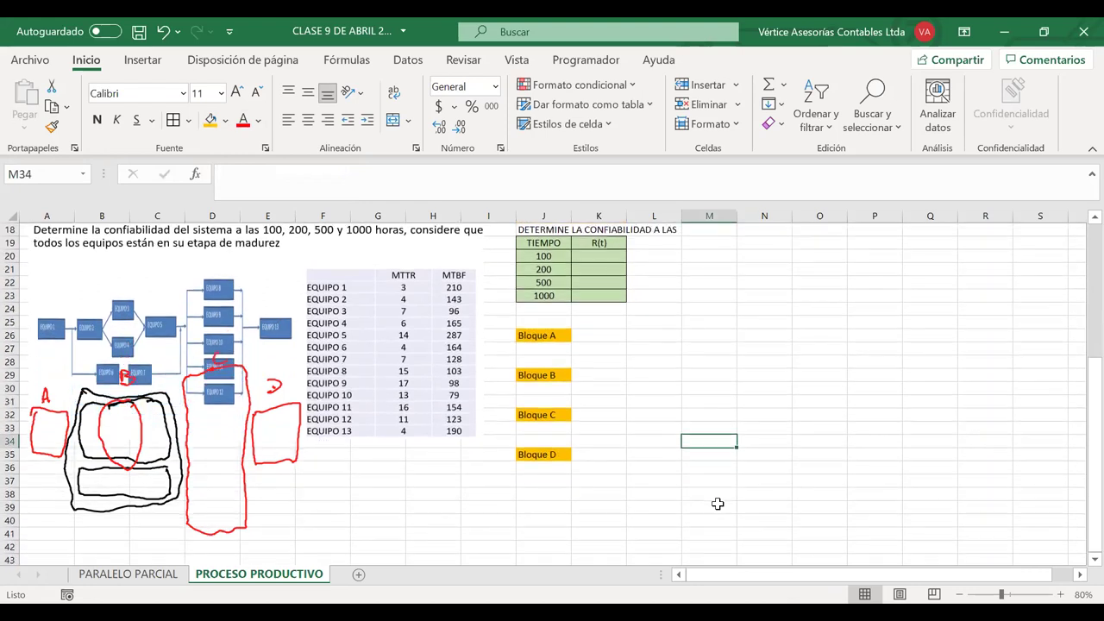
drag(423, 375, 422, 472)
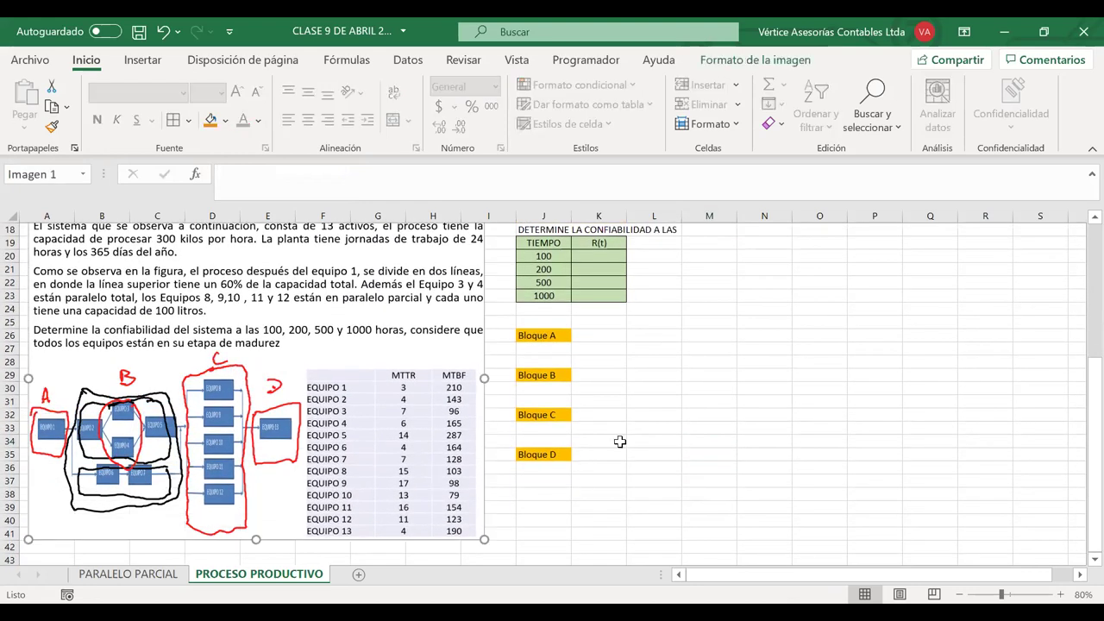
- Enter "Equipo1-->" in cell K26 beside the Bloque A label
click(593, 342)
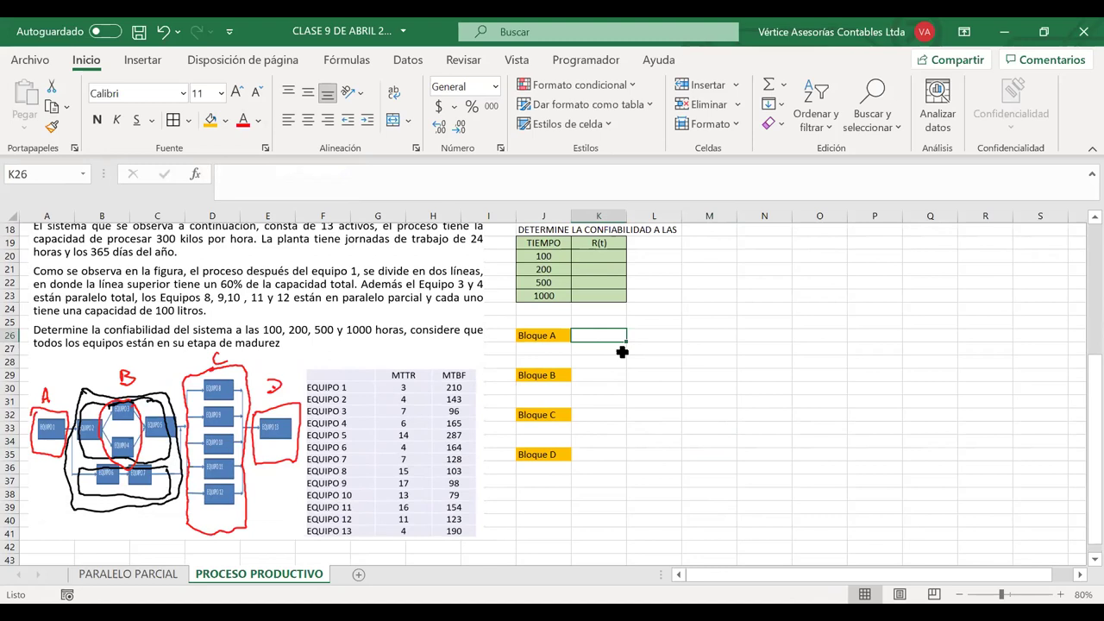
text(Equip)
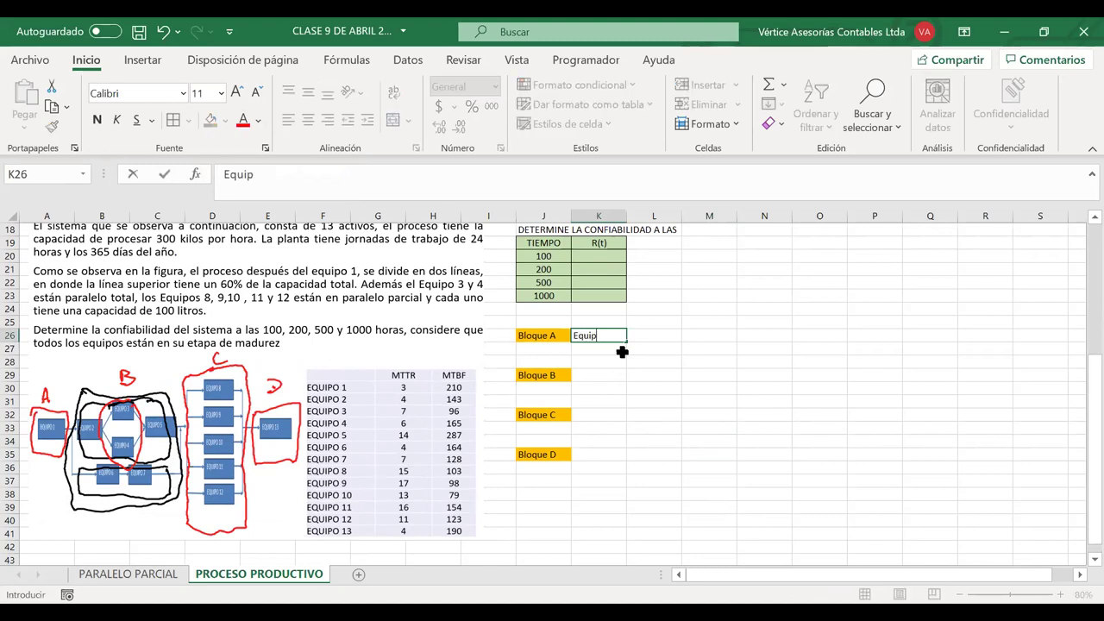
text(o1)
text(=)
text(--)
text(>)
click(621, 357)
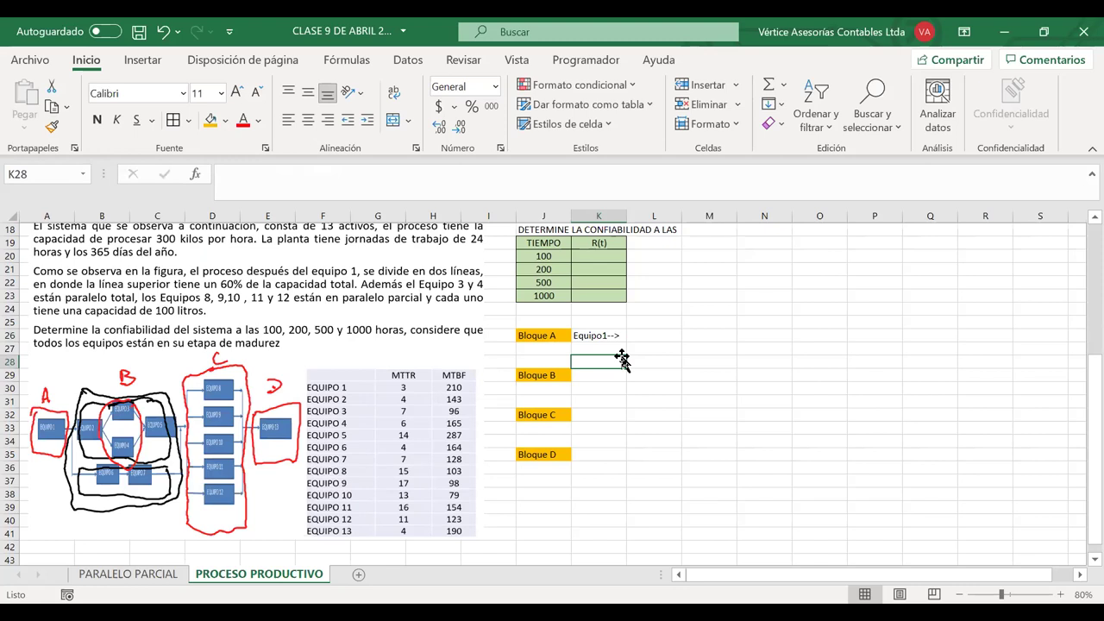
- Move the Bloque C and Bloque D labels to J36 and J39, and shift the problem image down to match the ink outlines
click(595, 375)
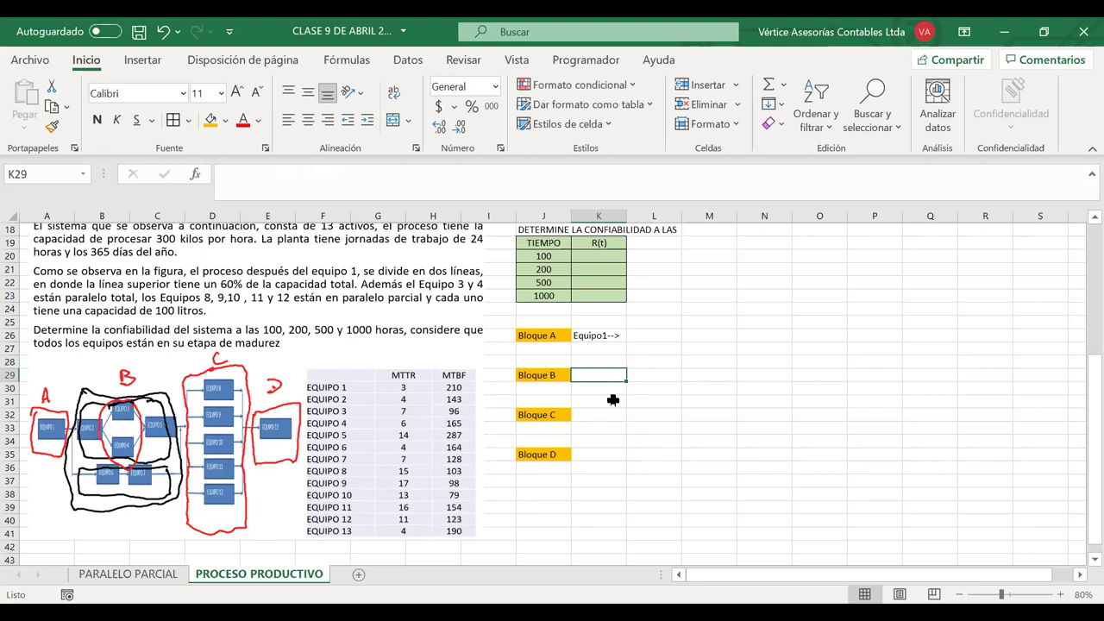
scroll(613, 400, down, 1)
drag(556, 388, 532, 461)
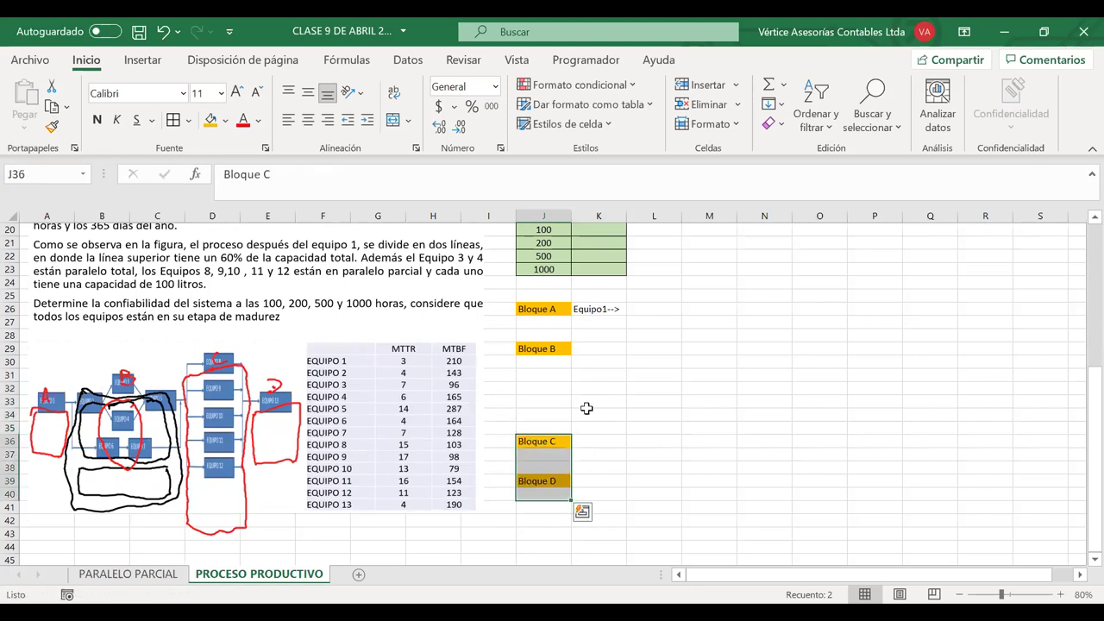
drag(418, 298, 416, 331)
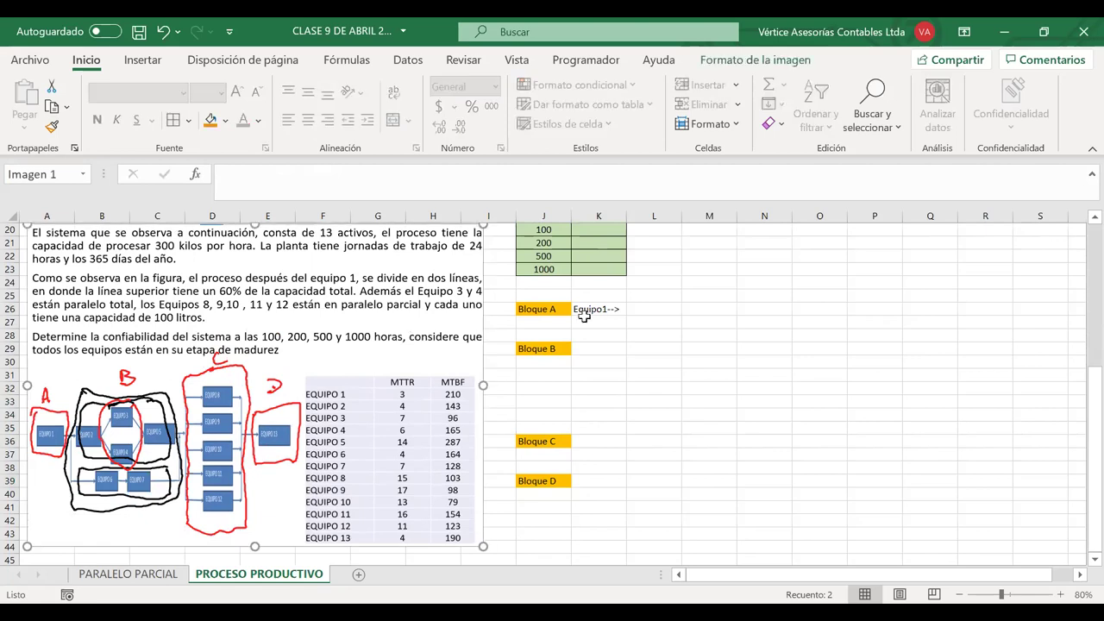
- Enter the sub-block labels Bloque B.1 in K30 and Bloque B.2 in K32 under Bloque B
click(597, 358)
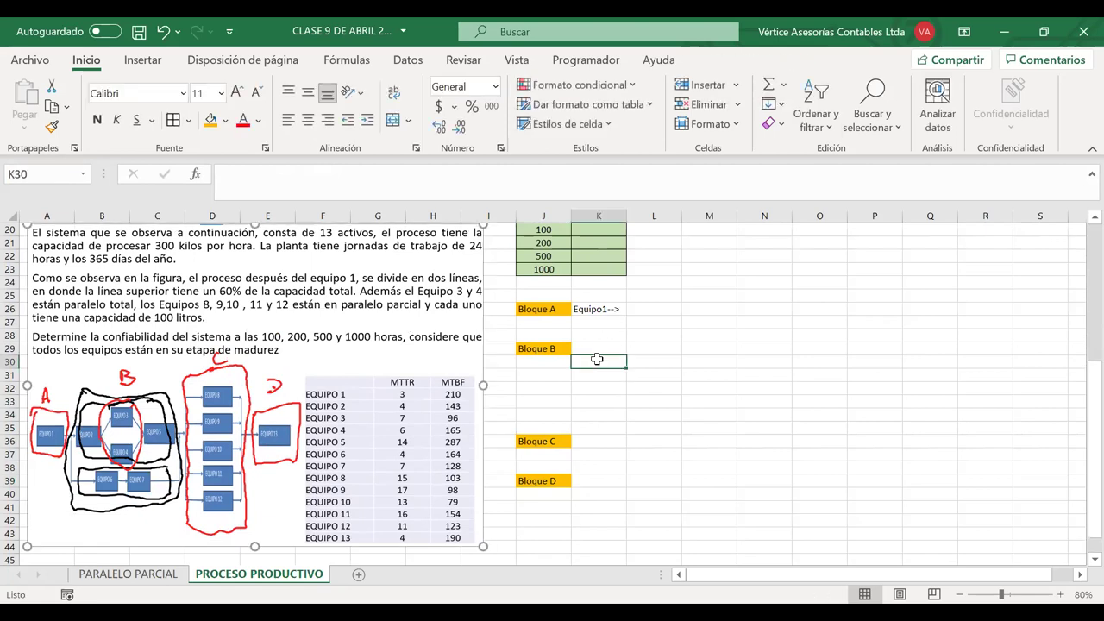
text(Bloque)
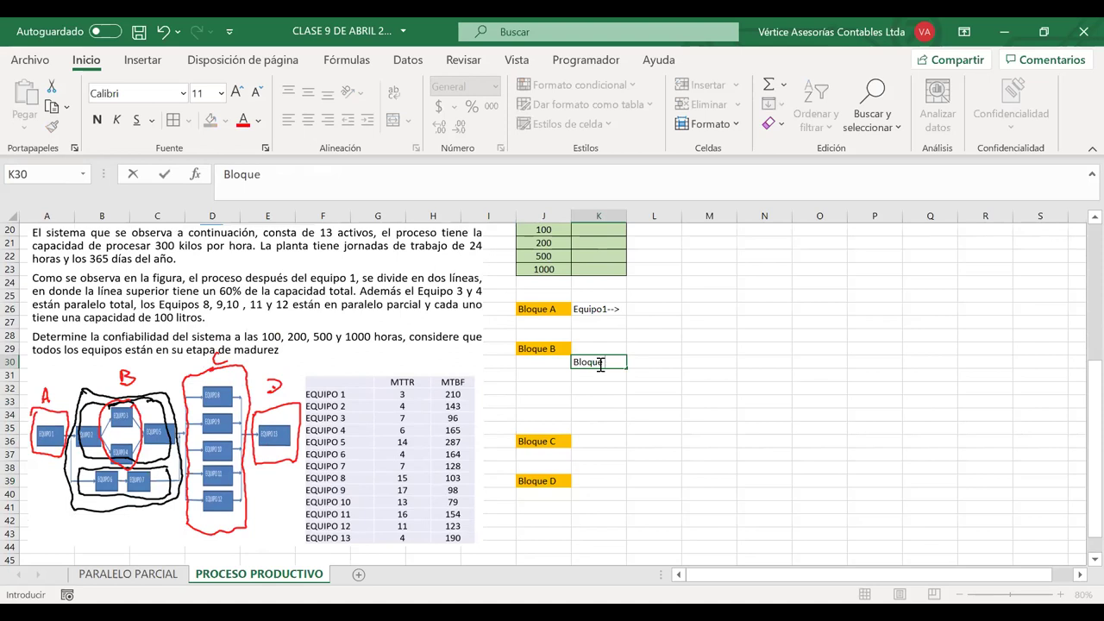
text( B.1)
key(Return)
key(Return)
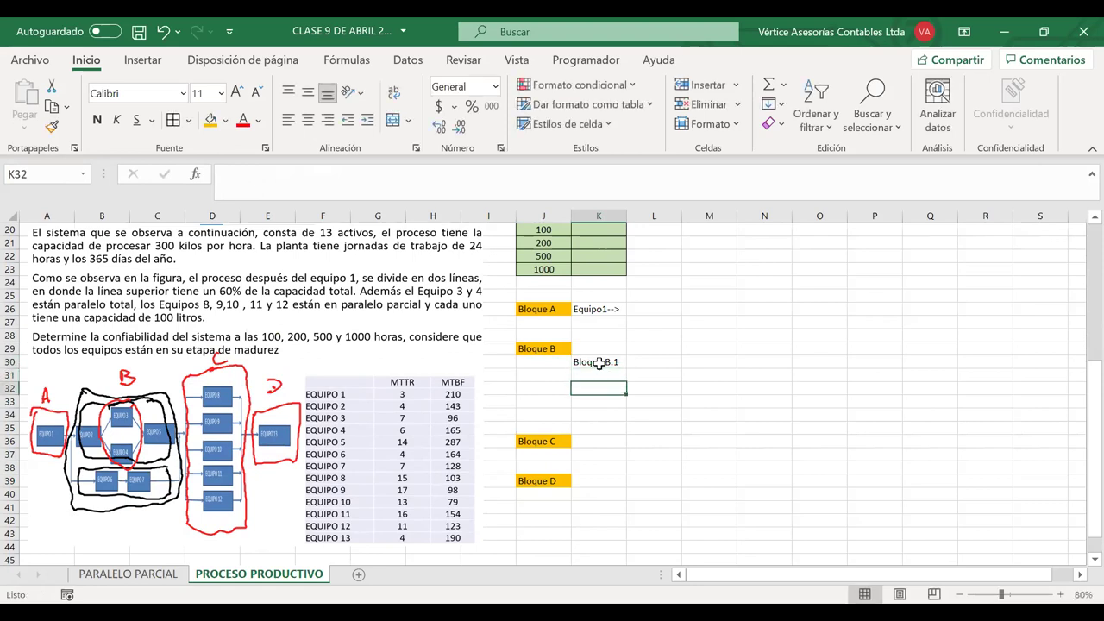
text(Bloque )
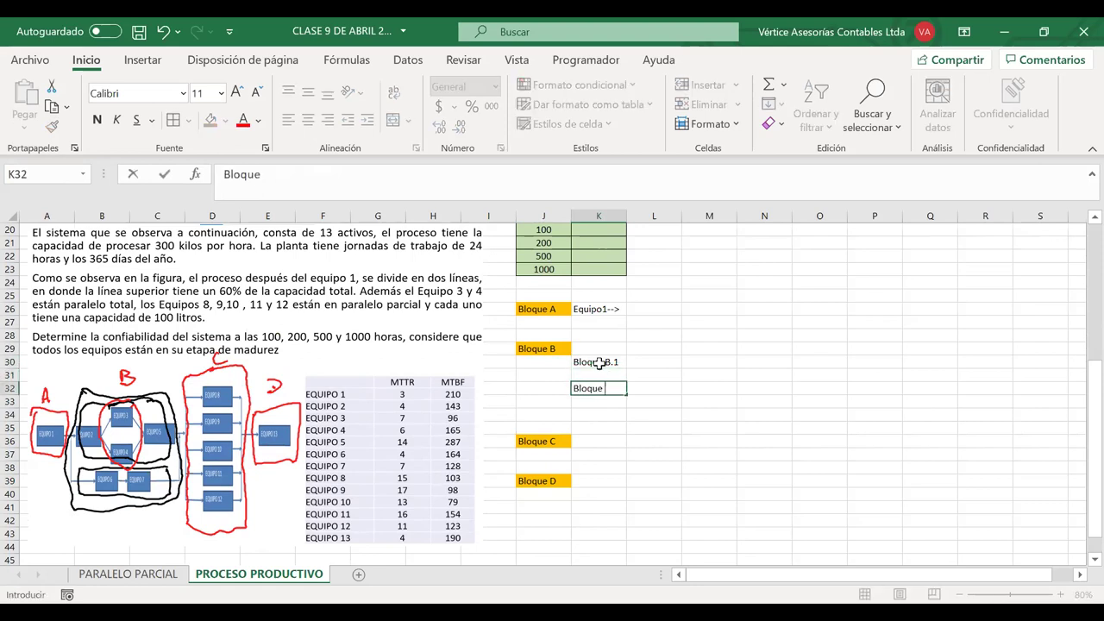
text(B.2)
click(709, 401)
- Fill the Bloque B.1 and Bloque B.2 cells with a light orange theme colour and move Bloque B.2 down to K34
click(599, 363)
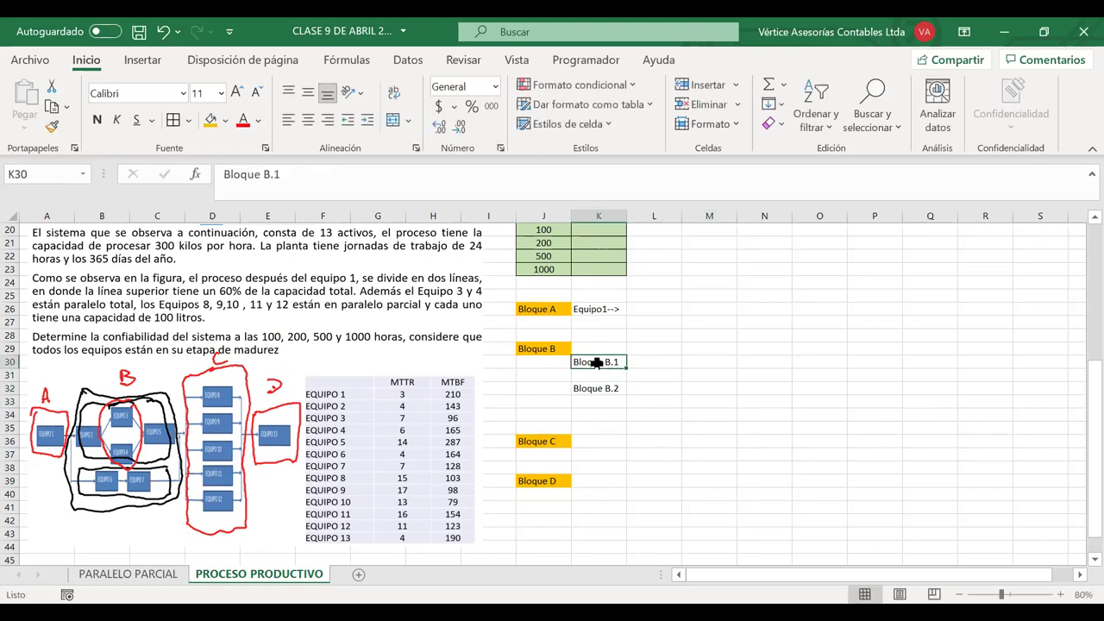
ctrl+click(597, 389)
click(225, 121)
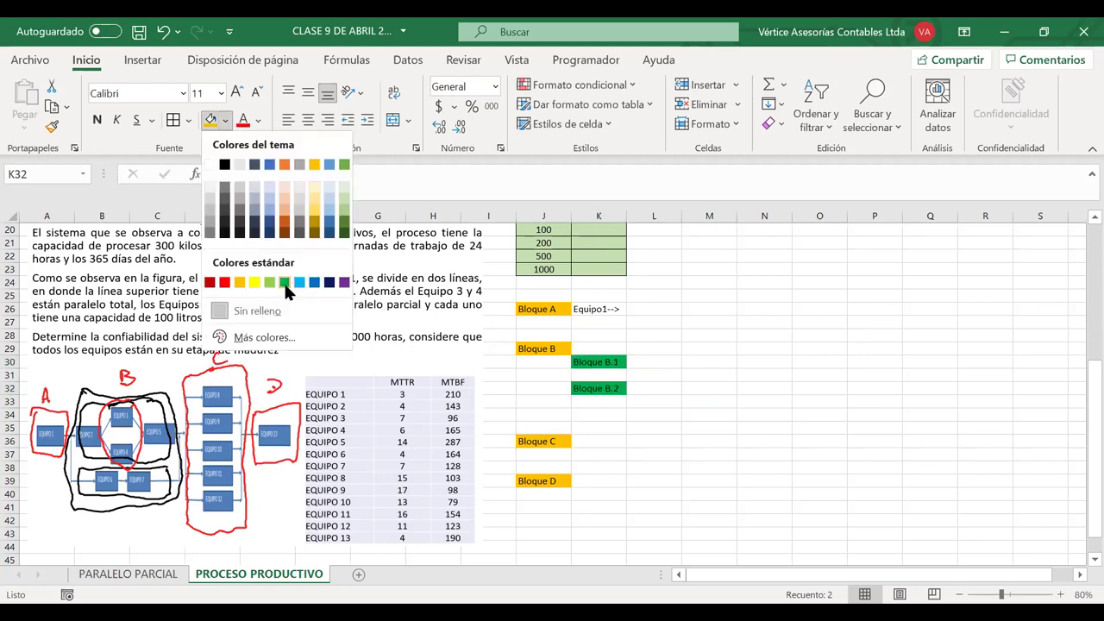
click(287, 222)
click(597, 388)
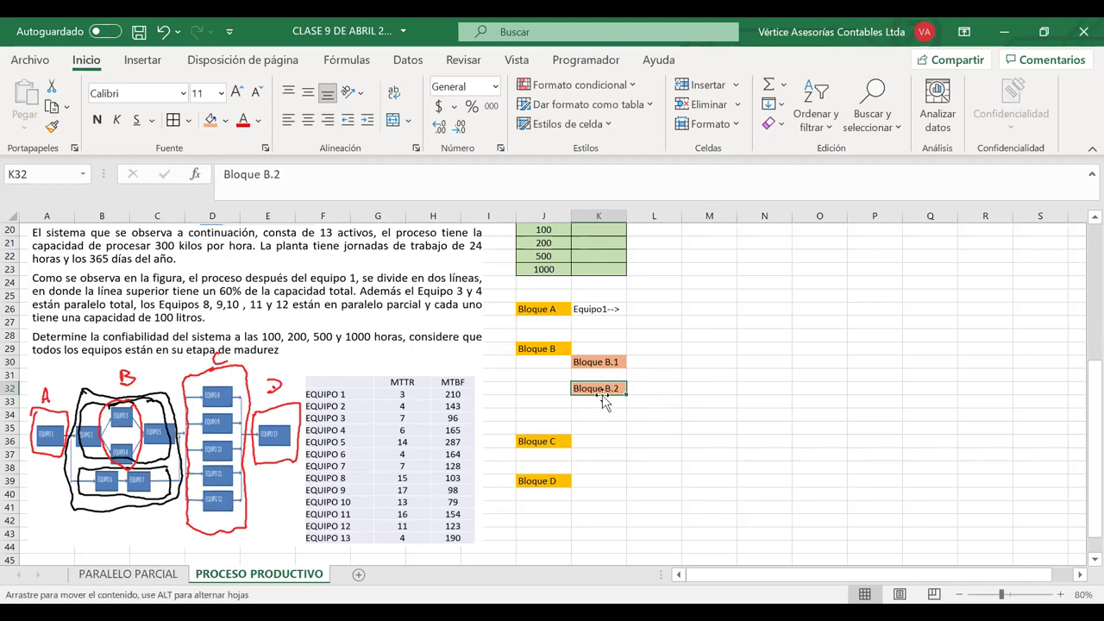
drag(580, 396, 579, 423)
- Enter the labels Bloque B.1.1, Bloque B.1.2 and Bloque B.1.3 in cells L31 to L33 under Bloque B.1
click(648, 376)
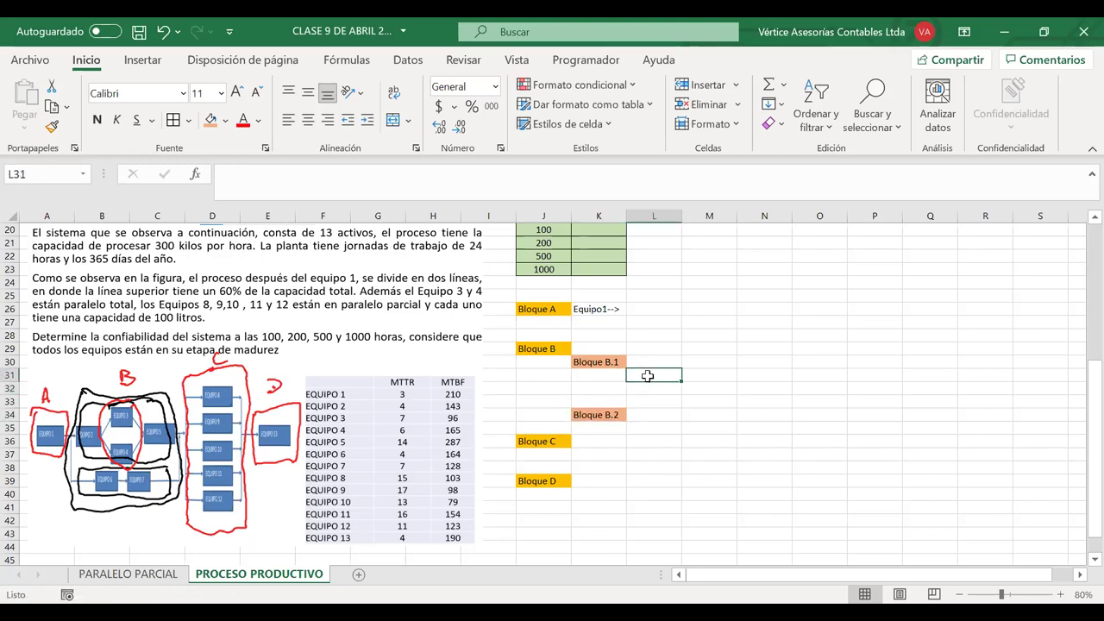
text(Bloq)
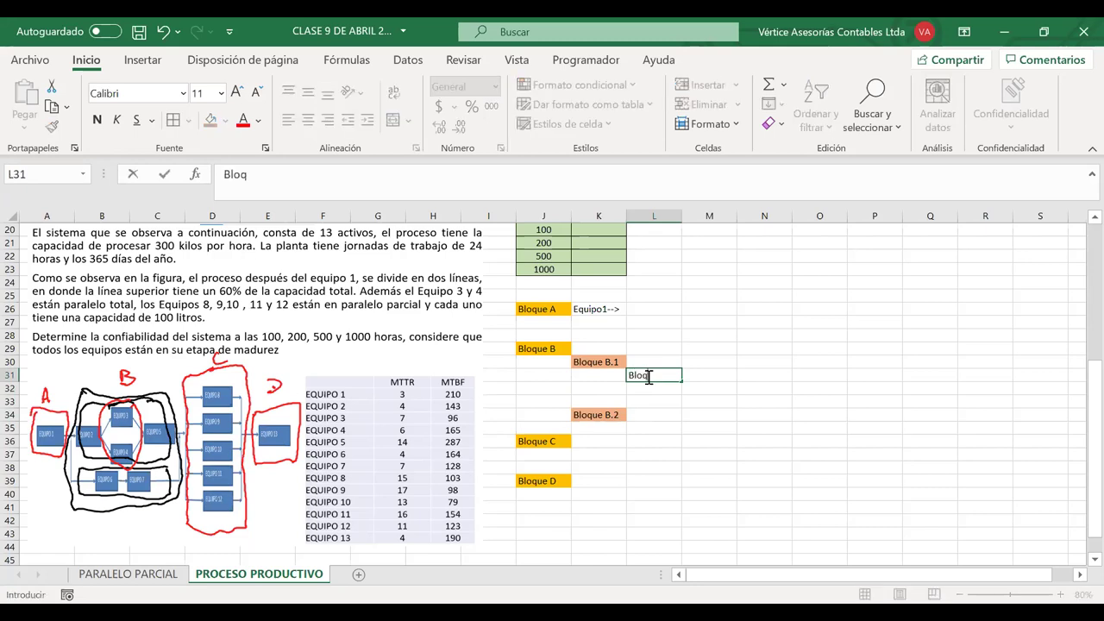
text(ue B.1.1)
key(Return)
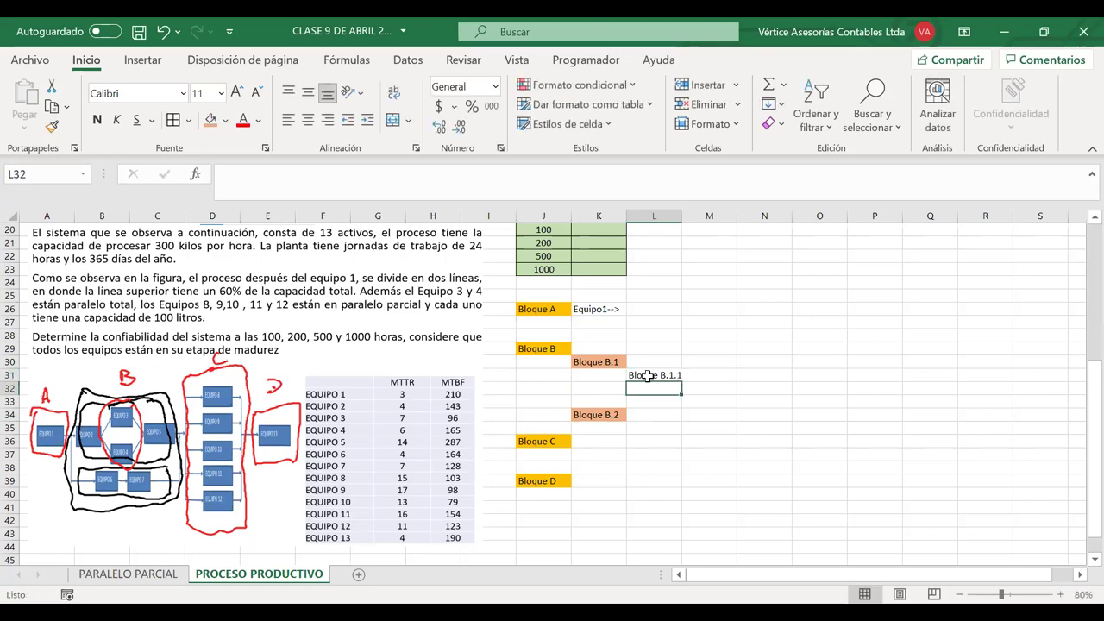
text(Bloque )
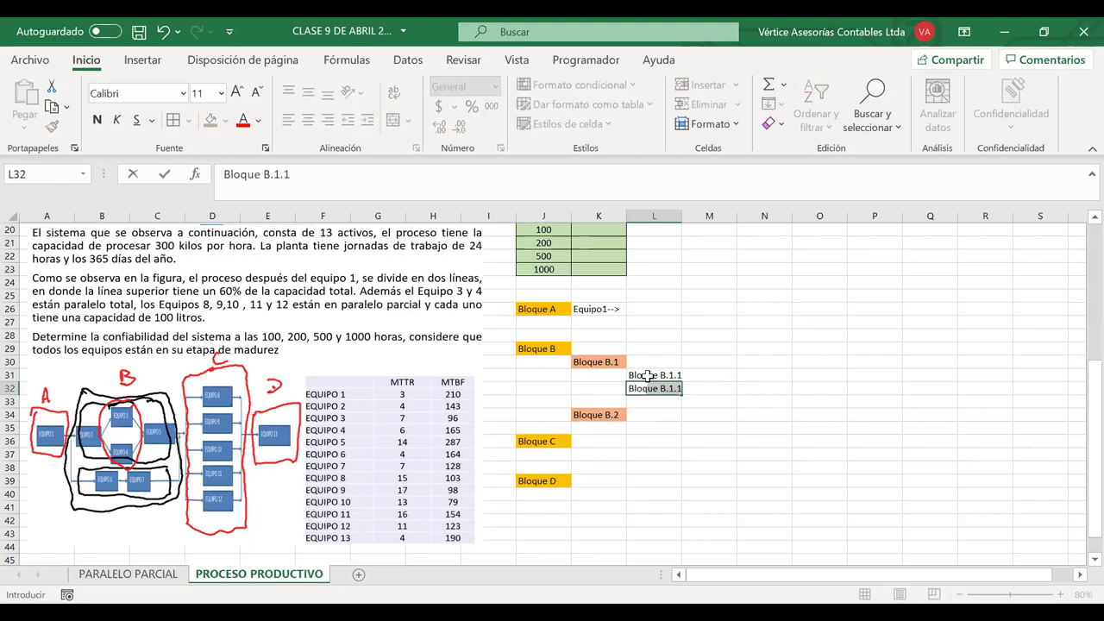
text(B.)
text(1)
key(BackSpace)
text(.1.2)
key(Return)
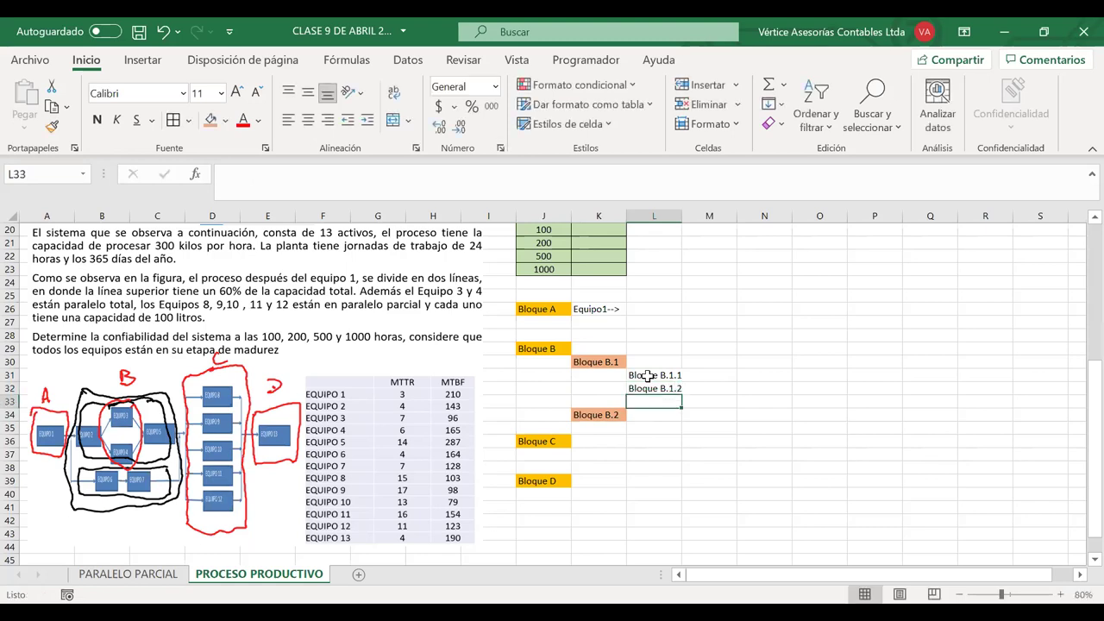
text(Bloque)
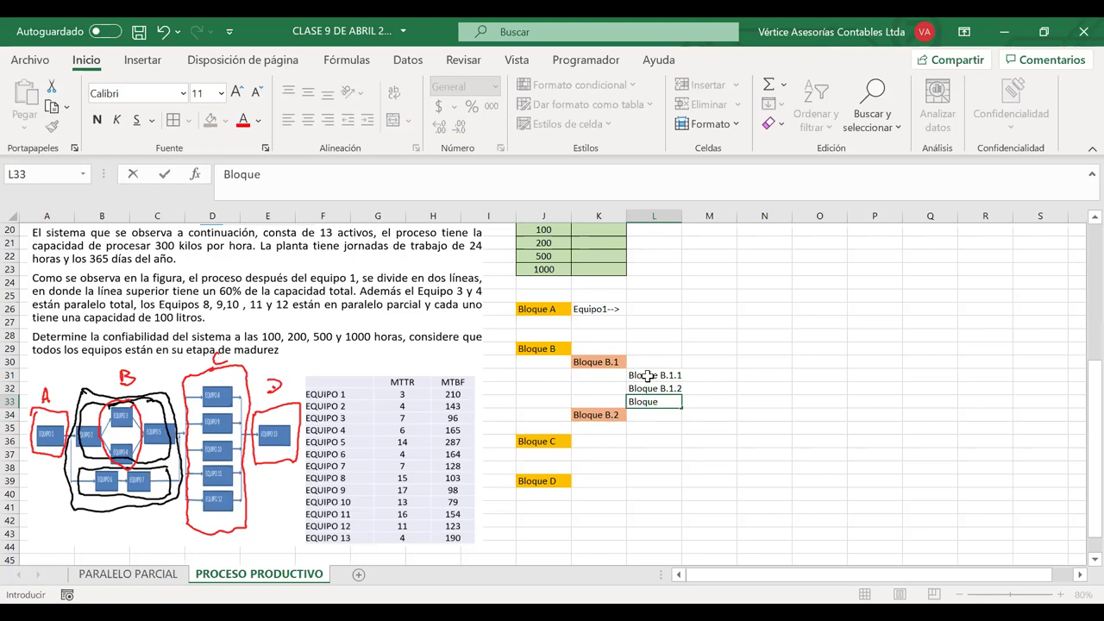
text( B.1.3)
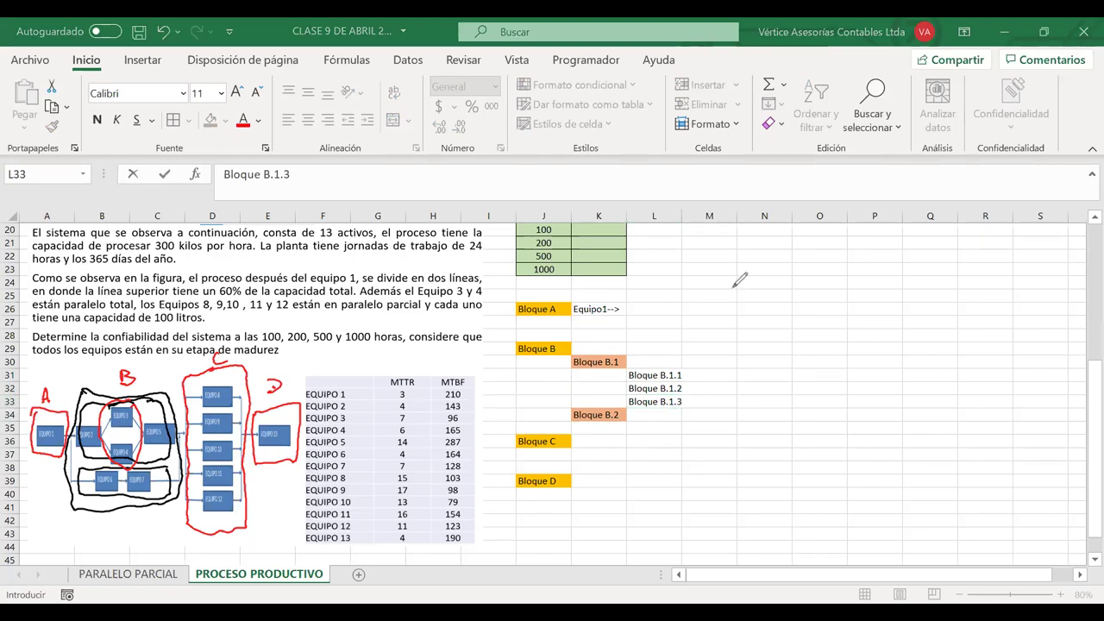
- Sketch a red-ink "Bloque B1" diagram beside the block list, with Eq 2 feeding parallel Eq 3 and Eq 4, followed by Eq 5
mouse_move(730, 252)
mouse_down()
mouse_move(730, 278)
mouse_move(745, 263)
mouse_move(733, 277)
mouse_move(791, 269)
mouse_move(823, 281)
mouse_move(838, 264)
mouse_move(826, 282)
mouse_up()
drag(853, 252, 853, 283)
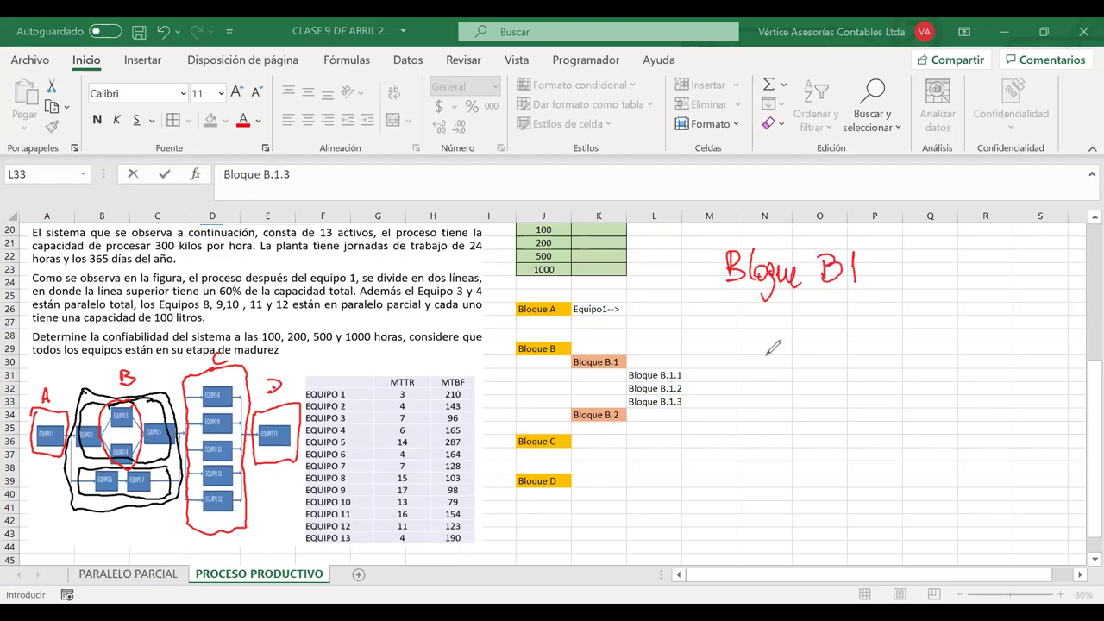
drag(753, 364, 753, 405)
mouse_move(752, 362)
mouse_down()
mouse_move(820, 362)
mouse_move(763, 412)
mouse_move(753, 410)
mouse_move(779, 396)
mouse_move(774, 404)
mouse_move(811, 398)
mouse_move(858, 352)
mouse_up()
drag(824, 392, 848, 437)
mouse_move(862, 325)
mouse_down()
mouse_move(926, 373)
mouse_move(921, 321)
mouse_move(879, 347)
mouse_move(887, 365)
mouse_move(899, 365)
mouse_up()
mouse_move(860, 412)
mouse_down()
mouse_move(859, 440)
mouse_move(878, 459)
mouse_move(921, 405)
mouse_move(859, 412)
mouse_move(881, 457)
mouse_move(912, 450)
mouse_up()
drag(928, 345, 959, 407)
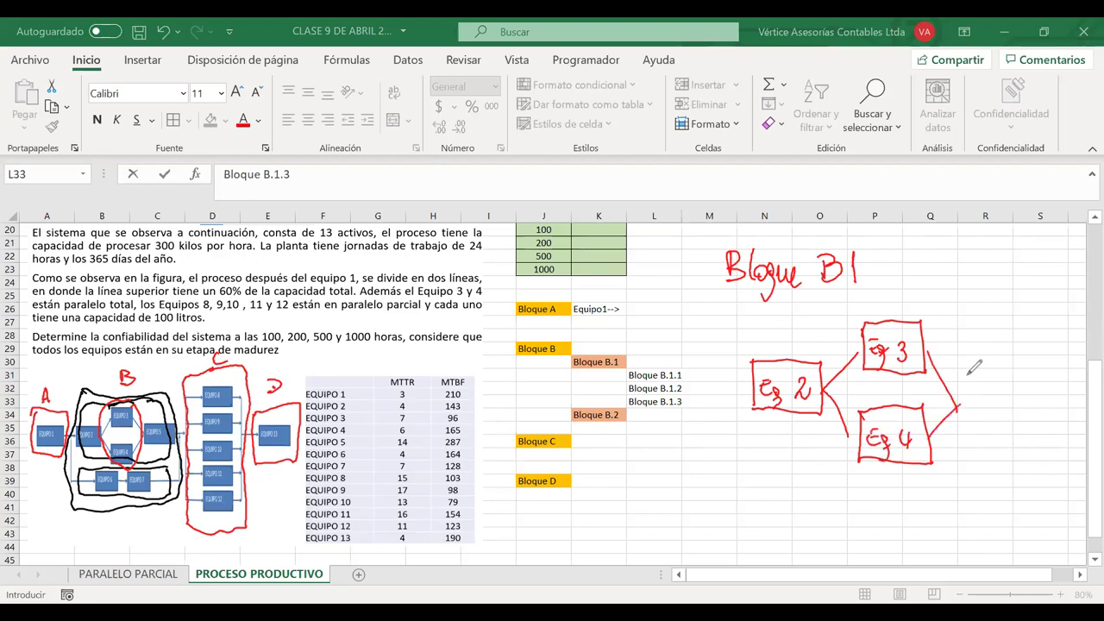
mouse_move(967, 365)
mouse_down()
mouse_move(966, 426)
mouse_move(969, 363)
mouse_move(995, 398)
mouse_move(991, 418)
mouse_up()
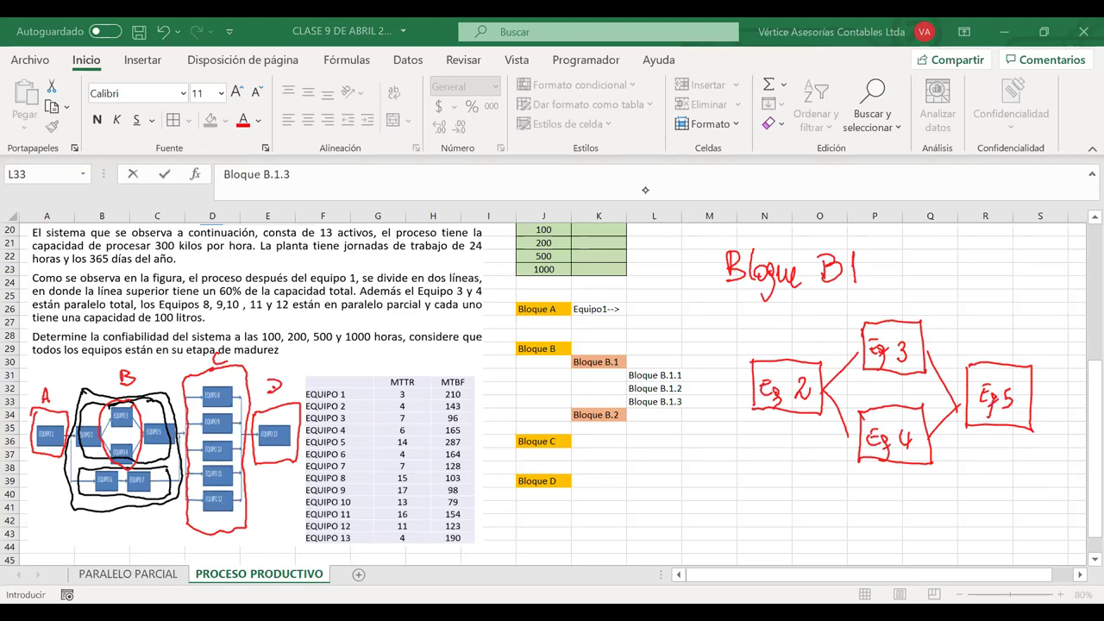
- Draw black rectangles around Eq 2, the Eq 3 and Eq 4 pair, and Eq 5 in the sketched diagram
drag(732, 315, 831, 473)
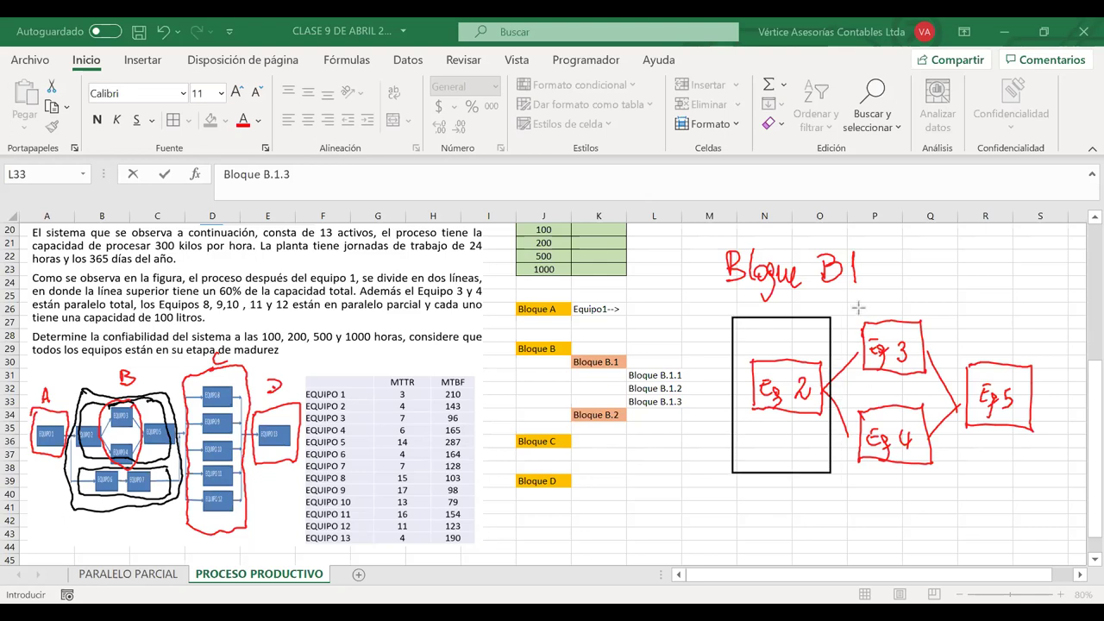
mouse_move(846, 300)
mouse_down()
mouse_move(896, 500)
mouse_move(952, 484)
mouse_up()
mouse_move(963, 325)
mouse_down()
mouse_move(997, 467)
mouse_move(1049, 405)
mouse_move(966, 326)
mouse_up()
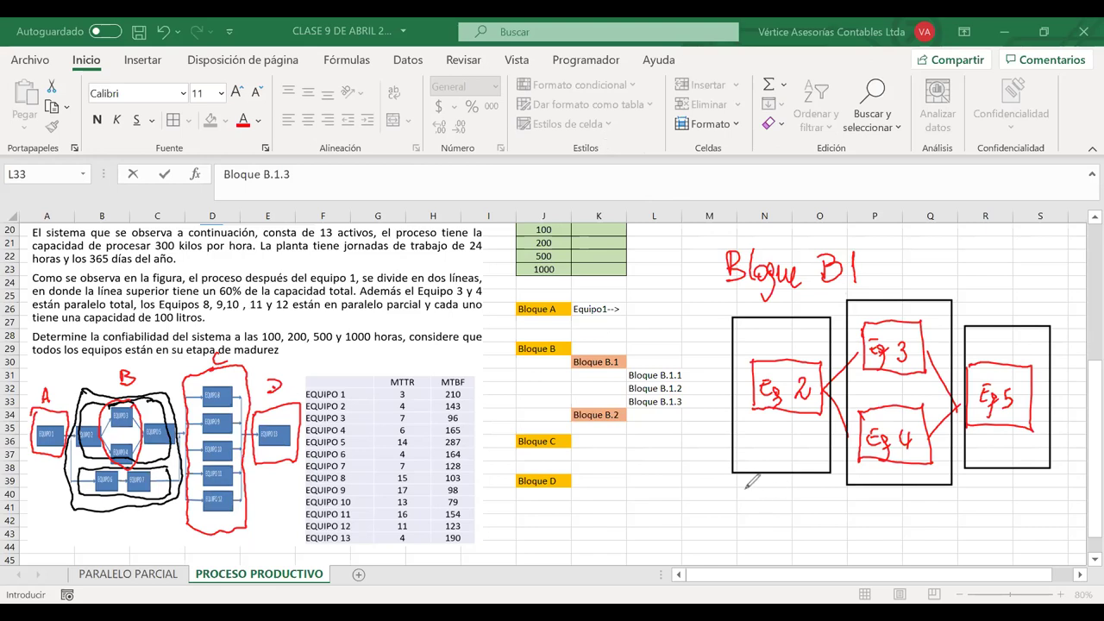
- Hand-label the three rectangles B.1.1, B.1.2 and B.1.3, and mark the Bloque B.1.2 cell with an ink arrow and underline
drag(740, 498, 741, 517)
click(760, 515)
click(846, 279)
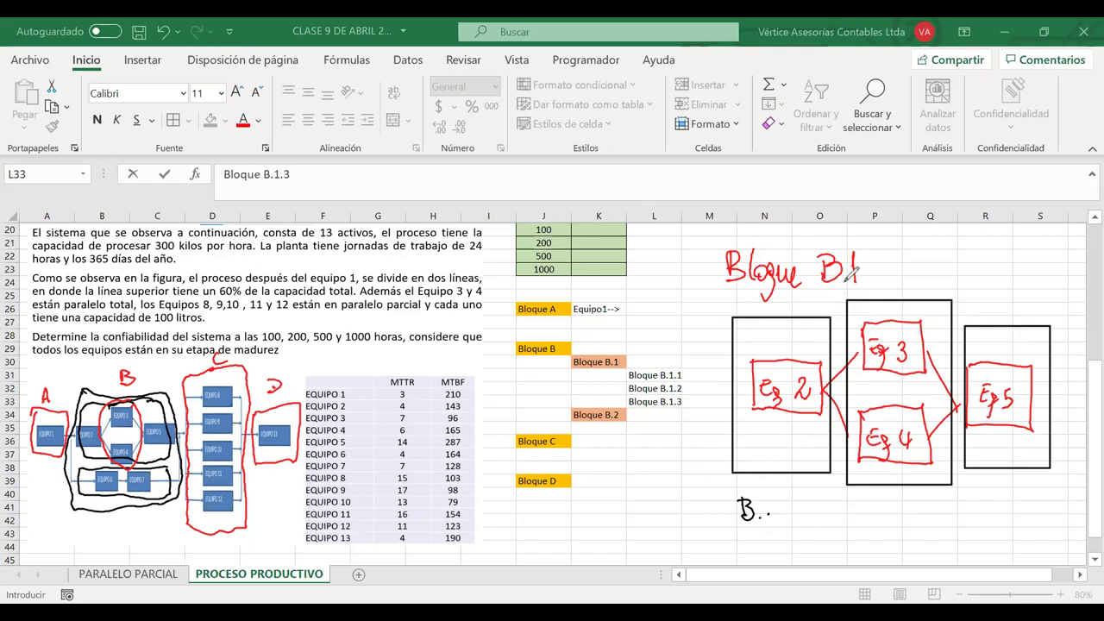
click(781, 515)
drag(794, 498, 795, 516)
mouse_move(869, 500)
mouse_down()
mouse_move(886, 519)
mouse_move(933, 523)
mouse_up()
click(891, 515)
click(910, 518)
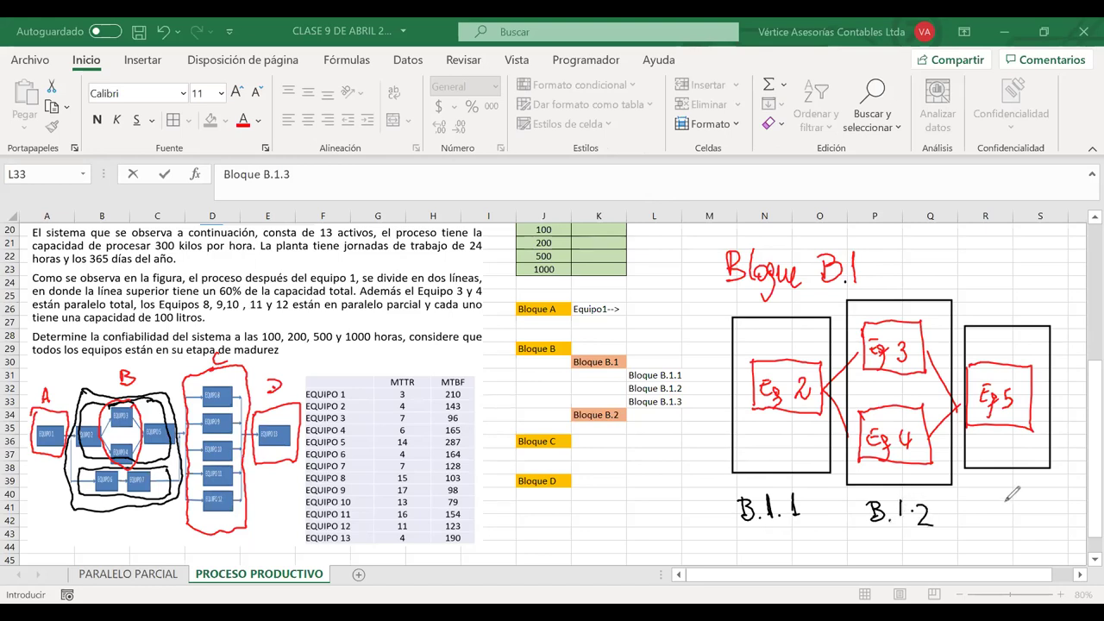
mouse_move(988, 491)
mouse_down()
mouse_move(998, 511)
mouse_move(1011, 496)
mouse_move(1008, 510)
mouse_move(1023, 507)
mouse_up()
click(1002, 507)
click(1015, 506)
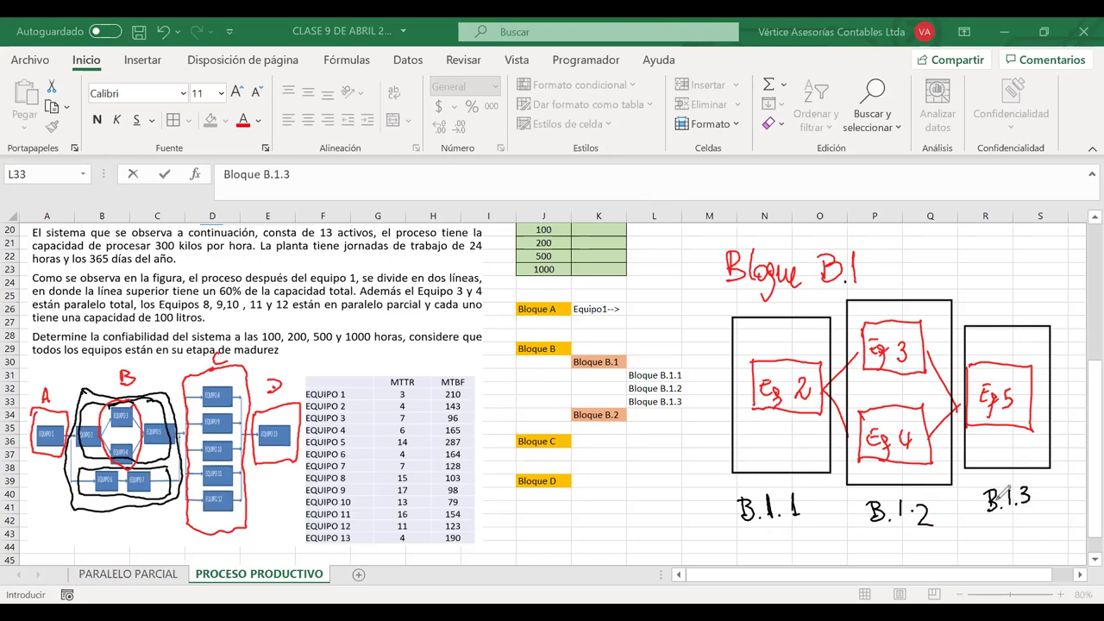
drag(604, 393, 645, 379)
key(ctrl+z)
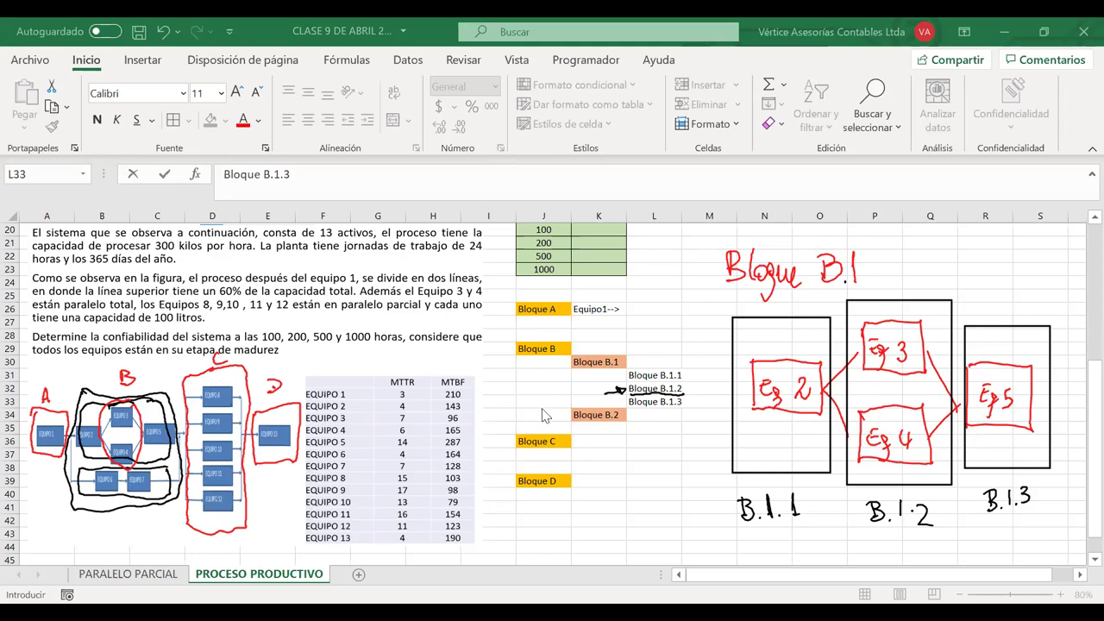
- Move the labels from Bloque B.1.3 onward down two rows and enter Equipo 3 and Equipo 4 in M33 and M34
drag(525, 400, 637, 488)
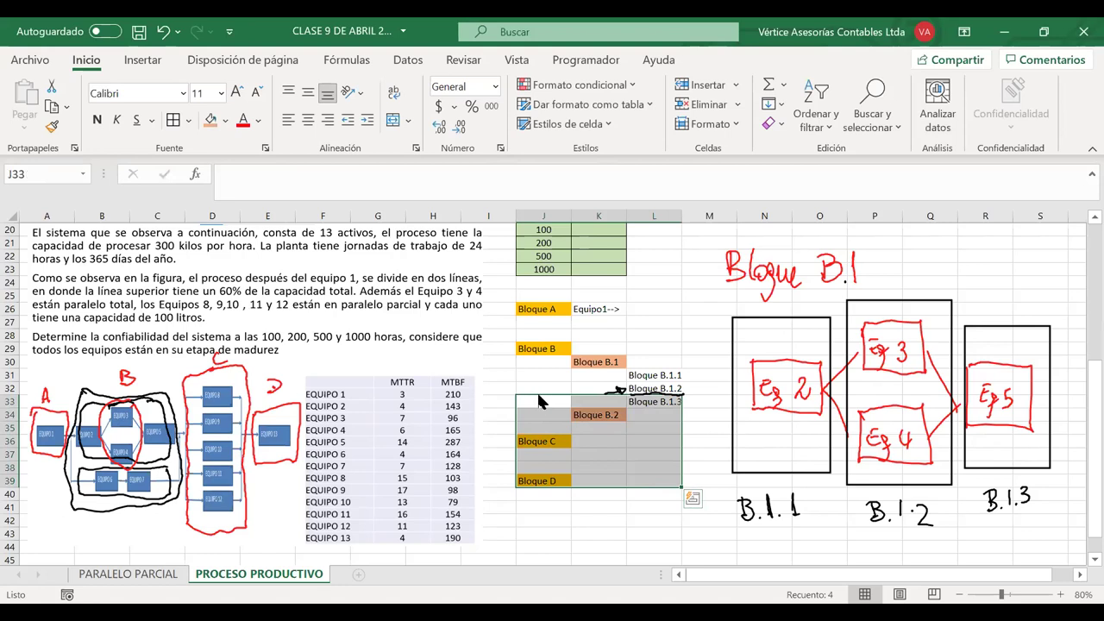
drag(538, 411, 538, 434)
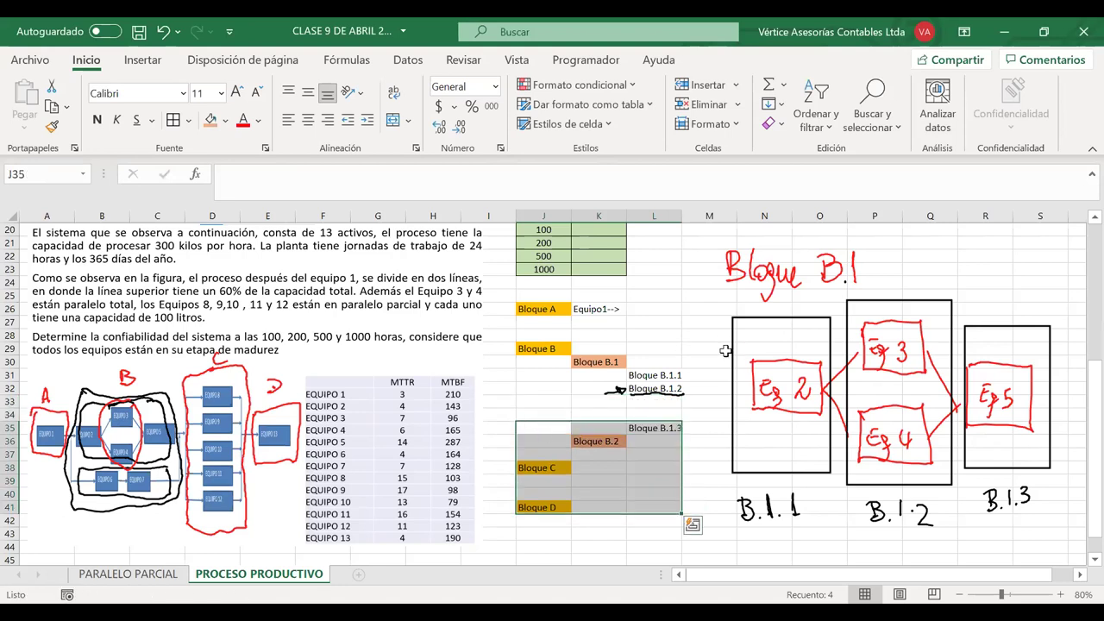
click(695, 399)
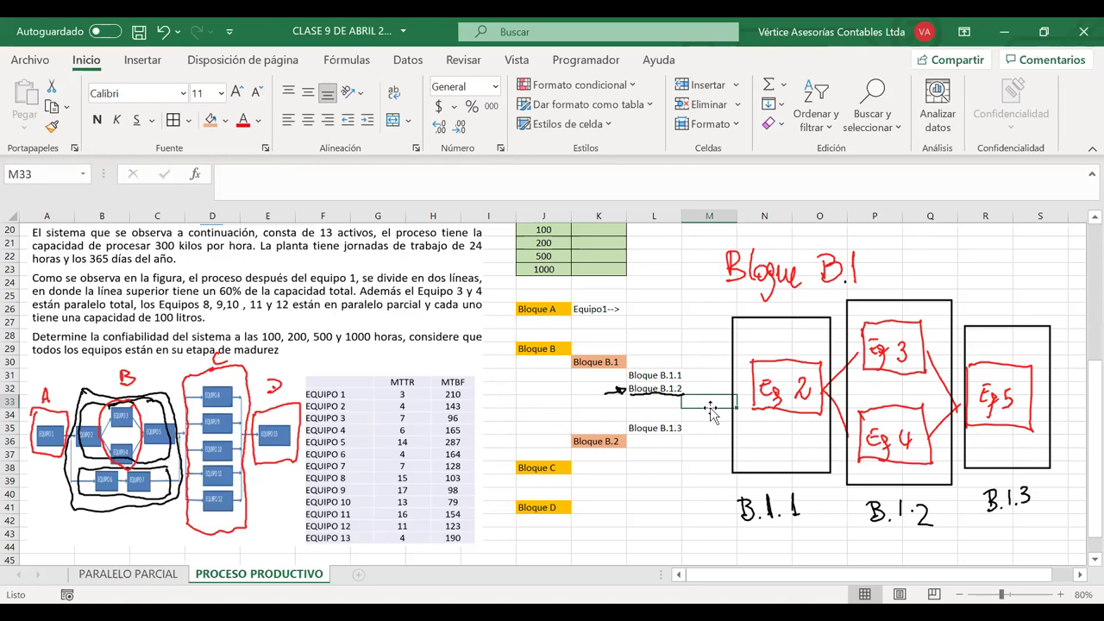
text(Equ)
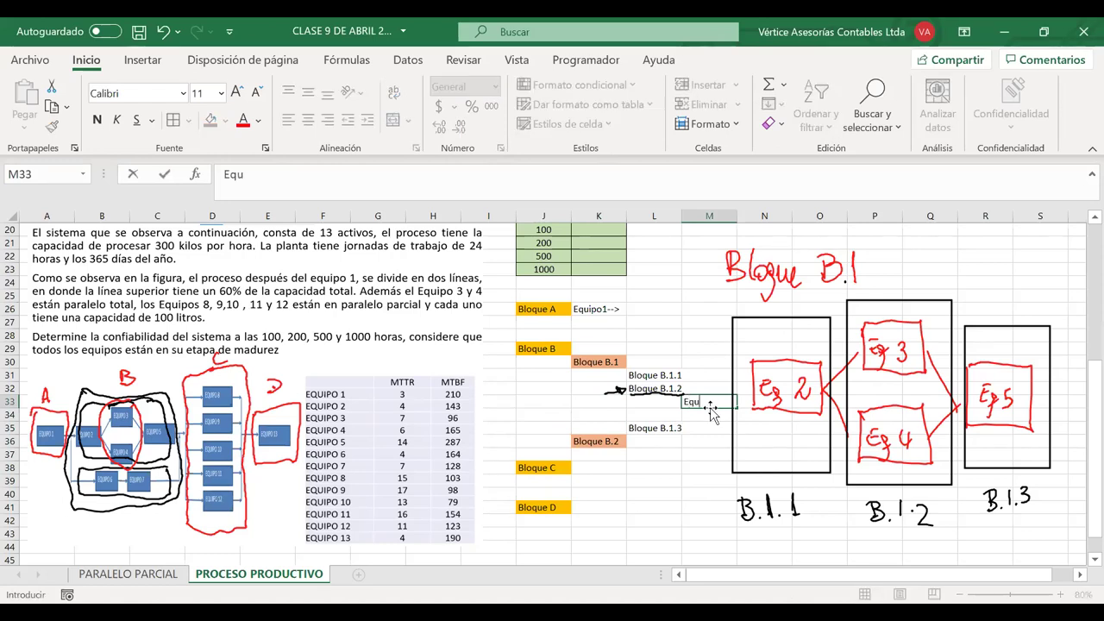
text(ipo 3)
key(Return)
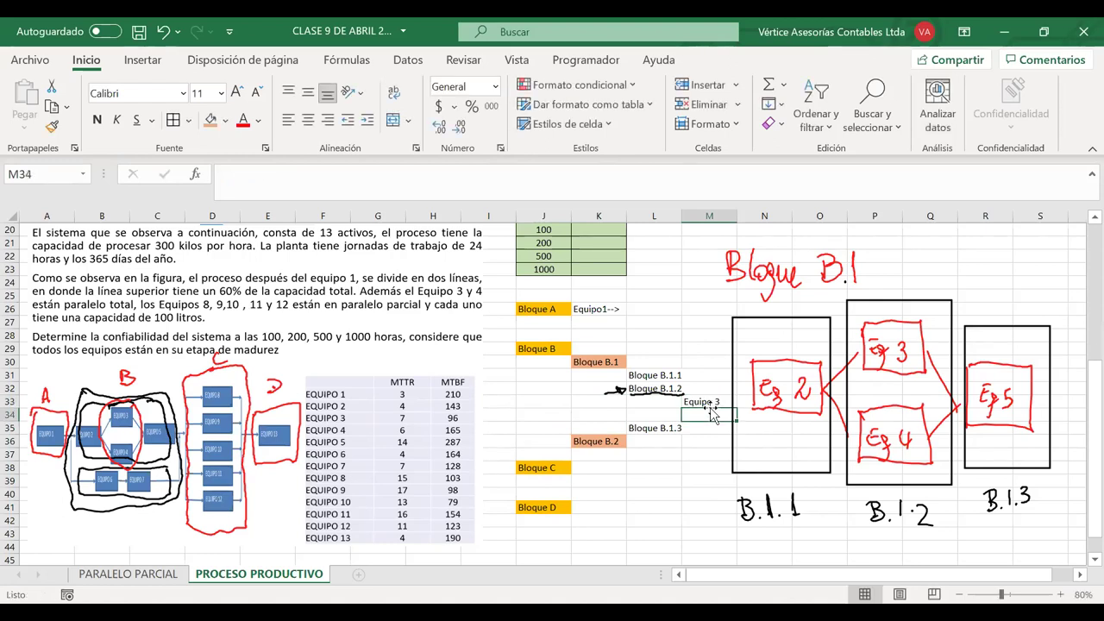
text(Equip)
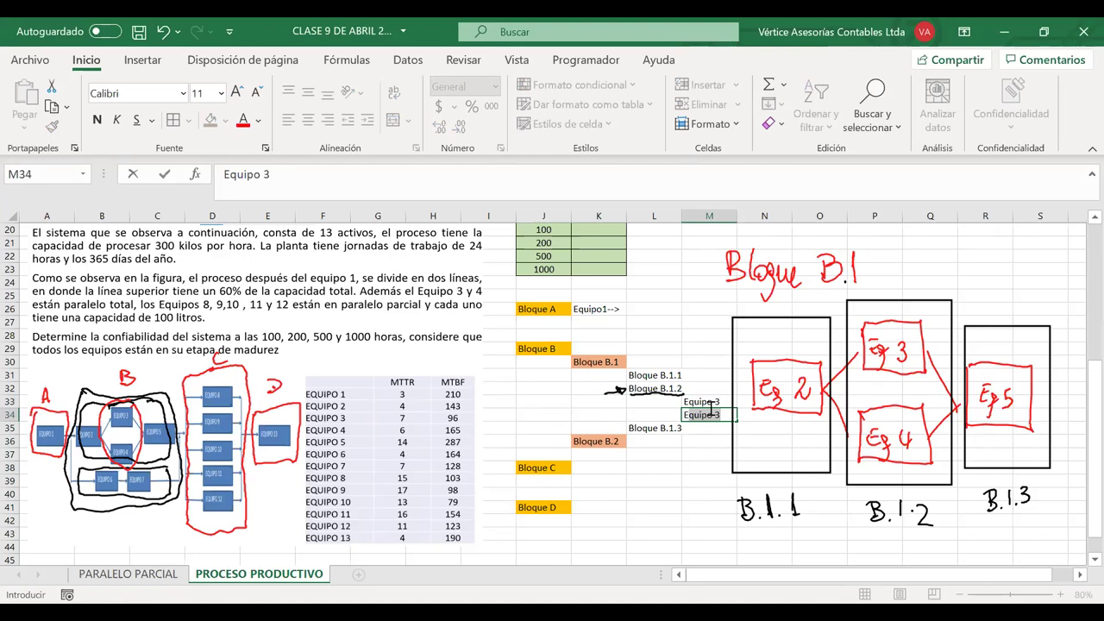
text(o 4)
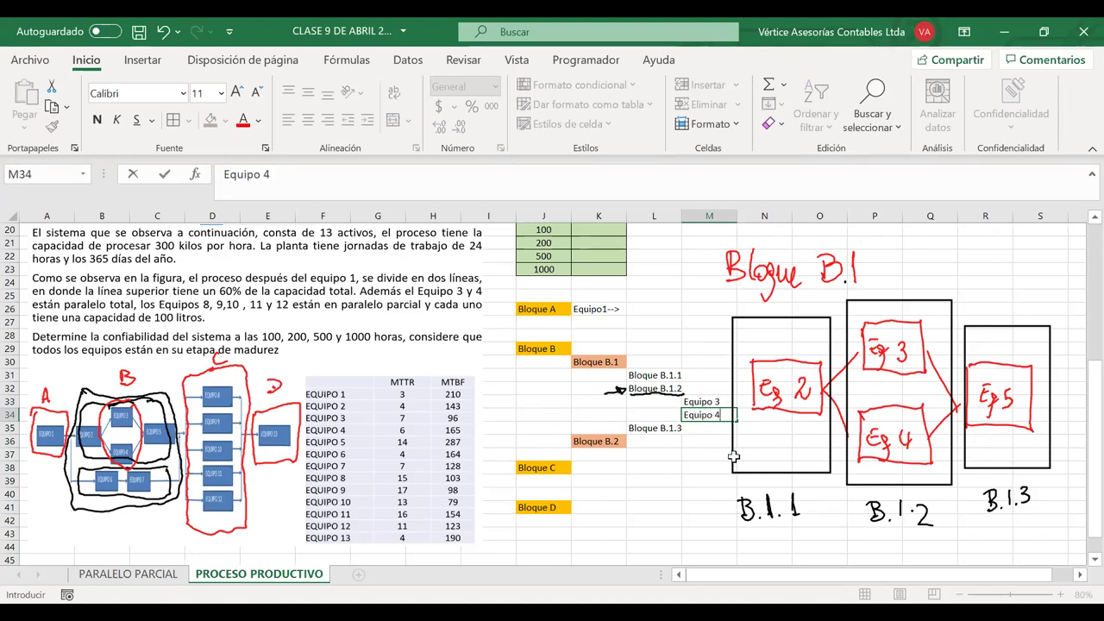
click(700, 457)
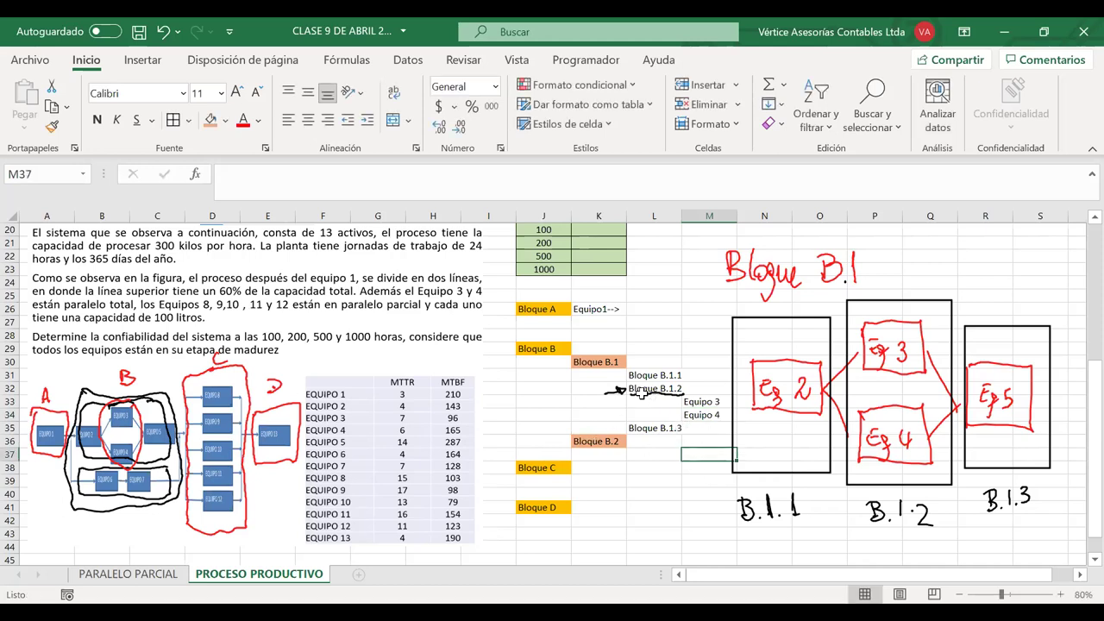
- Move the labels from Bloque B.1.2 onward down one row and enter Equipo 2 in M32 under Bloque B.1.1
drag(526, 385, 681, 503)
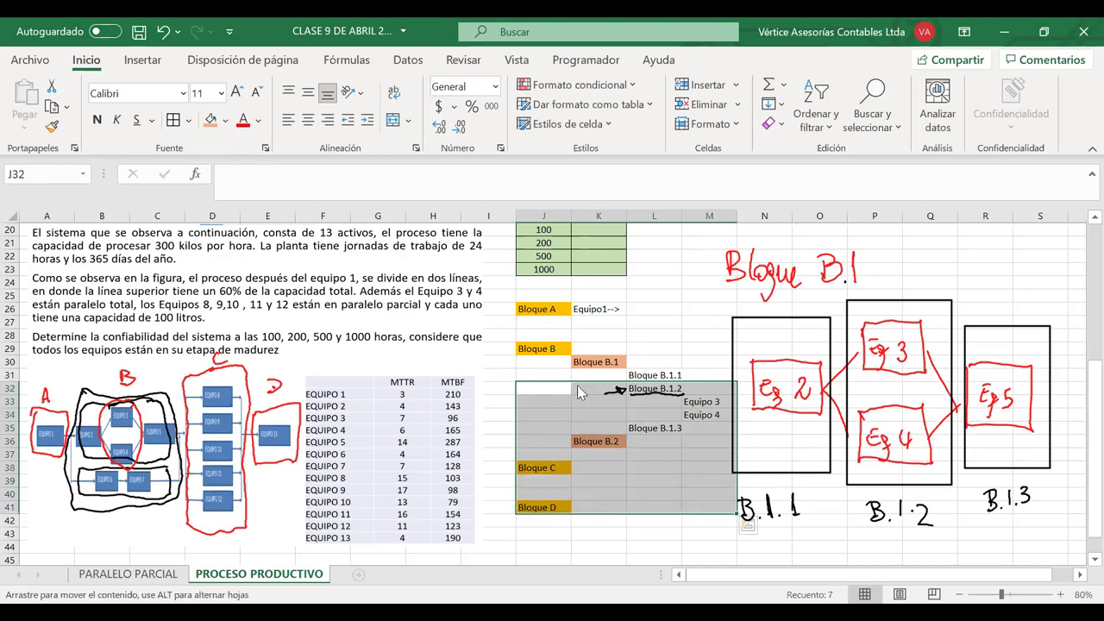
drag(576, 397, 595, 398)
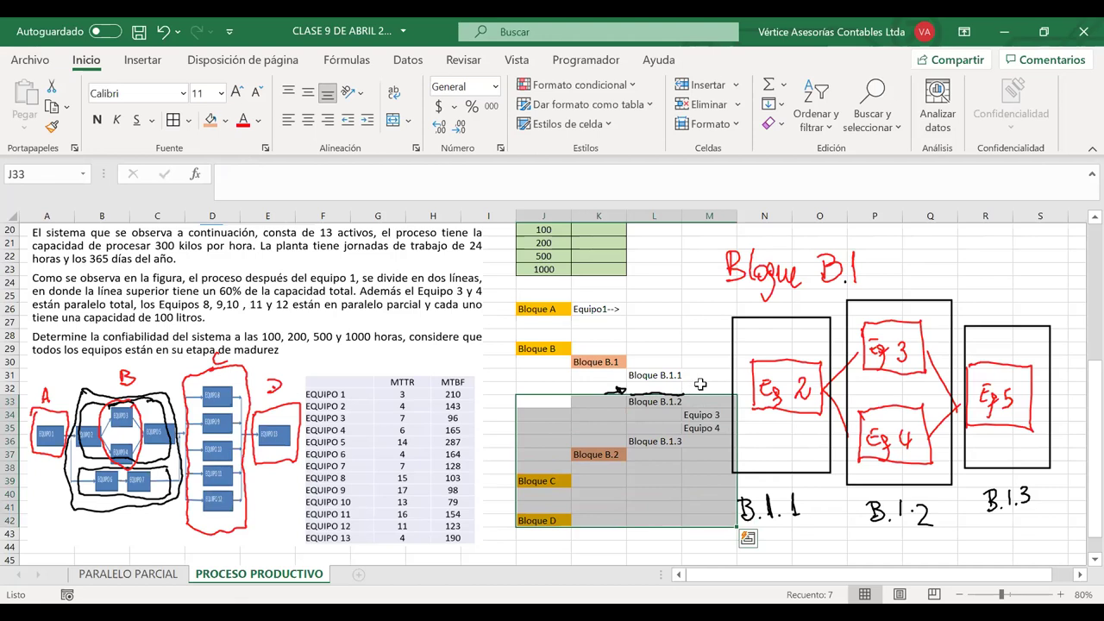
click(697, 387)
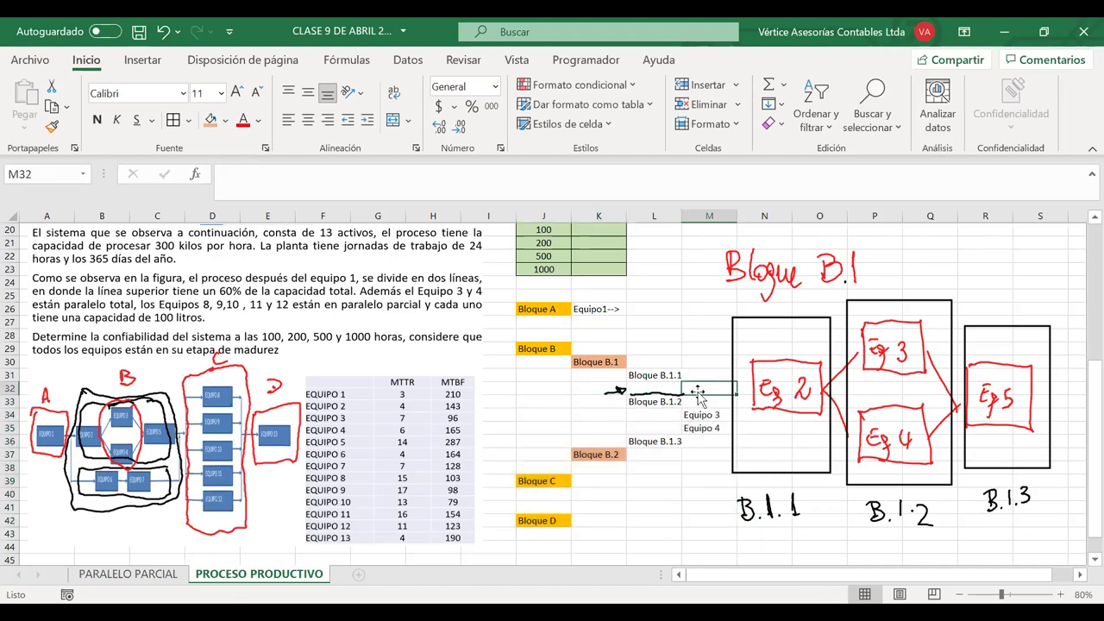
text(Eqqi)
key(BackSpace)
text(ui´p)
key(BackSpace)
key(BackSpace)
key(BackSpace)
key(BackSpace)
text(uipo)
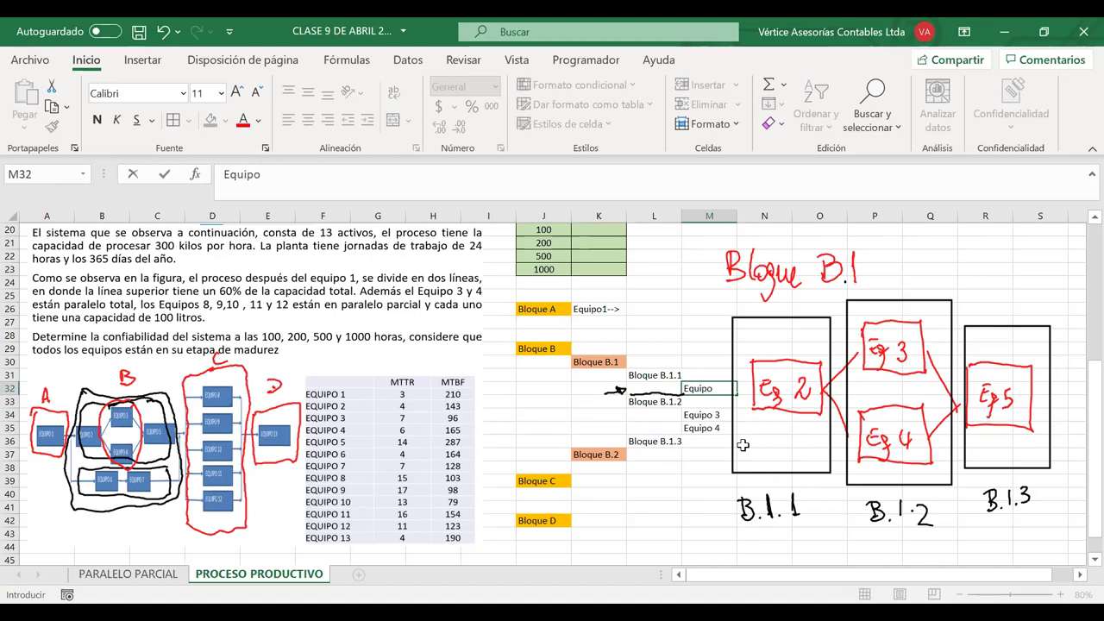
text( 2)
- Move the Bloque B.2, Bloque C and Bloque D labels down one row and enter Equipo 5 in M37 under Bloque B.1.3
drag(599, 454, 525, 545)
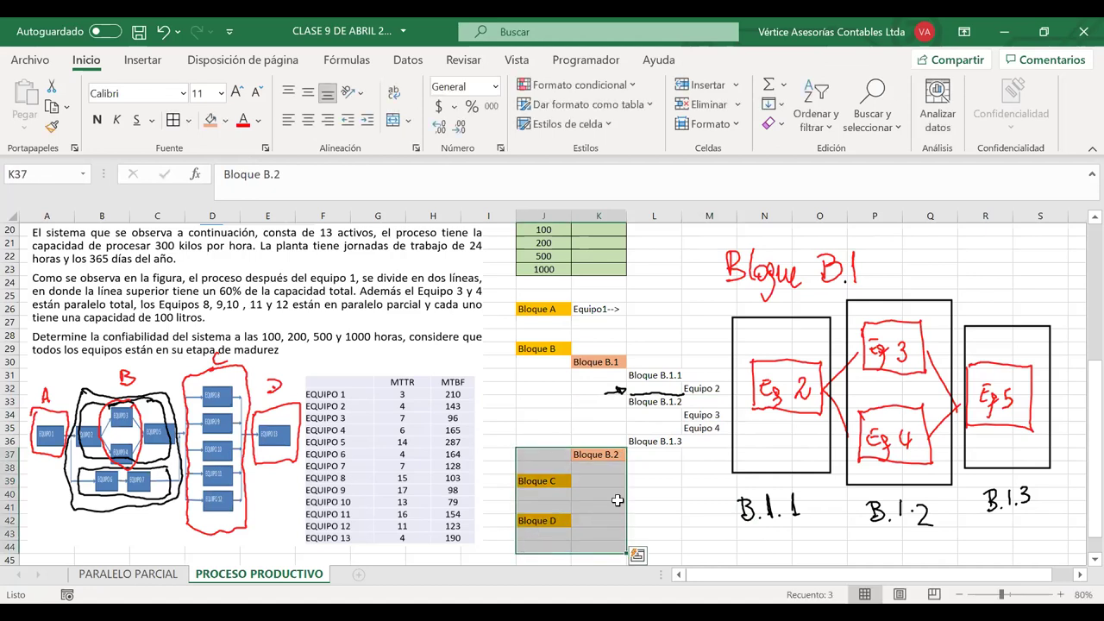
drag(624, 500, 624, 513)
click(688, 454)
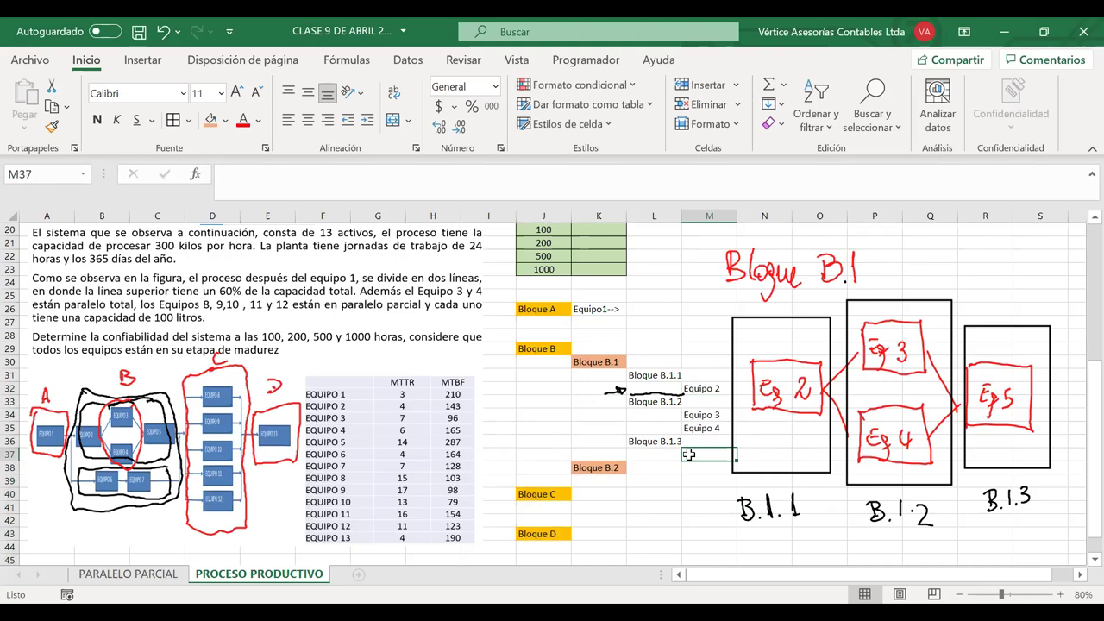
text(Equipo)
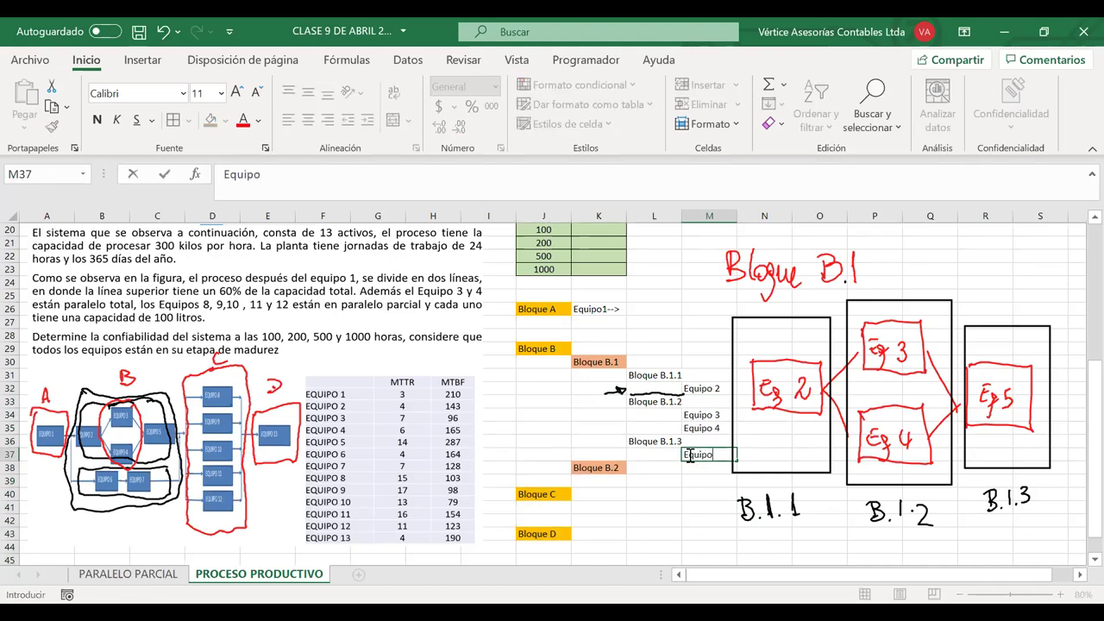
text( 3)
text(5)
key(BackSpace)
key(BackSpace)
text(5)
click(711, 479)
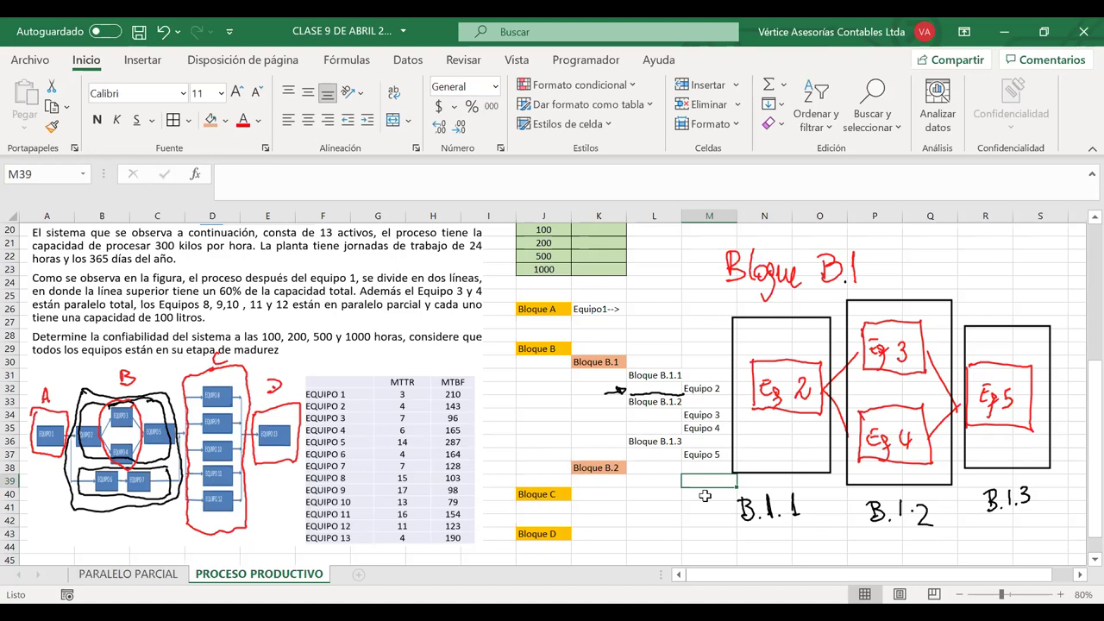
- Fill the Bloque B.1.1, Bloque B.1.2 and Bloque B.1.3 cells with a light blue theme colour
click(669, 377)
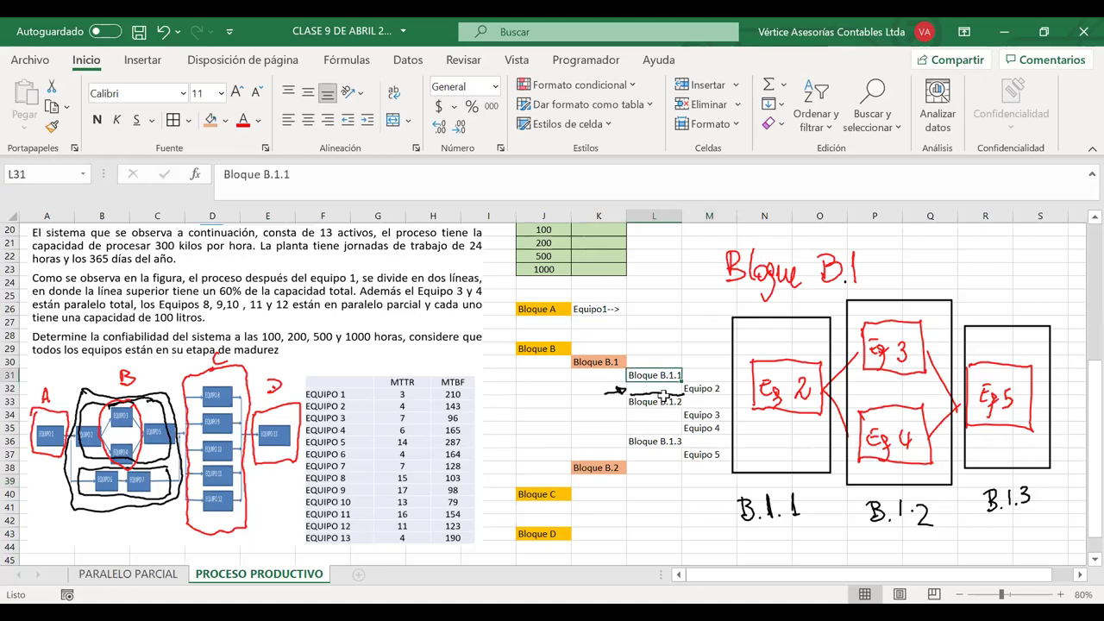
shift+click(658, 402)
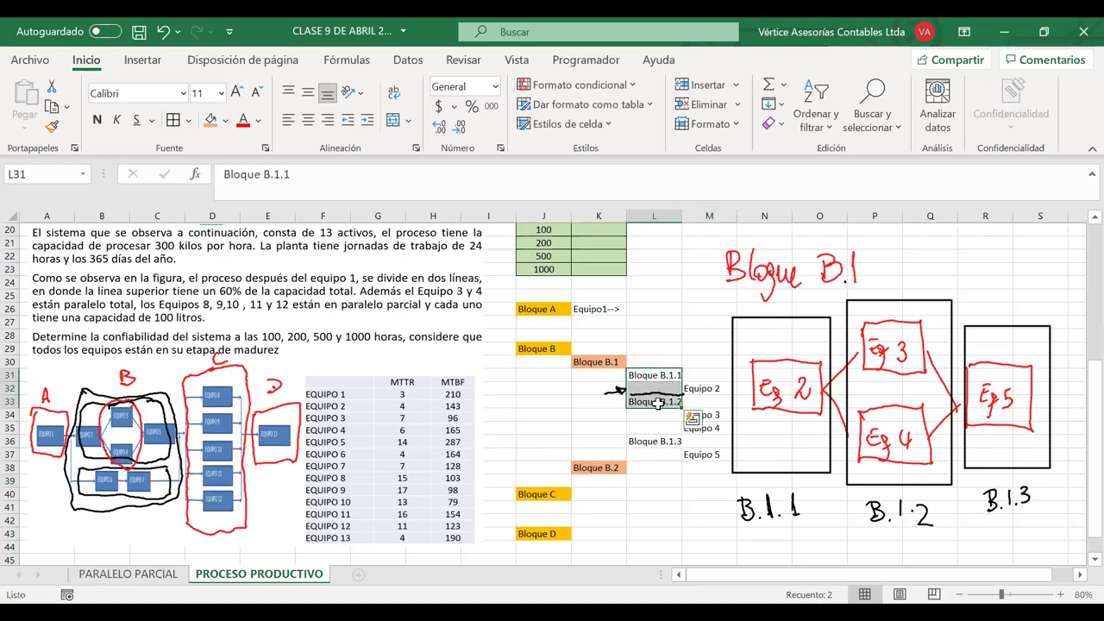
click(658, 402)
ctrl+click(650, 440)
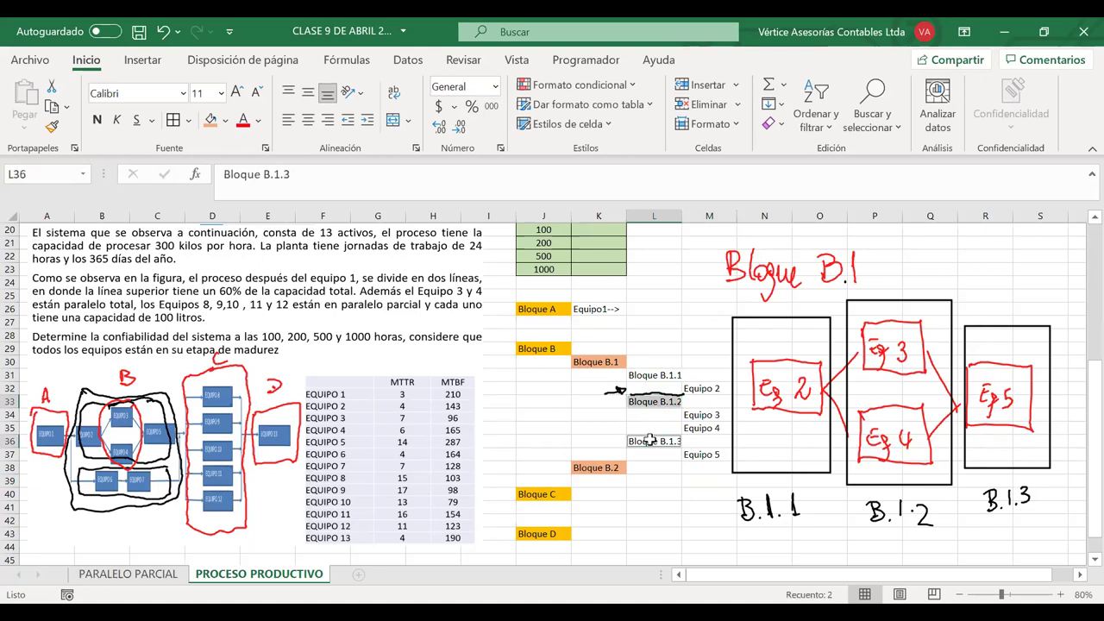
ctrl+click(650, 375)
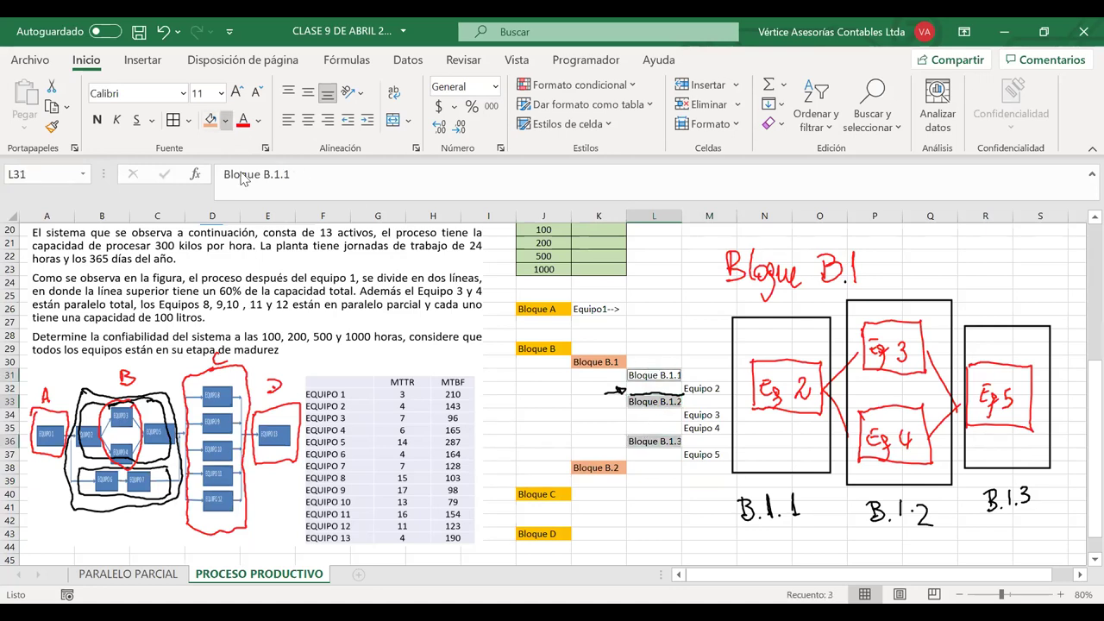
click(225, 120)
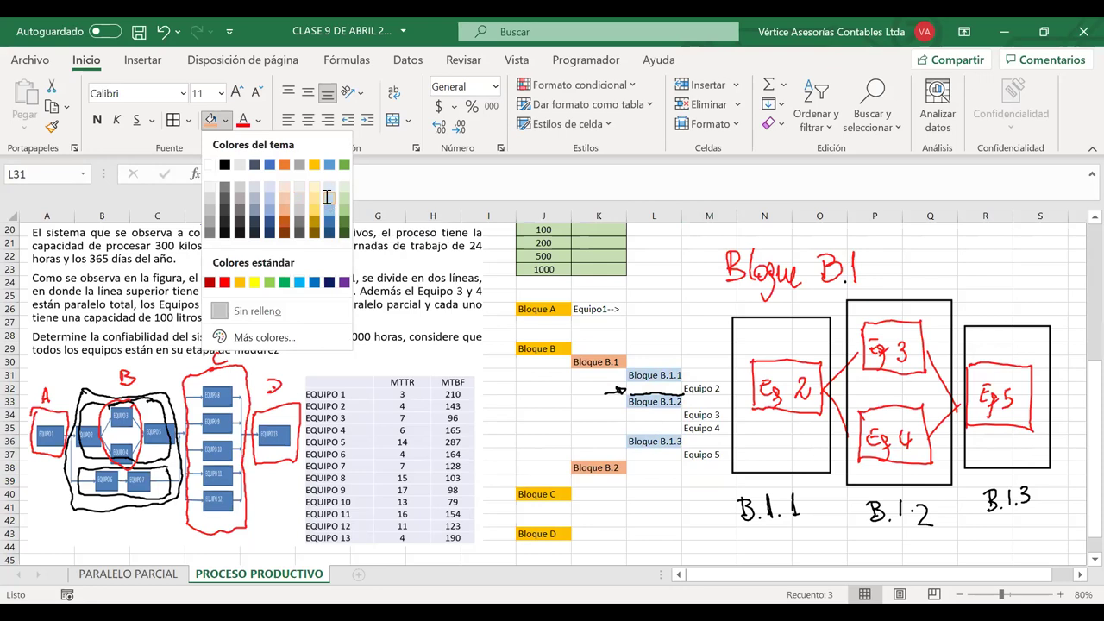
click(326, 201)
click(662, 477)
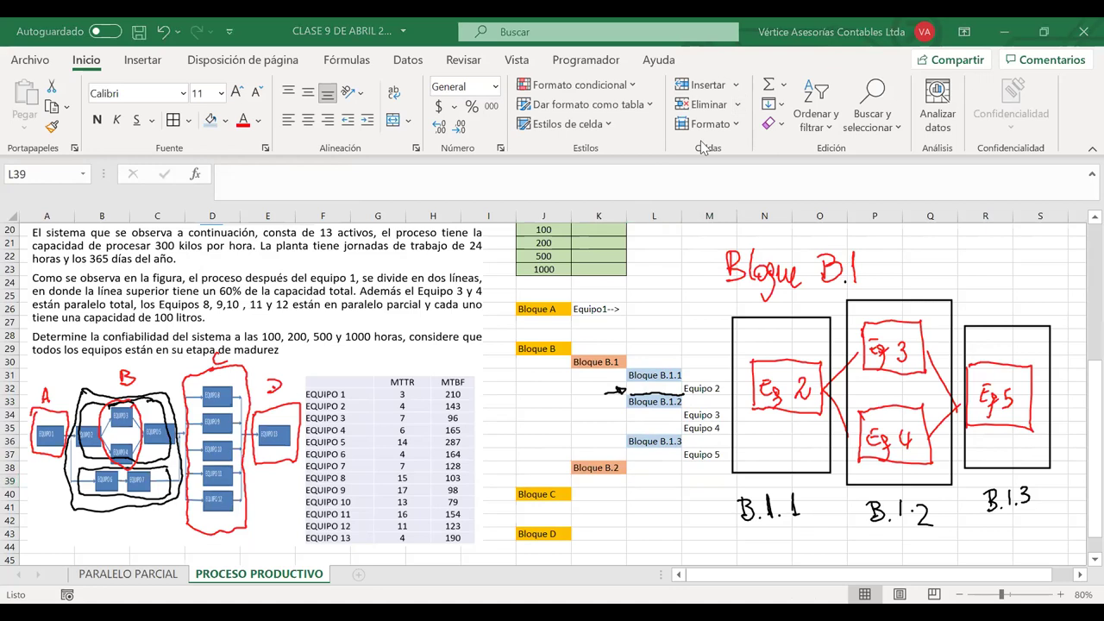
- Erase the Bloque B.1 ink diagram and the arrow and underline marks beside the block list
drag(678, 419, 594, 373)
mouse_move(751, 259)
mouse_down()
mouse_move(854, 267)
mouse_move(729, 263)
mouse_up()
mouse_move(732, 362)
mouse_down()
mouse_move(776, 472)
mouse_move(750, 508)
mouse_move(927, 513)
mouse_up()
mouse_move(966, 405)
mouse_down()
mouse_move(1008, 496)
mouse_move(1026, 494)
mouse_move(897, 431)
mouse_move(944, 397)
mouse_move(888, 449)
mouse_move(897, 345)
mouse_move(840, 379)
mouse_up()
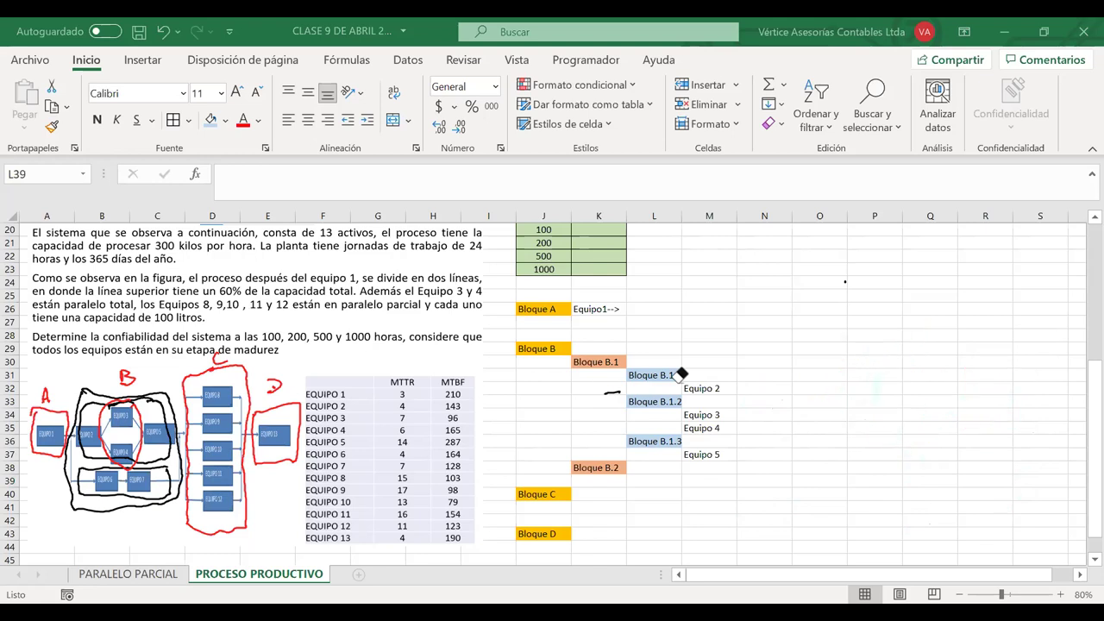
drag(614, 388, 612, 383)
- Move the Bloque C and Bloque D labels down two rows to J42 and J45
scroll(555, 502, up, 1)
scroll(555, 502, down, 2)
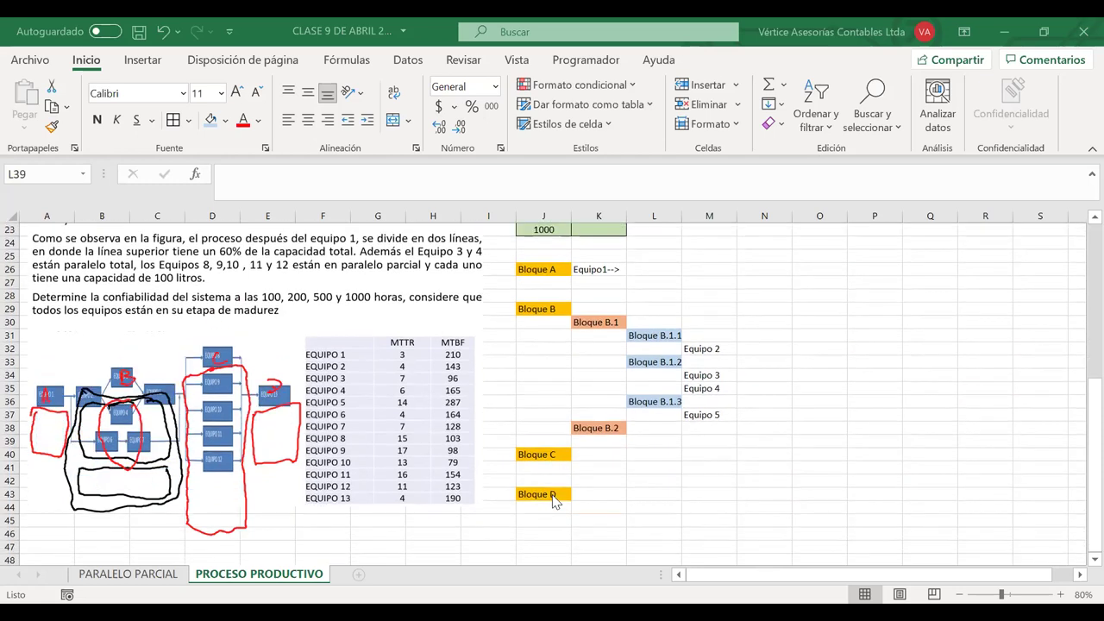
drag(556, 457, 571, 502)
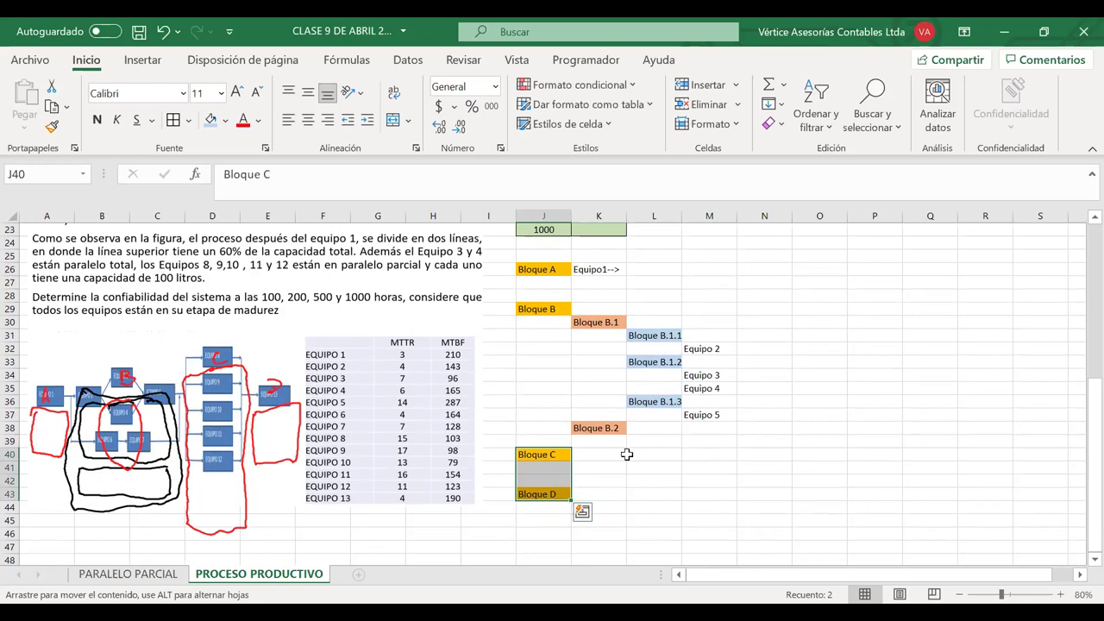
drag(627, 454, 613, 443)
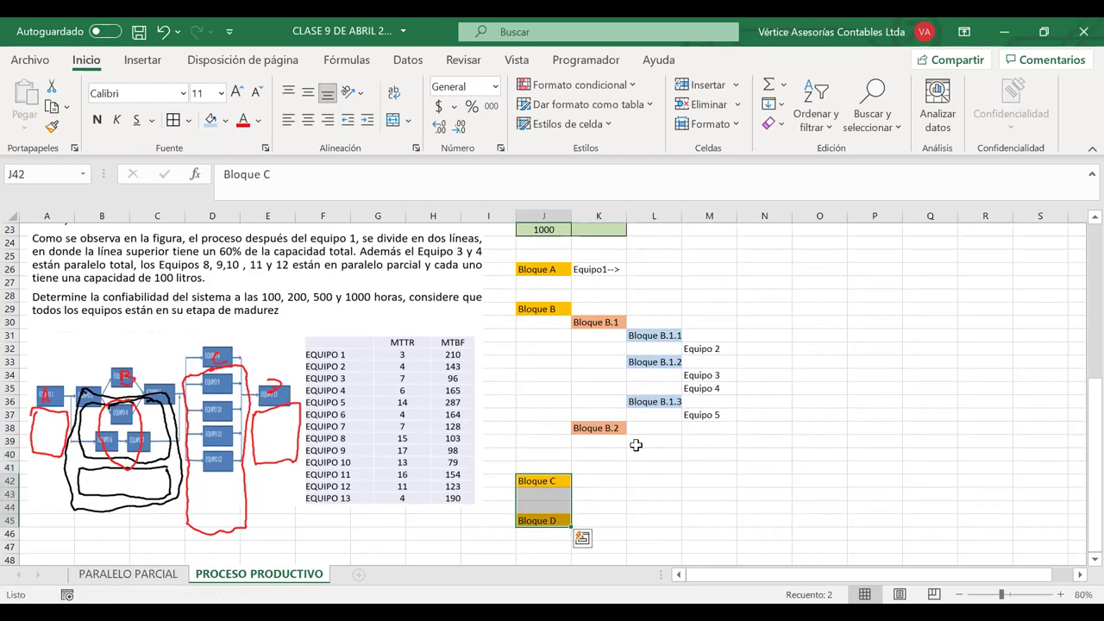
- Enter the sub-block labels Bloque B.2.1 in L39 and Bloque B.2.2 in L41 under Bloque B.2
click(636, 443)
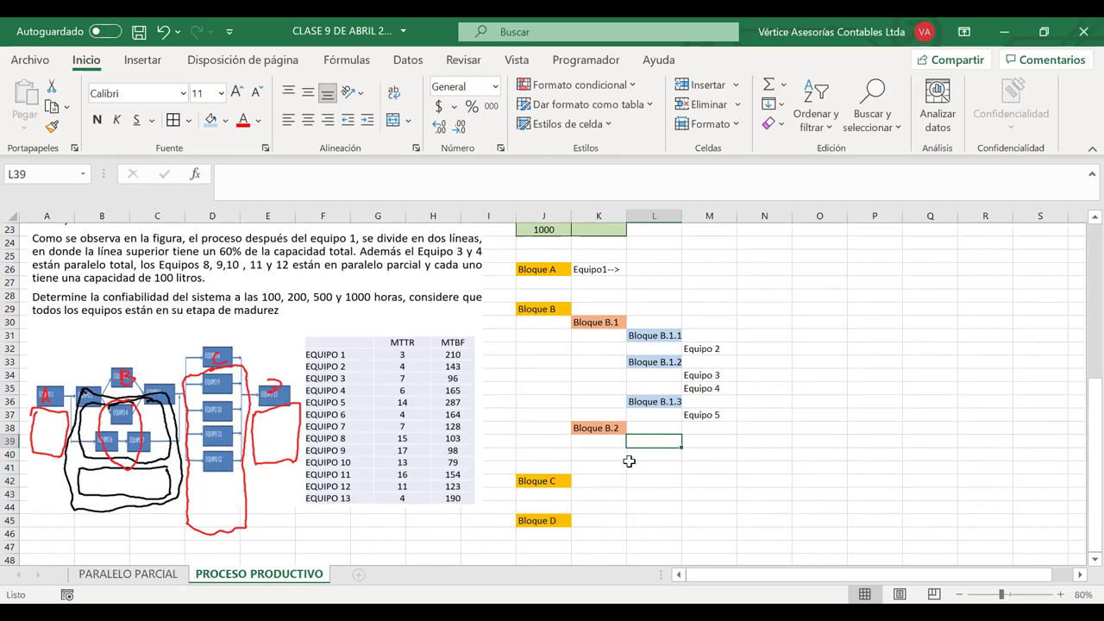
text(Bloque)
key(BackSpace)
key(BackSpace)
text(iue )
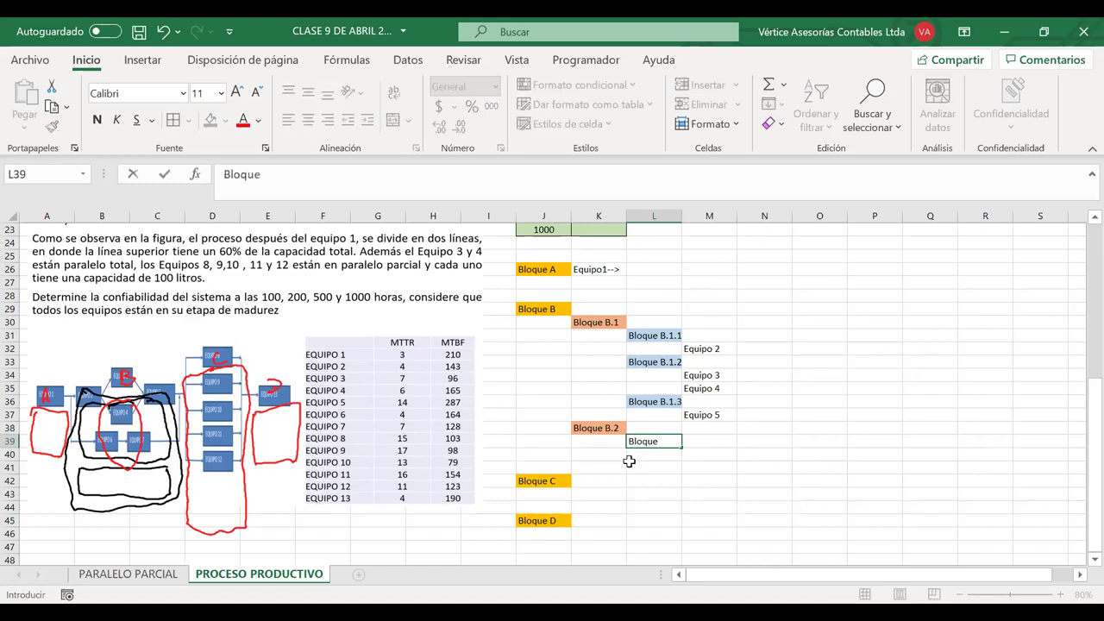
text(B.2.1)
key(Return)
key(Down)
text(Bloque)
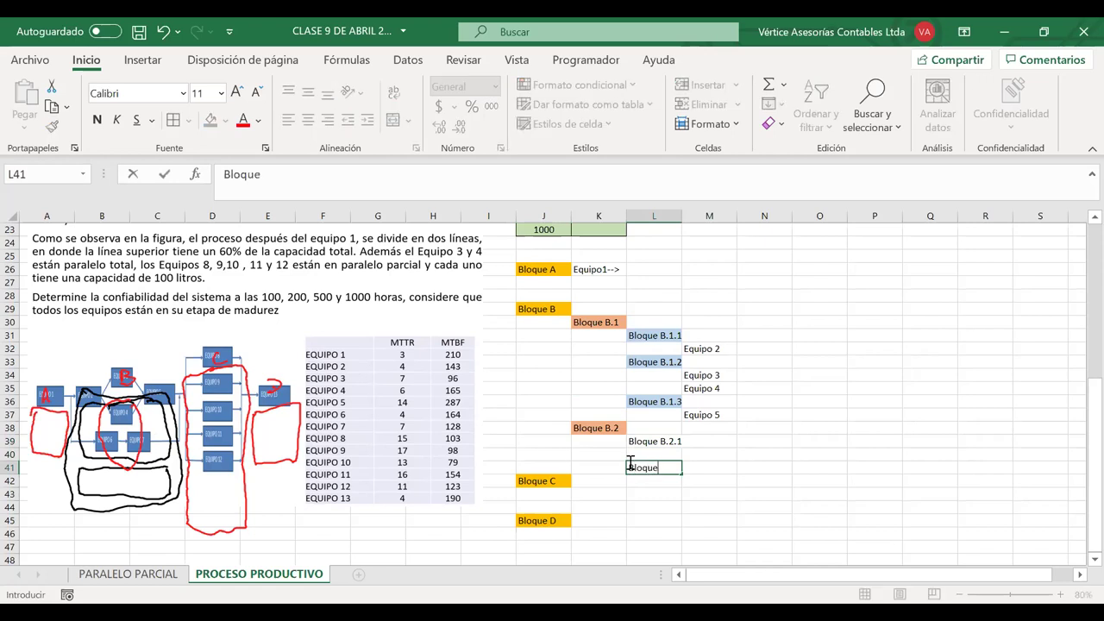
text( B.2.2)
- Move the Bloque C and Bloque D labels down three rows, and enter Equipo 6 in M40 and Equipo 7 in M42
click(561, 481)
drag(561, 481, 557, 539)
click(697, 453)
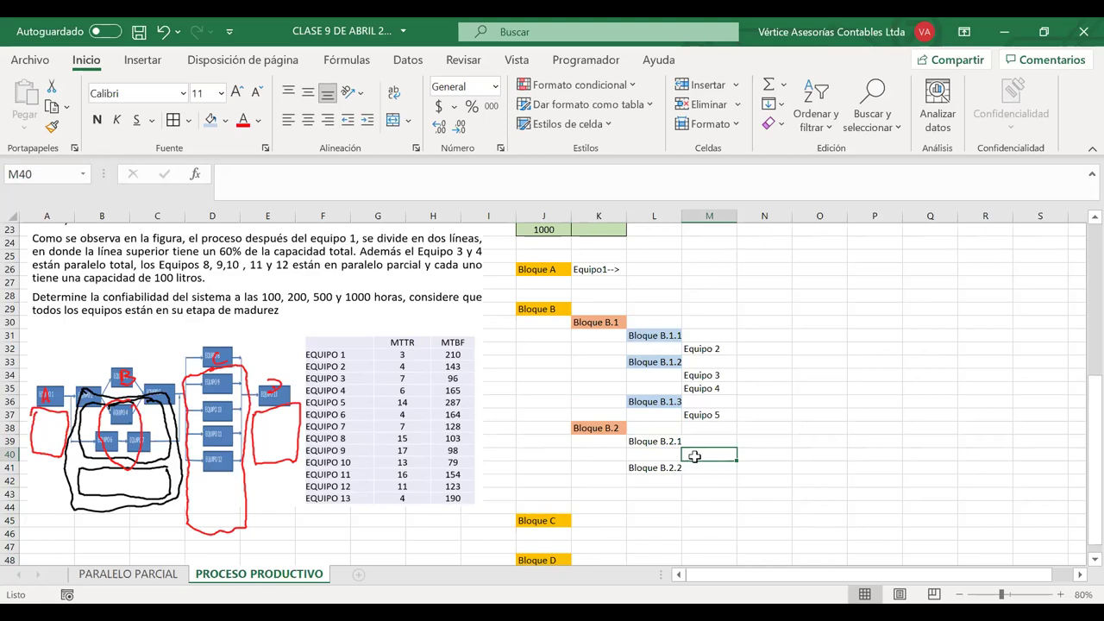
text(Equipo 6)
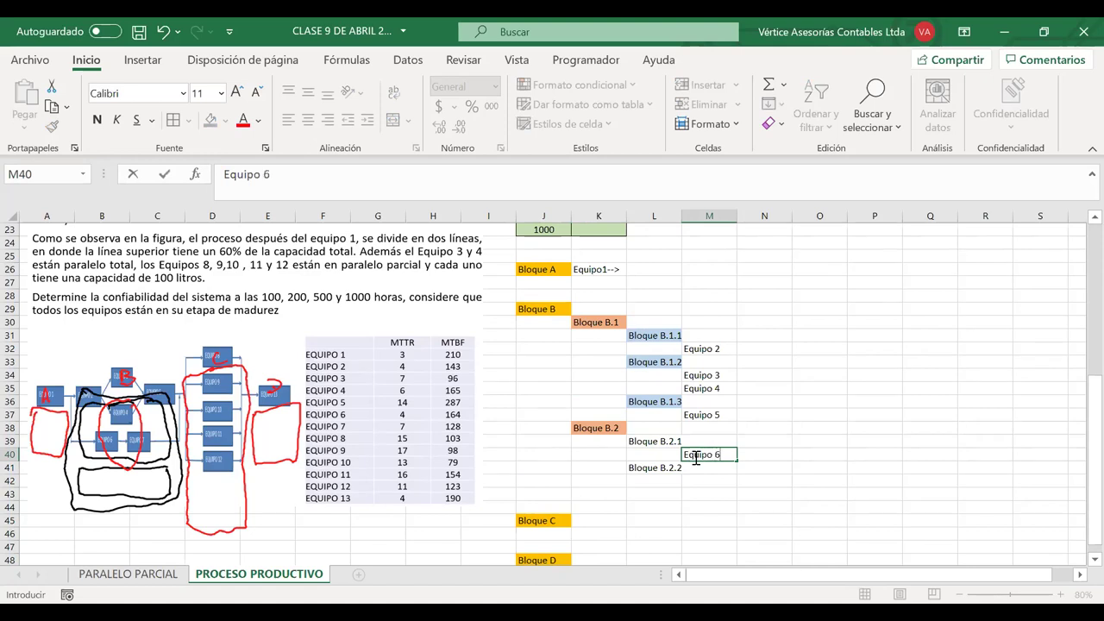
key(Return)
key(Return)
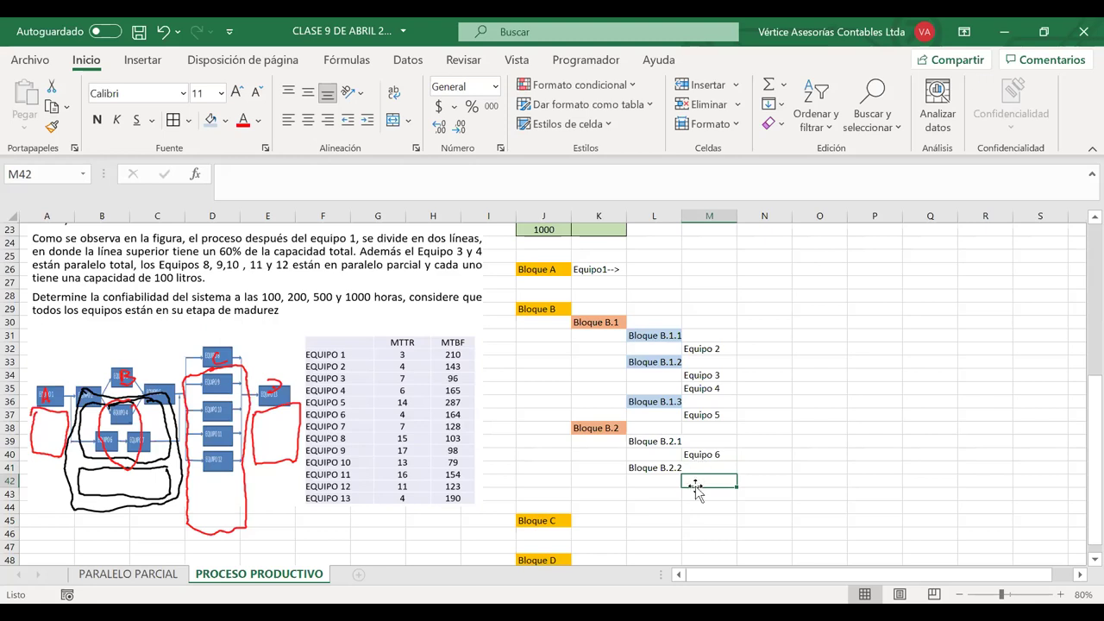
text(Equipo 7)
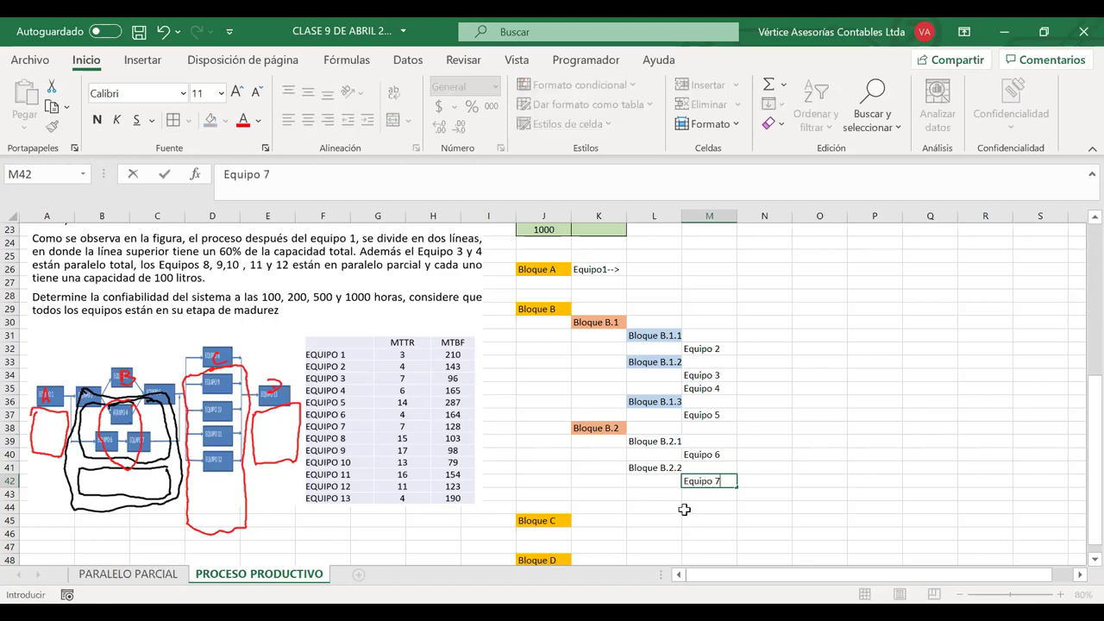
key(Return)
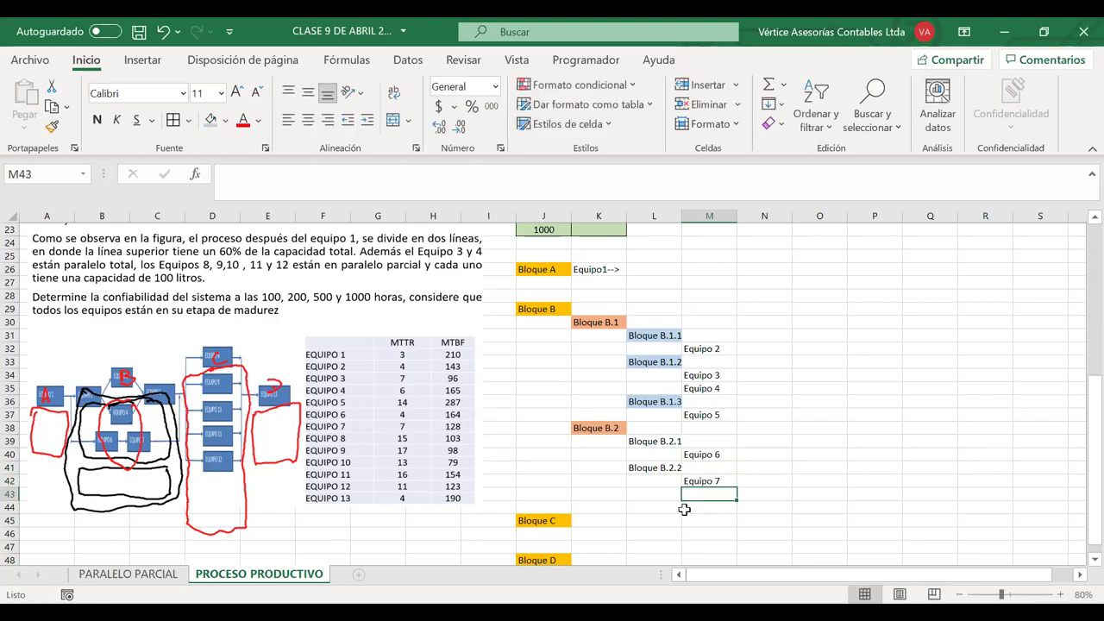
- Fill the Bloque B.2.1 and Bloque B.2.2 cells with the same light blue as the B.1 sub-blocks
click(966, 594)
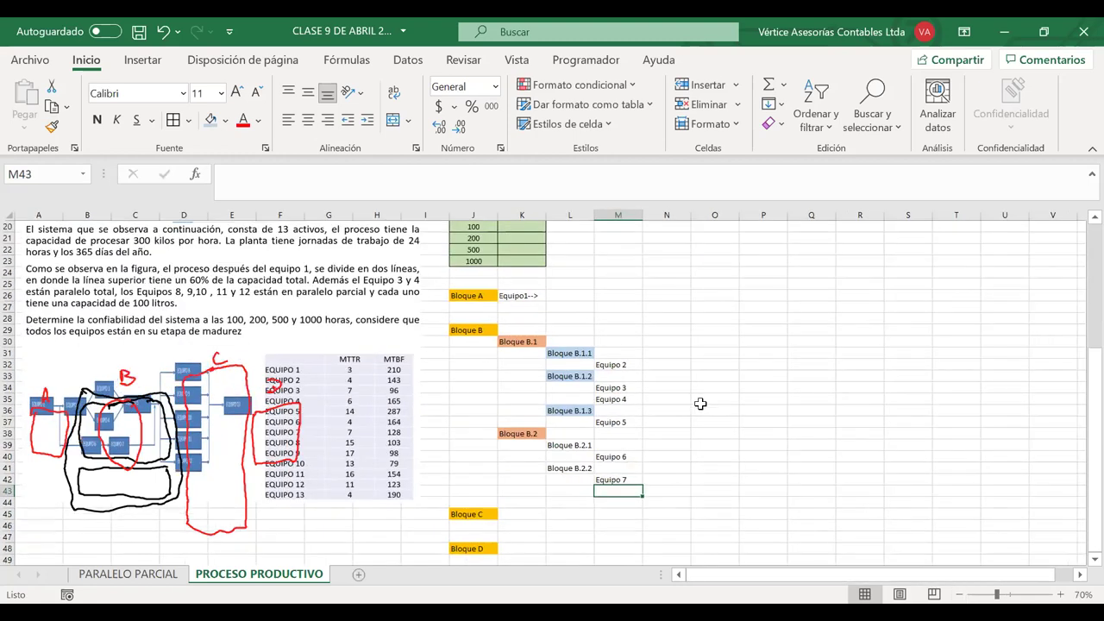
scroll(700, 403, down, 1)
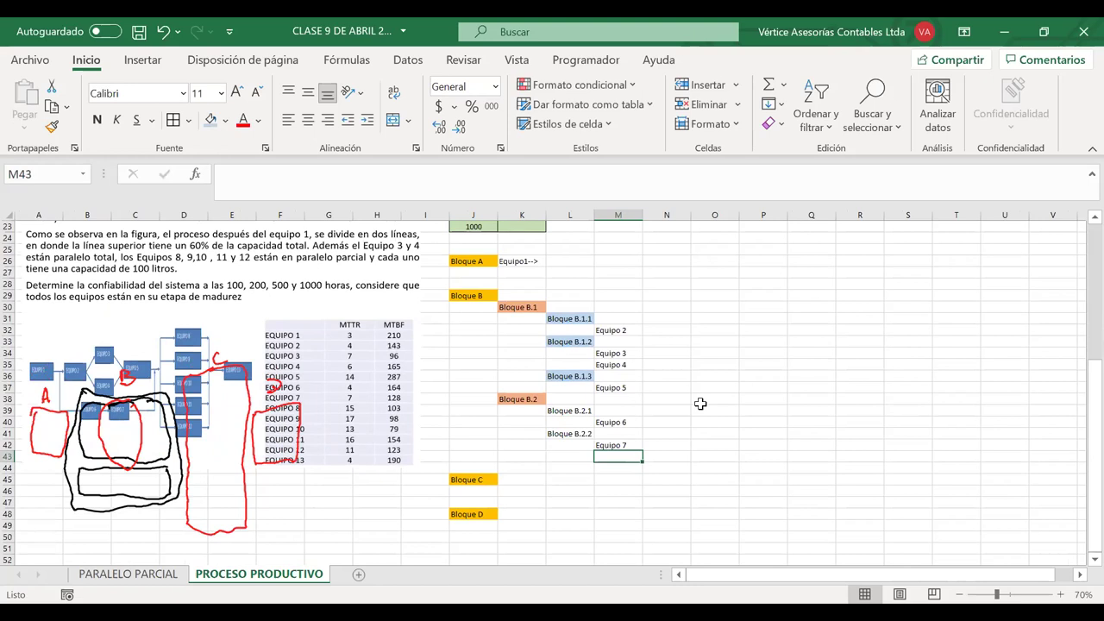
click(572, 435)
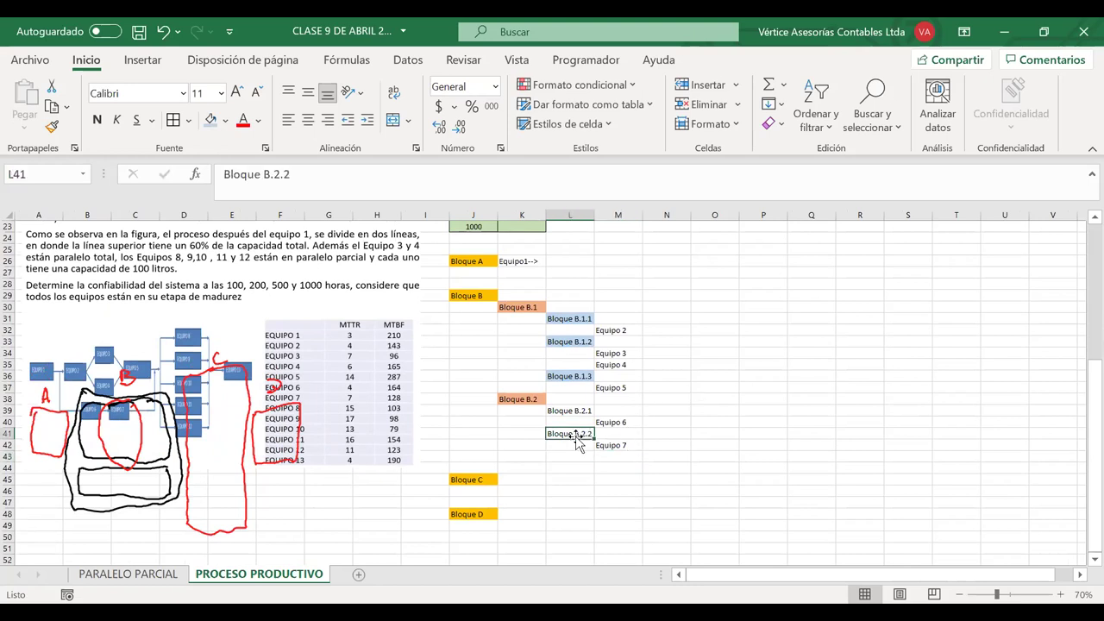
ctrl+click(564, 410)
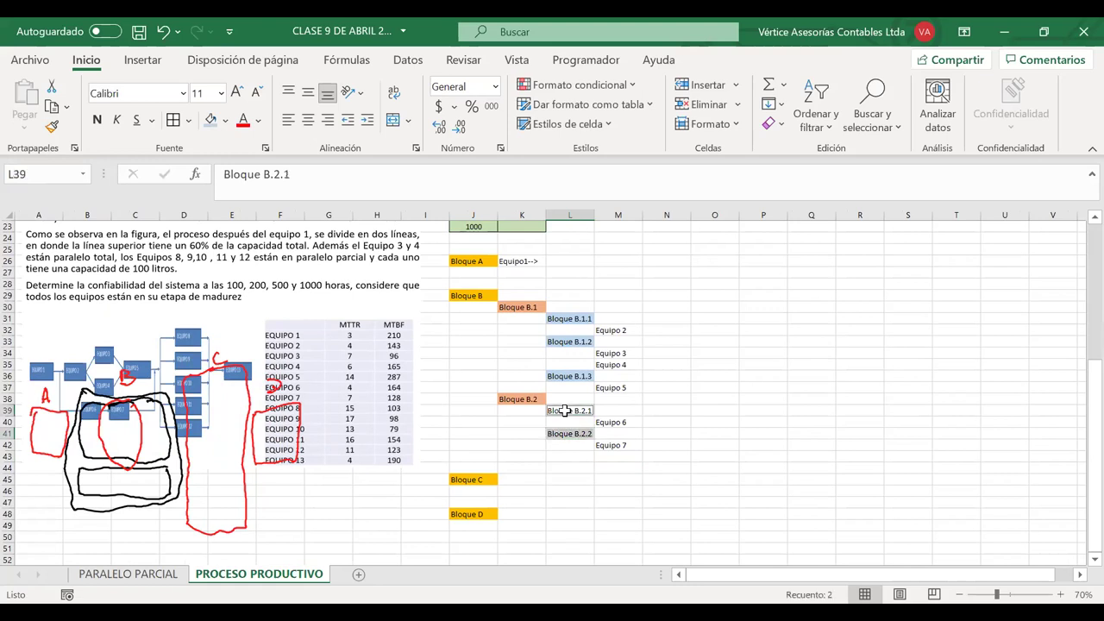
click(210, 120)
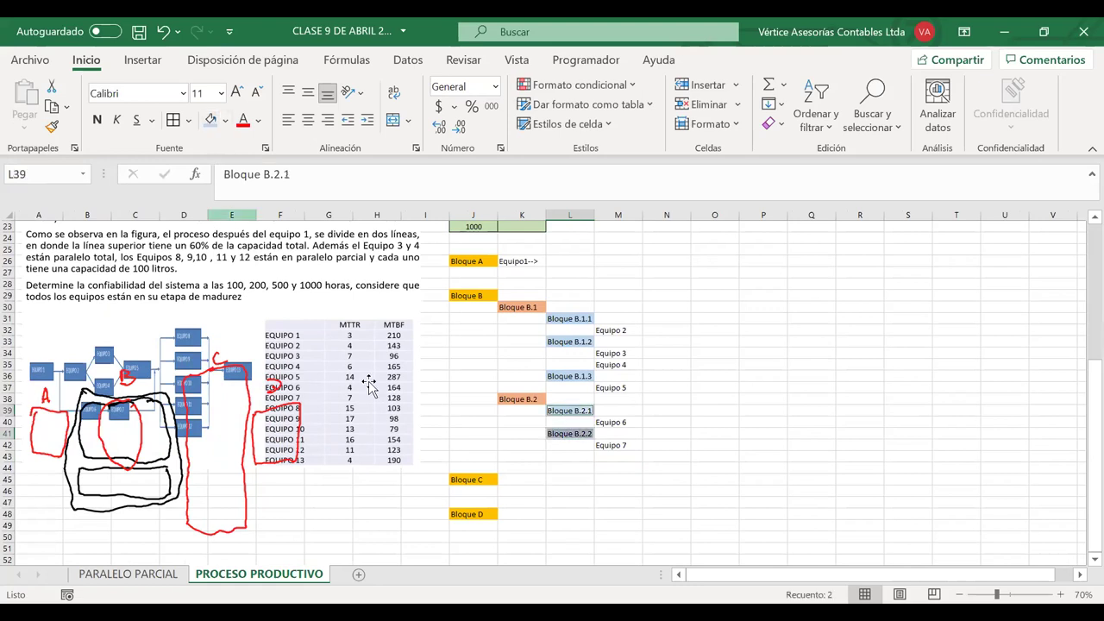
click(694, 419)
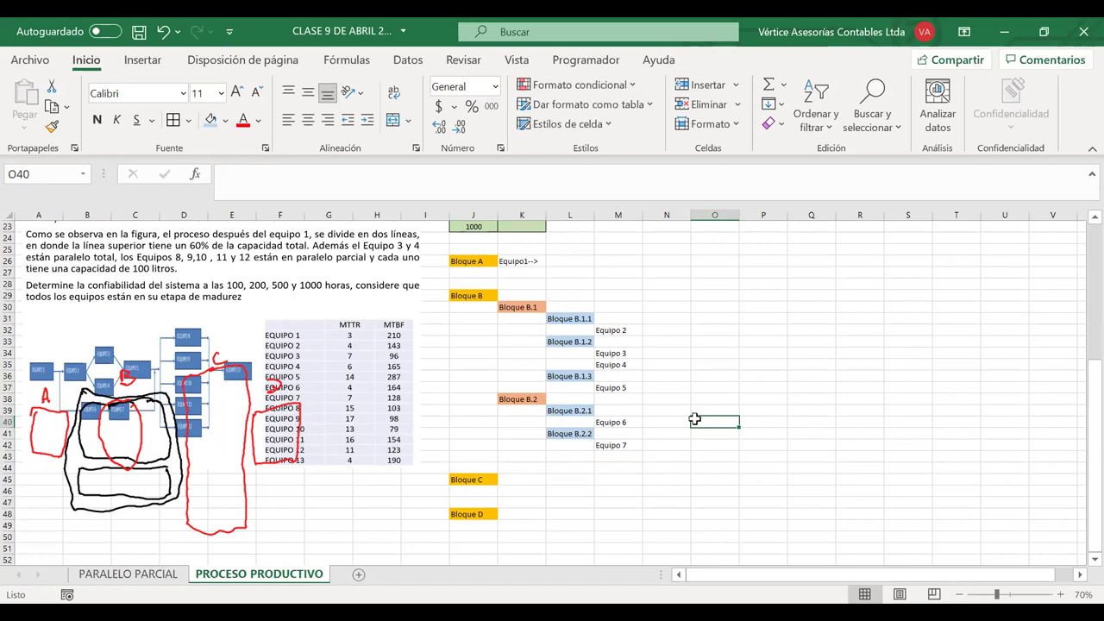
- Move the exercise picture down so its process diagram lines up with the ink outlines of blocks A to D
double_click(626, 329)
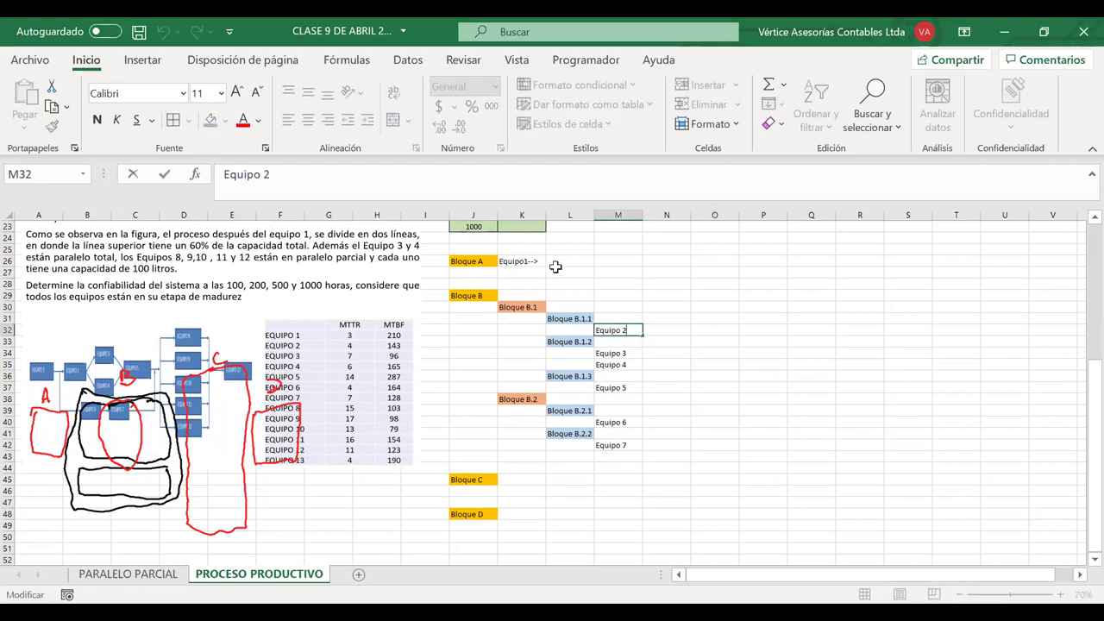
click(724, 369)
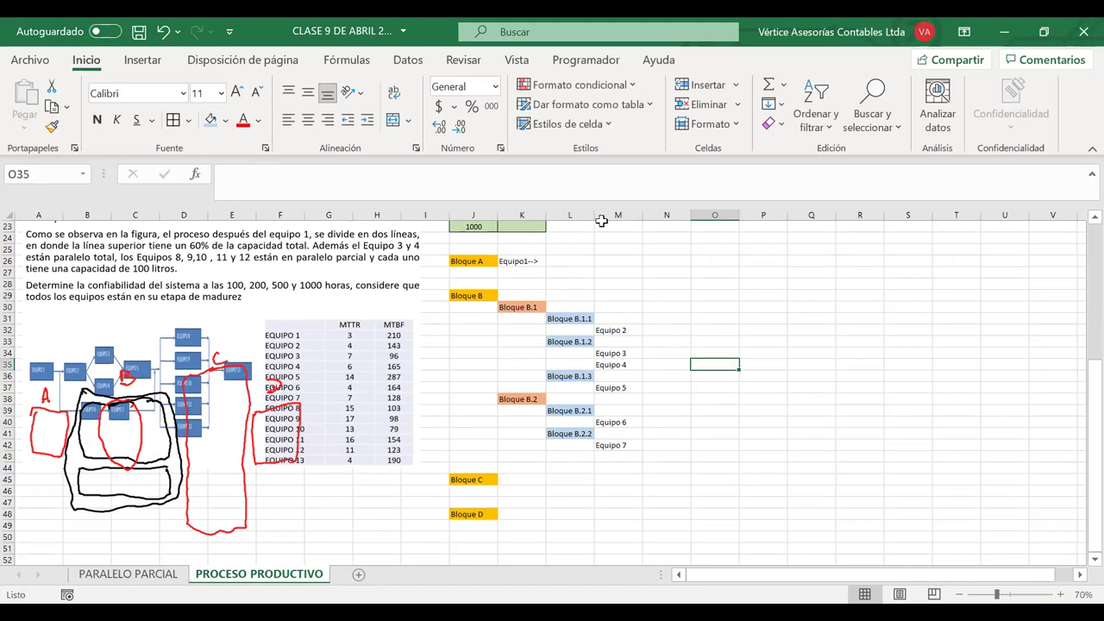
drag(353, 317, 373, 390)
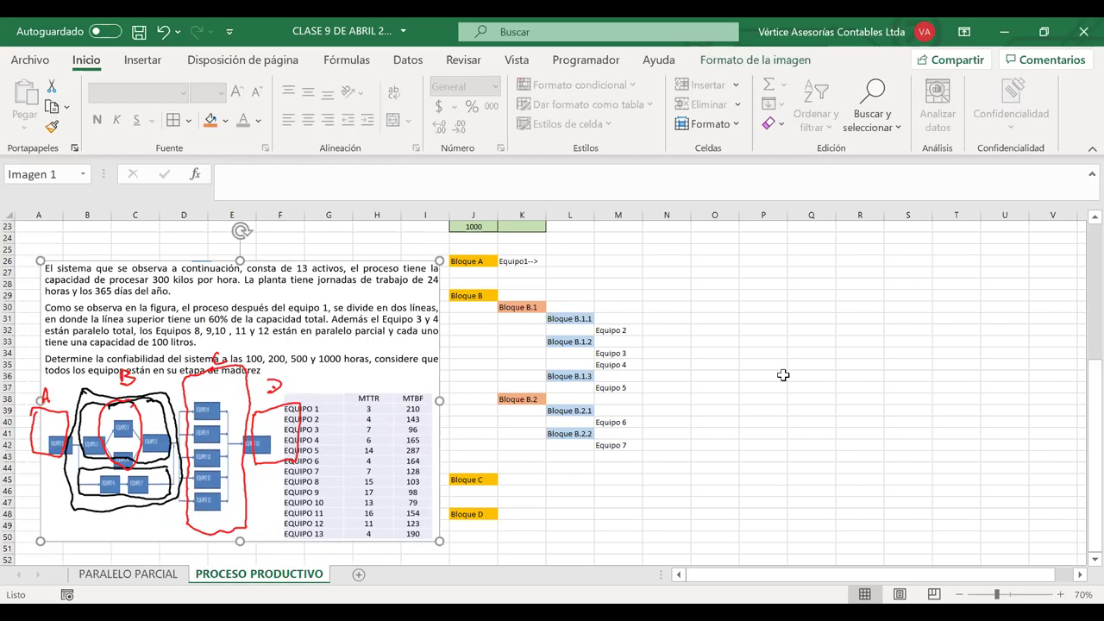
click(563, 399)
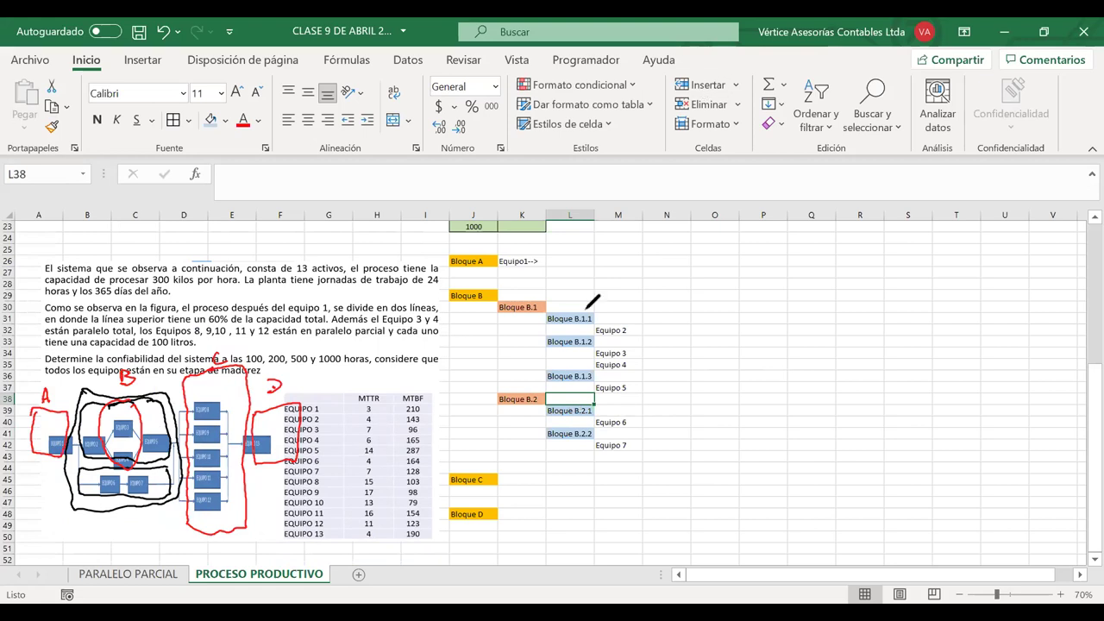
- Circle the three B.1 sub-block labels in ink and sketch Bloque B.1 as three linked boxes in an outline, with two red ovals in the middle box
mouse_move(569, 317)
mouse_down()
mouse_move(584, 334)
mouse_move(594, 321)
mouse_move(579, 336)
mouse_move(592, 350)
mouse_move(576, 378)
mouse_move(592, 371)
mouse_up()
mouse_move(721, 315)
mouse_down()
mouse_move(747, 313)
mouse_move(797, 341)
mouse_move(743, 300)
mouse_up()
mouse_move(802, 319)
mouse_down()
mouse_move(821, 310)
mouse_move(834, 338)
mouse_up()
drag(836, 295, 894, 338)
drag(896, 306, 978, 337)
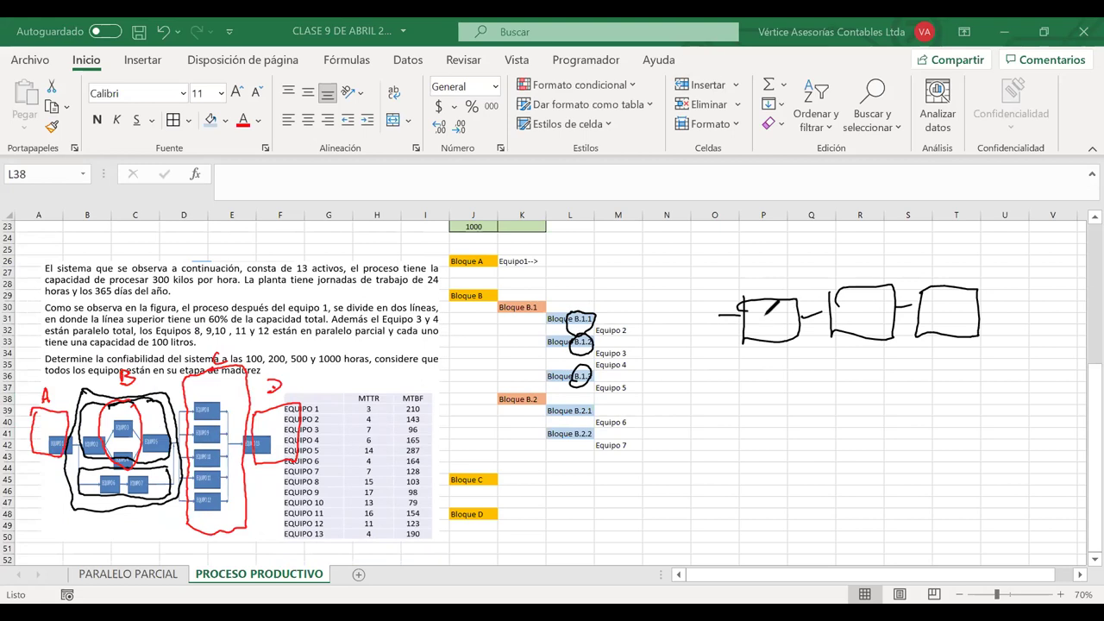
mouse_move(732, 257)
mouse_down()
mouse_move(730, 376)
mouse_move(933, 250)
mouse_move(733, 259)
mouse_up()
mouse_move(550, 304)
mouse_down()
mouse_move(640, 274)
mouse_move(679, 278)
mouse_up()
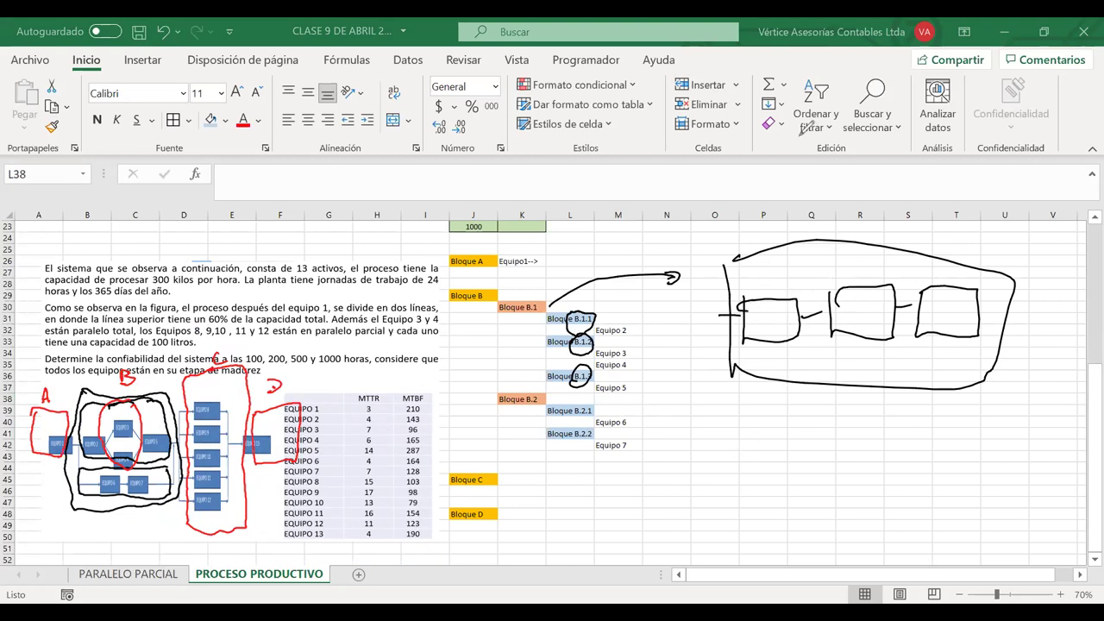
mouse_move(849, 293)
mouse_down()
mouse_move(869, 295)
mouse_move(852, 313)
mouse_move(866, 326)
mouse_up()
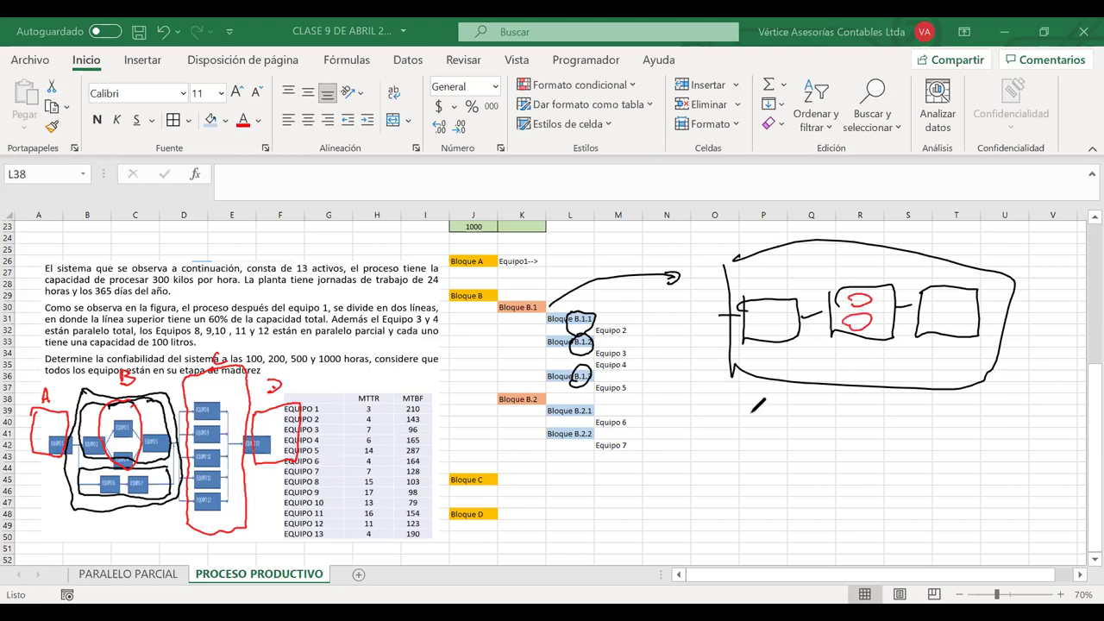
- Sketch Bloque B.2 in ink below as an outline around two linked boxes, with an arrow to each box and a mark in the first
mouse_move(737, 437)
mouse_down()
mouse_move(740, 485)
mouse_move(1007, 431)
mouse_move(752, 418)
mouse_move(726, 449)
mouse_up()
mouse_move(792, 438)
mouse_down()
mouse_move(778, 452)
mouse_move(798, 444)
mouse_up()
mouse_move(914, 443)
mouse_down()
mouse_move(914, 481)
mouse_move(975, 472)
mouse_move(916, 445)
mouse_up()
drag(852, 461, 899, 454)
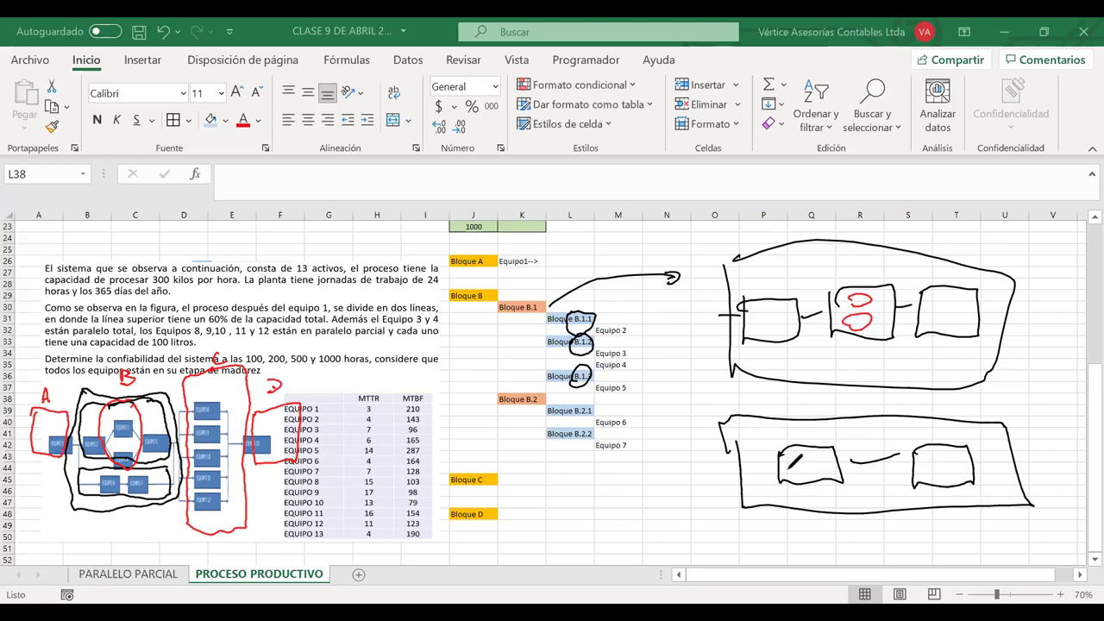
drag(753, 532, 787, 500)
drag(917, 532, 935, 500)
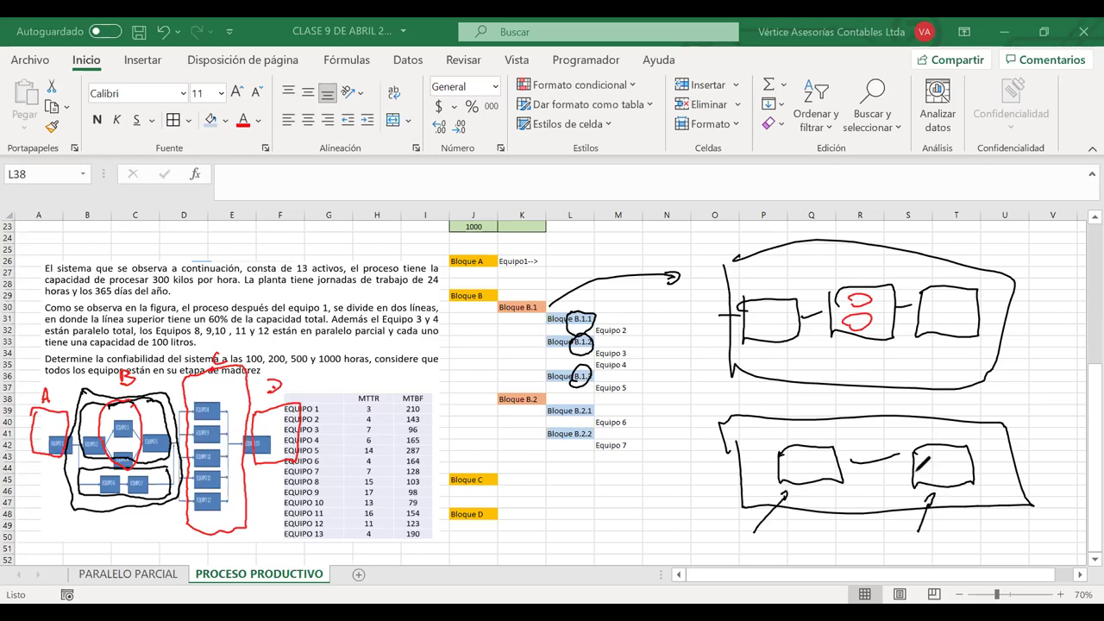
drag(929, 470, 917, 484)
key(ctrl+z)
mouse_move(799, 453)
mouse_down()
mouse_move(796, 471)
mouse_move(811, 472)
mouse_move(786, 472)
mouse_up()
- Erase the Bloque B.1 and B.2 ink sketches and the label circles, keeping the ink outlines over the process diagram
key(e)
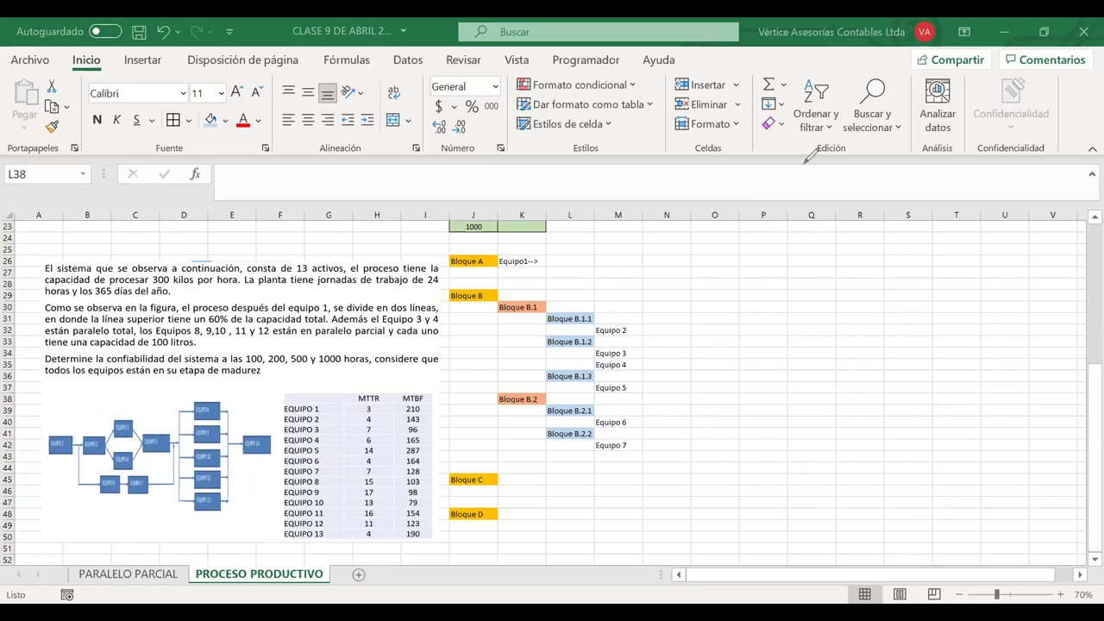
key(ctrl+z)
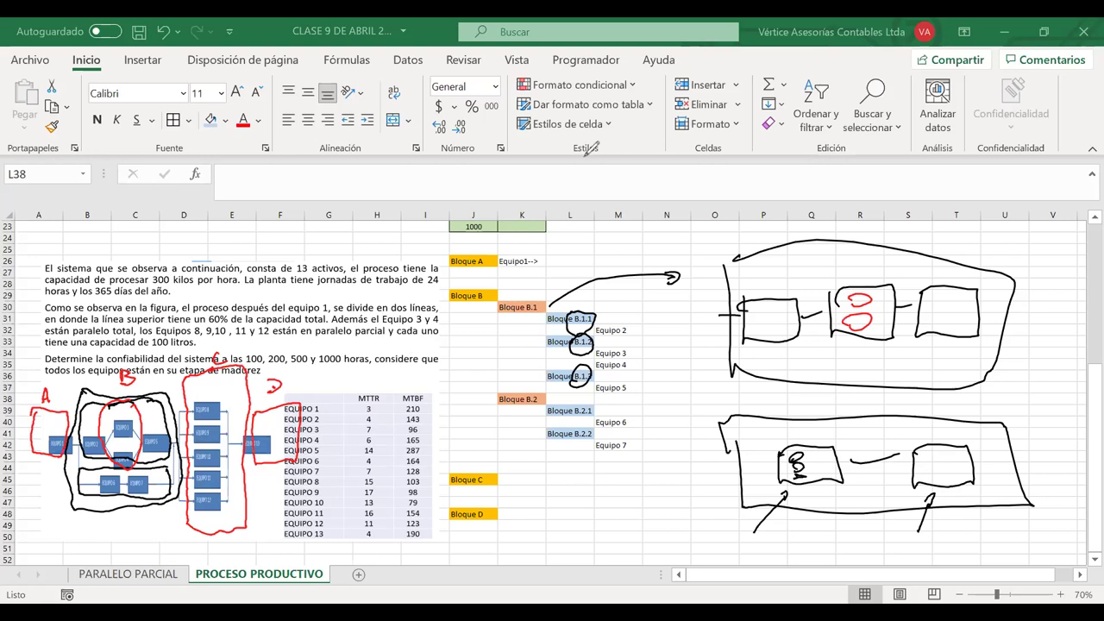
click(574, 276)
mouse_move(733, 259)
mouse_down()
mouse_move(767, 319)
mouse_move(948, 310)
mouse_up()
mouse_move(1026, 505)
mouse_down()
mouse_move(923, 518)
mouse_move(810, 465)
mouse_move(798, 479)
mouse_up()
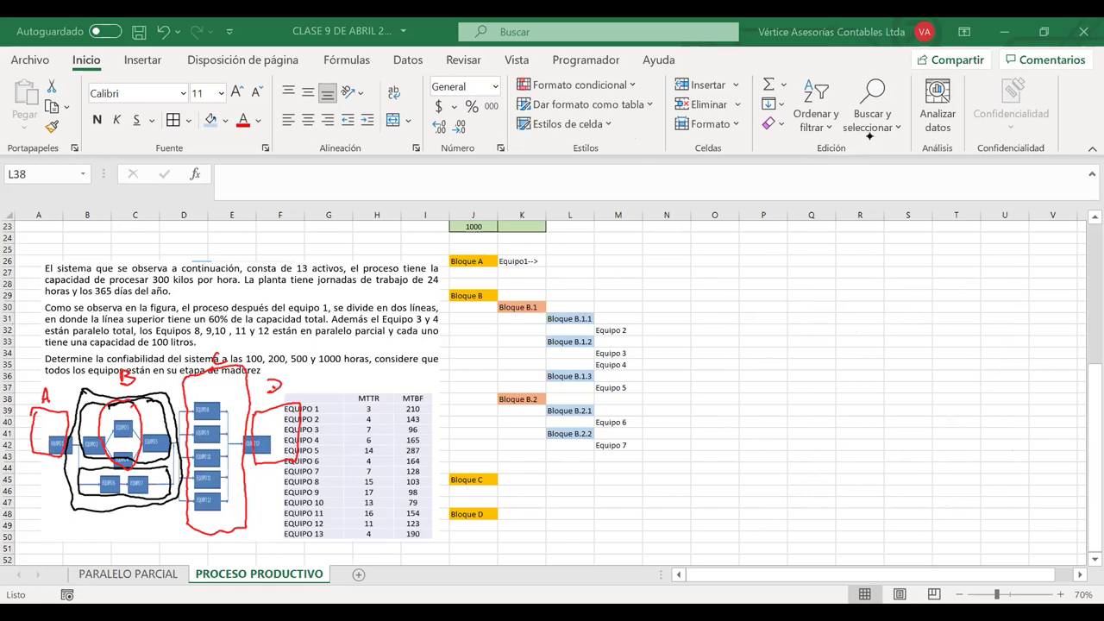
- Enlarge the exercise picture slightly and reposition it beside column J under the ink outlines
click(338, 387)
drag(40, 260, 17, 246)
drag(123, 298, 138, 294)
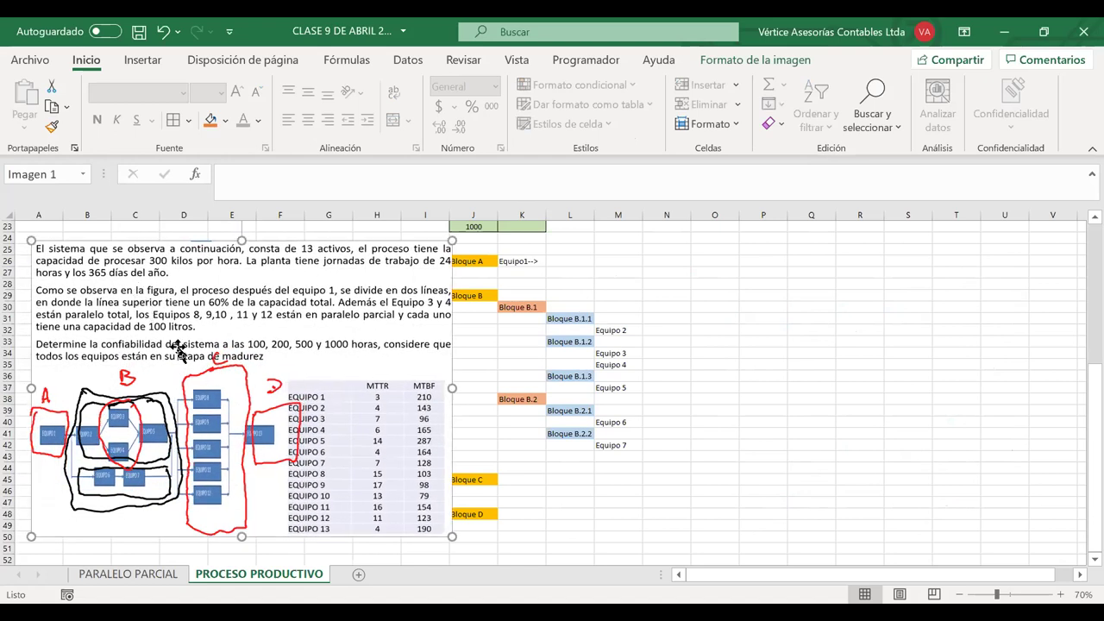
drag(229, 319, 226, 320)
click(742, 321)
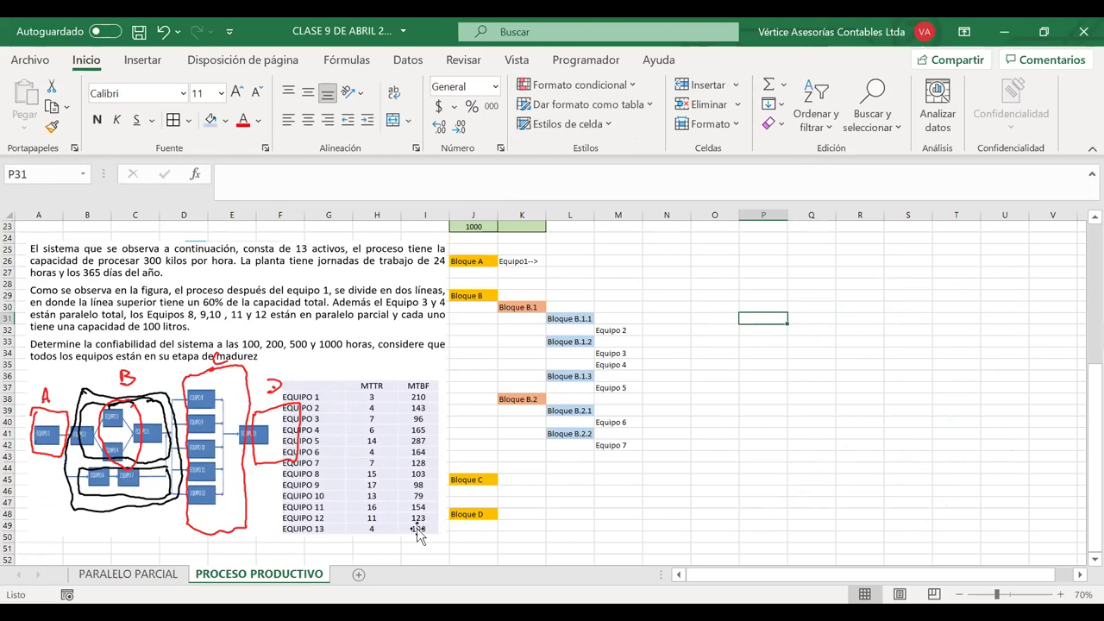
- Move the Bloque C label up to J44 and the Bloque D label down to J50
click(485, 480)
drag(481, 488, 483, 483)
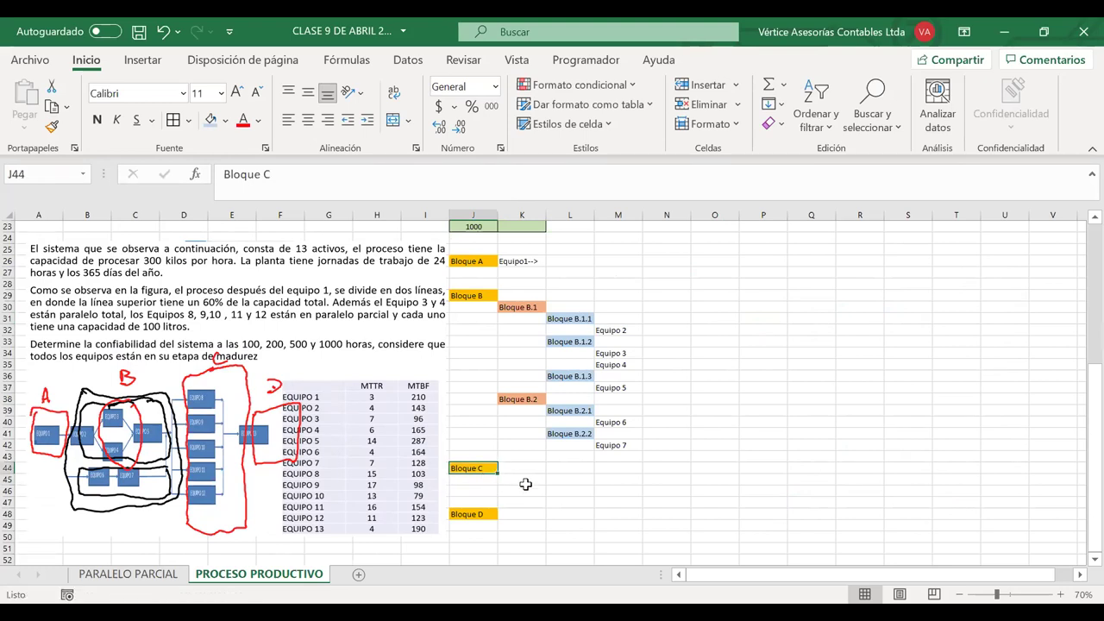
click(524, 485)
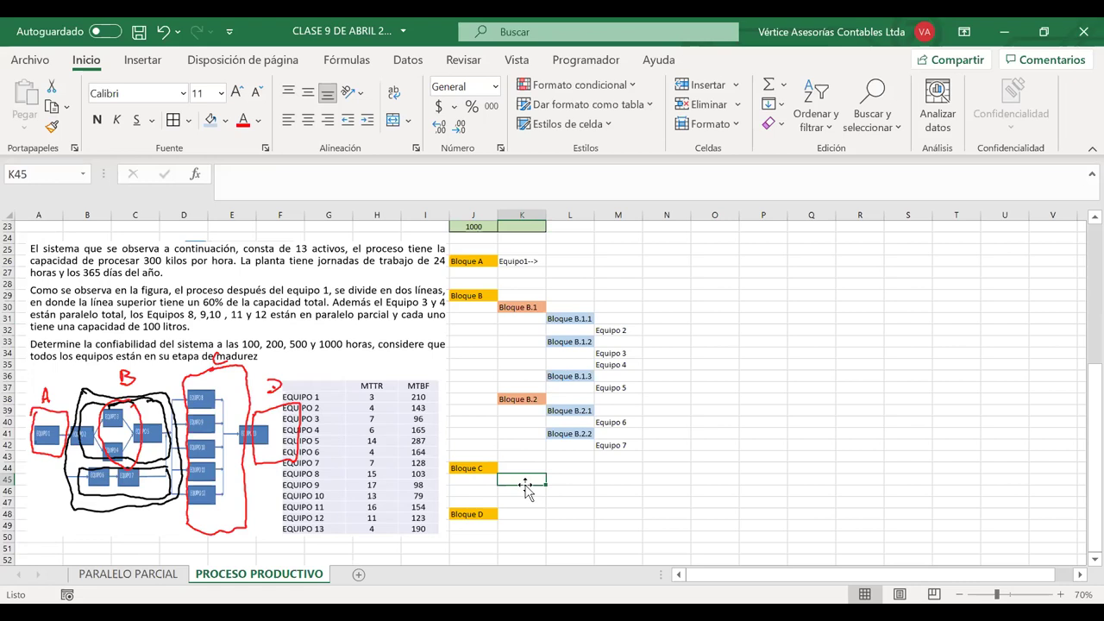
click(481, 515)
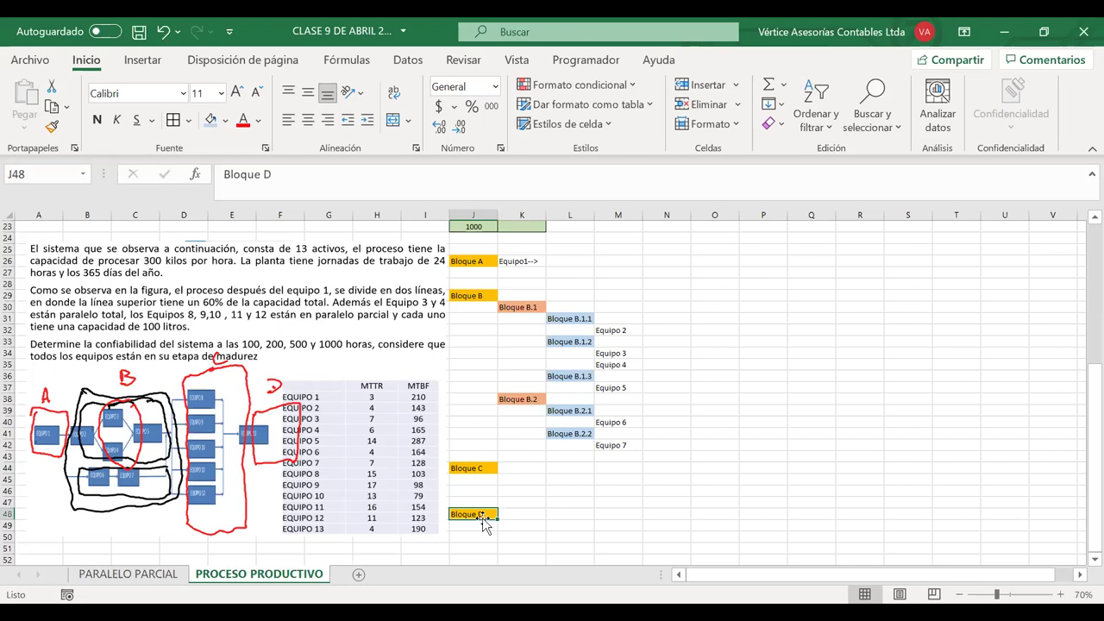
drag(481, 529, 485, 543)
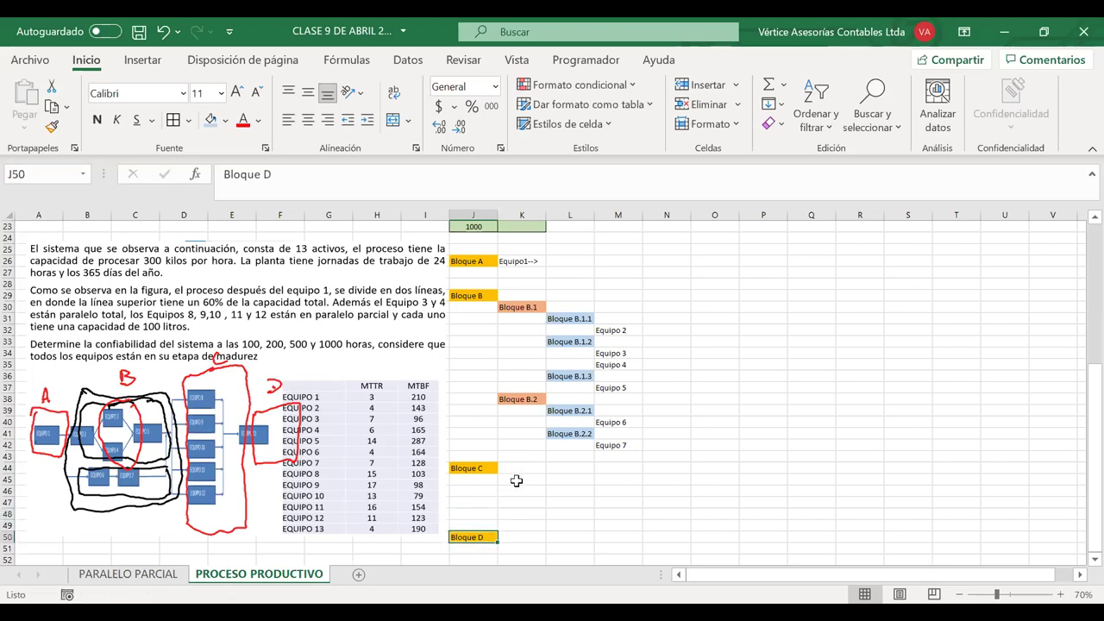
- List Equipo 8 through Equipo 12 under Bloque C in K45:K49, extending the series from the first two entries
click(515, 480)
text(Equipo)
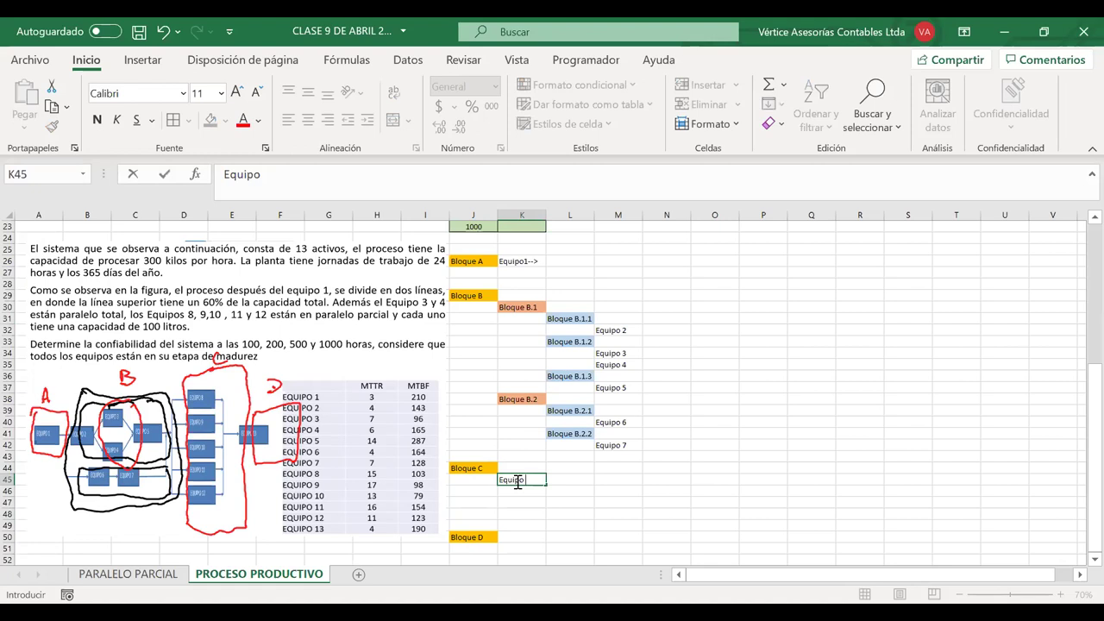
text(o 8)
key(Return)
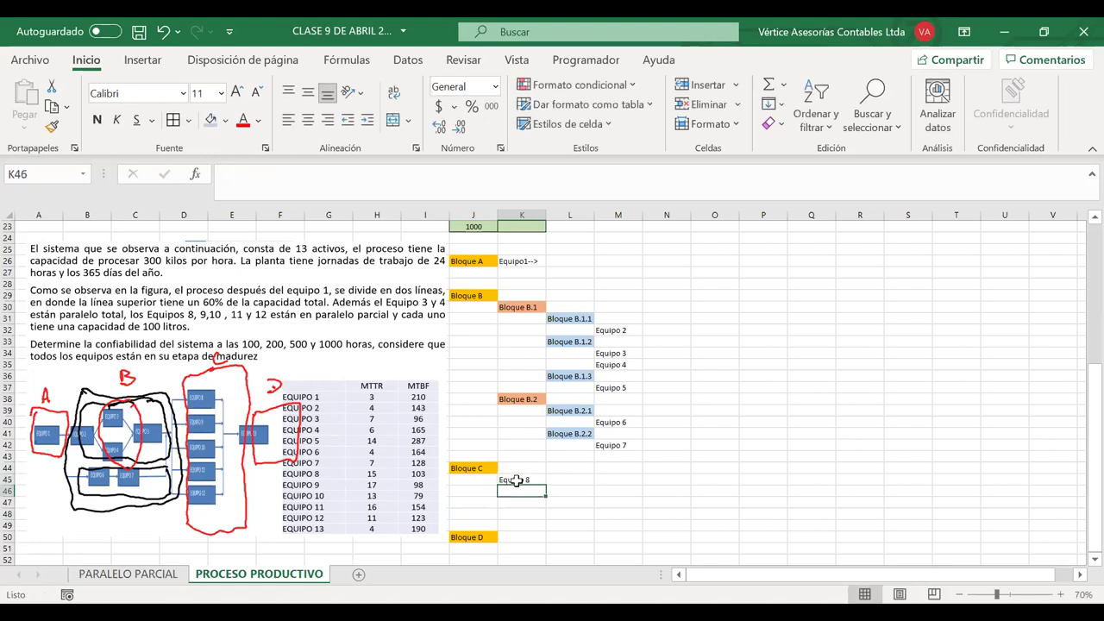
text(equipo)
key(BackSpace)
key(BackSpace)
key(BackSpace)
key(BackSpace)
key(BackSpace)
key(BackSpace)
key(BackSpace)
key(BackSpace)
text(Equipo 9)
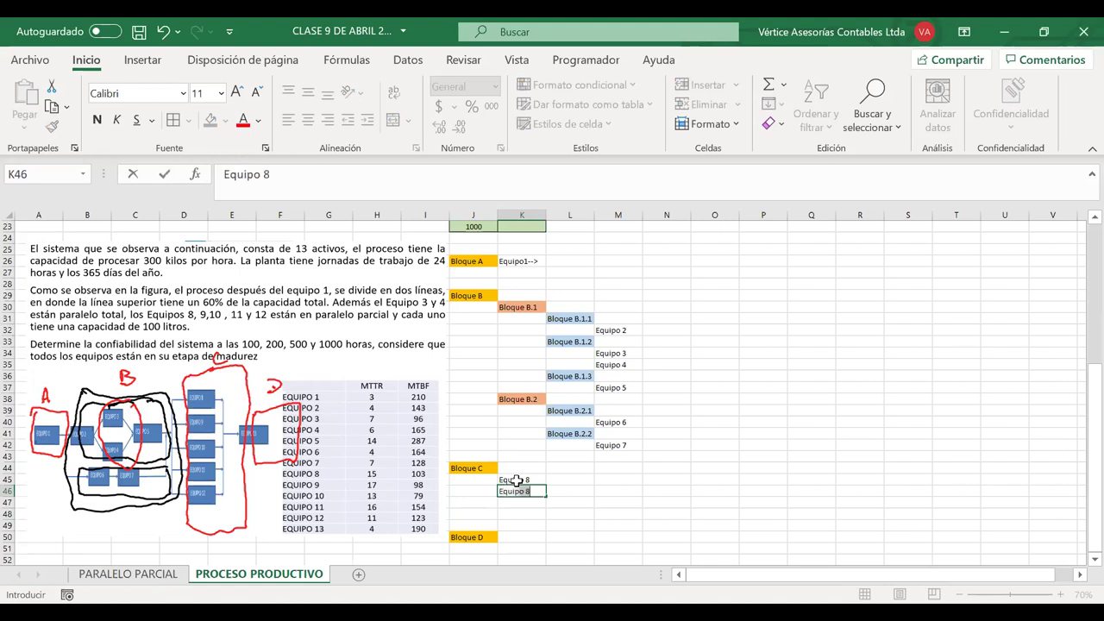
key(Return)
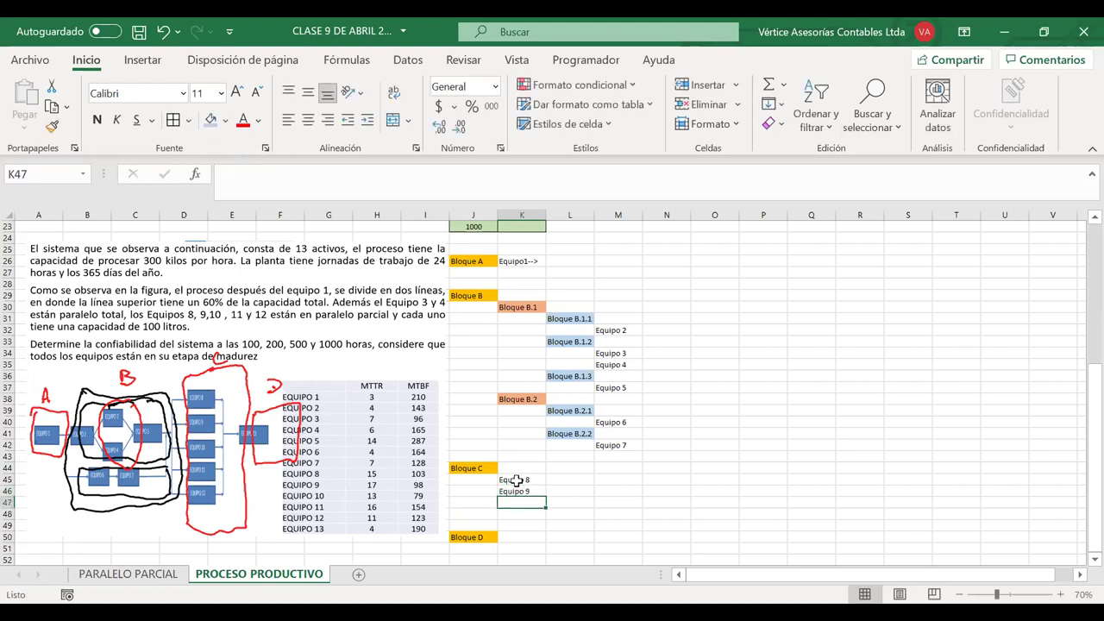
drag(516, 480, 545, 528)
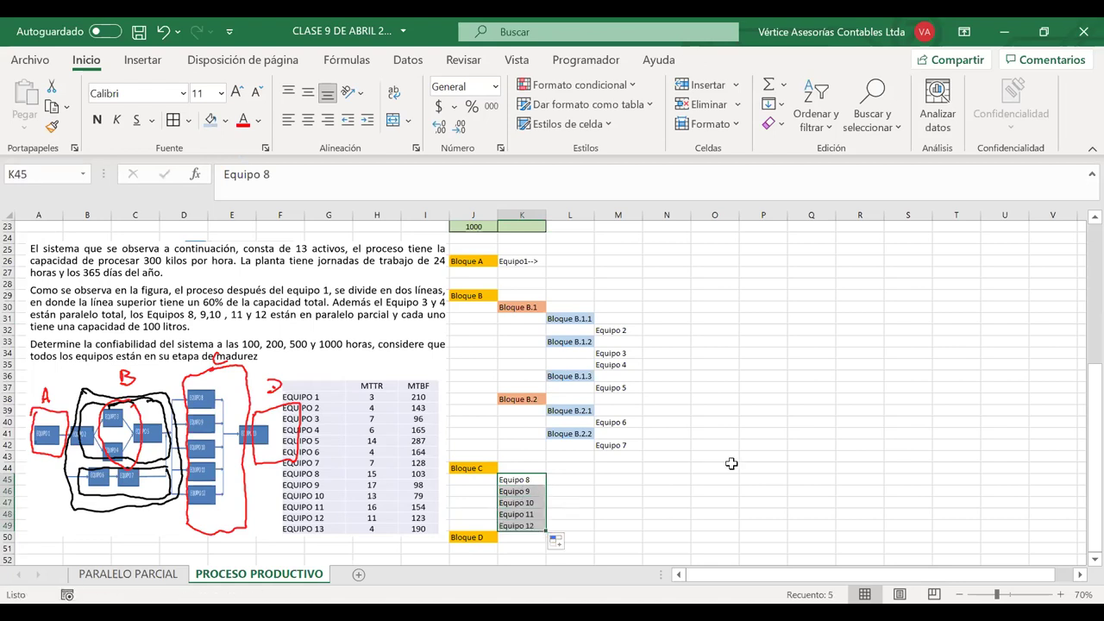
click(729, 466)
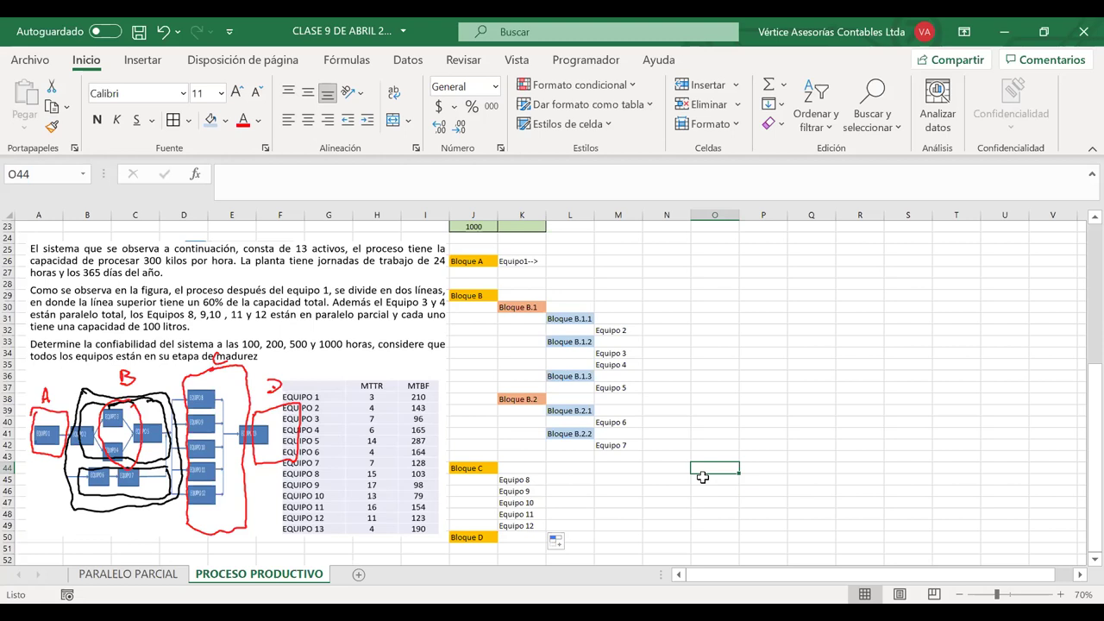
- Move the Bloque D label down to J51 and enter Equipo 13 below it in K52
scroll(702, 477, down, 1)
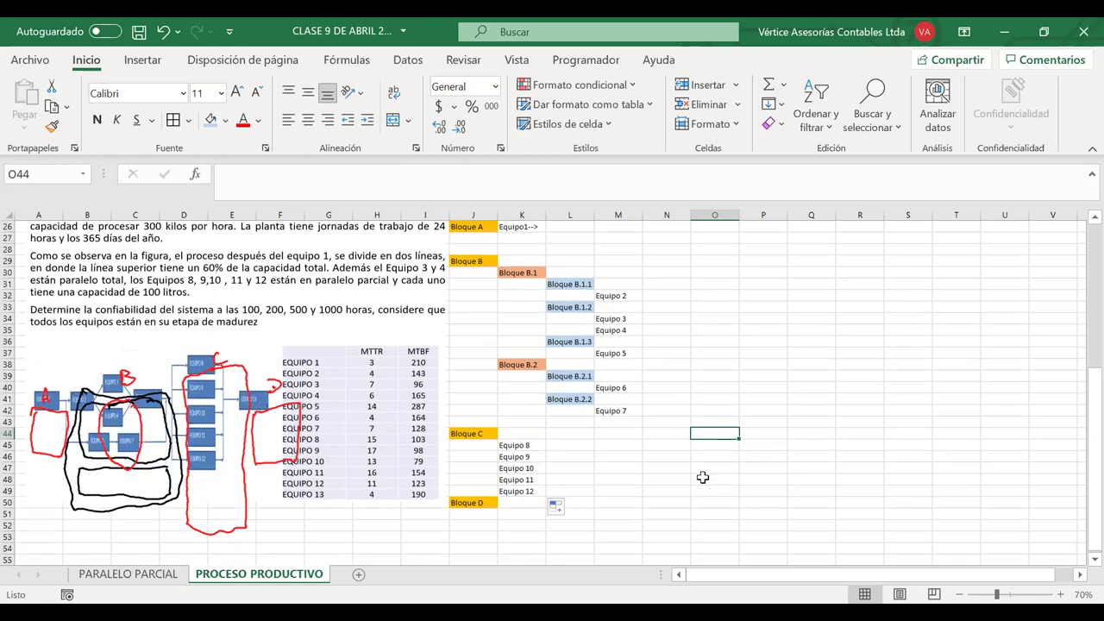
click(474, 503)
drag(475, 503, 478, 514)
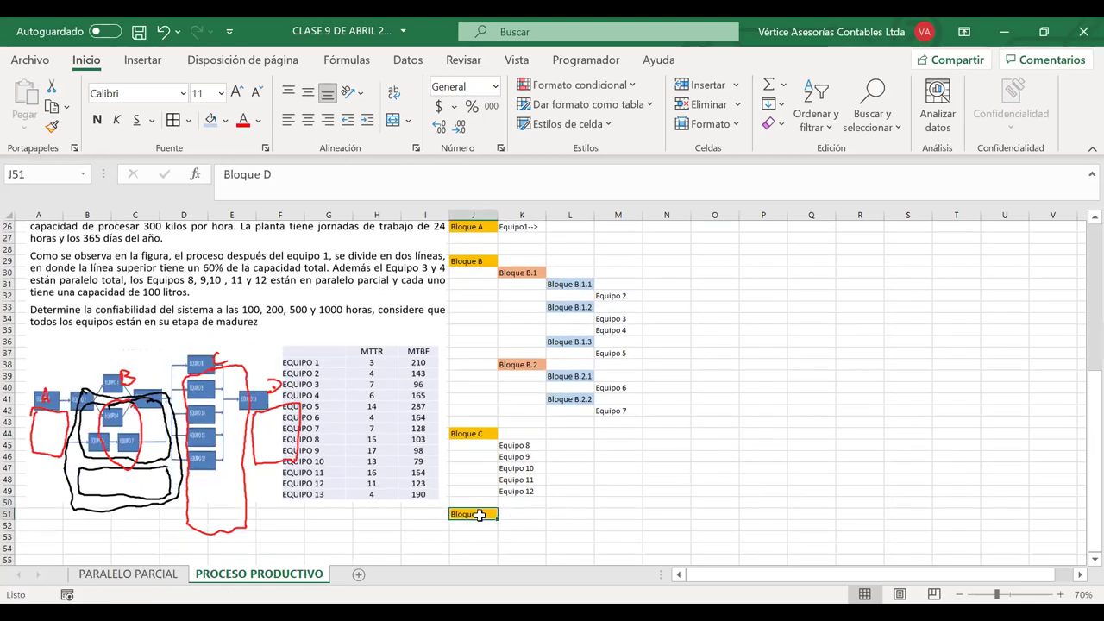
click(515, 525)
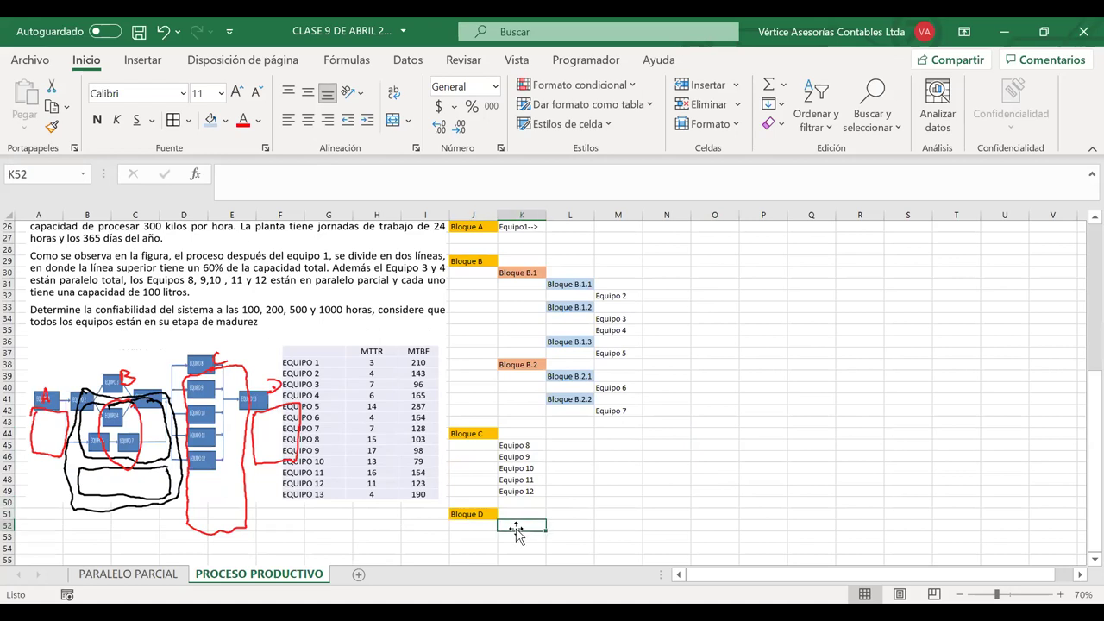
text(i)
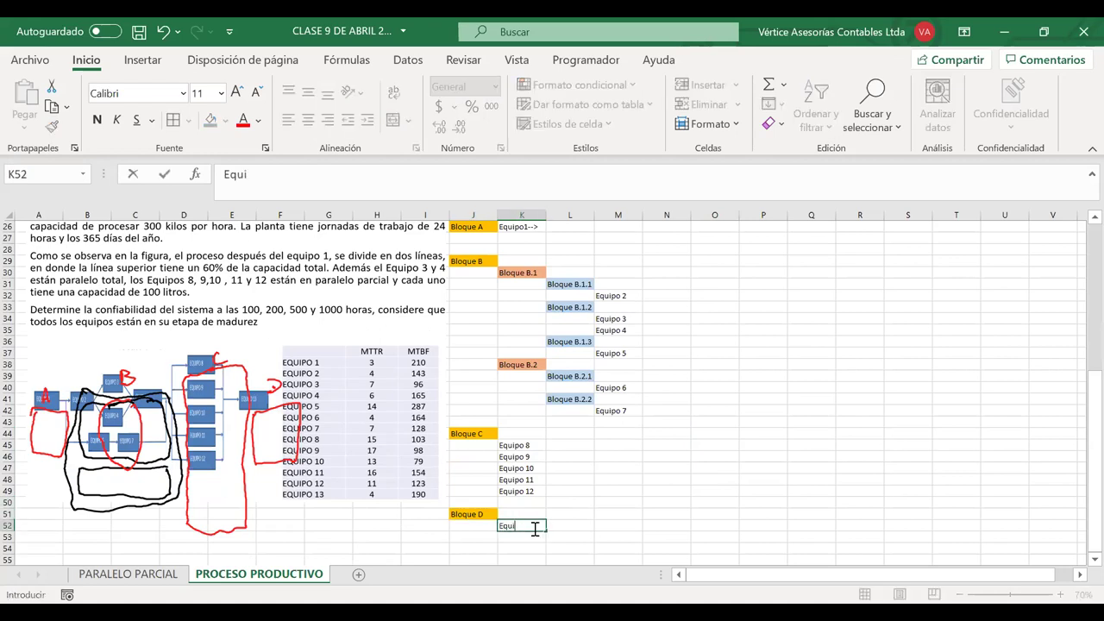
text(po 12)
key(BackSpace)
text(3)
click(780, 503)
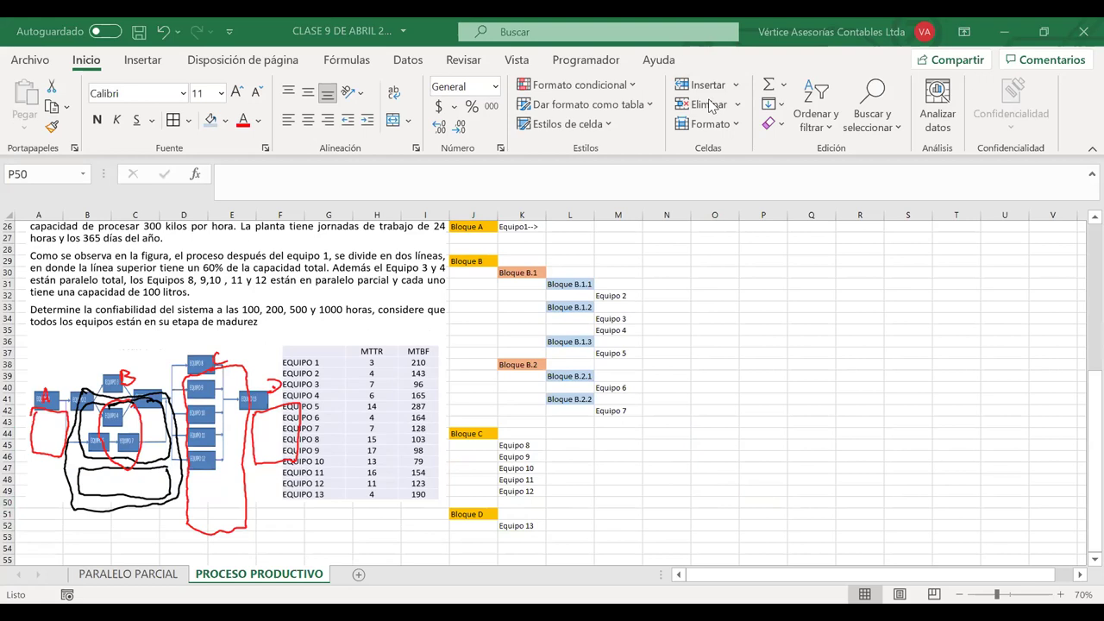
- Erase all ink outlines over the process diagram and correct the Bloque A entry in K26 to Equipo 1
key(e)
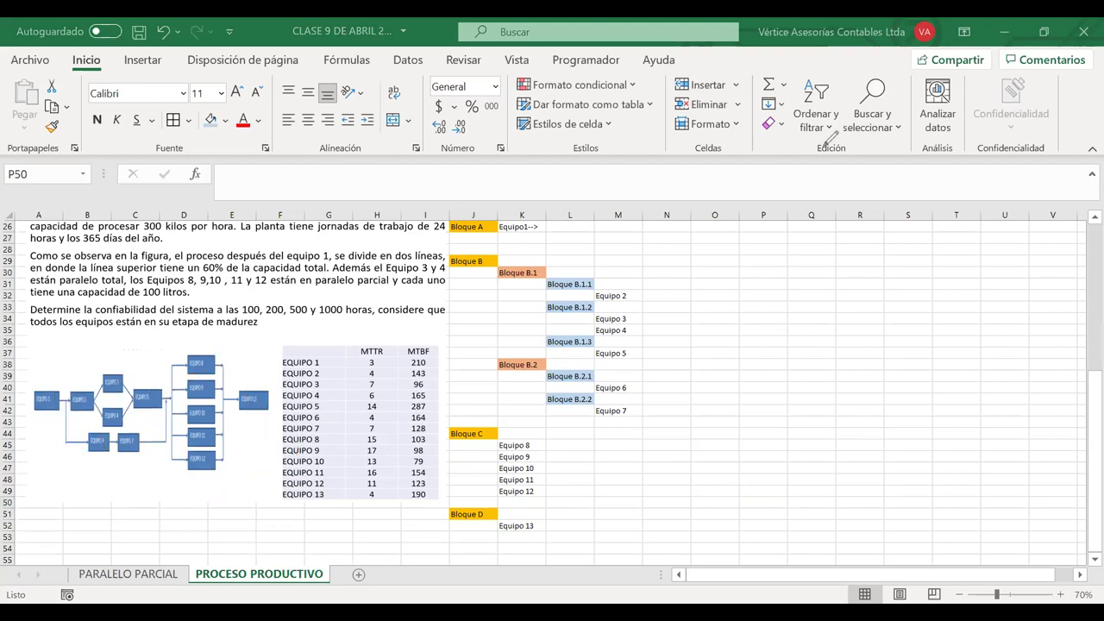
scroll(774, 303, up, 1)
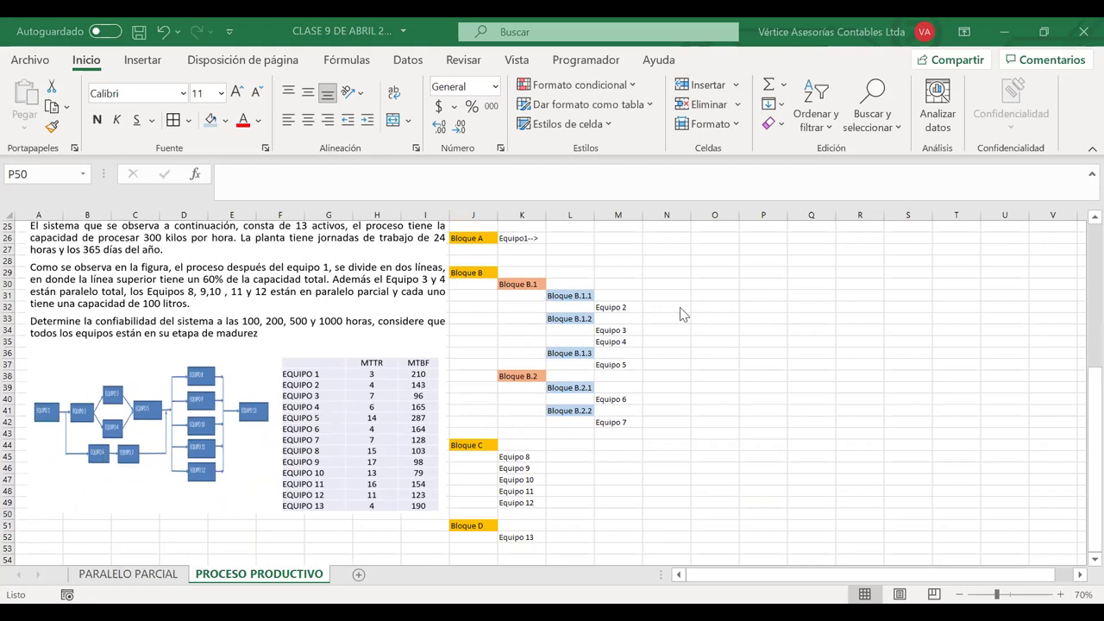
double_click(537, 240)
key(BackSpace)
key(BackSpace)
key(BackSpace)
key(BackSpace)
text(1)
key(Return)
click(520, 234)
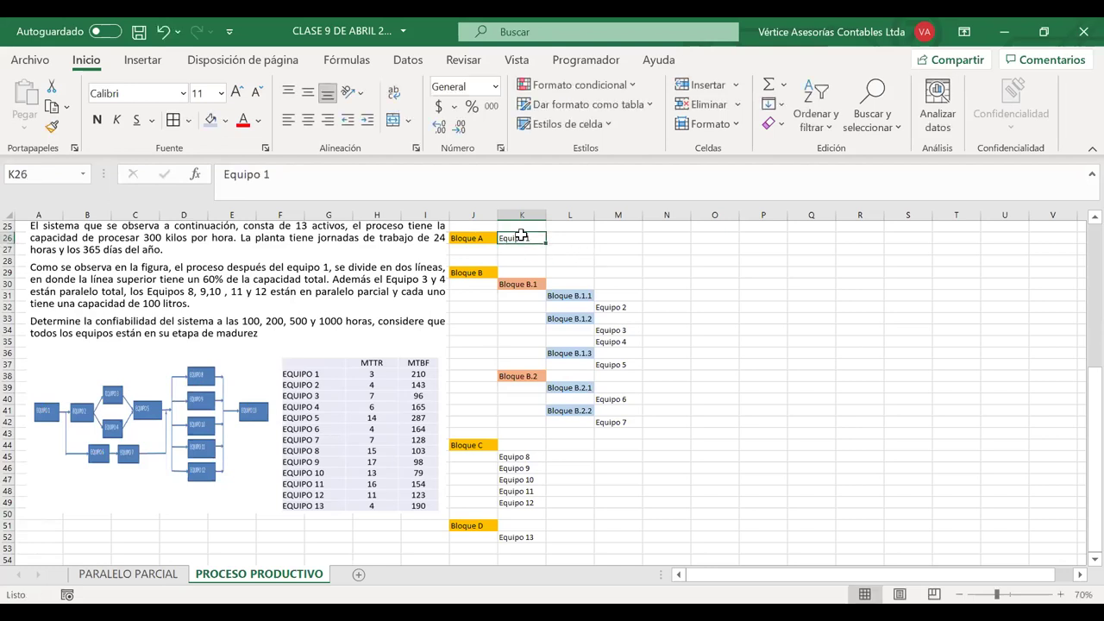
- Review the sub-blocks and equipment listed under Bloques B, C and D, from Bloque B.1 down to Equipo 13
key(Right)
key(Down)
key(Down)
key(Down)
key(Down)
key(Down)
key(Right)
key(Down)
key(Down)
key(Down)
key(Down)
key(Down)
key(Down)
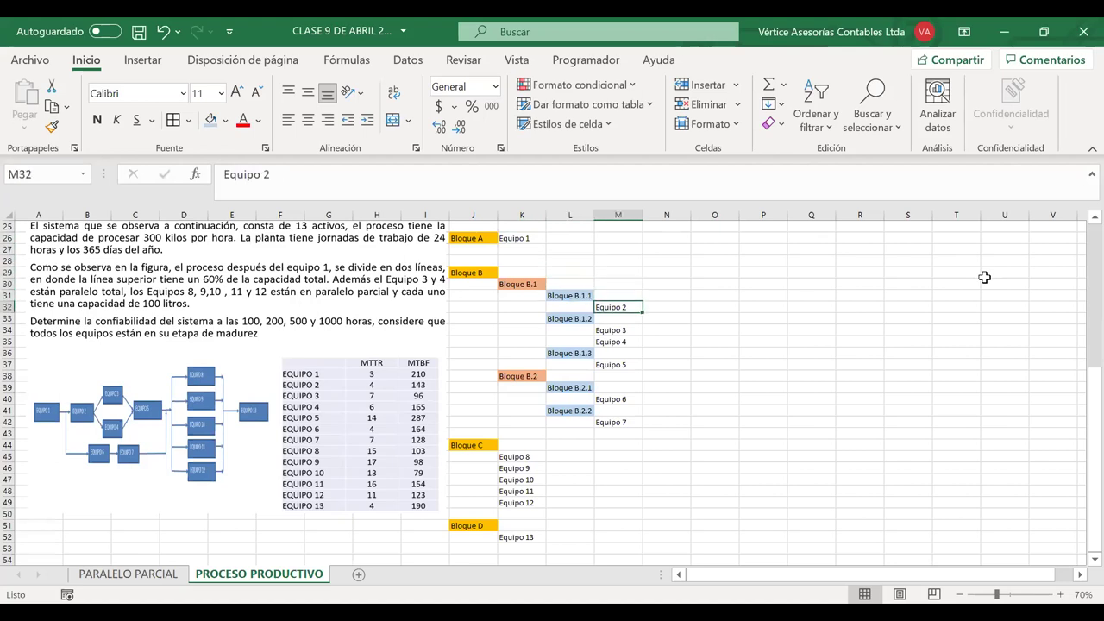
key(Down)
key(Down)
key(Down)
key(Down)
key(Down)
key(Down)
key(Down)
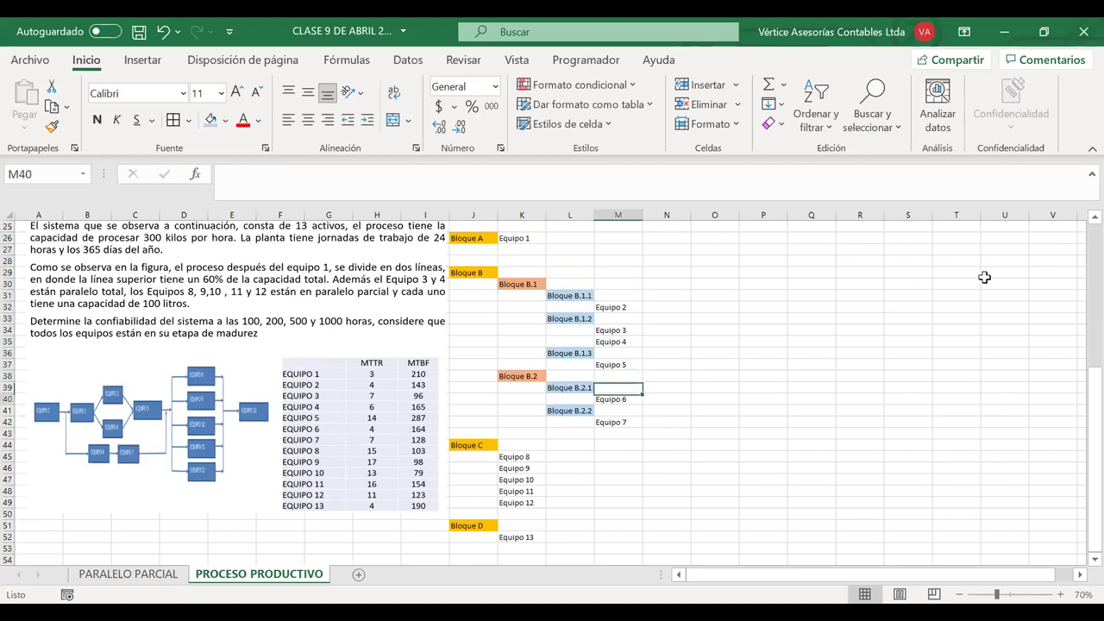
key(Left)
key(Left)
key(Down)
key(Down)
key(Down)
key(Down)
key(Down)
key(Down)
key(Down)
key(Down)
key(Down)
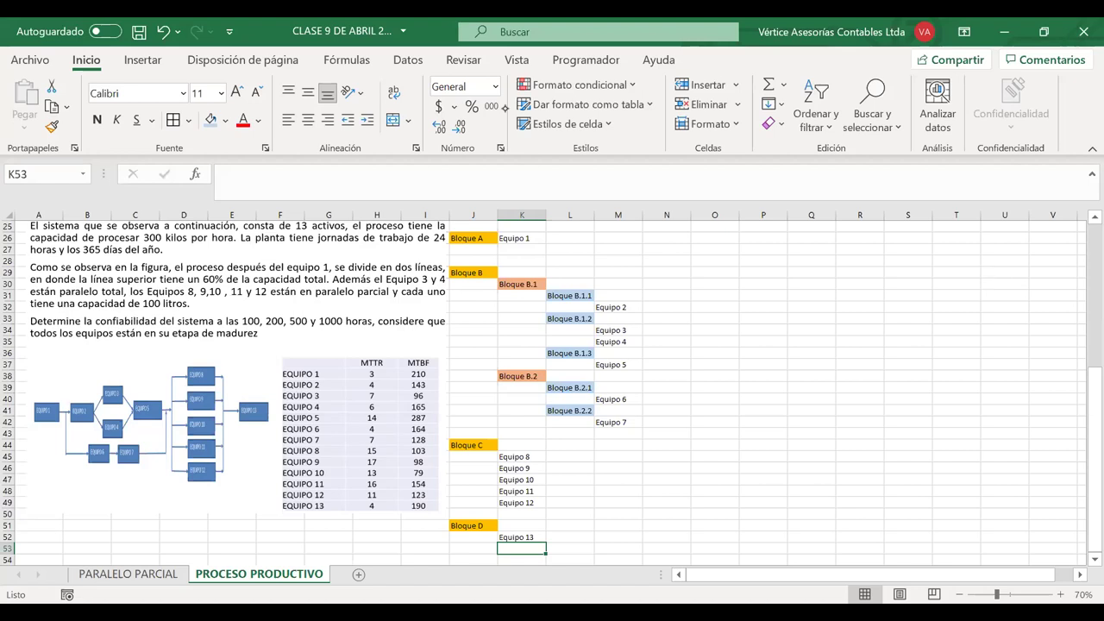
- Sketch four ink boxes in a row over the empty cells beside the block list, lettered A, B, C and D
mouse_move(719, 324)
mouse_down()
mouse_move(699, 395)
mouse_move(759, 381)
mouse_move(704, 338)
mouse_up()
drag(721, 385, 734, 369)
mouse_move(800, 327)
mouse_down()
mouse_move(781, 340)
mouse_move(781, 393)
mouse_move(843, 335)
mouse_move(797, 329)
mouse_up()
drag(819, 343, 800, 374)
mouse_move(871, 336)
mouse_down()
mouse_move(883, 323)
mouse_move(902, 392)
mouse_move(873, 335)
mouse_move(903, 376)
mouse_up()
mouse_move(953, 340)
mouse_down()
mouse_move(1021, 390)
mouse_move(957, 327)
mouse_move(994, 353)
mouse_move(964, 380)
mouse_move(976, 374)
mouse_up()
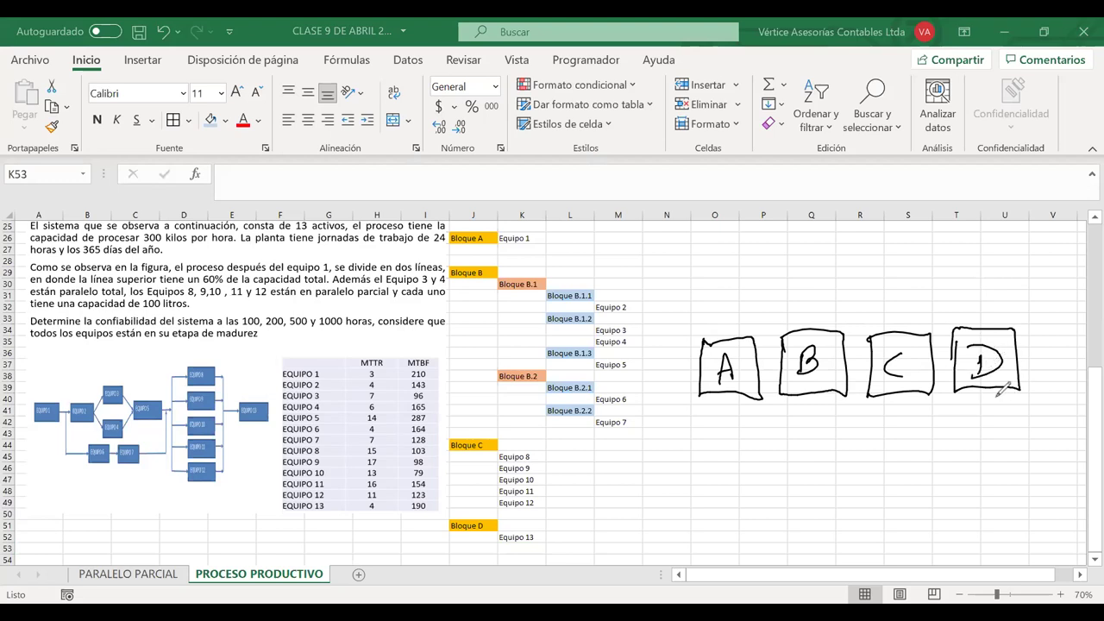
- Link the four inked boxes in series with arrows from A to B, B to C and C to D
mouse_move(750, 372)
mouse_down()
mouse_move(776, 362)
mouse_move(770, 373)
mouse_up()
drag(841, 369, 867, 367)
drag(862, 361, 862, 372)
click(929, 366)
drag(933, 367, 950, 365)
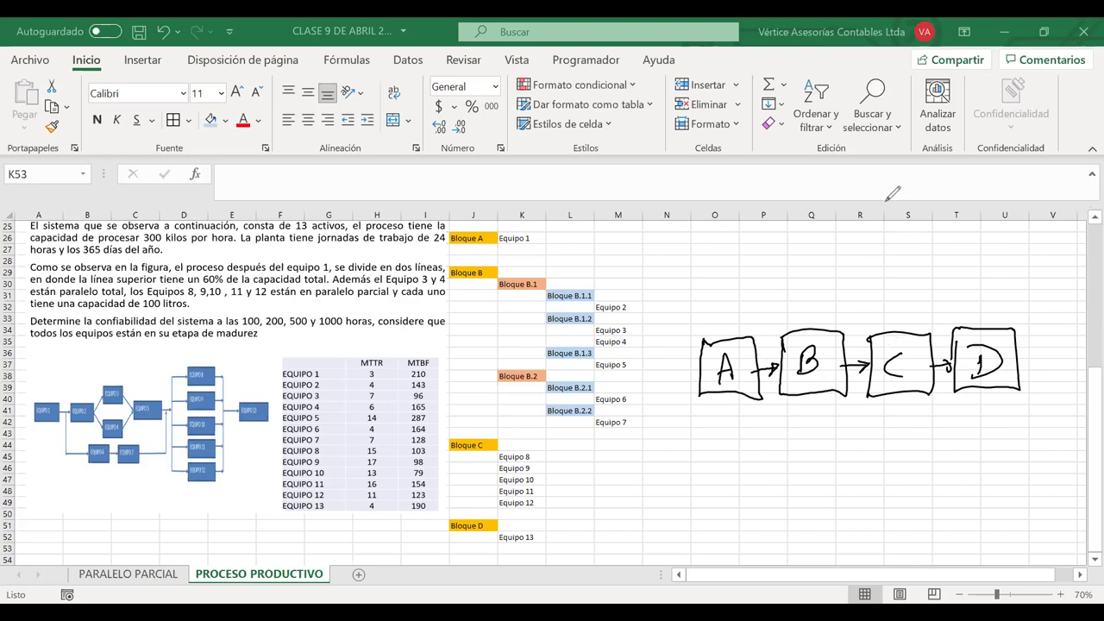
- Enter the system reliability label Rs(t)= in M18, beside the time and reliability table
scroll(705, 321, up, 3)
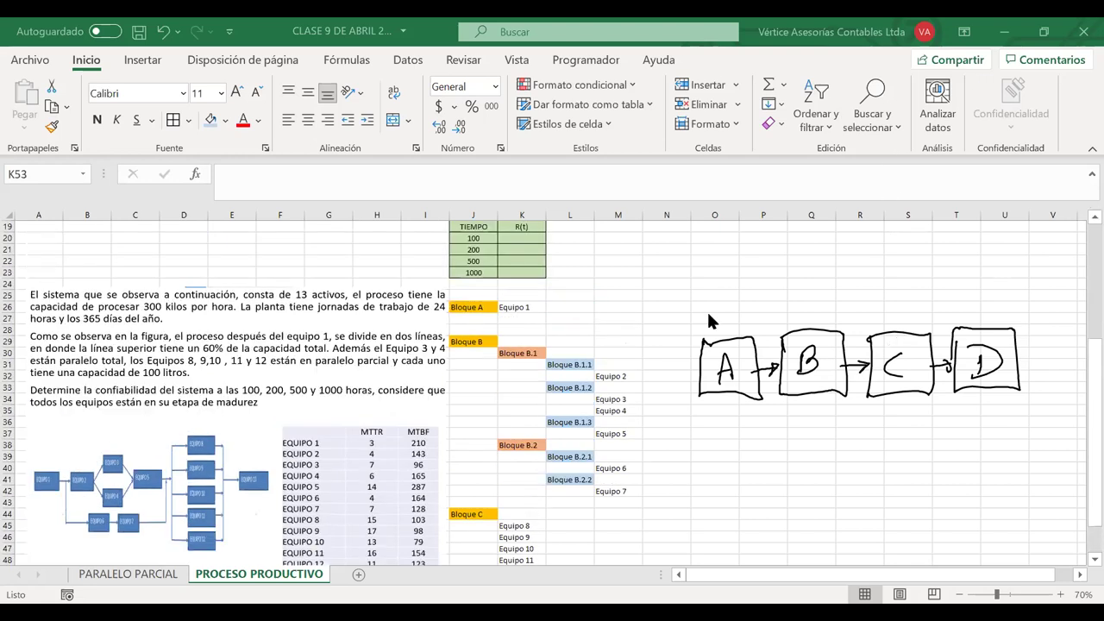
scroll(705, 321, up, 4)
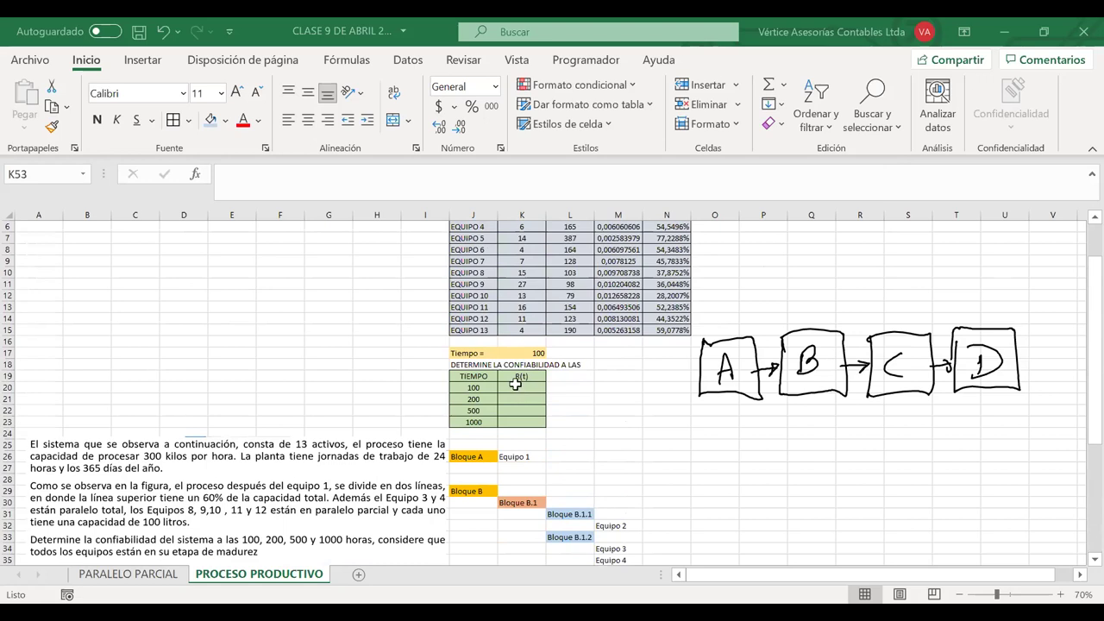
key(alt+Tab)
click(614, 362)
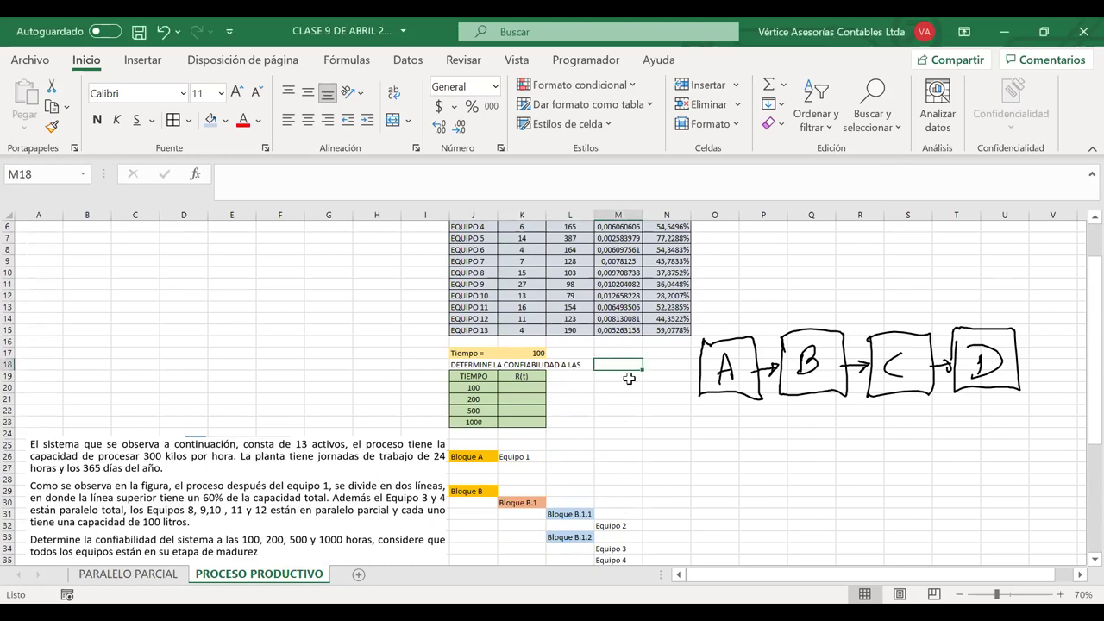
text(R)
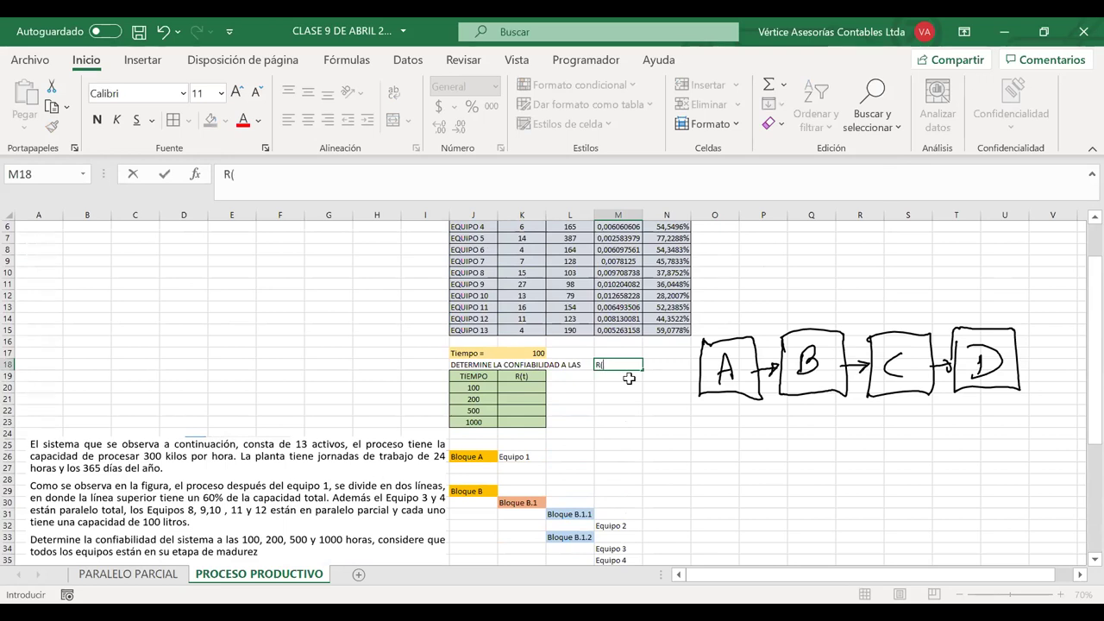
text((t)=)
click(600, 365)
text(s)
key(BackSpace)
text(s)
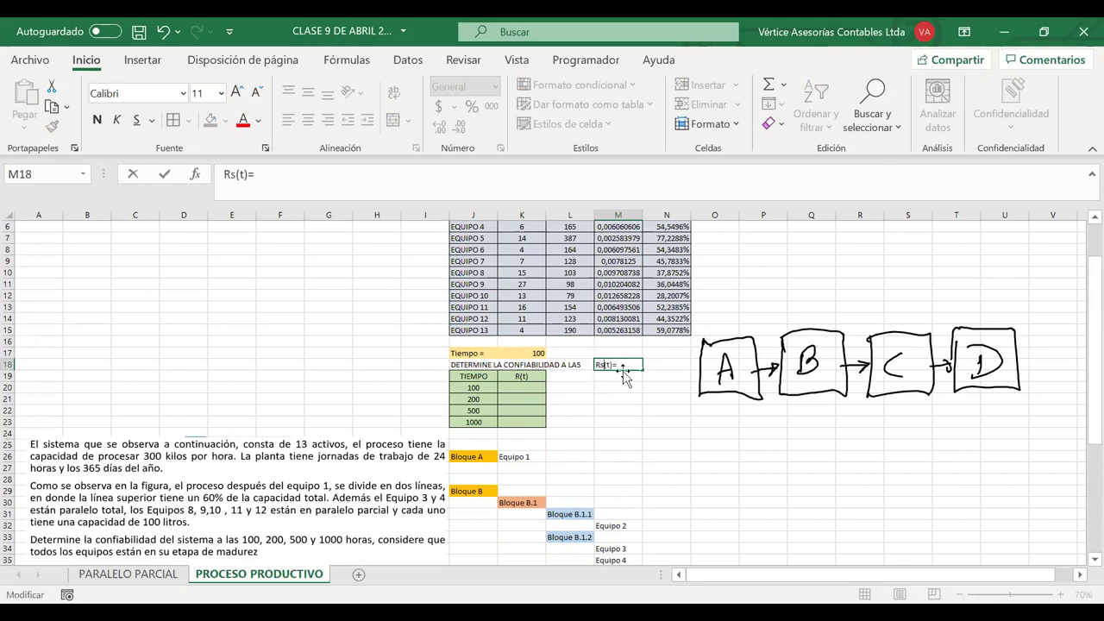
key(ctrl+Return)
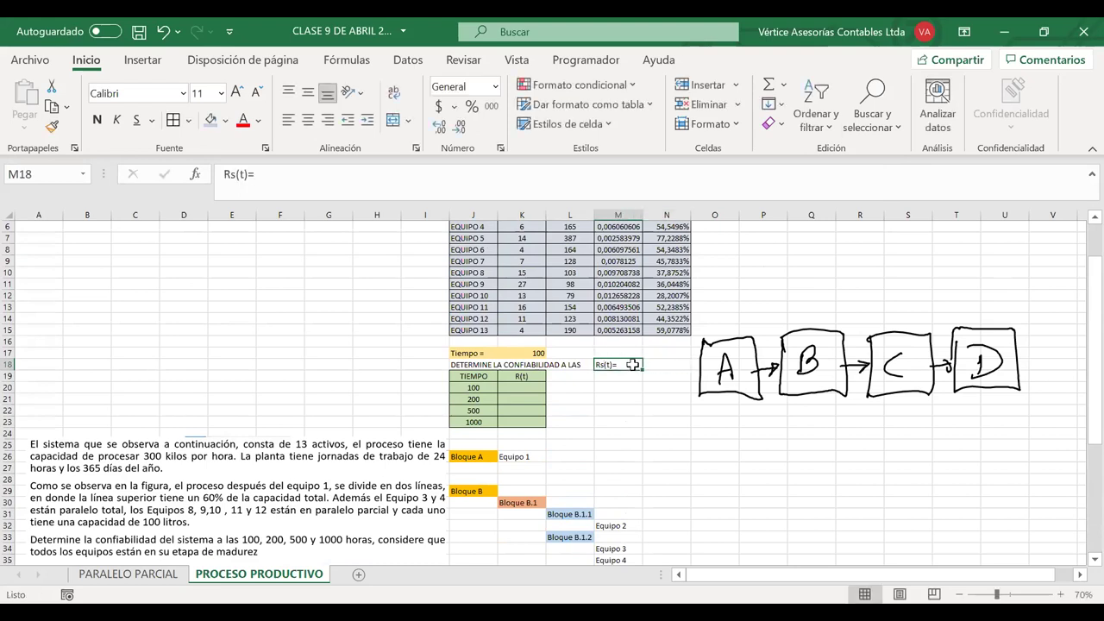
- Format M18:N18 with a green fill, bold 18-point text and centred alignment
drag(662, 364, 627, 365)
click(225, 122)
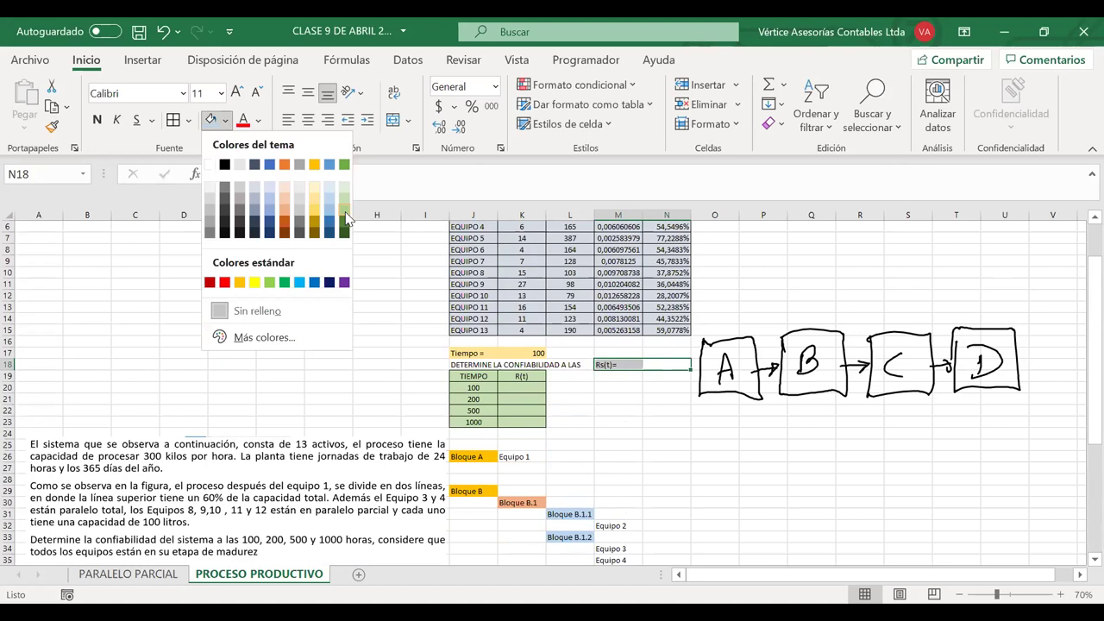
click(345, 219)
click(238, 92)
click(238, 92)
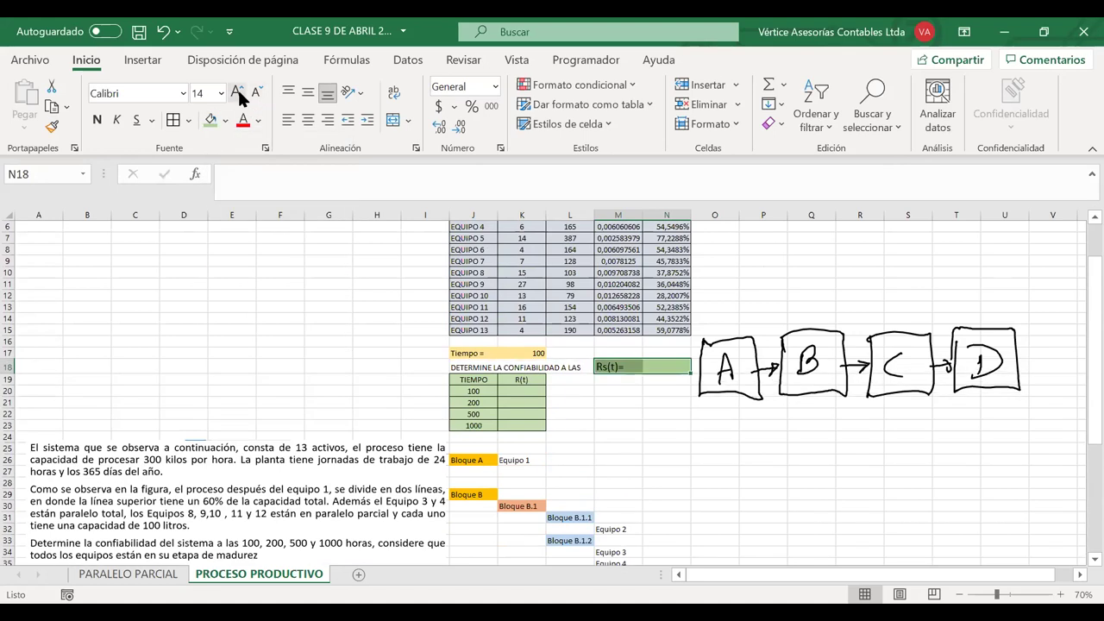
click(238, 92)
click(238, 92)
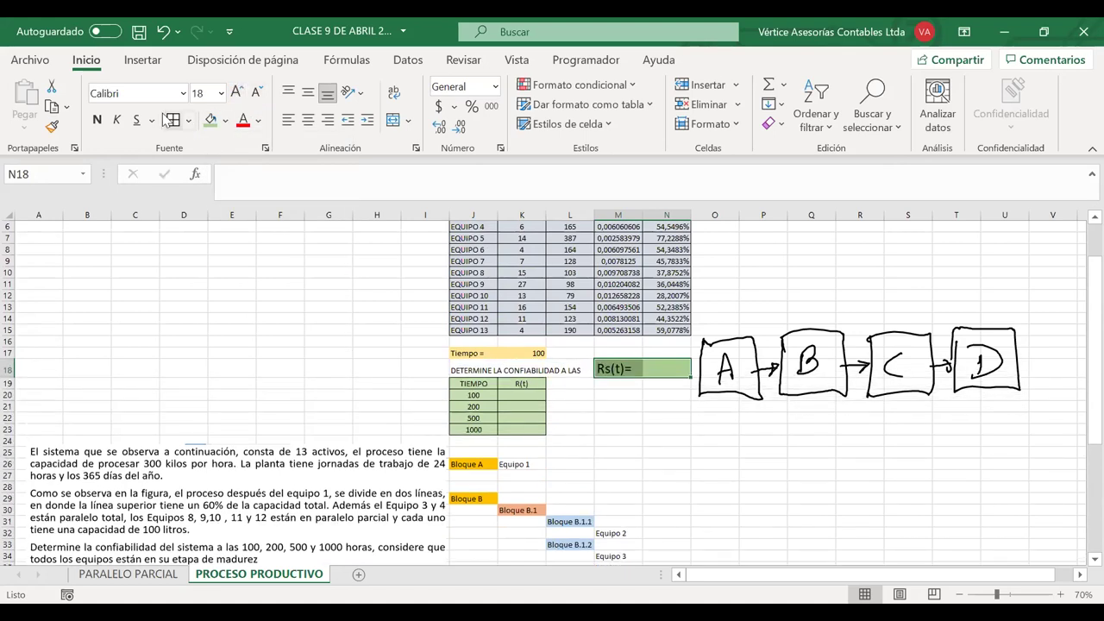
click(98, 120)
click(308, 120)
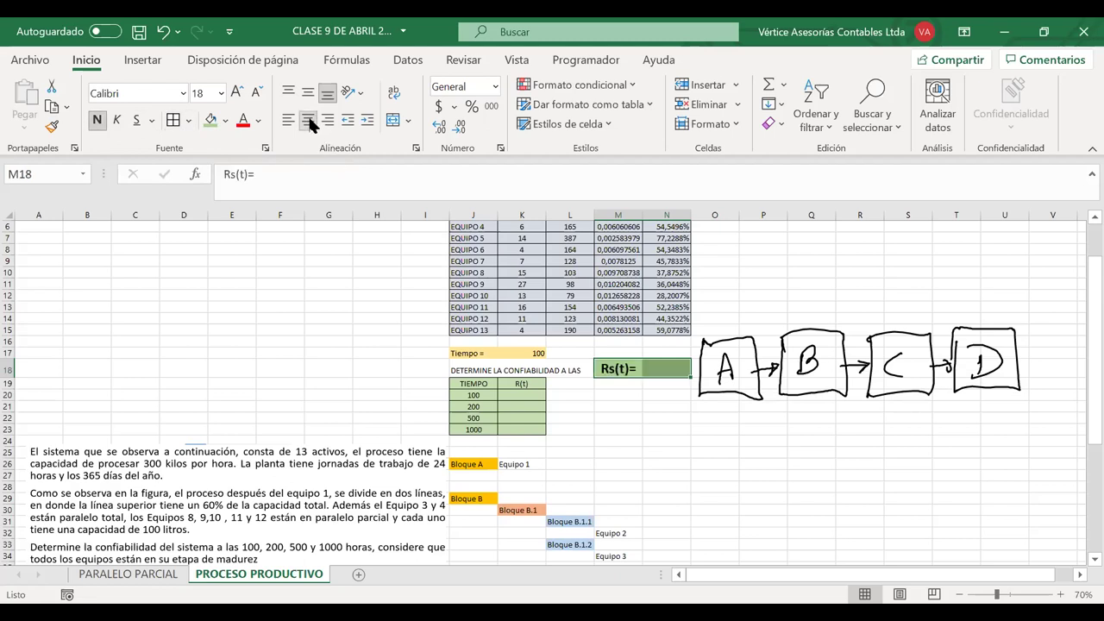
click(664, 369)
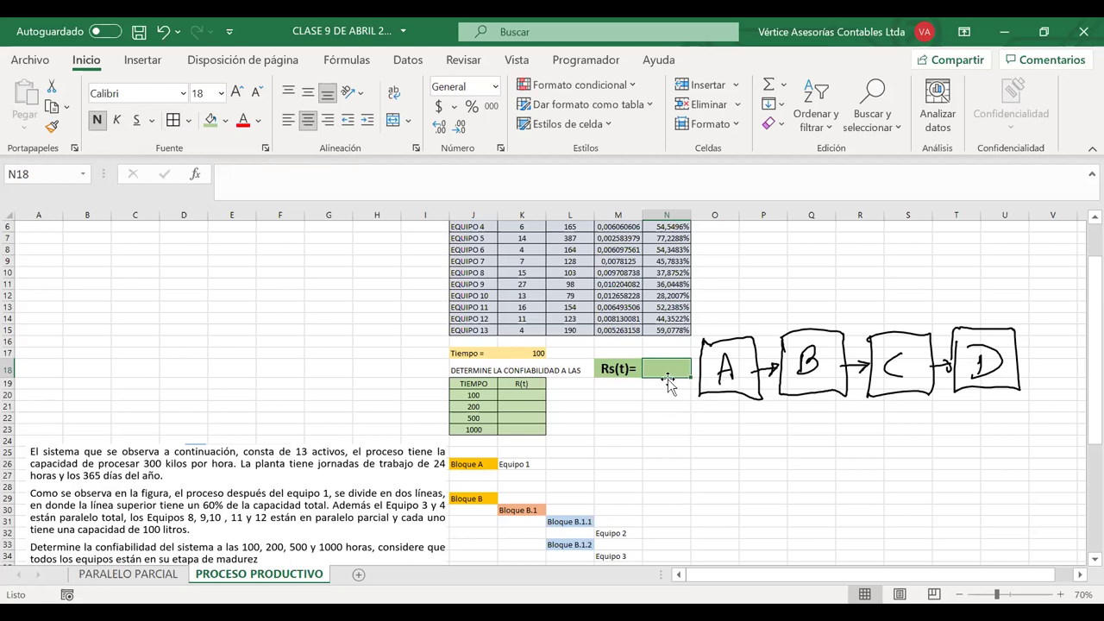
click(512, 398)
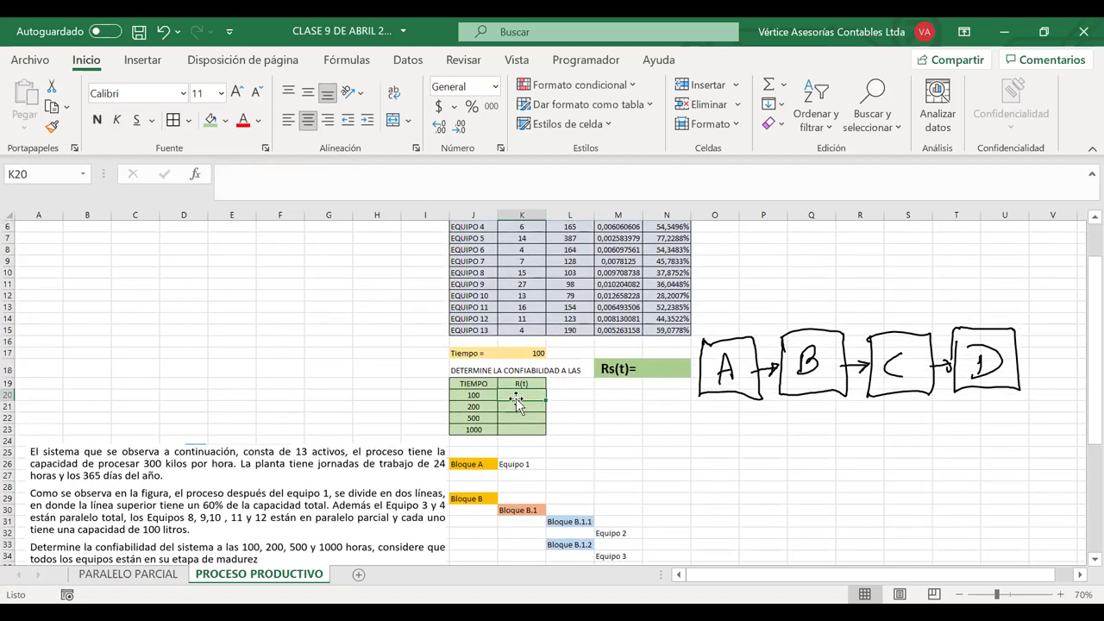
click(535, 353)
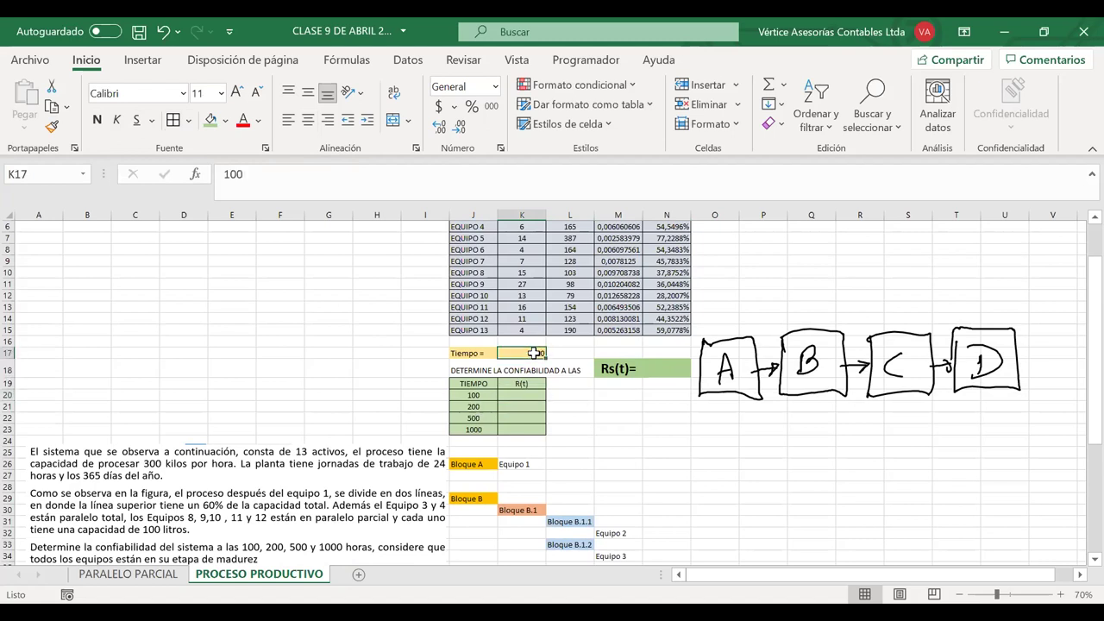
click(511, 407)
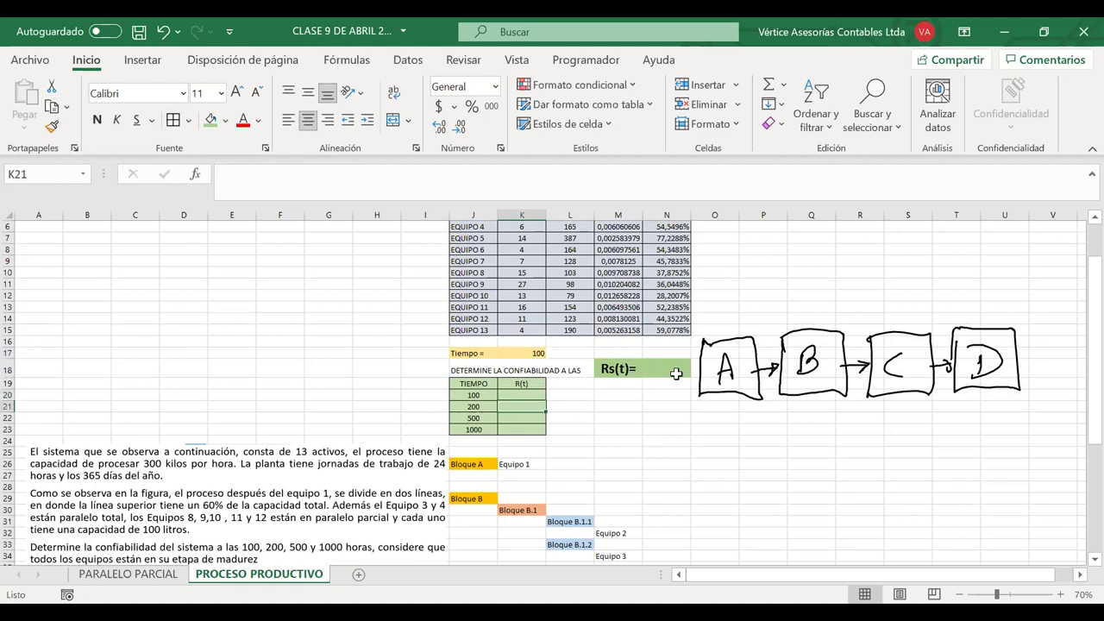
click(534, 354)
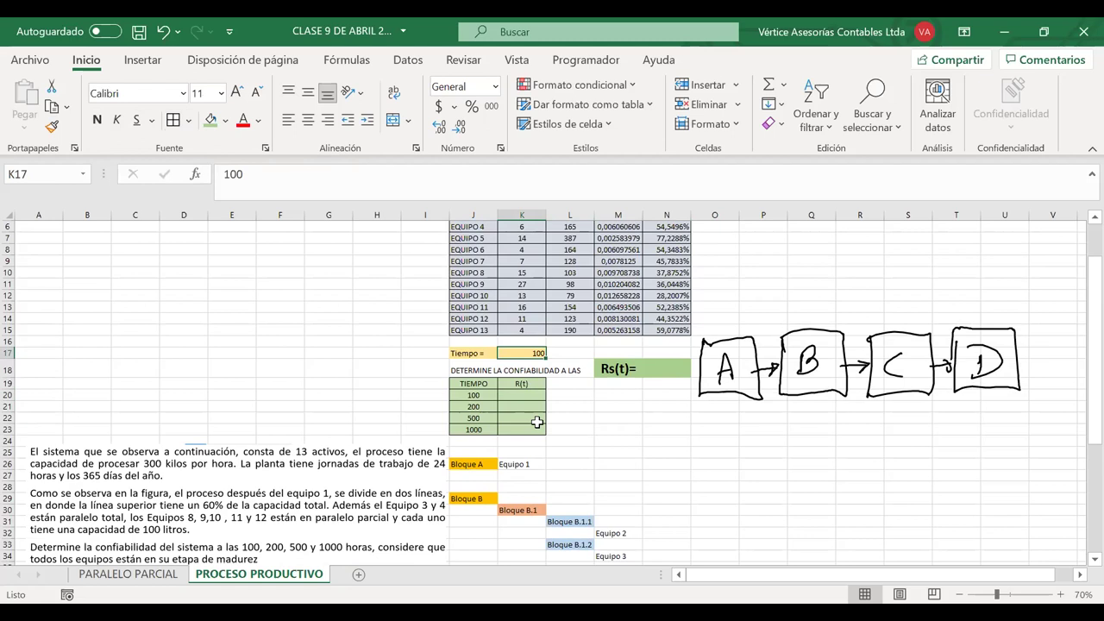
click(623, 403)
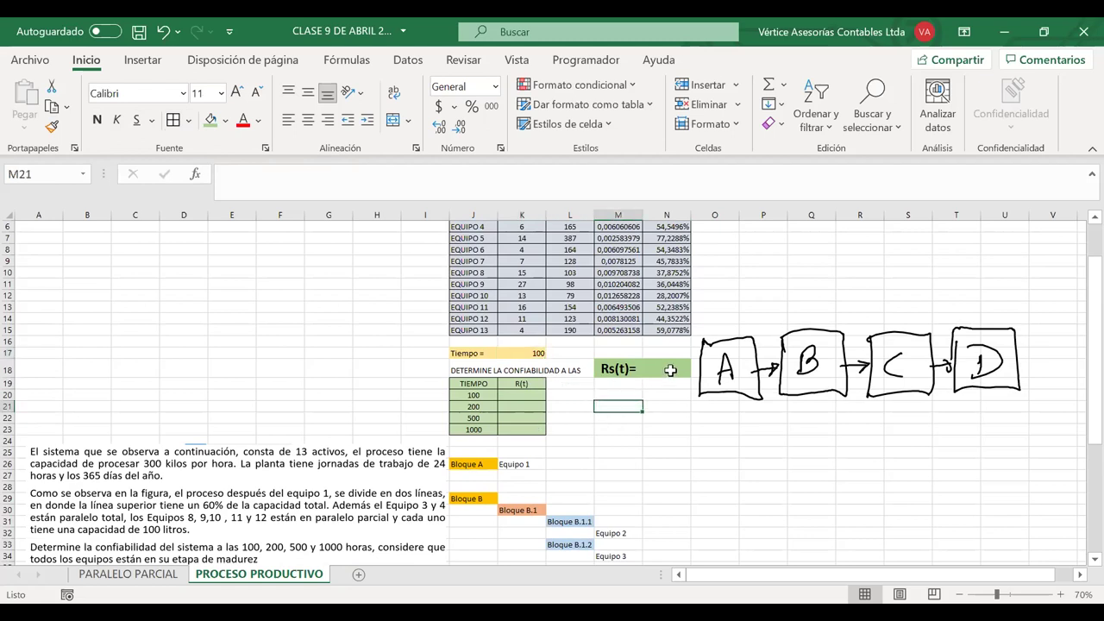
- Move the Equipo 1 label from K26 to K27 and shift the problem statement image up beside the equipment table
click(671, 369)
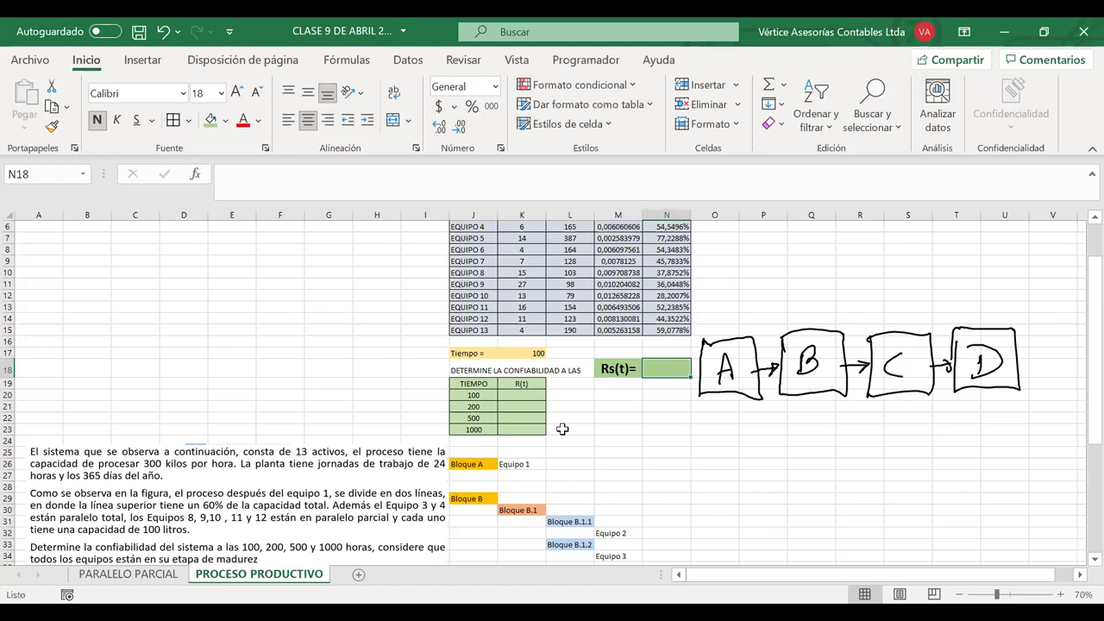
key(Return)
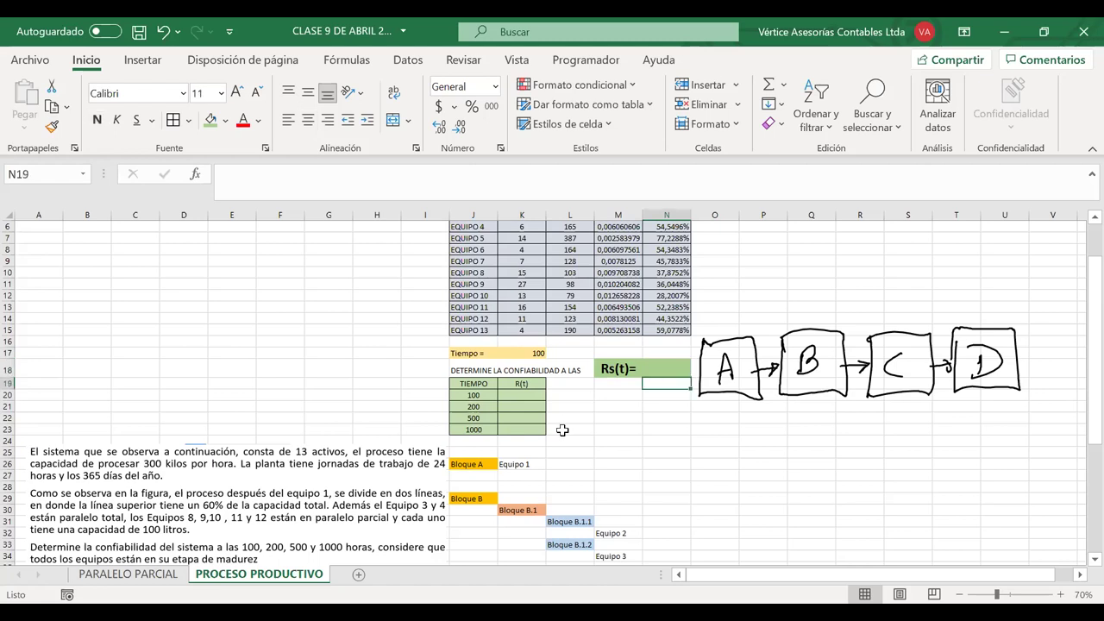
click(526, 465)
drag(526, 471, 524, 479)
click(646, 369)
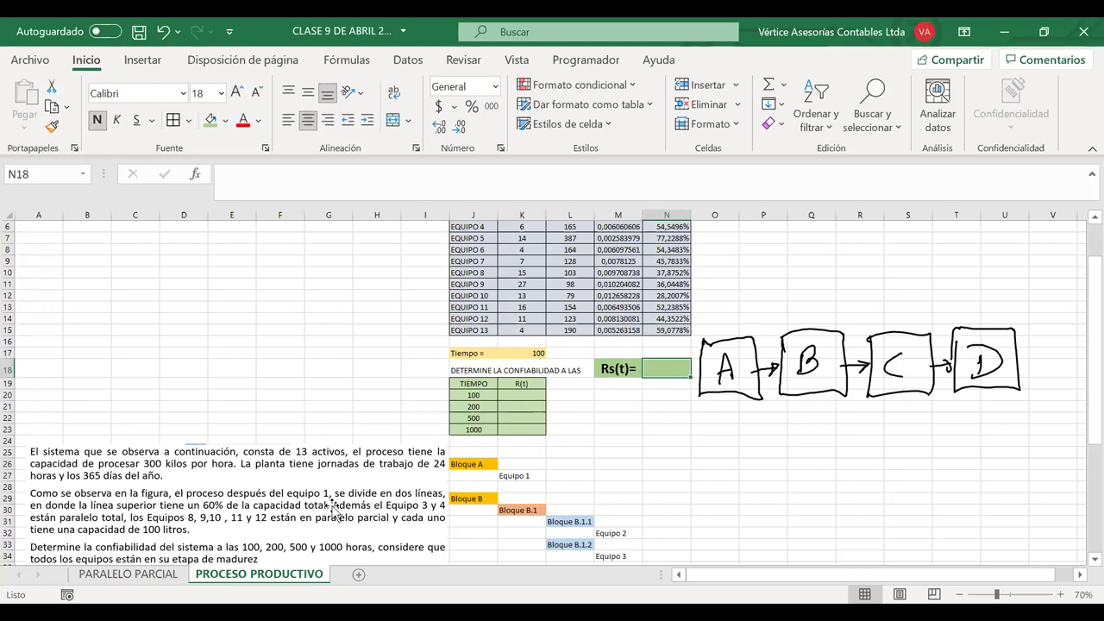
drag(333, 509, 336, 294)
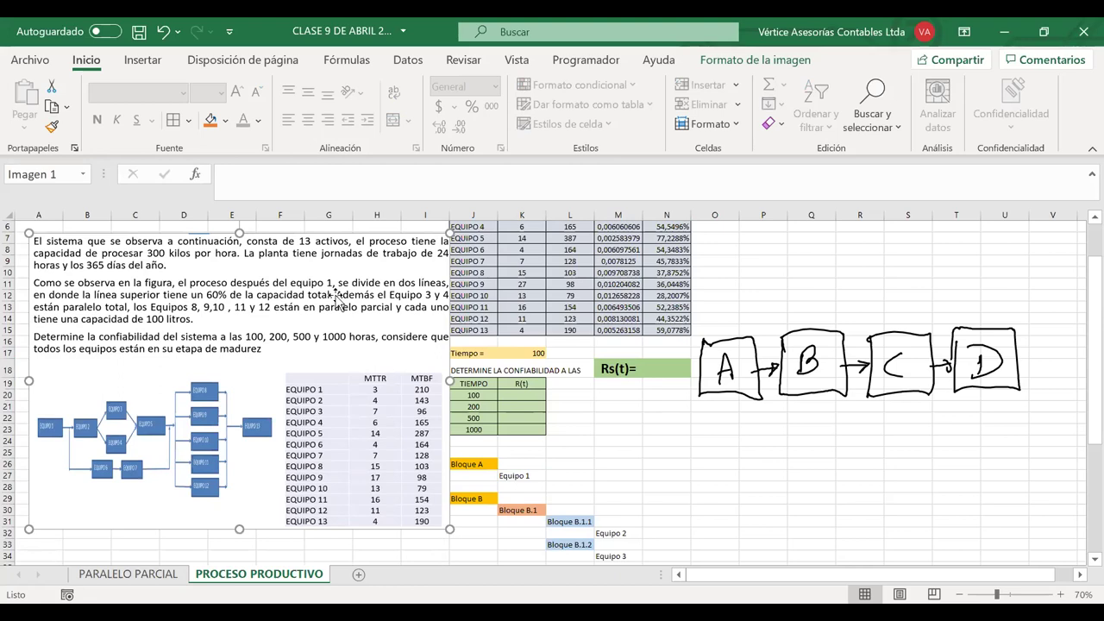
click(664, 372)
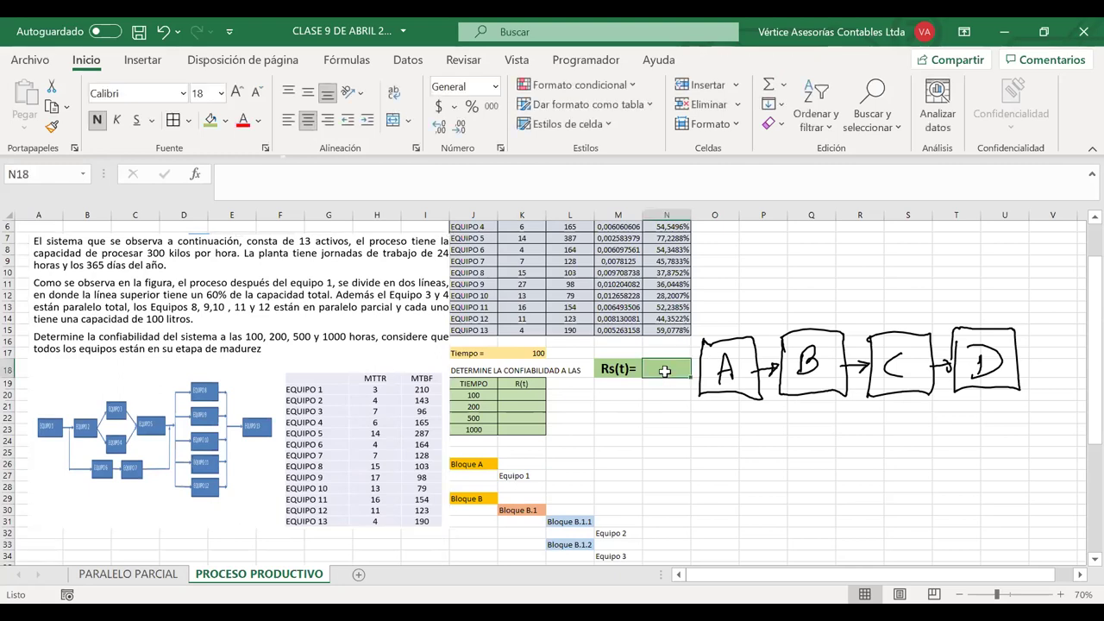
text(=)
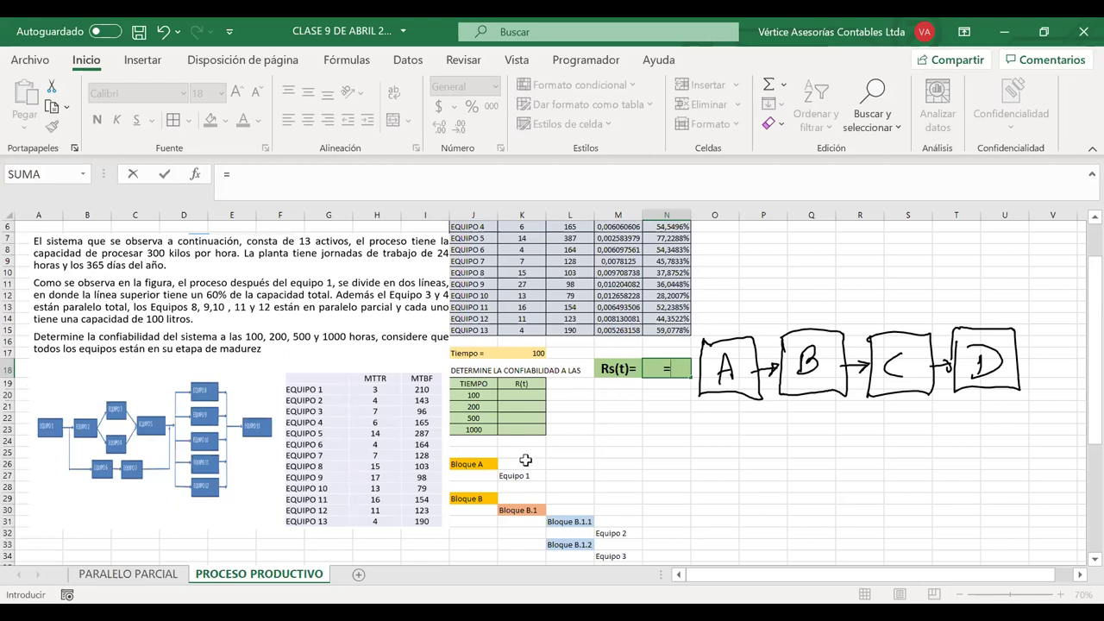
key(Escape)
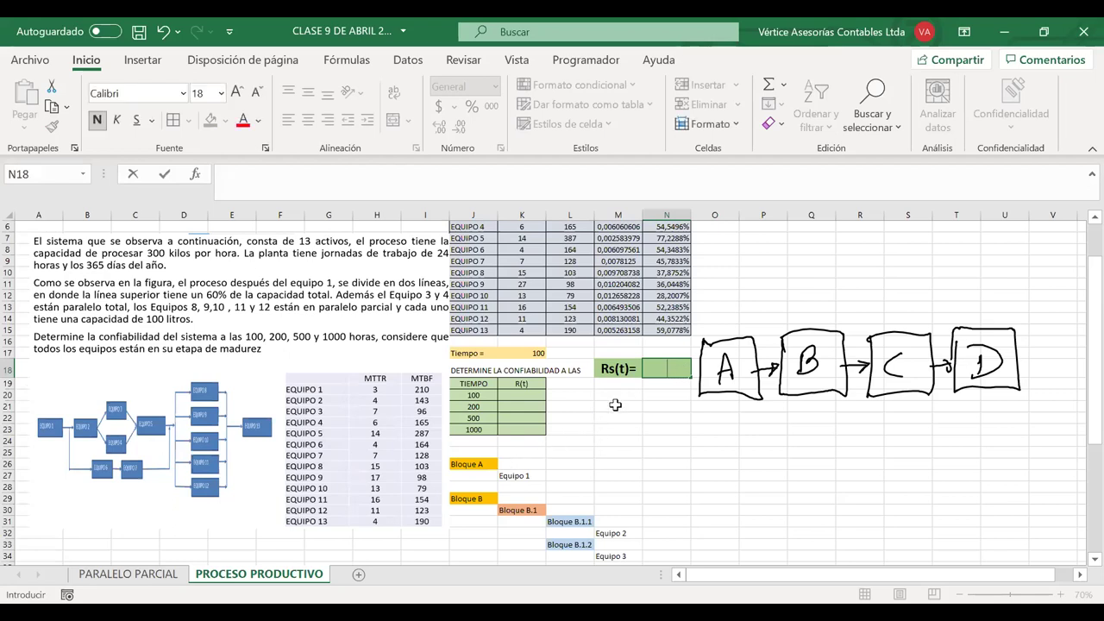
- Change the J26 label to "Bloque A =" and extend its bordered orange format to K26
click(492, 464)
double_click(490, 464)
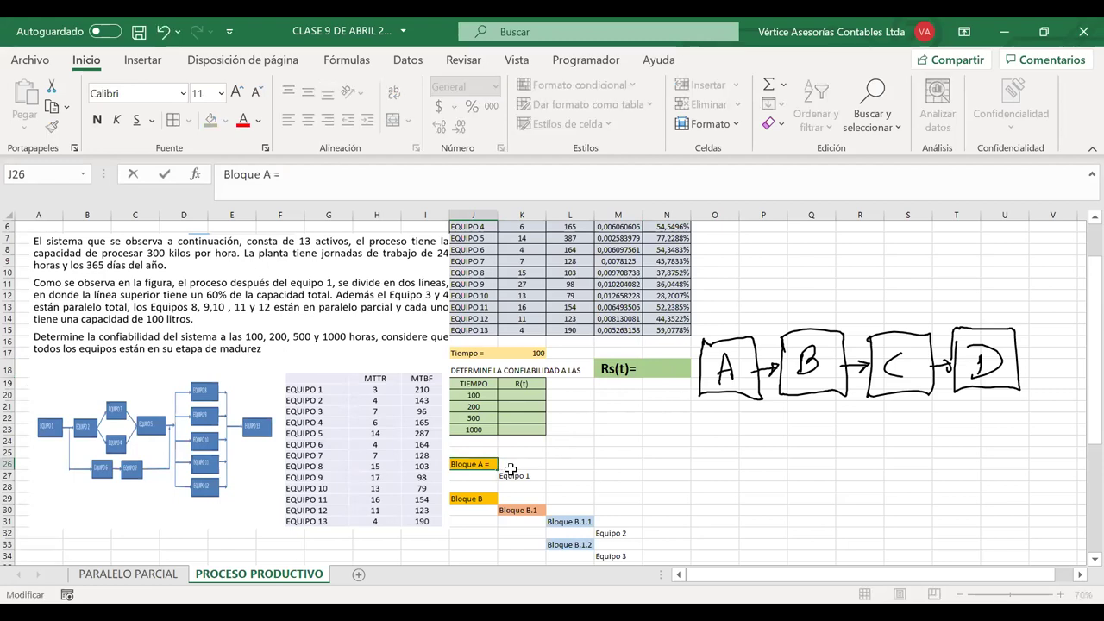
click(523, 464)
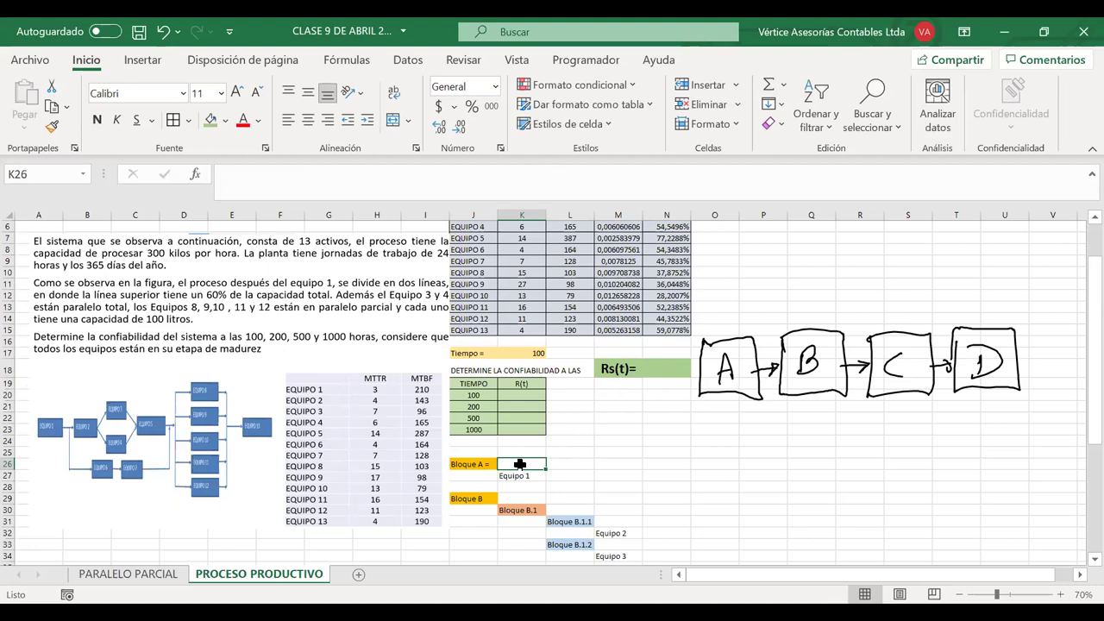
click(476, 462)
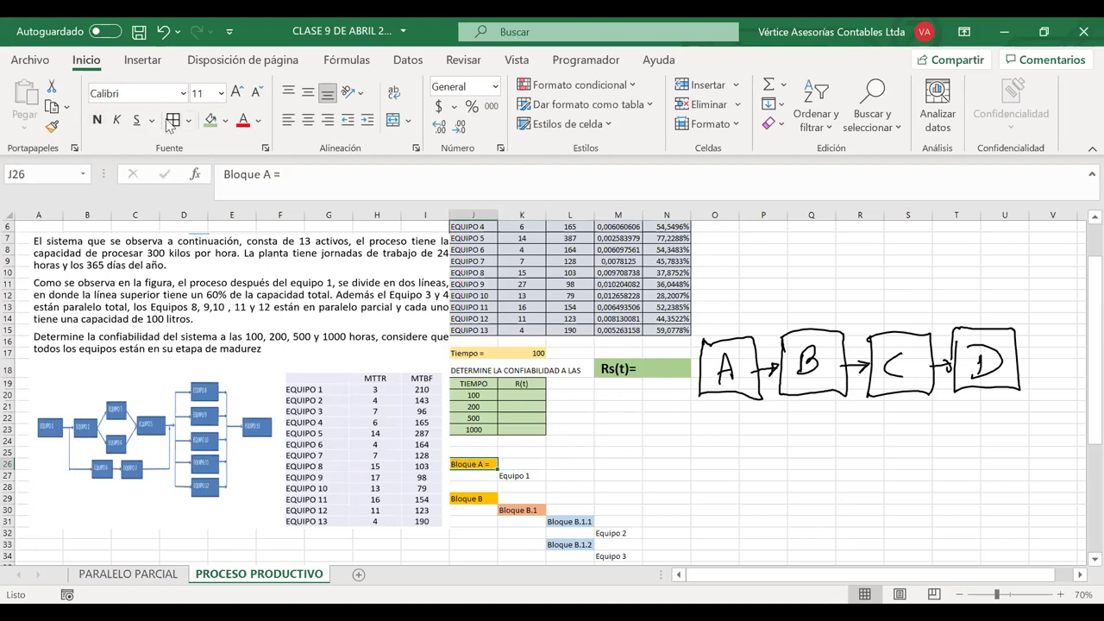
click(54, 128)
click(517, 463)
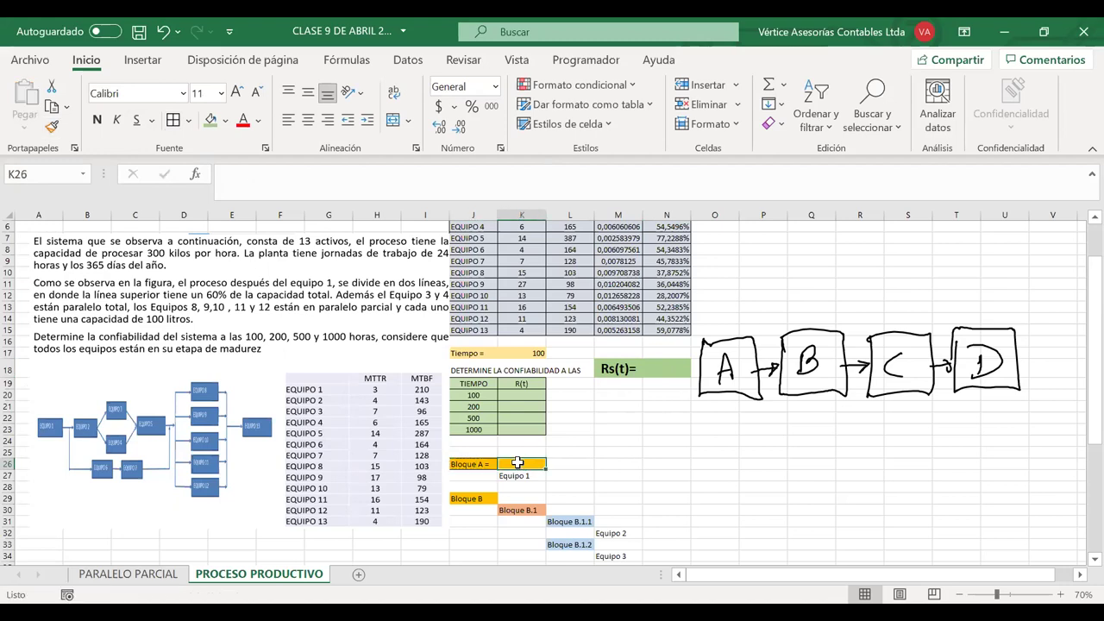
click(651, 509)
- Change the J29 label to "Bloque B =" and copy the J26:K26 format onto J29:K29
scroll(651, 509, down, 1)
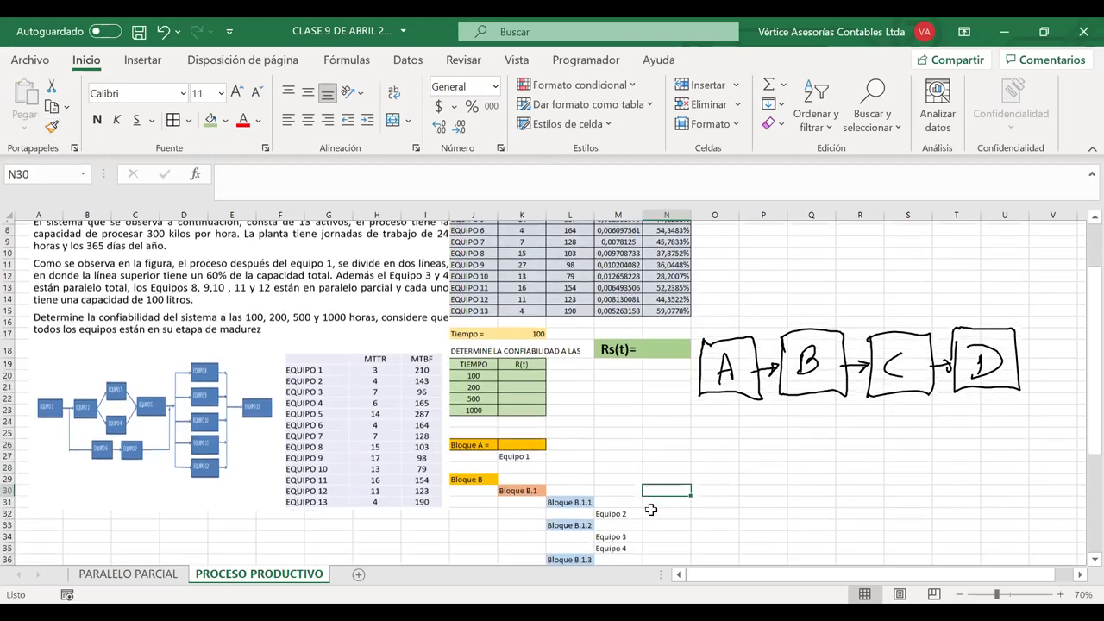
double_click(492, 474)
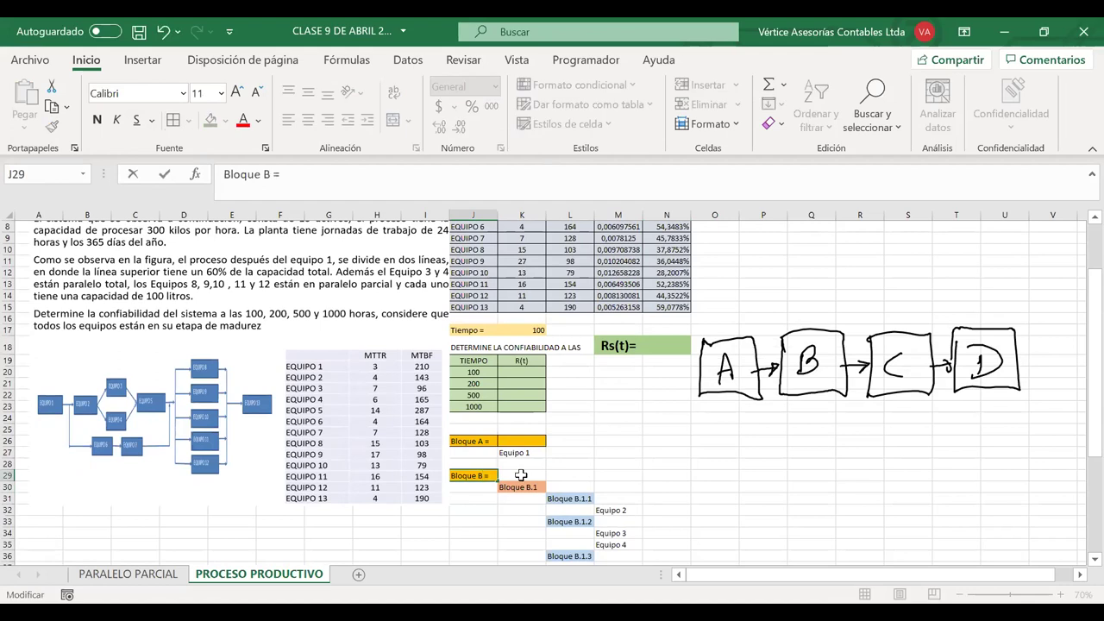
key(Escape)
drag(479, 442, 521, 441)
click(52, 127)
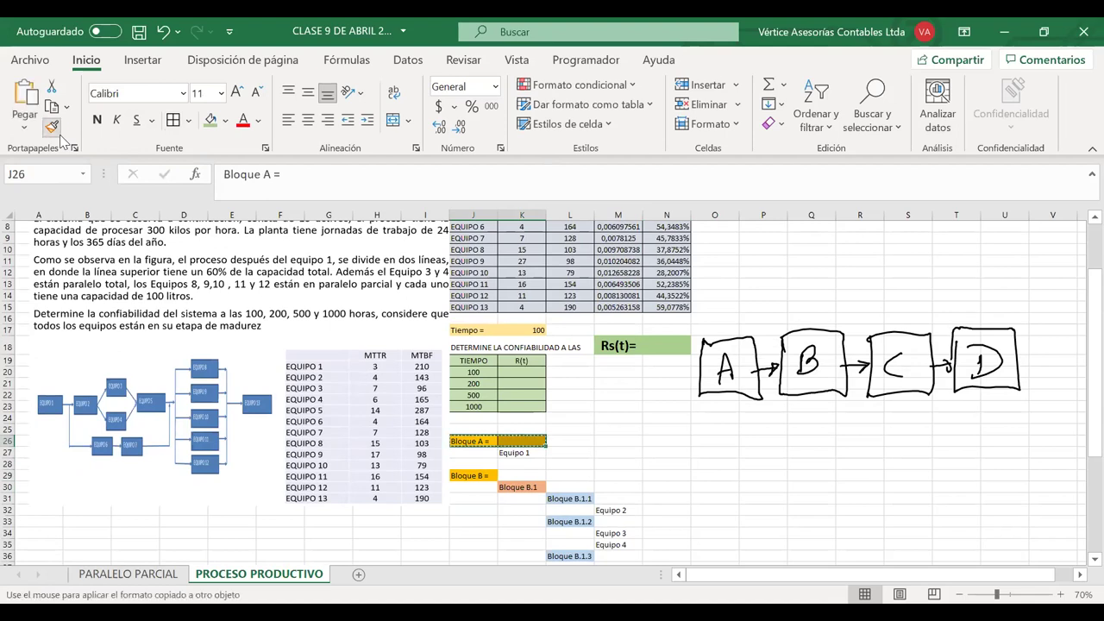
drag(498, 474, 501, 474)
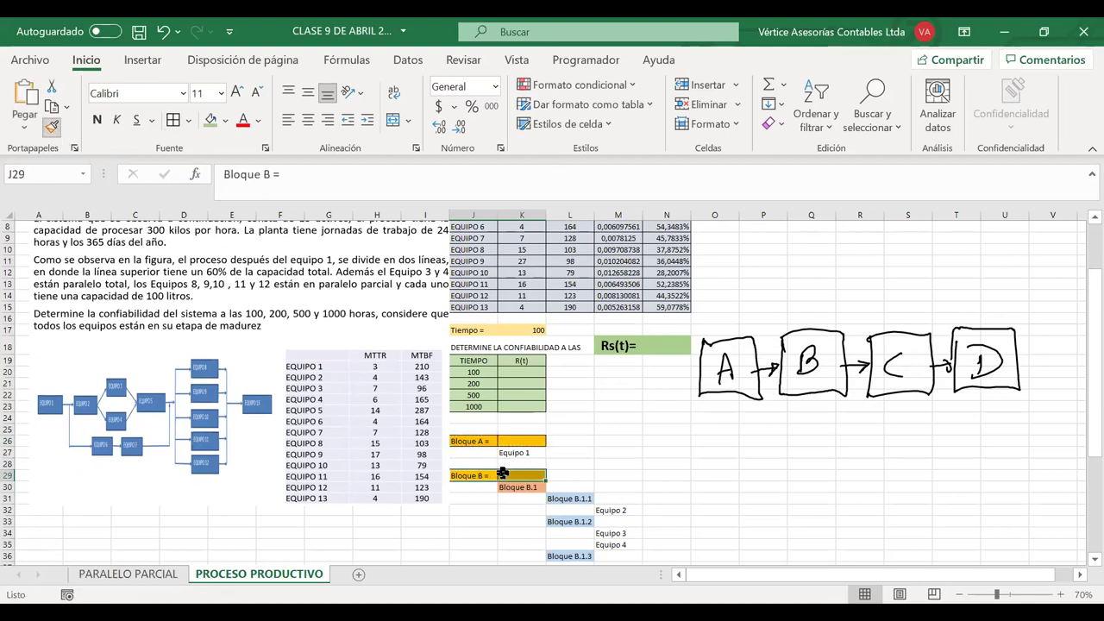
- Copy the Bloque B heading format onto J44:K44 and change the J44 label to "Bloque C ="
scroll(505, 474, down, 2)
scroll(504, 474, down, 3)
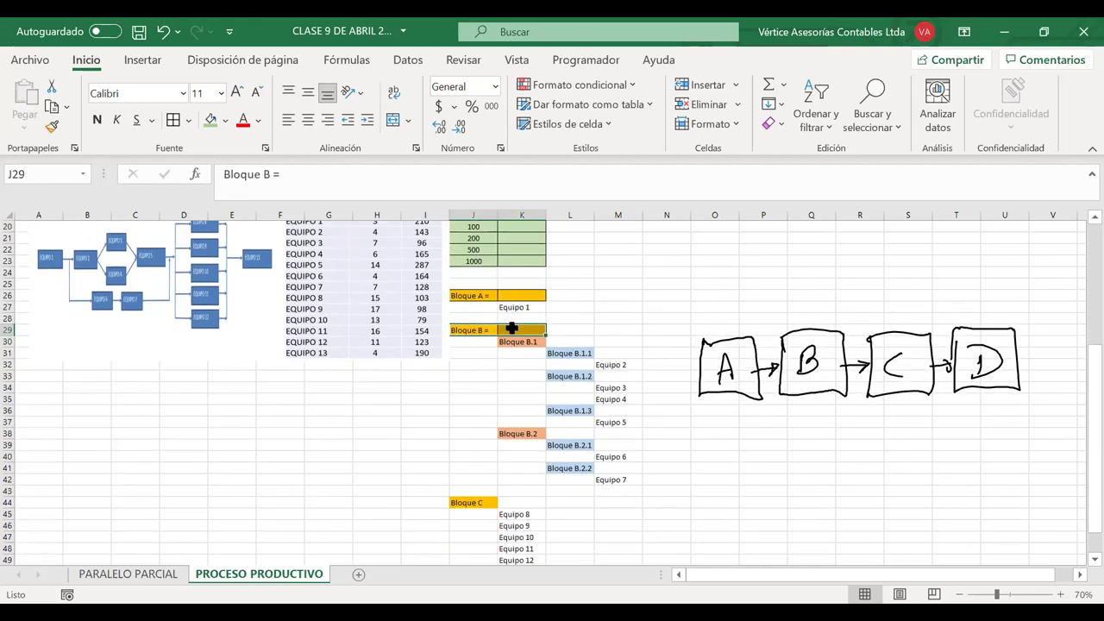
click(52, 127)
drag(504, 497, 490, 503)
double_click(491, 505)
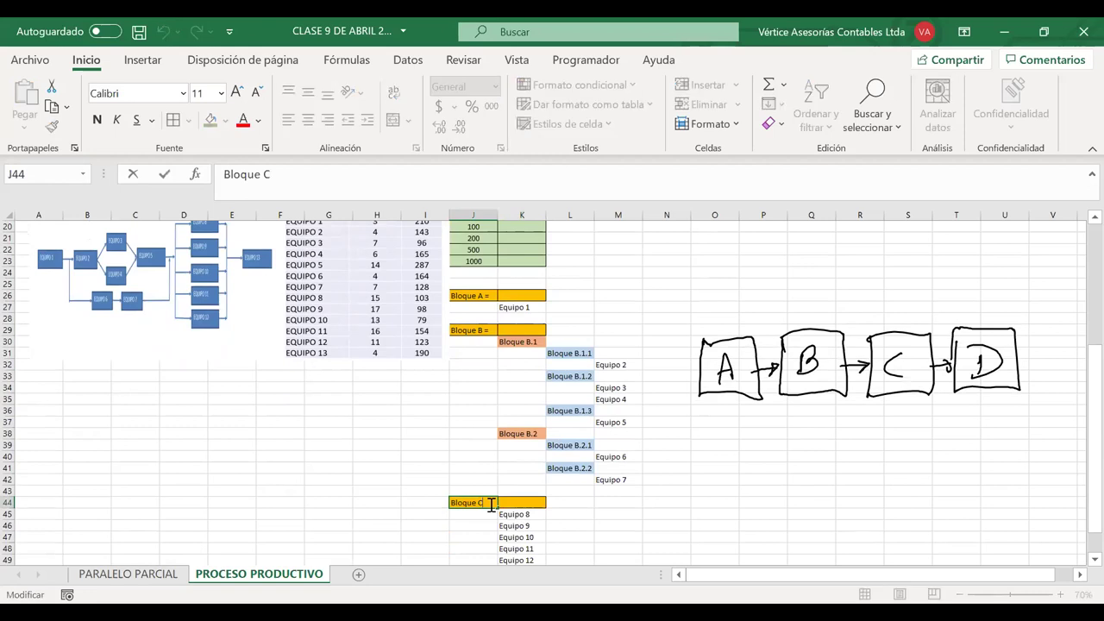
key(Return)
- Copy the J44:K44 format onto J51:K51 and change the J51 label to "Bloque D ="
scroll(491, 504, down, 3)
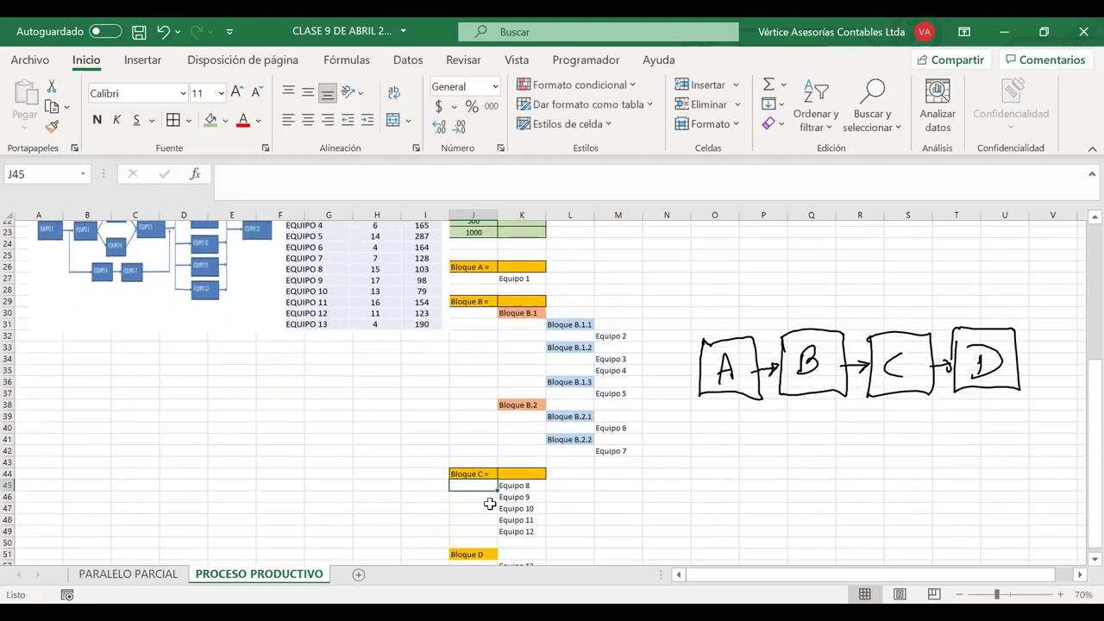
drag(456, 444, 508, 444)
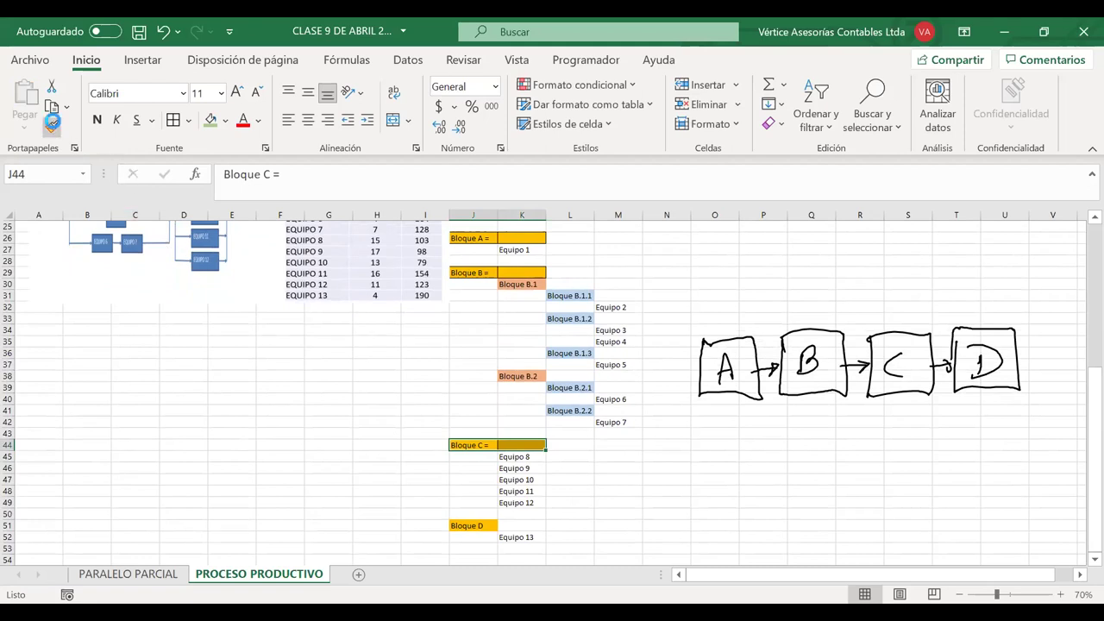
click(52, 126)
drag(491, 529, 505, 524)
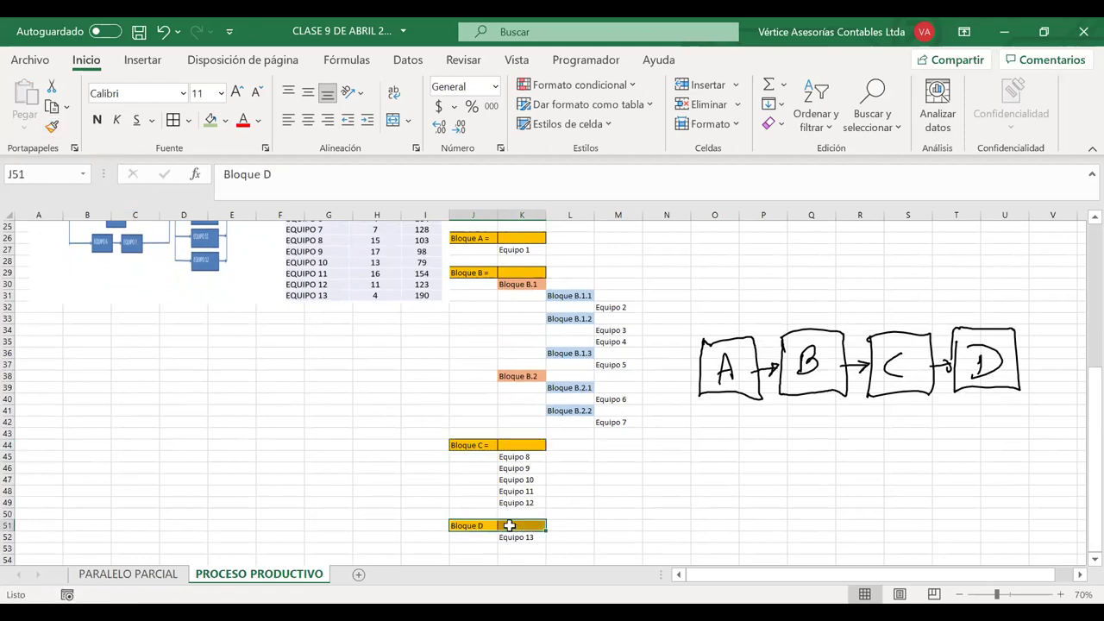
double_click(493, 526)
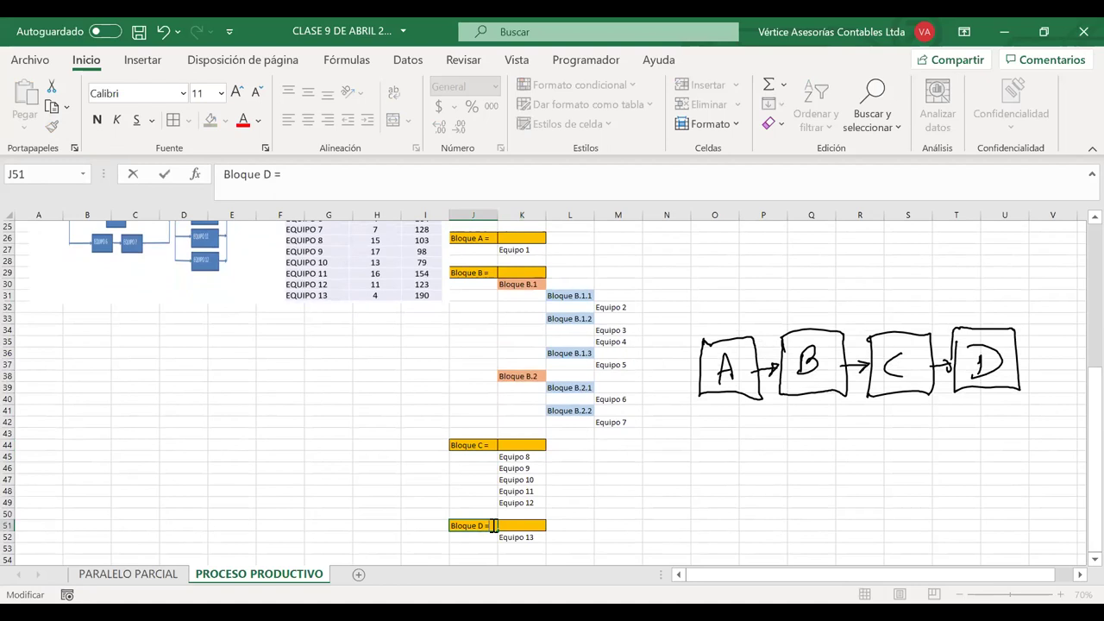
key(Return)
- Add borders to the Rs(t)= label and its result cell, M18:N18
scroll(656, 410, up, 3)
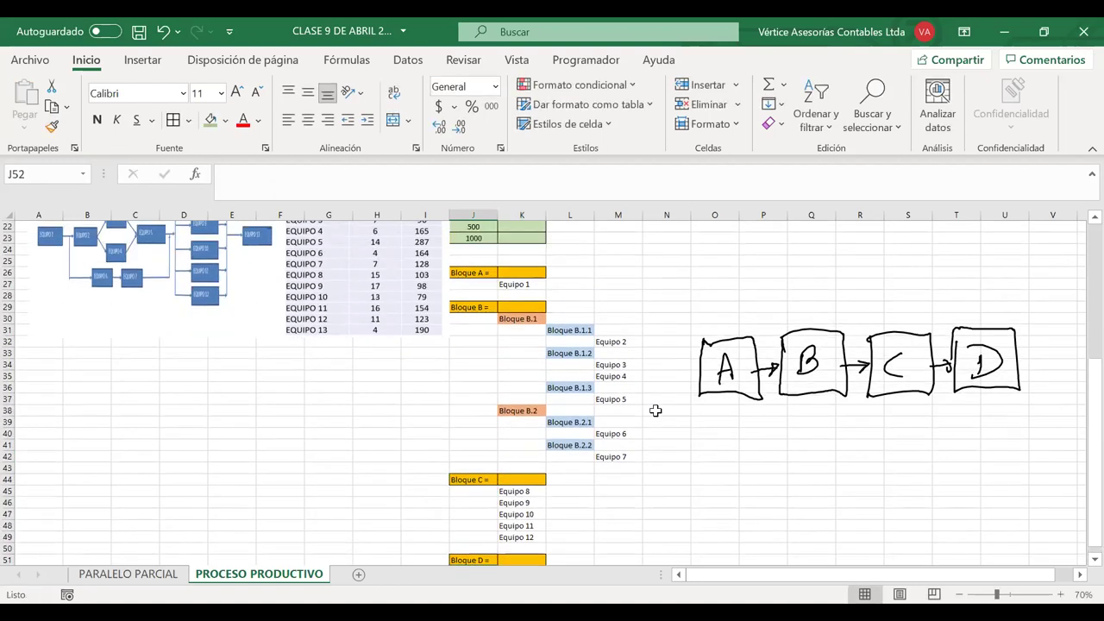
click(655, 253)
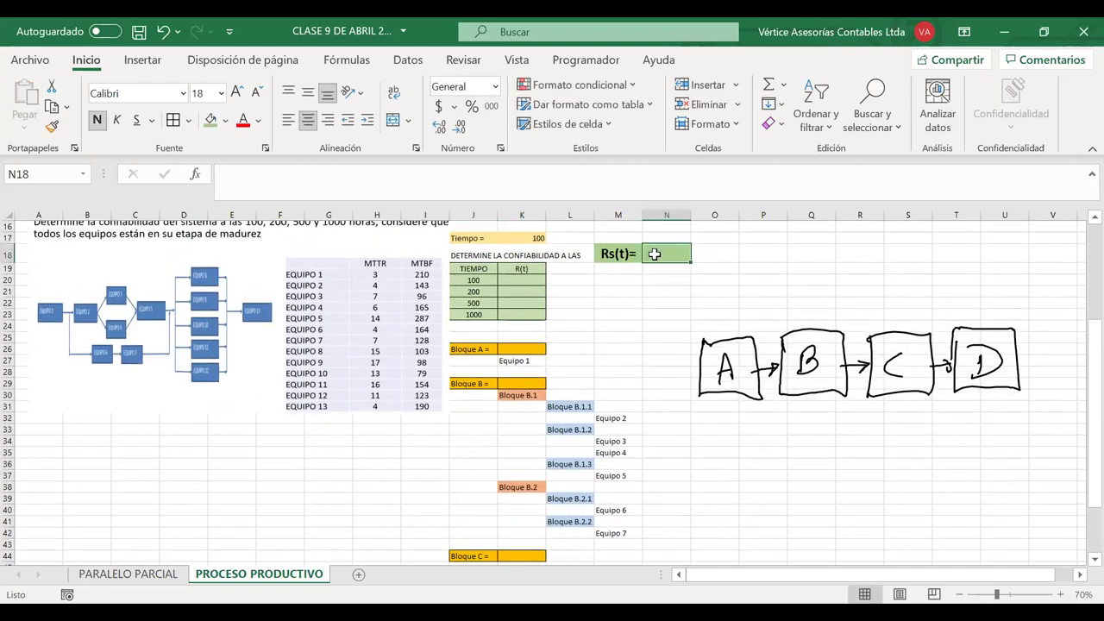
drag(654, 254, 617, 253)
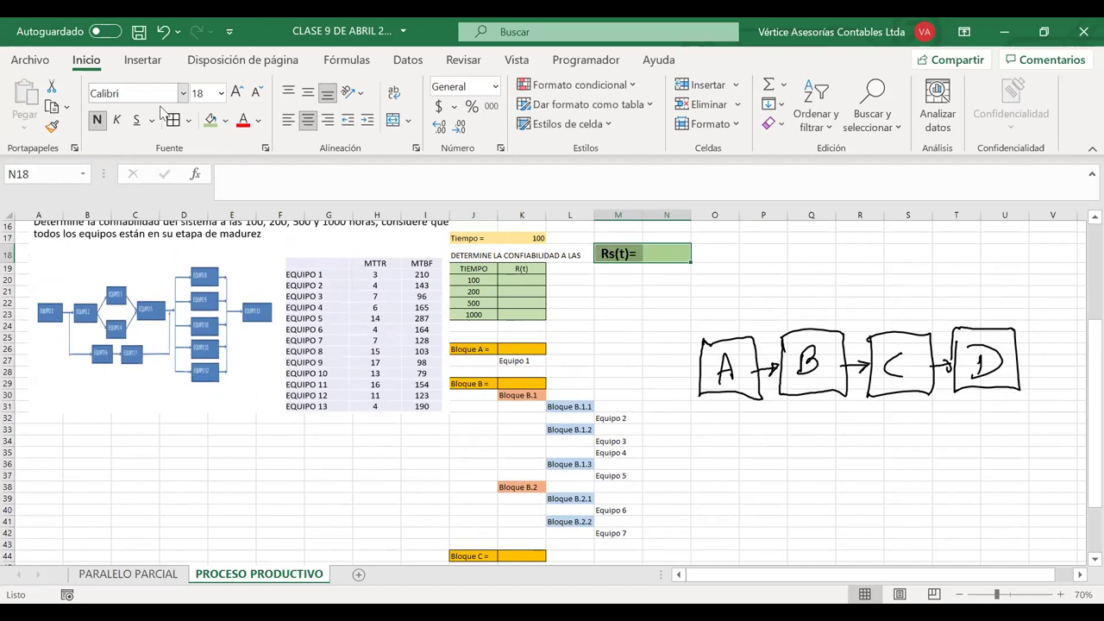
- Enter the series reliability formula =K26*K29*K44*K51 in N18, multiplying the four block result cells
click(678, 252)
text(=)
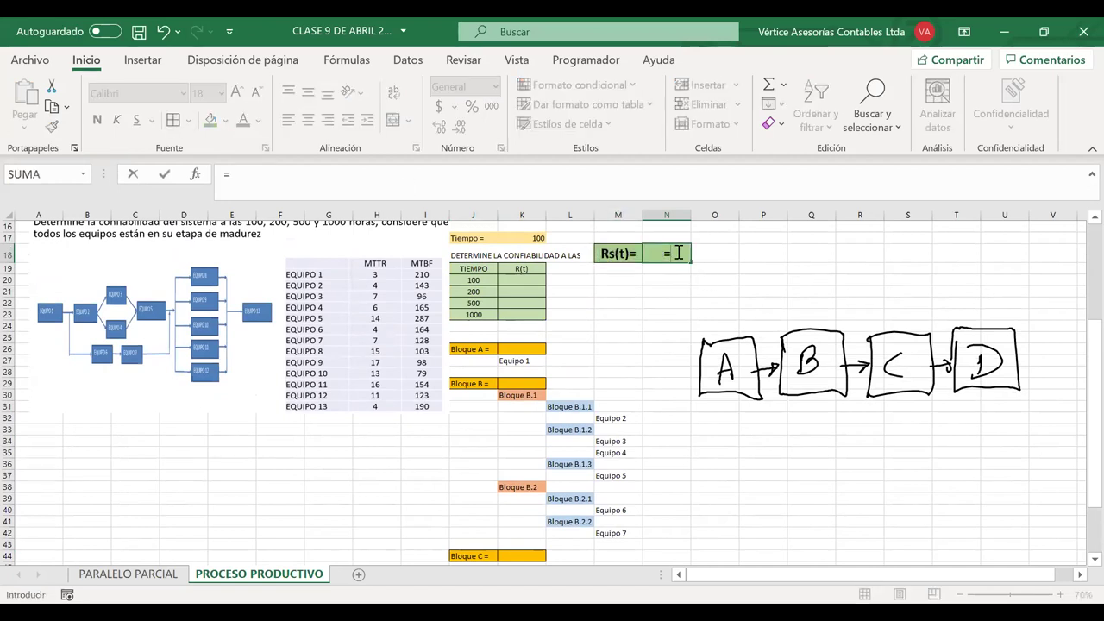
click(526, 347)
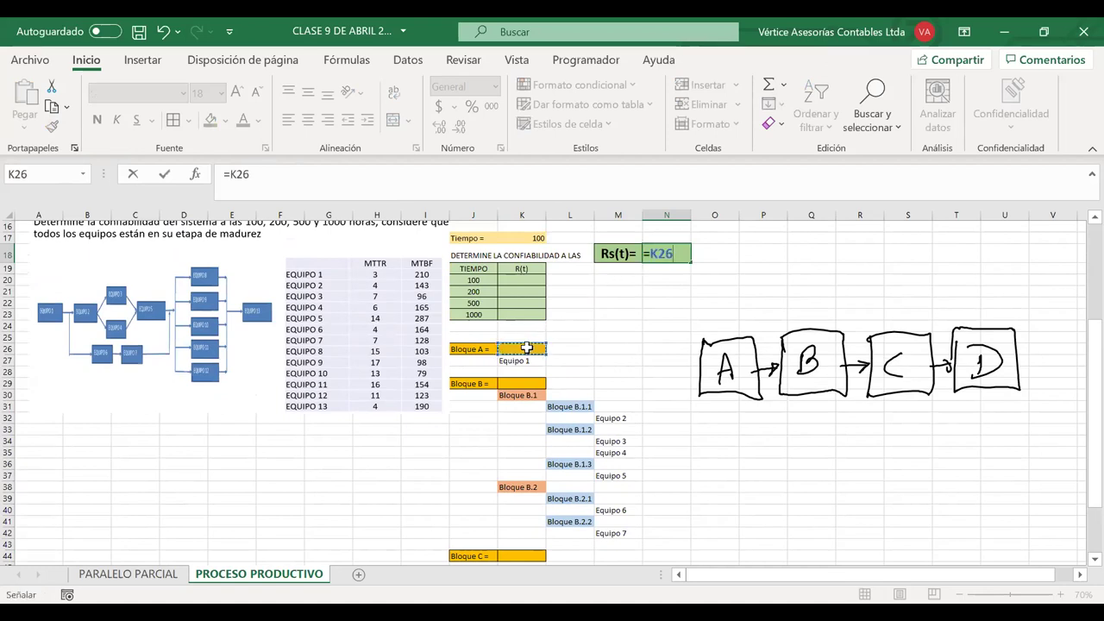
text(*)
click(518, 383)
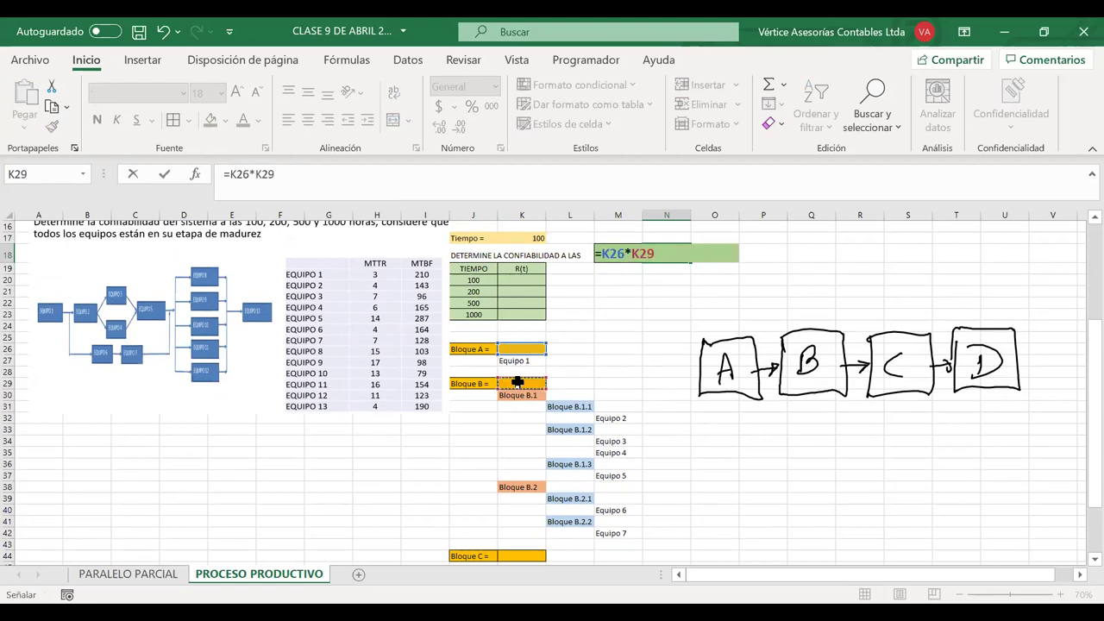
text(*)
scroll(517, 462, down, 1)
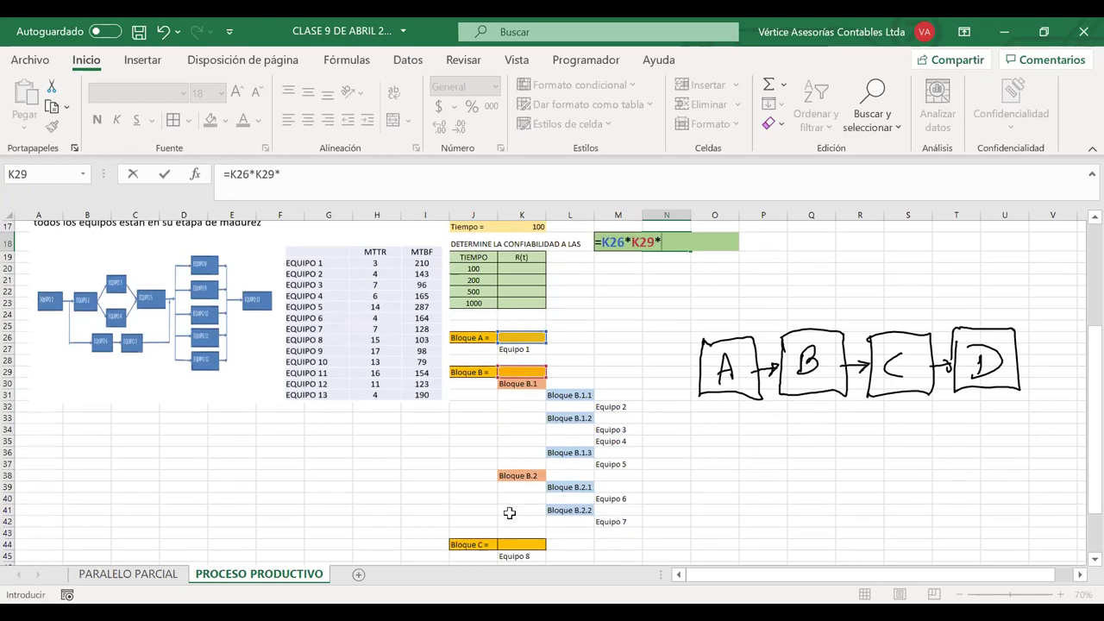
click(515, 544)
text(*)
scroll(515, 545, down, 3)
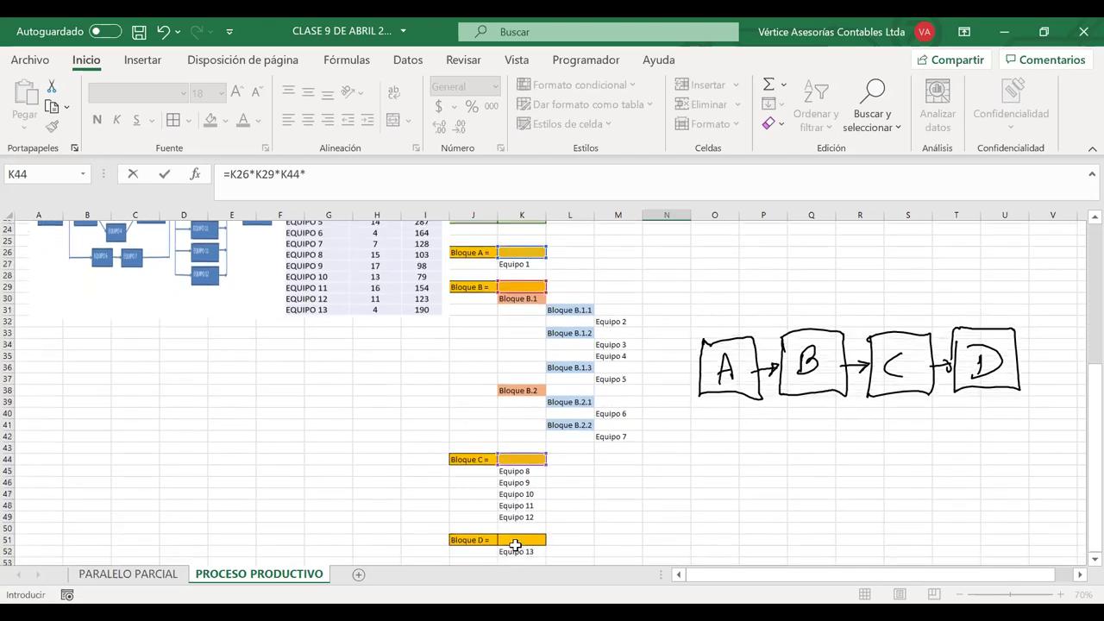
click(514, 525)
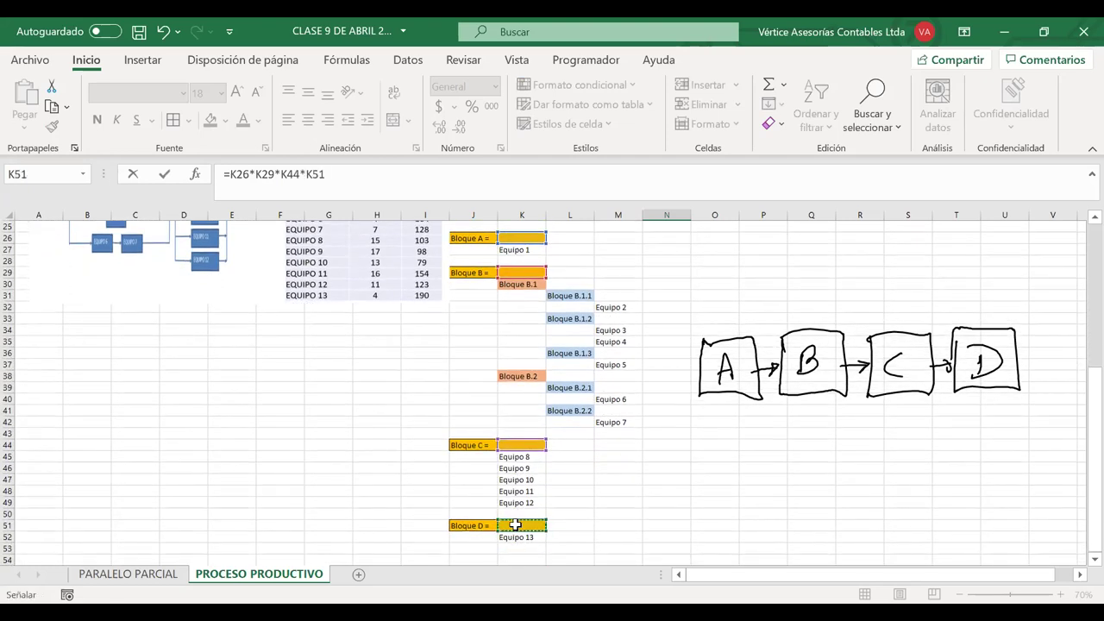
key(Return)
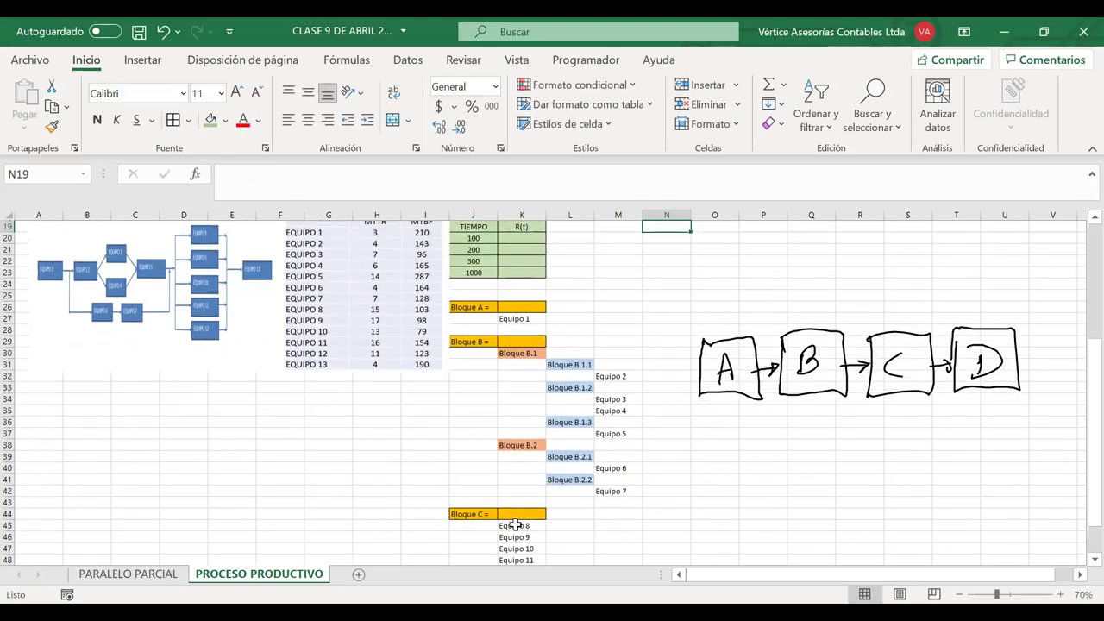
scroll(514, 525, up, 3)
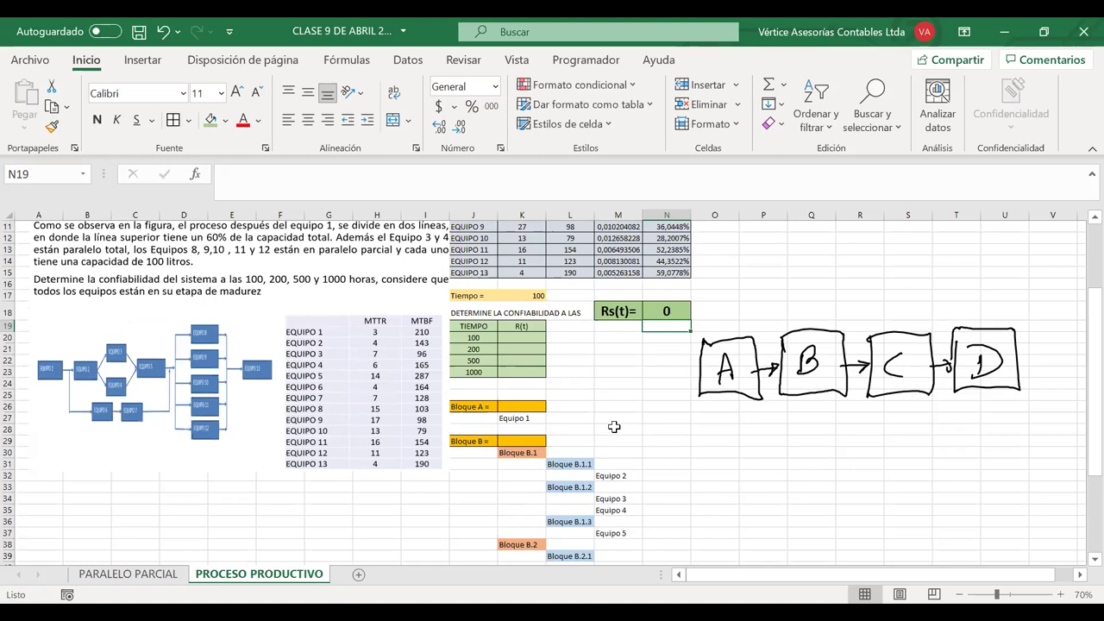
click(656, 313)
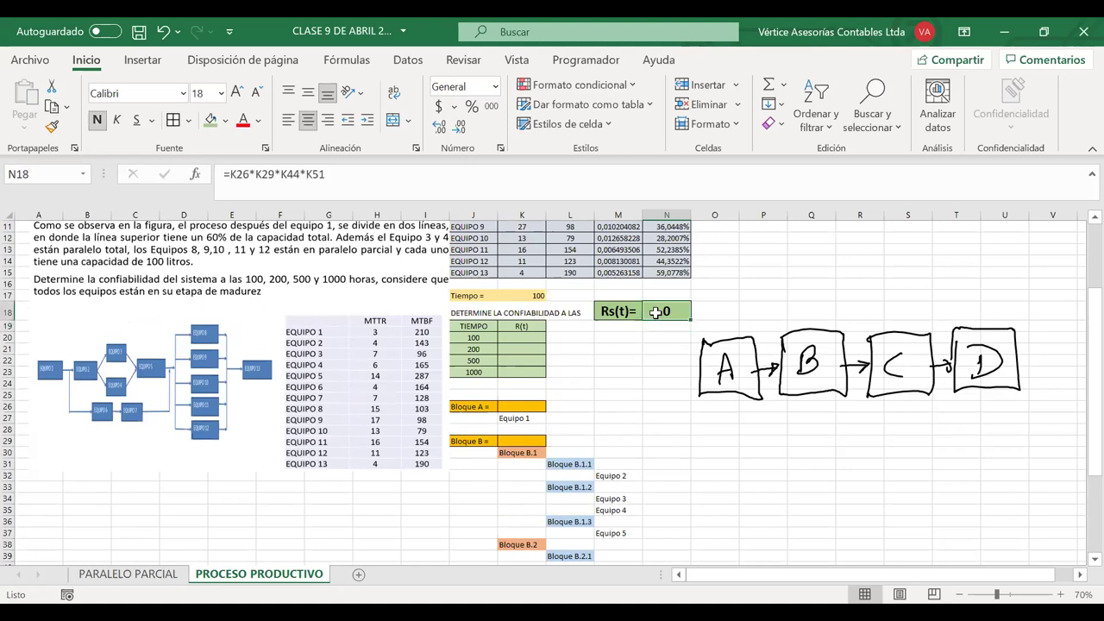
- Change the K27 label to "Equipo 1 :" and link L27 to Equipo 1's reliability with =N3
click(524, 416)
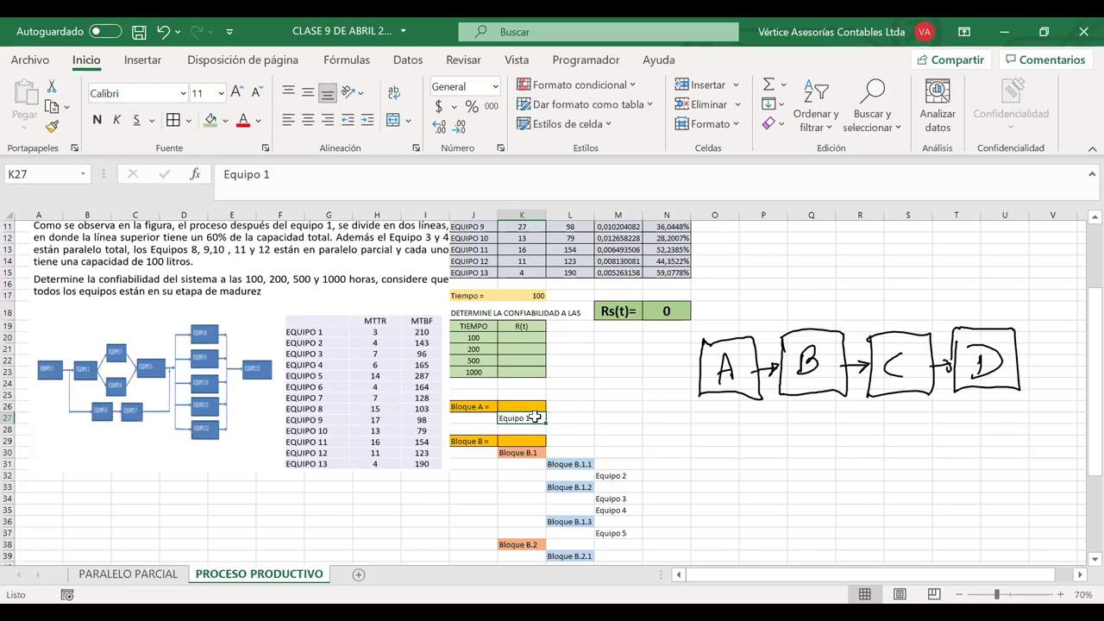
double_click(535, 417)
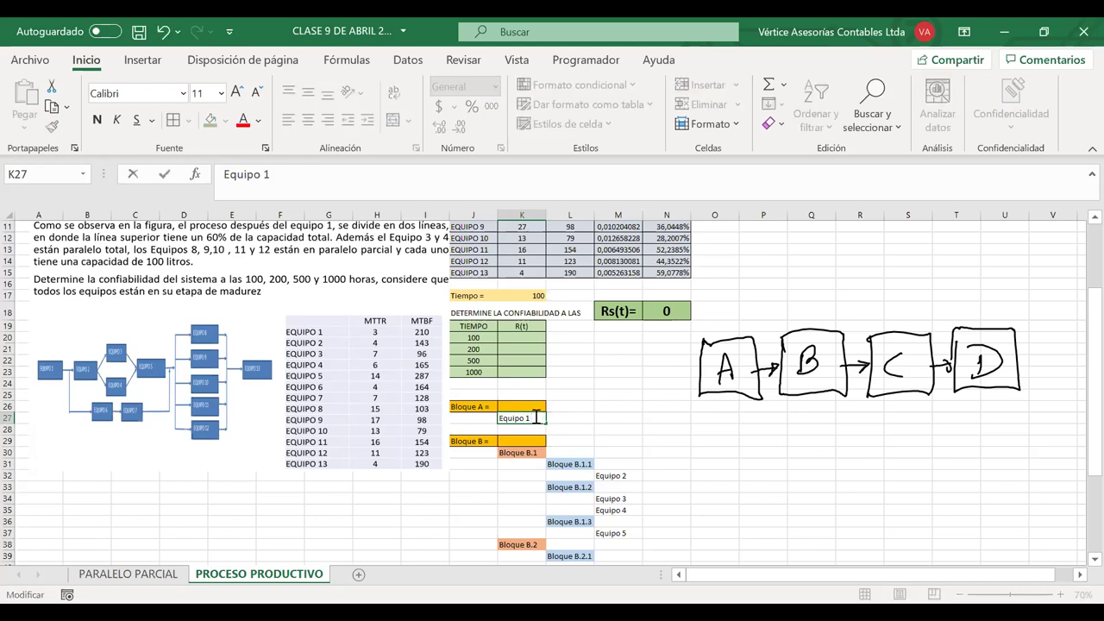
click(563, 419)
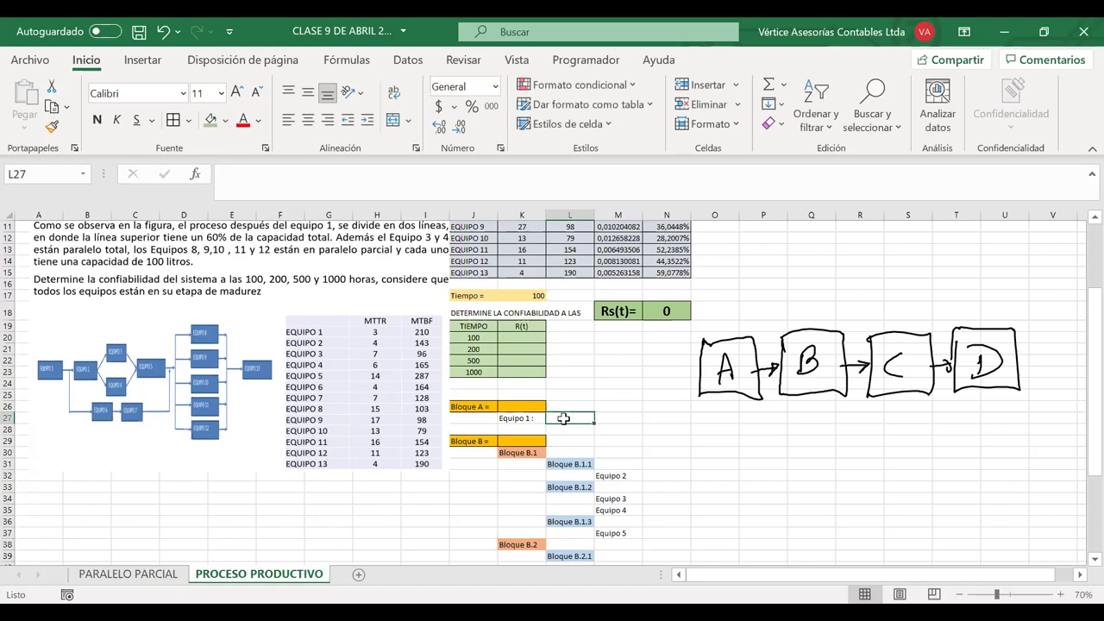
text(=)
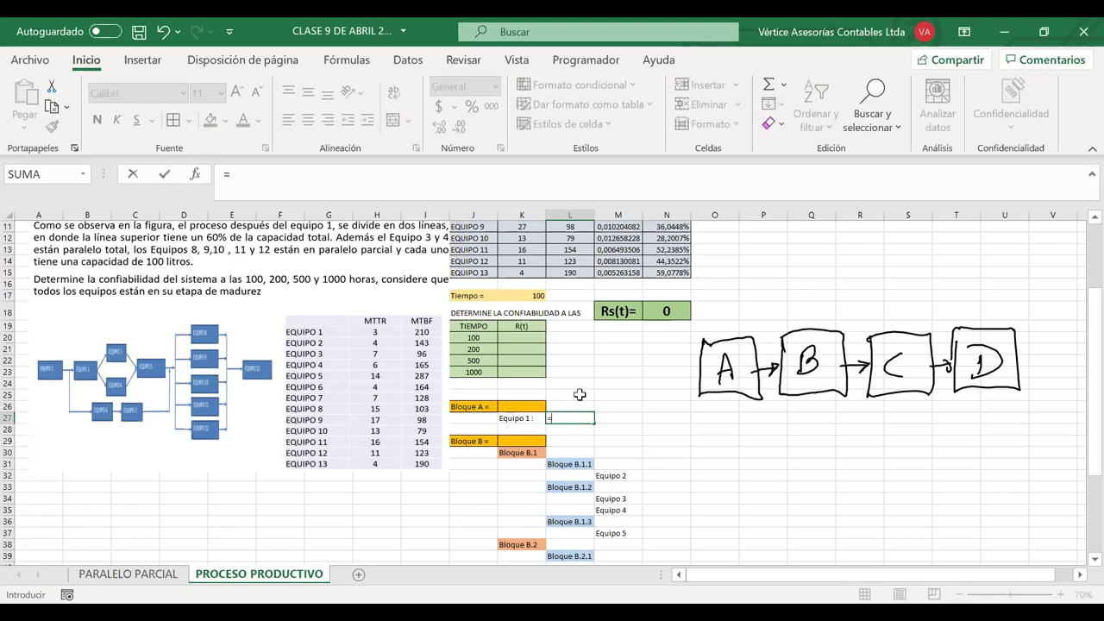
scroll(579, 394, up, 4)
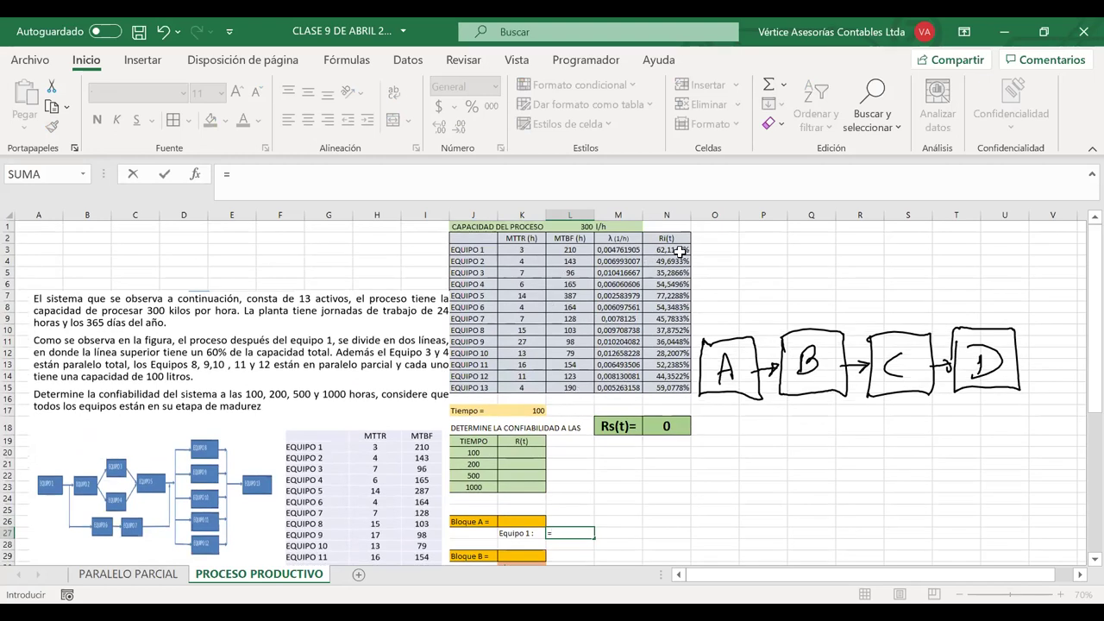
click(679, 250)
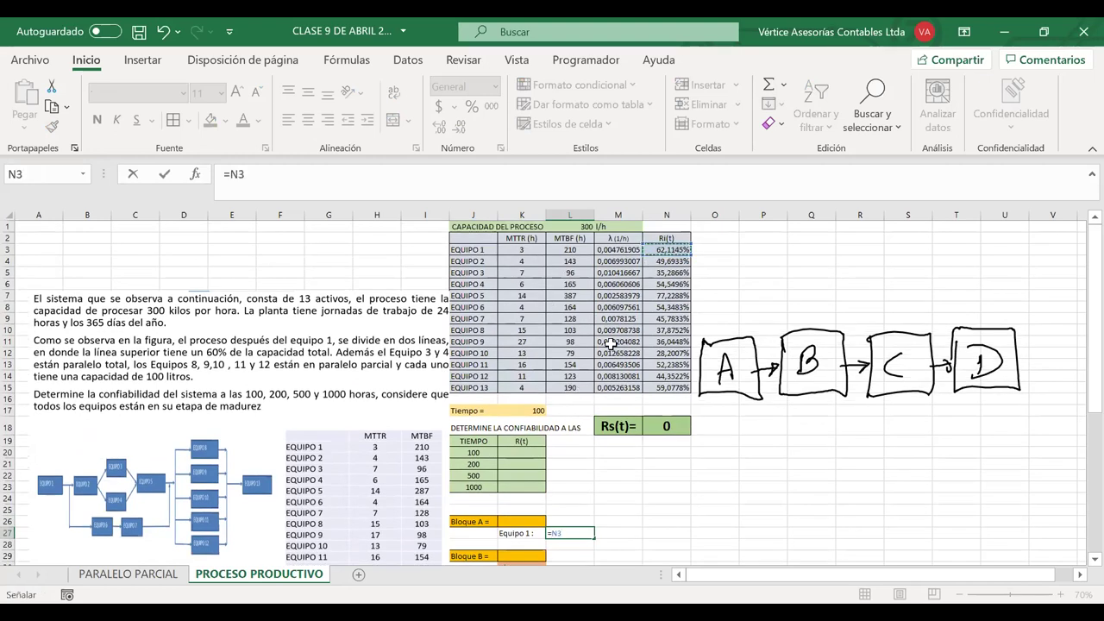
key(Return)
scroll(655, 463, down, 3)
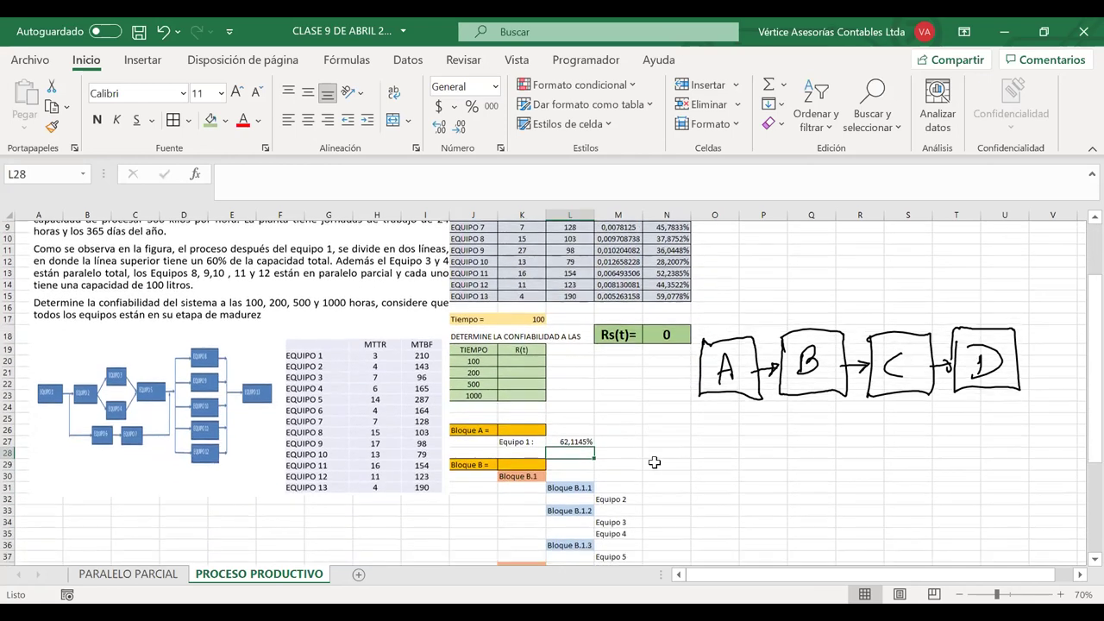
- Set the Bloque A result in K26 equal to Equipo 1's reliability with =L27
scroll(655, 463, down, 1)
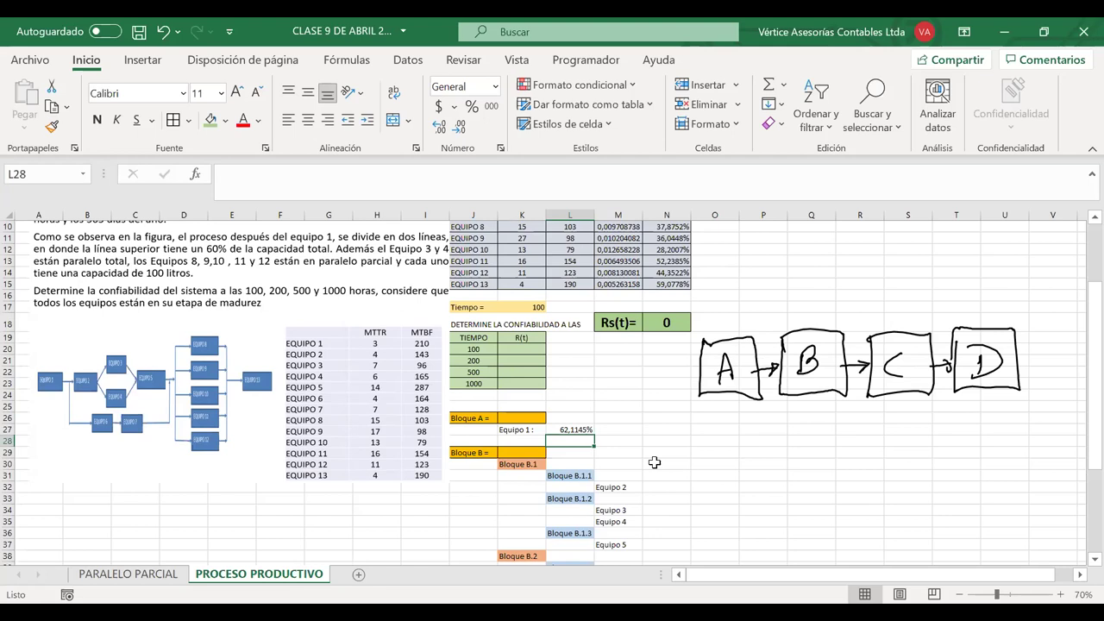
click(531, 419)
text(=)
click(569, 429)
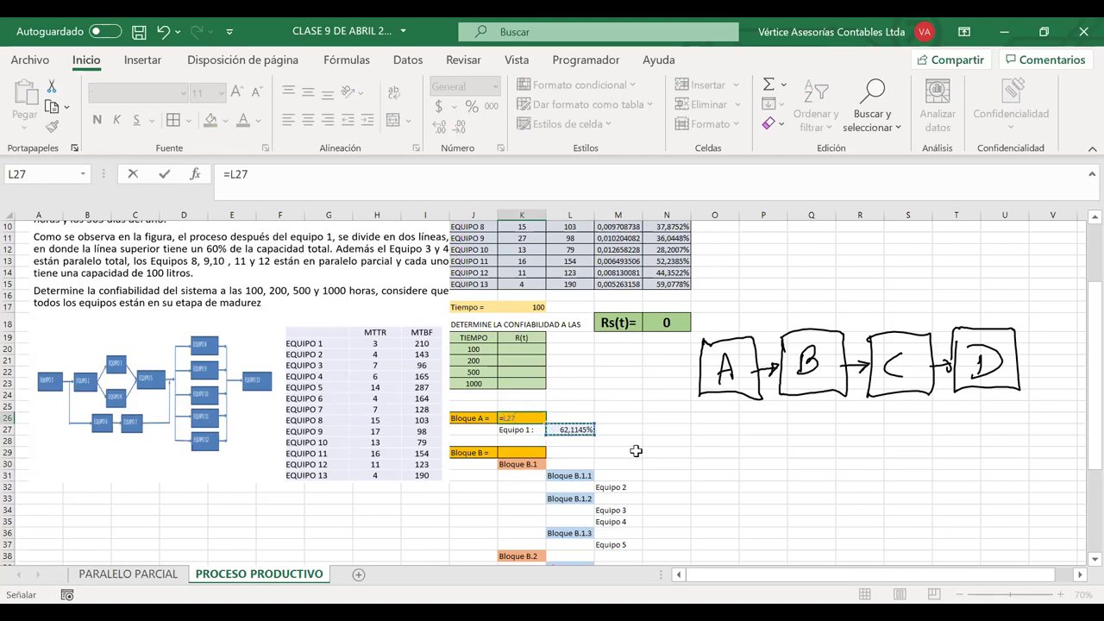
key(Return)
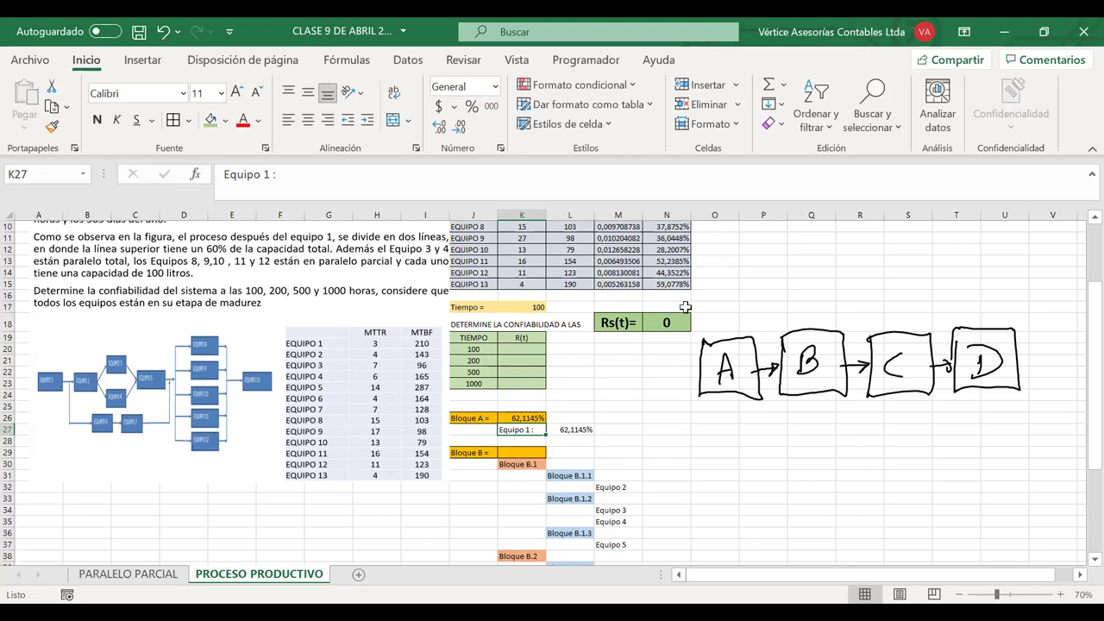
click(665, 323)
- Enter 1 as a placeholder result for Bloque B, Bloque C and Bloque D in K29, K44 and K51
click(518, 451)
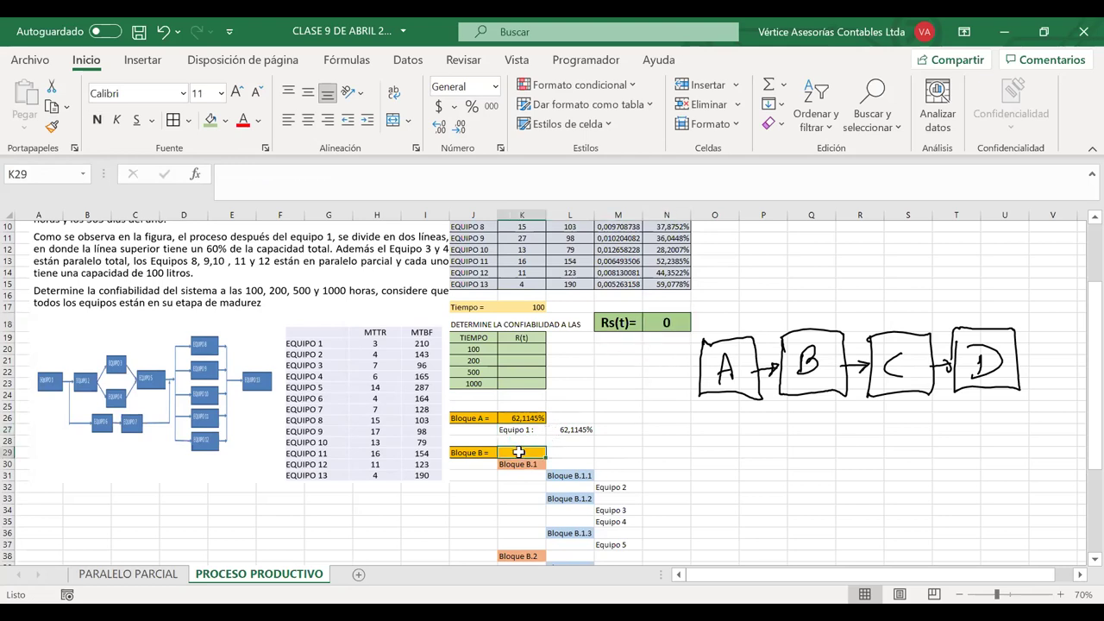
text(1)
key(Return)
key(Down)
key(Down)
key(Down)
key(Down)
key(Down)
key(Down)
key(Down)
key(Down)
key(Down)
key(Down)
key(Down)
key(Down)
key(Down)
key(Down)
key(Down)
key(Down)
key(Down)
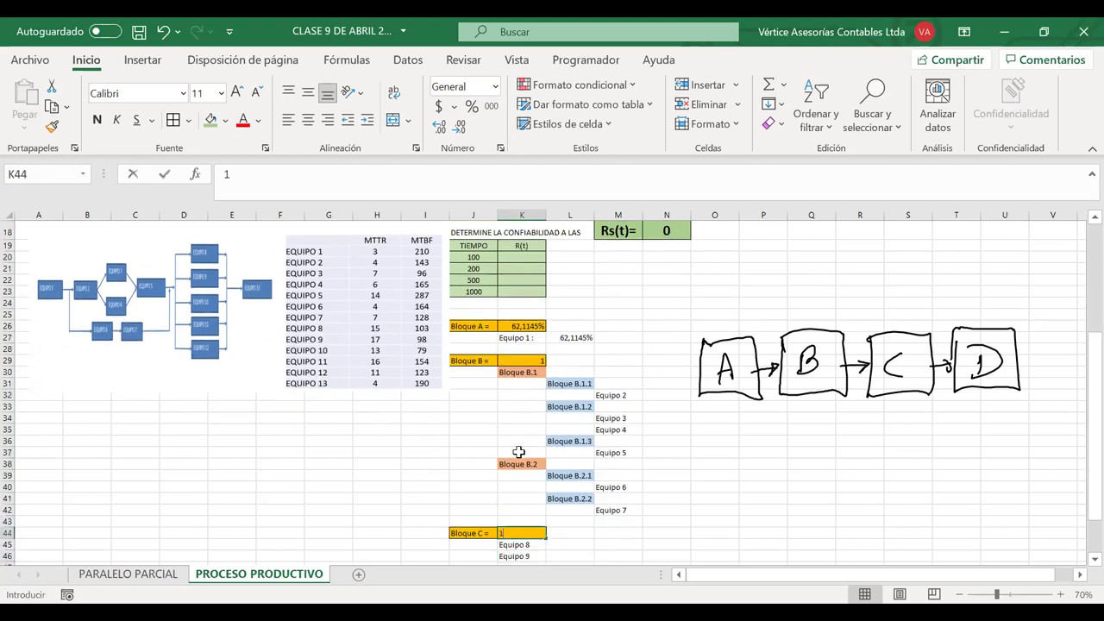
key(Down)
key(Down)
key(Down)
key(Down)
key(Down)
key(Up)
text(1)
key(Return)
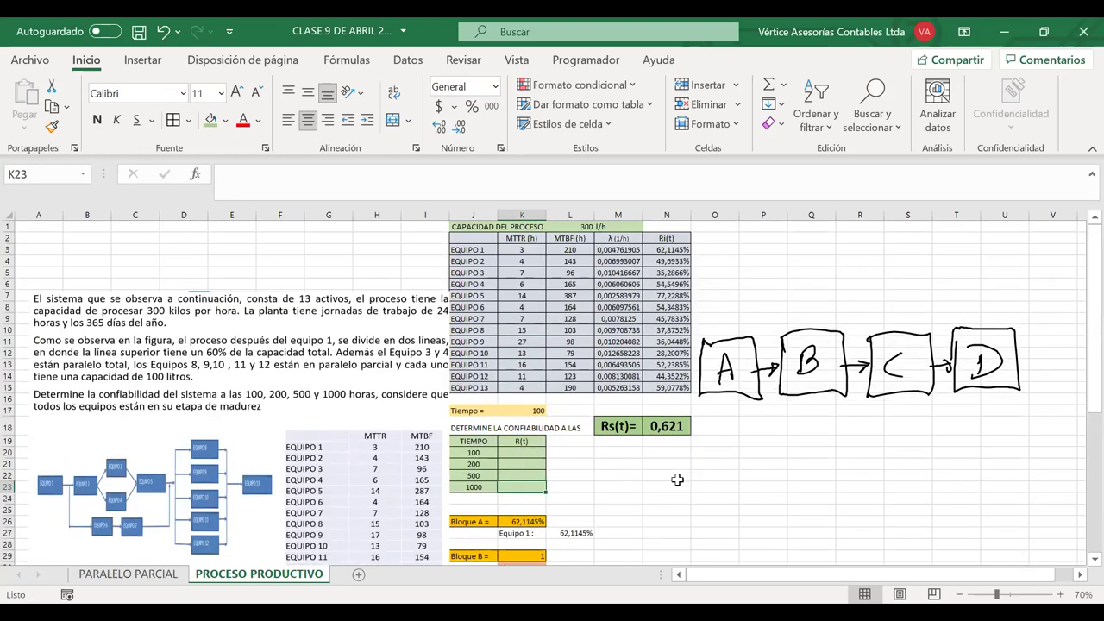
- Format the Rs(t) result in N18 as a percentage with one decimal place
click(657, 429)
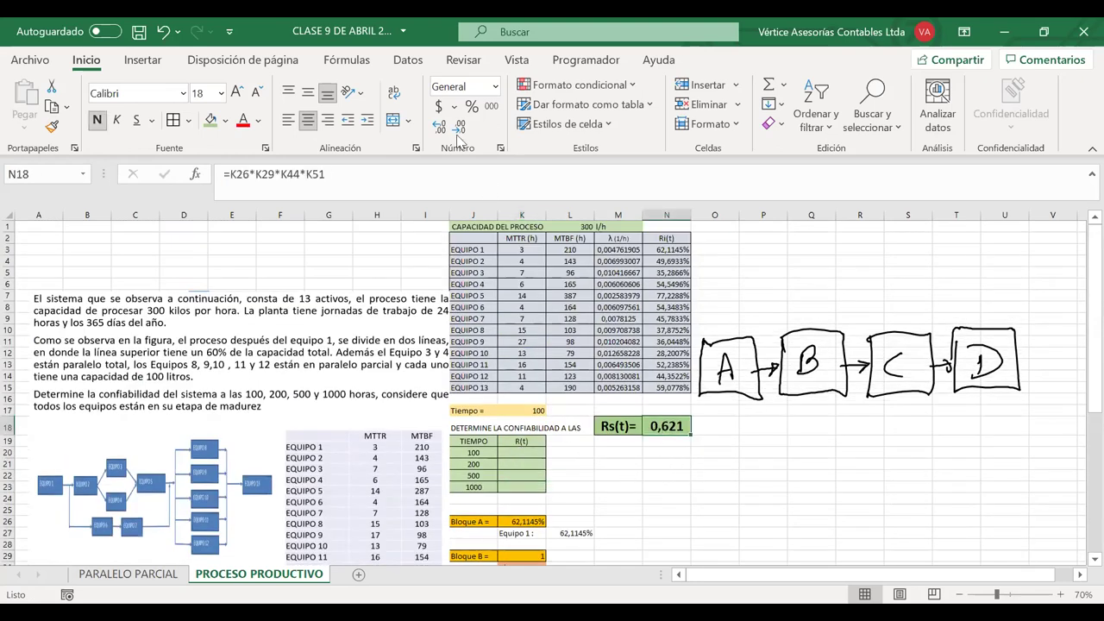
click(472, 105)
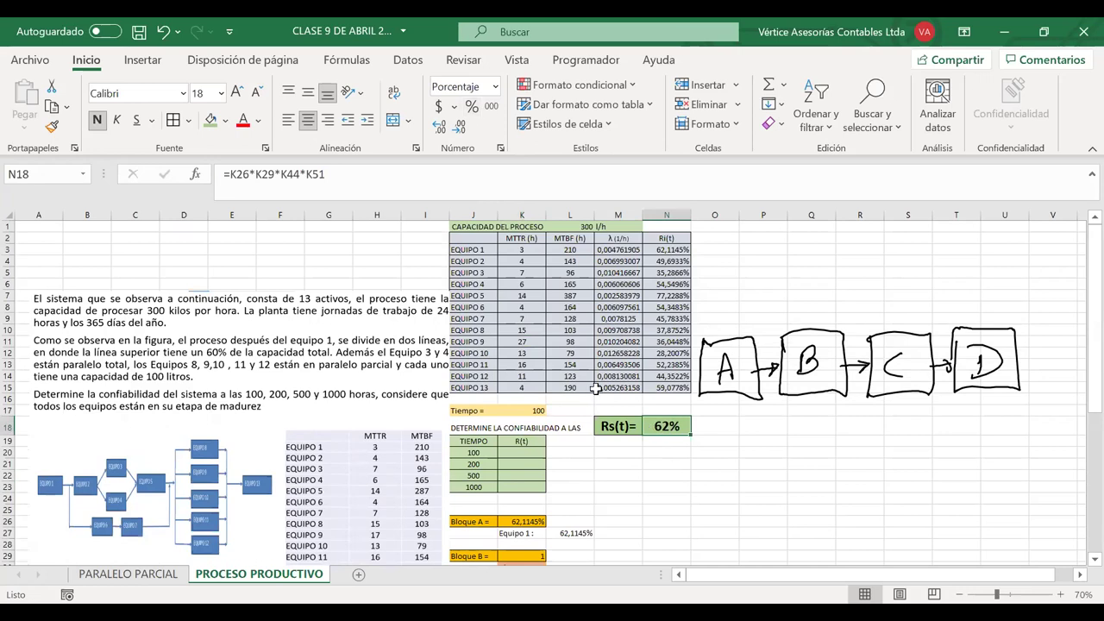
click(439, 119)
click(617, 464)
- Add borders to the Equipo 1 label and its reliability cell, K27:L27
scroll(615, 468, down, 1)
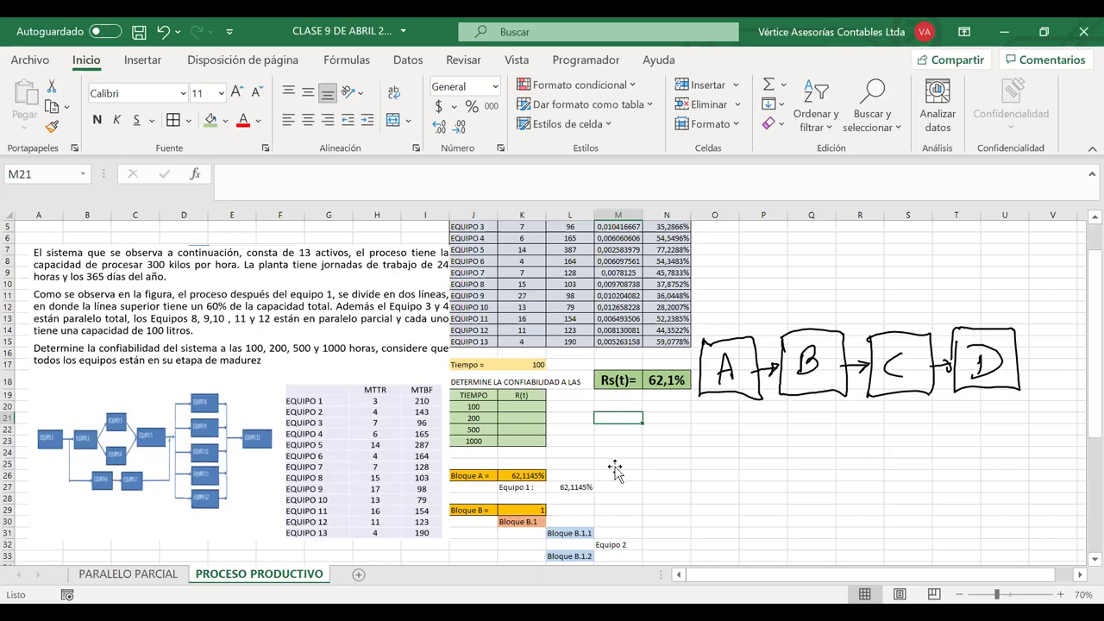
scroll(615, 468, down, 2)
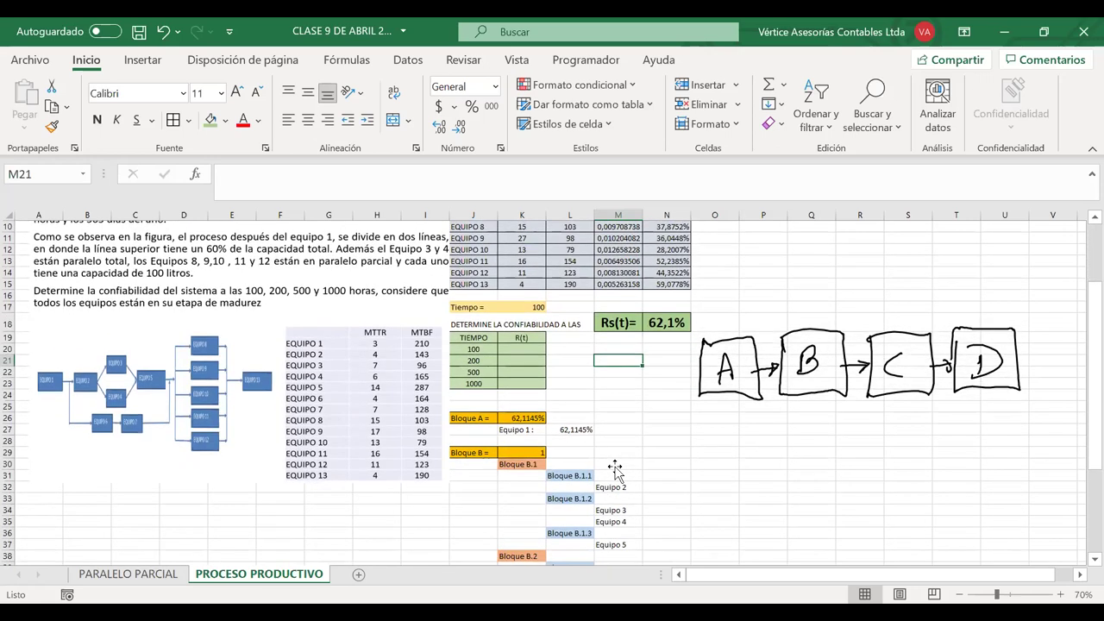
drag(565, 428, 504, 429)
key(ctrl+v)
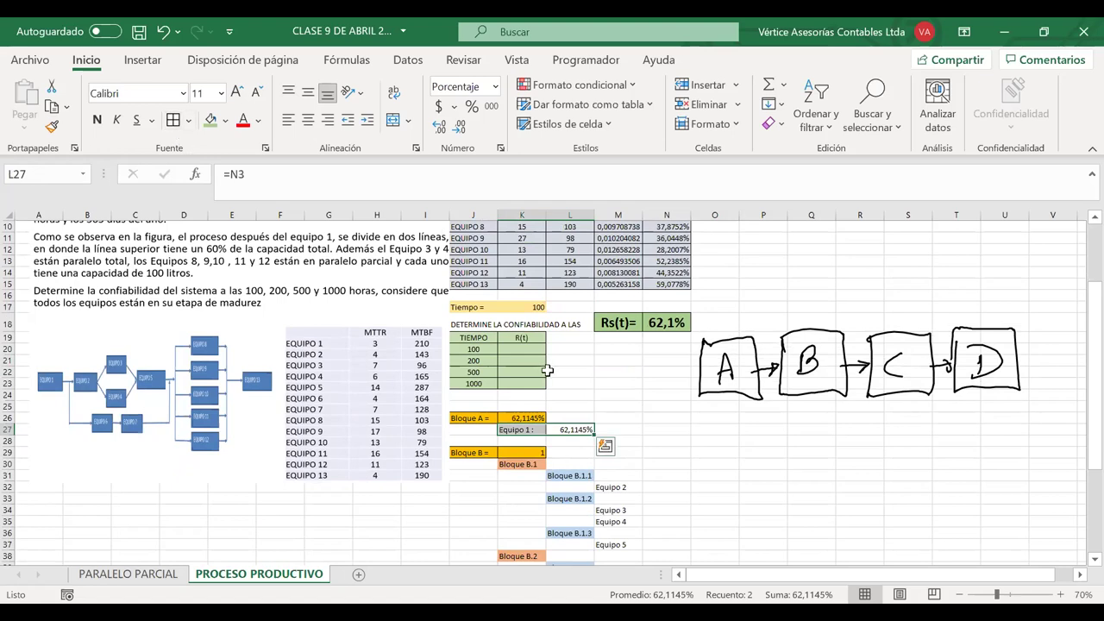
click(720, 466)
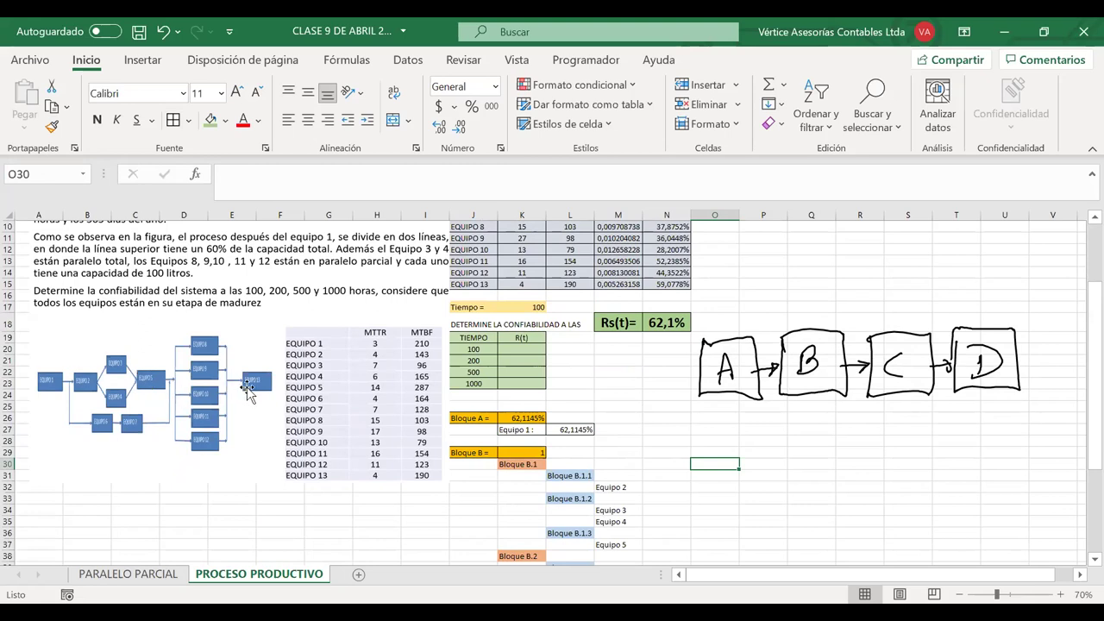
- Change the K52 label to "Equipo 13 :" and add borders to K52:L52
scroll(247, 390, down, 3)
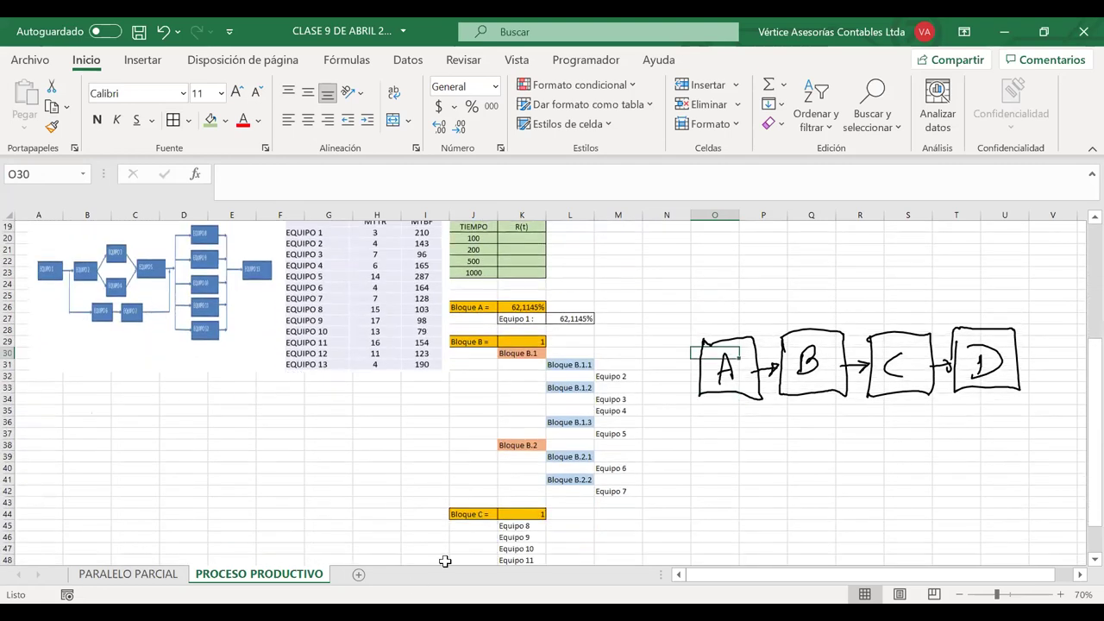
scroll(444, 561, down, 3)
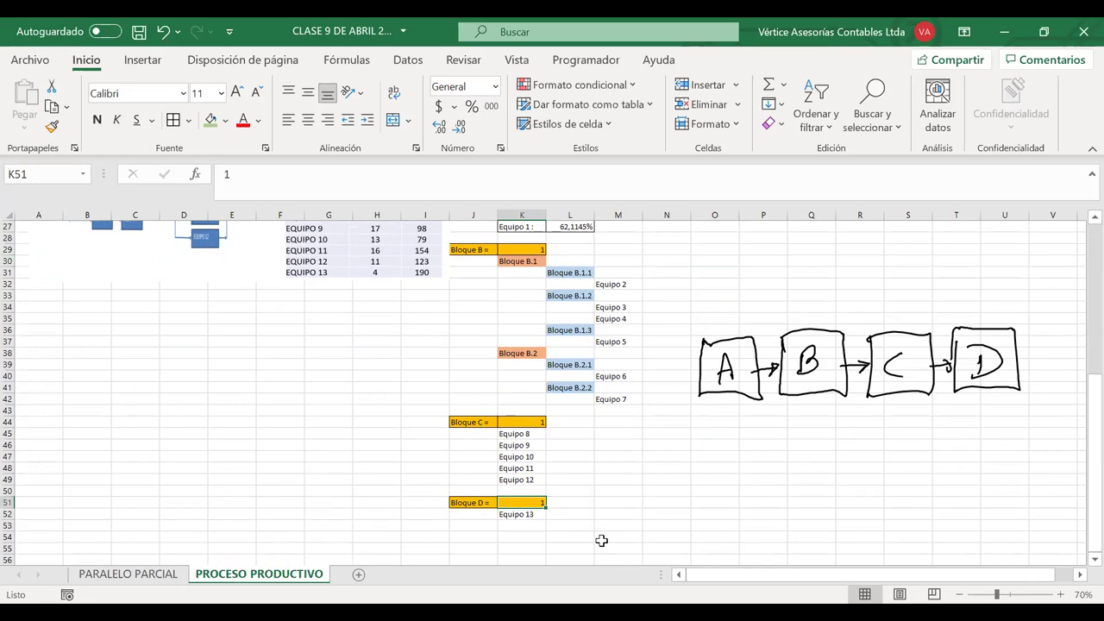
double_click(542, 514)
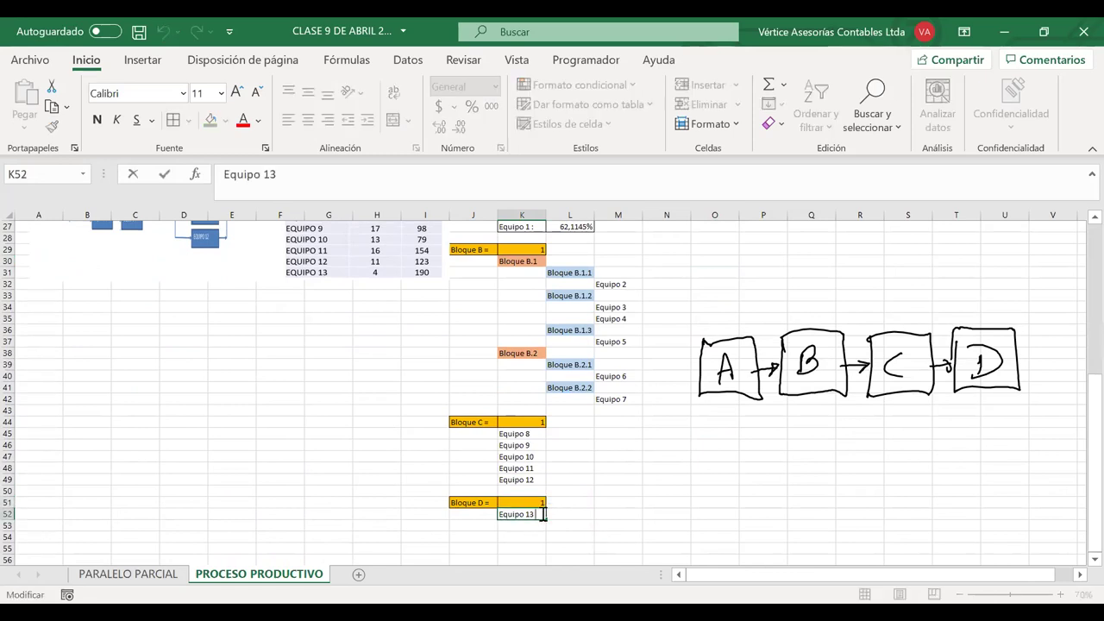
text(:)
click(571, 515)
drag(571, 515, 522, 515)
click(172, 120)
- Link L52 to Equipo 13's reliability in the equipment table with =N15
click(566, 515)
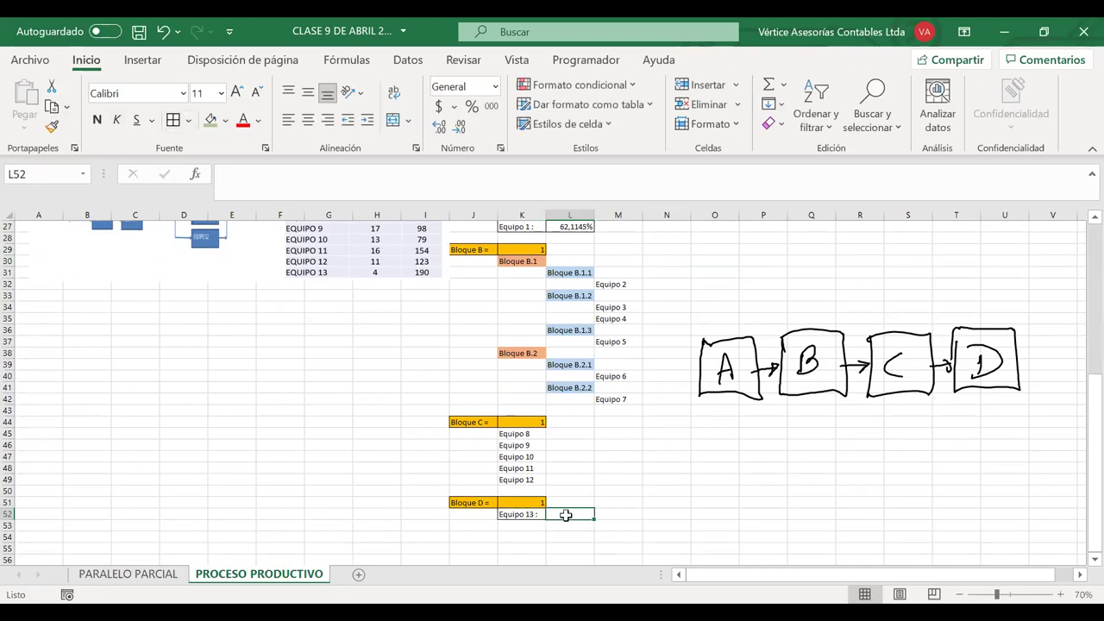
text(=)
scroll(567, 515, up, 5)
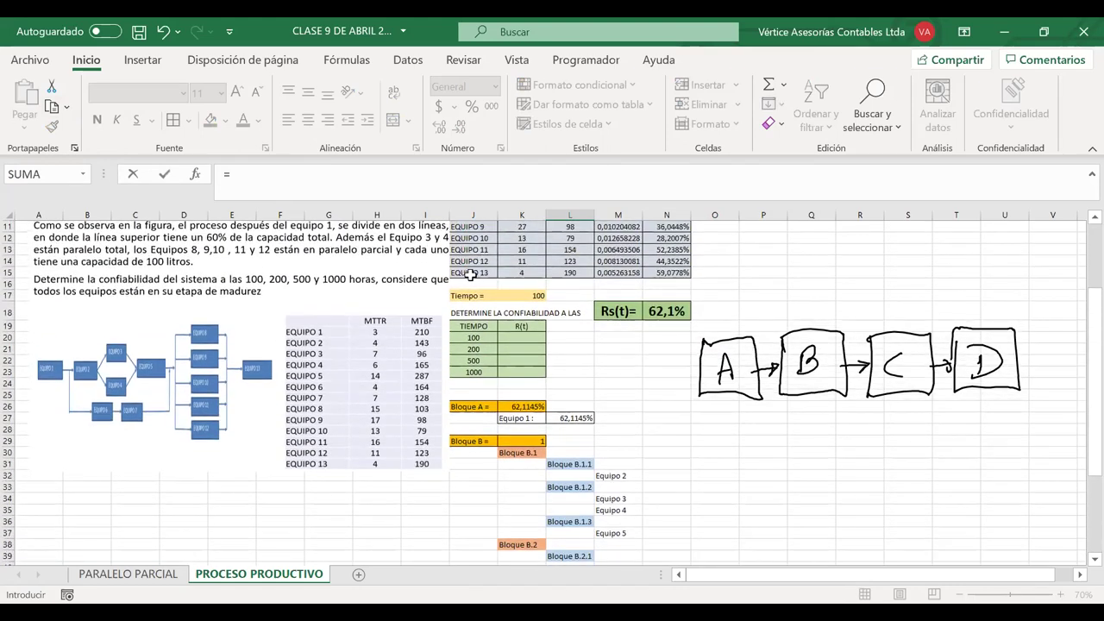
click(681, 272)
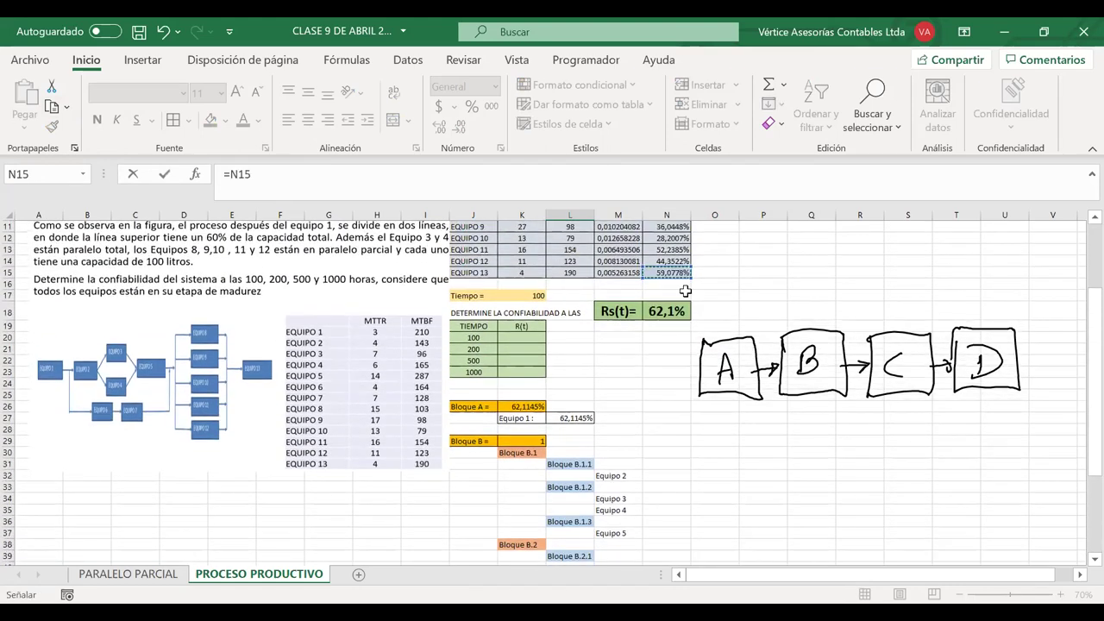
key(Return)
scroll(592, 443, down, 2)
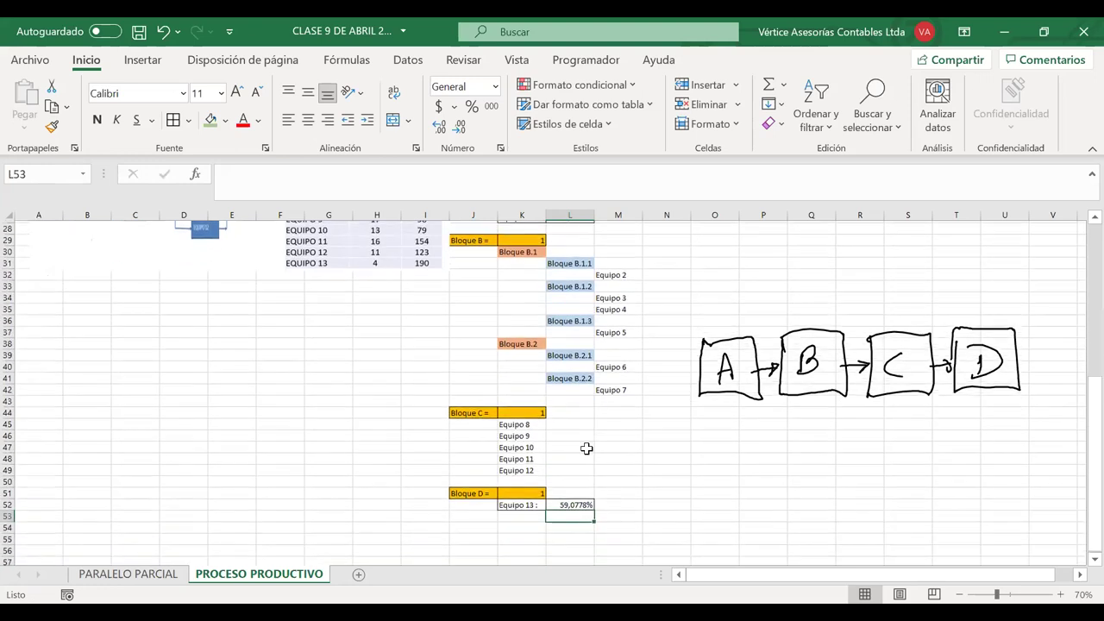
- Move the exercise picture down beside the blocks and link the Bloque D value in K51 to cell L52
drag(264, 256, 259, 366)
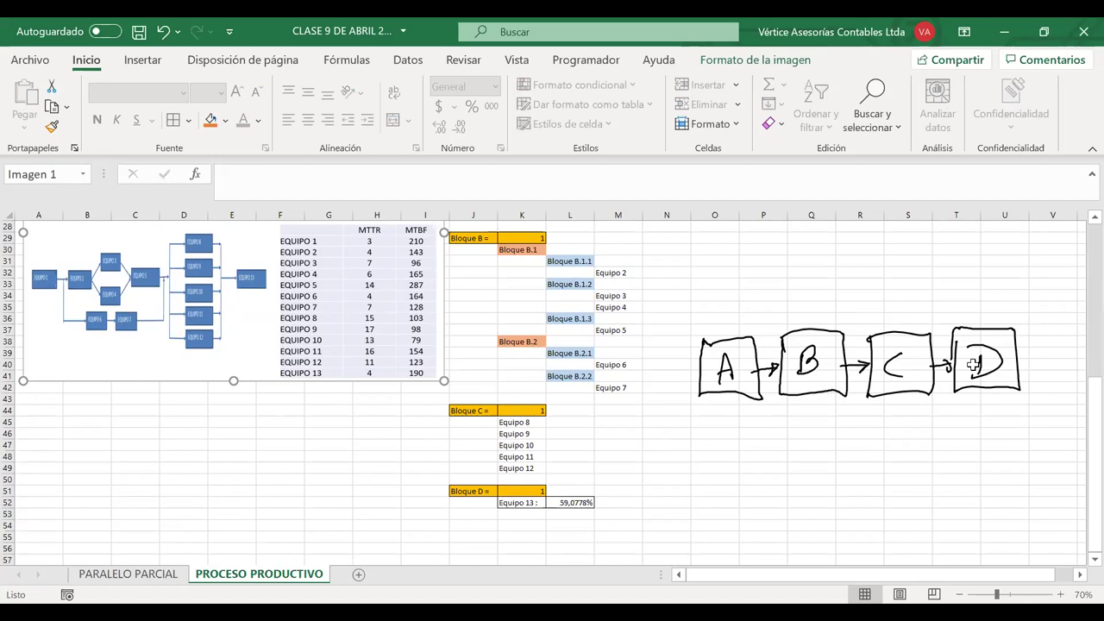
click(533, 490)
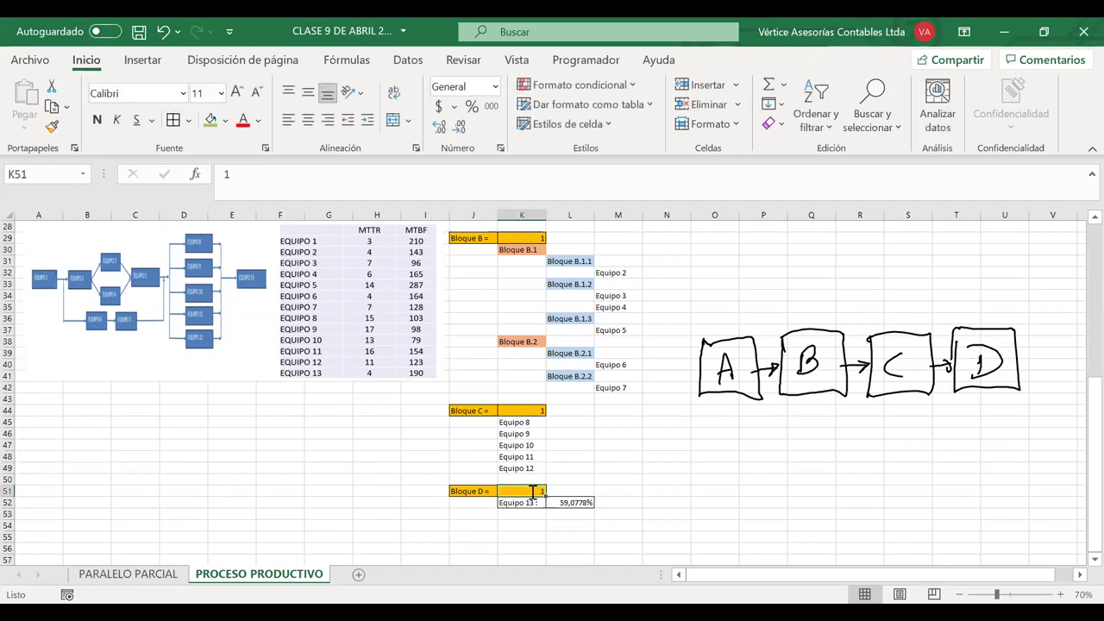
text(=)
click(564, 502)
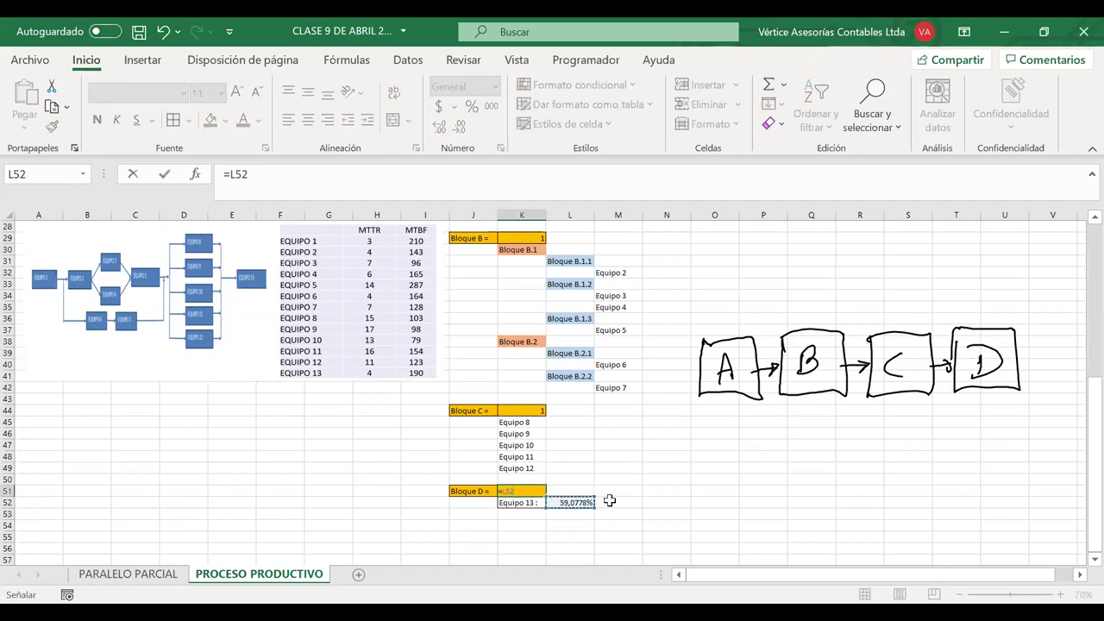
key(Return)
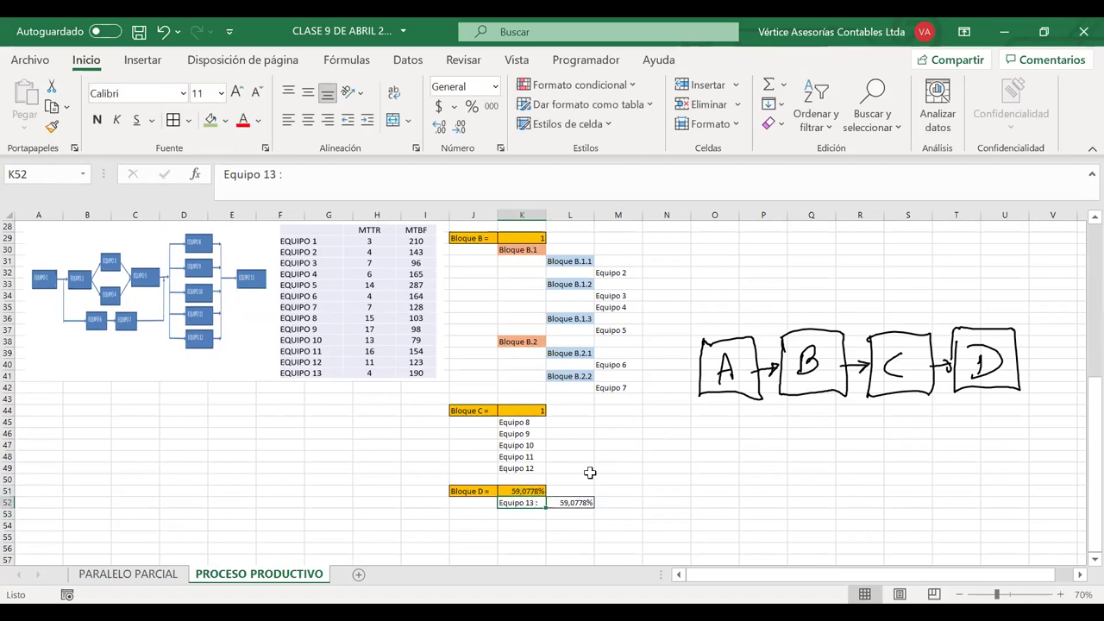
- Check the system reliability formula Rs(t) in N18 against the block cells it multiplies
scroll(590, 473, up, 4)
click(667, 252)
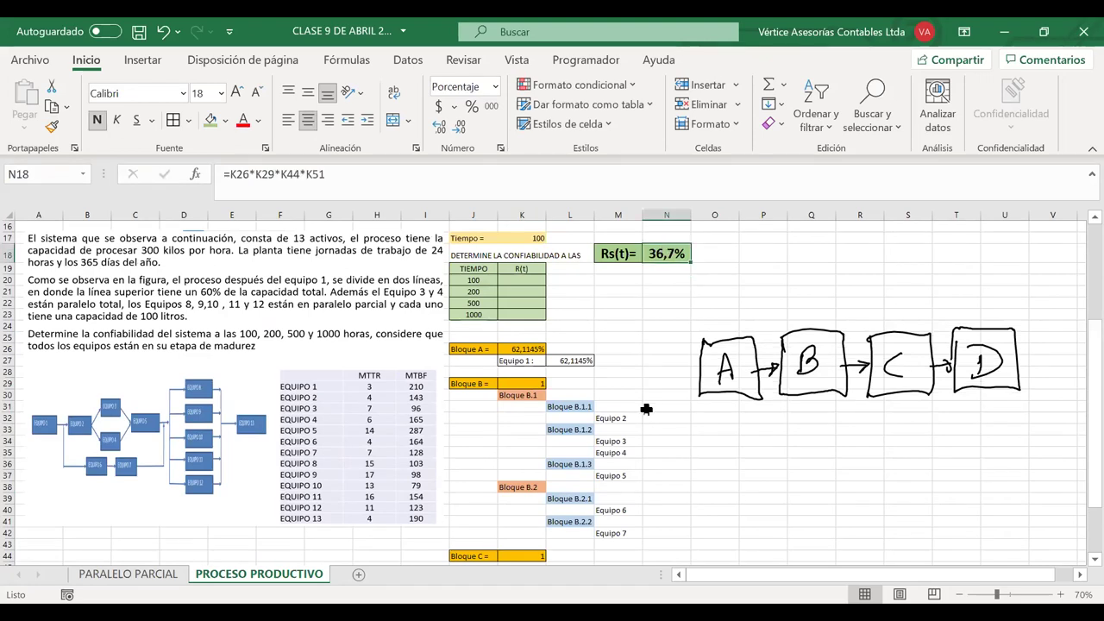
scroll(645, 409, up, 2)
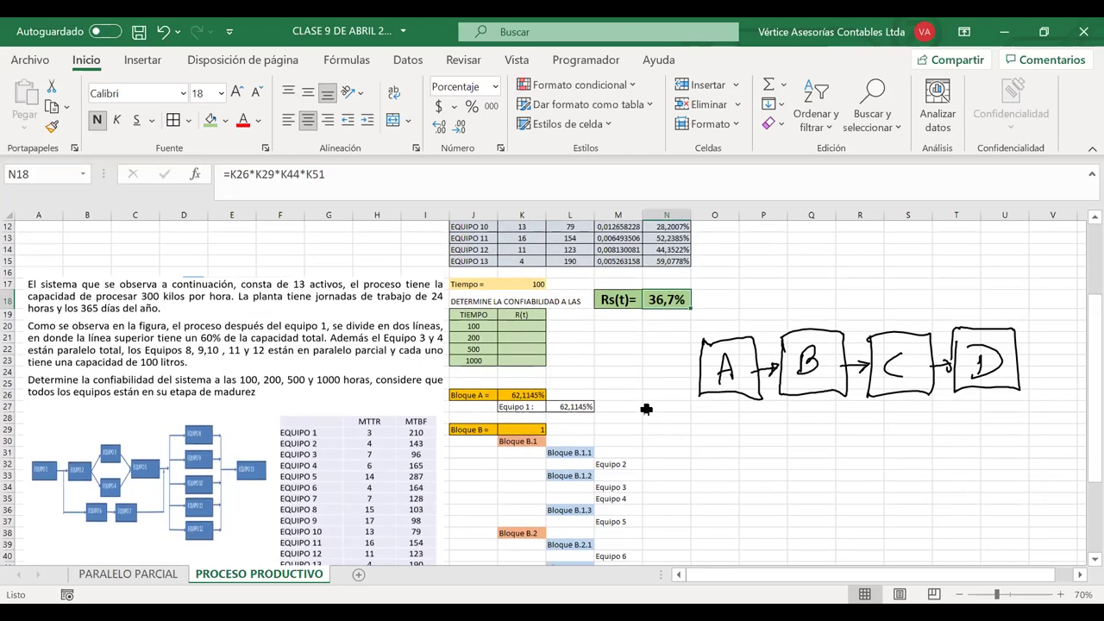
scroll(646, 408, down, 2)
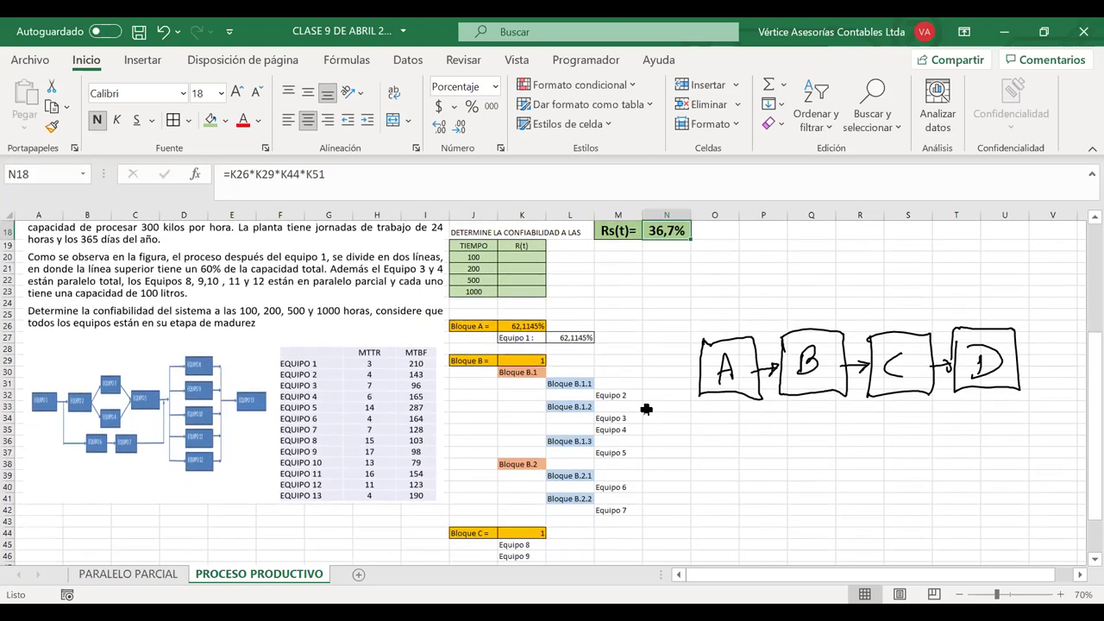
scroll(646, 408, down, 2)
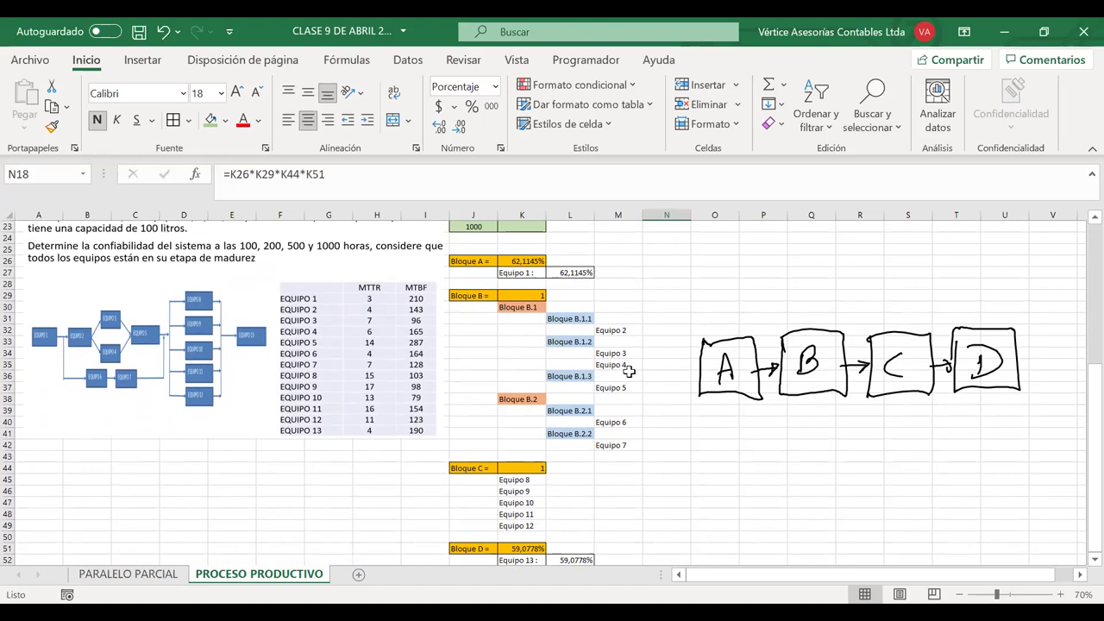
- Add a colon to the end of the labels Bloque B.1 in K30 and Bloque B.2 in K38
click(535, 306)
double_click(542, 306)
text(:)
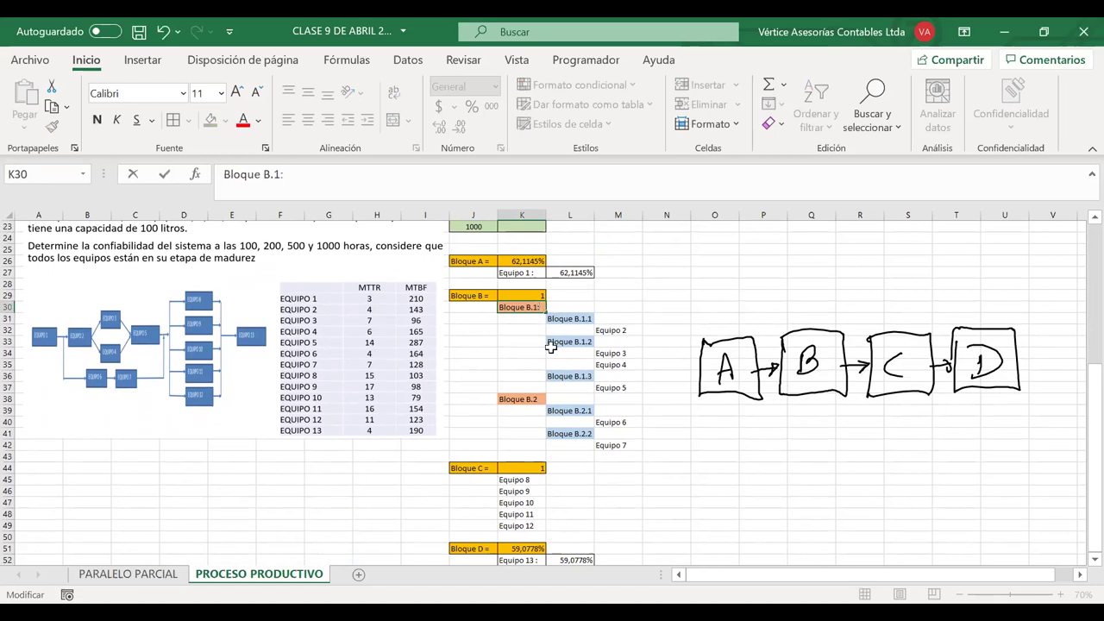
click(538, 399)
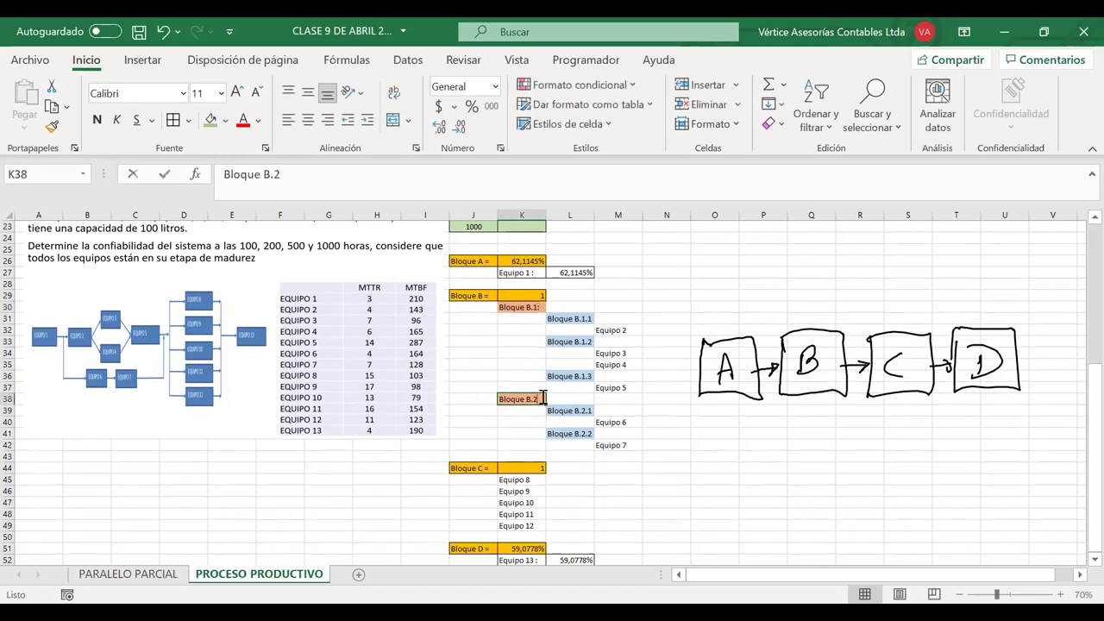
double_click(542, 399)
text(:)
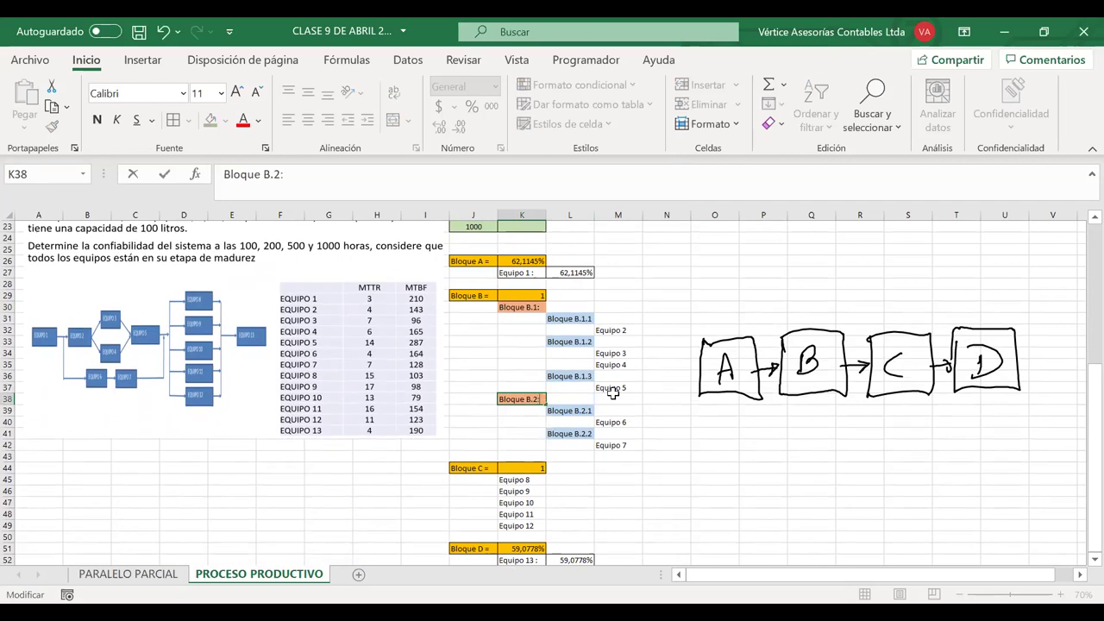
- Copy the Bloque B.1 label's format to L30, and the format of K30:L30 to the Bloque B.2 cells K38:L38
click(551, 307)
click(541, 307)
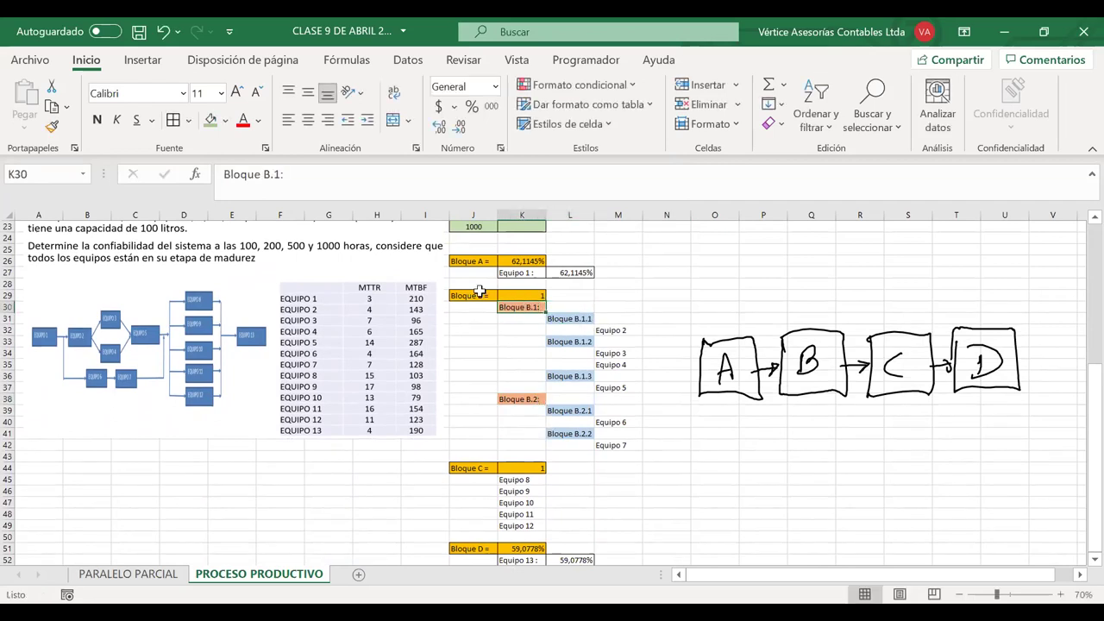
click(52, 126)
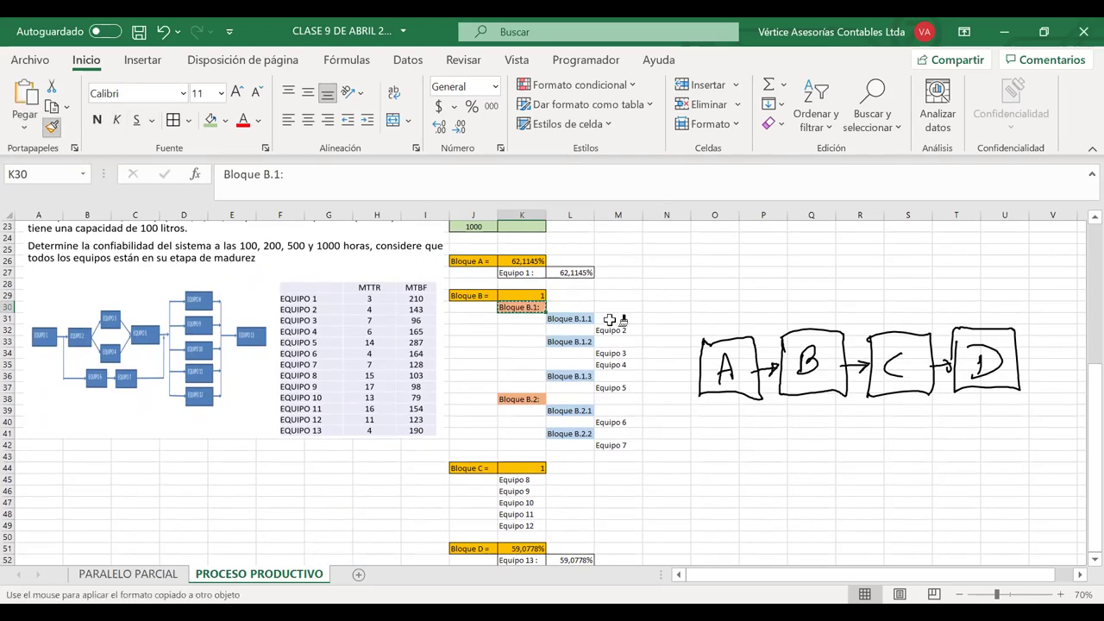
click(572, 307)
drag(521, 307, 571, 306)
click(52, 127)
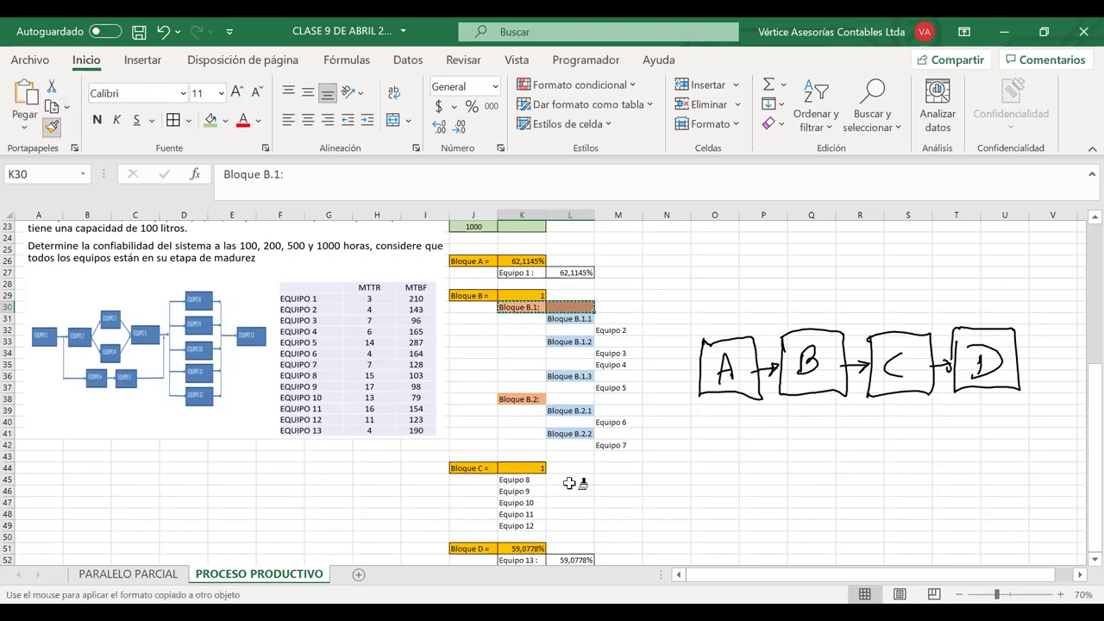
drag(561, 401, 523, 399)
click(724, 477)
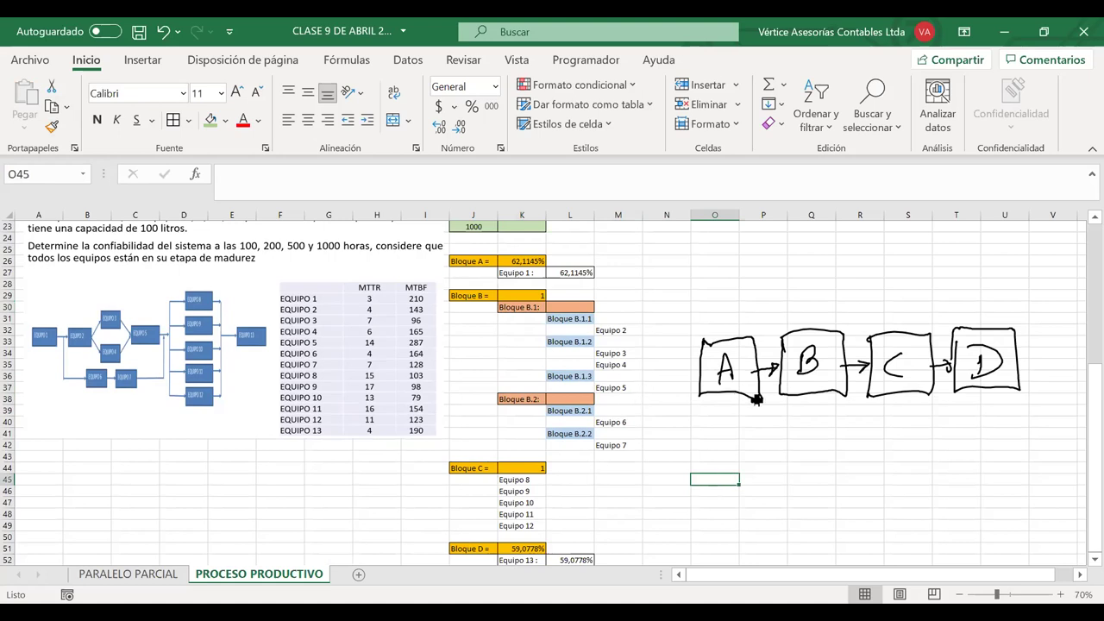
- Move the exercise picture down so its capacity text is readable, and enter 60% centred in K31 under Bloque B.1
drag(362, 299, 363, 360)
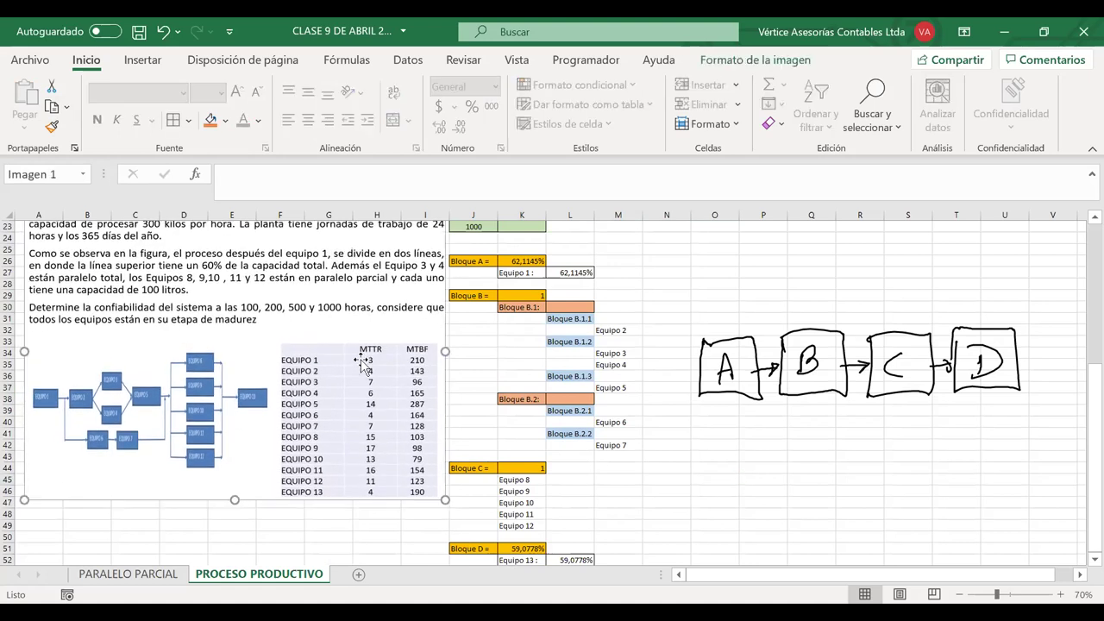
click(514, 317)
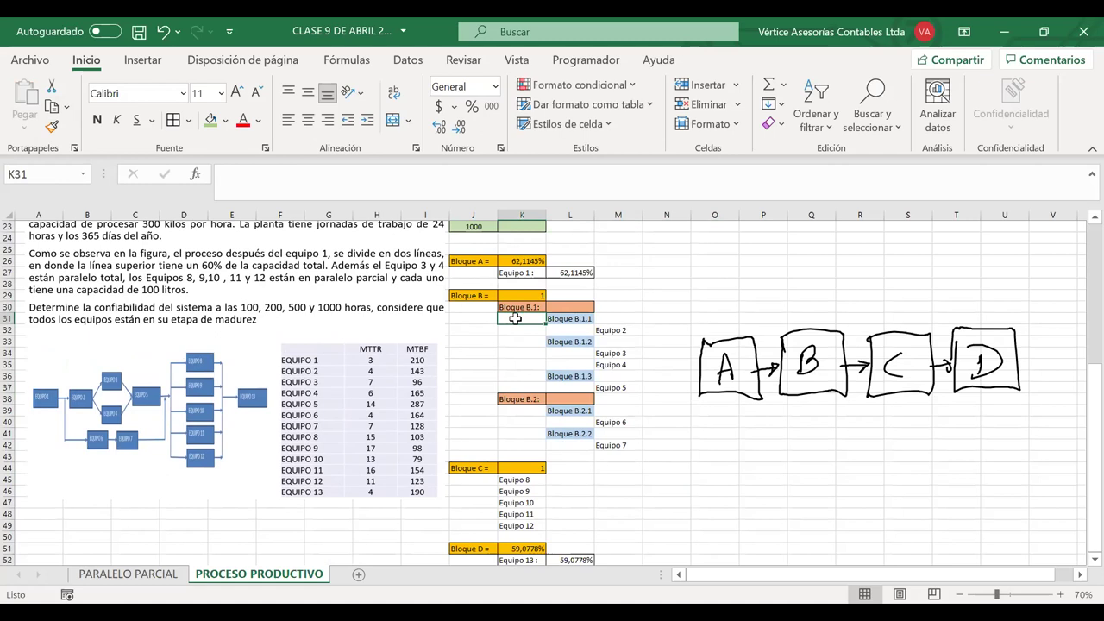
text(60)
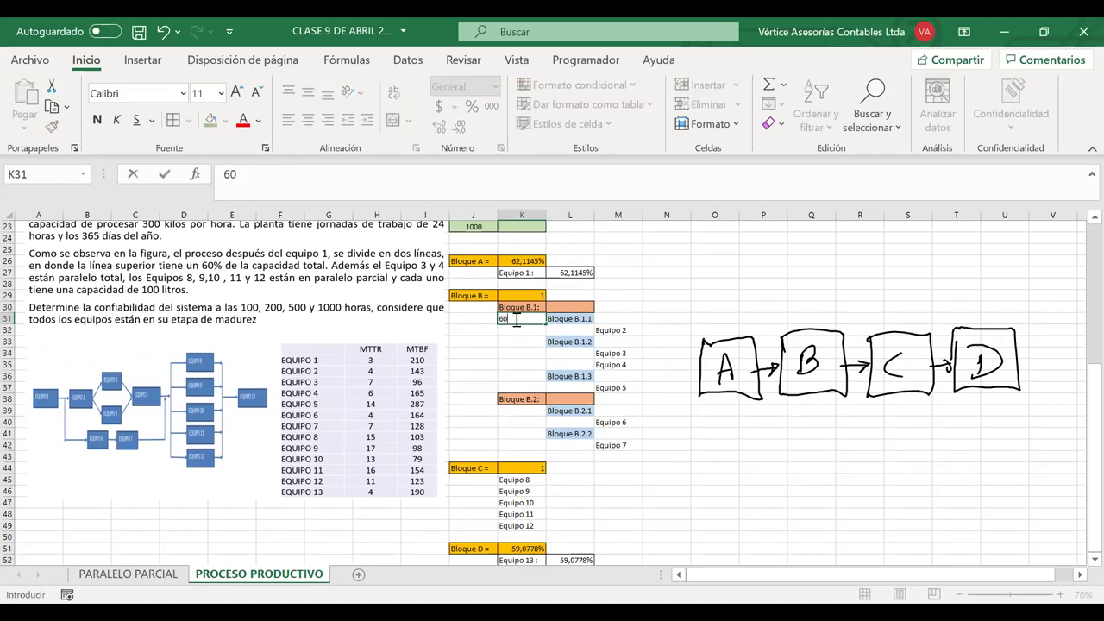
text(%)
key(ctrl+Return)
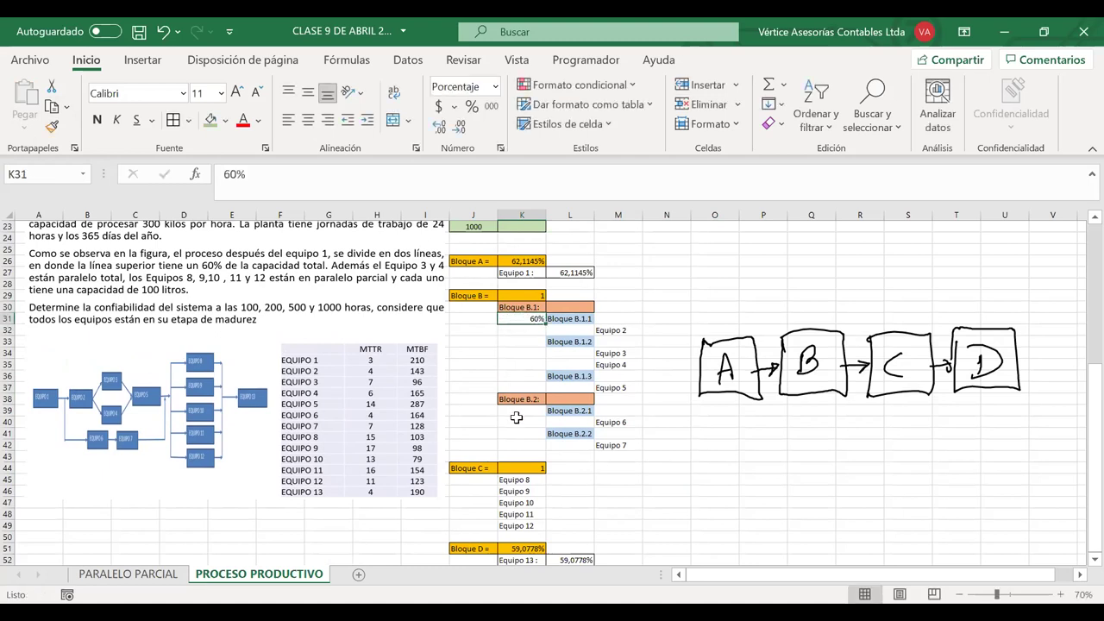
click(308, 120)
- Enter 40% in K39 under Bloque B.2 and centre it in the cell
click(508, 411)
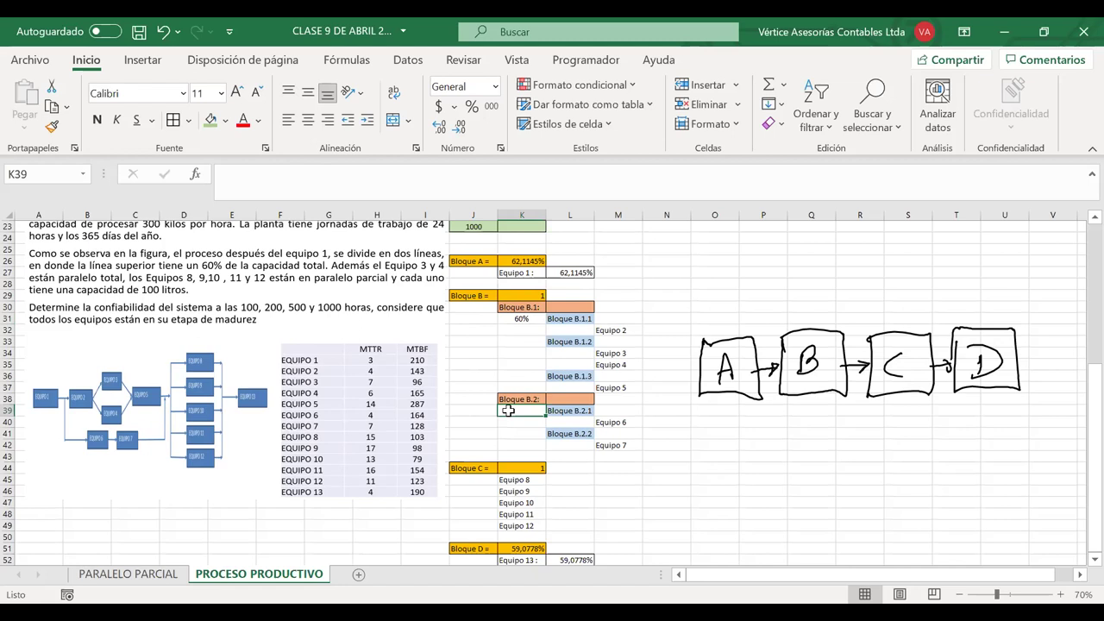
text(40%)
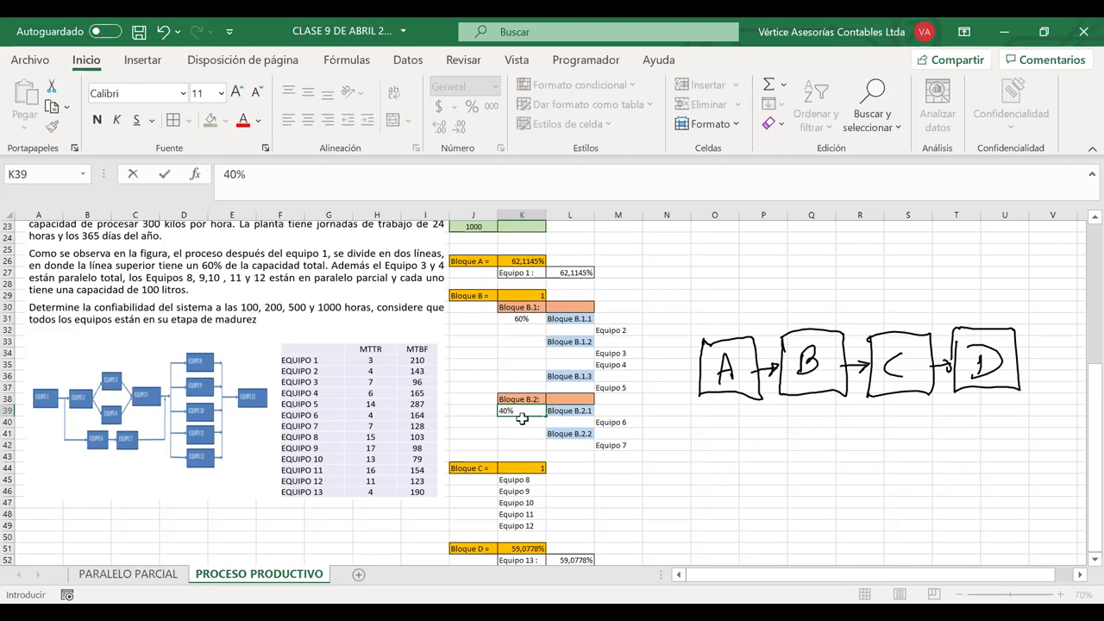
key(Return)
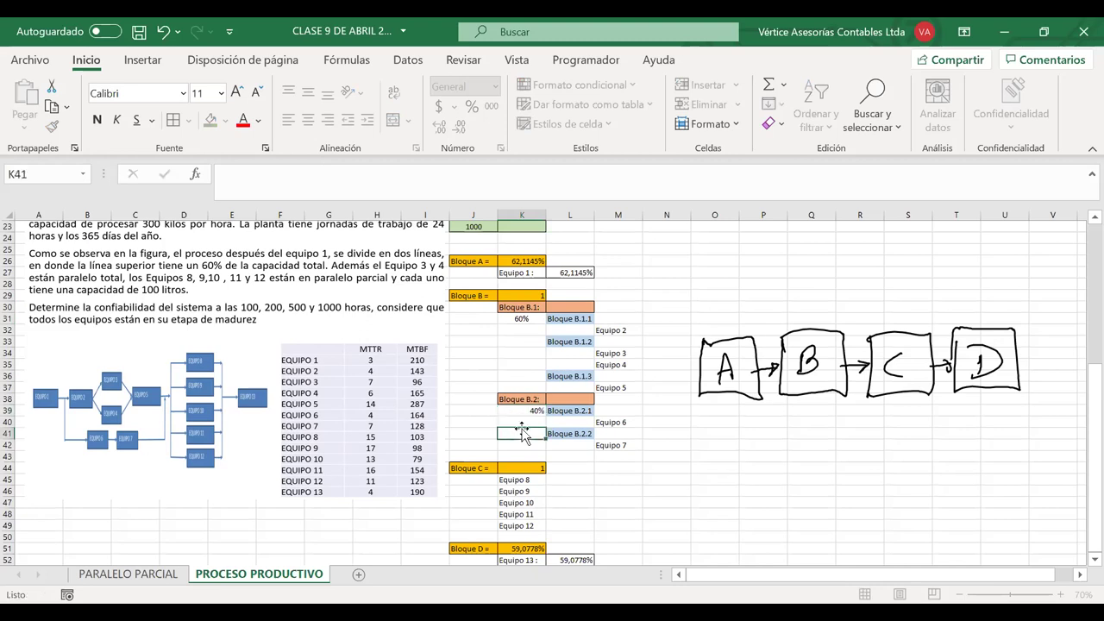
click(520, 411)
click(308, 119)
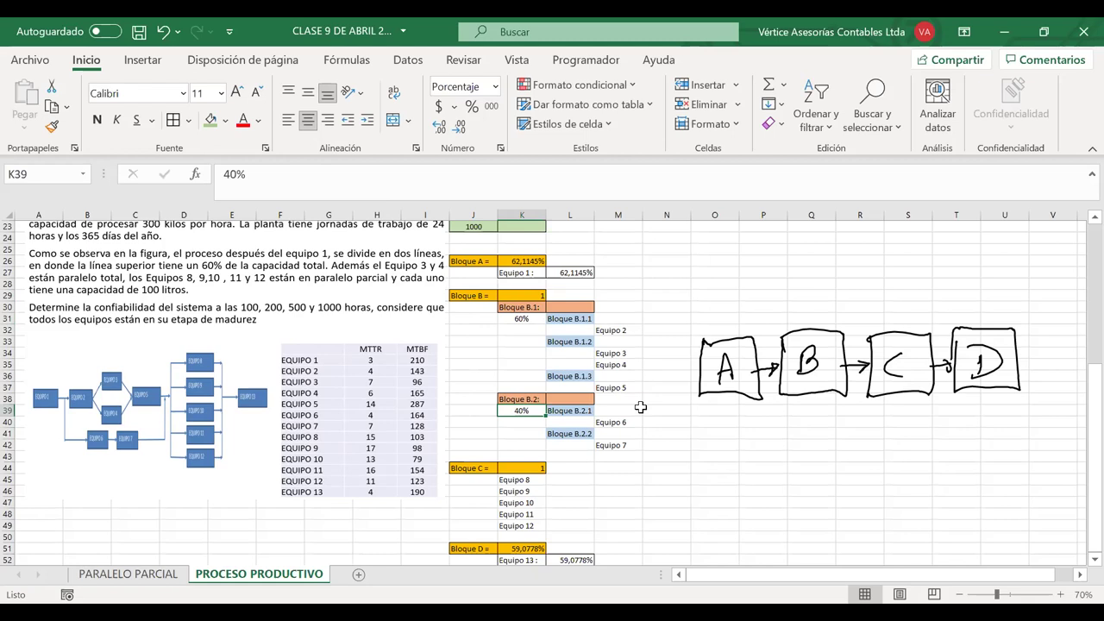
click(495, 397)
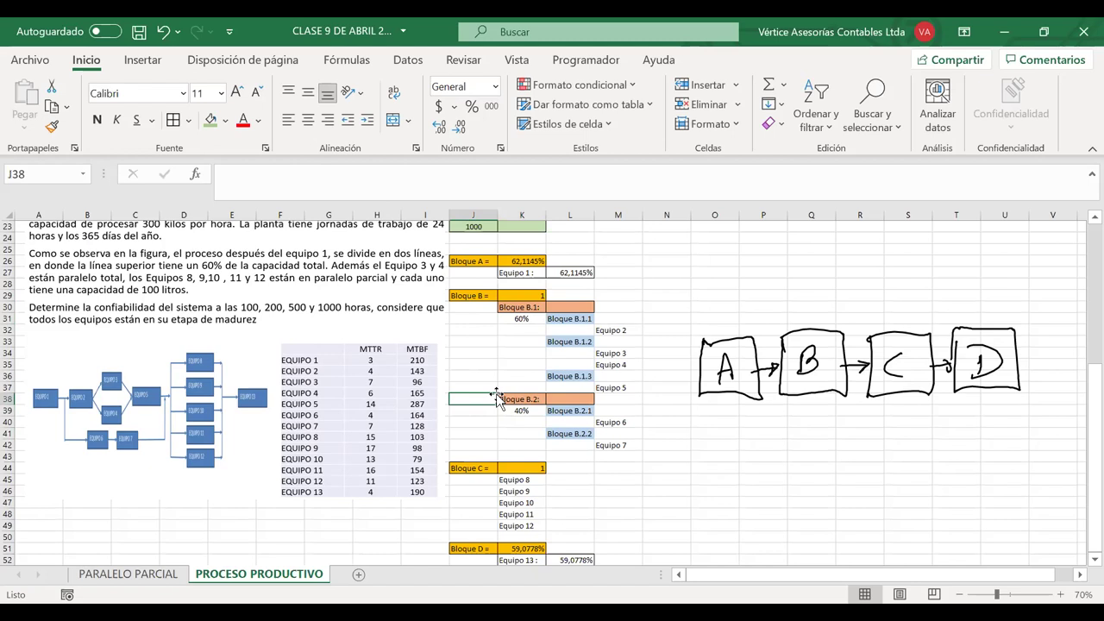
click(513, 317)
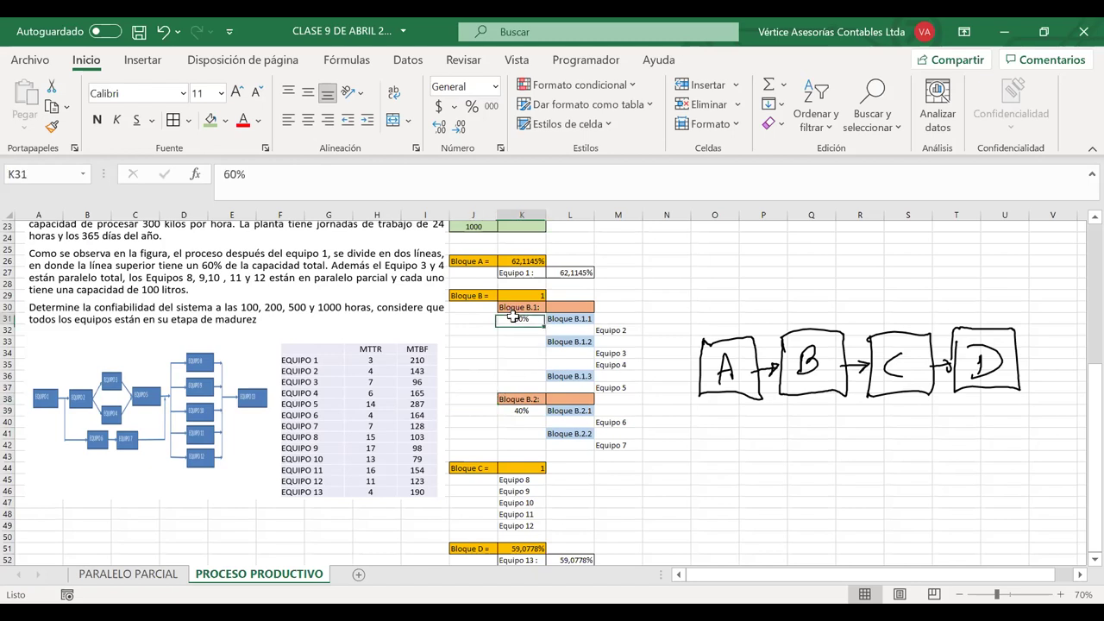
click(521, 409)
click(511, 318)
click(504, 410)
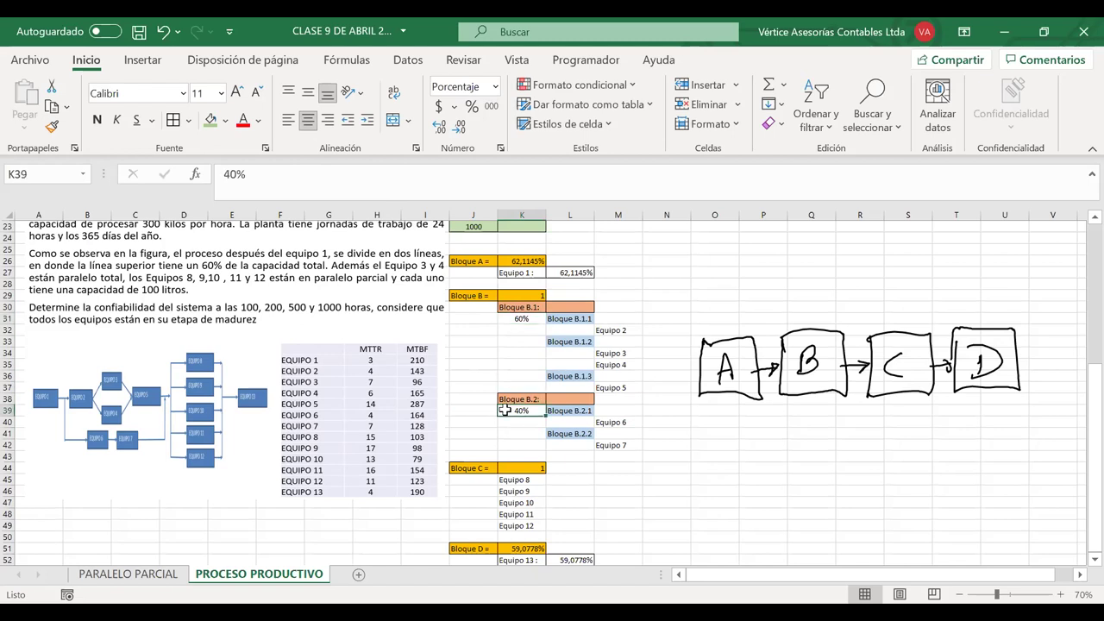
- Copy the Rs(t) formula picture from its source and paste it into the sheet to the right of Bloque C
click(358, 347)
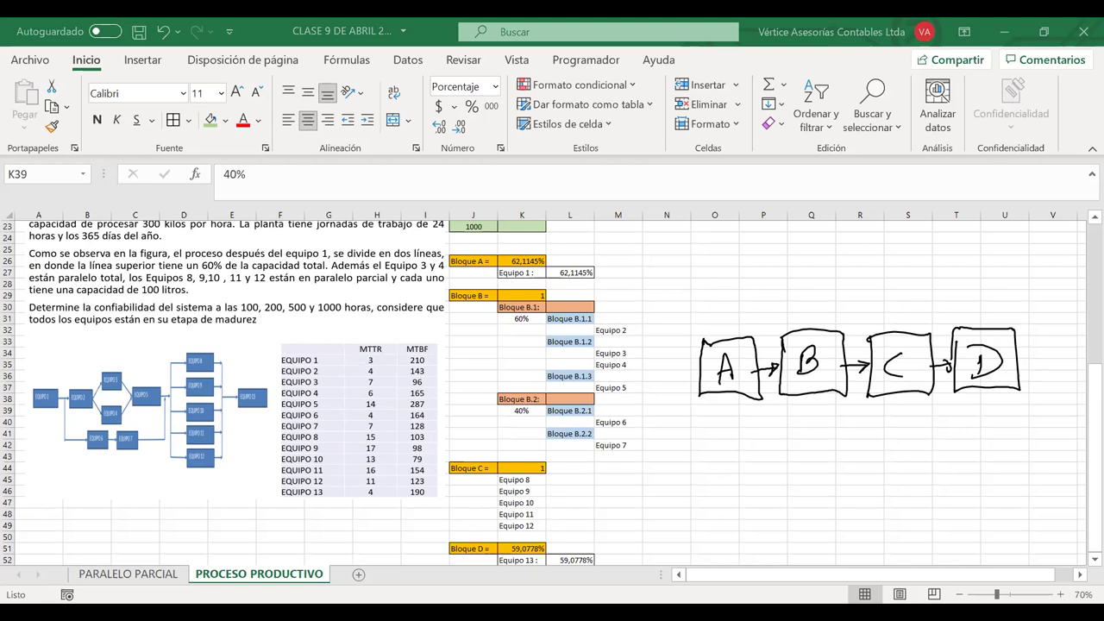
key(ctrl+c)
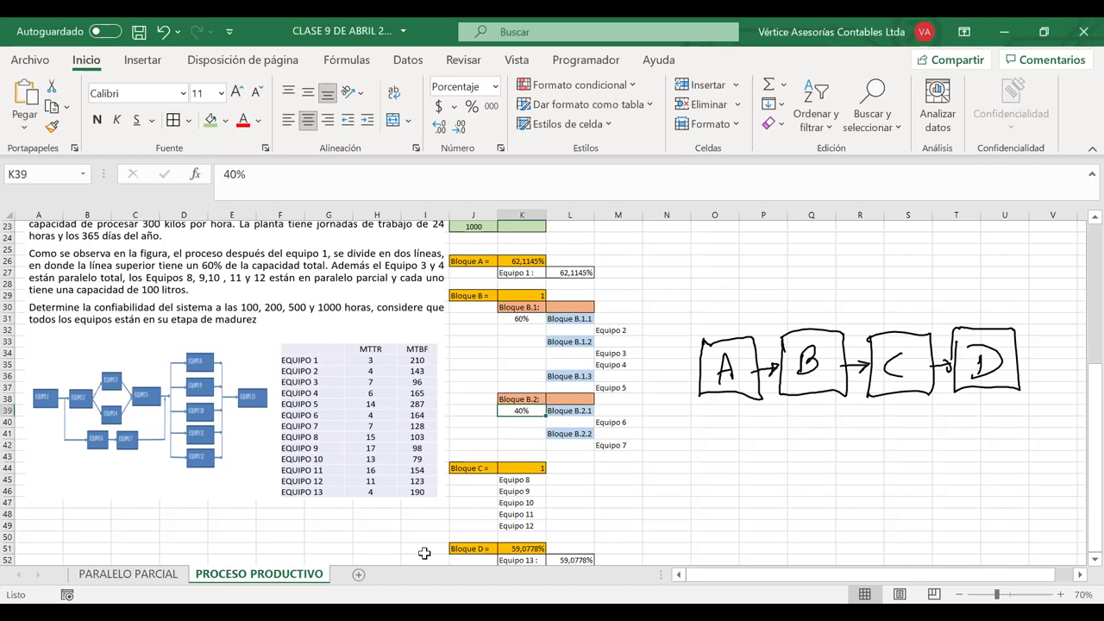
click(744, 488)
key(ctrl+v)
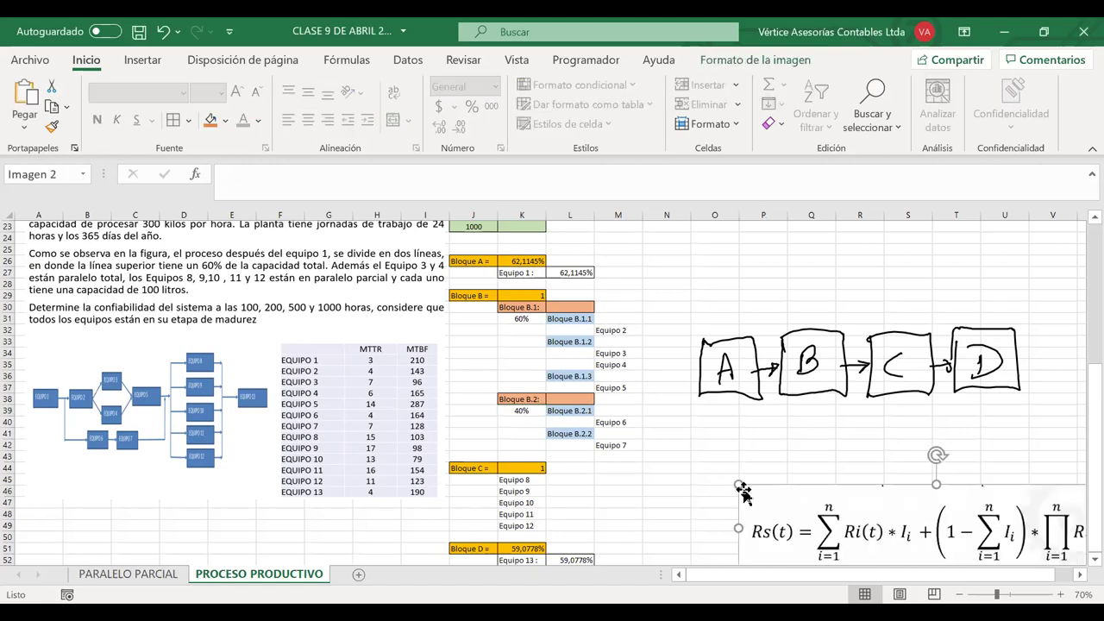
- Clear the hand-drawn A, B, C, D block sketch and place the formula picture beside Bloque B, across columns N to V
drag(834, 520, 834, 261)
scroll(850, 276, up, 3)
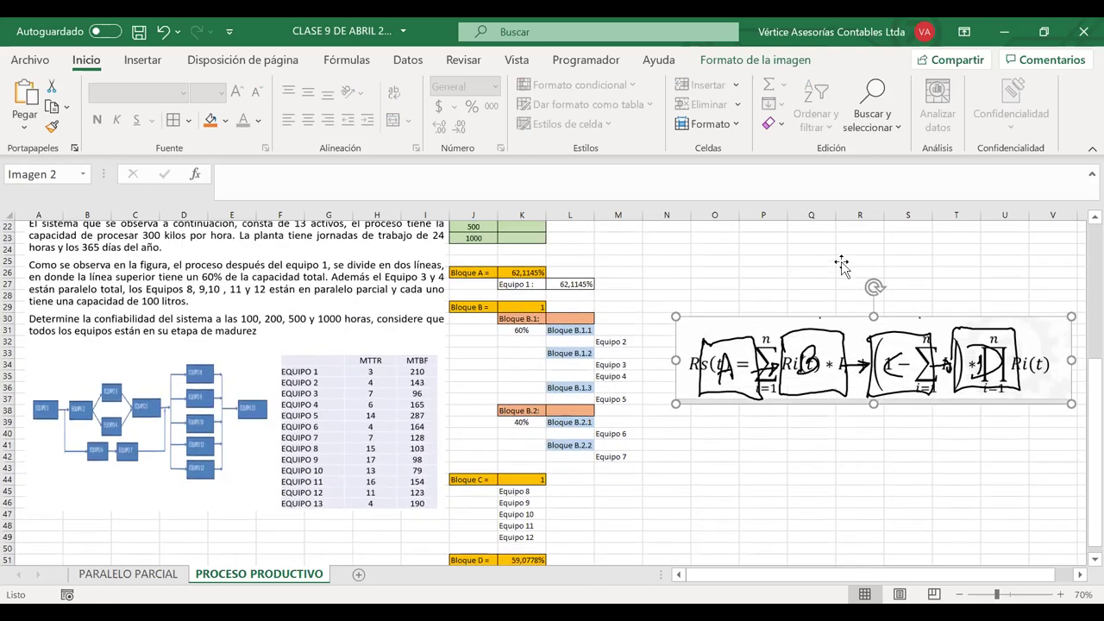
drag(853, 322, 845, 437)
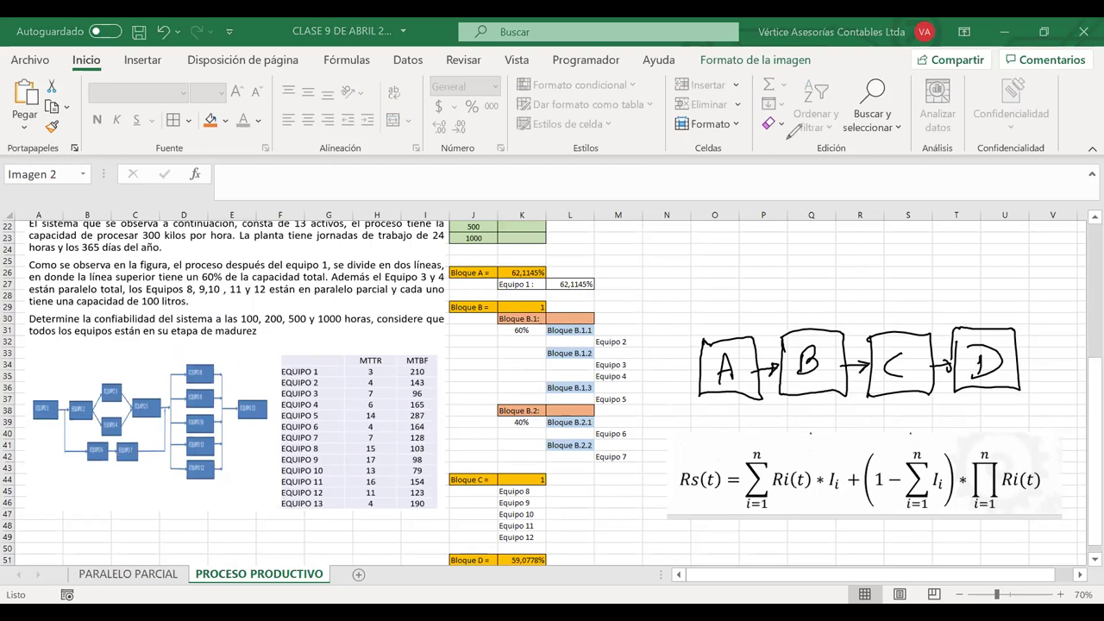
key(e)
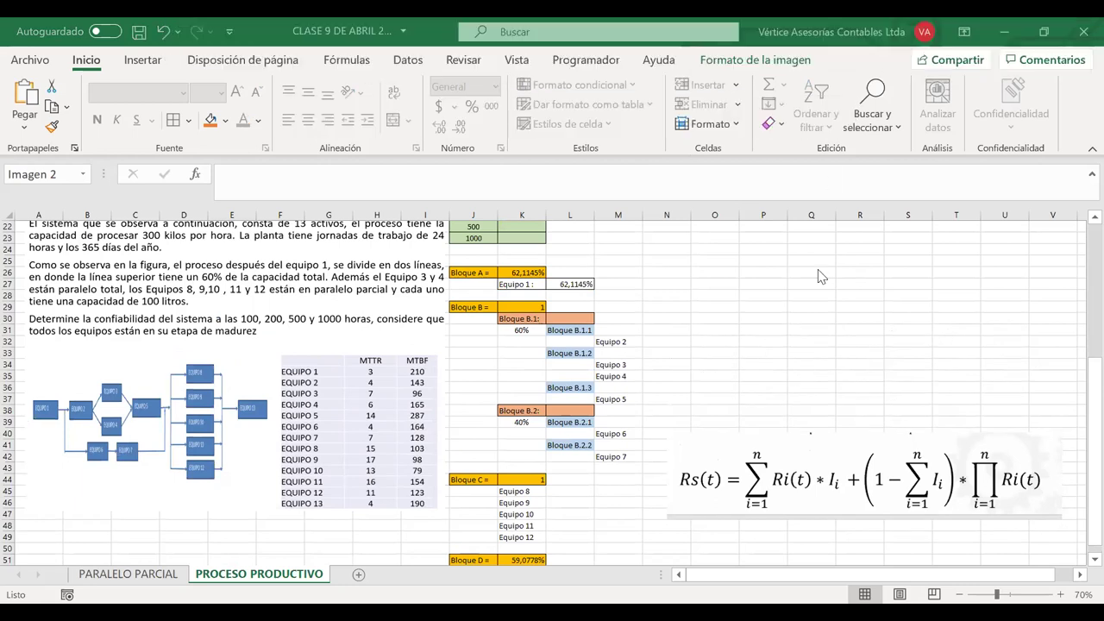
drag(790, 452, 778, 278)
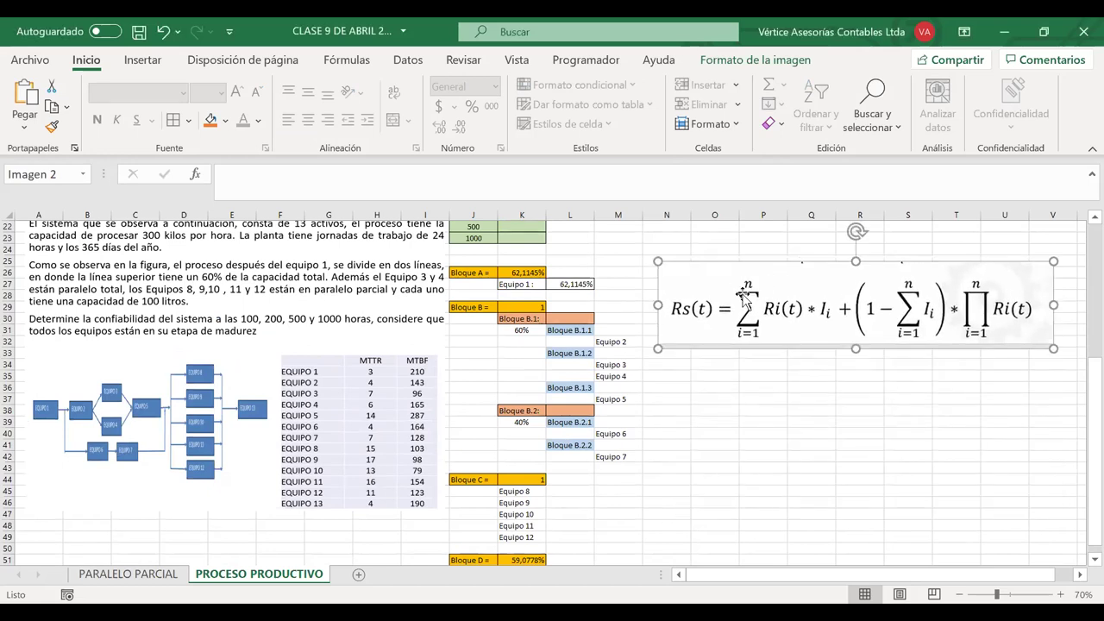
- Crop the formula picture down to Rs(t) = Σ Ri(t) * Ii and shift it right to around columns O to R
double_click(842, 313)
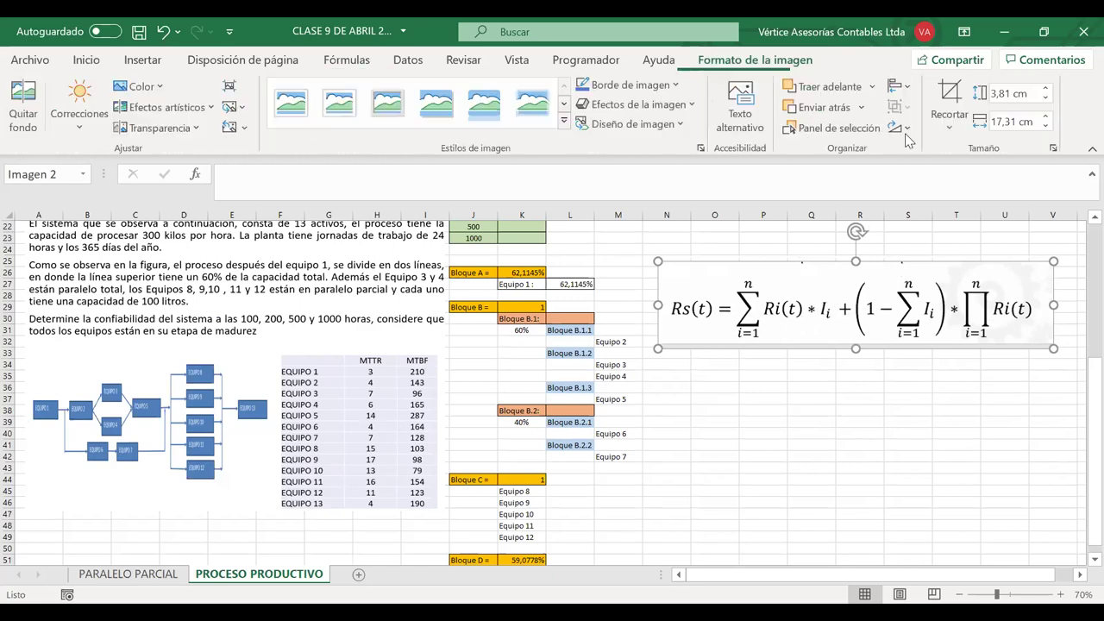
click(949, 97)
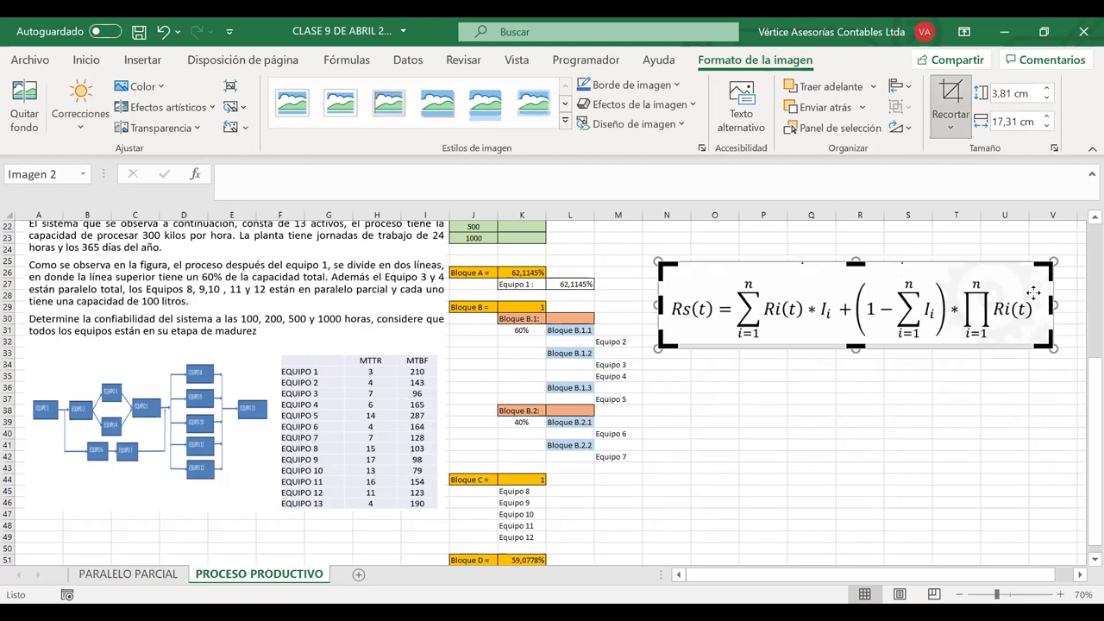
drag(1050, 304, 841, 281)
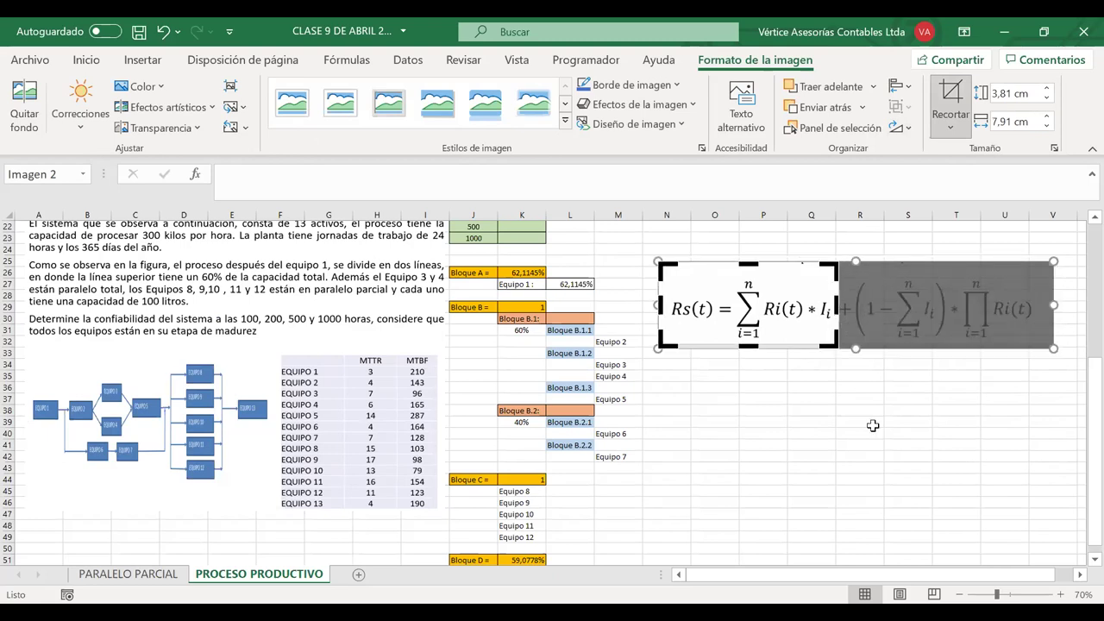
click(871, 423)
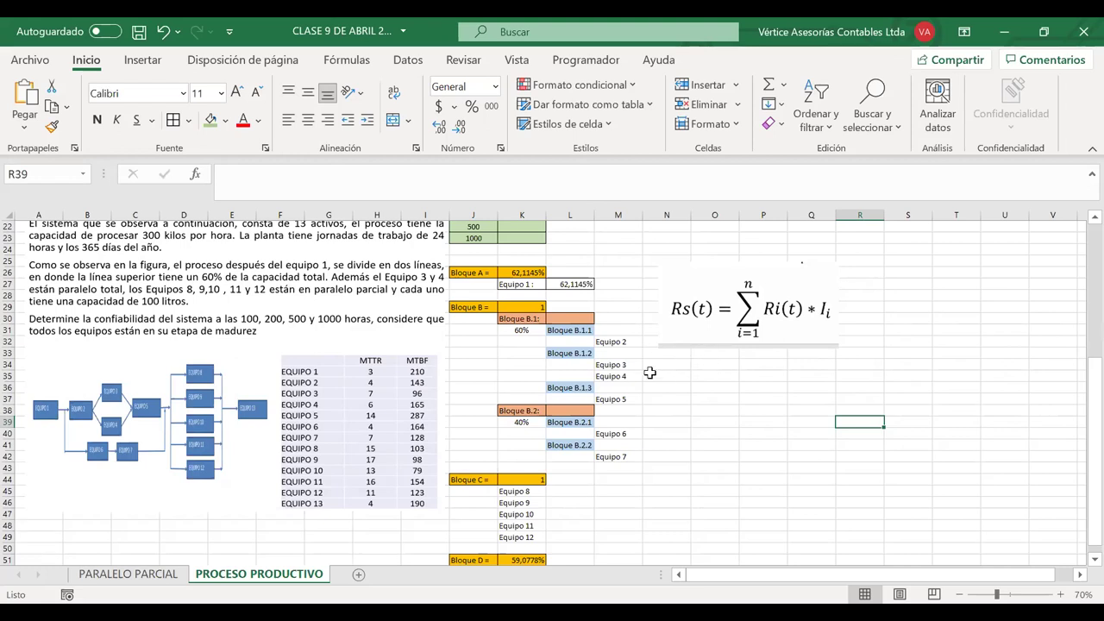
drag(752, 302, 811, 294)
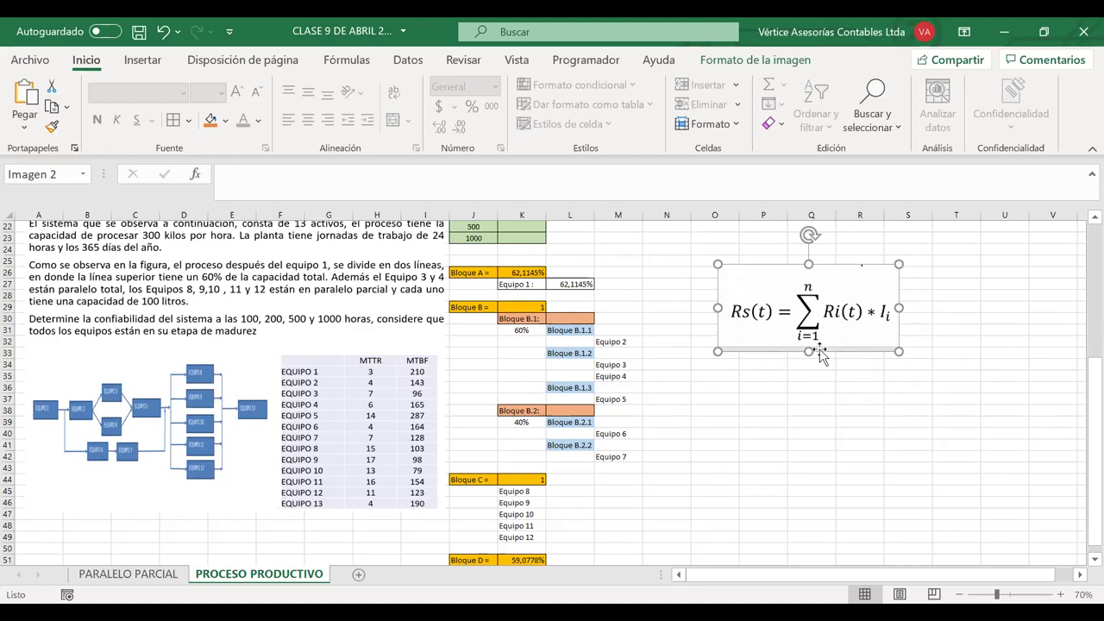
- Enter the formula =L30*K31+L38*K39 in K29 as the reliability of Bloque B
click(484, 308)
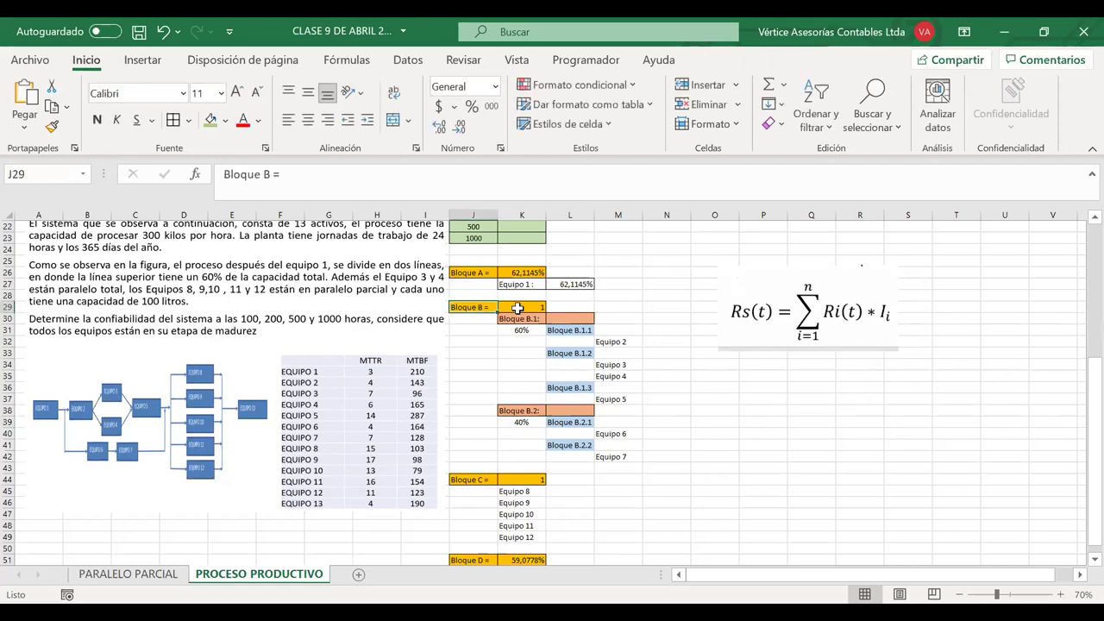
click(517, 308)
text(=)
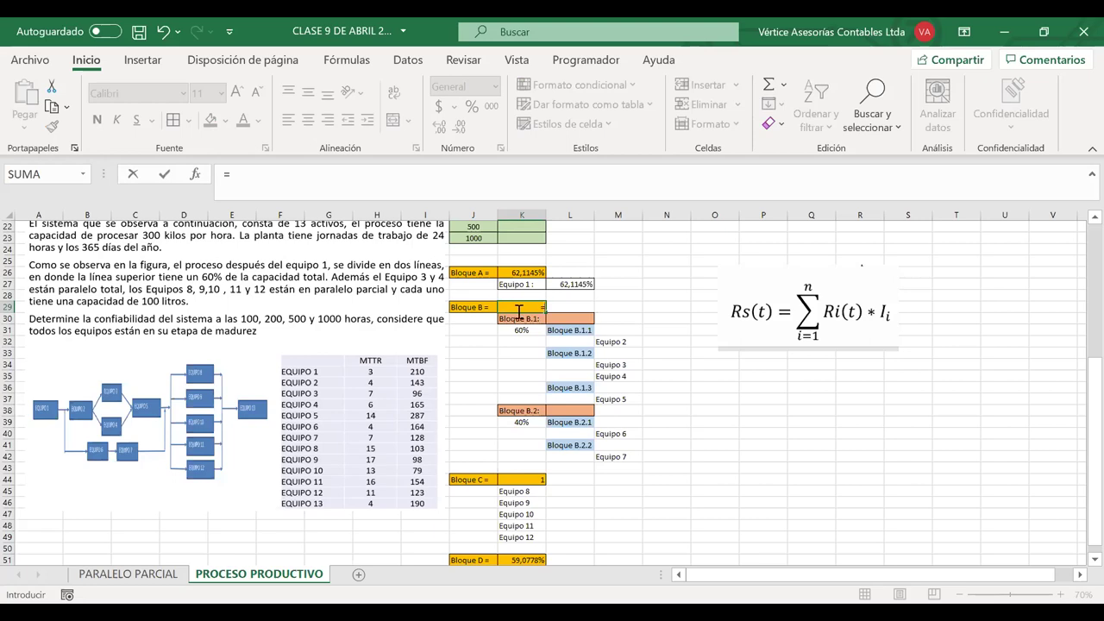
click(562, 319)
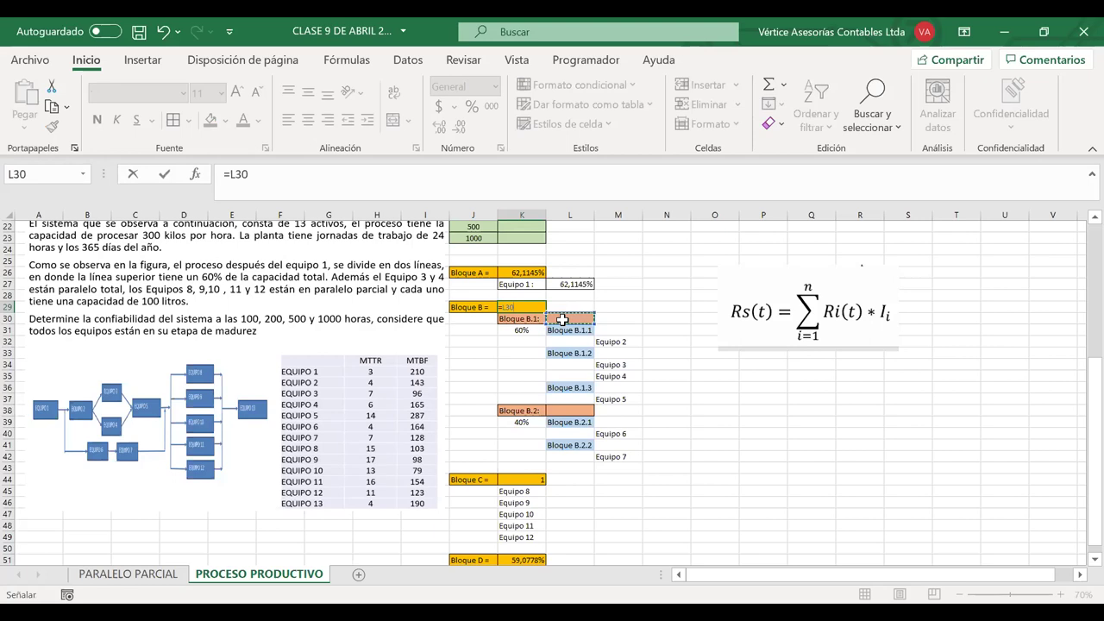
text(*)
click(529, 330)
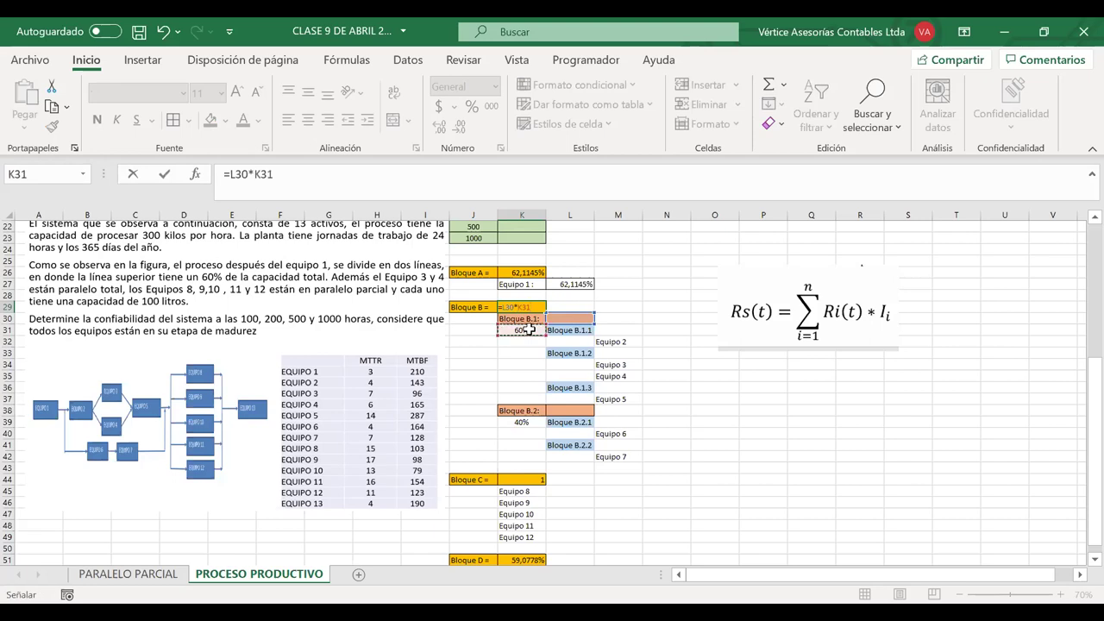
text(+)
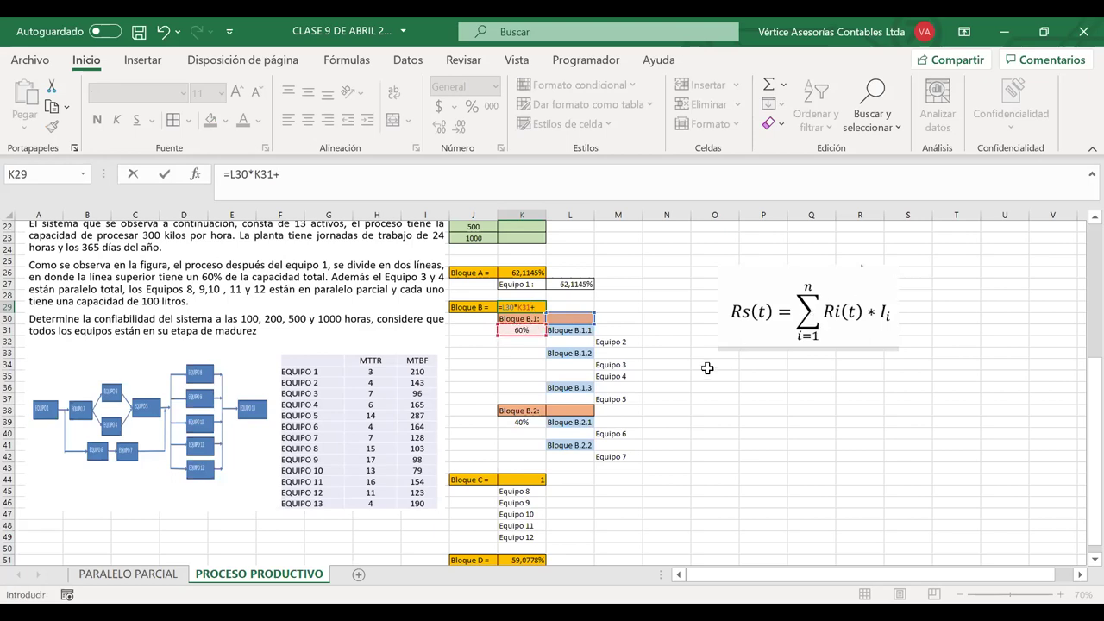
click(580, 411)
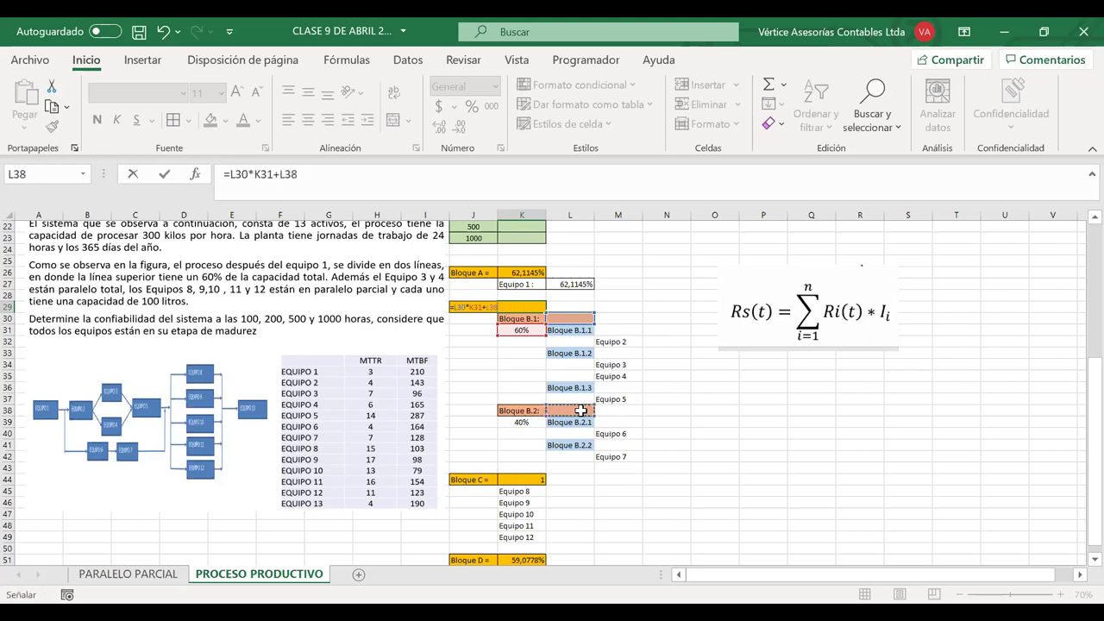
text(*)
click(522, 421)
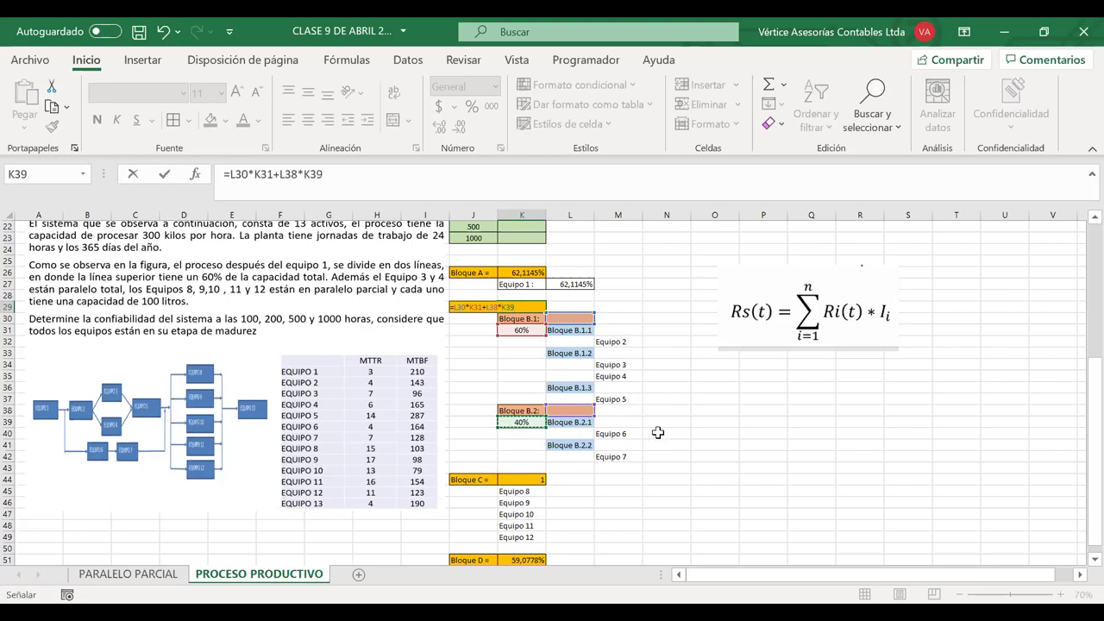
key(Return)
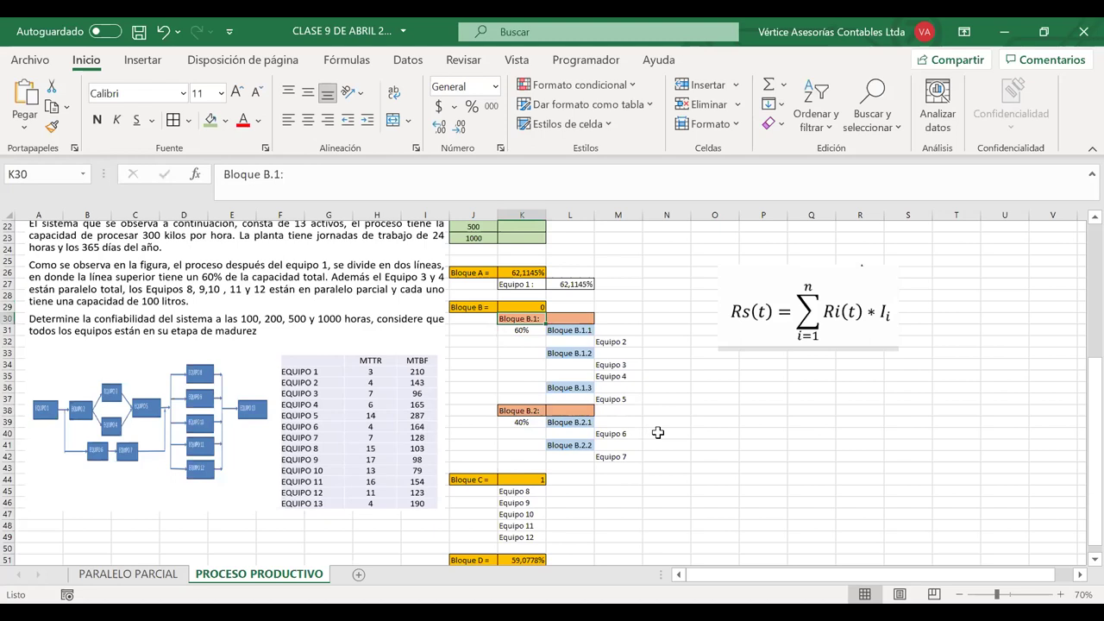
click(559, 319)
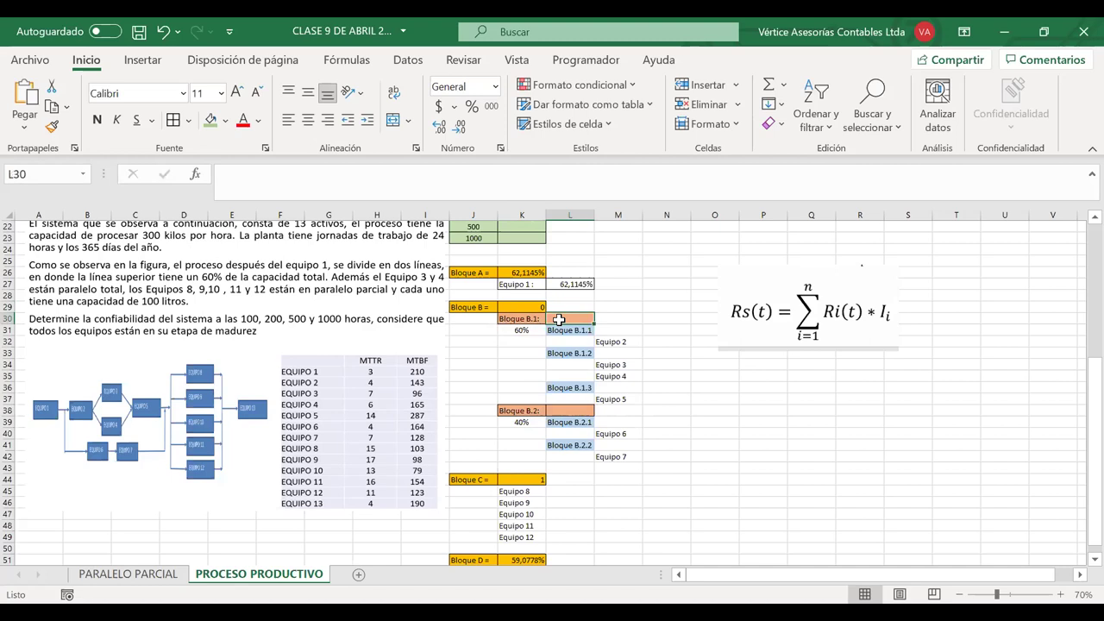
click(559, 411)
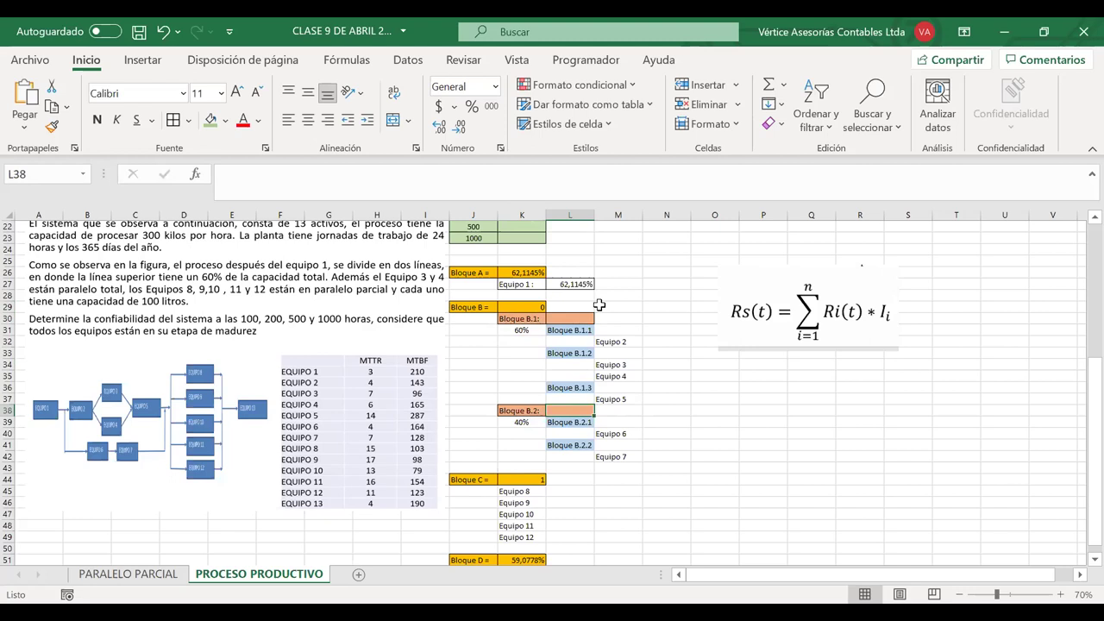
scroll(598, 305, up, 4)
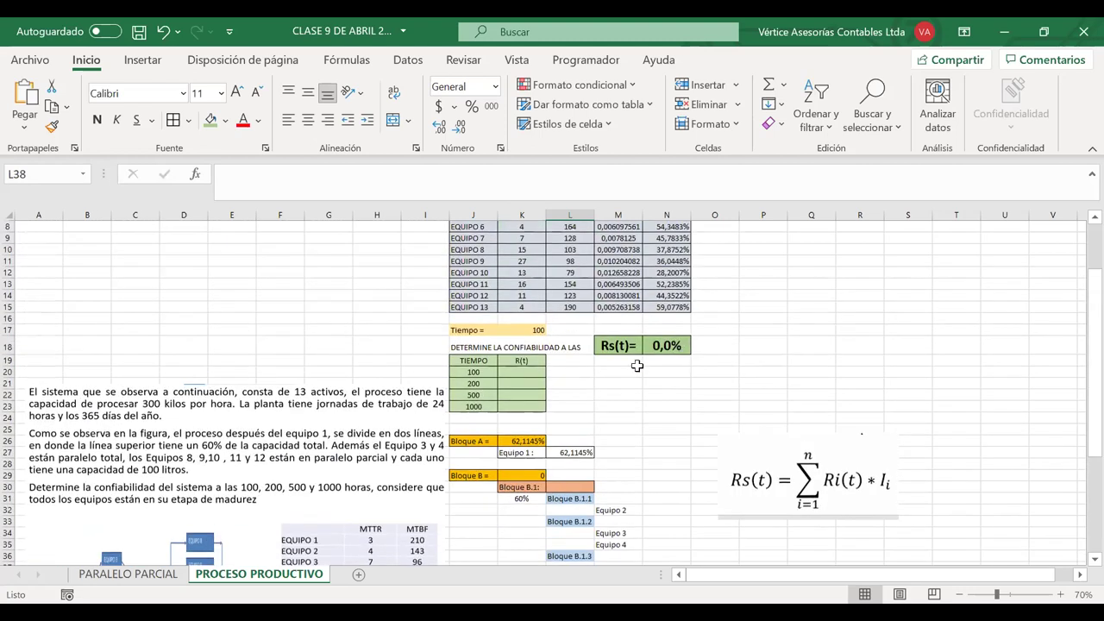
scroll(578, 441, down, 1)
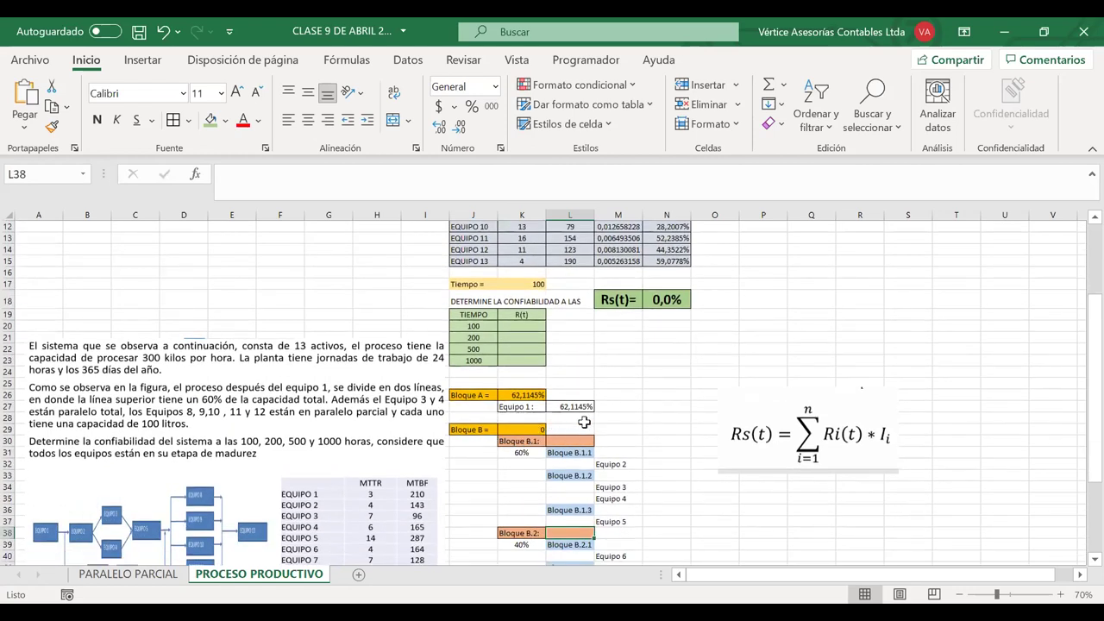
scroll(585, 420, down, 3)
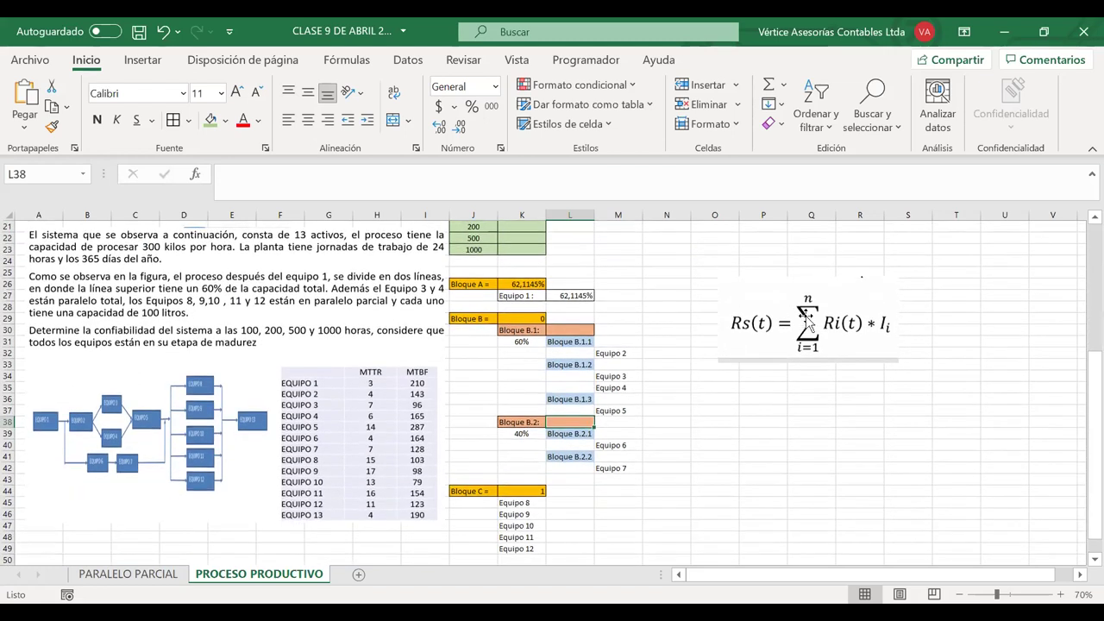
- Move the cropped formula picture away from Bloque B to the empty area below the exercise picture, in the first columns
click(808, 321)
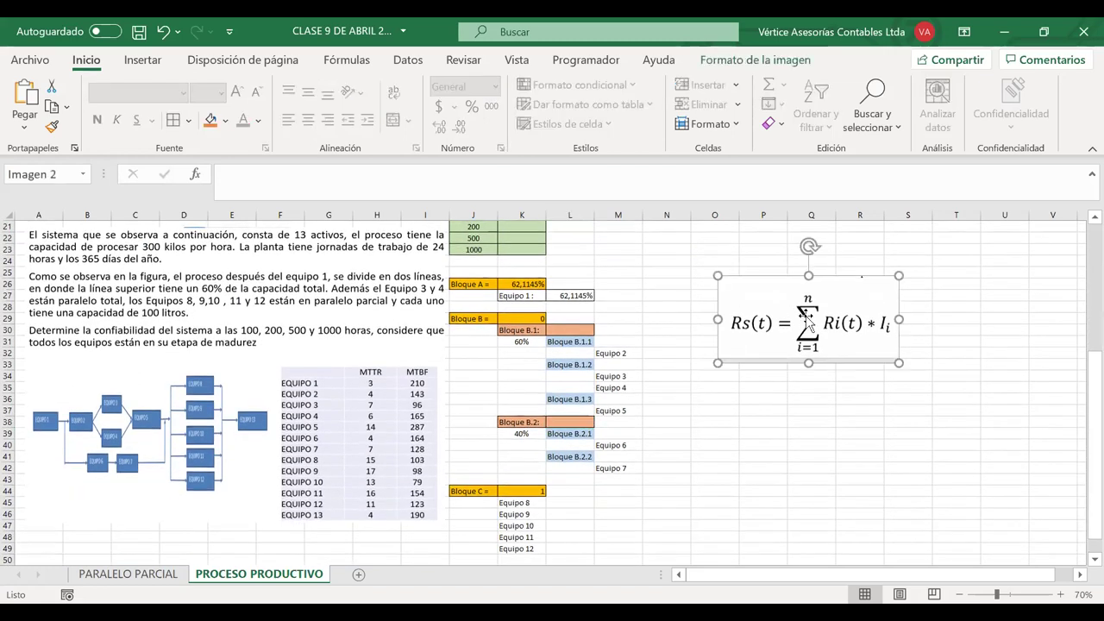
scroll(802, 310, down, 3)
drag(787, 263, 254, 445)
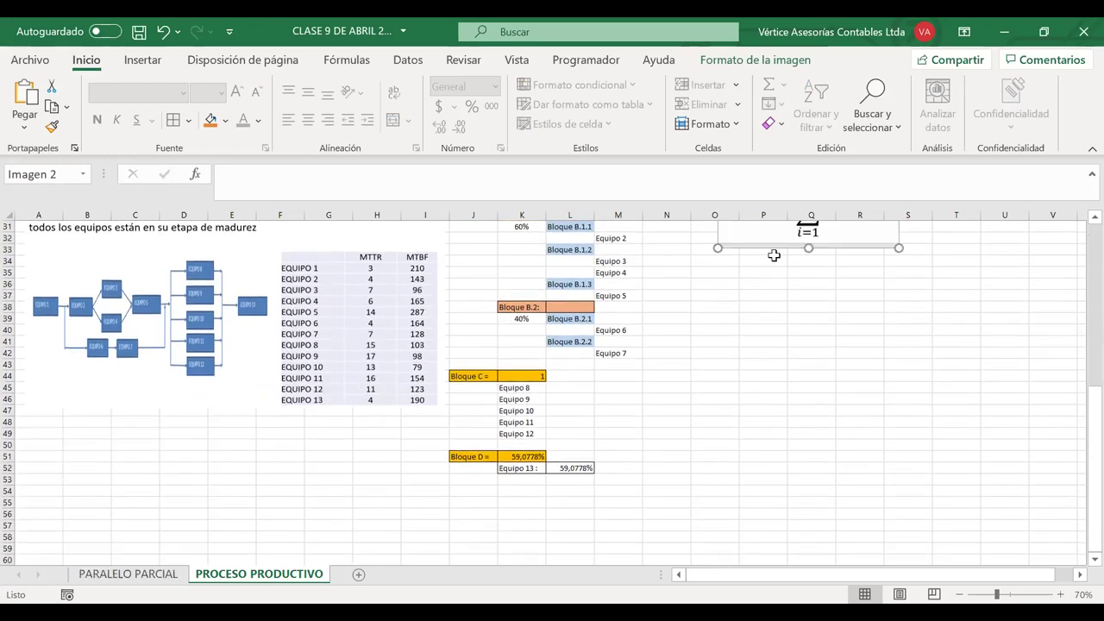
drag(771, 248, 78, 545)
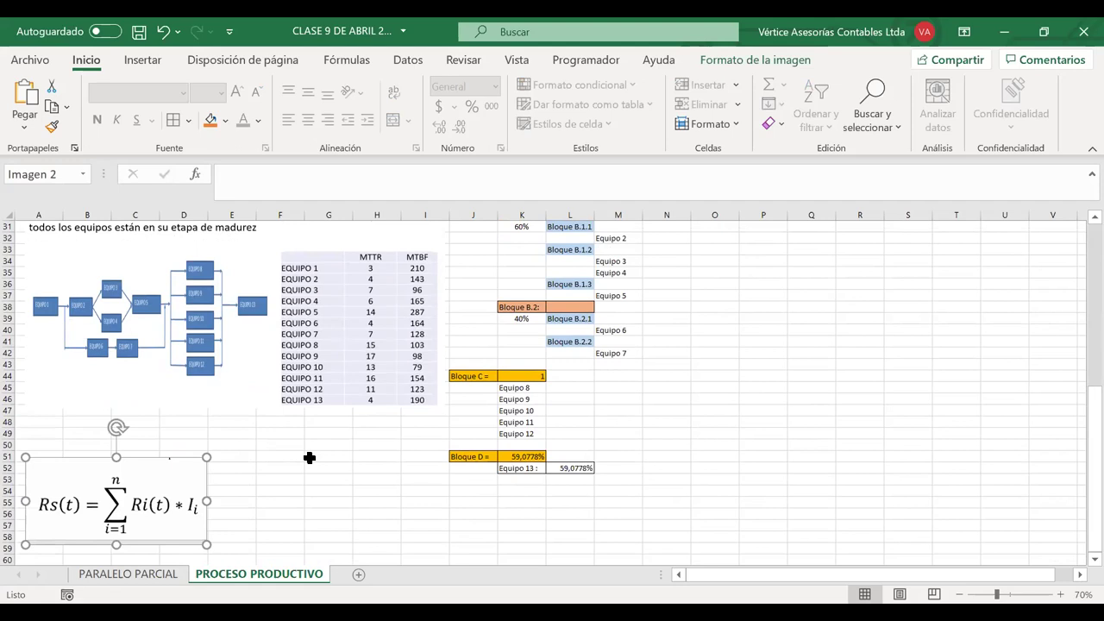
scroll(259, 453, down, 2)
drag(171, 449, 155, 520)
scroll(301, 431, up, 3)
scroll(301, 433, up, 1)
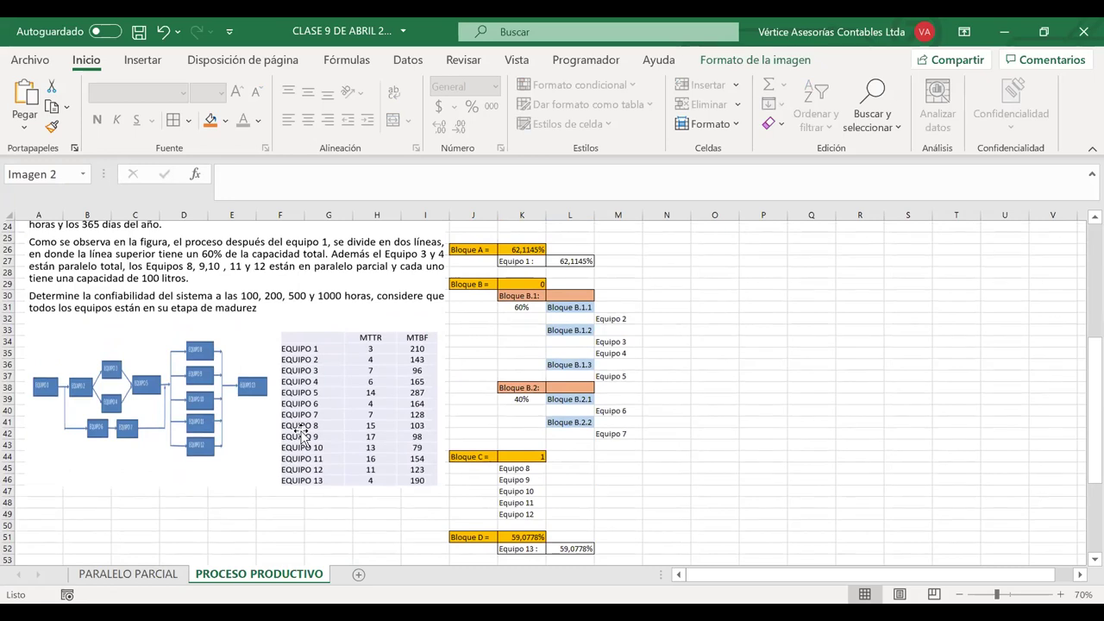
scroll(614, 370, up, 1)
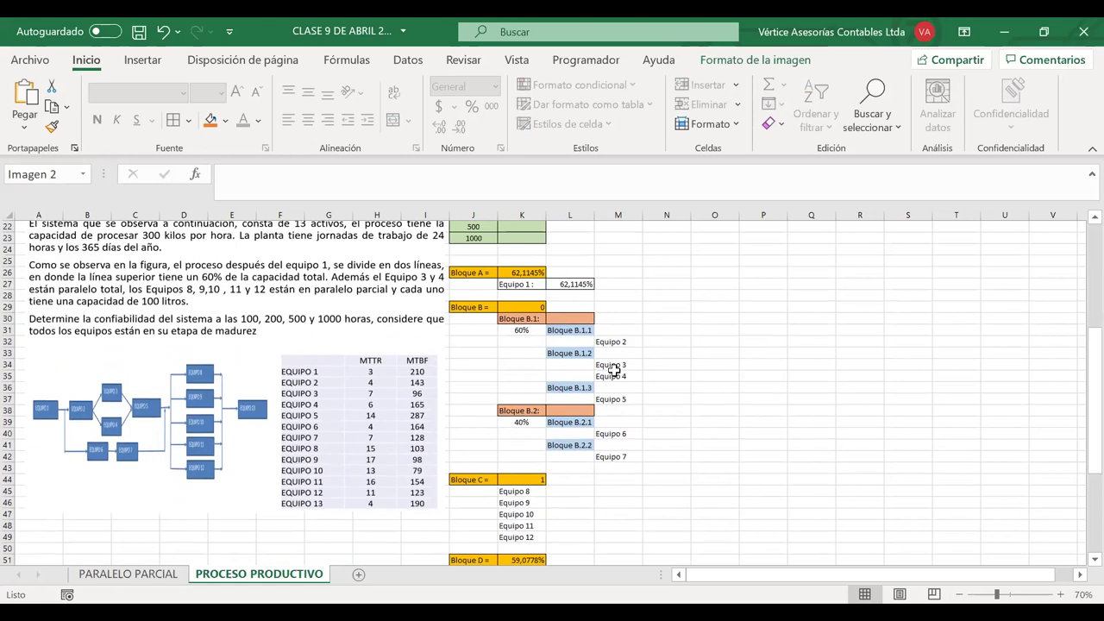
- Add a colon to the end of the Equipo 6 and Equipo 7 labels in M40 and M42
click(634, 435)
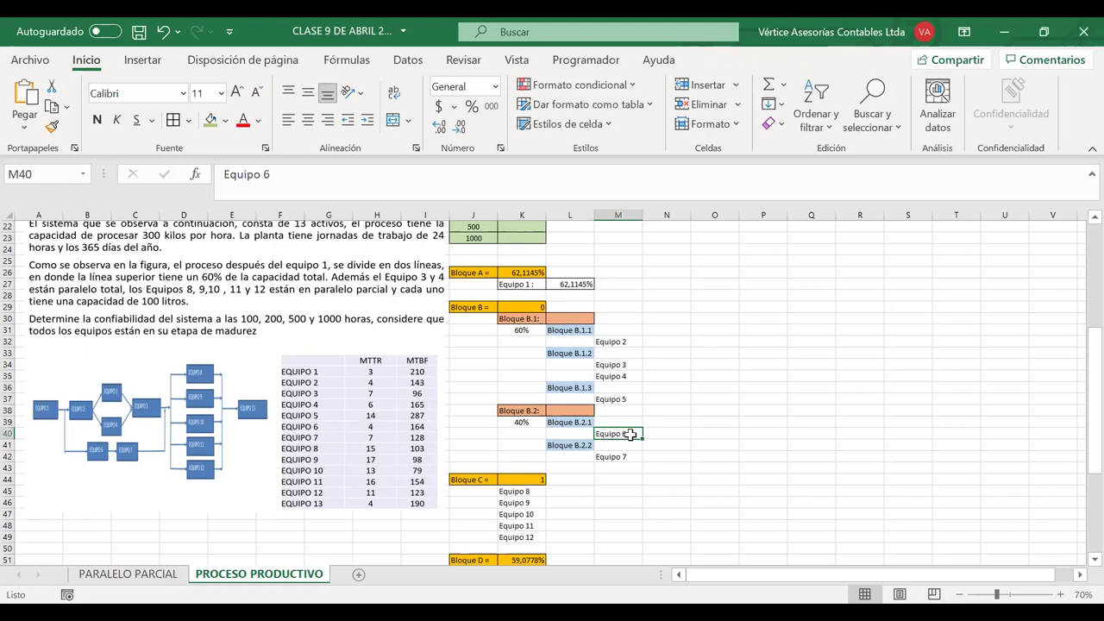
double_click(638, 434)
text(:)
click(638, 457)
double_click(638, 457)
text(:)
- Link N40 to the Equipo 6 reliability in the equipment table with =N8
click(654, 430)
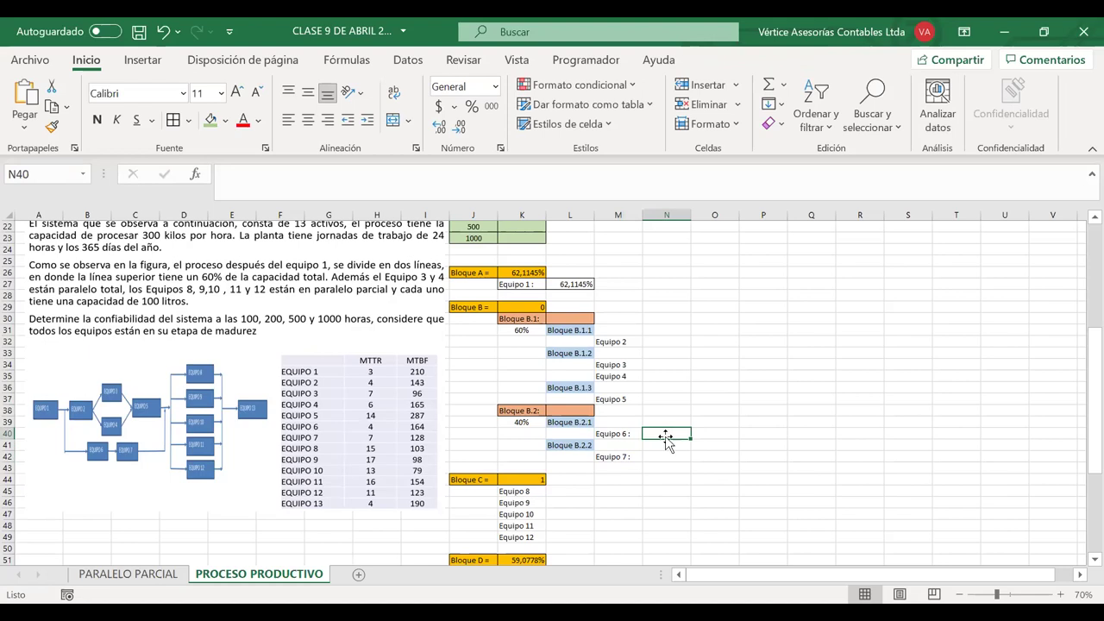
text(=)
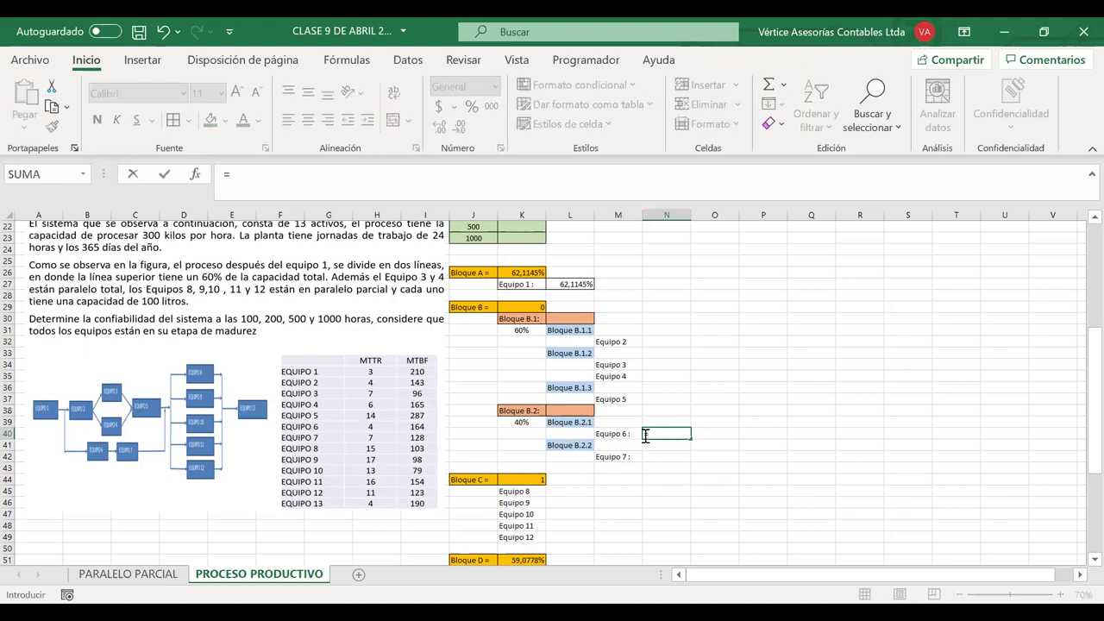
scroll(657, 415, up, 5)
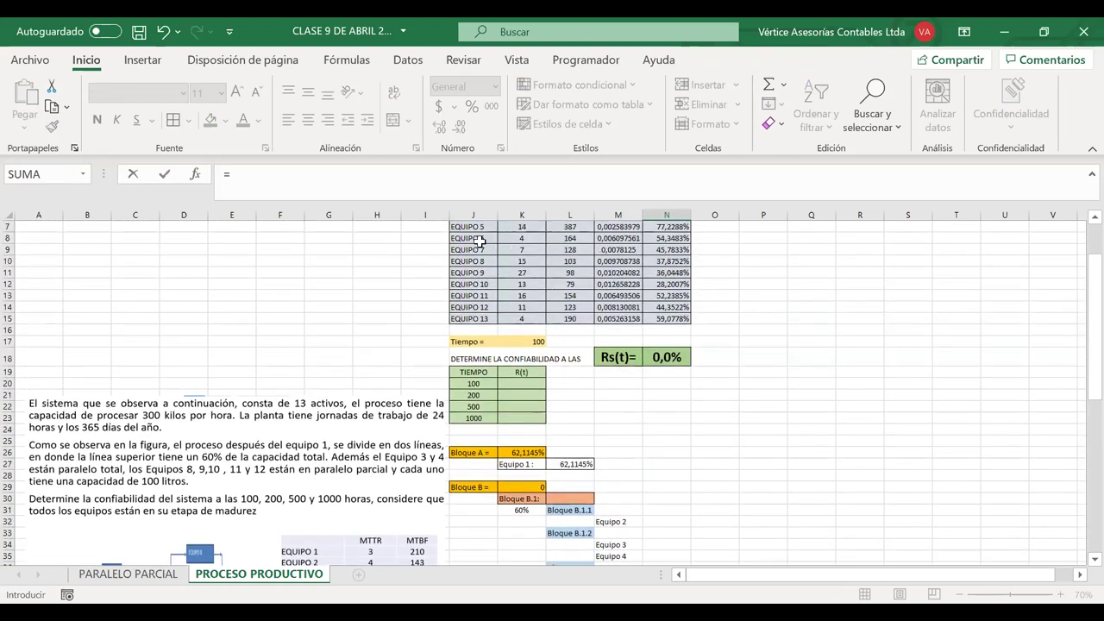
click(668, 238)
key(Return)
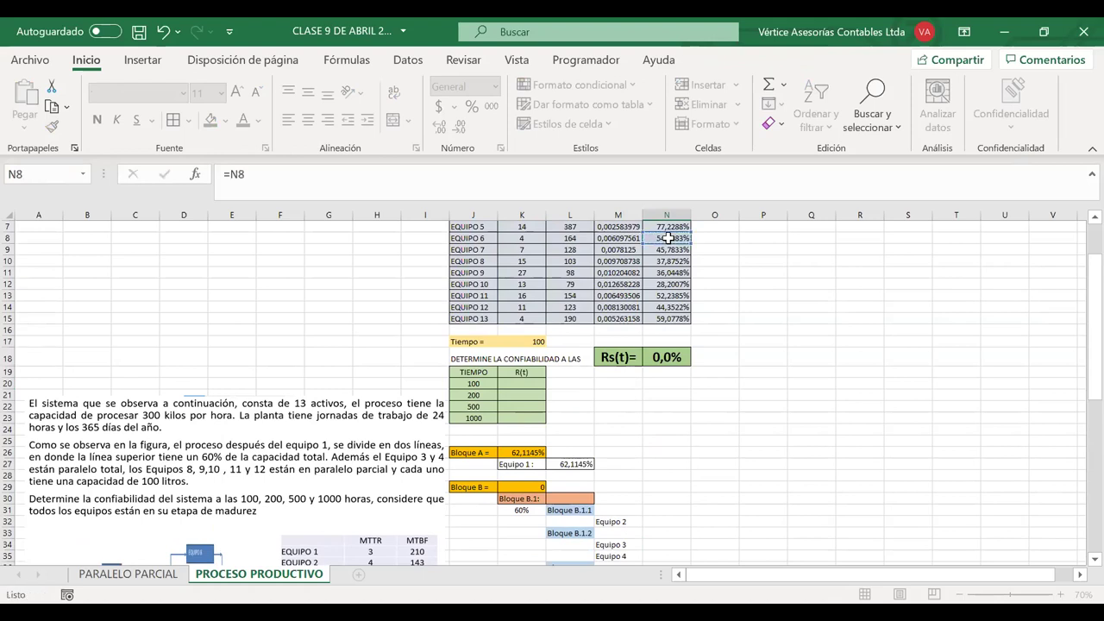
- Link N42 to the Equipo 7 reliability in the equipment table with =N9
scroll(689, 374, down, 1)
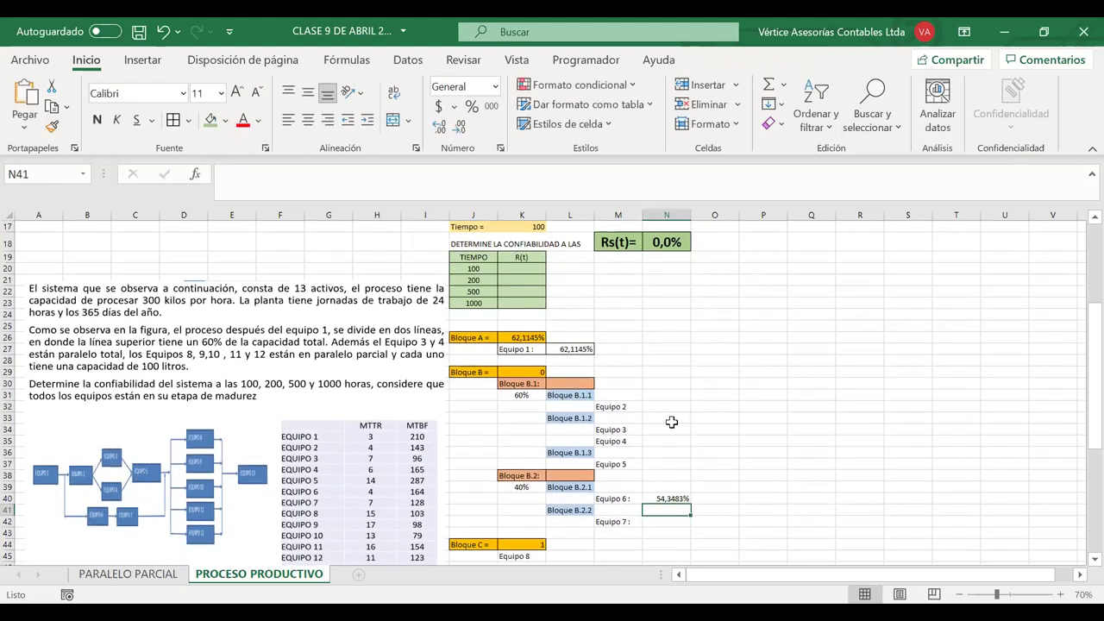
click(656, 520)
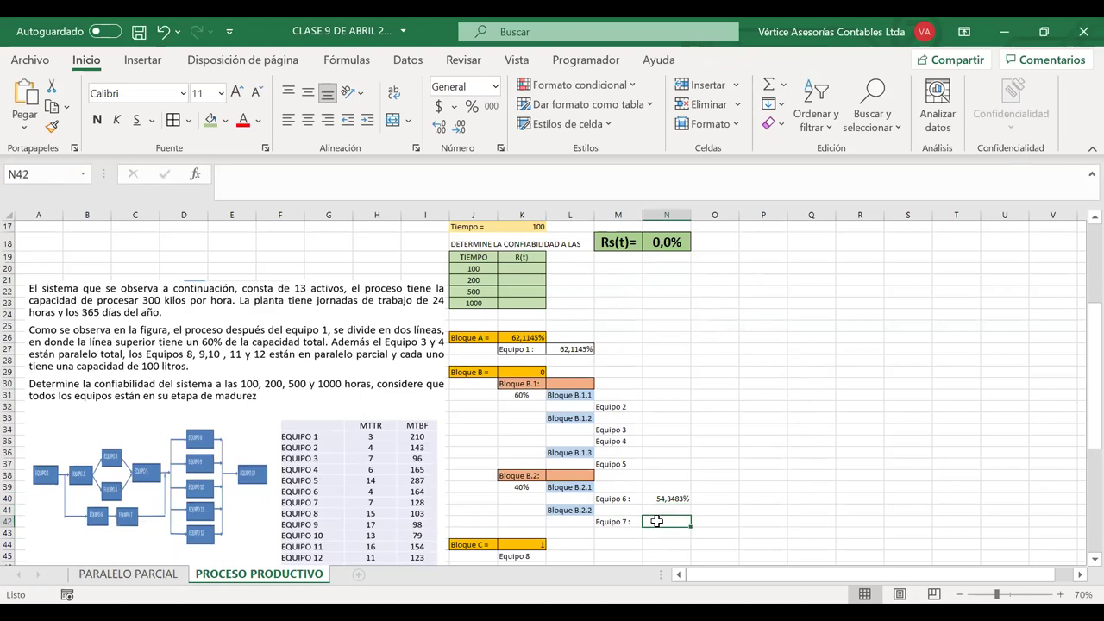
text(=)
scroll(709, 426, up, 1)
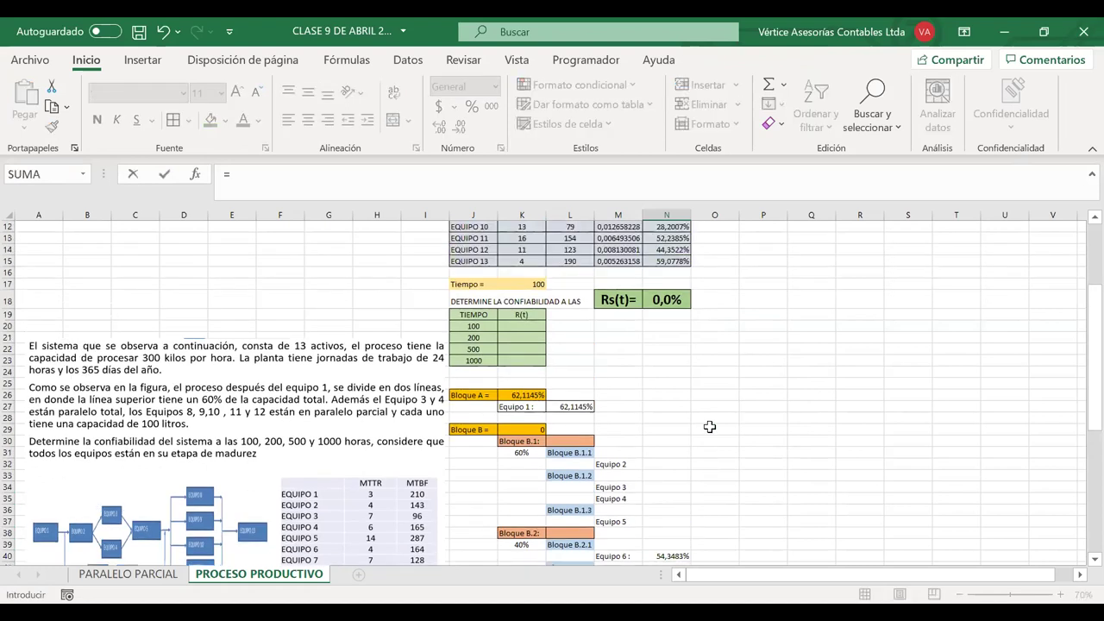
scroll(708, 426, up, 3)
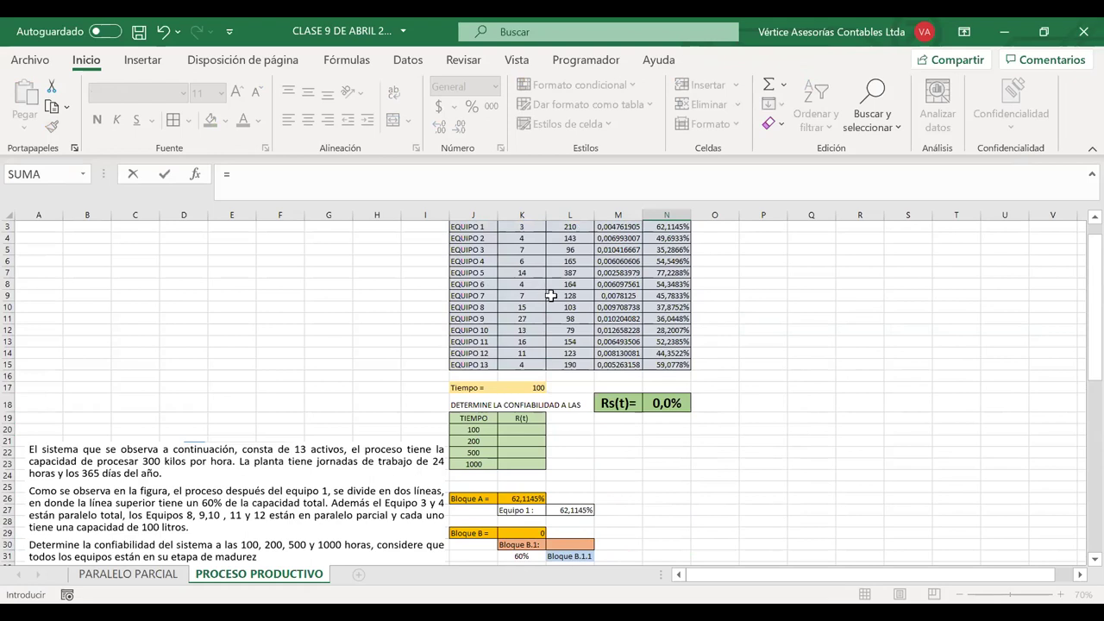
click(661, 296)
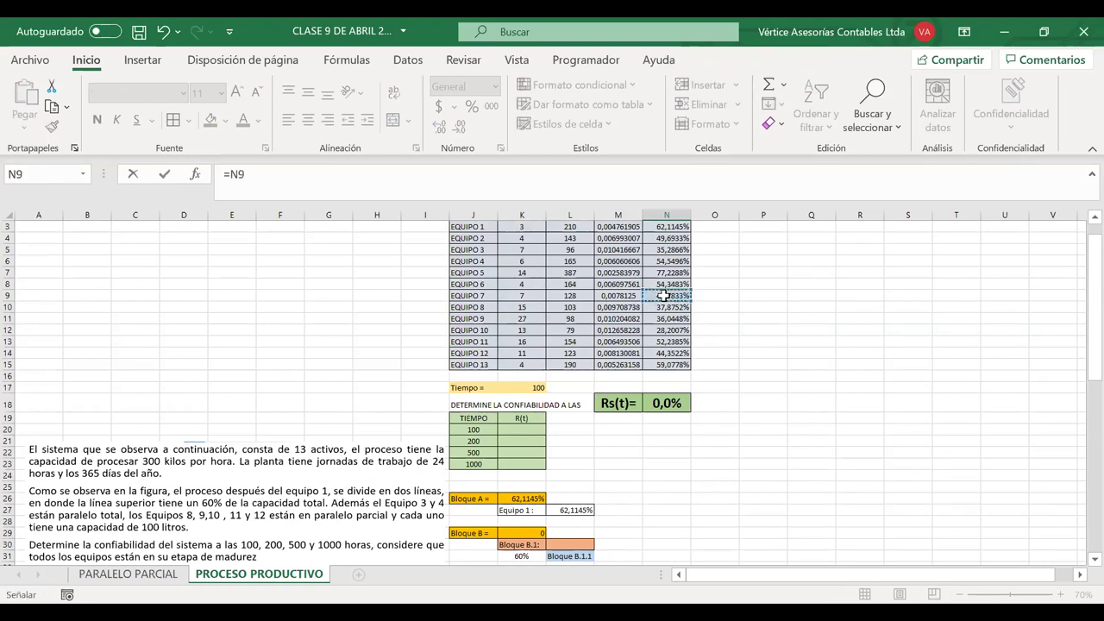
key(Return)
scroll(652, 434, down, 5)
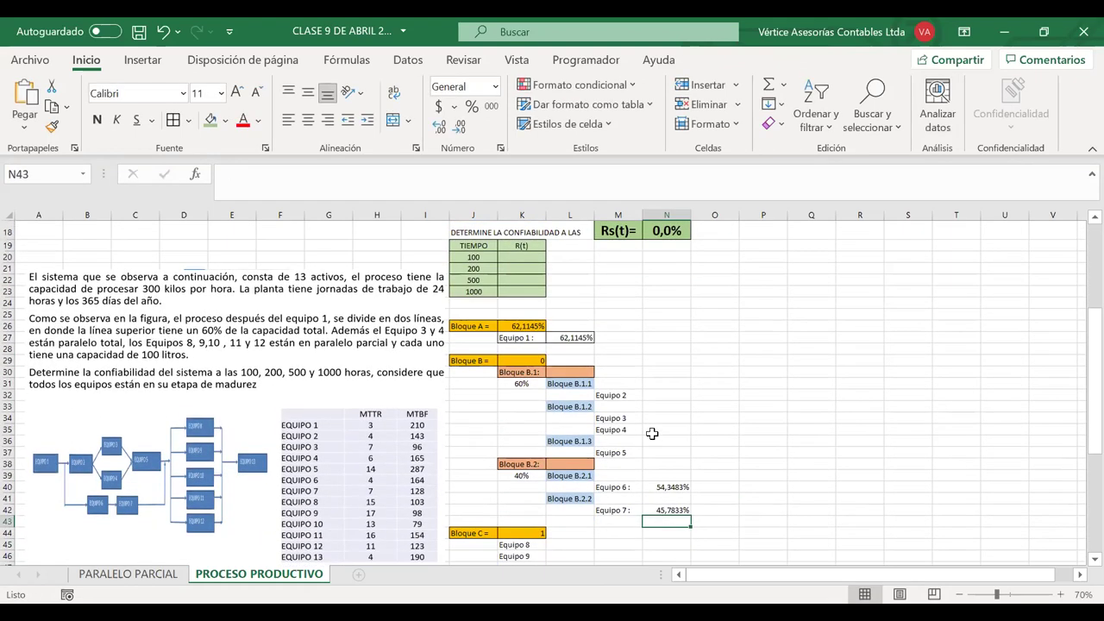
click(575, 464)
text(=)
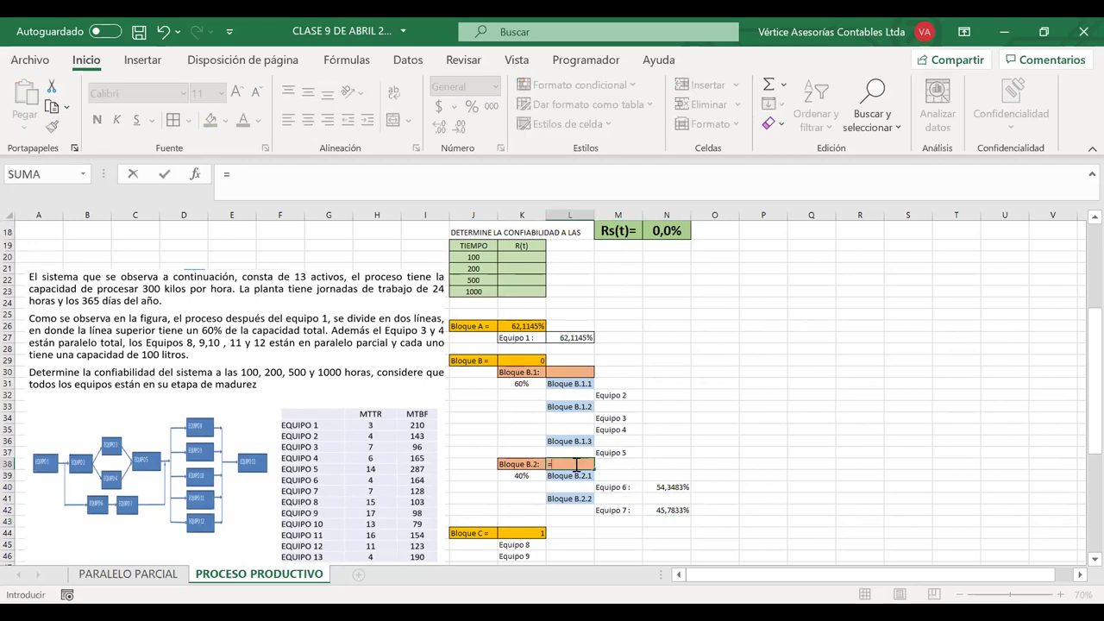
click(671, 488)
key(Return)
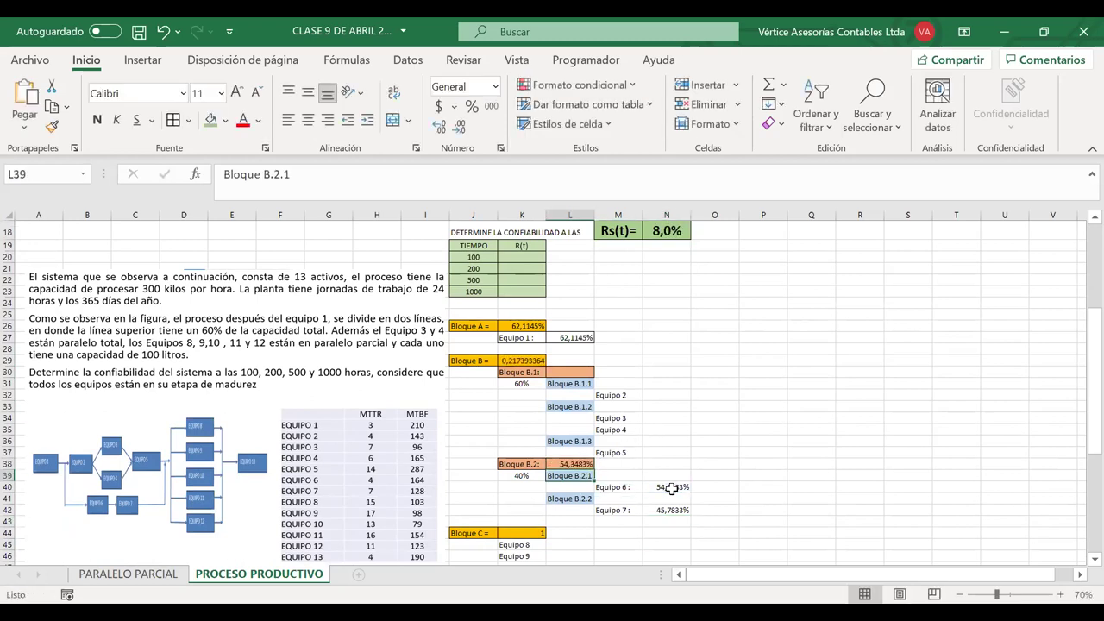
click(575, 463)
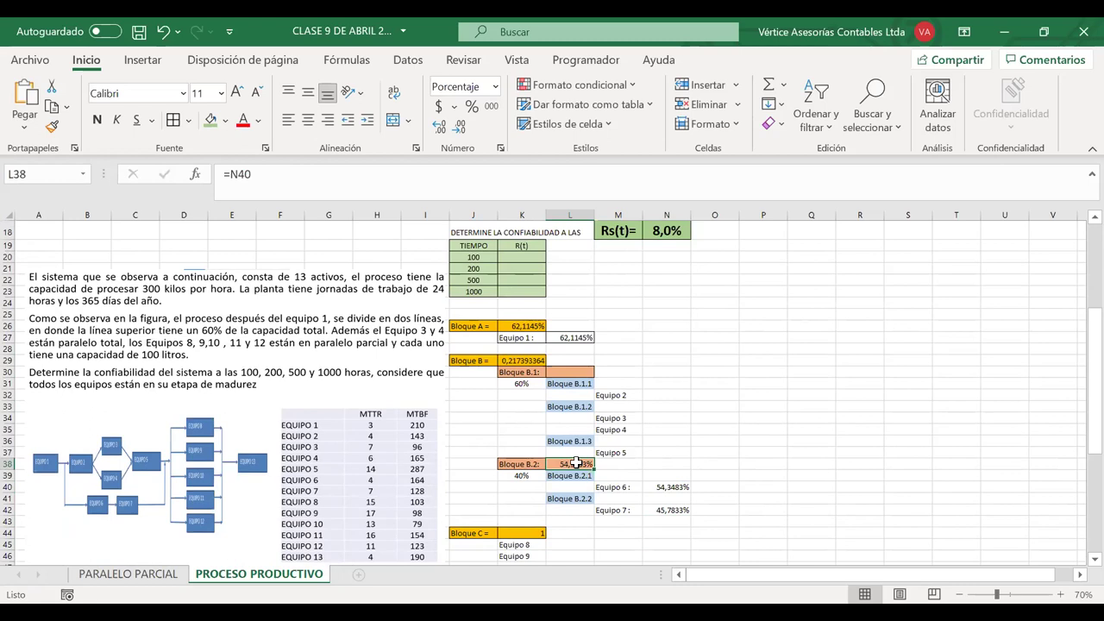
key(Delete)
- Calculate Bloque B.2 in L38 as the product of the Equipo 6 and Equipo 7 reliabilities with =N40*N42
mouse_move(120, 491)
mouse_down()
mouse_move(149, 472)
mouse_move(144, 511)
mouse_up()
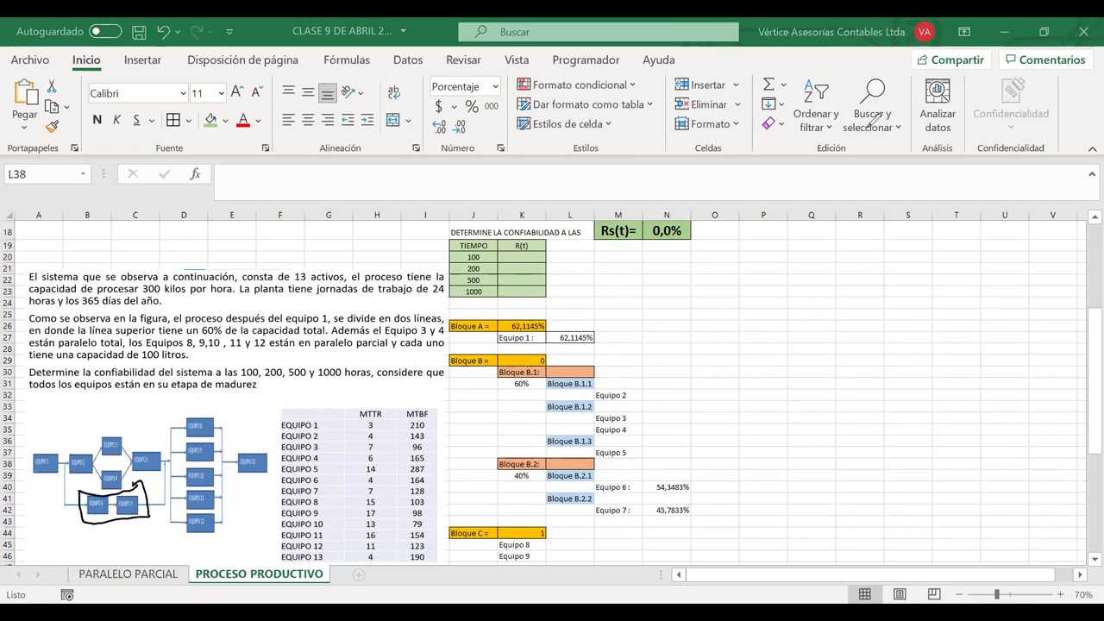
click(570, 462)
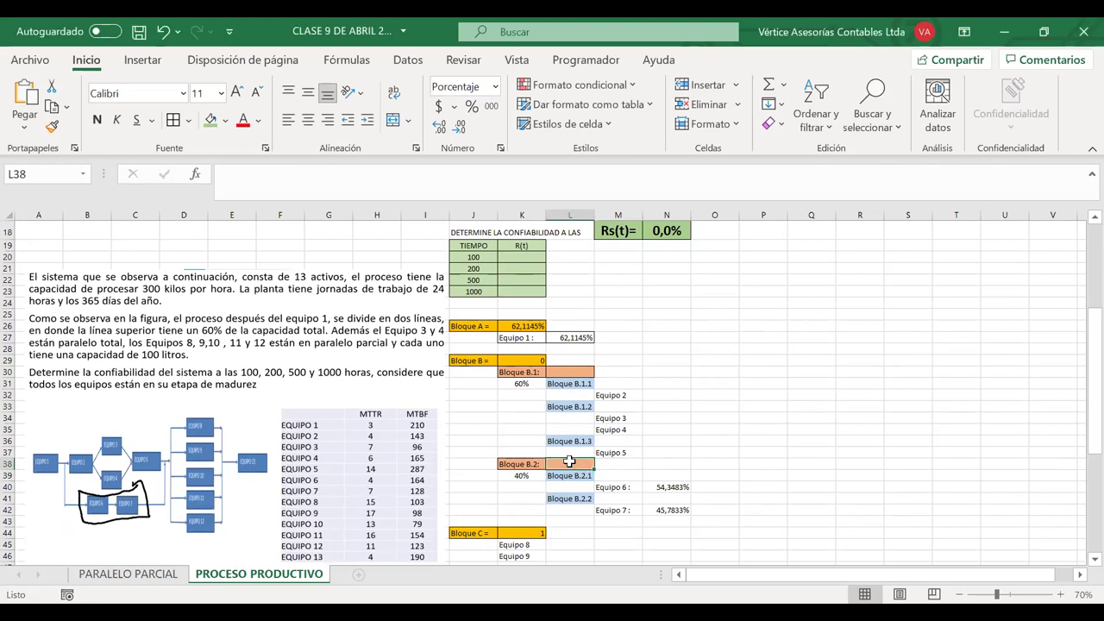
text(=)
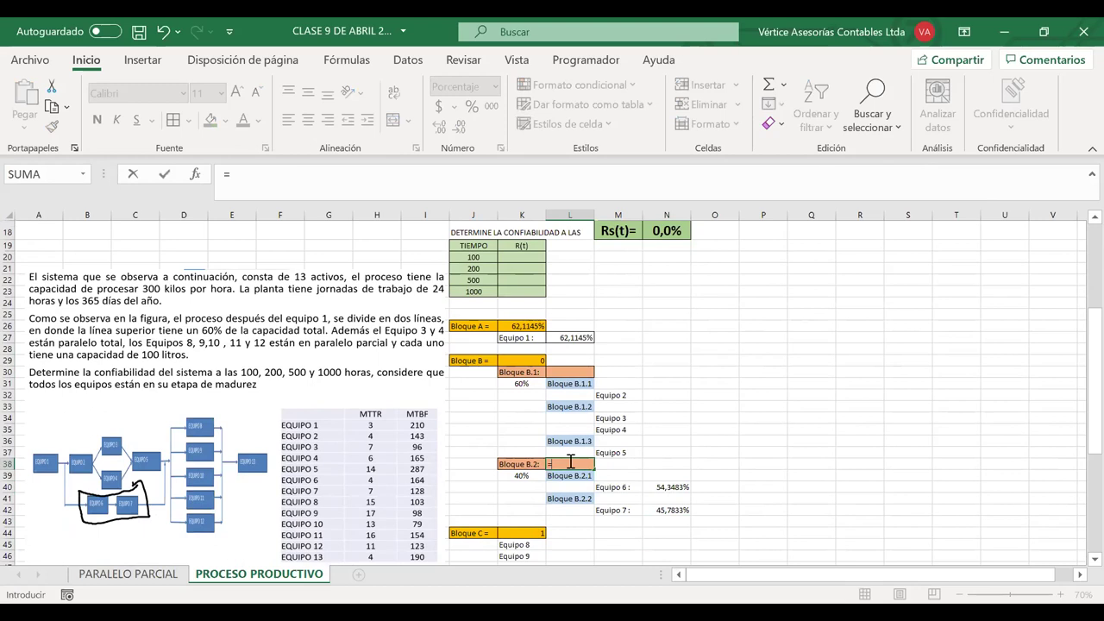
click(669, 488)
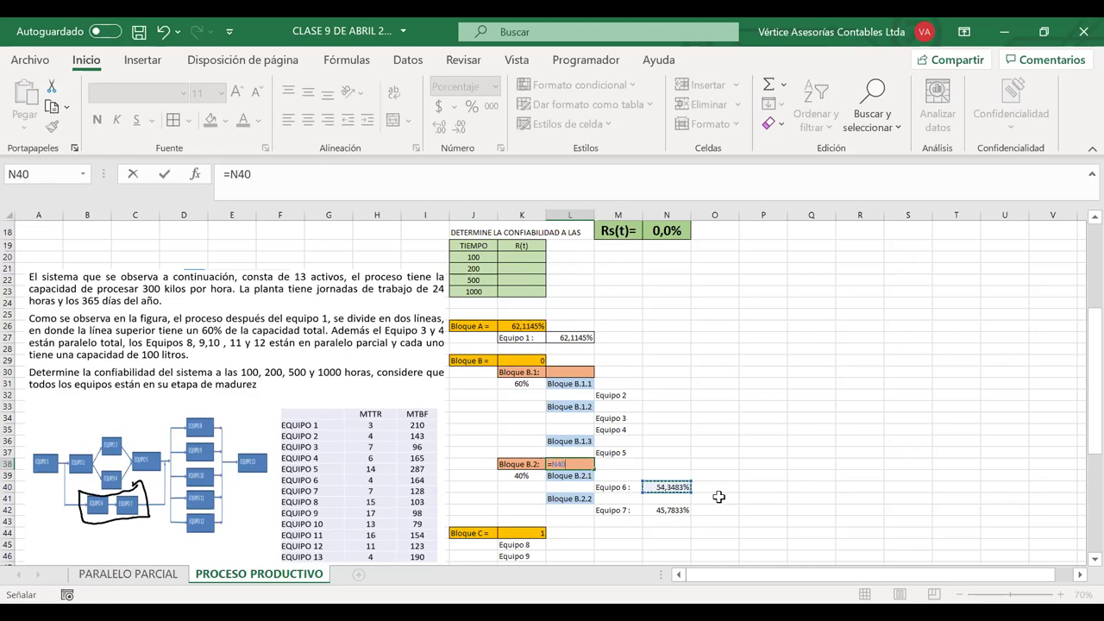
text(*)
click(667, 510)
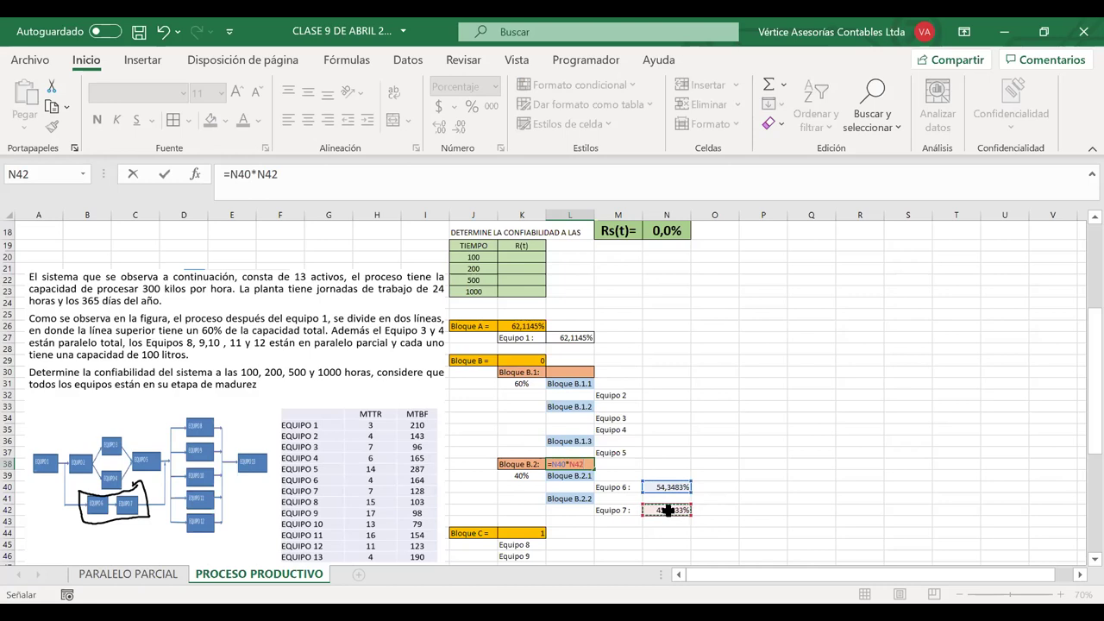
key(Return)
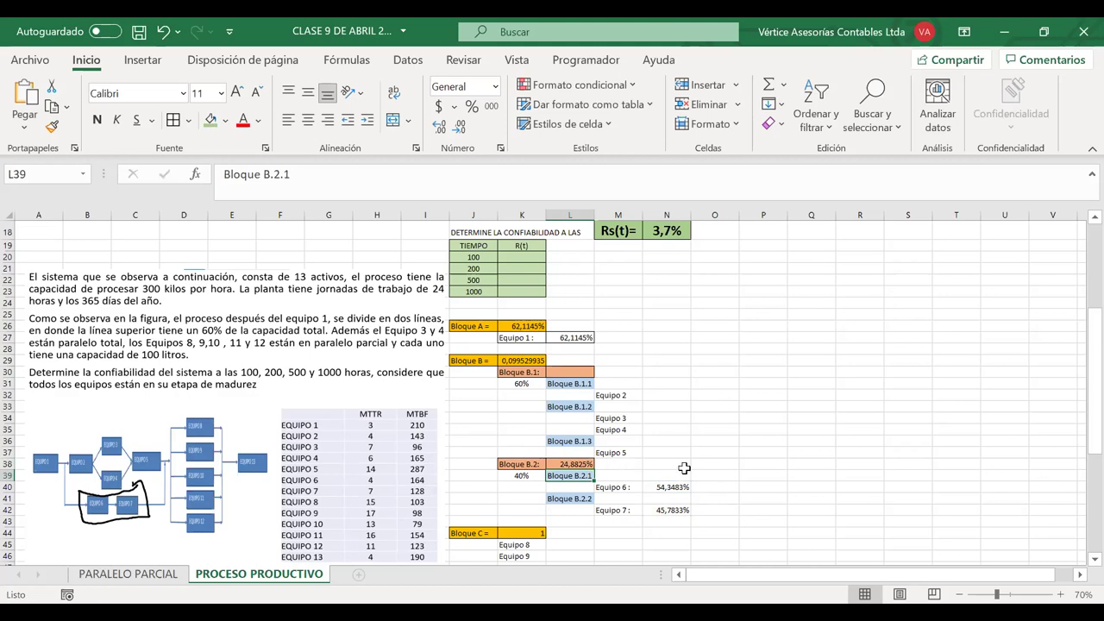
- Test the system reliability with Tiempo values of 30 and 5 in K17, and restore the time to 100
scroll(683, 469, up, 2)
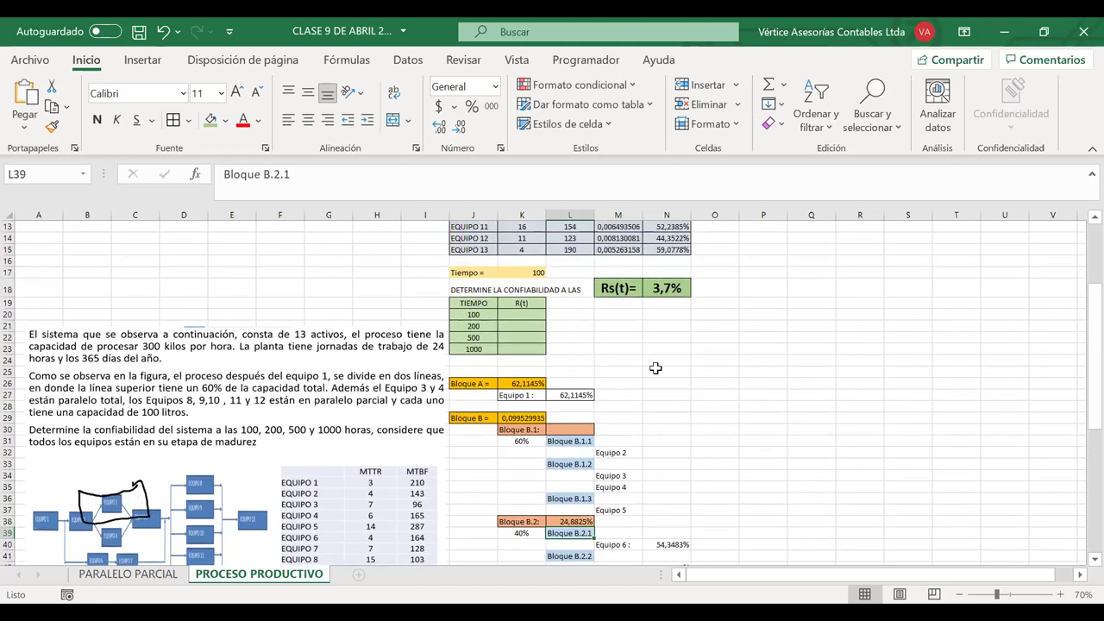
click(524, 274)
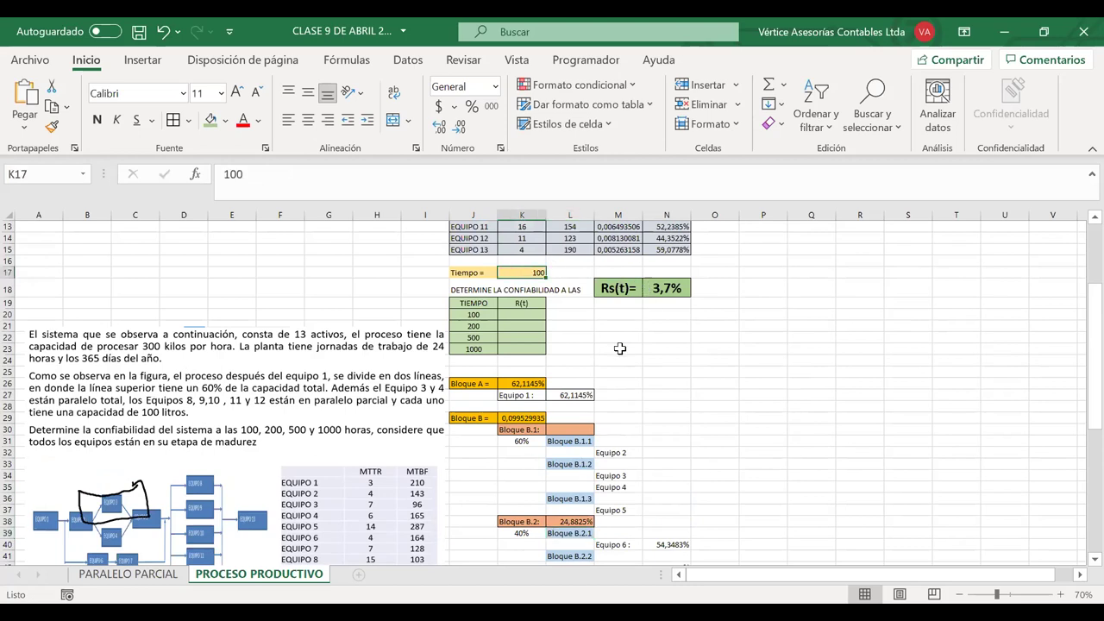
text(30)
key(Return)
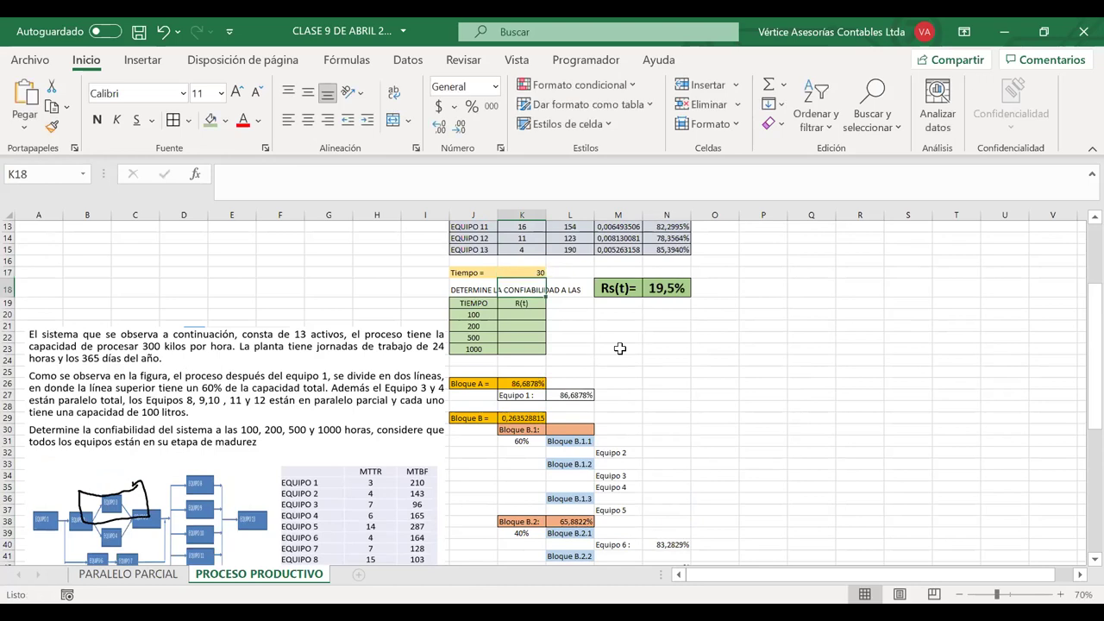
click(528, 273)
text(5)
key(Return)
click(529, 273)
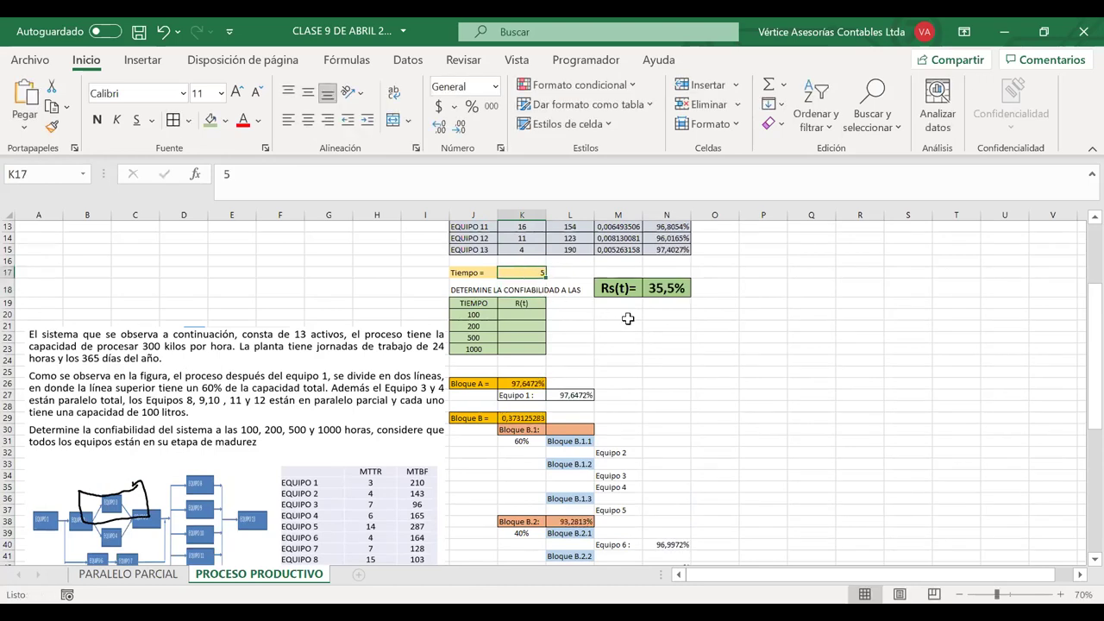
text(100)
key(Return)
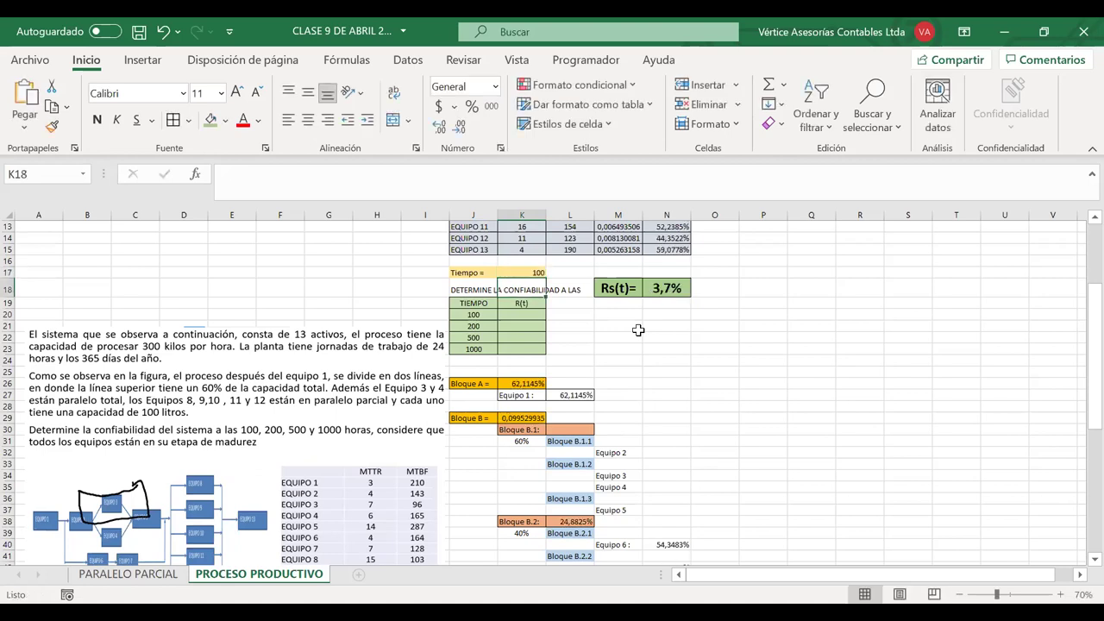
- Add a colon to the end of the Equipo 2 label in M32
scroll(638, 330, down, 3)
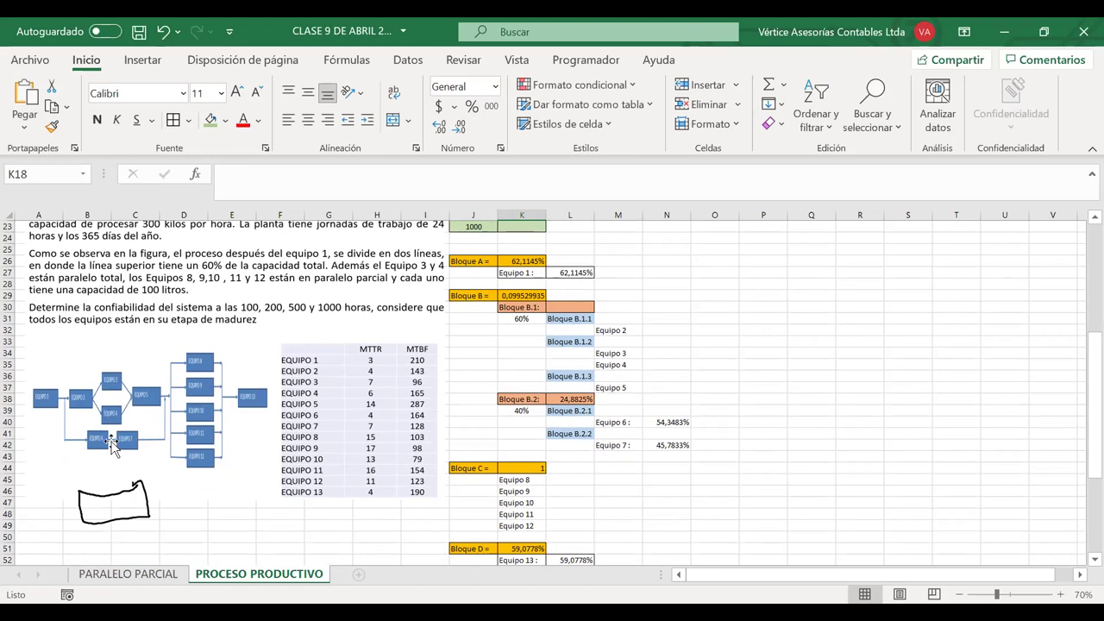
scroll(186, 424, down, 1)
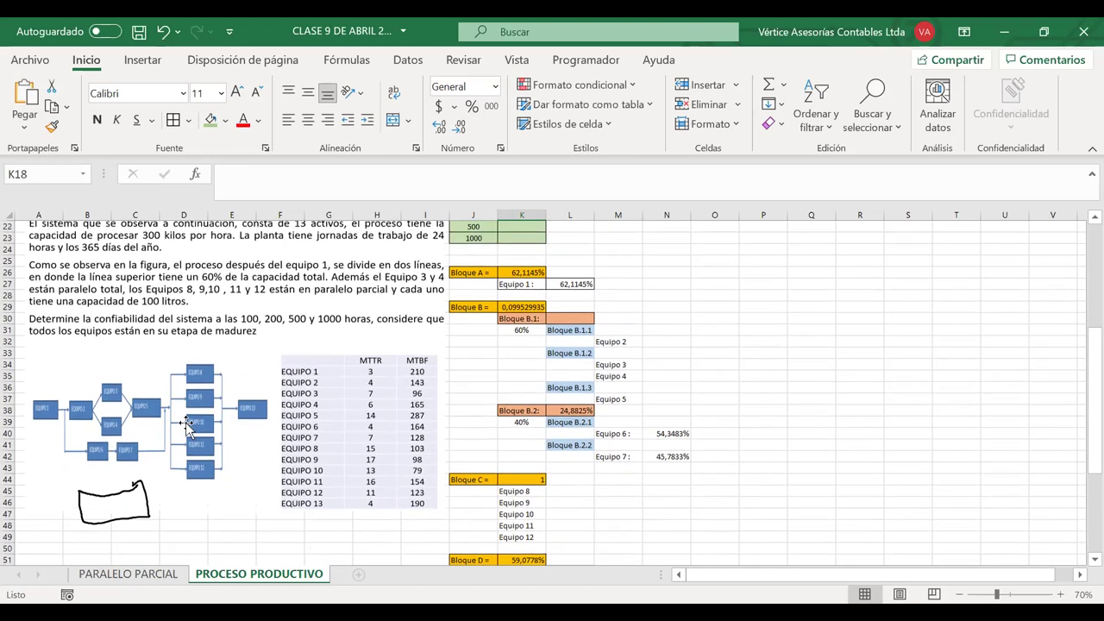
scroll(187, 424, up, 3)
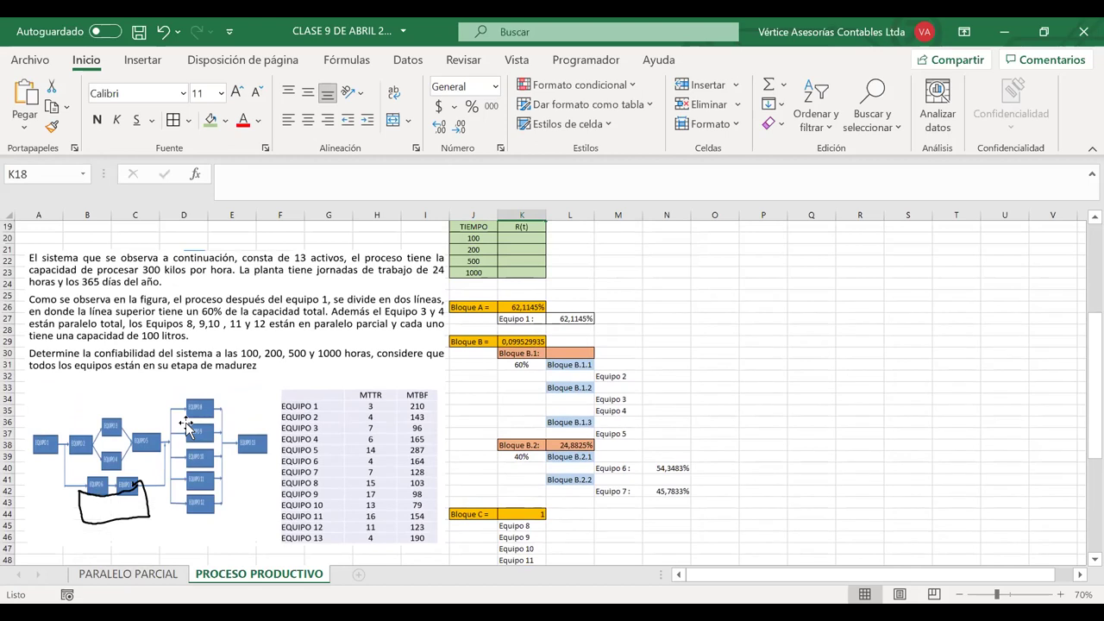
scroll(186, 424, up, 1)
scroll(186, 424, down, 1)
click(650, 378)
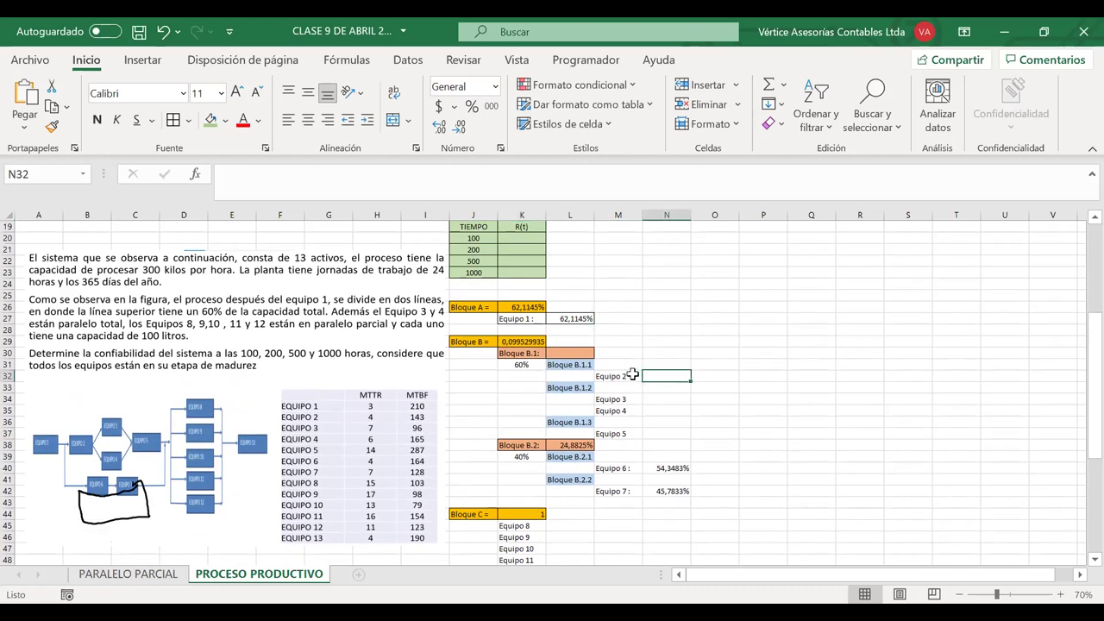
double_click(634, 374)
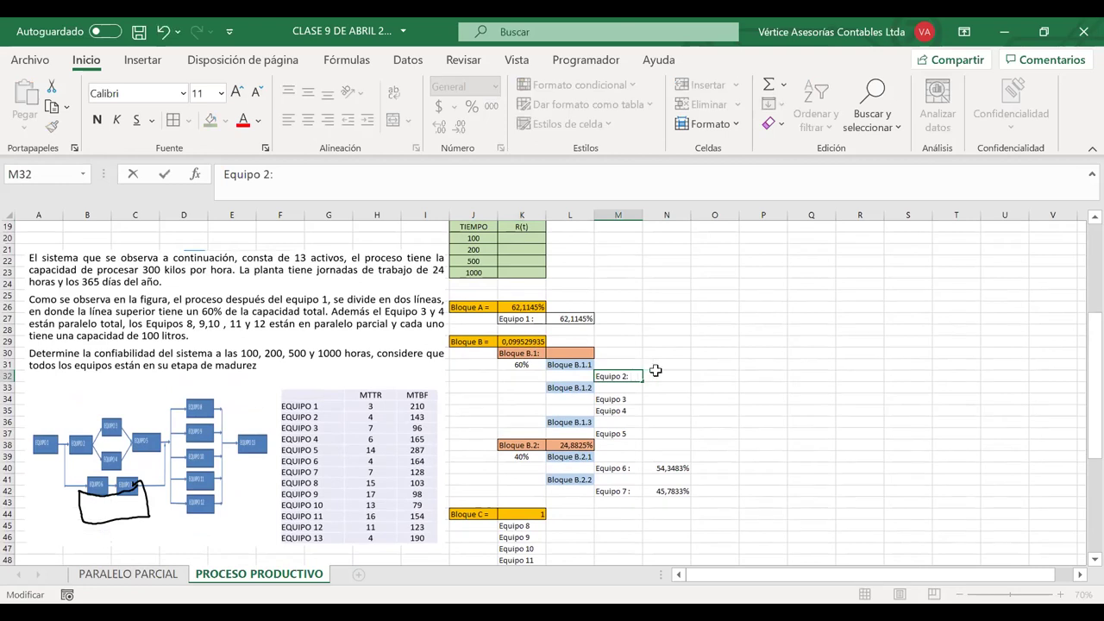
click(661, 377)
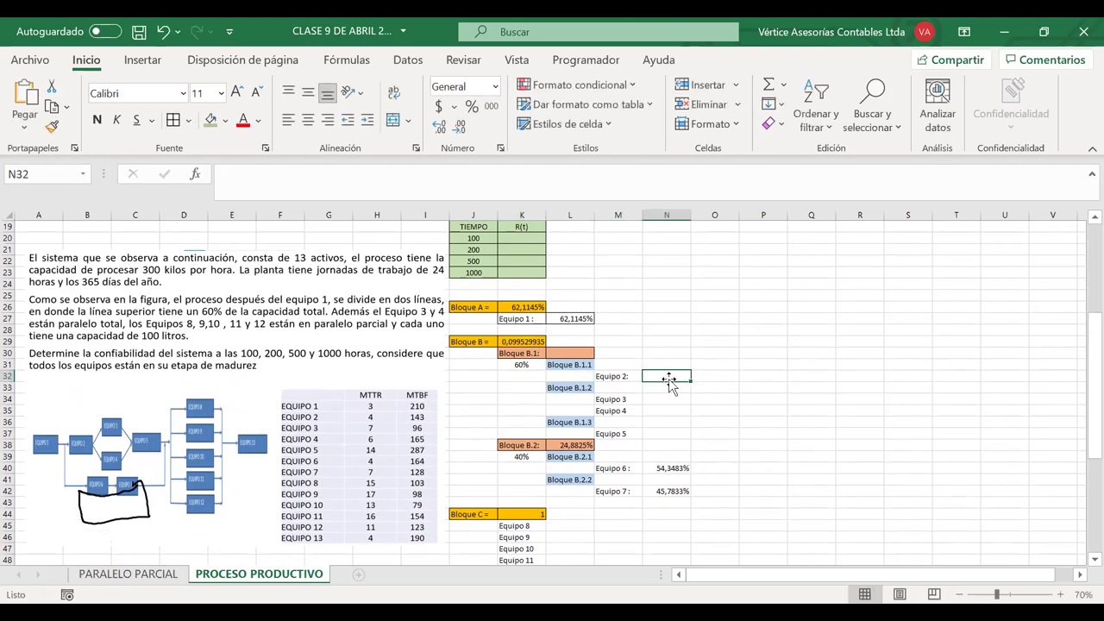
- Link N32 to the Equipo 2 reliability in the equipment table with =N4
scroll(670, 380, up, 1)
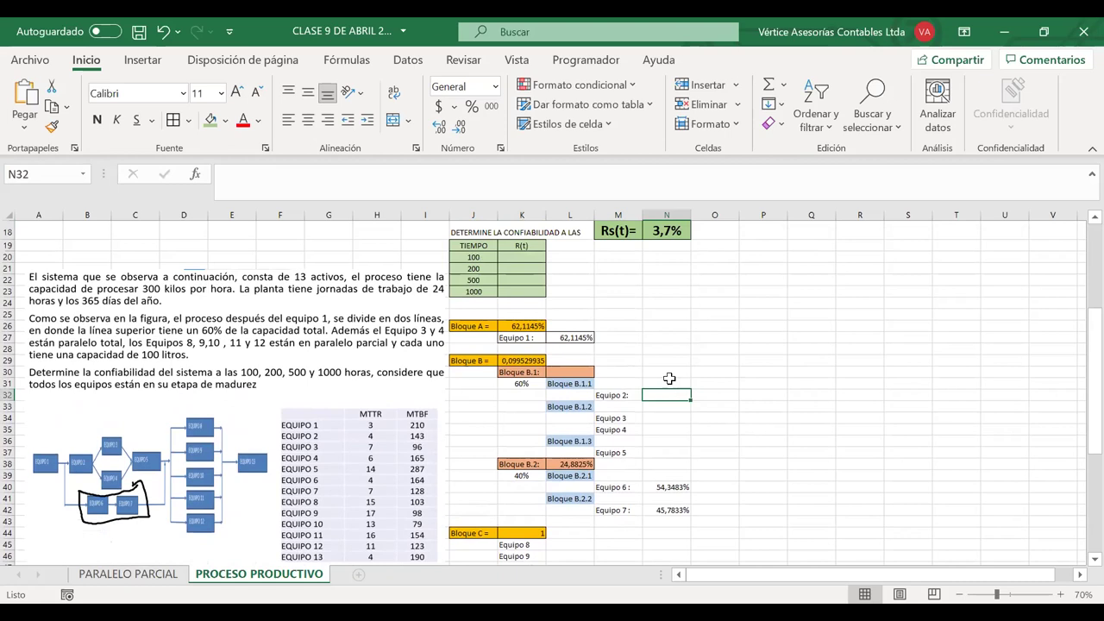
text(=)
scroll(669, 377, up, 5)
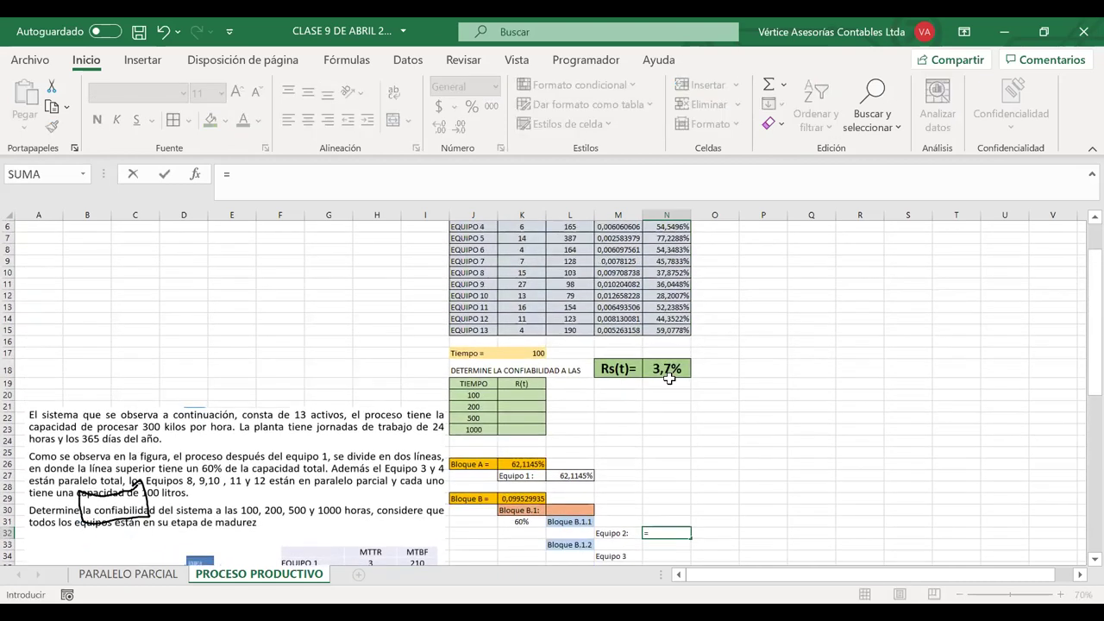
click(658, 248)
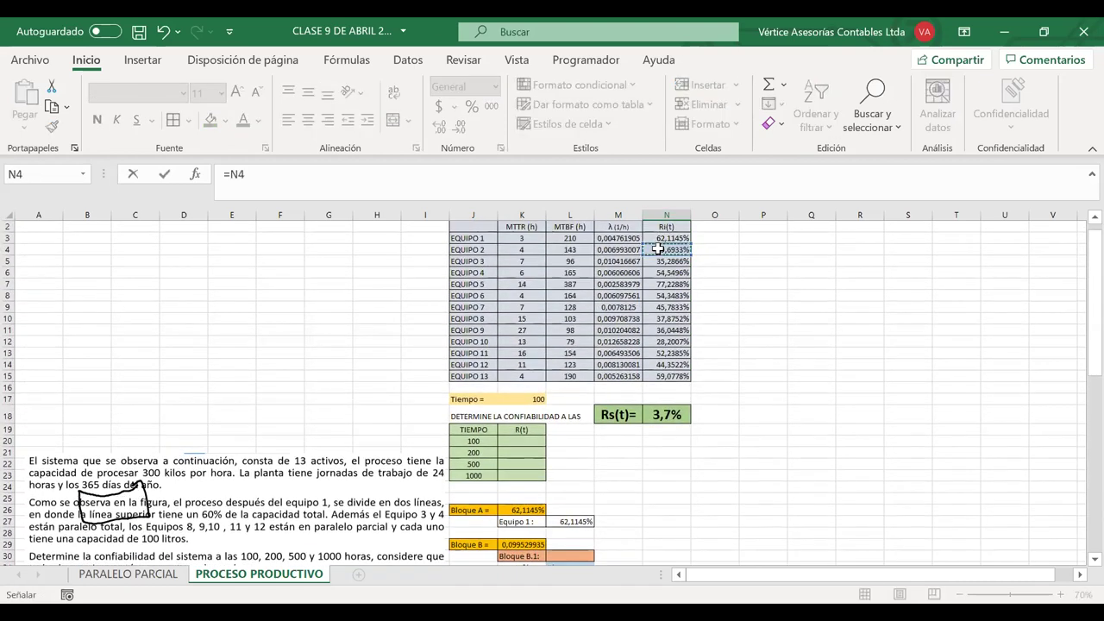
key(Return)
- Link N34 to the Equipo 3 reliability in the equipment table with =N5
scroll(653, 470, down, 4)
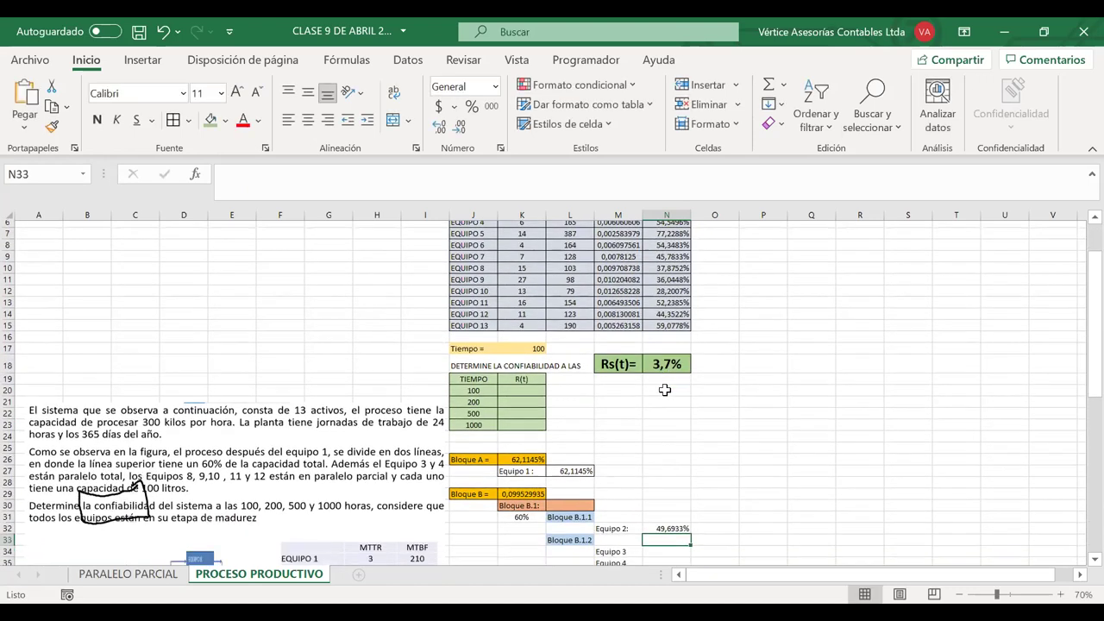
click(658, 474)
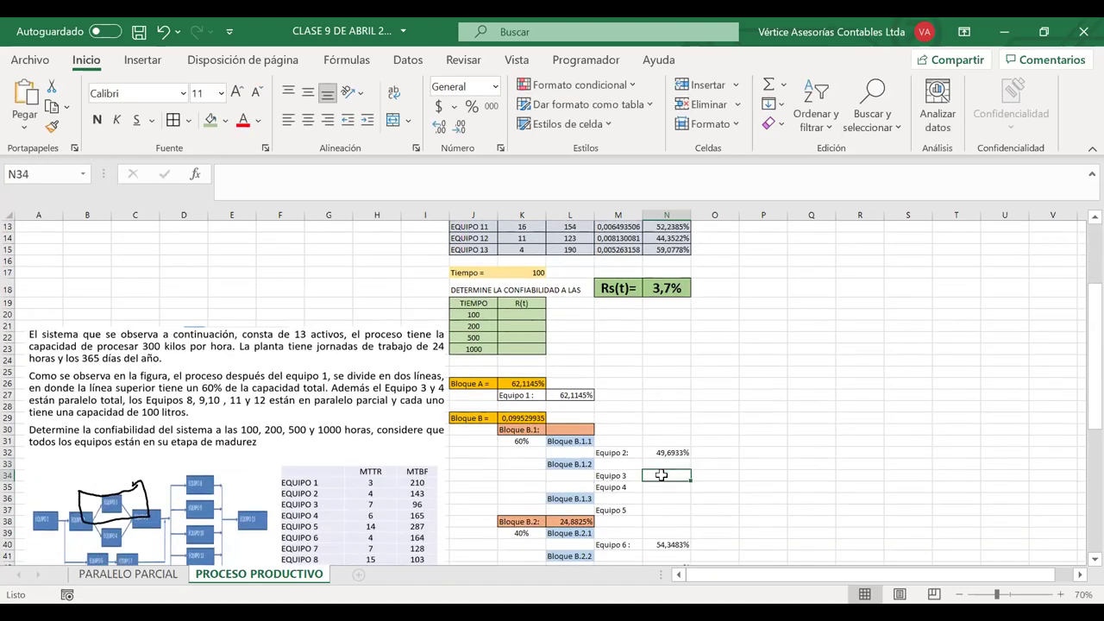
text(=)
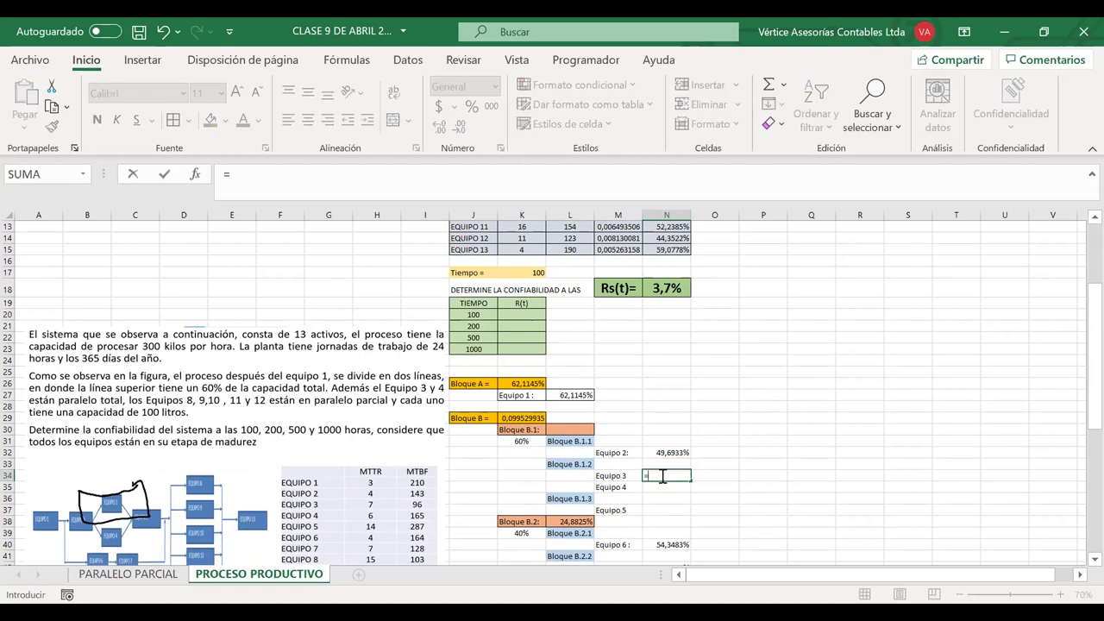
scroll(660, 474, up, 4)
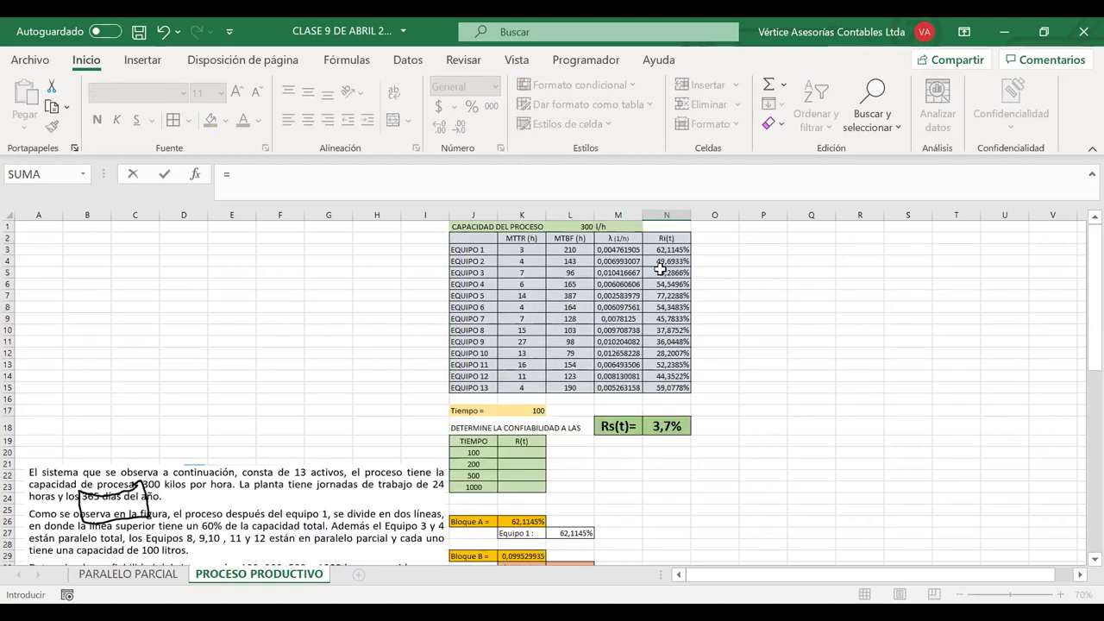
click(660, 272)
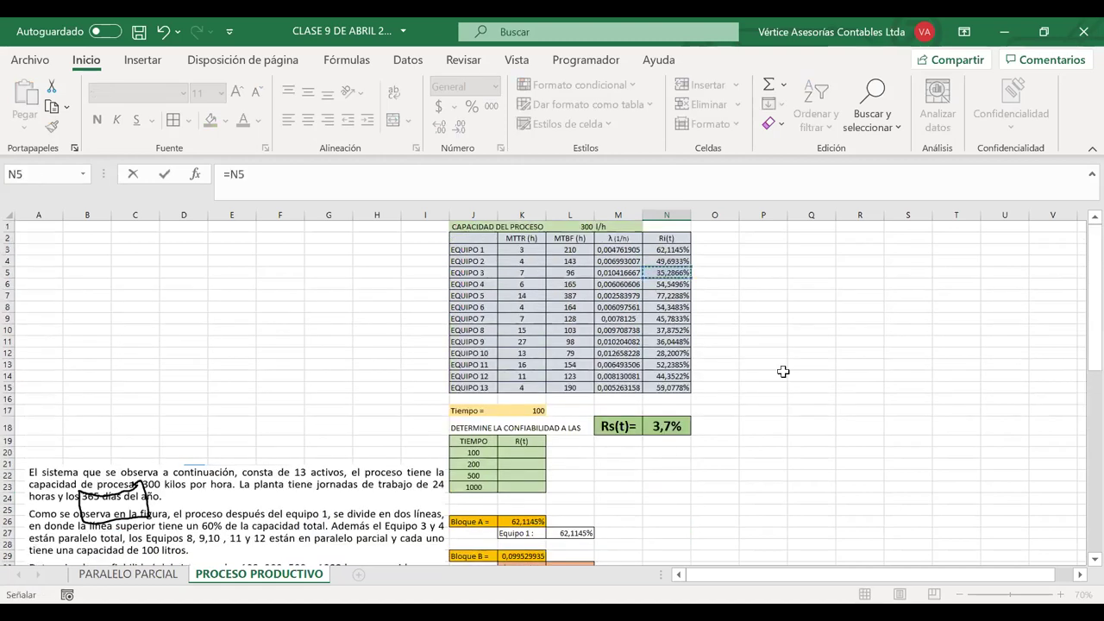
key(Return)
- Link N35 to the Equipo 4 reliability in the equipment table with =N6
text(=)
scroll(782, 371, up, 1)
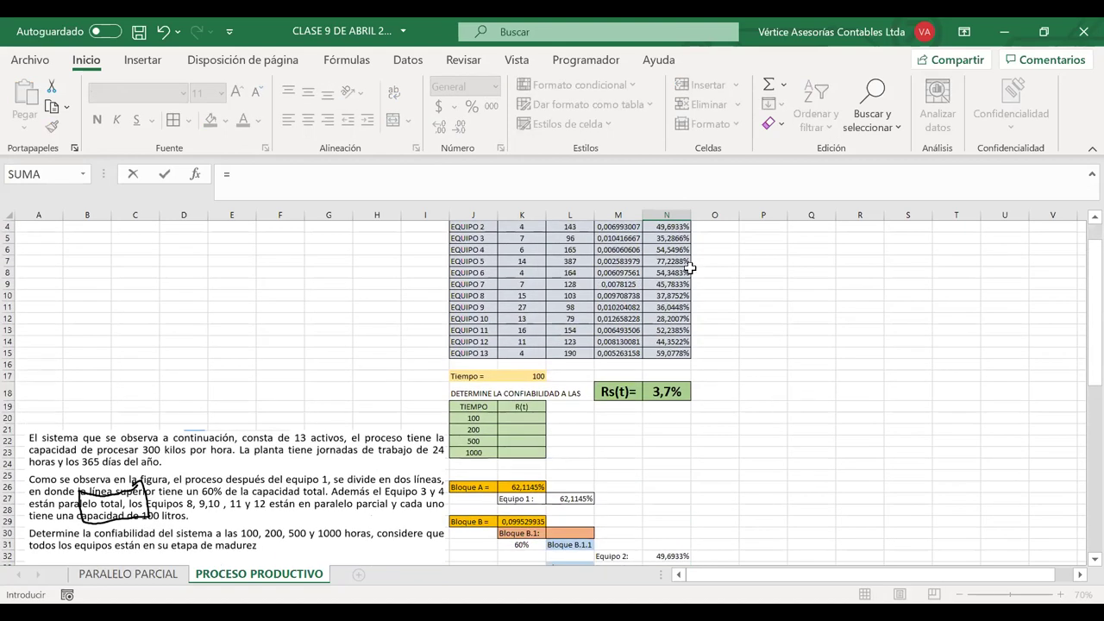
click(670, 250)
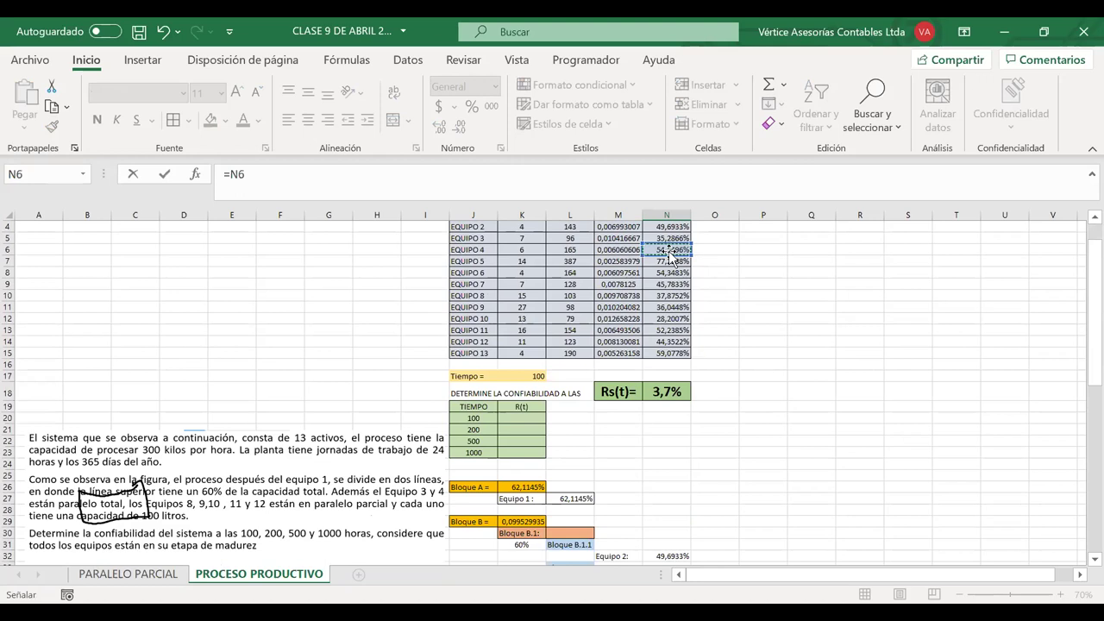
key(Return)
- Link N37 to the Equipo 5 reliability in the equipment table with =N7
scroll(669, 388, down, 1)
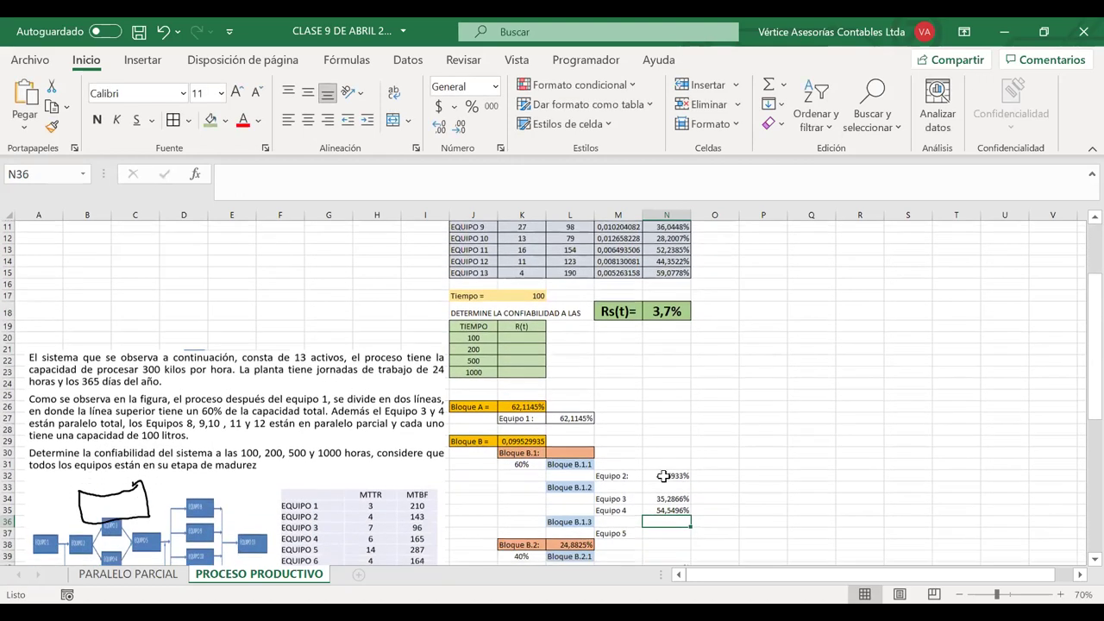
click(655, 533)
text(=)
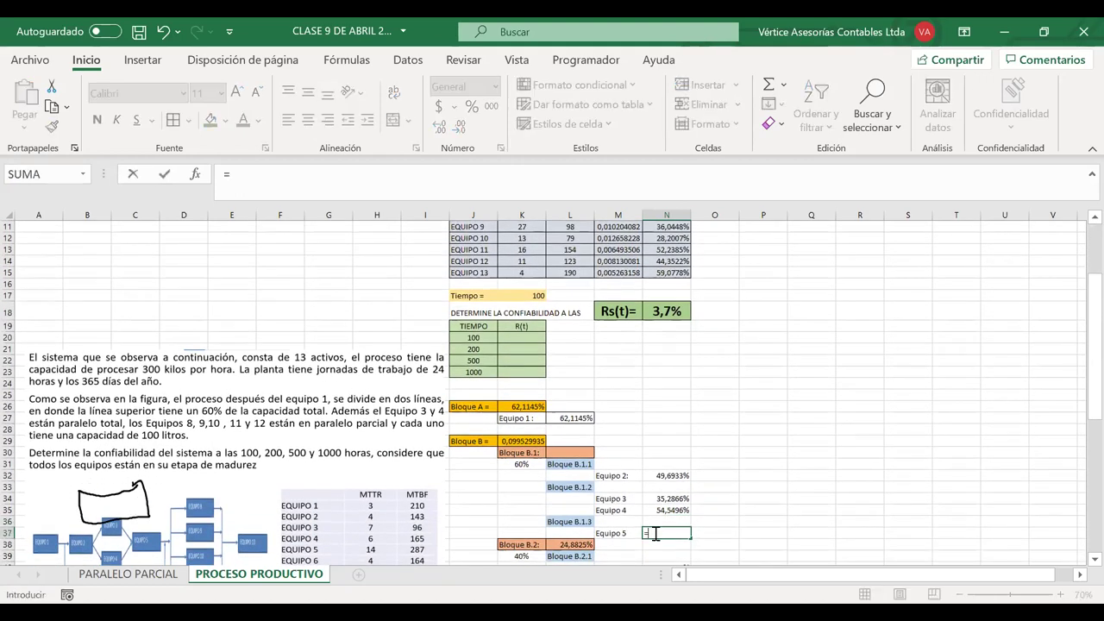
scroll(655, 533, up, 3)
click(680, 284)
key(Return)
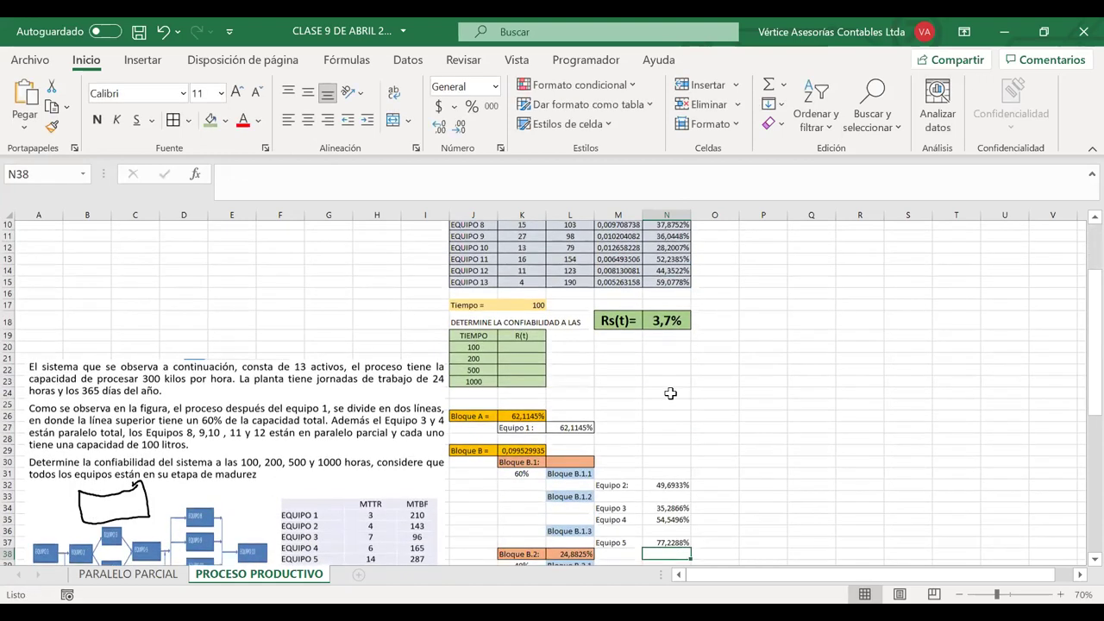
- Add a colon to the end of the Equipo 3, Equipo 4 and Equipo 5 labels in M34, M35 and M37
scroll(617, 498, down, 1)
click(638, 475)
double_click(638, 474)
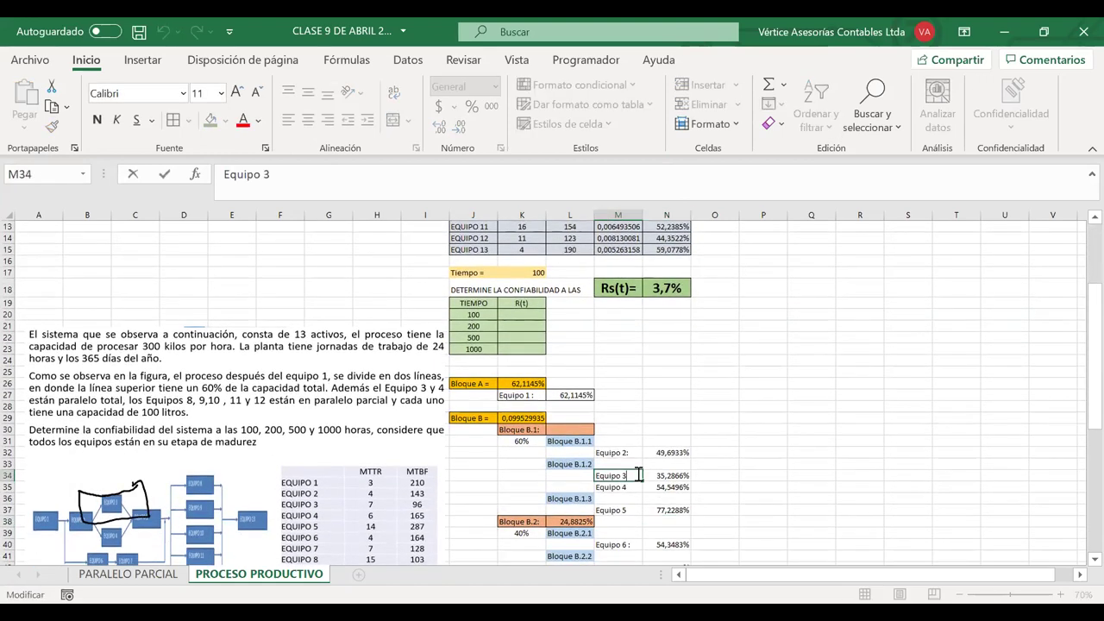
click(638, 486)
double_click(638, 485)
text(:)
click(638, 509)
double_click(638, 509)
text(:)
click(716, 497)
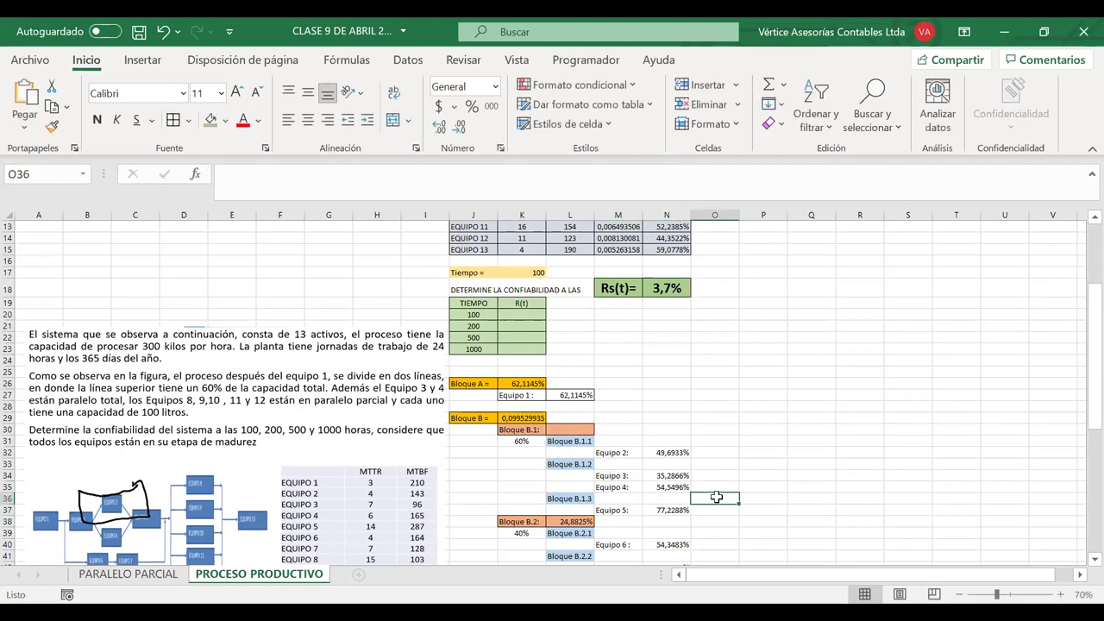
- Copy the blue fill of the Bloque B.1.1 label to M31, L33:M33 and L36:M36
click(584, 441)
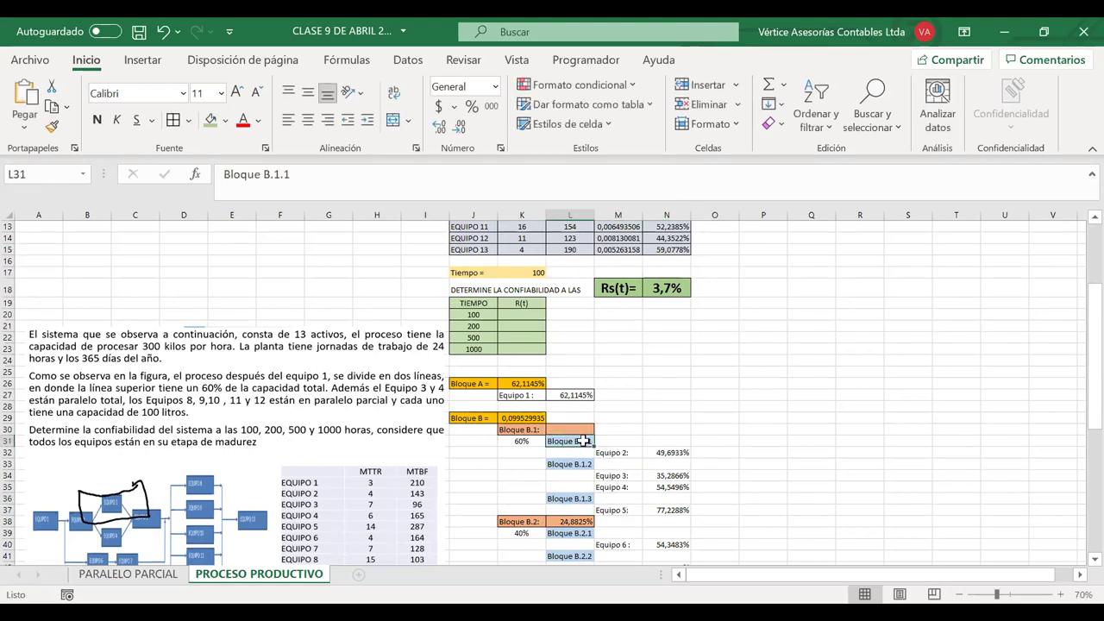
scroll(584, 441, down, 2)
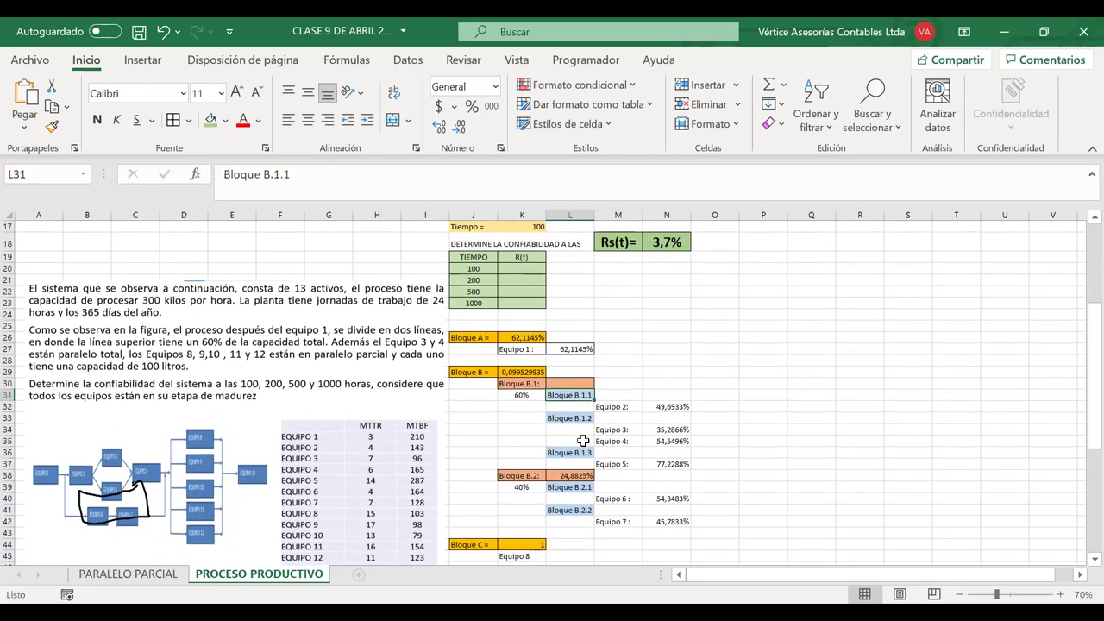
scroll(584, 440, down, 1)
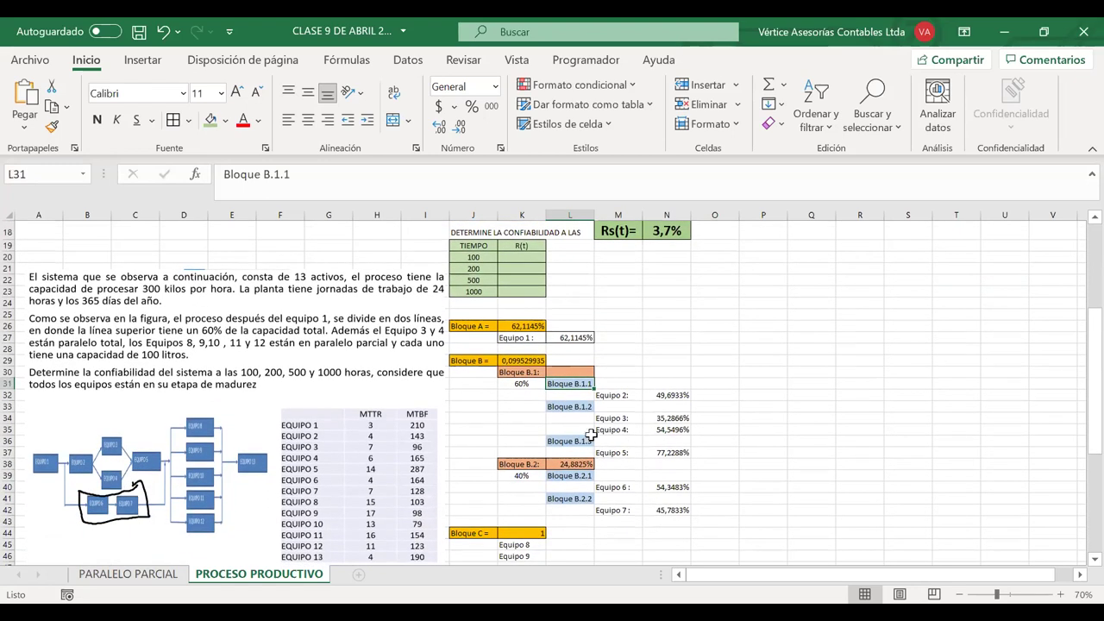
click(51, 127)
click(618, 383)
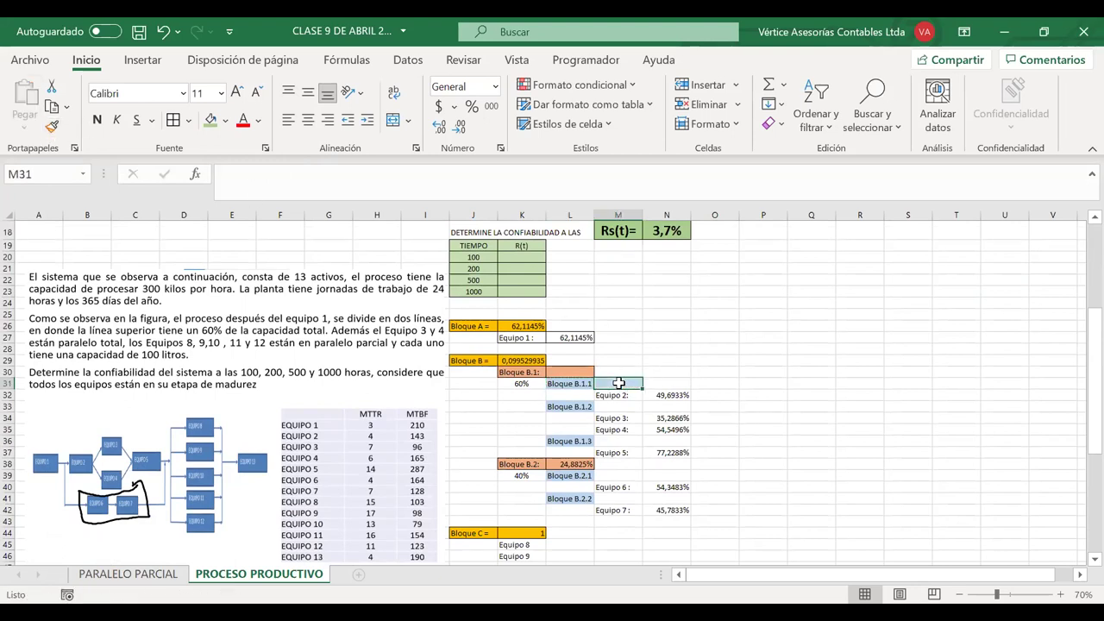
drag(617, 382, 569, 383)
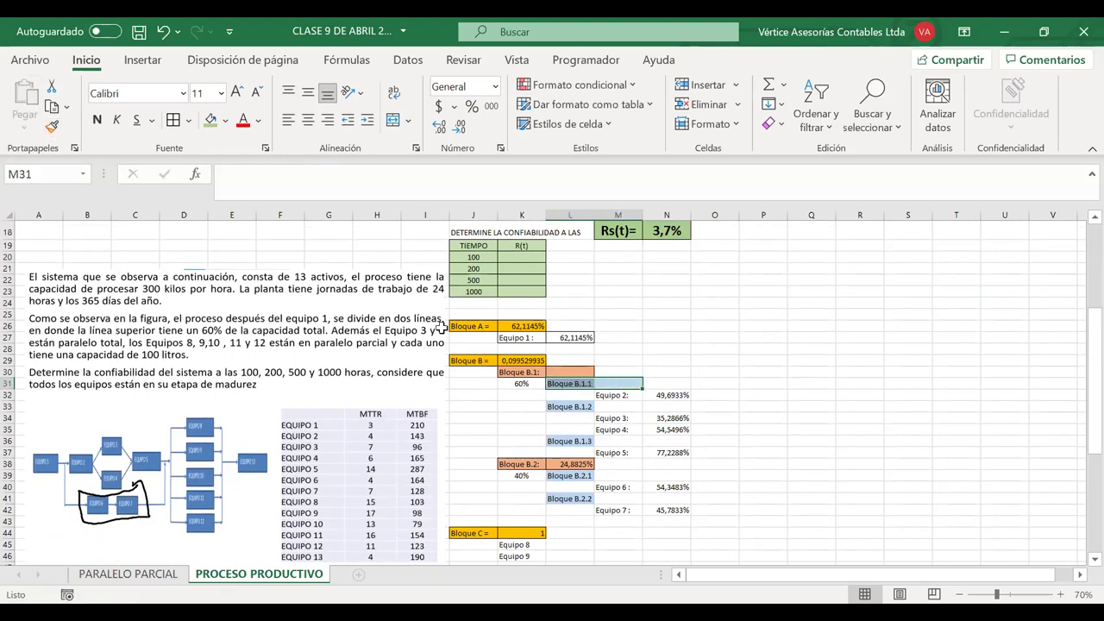
click(52, 127)
drag(625, 406, 565, 406)
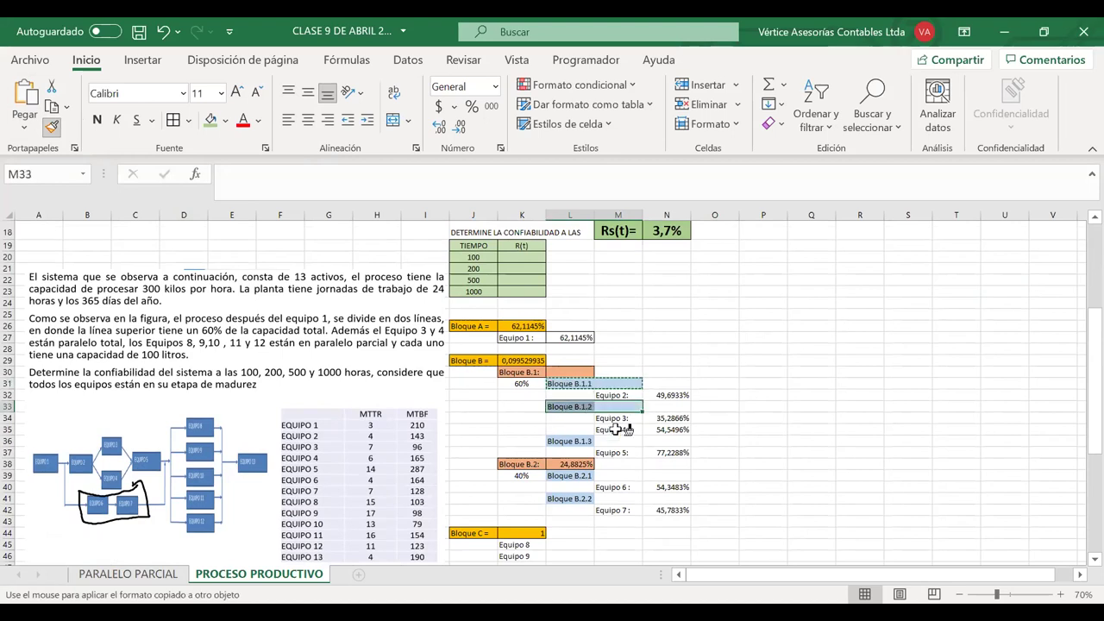
drag(619, 438, 591, 440)
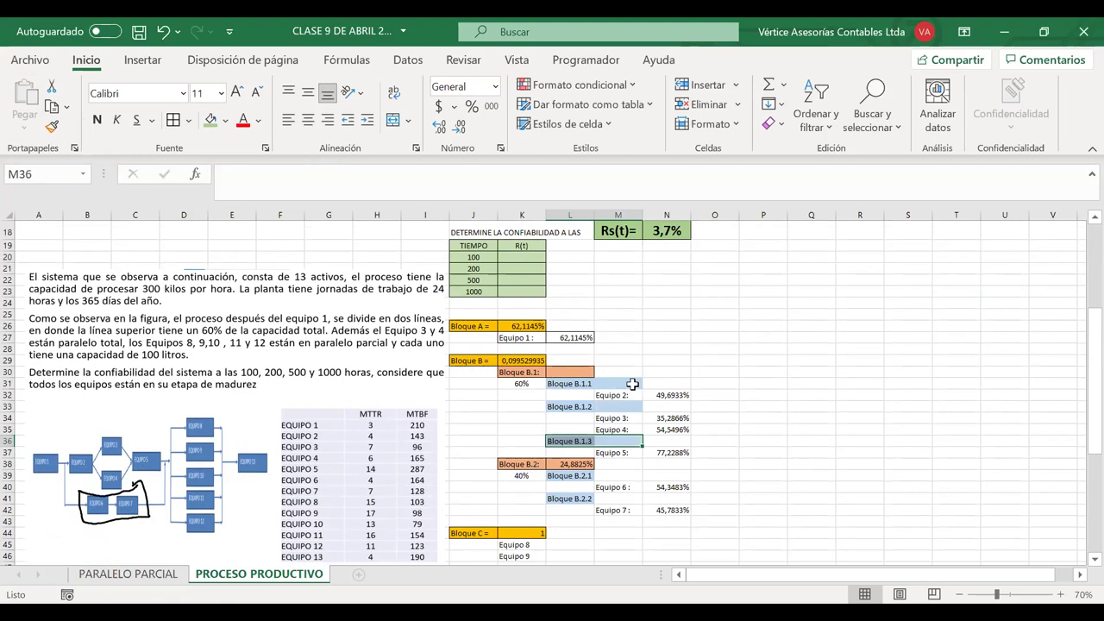
- Add borders to the Bloque B.1.1, B.1.2 and B.1.3 label and value cells, L31:M31, L33:M33 and L36:M36
drag(598, 406, 571, 383)
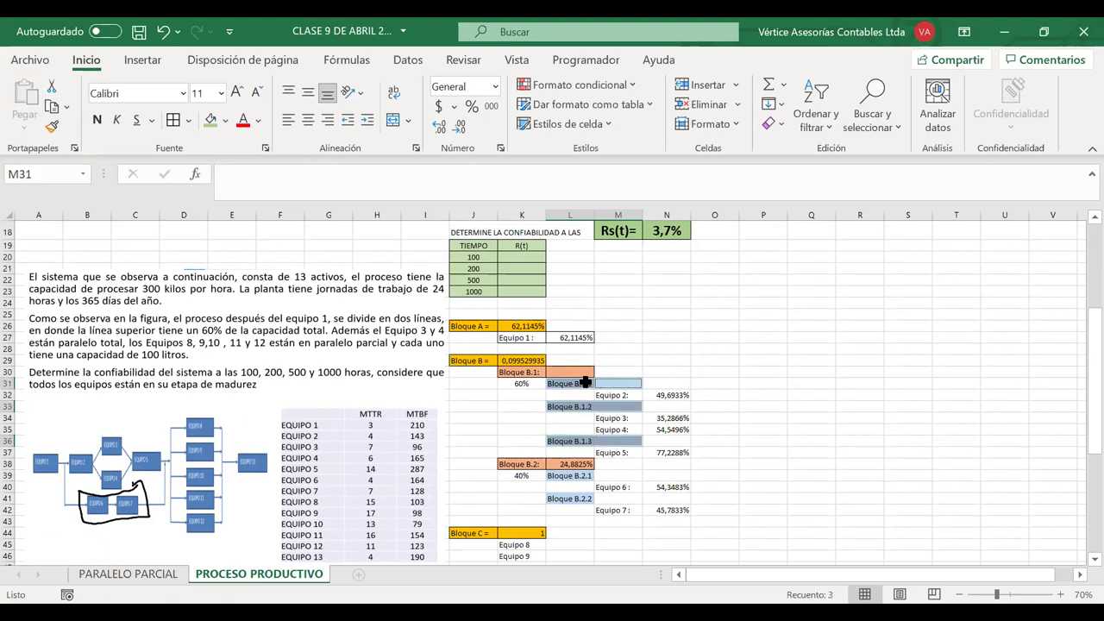
click(173, 120)
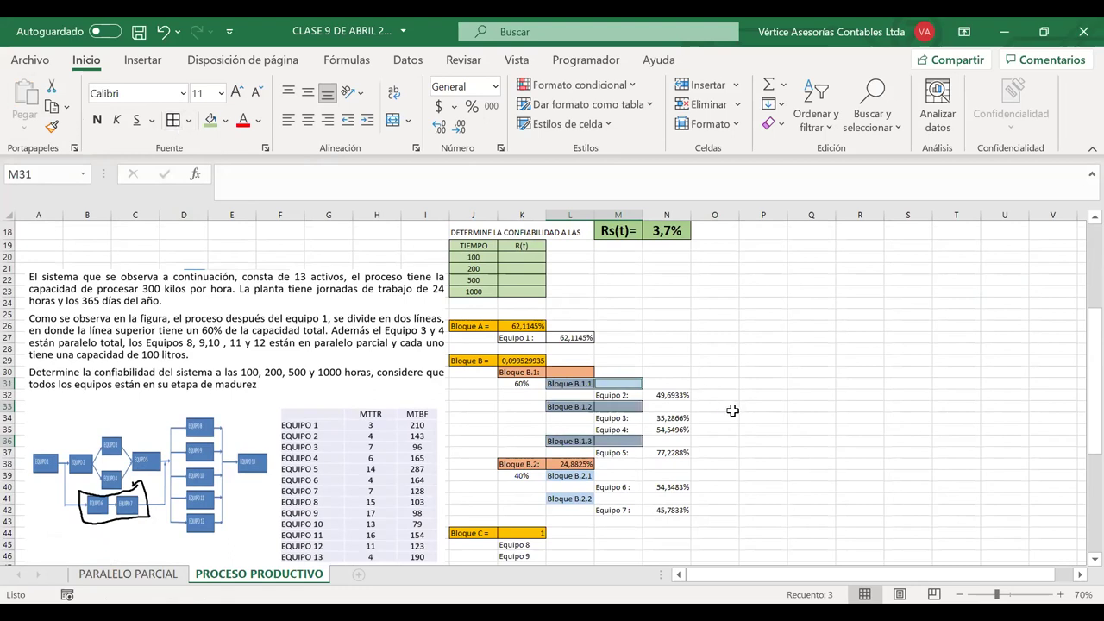
click(660, 395)
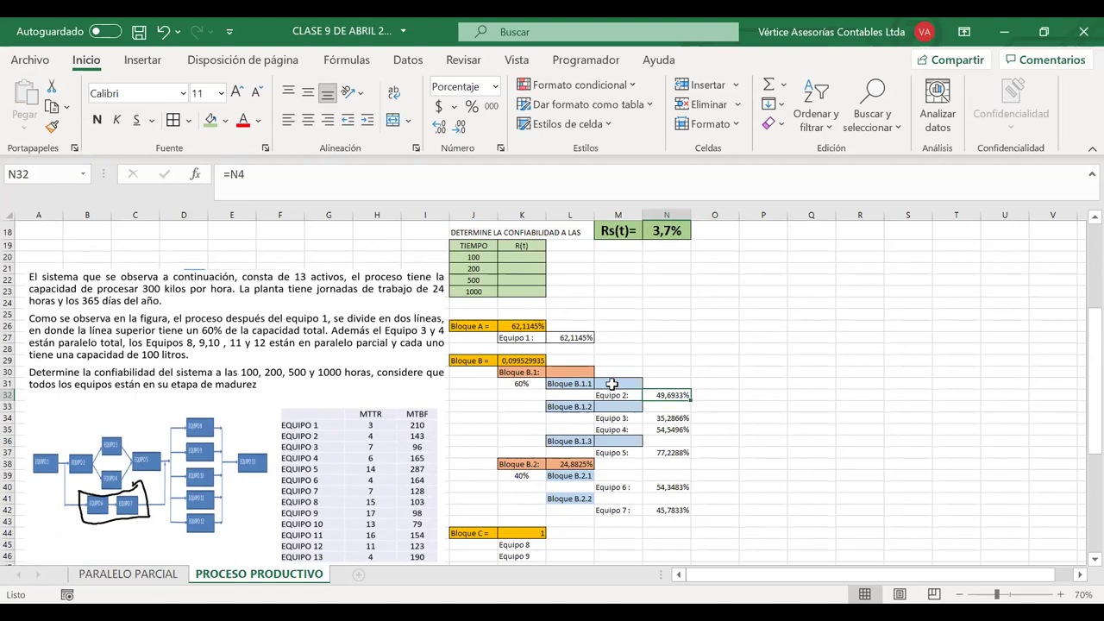
- Set the Bloque B.1.1 reliability in M31 to the Equipo 2 value with =N32
click(611, 384)
text(=)
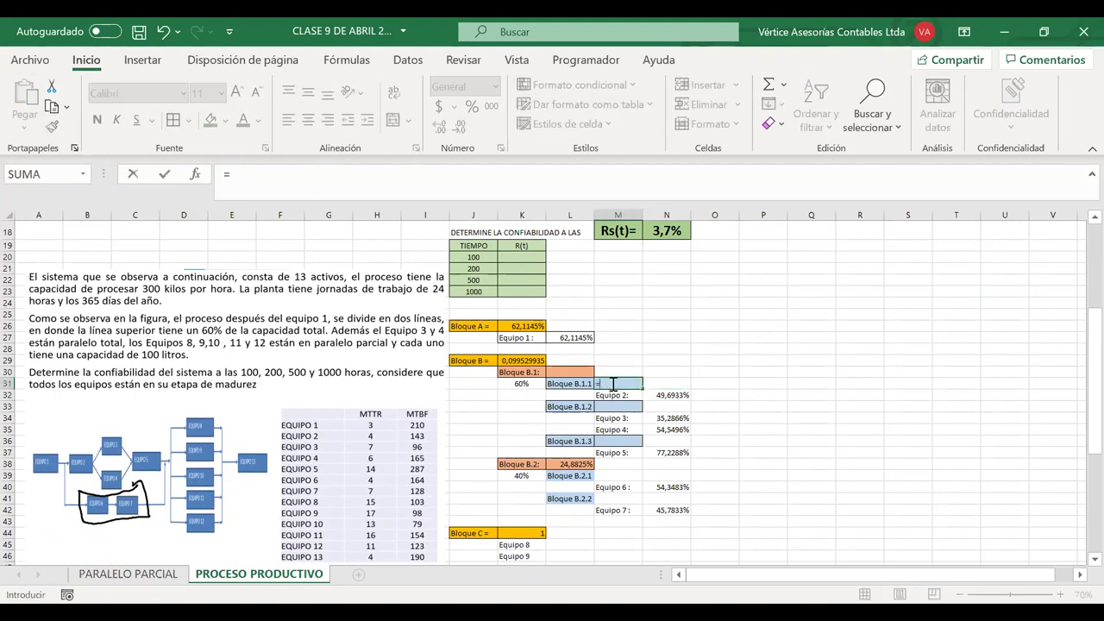
click(677, 395)
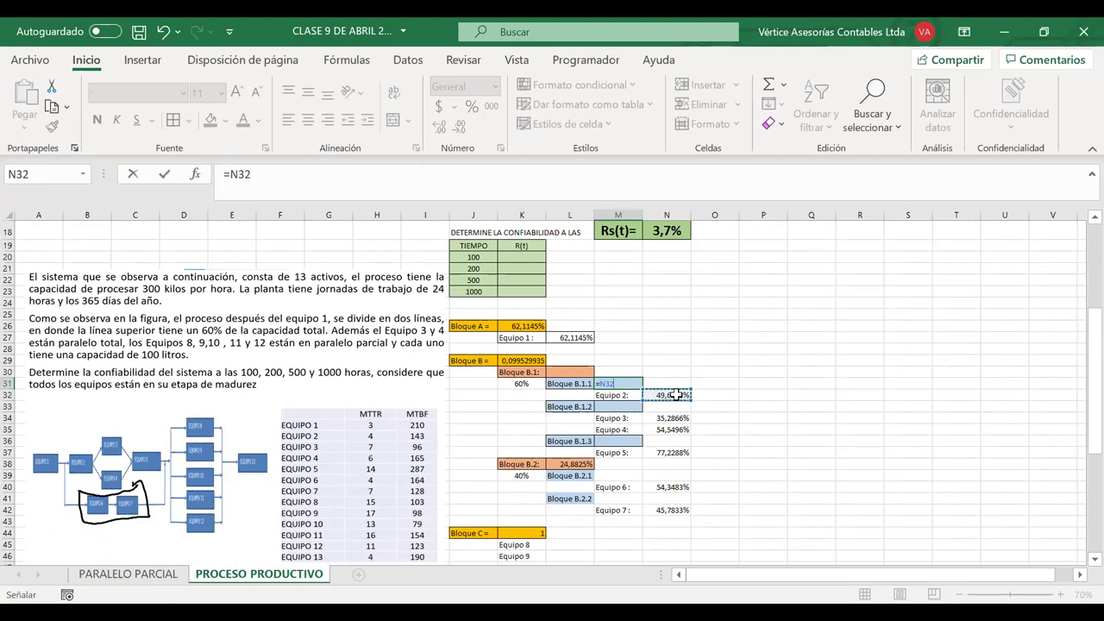
key(Return)
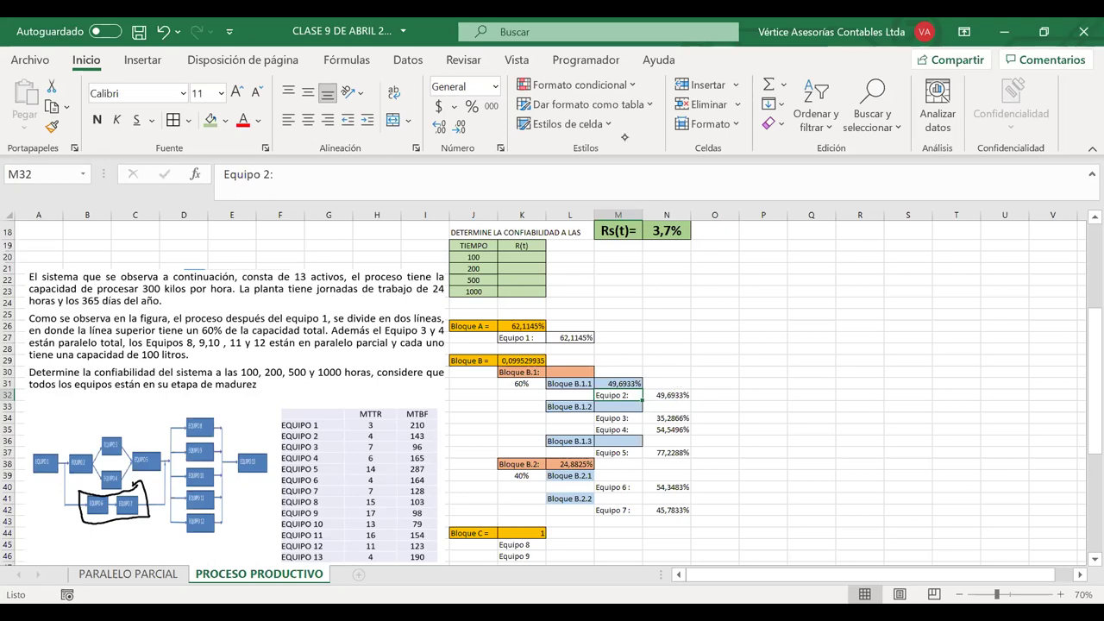
- Circle the parallel Equipo 3 and Equipo 4 in red on the process diagram, annotate above them and clear the drawings
mouse_move(107, 496)
mouse_down()
mouse_move(126, 450)
mouse_move(100, 479)
mouse_up()
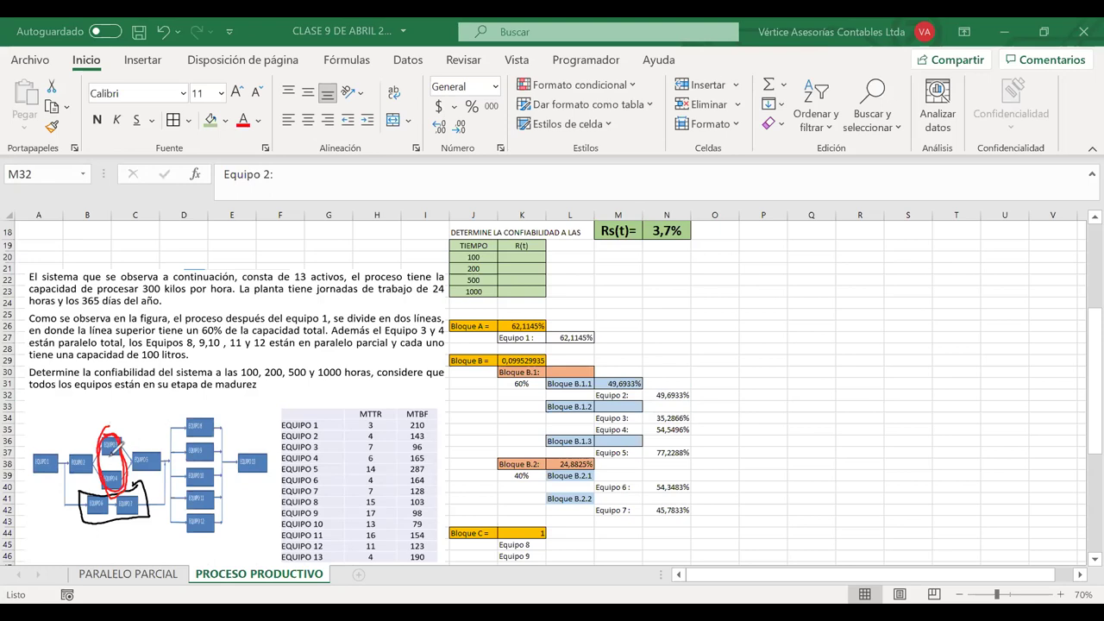
drag(416, 337, 432, 341)
drag(104, 348, 123, 344)
key(e)
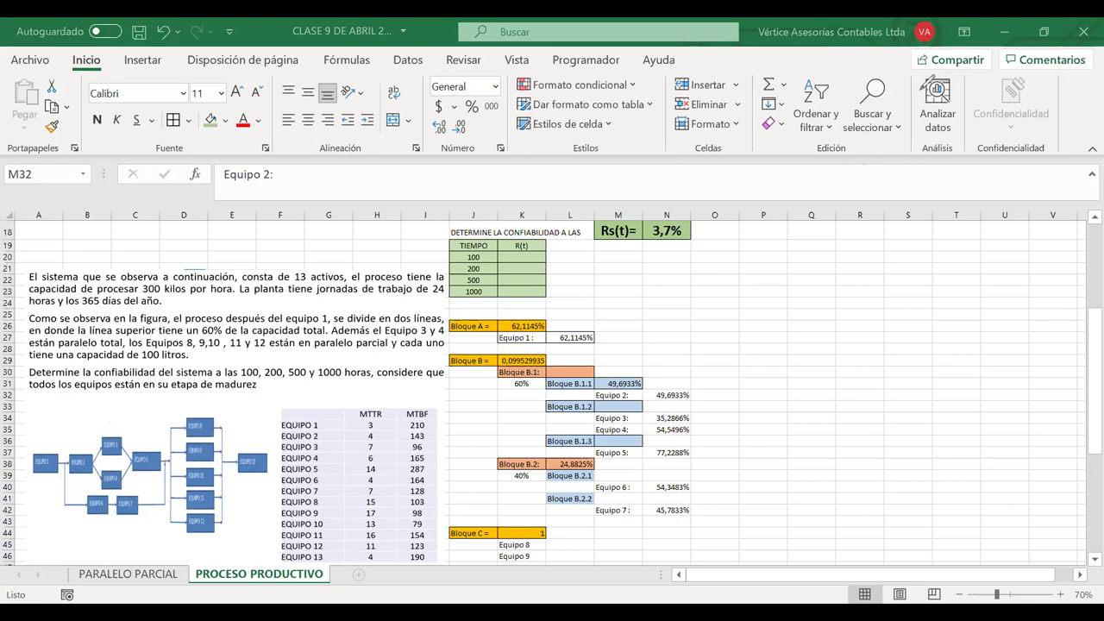
- Calculate the Bloque B.1.2 parallel reliability of Equipo 3 and Equipo 4 in M33 with =1-(1-N34)*(1-N35)
click(614, 407)
text(=)
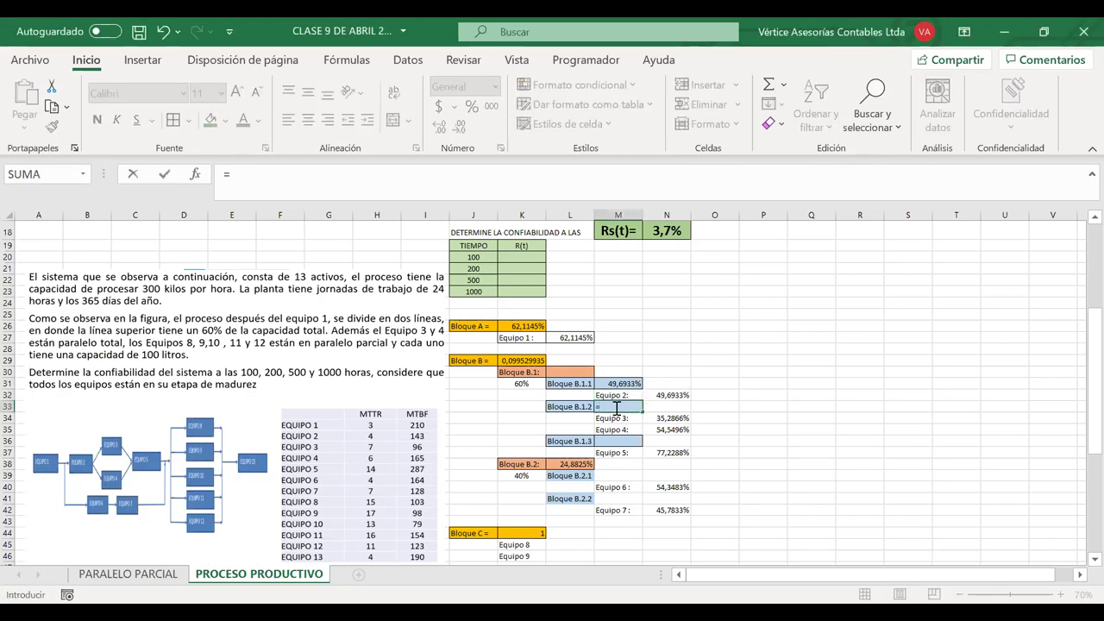
text(1-(1-(1-)
click(675, 418)
text())
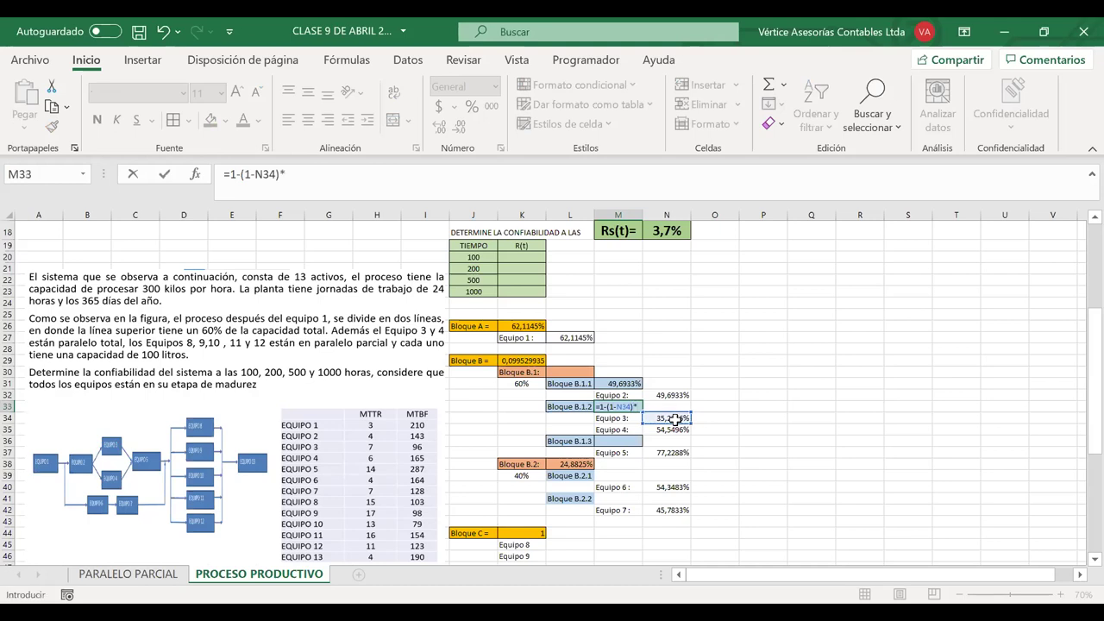
text(*(1-)
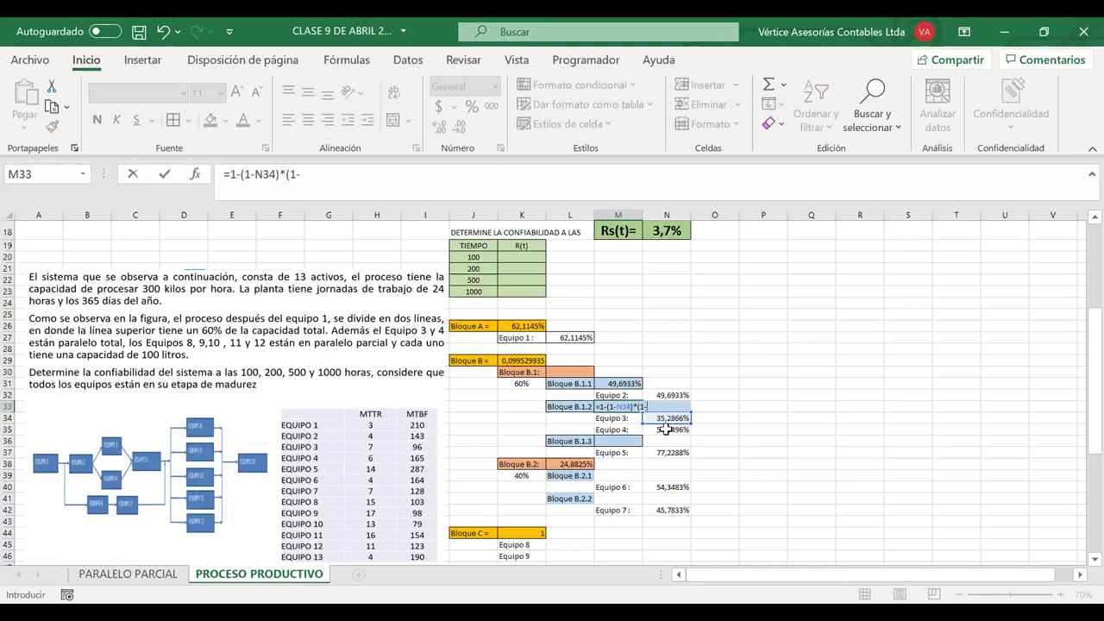
click(672, 429)
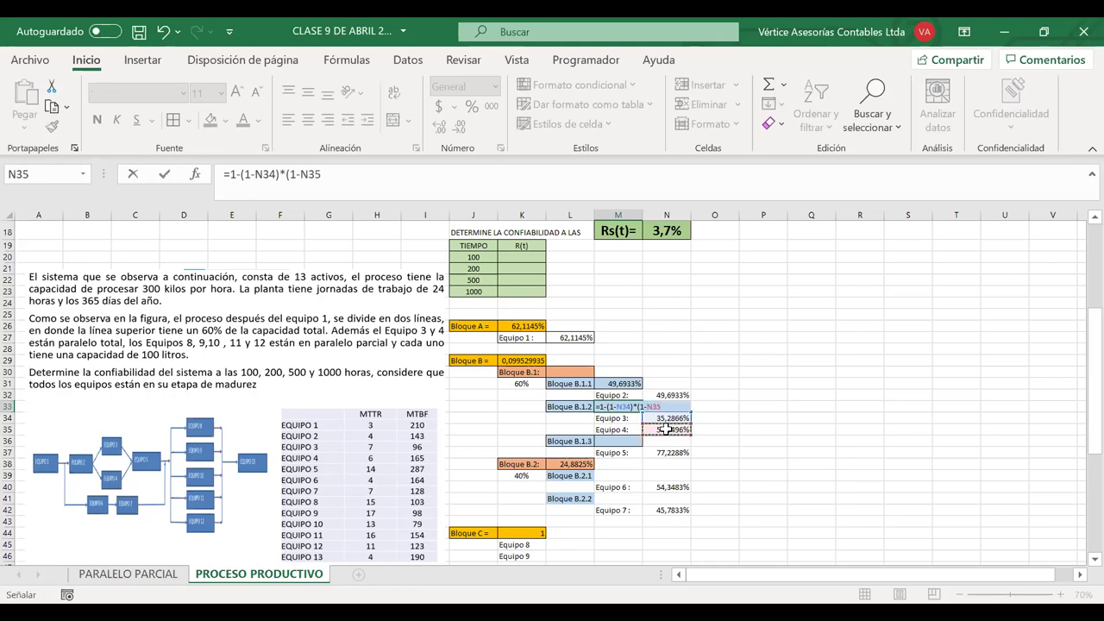
text())
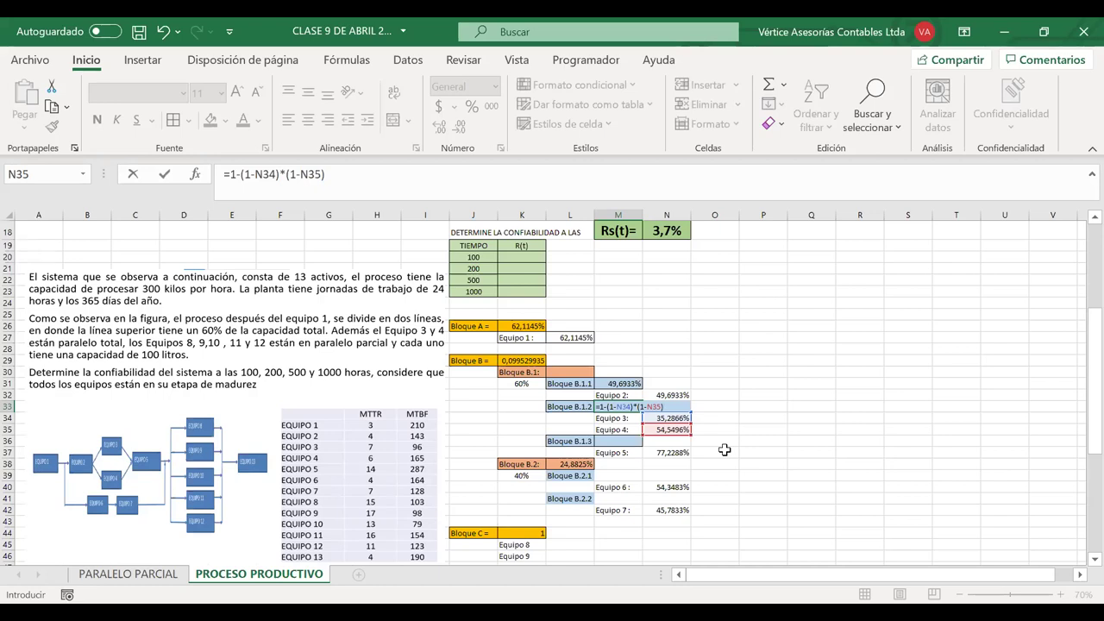
key(Return)
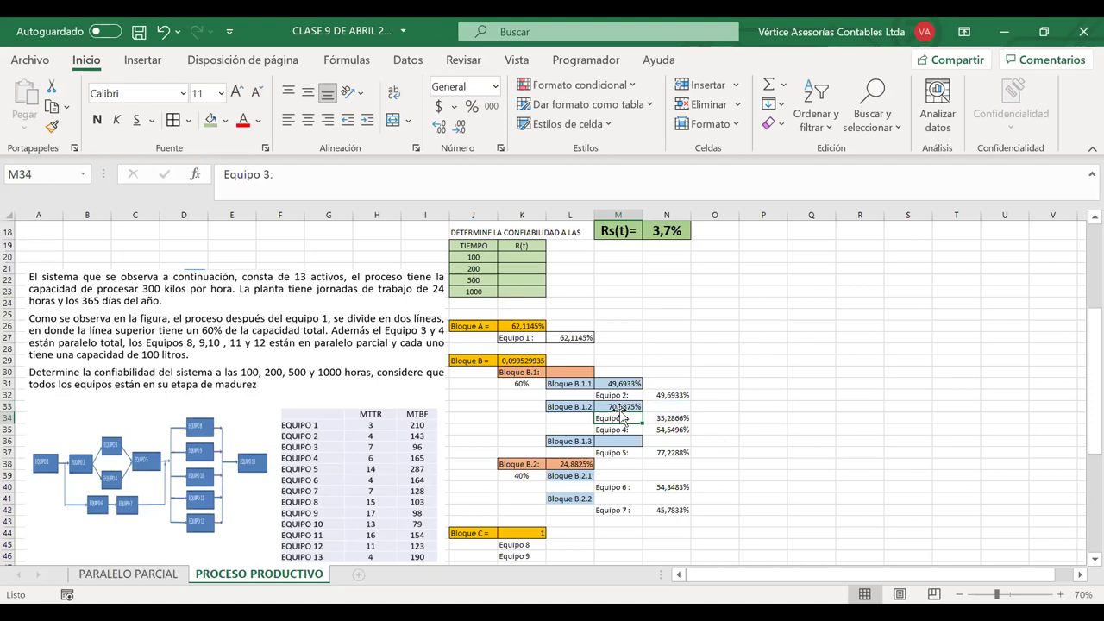
drag(576, 406, 606, 406)
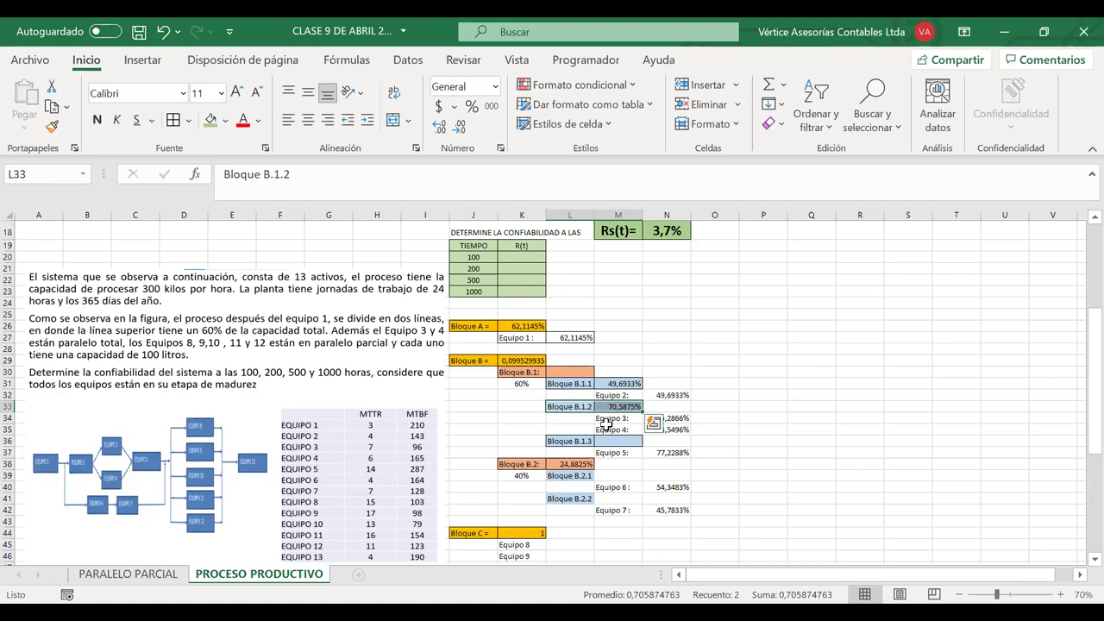
- Set the Bloque B.1.3 reliability in M36 to the Equipo 5 value with =N37
click(607, 441)
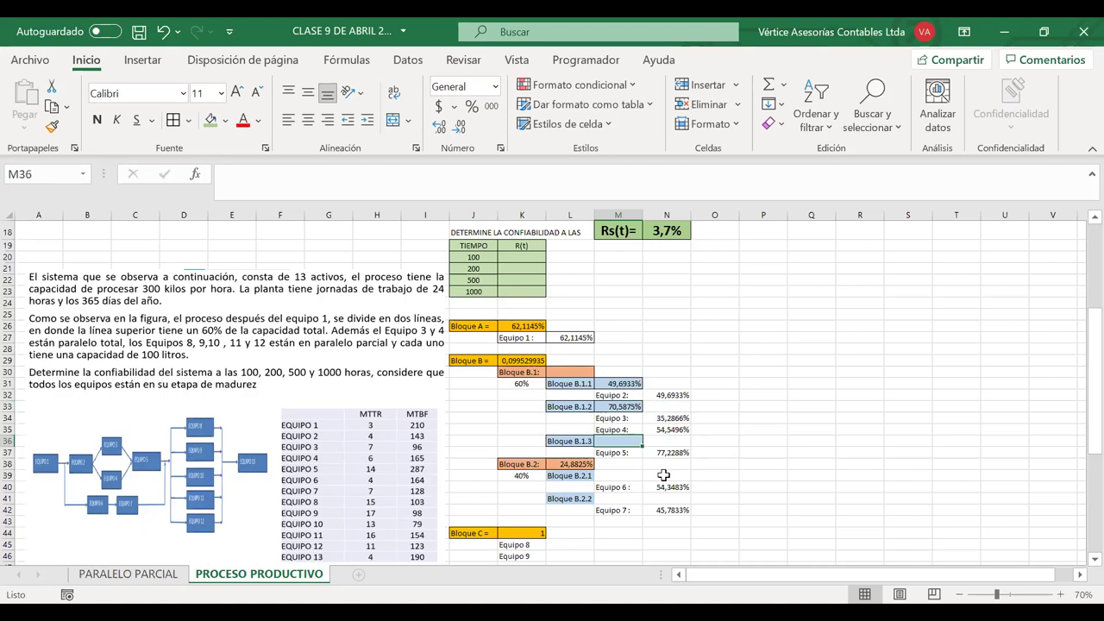
text(=)
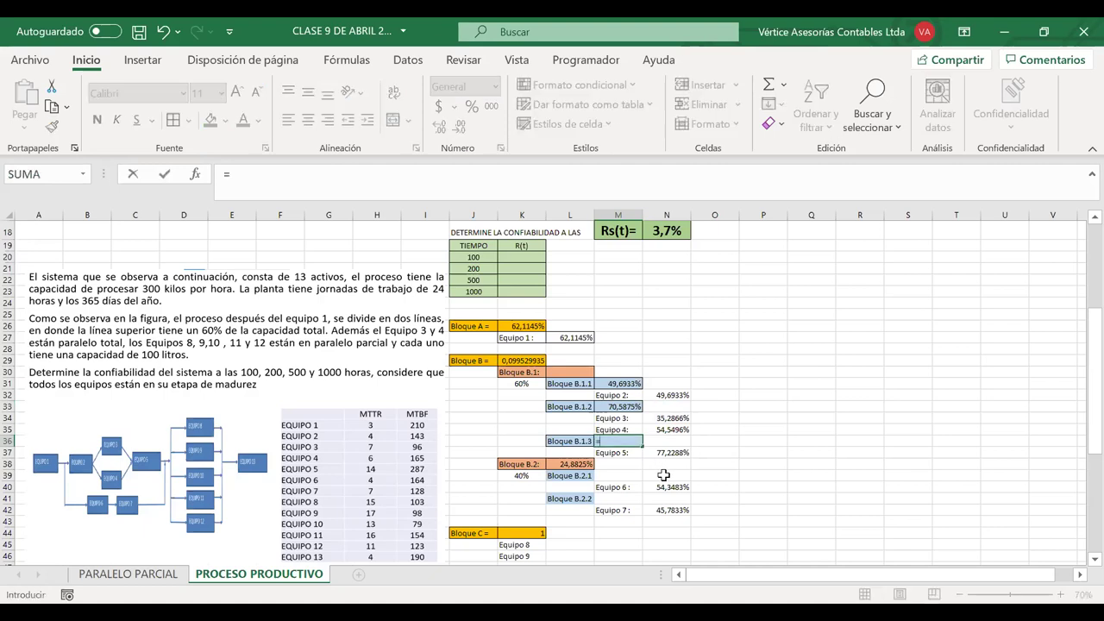
click(672, 452)
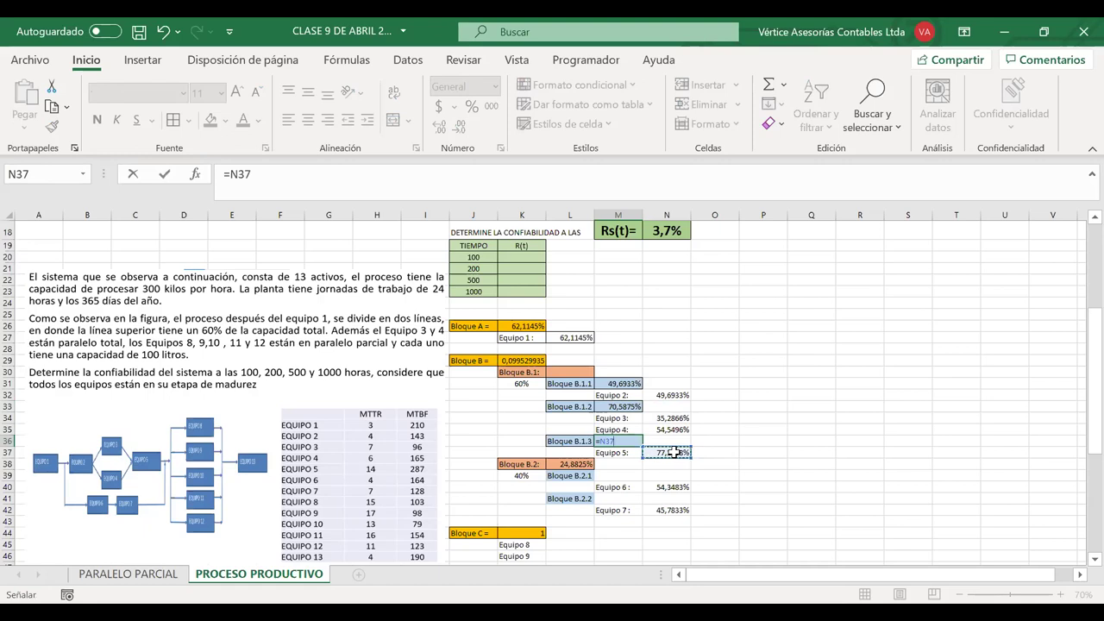
key(Return)
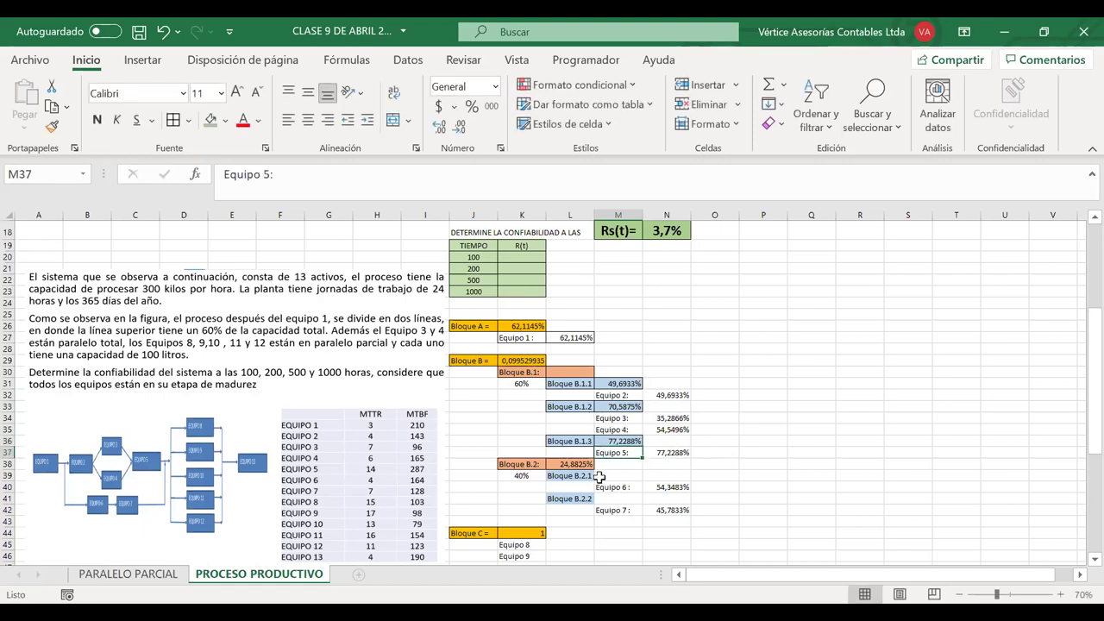
- Copy the Bloque B.1.3 cell formatting from L36:M36 to the Bloque B.2.1 and B.2.2 cells, L39:M39 and L41:M41
drag(616, 440, 569, 440)
click(52, 127)
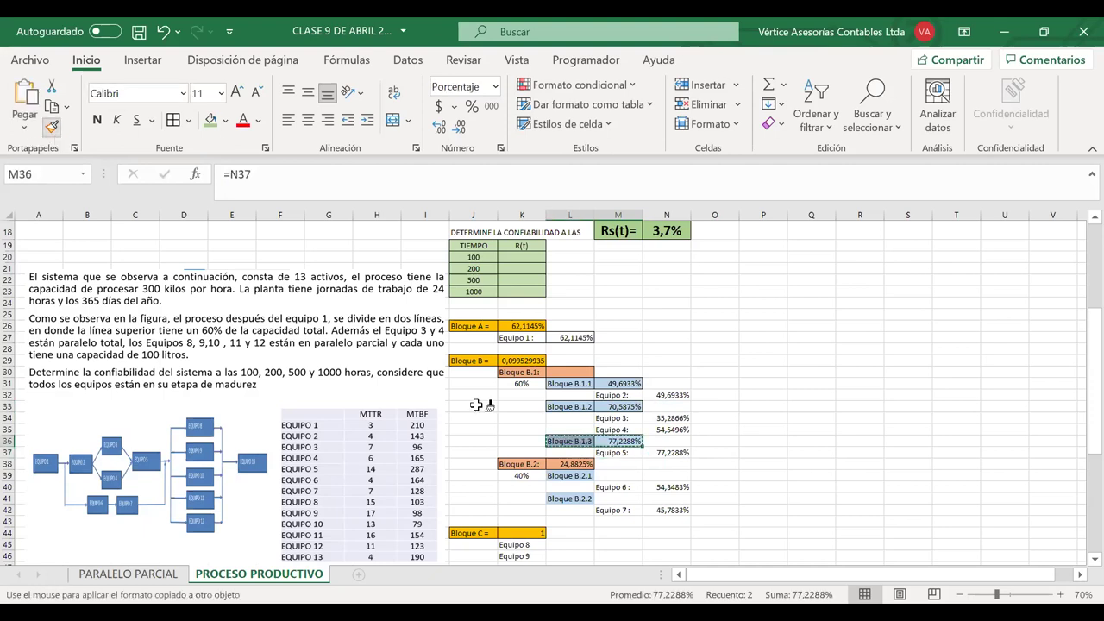
drag(617, 475, 569, 475)
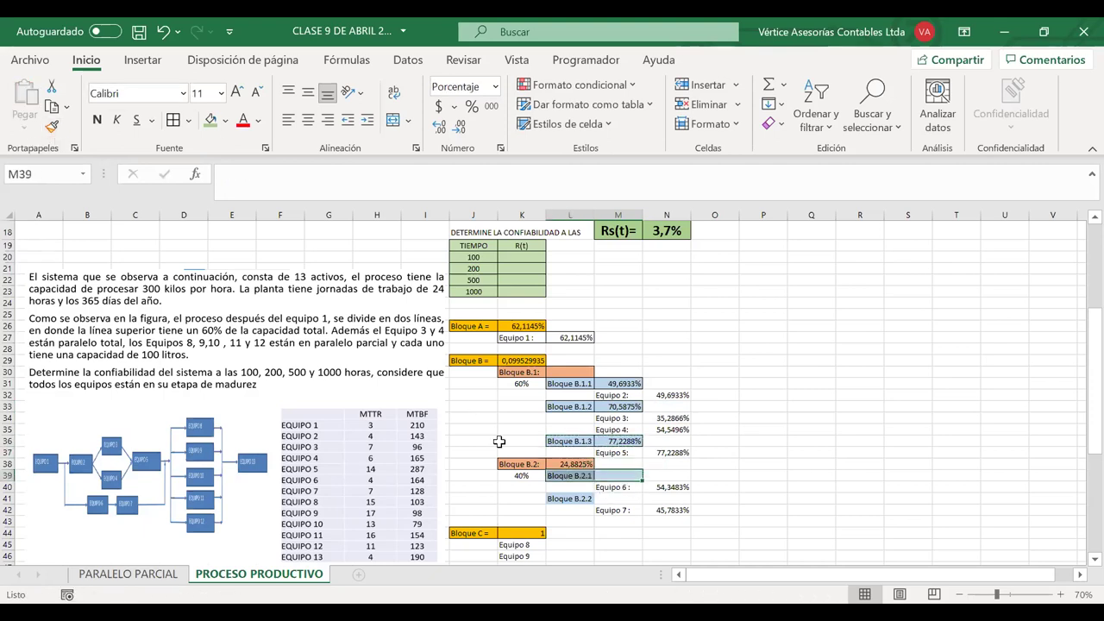
click(52, 126)
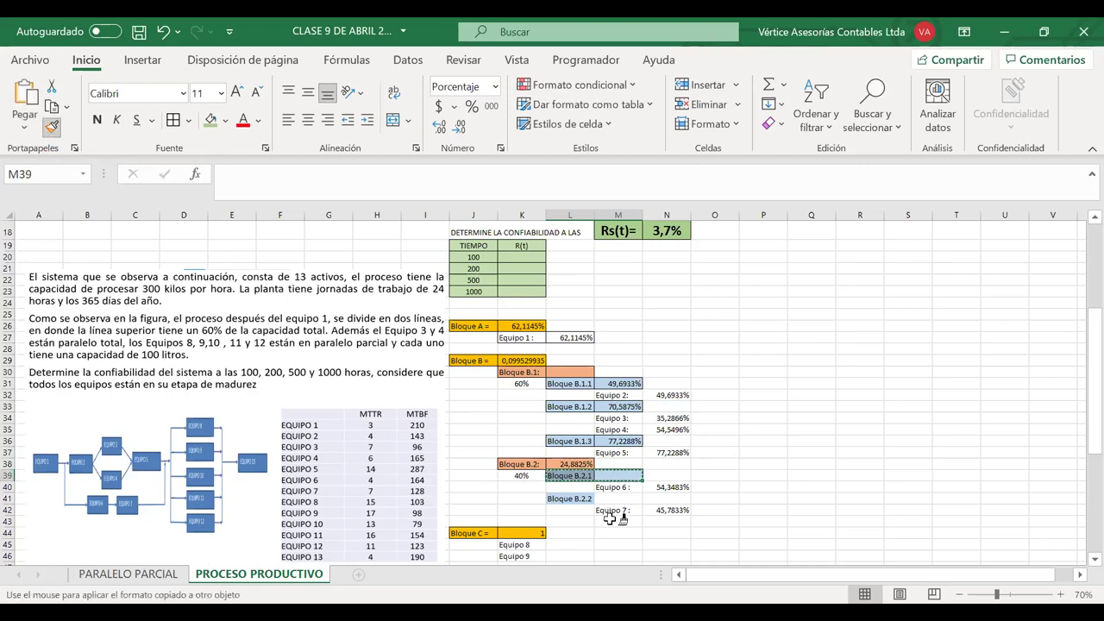
drag(619, 499, 569, 498)
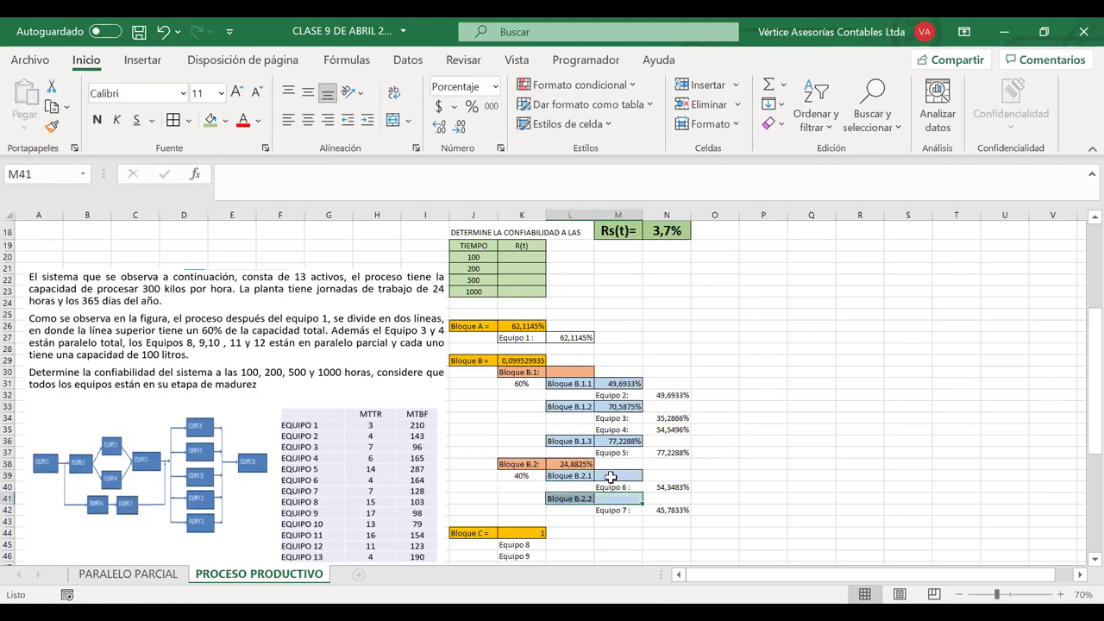
- Set the Bloque B.2.1 reliability in M39 to the Equipo 6 value with =N40
text(=)
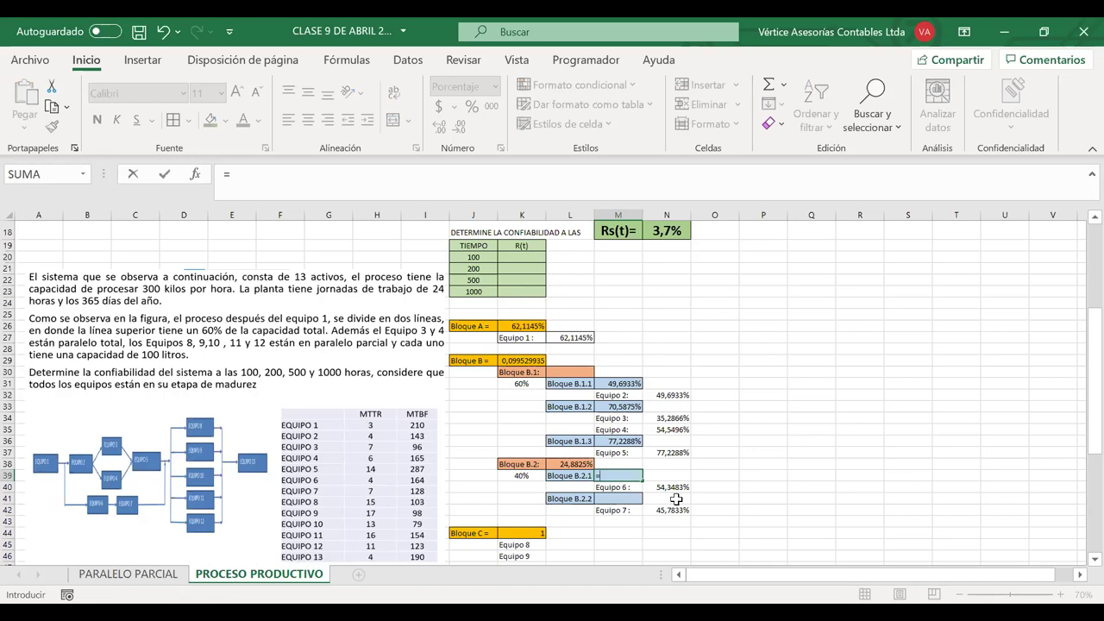
click(671, 488)
key(Return)
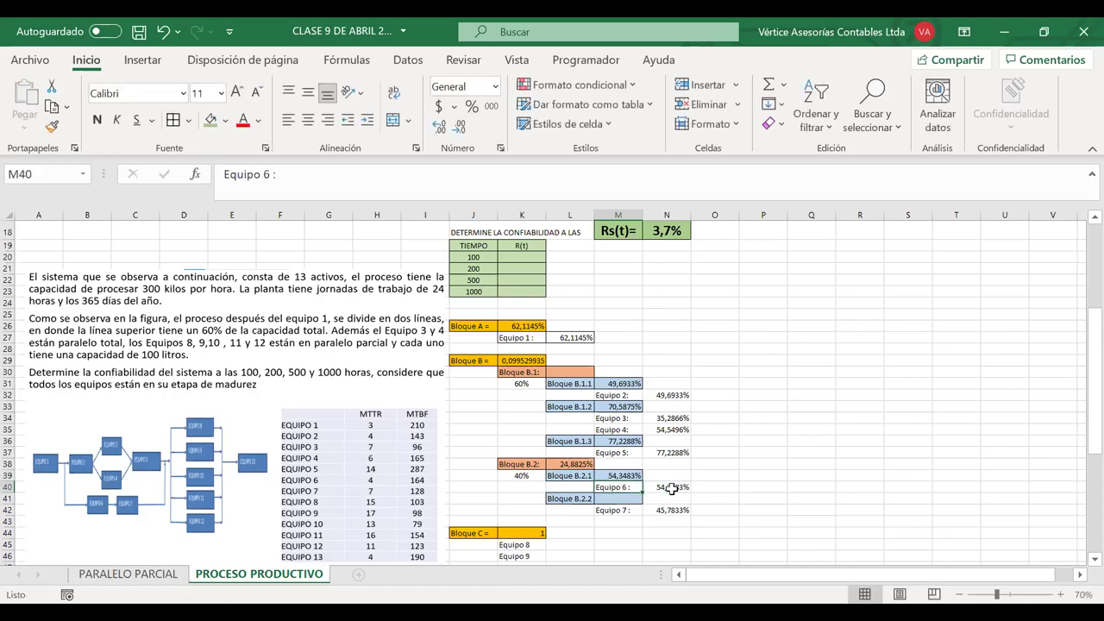
- Set the Bloque B.2.2 reliability in M41 to the Equipo 7 value with =N42
click(633, 498)
text(=)
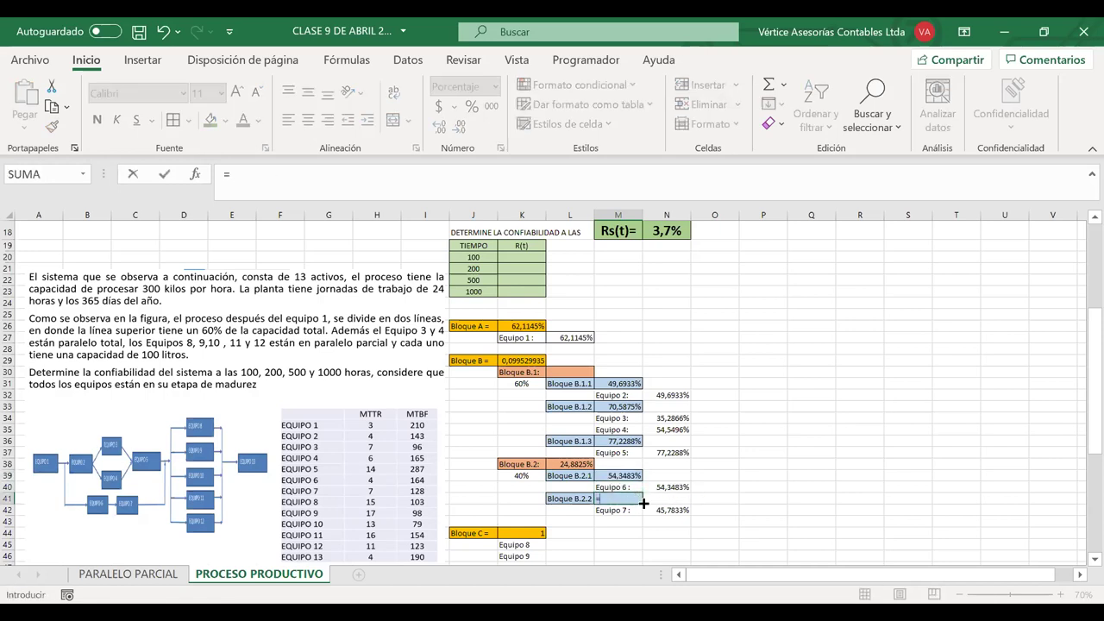
click(668, 510)
key(Return)
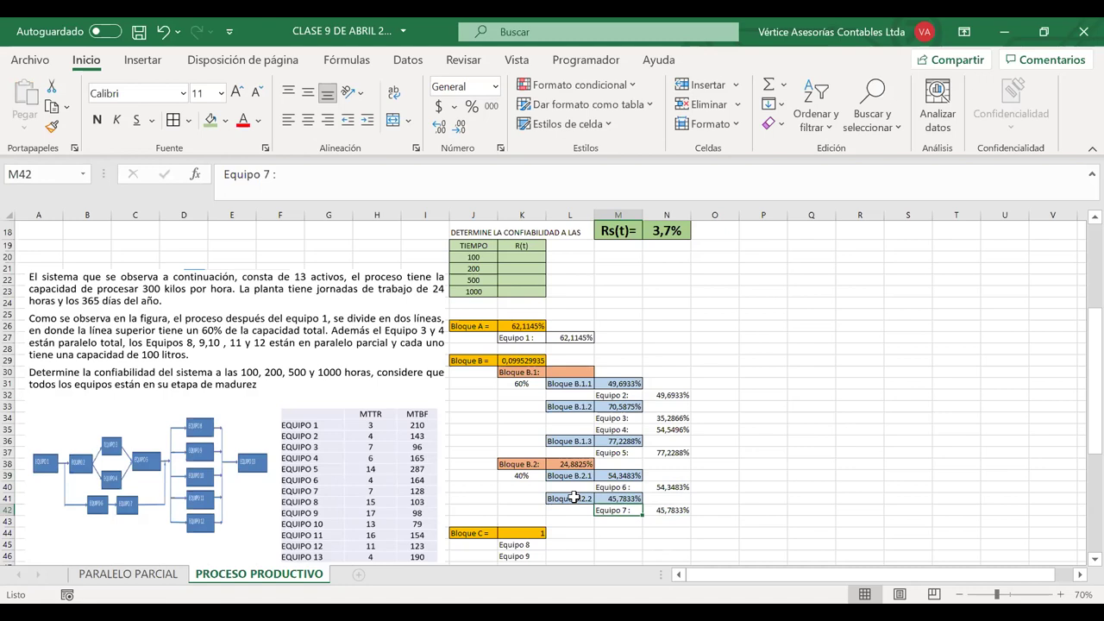
drag(574, 497, 668, 510)
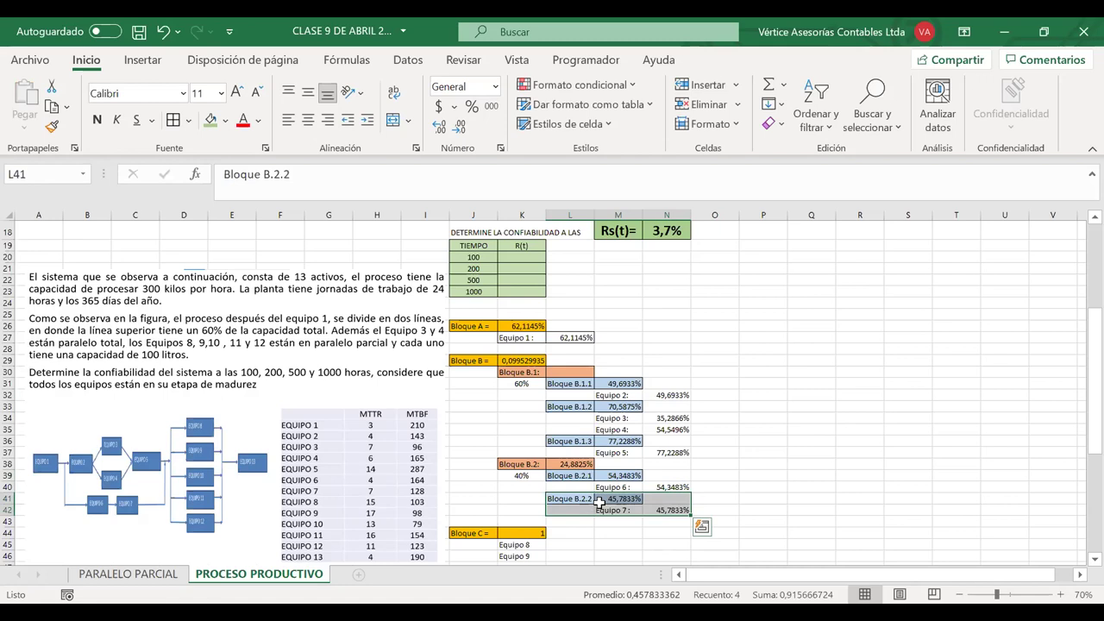
click(794, 462)
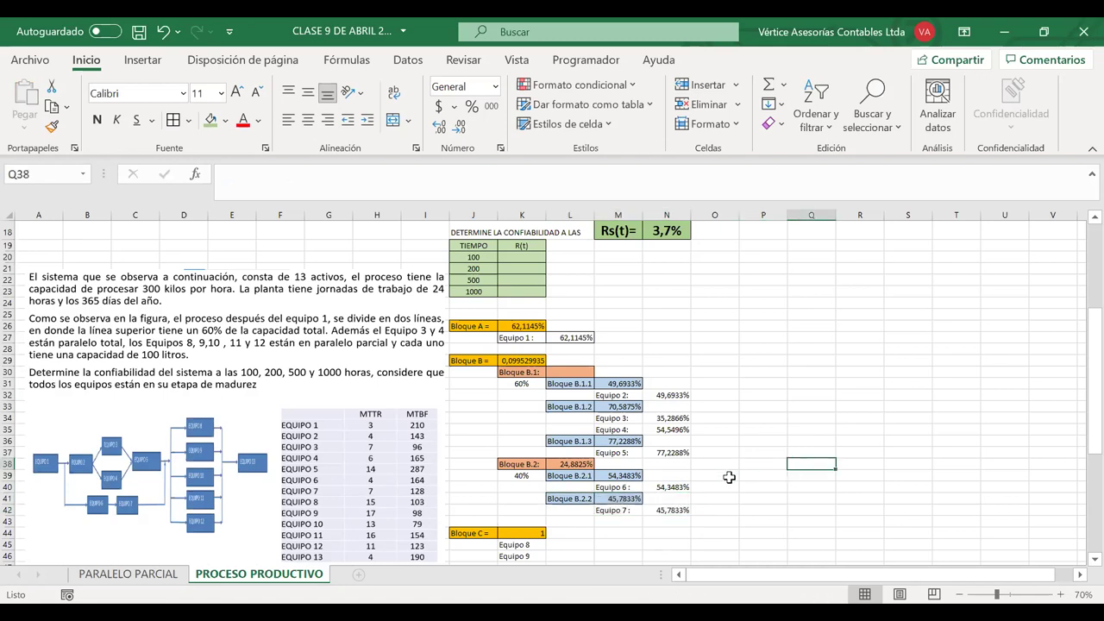
- Change the Bloque B.2 series formula in L38 to multiply its sub-blocks with =M39*M41
click(566, 464)
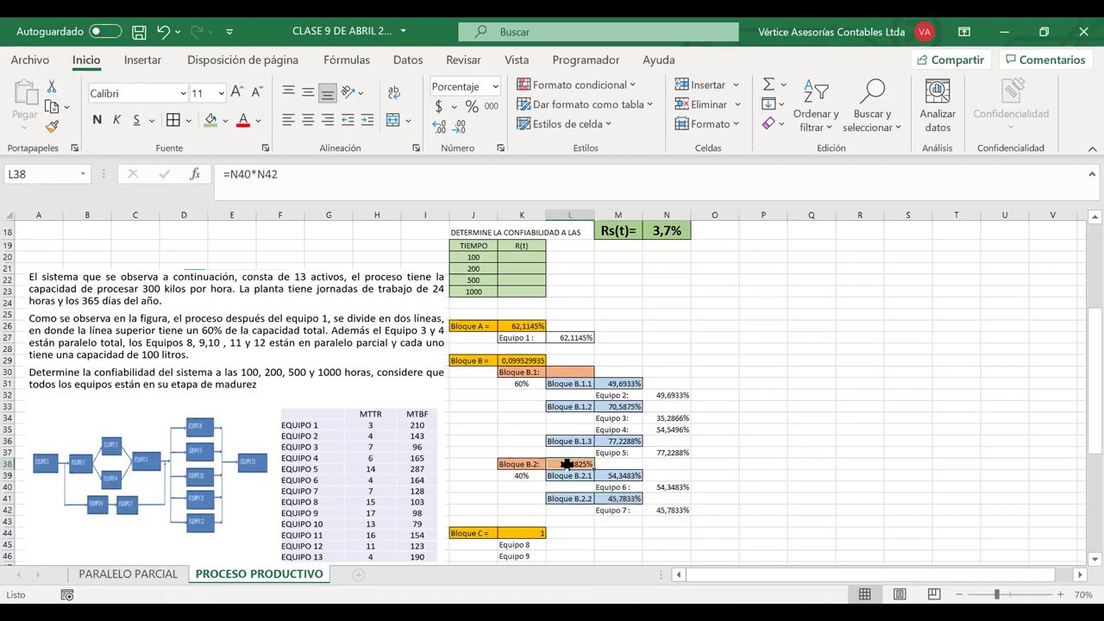
key(F2)
drag(655, 488, 627, 477)
drag(665, 509, 636, 503)
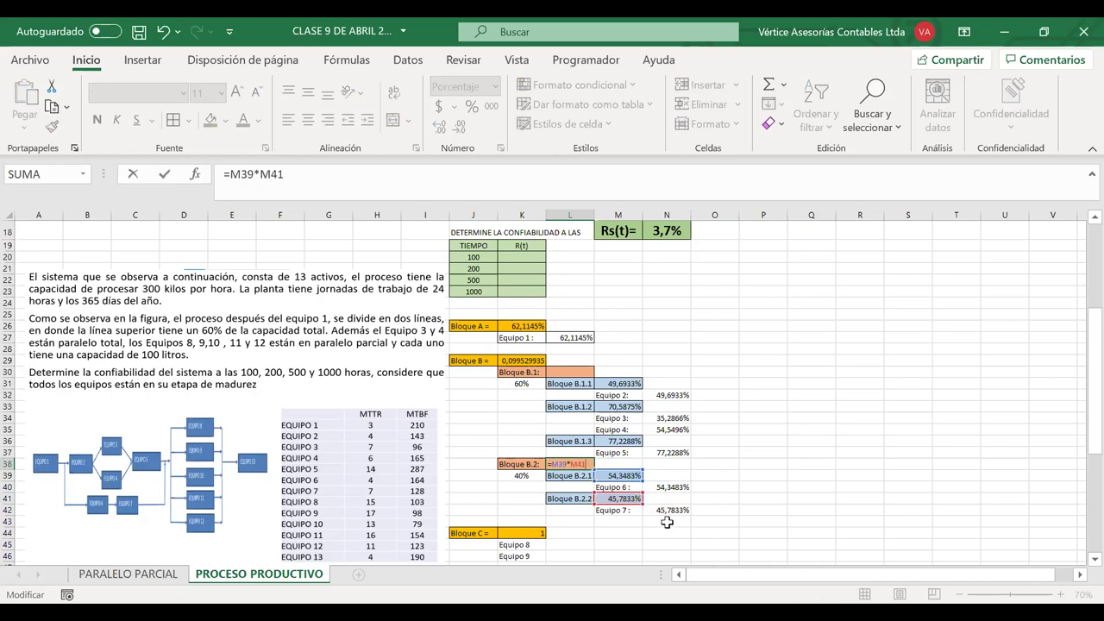
key(Return)
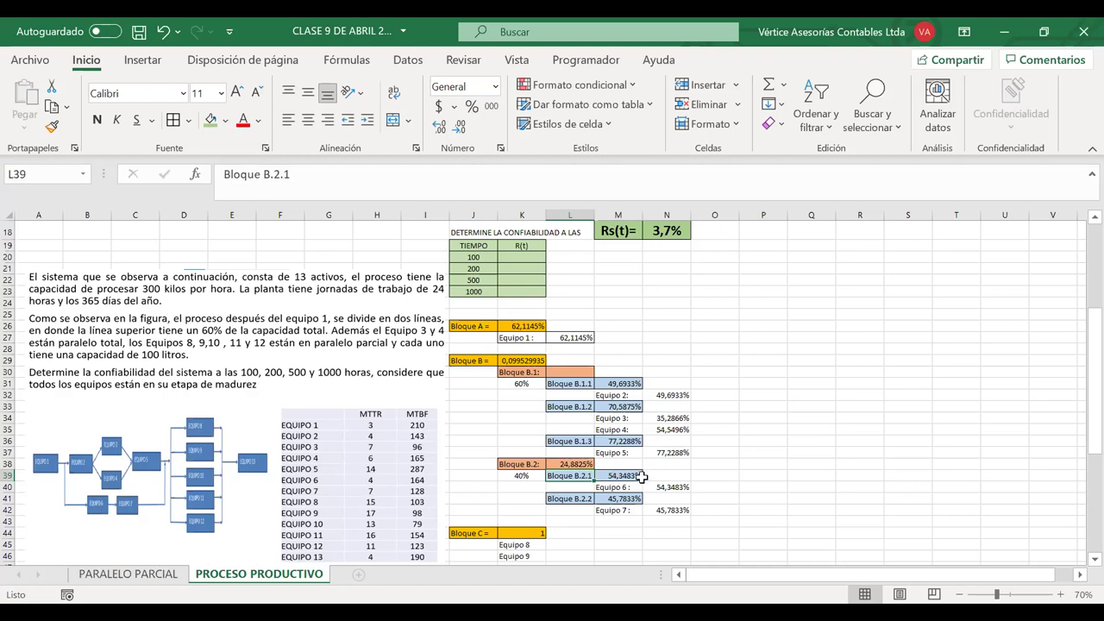
click(780, 428)
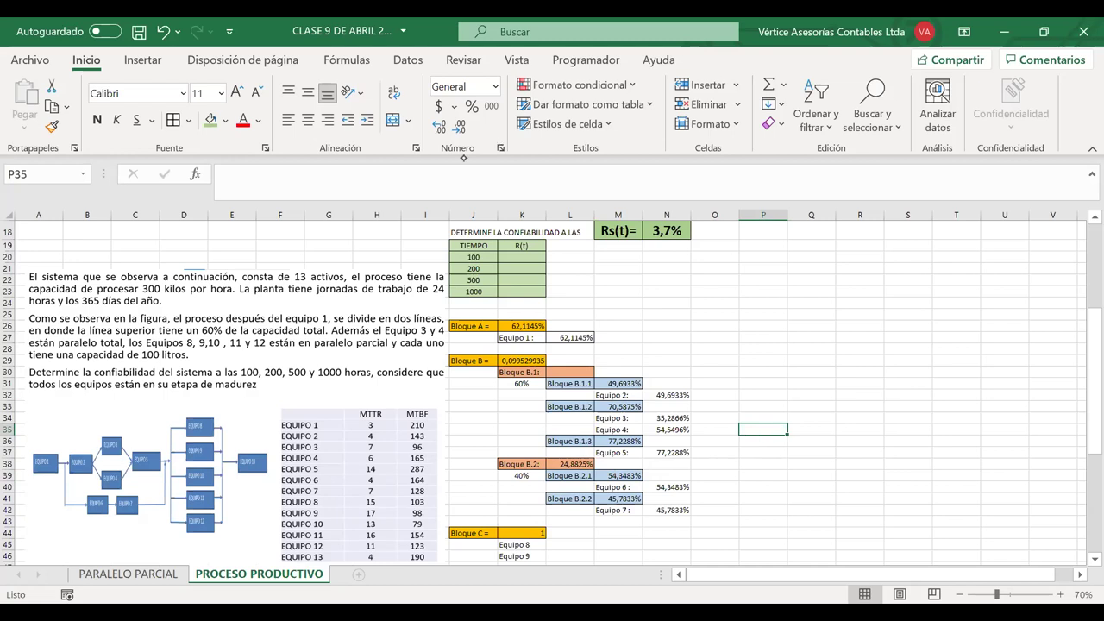
- Annotate the process diagram by boxing and labelling block B.1 and circling Equipo 2, the Equipo 3 and 4 pair, and Equipo 5
mouse_move(64, 417)
mouse_down()
mouse_move(98, 462)
mouse_move(168, 492)
mouse_up()
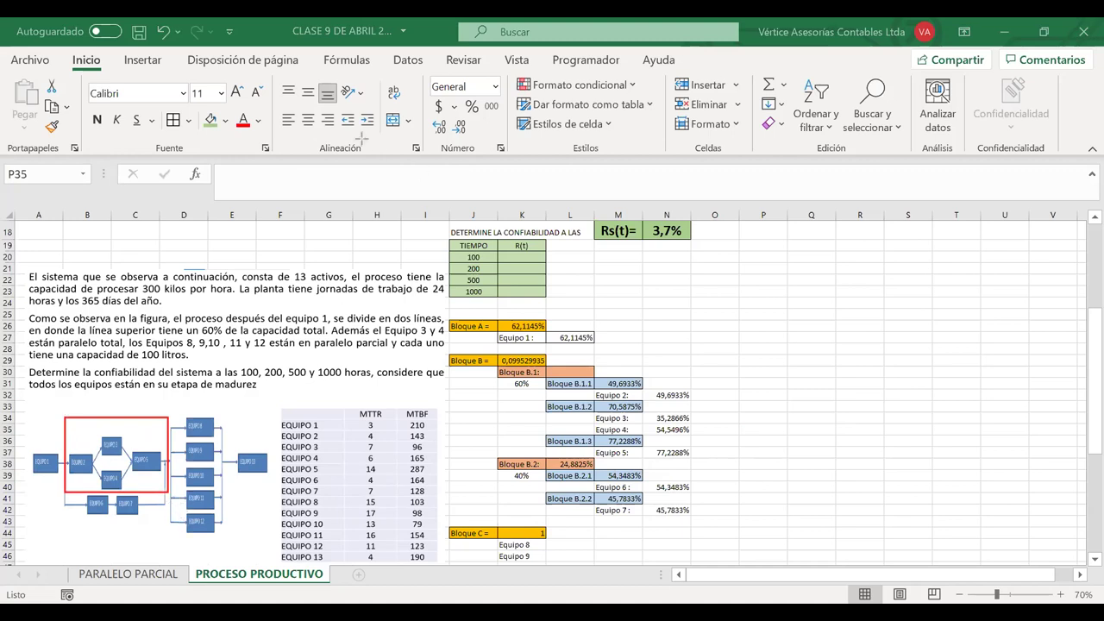
drag(97, 411, 124, 411)
click(111, 409)
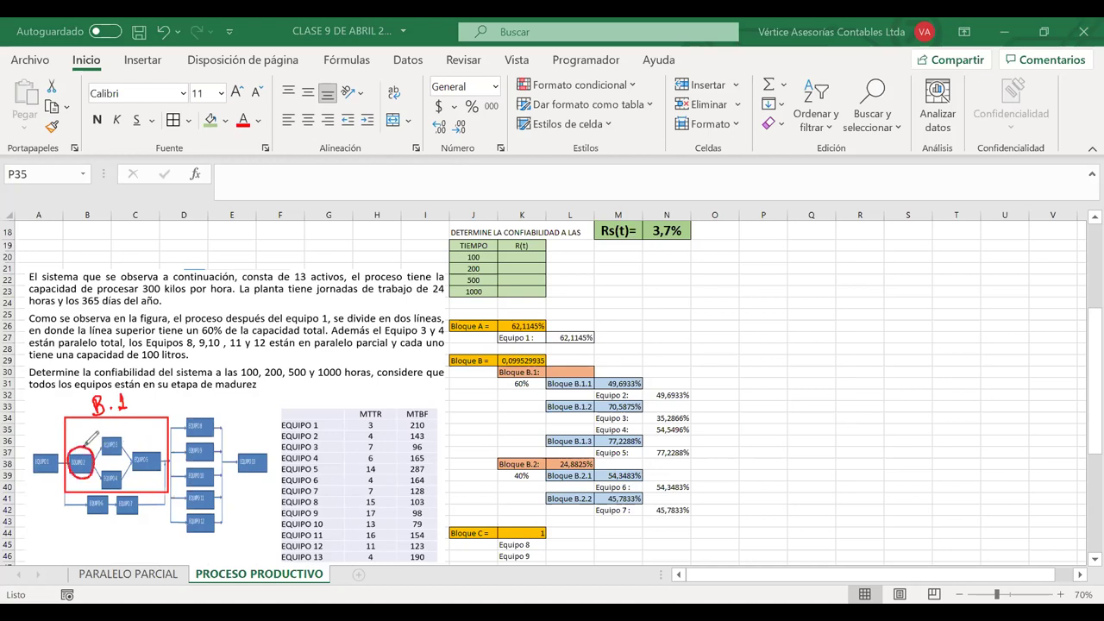
mouse_move(103, 433)
mouse_down()
mouse_move(103, 471)
mouse_move(117, 433)
mouse_move(152, 477)
mouse_up()
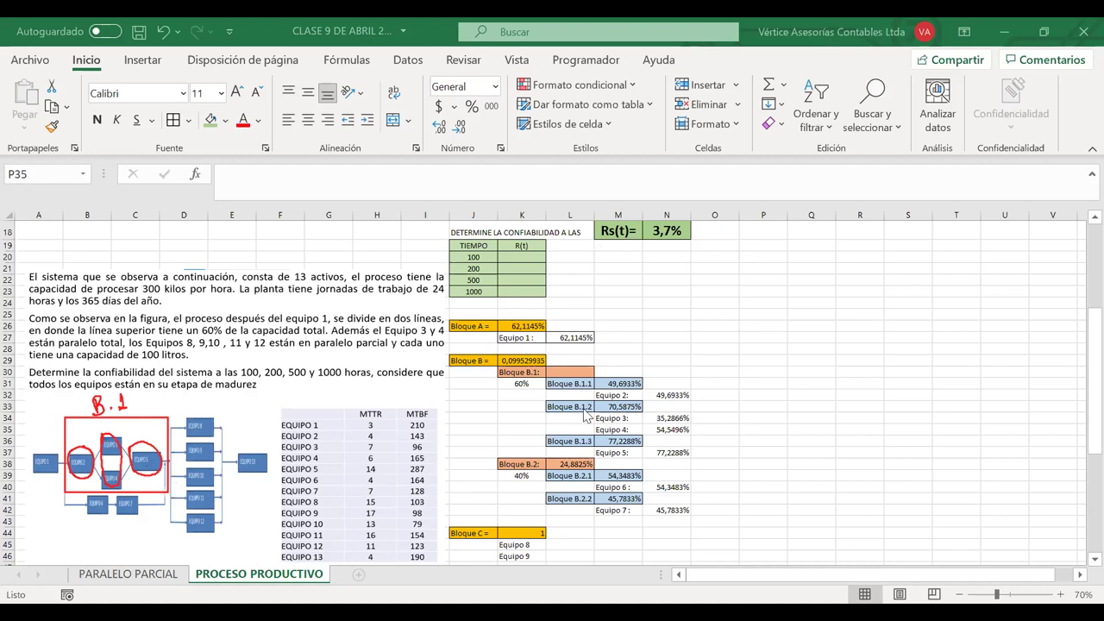
key(Escape)
- Calculate the Bloque B.1 series reliability in L30 from its three sub-blocks with =M31*M33*M36
click(562, 372)
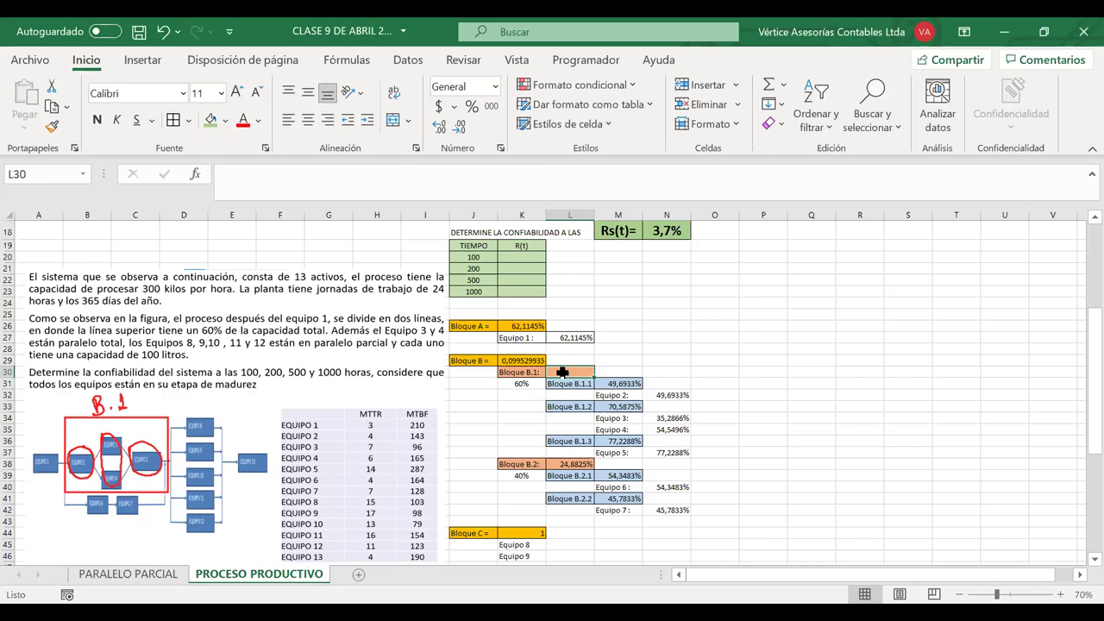
text(=)
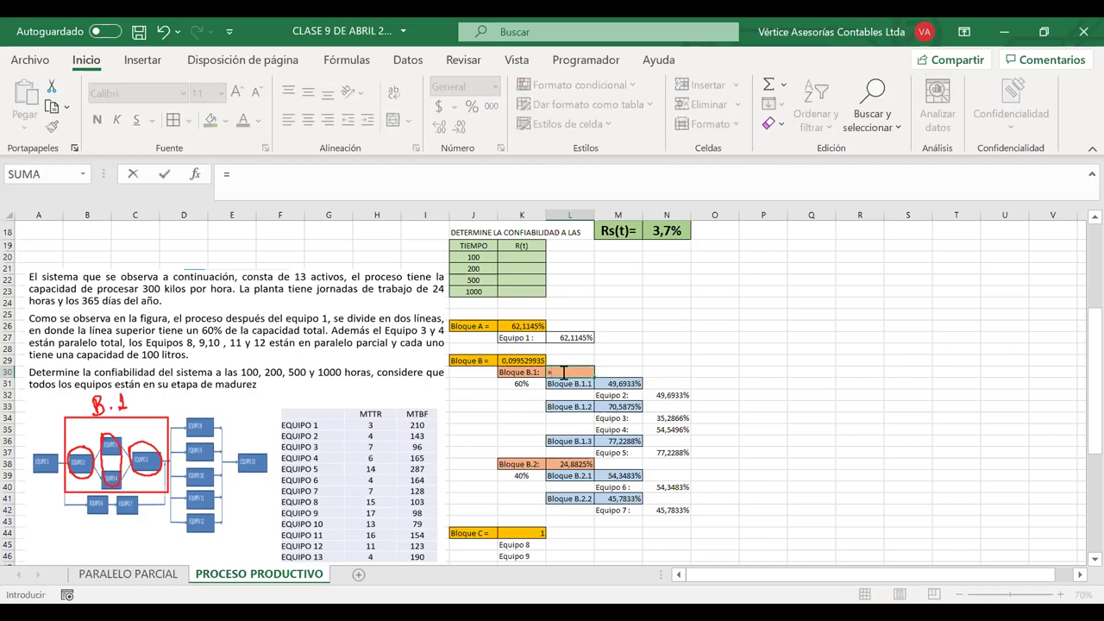
click(621, 383)
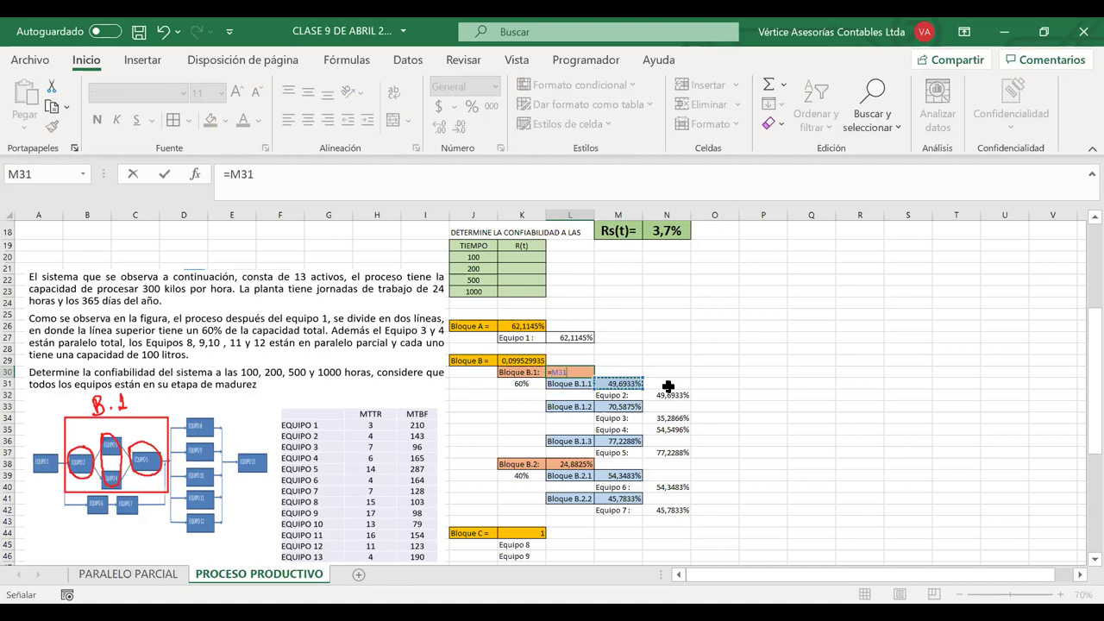
text(*)
click(618, 408)
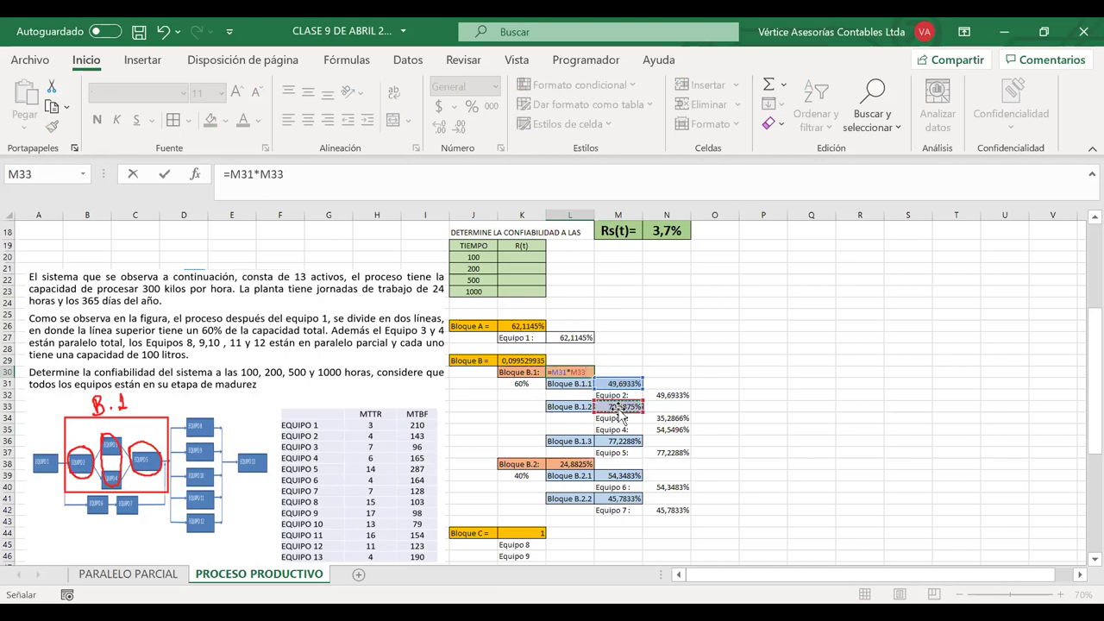
text(*)
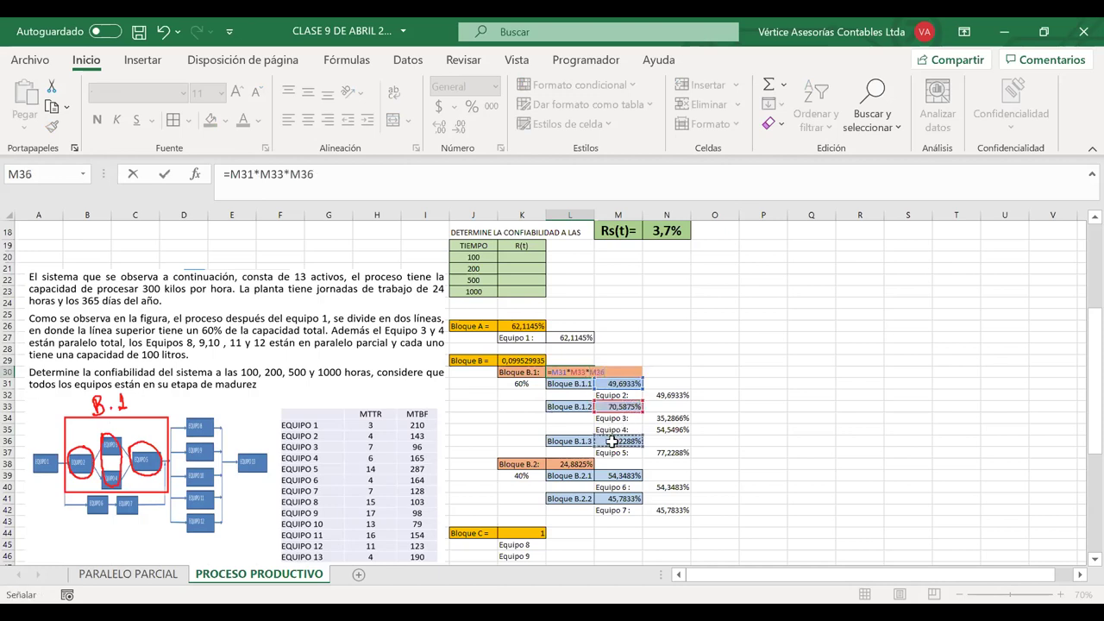
key(Return)
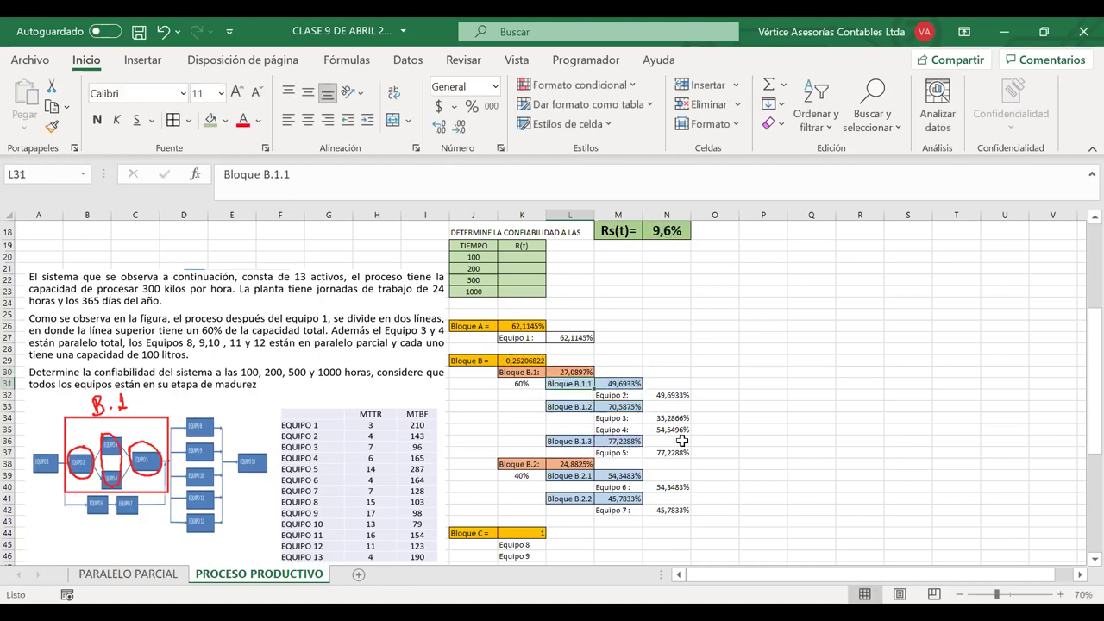
- Format the Bloque B reliability in K29 as a percentage with four decimal places
click(524, 361)
click(472, 107)
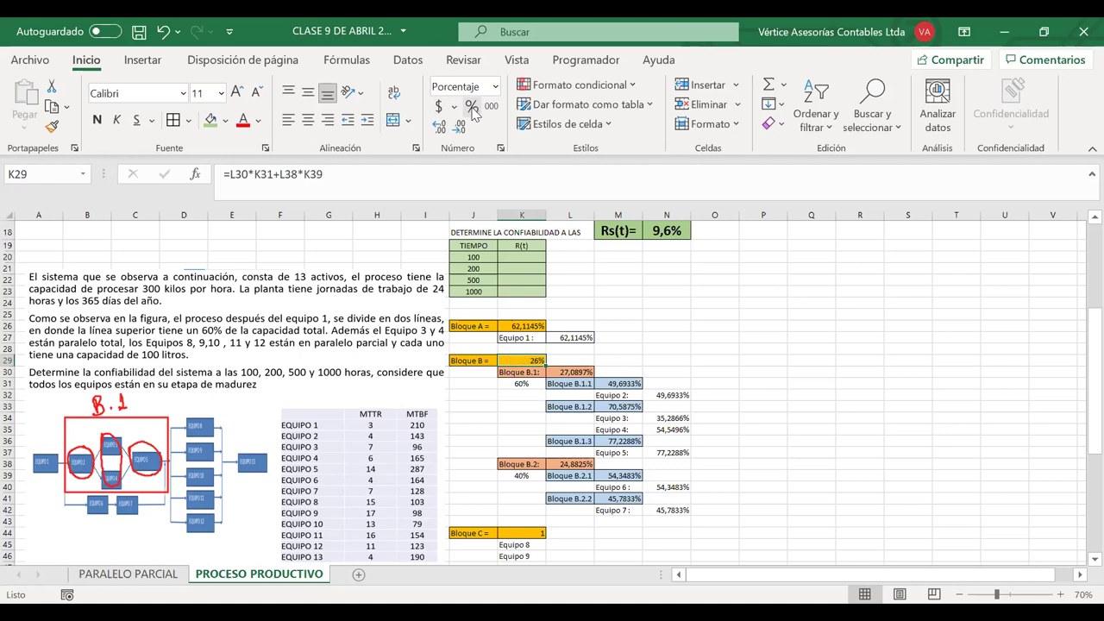
click(439, 128)
click(439, 127)
click(439, 128)
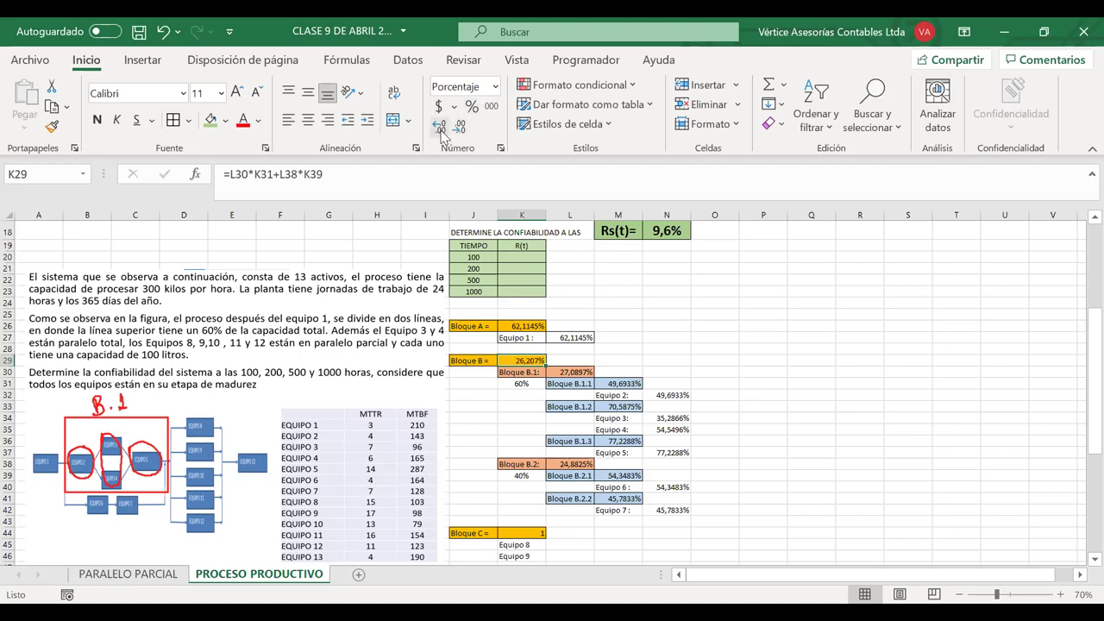
click(439, 128)
click(667, 245)
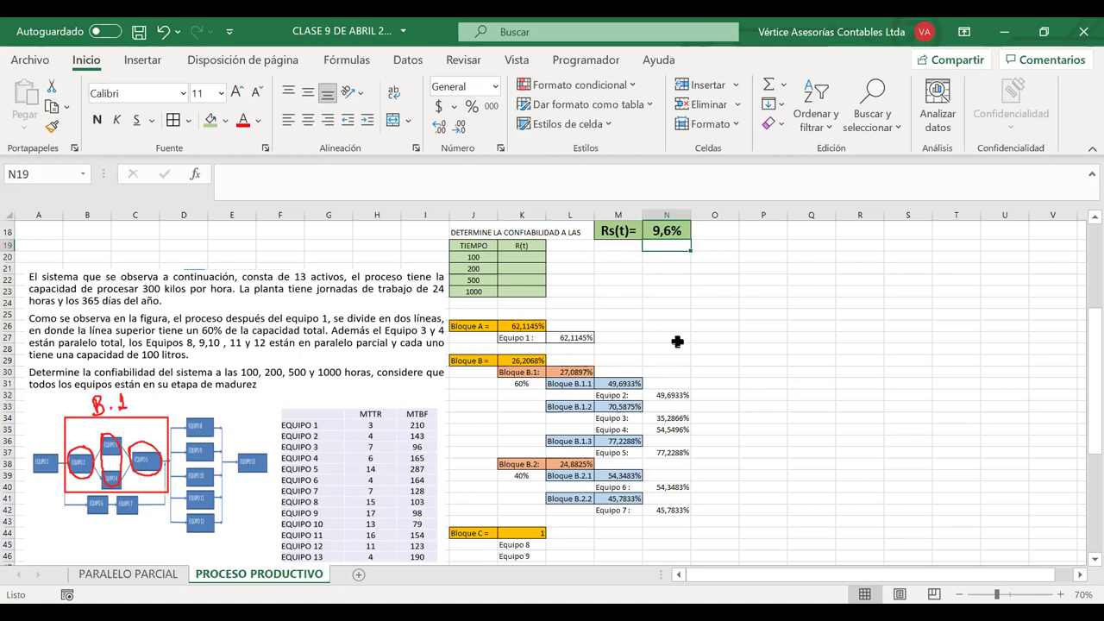
- Try an MTBF of 396 h for Equipo 3 in L5 and undo the change
scroll(676, 342, down, 1)
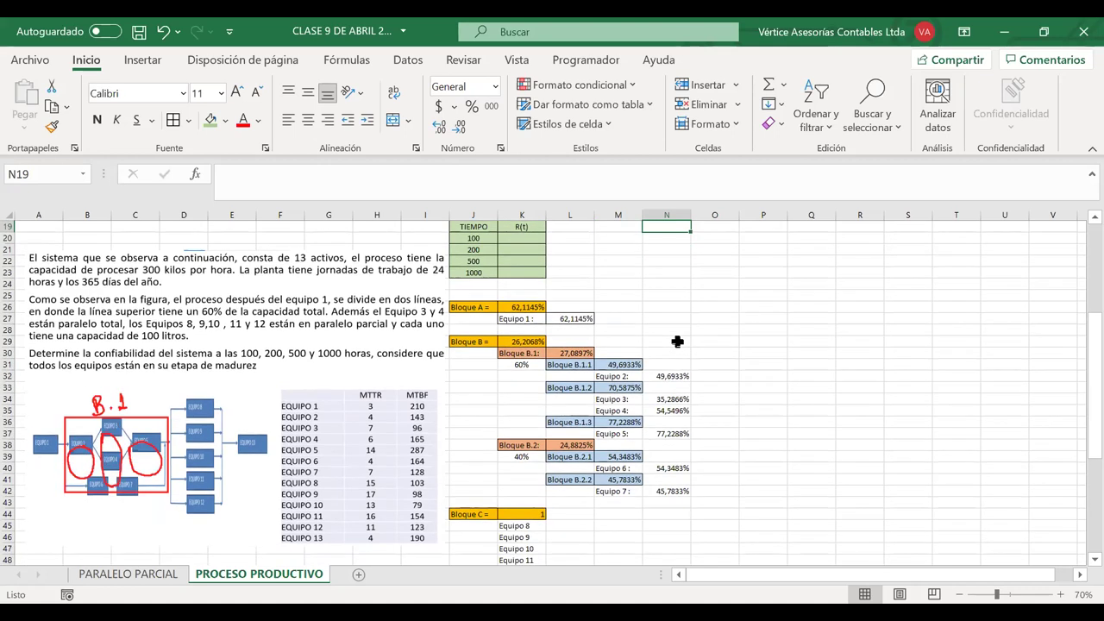
scroll(677, 342, up, 1)
scroll(677, 342, up, 6)
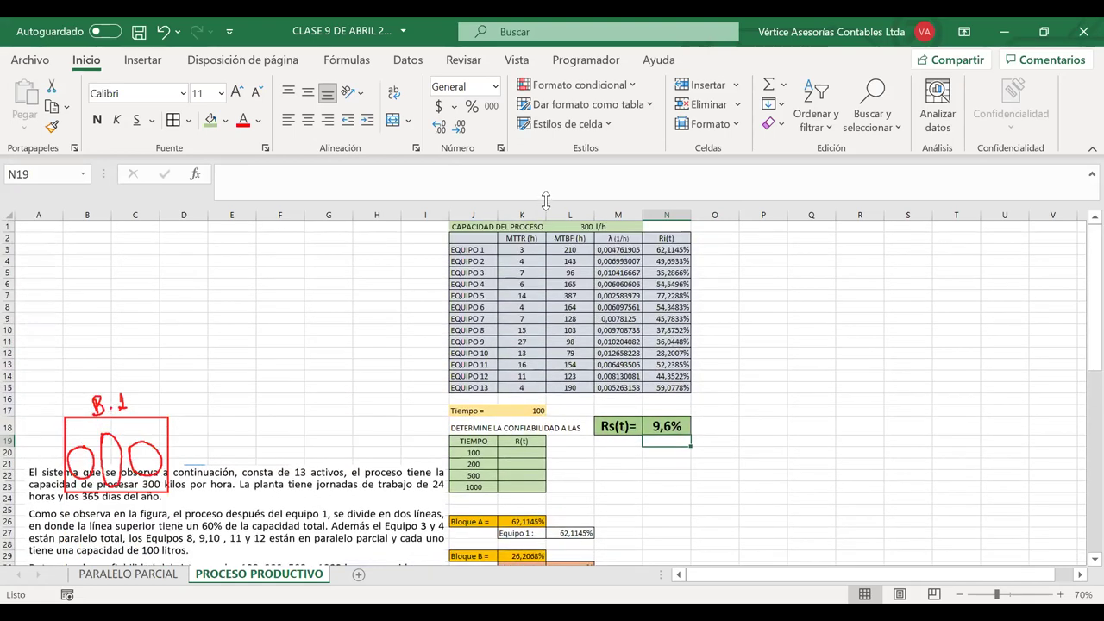
drag(573, 250, 568, 392)
click(524, 408)
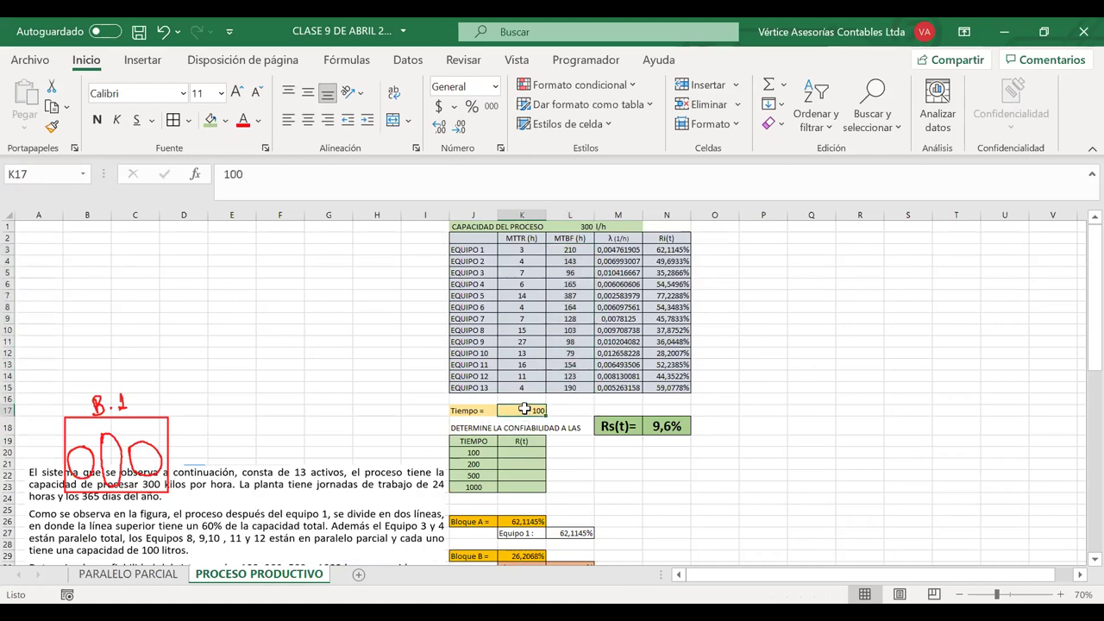
double_click(571, 272)
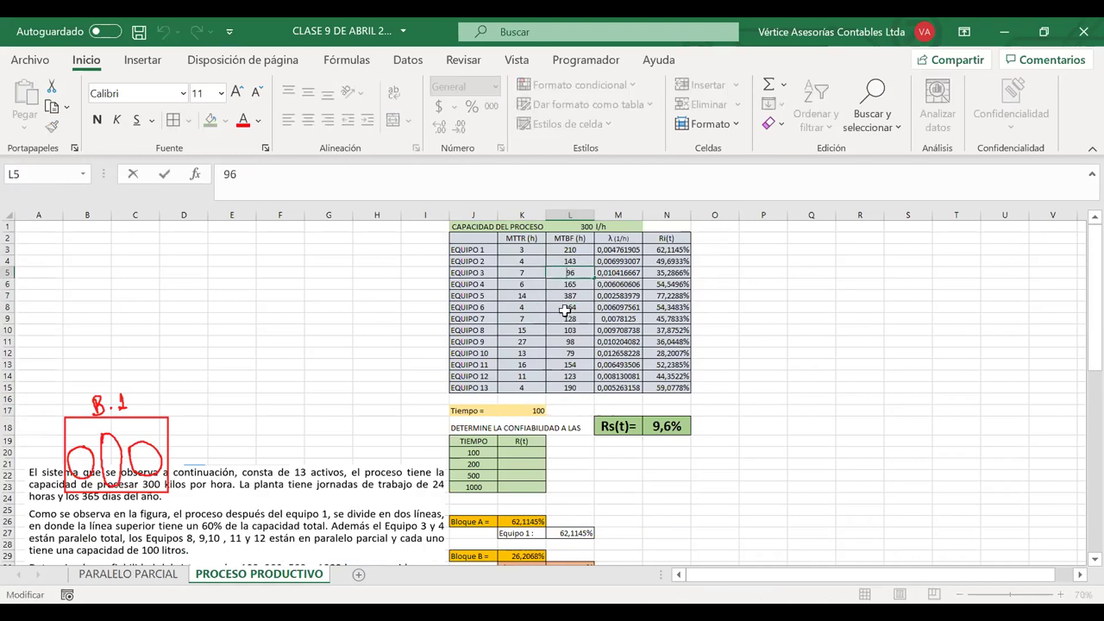
text(3)
key(Return)
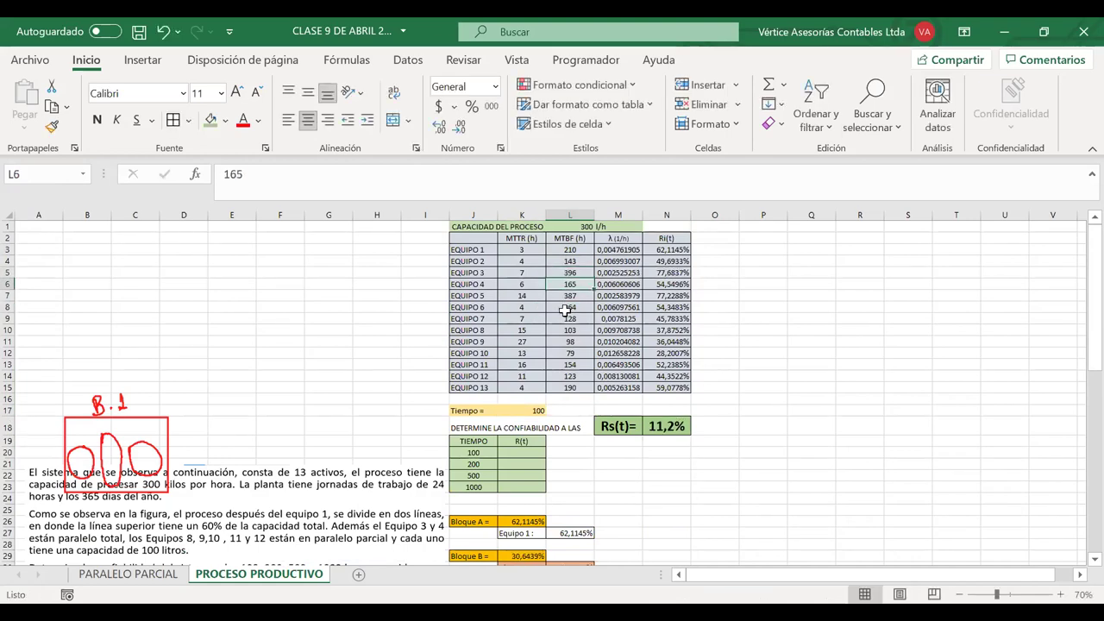
key(ctrl+z)
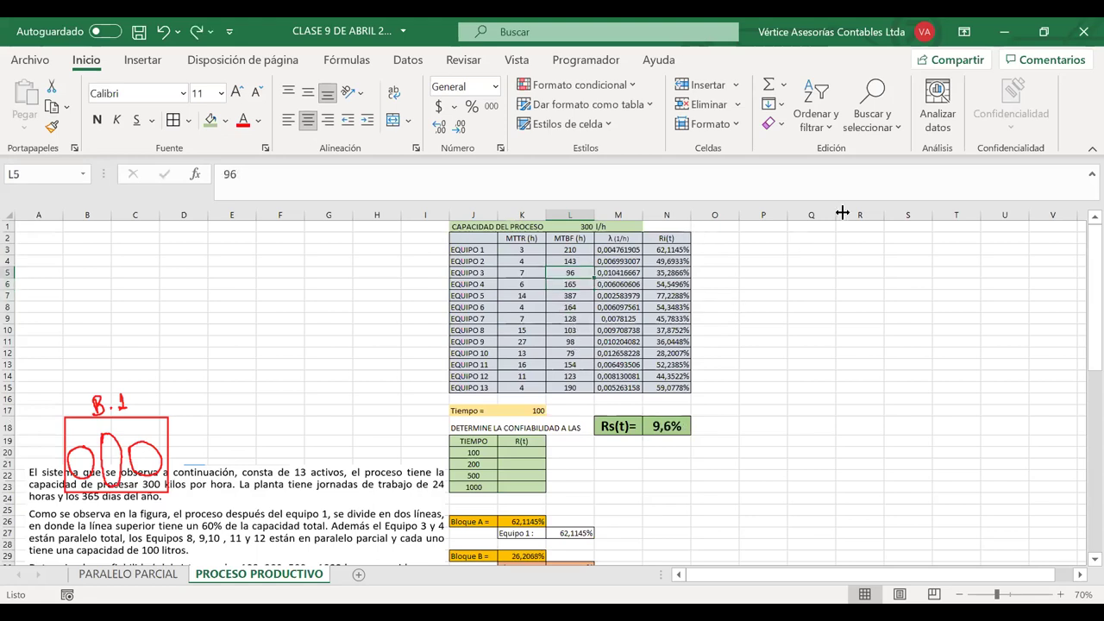
- Correct the Equipo 5 MTBF in L7 to 287 h to match the problem statement's table
scroll(732, 362, down, 1)
scroll(732, 362, down, 6)
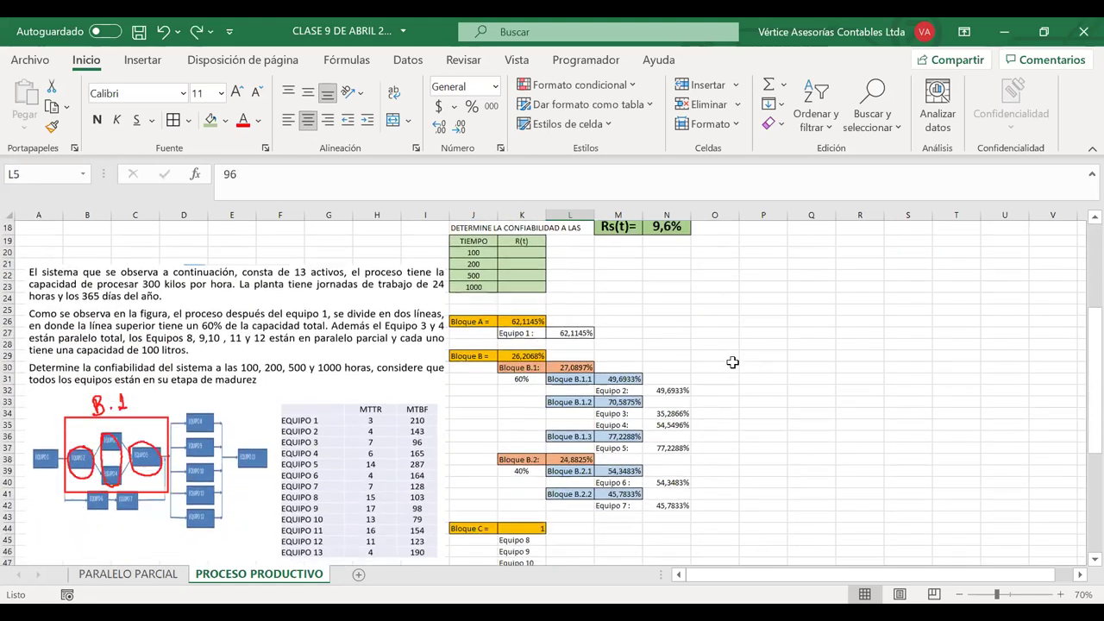
scroll(732, 362, up, 4)
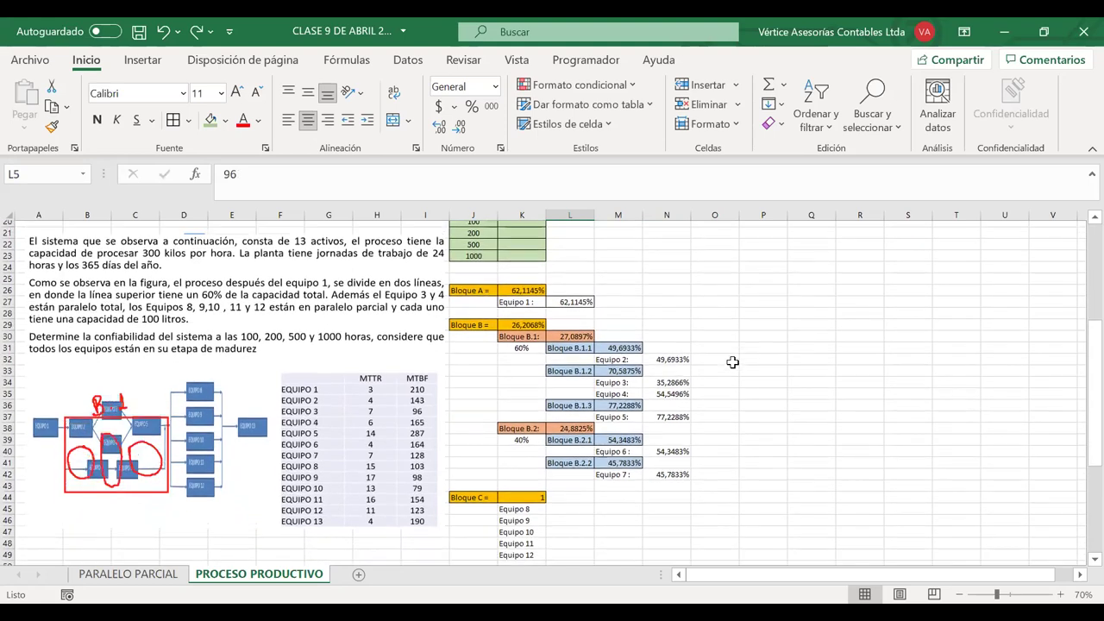
scroll(732, 362, down, 2)
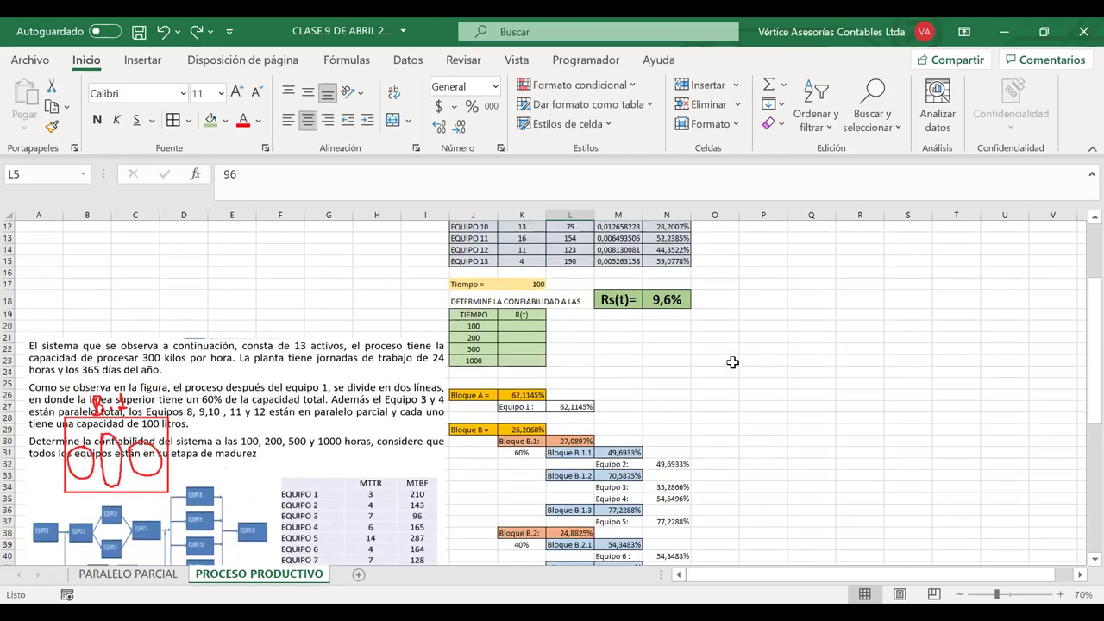
scroll(732, 362, up, 4)
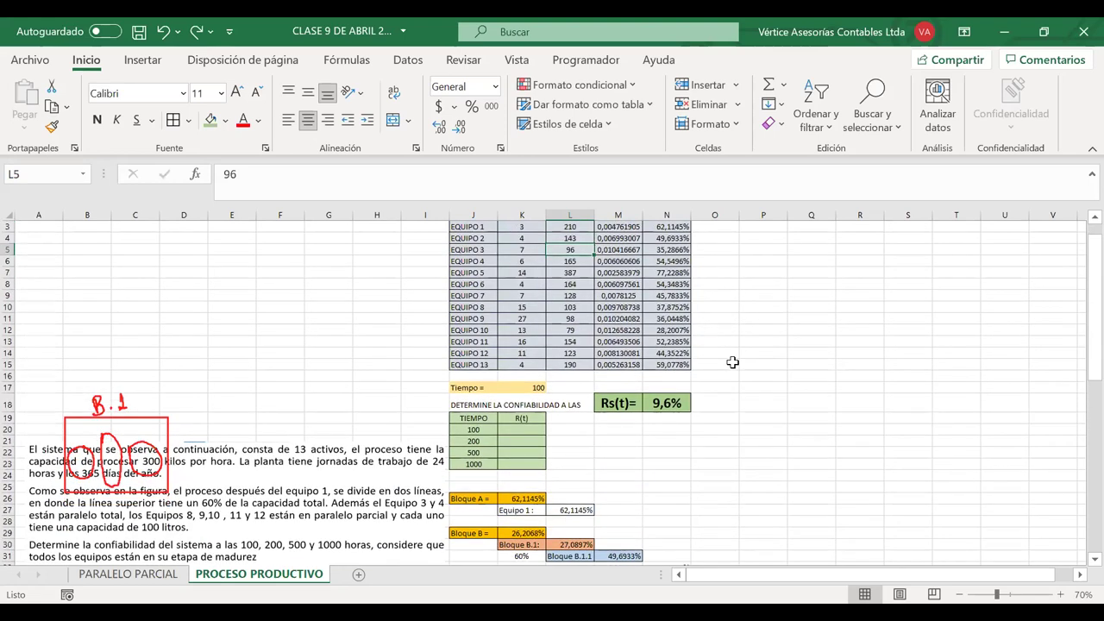
scroll(670, 373, down, 3)
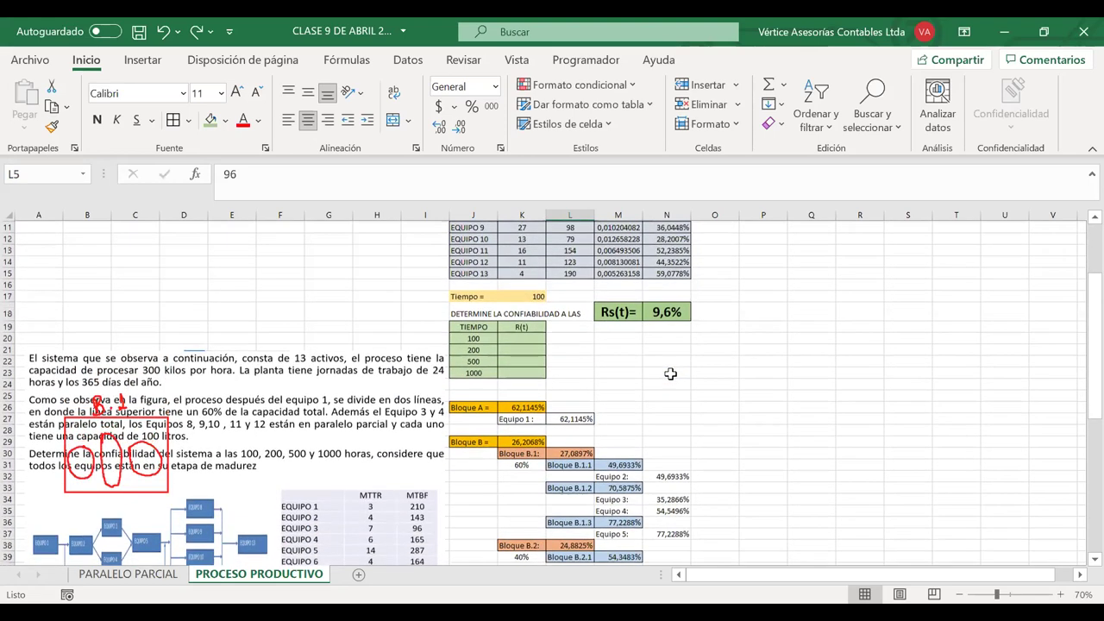
scroll(670, 374, up, 2)
double_click(569, 226)
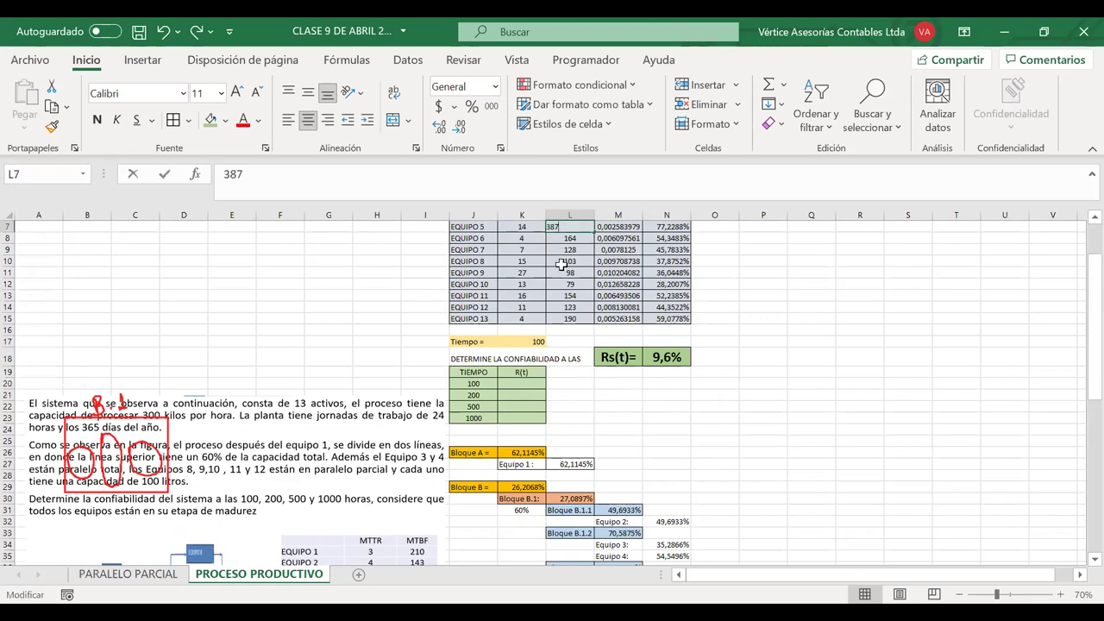
key(Delete)
text(2)
key(Return)
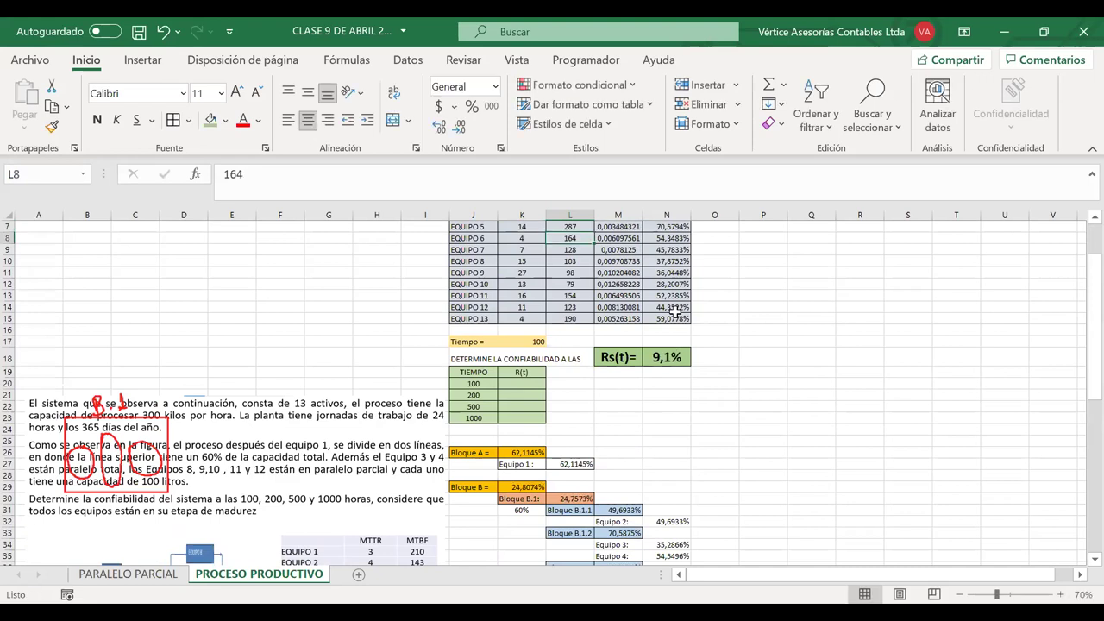
scroll(721, 395, up, 1)
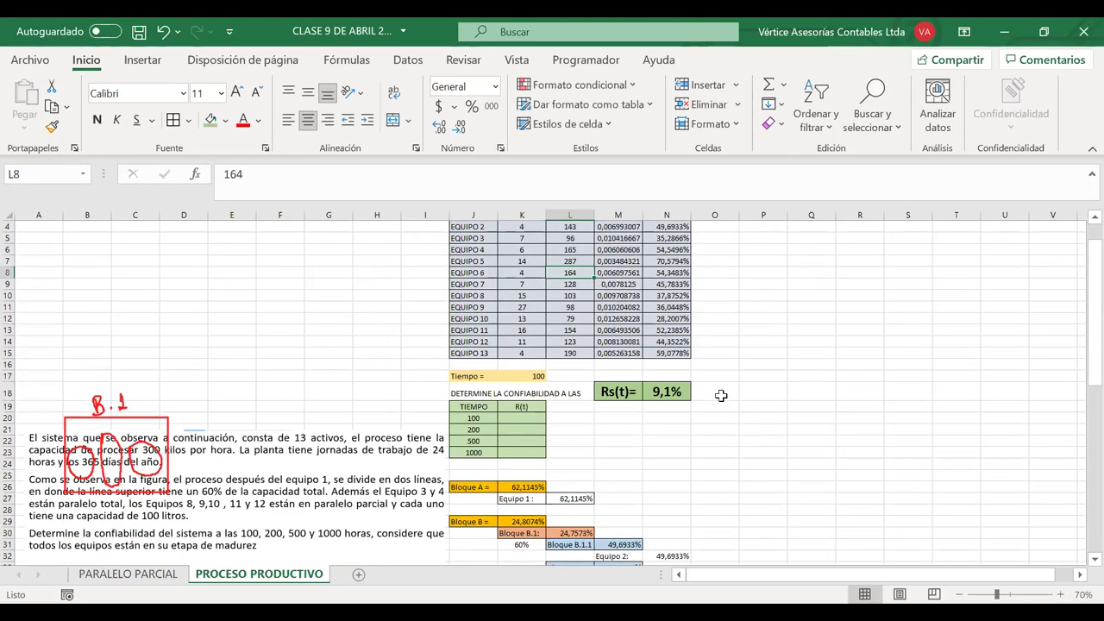
scroll(721, 395, down, 5)
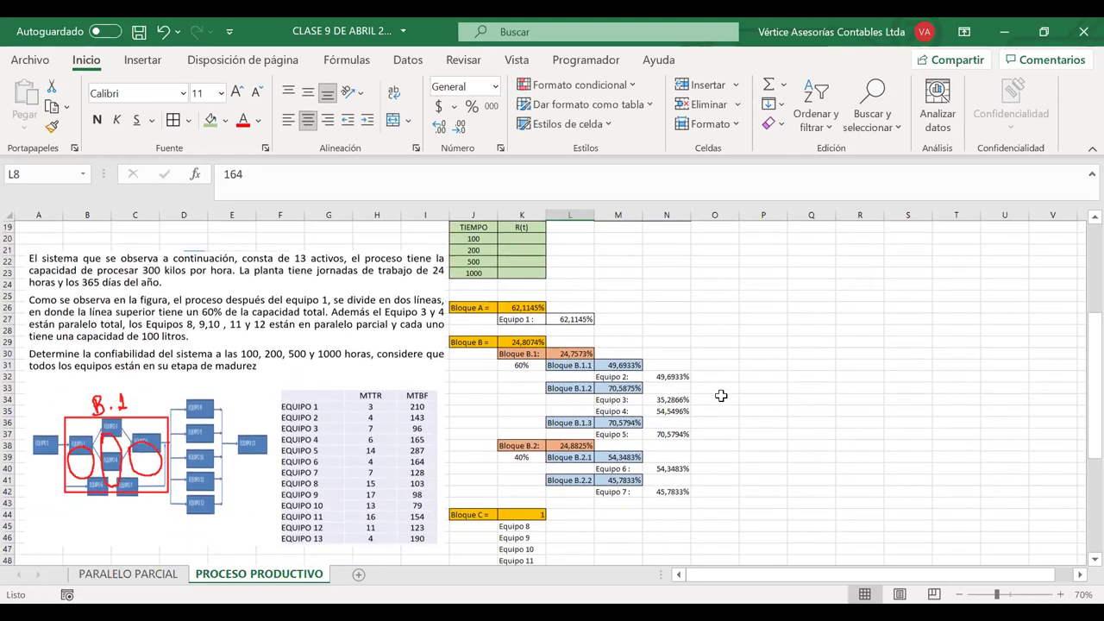
- Review the weighted Bloque B reliability formula in K29 and clear the drawn annotations from the diagram
scroll(721, 395, down, 1)
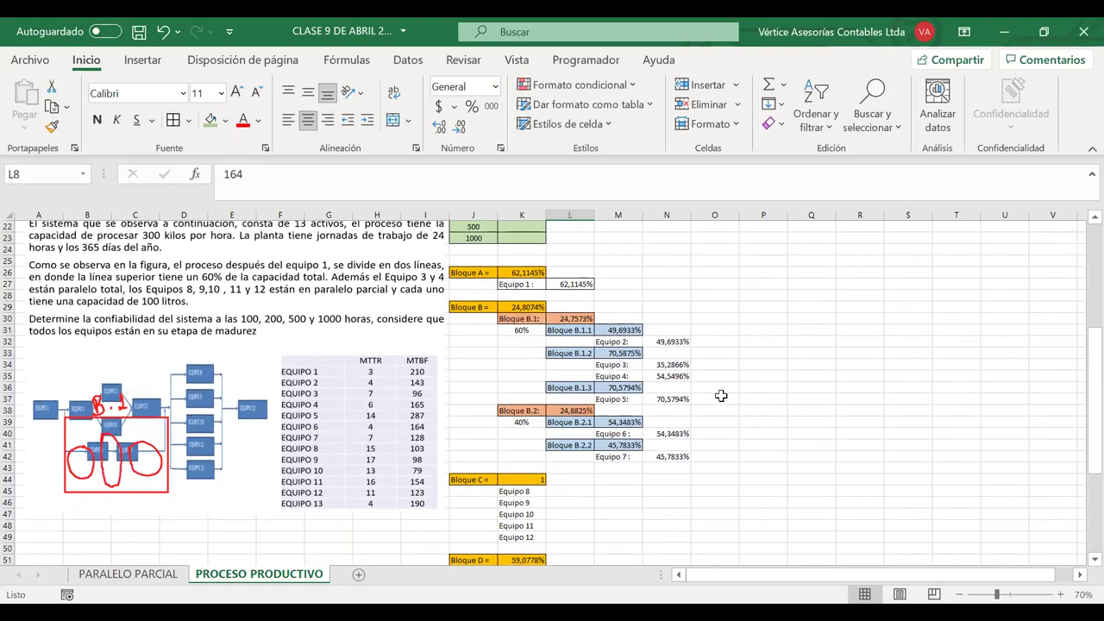
click(525, 307)
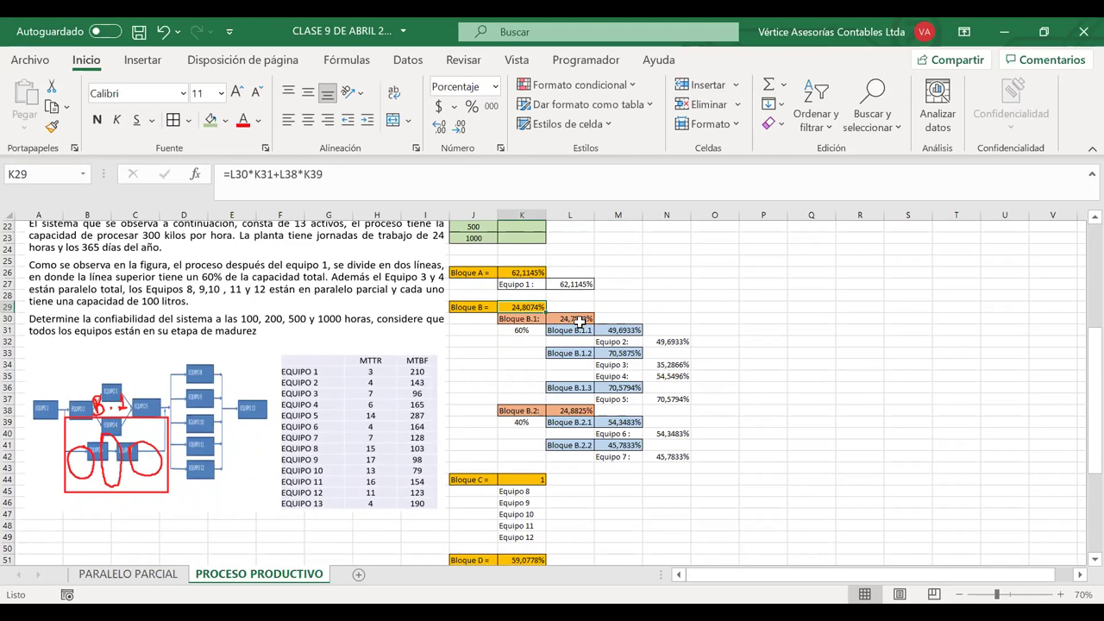
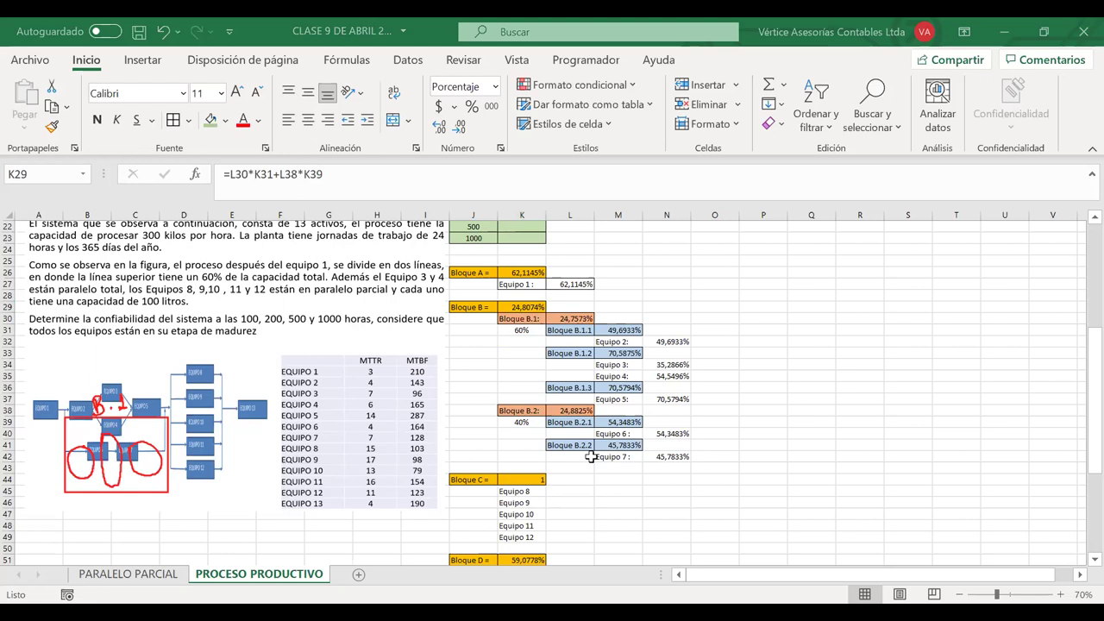
key(e)
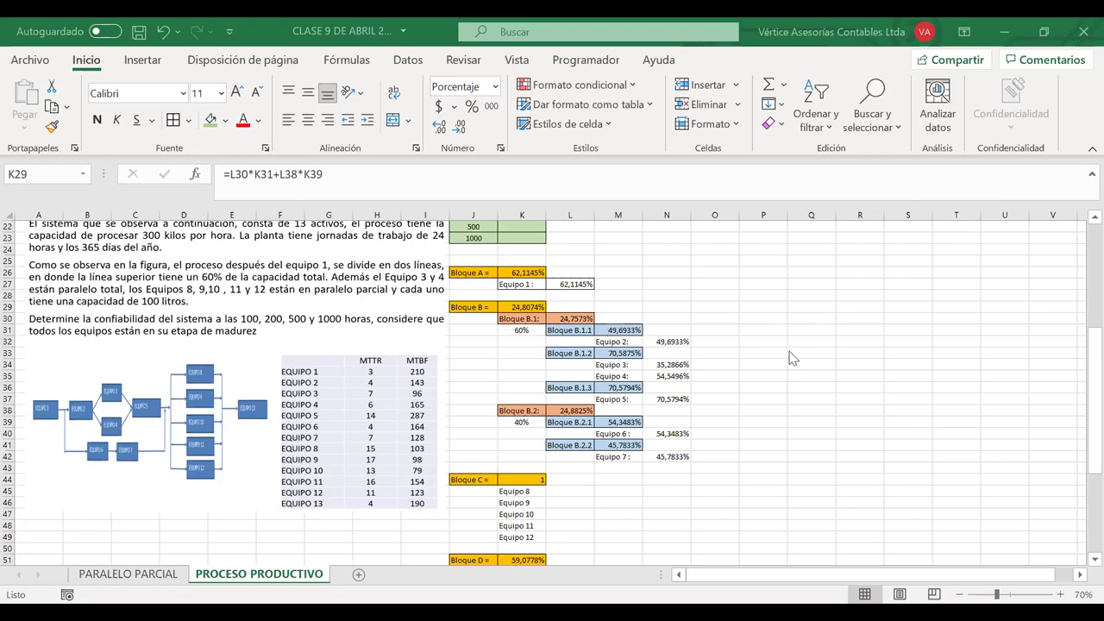
- Add a colon after each of the Equipo 8 to Equipo 12 labels in K45:K49 under Bloque C
scroll(792, 357, down, 1)
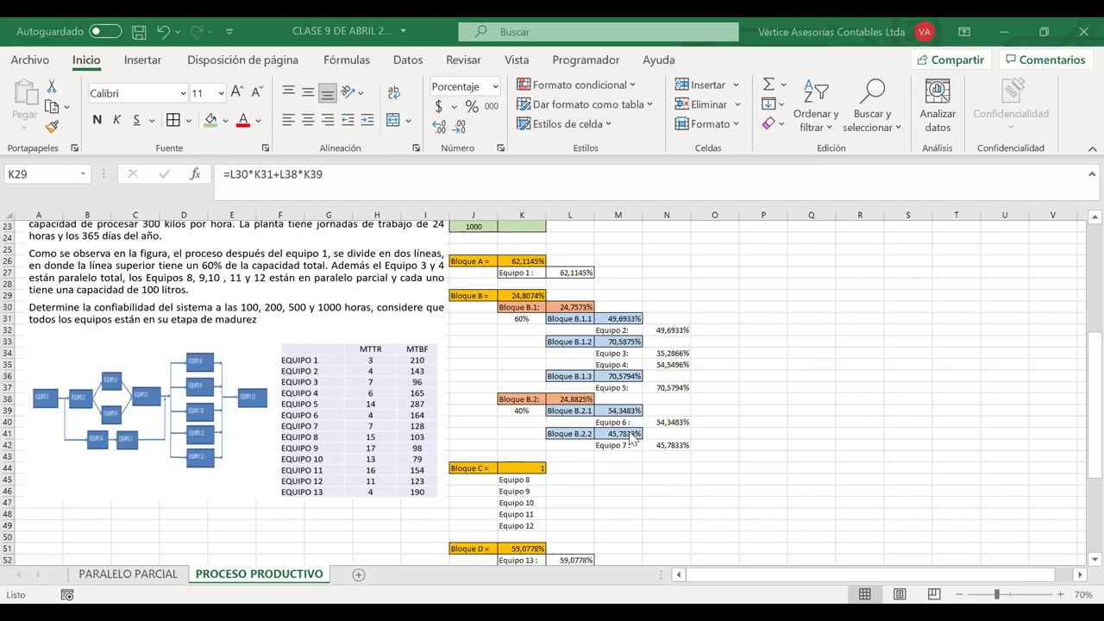
scroll(600, 461, down, 1)
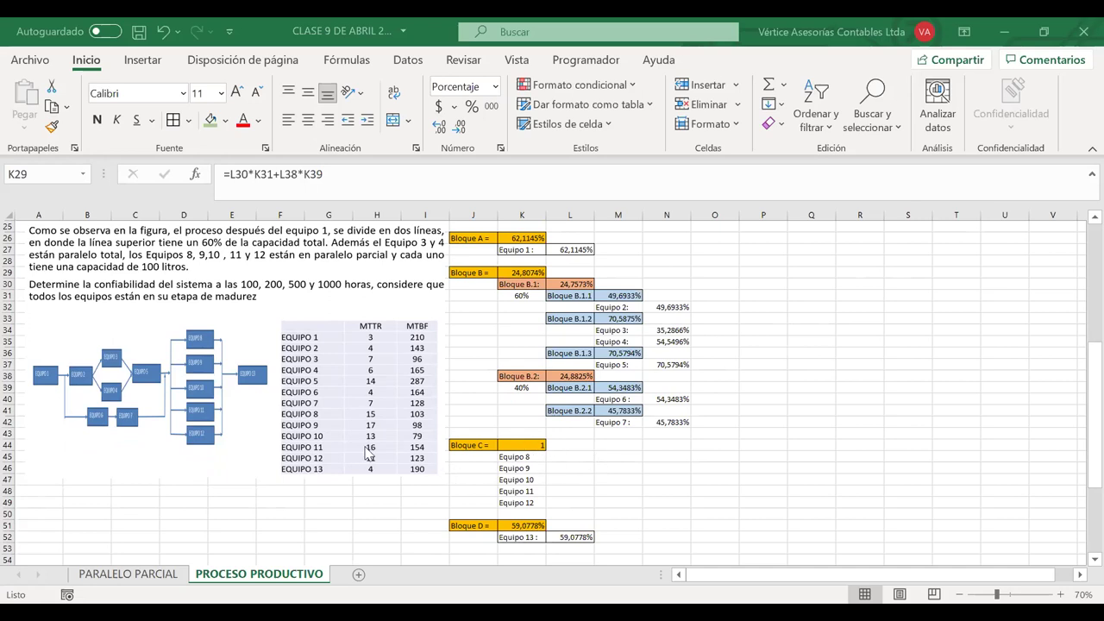
click(534, 456)
key(ctrl+shift+Down)
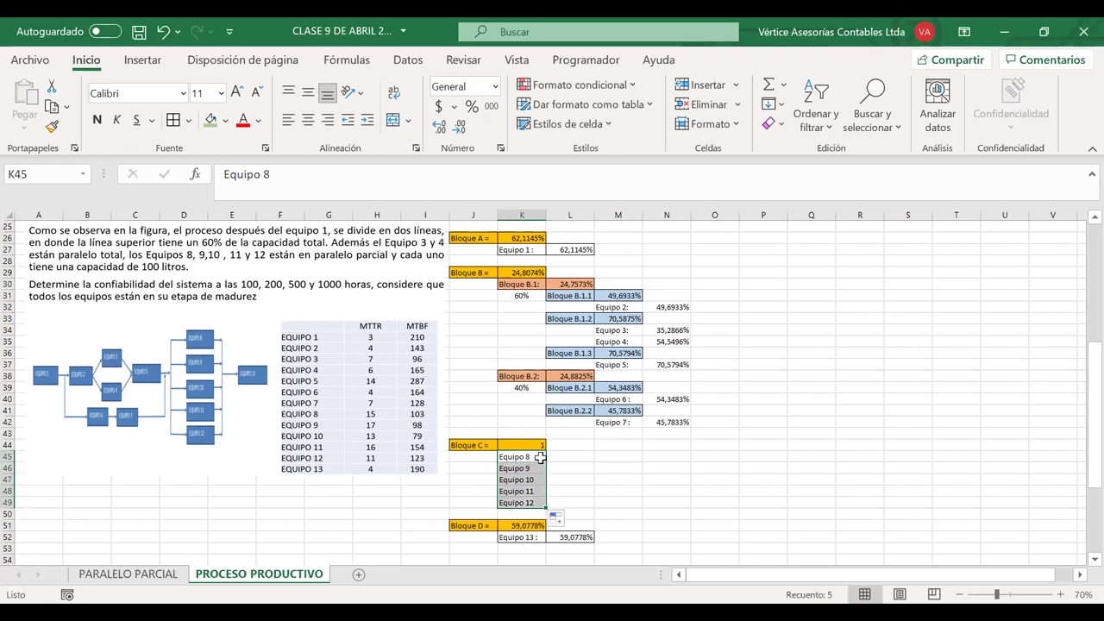
double_click(540, 457)
key(Return)
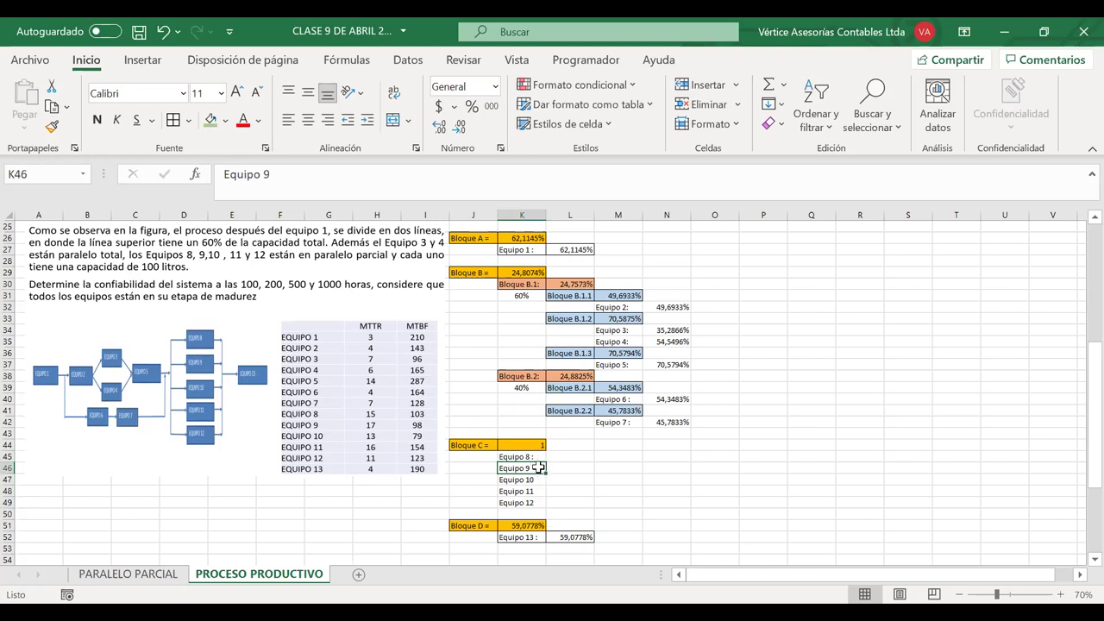
click(534, 502)
double_click(539, 467)
click(544, 481)
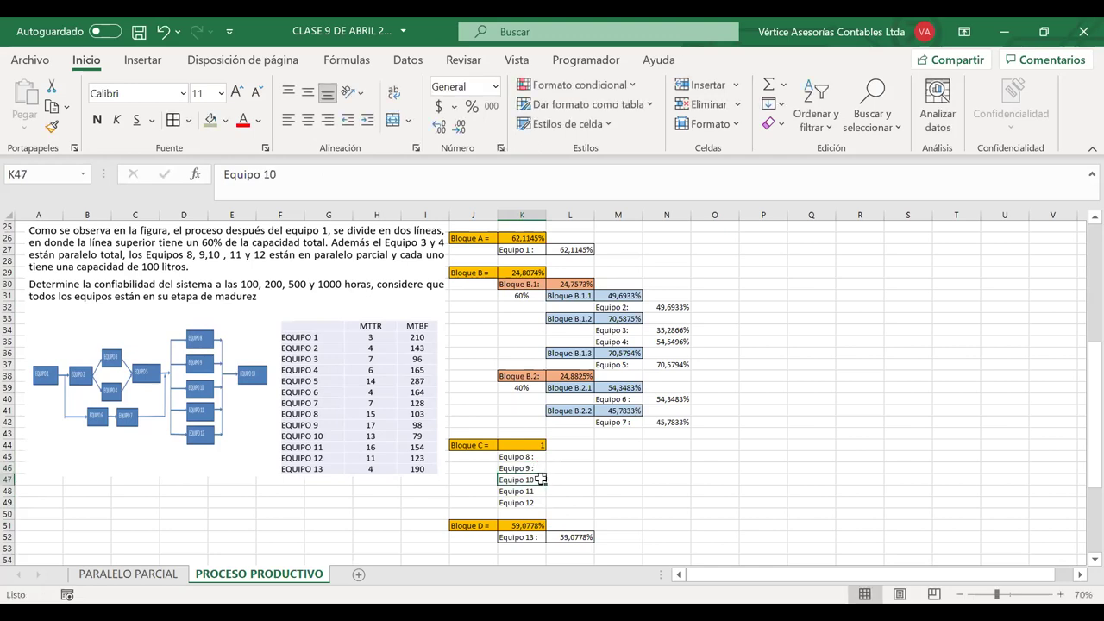
double_click(543, 480)
click(540, 490)
double_click(541, 490)
click(543, 501)
double_click(544, 502)
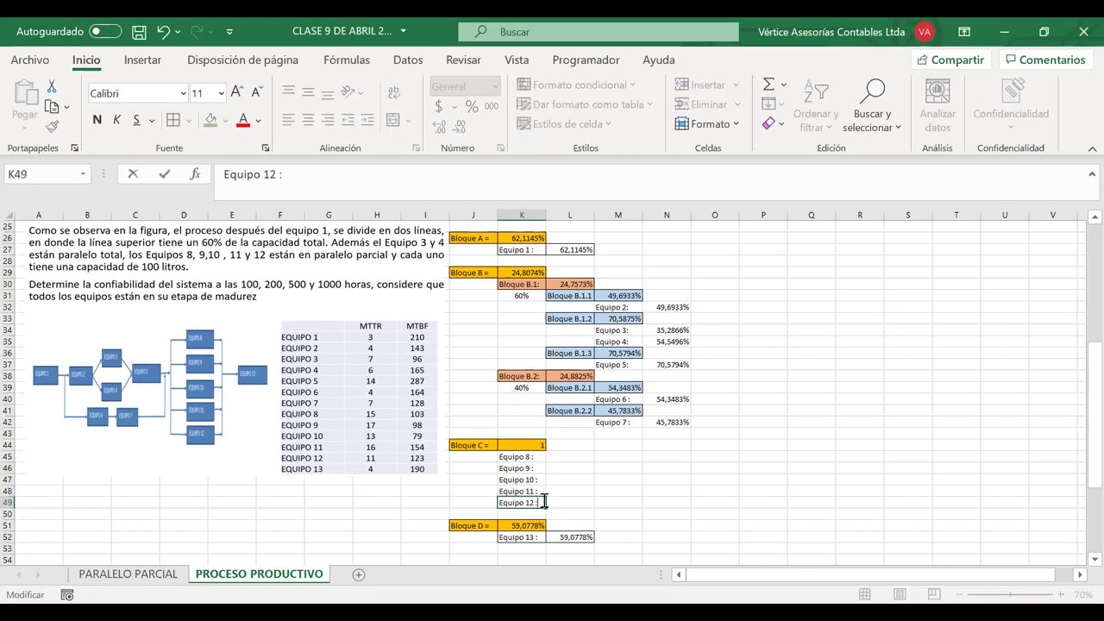
click(576, 481)
drag(522, 457, 540, 503)
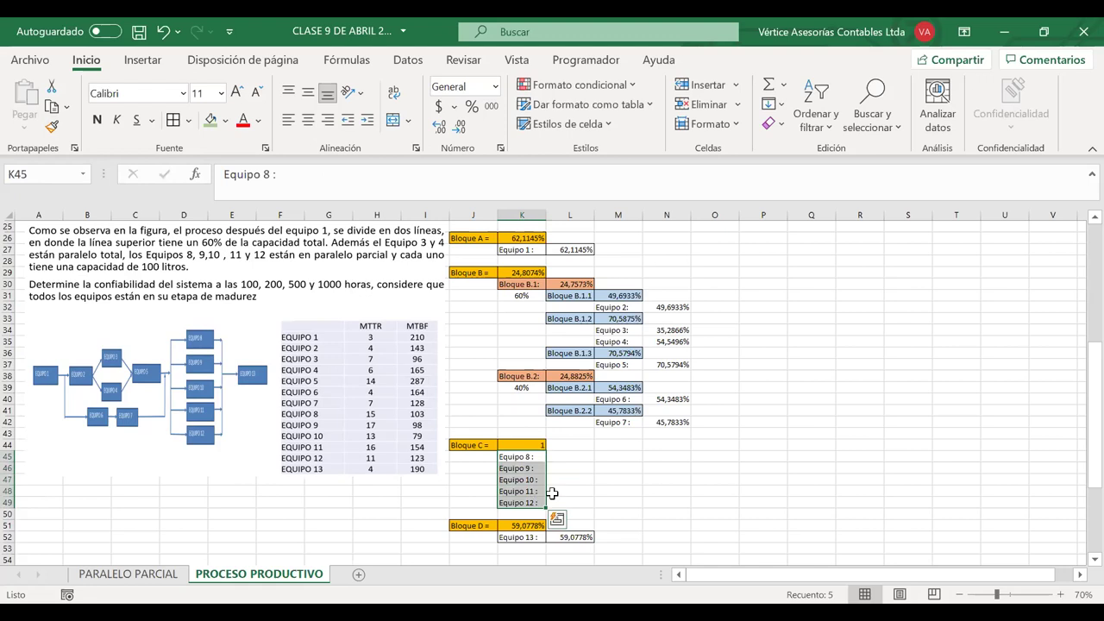
- Link the Equipo 8 reliability in L45 with =N10 and fill the formula down to L49 for Equipos 9 to 12
drag(552, 492, 562, 452)
right_click(772, 431)
key(Escape)
text(=)
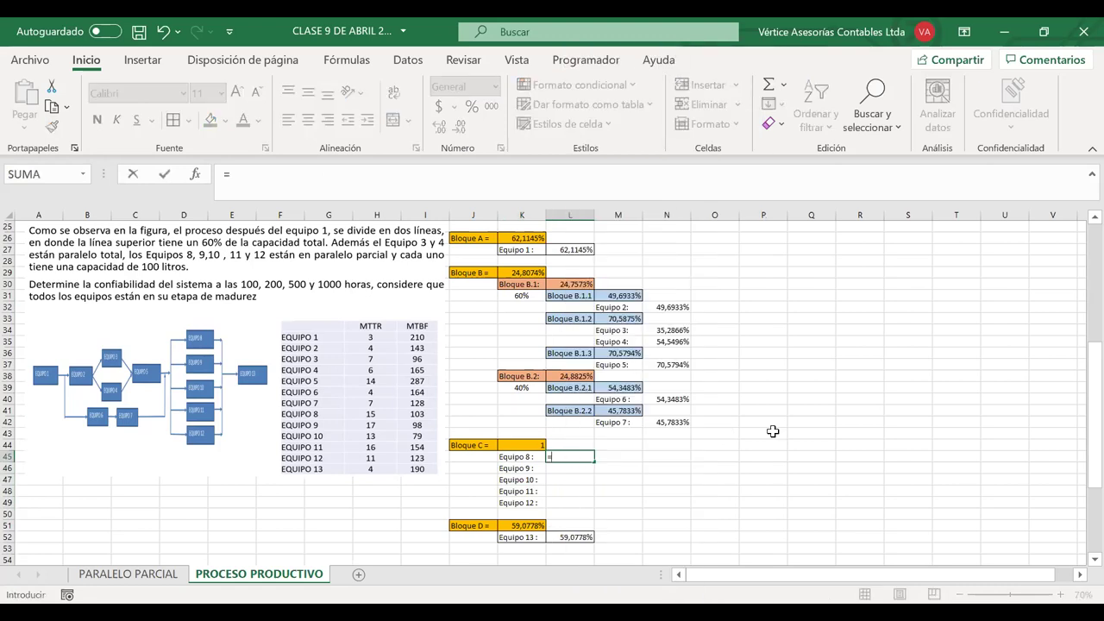
scroll(773, 432, up, 5)
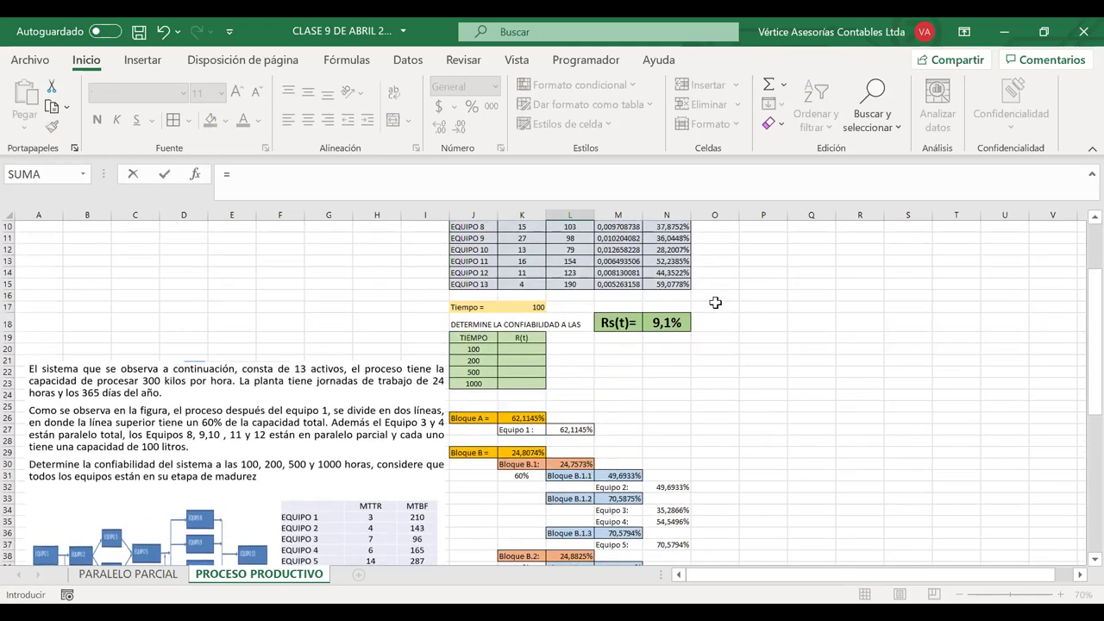
click(669, 226)
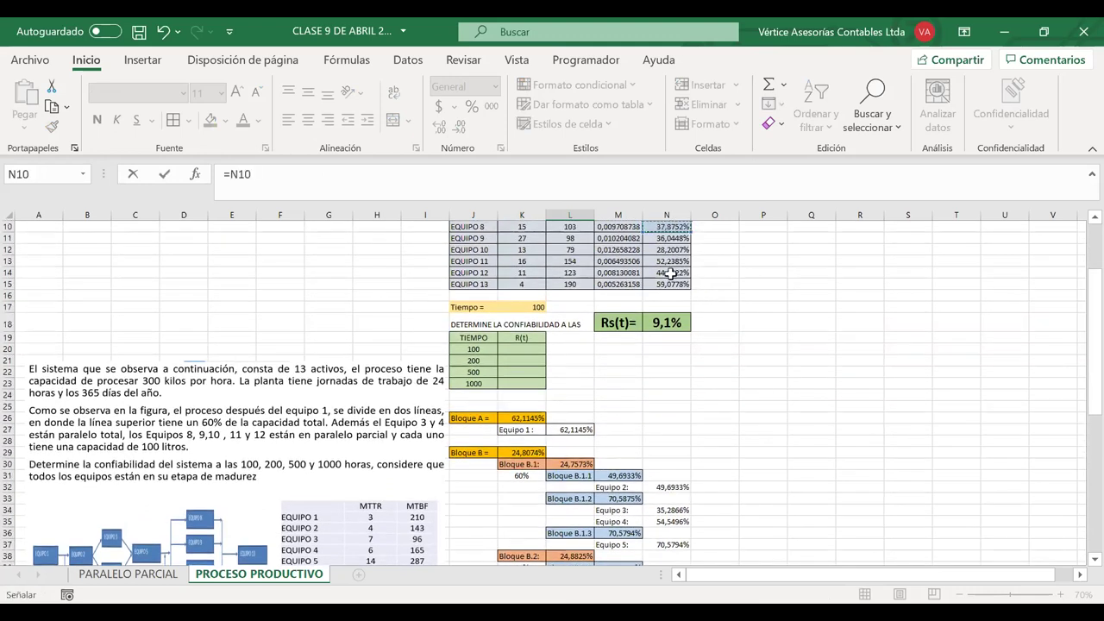
key(Return)
scroll(665, 291, down, 1)
click(575, 515)
drag(595, 520, 592, 562)
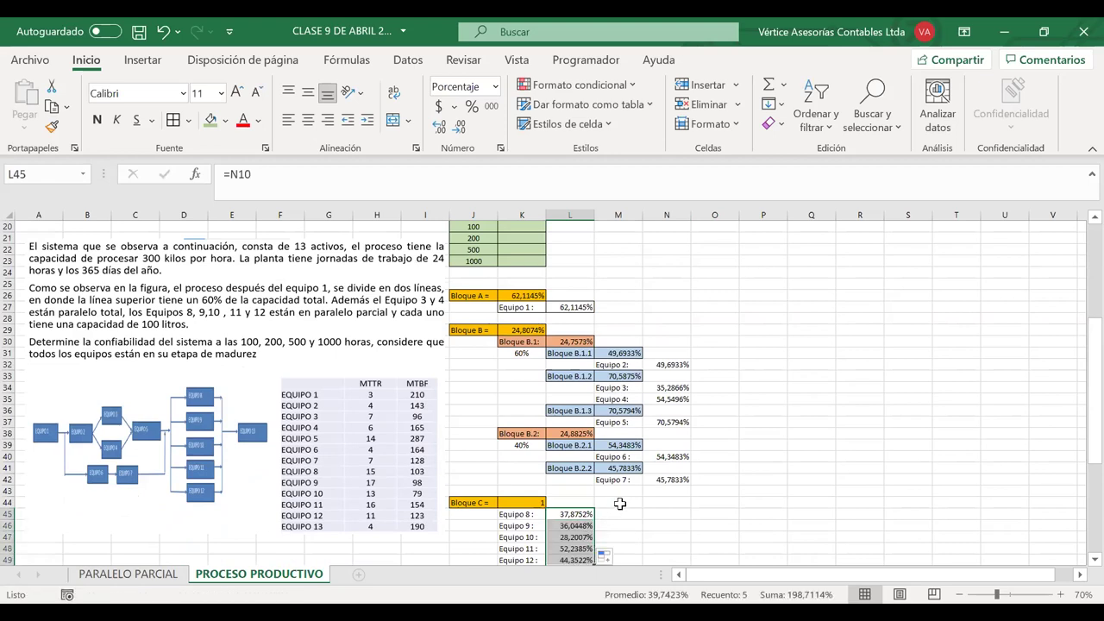
- Review the Bloque B.1.2 formula in M33 and mark Equipos 3 and 4 in the diagram and the problem statement
click(568, 444)
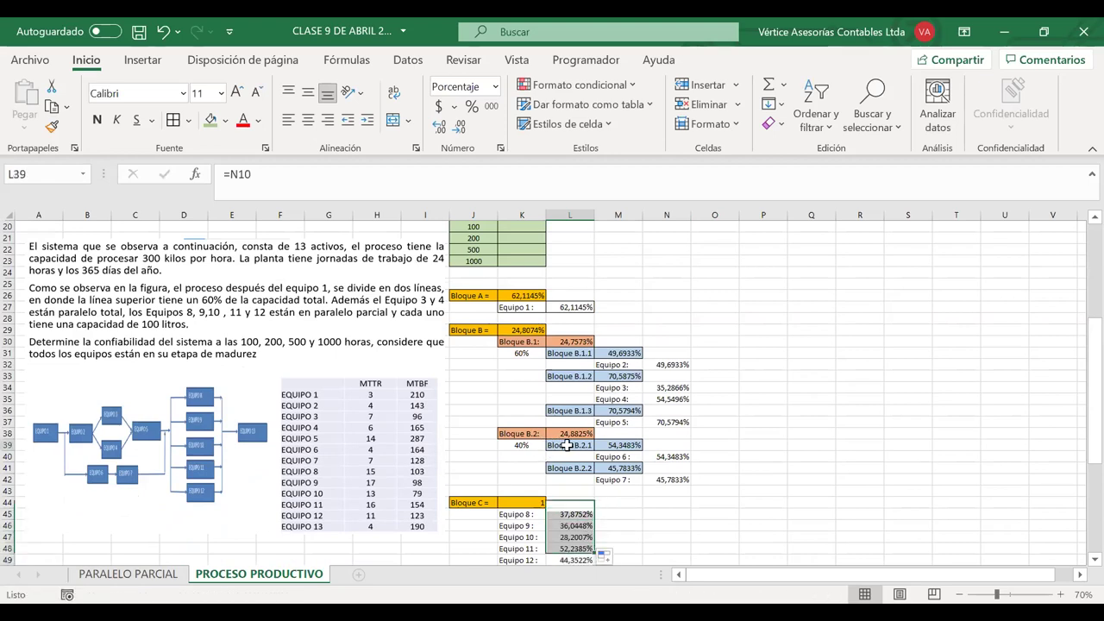
click(572, 377)
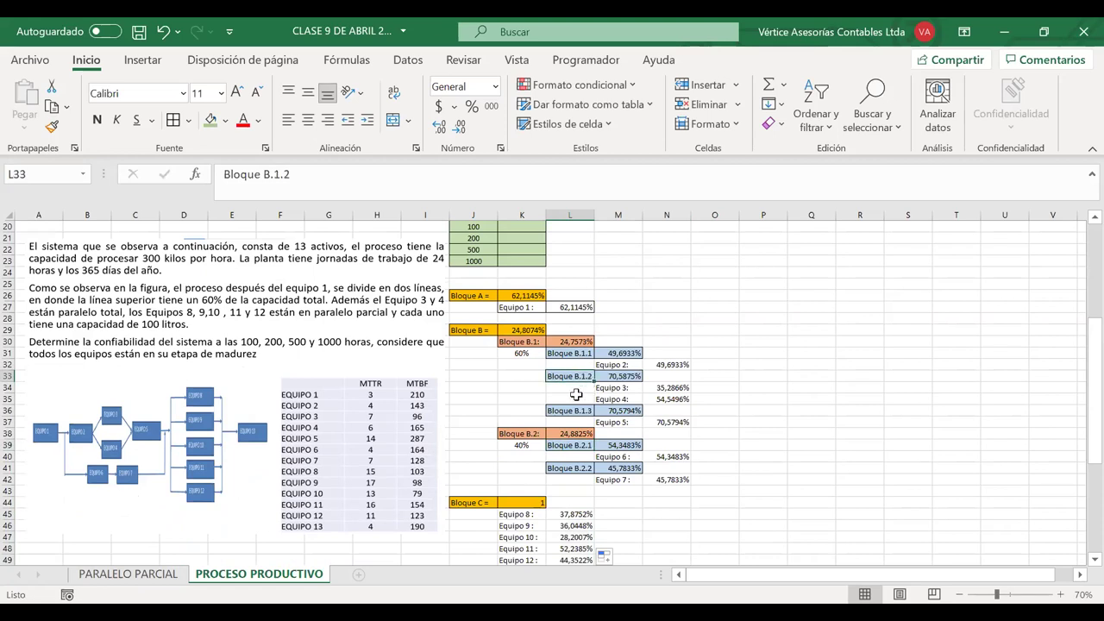
click(609, 374)
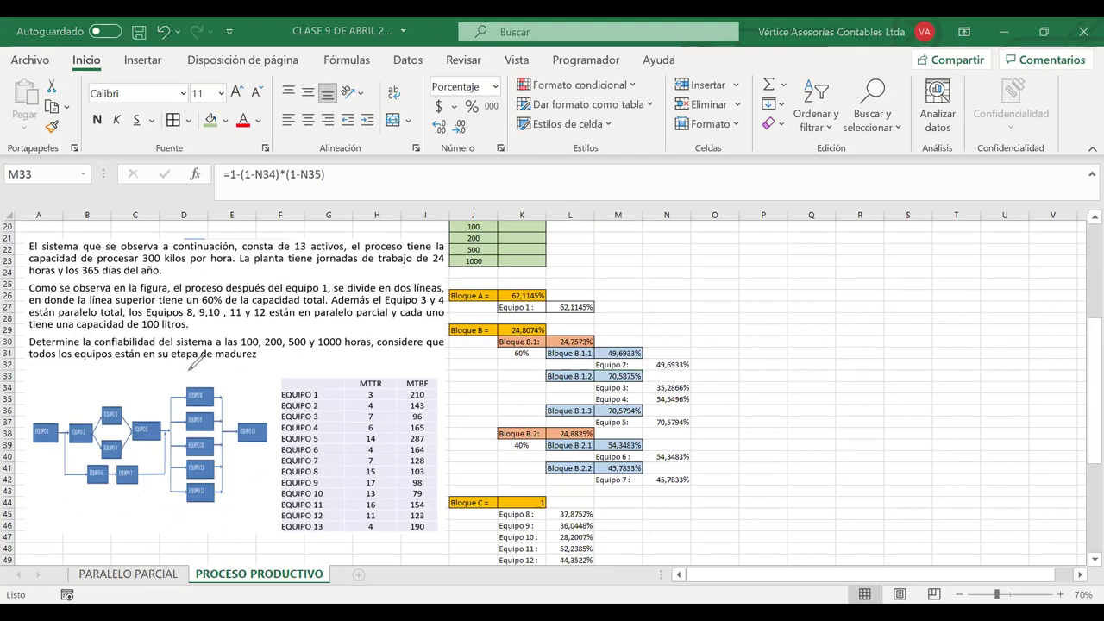
drag(110, 386, 109, 397)
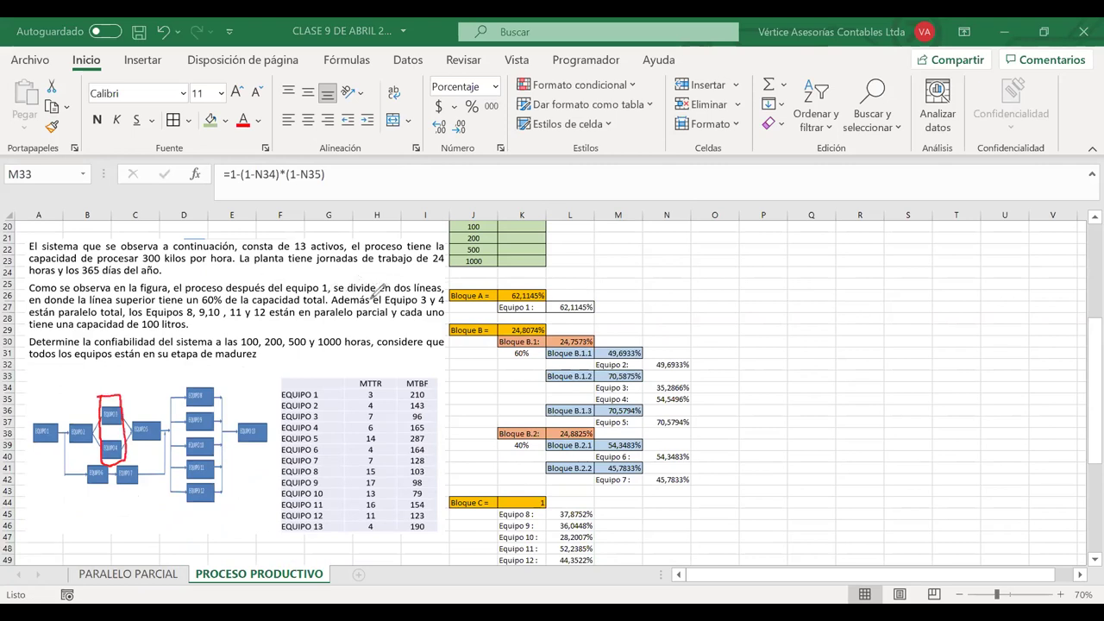
drag(407, 304, 431, 304)
mouse_move(102, 404)
mouse_down()
mouse_move(123, 403)
mouse_move(123, 423)
mouse_move(103, 412)
mouse_up()
key(ctrl+z)
- Handwrite the total-parallel reliability formula Rs(t) = 1 - Π(1 - Ri(t)) over the empty cells beside the blocks
mouse_move(664, 231)
mouse_down()
mouse_move(664, 268)
mouse_move(684, 275)
mouse_move(679, 285)
mouse_move(709, 289)
mouse_up()
mouse_move(698, 272)
mouse_down()
mouse_move(716, 270)
mouse_move(717, 290)
mouse_move(753, 258)
mouse_up()
drag(743, 264, 796, 287)
mouse_move(786, 285)
mouse_down()
mouse_move(842, 266)
mouse_move(875, 279)
mouse_up()
drag(889, 236, 887, 276)
mouse_move(863, 231)
mouse_down()
mouse_move(901, 230)
mouse_move(921, 285)
mouse_move(964, 257)
mouse_move(980, 274)
mouse_move(1014, 275)
mouse_up()
click(1003, 256)
mouse_move(1024, 250)
mouse_down()
mouse_move(1026, 275)
mouse_move(1030, 259)
mouse_up()
drag(1031, 254, 1032, 274)
drag(1033, 225, 1037, 280)
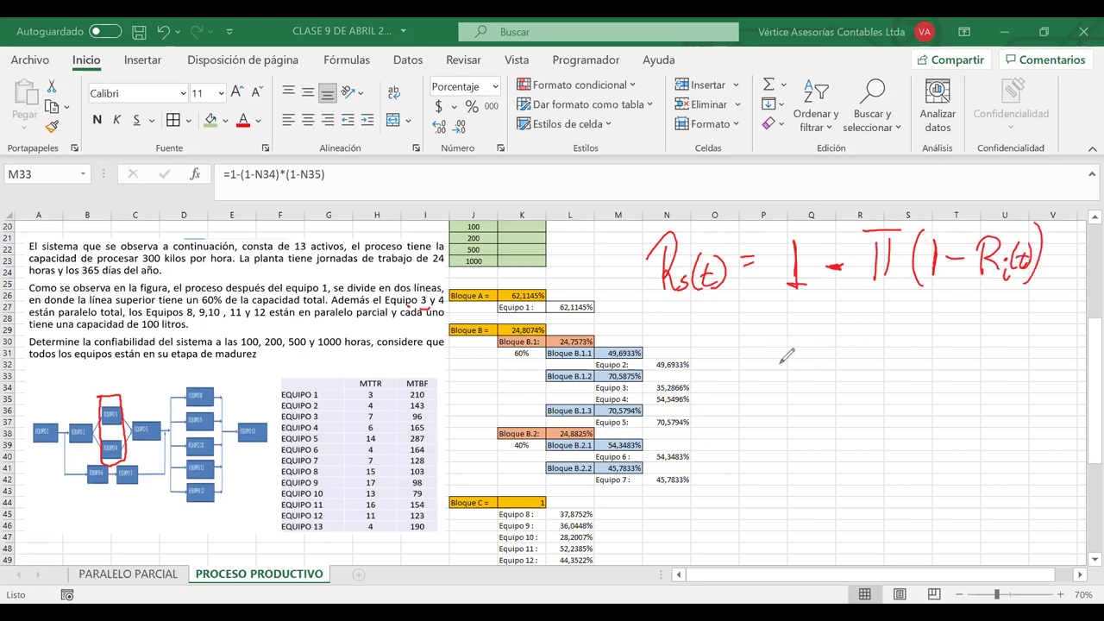
- Handwrite the worked example = 1 - (1 - 35%)·(1 - 54%) beside Bloque B.1.2, marking the Equipo 3 and 4 reliabilities
mouse_move(755, 369)
mouse_down()
mouse_move(747, 402)
mouse_move(821, 350)
mouse_move(804, 405)
mouse_up()
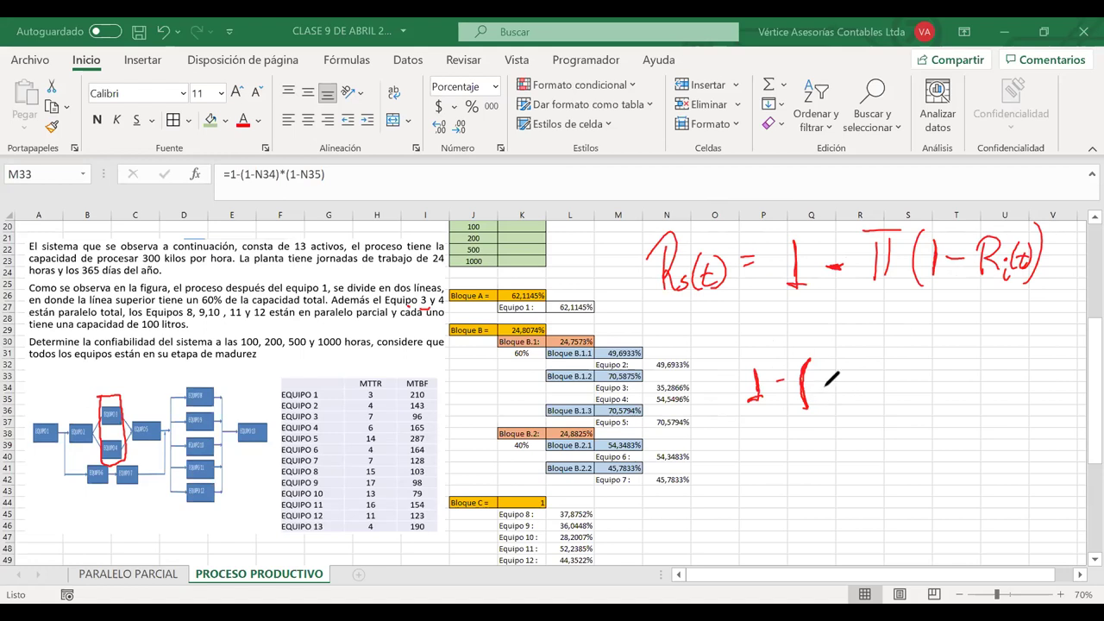
drag(841, 384, 851, 383)
drag(671, 376, 678, 379)
mouse_move(863, 377)
mouse_down()
mouse_move(864, 390)
mouse_move(880, 388)
mouse_move(894, 385)
mouse_move(892, 371)
mouse_up()
drag(903, 381, 912, 408)
click(932, 376)
mouse_move(948, 367)
mouse_down()
mouse_move(946, 400)
mouse_move(984, 376)
mouse_up()
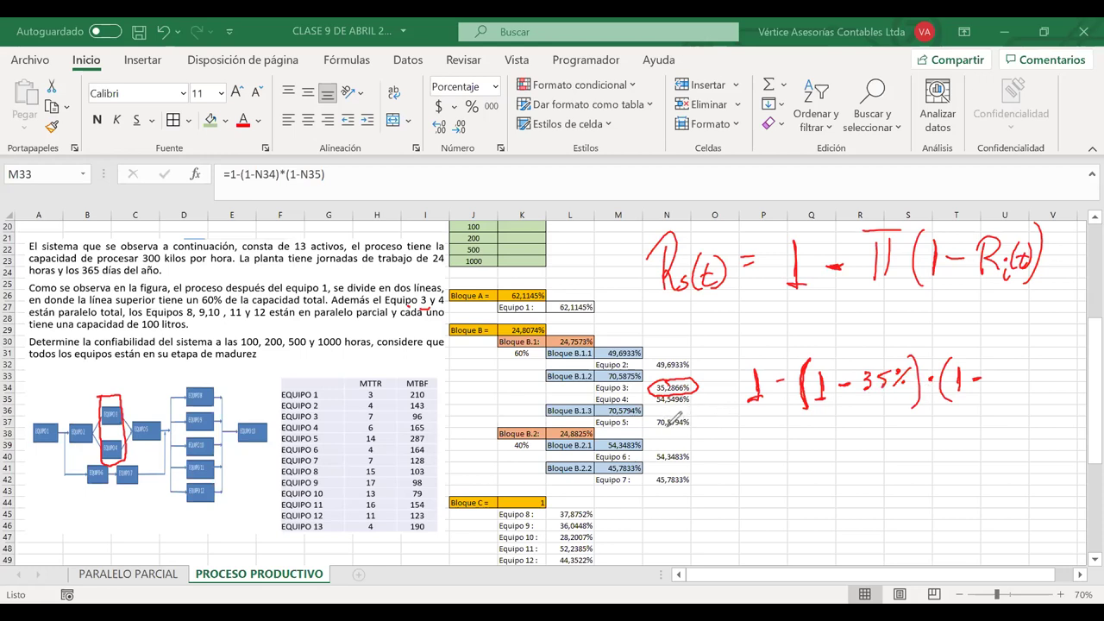
drag(670, 410, 655, 411)
mouse_move(1002, 366)
mouse_down()
mouse_move(1013, 358)
mouse_move(1016, 372)
mouse_move(1026, 360)
mouse_move(1038, 391)
mouse_up()
drag(721, 388, 733, 387)
drag(722, 395, 733, 394)
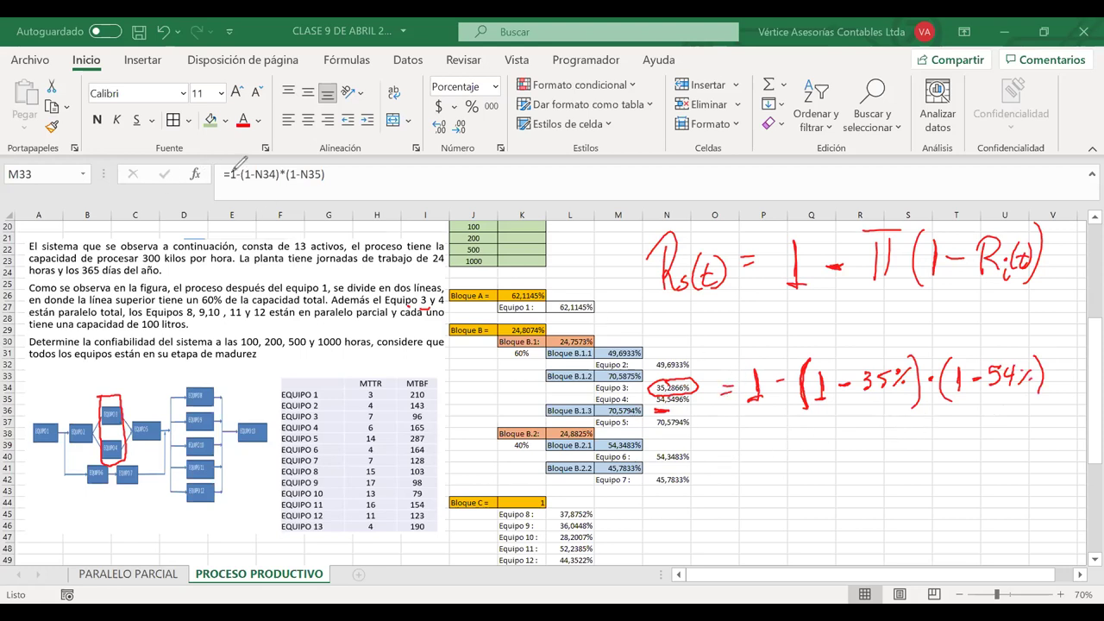
- Mark the terms of the M33 formula that match the handwritten example, and erase all annotations
mouse_move(231, 166)
mouse_down()
mouse_move(231, 188)
mouse_move(274, 181)
mouse_up()
key(ctrl+z)
click(716, 363)
drag(291, 193, 318, 194)
key(e)
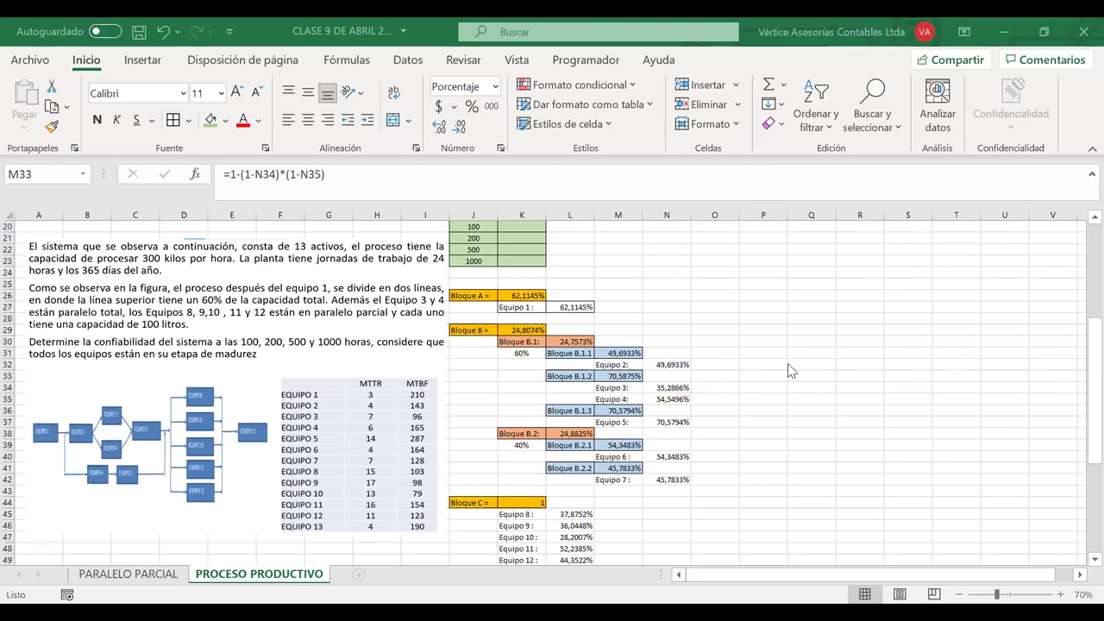
- Examine the Equipo 8 to 12 data in J10:N14 and their linked reliabilities under Bloque C
scroll(787, 363, down, 1)
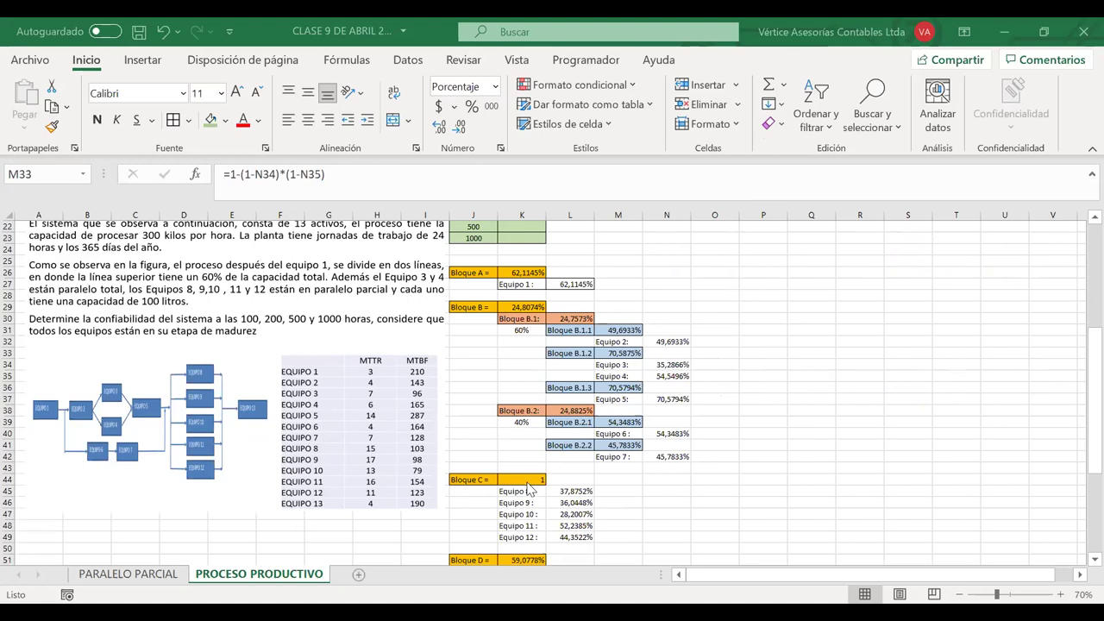
drag(530, 494, 529, 537)
scroll(471, 270, up, 5)
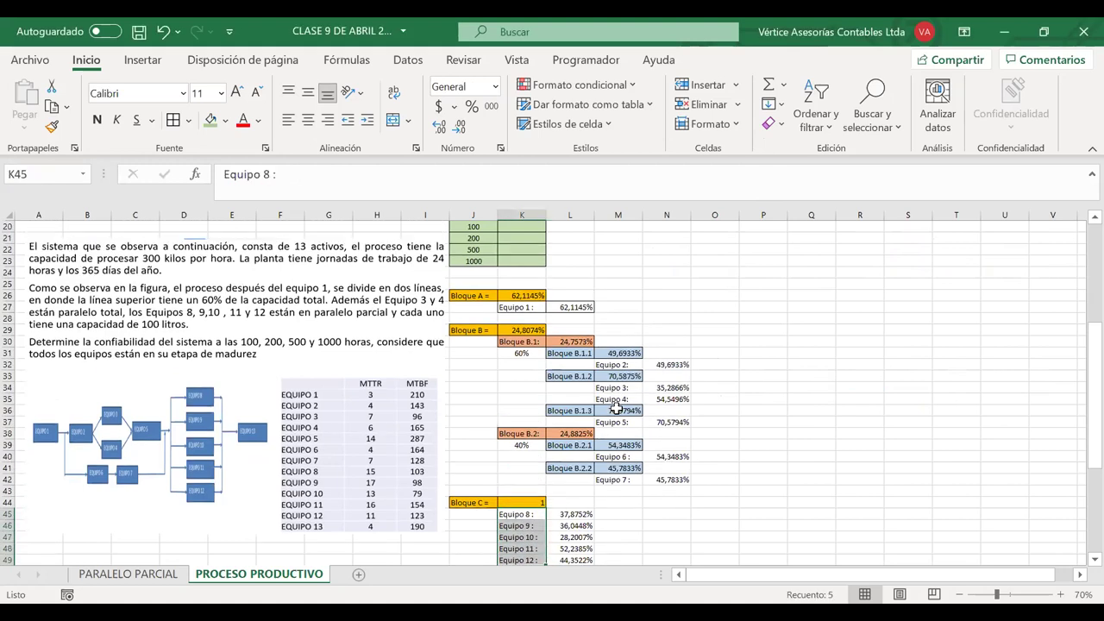
drag(471, 263, 660, 304)
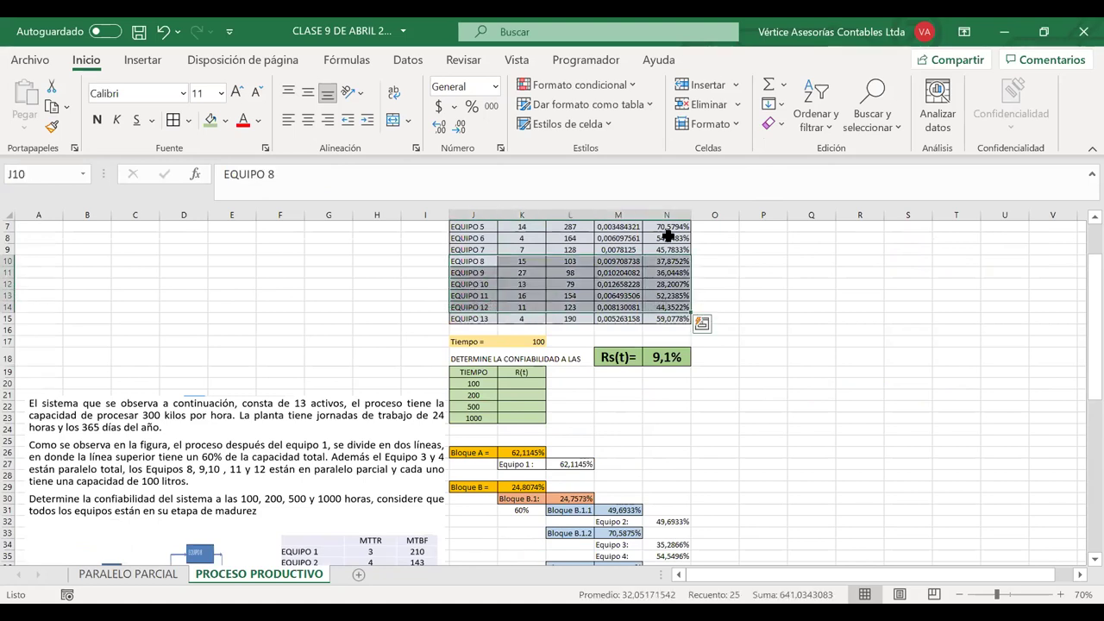
click(650, 262)
drag(650, 263, 653, 302)
scroll(653, 302, down, 2)
scroll(614, 481, down, 5)
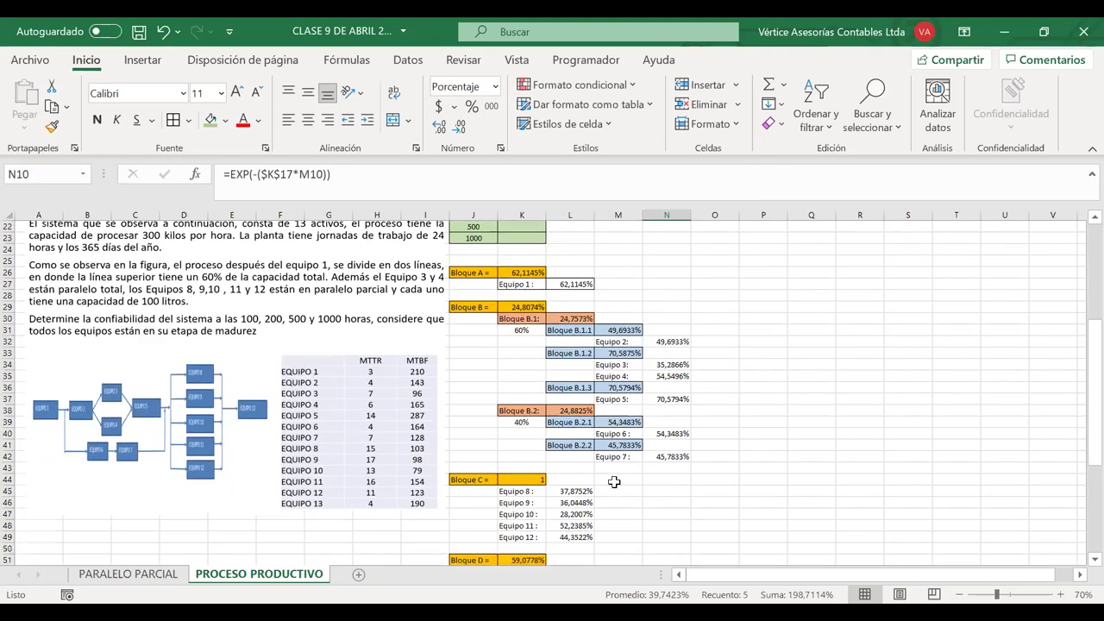
scroll(614, 481, down, 1)
drag(529, 422, 567, 466)
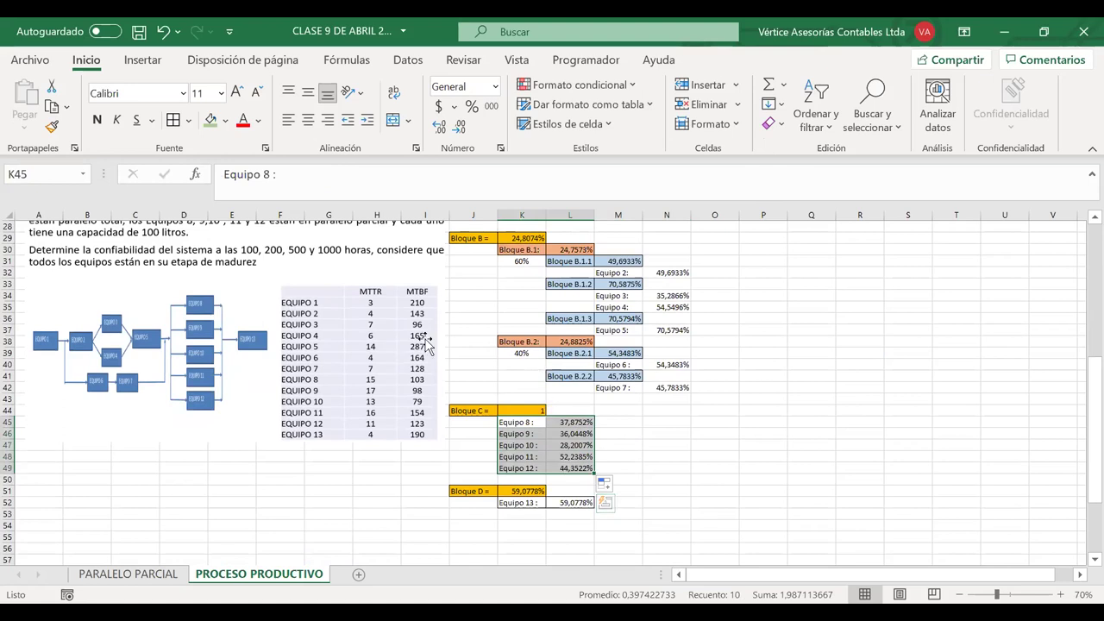
- Apply all borders and a light gray fill to the empty cells N46:O47 beside Bloque C
click(638, 434)
key(Escape)
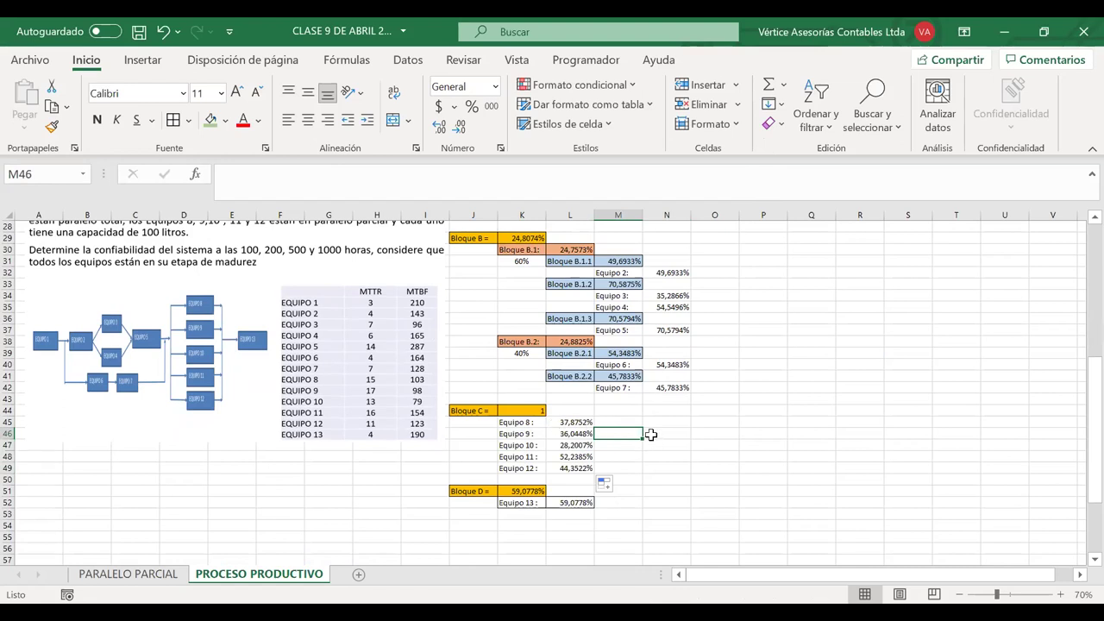
click(649, 435)
drag(651, 438, 694, 450)
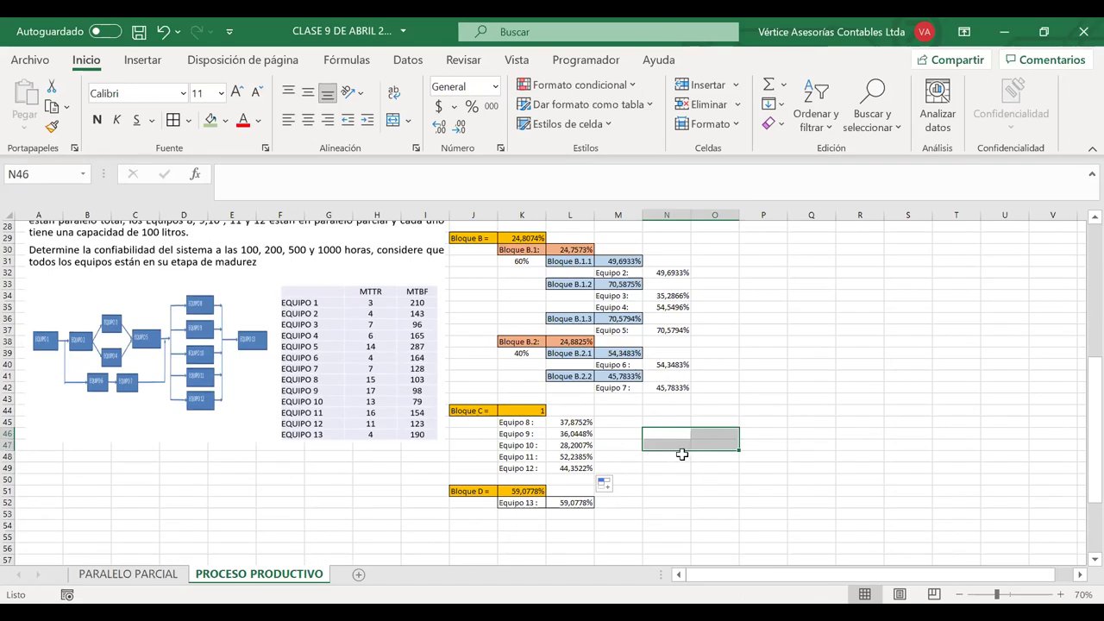
scroll(679, 452, right, 1)
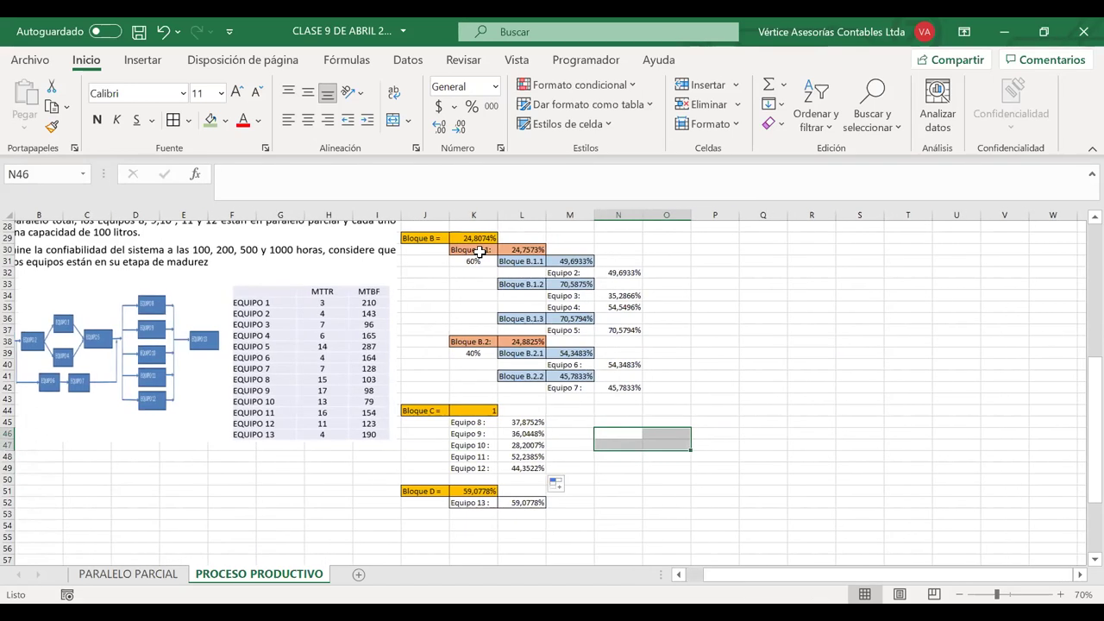
click(174, 120)
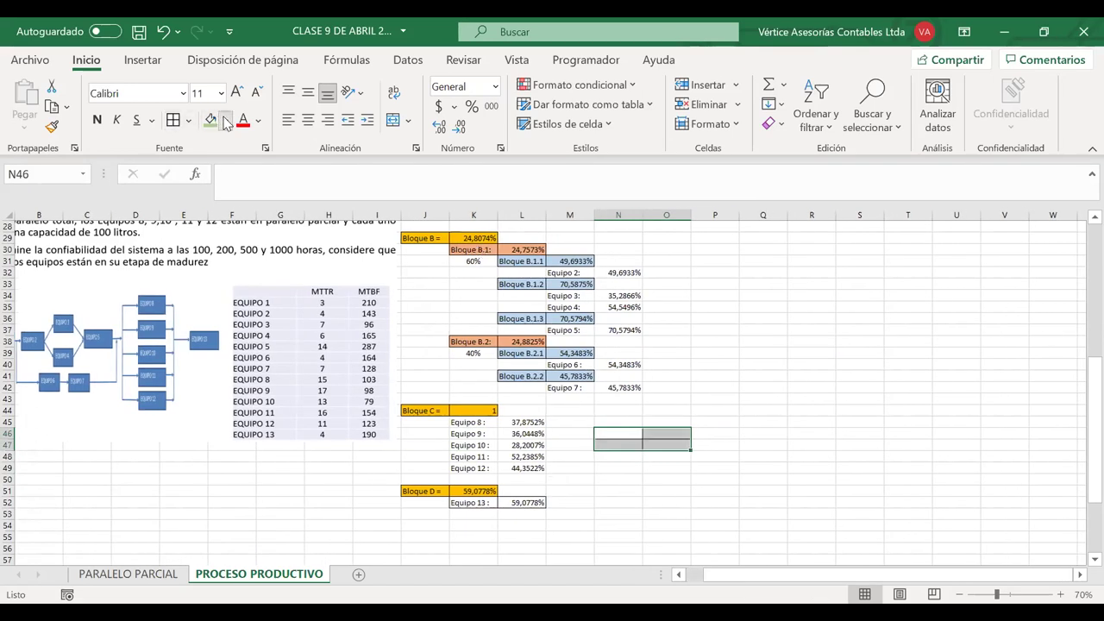
click(225, 120)
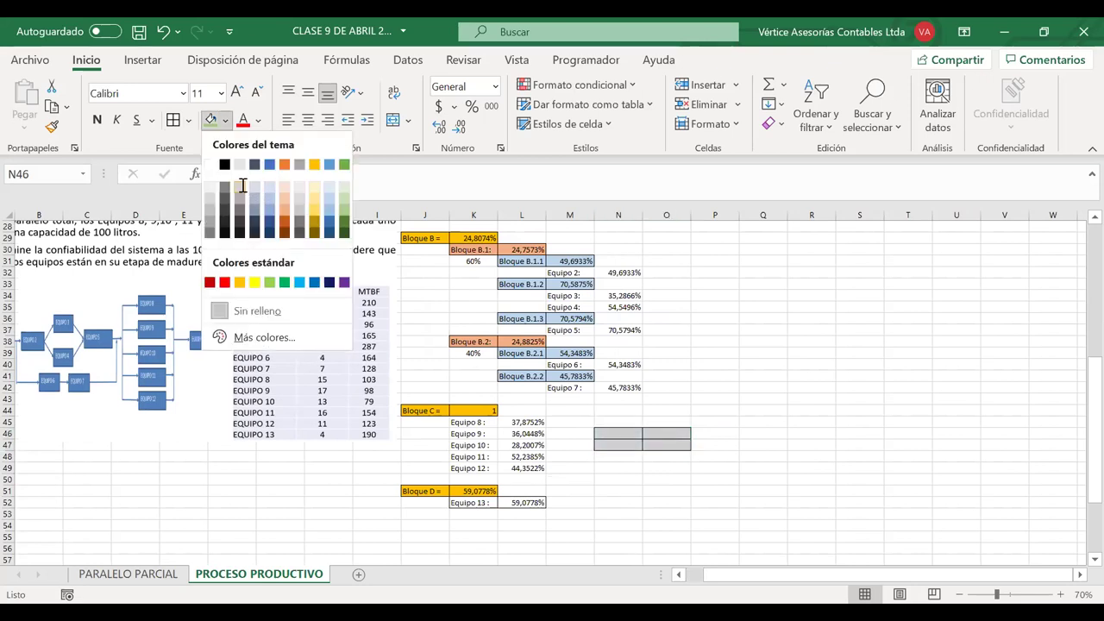
click(243, 185)
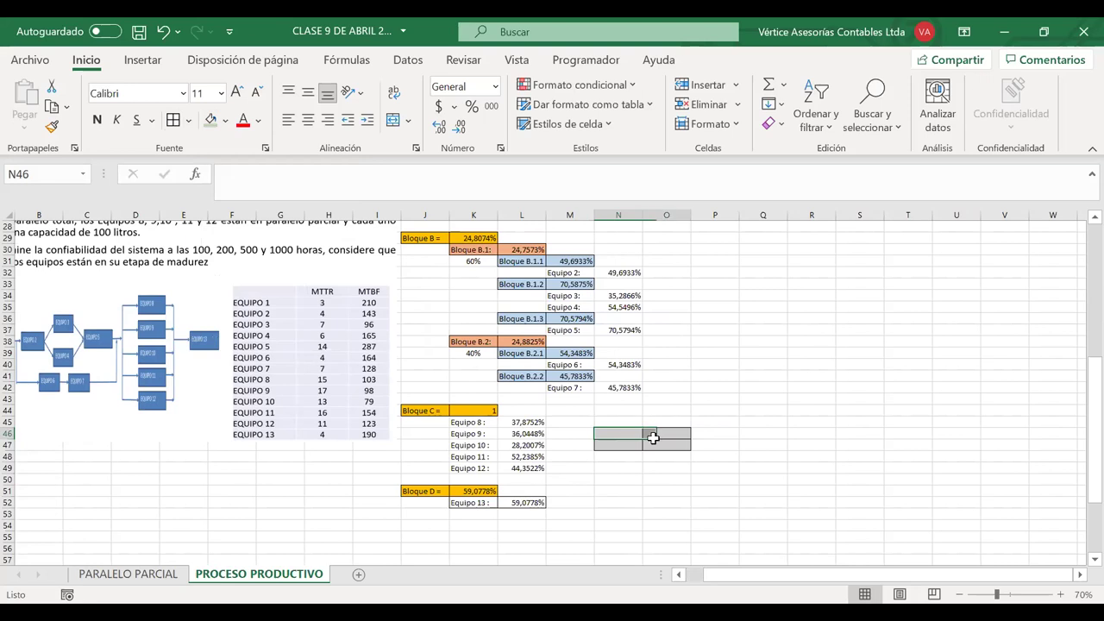
- Label N46 as "n=" and format N46:O47 in bold, centered, 12-point text
click(96, 120)
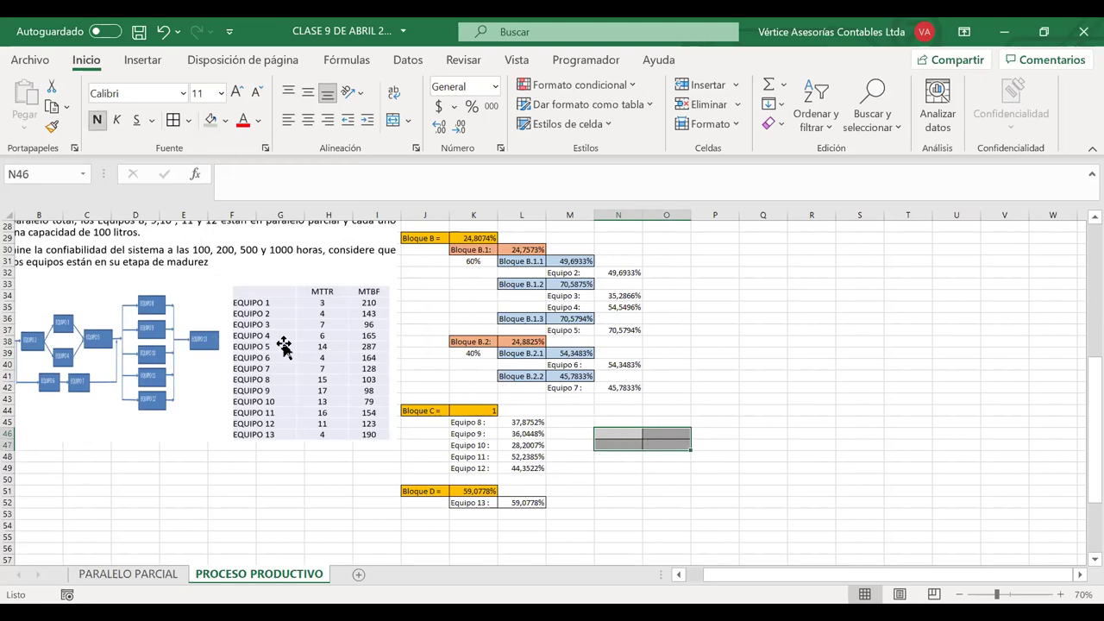
scroll(283, 345, up, 2)
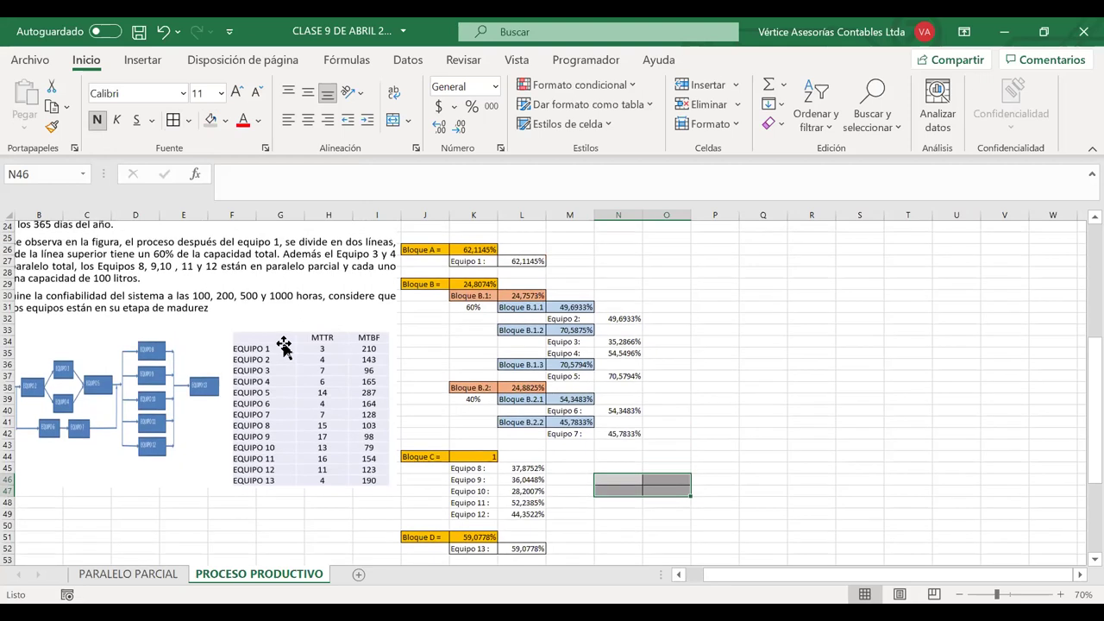
scroll(129, 292, left, 1)
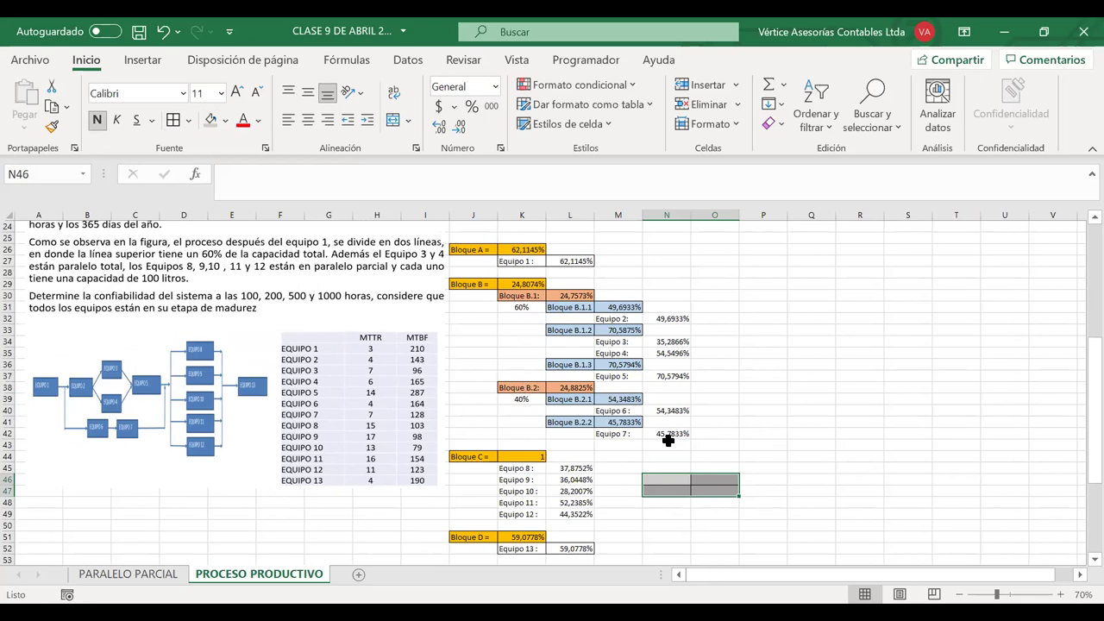
click(670, 479)
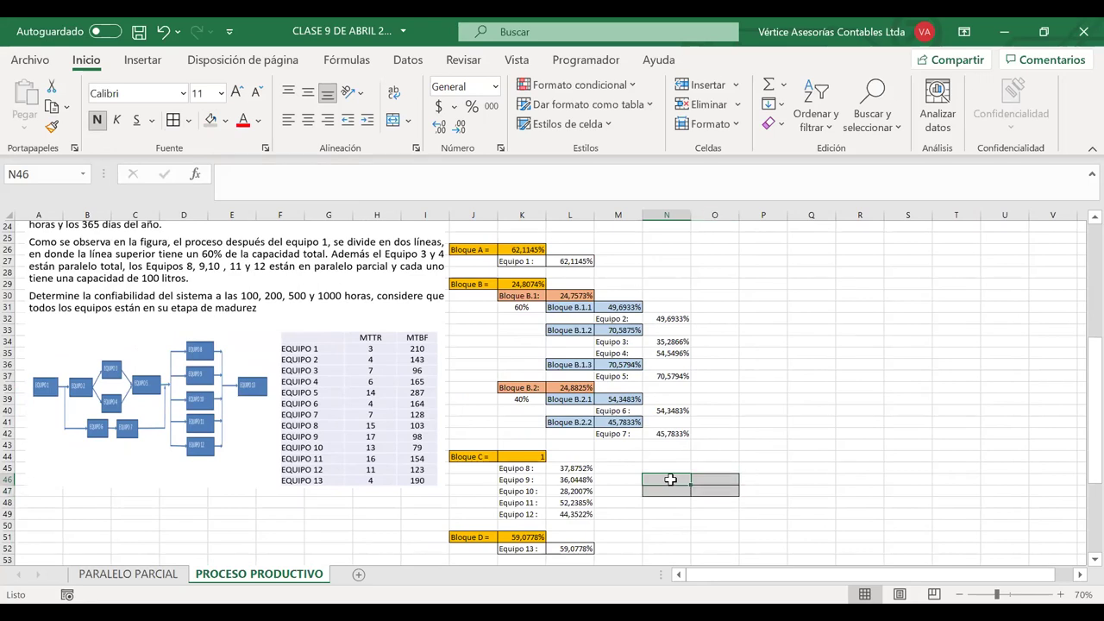
text(n=)
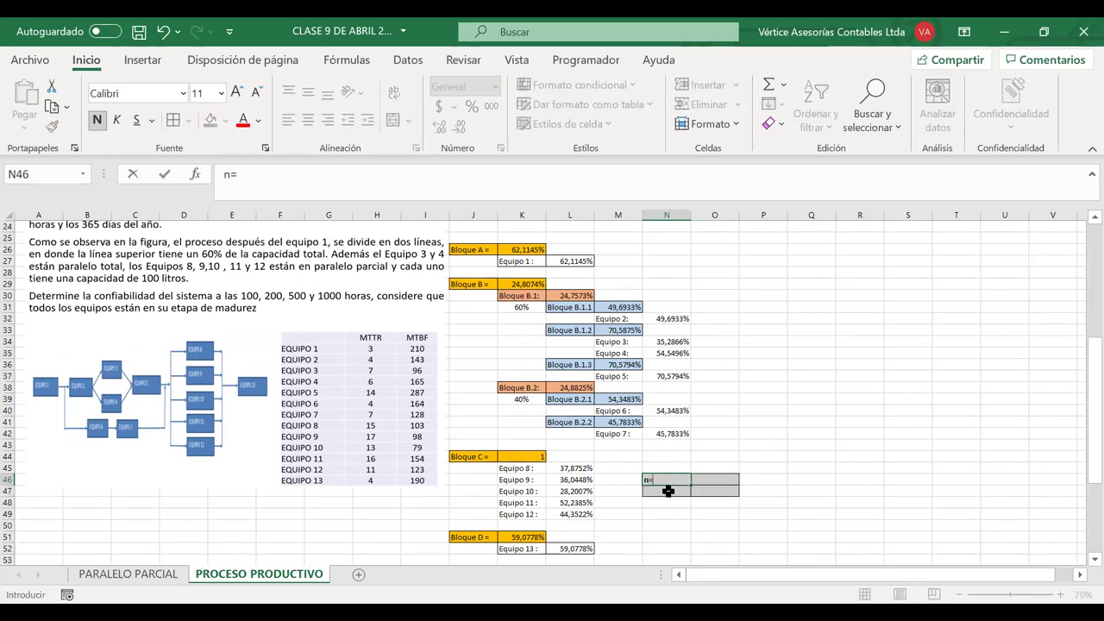
key(Return)
drag(666, 481, 710, 494)
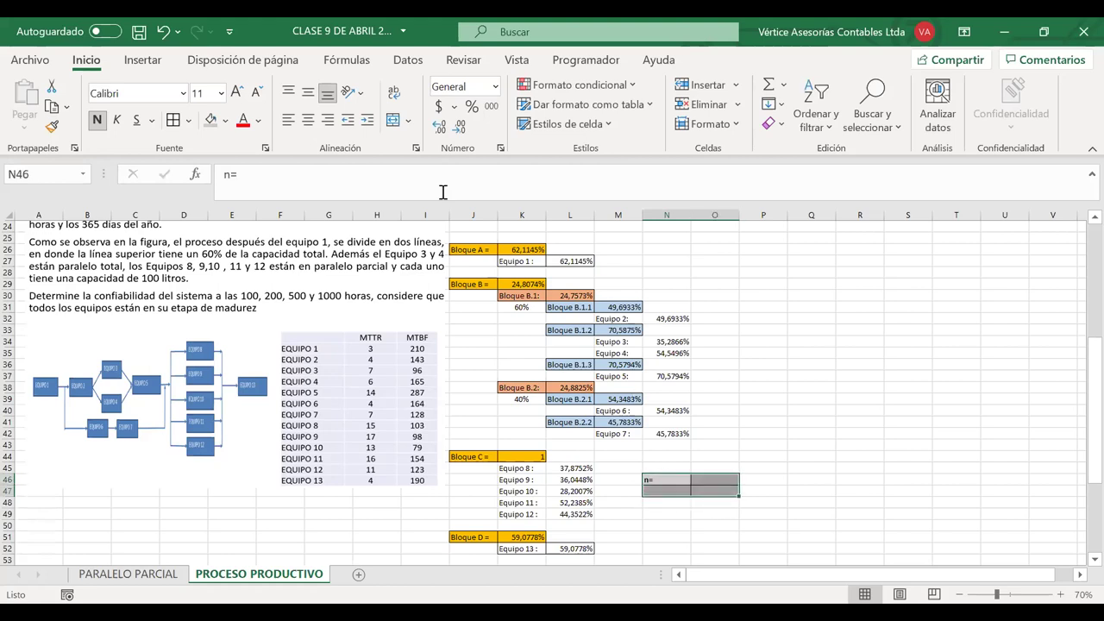
click(236, 91)
click(308, 120)
- Enter 5 as the n value in O46 and label N47 as "r="
click(709, 480)
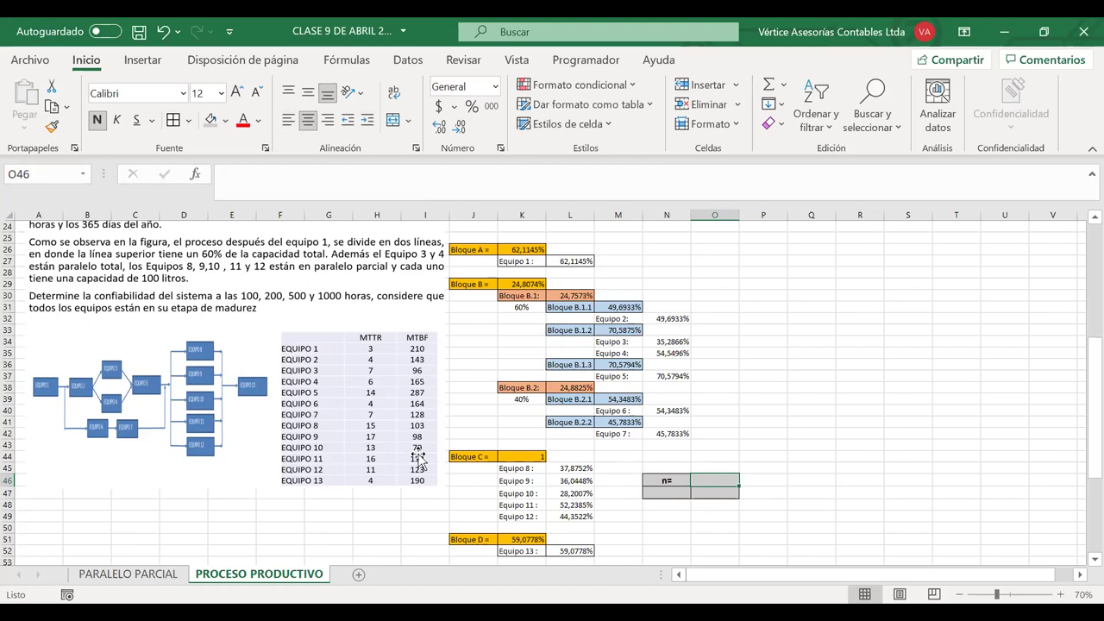
text(5)
key(Return)
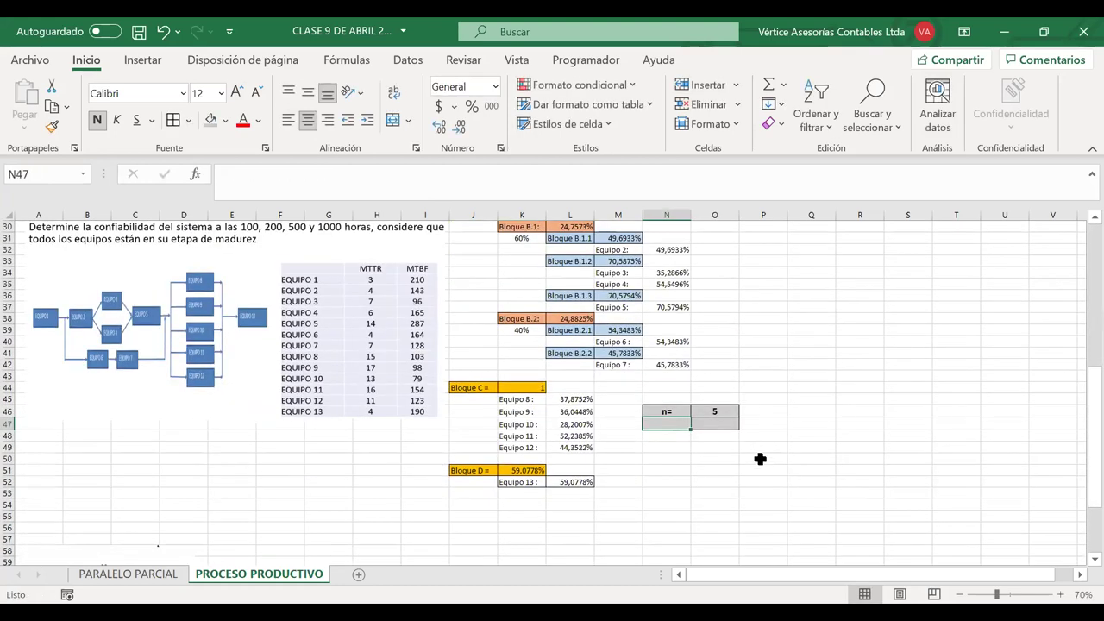
text(r=)
key(Tab)
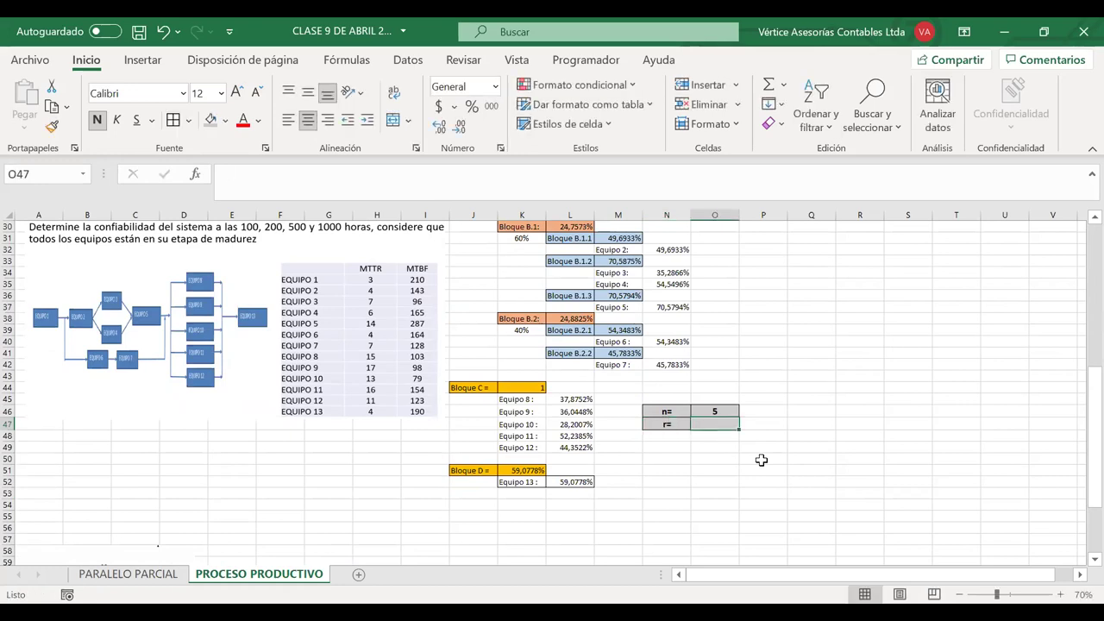
- Add a space before the equals sign in the r and n labels, and enter 3 as the r value in O47
click(667, 424)
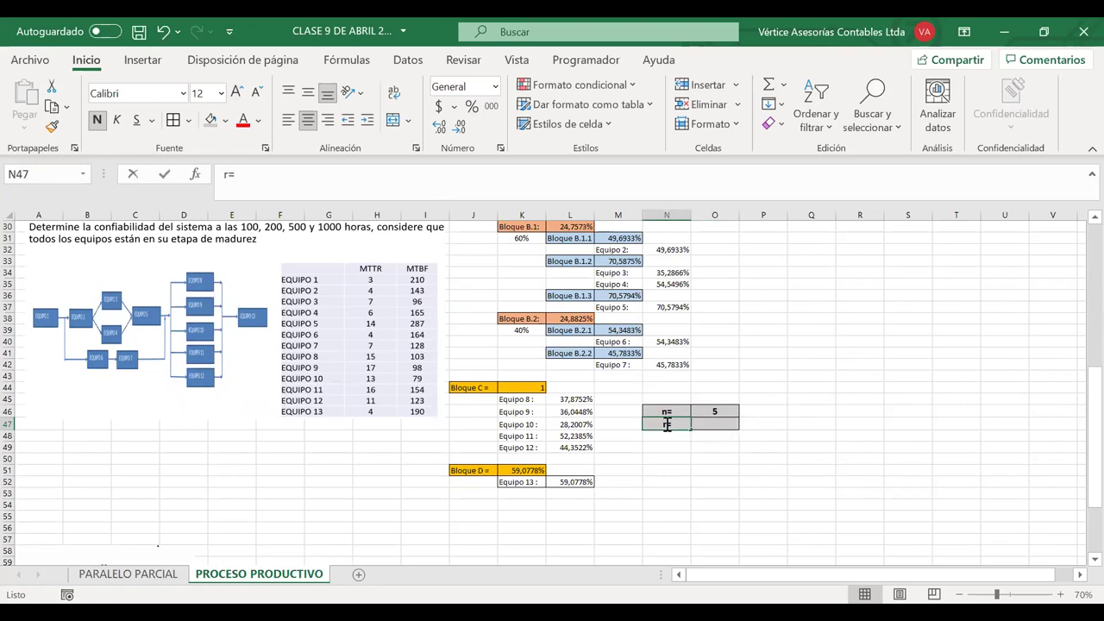
click(667, 412)
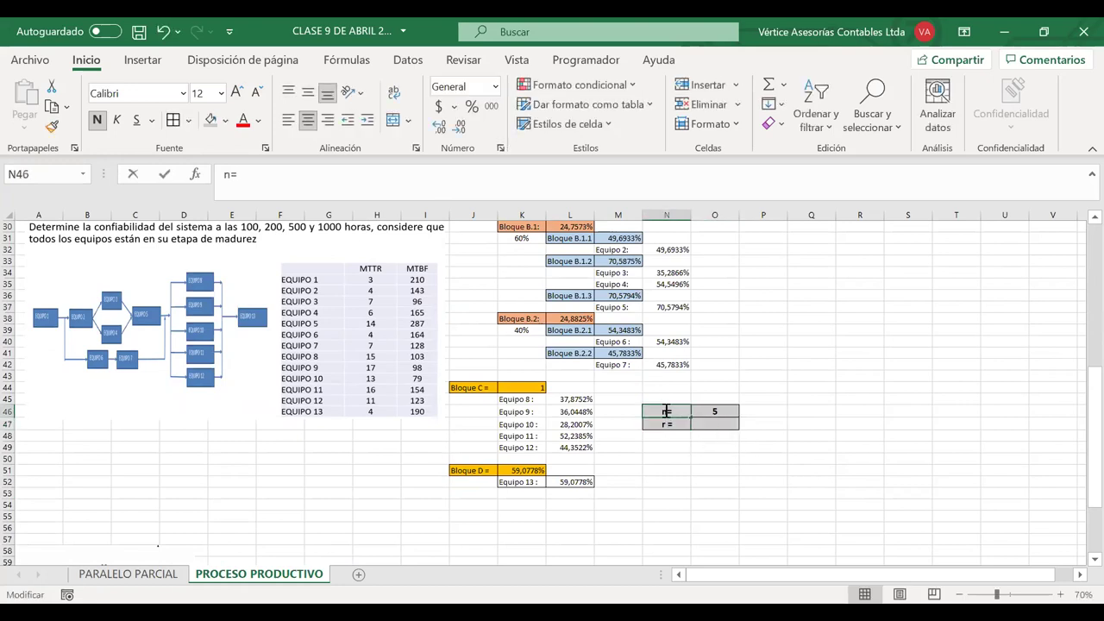
click(707, 426)
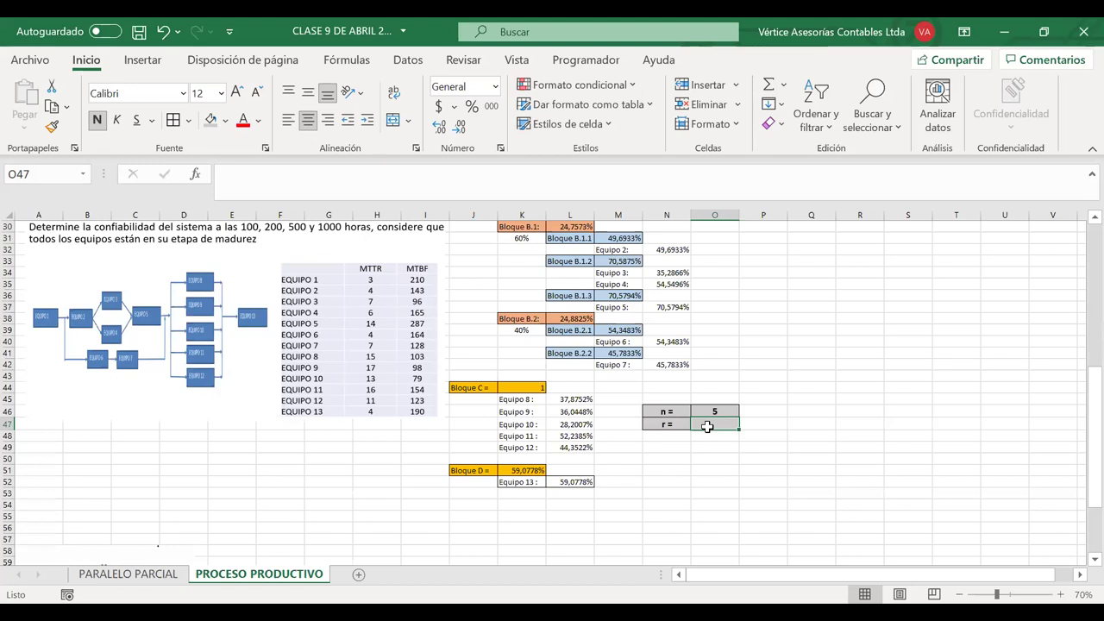
text(3)
key(Return)
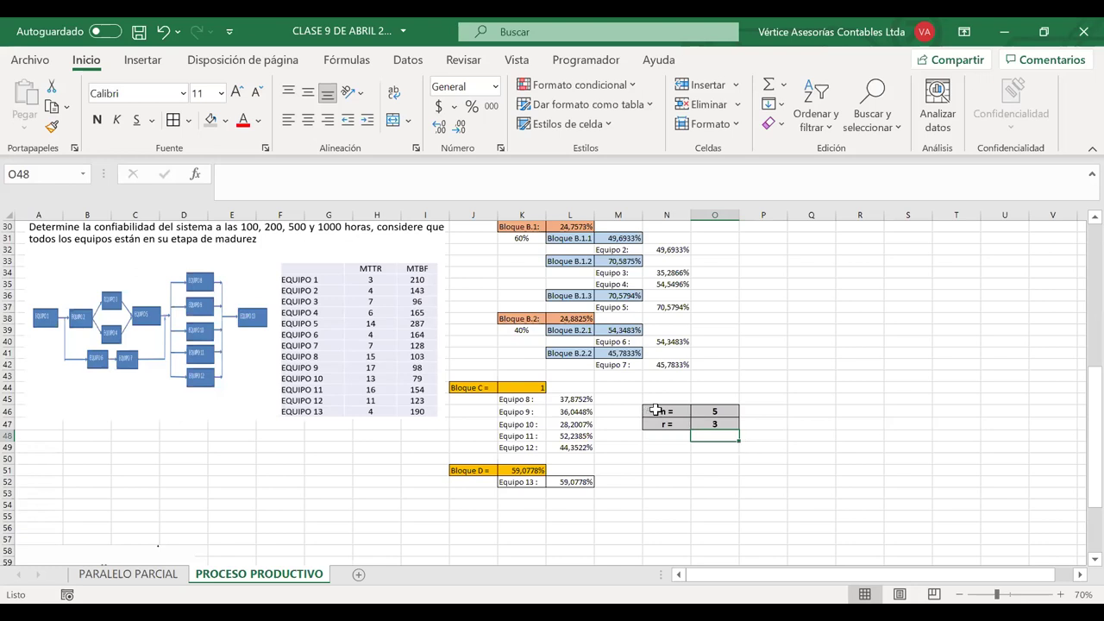
- Shift the Bloque D cells and the Equipo 8 to 12 rows down by one row each
drag(479, 470, 552, 479)
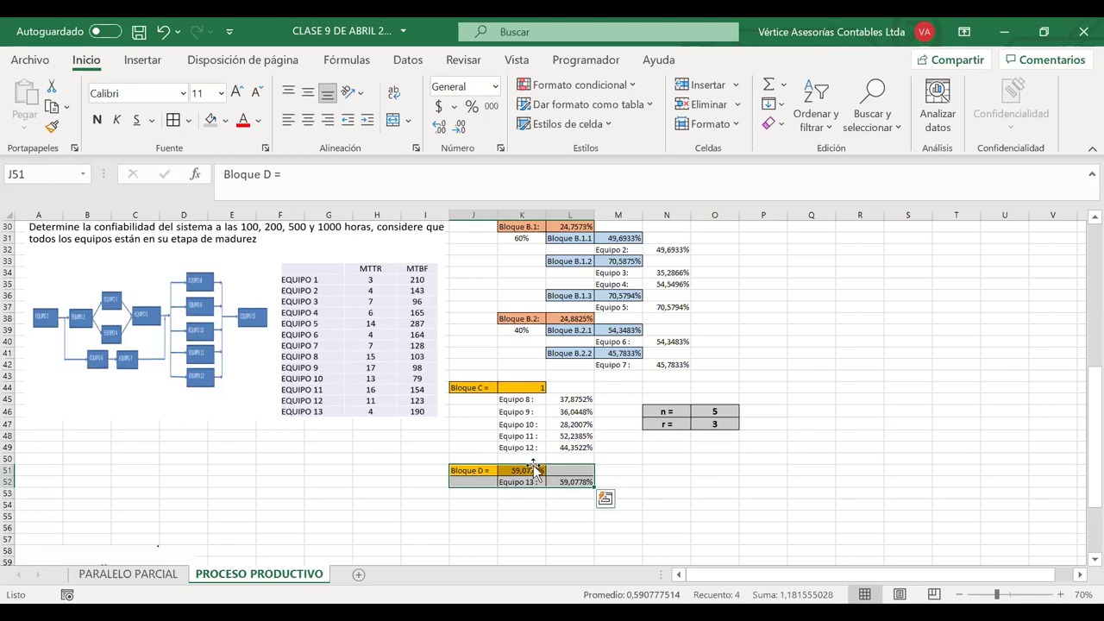
drag(534, 485, 534, 497)
drag(521, 400, 567, 446)
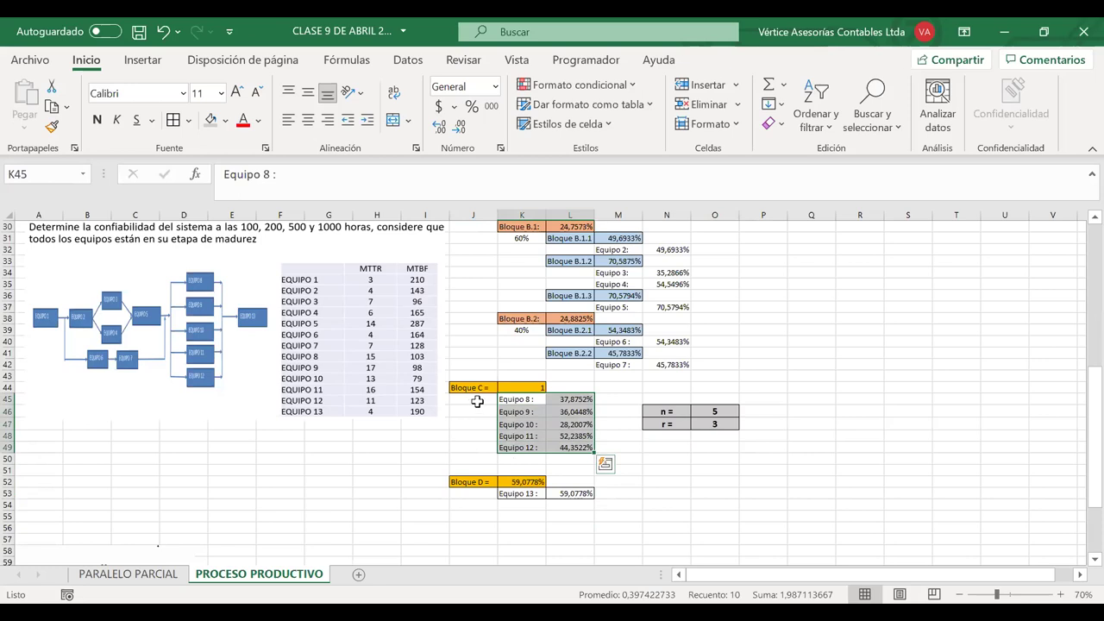
drag(498, 412, 518, 421)
- Enter the header Ri(t) in L45, and apply all borders and center alignment to L45:M50
click(563, 398)
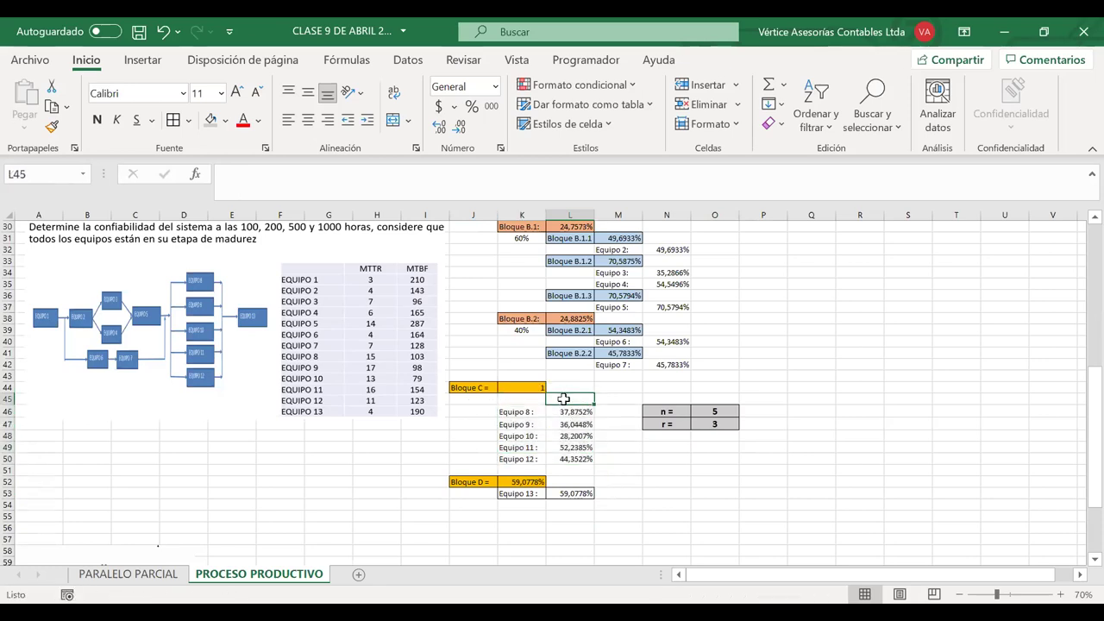
text(R)
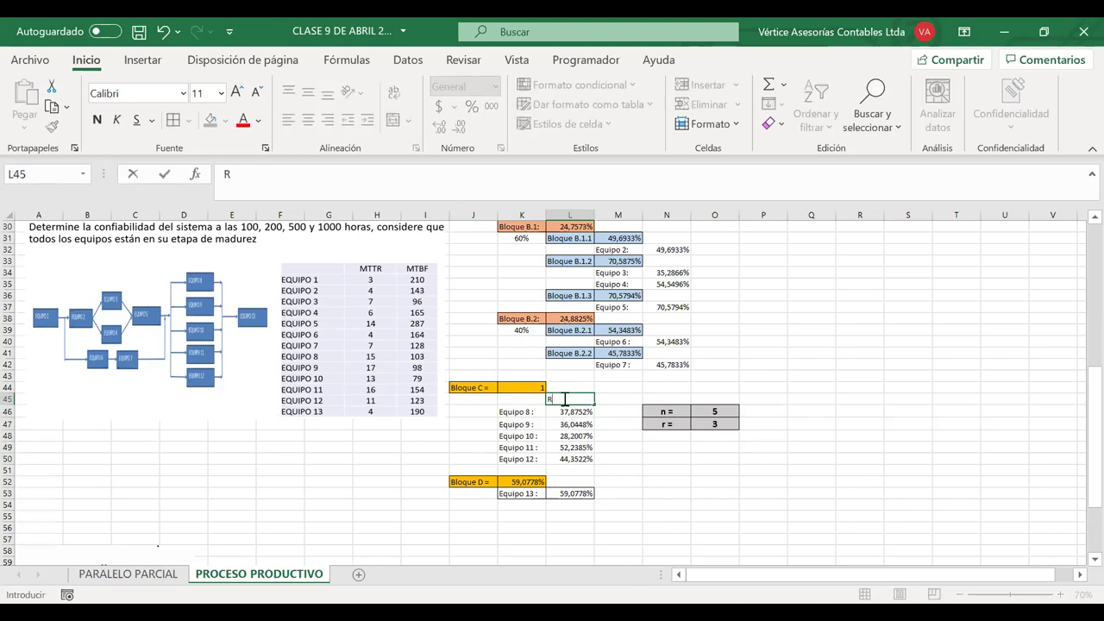
text(i()
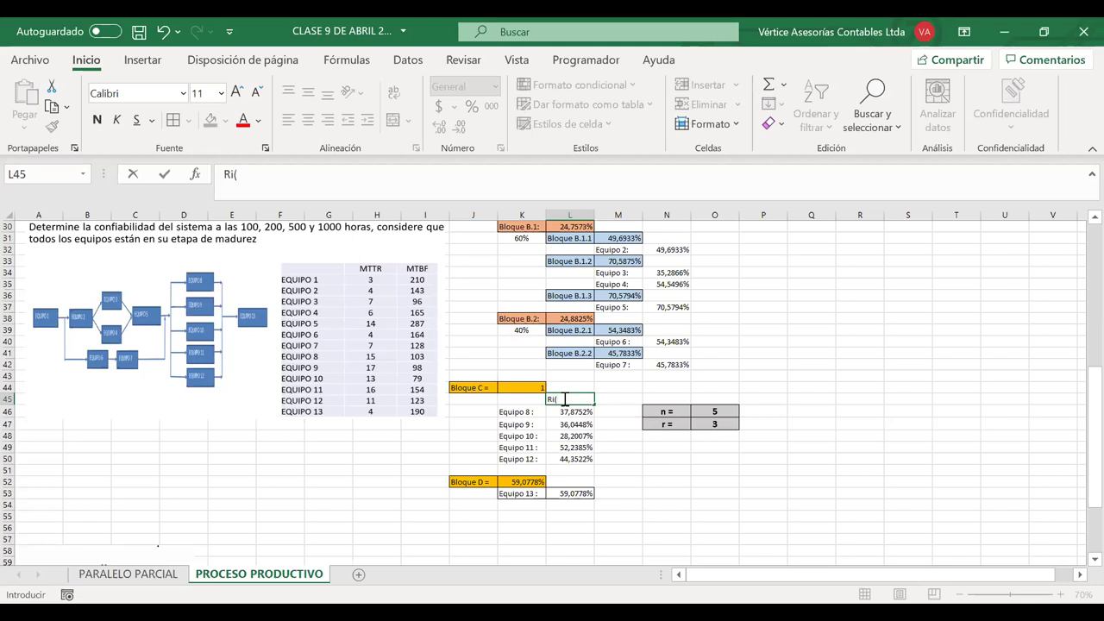
text(t))
click(609, 395)
drag(572, 395, 599, 459)
click(173, 120)
click(308, 121)
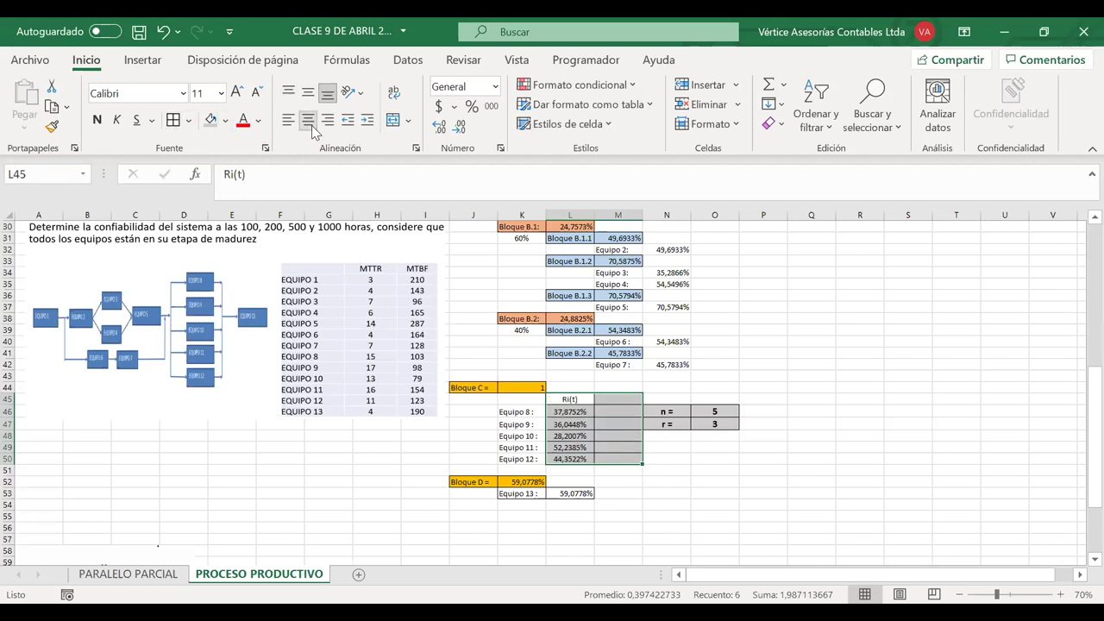
- Enter the header Fi(t) in M45, beside the reliability column of Bloque C
click(614, 399)
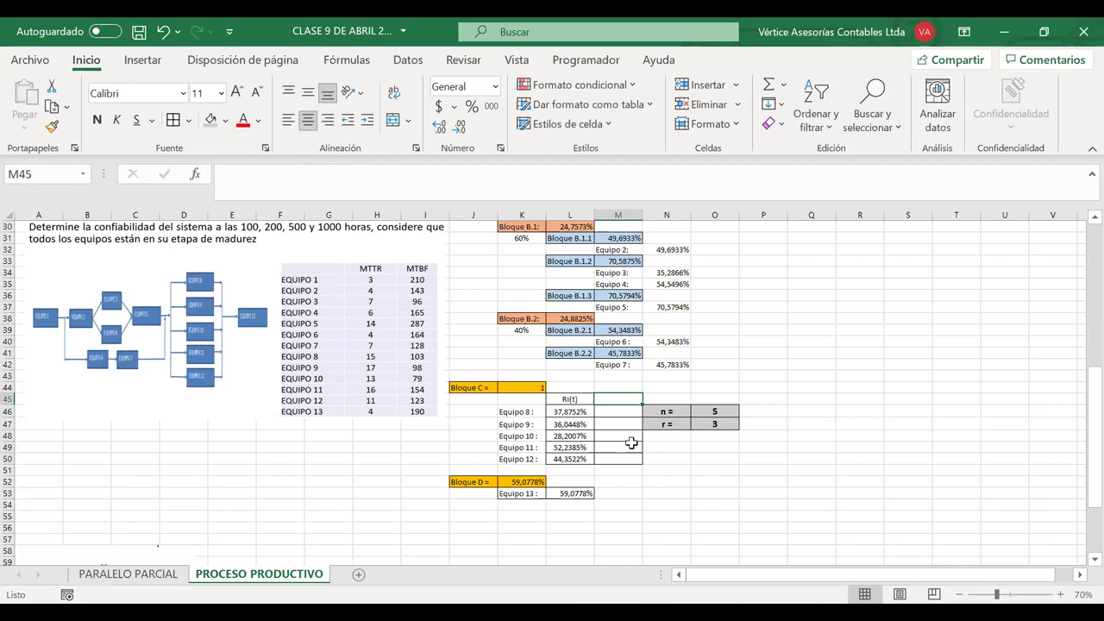
text(Fi()
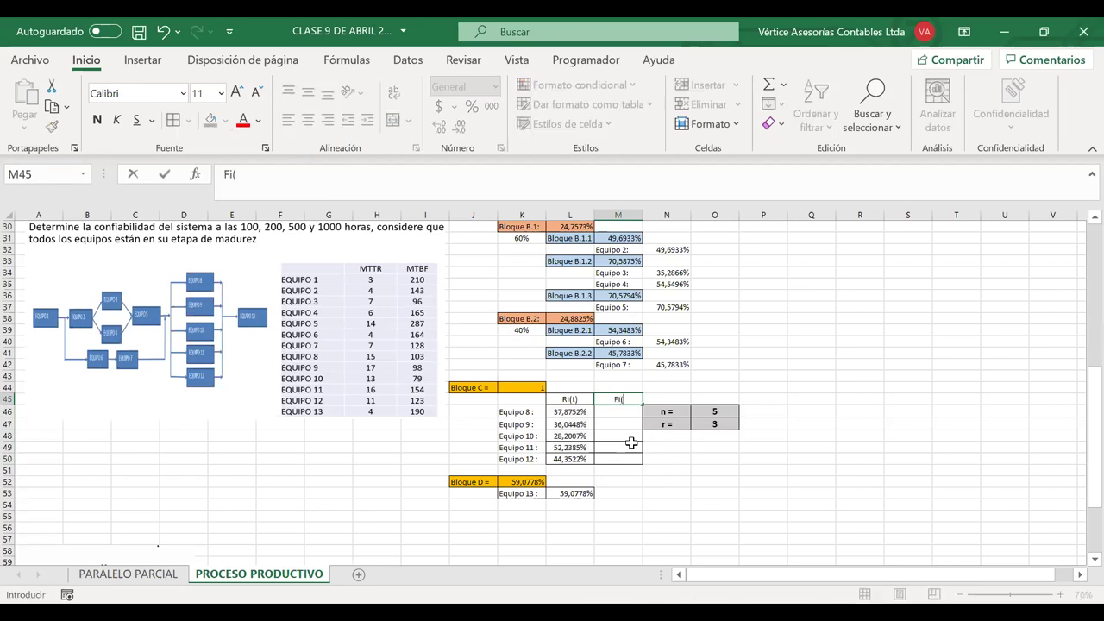
text(t))
click(674, 458)
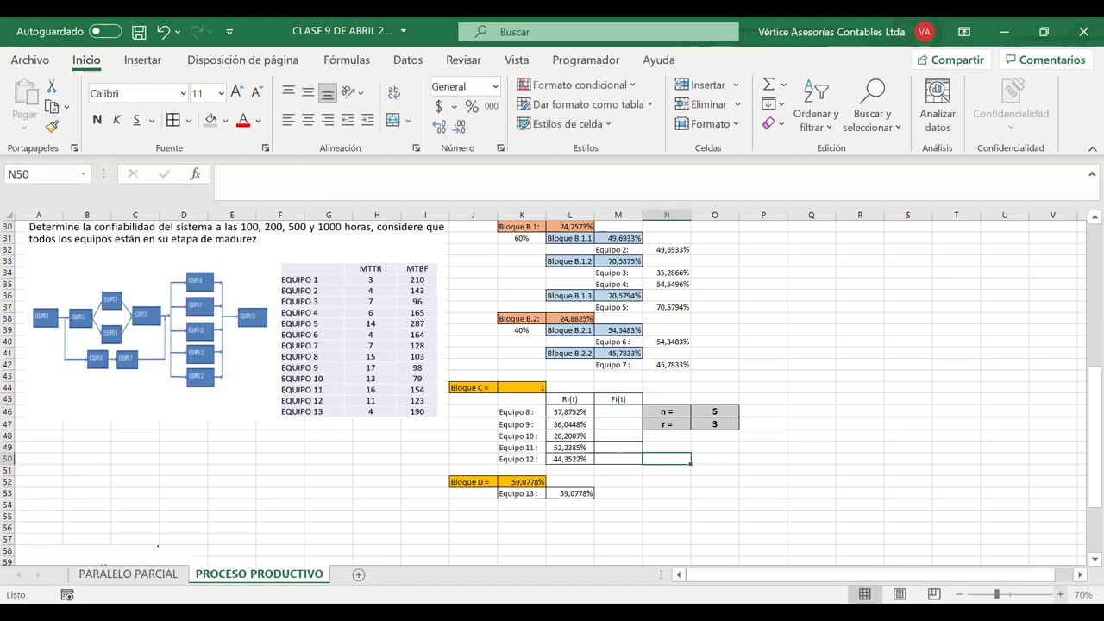
- Zoom the sheet to 80% and move the problem-statement picture down so its equipment table sits beside Bloque C
click(1060, 594)
scroll(762, 472, down, 2)
scroll(761, 473, right, 1)
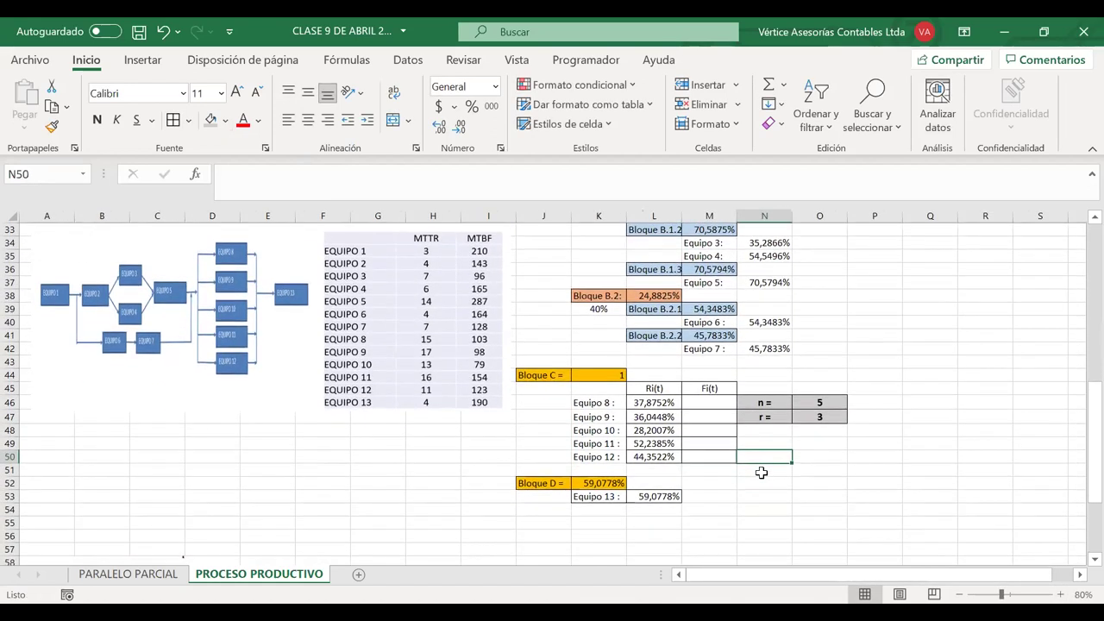
scroll(762, 472, right, 1)
drag(298, 305, 290, 405)
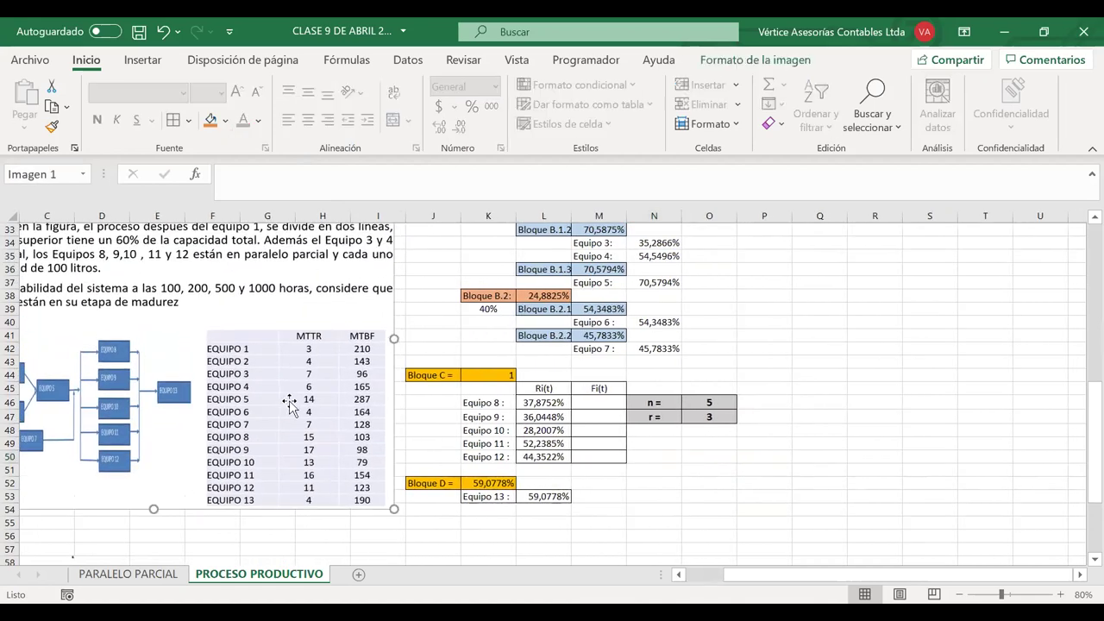
- Begin a formula in M46 and handwrite the relation R(t) + F(t) = 1 in the empty area beside the blocks
click(591, 388)
click(591, 403)
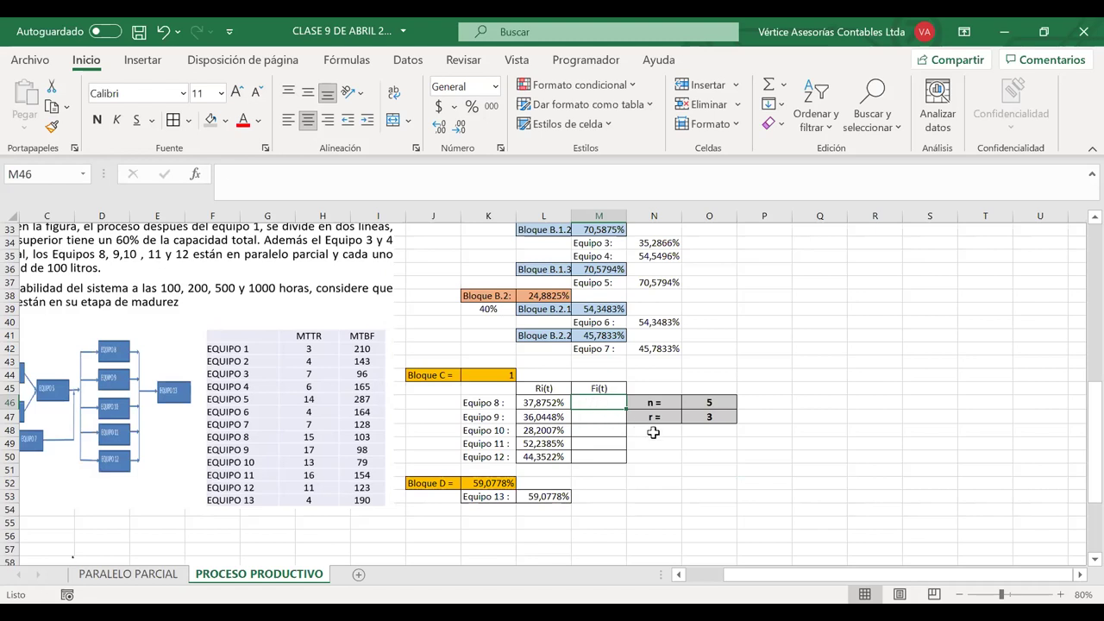
text(=)
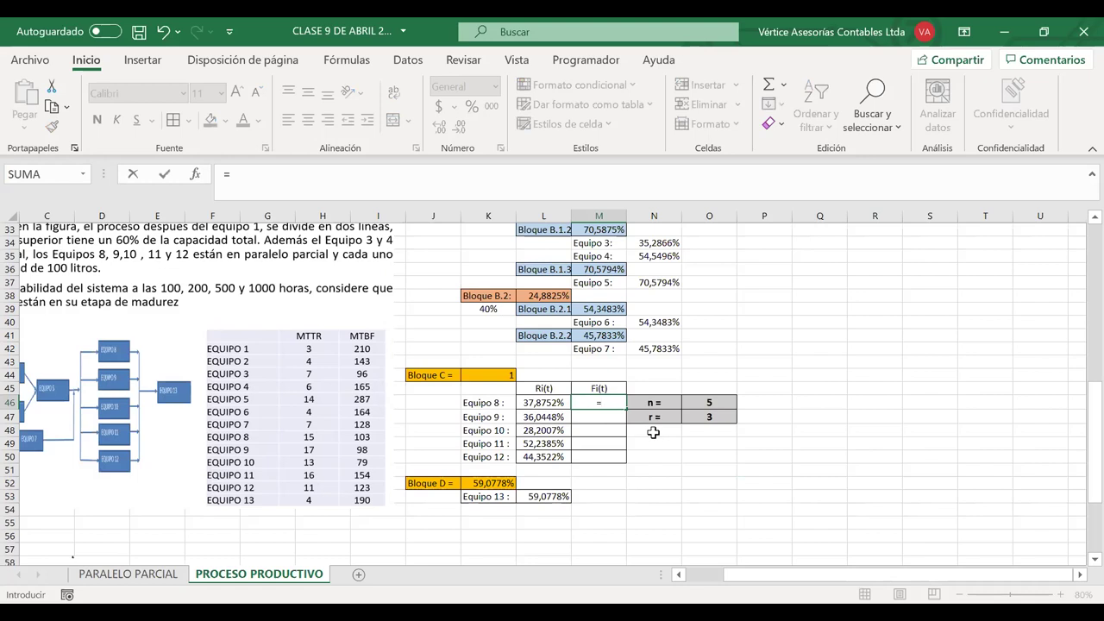
drag(749, 269, 746, 323)
drag(726, 287, 781, 321)
mouse_move(786, 274)
mouse_down()
mouse_move(785, 322)
mouse_move(802, 289)
mouse_up()
drag(800, 264, 803, 326)
drag(835, 275, 833, 317)
mouse_move(826, 296)
mouse_down()
mouse_move(848, 293)
mouse_move(868, 321)
mouse_up()
mouse_move(857, 274)
mouse_down()
mouse_move(893, 253)
mouse_move(885, 281)
mouse_move(902, 321)
mouse_up()
drag(915, 271, 924, 319)
mouse_move(907, 295)
mouse_down()
mouse_move(928, 291)
mouse_move(928, 320)
mouse_up()
drag(961, 288, 976, 284)
drag(960, 298, 978, 295)
mouse_move(1007, 261)
mouse_down()
mouse_move(1007, 298)
mouse_move(1028, 319)
mouse_up()
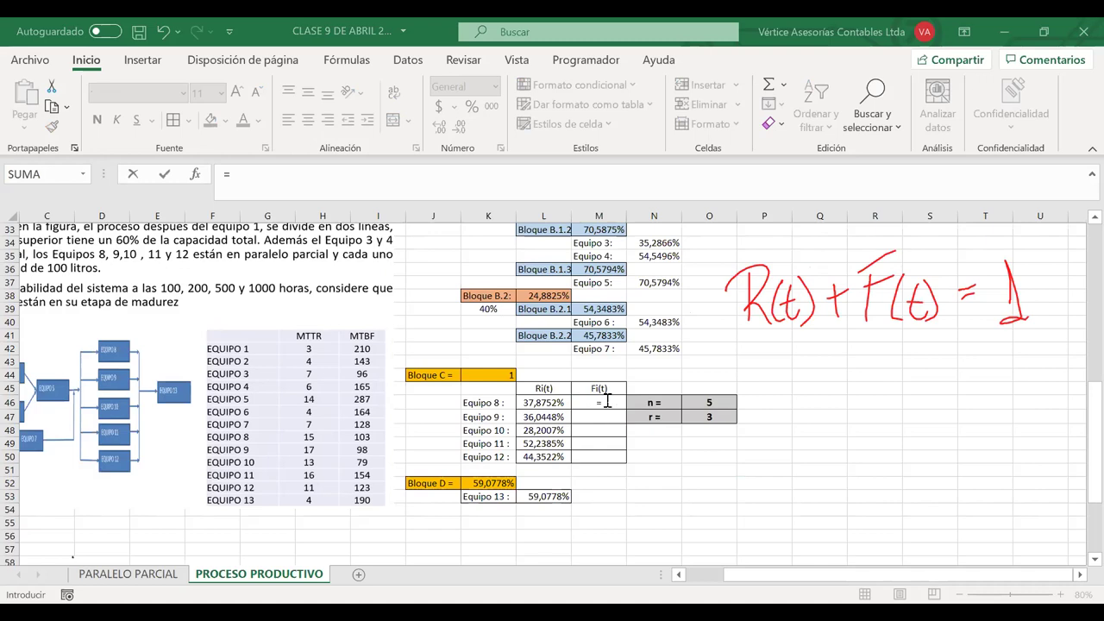
- Complete the Equipo 8 failure probability in M46 as =1-L46 and fill the formula down to M50
text(1)
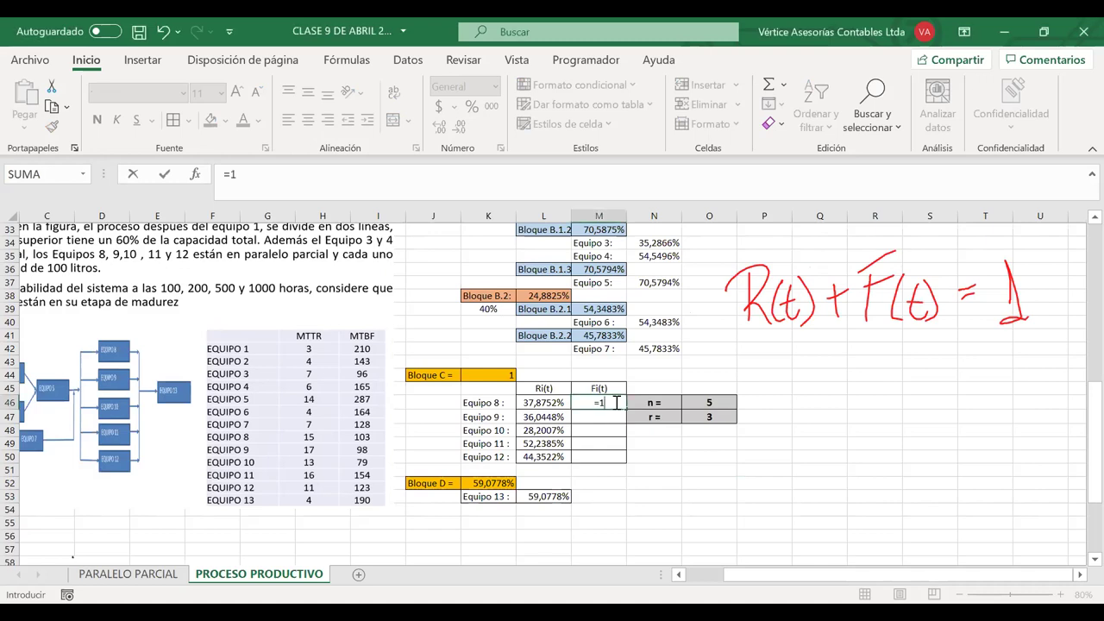
text(-)
click(524, 400)
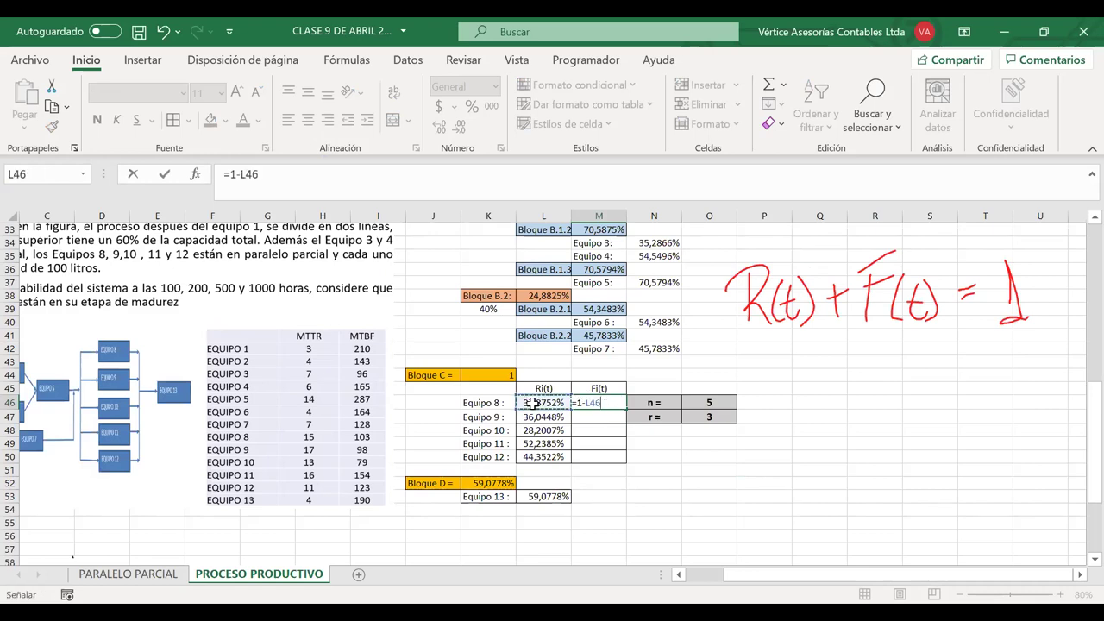
key(Return)
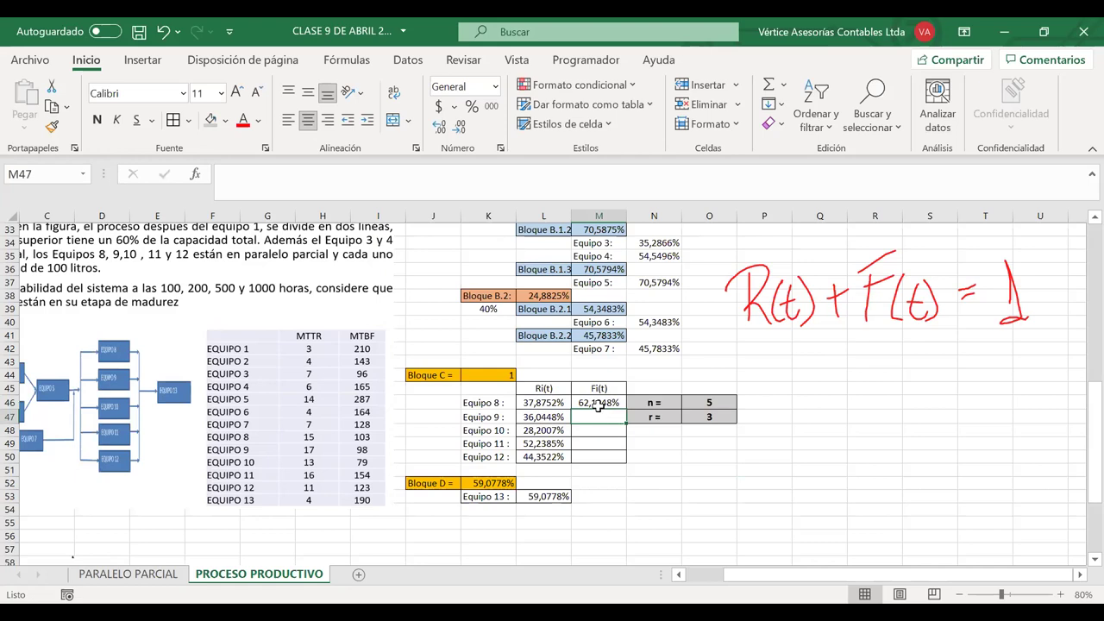
click(598, 403)
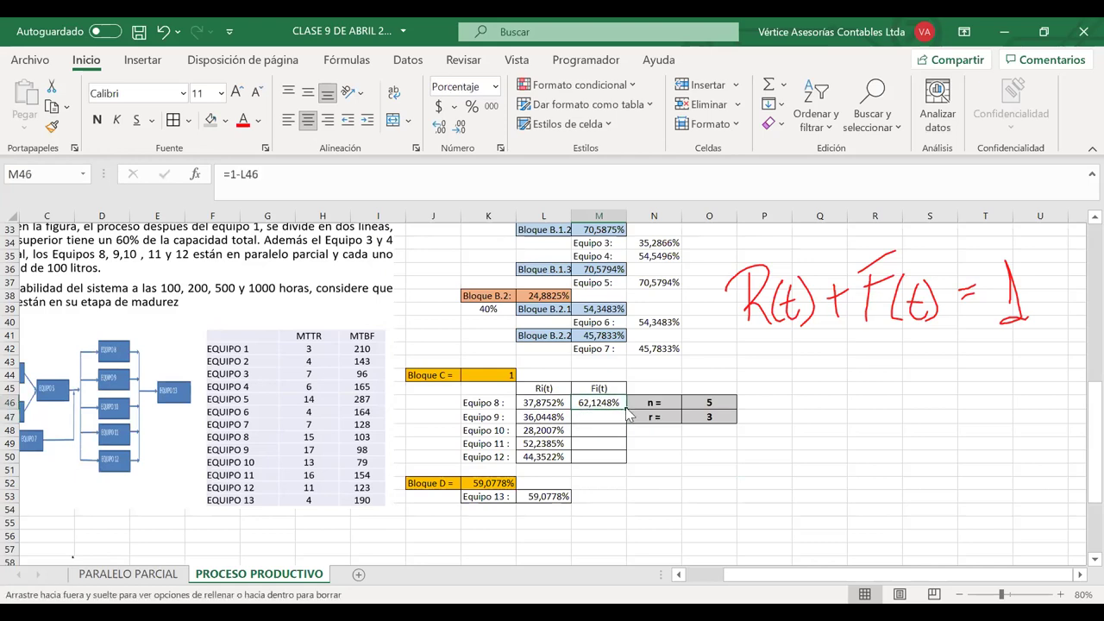
drag(627, 408, 610, 457)
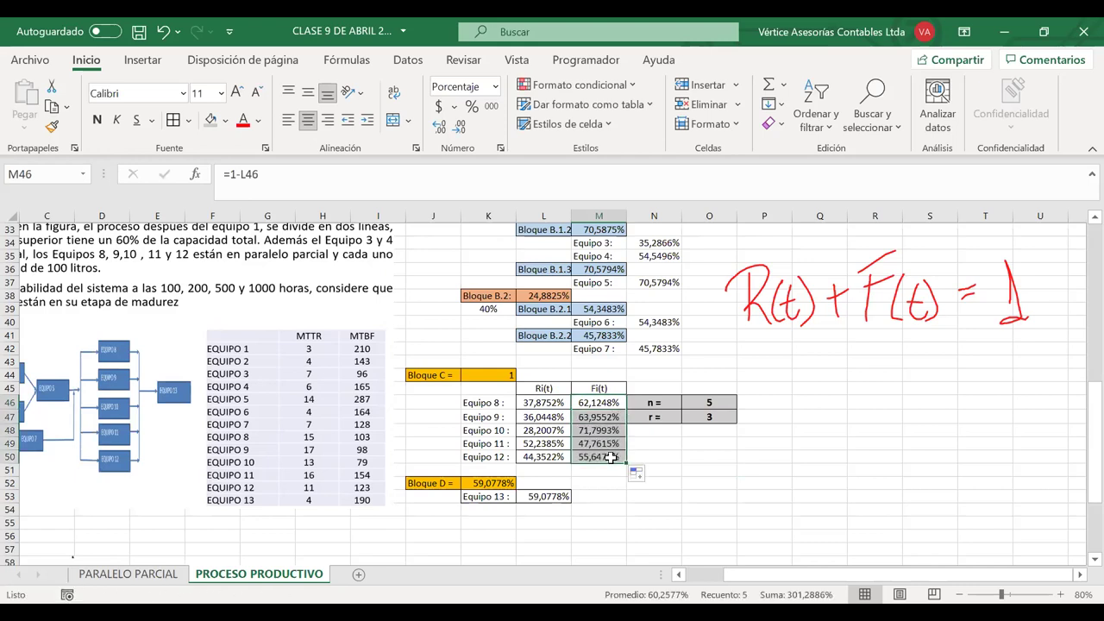
- Set the Tiempo value in K17 to 10 and return to the Bloque C values
scroll(610, 457, up, 6)
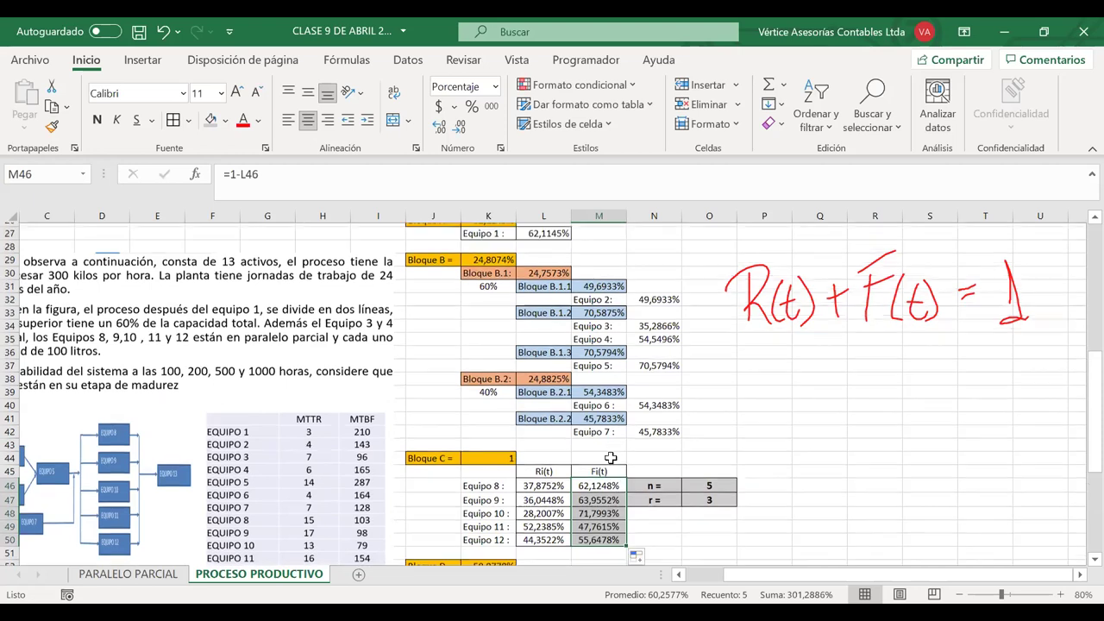
scroll(610, 457, up, 1)
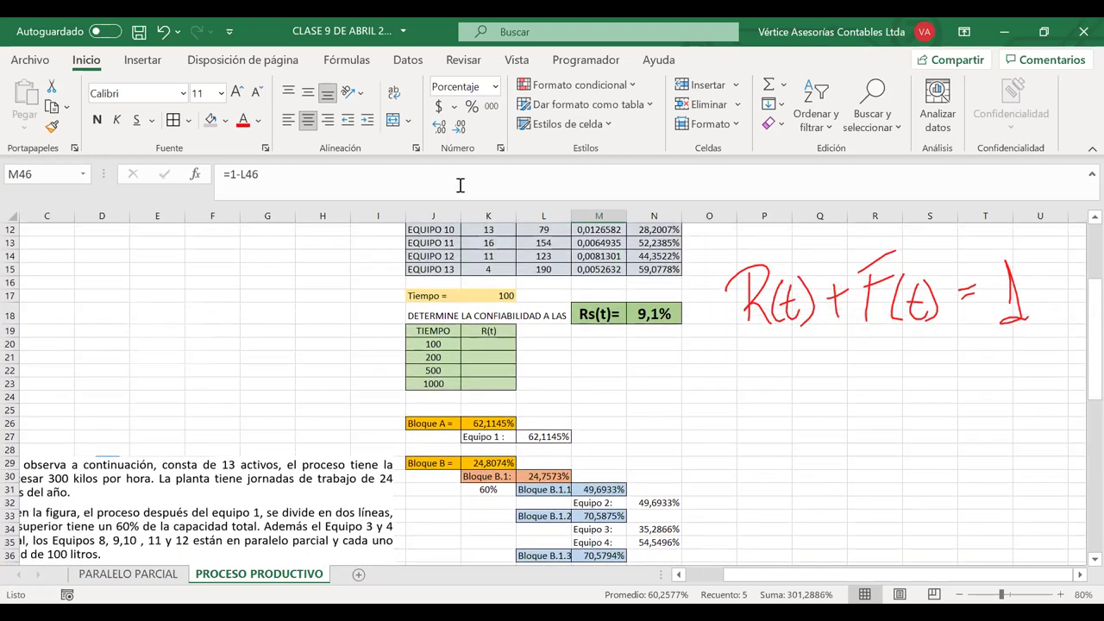
click(506, 294)
text(10)
key(Return)
scroll(630, 427, down, 6)
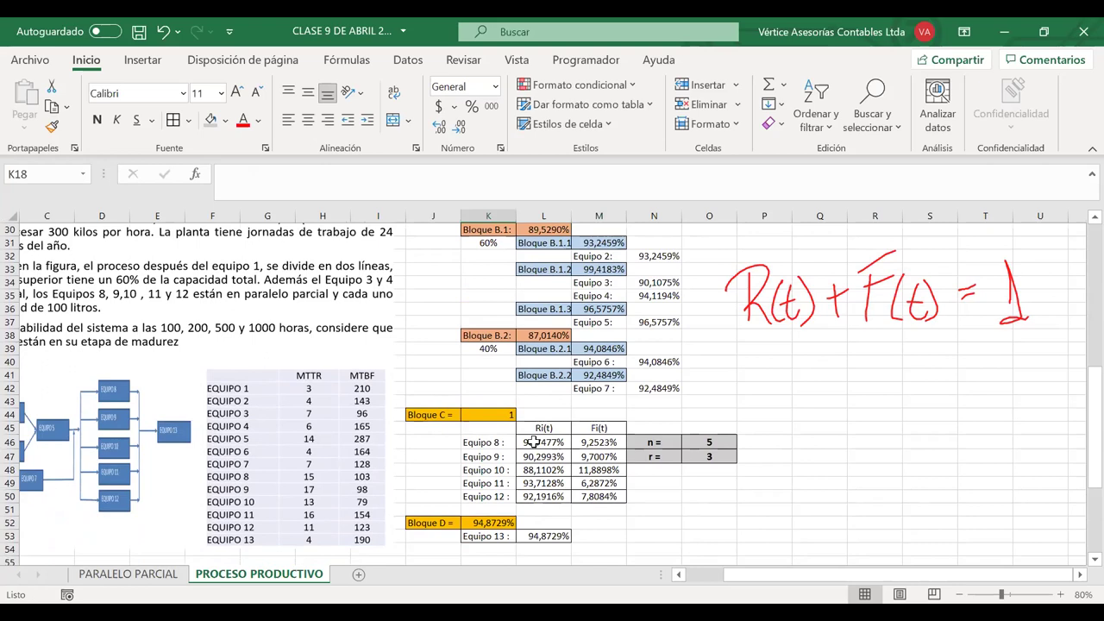
- Check the Equipo 8 failure probability in M46 and clear the handwritten R(t) + F(t) = 1 from the sheet
click(602, 443)
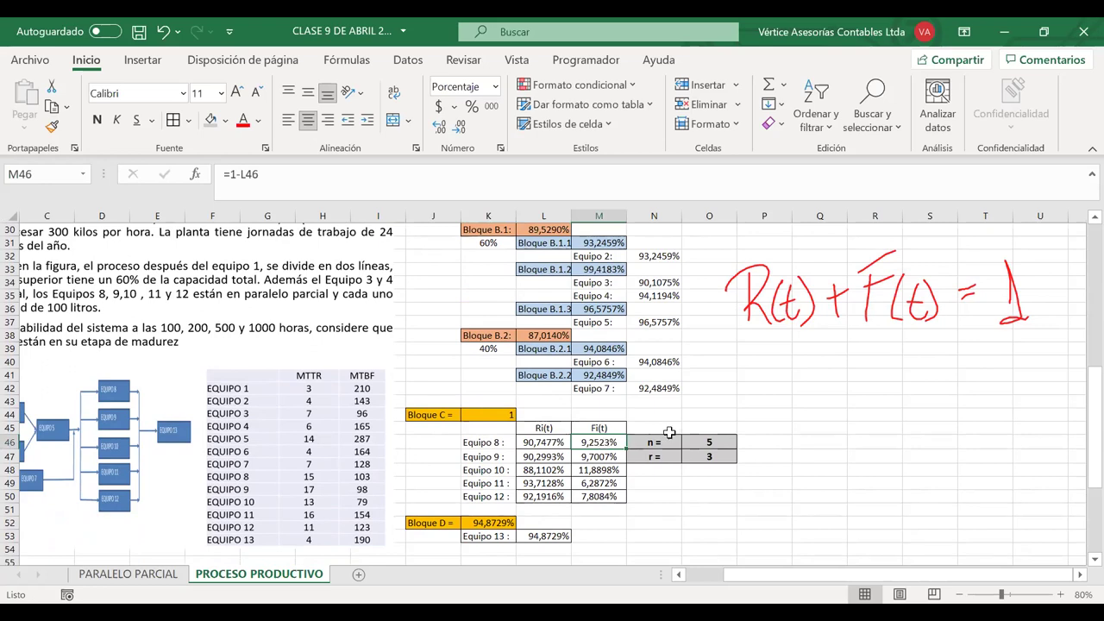
click(814, 460)
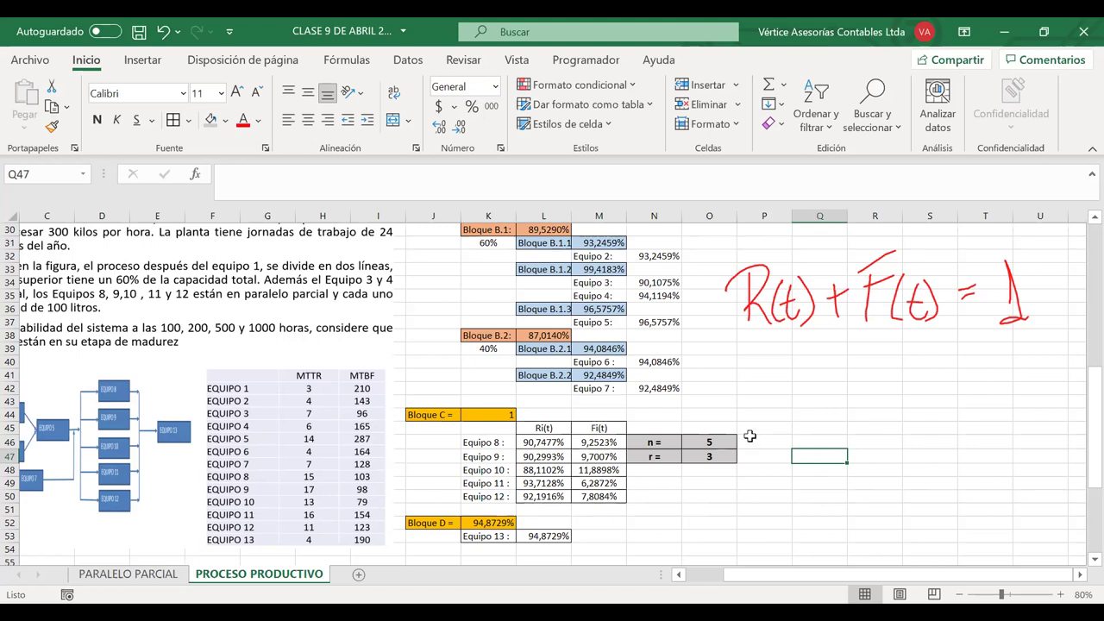
click(800, 442)
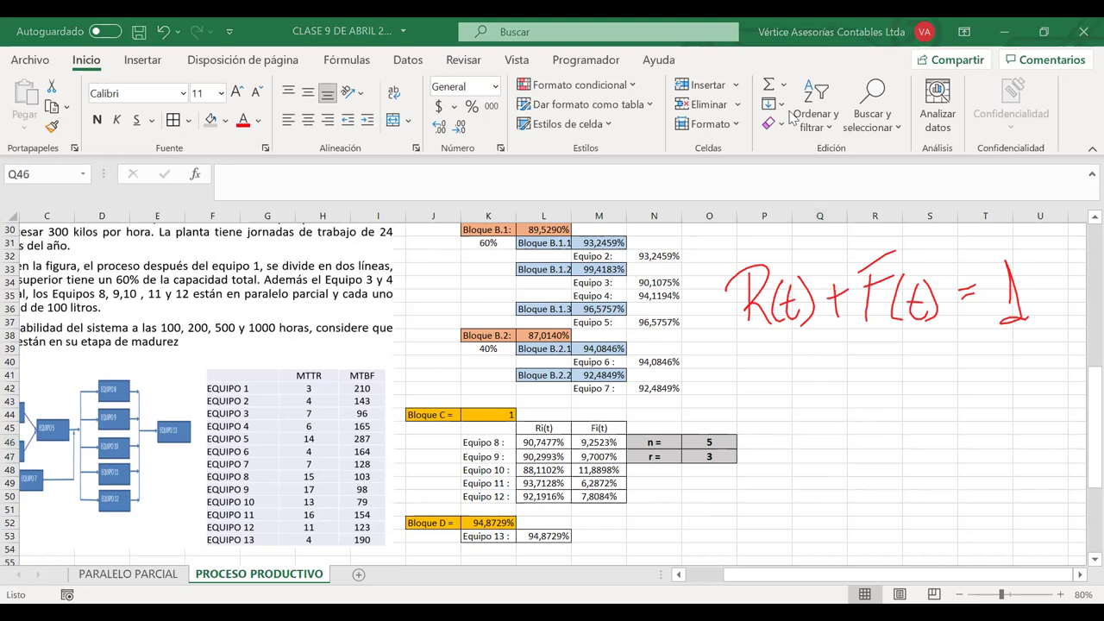
key(Escape)
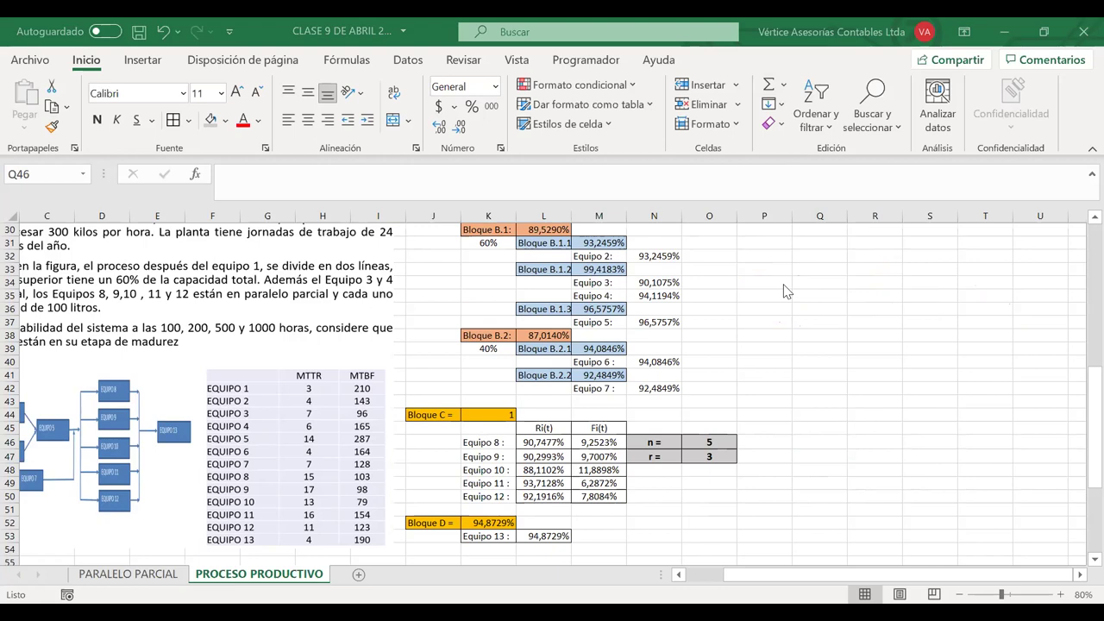
- Enter the labels j=3, j=4 and j=5 in cells Q45 to Q47 beside Bloque C
scroll(783, 291, right, 2)
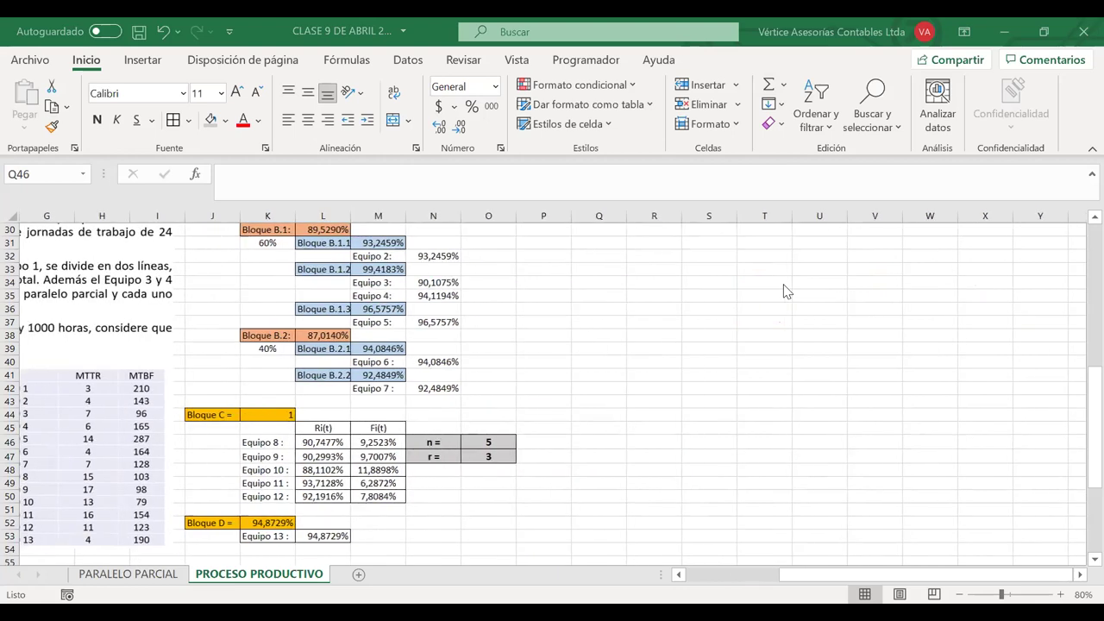
scroll(783, 290, down, 1)
scroll(783, 290, down, 1)
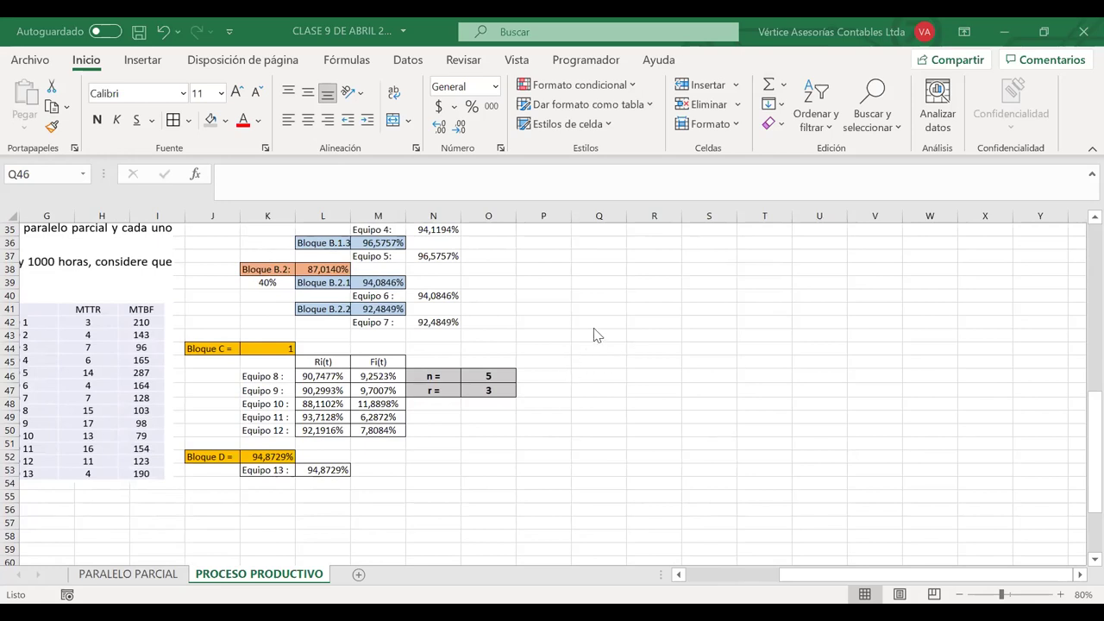
key(alt+Tab)
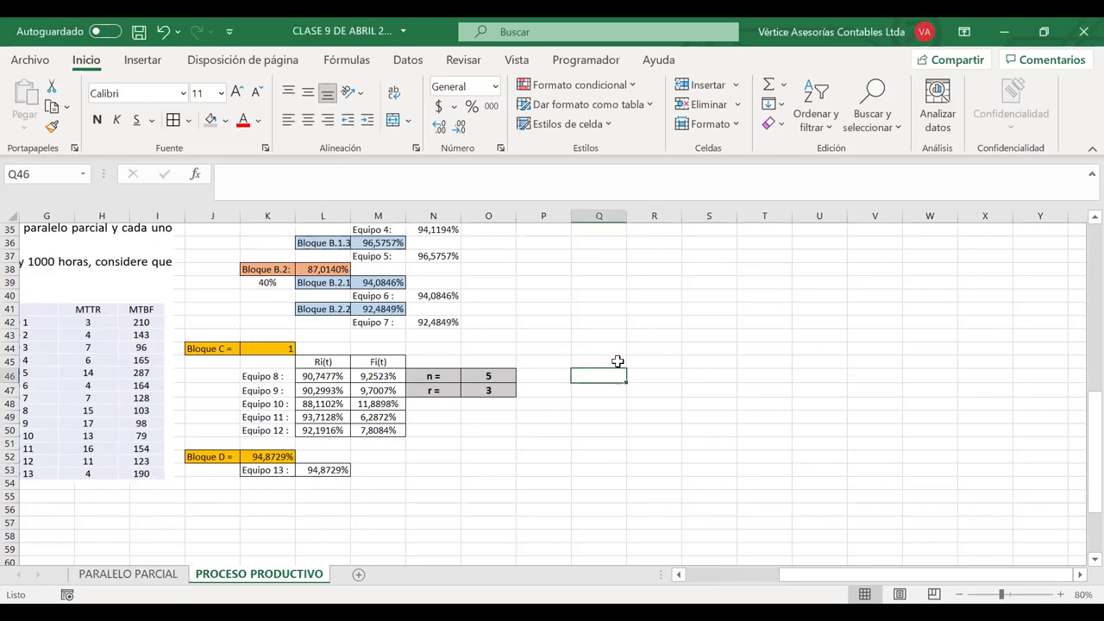
click(617, 363)
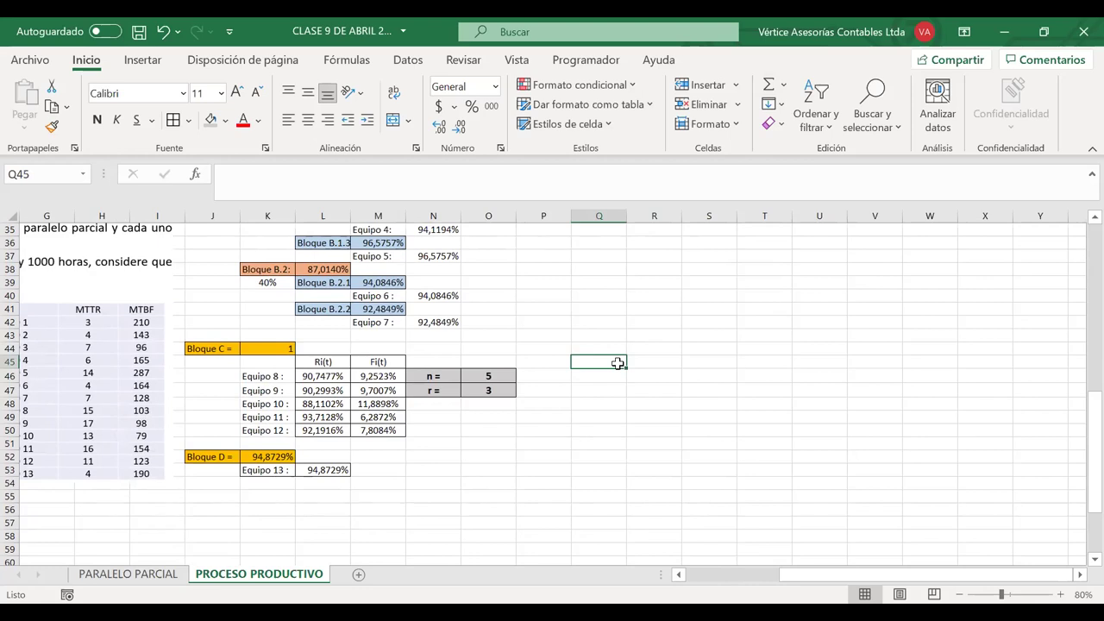
text(J)
key(BackSpace)
text(j)
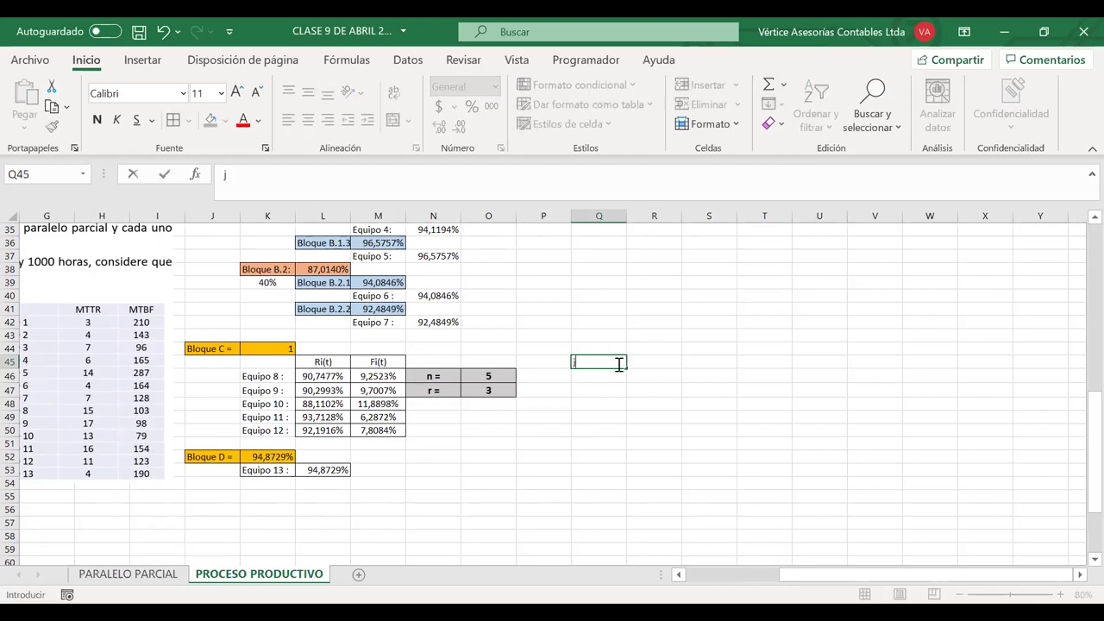
text(=3)
key(Return)
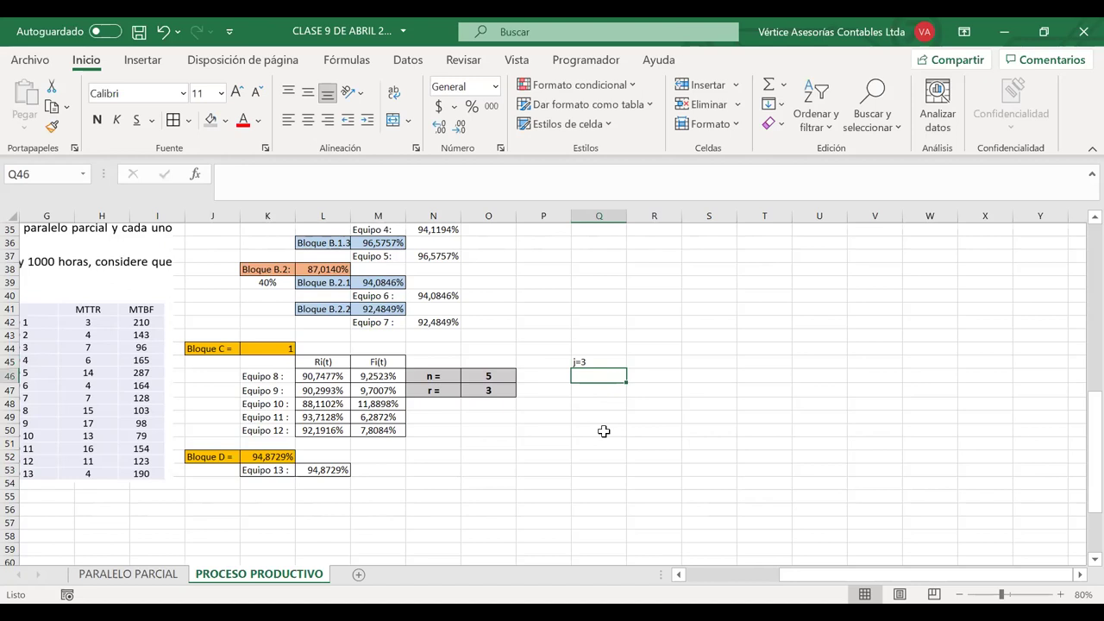
text(j=3)
text(4)
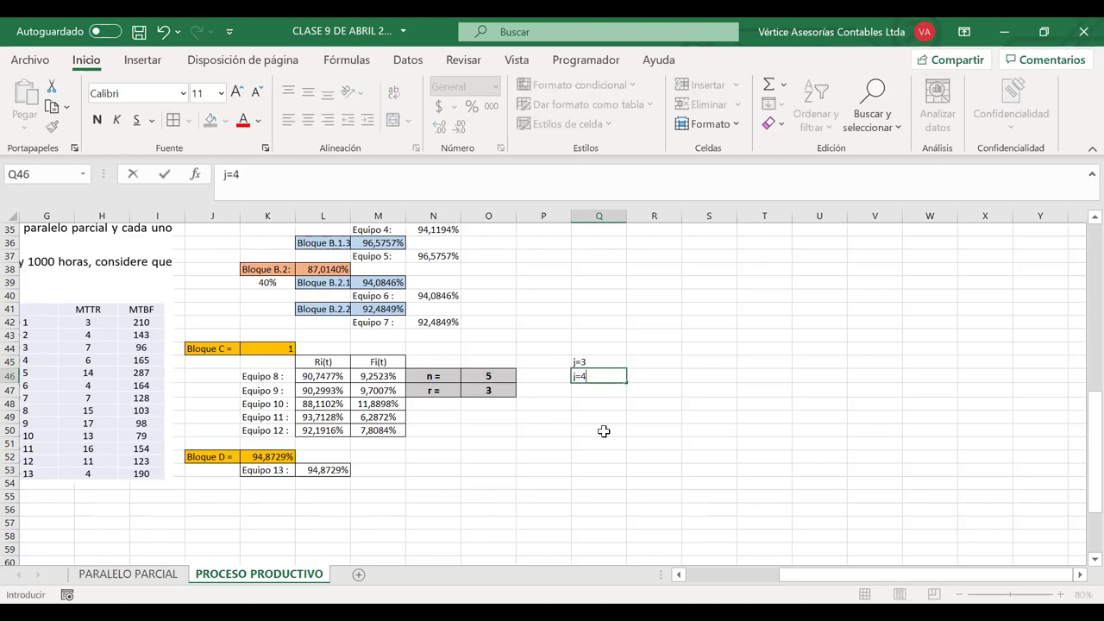
key(Return)
text(j=5)
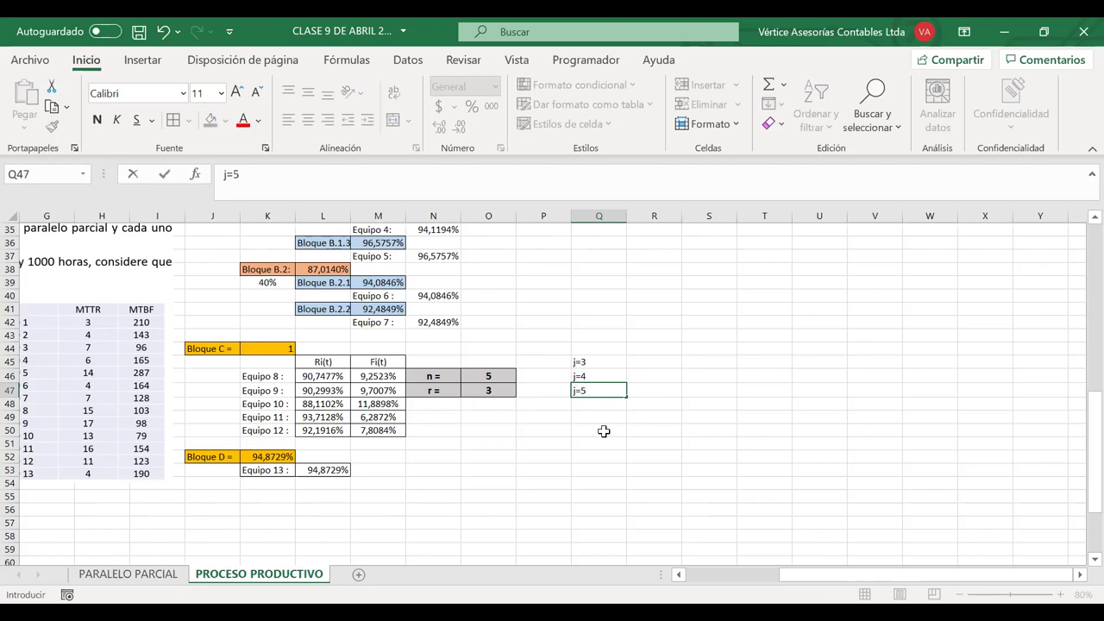
click(604, 431)
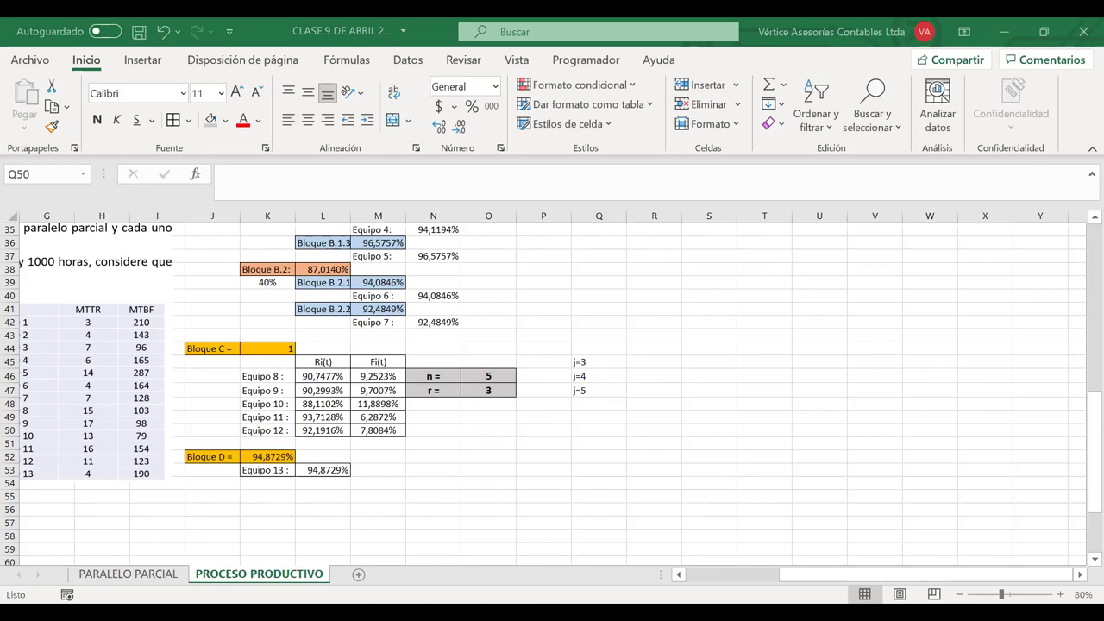
- Paste the picture of the Rs(t) summation formula, shrink it and place it beneath Bloque D
key(ctrl+v)
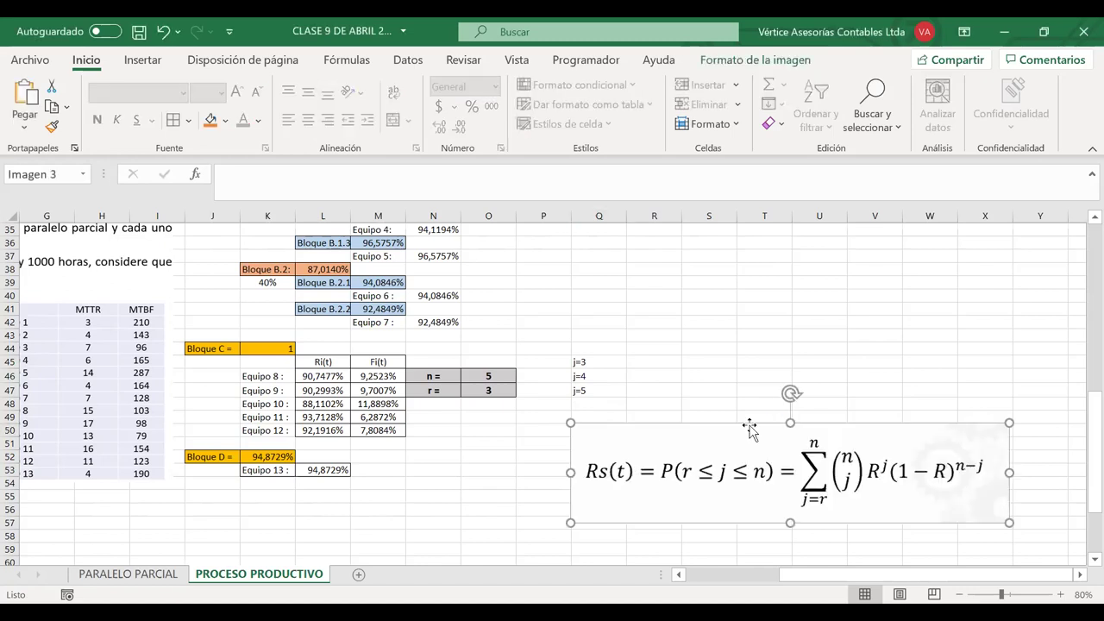
drag(978, 436, 610, 511)
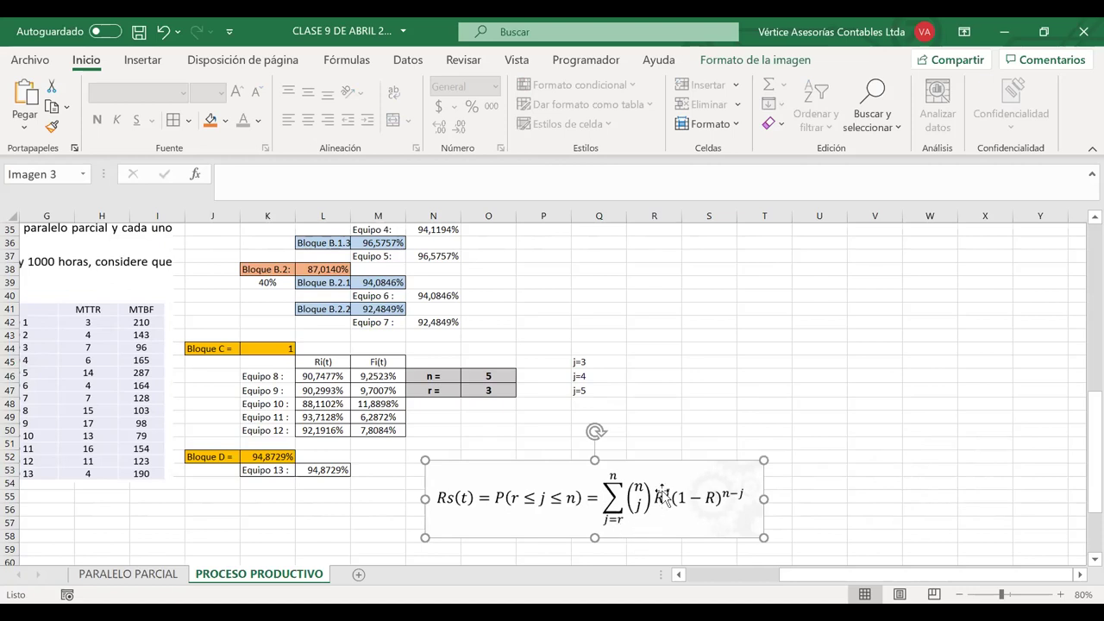
click(493, 390)
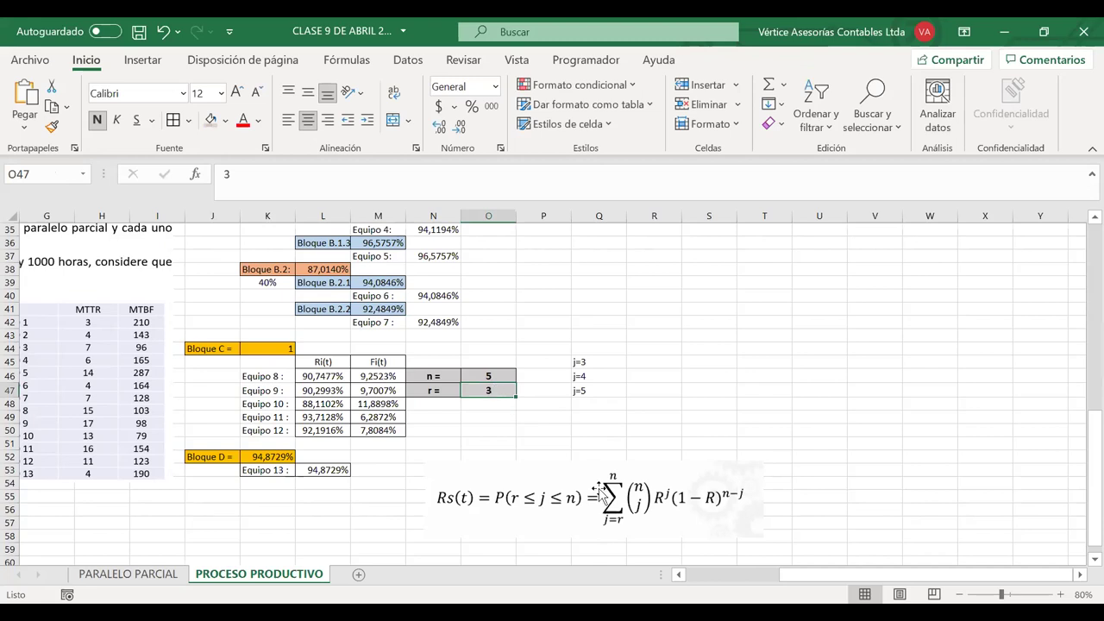
click(488, 377)
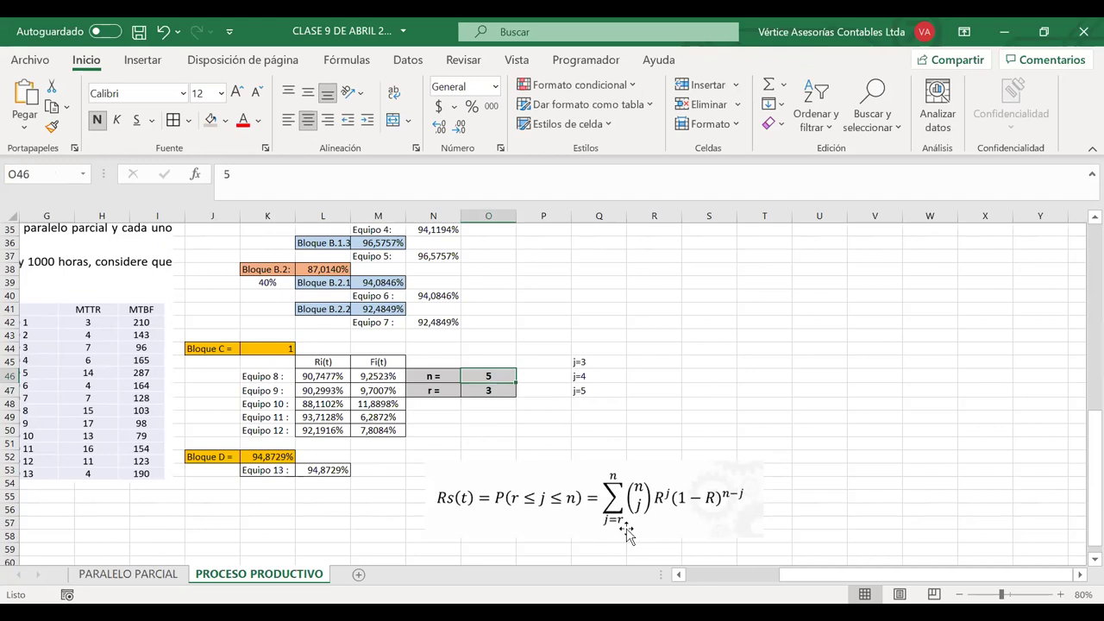
drag(652, 493, 404, 516)
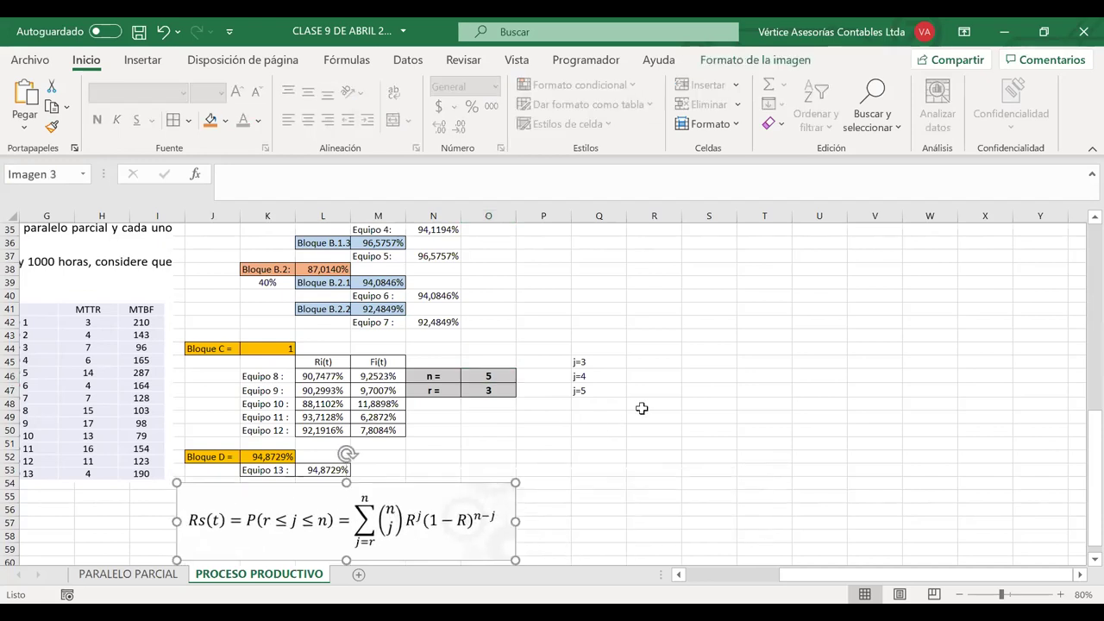
- Move the j=3 and j=4 labels to Q50:Q51 and the j=5 label up to Q44
scroll(636, 411, down, 1)
drag(590, 348, 586, 438)
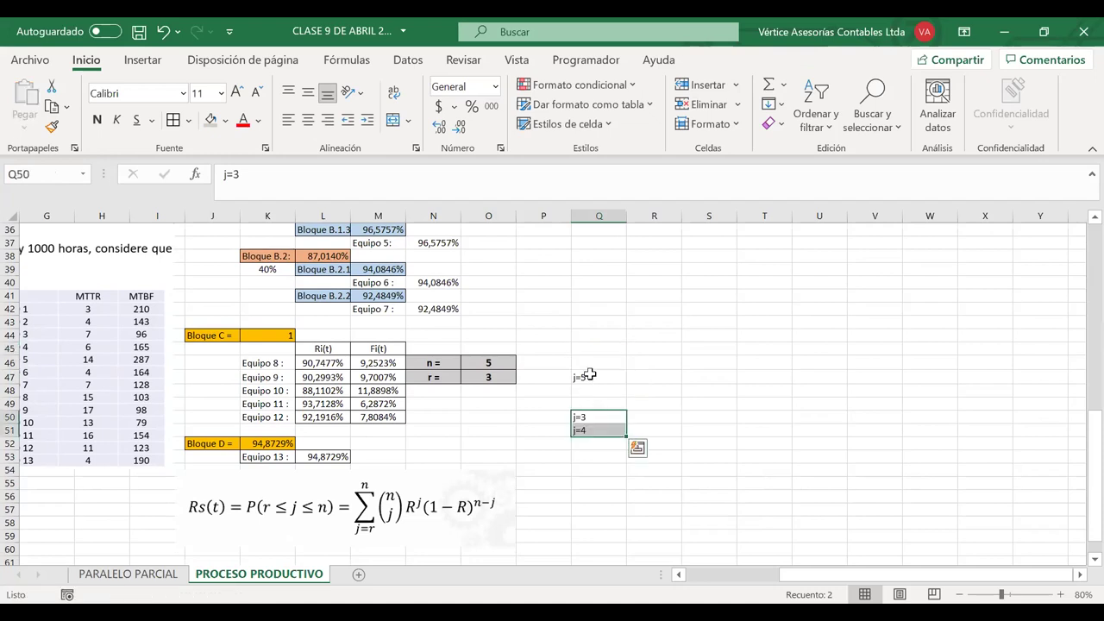
click(590, 378)
drag(601, 350, 602, 338)
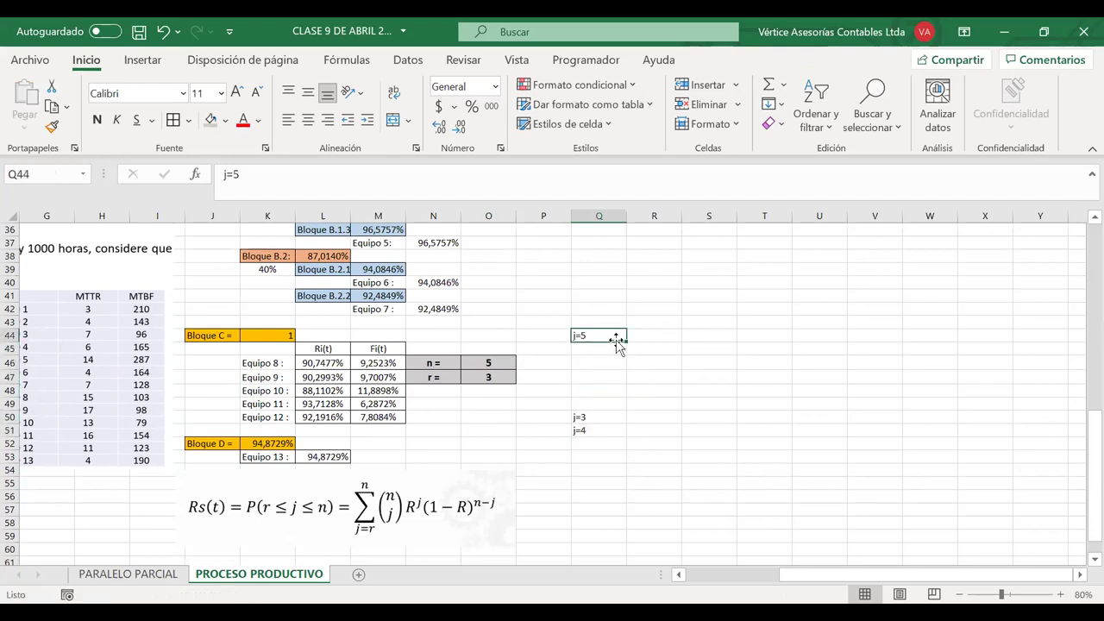
- Format the j=5 label in Q44 with a light gold fill, a border and bold text
click(227, 121)
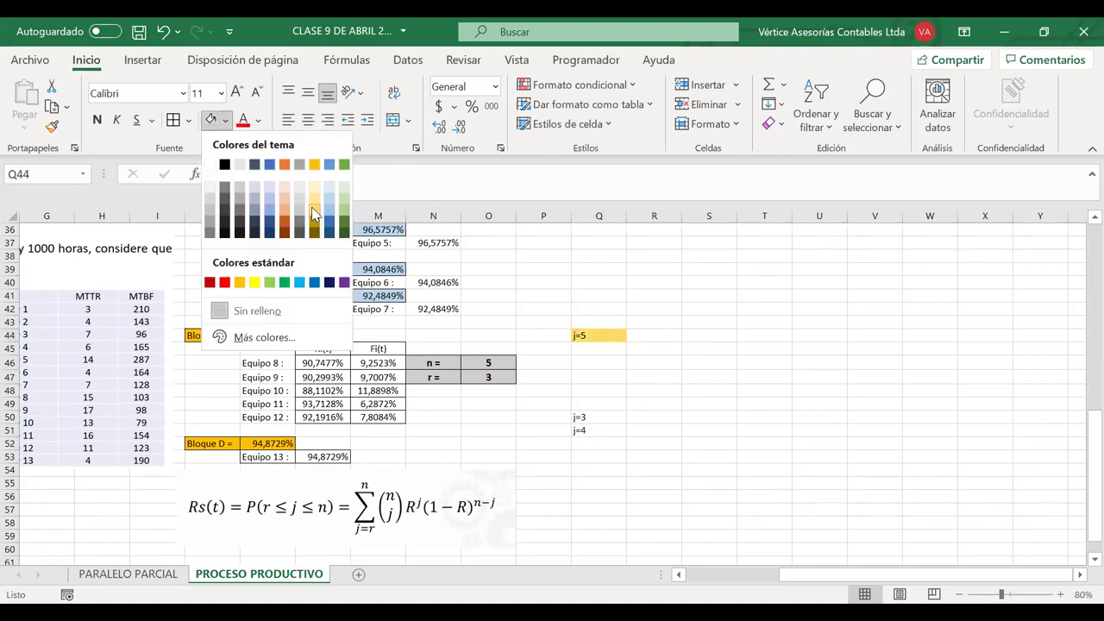
click(224, 120)
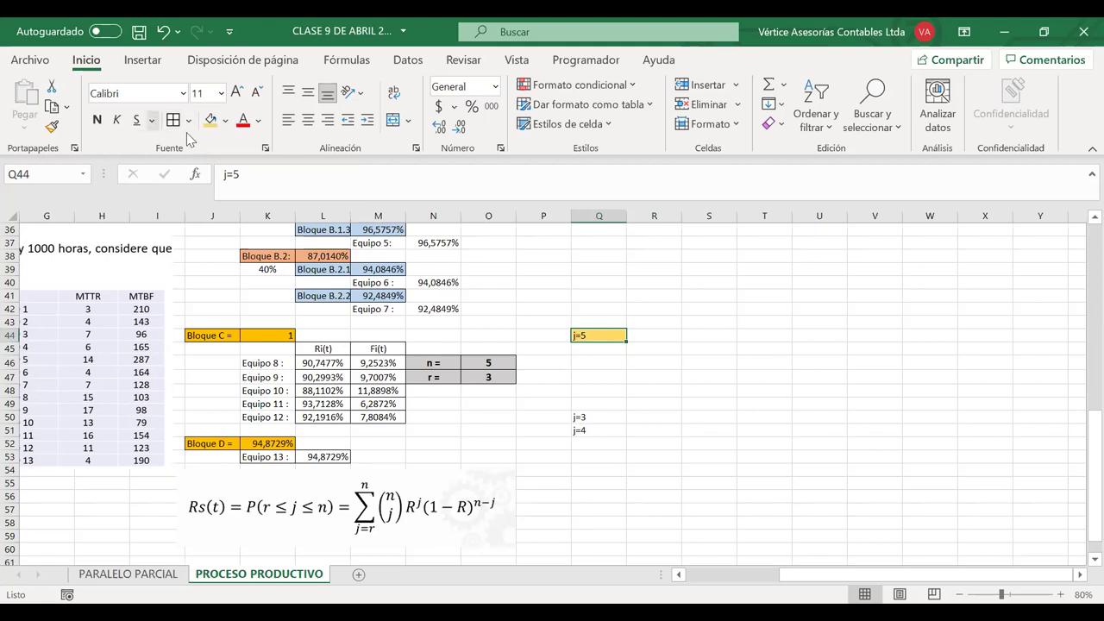
click(97, 120)
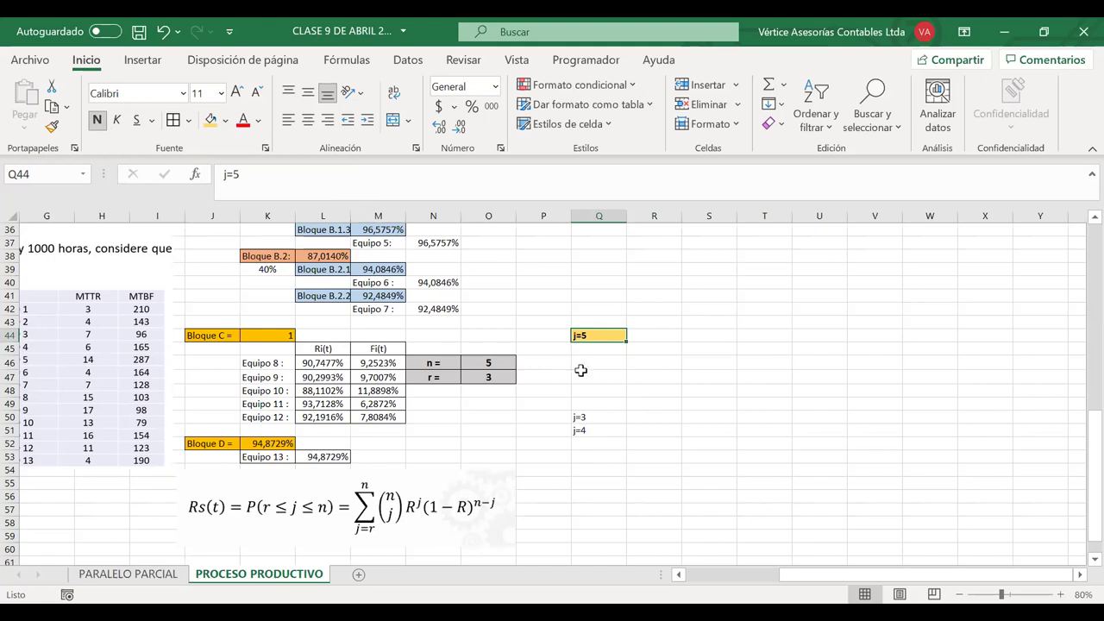
- Set the Tiempo value in K17 to 100
scroll(581, 370, up, 7)
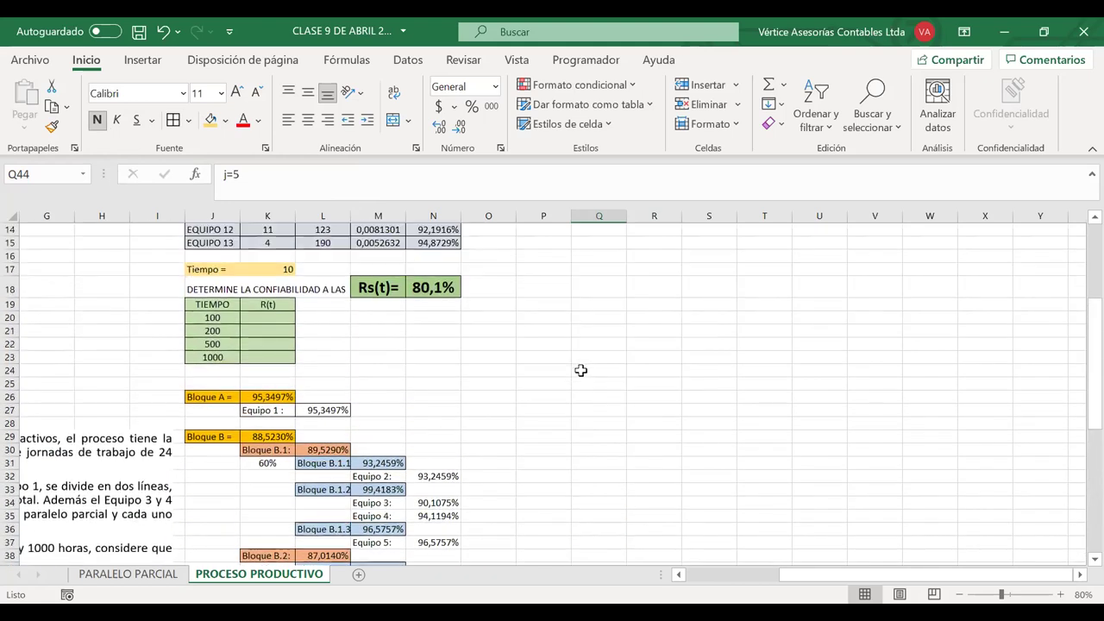
scroll(581, 370, up, 1)
click(285, 281)
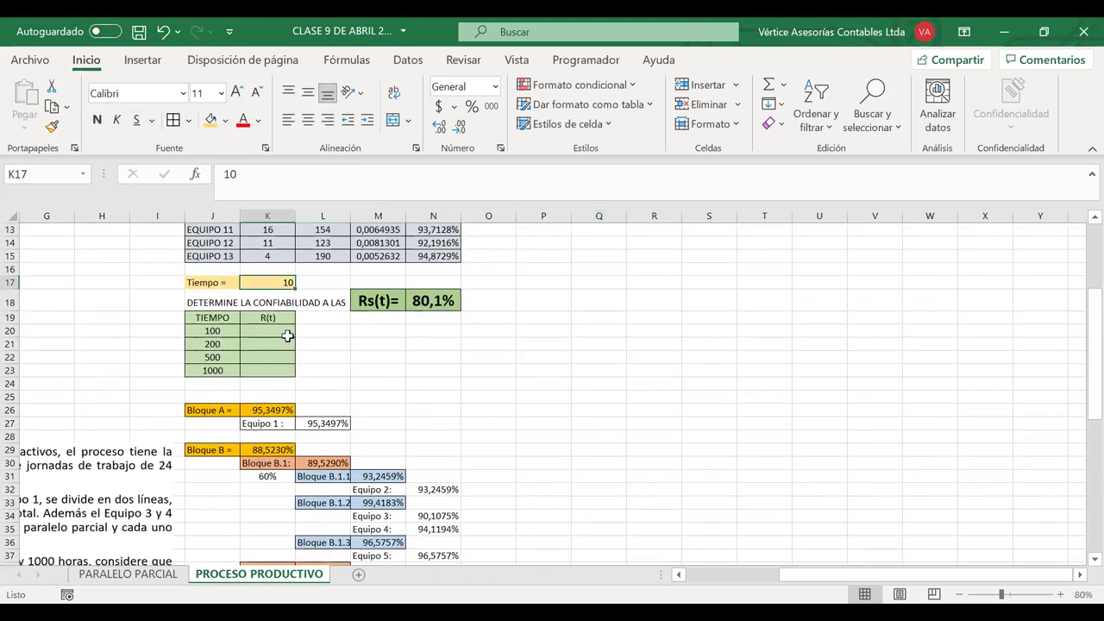
text(40)
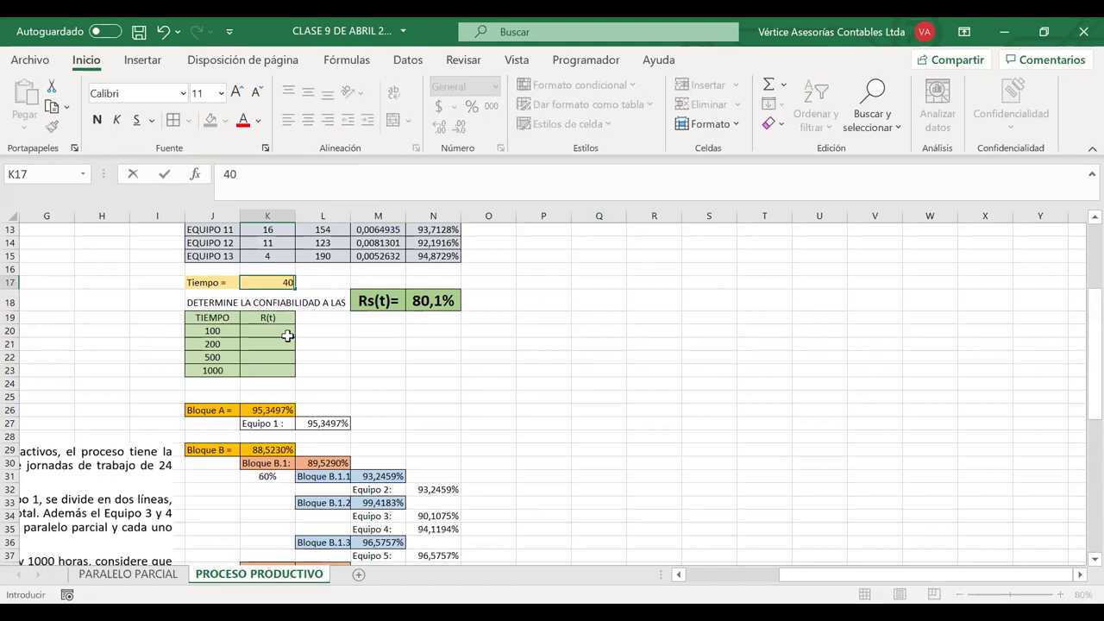
key(BackSpace)
key(BackSpace)
text(100)
key(Return)
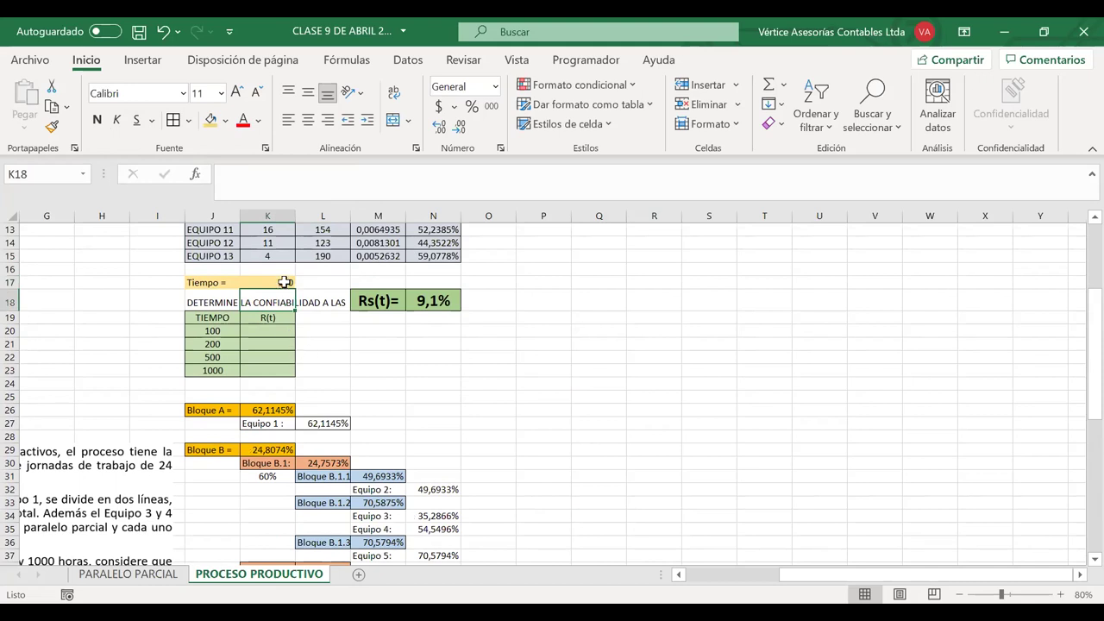
- Review the recalculated reliabilities from the Tiempo cell down through Blocks A to D and the summation formula picture
click(259, 283)
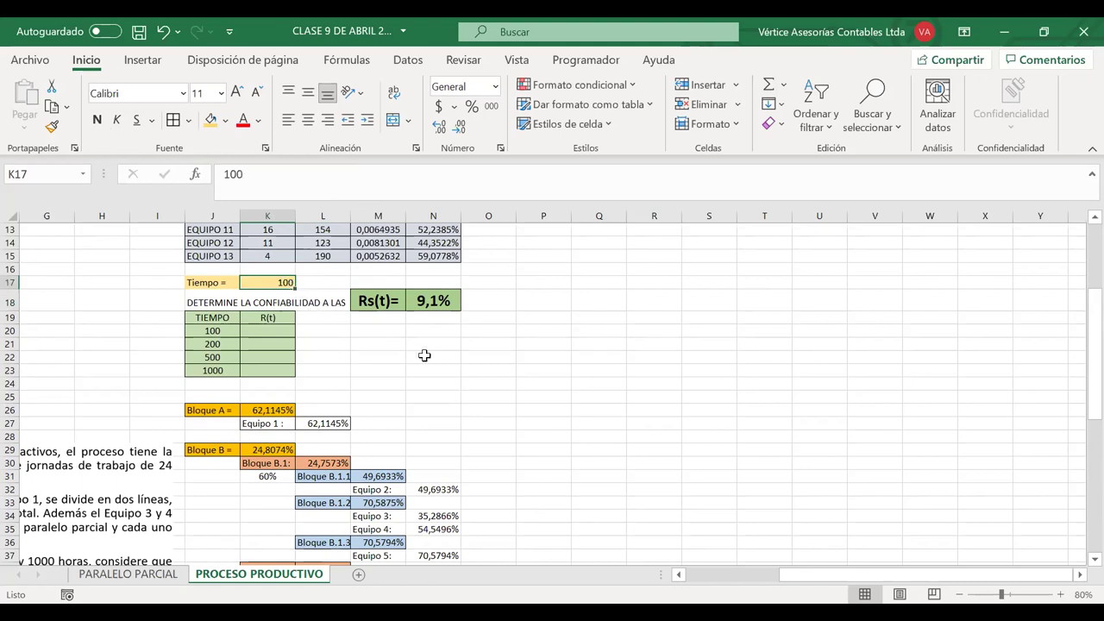
click(257, 331)
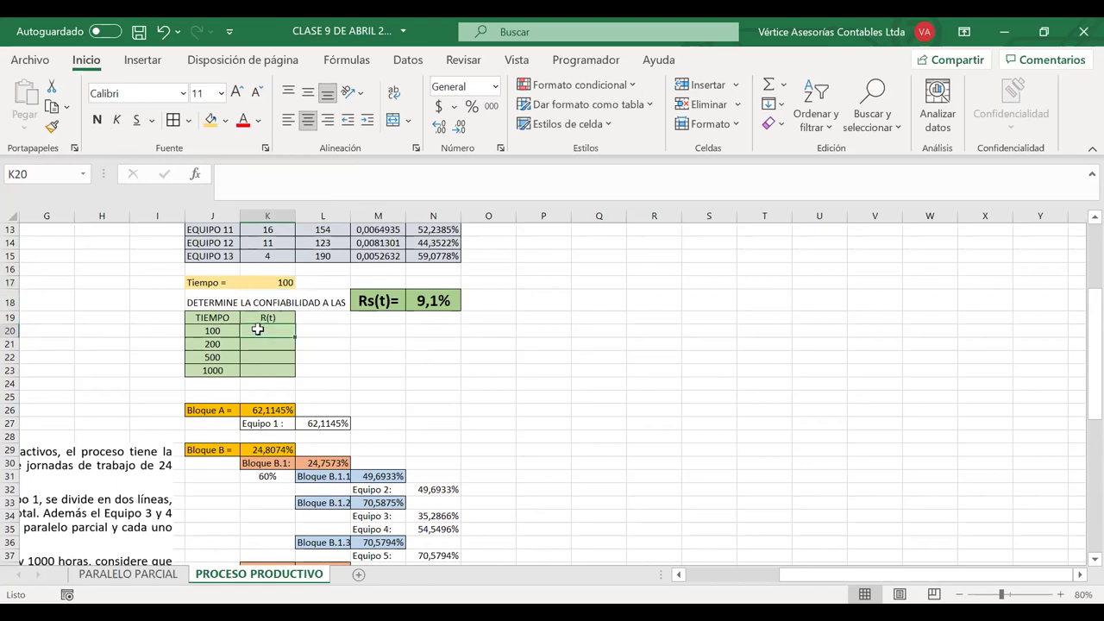
click(285, 284)
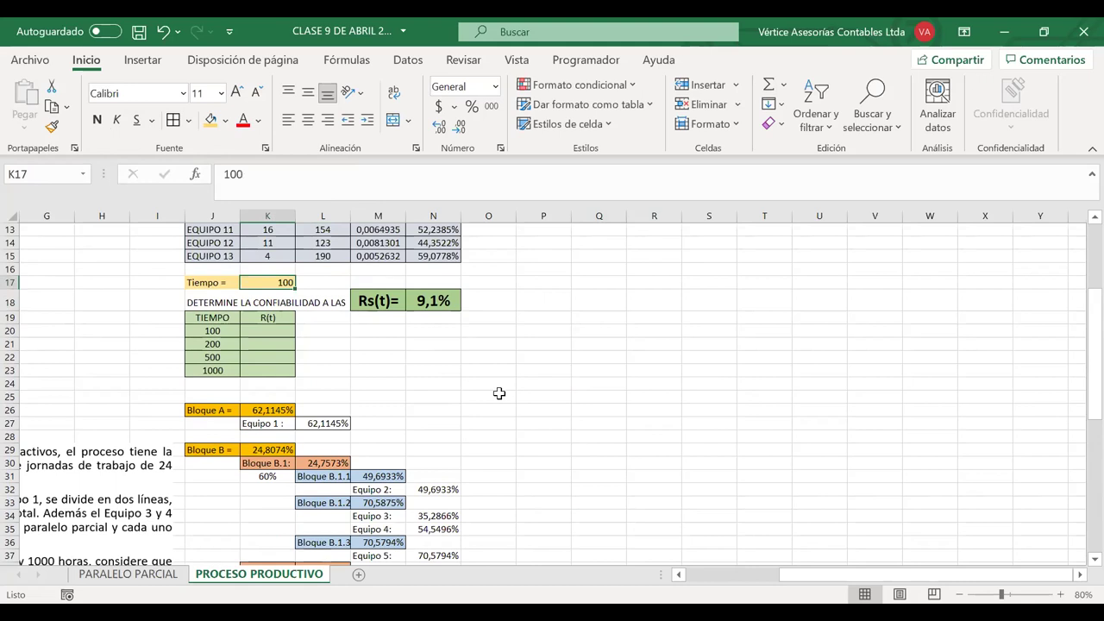
scroll(498, 393, down, 2)
scroll(498, 393, down, 1)
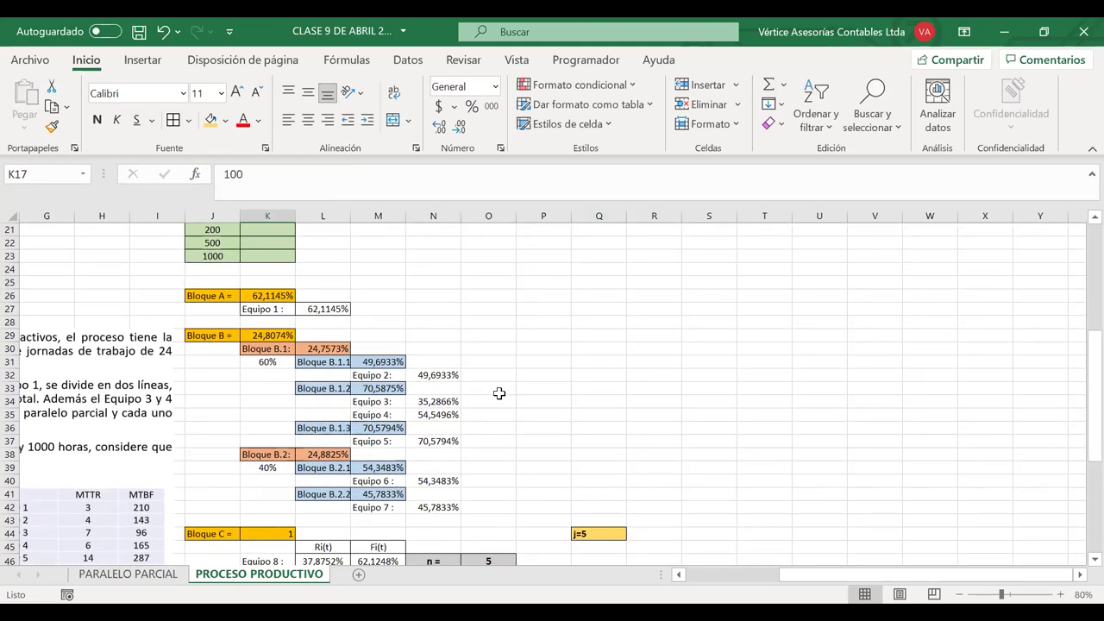
scroll(499, 393, down, 4)
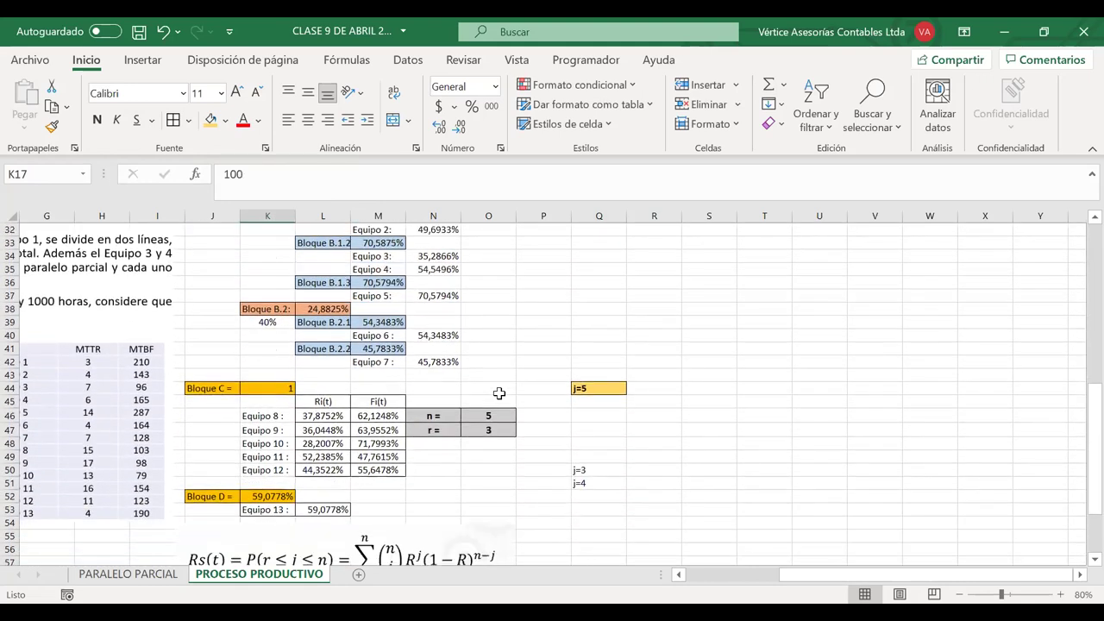
scroll(498, 394, down, 1)
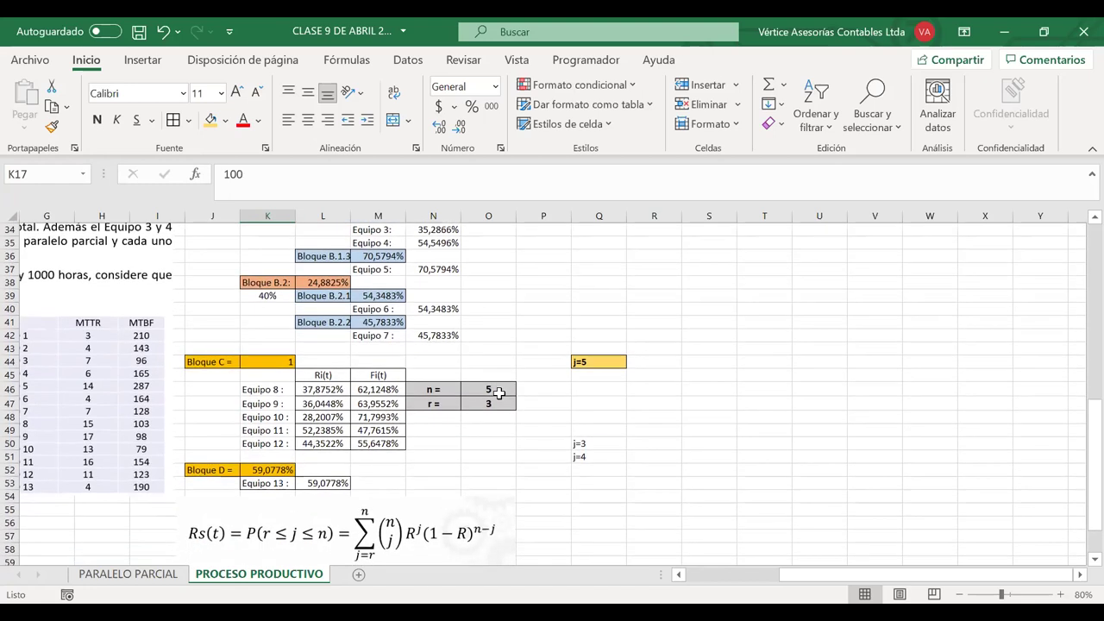
scroll(499, 393, down, 1)
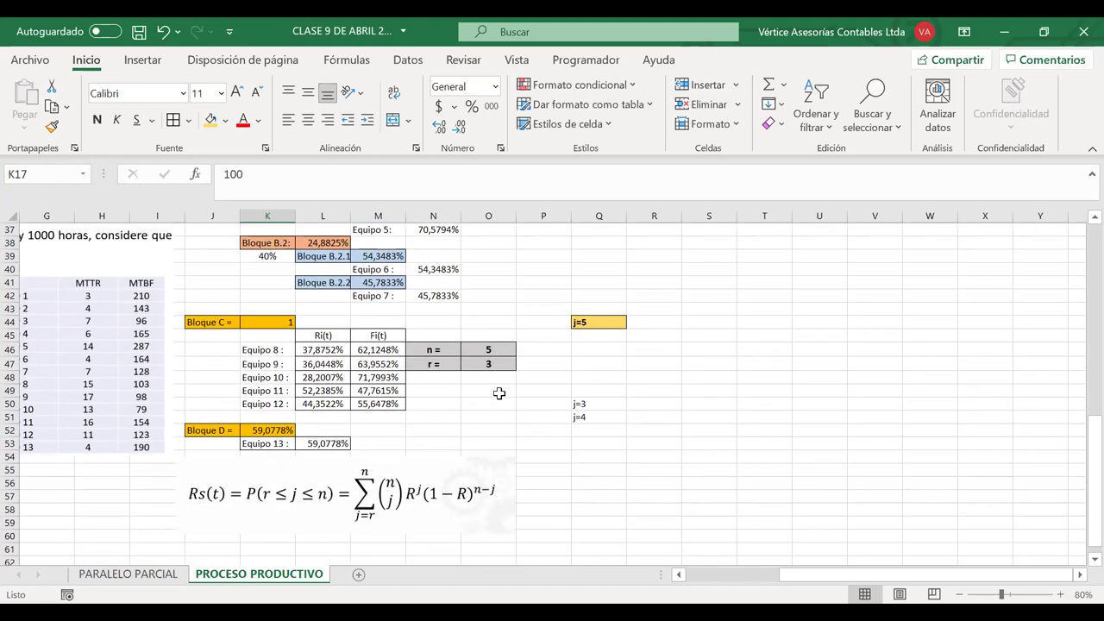
click(801, 296)
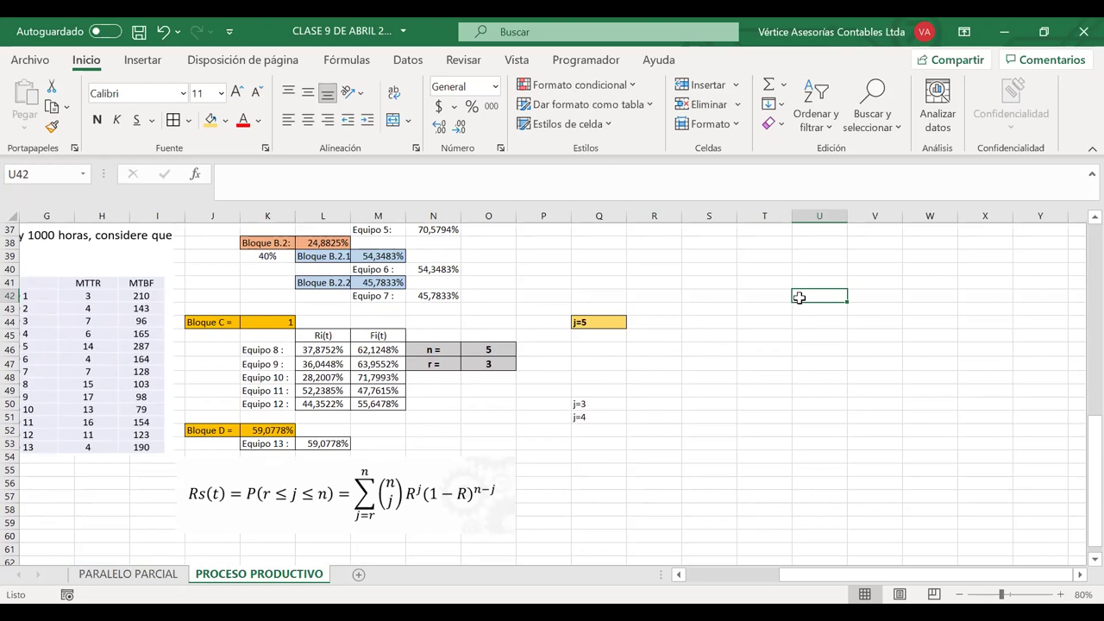
- Enter the equipment headers Eq8 to Eq12 across U42:Y42, centred and with cell borders
text(E)
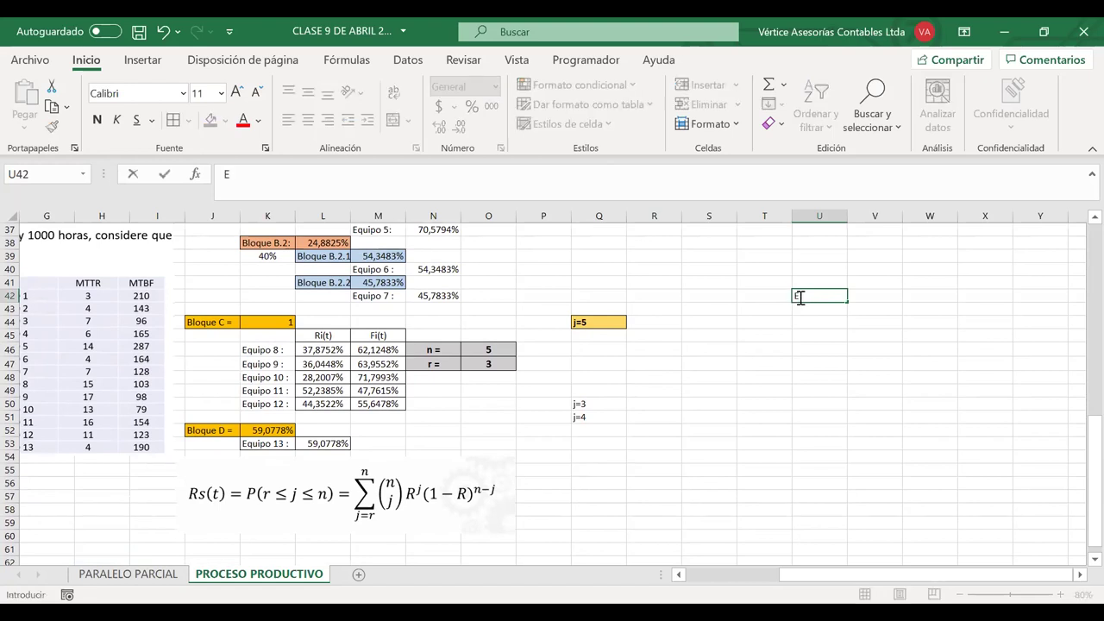
text(q8)
click(854, 298)
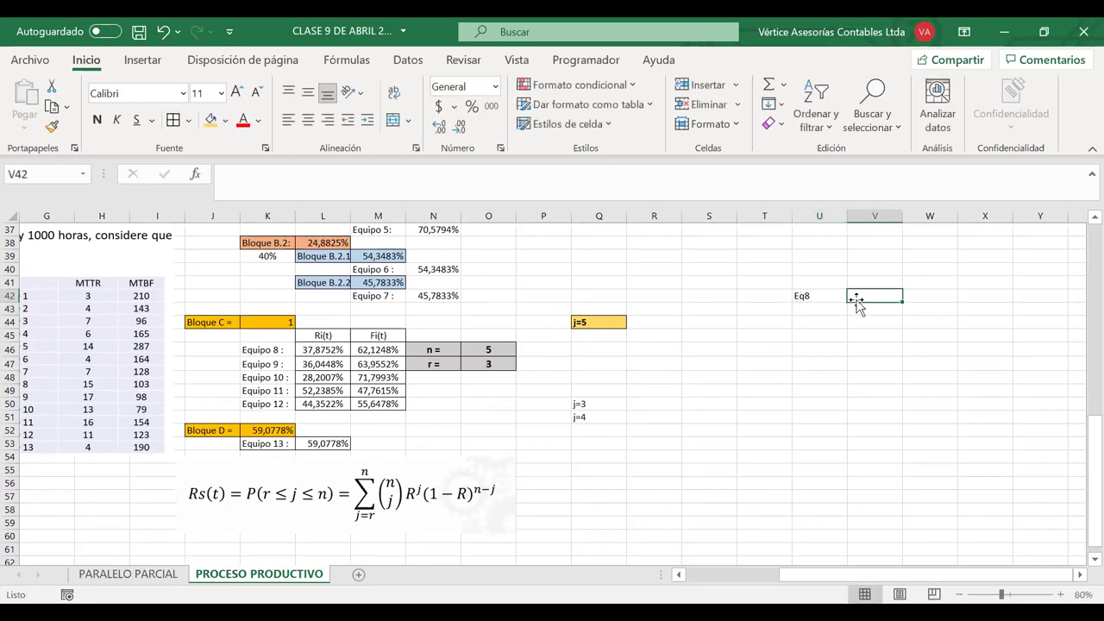
text(eq)
key(BackSpace)
key(BackSpace)
text(eQ9)
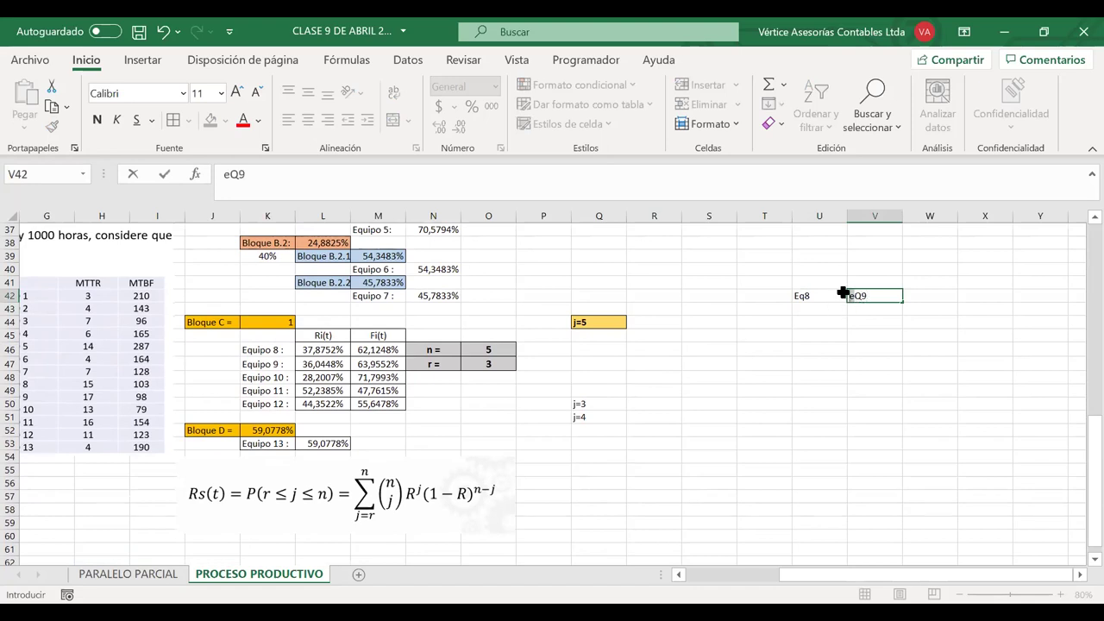
key(F2)
key(Home)
key(Delete)
text(E)
drag(833, 295, 1047, 297)
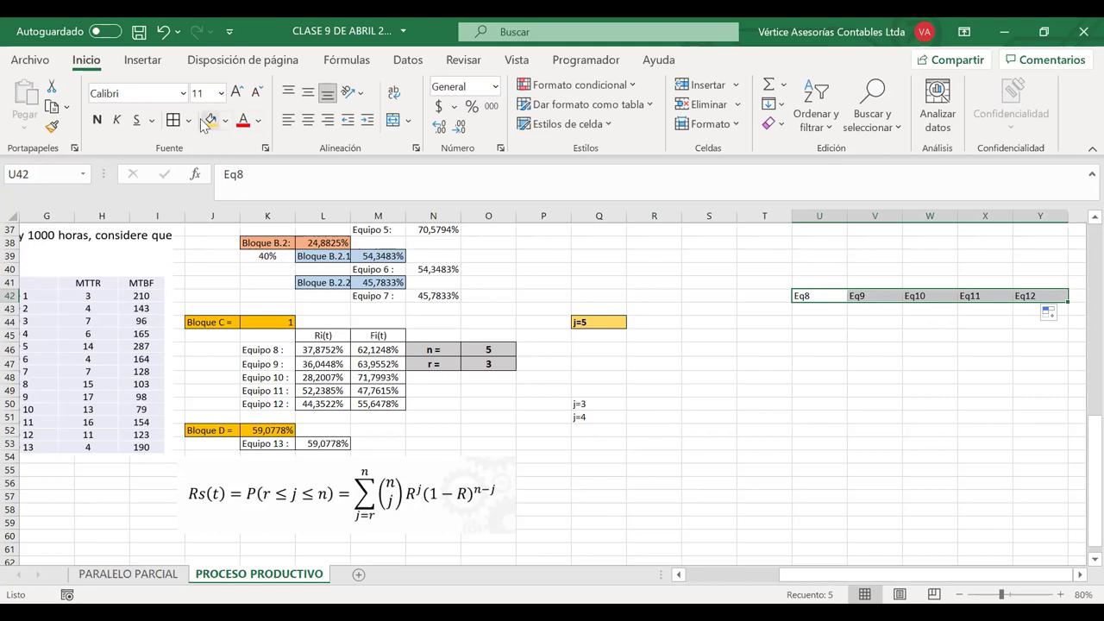
click(308, 120)
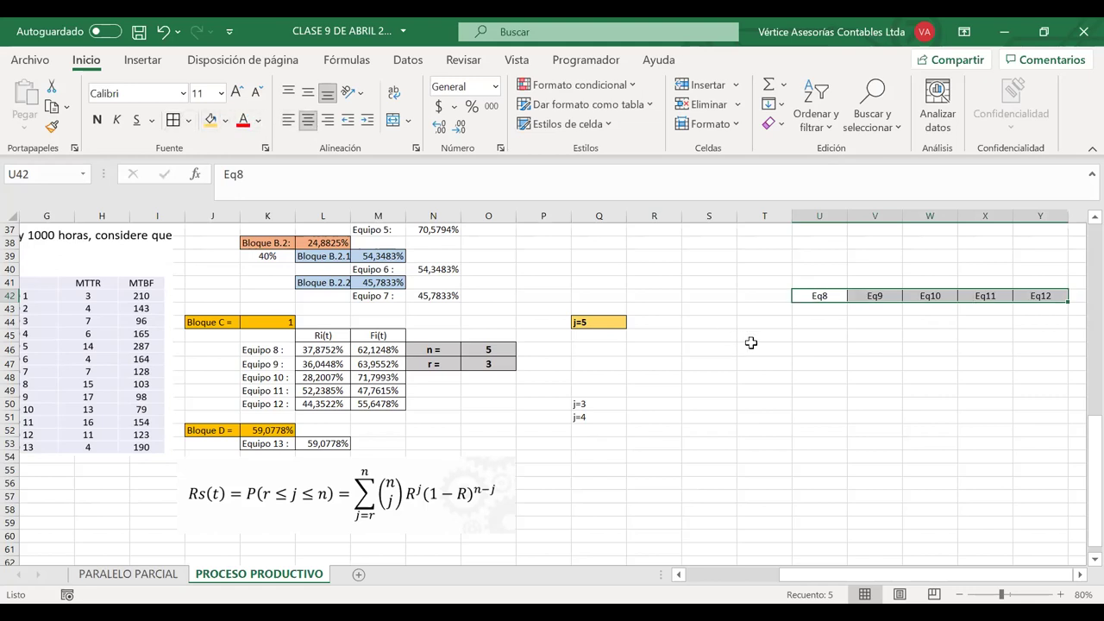
- Enter the row label N°1 in T43 and put borders around T43:Y43
click(826, 319)
click(802, 309)
click(775, 308)
text(n)
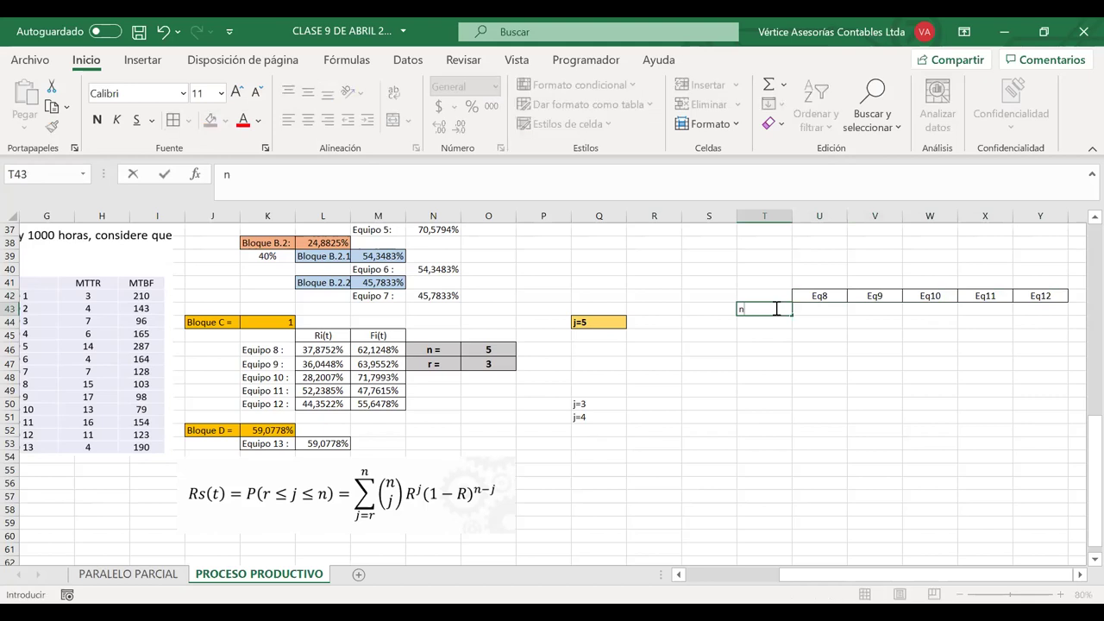
key(BackSpace)
text(#)
key(BackSpace)
text(N°1)
key(Return)
click(772, 308)
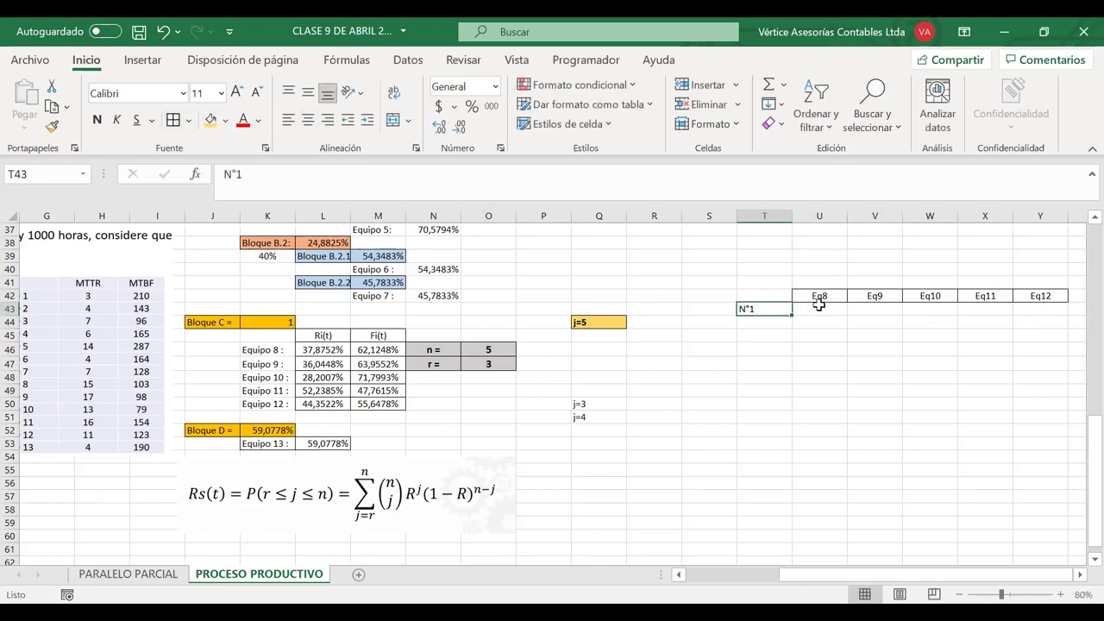
drag(781, 309, 1029, 308)
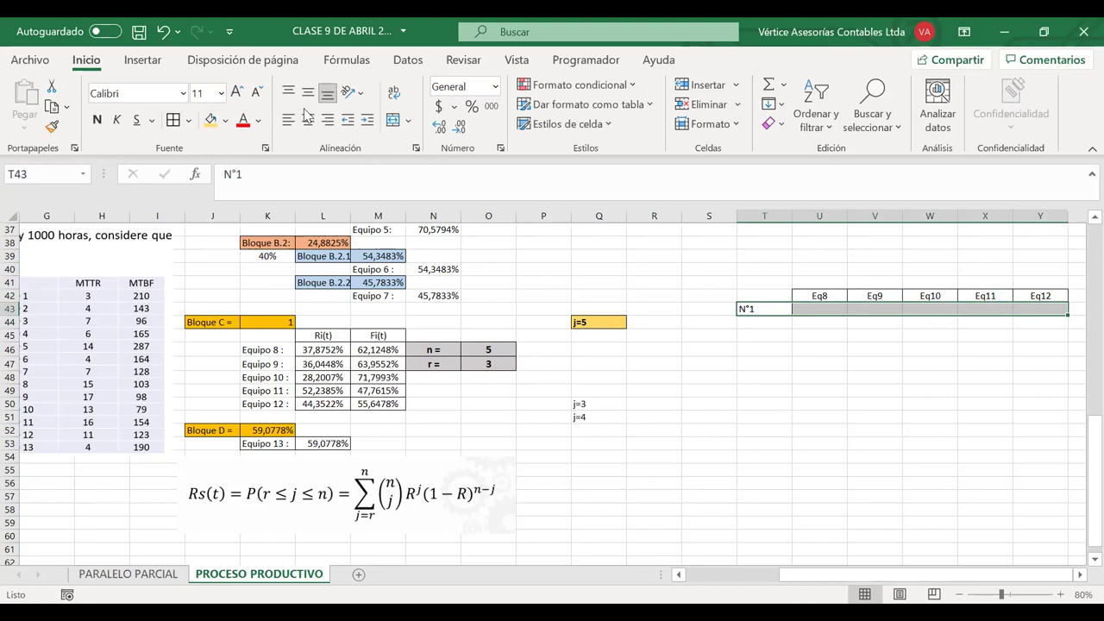
- Centre the cells U43:Y43 under the equipment headers
click(815, 308)
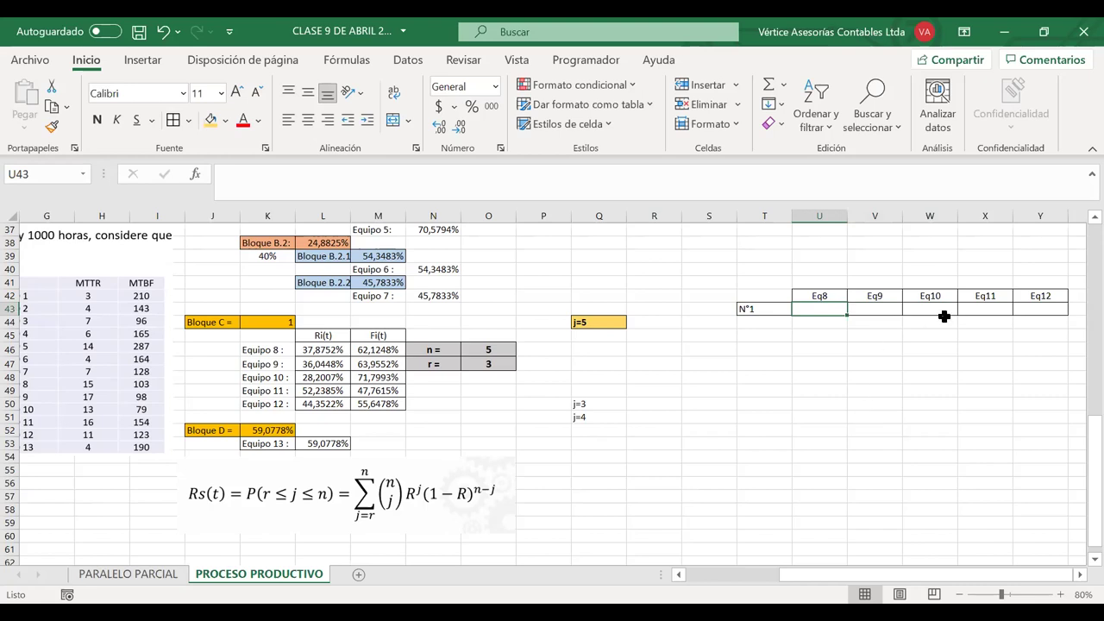
drag(1038, 309, 802, 311)
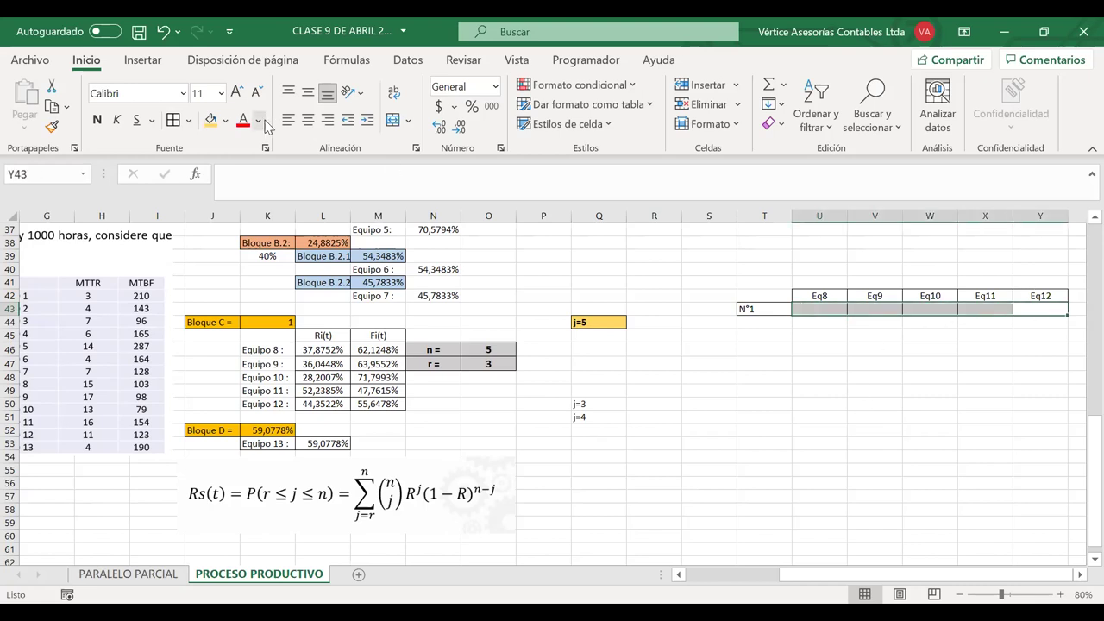
key(Return)
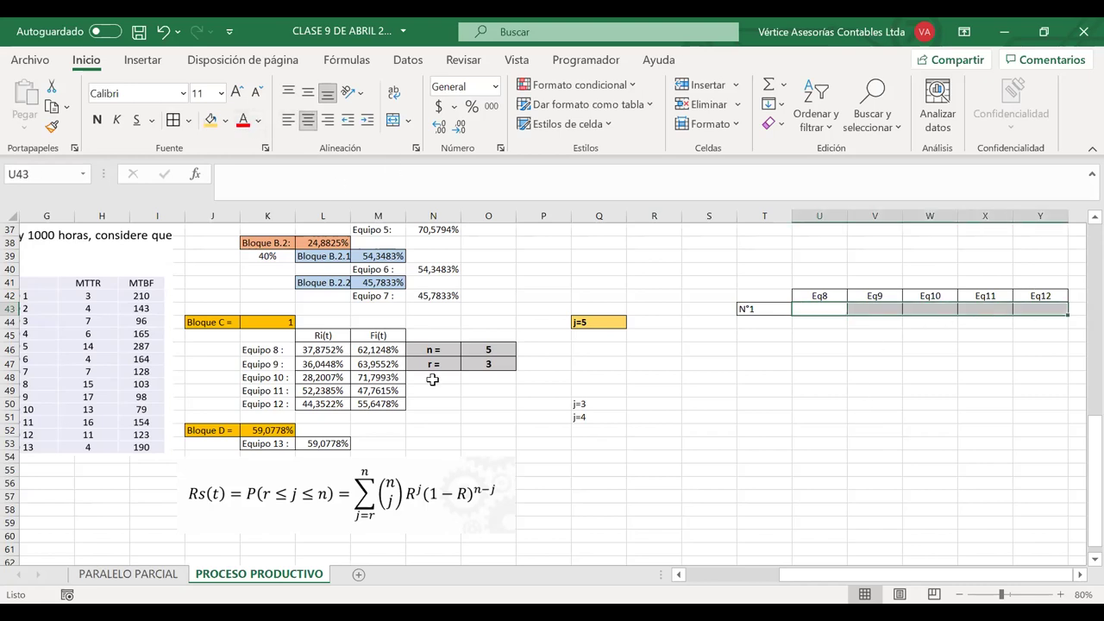
- Enter 1 for each of Eq8 to Eq12 in the N°1 row
click(808, 310)
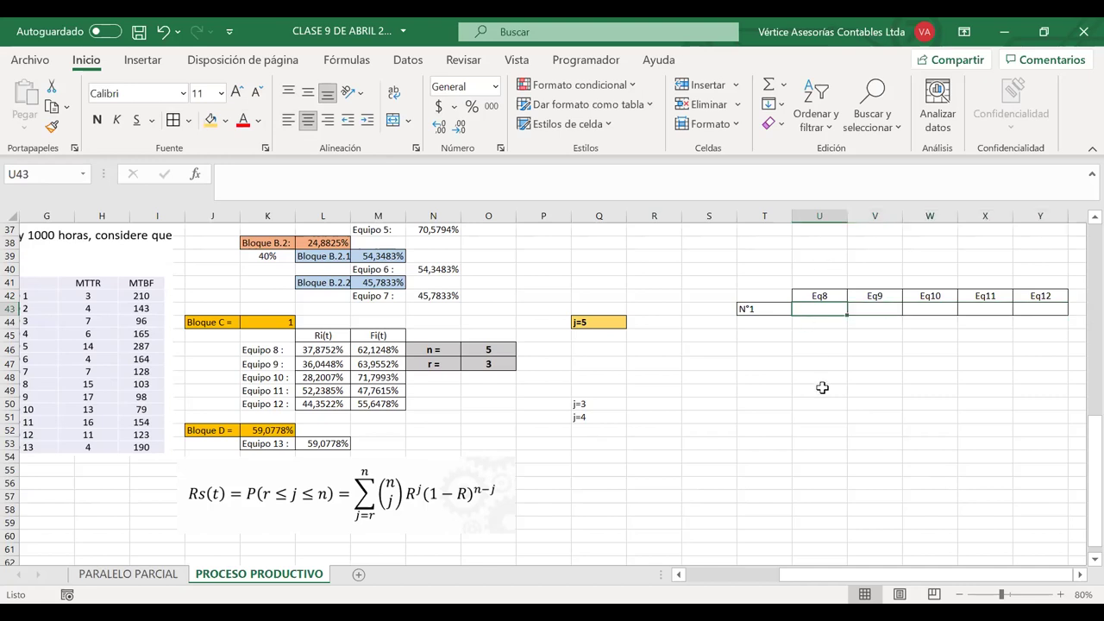
text(1)
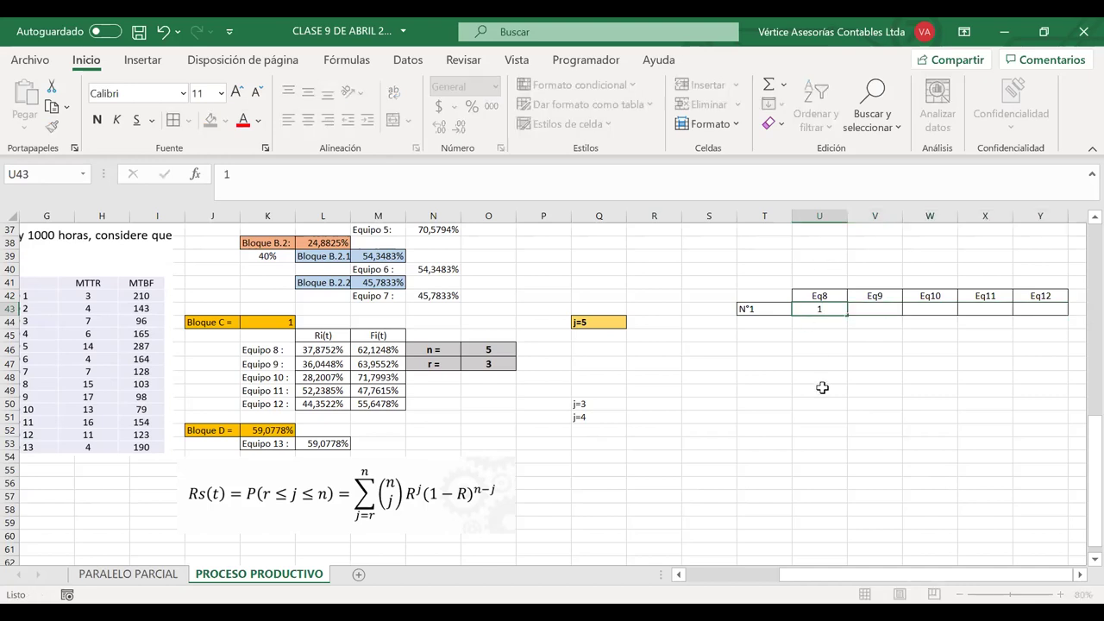
key(Tab)
text(1)
key(Tab)
text(1)
key(Tab)
text(1)
key(Tab)
text(1)
- Try a 0 for Eq11 in the N°1 row and restore it to 1
key(shift+Tab)
text(0)
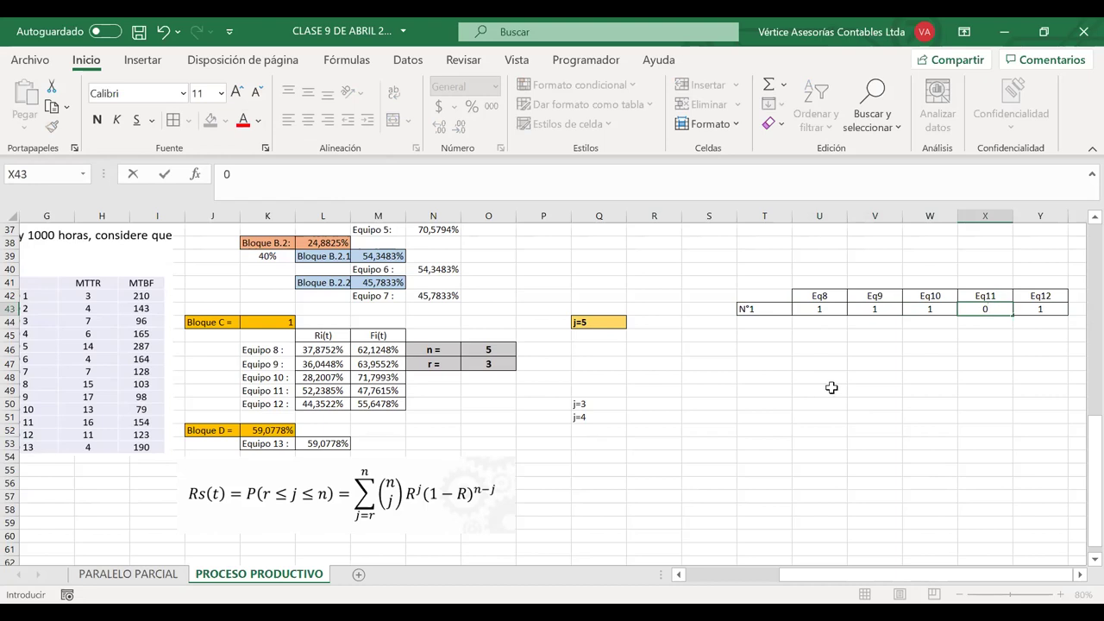
key(F2)
key(BackSpace)
text(1)
key(Return)
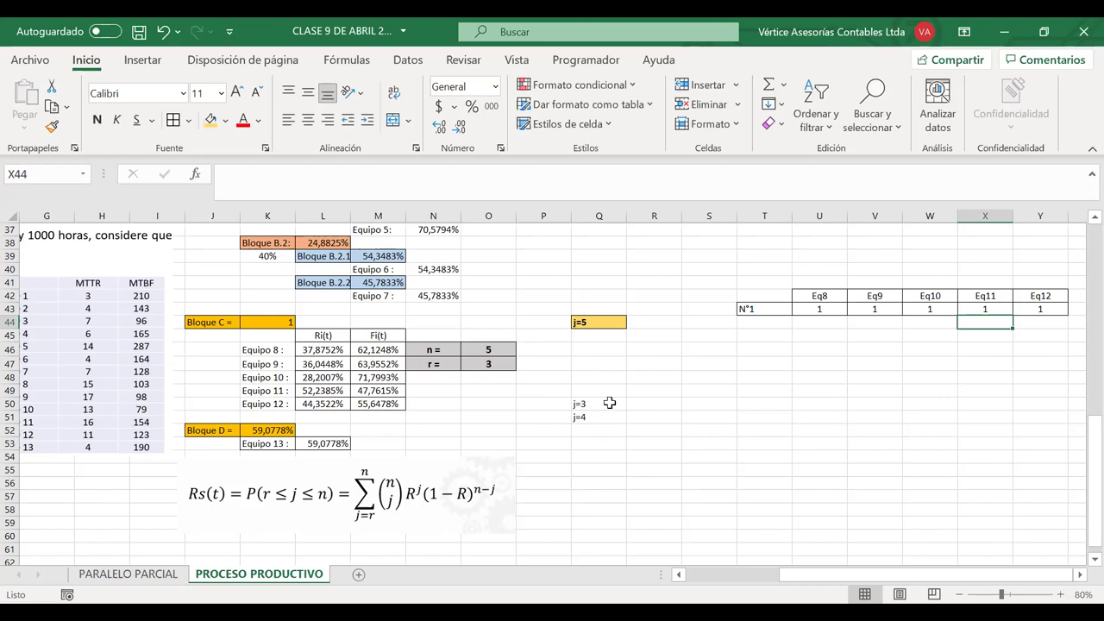
- Move the partial-parallel formula picture directly below the other Rs(t) summation formula, starting around A66
click(408, 476)
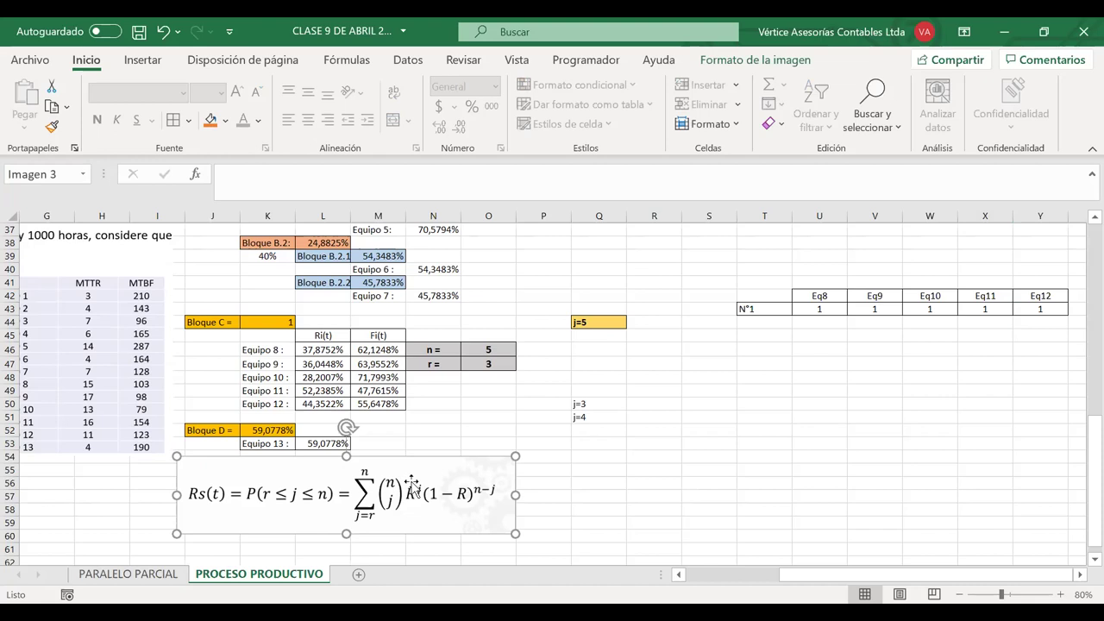
scroll(459, 424, down, 3)
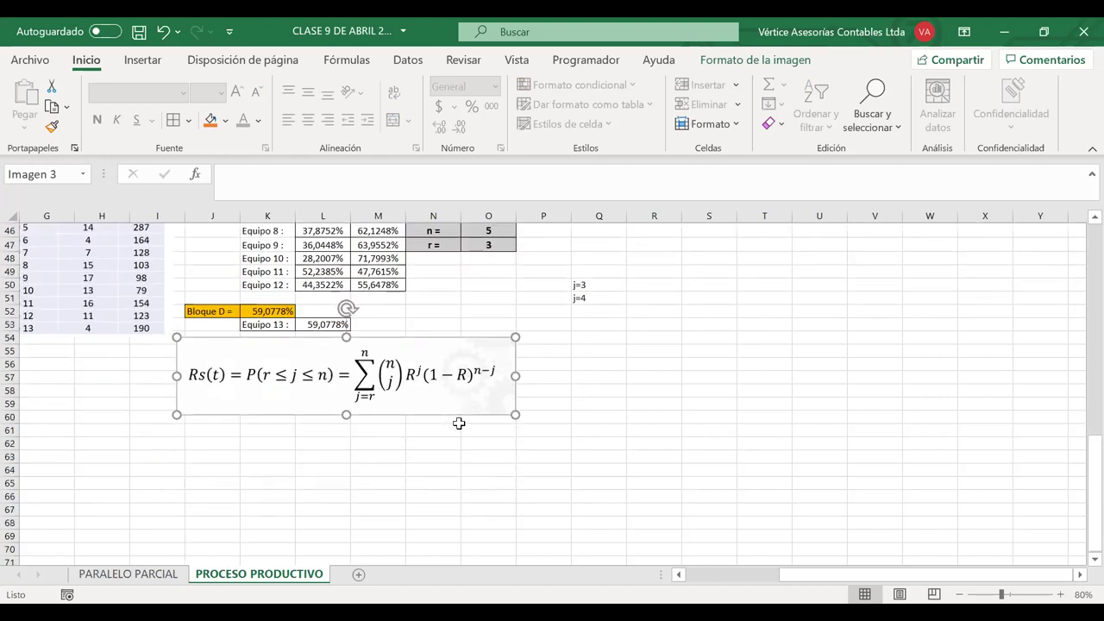
drag(354, 375, 133, 563)
scroll(181, 475, left, 3)
scroll(181, 474, down, 2)
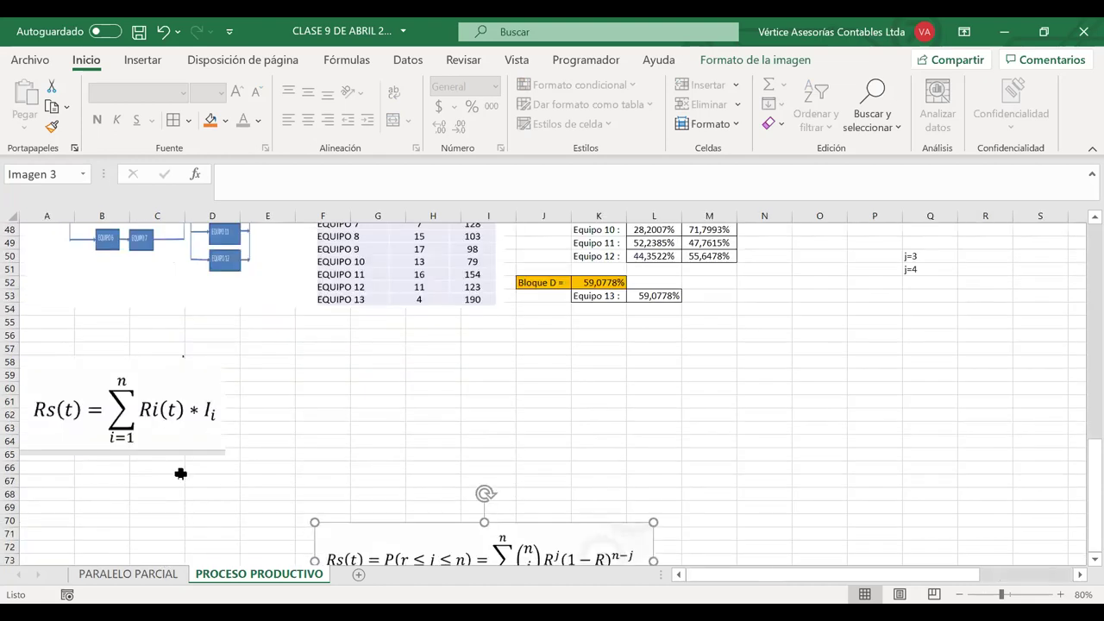
drag(341, 479, 64, 422)
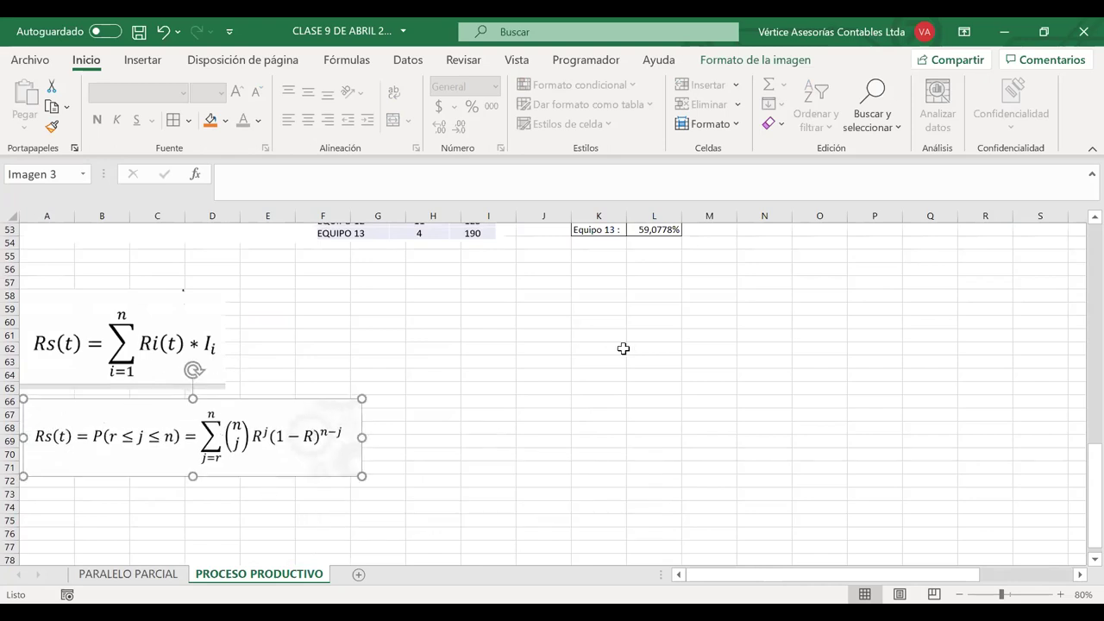
- Calculate the j=5 case in R44 as the product of Equipo 8 to 12 reliabilities, =L46*L47*L48*L49*L50
scroll(622, 347, up, 8)
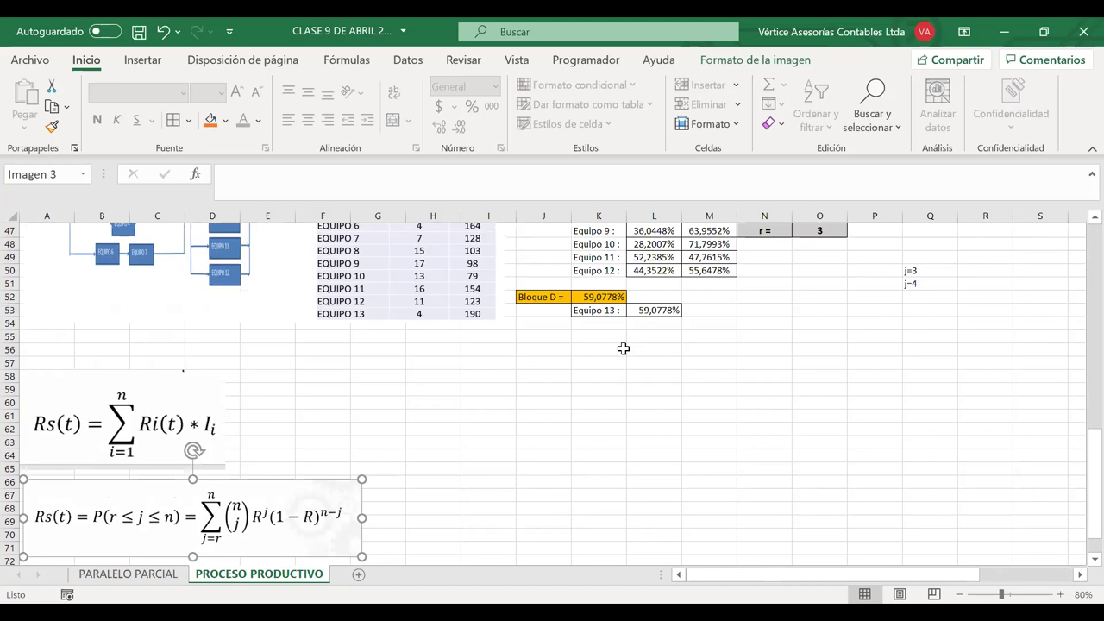
scroll(623, 347, right, 3)
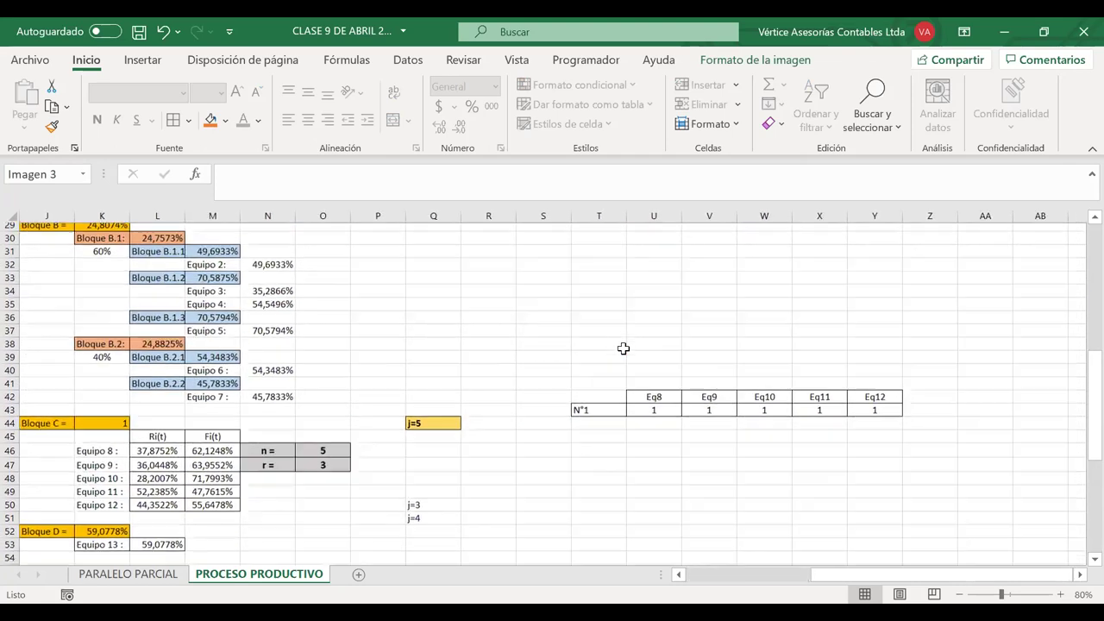
scroll(623, 347, down, 2)
click(495, 347)
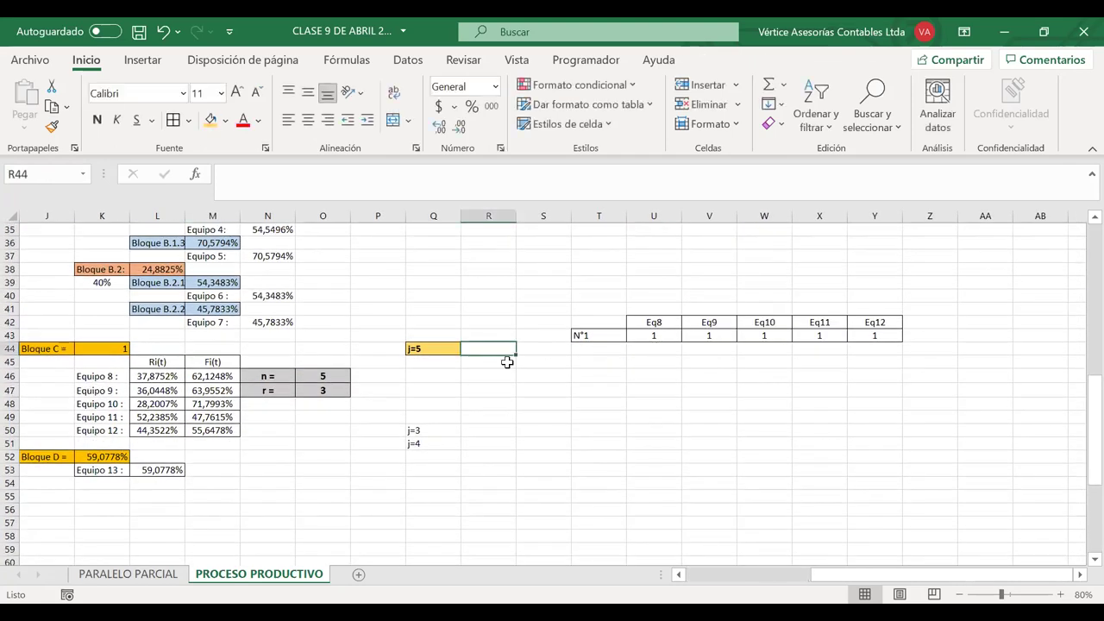
text(=)
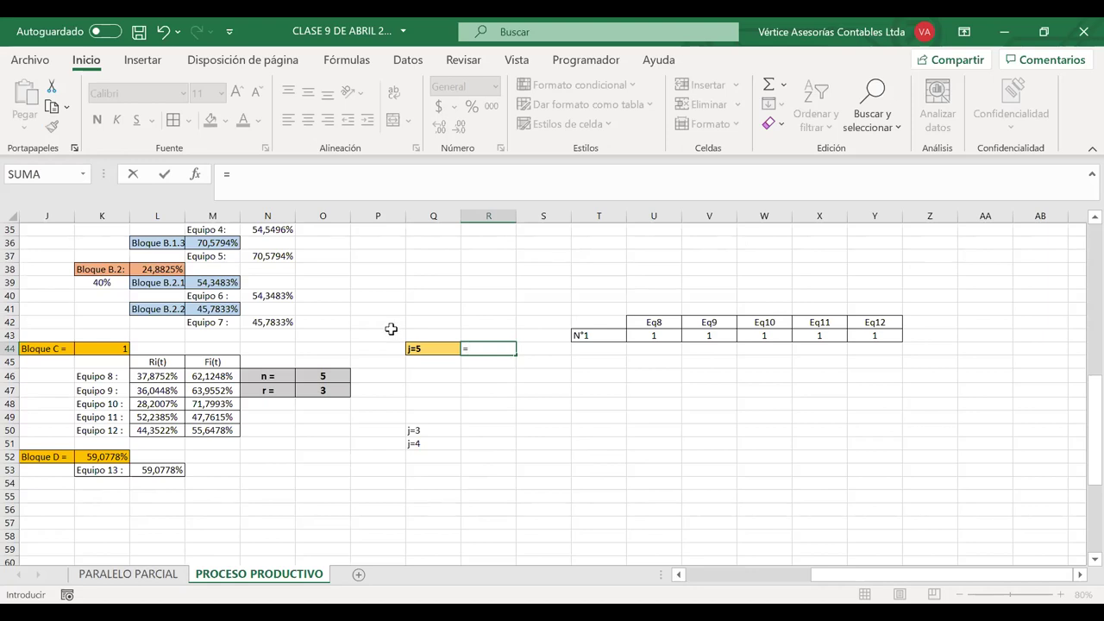
click(152, 376)
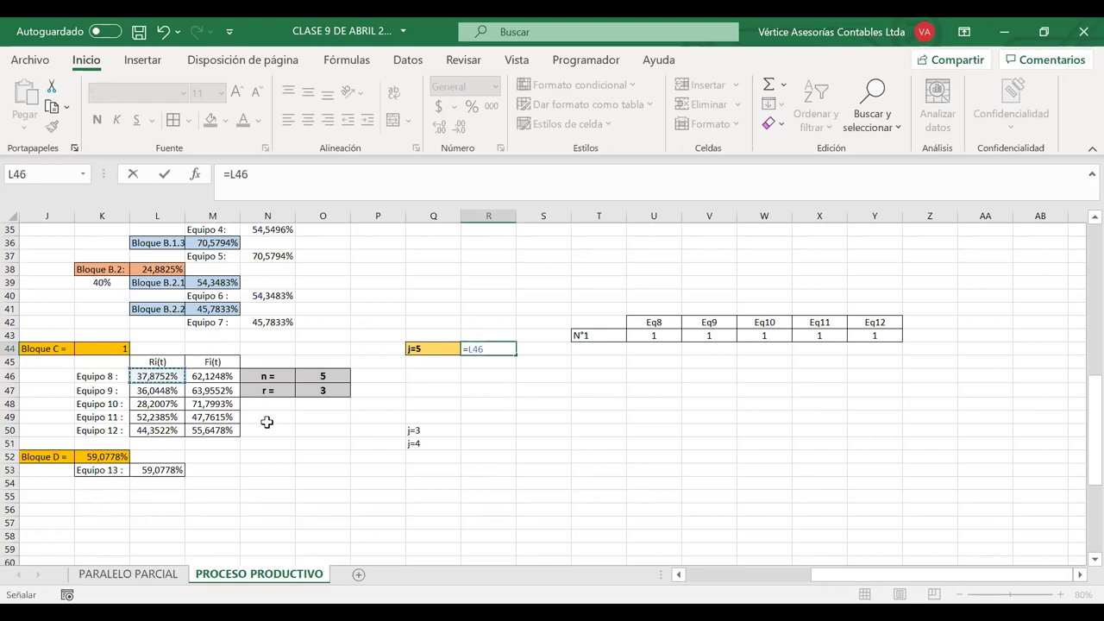
text(*)
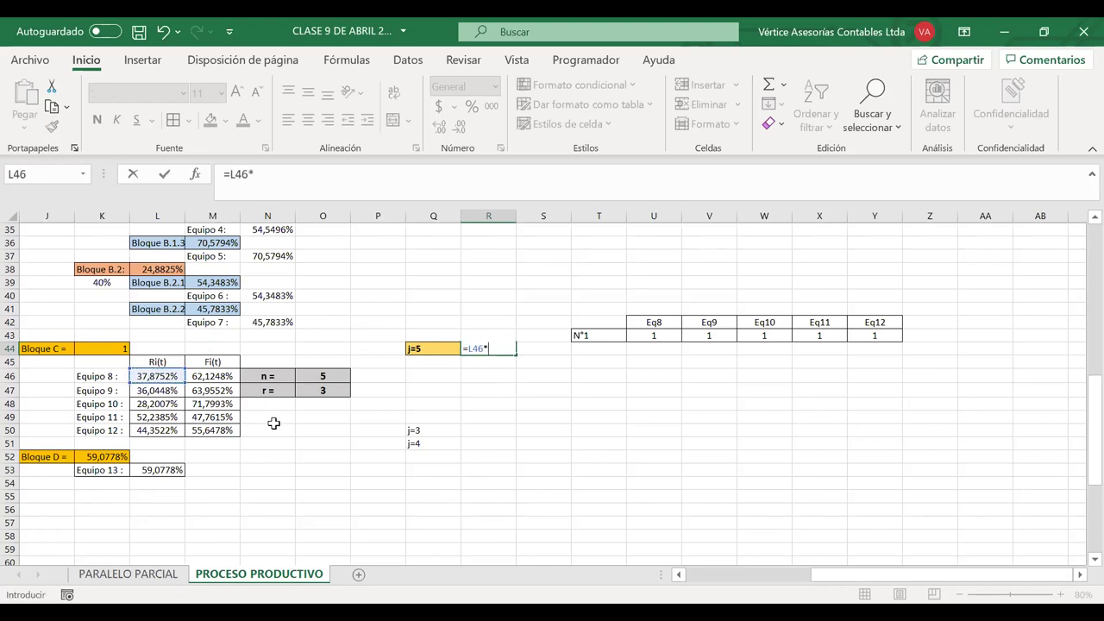
click(147, 390)
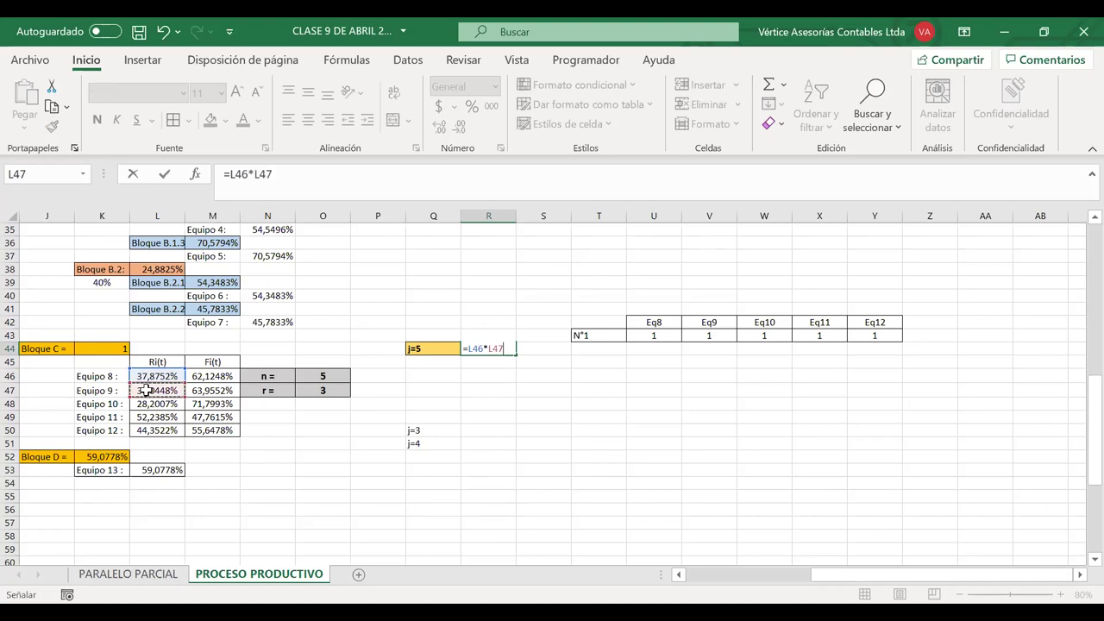
text(*)
click(142, 403)
text(*)
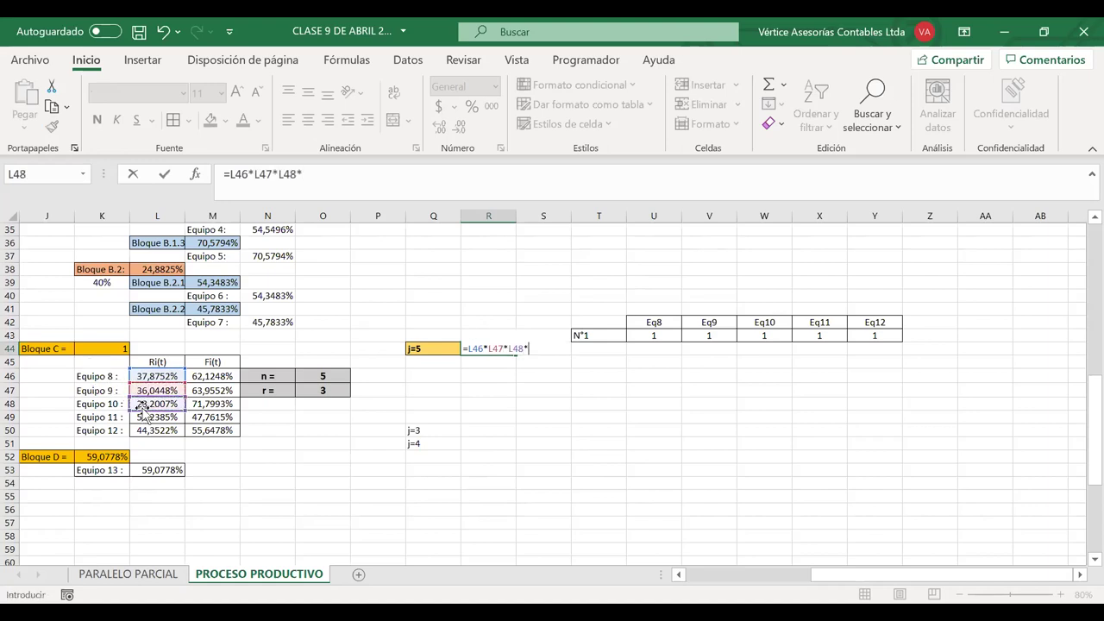
click(147, 417)
text(*)
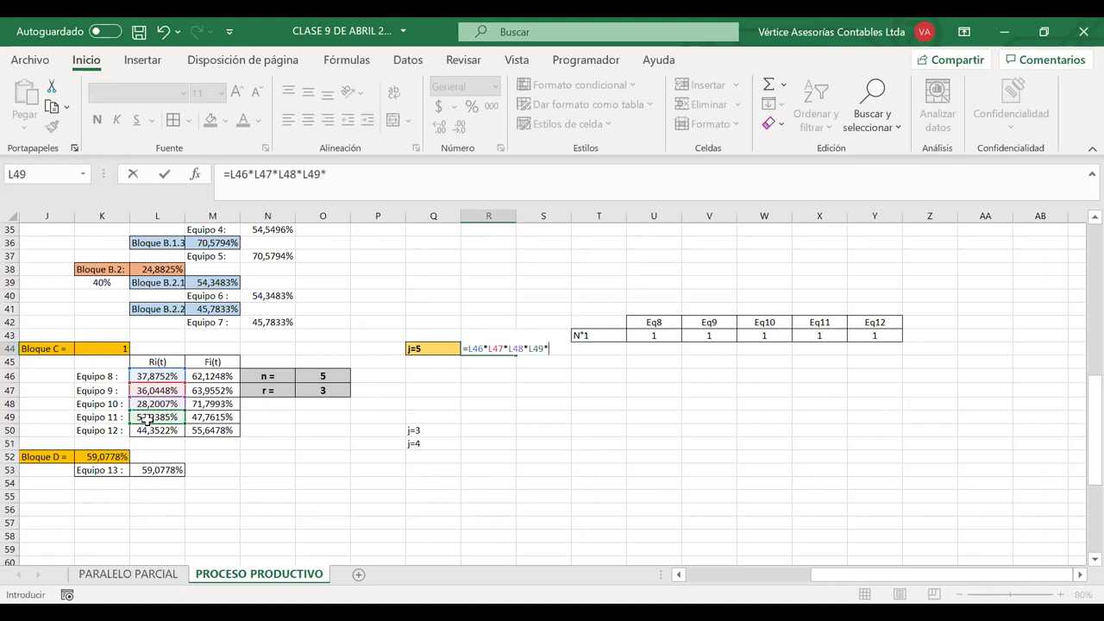
click(152, 430)
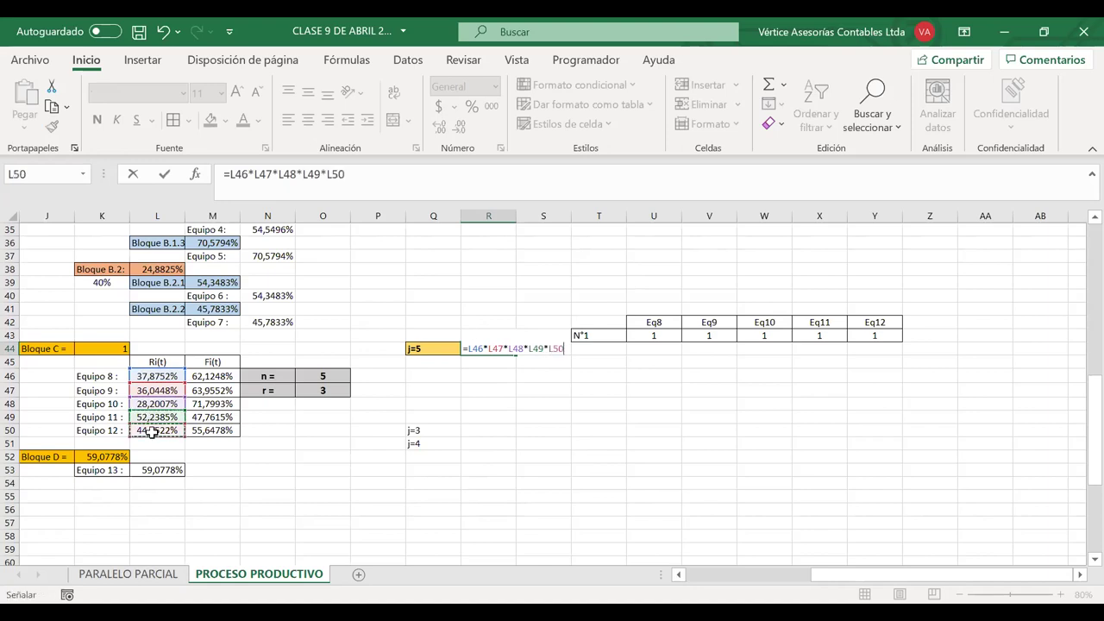
key(Return)
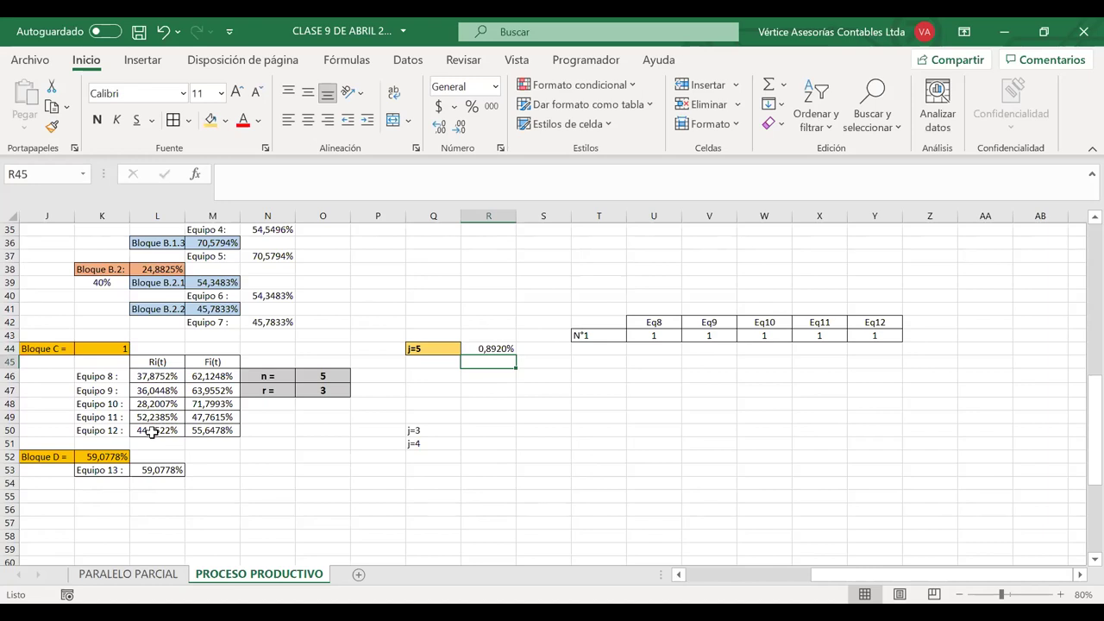
- Copy the formatting of the j=5 label in Q44 to the result cell R44
click(452, 348)
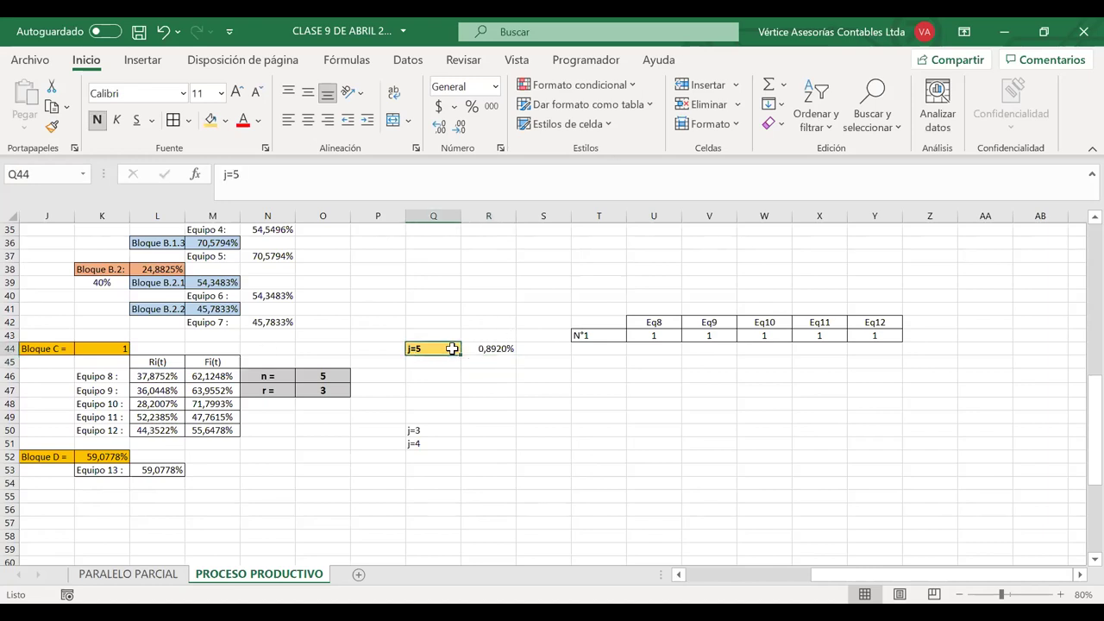
click(52, 127)
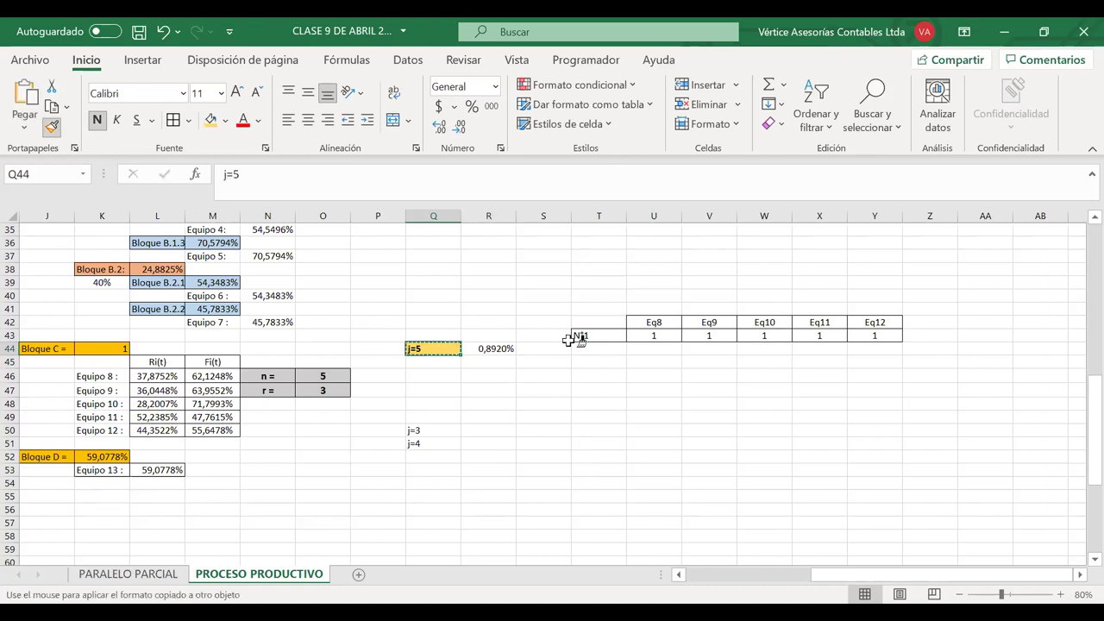
click(489, 349)
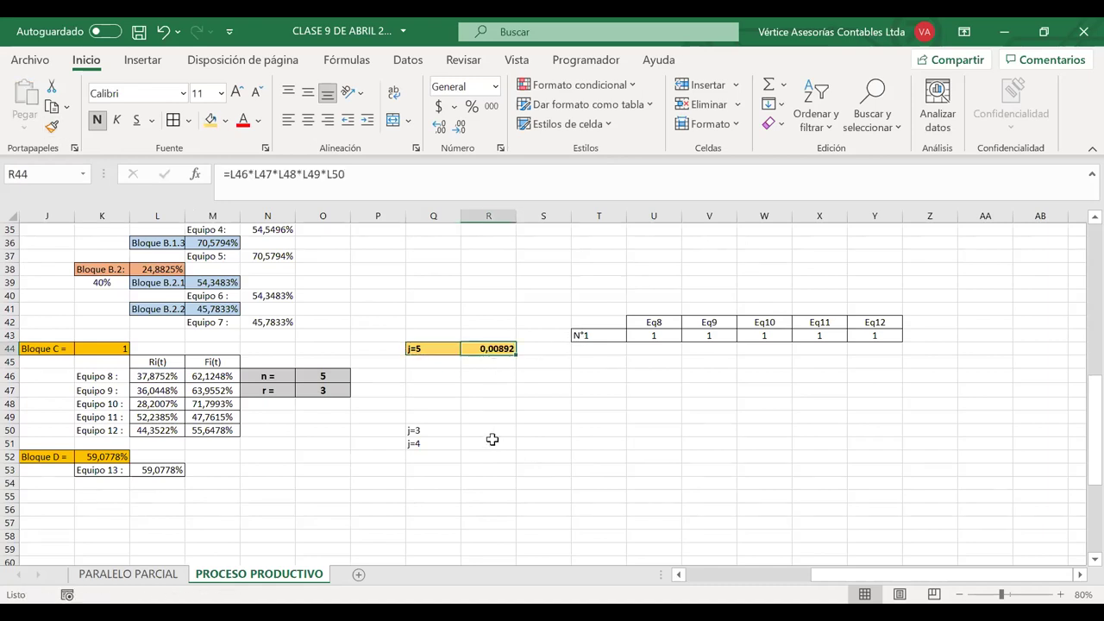
- Move the j=4 label to Q47 and the j=3 label to Q53
click(452, 442)
drag(452, 445, 443, 393)
click(425, 432)
drag(426, 433, 431, 470)
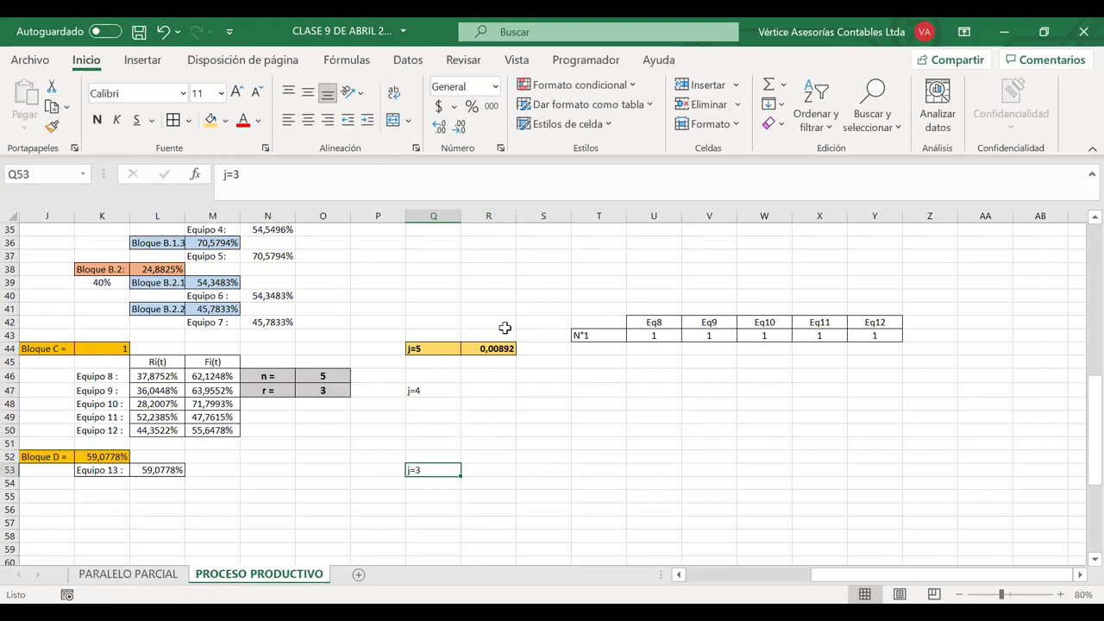
- Format the j=5 result in R44 as a percentage with four decimal places
mouse_move(488, 348)
mouse_down()
mouse_move(447, 349)
mouse_move(488, 348)
mouse_up()
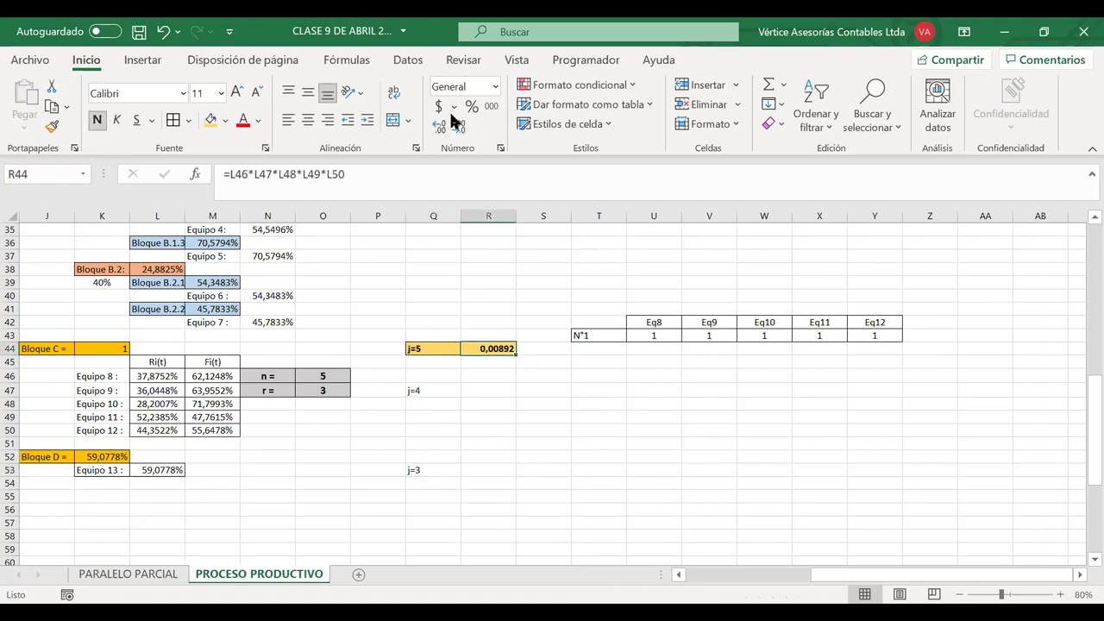
click(470, 106)
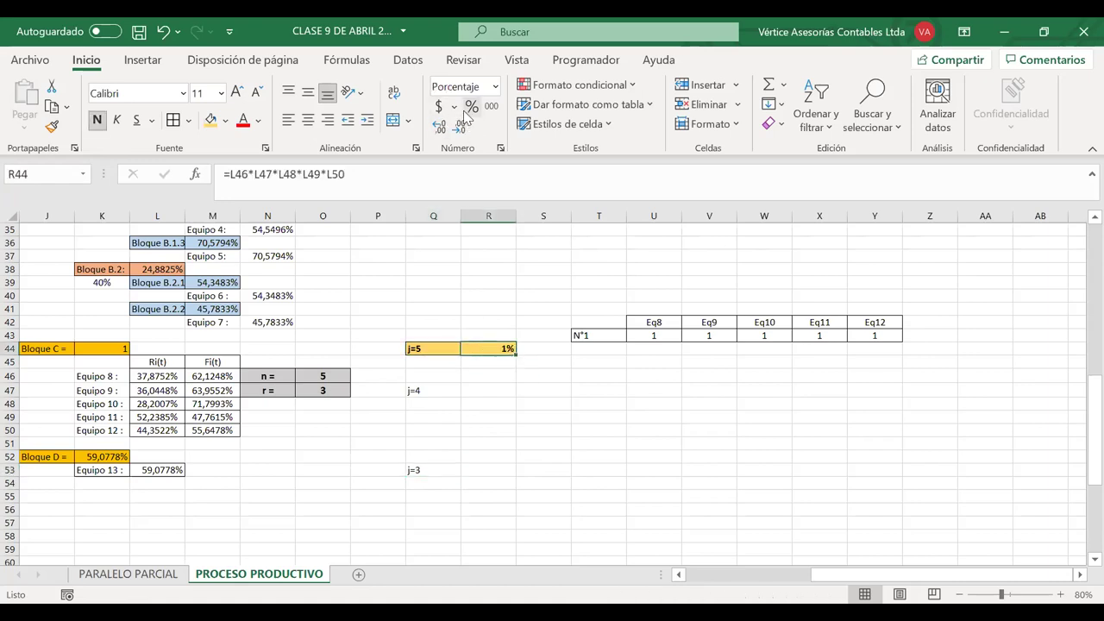
click(438, 128)
click(438, 127)
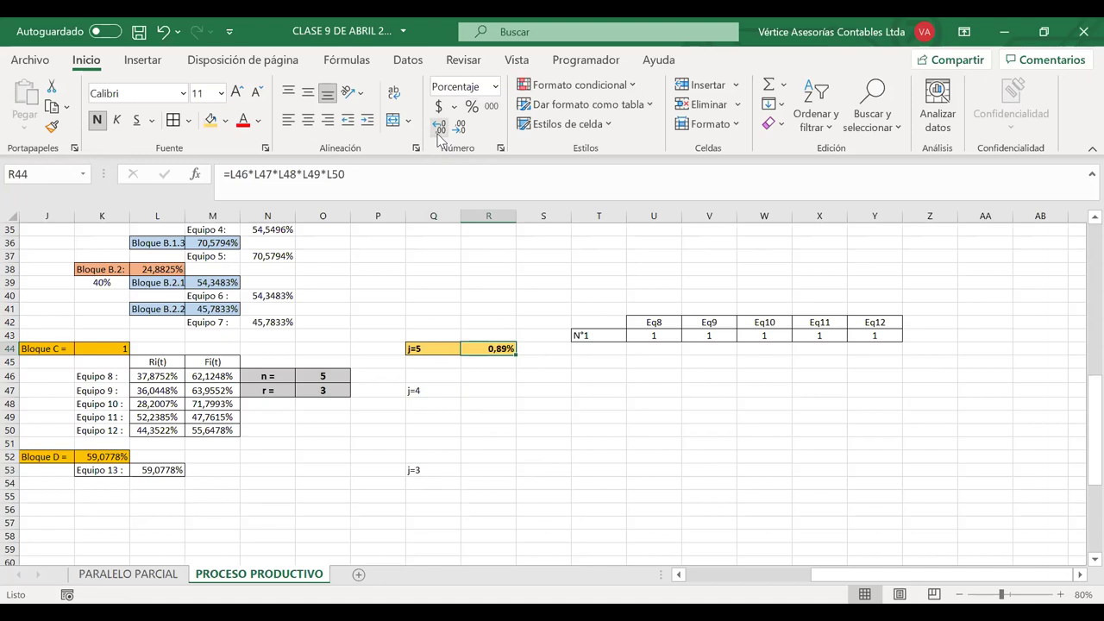
click(438, 128)
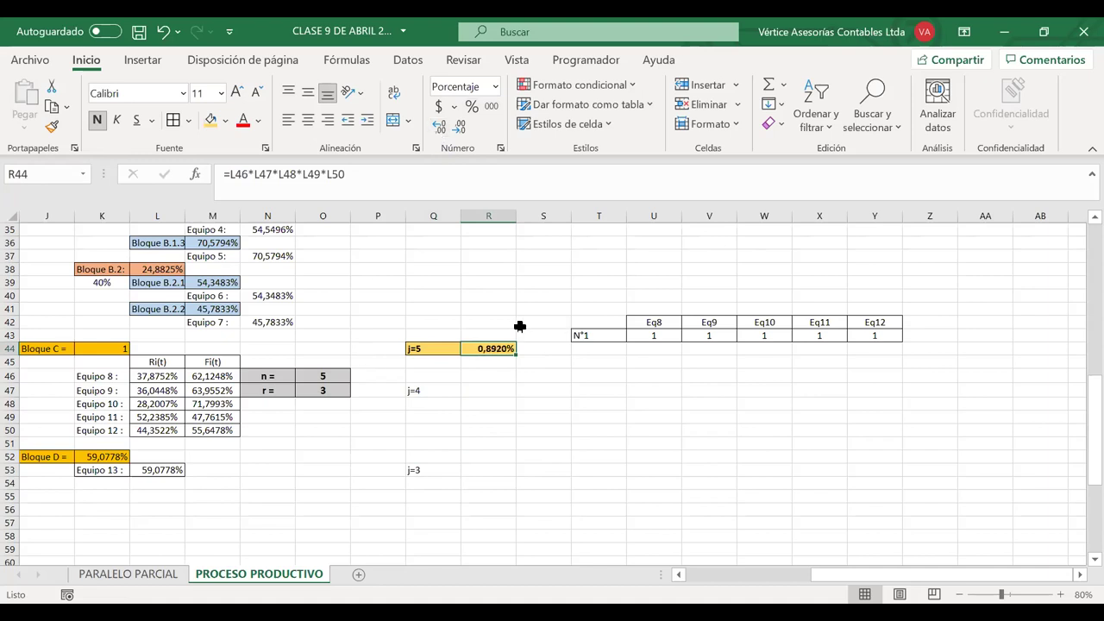
- Copy the formatting of the j=5 cells Q44:R44 to the j=4 cells Q47:R47 and the j=3 cells Q53:R53
drag(423, 349, 487, 350)
click(52, 126)
drag(448, 392, 487, 390)
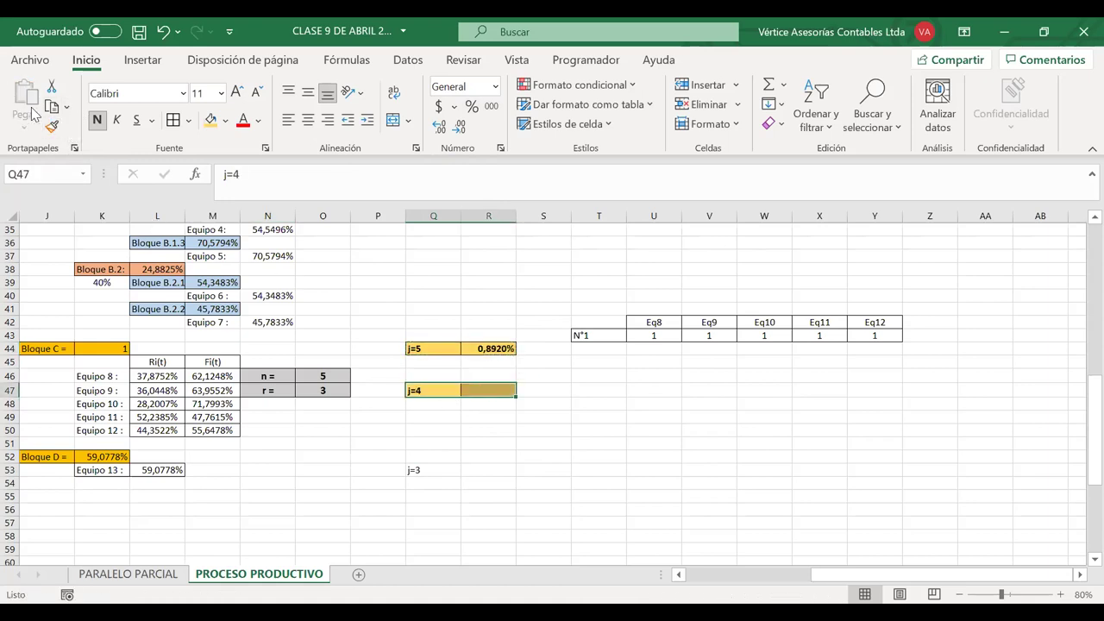
click(52, 126)
drag(436, 472, 483, 475)
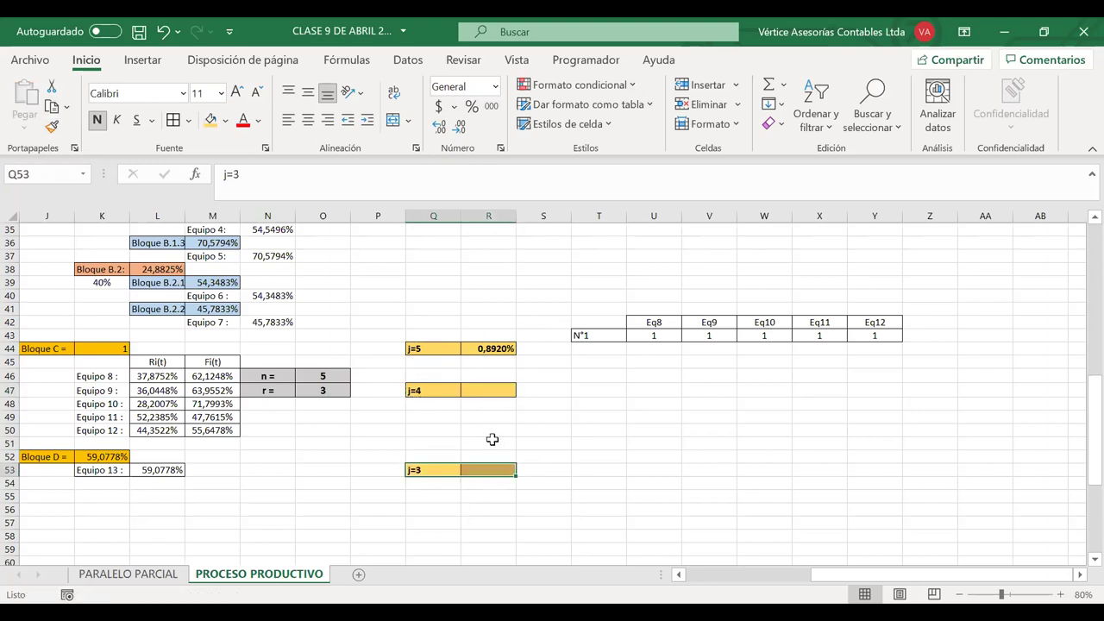
click(474, 390)
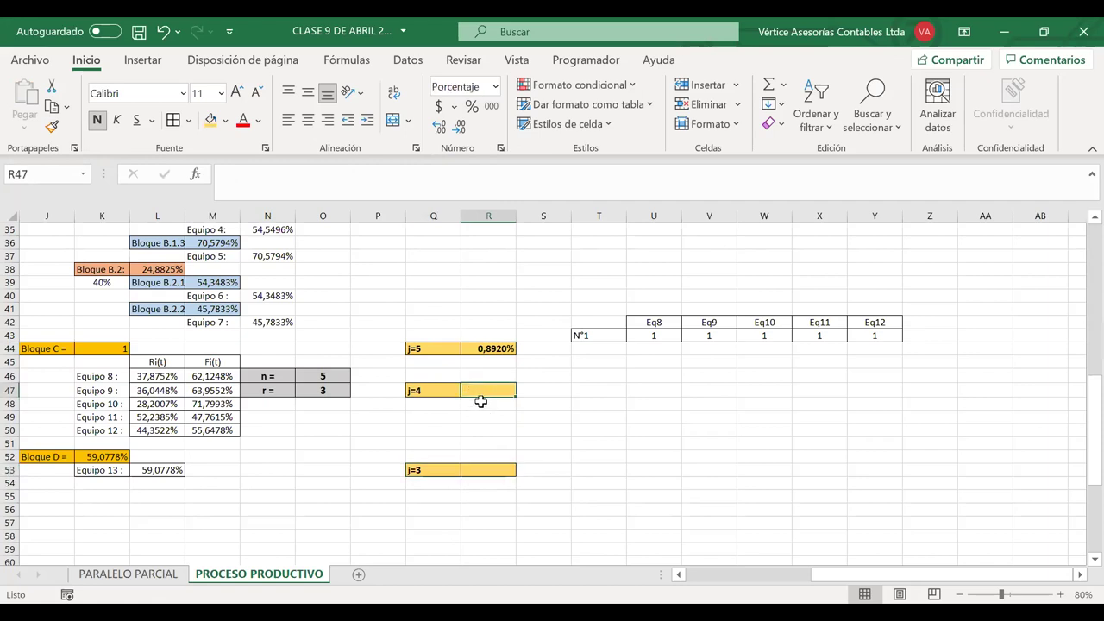
click(474, 477)
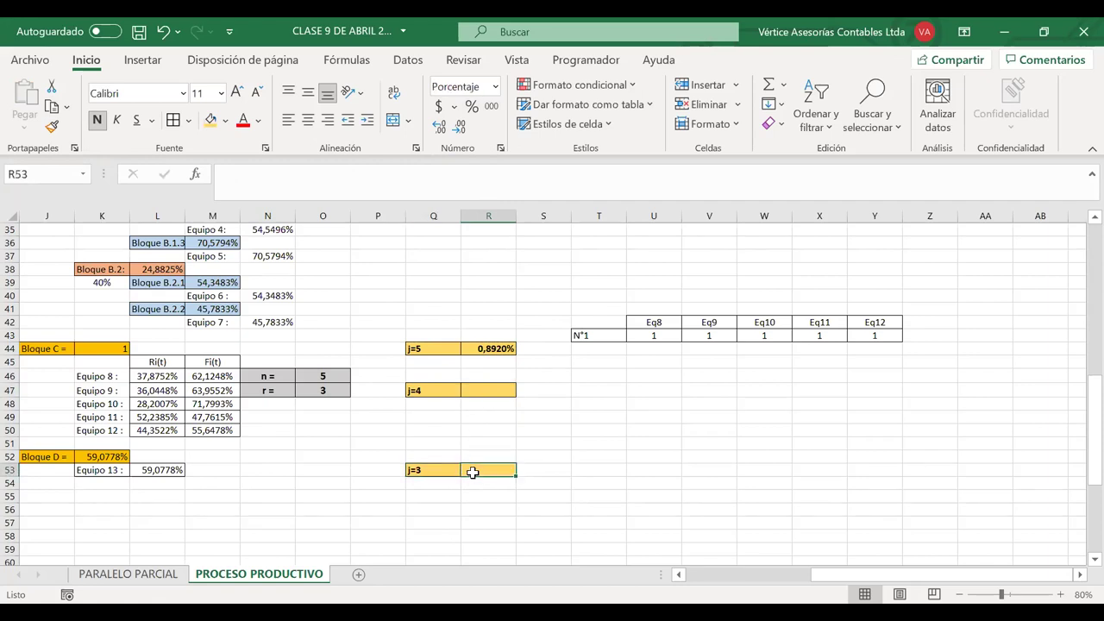
click(100, 347)
scroll(100, 348, left, 5)
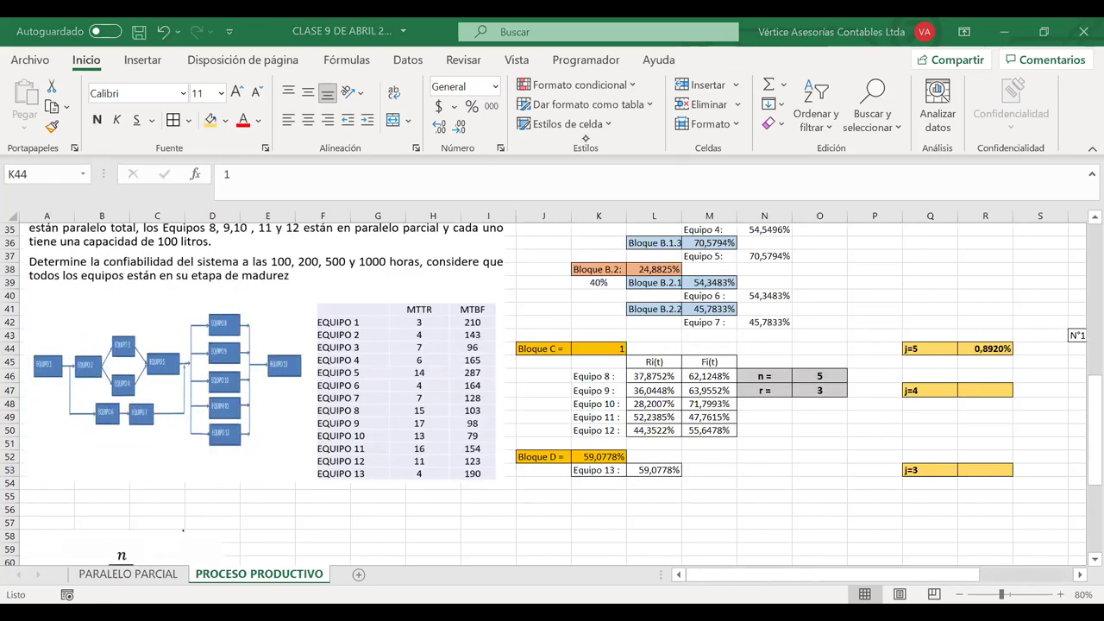
mouse_move(203, 301)
mouse_down()
mouse_move(194, 350)
mouse_move(202, 444)
mouse_move(253, 343)
mouse_up()
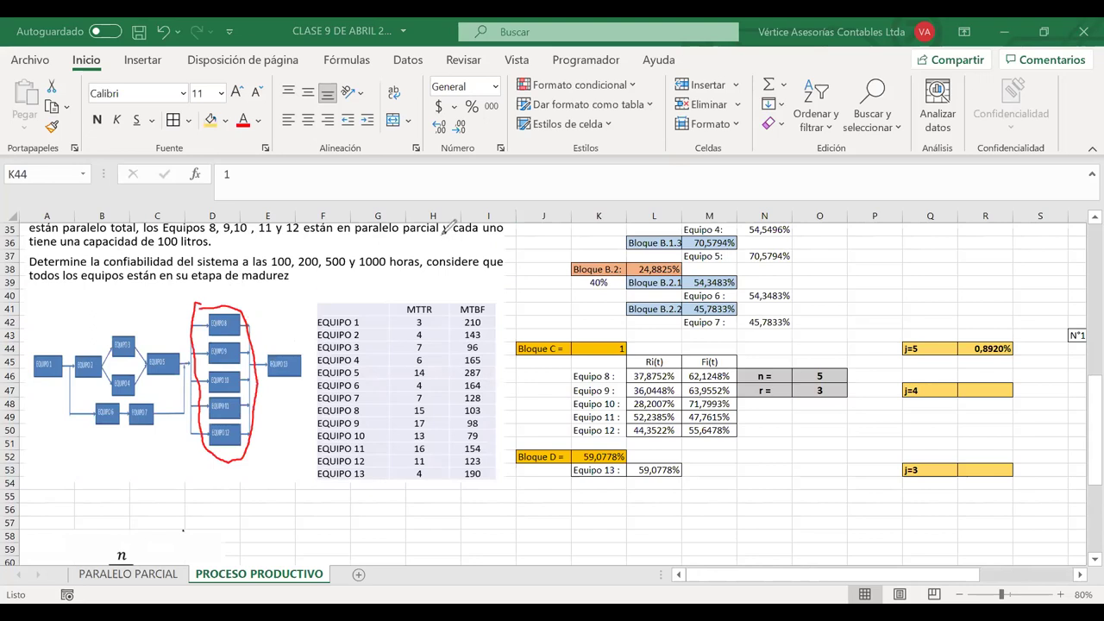
key(Escape)
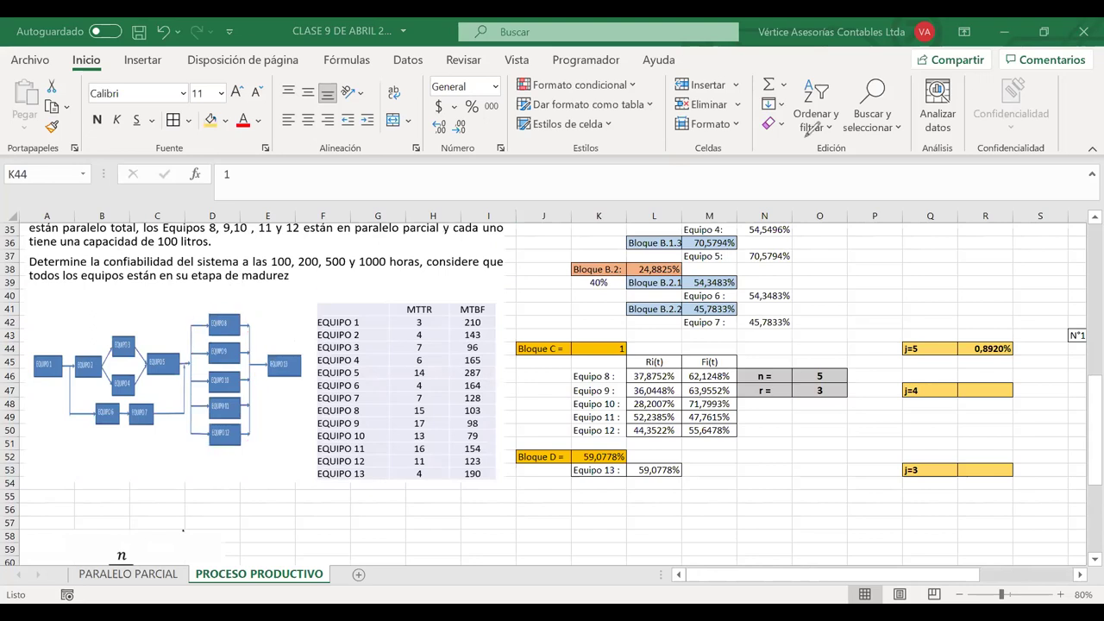
- Clear the Bloque C value in K44 and start a formula there
click(595, 348)
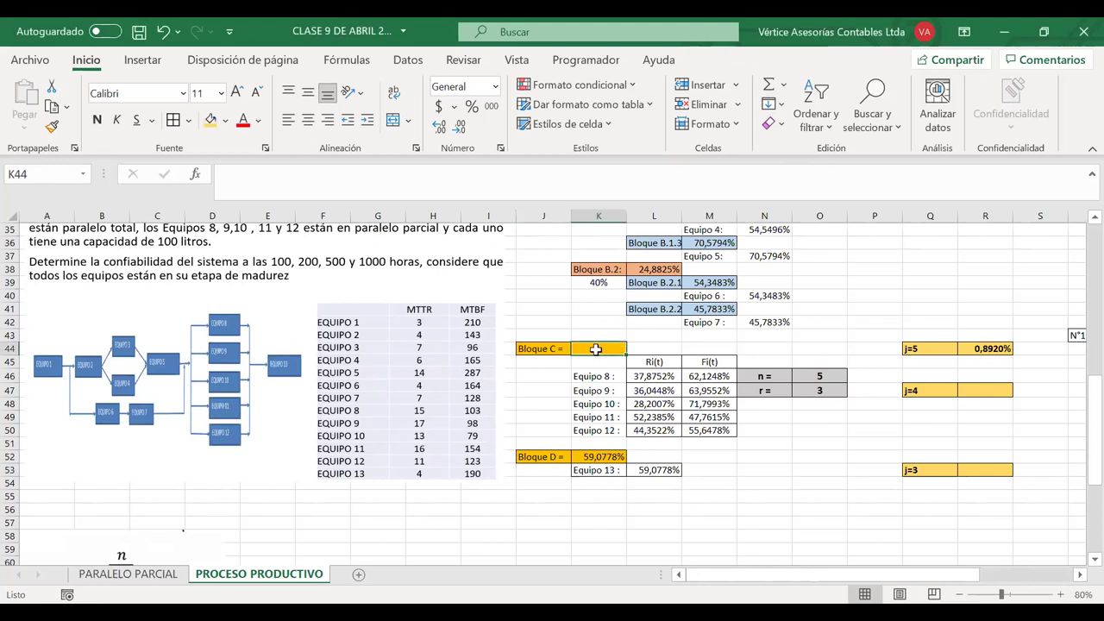
text(=)
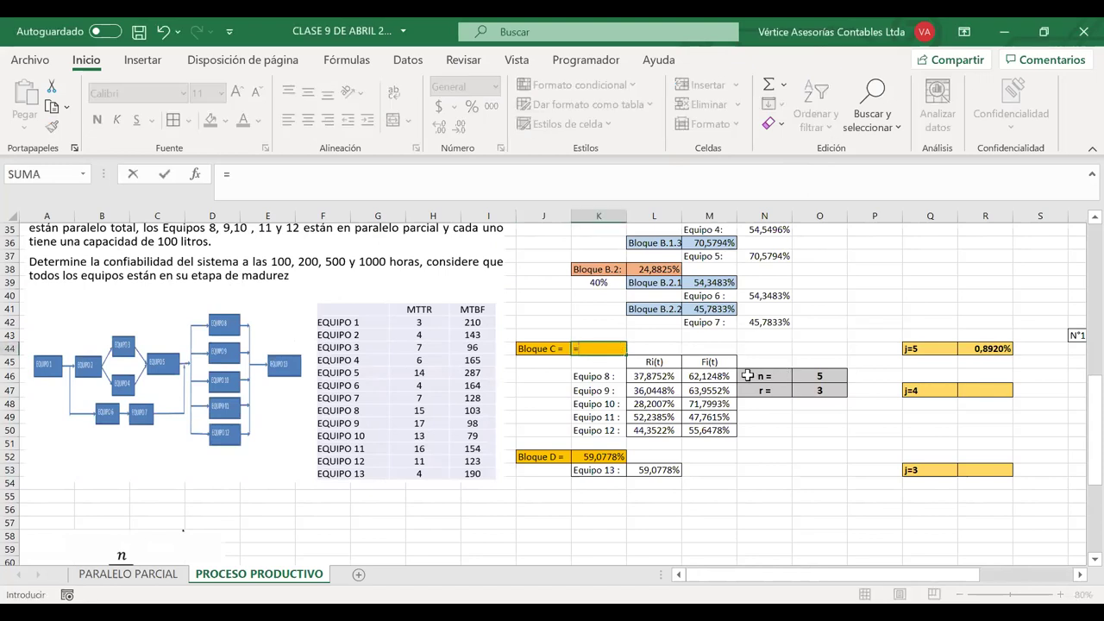
- Calculate Bloque C in K44 with the formula =R53+R47+R44, summing the j=3, j=4 and j=5 results
click(955, 469)
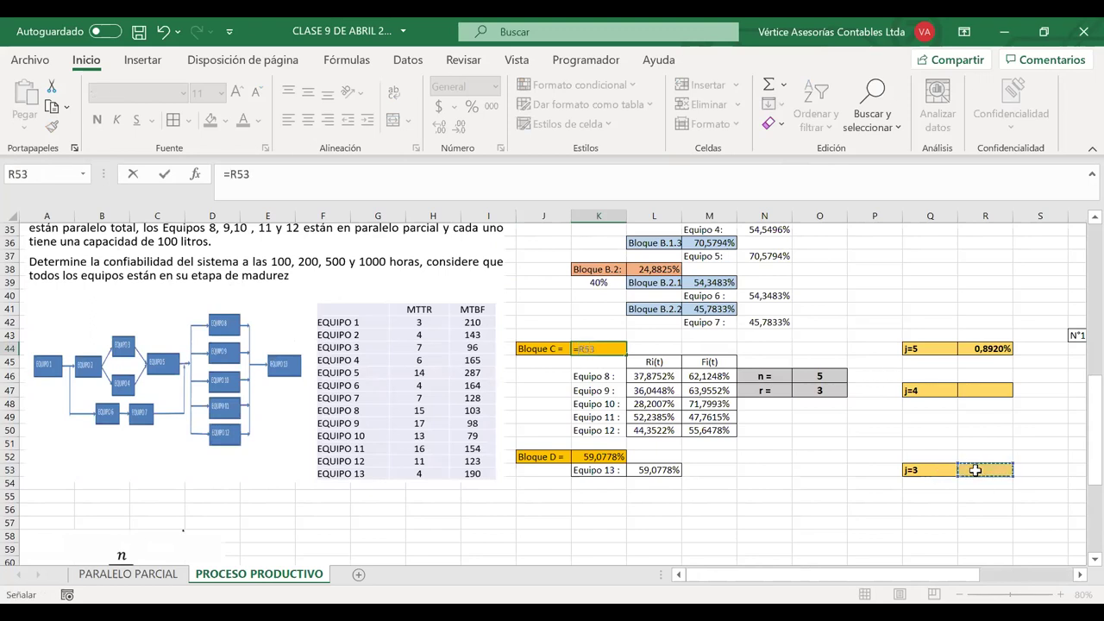
text(+)
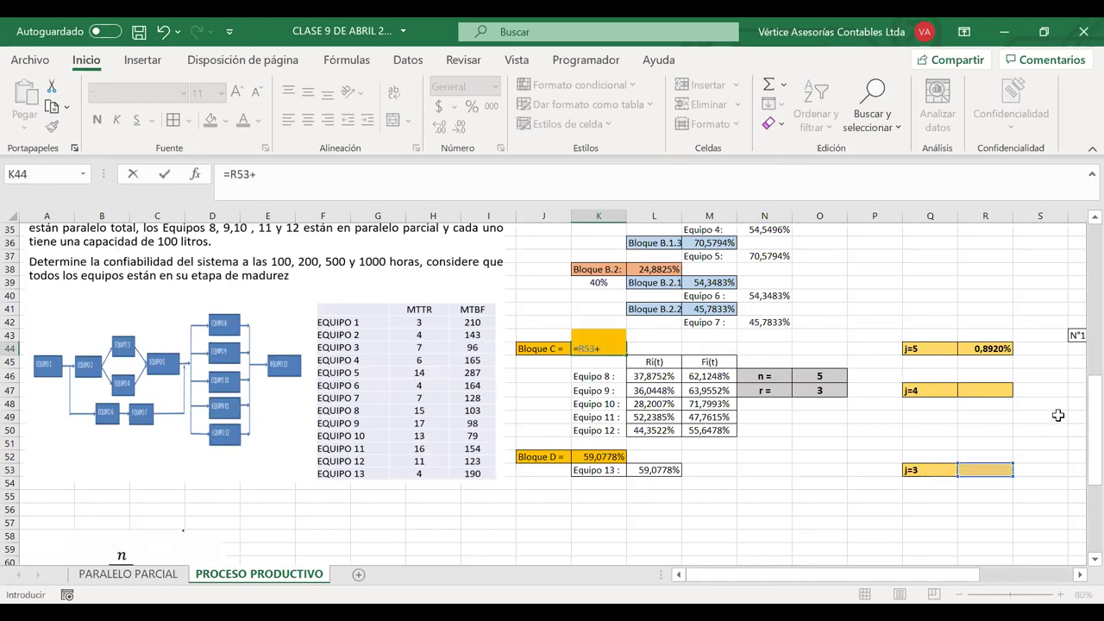
click(981, 388)
text(+)
click(981, 348)
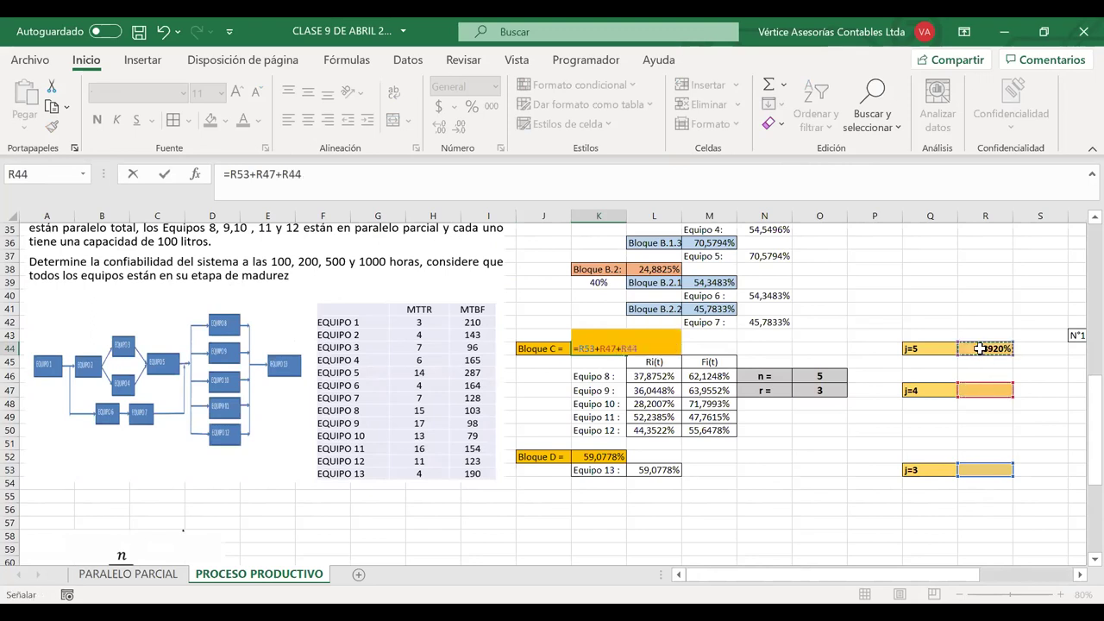
key(Return)
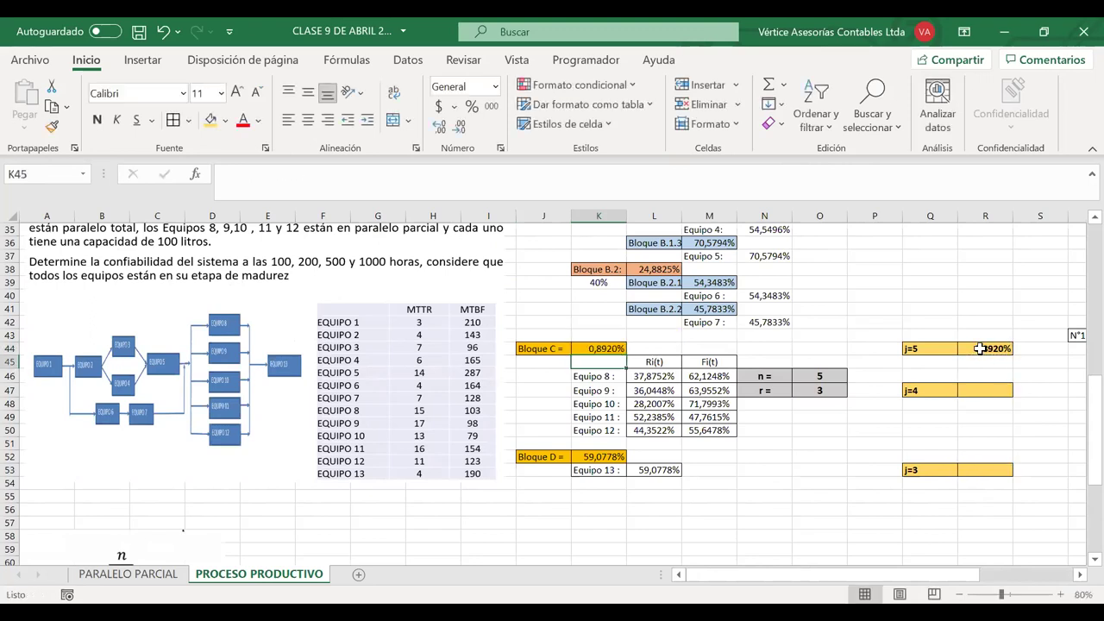
click(580, 349)
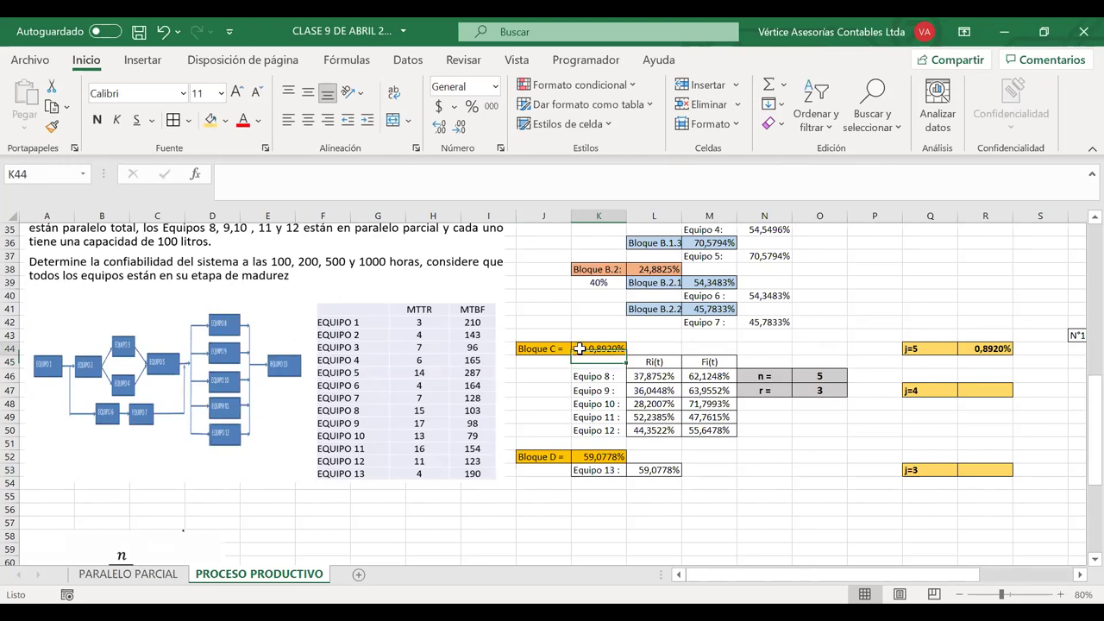
right_click(579, 348)
key(Escape)
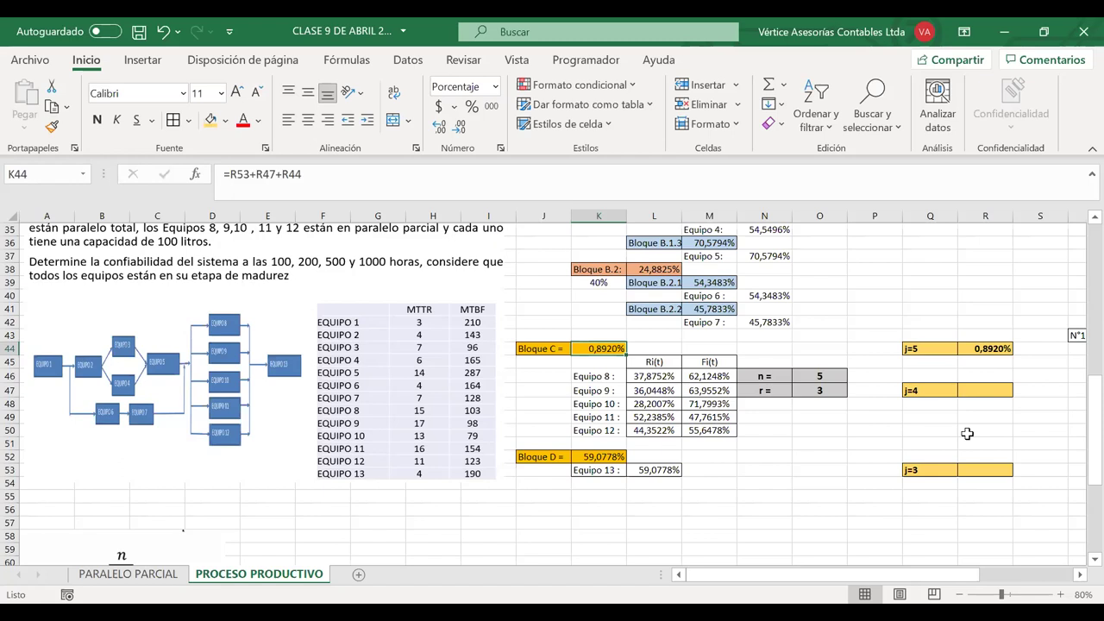
- Copy the Eq8 to Eq12 combination table in T42:Y43 to T46, beside the j=4 block
scroll(966, 433, right, 5)
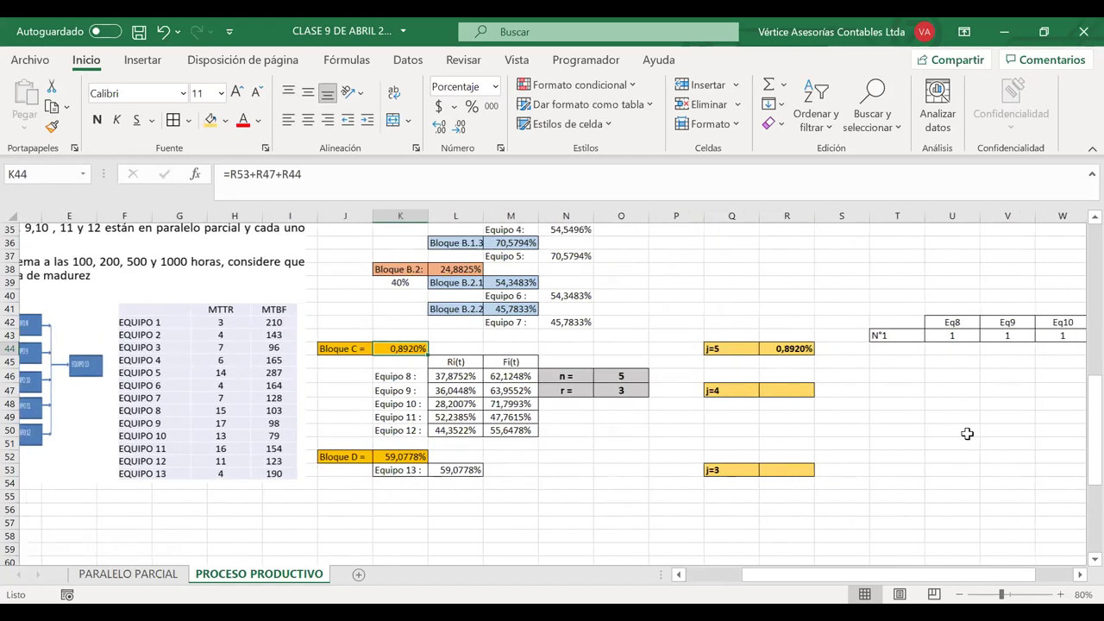
scroll(967, 434, right, 1)
scroll(967, 434, right, 1)
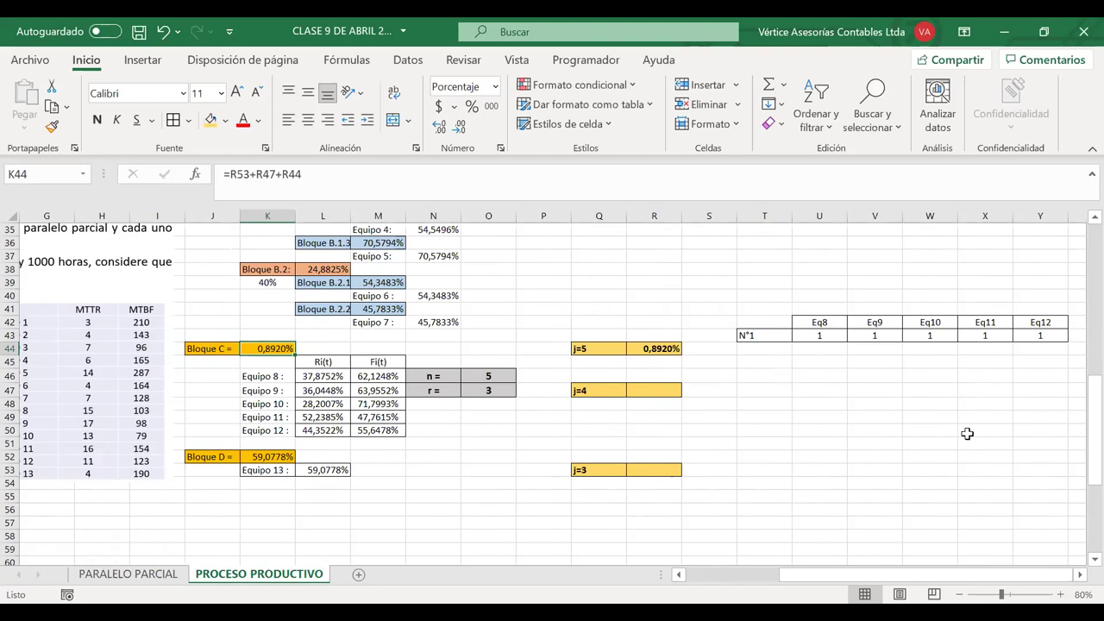
drag(767, 321, 1045, 337)
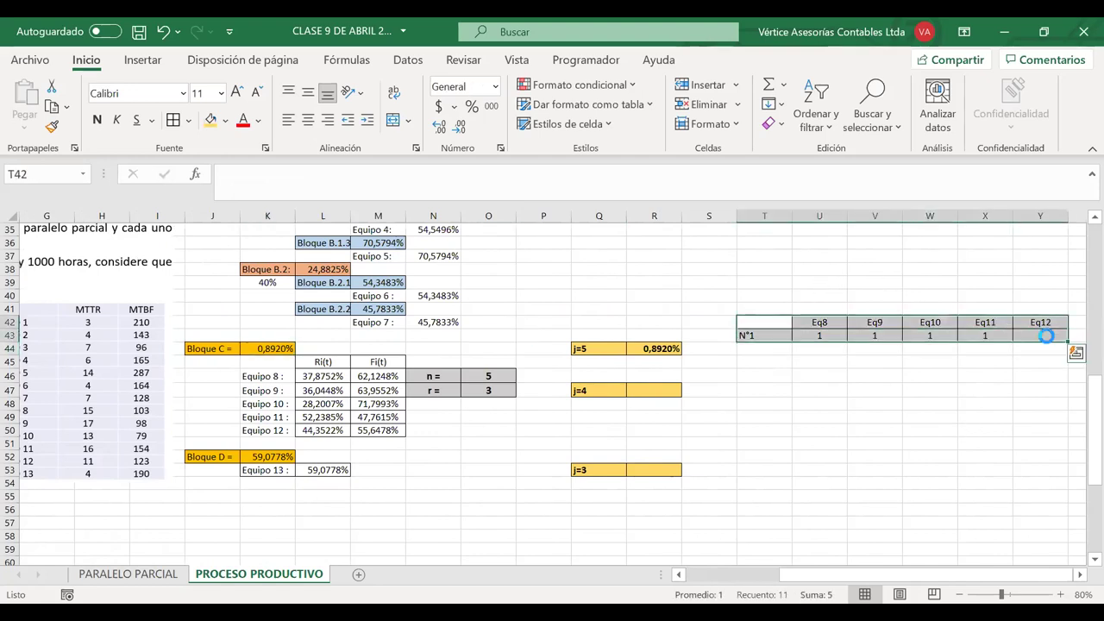
key(ctrl+c)
click(764, 376)
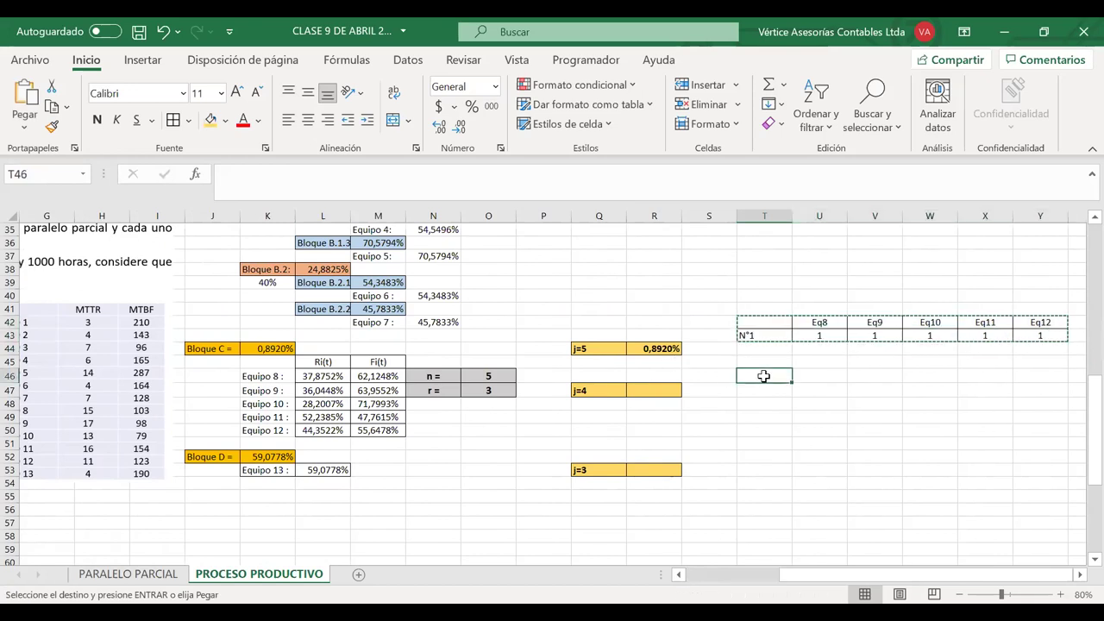
key(ctrl+v)
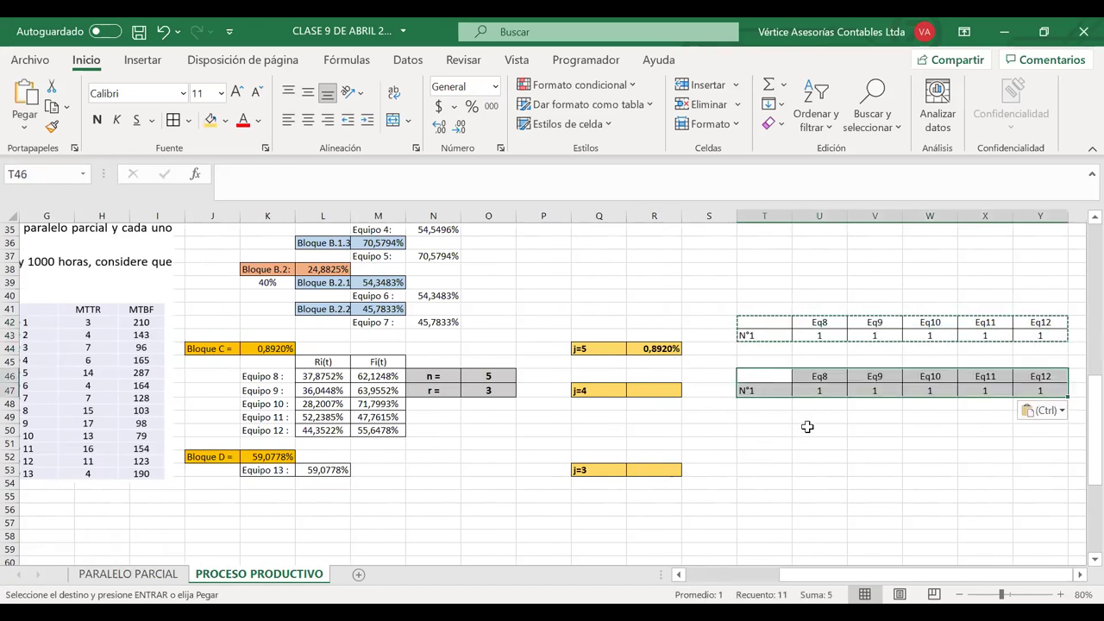
click(797, 428)
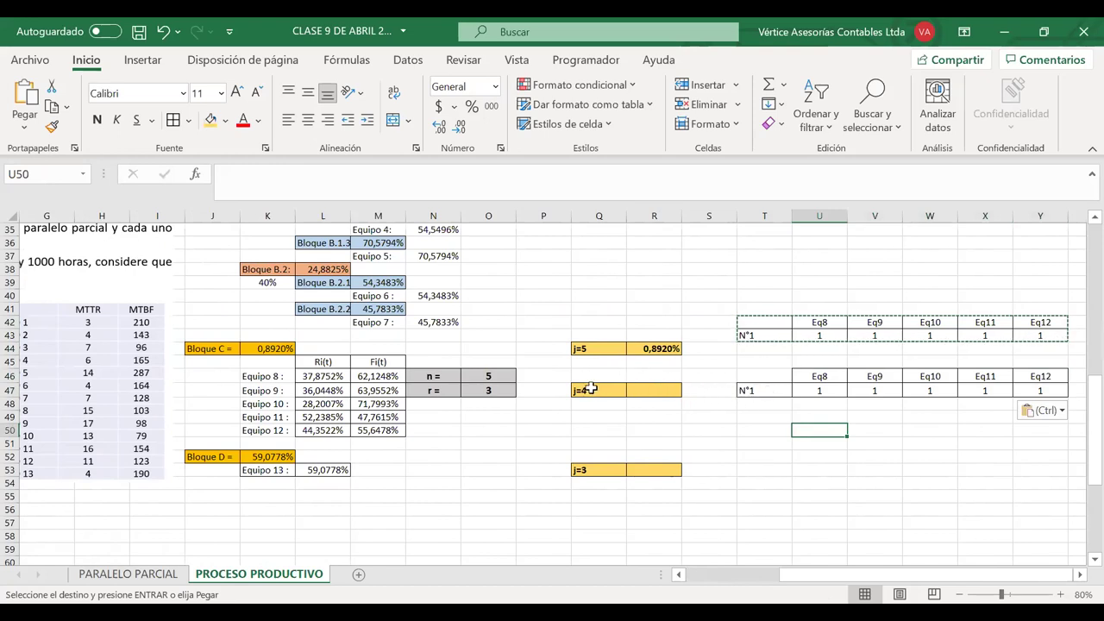
- Move the j=5 label and result cells up to row 42 and the j=4 pair up to row 46
click(621, 345)
mouse_move(621, 345)
mouse_down()
mouse_move(653, 348)
mouse_move(622, 303)
mouse_up()
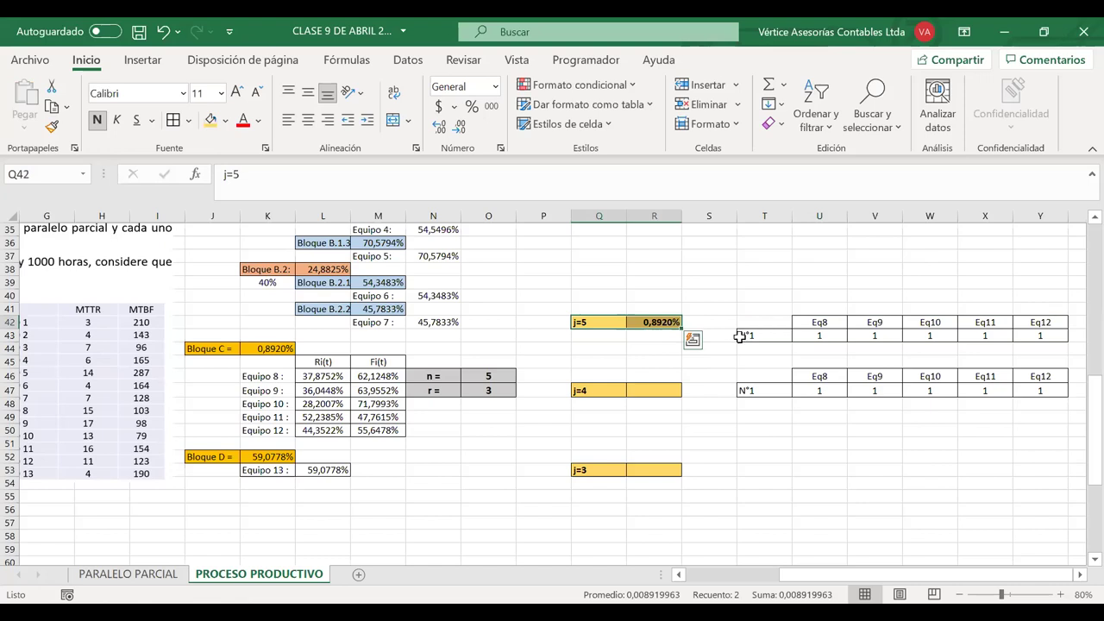
click(651, 387)
mouse_move(648, 386)
mouse_down()
mouse_move(609, 386)
mouse_move(612, 370)
mouse_up()
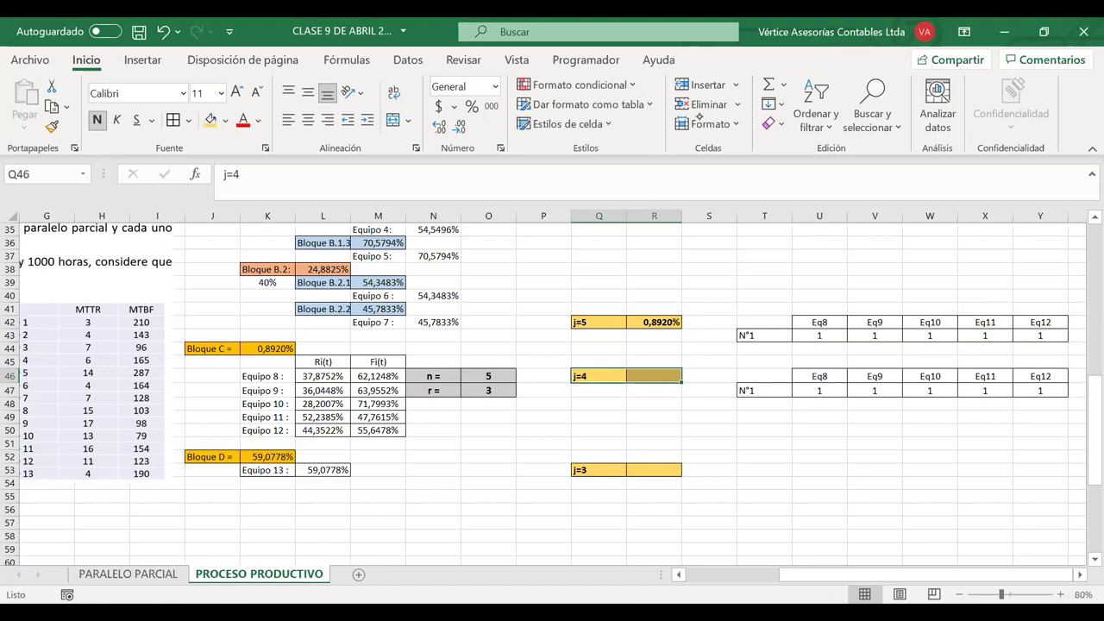
click(801, 275)
mouse_move(793, 450)
mouse_down()
mouse_move(808, 449)
mouse_move(804, 464)
mouse_up()
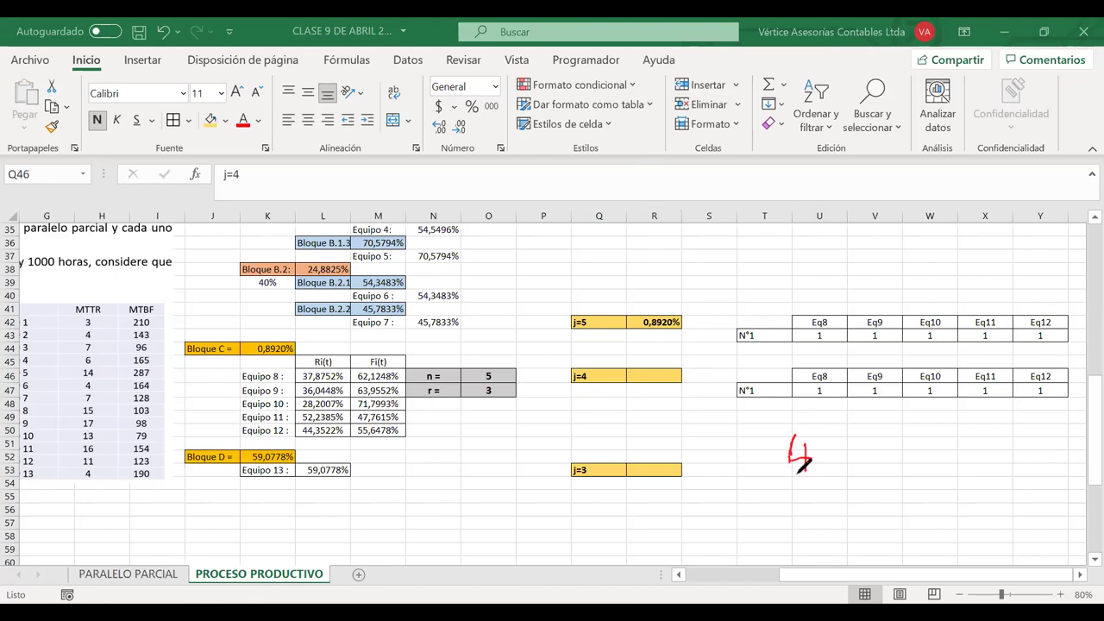
key(ctrl+z)
key(ctrl+z)
key(ctrl+z)
- Handwrite the binomial coefficient 5 over 4 in red below the j=4 table, and clear the ink
drag(809, 446, 829, 519)
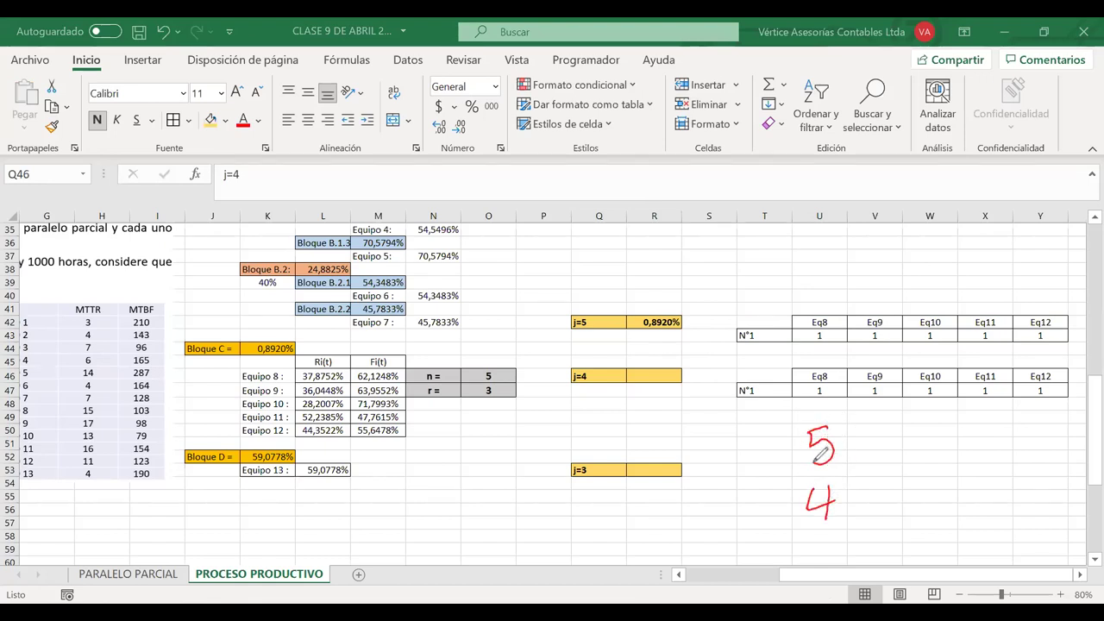
drag(820, 450, 833, 448)
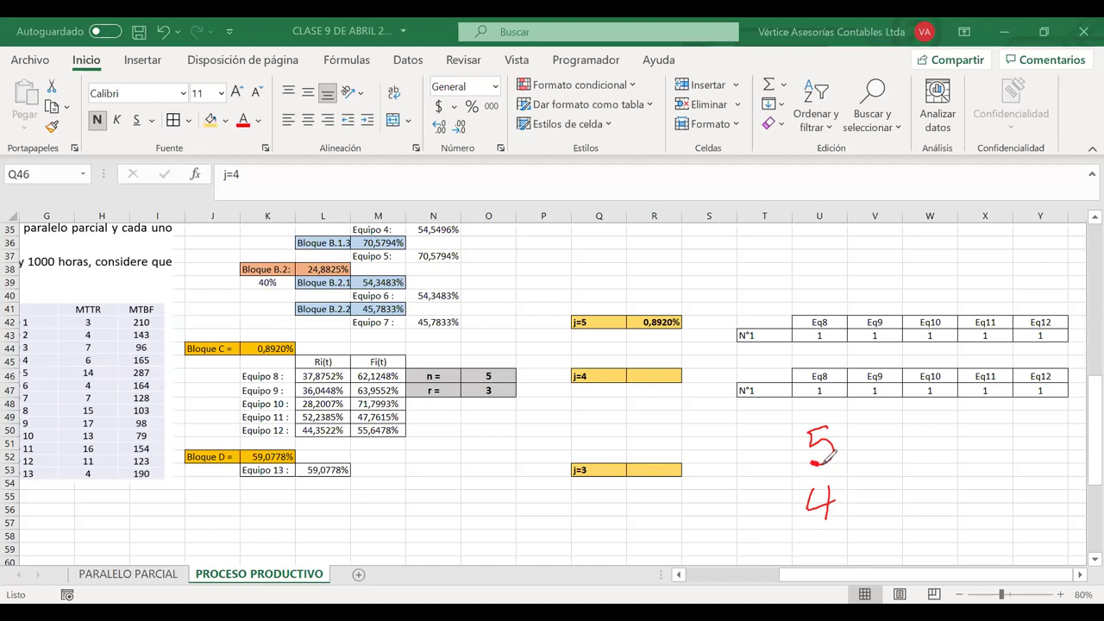
drag(817, 486, 836, 496)
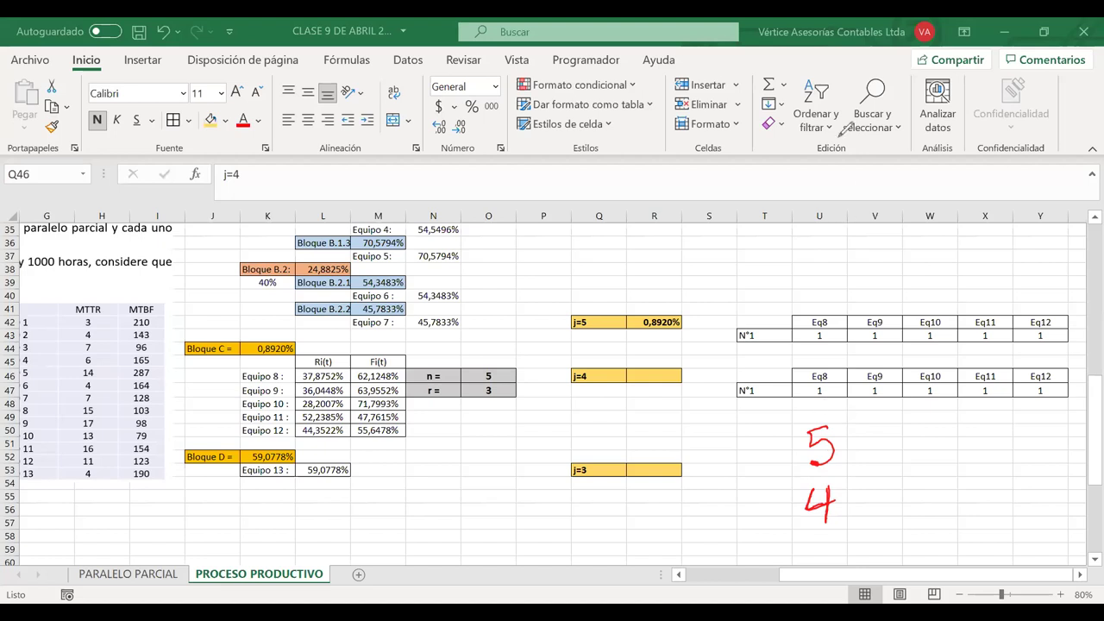
drag(791, 419, 771, 519)
mouse_move(843, 421)
mouse_down()
mouse_move(862, 473)
mouse_move(850, 518)
mouse_up()
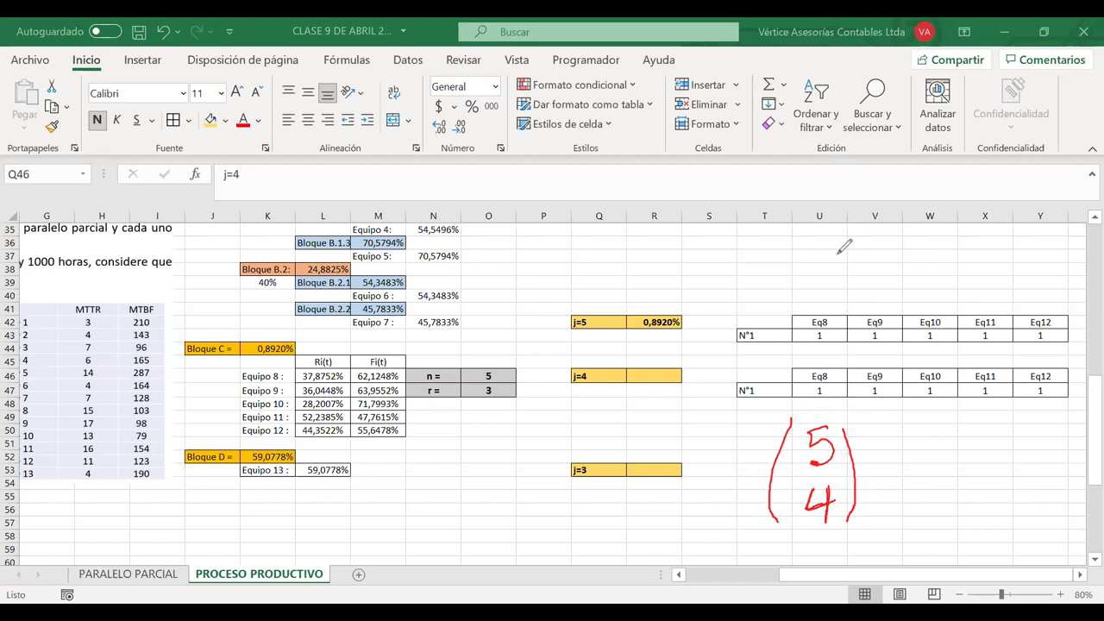
key(Escape)
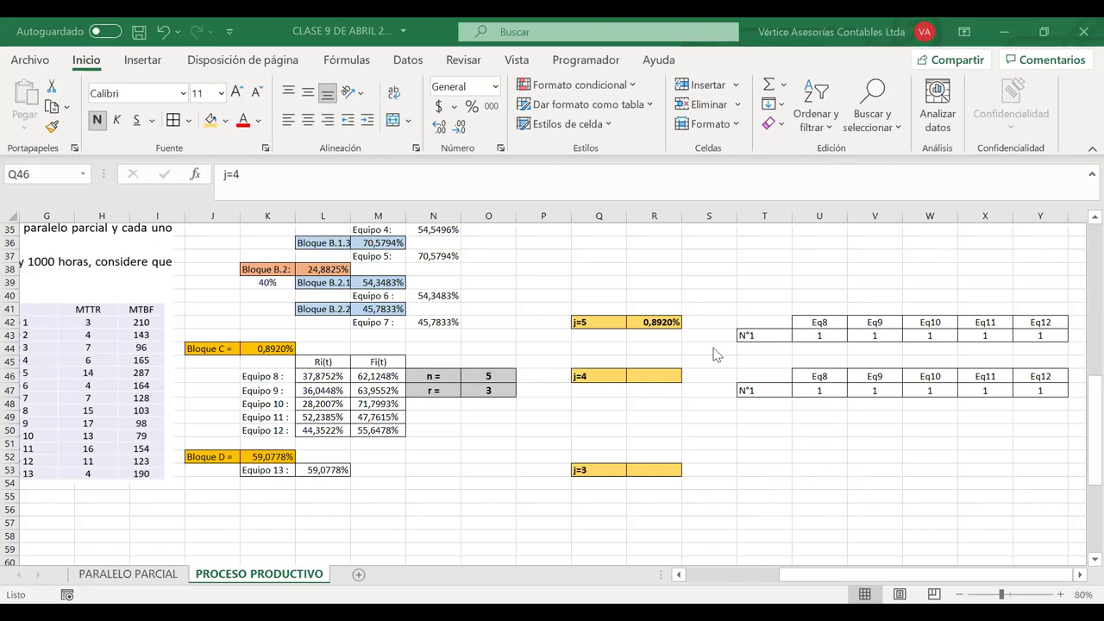
- Fill the j=4 table's row labels down to N°5 and extend the bordered Eq8 to Eq12 grid to those rows with empty cells
click(780, 389)
drag(791, 396, 793, 446)
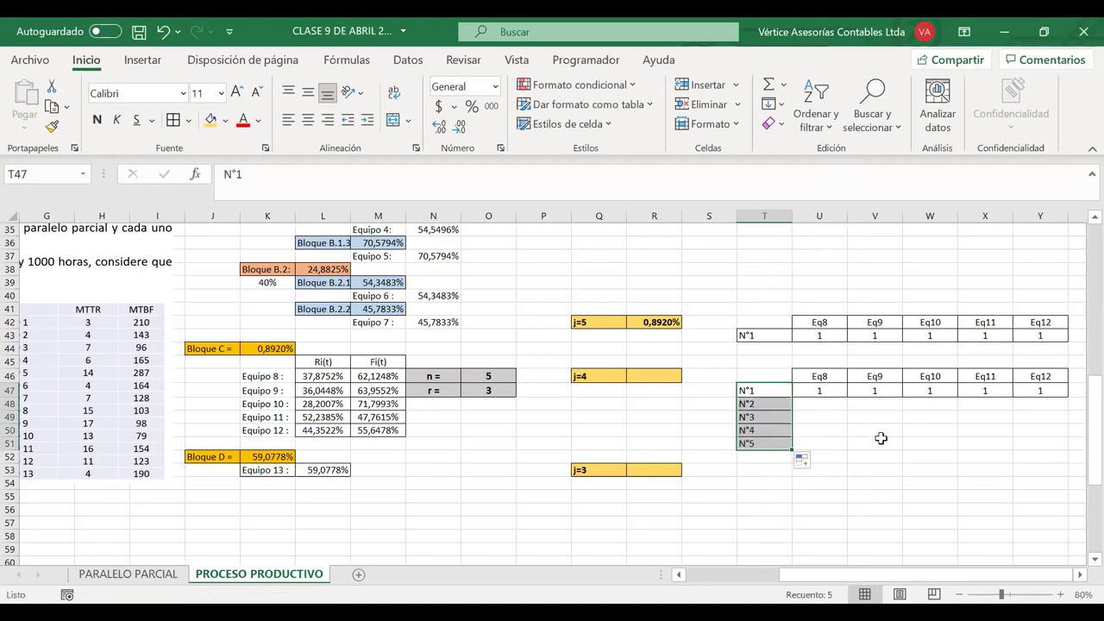
scroll(819, 412, right, 1)
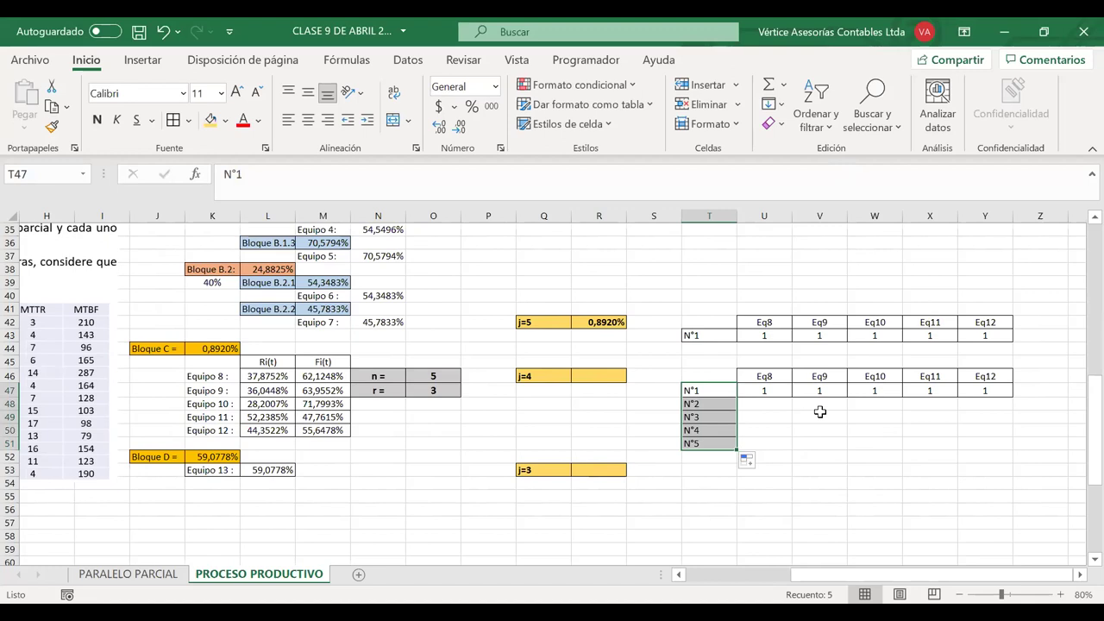
drag(780, 389, 1012, 451)
key(Delete)
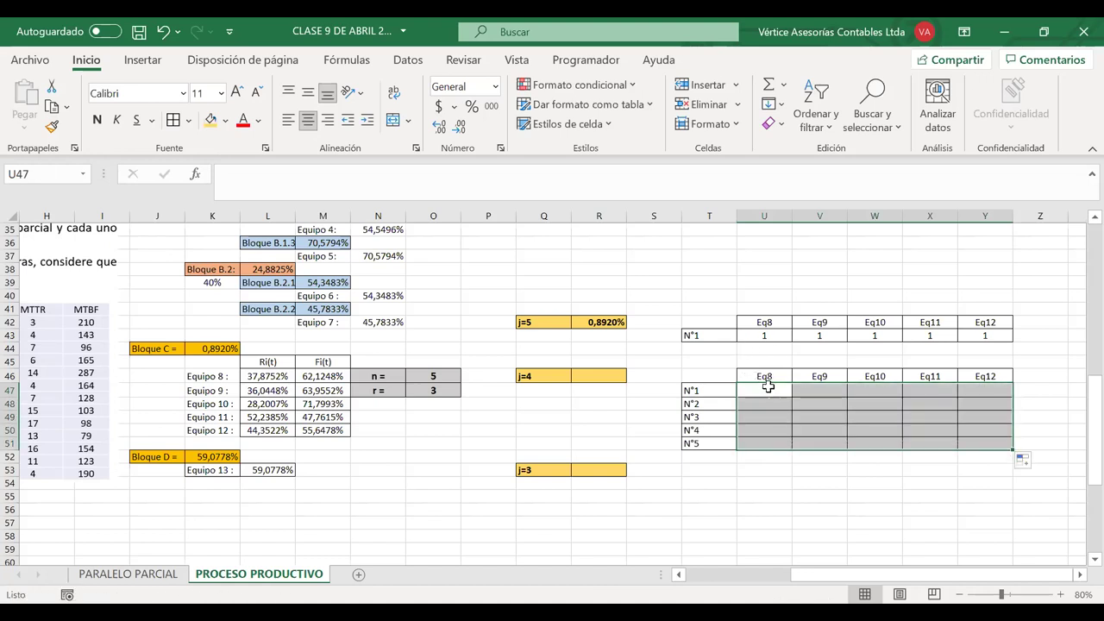
click(767, 388)
text(1)
key(Tab)
text(1)
key(Tab)
text(1)
key(Tab)
text(1)
key(Tab)
text(1)
key(Left)
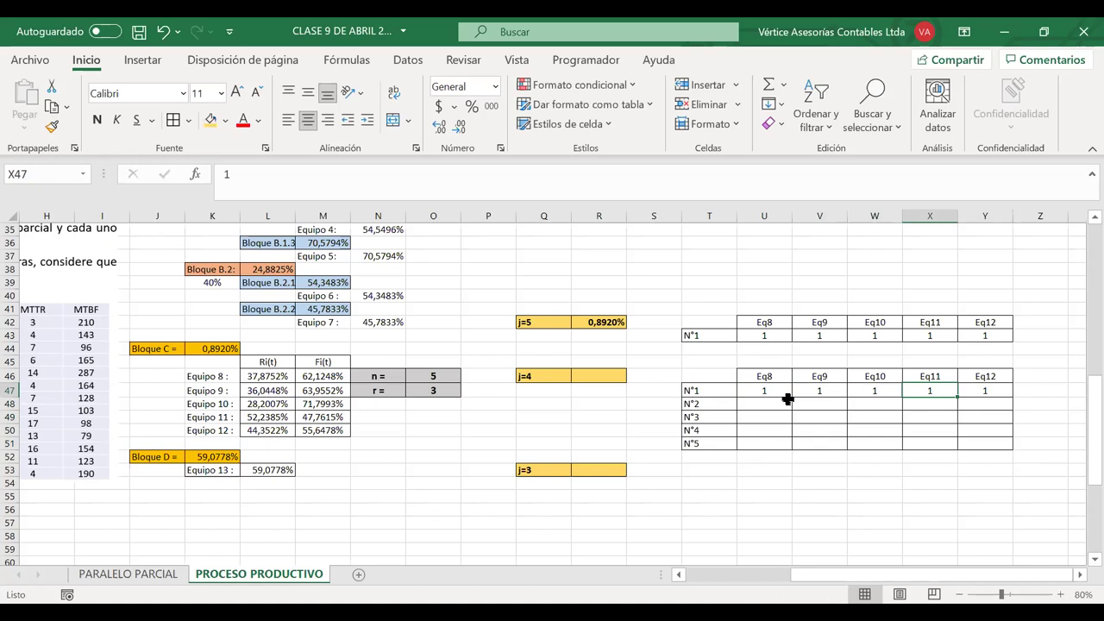
drag(980, 390, 777, 390)
key(Delete)
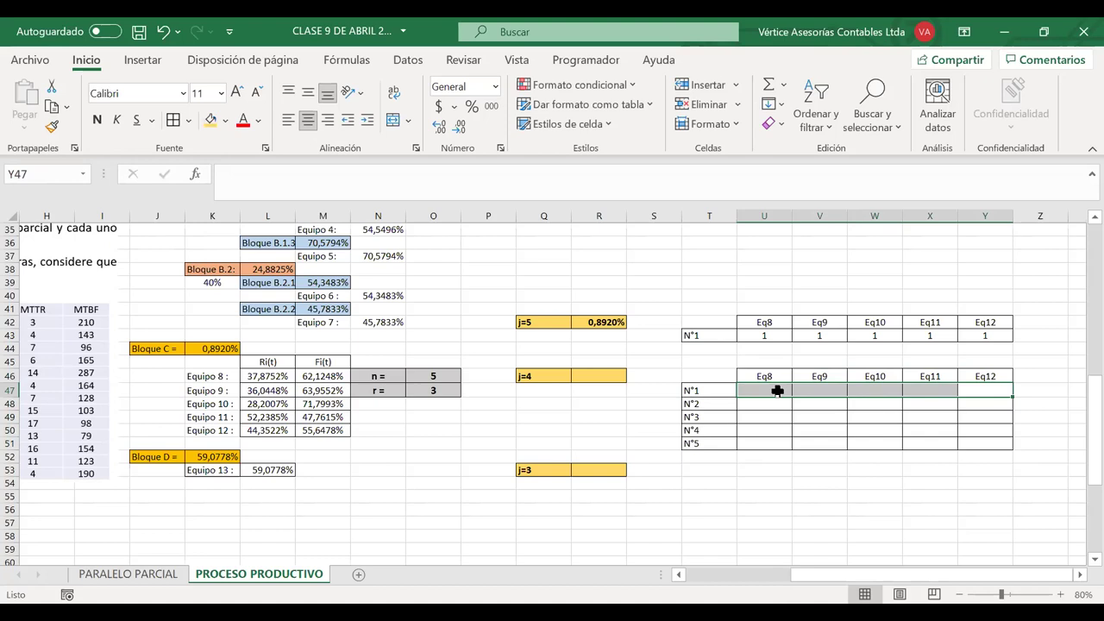
- Enter combination N°1 of the j=4 table as 1, 1, 1, 1, 0 across Eq8 to Eq12
click(777, 391)
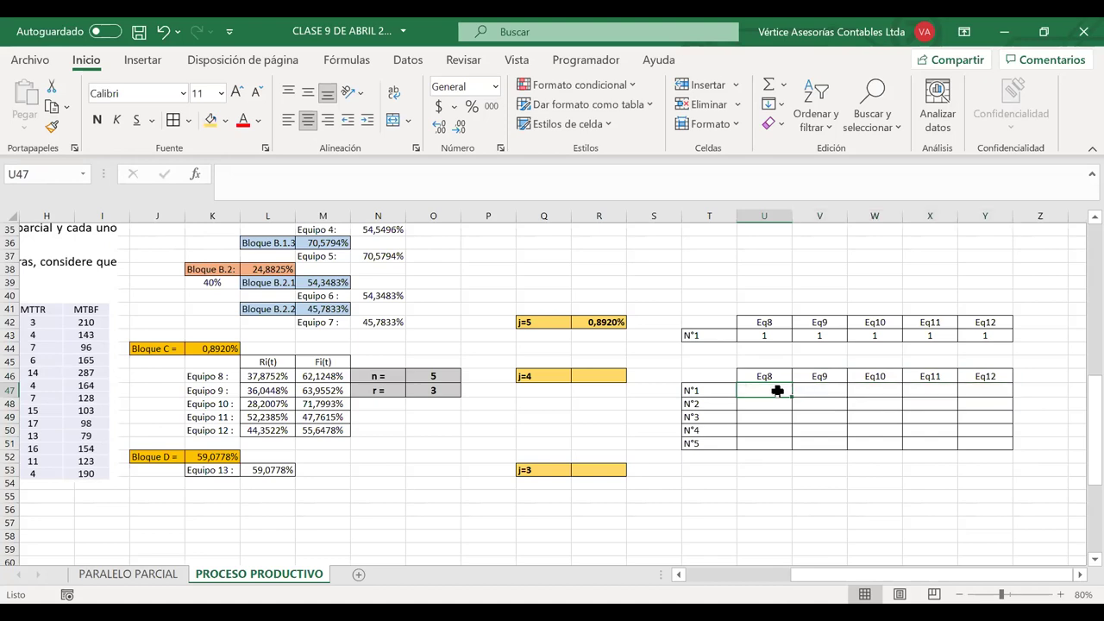
text(1)
key(Tab)
text(1)
key(Tab)
text(1)
key(Tab)
text(1)
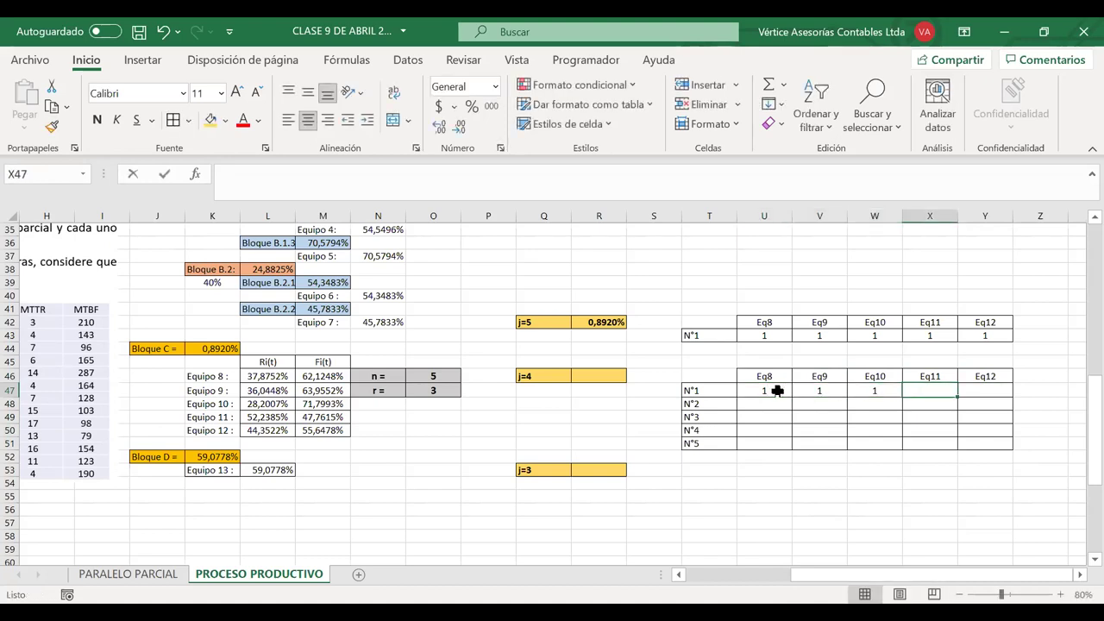
key(Tab)
text(0)
key(Return)
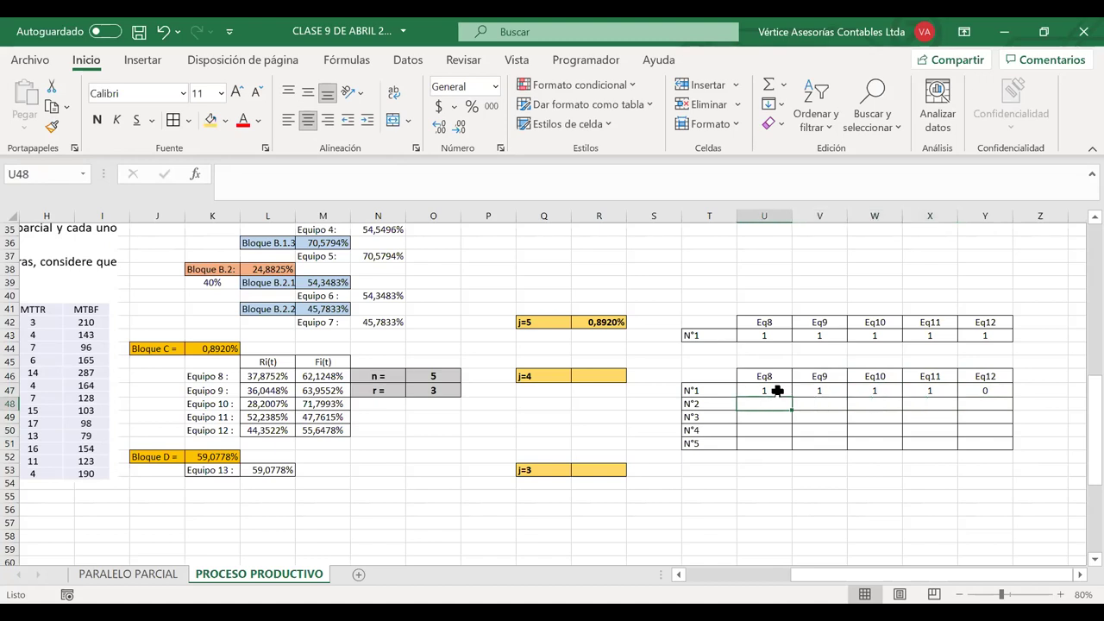
click(776, 390)
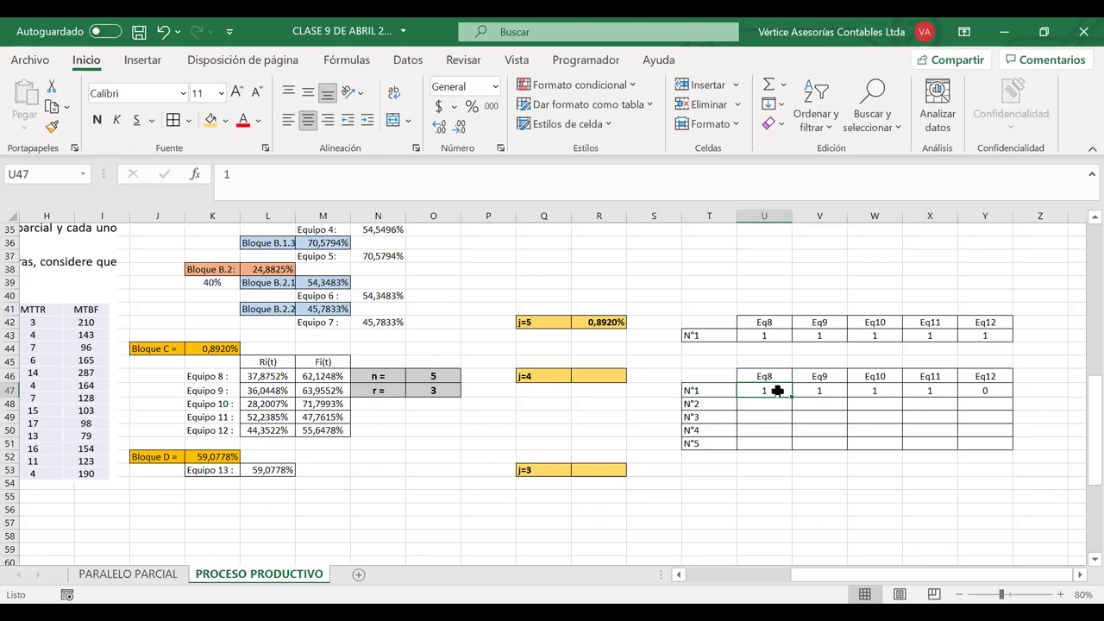
drag(765, 377, 994, 389)
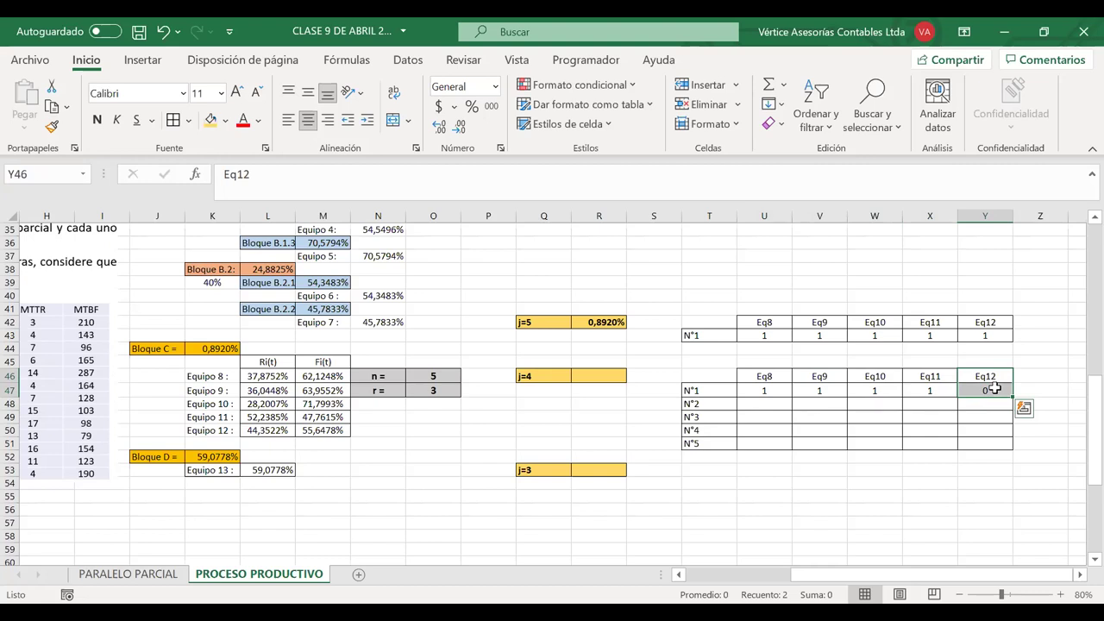
- Enter combination N°2 of the j=4 table as 1, 1, 1, 0, 1 across Eq8 to Eq12
click(766, 404)
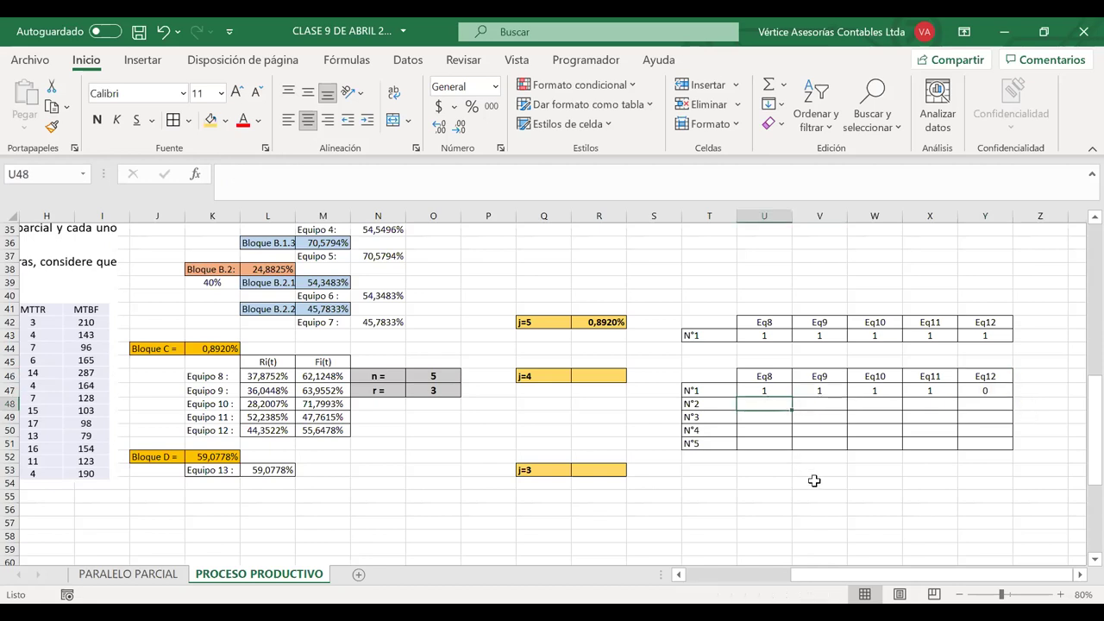
text(1)
key(Tab)
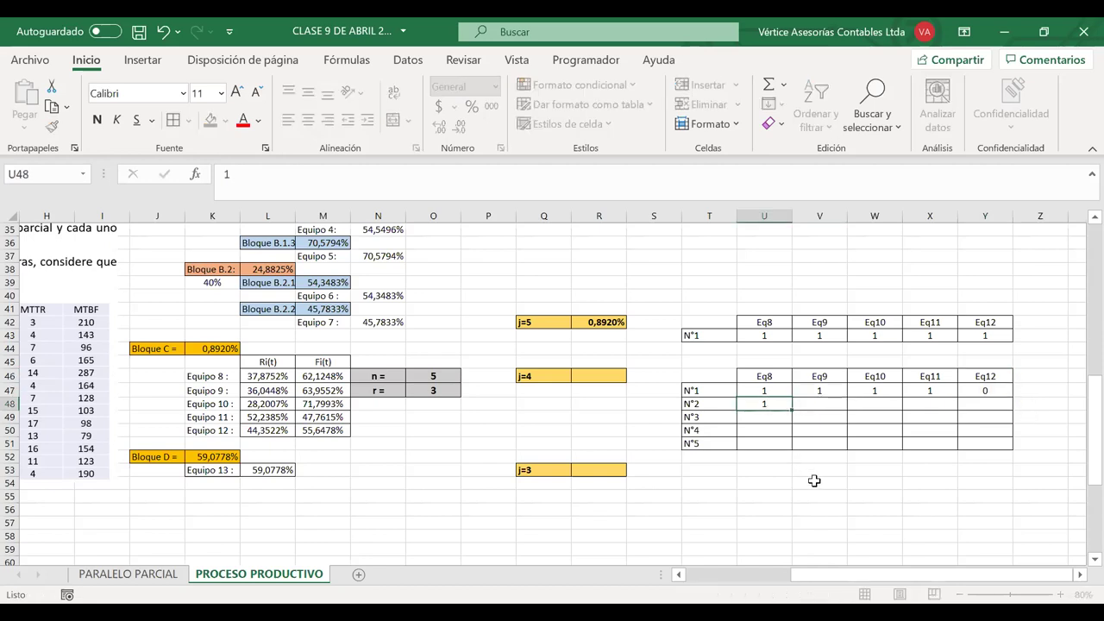
text(1)
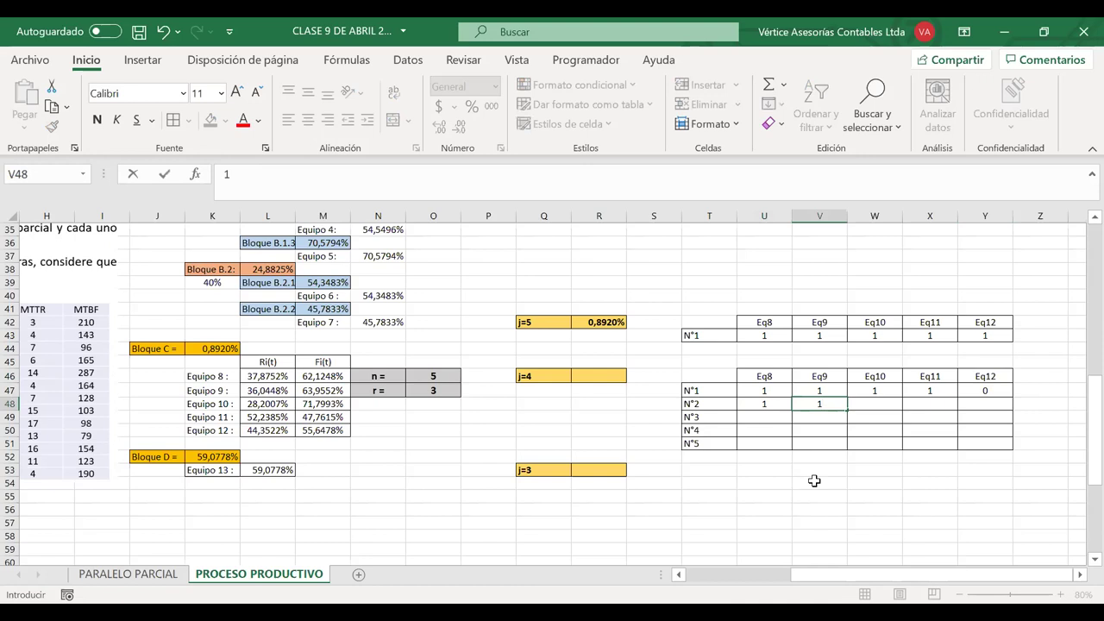
key(Tab)
text(1)
key(Tab)
text(0)
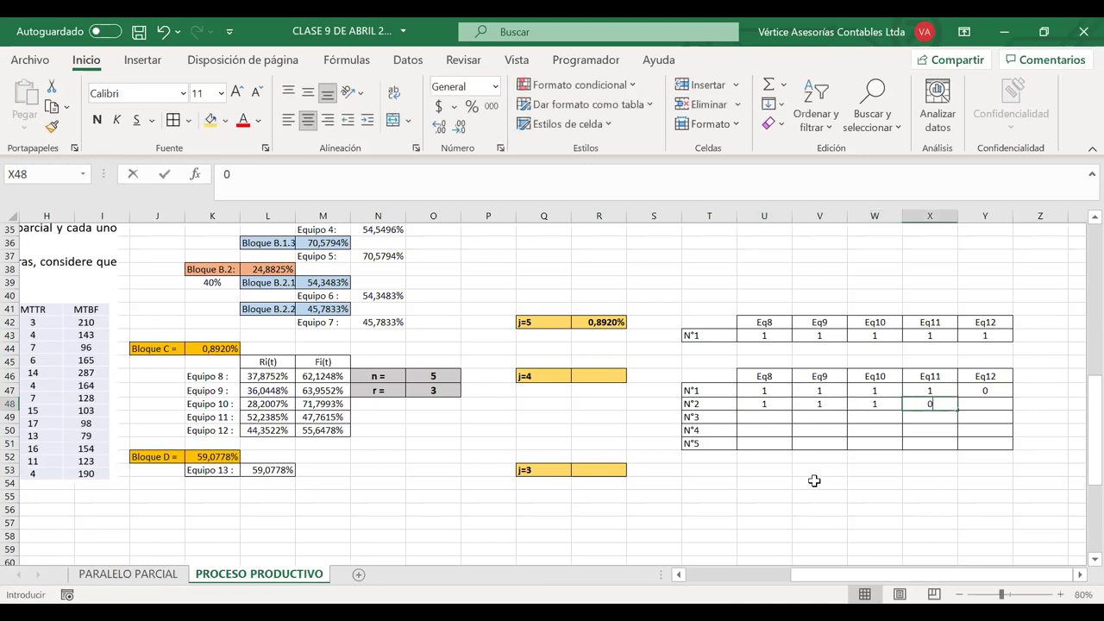
key(Tab)
text(1)
- Enter combination N°3 of the j=4 table as 1, 1, 0, 1, 1 across Eq8 to Eq12
key(Left)
key(Left)
key(Left)
key(Left)
key(Left)
key(Down)
key(Right)
text(1)
key(Tab)
text(1)
key(Tab)
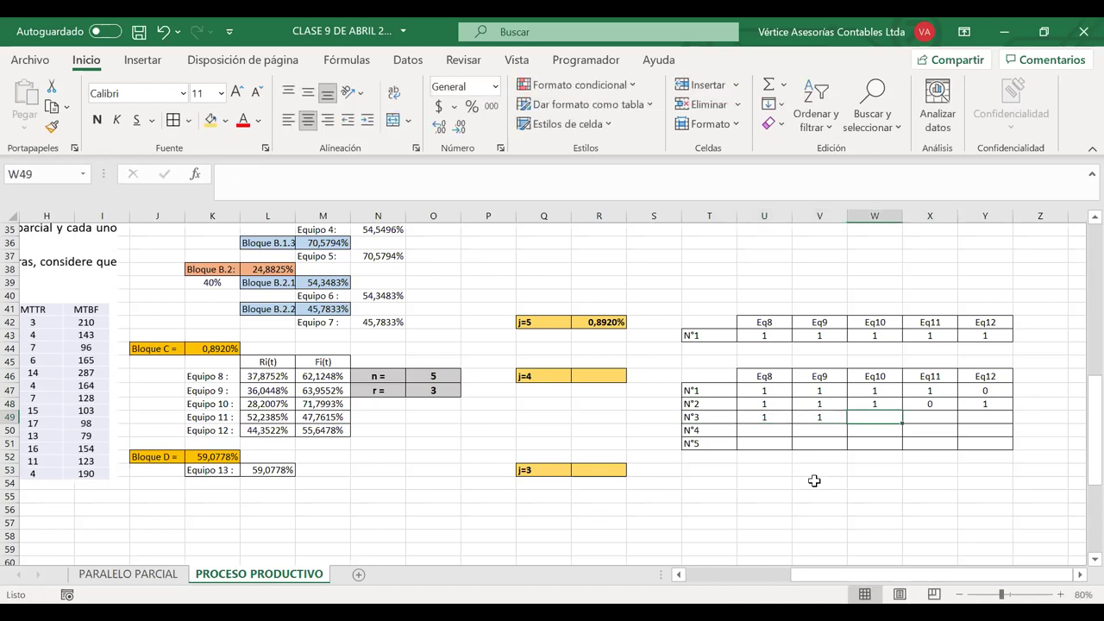
text(0)
key(Tab)
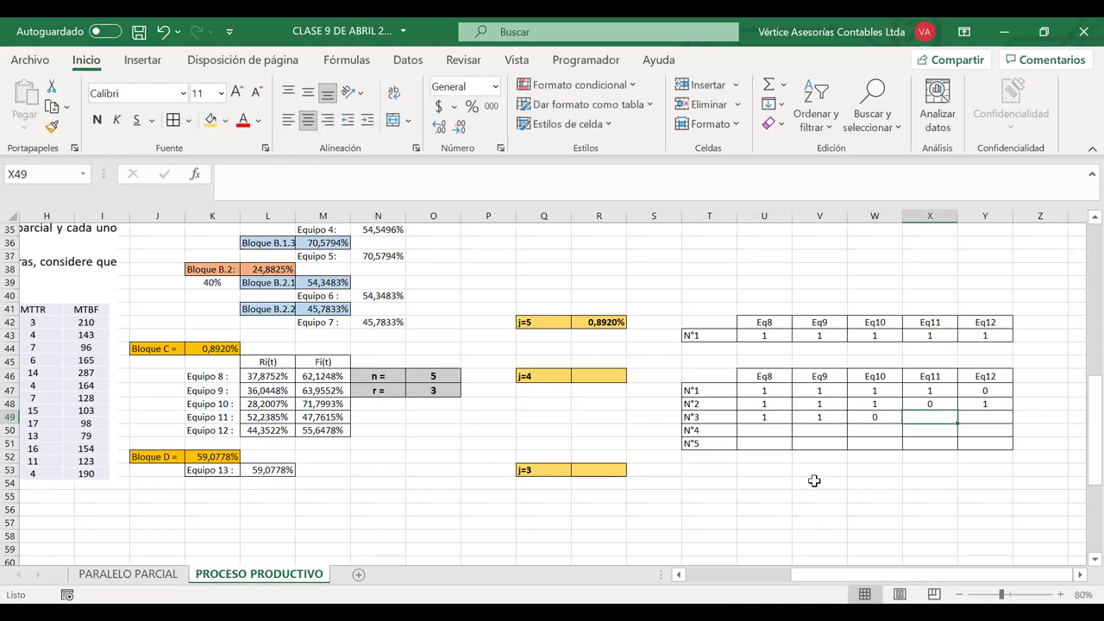
text(1)
key(Tab)
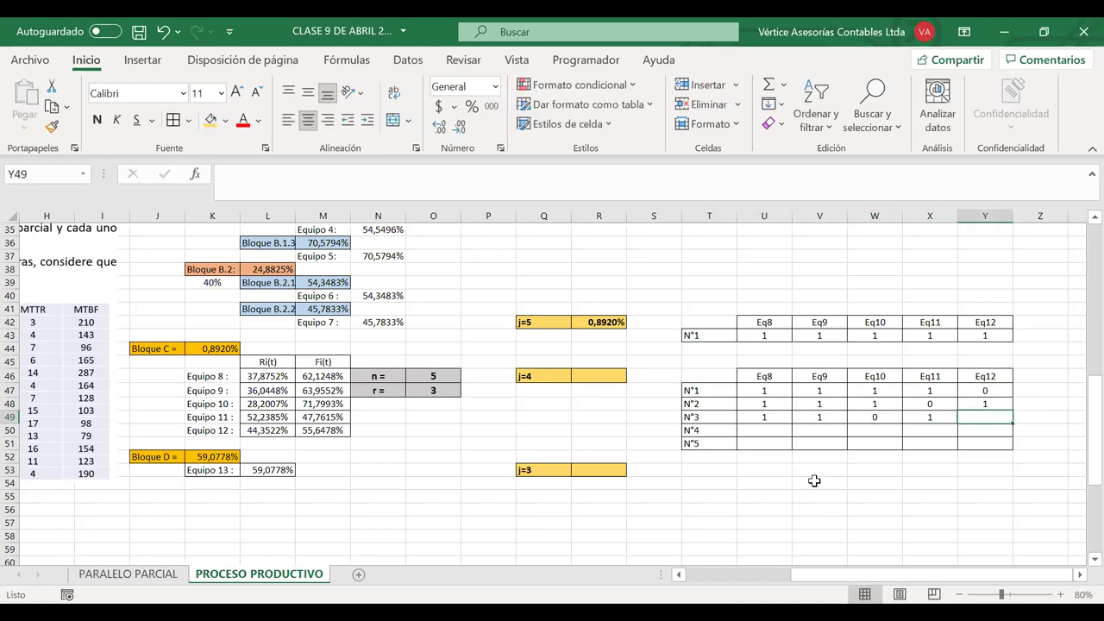
text(1)
key(Return)
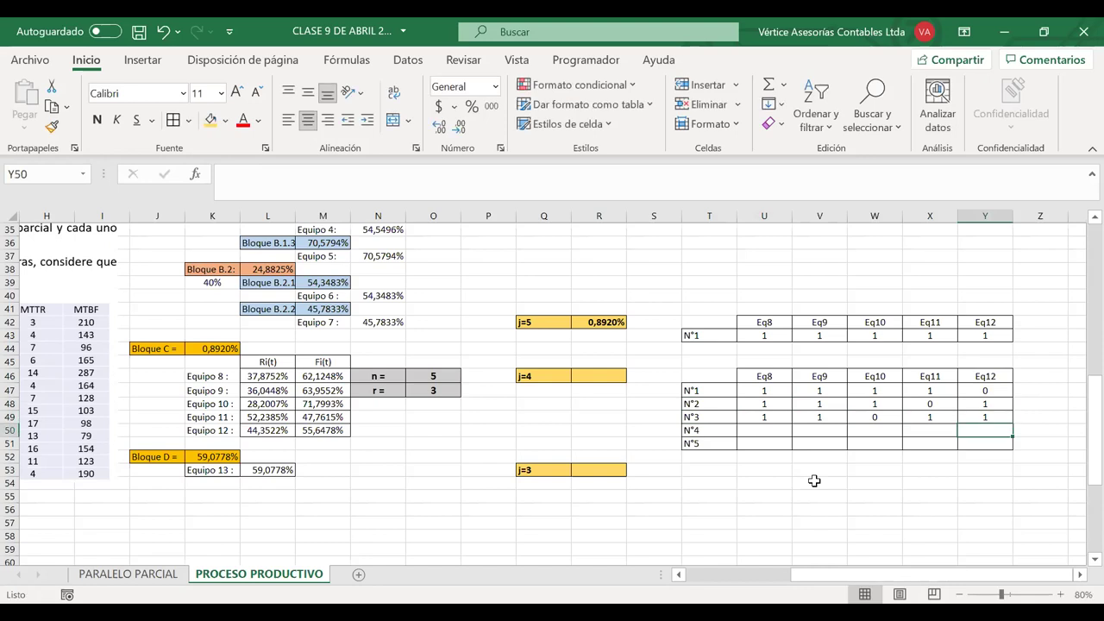
- Enter combination N°4 of the j=4 table as 1, 0, 1, 1, 1 across Eq8 to Eq12
key(Left)
key(Left)
key(Left)
key(Left)
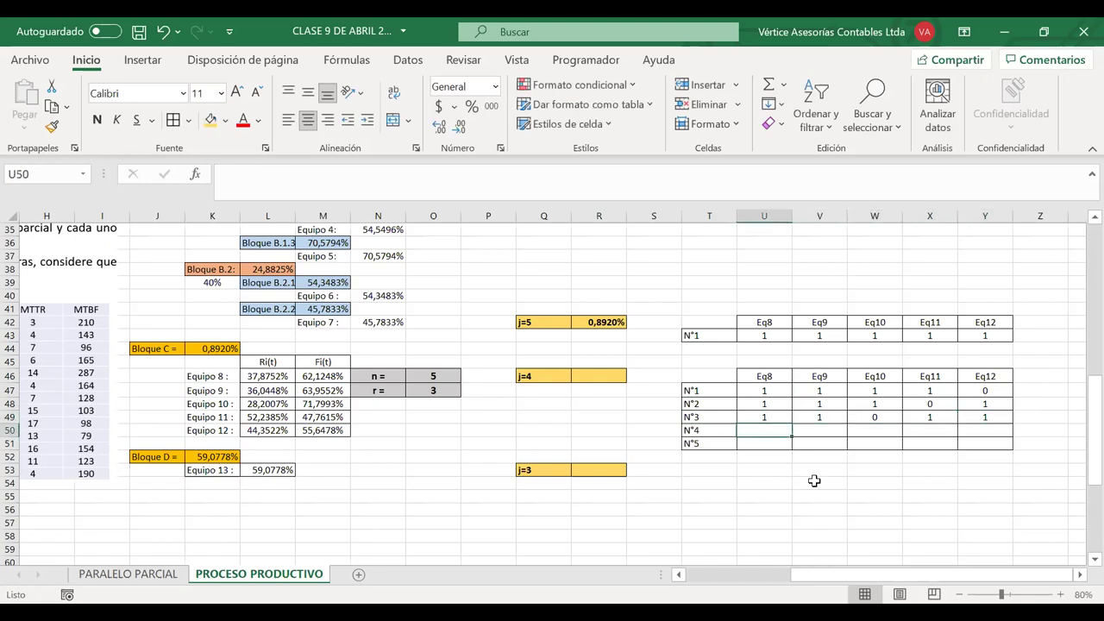
text(1)
key(Tab)
text(0)
key(Tab)
text(1)
key(Tab)
text(1)
key(Tab)
text(1)
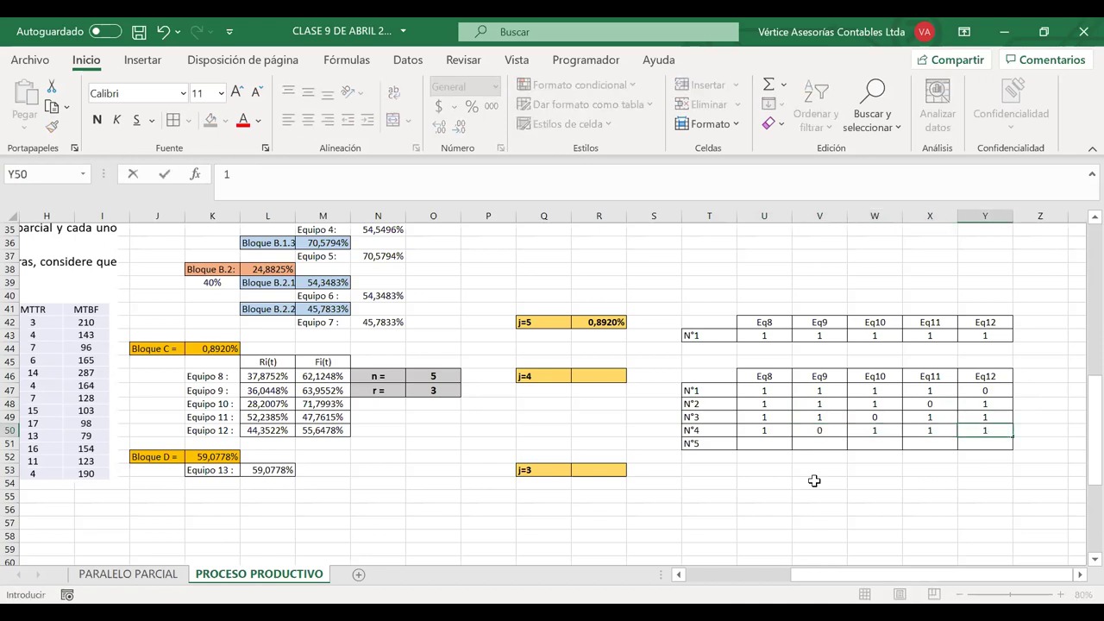
key(Return)
- Enter combination N°5 of the j=4 table as 0, 1, 1, 1, 1 across Eq8 to Eq12
text(0)
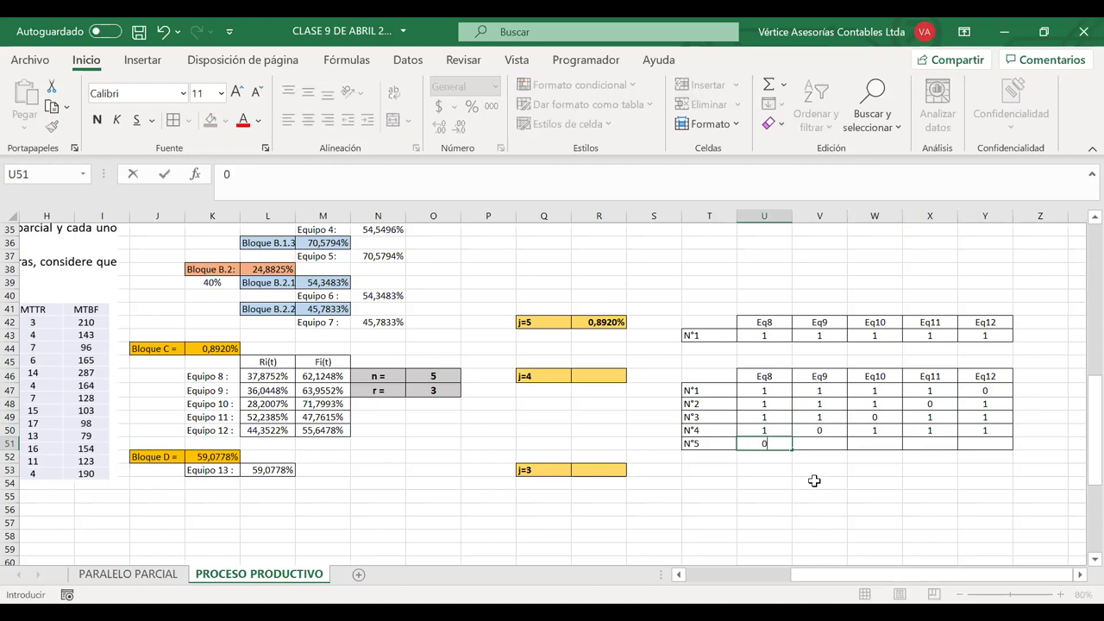
key(Tab)
text(1)
key(Tab)
text(1)
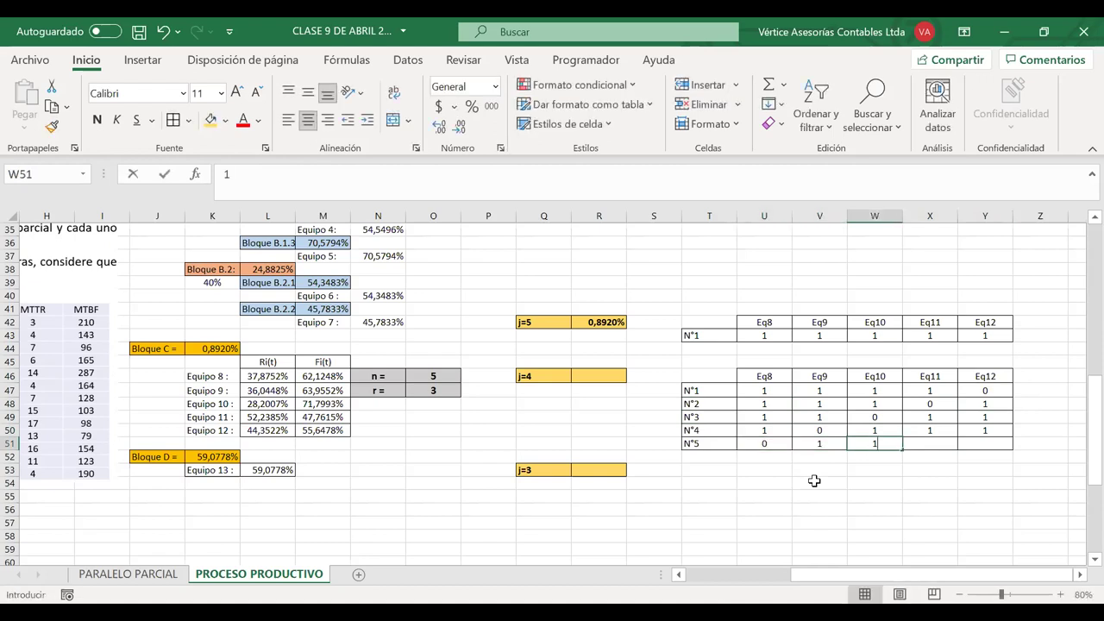
key(Tab)
text(1)
key(Tab)
text(1)
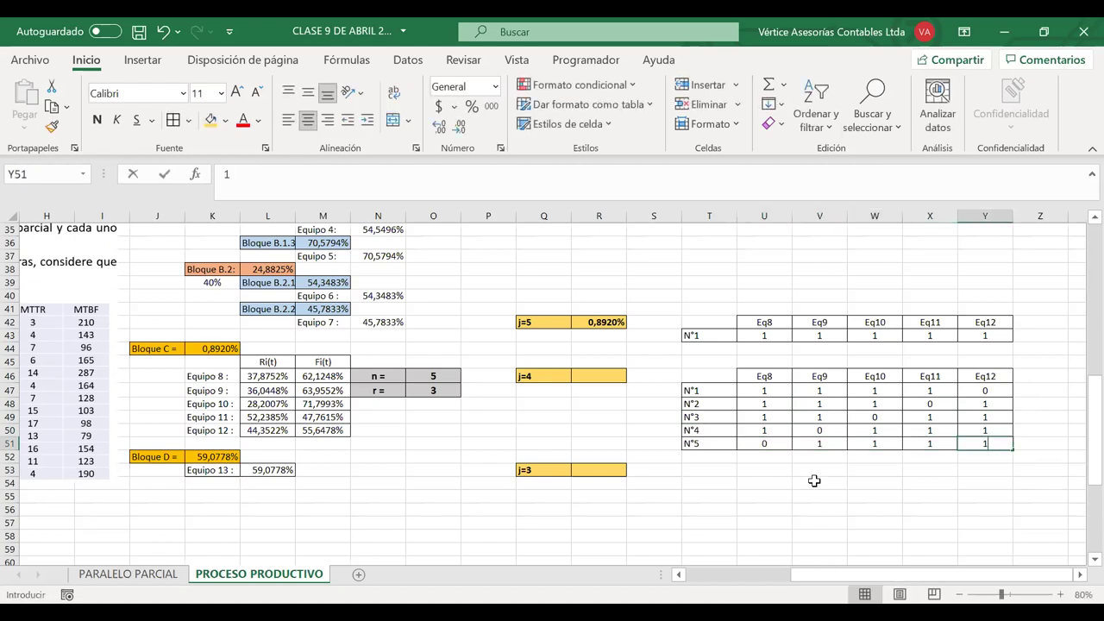
key(Down)
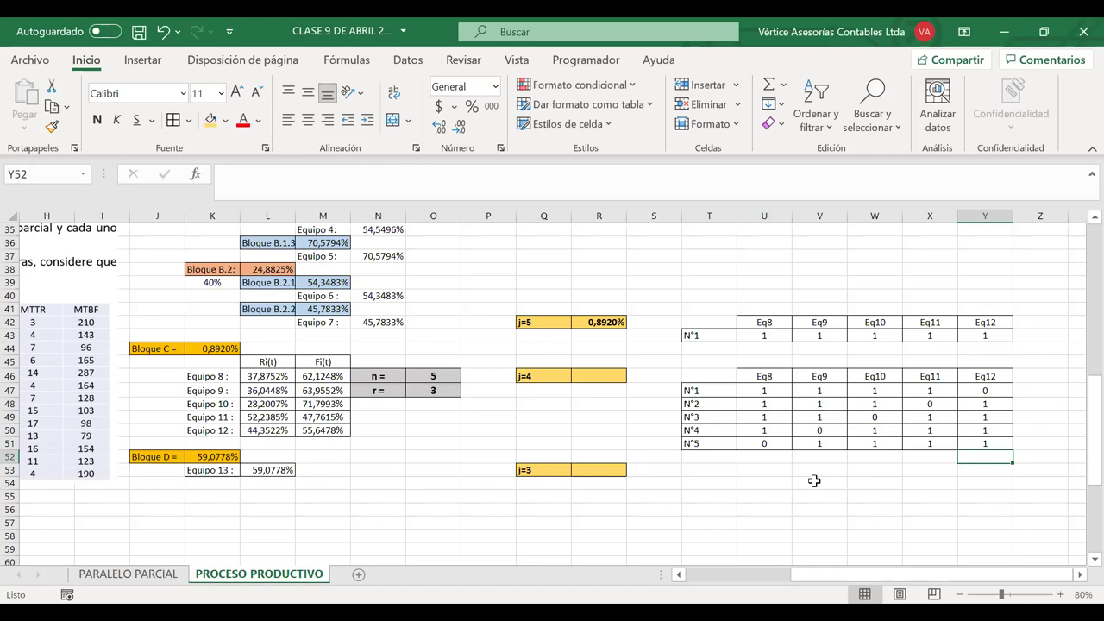
- Start the j=4 formula in R46 with the N°1 combination's product, =L46*L47*L48*L49*M50
click(608, 376)
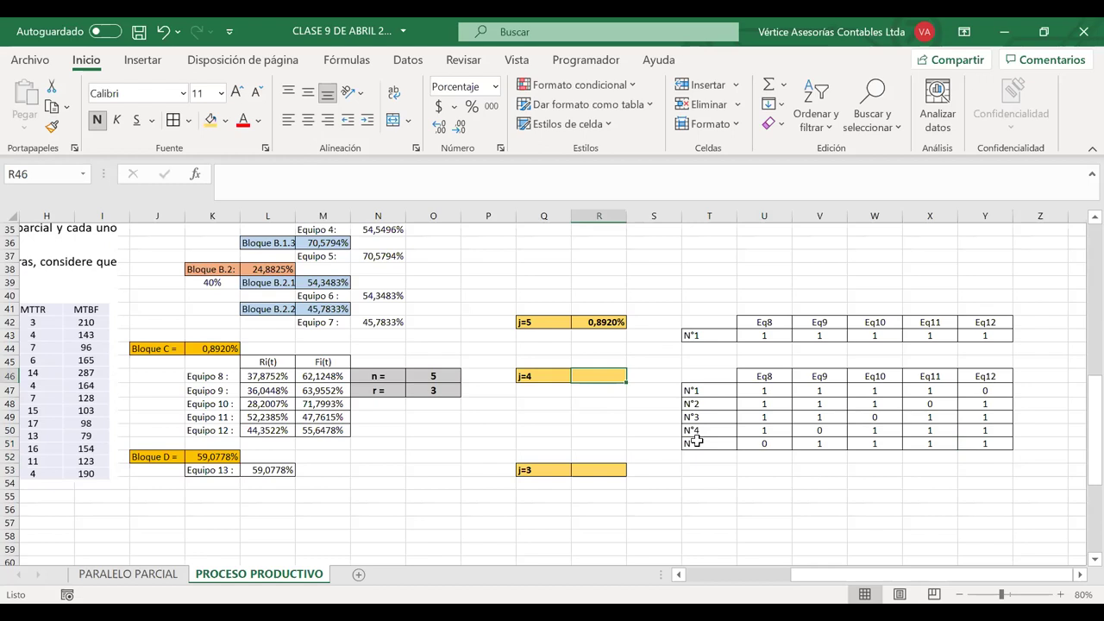
text(=)
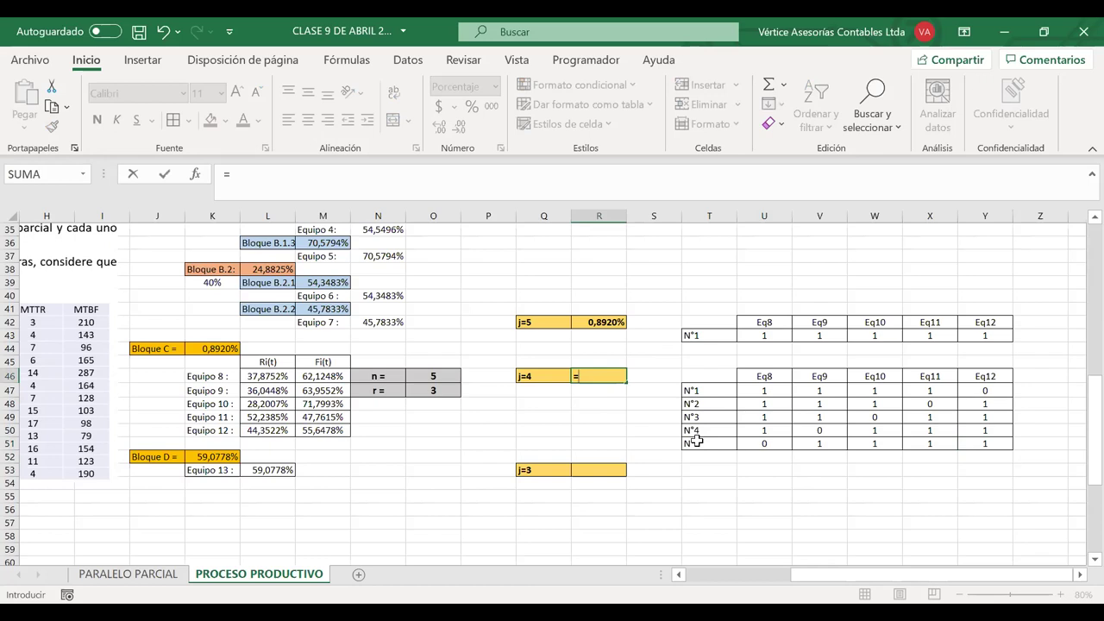
click(266, 377)
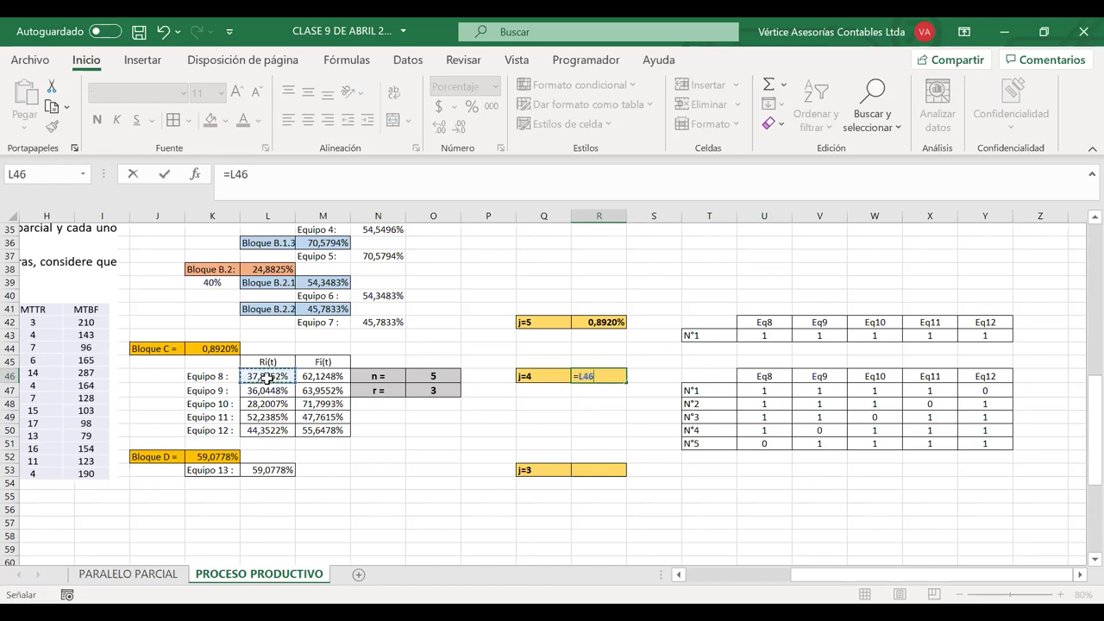
text(*)
click(268, 390)
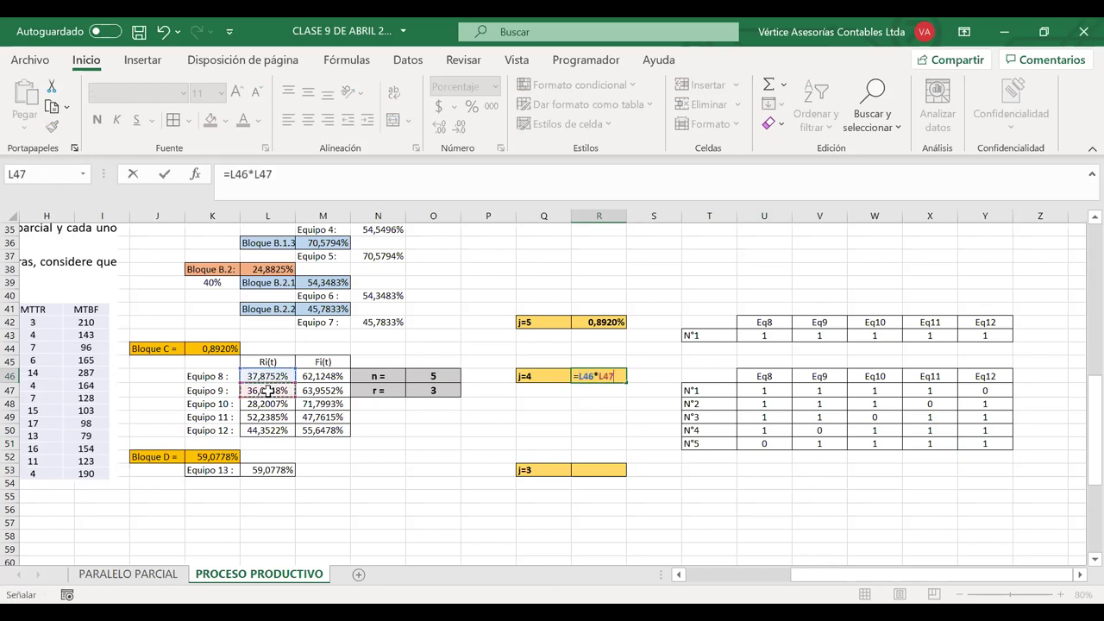
text(*)
click(268, 403)
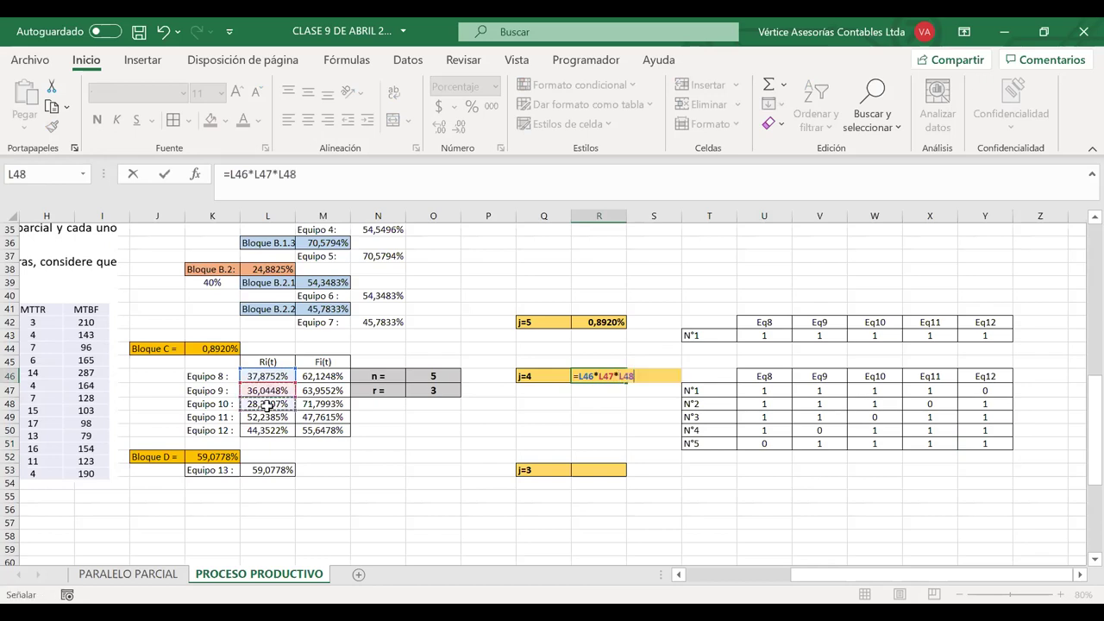
text(*)
click(263, 418)
text(*)
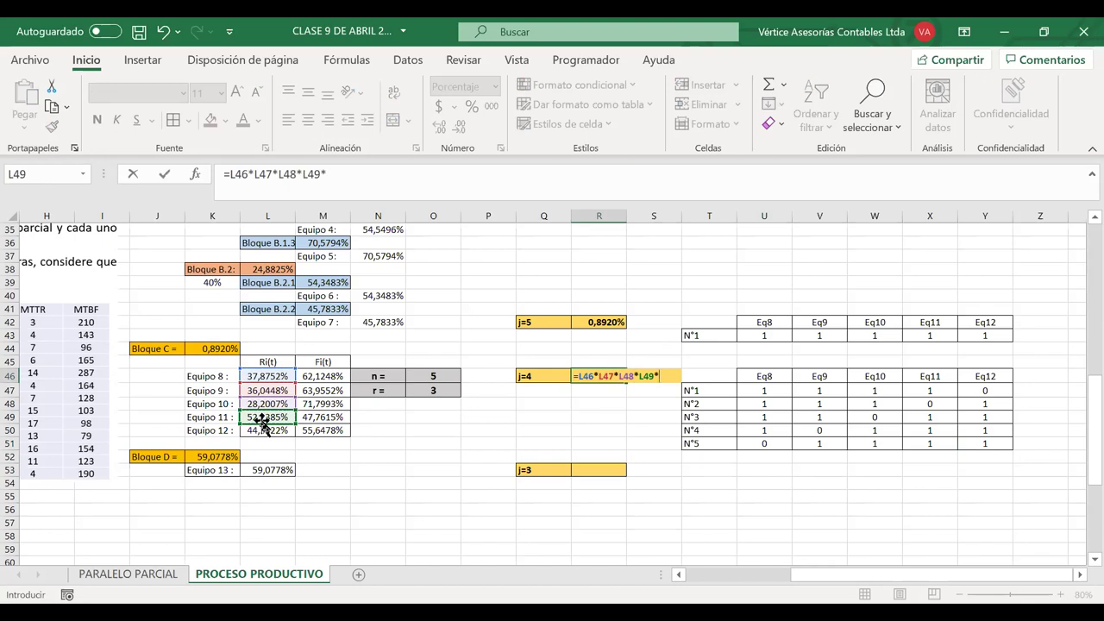
click(319, 432)
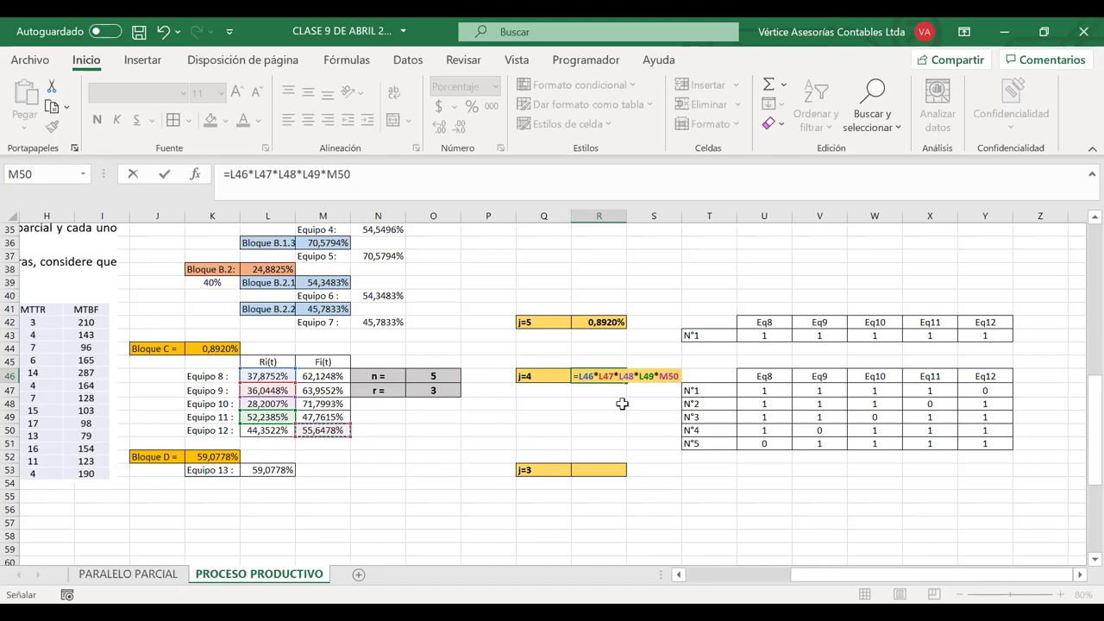
- Add the N°2 combination's product, +L46*L47*L48*M49*L50, to the j=4 formula
text(+)
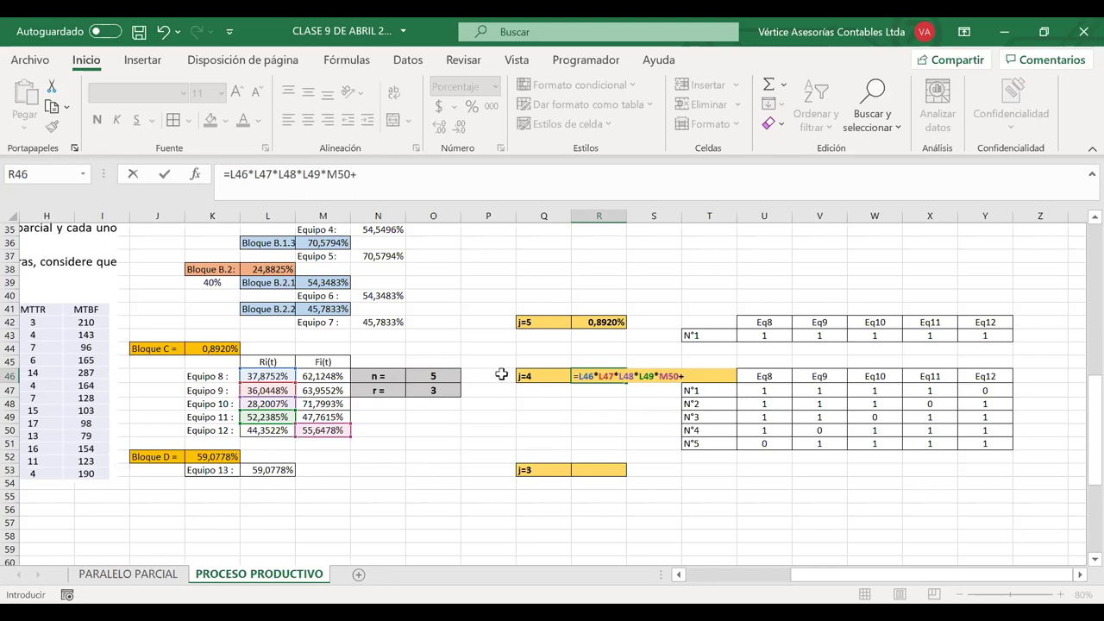
click(279, 377)
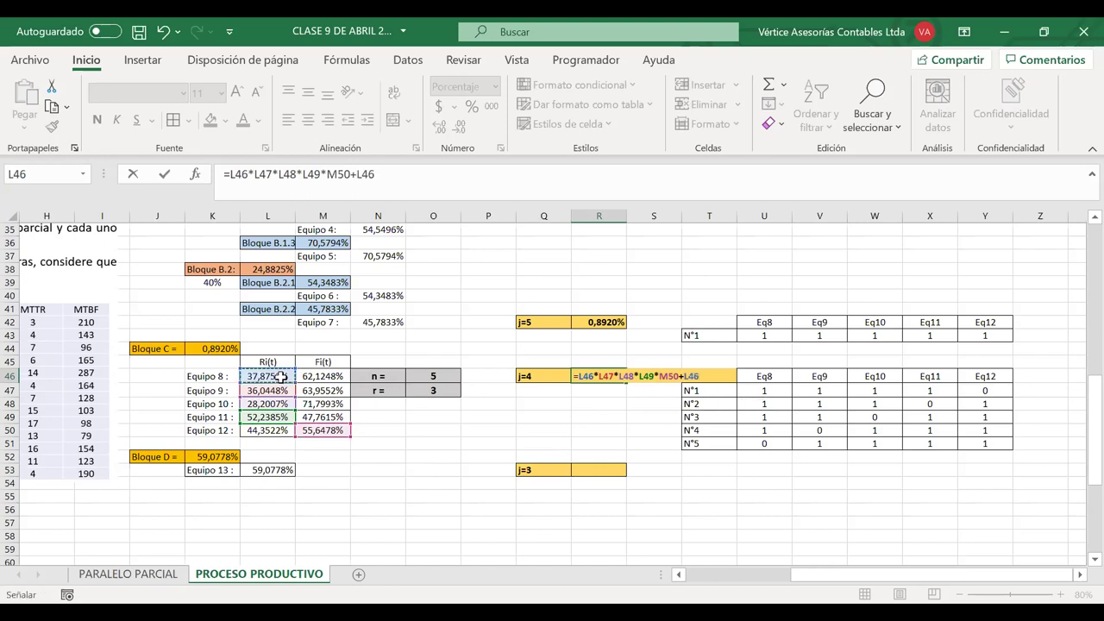
text(*)
click(273, 388)
text(*)
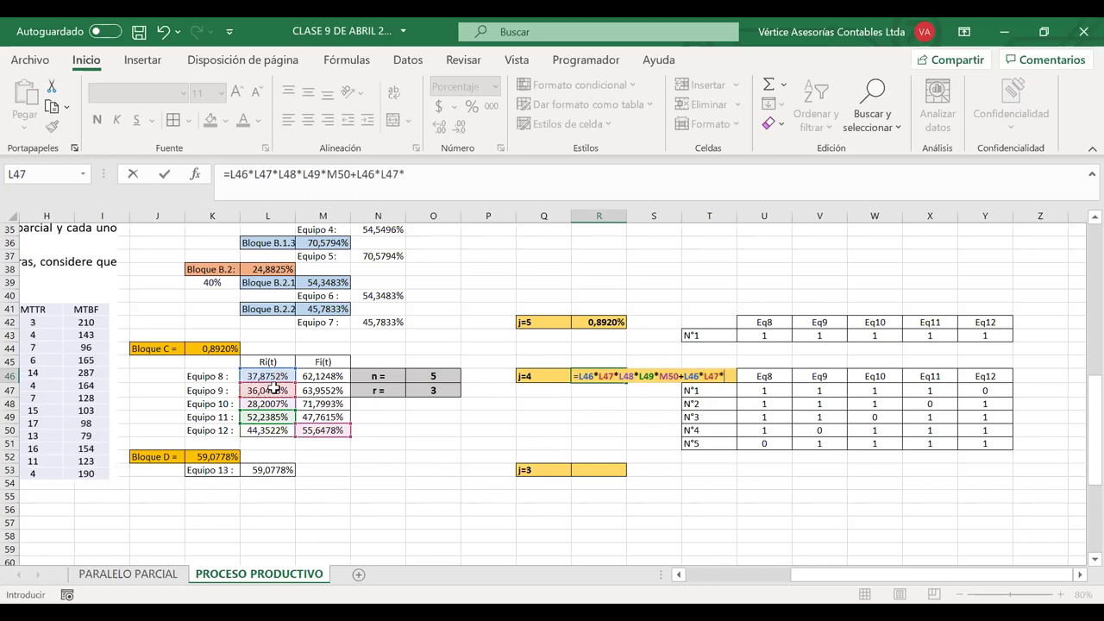
click(273, 402)
text(*)
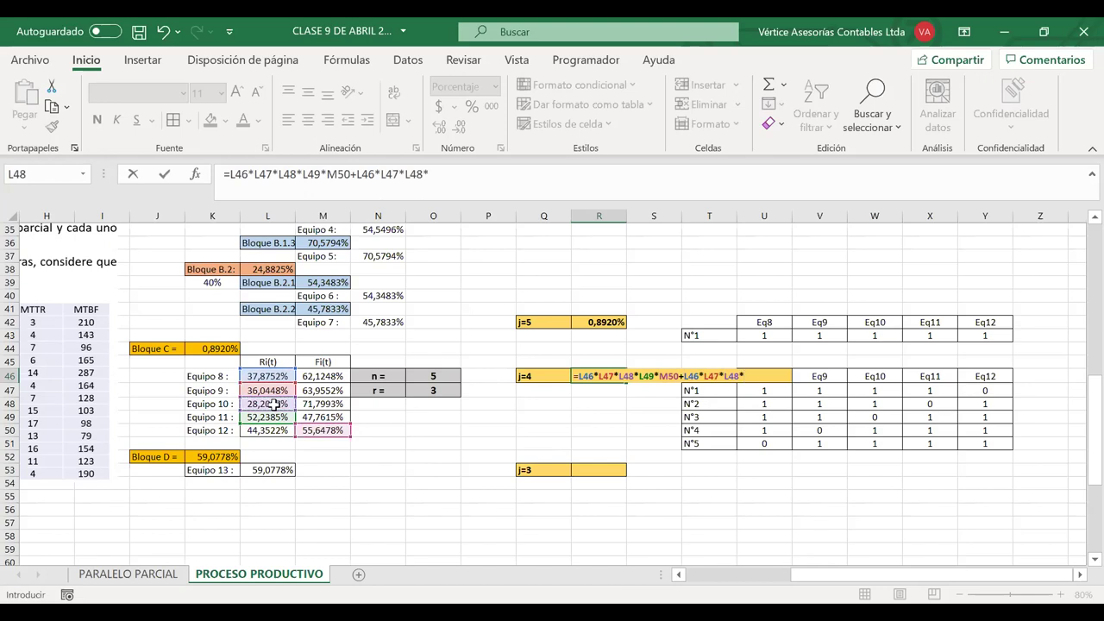
click(323, 416)
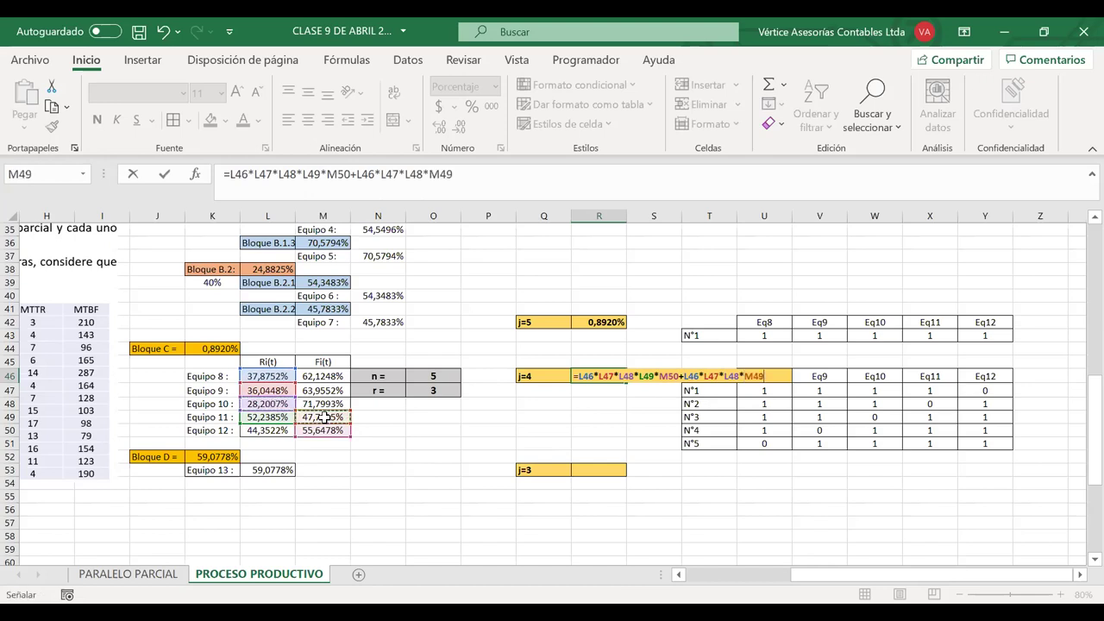
text(*)
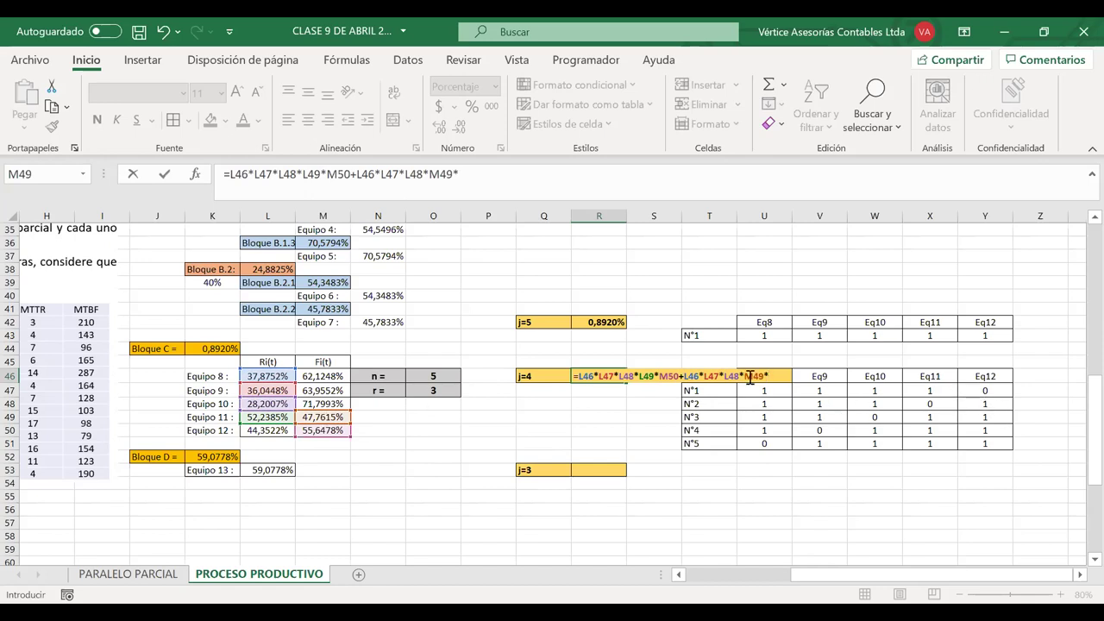
click(257, 432)
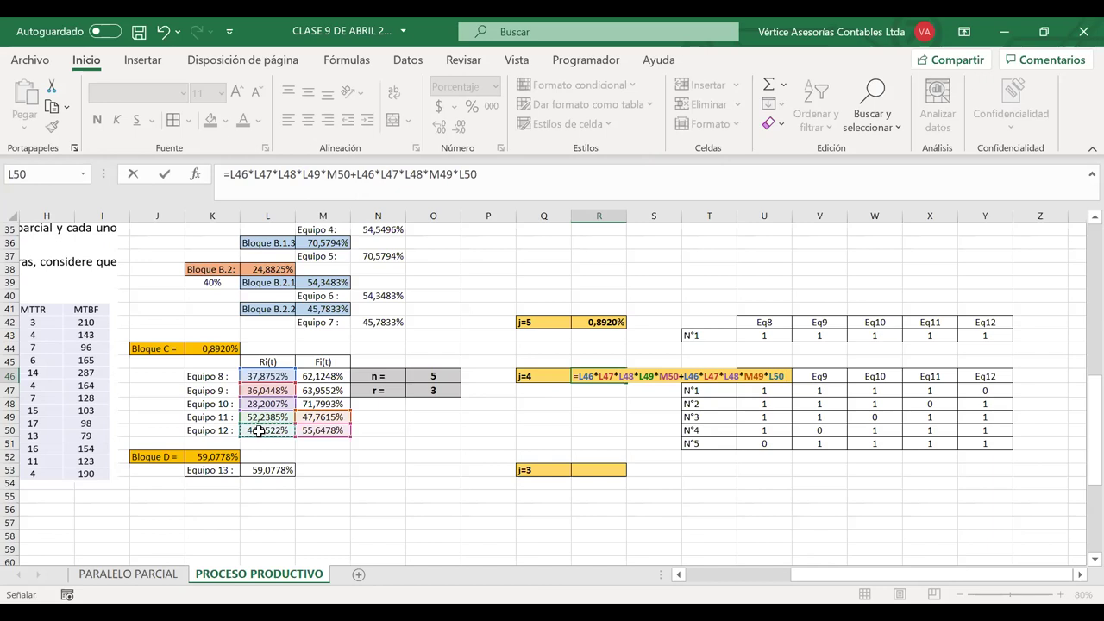
- Add the N°3 combination's product, +L46*L47*M48*L49*L50, to the j=4 formula
text(+)
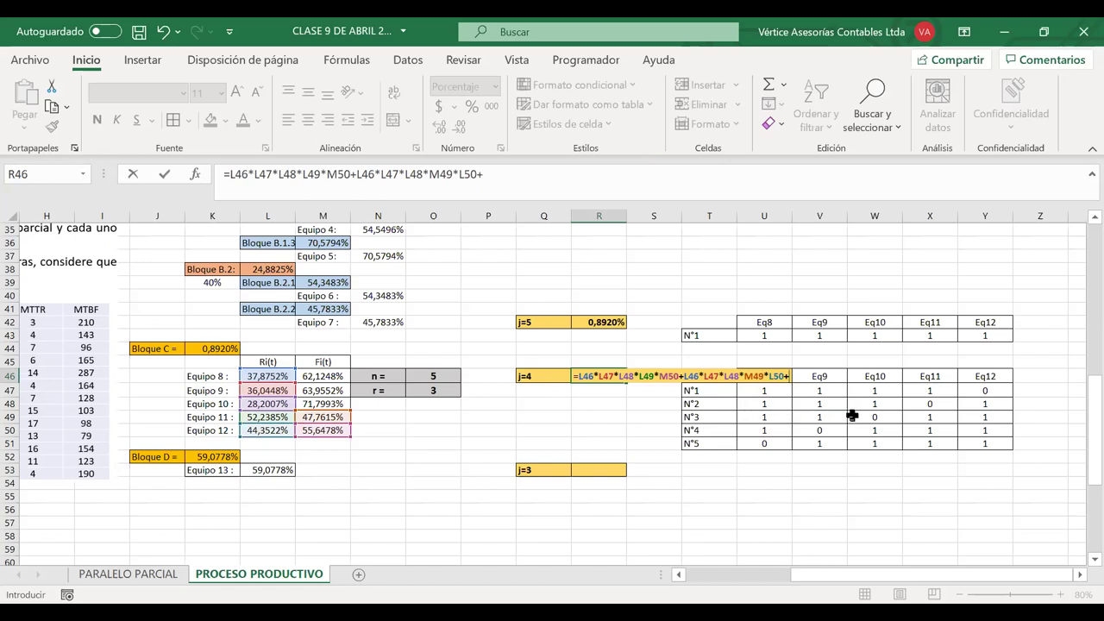
click(270, 375)
text(*)
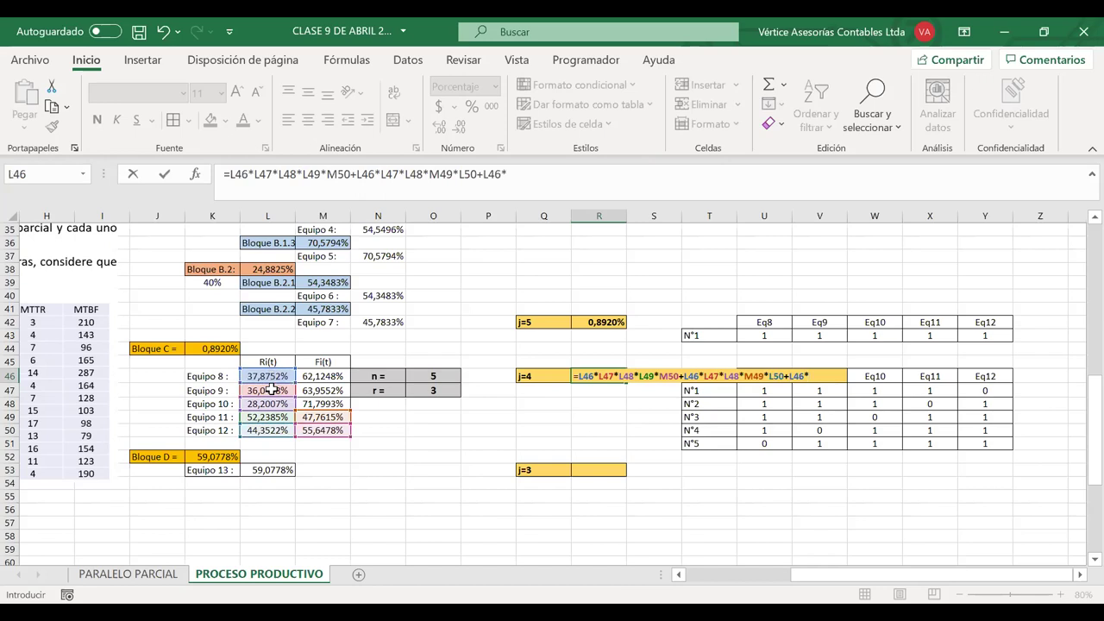
click(272, 390)
text(*)
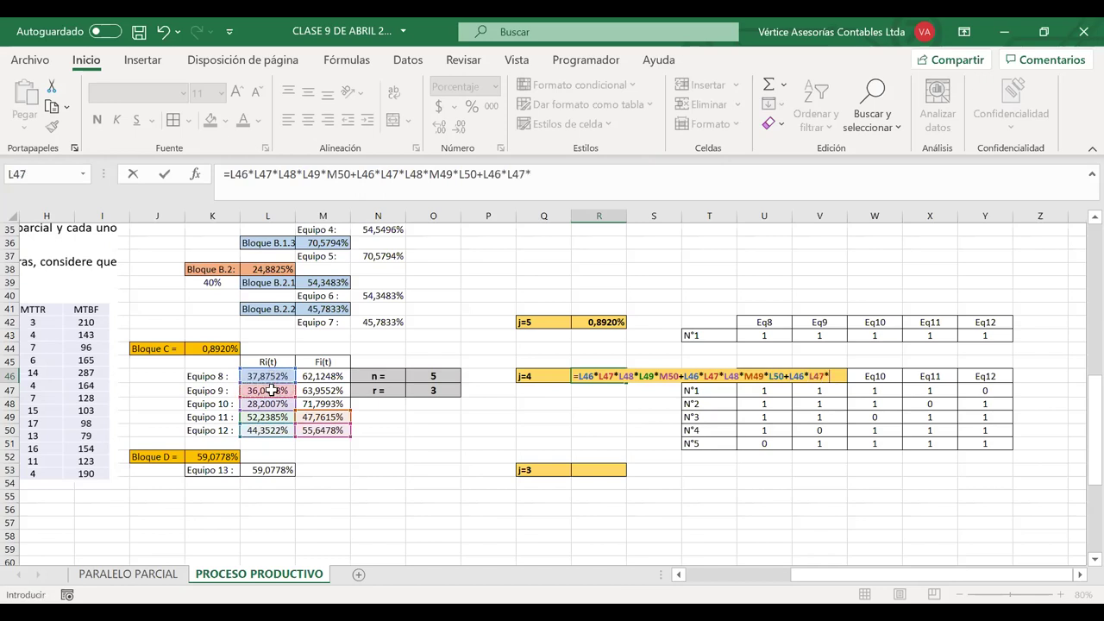
click(317, 399)
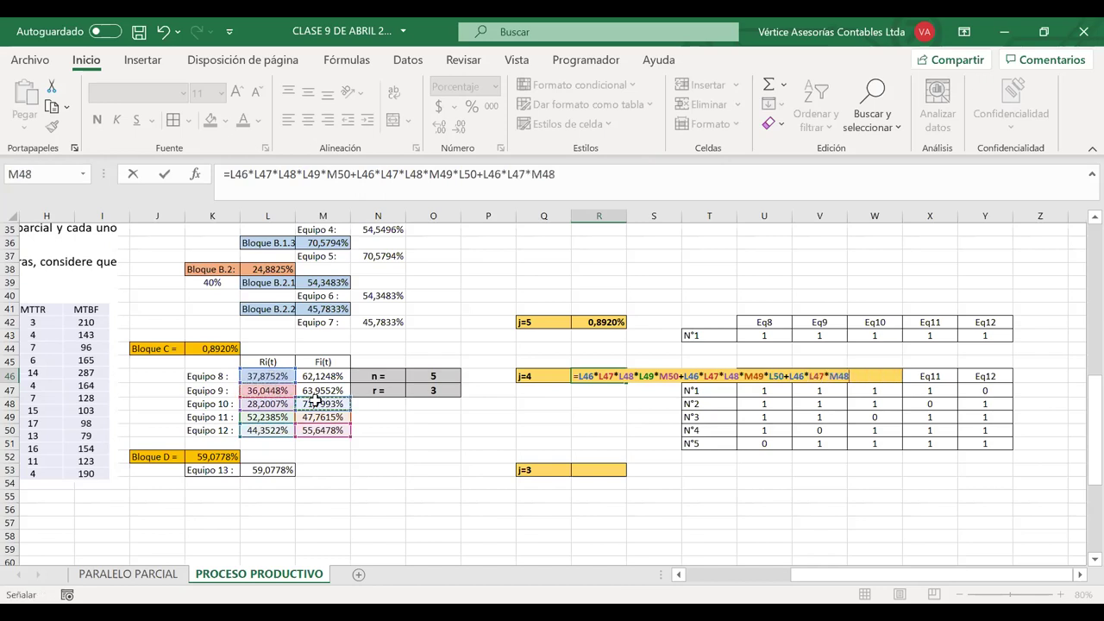
text(*)
click(266, 417)
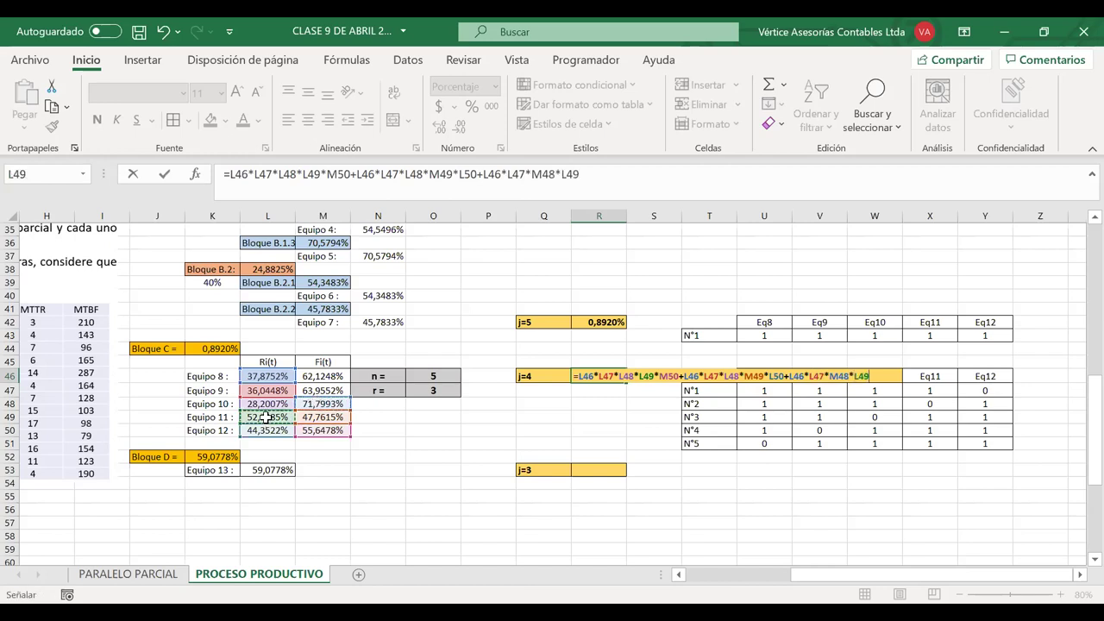
text(*)
click(261, 430)
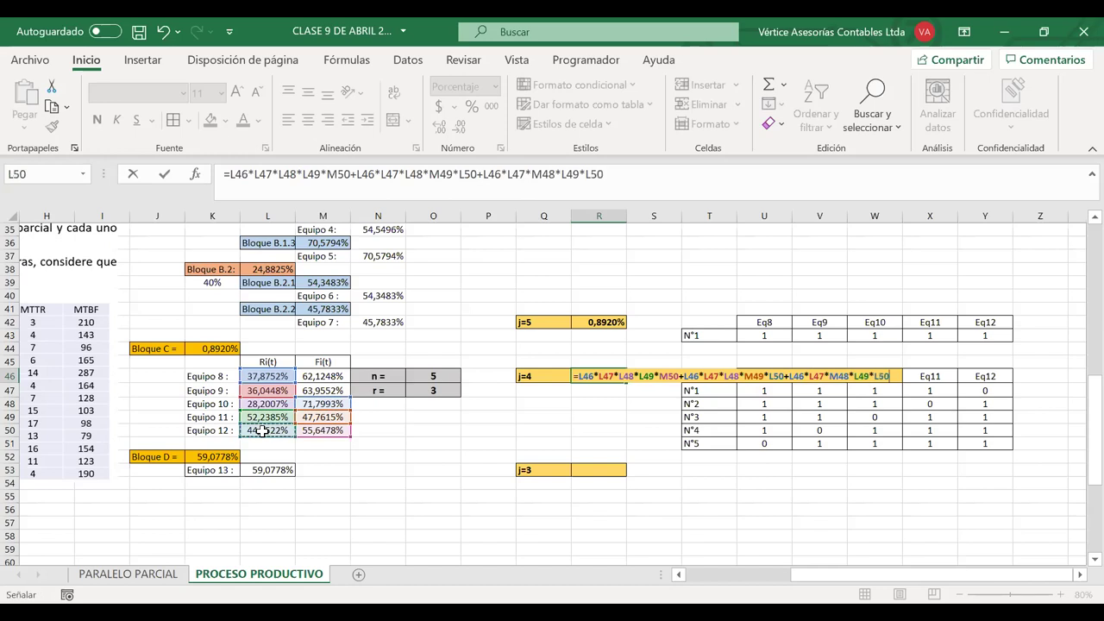
- Add the N°4 combination's product, +L46*M47*L48*L49*L50, to the j=4 formula
text(+)
click(267, 376)
text(*)
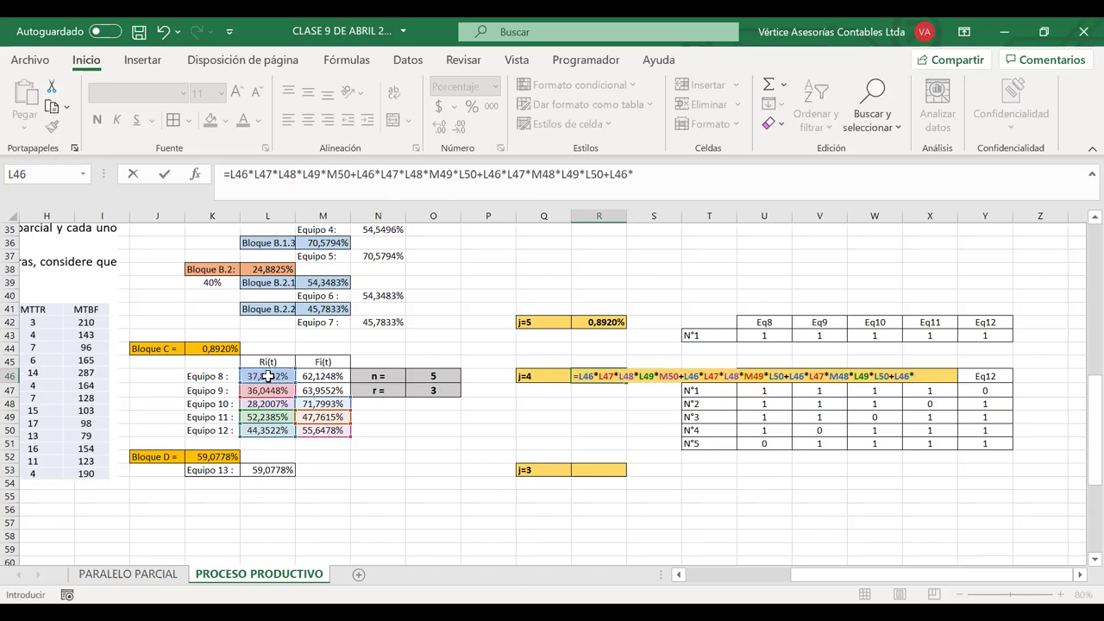
click(314, 389)
text(*)
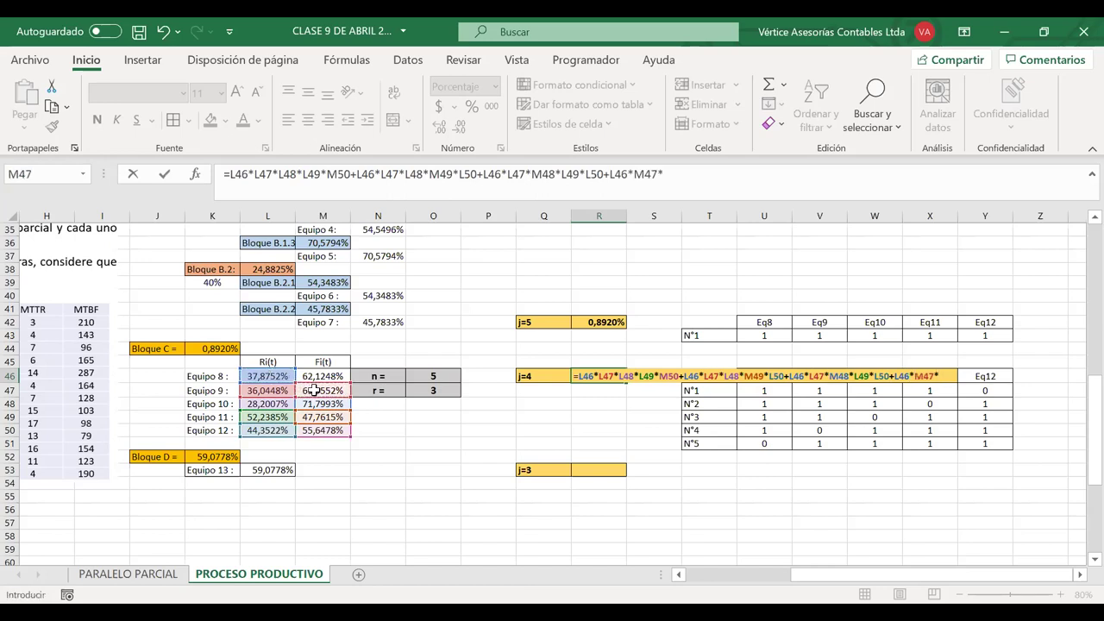
click(272, 405)
text(*)
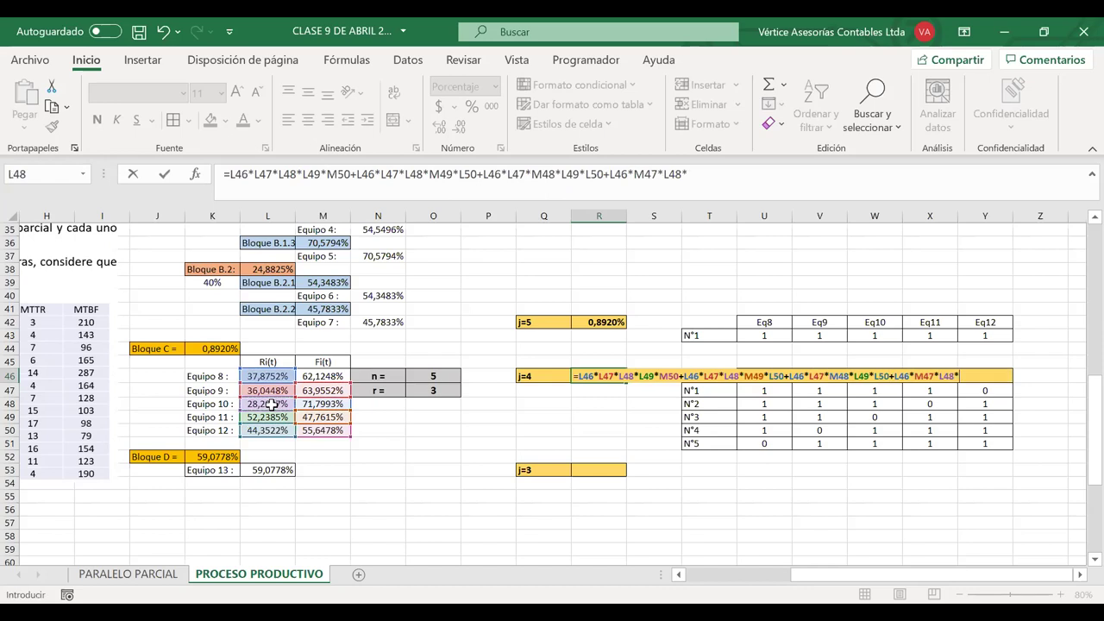
click(270, 417)
text(*)
click(270, 430)
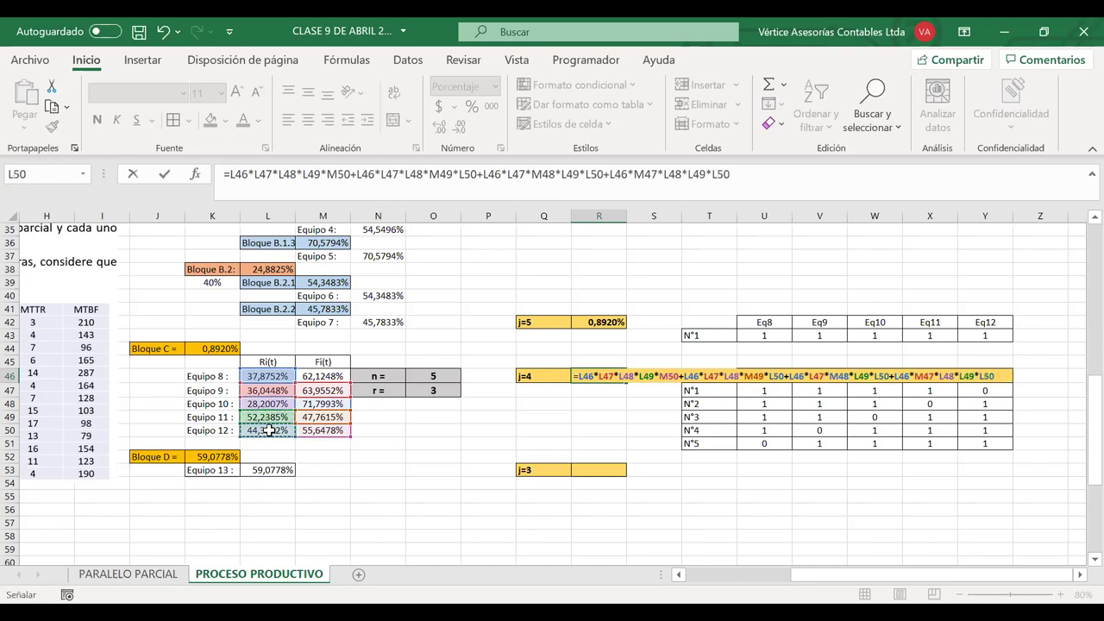
- Add the N°5 combination's product, +M46*L47*L48*L49*L50, to the j=4 formula and enter it
text(+)
click(325, 375)
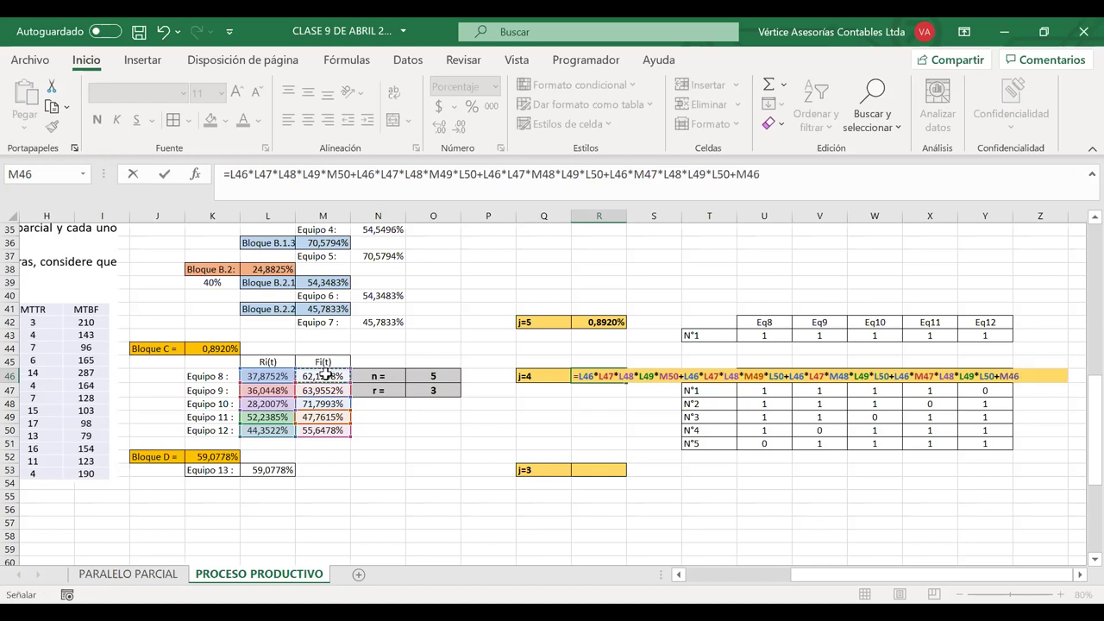
text(*)
click(281, 391)
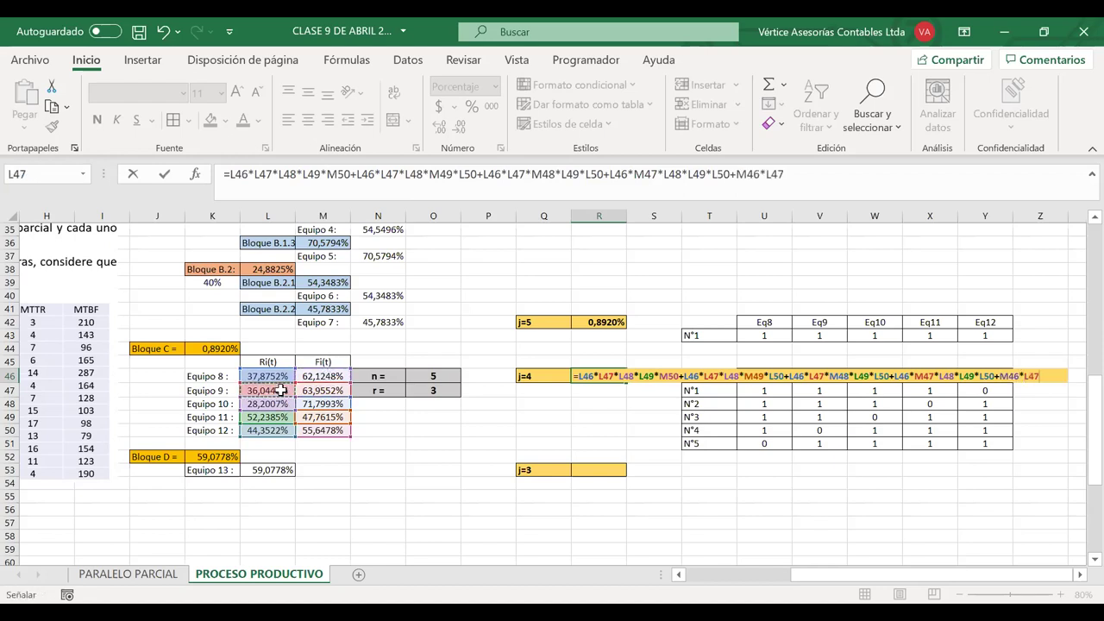
text(*)
click(275, 403)
text(*)
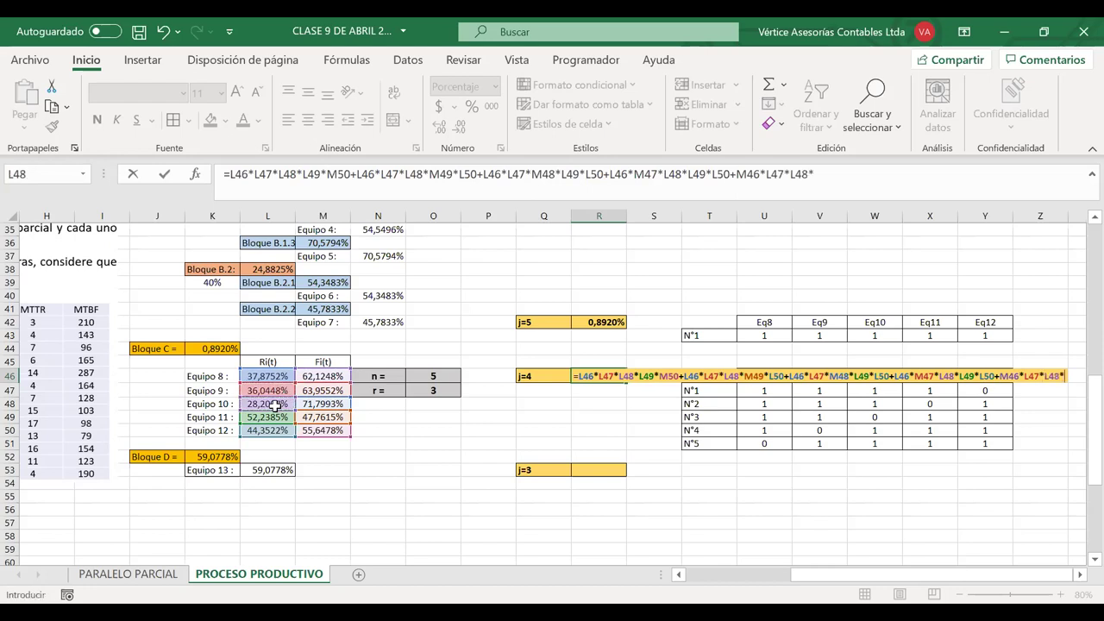
click(274, 417)
text(*)
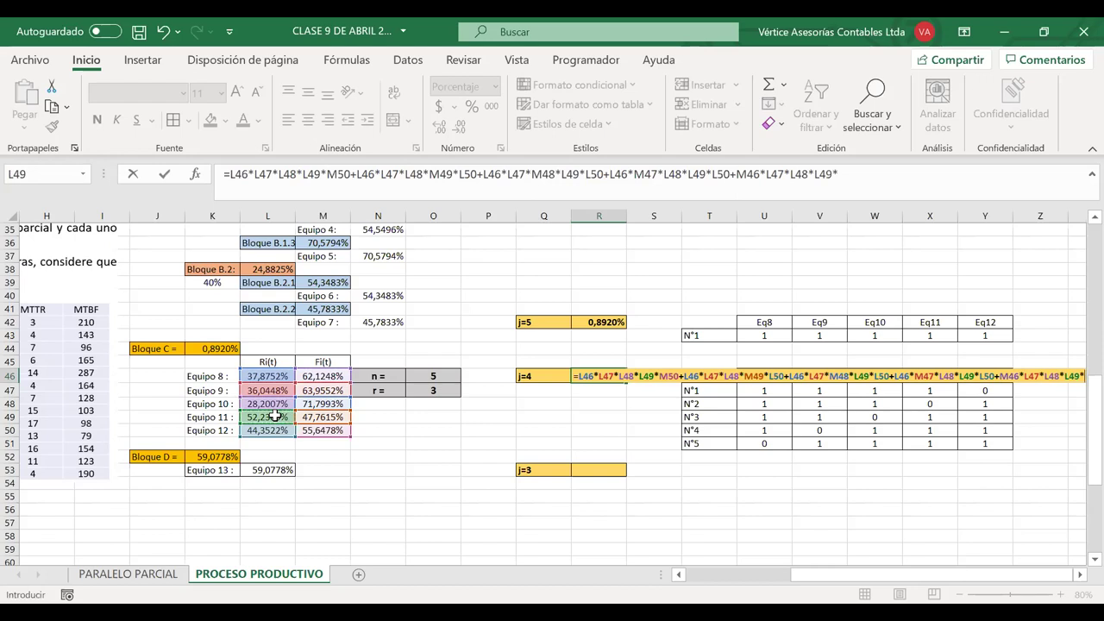
click(271, 429)
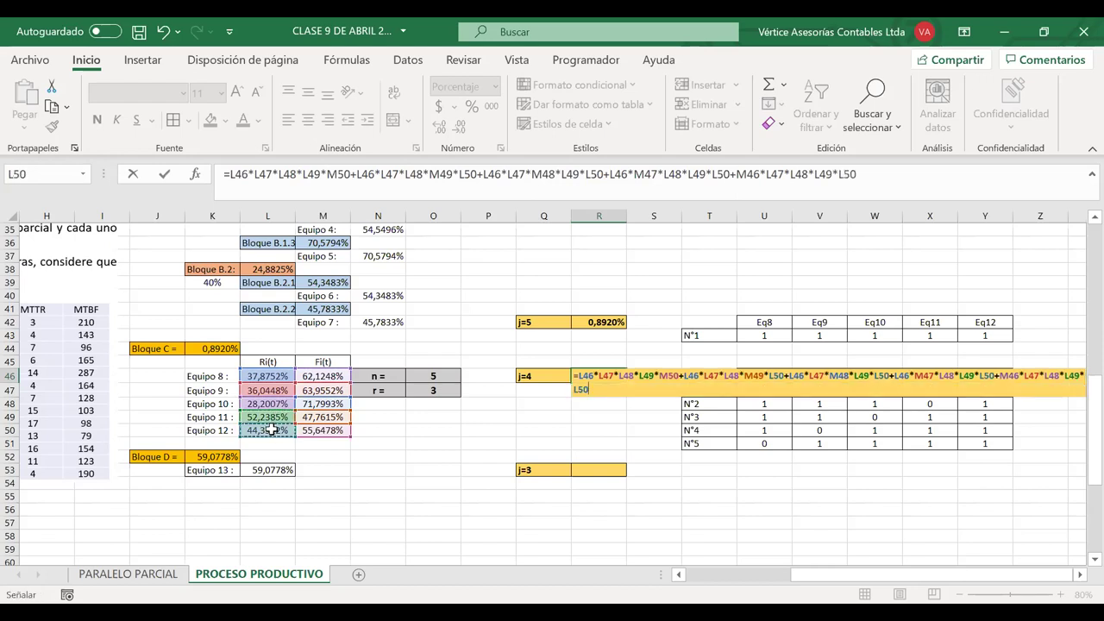
key(Return)
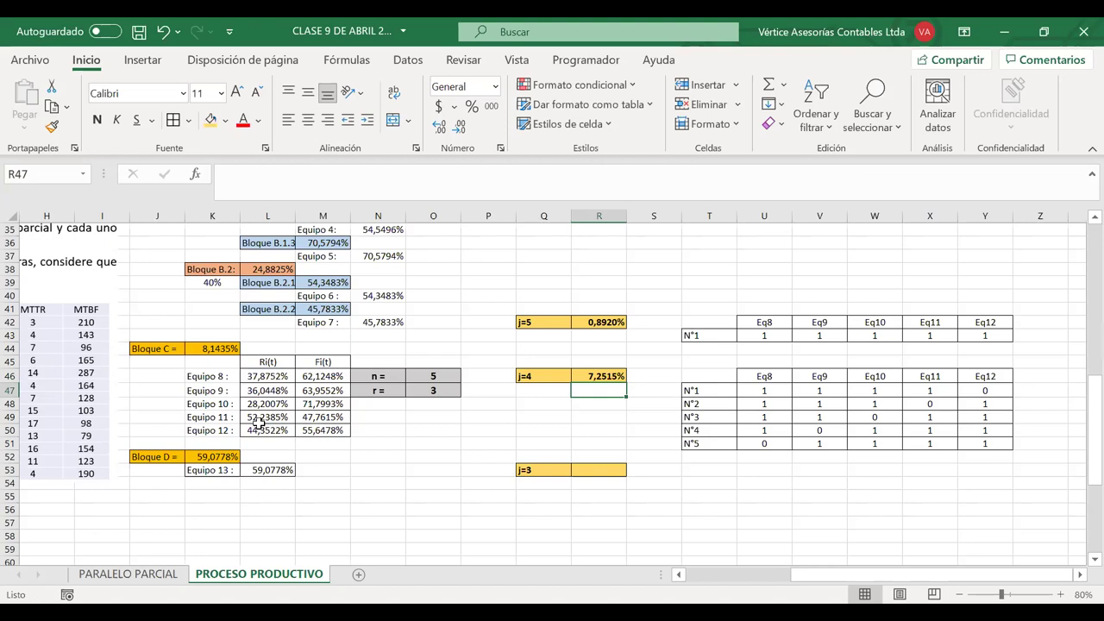
- Move the j=3 label and its result cell down one row to Q54:R54
drag(578, 473, 557, 471)
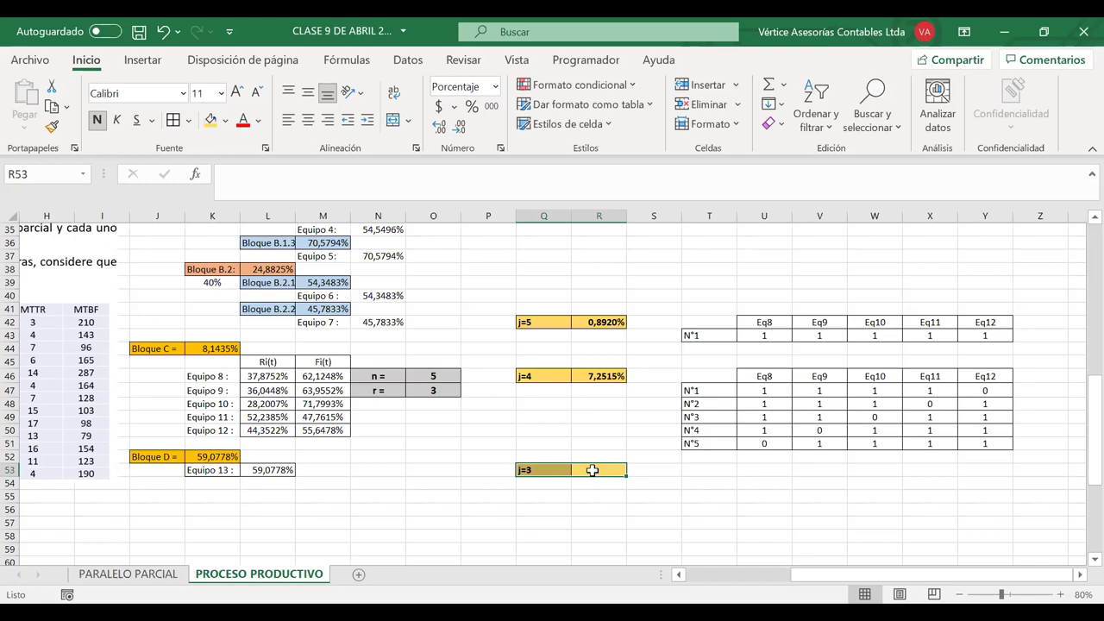
scroll(592, 470, down, 1)
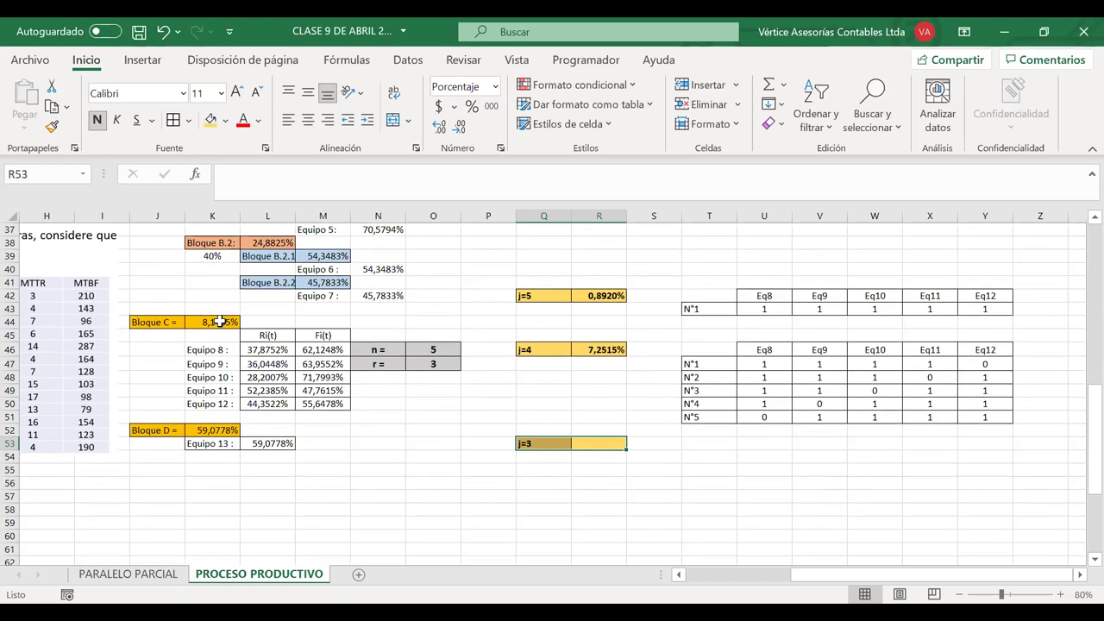
click(269, 352)
drag(269, 363, 269, 403)
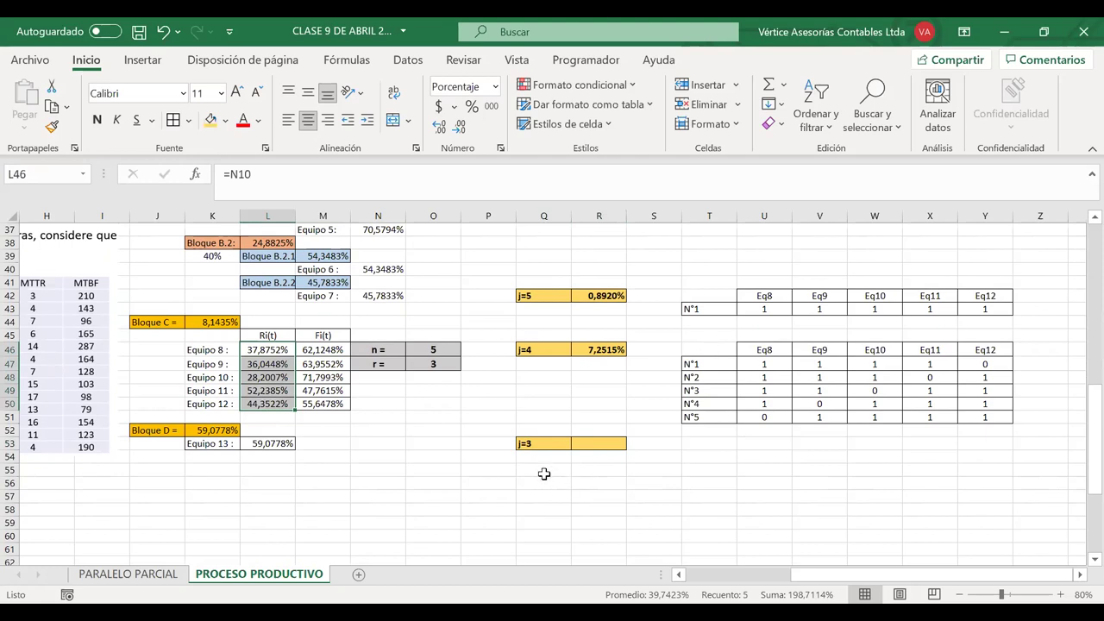
drag(564, 443, 576, 444)
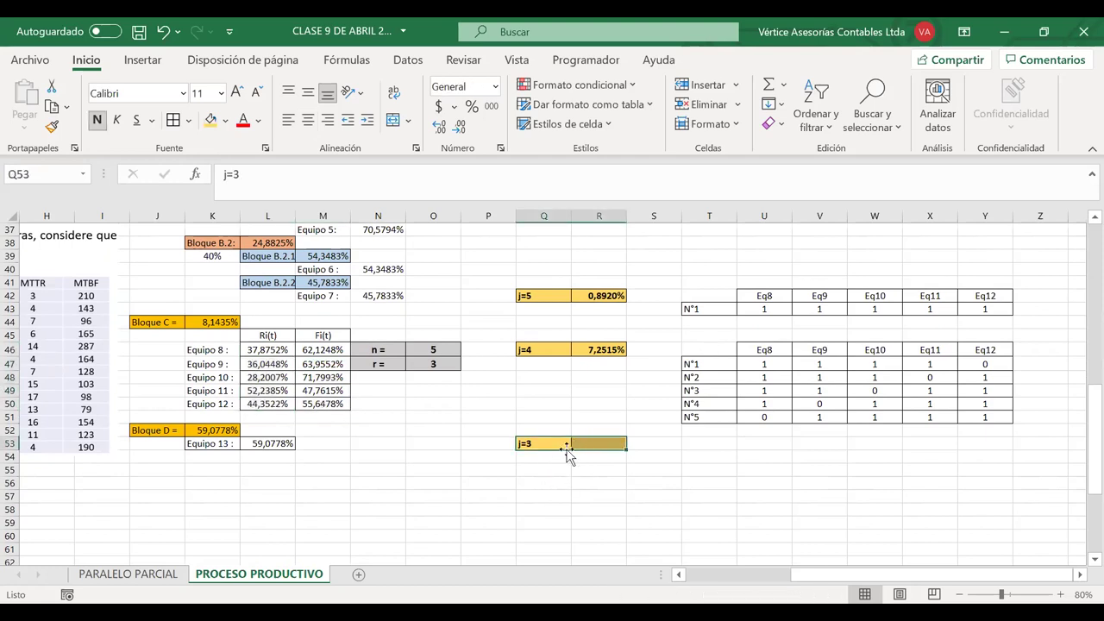
drag(566, 447, 568, 461)
- Copy the j=4 table's header and N°1 row to T54 for j=3, and clear the copied values in U55:Y55
drag(718, 353, 980, 363)
key(ctrl+c)
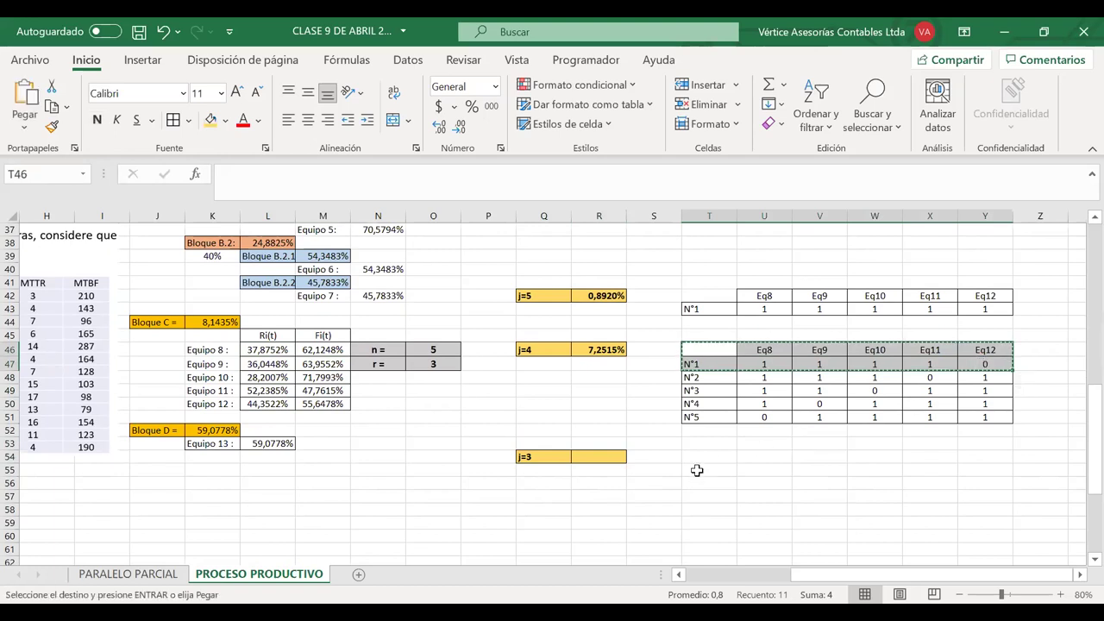
click(697, 457)
key(ctrl+v)
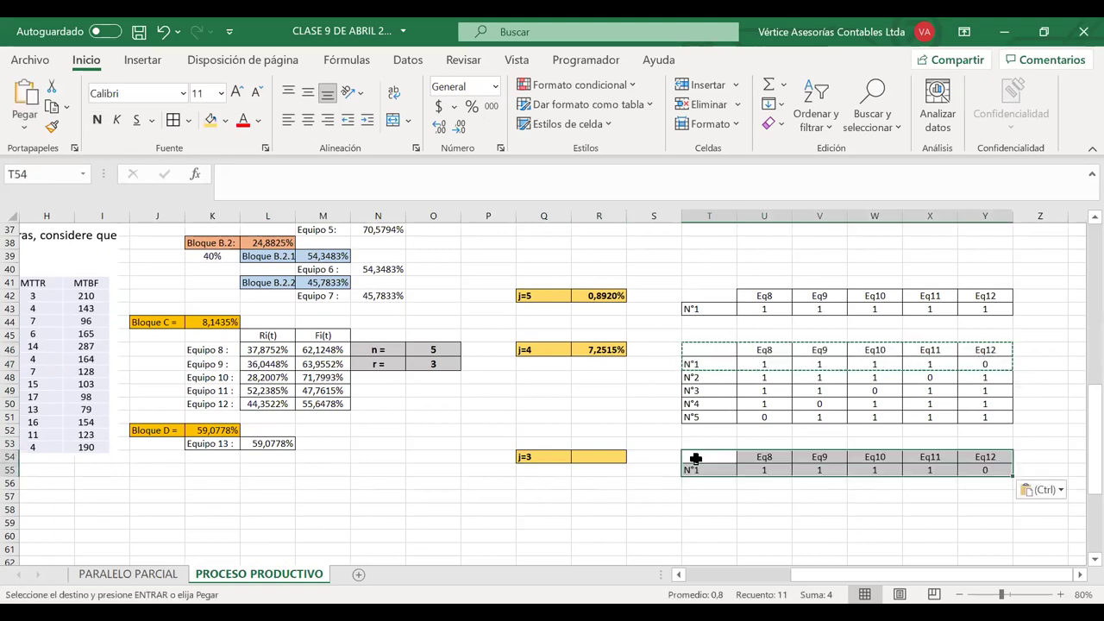
drag(755, 469, 974, 476)
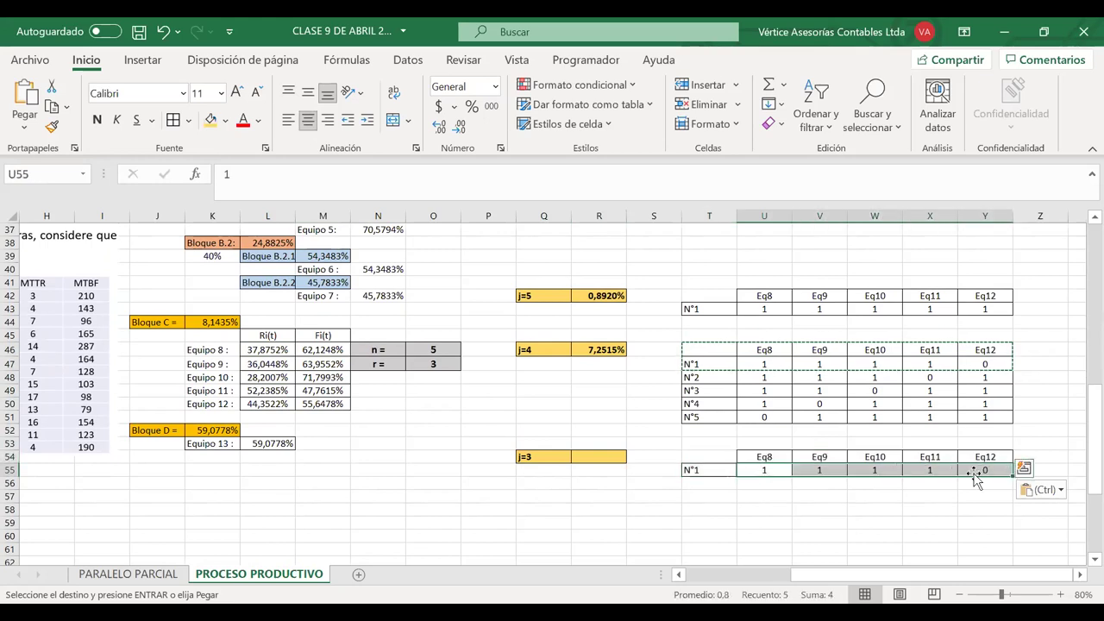
key(Delete)
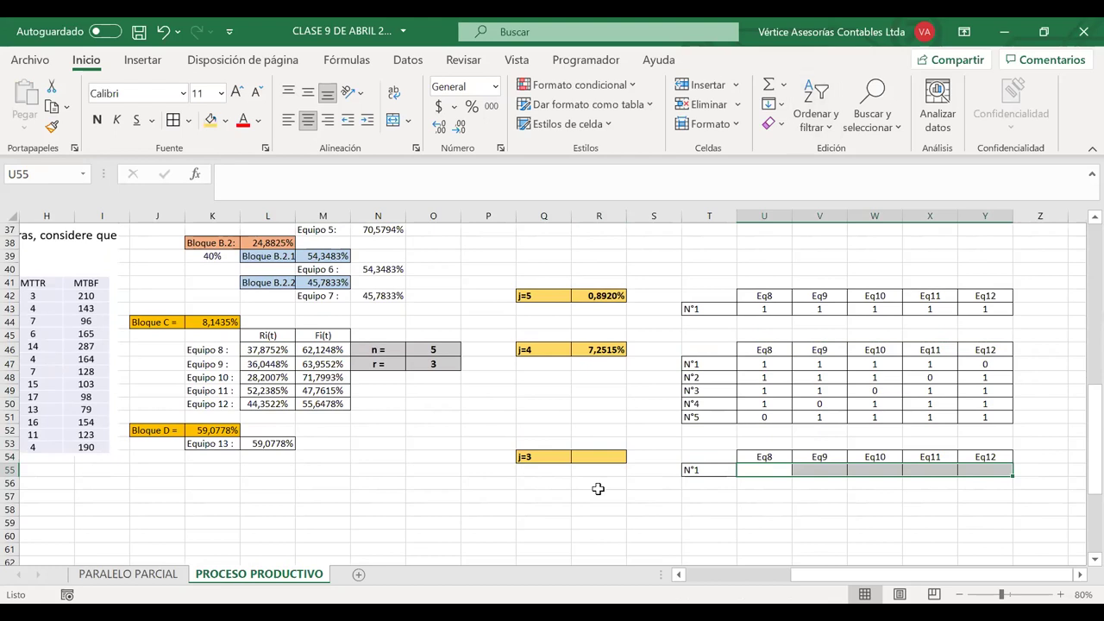
- Annotate the screen below the Bloque C data with the binomial coefficient 5 over 3, and clear the drawing
key(ctrl+2)
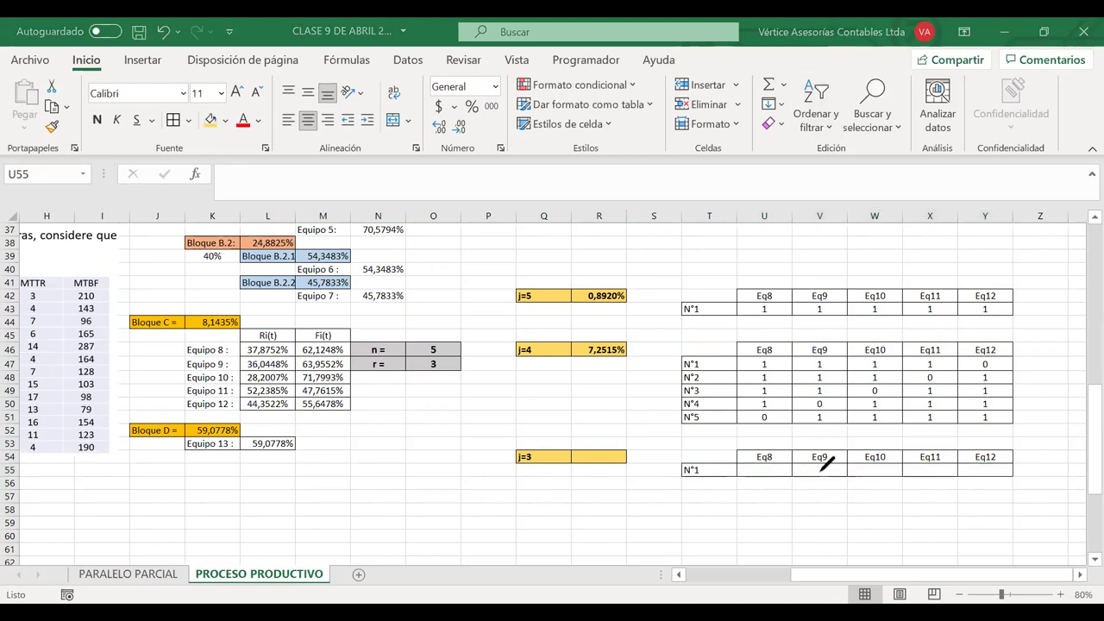
drag(382, 452, 382, 532)
drag(447, 447, 455, 528)
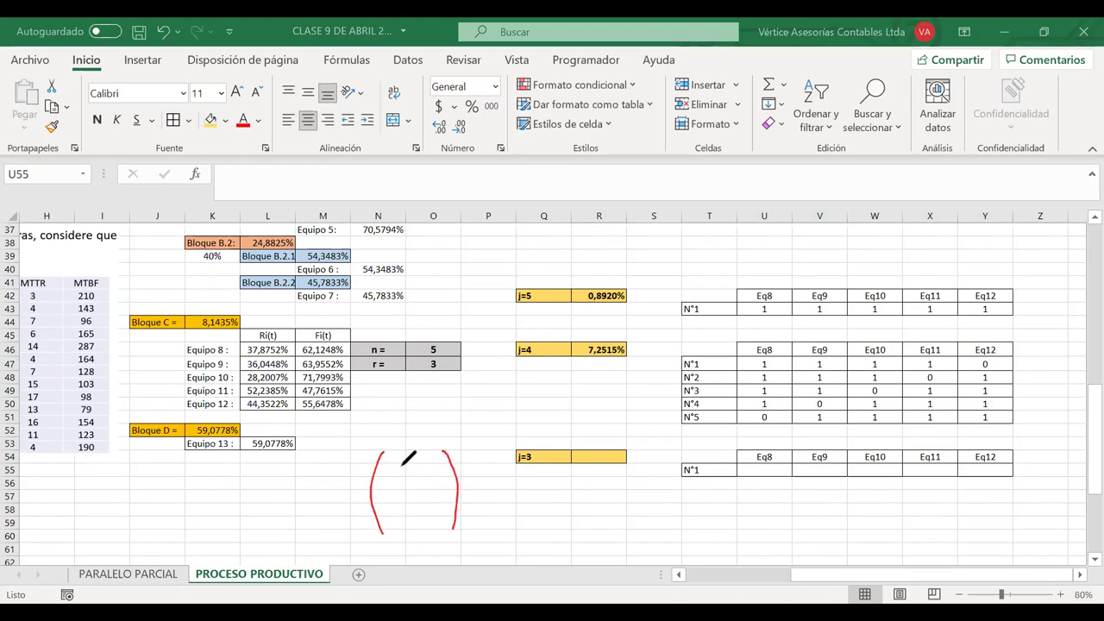
mouse_move(402, 454)
mouse_down()
mouse_move(417, 451)
mouse_move(422, 471)
mouse_move(411, 526)
mouse_up()
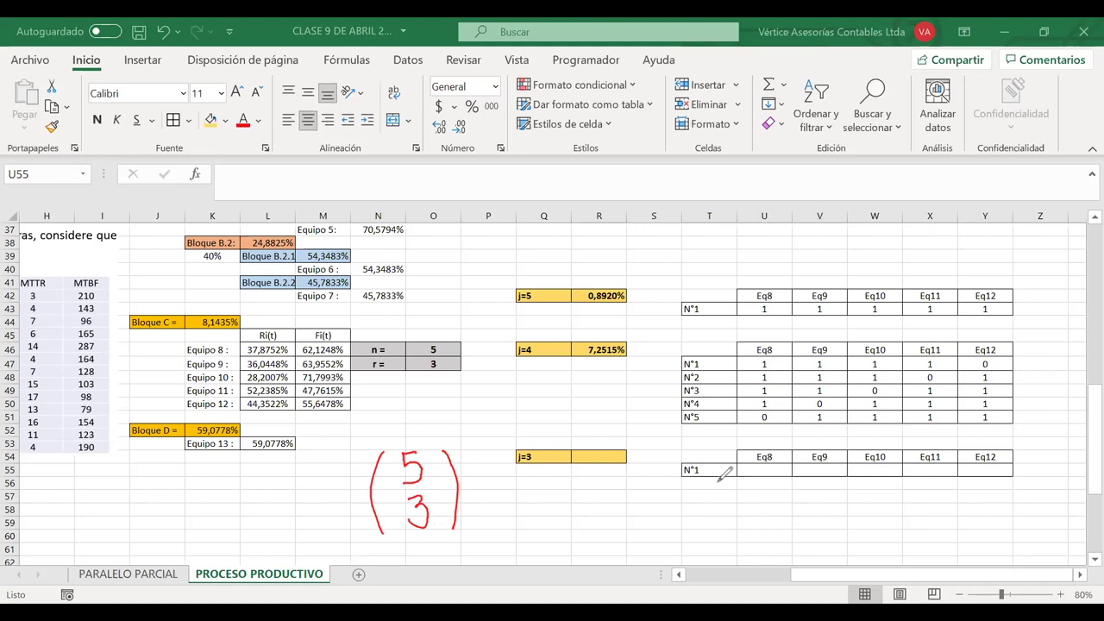
key(Escape)
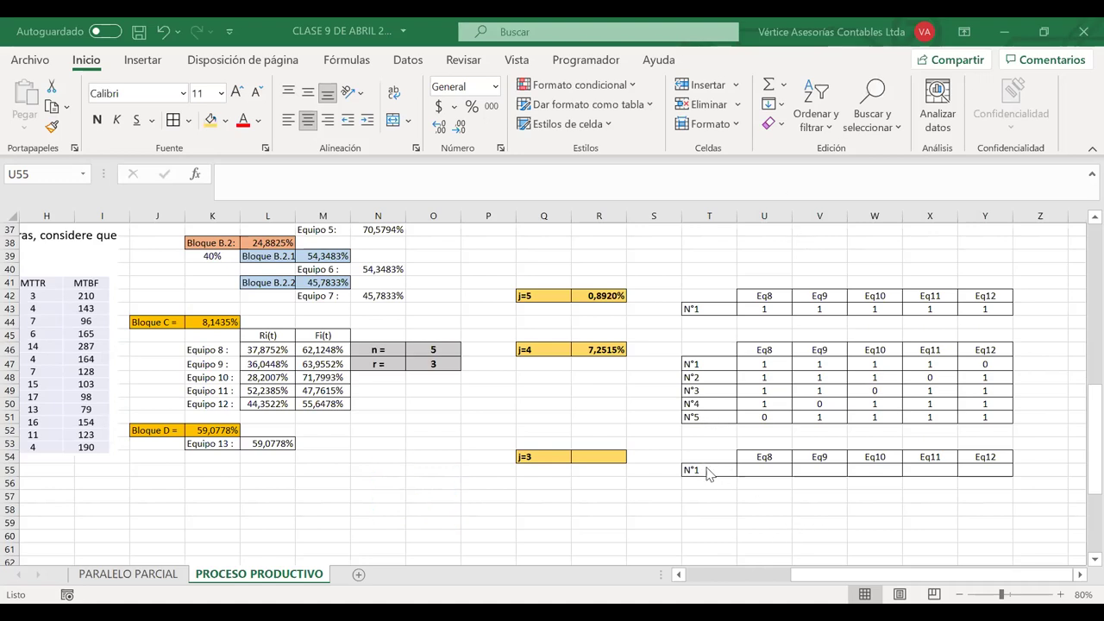
- Extend the j=3 table to ten combinations, with labels N°1 to N°10 in T55:T64 and empty bordered cells across U55:Y64
click(707, 473)
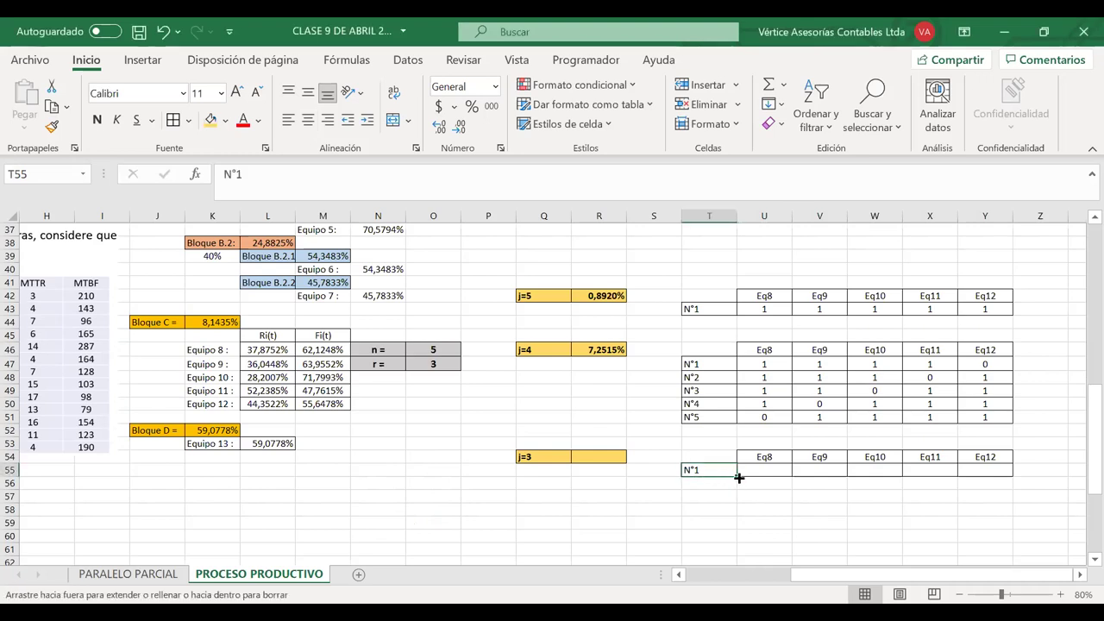
scroll(732, 505, down, 2)
drag(731, 504, 730, 524)
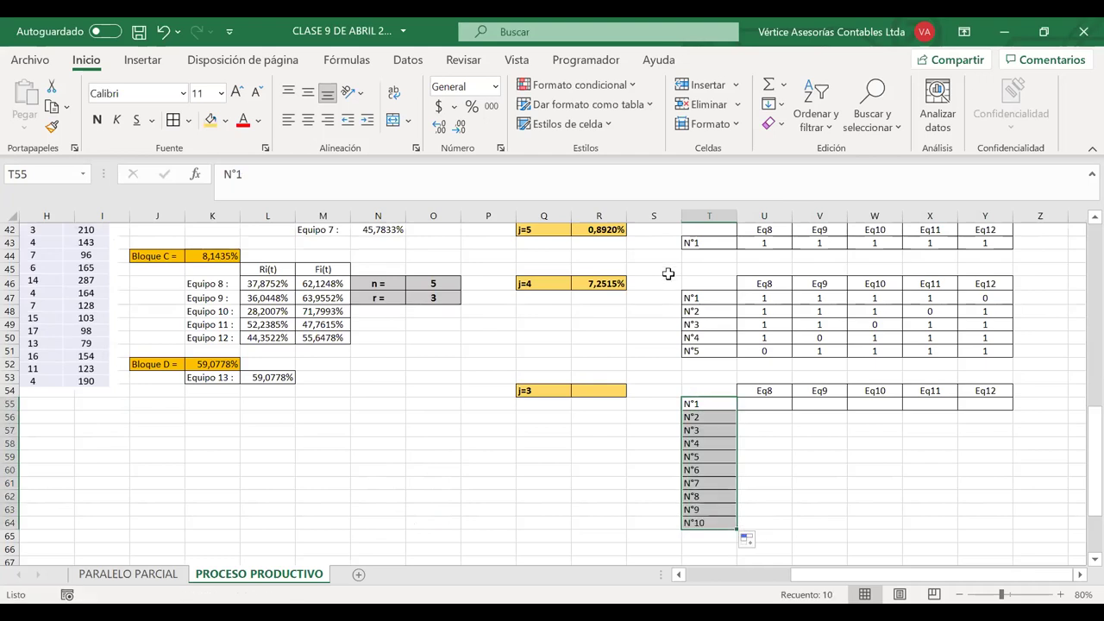
click(671, 347)
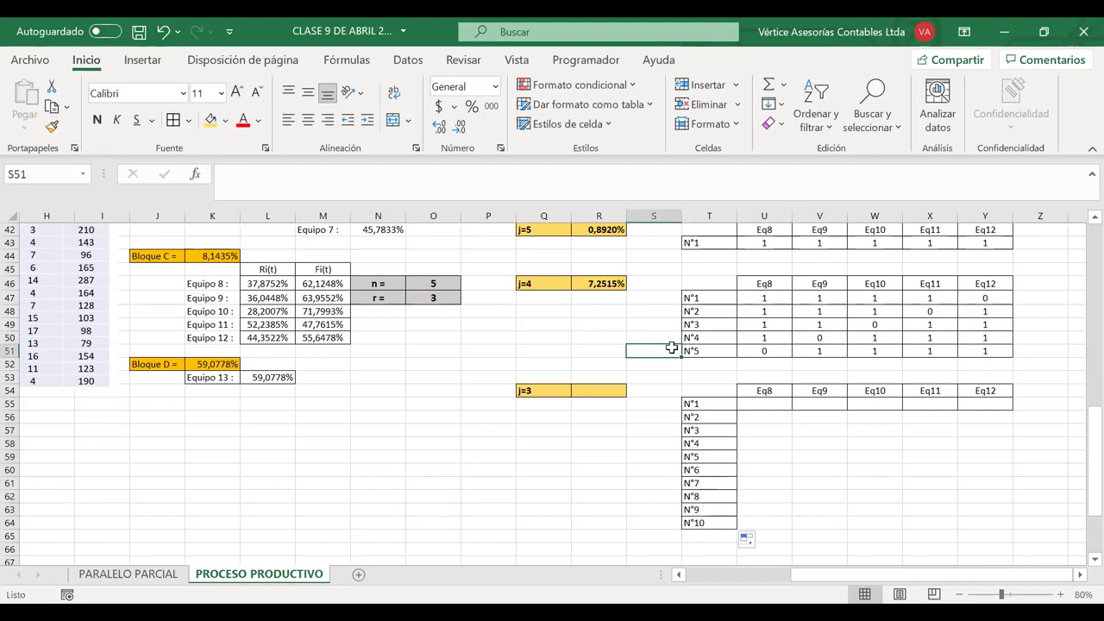
drag(764, 402, 963, 520)
- Fill the j=3 table's N°1 row with 1, 1, 1, 0, 0 for Eq8 to Eq12
click(753, 405)
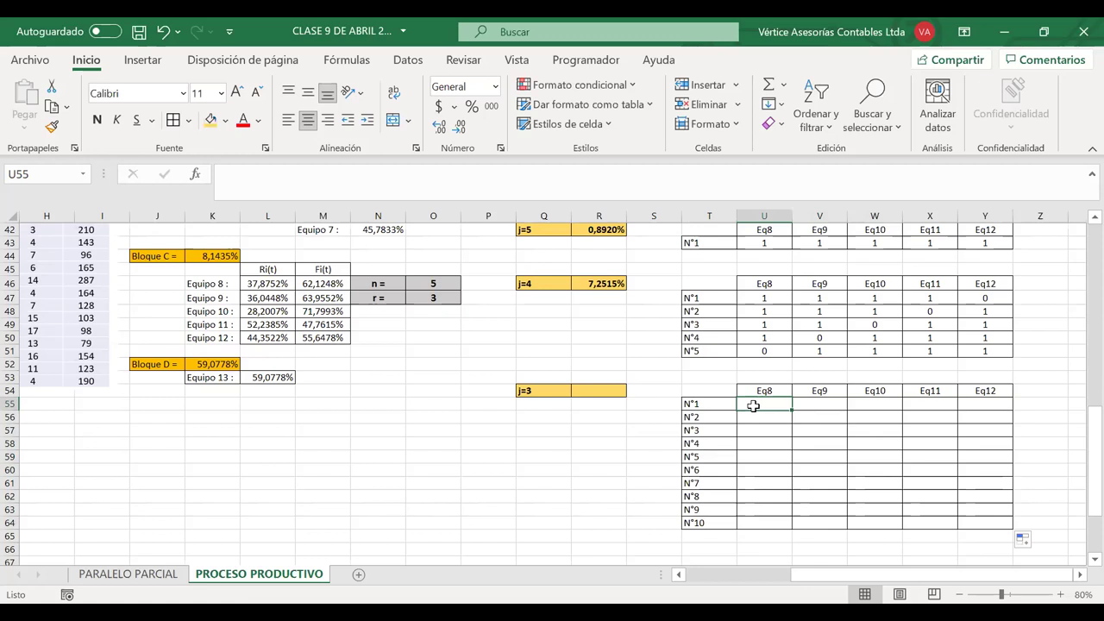
text(1)
key(Tab)
text(1)
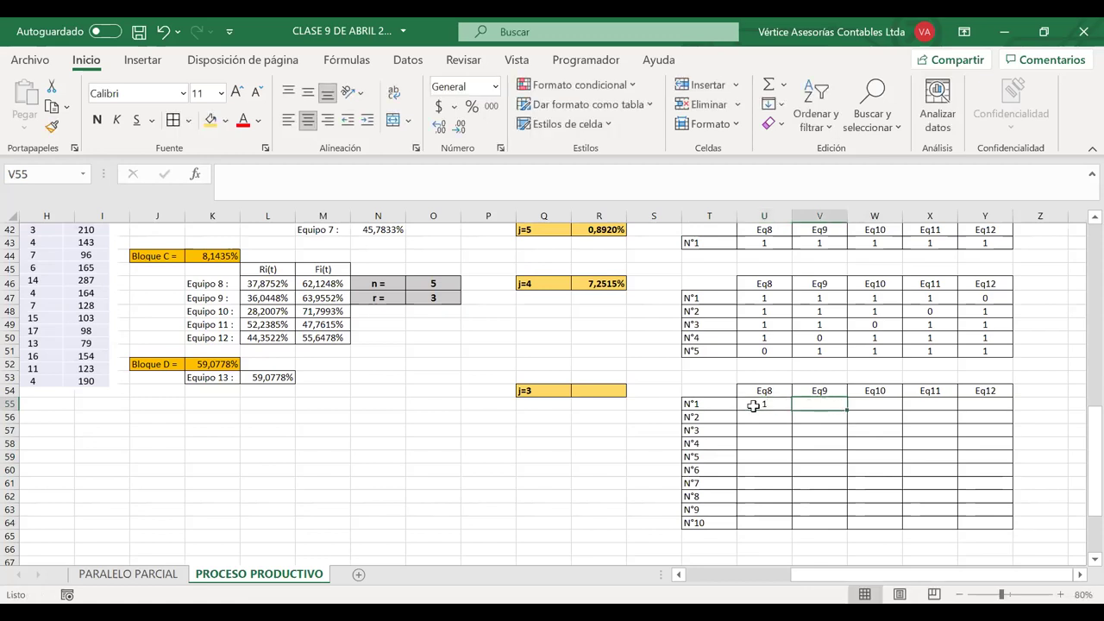
key(Tab)
text(1)
key(Tab)
text(1)
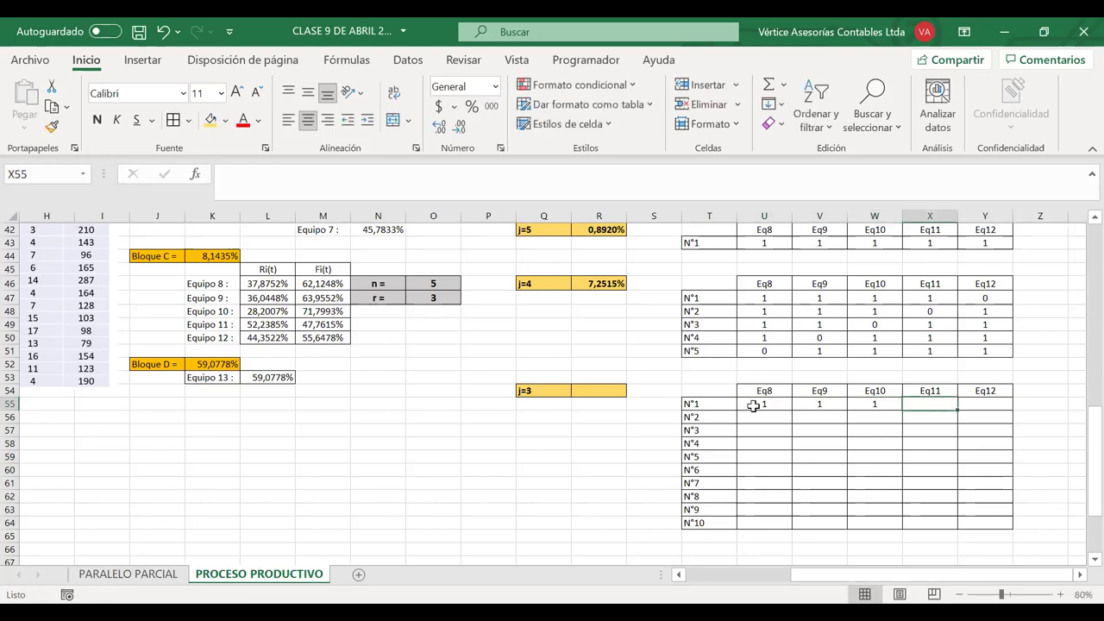
key(Tab)
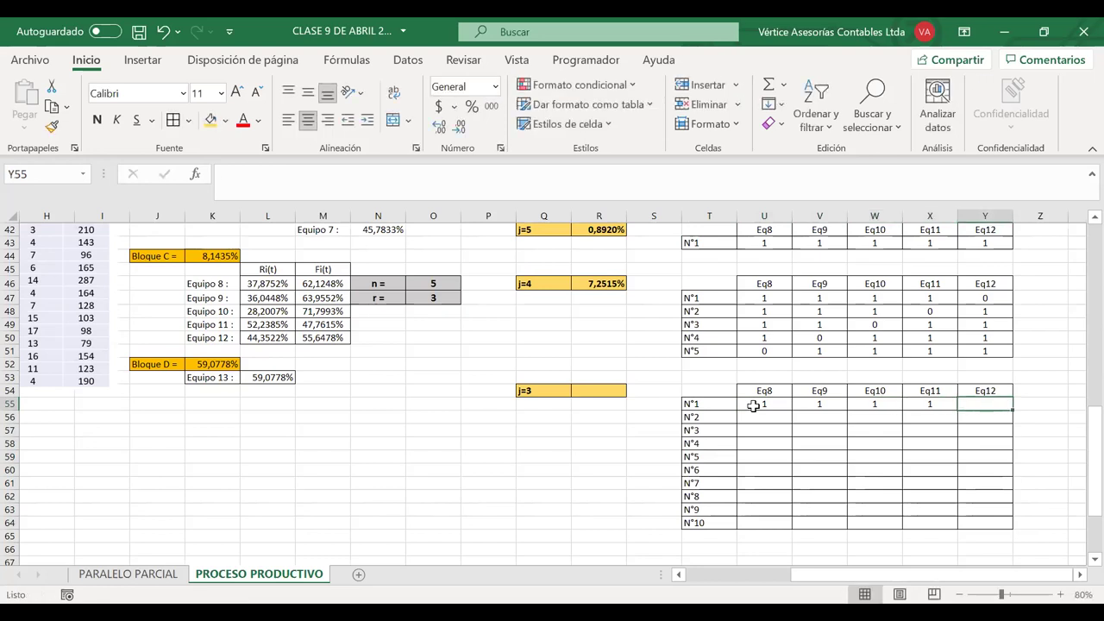
key(shift+Tab)
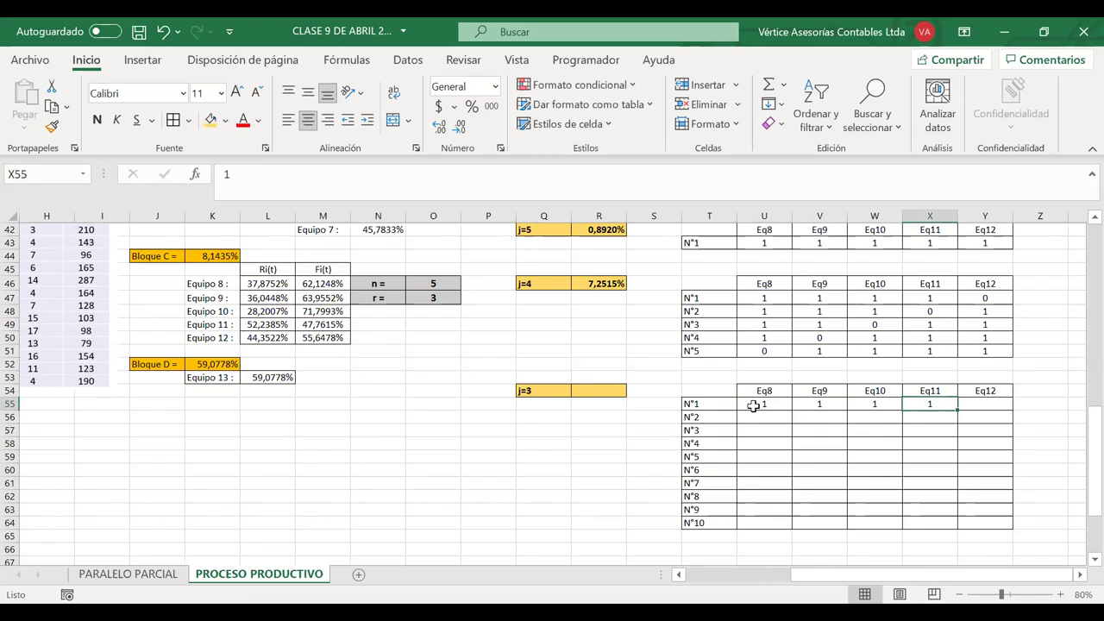
text(0)
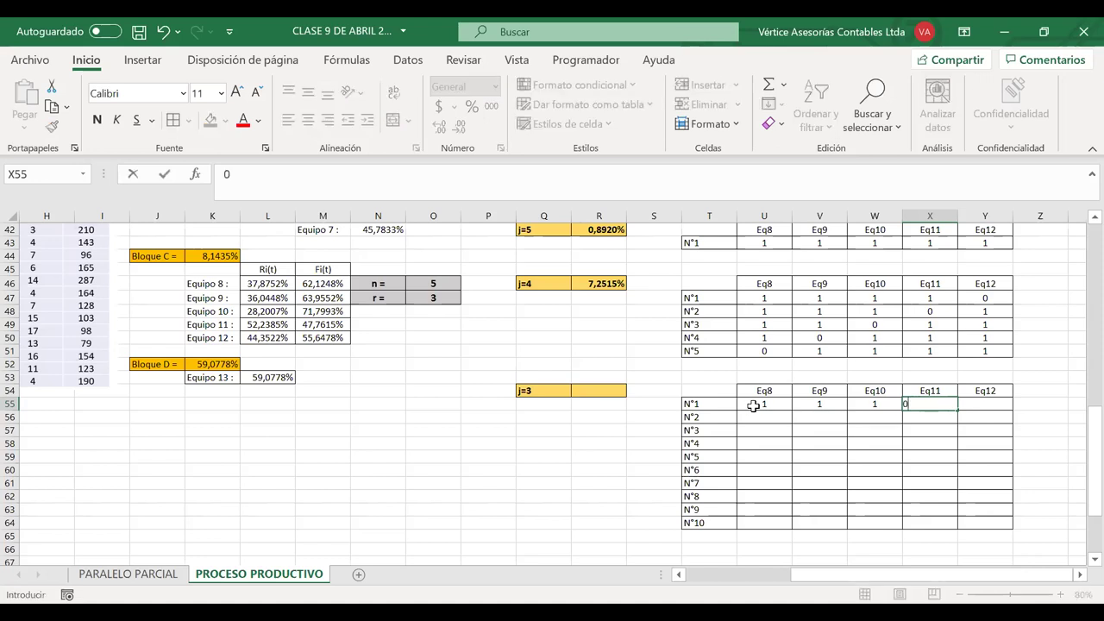
key(Right)
text(0)
key(Return)
- Fill the j=3 table's N°2 row with 1, 1, 0, 0, 1 for Eq8 to Eq12
key(Left)
key(Left)
key(Left)
key(Left)
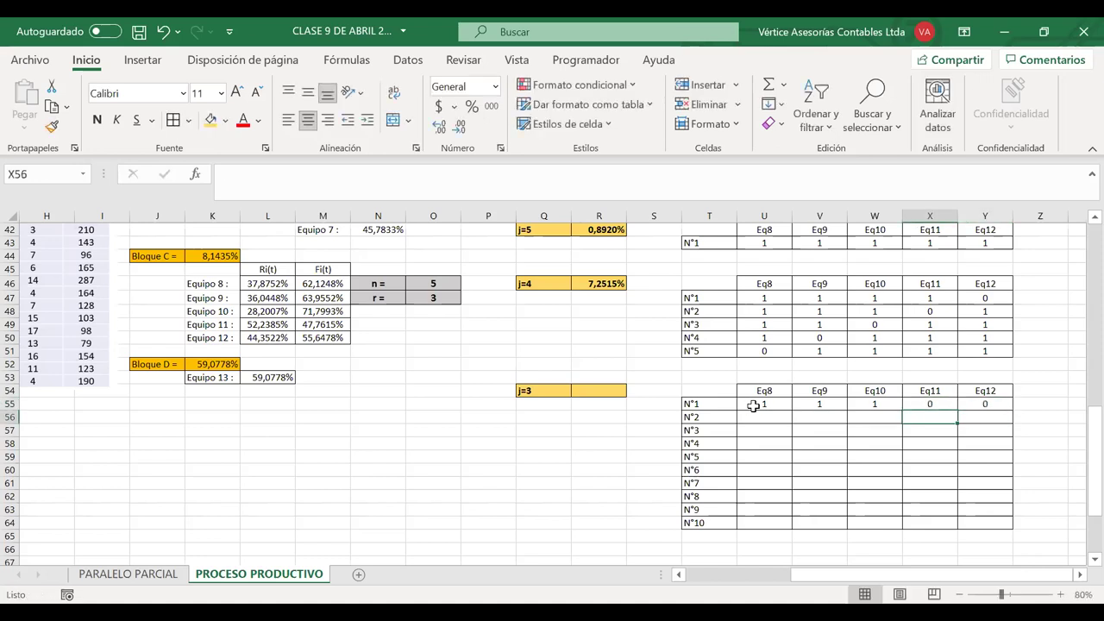
text(1)
text(1)
key(Tab)
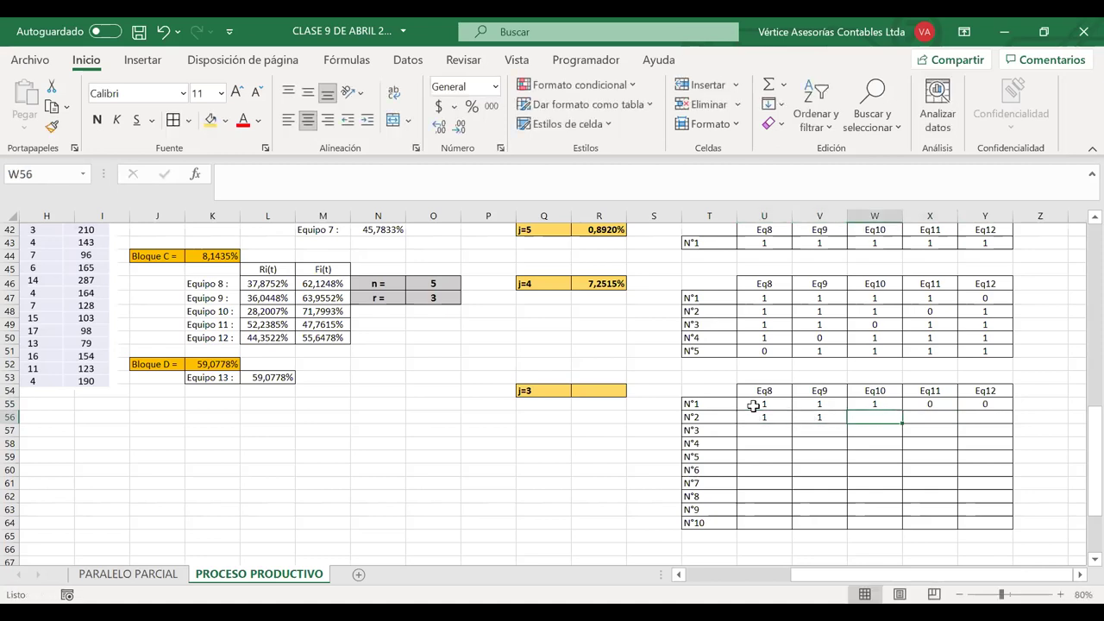
text(0)
key(Tab)
text(0)
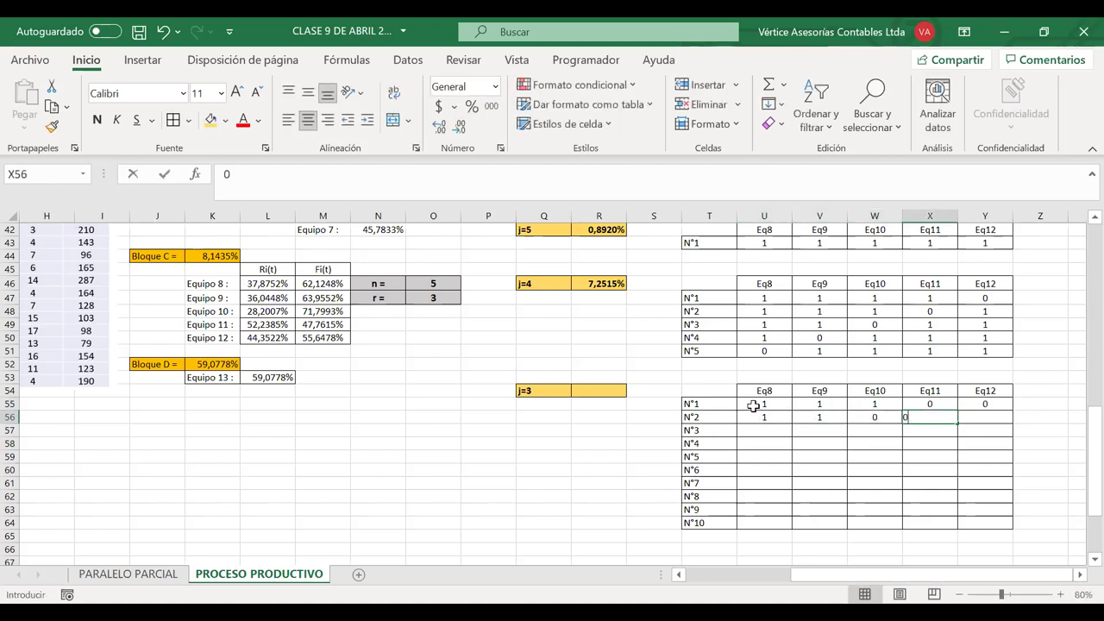
key(Tab)
text(1)
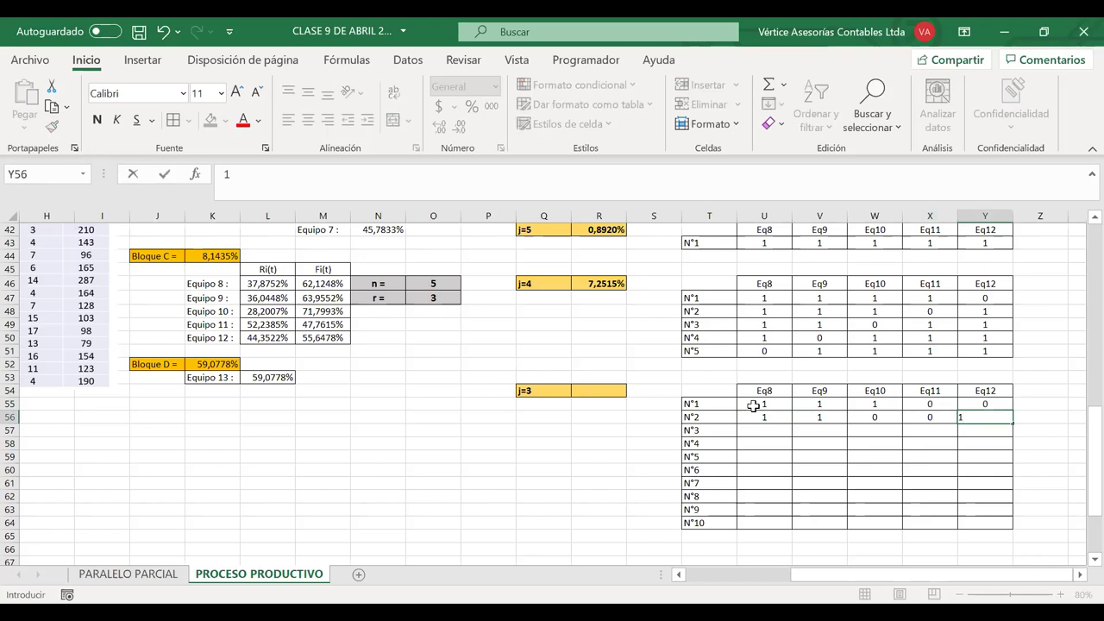
key(Return)
- Fill the j=3 table's N°3 row with 1, 0, 0, 1, 1 for Eq8 to Eq12
key(Left)
key(Left)
key(Left)
key(Left)
text(1)
key(Tab)
text(0)
key(Tab)
text(0)
key(Tab)
text(1)
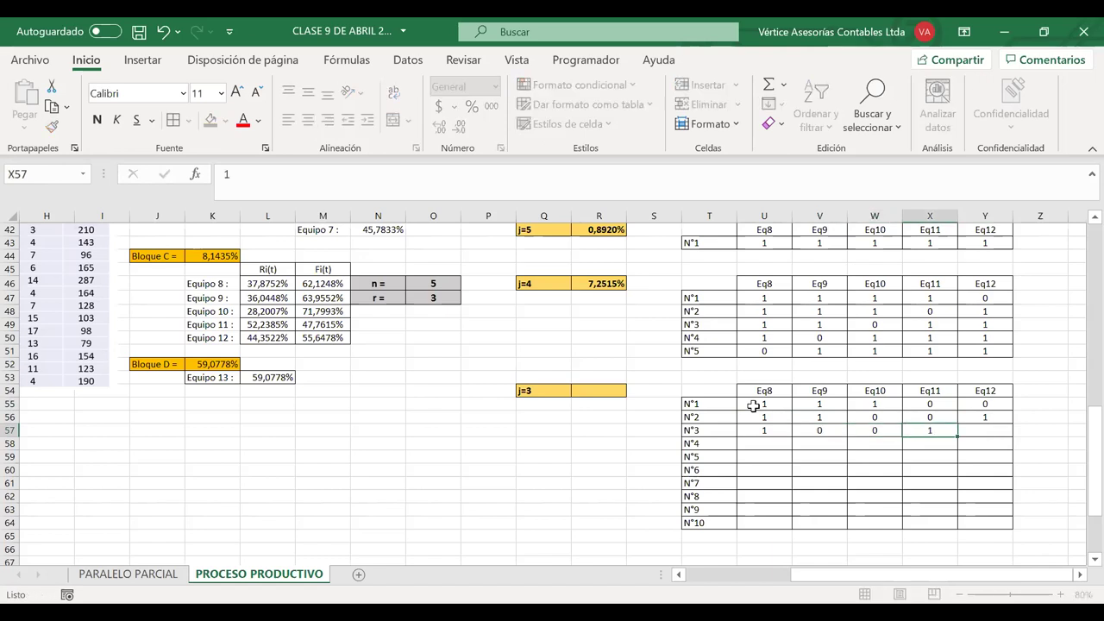
key(Tab)
text(1)
key(Down)
- Fill the j=3 table's N°4 row with 0, 0, 1, 1, 1 for Eq8 to Eq12
key(Left)
key(Left)
key(Left)
key(Left)
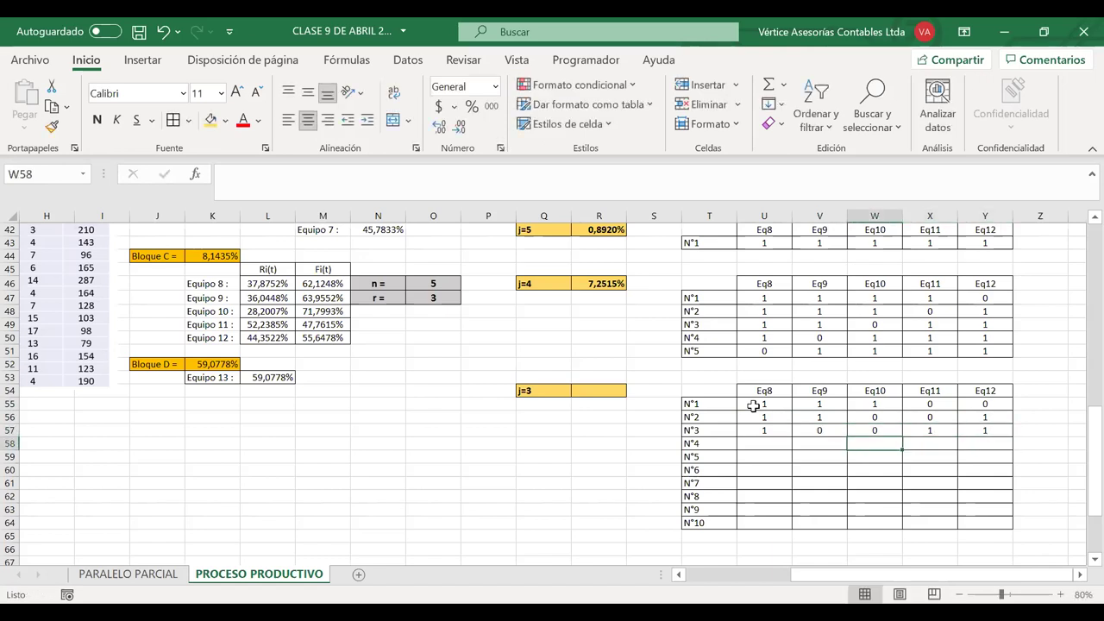
text(0)
key(Tab)
text(0)
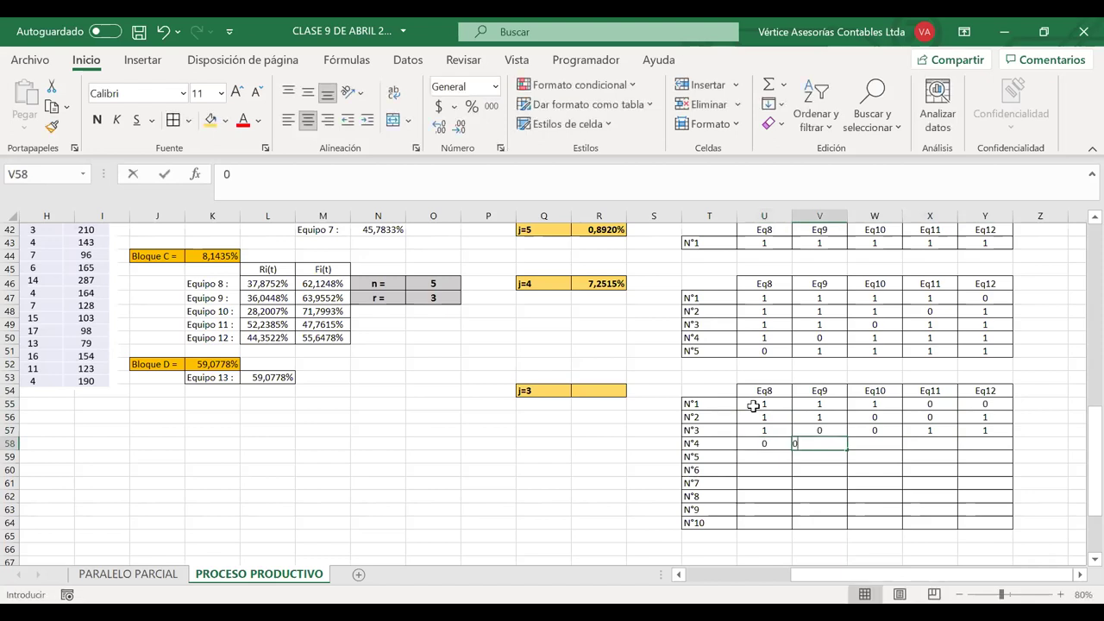
key(Tab)
text(1)
key(Tab)
text(1)
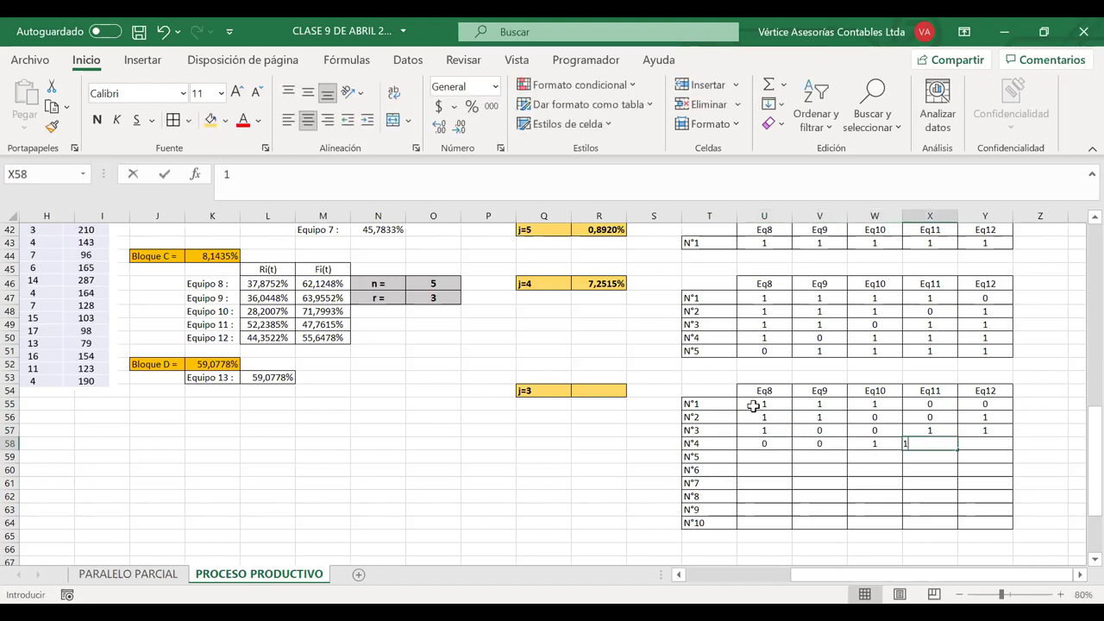
key(Tab)
text(1)
key(Down)
- Fill the j=3 table's N°5 row with 0, 1, 1, 1, 0 for Eq8 to Eq12
key(Left)
key(Left)
key(Left)
key(Left)
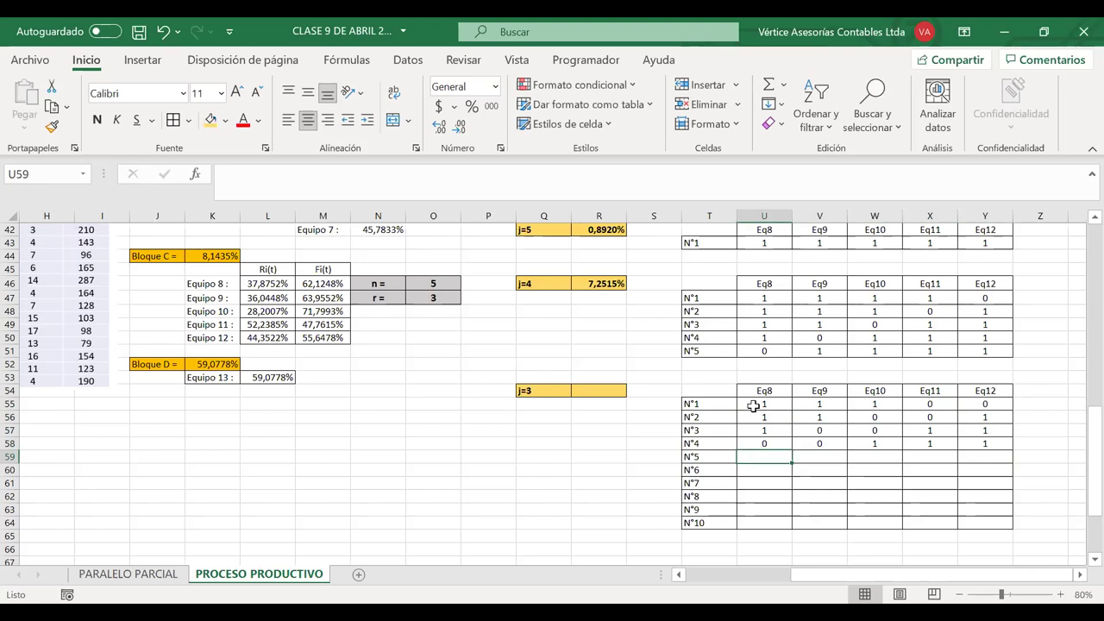
text(1)
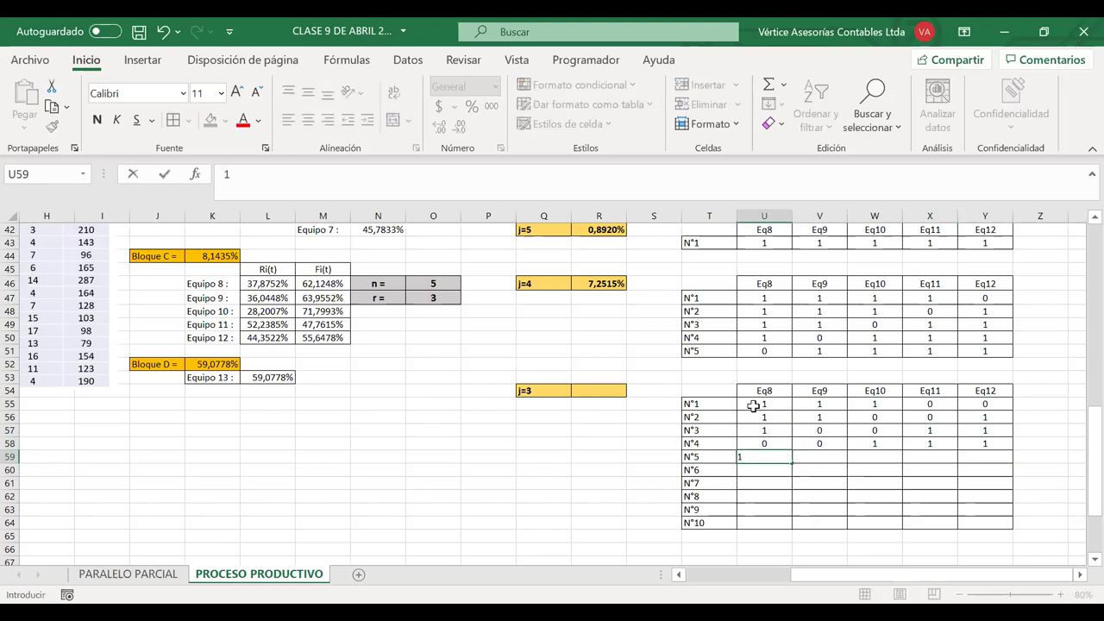
key(Tab)
key(Left)
text(0)
key(Tab)
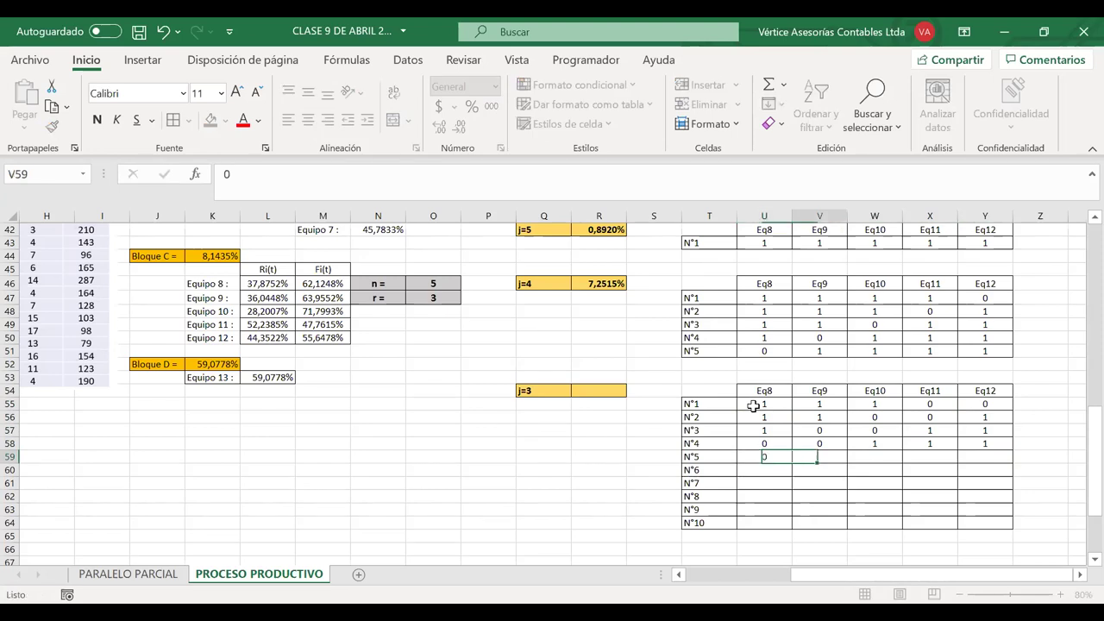
text(1)
key(Tab)
text(1)
key(Tab)
text(1)
key(Tab)
text(0)
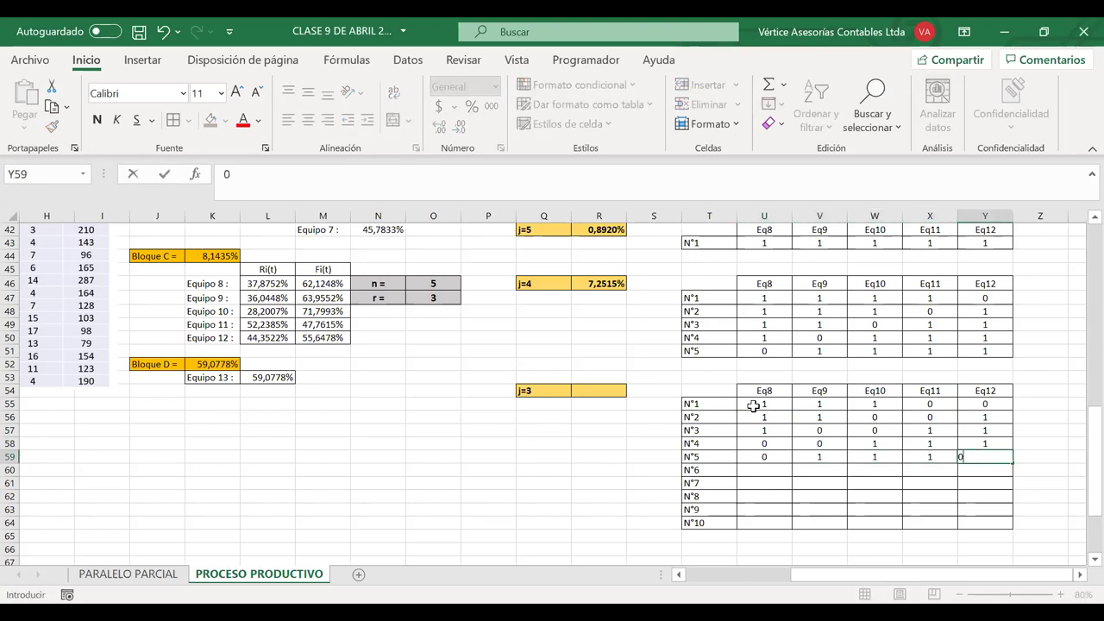
key(Return)
- Fill the j=3 table's N°6 row with 0, 1, 0, 1, 1 for Eq8 to Eq12
key(Left)
key(Left)
key(Left)
key(Left)
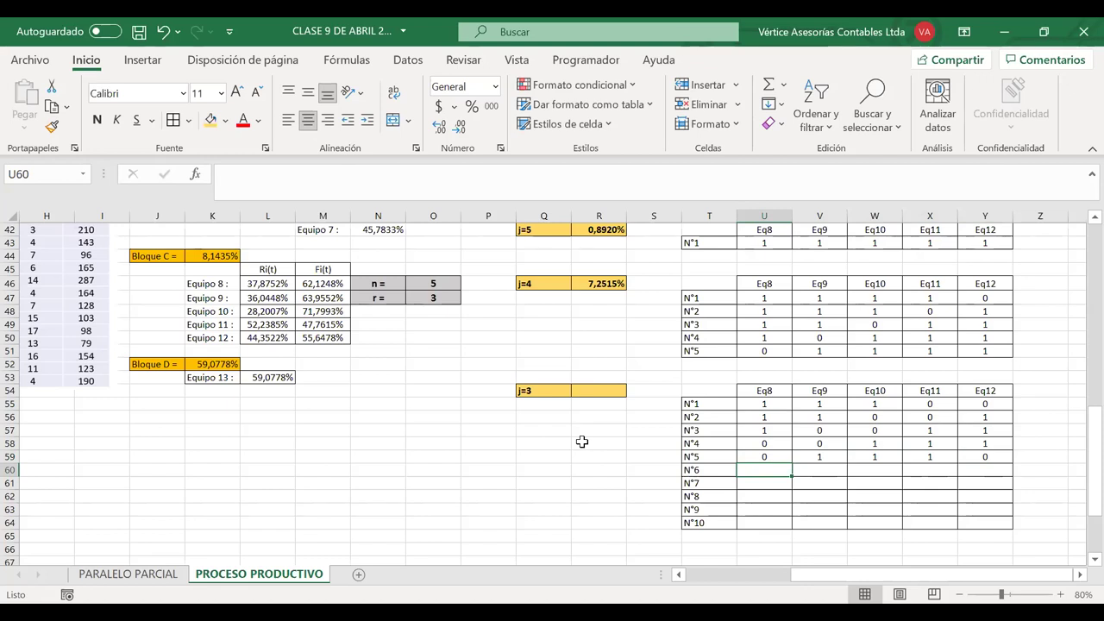
text(0)
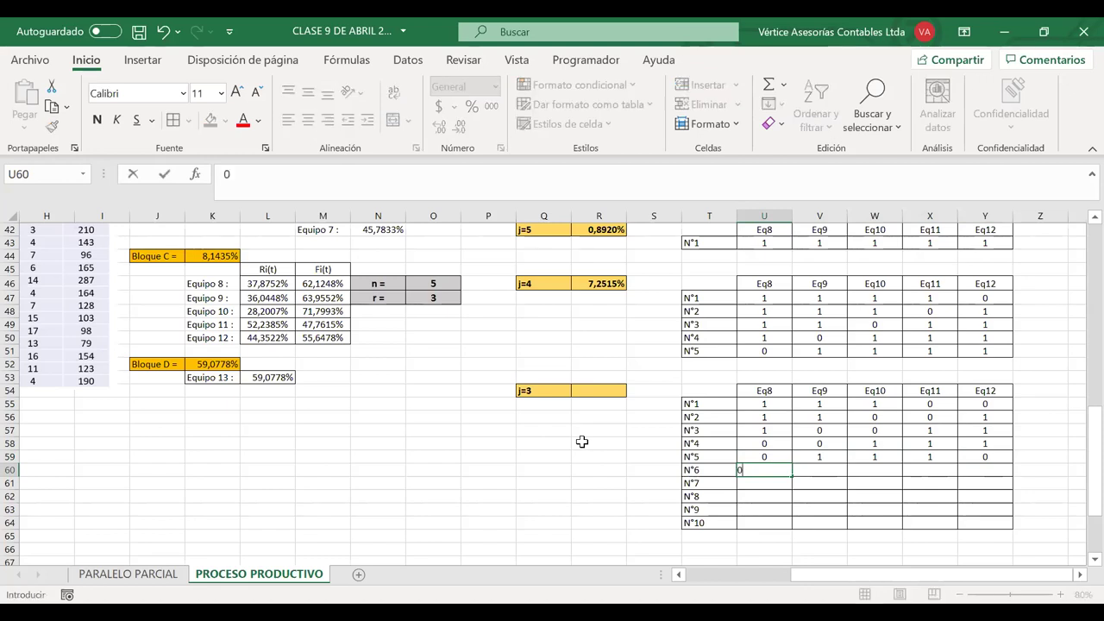
key(Tab)
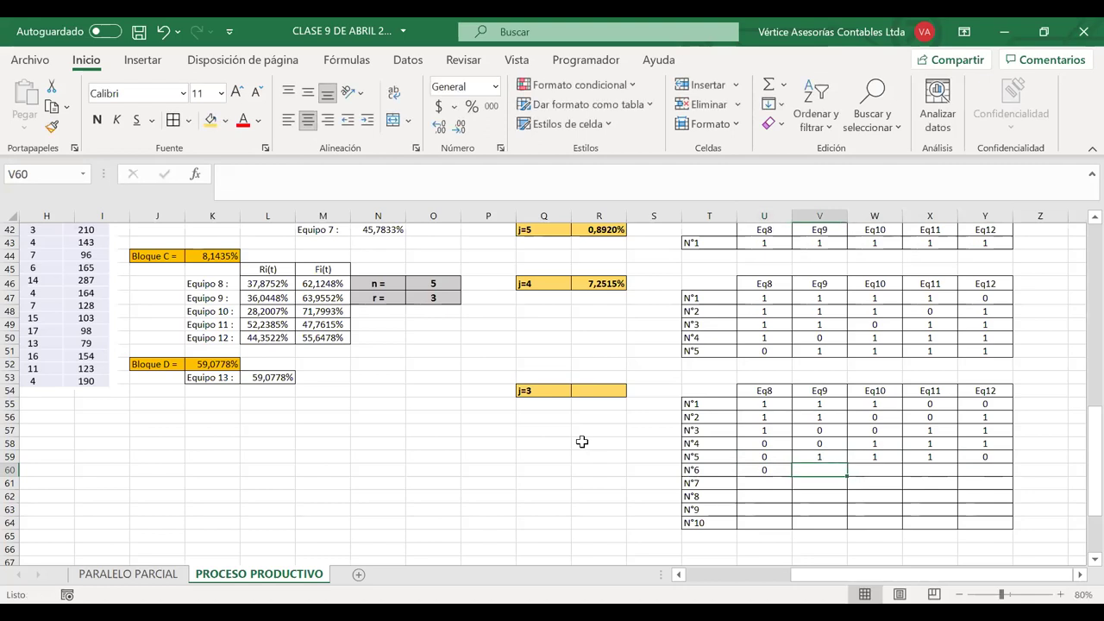
text(1)
key(Tab)
text(0)
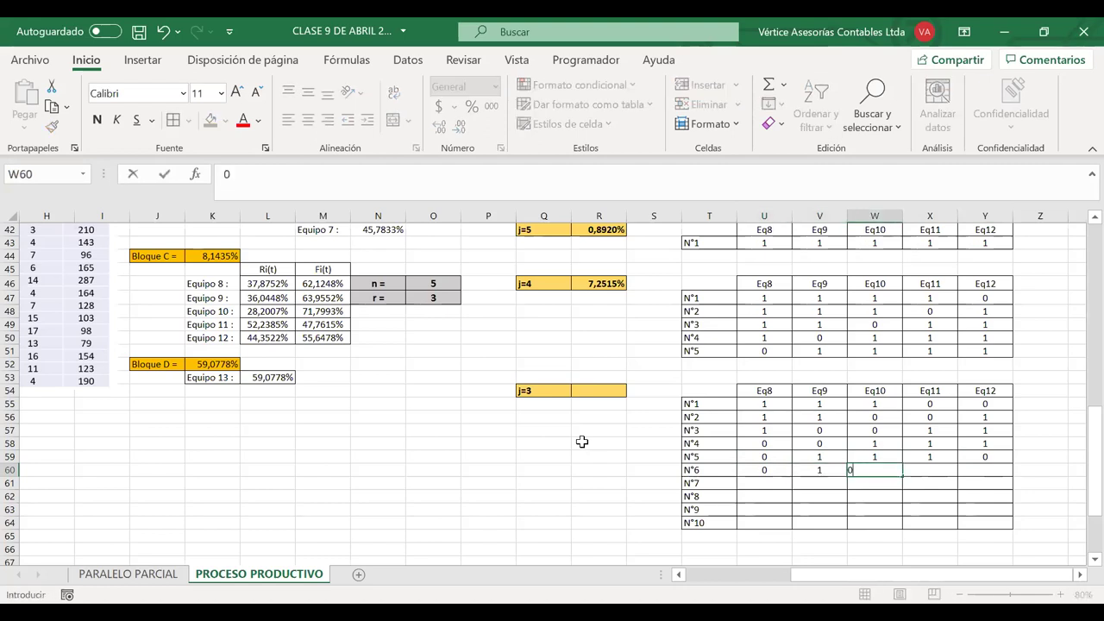
key(Tab)
text(1)
key(Tab)
text(1)
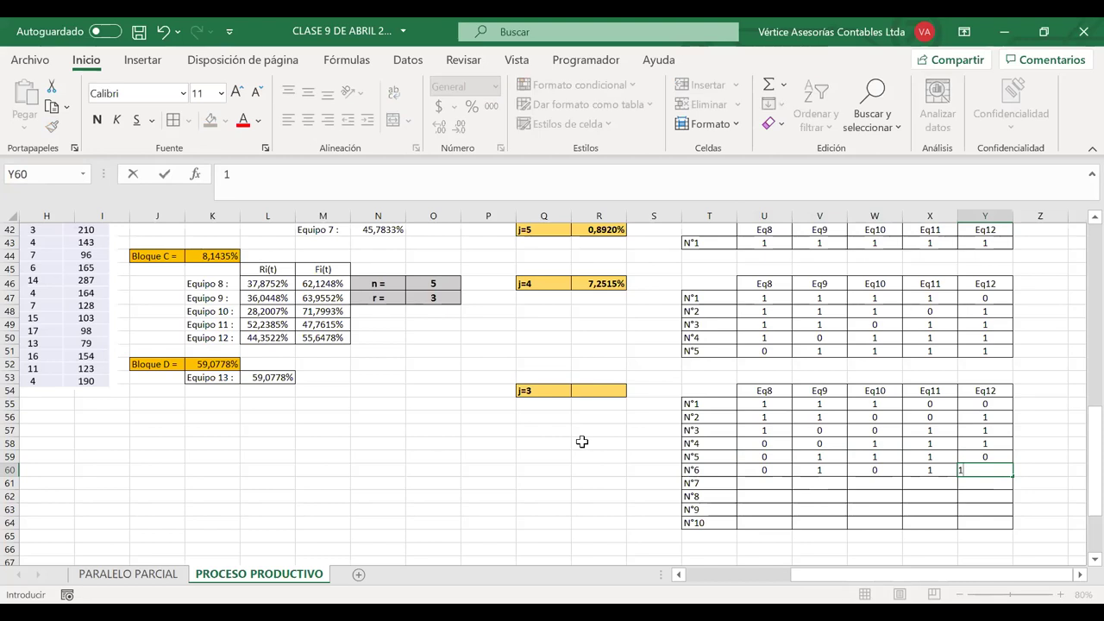
key(Down)
- Fill the j=3 table's N°7 row with 0, 1, 1, 0, 1 for Eq8 to Eq12
key(Left)
key(Left)
key(Left)
key(Left)
text(1)
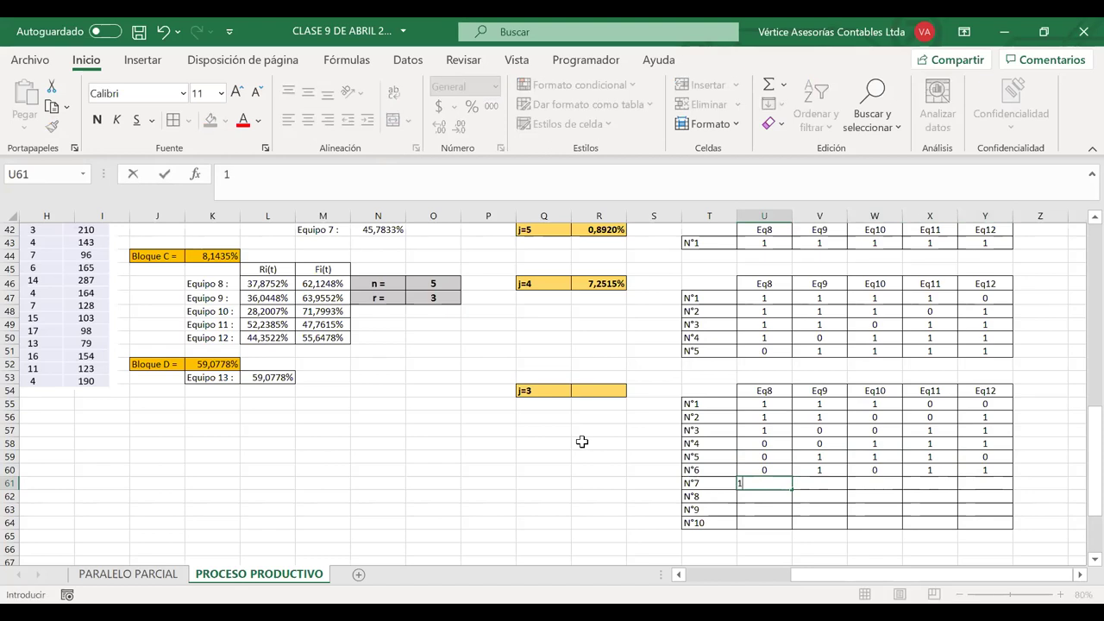
key(Right)
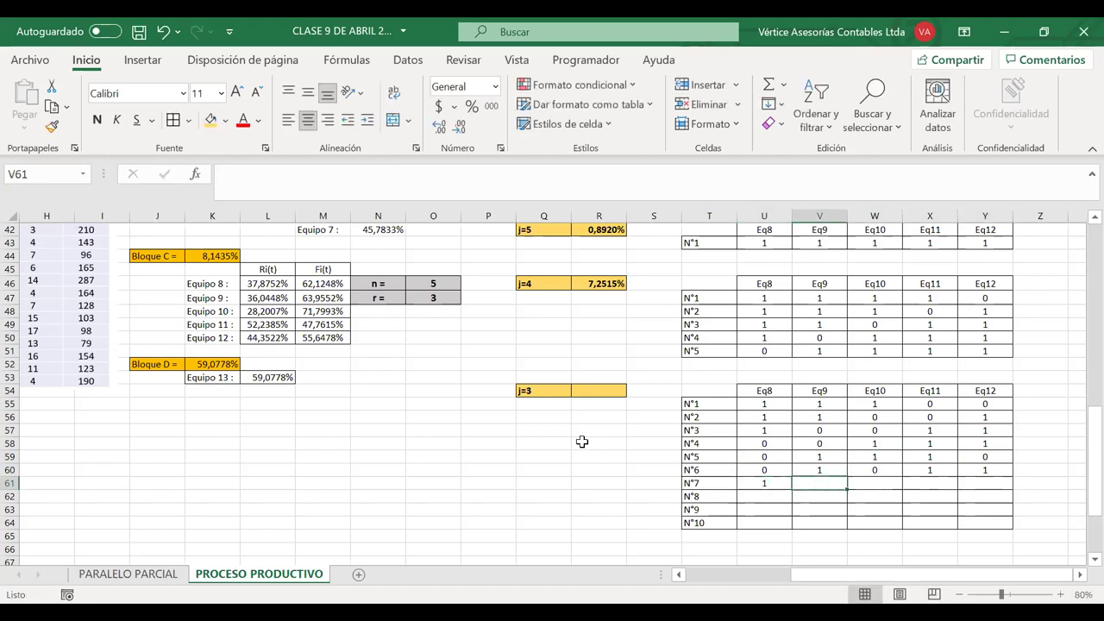
key(Left)
text(0)
key(Right)
text(1)
key(Right)
text(1)
key(Right)
text(0)
key(Right)
text(1)
key(Return)
- Fill the j=3 table's N°8 row with 1, 0, 1, 0, 1 for Eq8 to Eq12
key(Up)
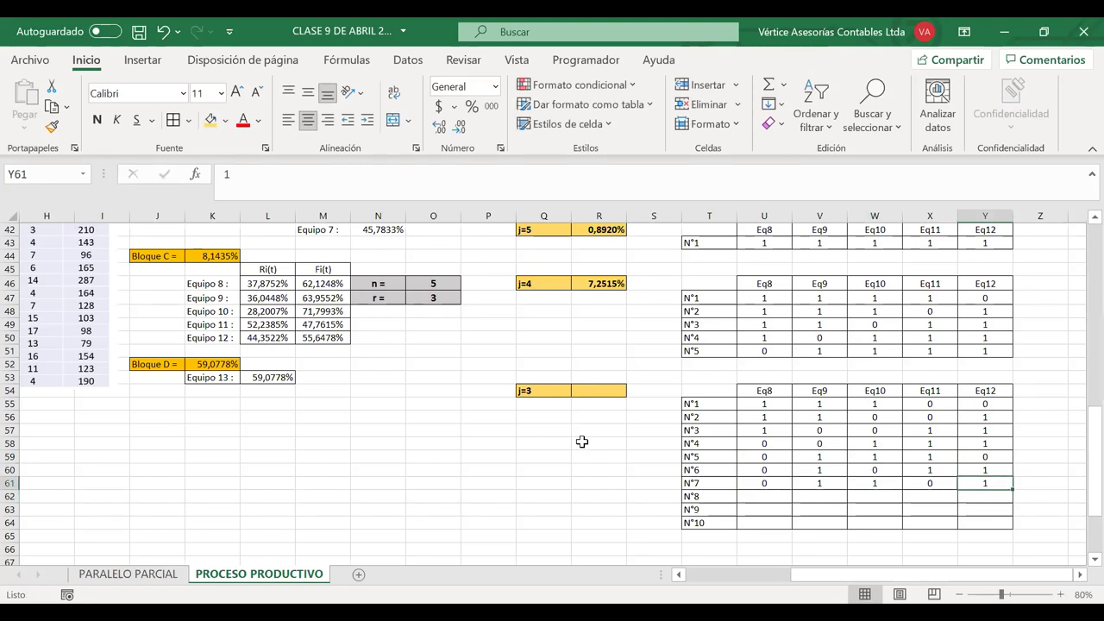
key(Left)
key(Left)
key(Left)
key(Left)
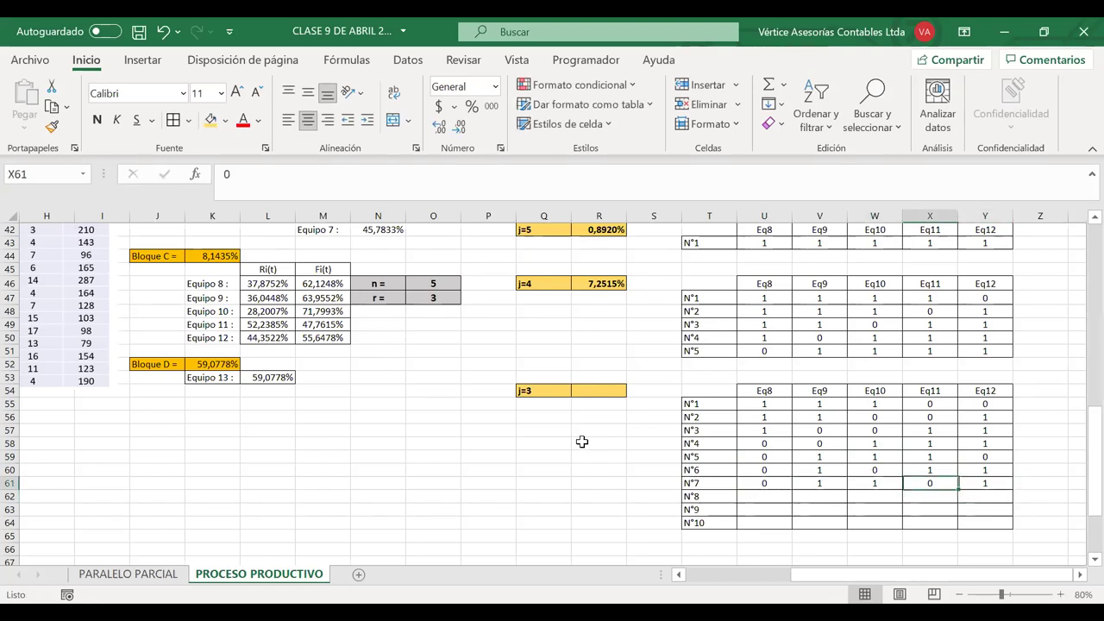
key(Down)
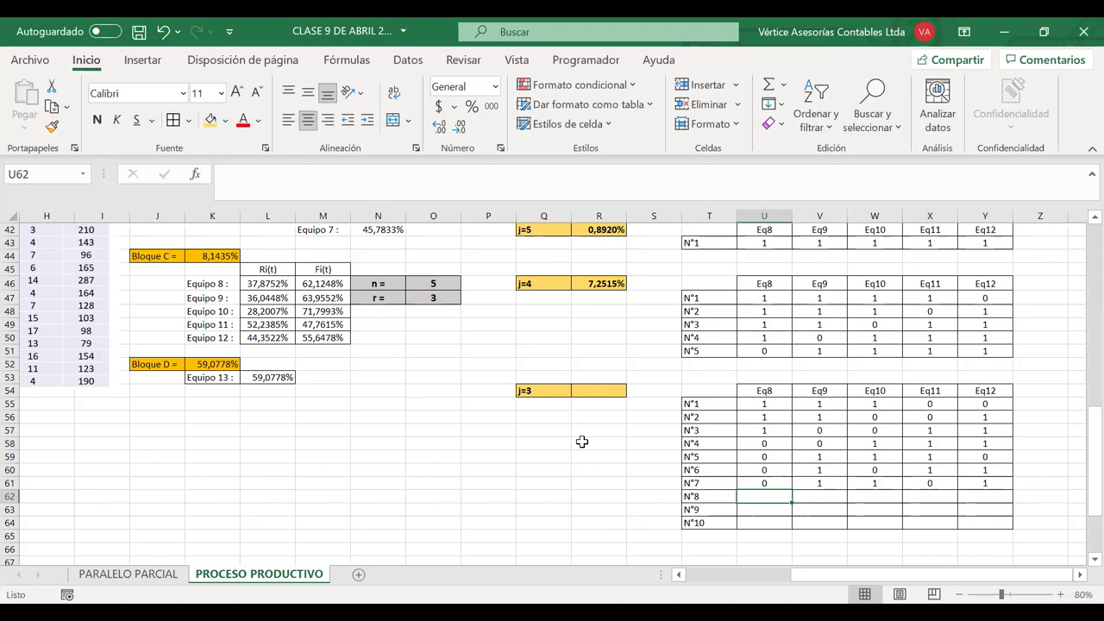
text(1)
key(Tab)
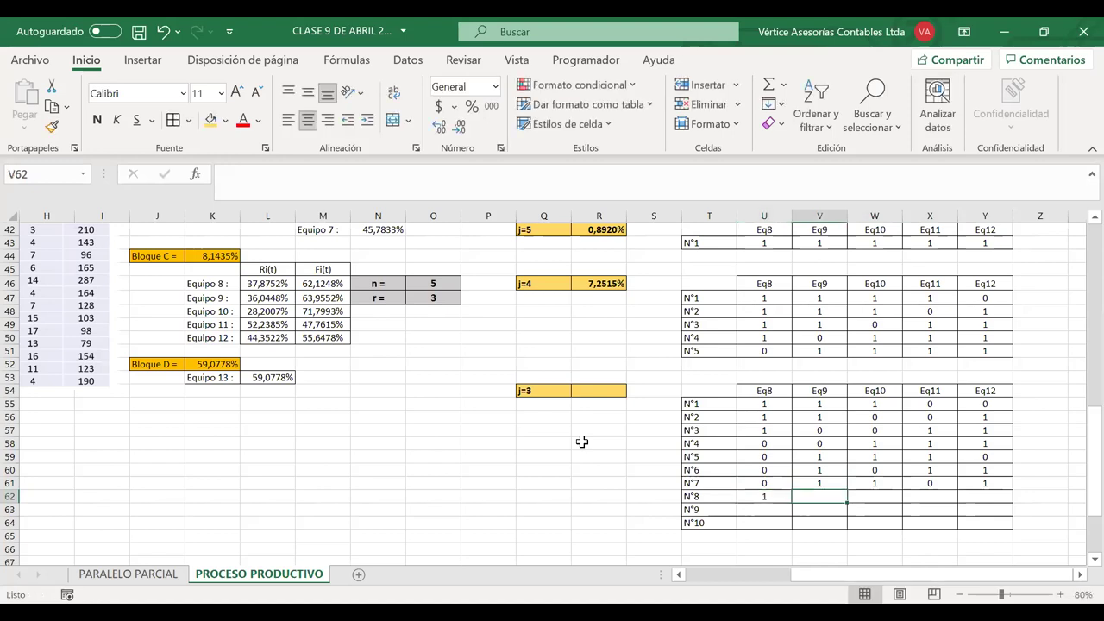
text(0)
key(Tab)
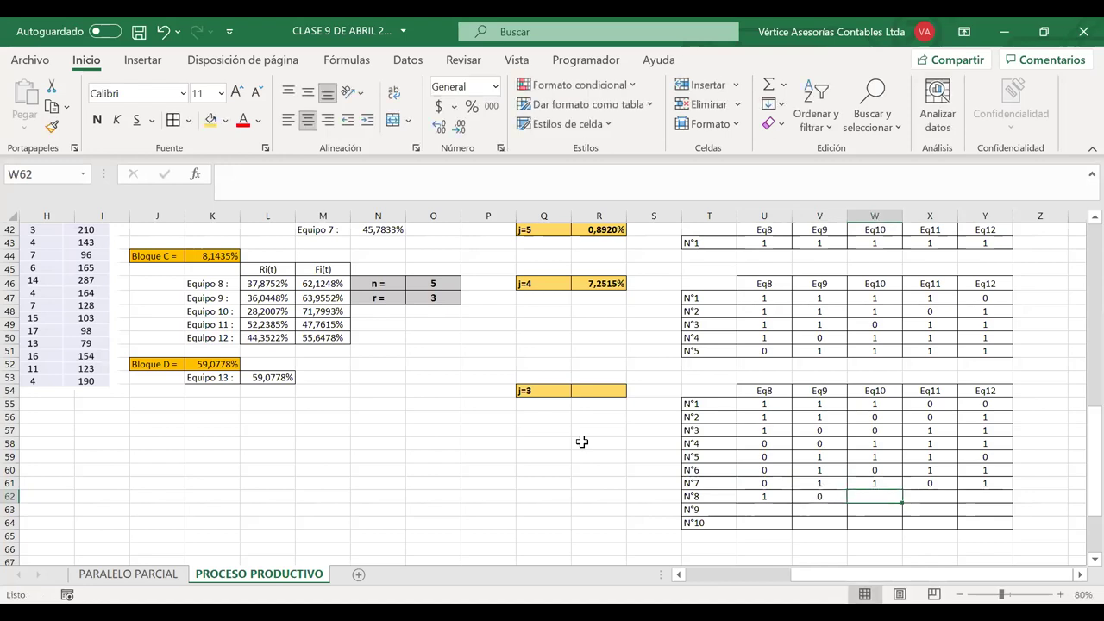
text(1)
key(Tab)
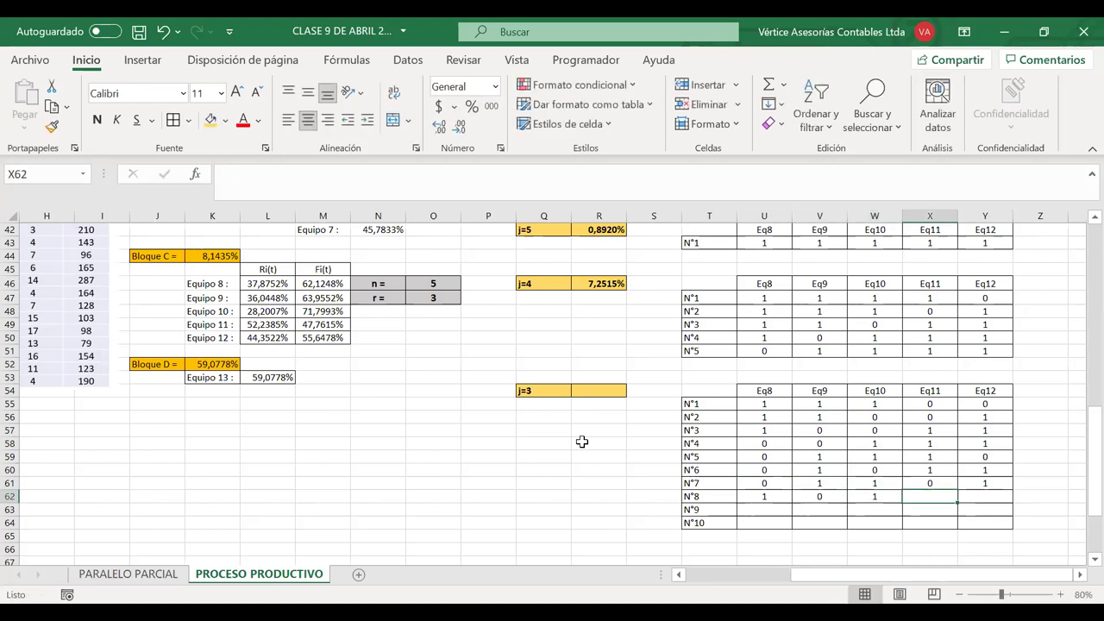
text(0)
key(Tab)
text(1)
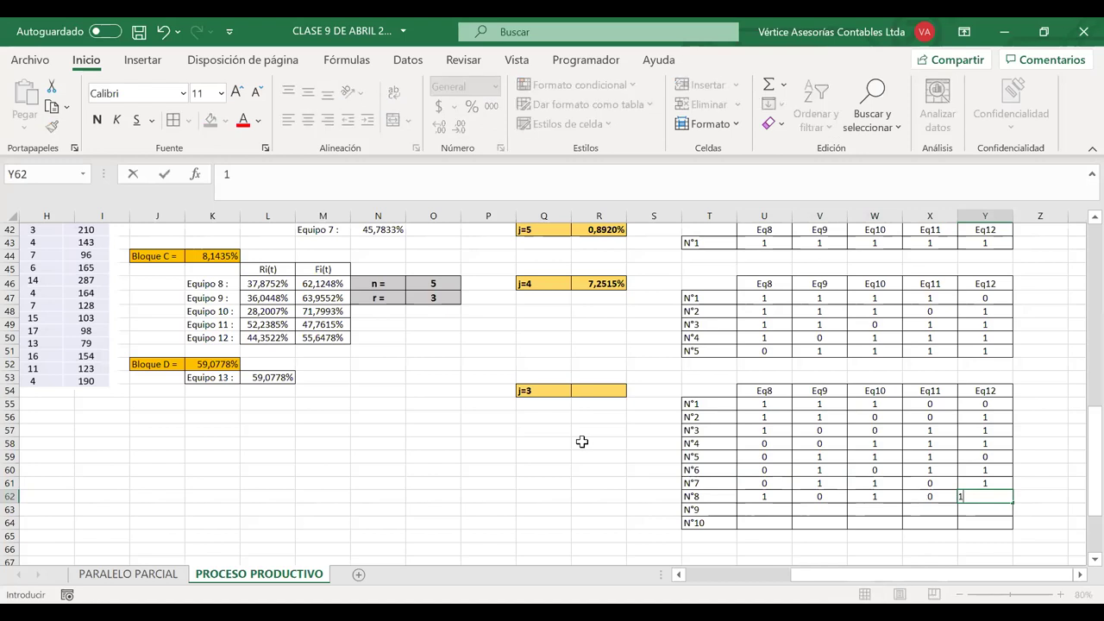
key(Return)
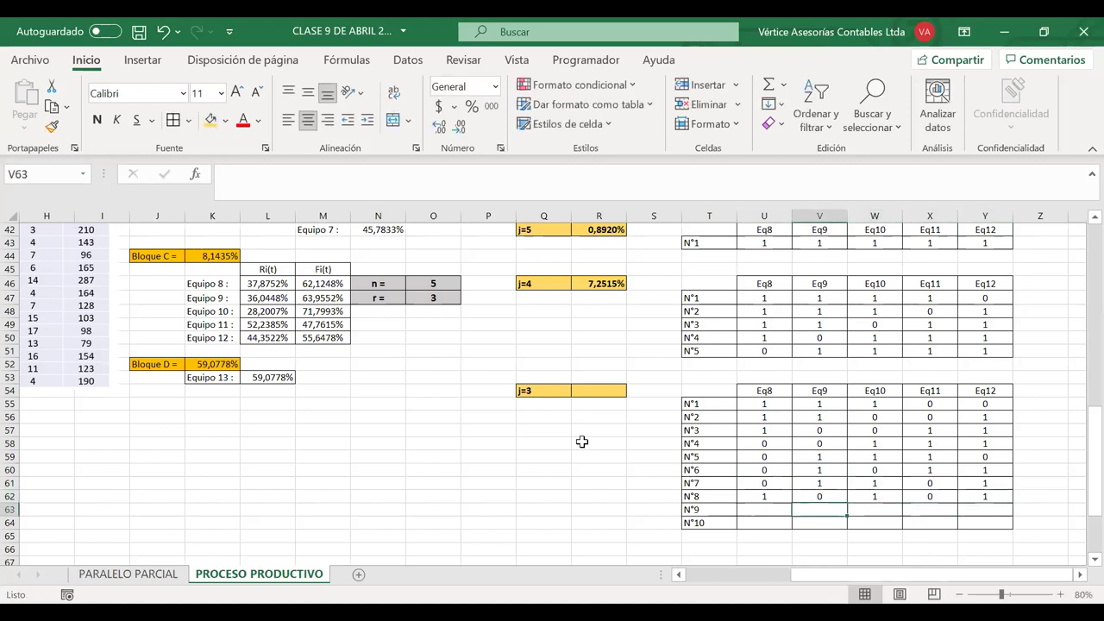
- Fill the j=3 table's N°9 row with 1, 0, 1, 1, 0 for Eq8 to Eq12
text(1)
key(Tab)
text(0)
key(Tab)
text(1)
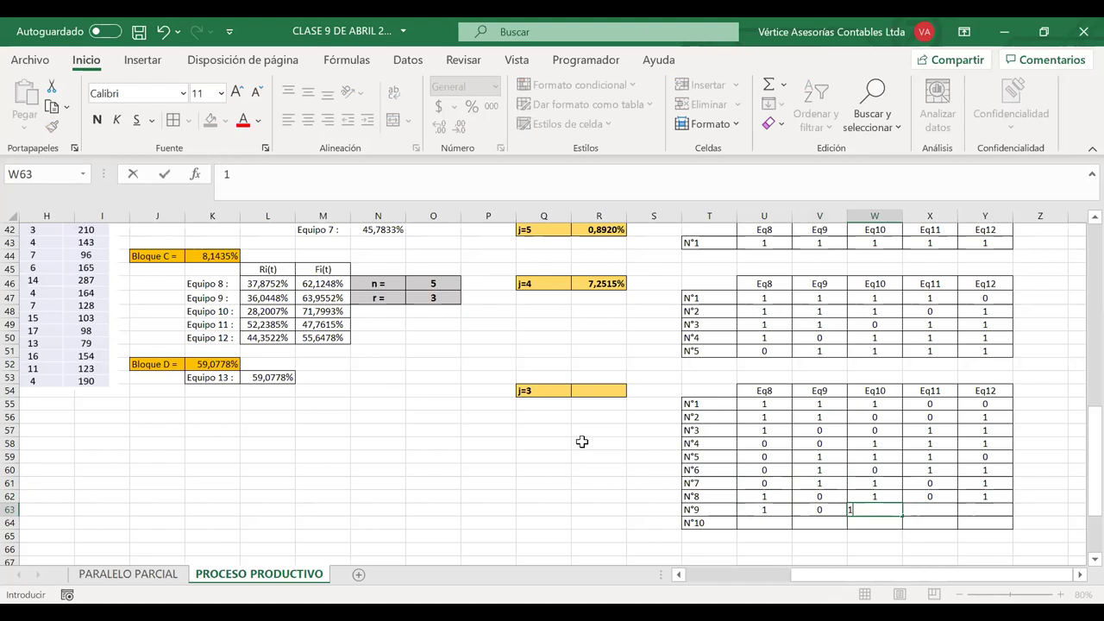
key(Tab)
text(1)
key(Tab)
text(0)
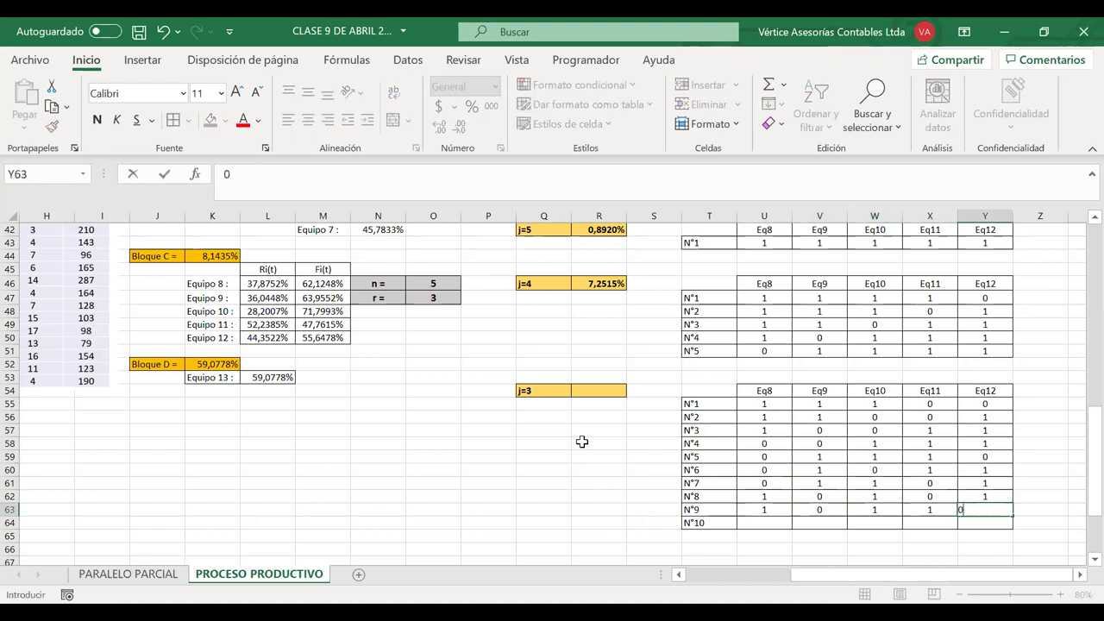
key(shift+Tab)
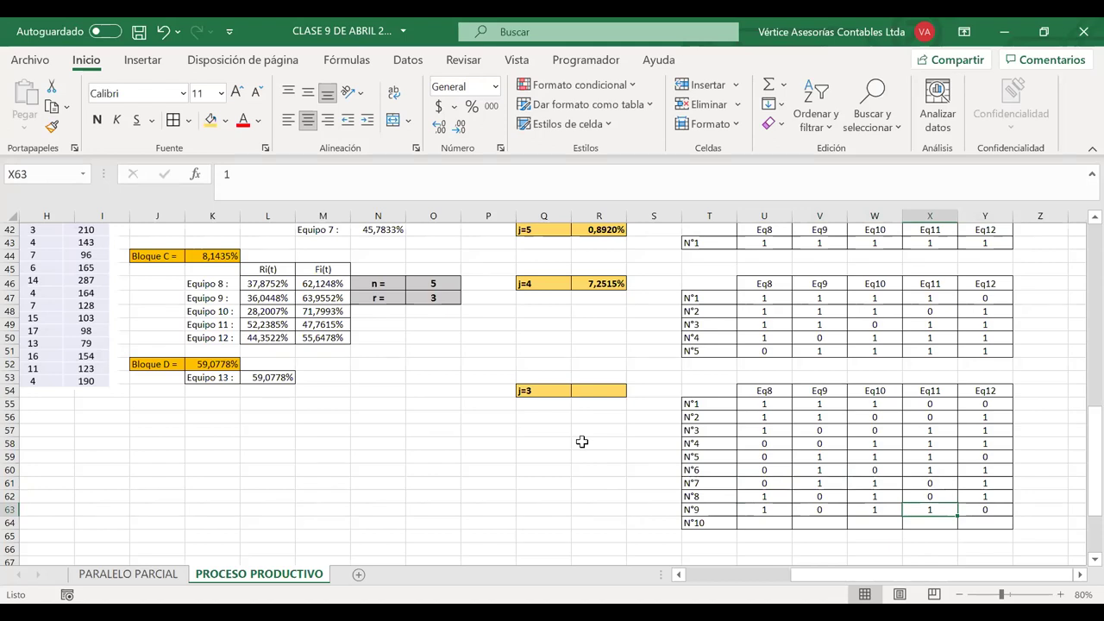
- Fill the j=3 table's N°10 row with 1, 1, 0, 1, 0 for Eq8 to Eq12
key(Left)
key(Left)
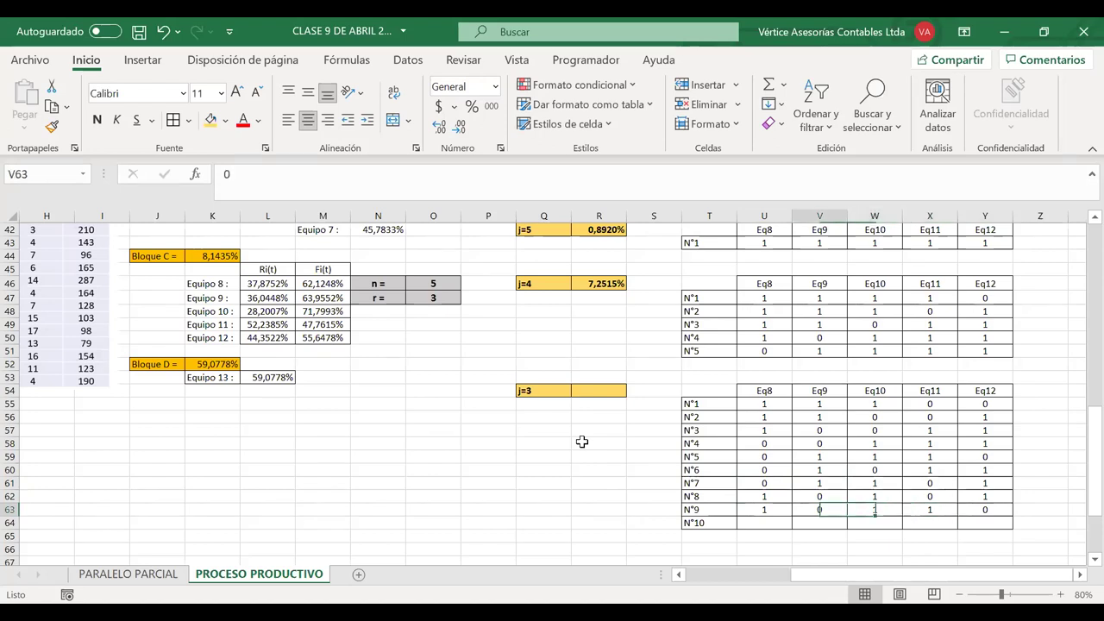
key(Down)
key(Left)
key(Left)
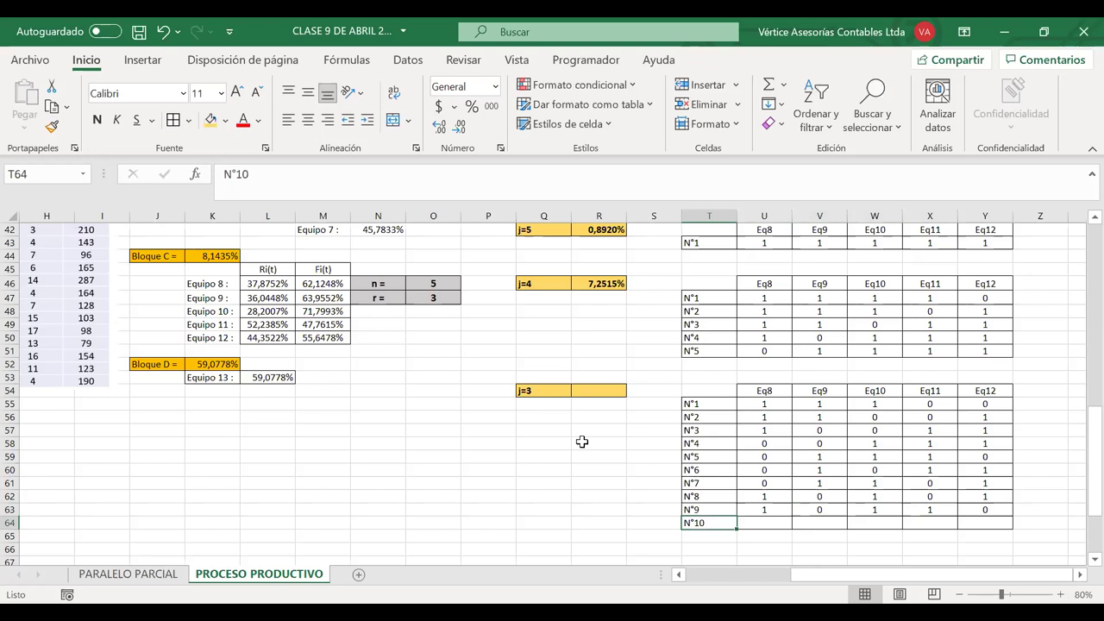
key(Right)
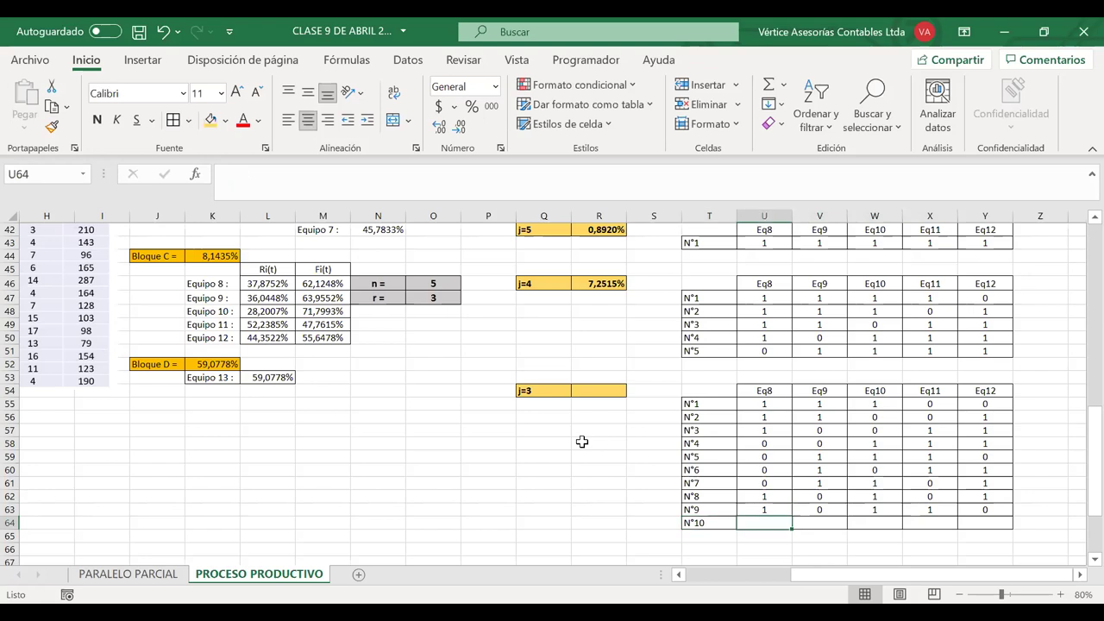
text(1)
key(Right)
text(1)
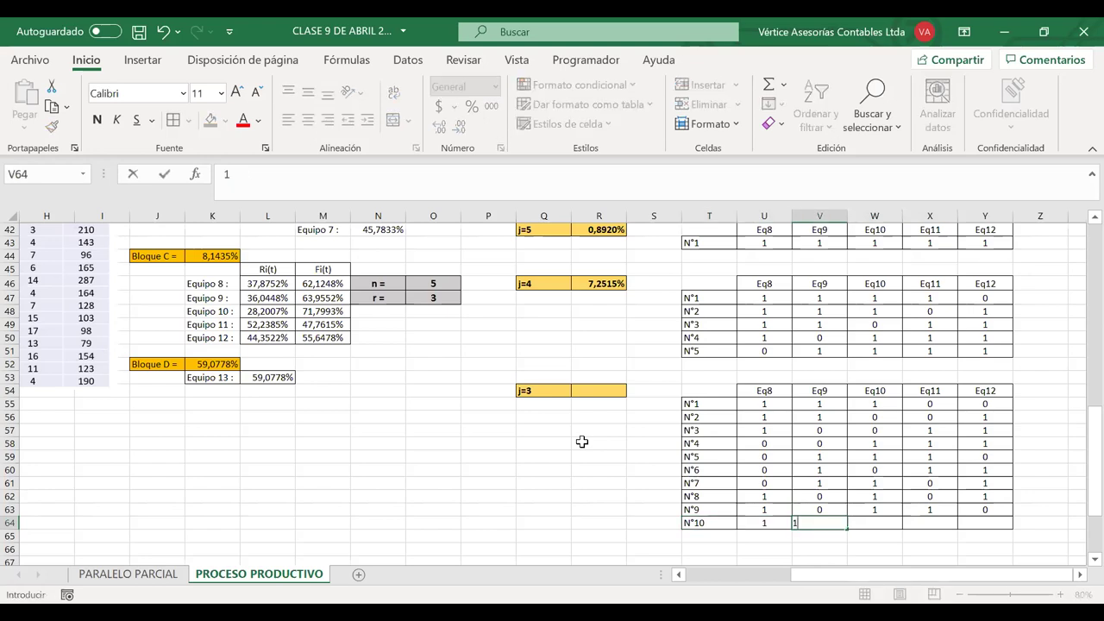
key(Right)
text(0)
key(Right)
text(1)
key(Right)
text(0)
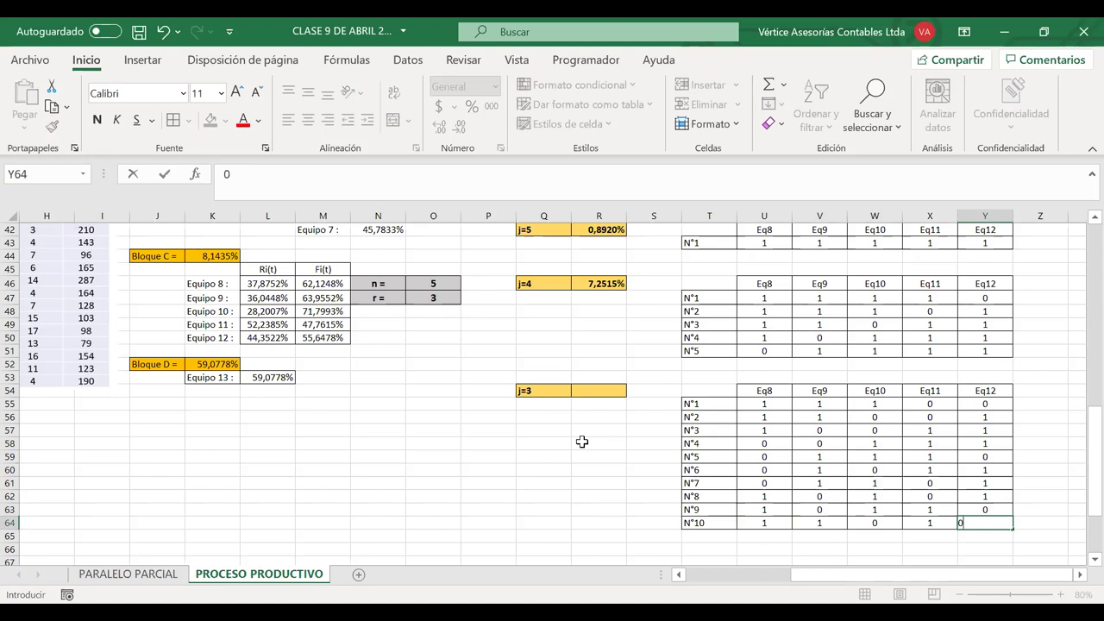
key(Return)
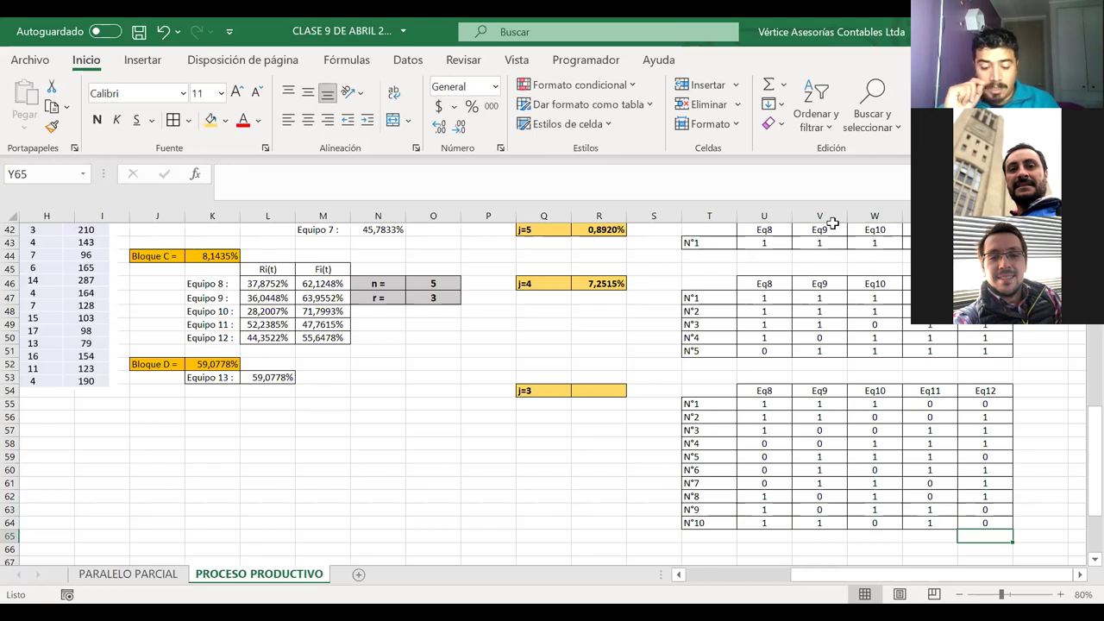
click(699, 402)
scroll(700, 393, down, 5)
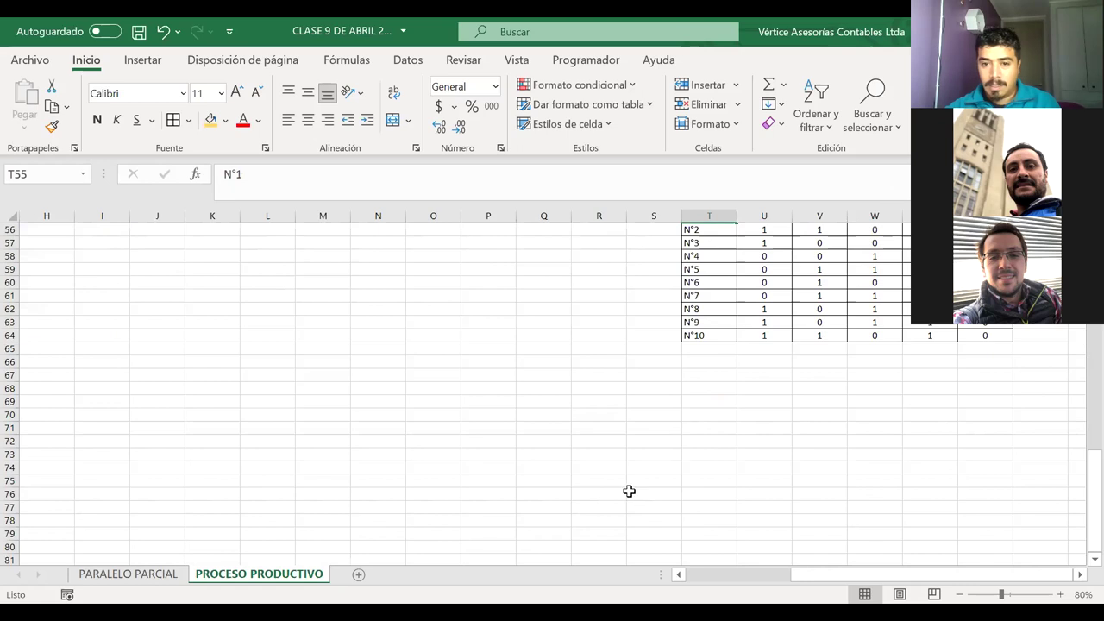
scroll(629, 491, up, 3)
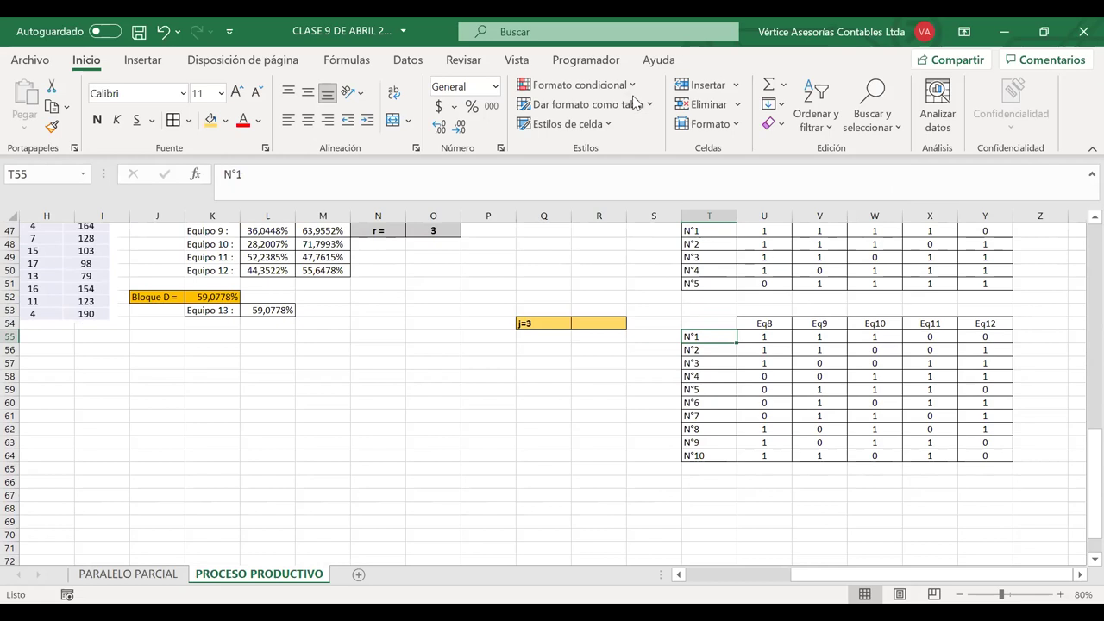
scroll(519, 249, up, 2)
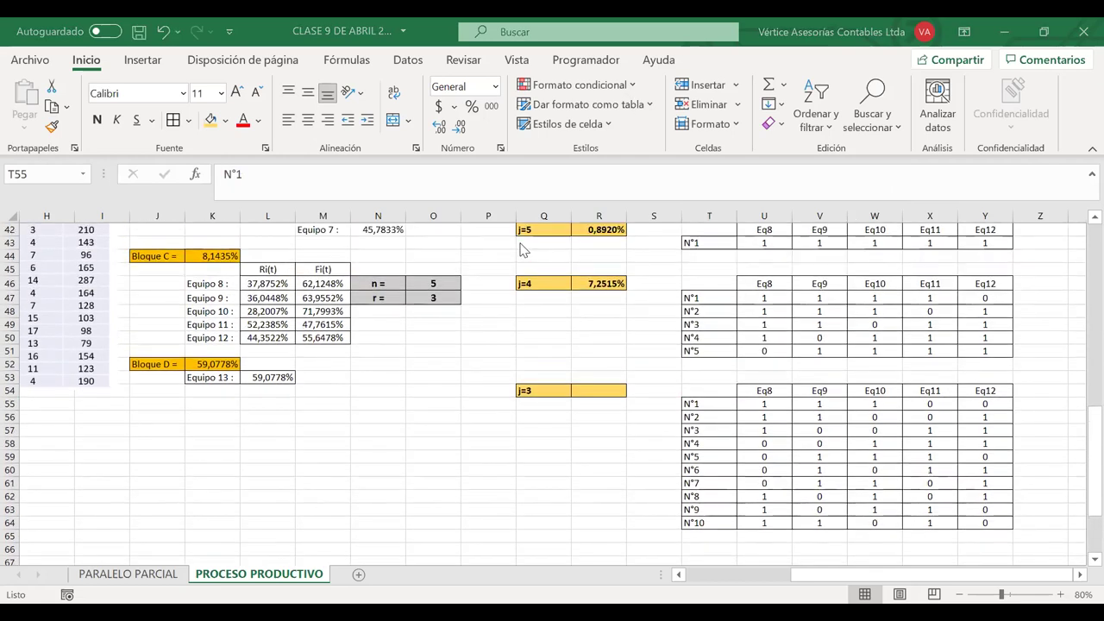
scroll(520, 249, up, 1)
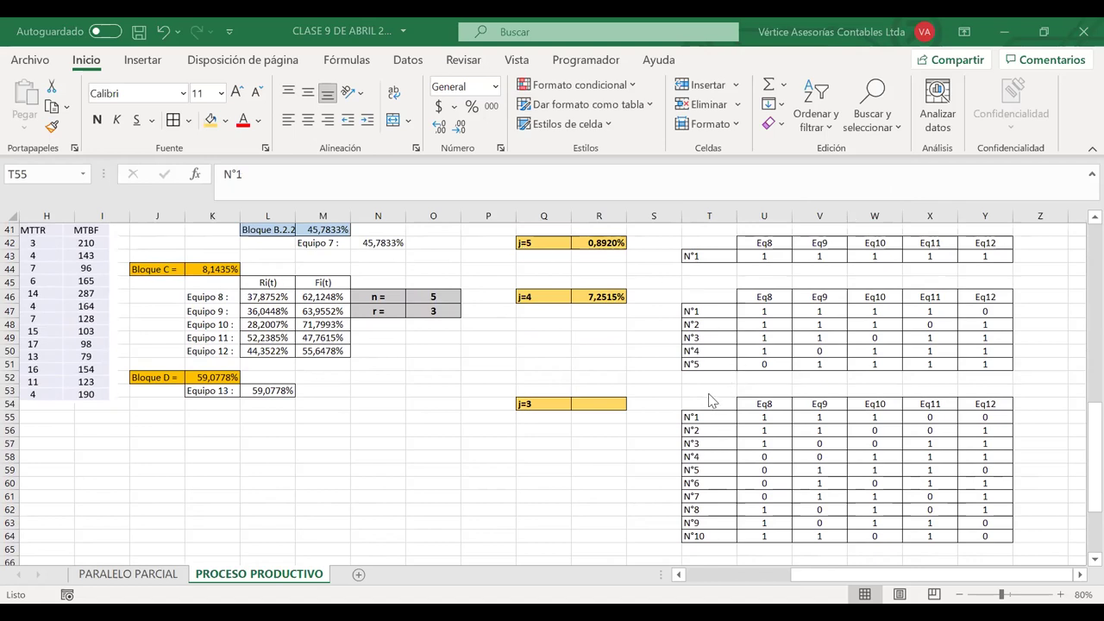
drag(709, 404, 954, 518)
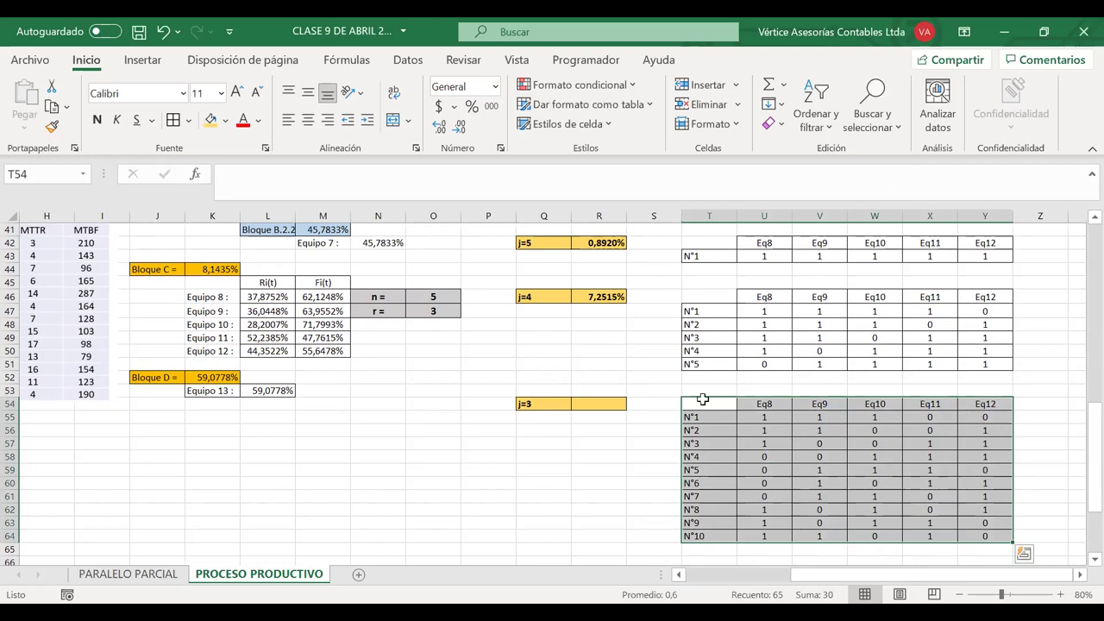
click(592, 405)
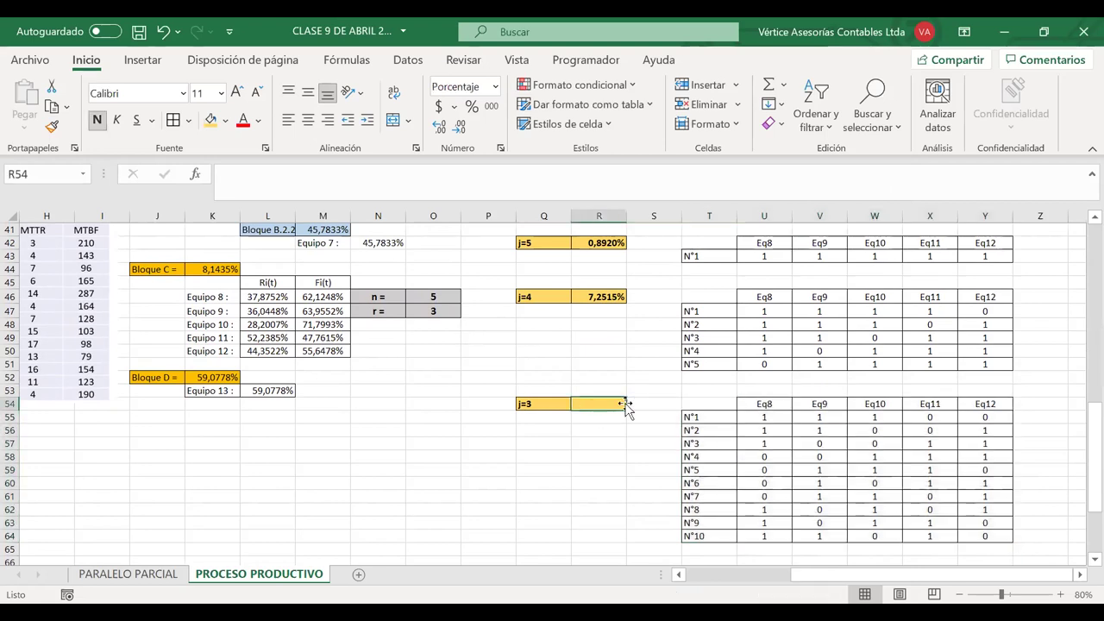
scroll(626, 405, left, 3)
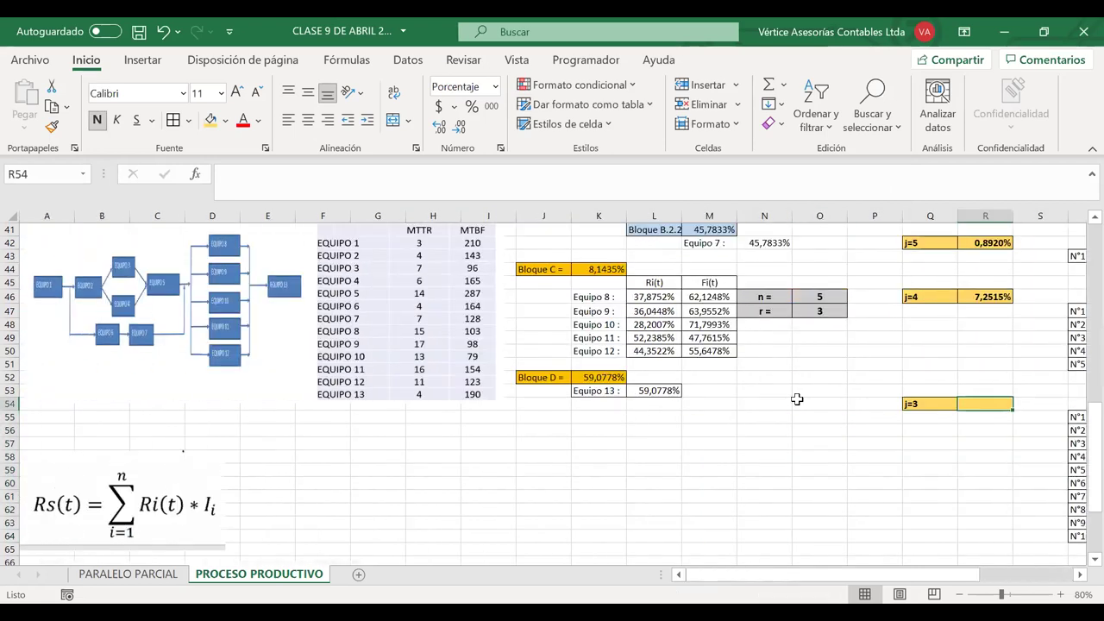
text(=)
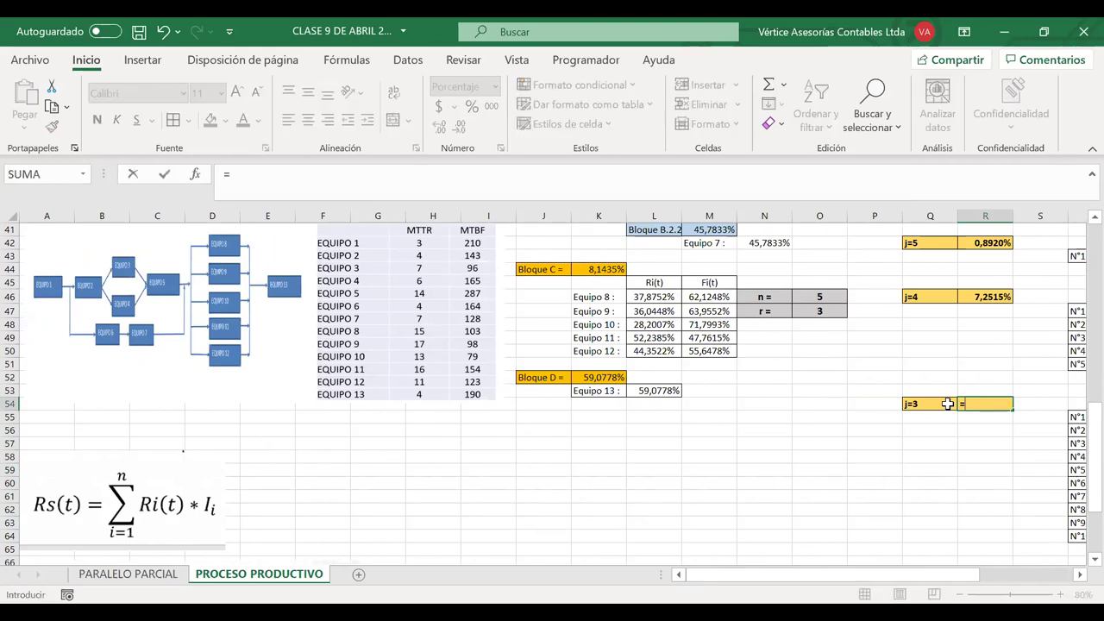
click(664, 299)
text(*)
click(664, 312)
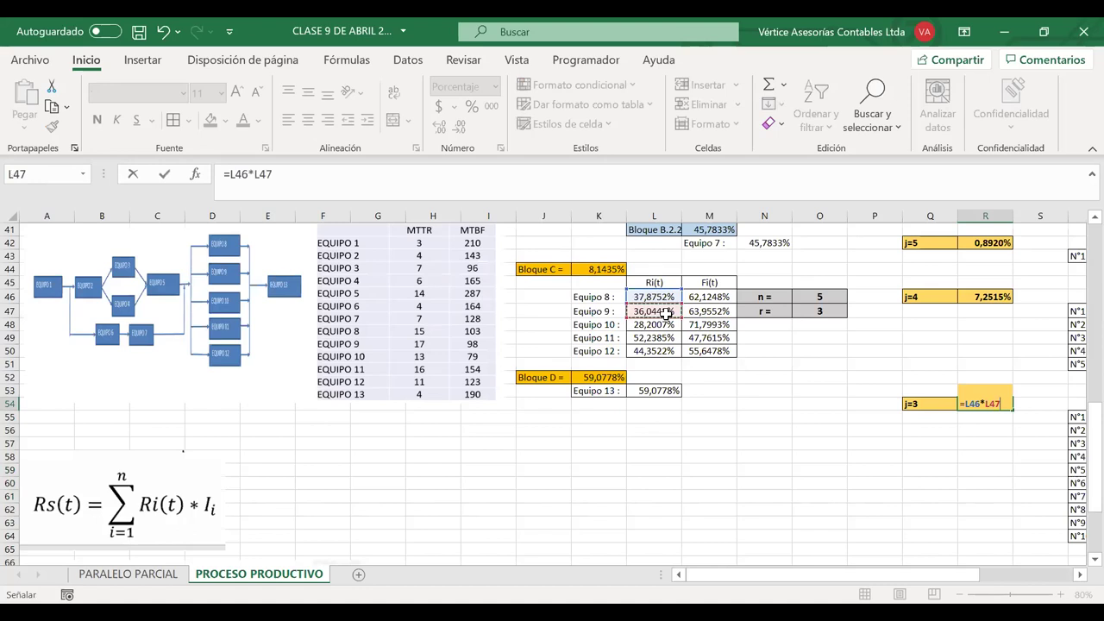
text(+)
key(BackSpace)
text(*)
click(697, 323)
text(*)
click(699, 337)
text(*)
click(657, 351)
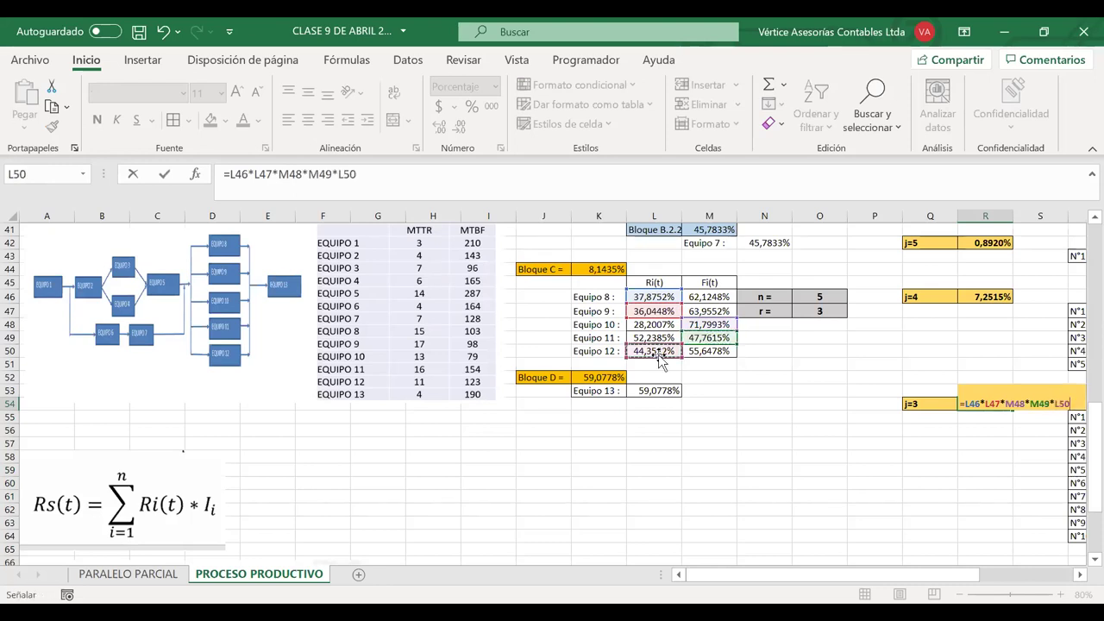
key(Return)
scroll(658, 354, right, 6)
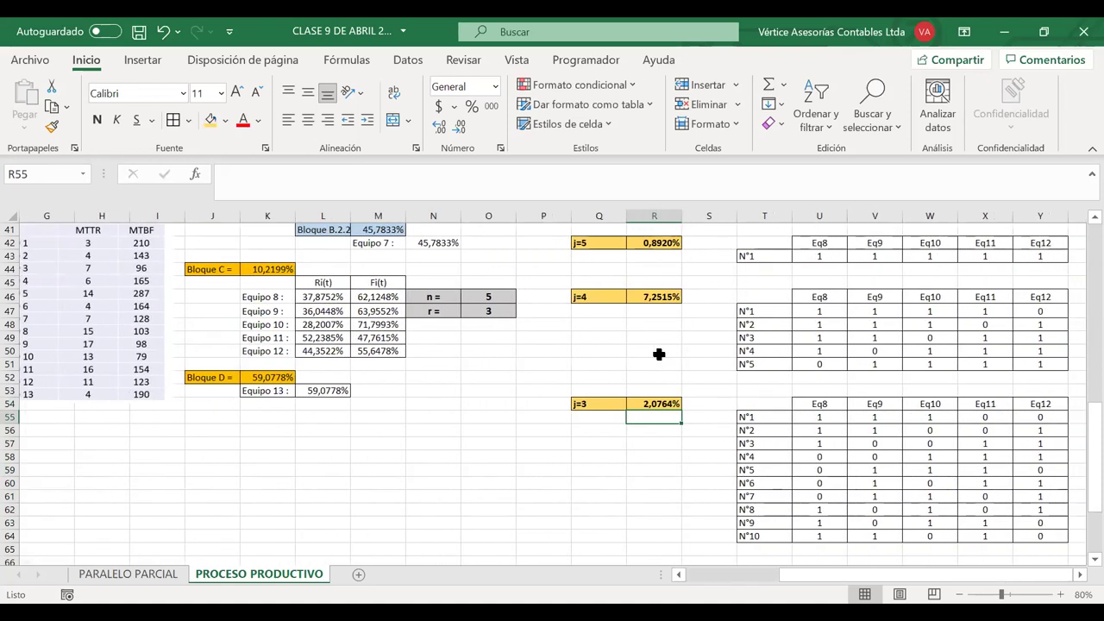
scroll(659, 354, right, 1)
click(592, 403)
key(Delete)
- Shade rows N°2, N°4, N°6, N°8 and N°10 of the j=3 combination table light blue
drag(709, 429, 969, 429)
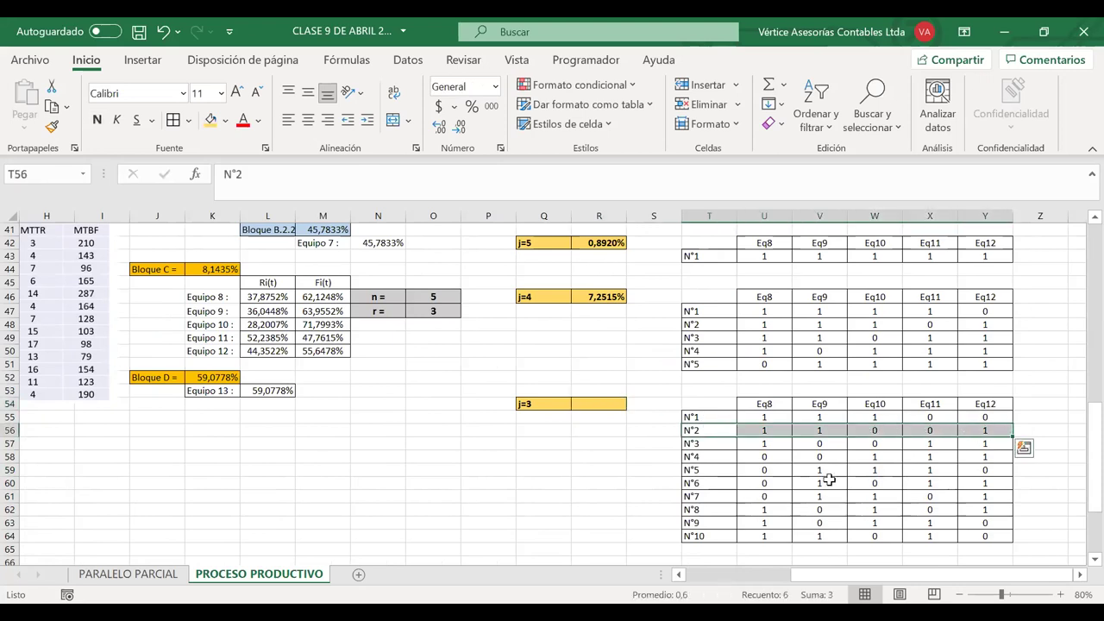
ctrl+drag(719, 457, 968, 458)
ctrl+drag(710, 481, 968, 481)
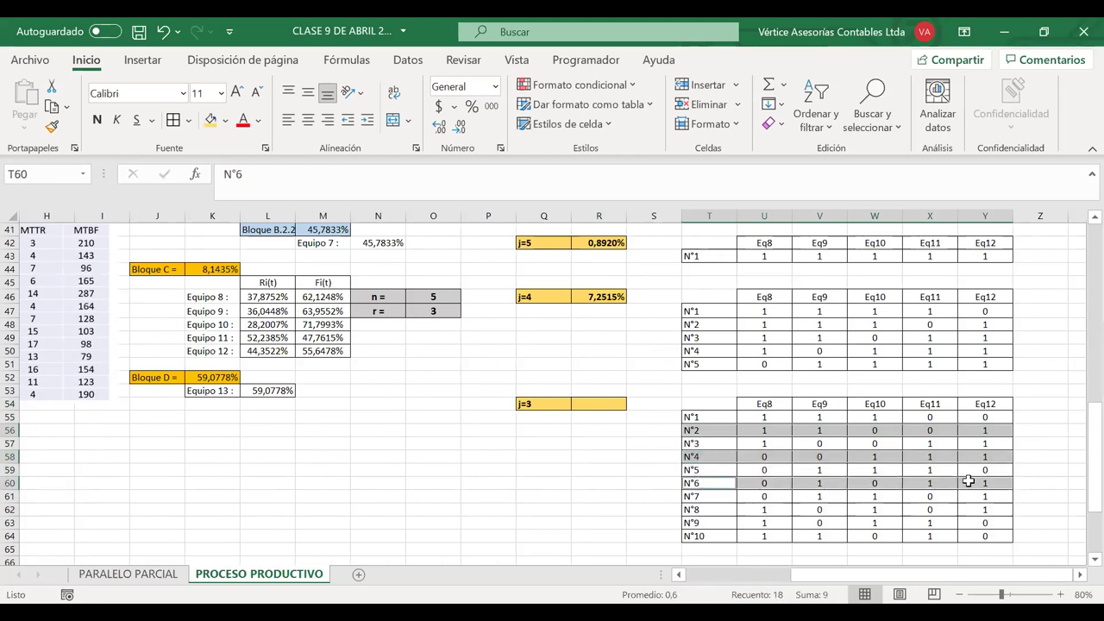
ctrl+drag(708, 510, 969, 517)
drag(969, 514, 729, 536)
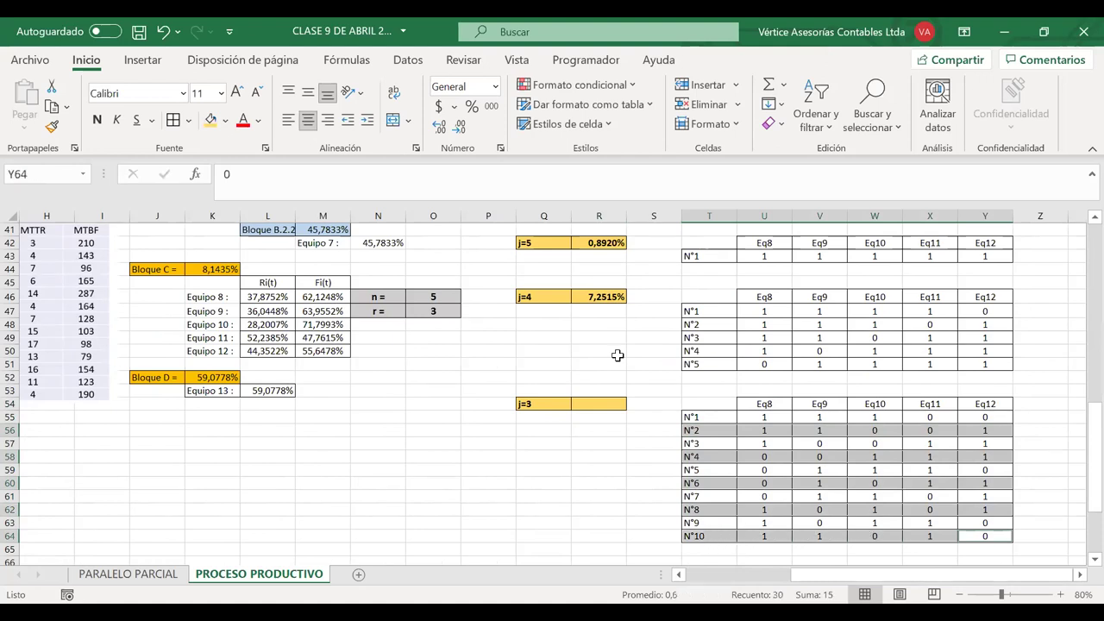
click(226, 126)
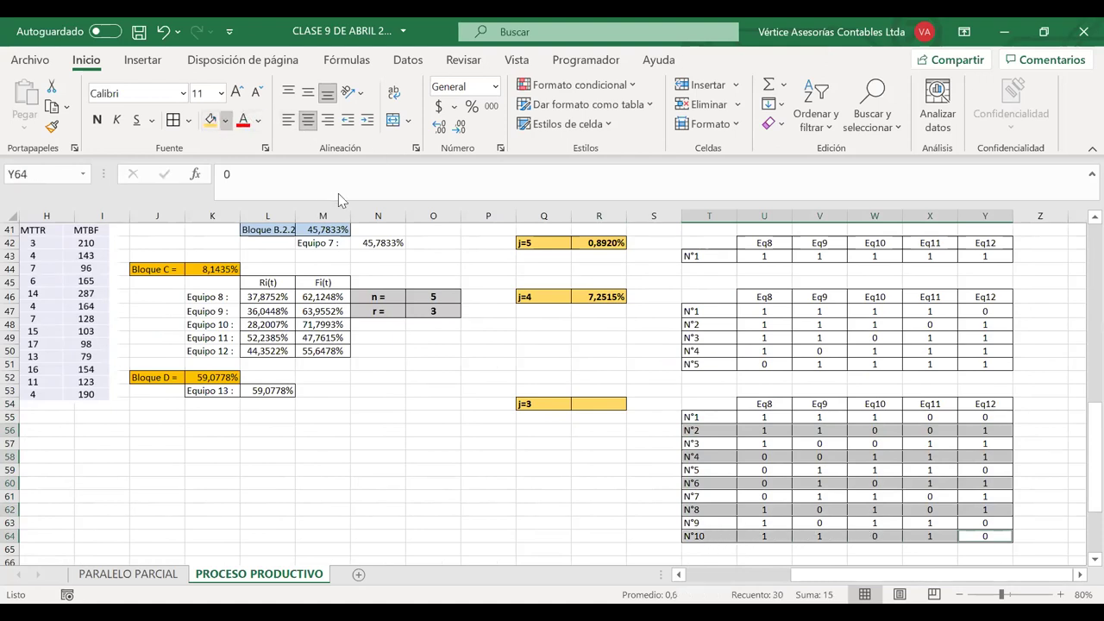
click(694, 385)
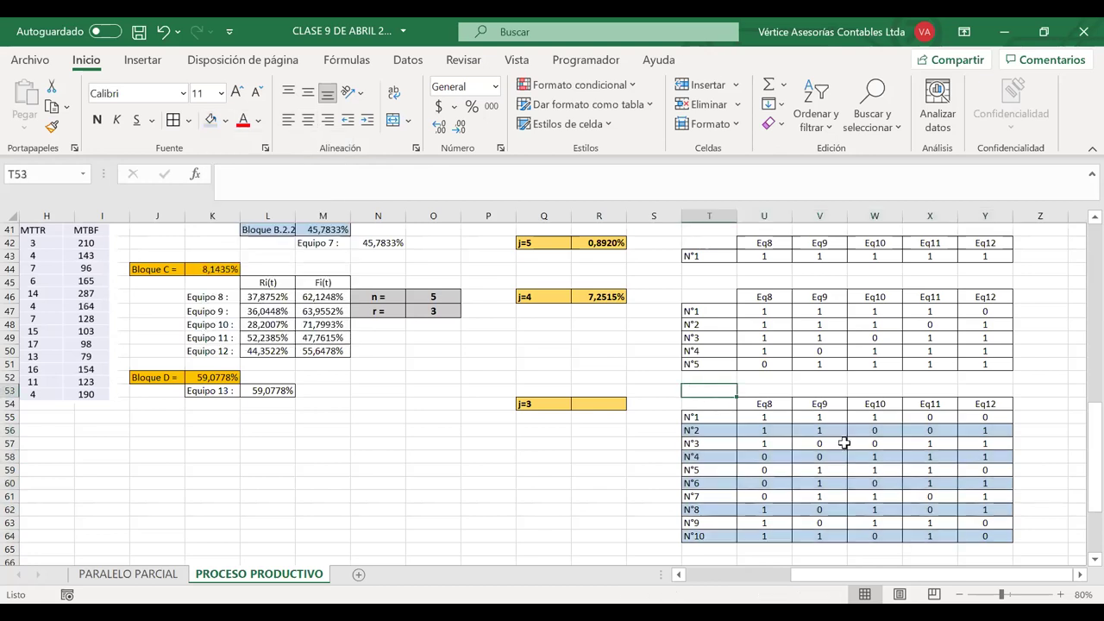
- Start the j=3 formula in cell R54 with the N°1 combination's product, =L46*L47*L48*M49*M50
click(580, 406)
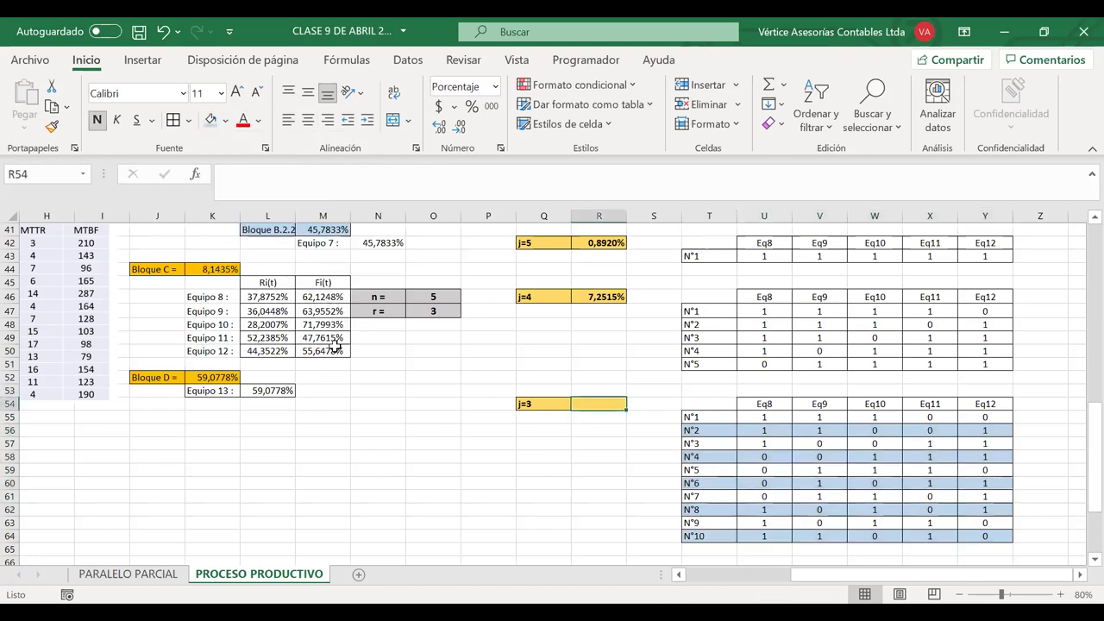
text(=)
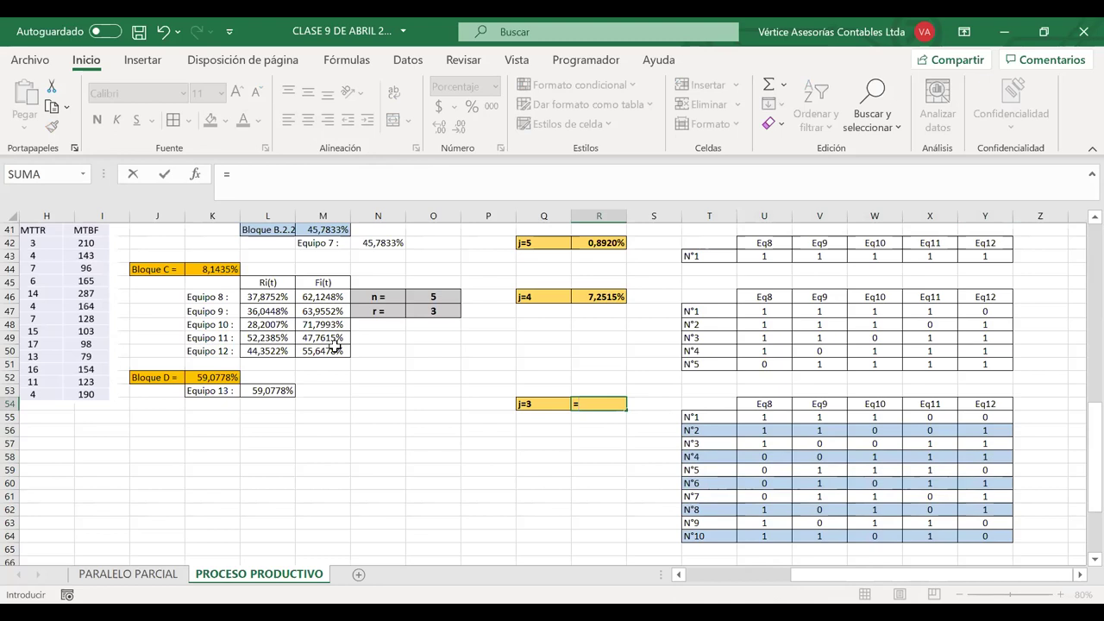
click(263, 296)
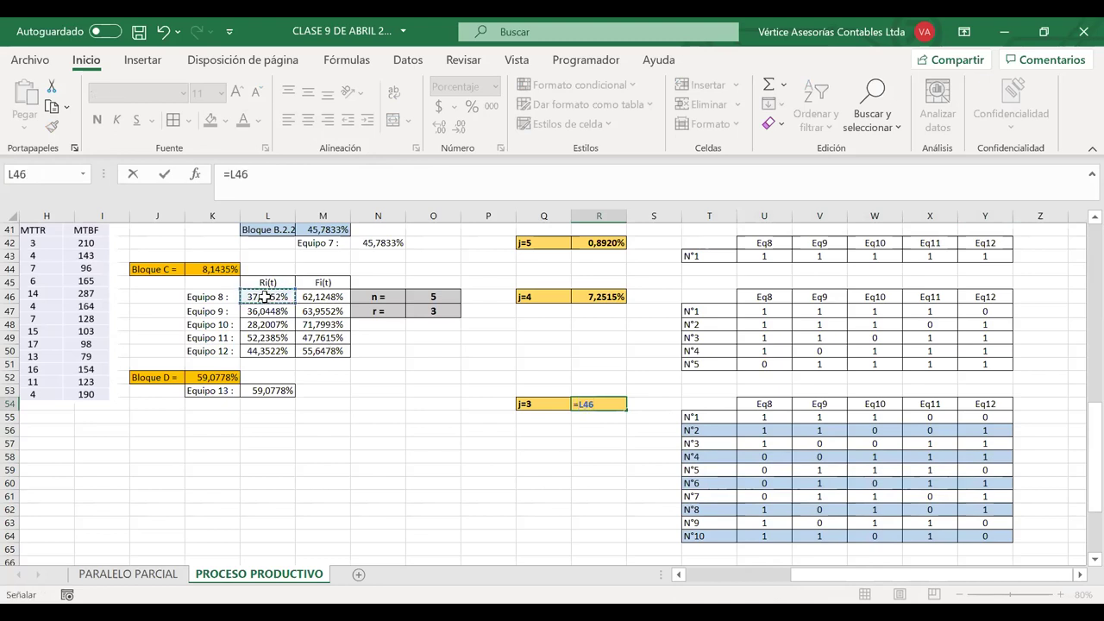
text(*)
click(264, 309)
text(*)
click(264, 324)
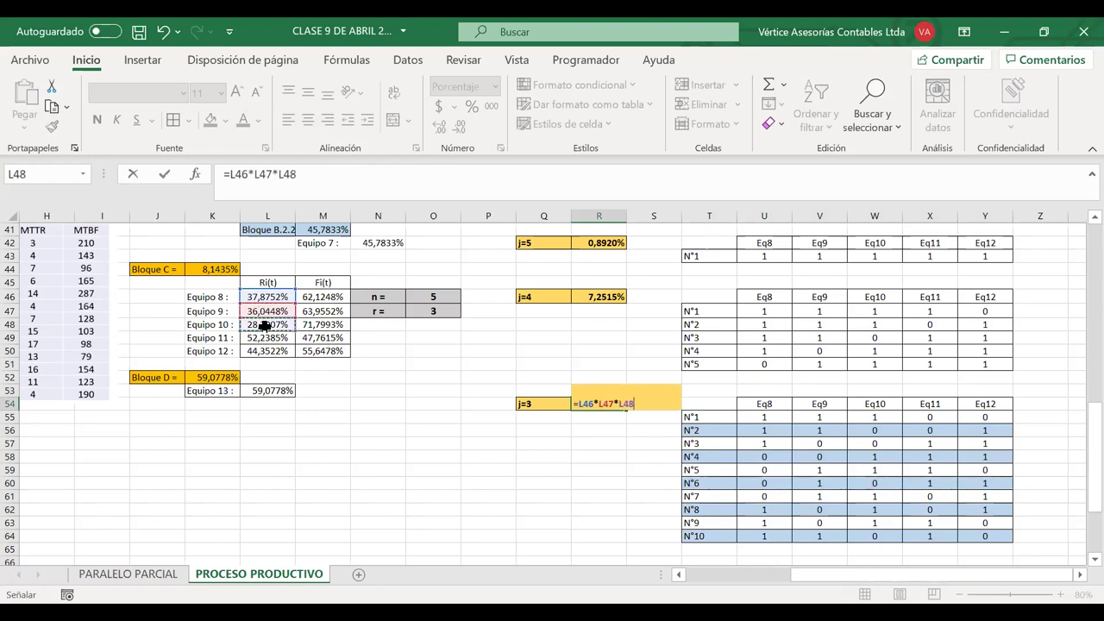
text(*)
click(322, 338)
text(*)
click(326, 351)
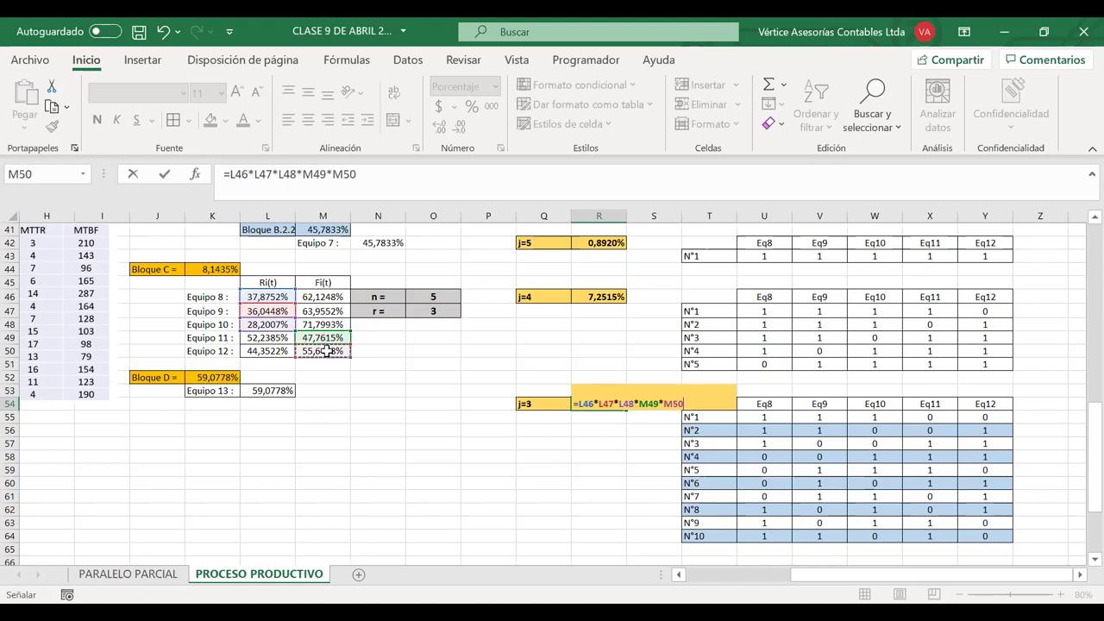
- Add the N°2 combination's product, L46*L47*M48*M49*L50, to the j=3 formula
text(+)
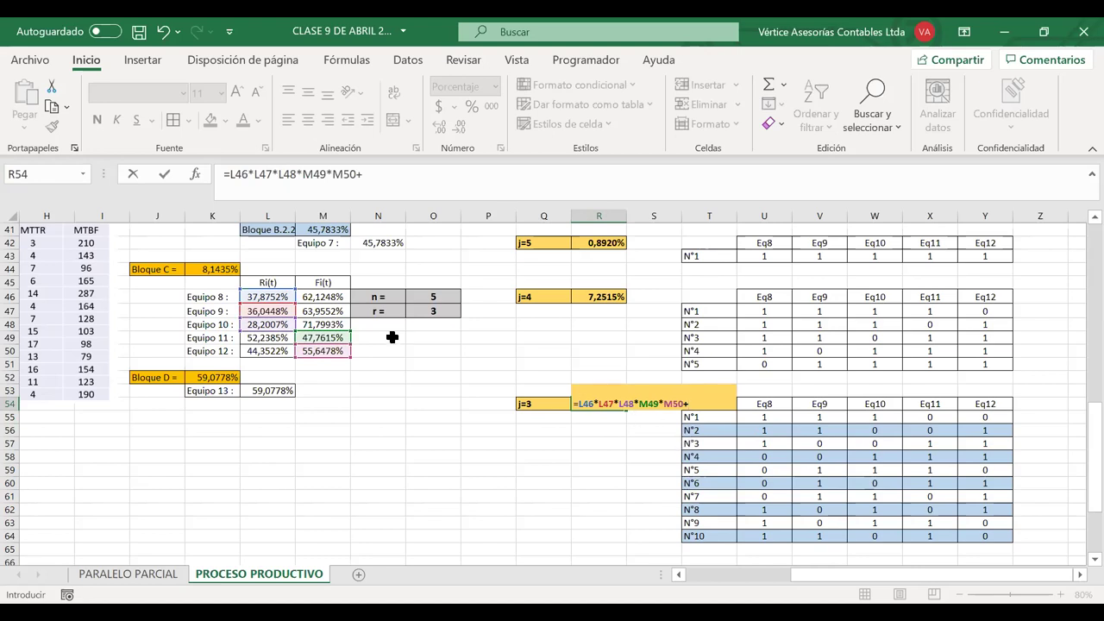
click(272, 296)
text(*)
click(272, 310)
text(*)
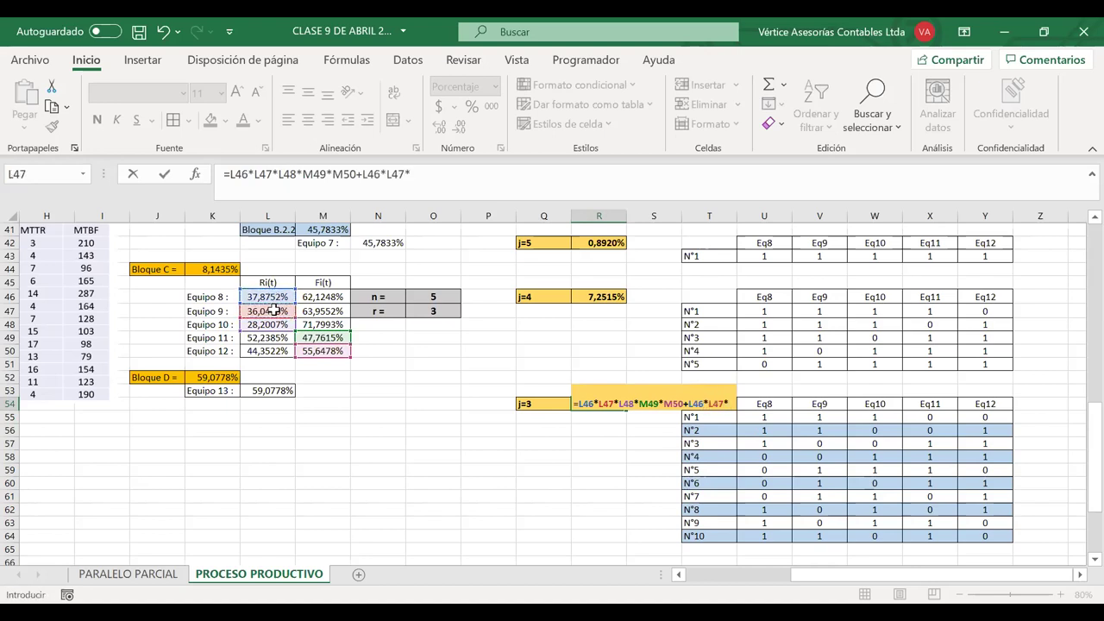
click(313, 312)
text(*)
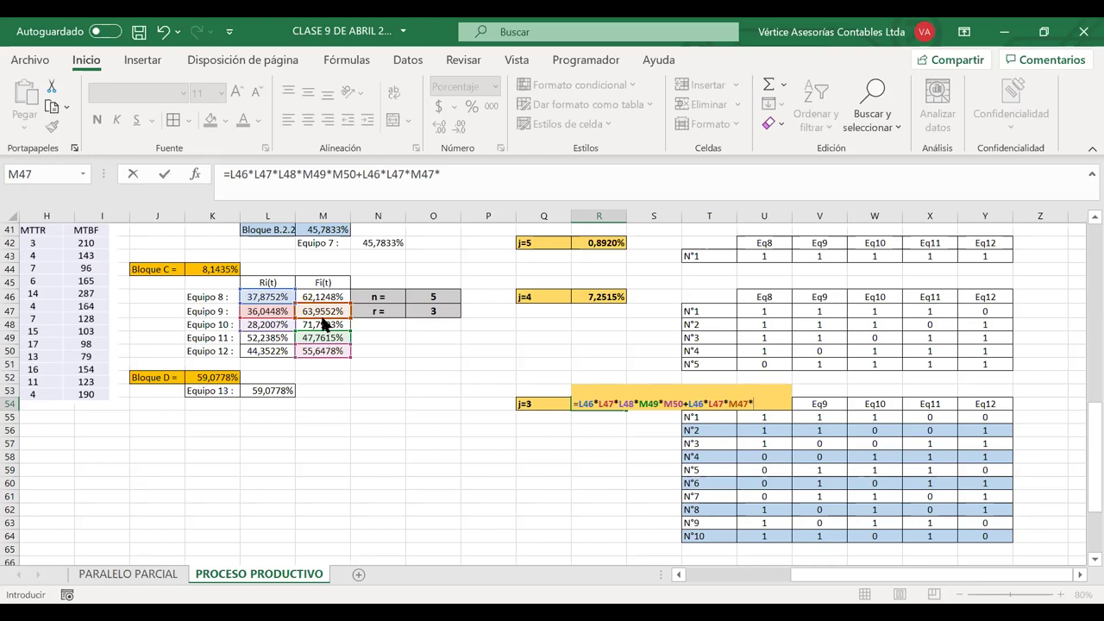
drag(323, 326, 320, 323)
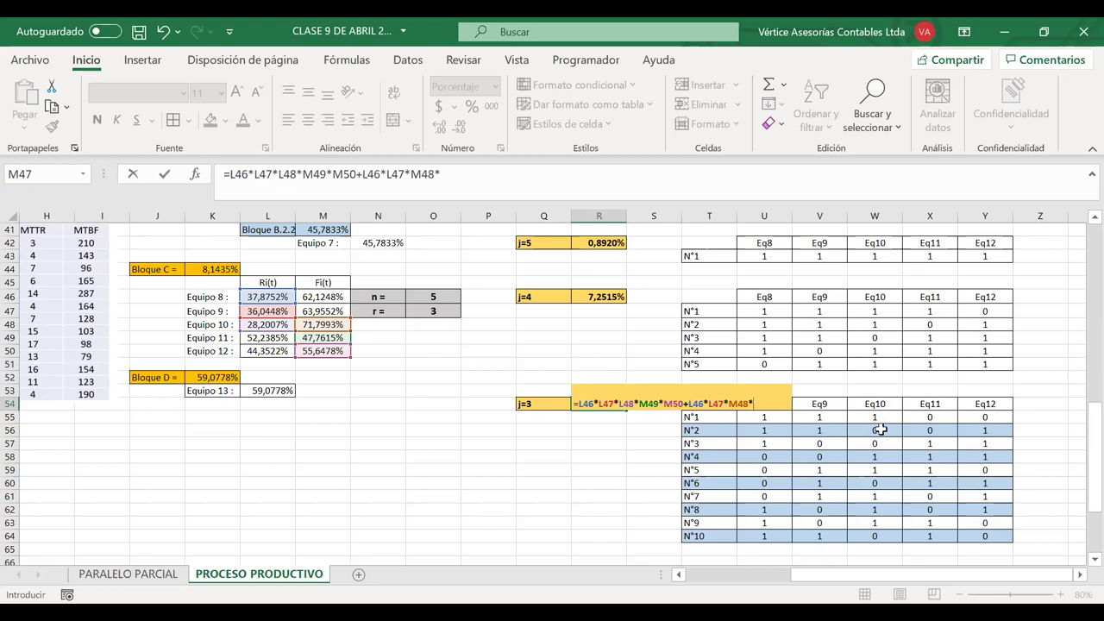
text(**)
click(331, 338)
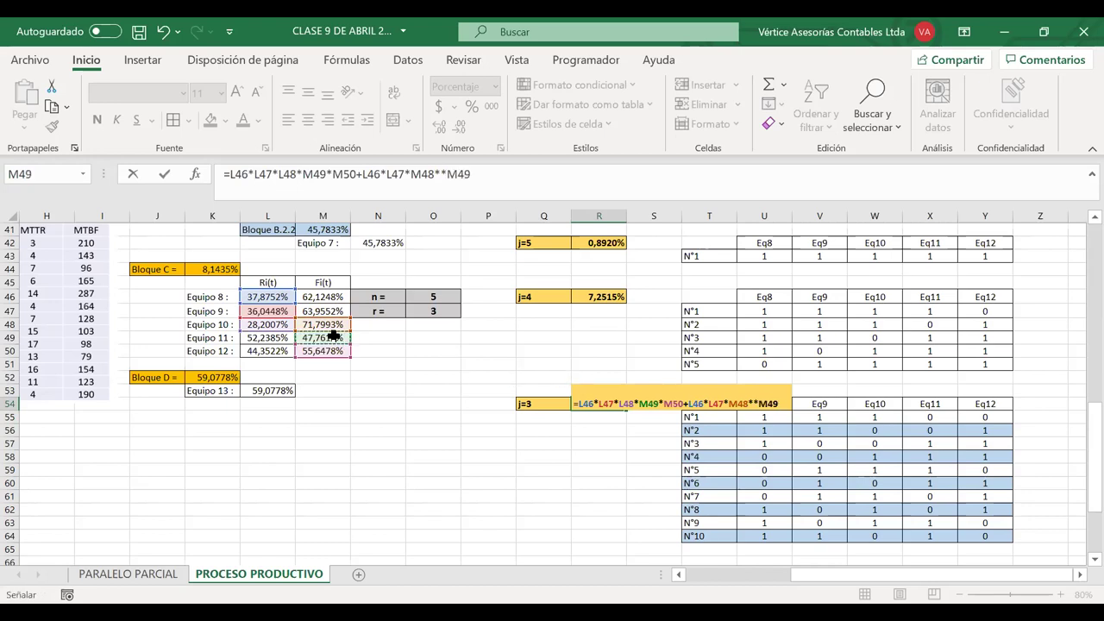
click(755, 403)
key(BackSpace)
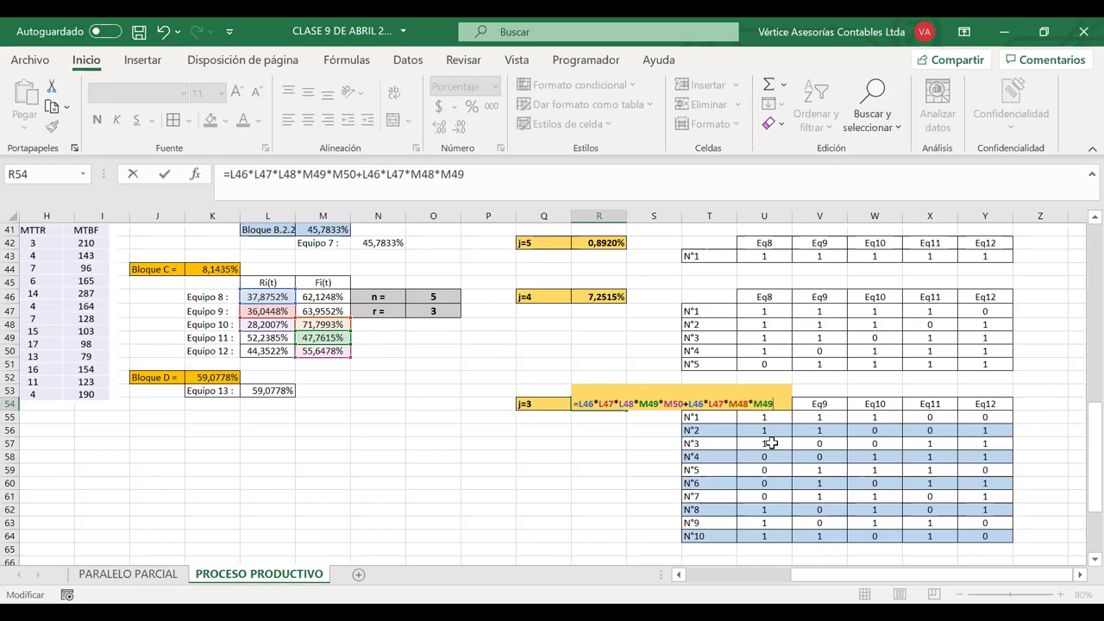
text(*)
click(274, 351)
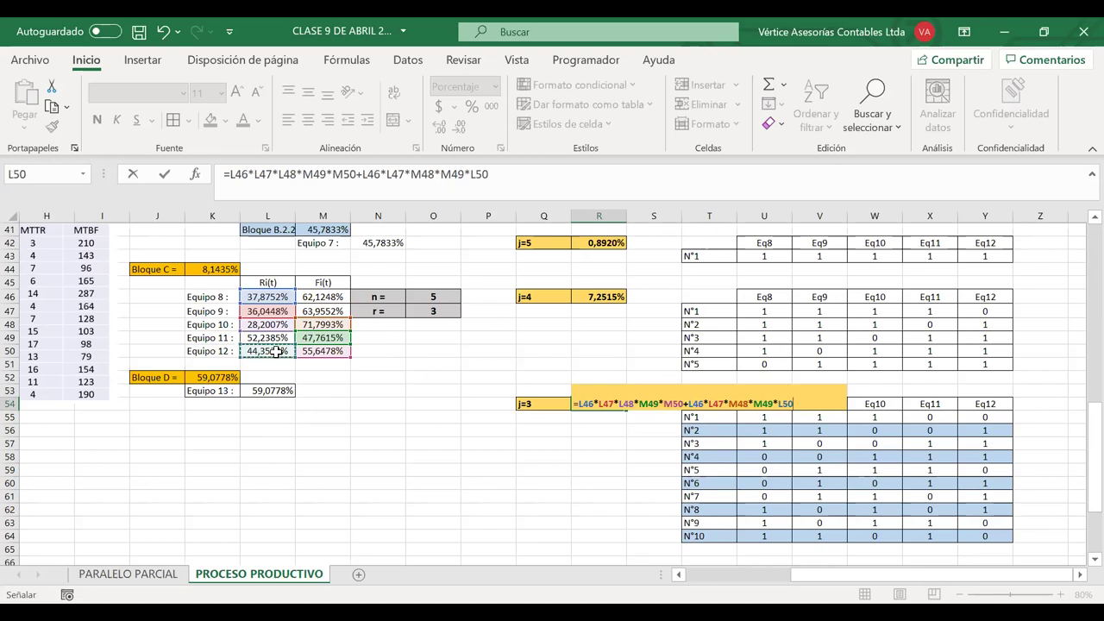
- Add the N°3 combination's product, L46*M47*M48*L49*L50, to the j=3 formula
text(+)
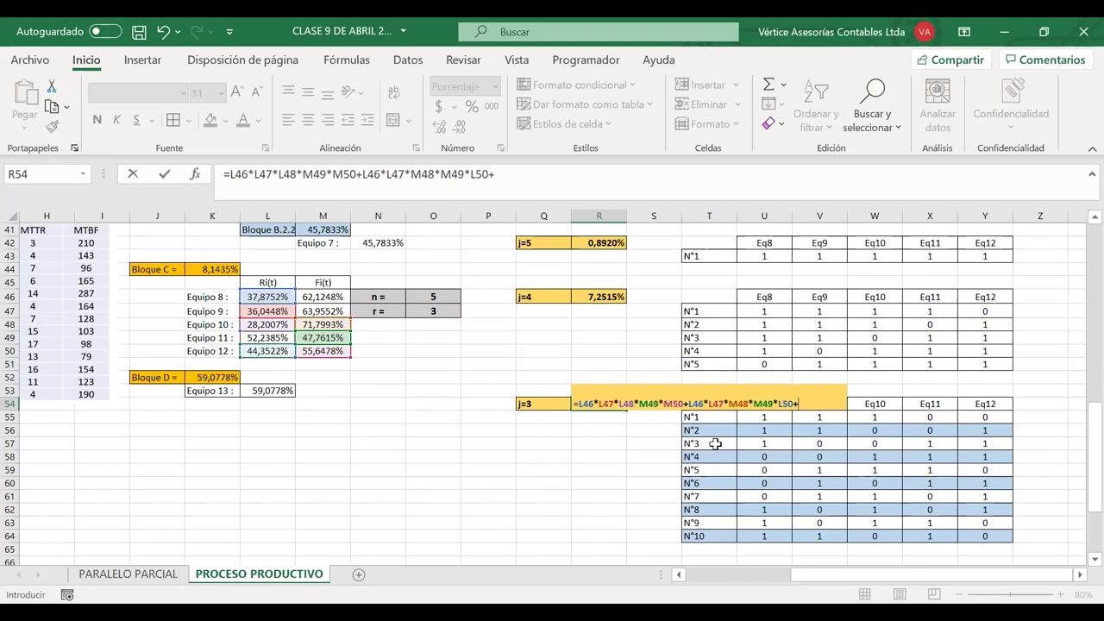
click(268, 296)
text(*)
click(307, 312)
text(*)
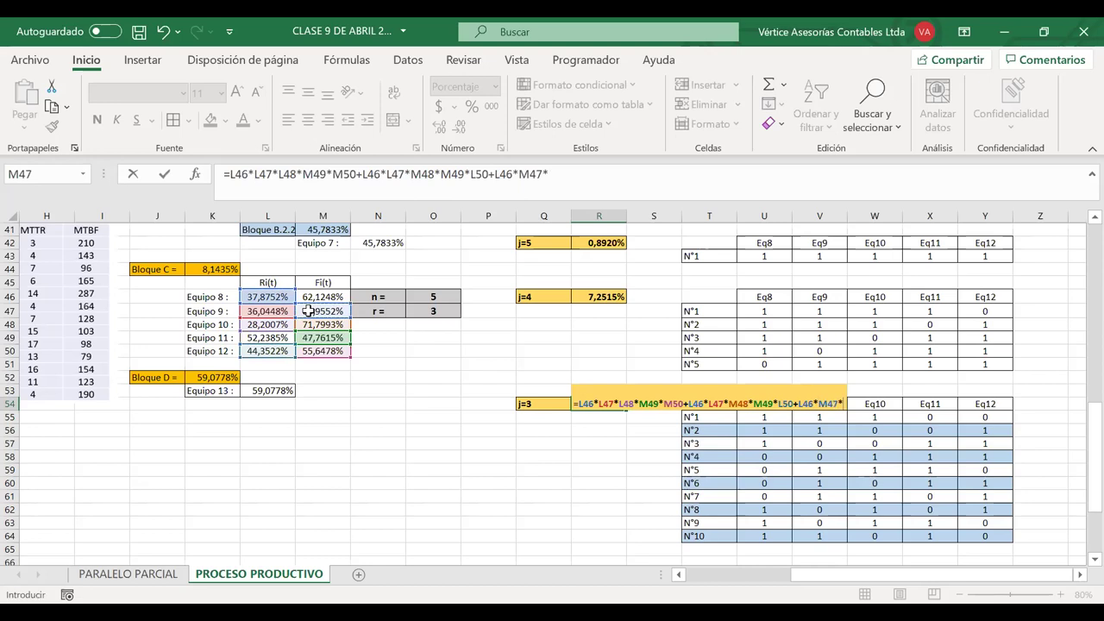
click(308, 324)
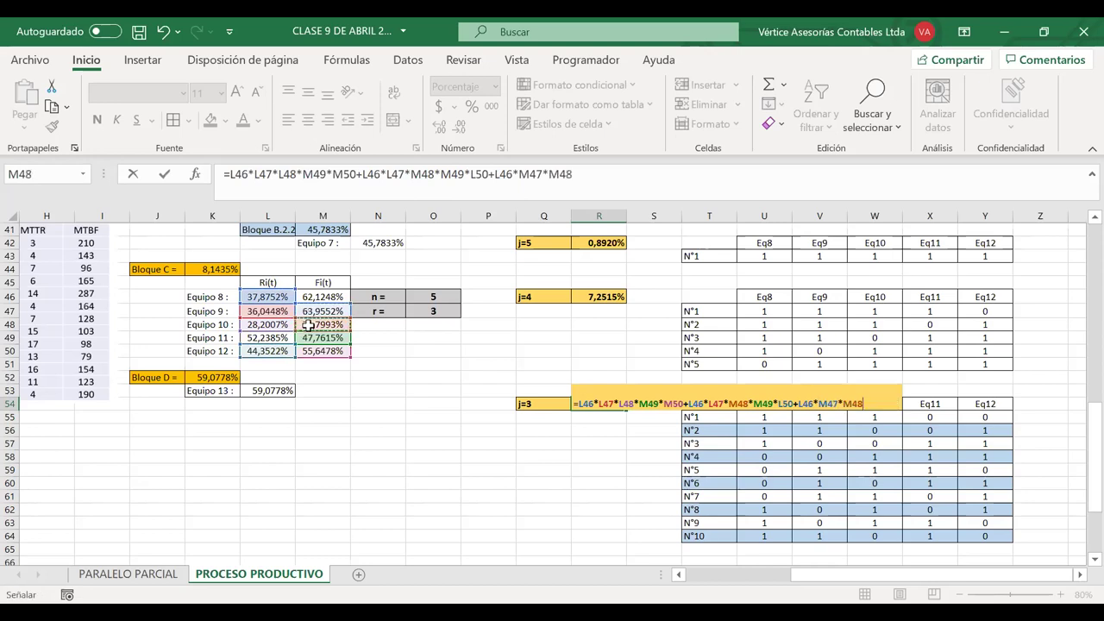
text(*)
click(269, 338)
text(*)
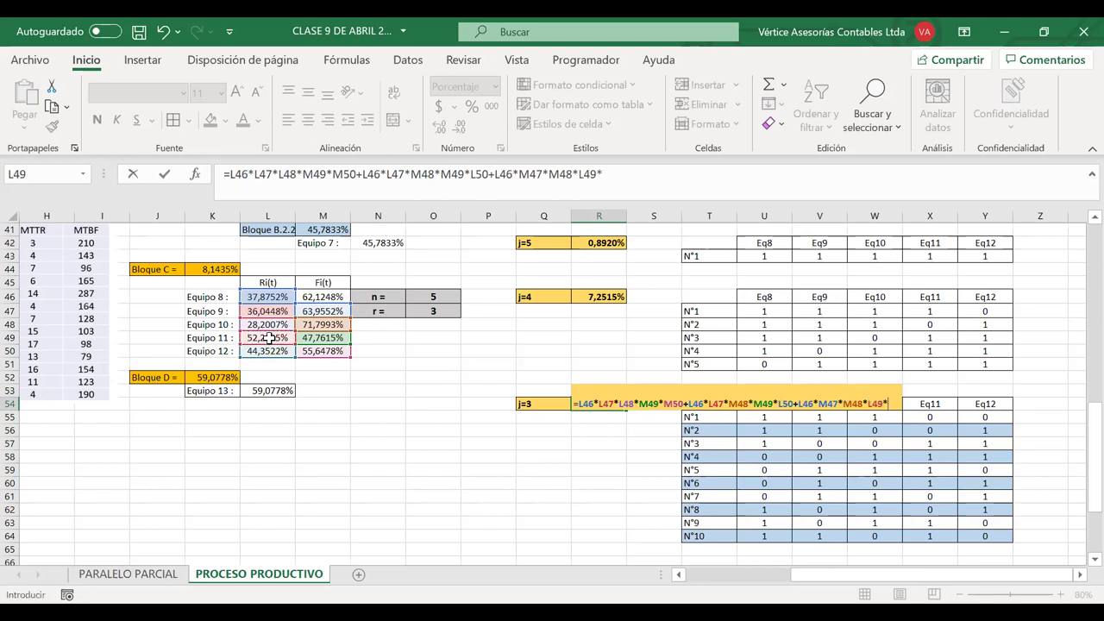
click(274, 351)
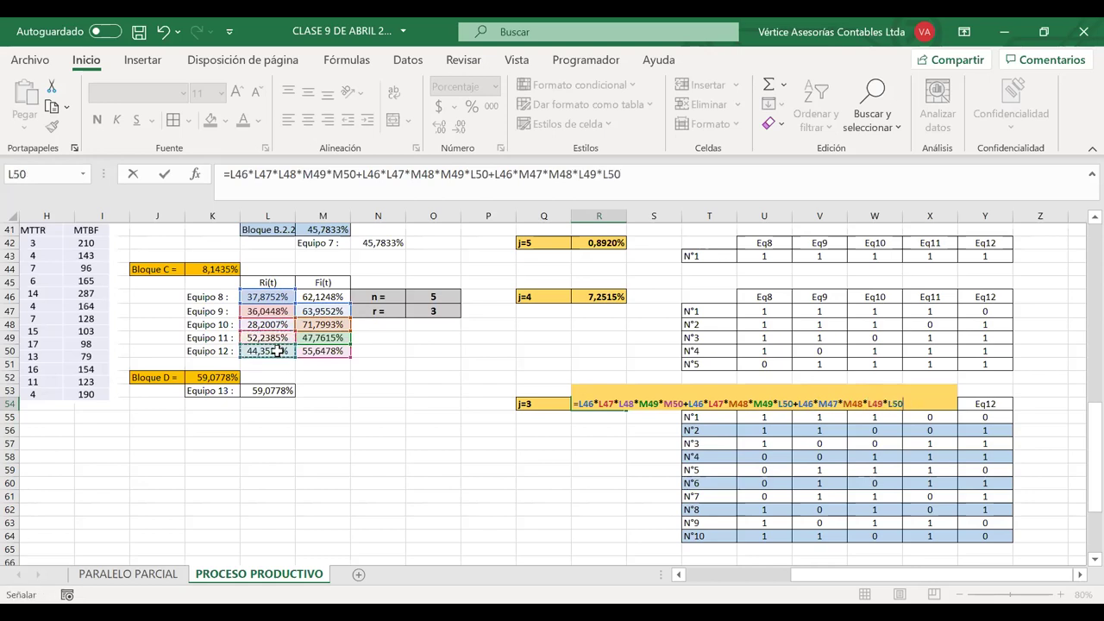
- Add the N°4 combination's product, M46*M47*L48*L49*L50, to the j=3 formula
text(+)
click(323, 297)
text(*)
click(324, 310)
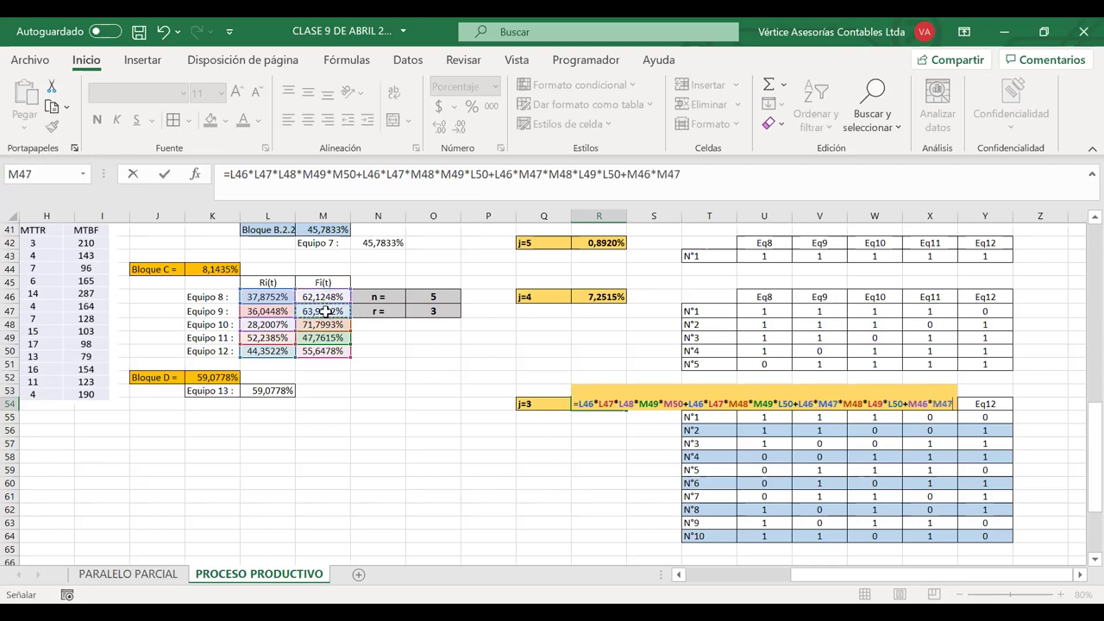
text(*)
click(275, 324)
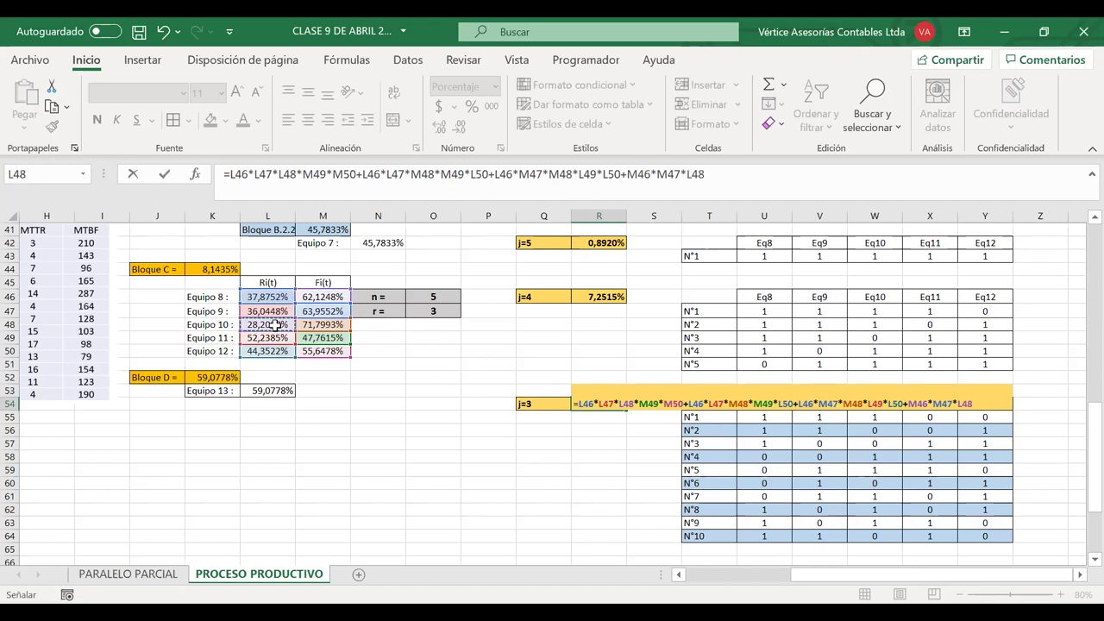
text(*)
click(272, 338)
text(*)
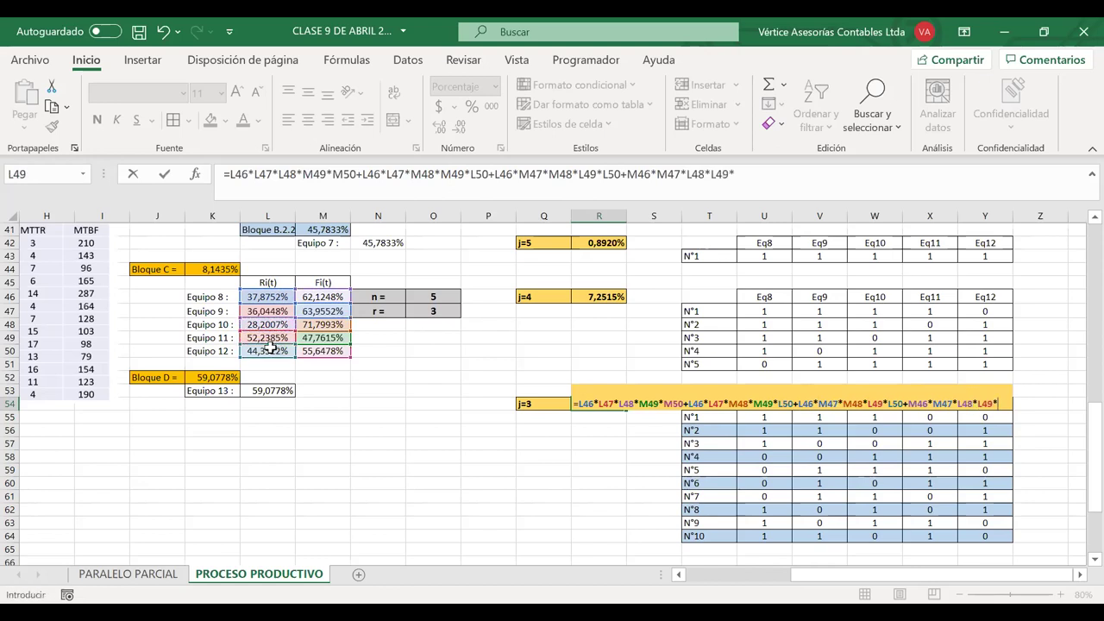
click(271, 351)
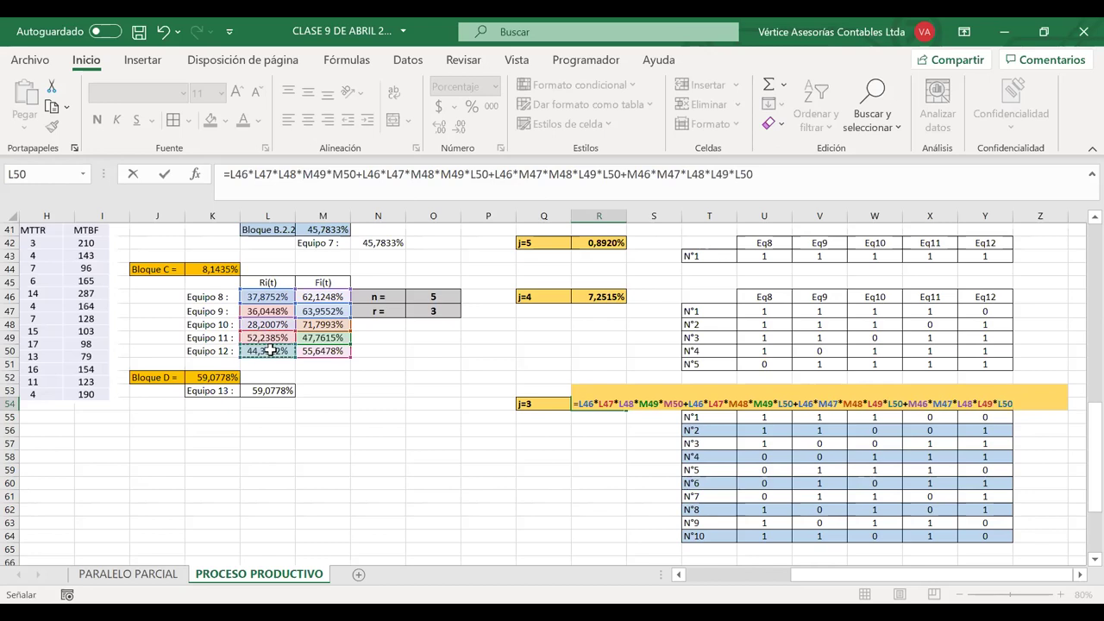
- Add the N°5 combination's product, M46*L47*L48*L49*M50, to the j=3 formula
text(+)
click(312, 297)
text(*)
click(283, 311)
text(*)
click(281, 325)
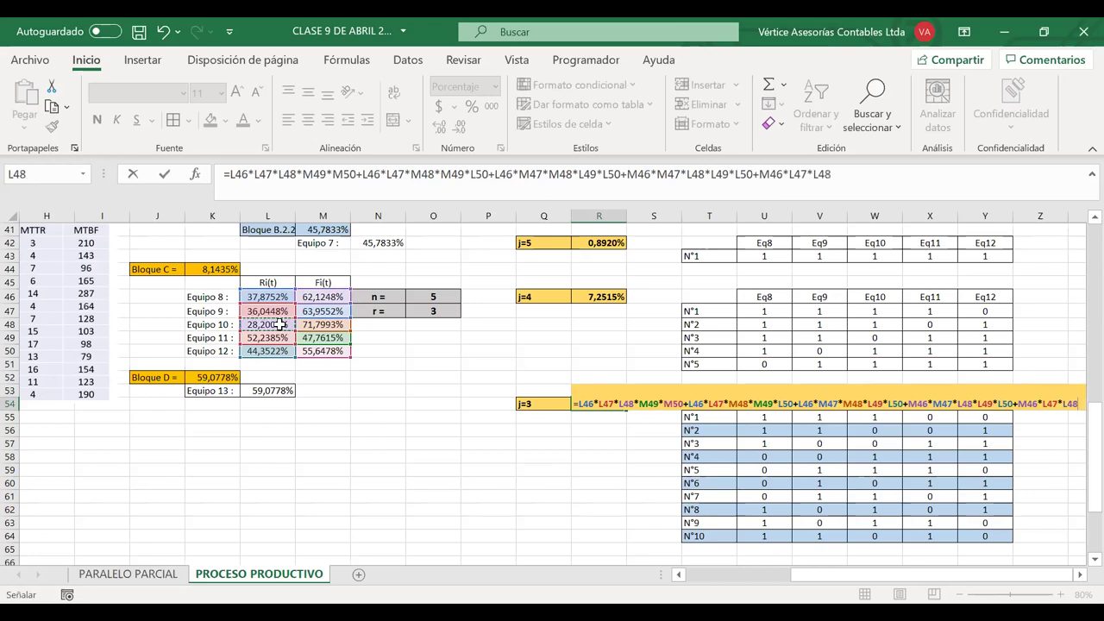
text(*)
click(280, 337)
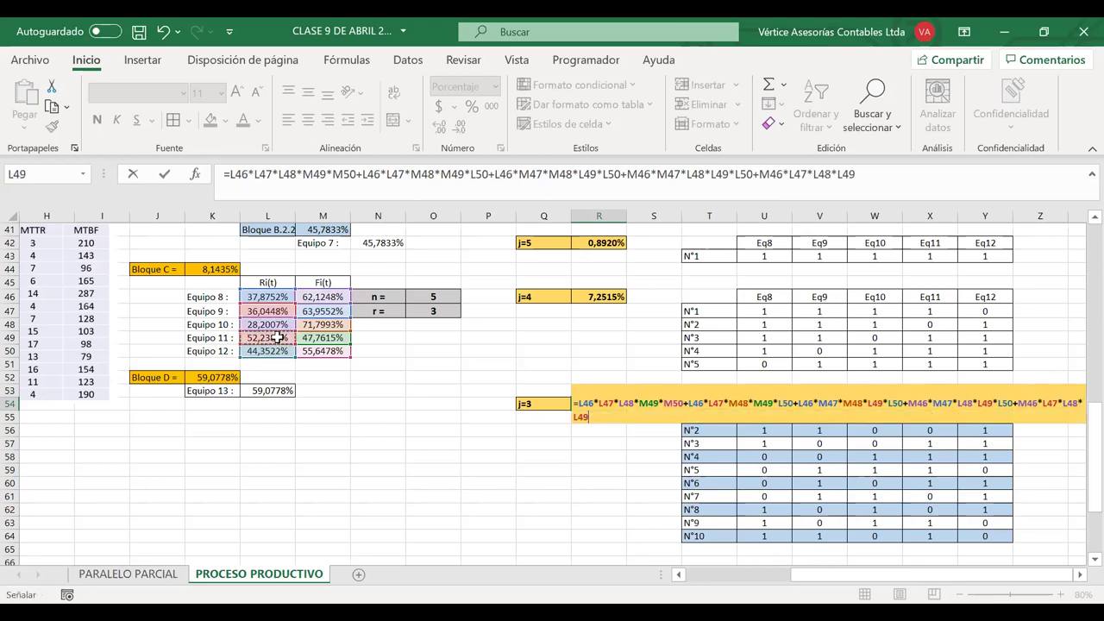
text(*)
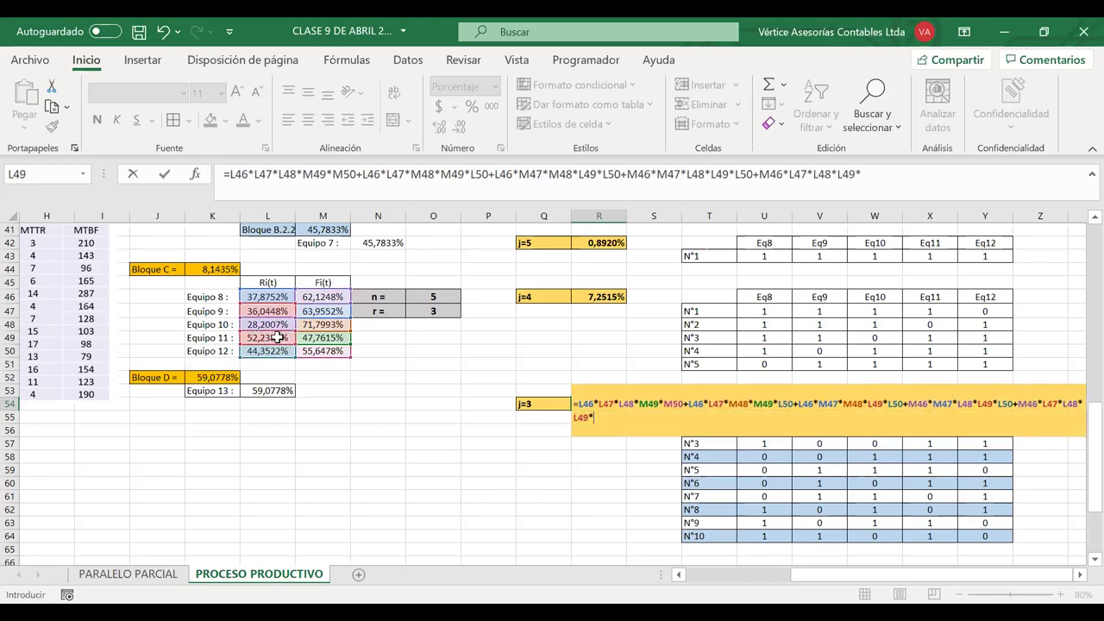
click(321, 351)
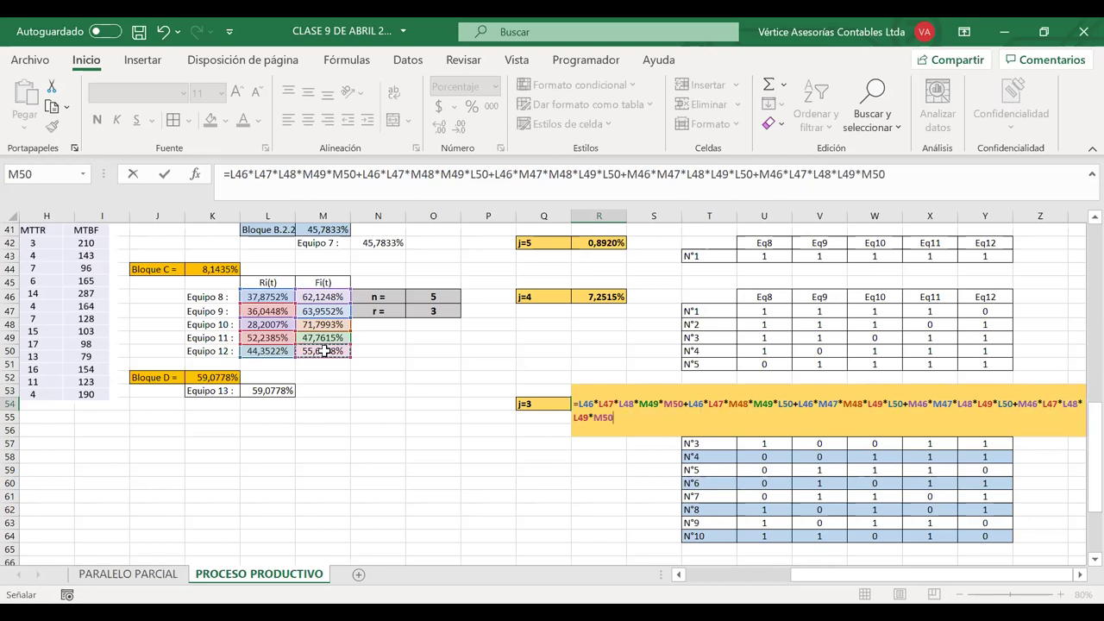
- Add the N°6 combination's product, M46*L47*M48*L49*L50, to the j=3 formula
text(+)
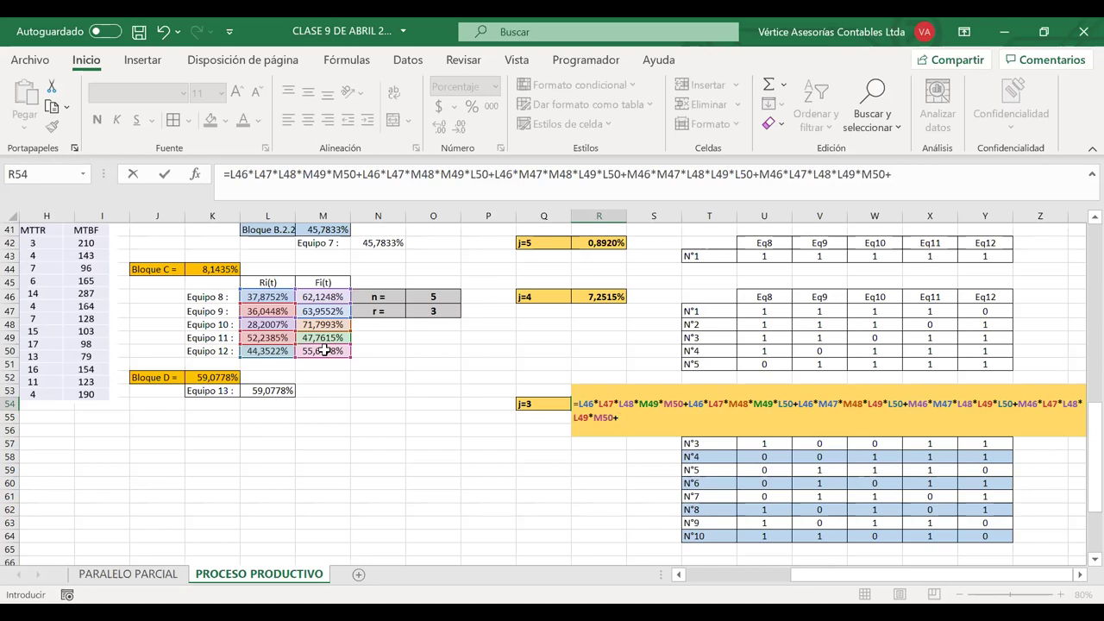
click(322, 350)
key(BackSpace)
key(BackSpace)
key(BackSpace)
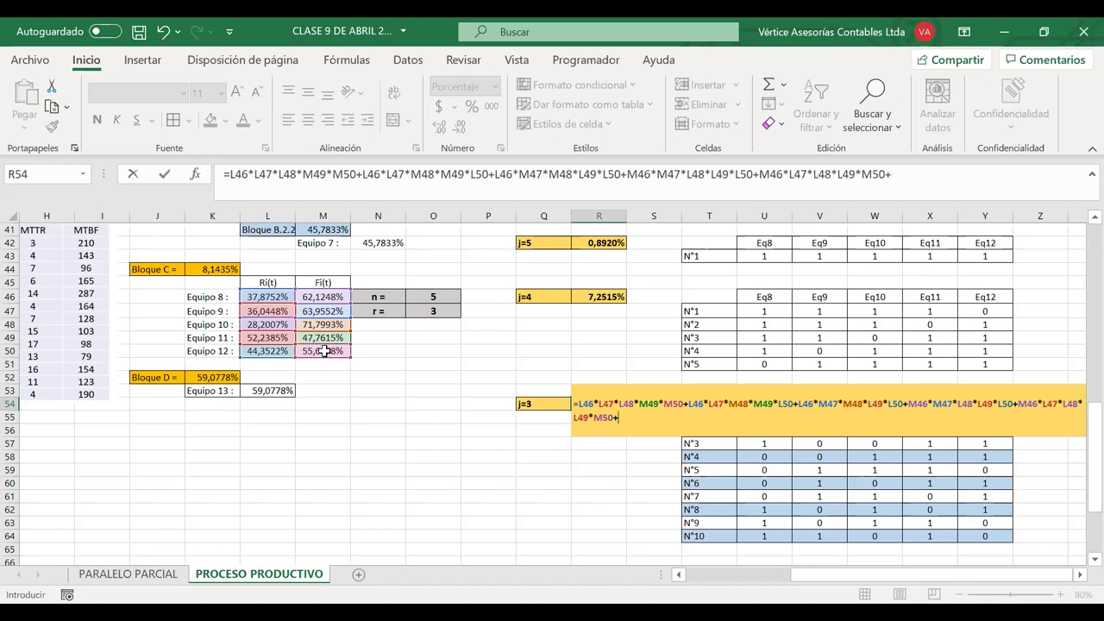
click(320, 296)
text(*)
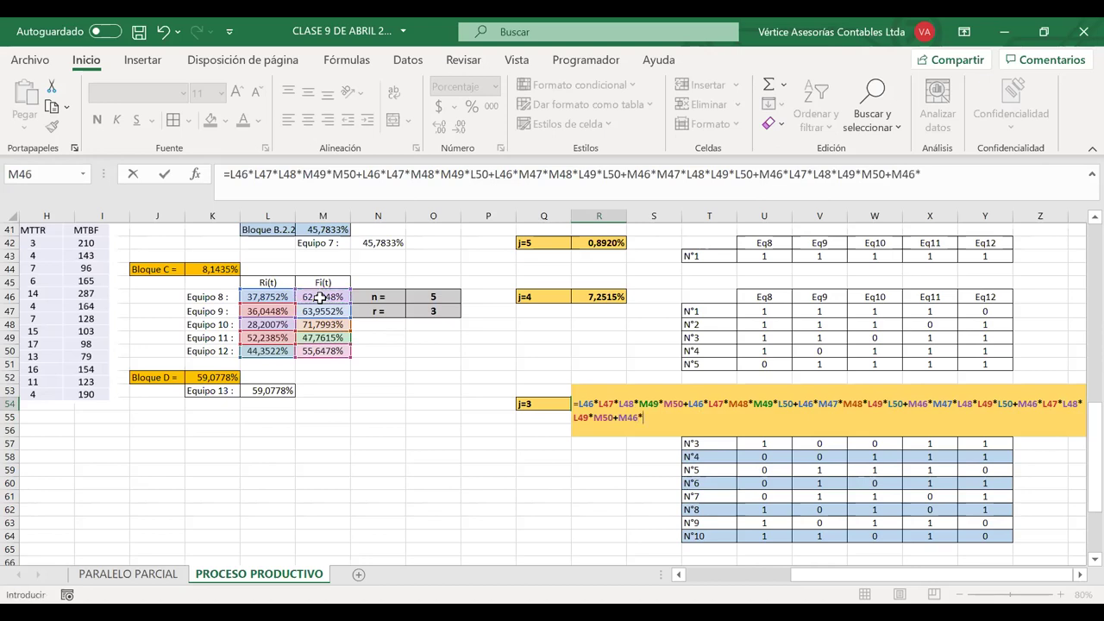
click(271, 311)
text(*)
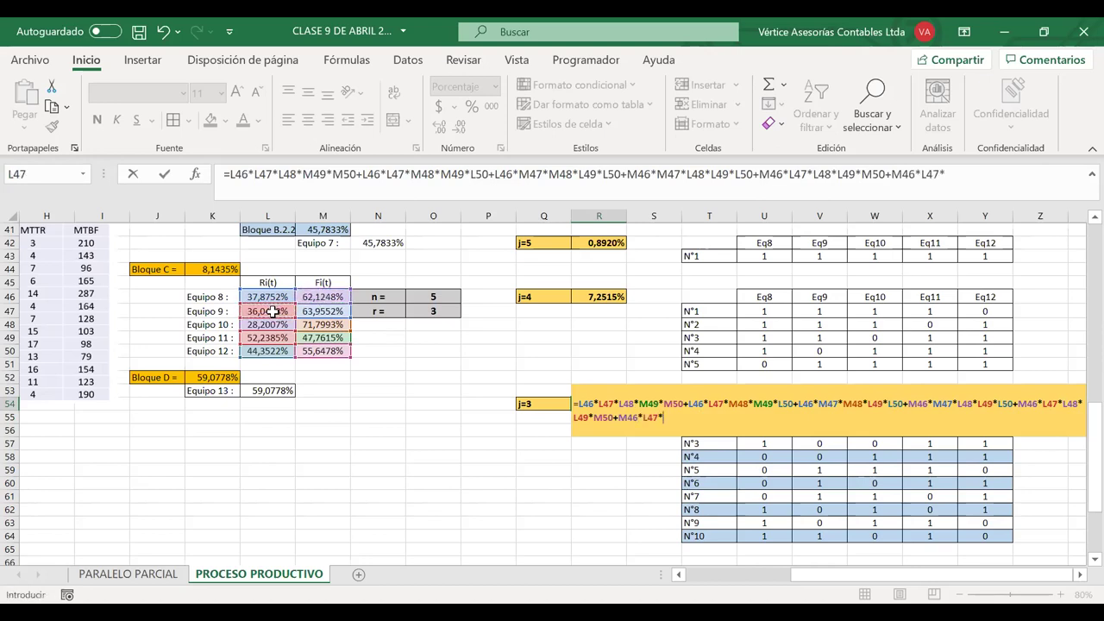
click(317, 324)
text(*)
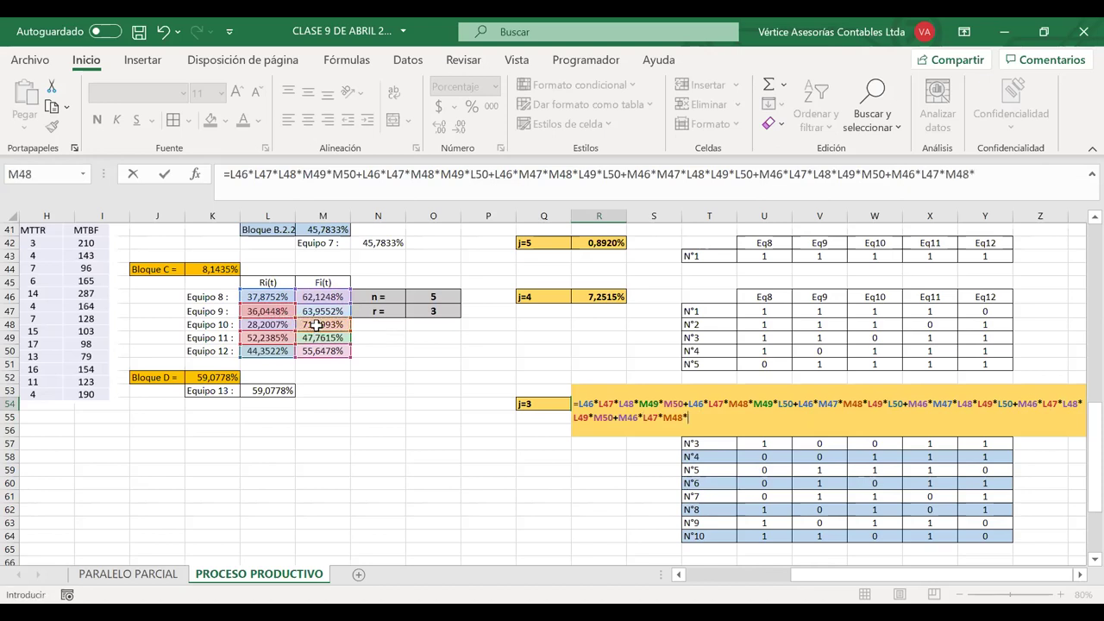
click(282, 337)
text(*)
click(278, 348)
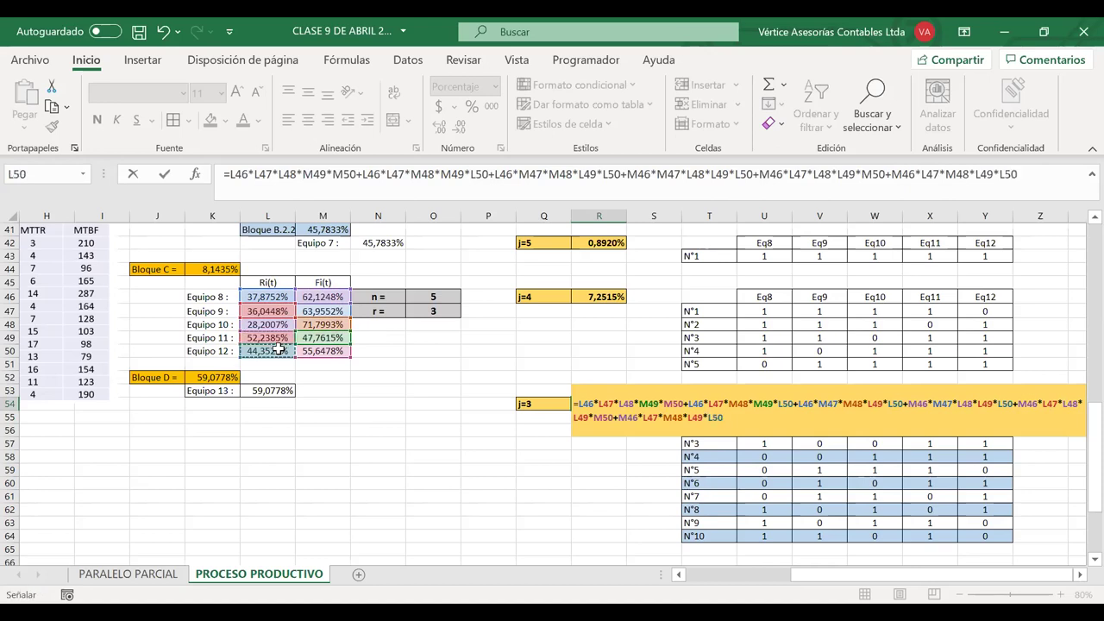
- Add the N°7 combination's product, M46*L47*L48*M49*L50, to the j=3 formula
text(+)
click(315, 296)
text(*)
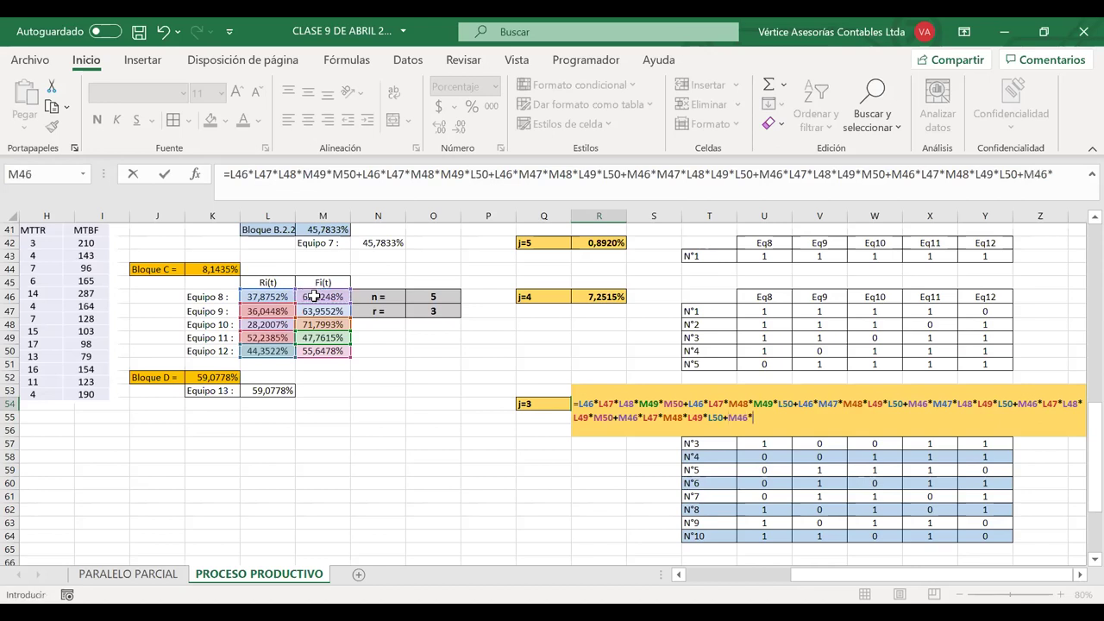
click(274, 312)
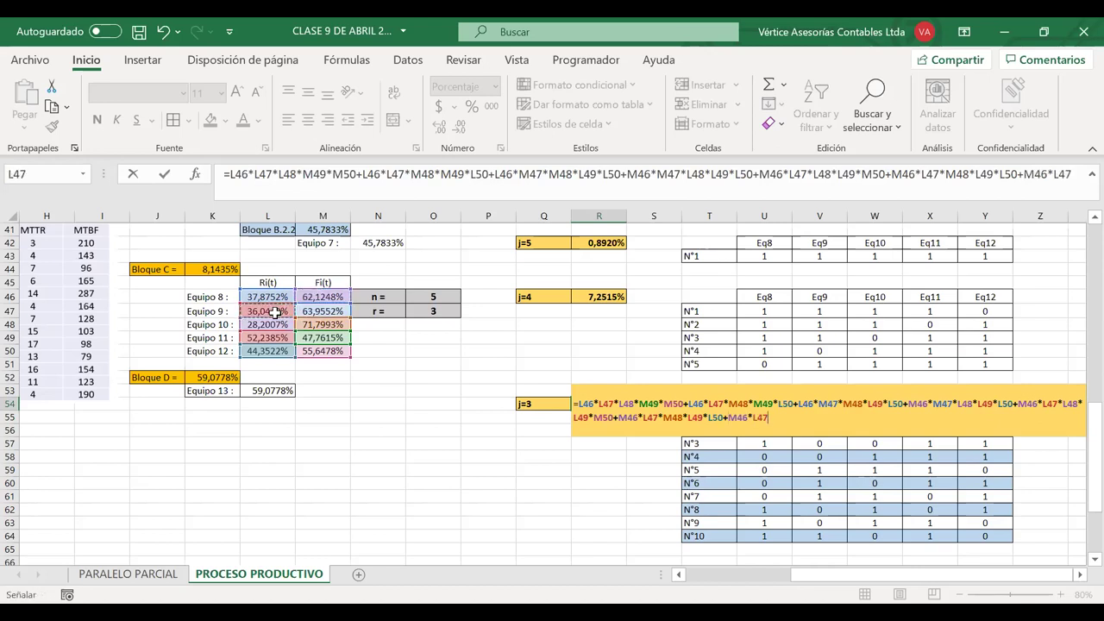
text(*)
click(272, 325)
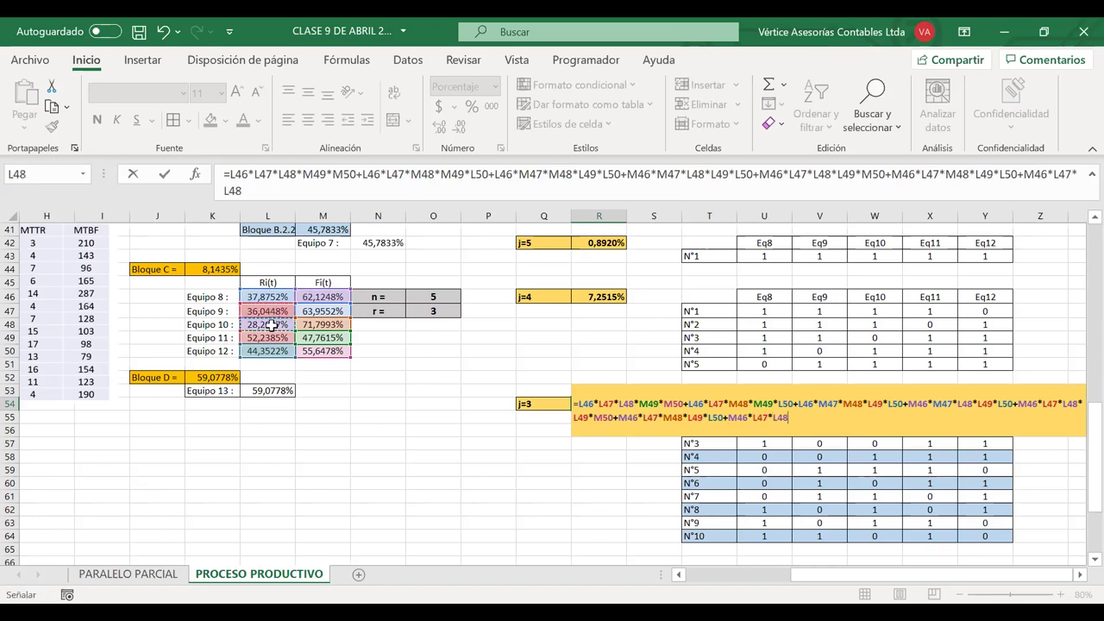
text(*)
click(308, 338)
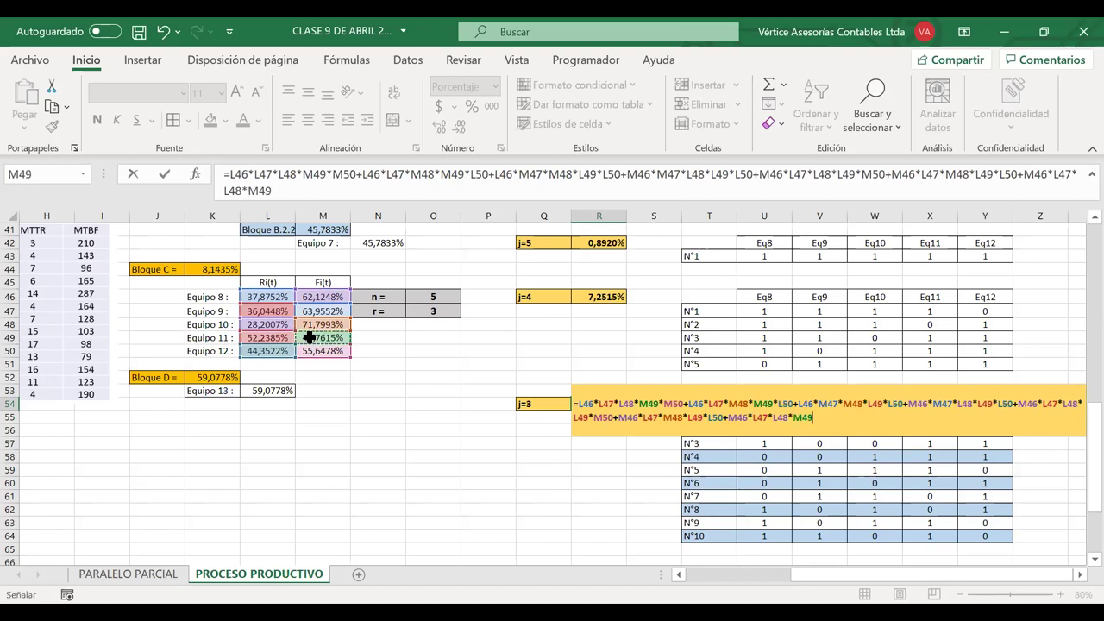
text(*)
click(277, 348)
- Add the N°8 combination's product, L46*M47*L48*M49*L50, to the j=3 formula
text(+)
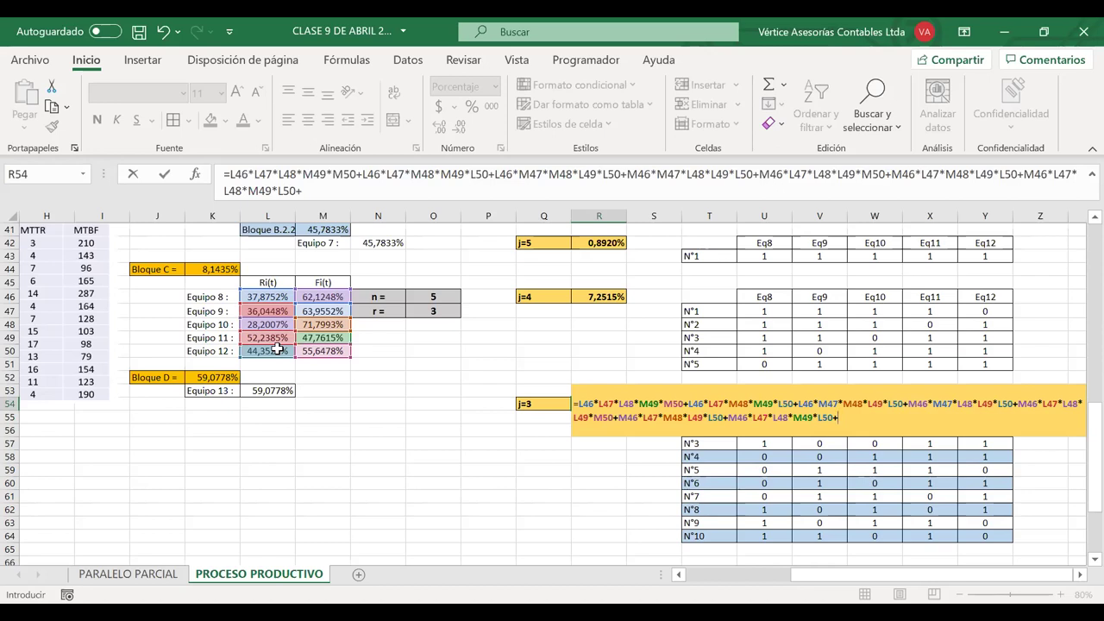
click(260, 296)
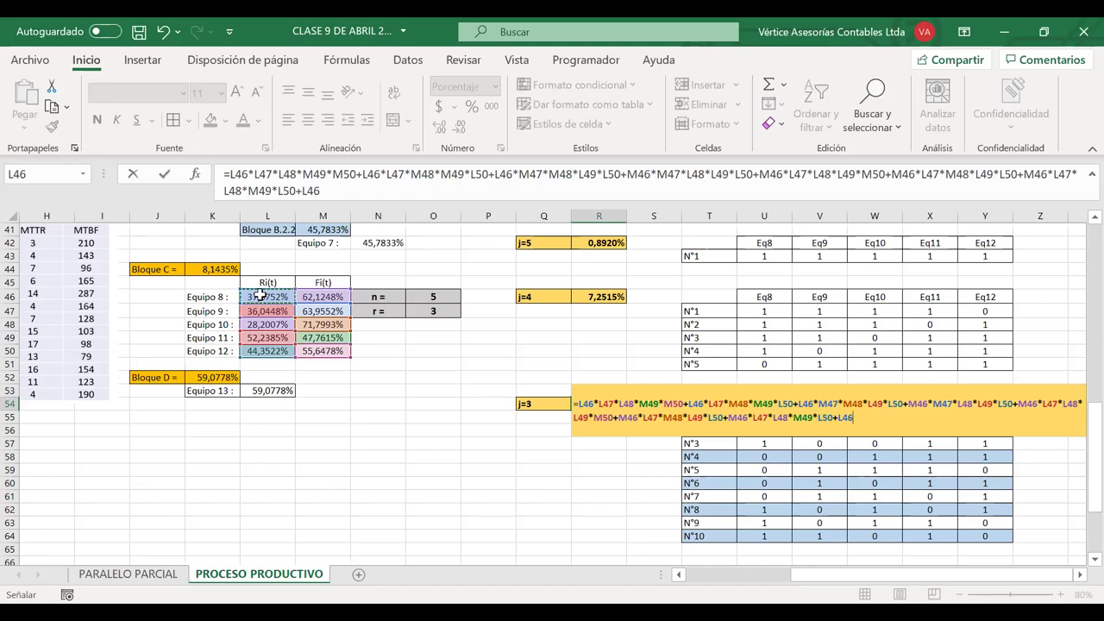
text(*)
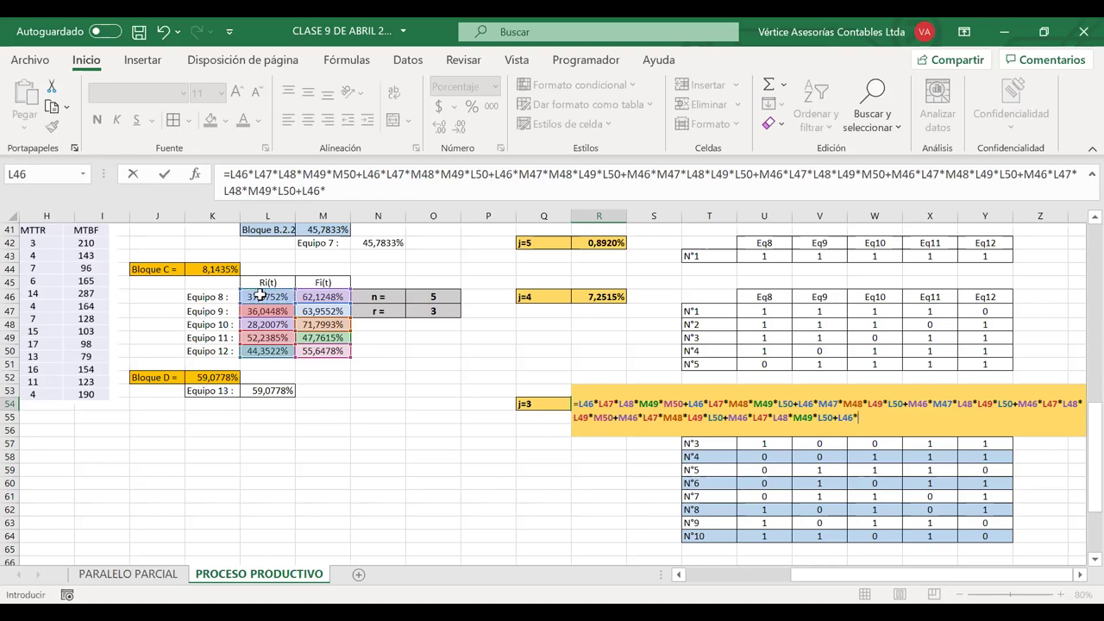
click(311, 311)
text(*)
click(282, 325)
text(*)
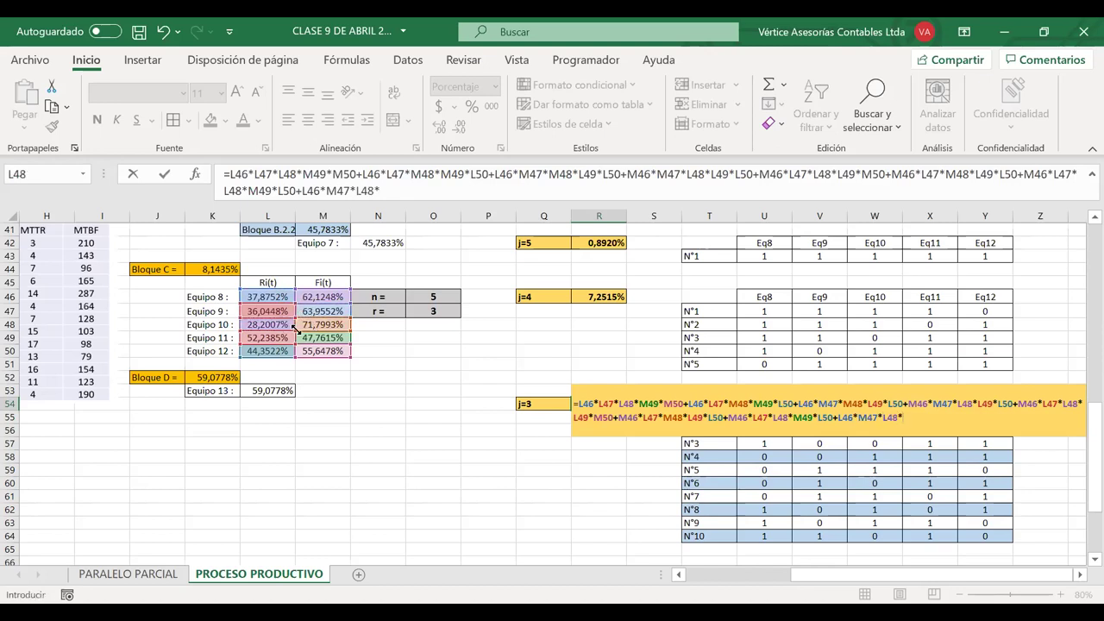
click(314, 338)
text(*)
click(281, 352)
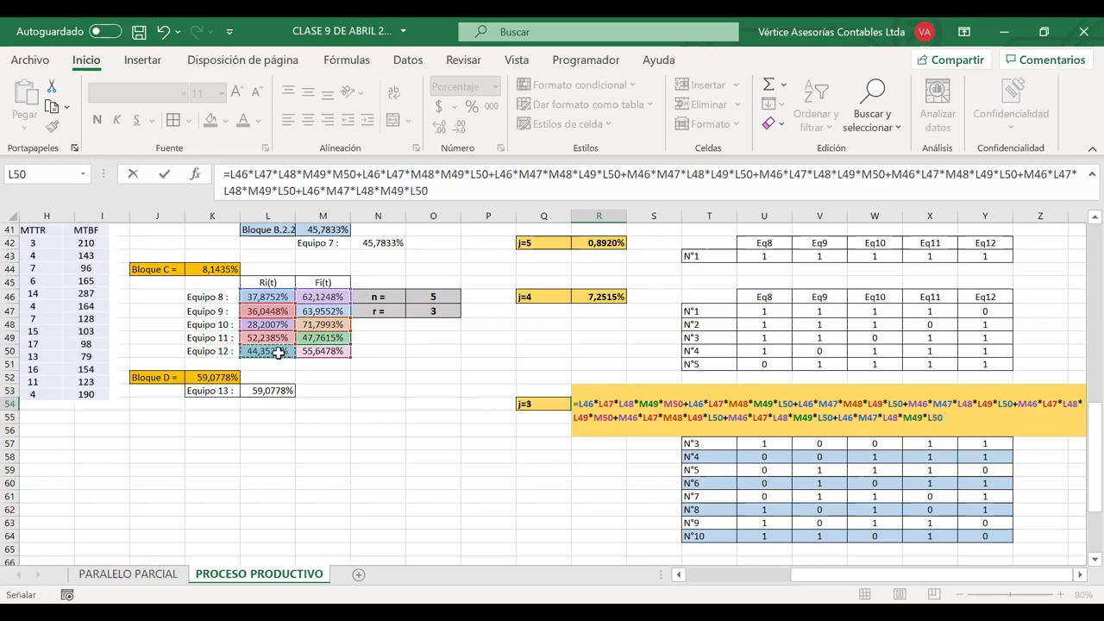
- Add the N°9 combination's product, L46*M47*L48*L49*M50, to the j=3 formula
text(+)
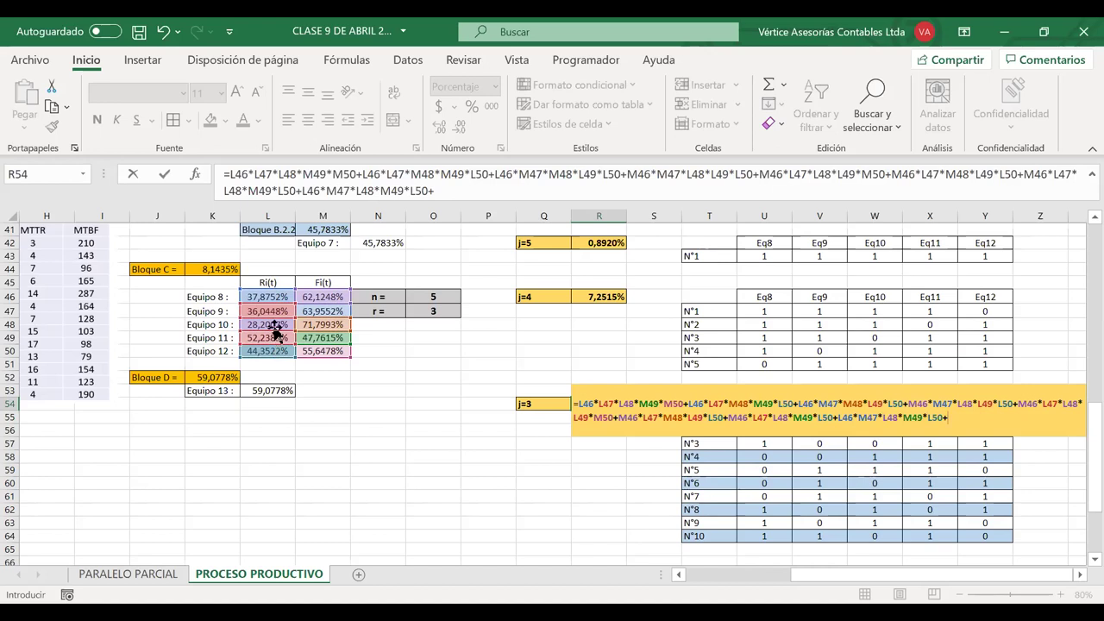
click(265, 295)
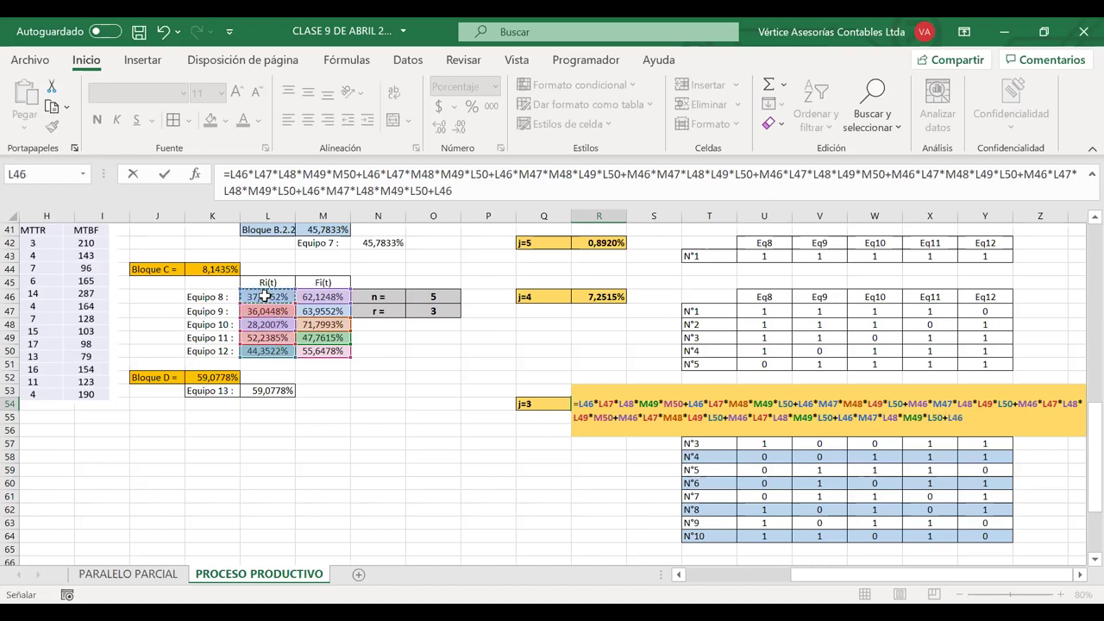
text(*)
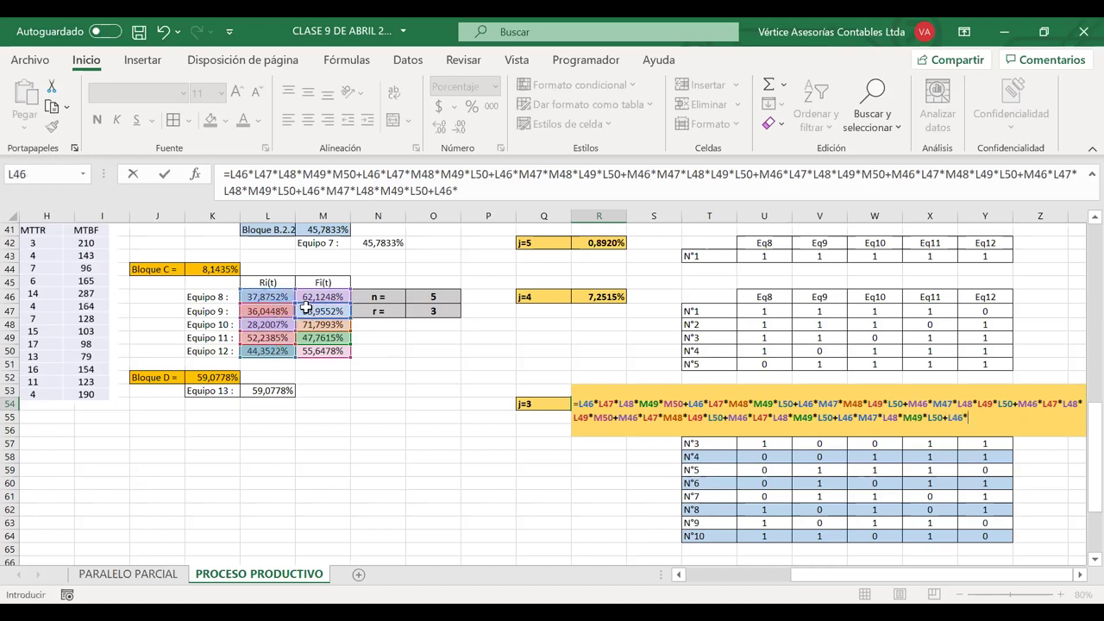
click(308, 309)
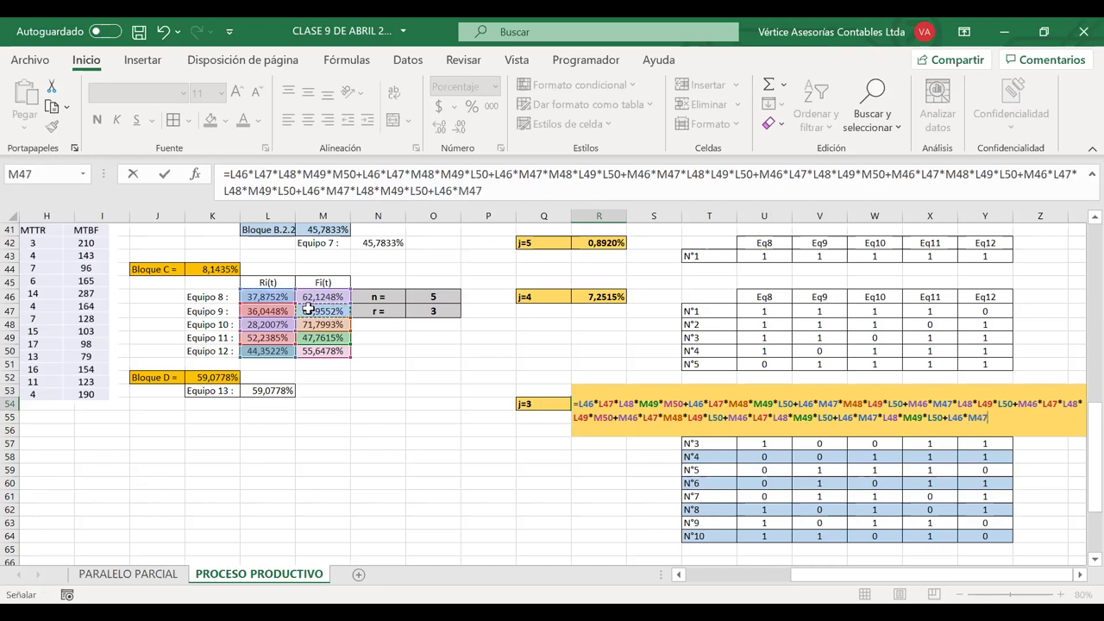
text(*)
click(275, 324)
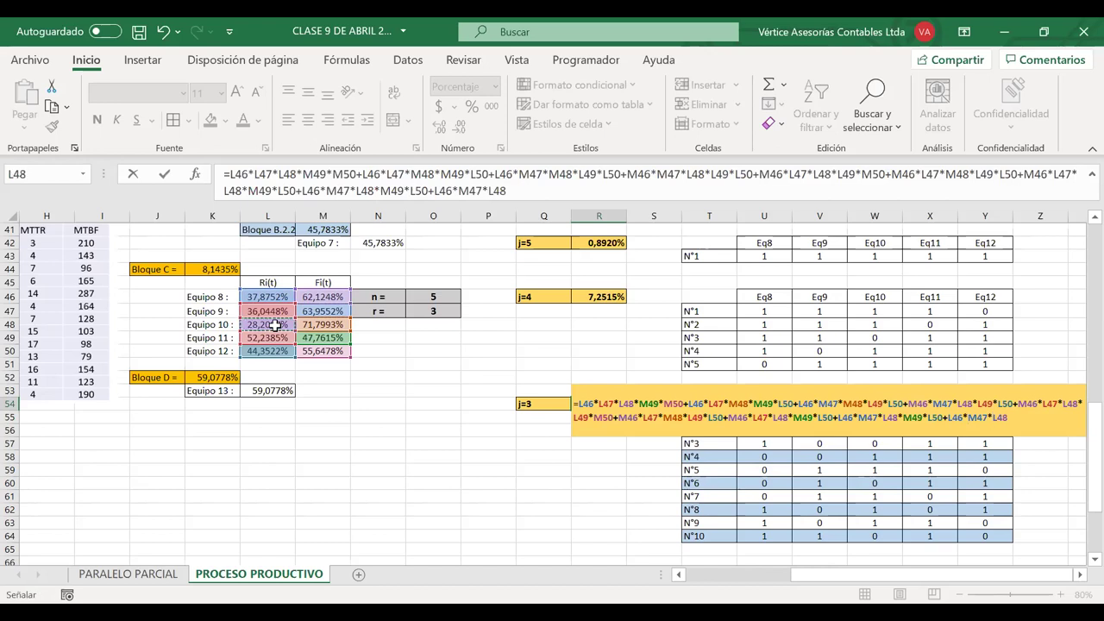
text(*)
click(269, 337)
text(*)
click(314, 349)
- Add the N°10 combination's product, L46*L47*M48*L49*M50, and complete the j=3 formula
text(+)
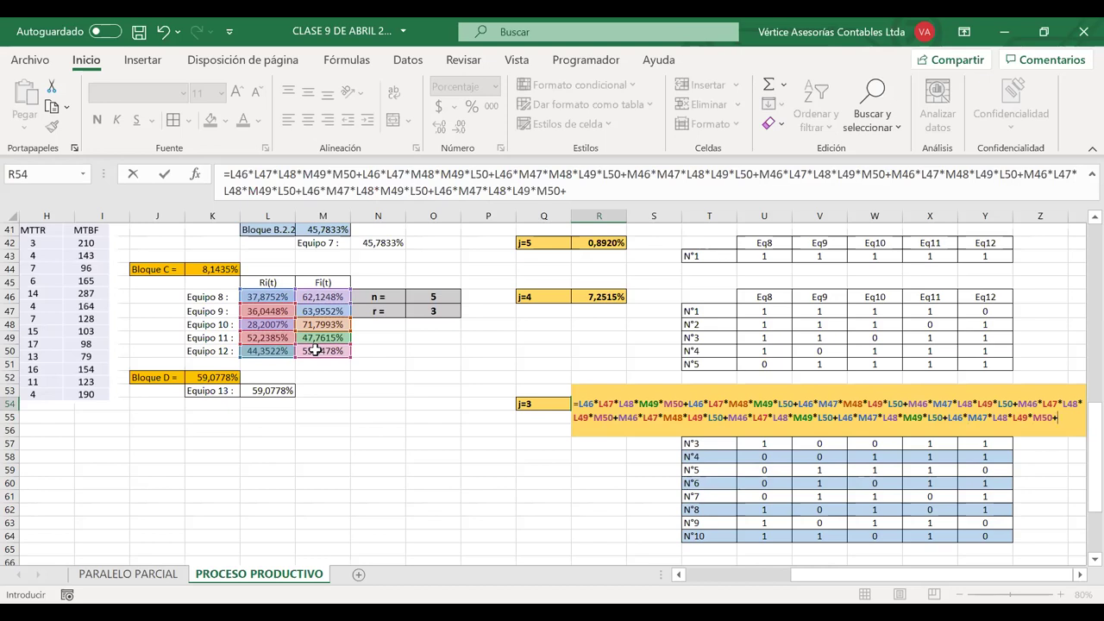
click(261, 295)
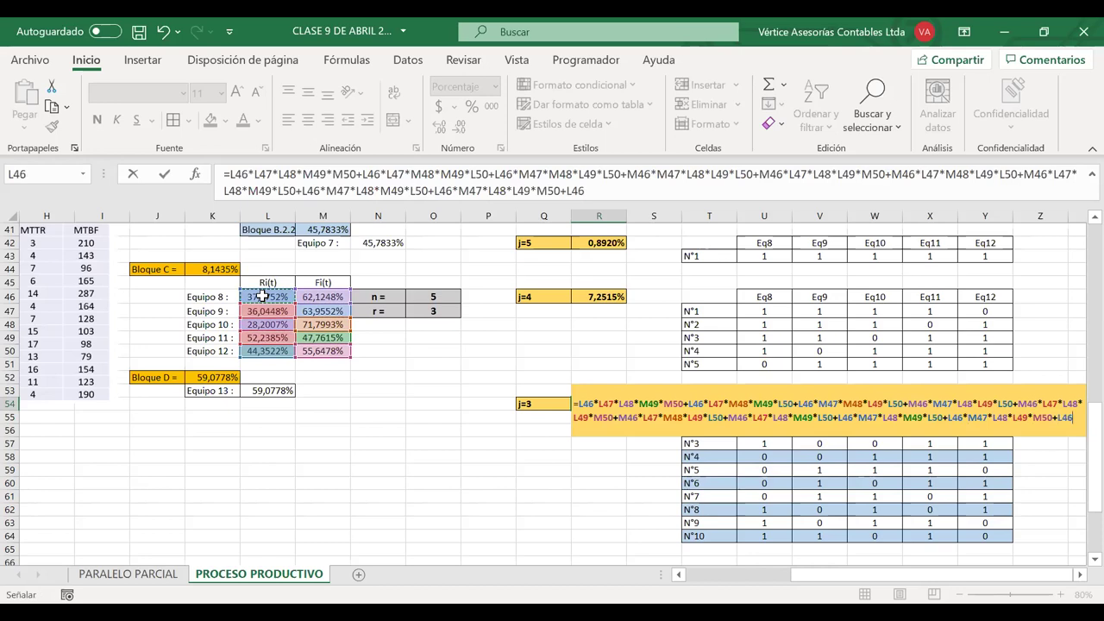
text(*)
click(262, 309)
text(*)
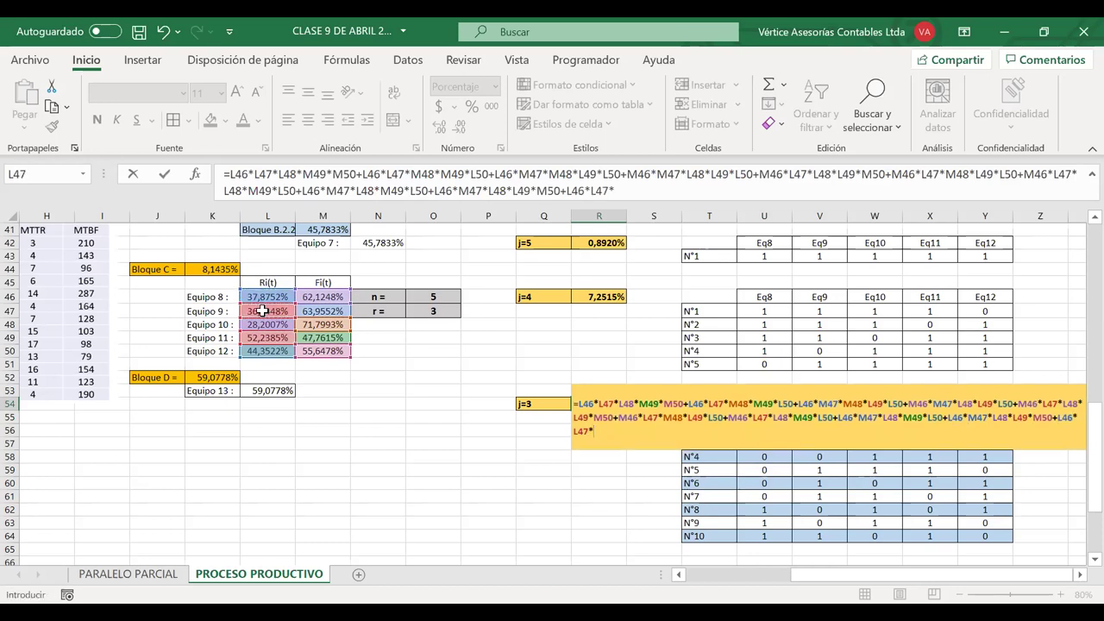
click(321, 324)
text(*)
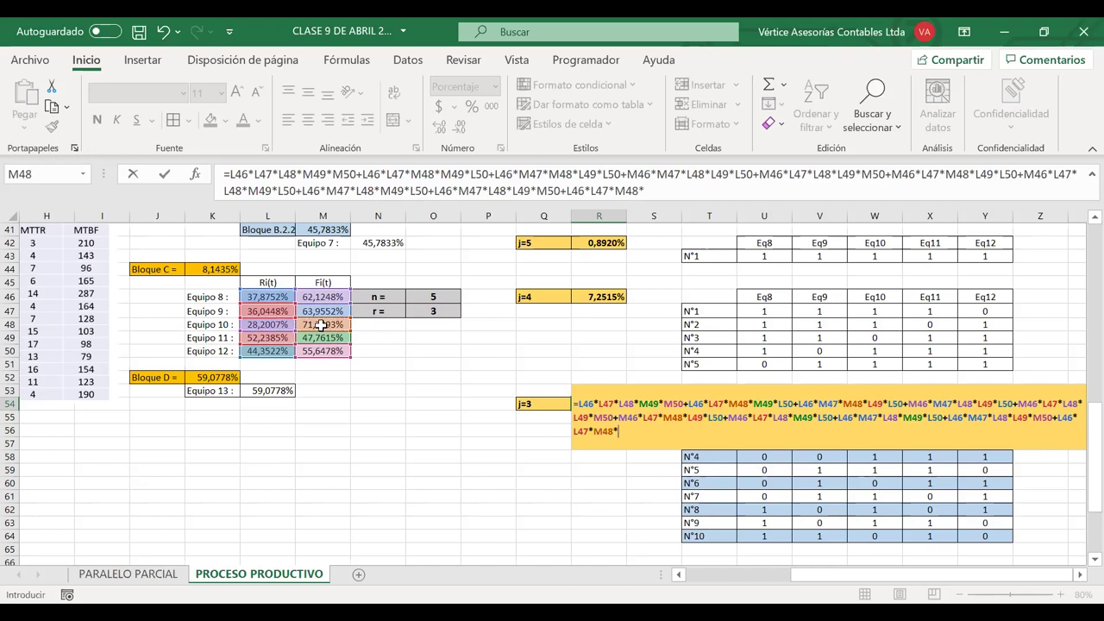
click(280, 338)
text(*)
click(311, 351)
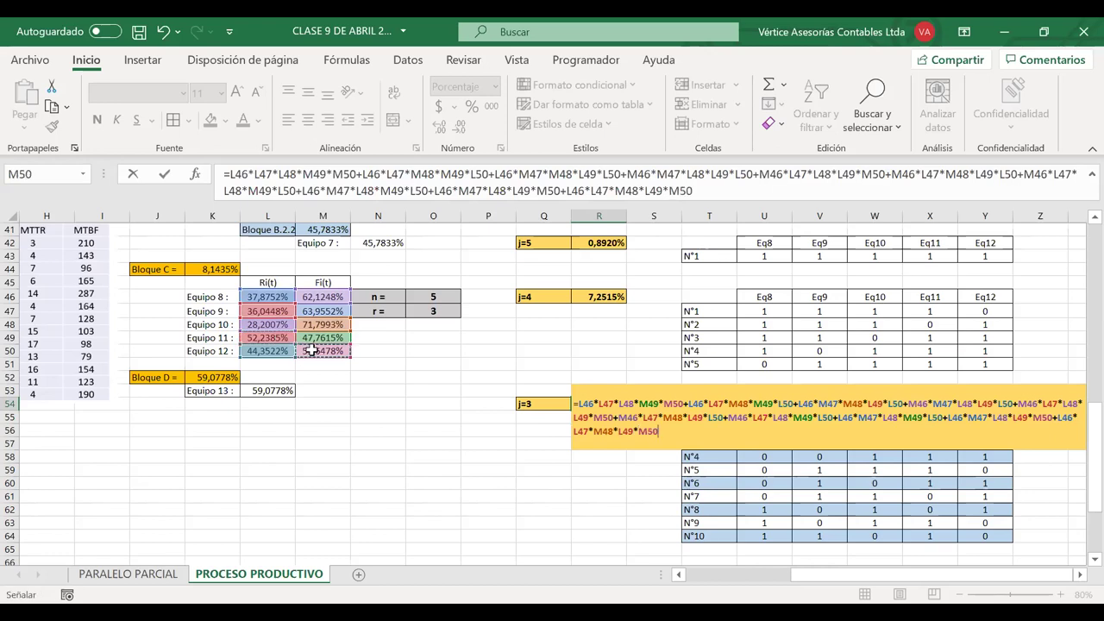
key(Return)
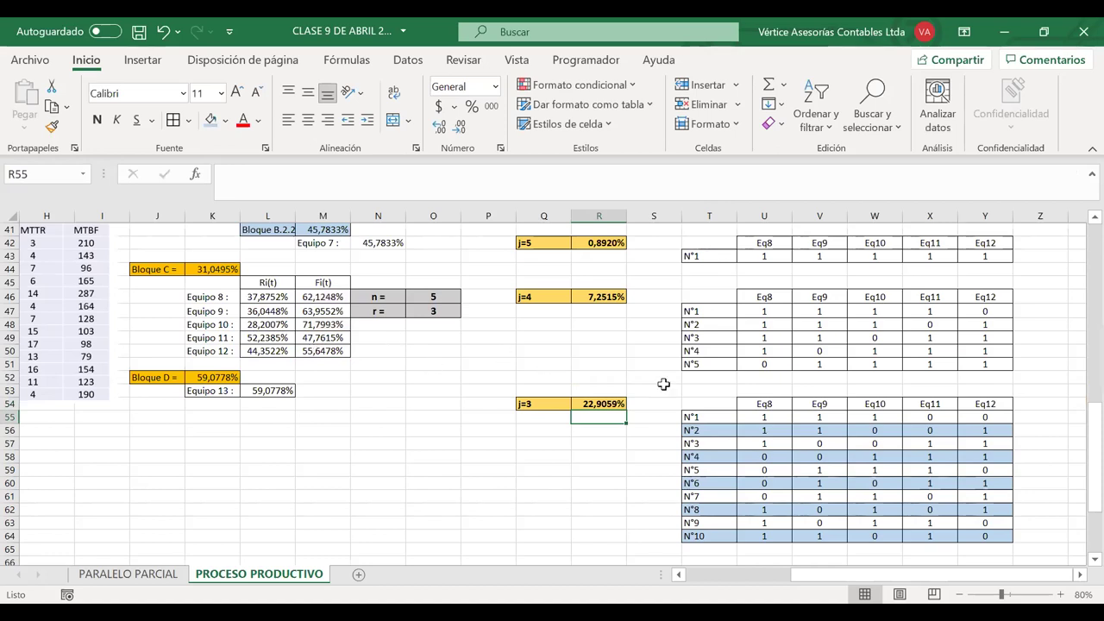
- Review the completed j=3 formula in cell R54 and its cell references without changing it
click(599, 404)
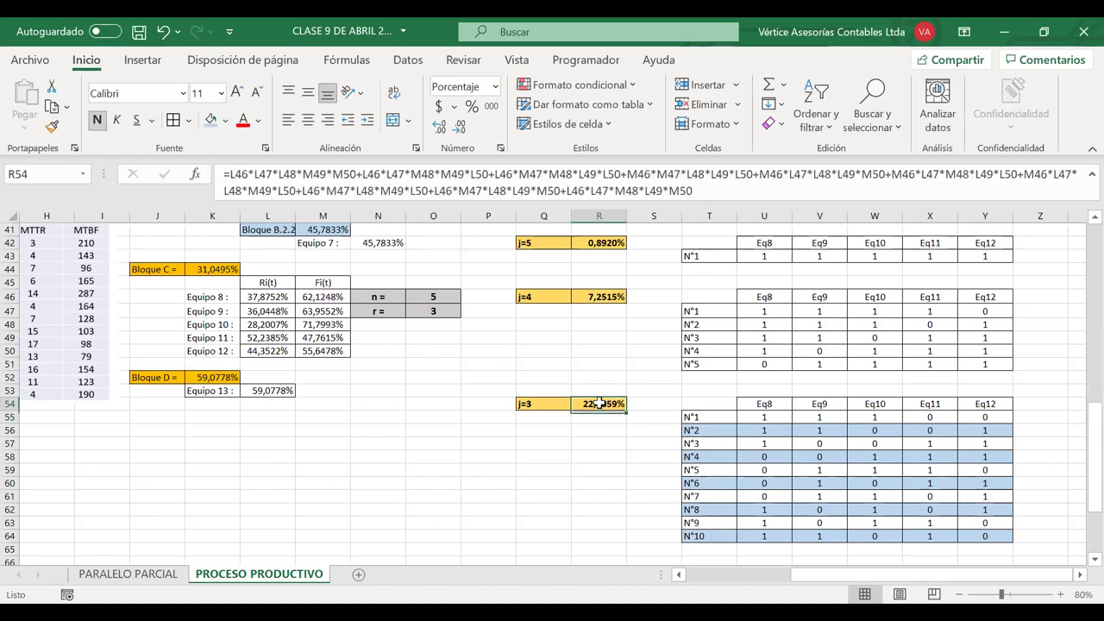
double_click(599, 403)
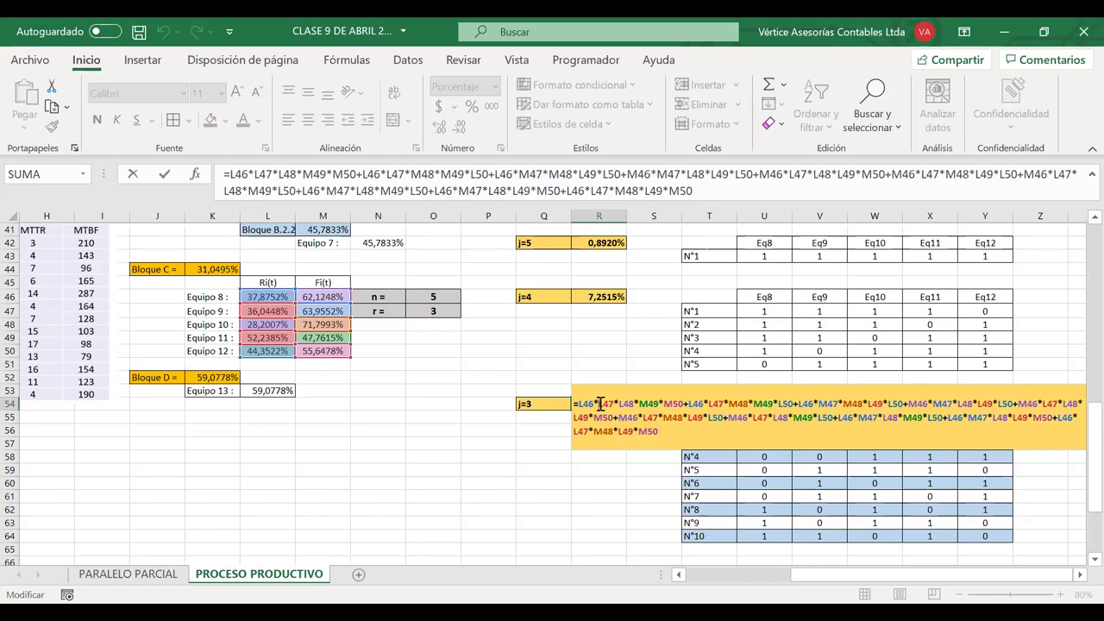
key(Return)
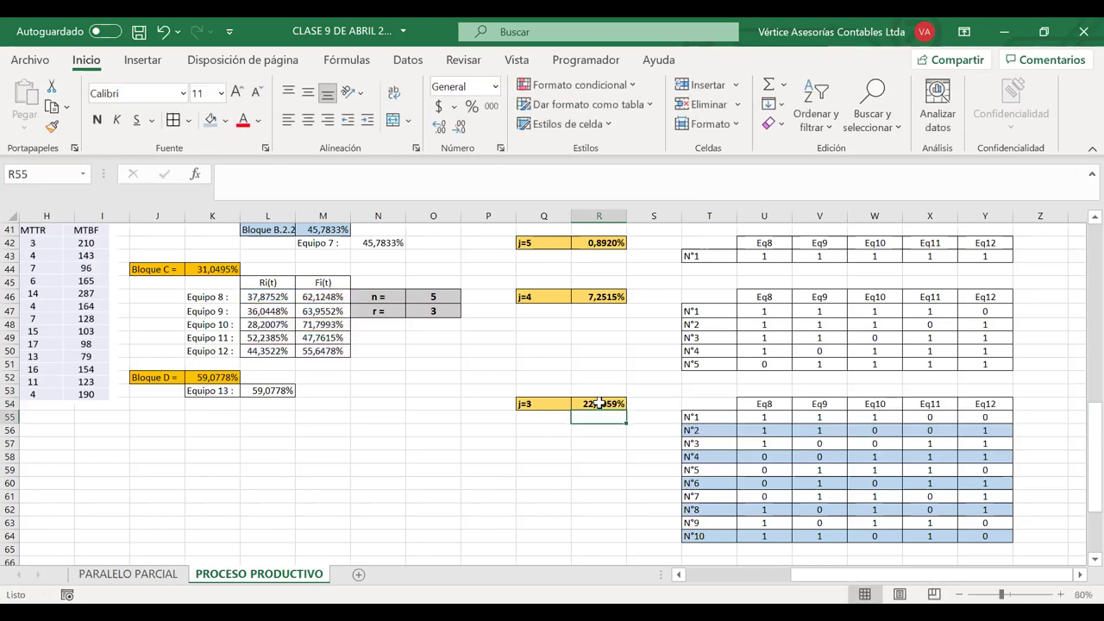
- Select the j=3 combination table T54:Y64 and switch to the PowerPoint presentation to view the 13-asset system exercise slide
click(726, 403)
drag(726, 403, 963, 537)
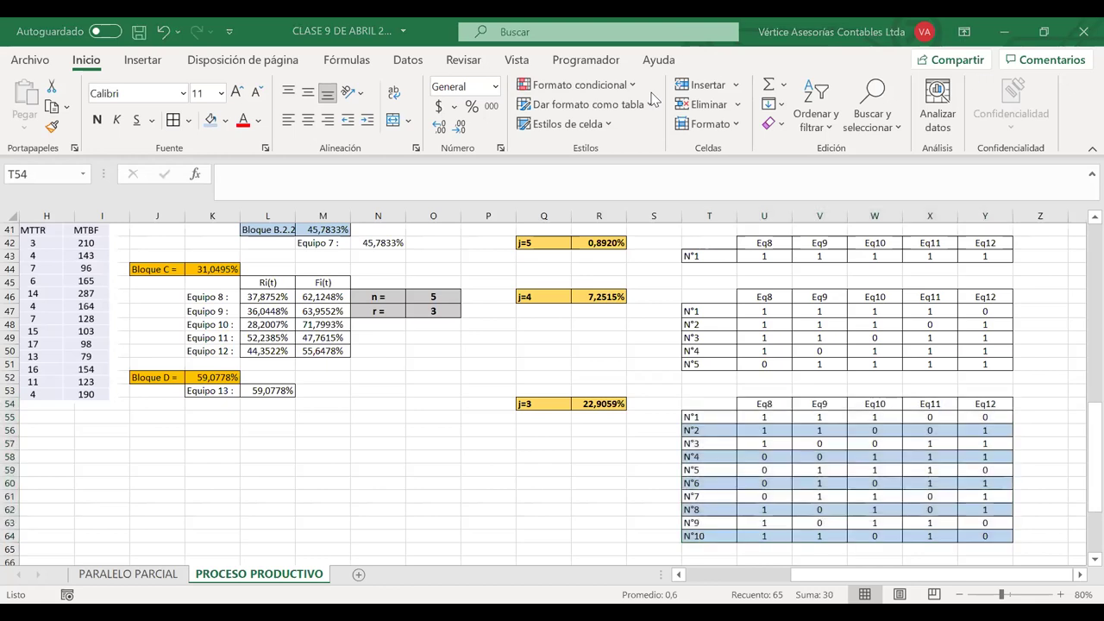
key(alt+Tab)
scroll(445, 303, down, 5)
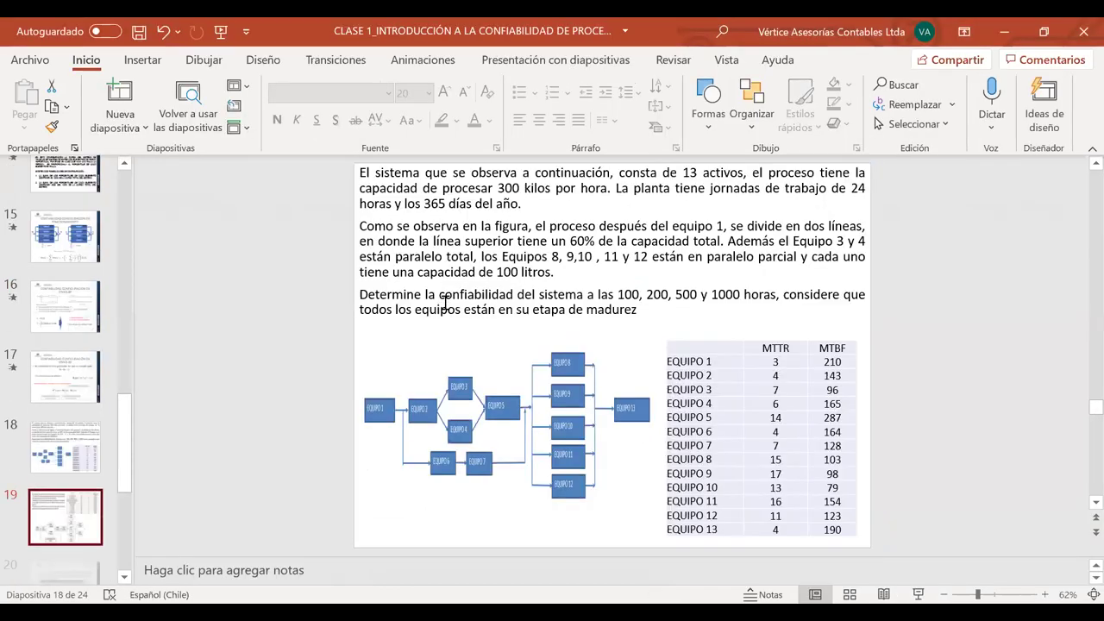
- View the 13-asset exercise slide and the following beer-production exercise slide in the presentation
scroll(445, 304, up, 1)
scroll(445, 303, down, 2)
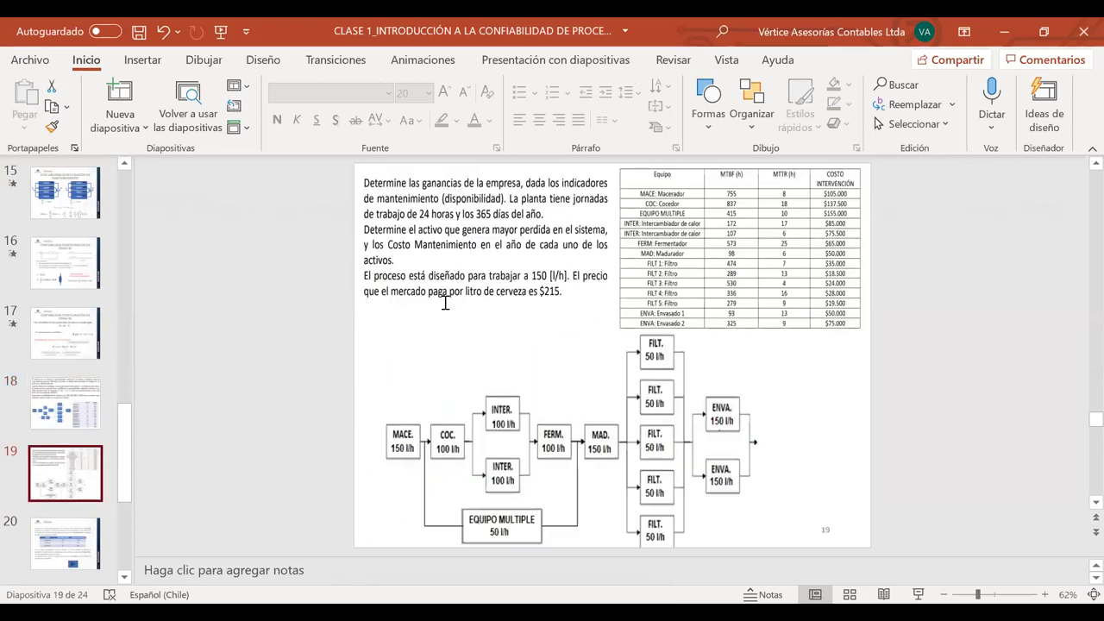
scroll(445, 302, up, 1)
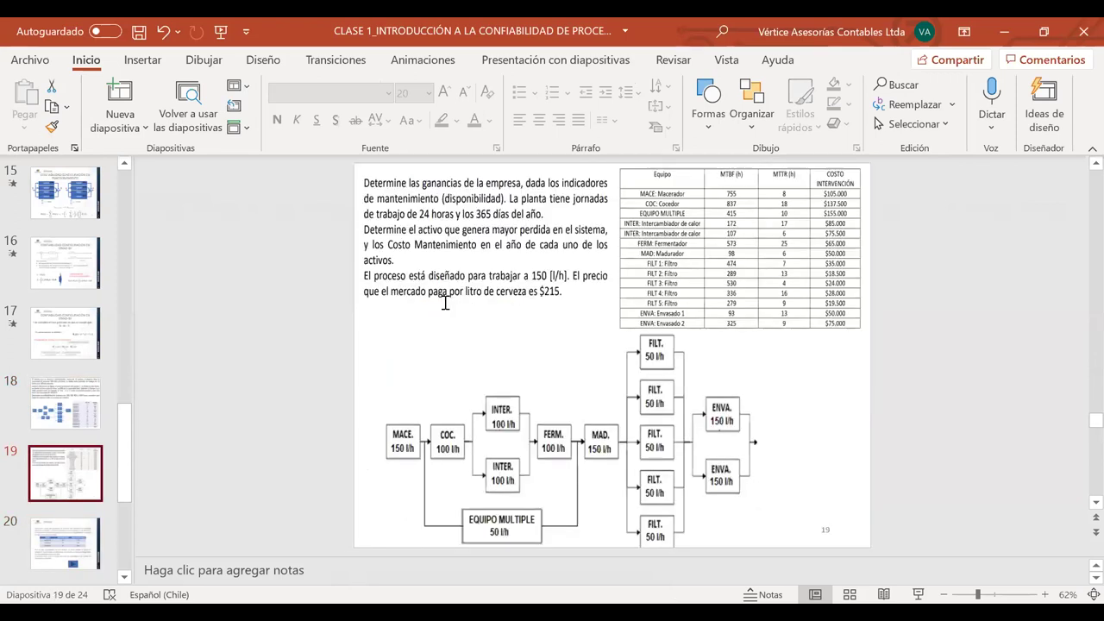
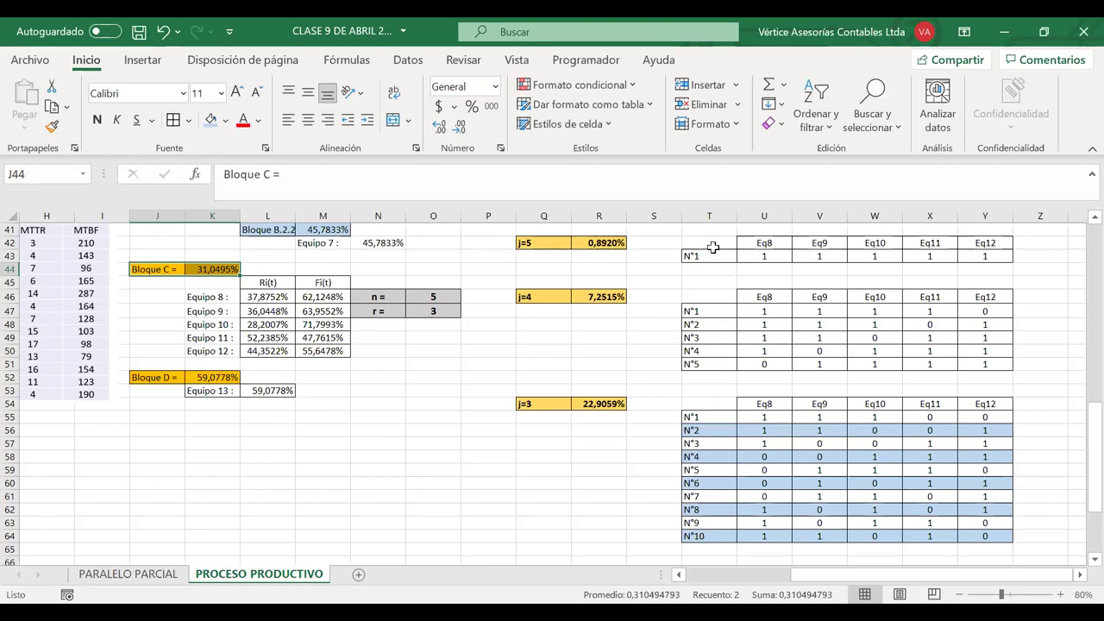
- Switch to the Excel workbook and copy the j=5 combination row U43:Y43 to U65, directly below the j=3 table
drag(704, 236, 992, 257)
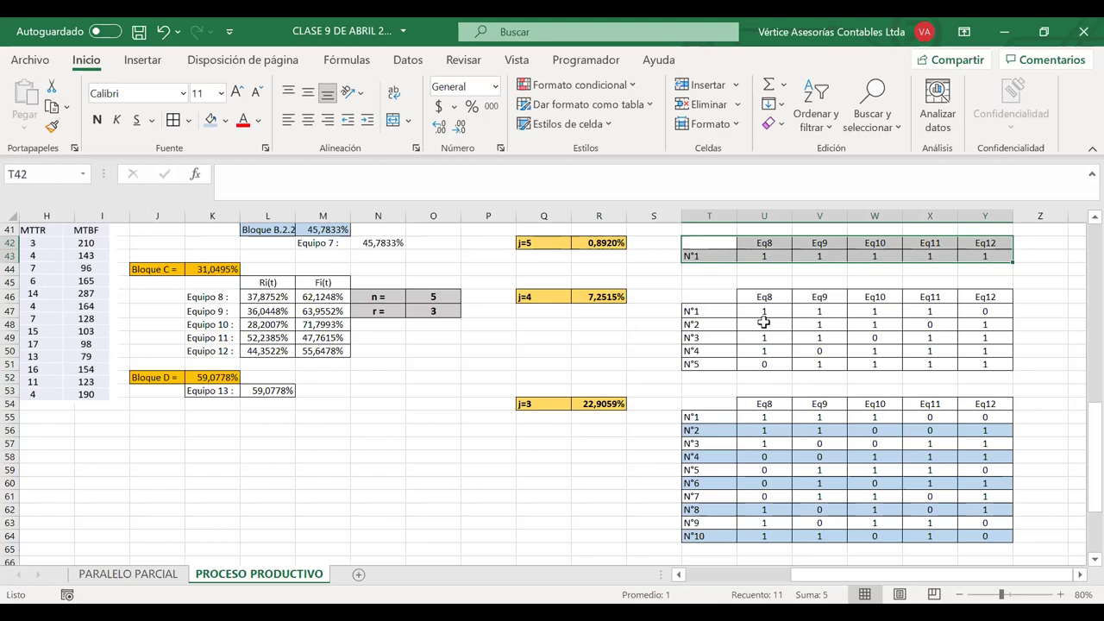
scroll(763, 322, down, 1)
drag(773, 242, 975, 283)
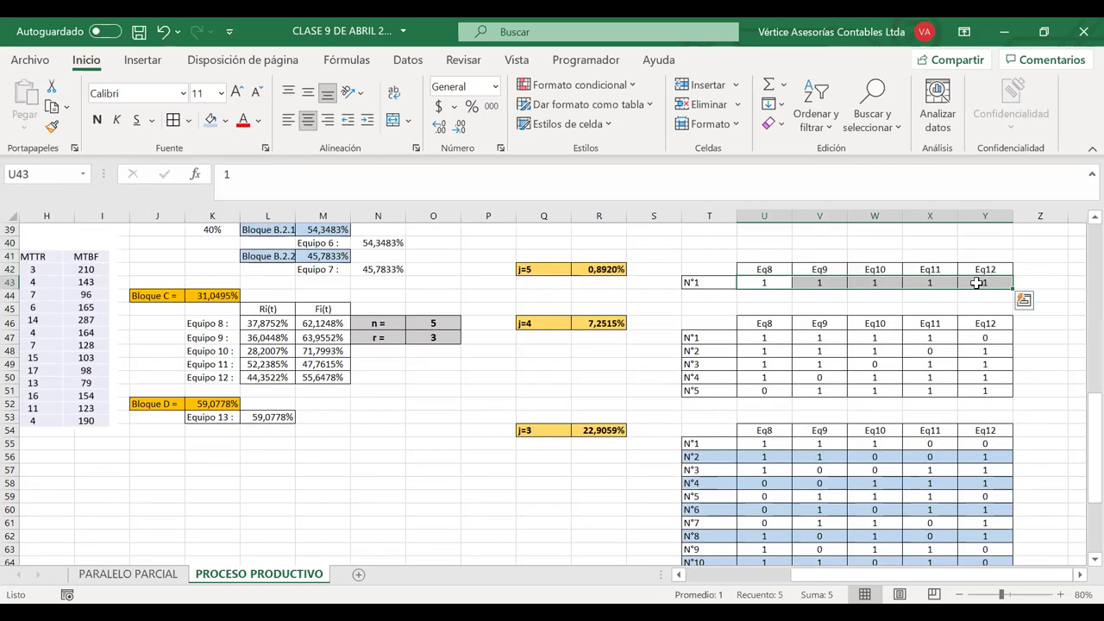
key(ctrl+c)
scroll(977, 283, down, 2)
click(757, 496)
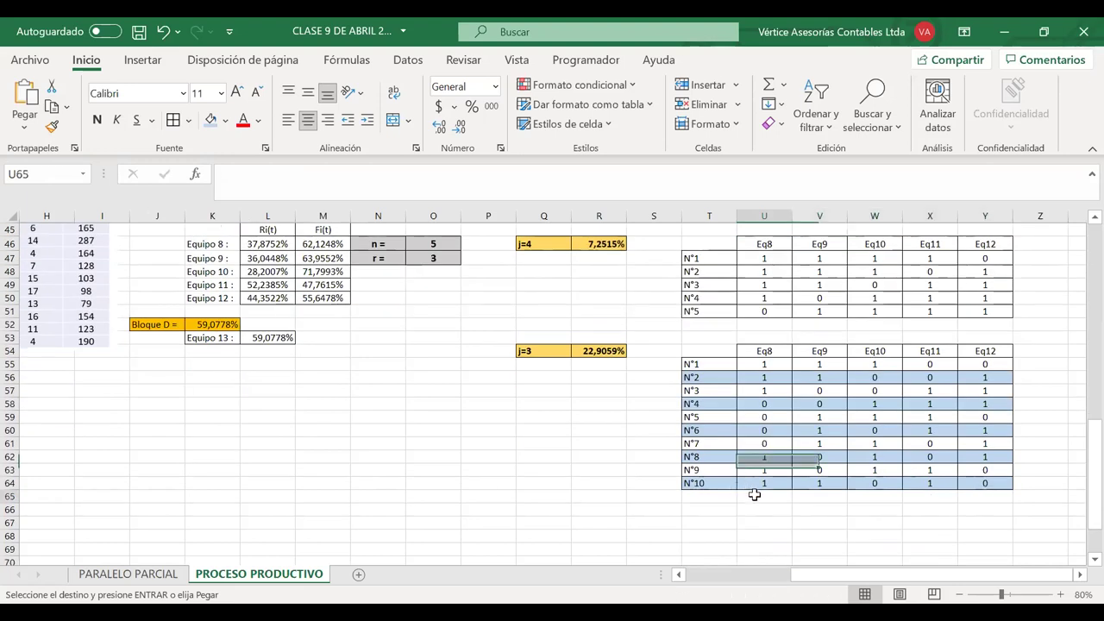
key(ctrl+v)
- Copy the five j=4 combination rows U47:Y51 to U66 and extend the row labels down through N°16
drag(784, 264, 973, 314)
key(ctrl+c)
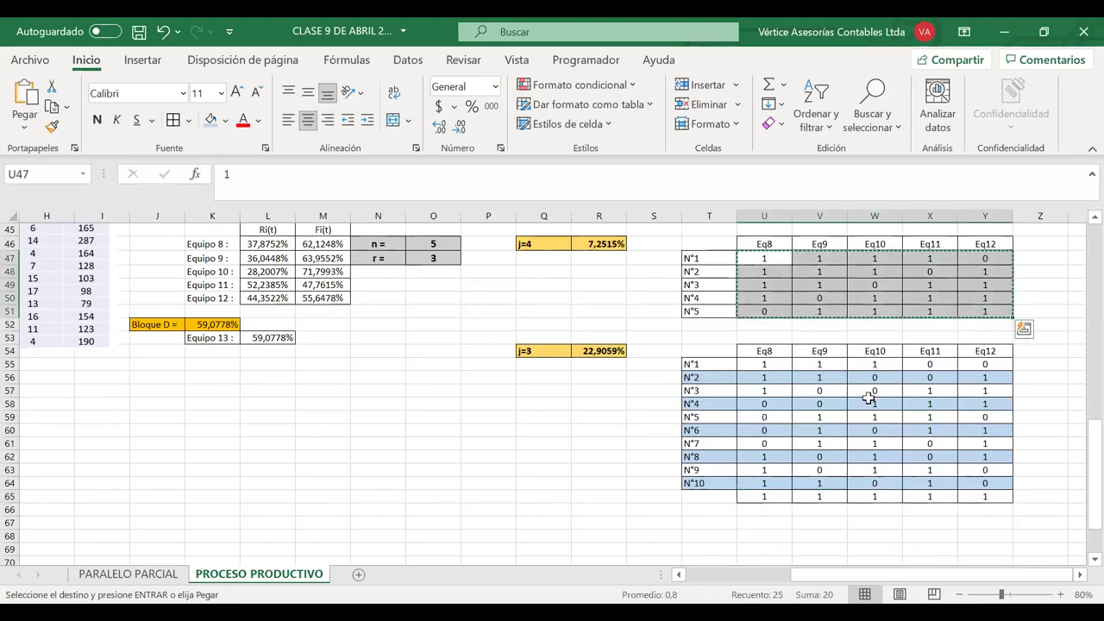
click(758, 508)
key(ctrl+v)
click(715, 483)
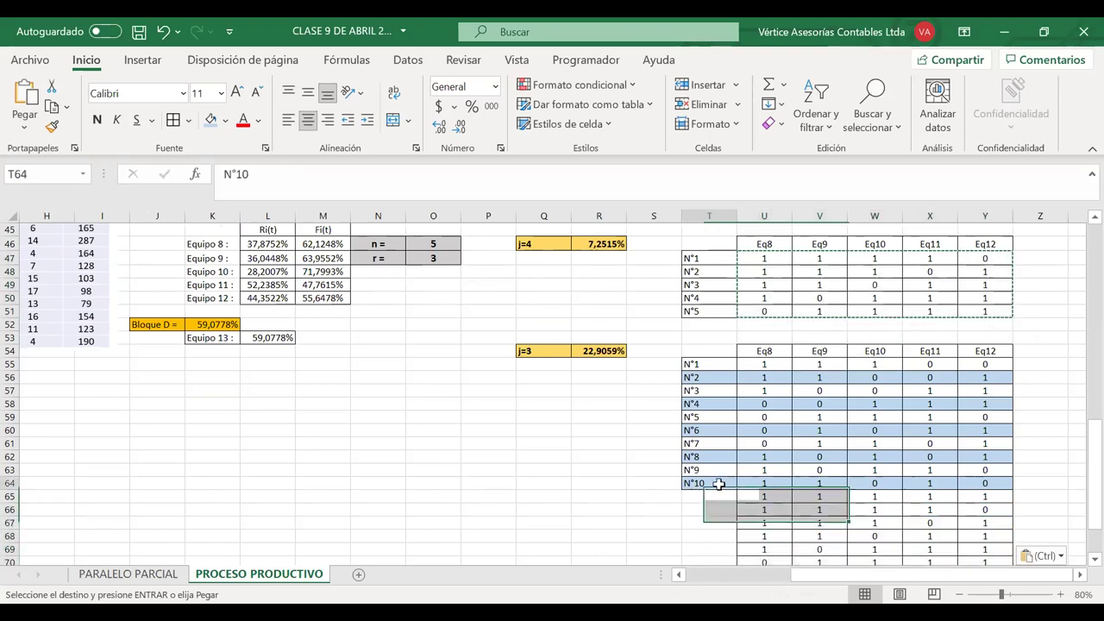
drag(737, 494, 729, 540)
click(867, 507)
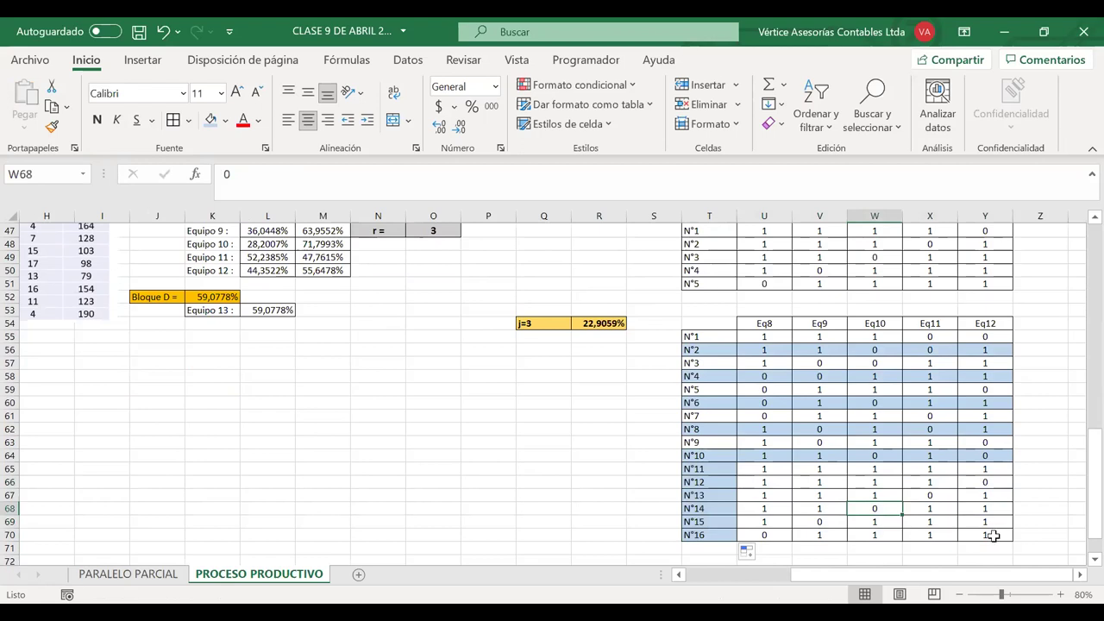
- Undo the combination rows and labels appended below N°10 in the j=3 table
click(575, 443)
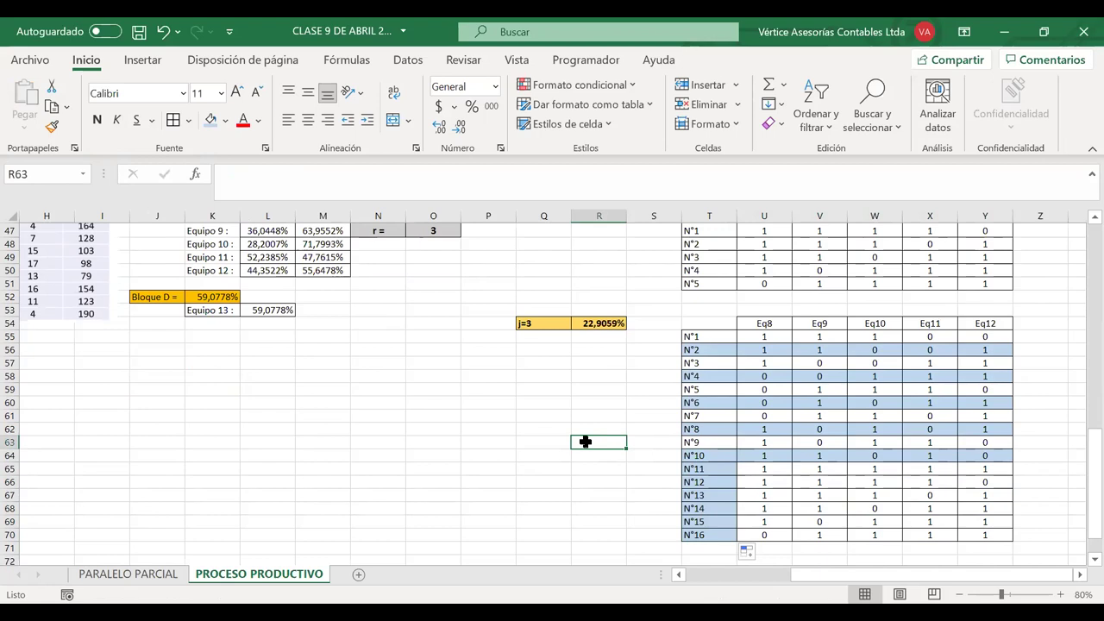
key(ctrl+z)
key(ctrl+z)
key(ctrl+z)
key(ctrl+z)
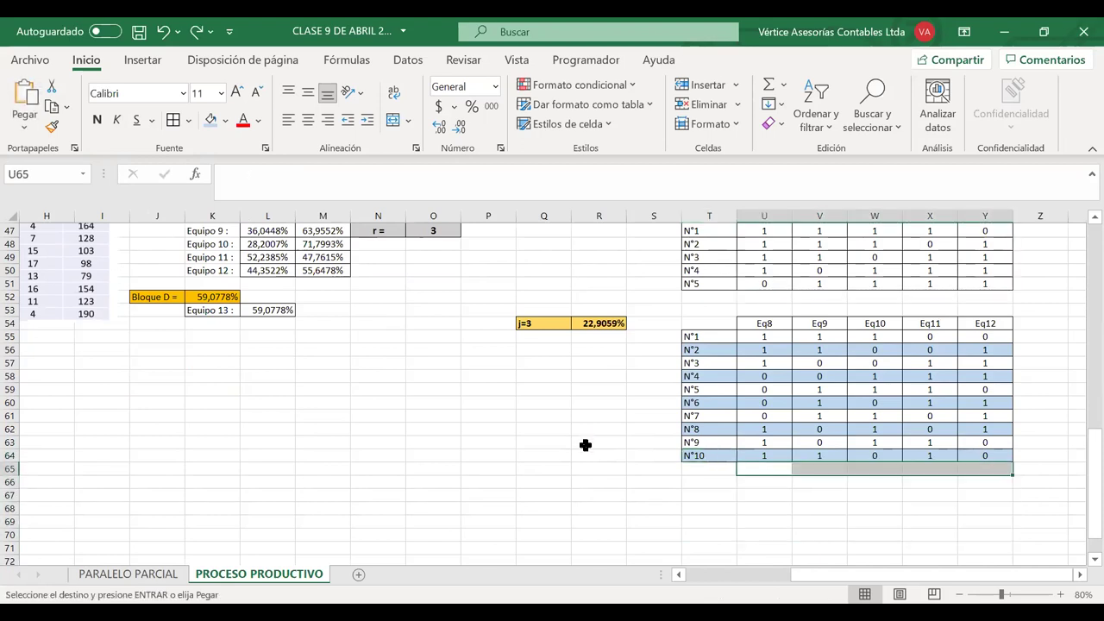
scroll(586, 441, up, 2)
click(585, 441)
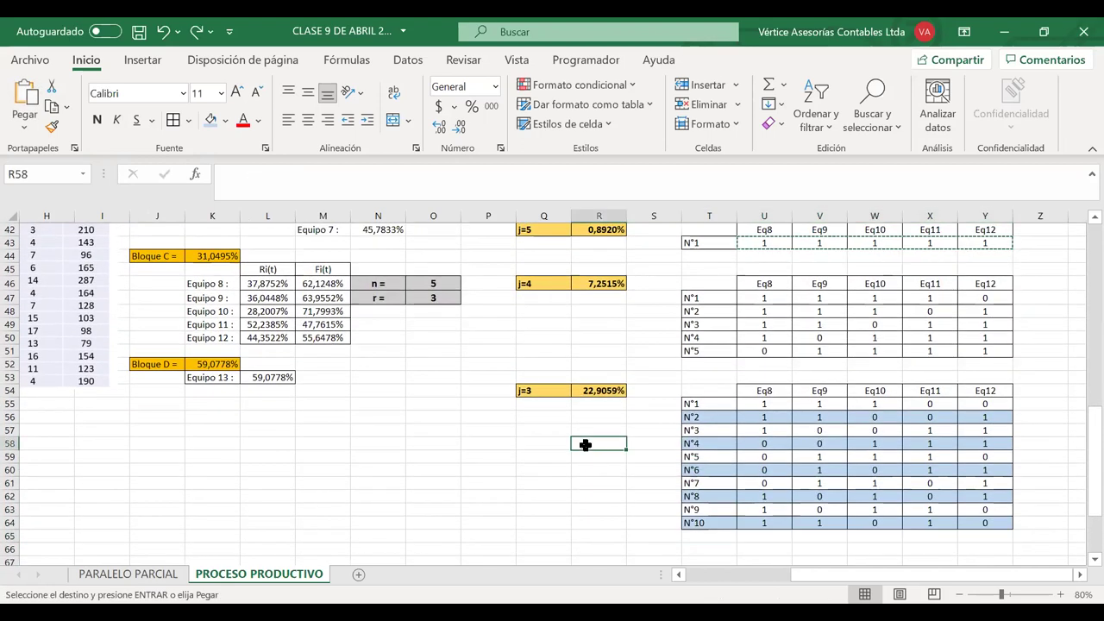
scroll(585, 444, up, 1)
double_click(585, 442)
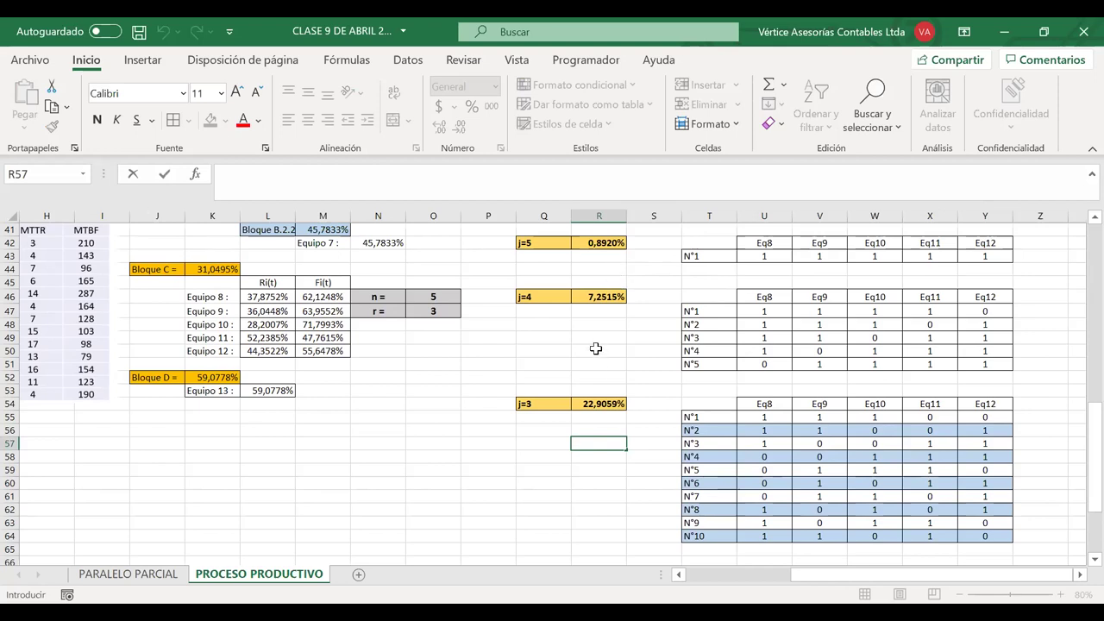
- Replace the plus sign before the last product in the R54 j=3 formula with * and check the Bloque C result
double_click(594, 404)
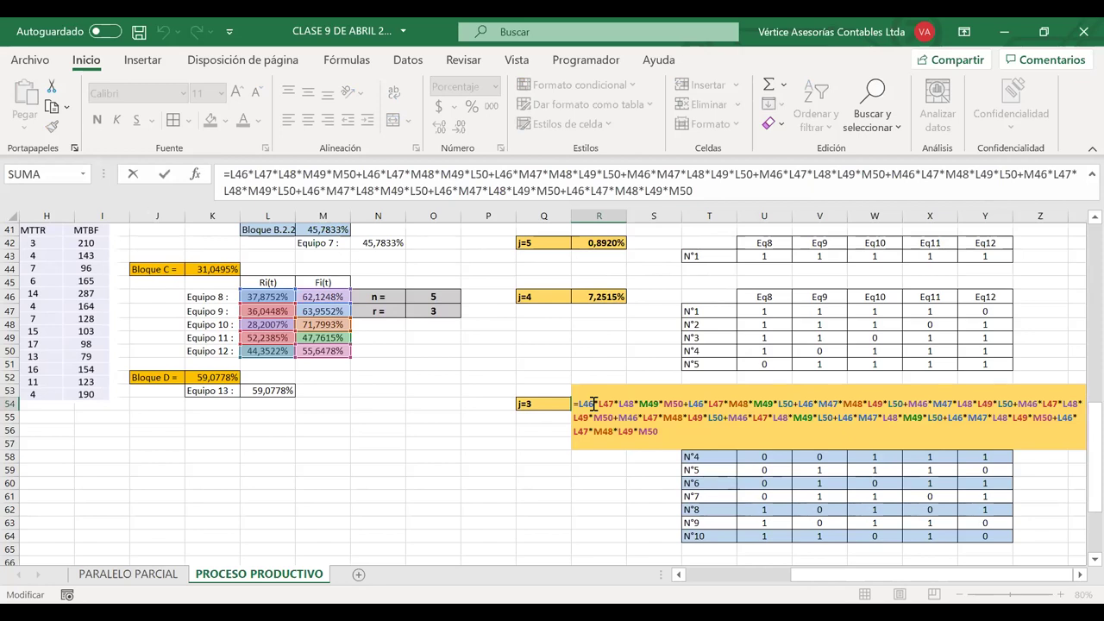
click(562, 191)
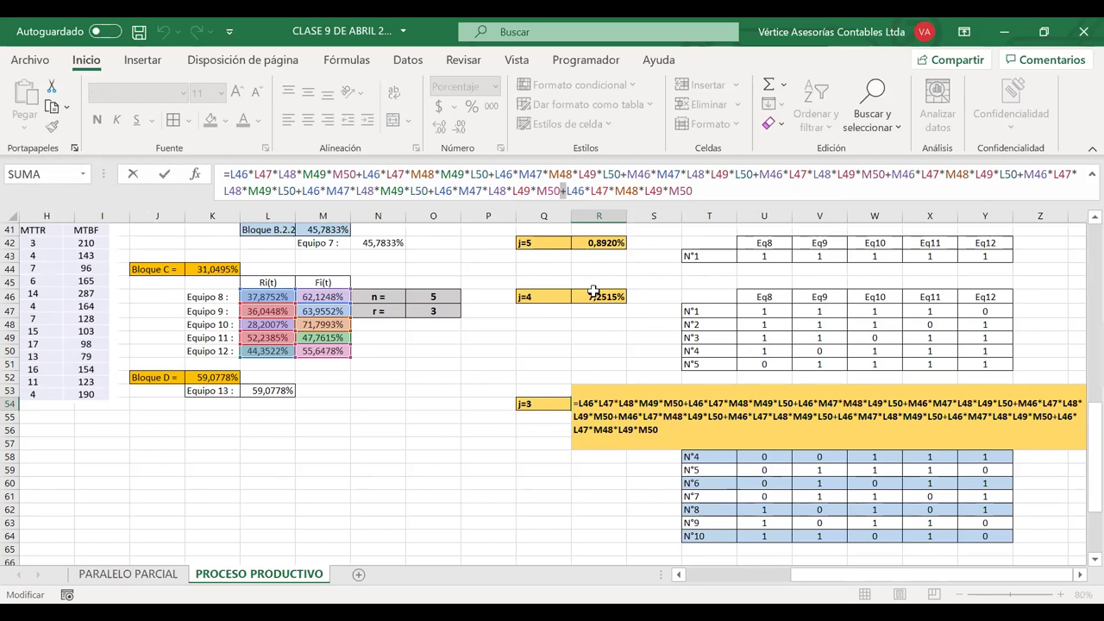
text(*)
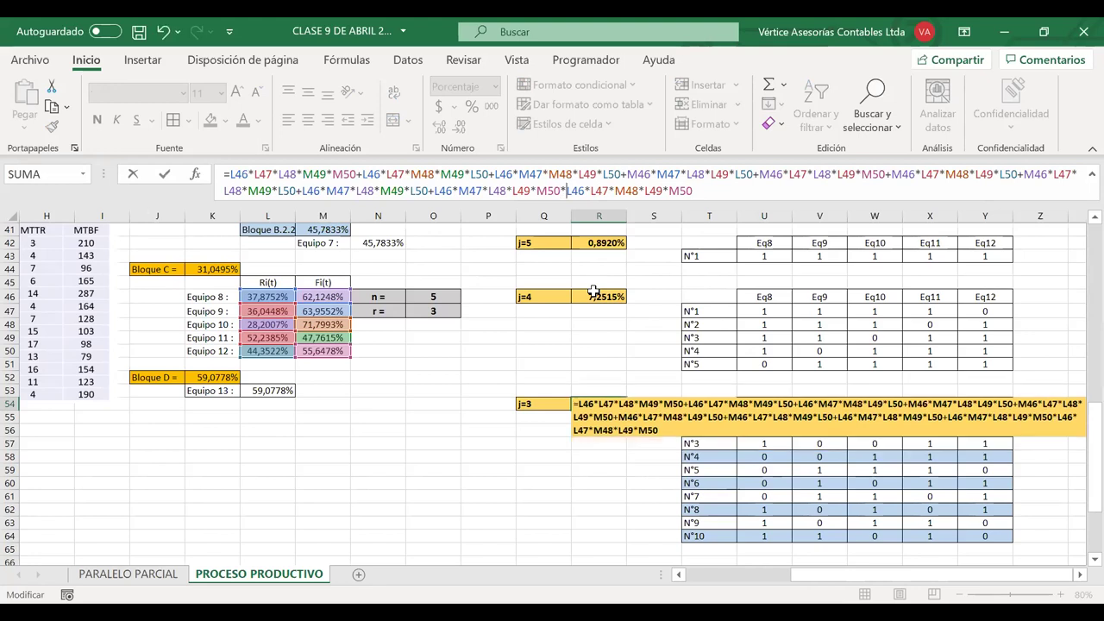
key(Return)
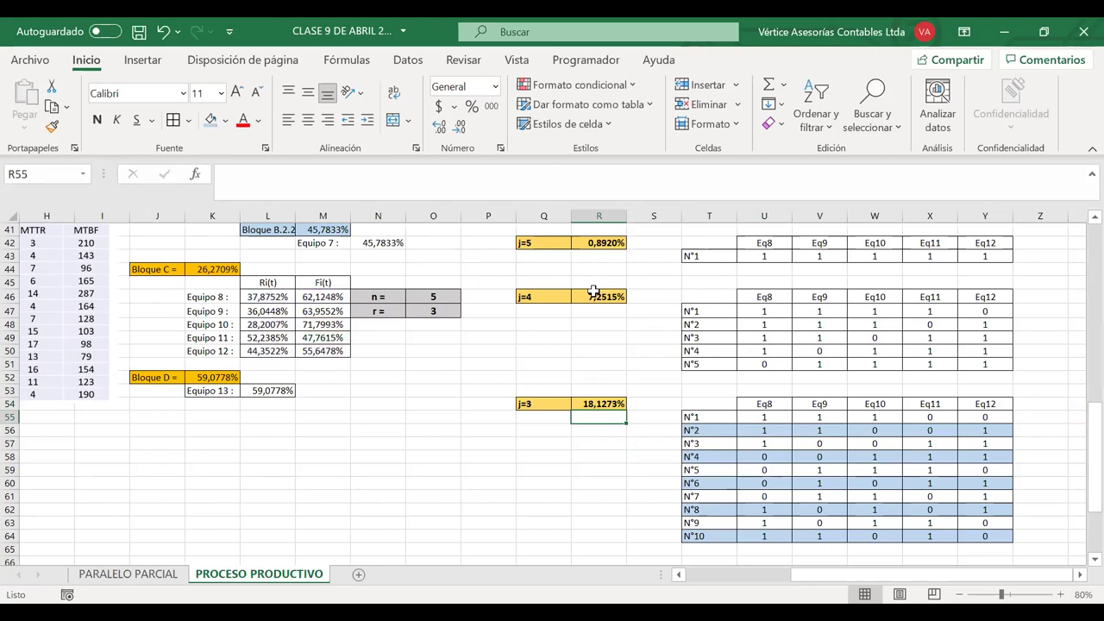
click(193, 267)
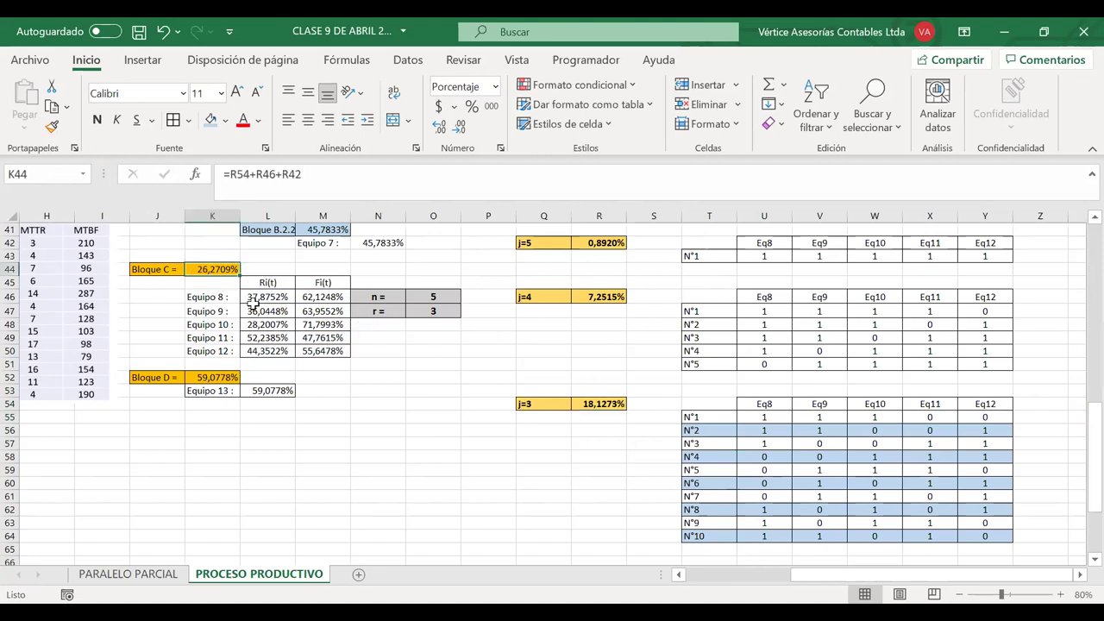
- Restore the plus sign before the last product, L46*L47*M48*L49*M50, in the j=3 formula in R54
click(591, 403)
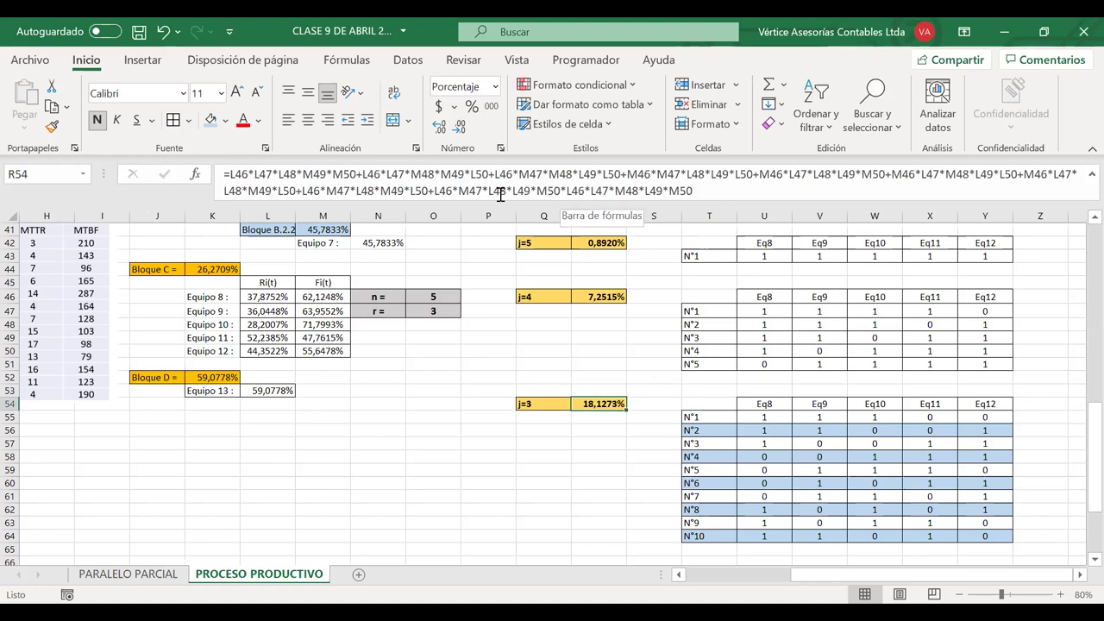
click(441, 191)
drag(441, 192, 637, 192)
click(560, 191)
key(Delete)
text(+)
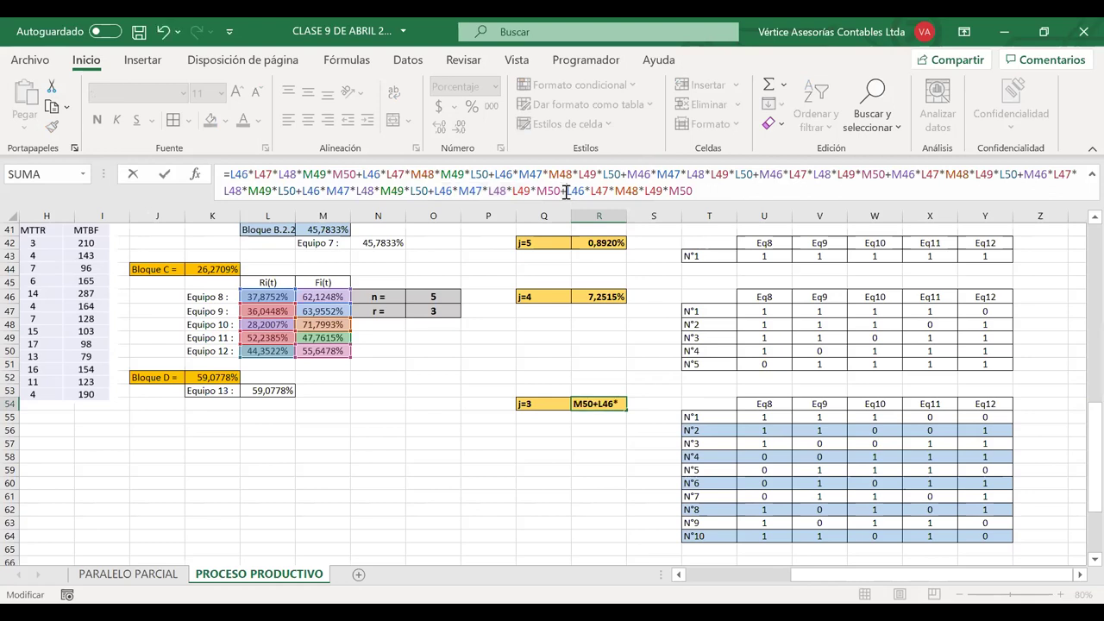
key(Return)
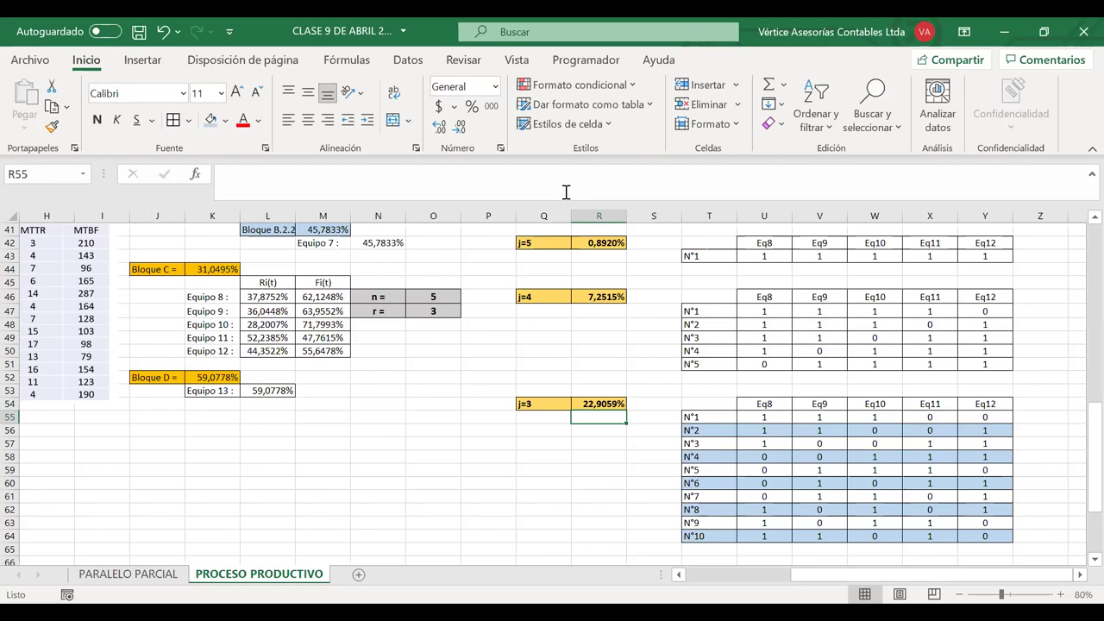
- Move the exercise statement image to the top of the sheet, beside the equipment MTTR and MTBF table
scroll(512, 312, down, 1)
click(513, 315)
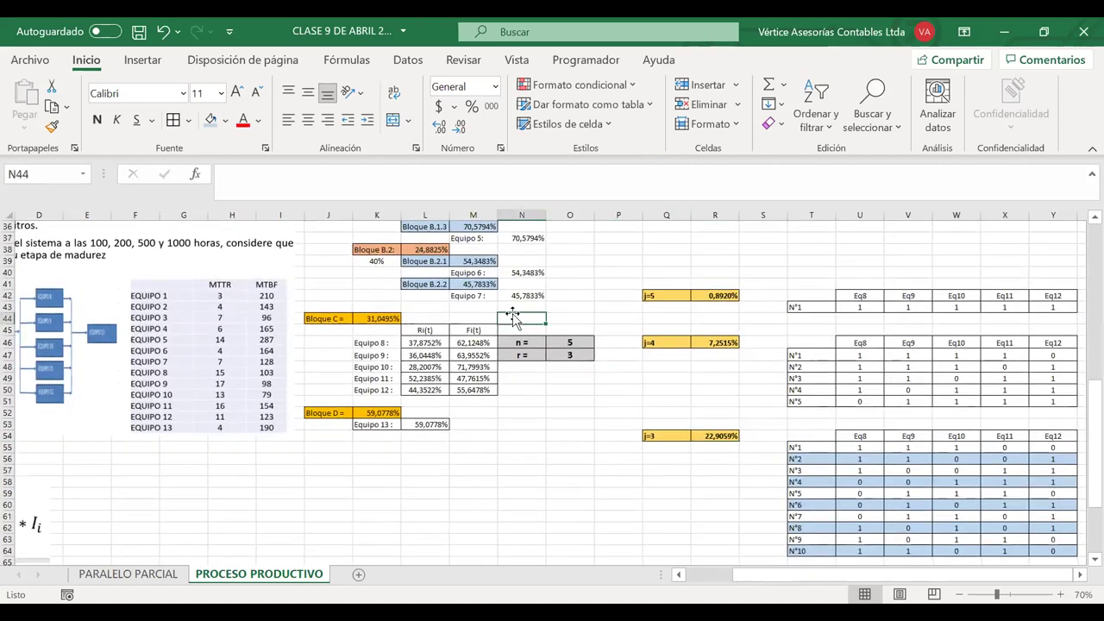
scroll(512, 315, right, 2)
scroll(512, 315, up, 12)
scroll(512, 316, left, 3)
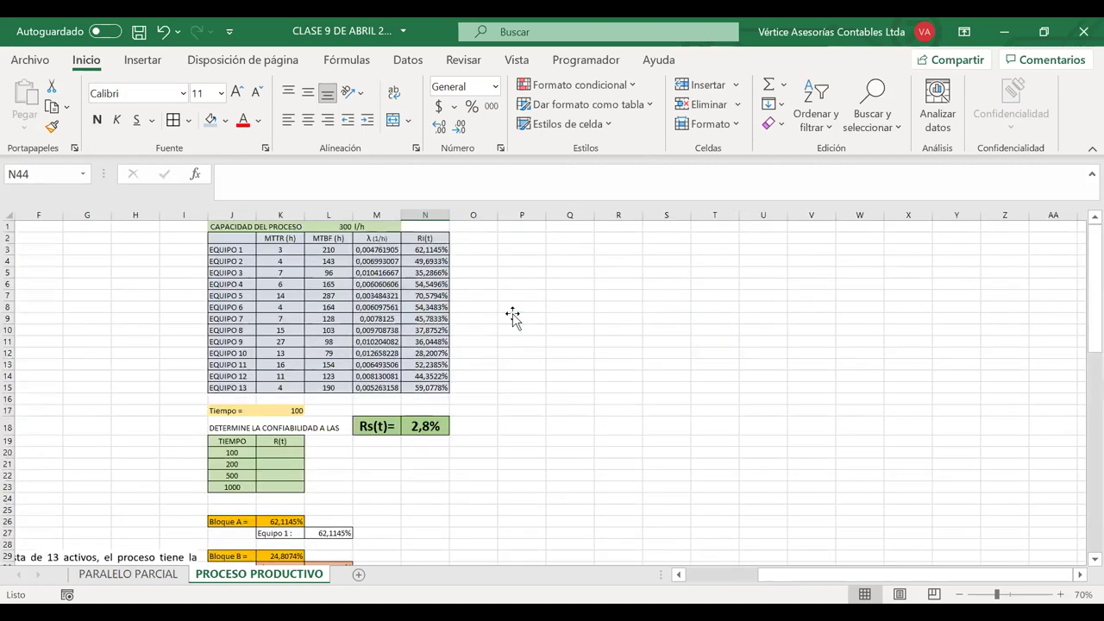
scroll(512, 316, down, 5)
scroll(512, 316, down, 2)
click(200, 394)
drag(200, 394, 177, 164)
scroll(200, 313, up, 3)
scroll(178, 264, up, 4)
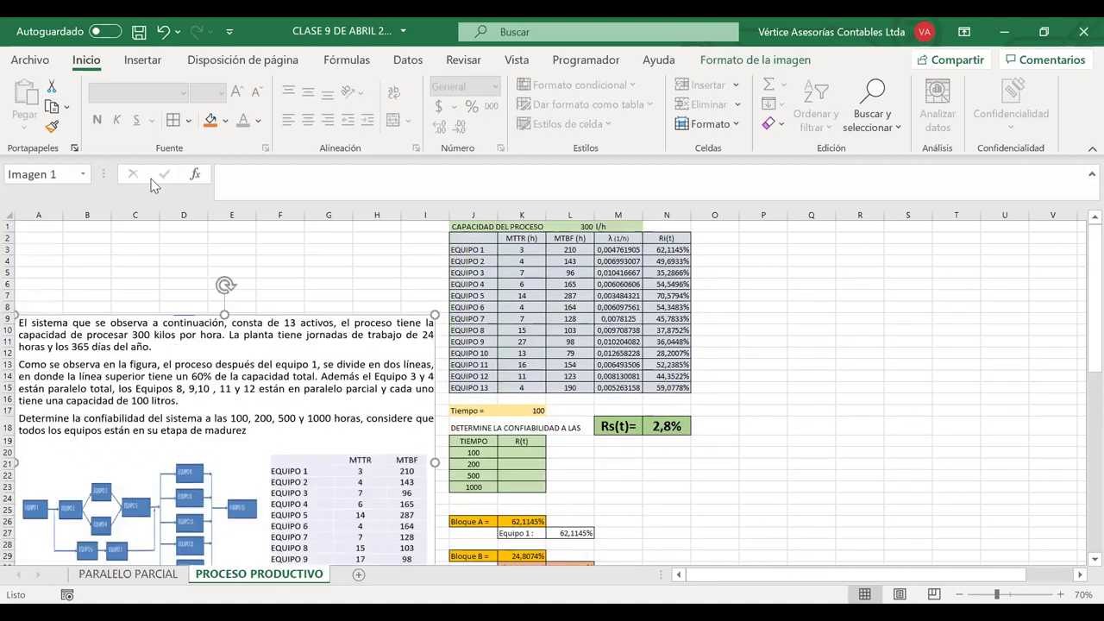
drag(293, 393, 301, 296)
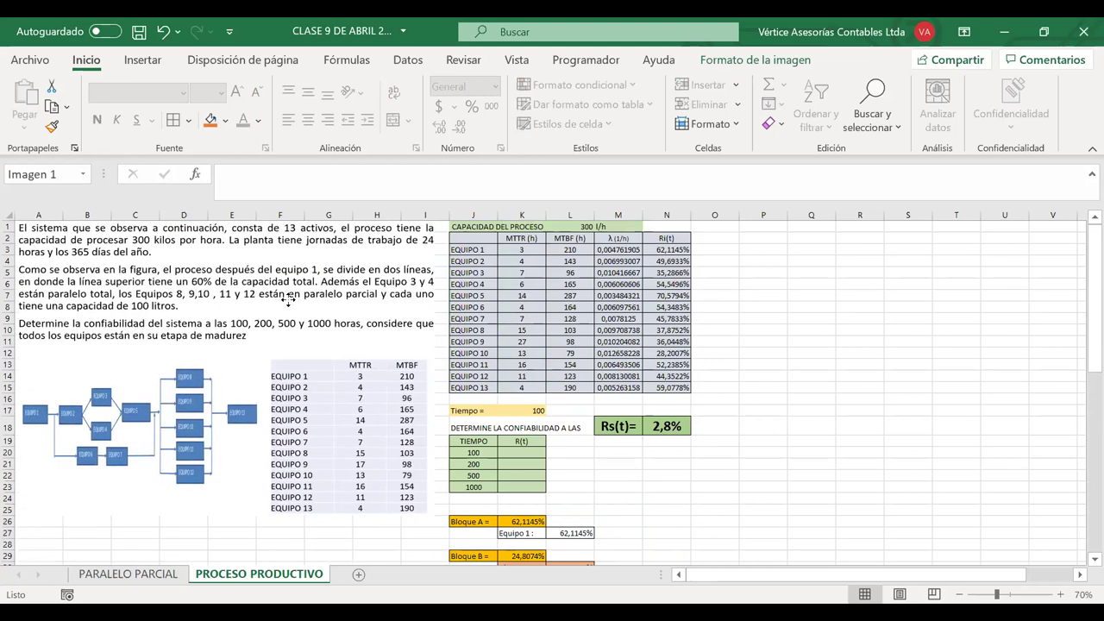
click(819, 351)
- Move the TIEMPO and R(t) table so its header sits in R18:S18 and its time rows occupy R22:S25
scroll(821, 349, down, 2)
scroll(821, 350, down, 2)
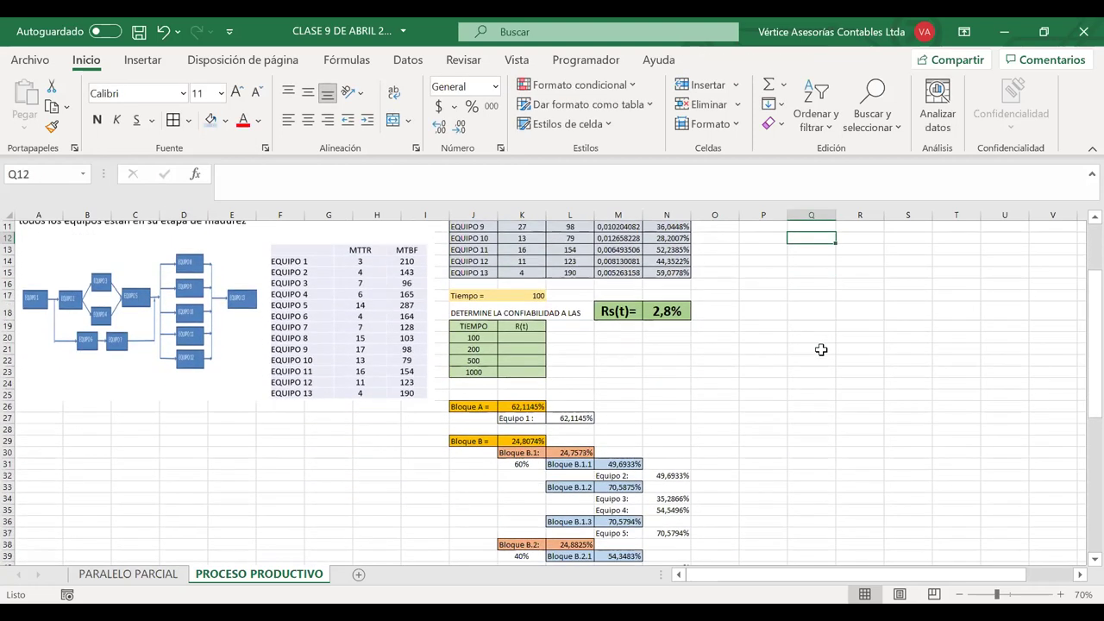
scroll(821, 349, up, 3)
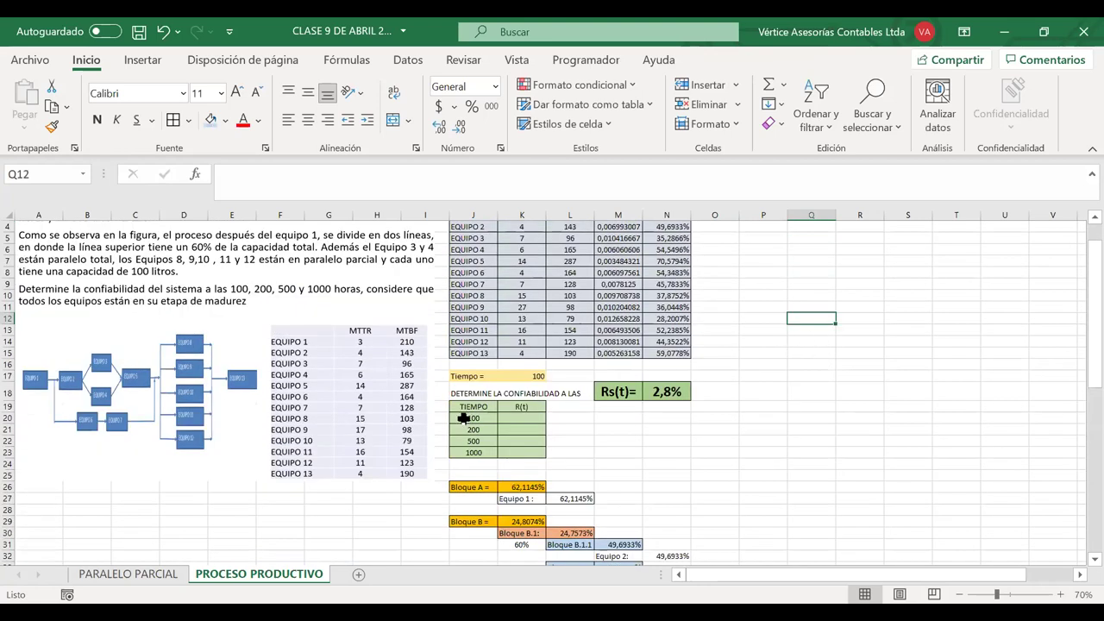
scroll(703, 411, down, 1)
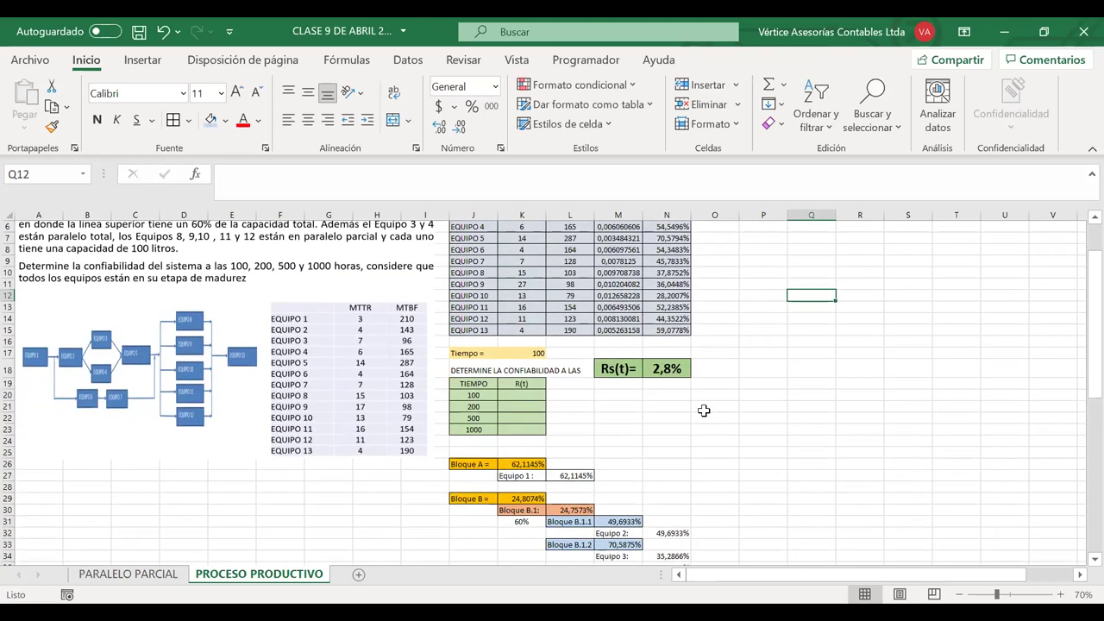
scroll(703, 410, down, 1)
drag(472, 371, 517, 421)
drag(824, 388, 911, 415)
drag(864, 381, 866, 406)
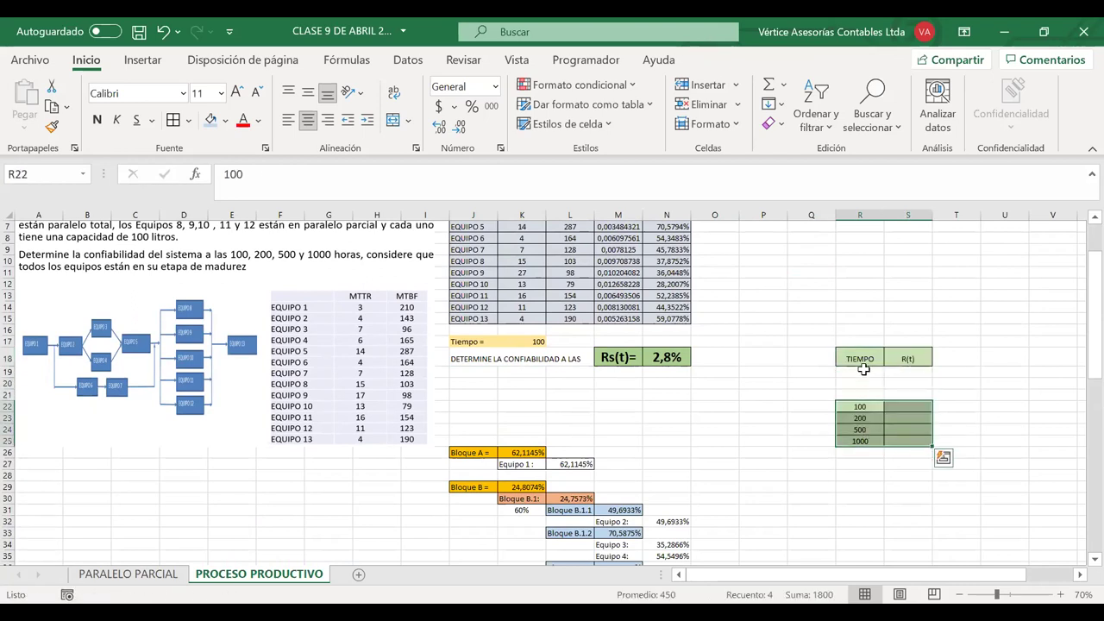
- Enter the additional times 5, 10 and 50 in cells R19 to R21 of the TIEMPO column
click(863, 372)
text(5)
key(Return)
text(10)
key(Return)
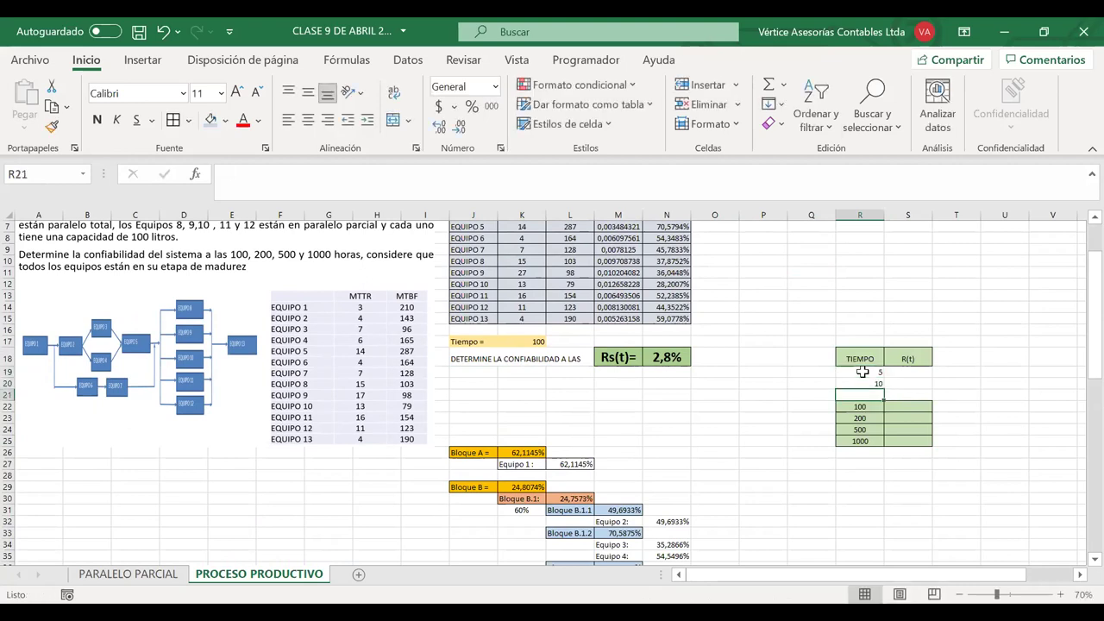
text(50)
key(Return)
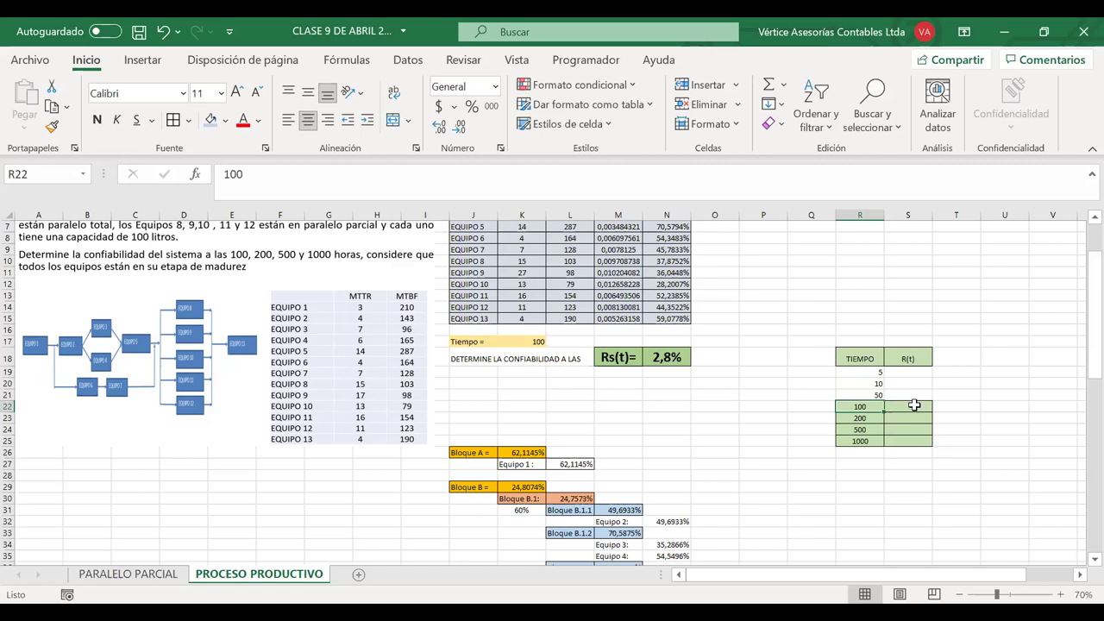
- Copy the format of the 100-hour row R22:S22 to the new rows R19:S21 and select S19
drag(921, 410, 862, 407)
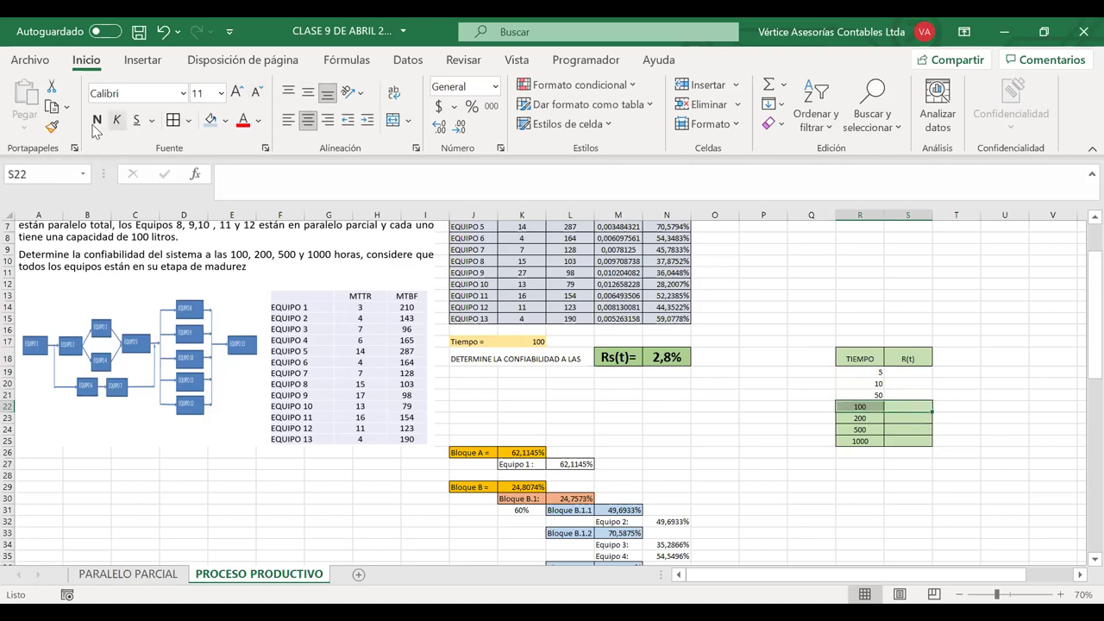
click(52, 127)
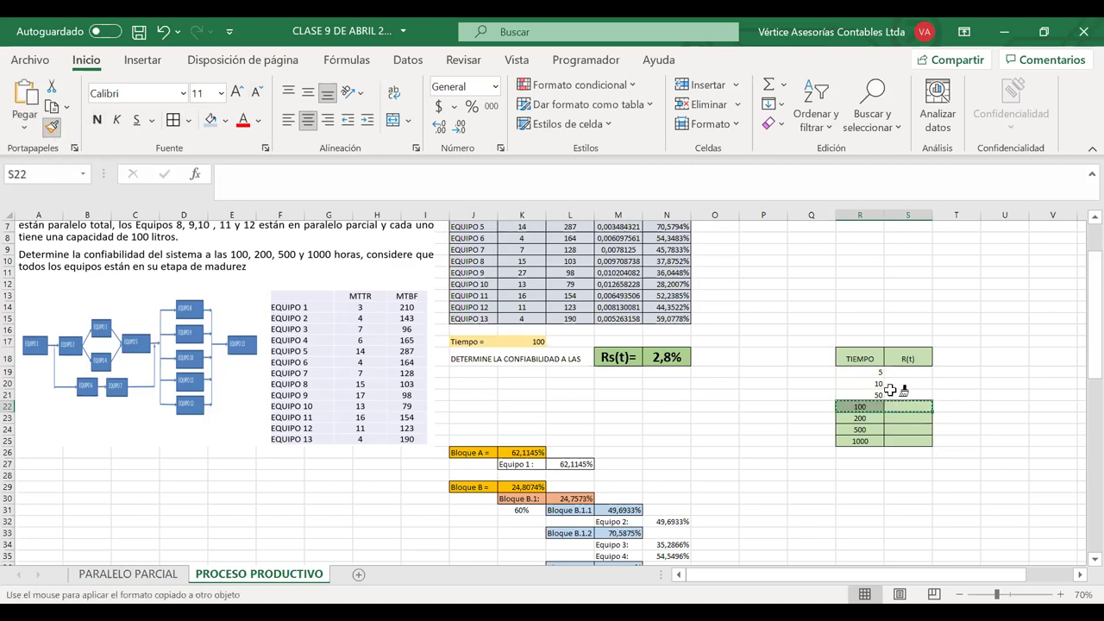
drag(896, 393, 871, 373)
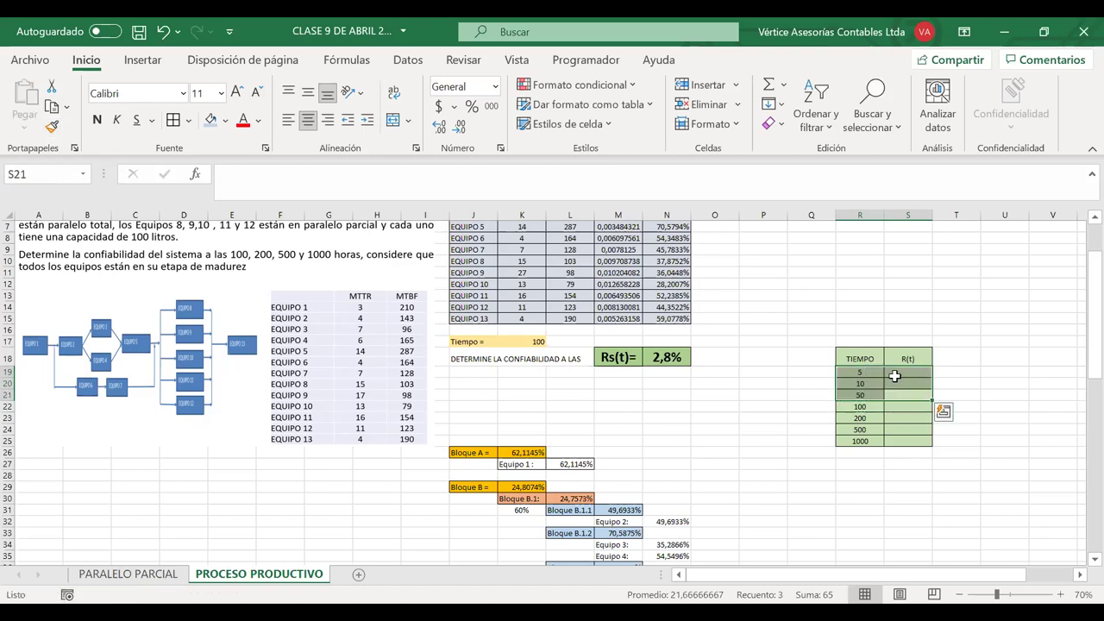
click(895, 374)
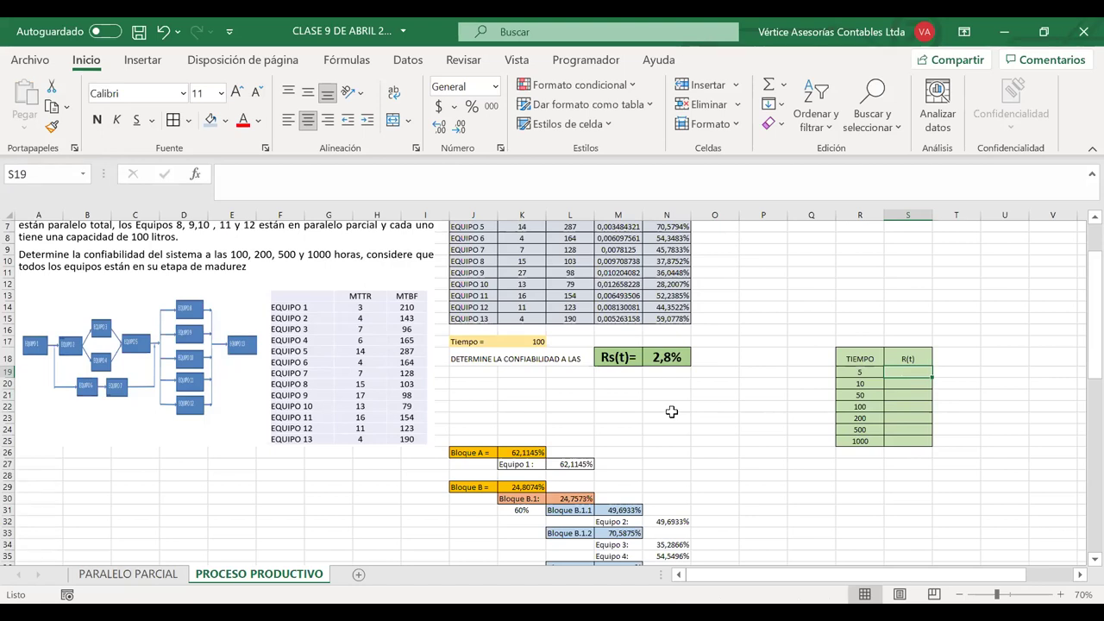
- Review the reliability calculations for blocks A to D and the j=5, j=4 and j=3 combination tables
scroll(643, 473, down, 6)
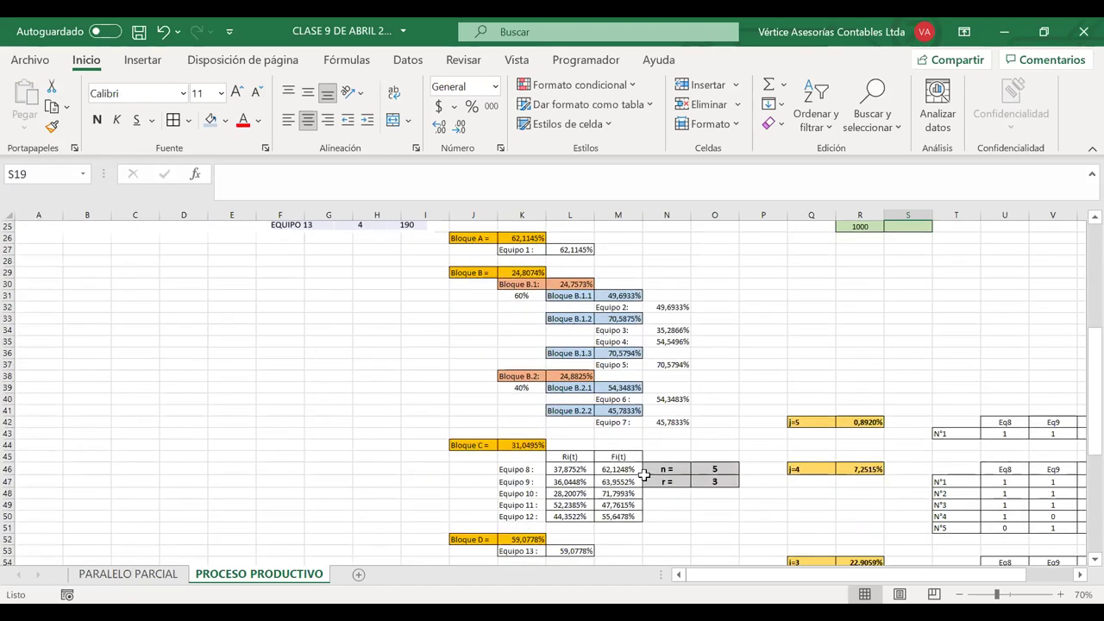
scroll(643, 474, down, 5)
scroll(644, 474, right, 2)
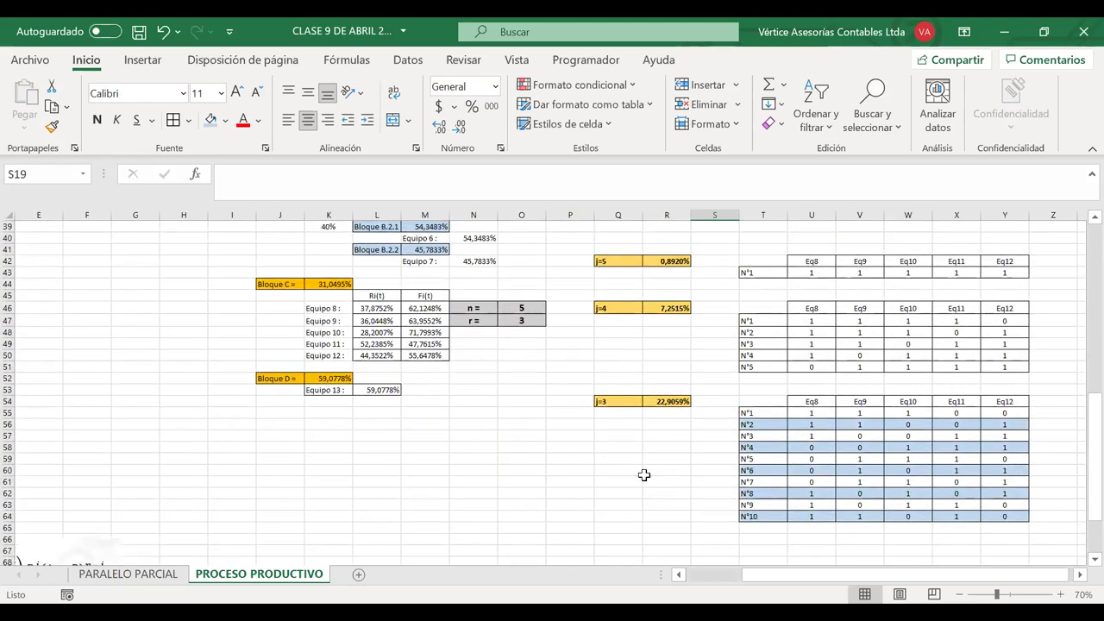
scroll(643, 474, right, 1)
scroll(644, 474, up, 10)
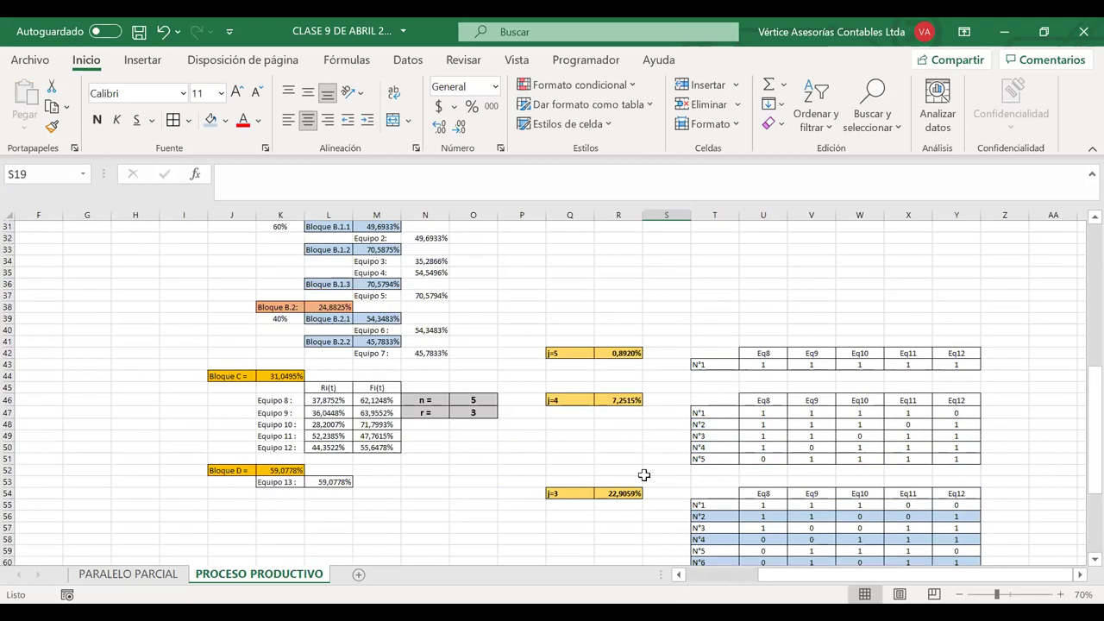
scroll(643, 474, up, 3)
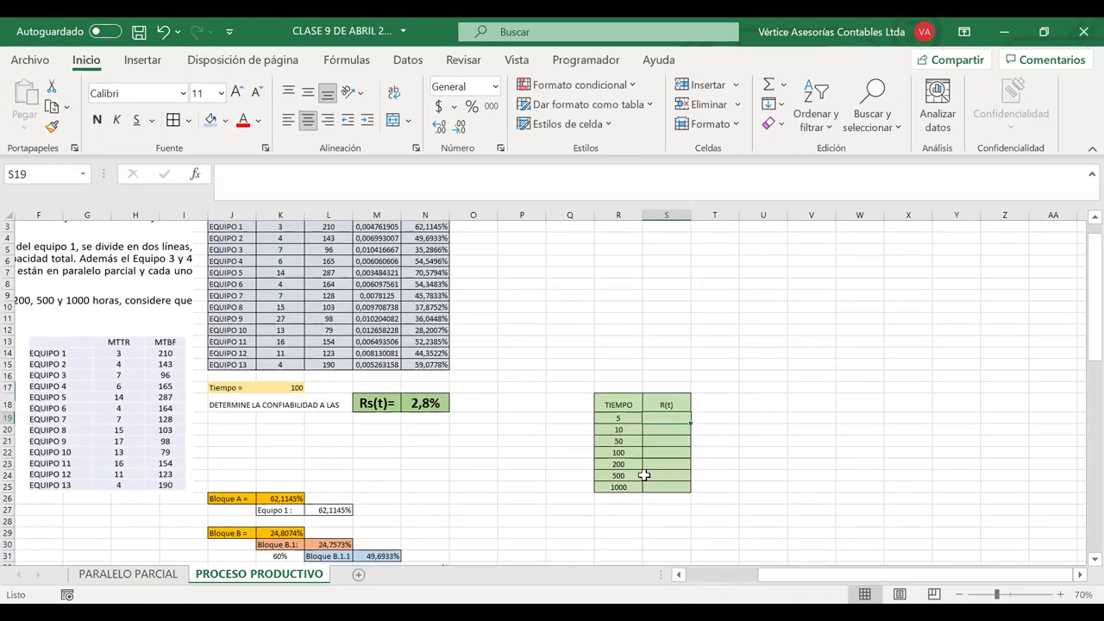
scroll(643, 474, left, 3)
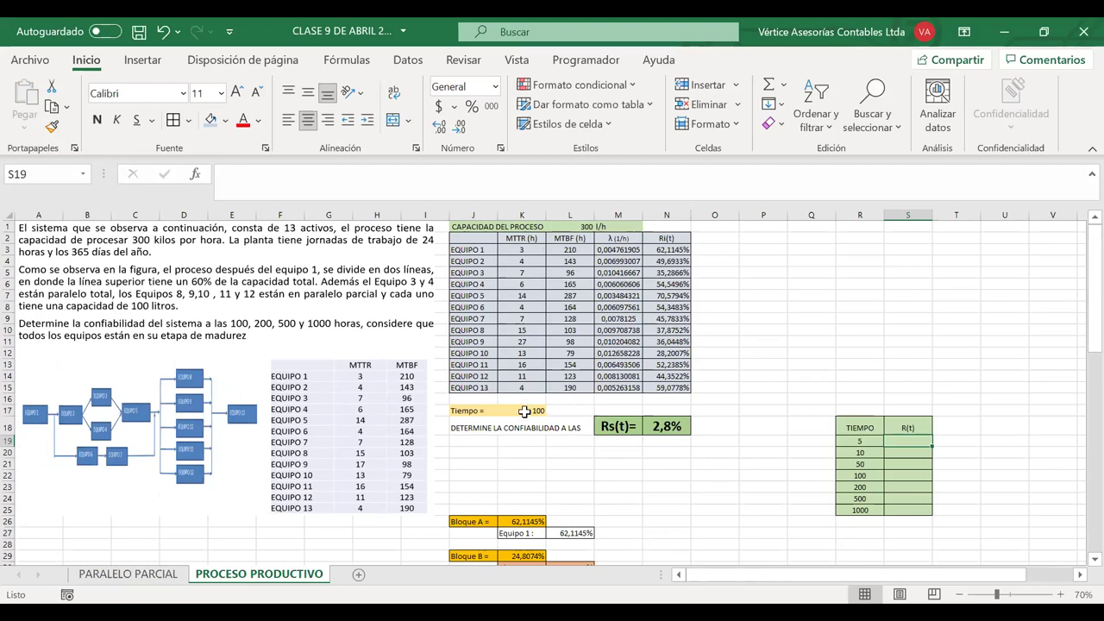
- Set Tiempo in K17 to 5 and record the system reliability as 89,5% in S19
click(527, 410)
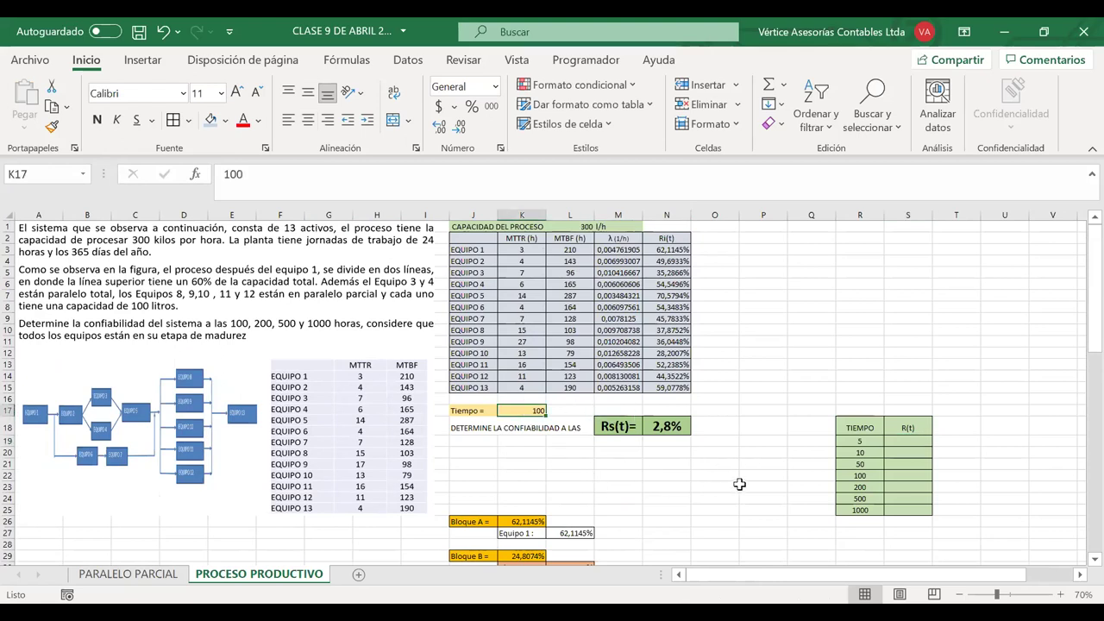
text(5)
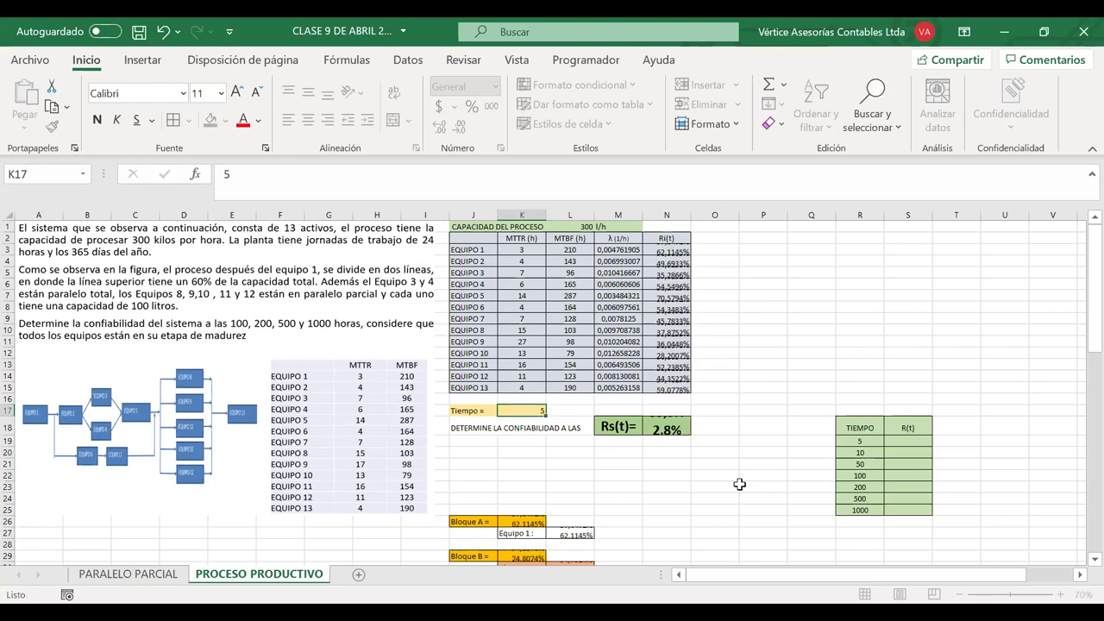
key(Return)
click(895, 441)
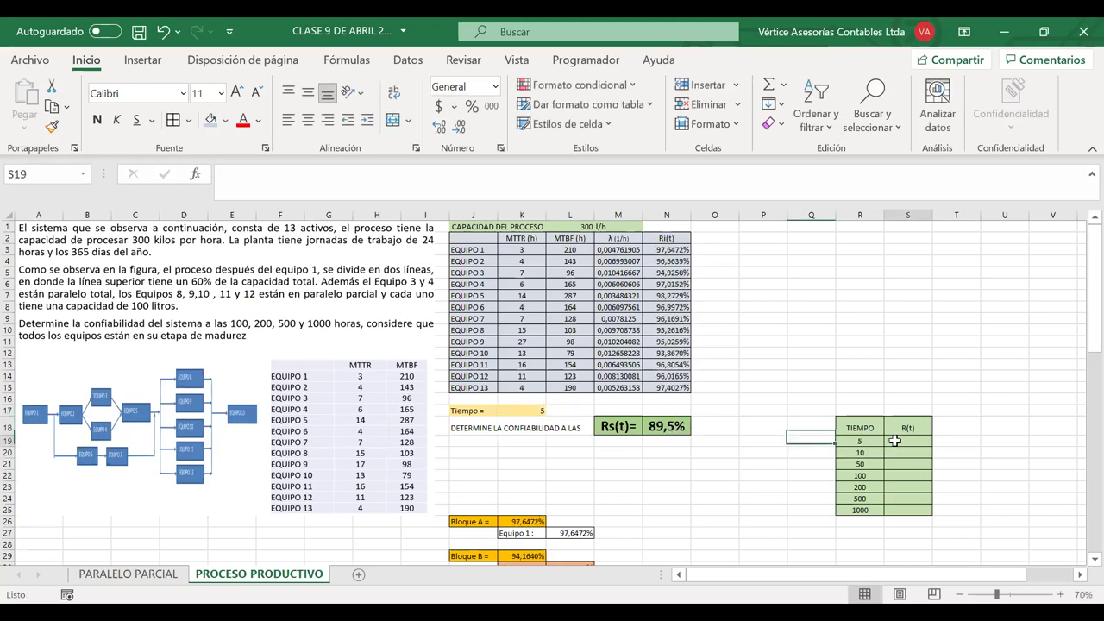
text(89,5)
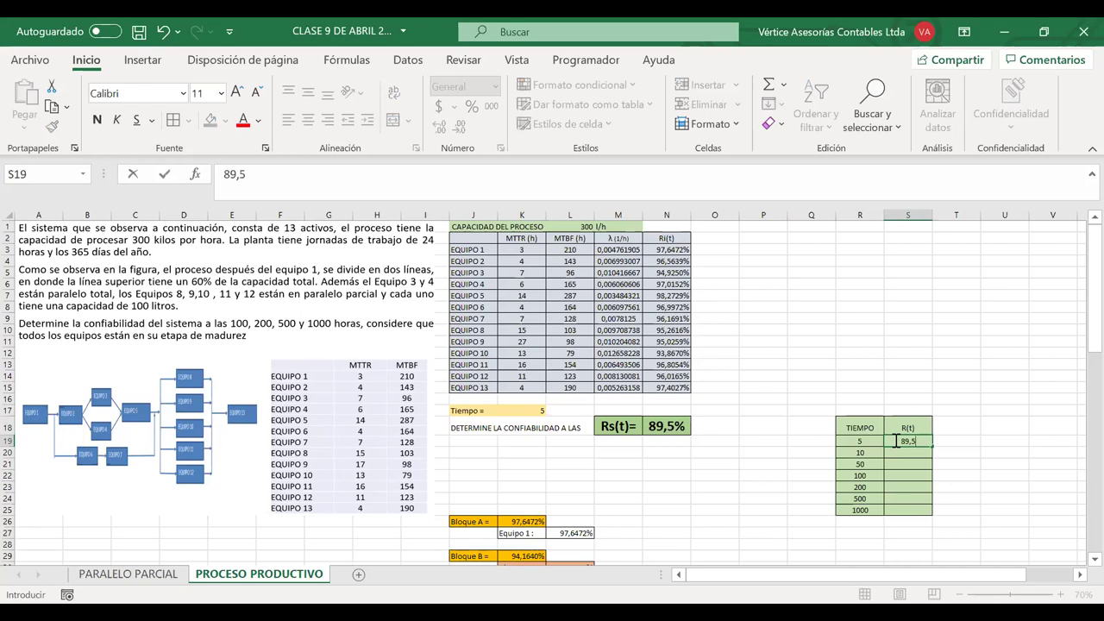
key(Return)
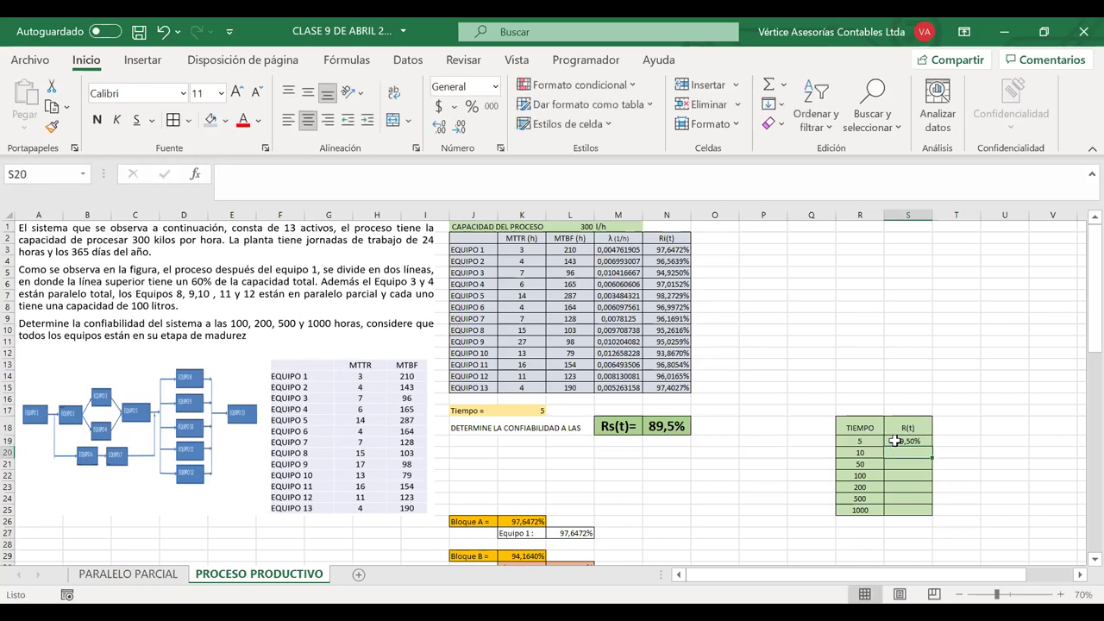
- Set Tiempo in K17 to 10 and record the system reliability as 79,6 in S20
click(531, 412)
text(10)
key(Return)
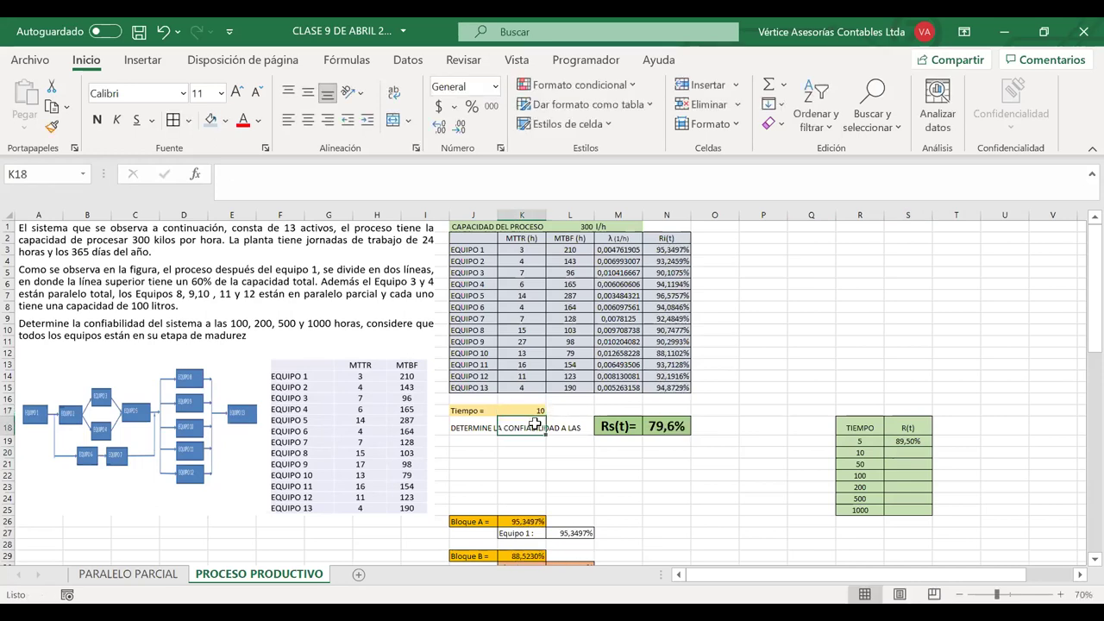
click(921, 451)
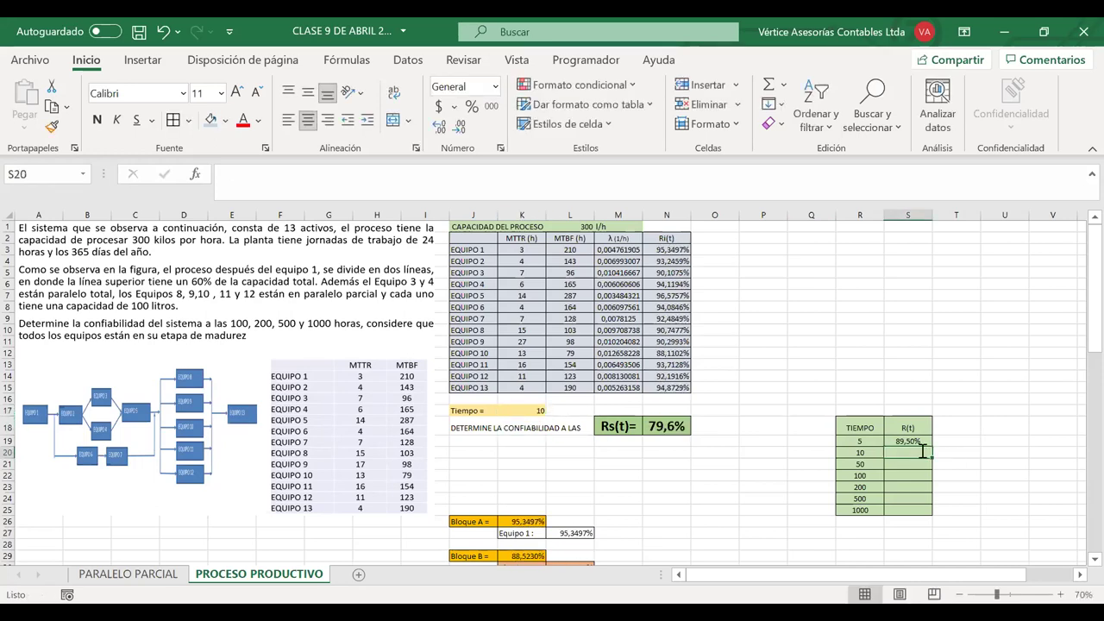
text(79,6)
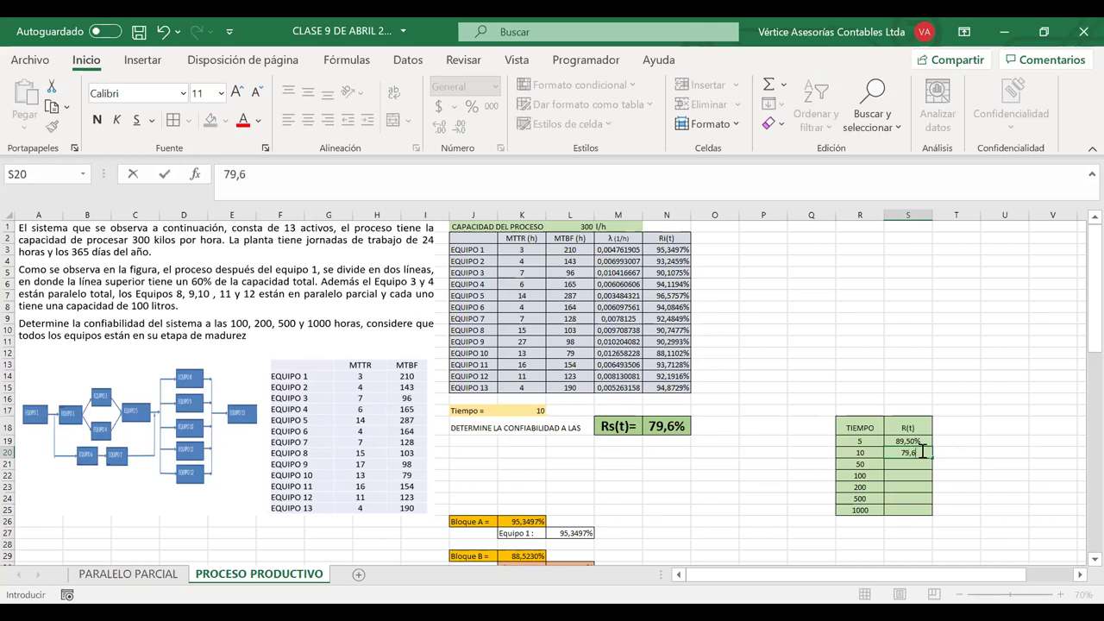
key(Return)
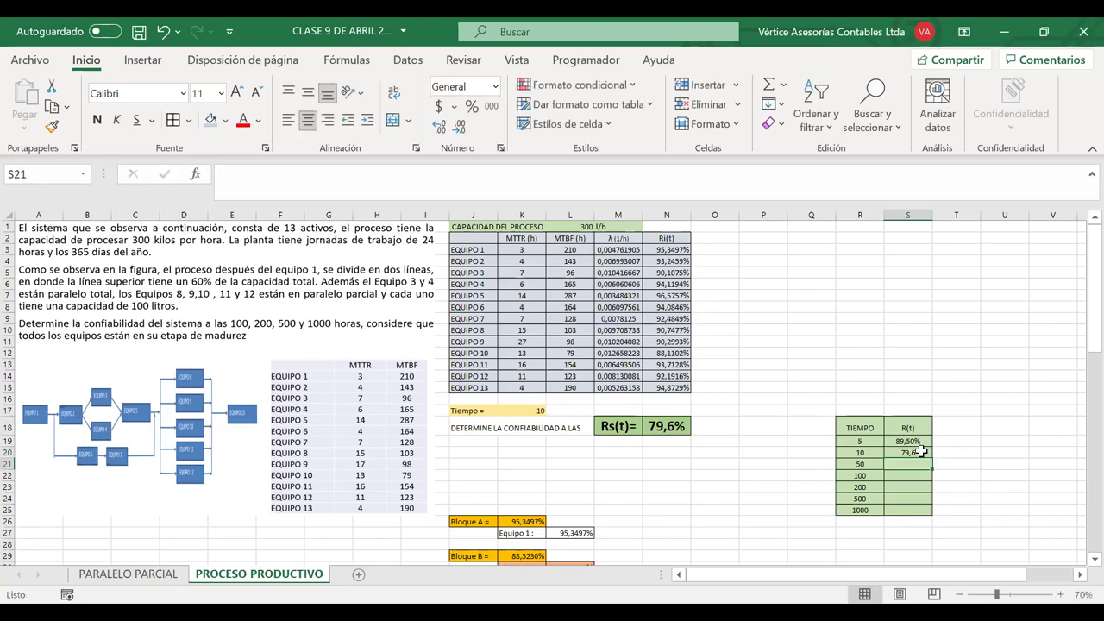
- Set Tiempo in K17 to 50 and record the system reliability as 22,9 in S21
click(859, 464)
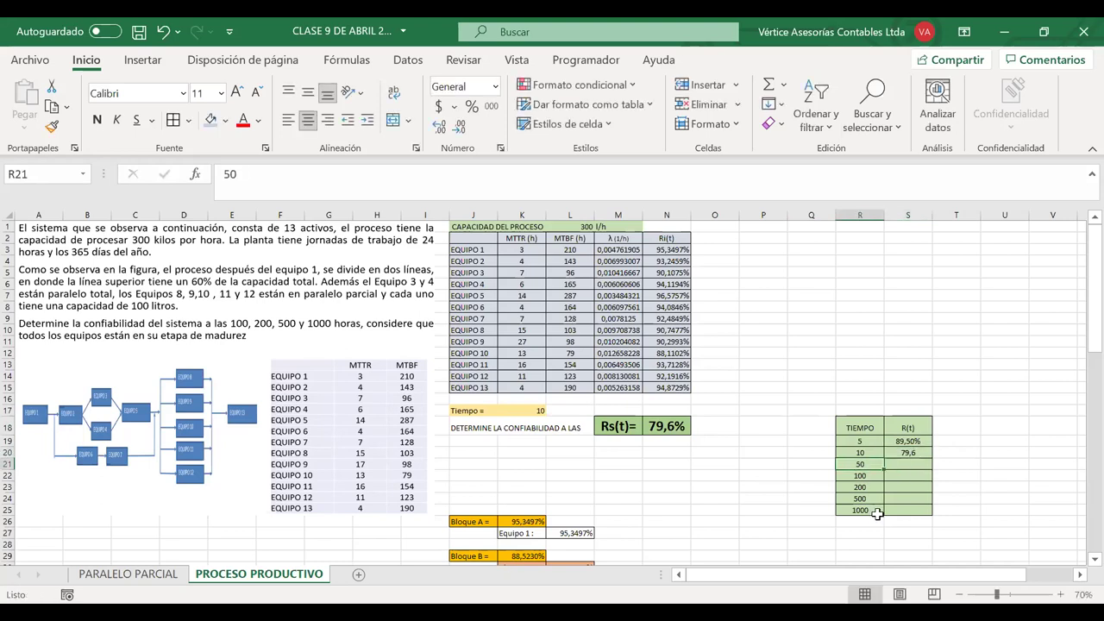
click(523, 411)
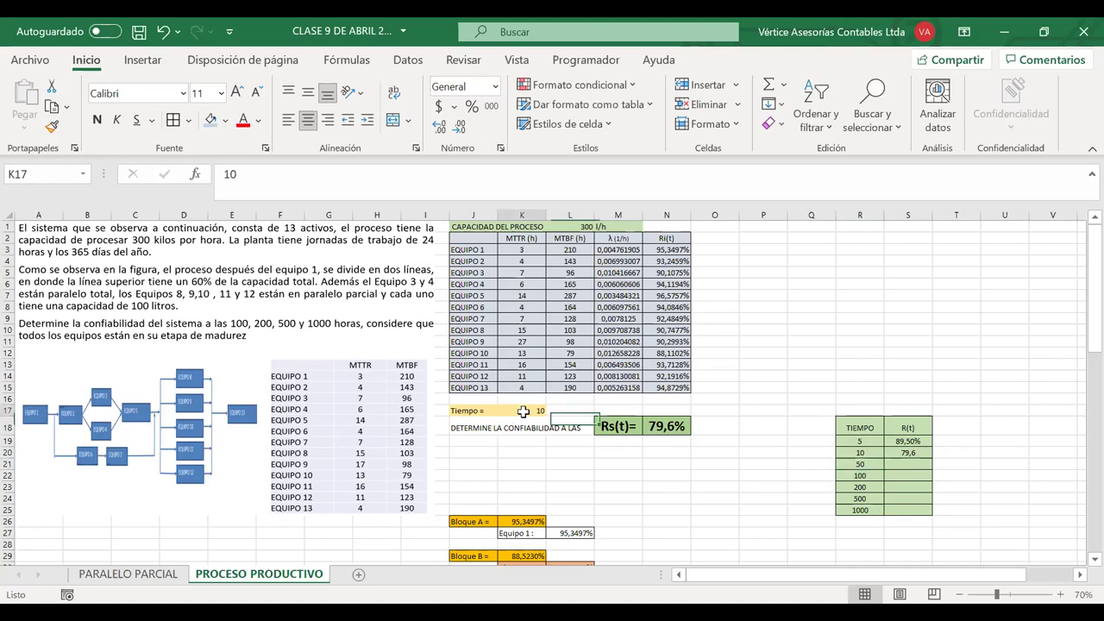
text(50)
key(Return)
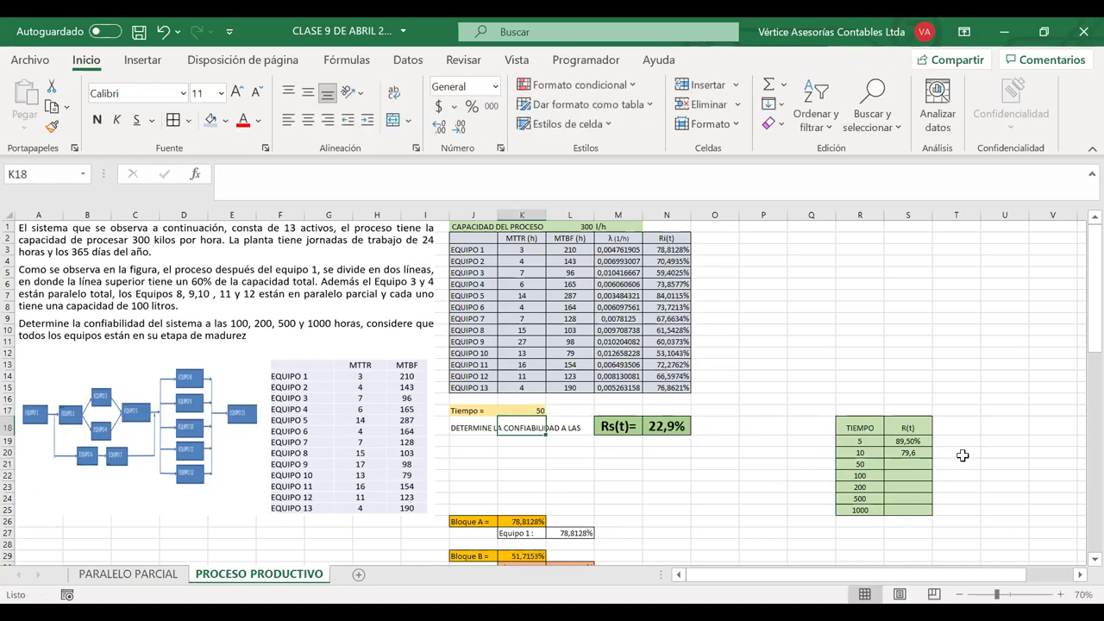
click(915, 464)
text(22,9)
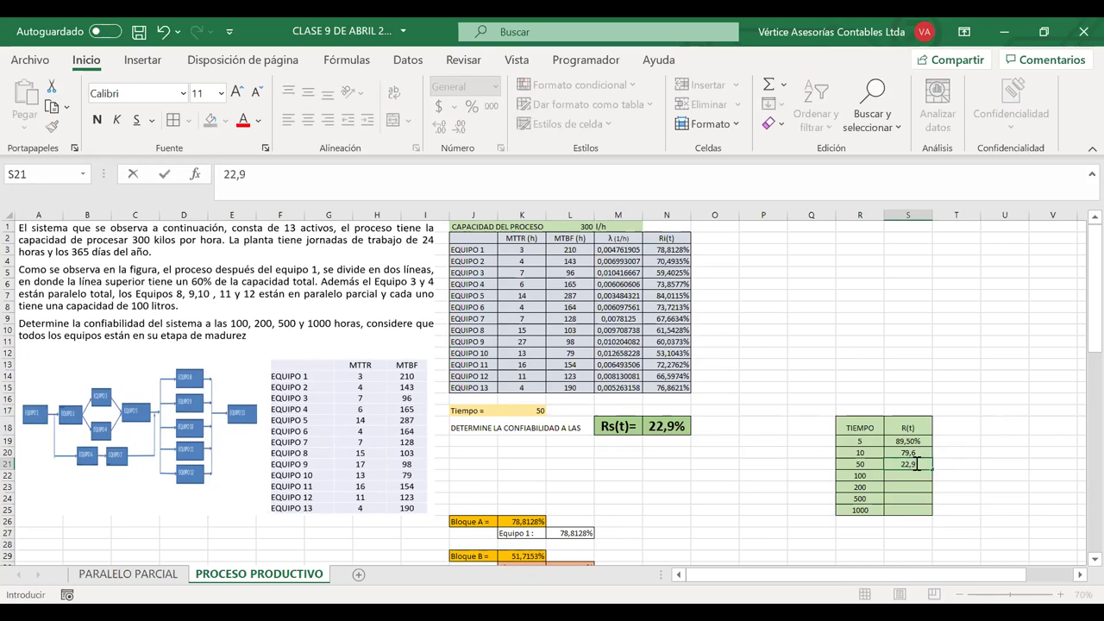
key(Return)
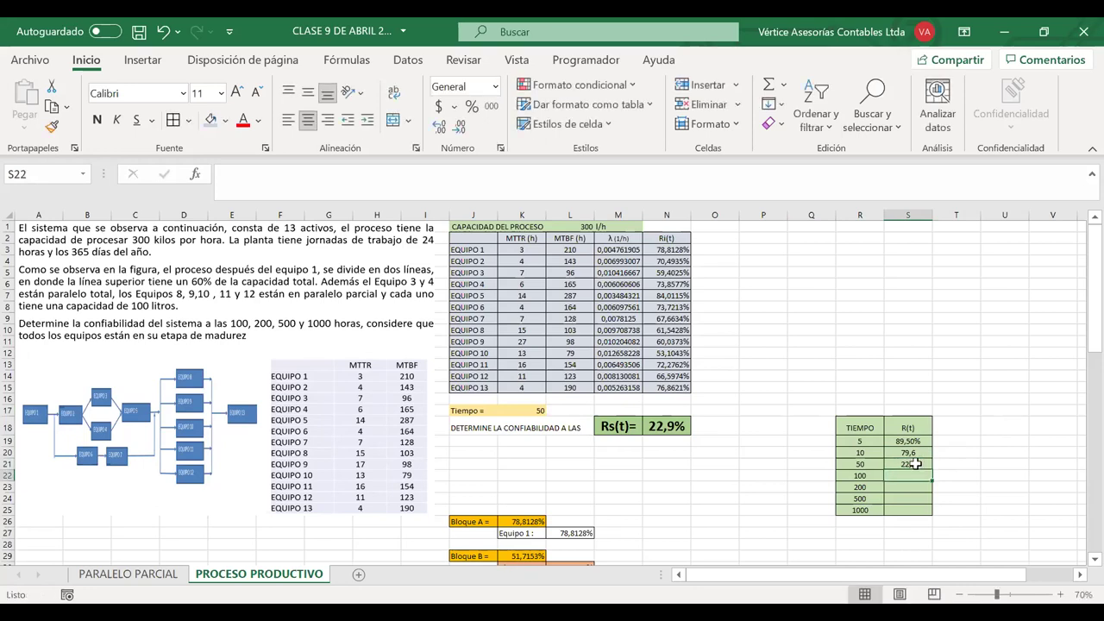
- Correct the R(t) entries for 10 and 50 hours in S20 and S21 to percentages, 79,6% and 22,9%
double_click(929, 452)
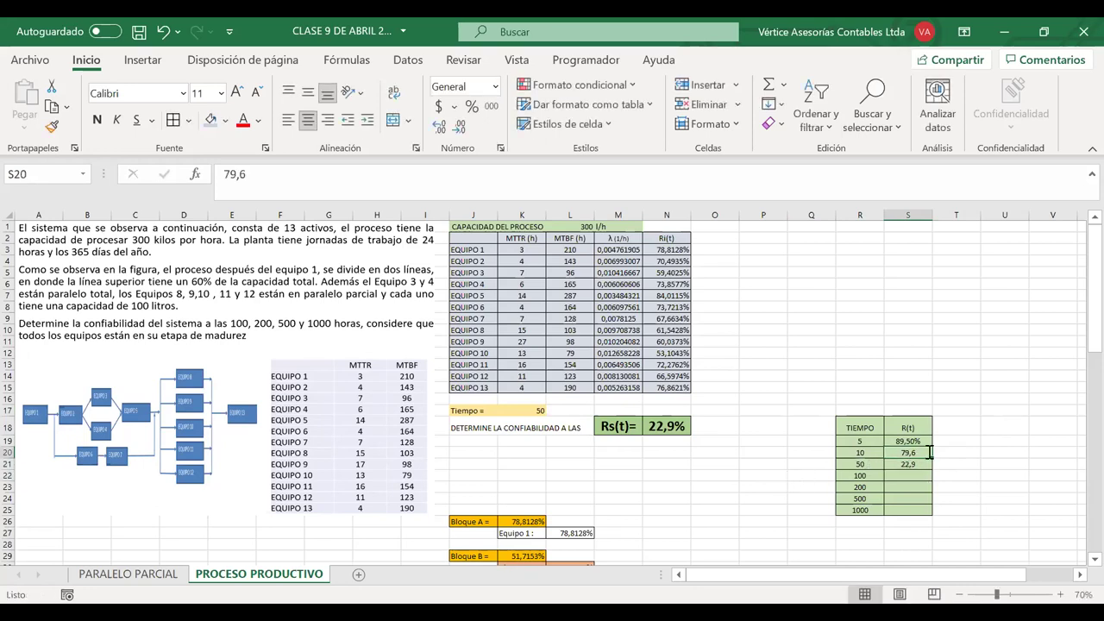
key(Return)
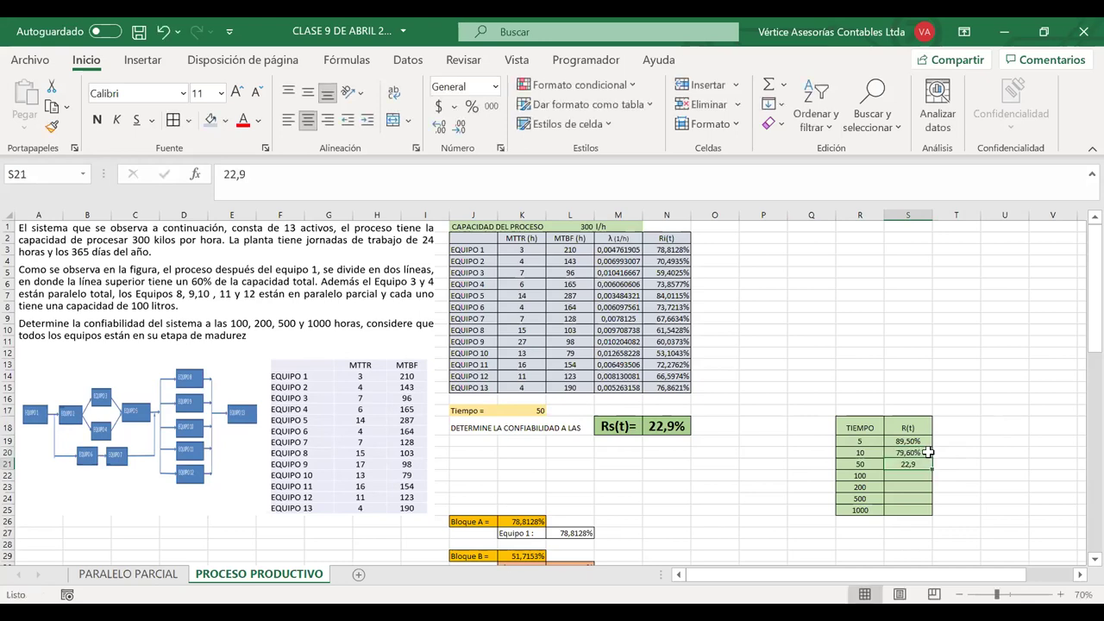
double_click(923, 463)
text(%)
key(Return)
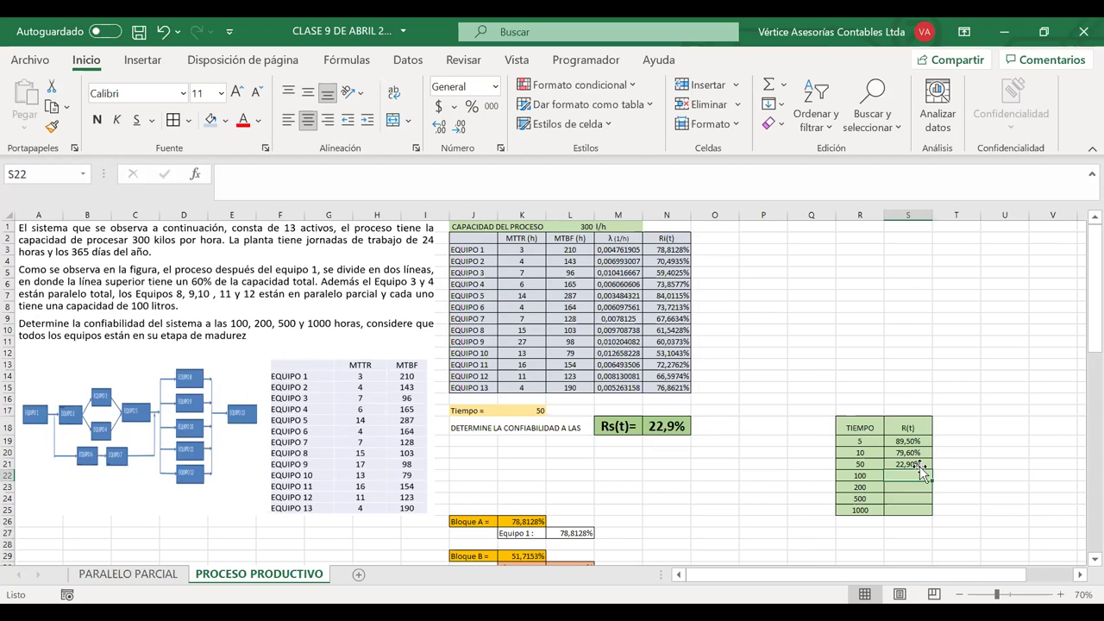
- Set Tiempo in K17 to 100 for the next R(t) calculation
click(526, 411)
text(1)
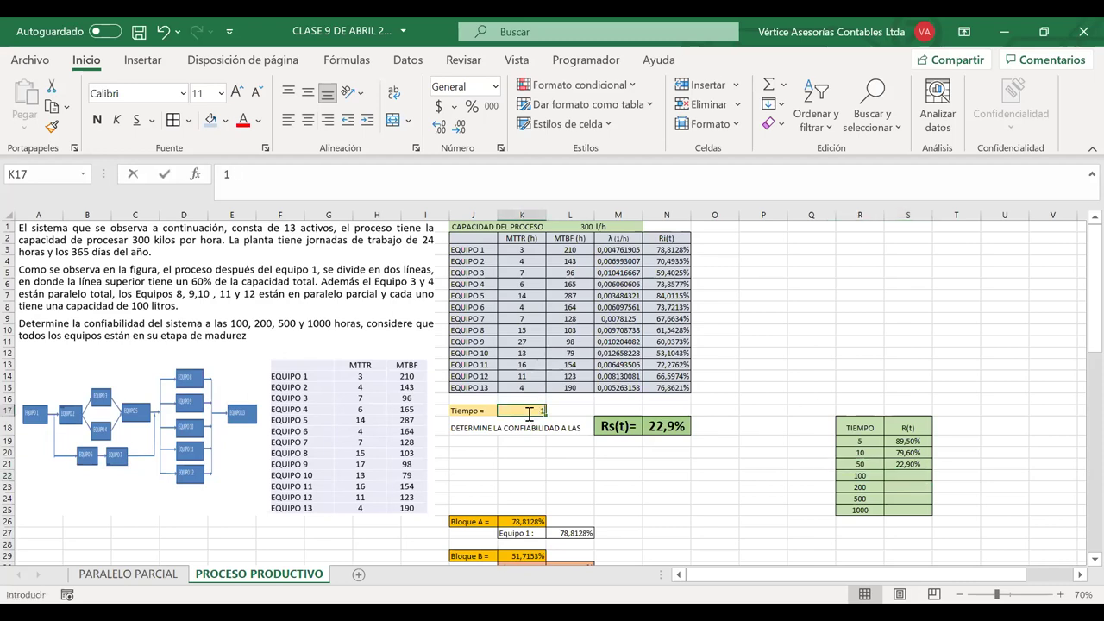
text(00)
key(Return)
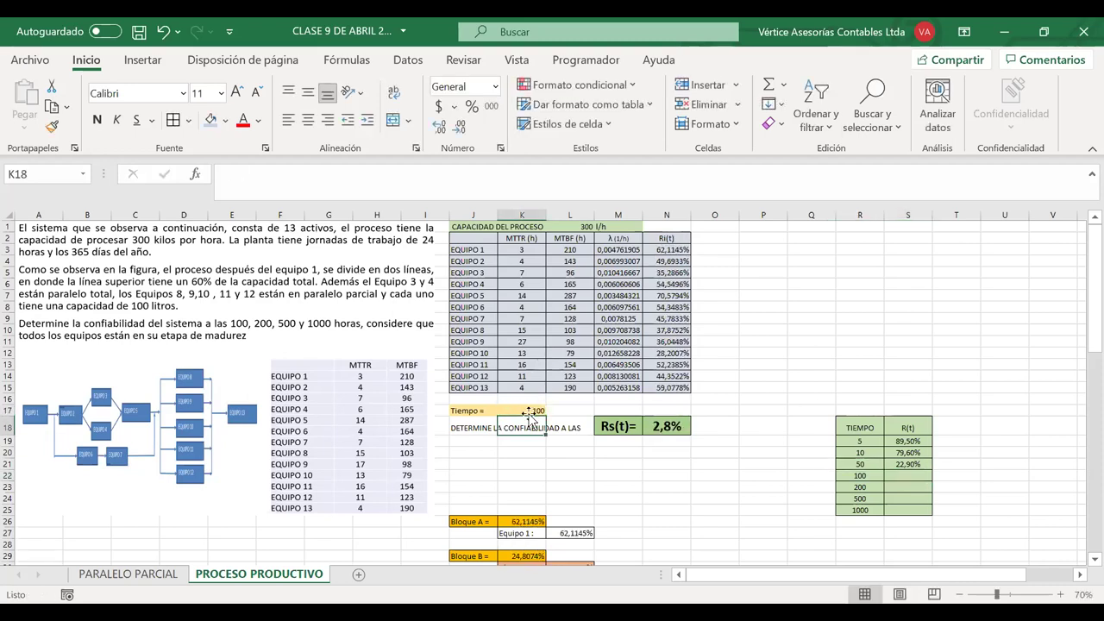
click(911, 476)
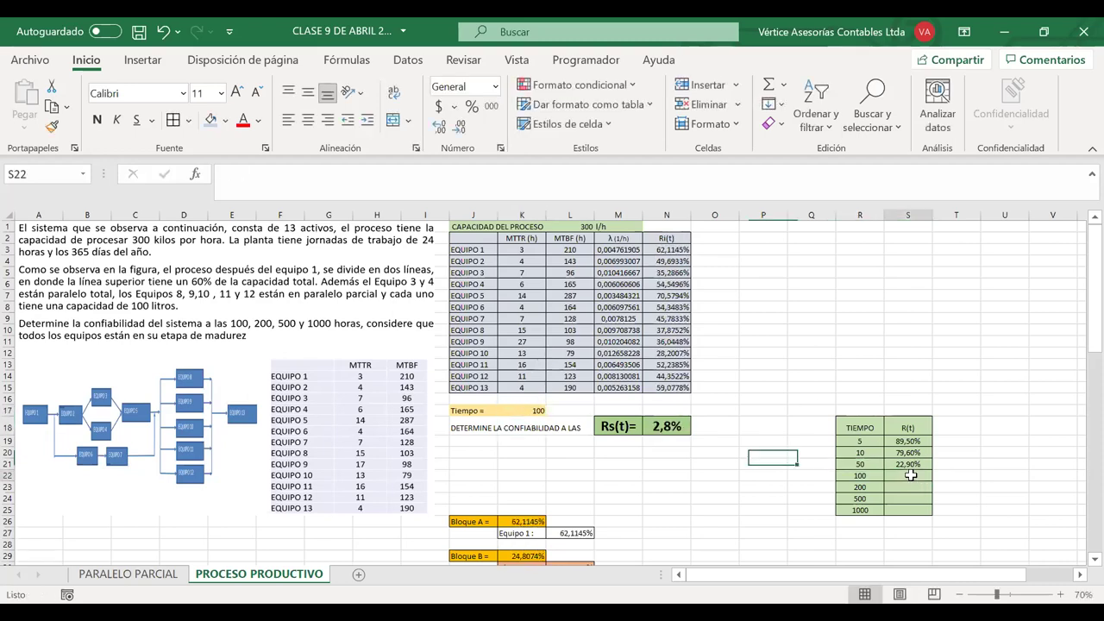
- Show the Rs(t) result in N18 with three decimals and widen column N to fit it
click(675, 427)
click(441, 126)
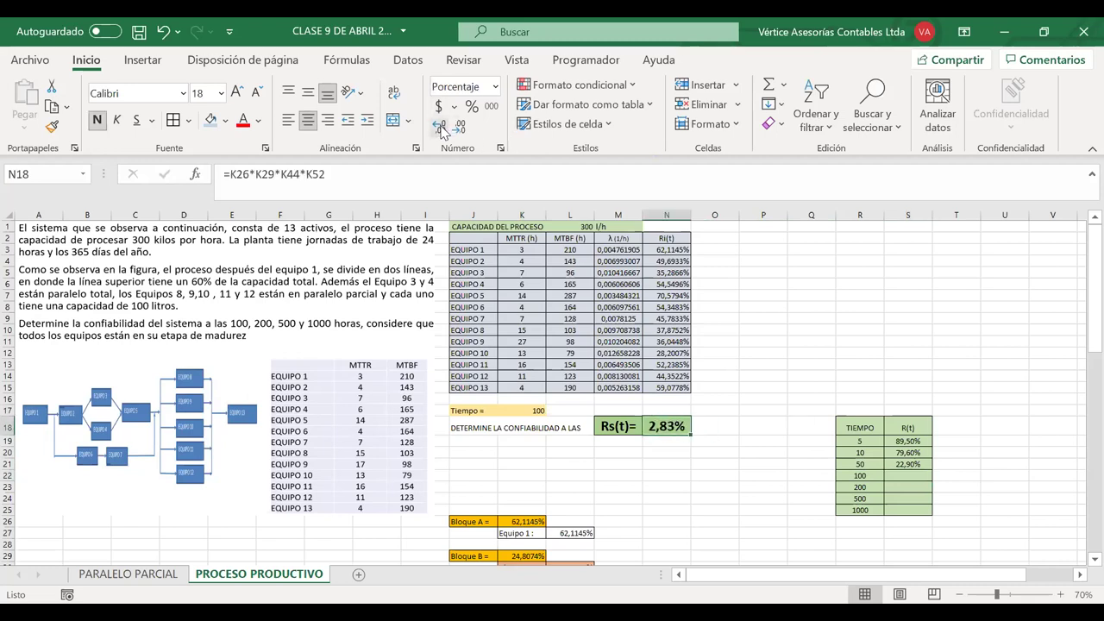
click(441, 126)
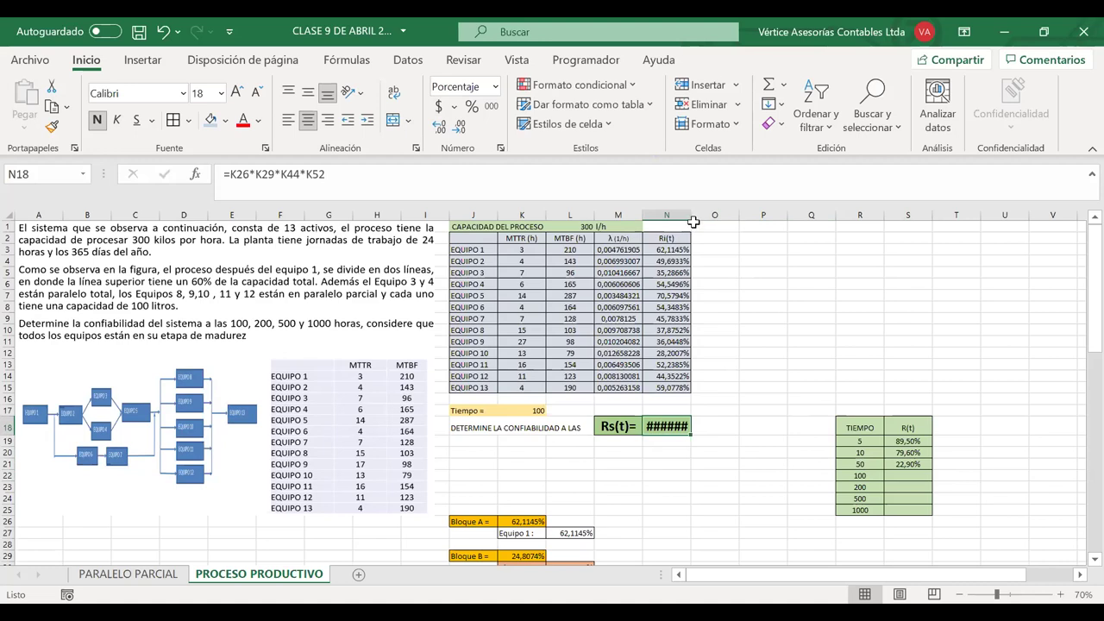
drag(692, 219, 709, 219)
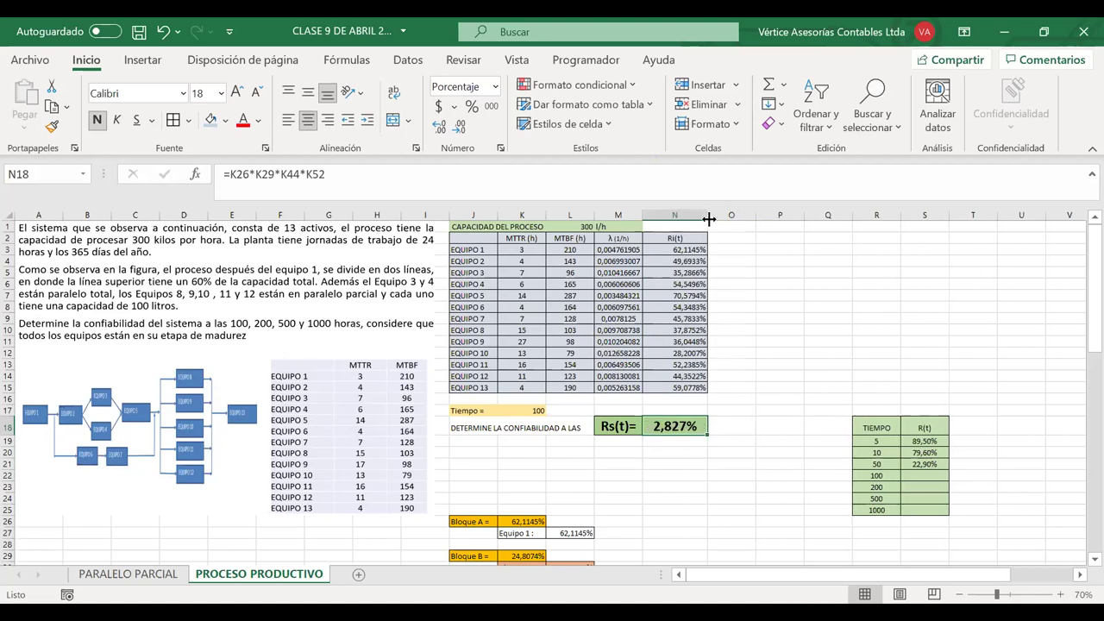
- Enter 2,827% as the 100-hour R(t) in S22 and show S19:S25 with three decimals
click(916, 474)
text(2,827)
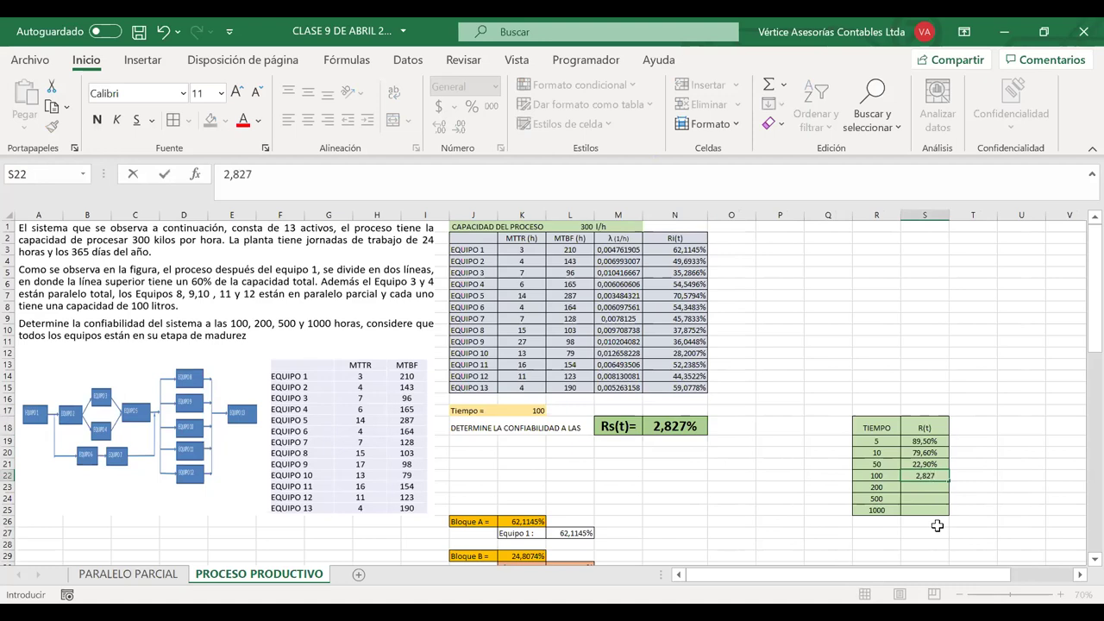
key(Return)
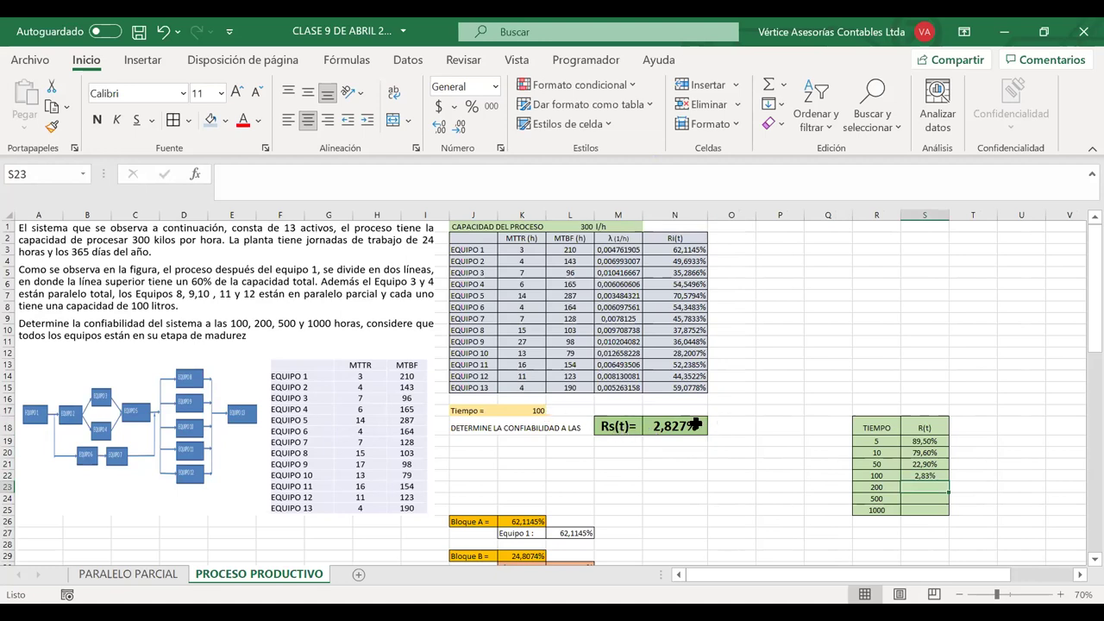
drag(924, 441, 926, 509)
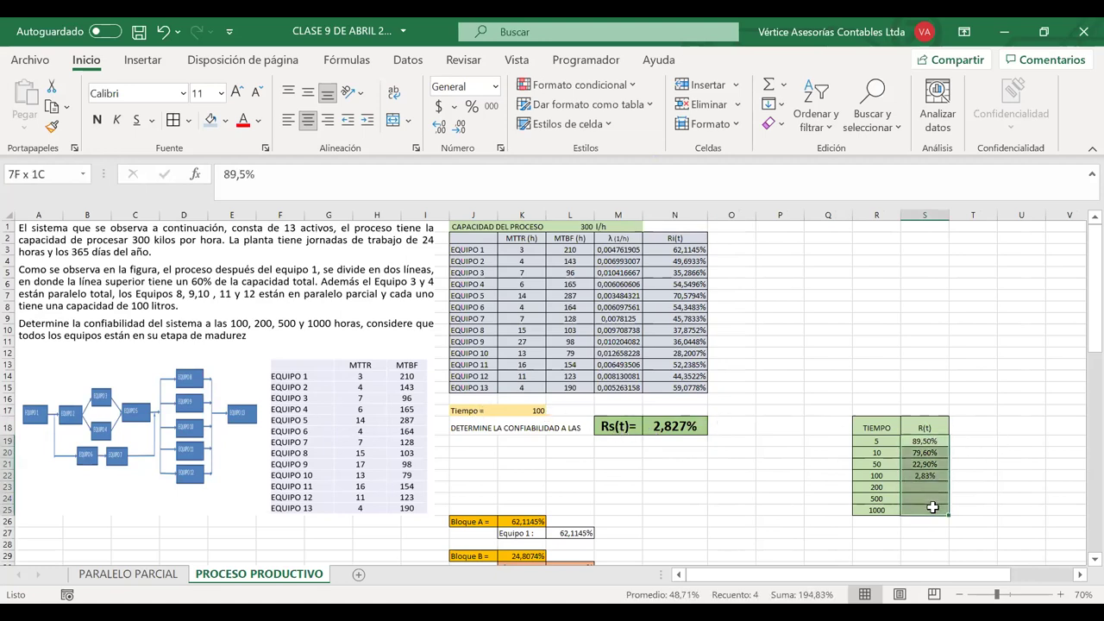
click(439, 126)
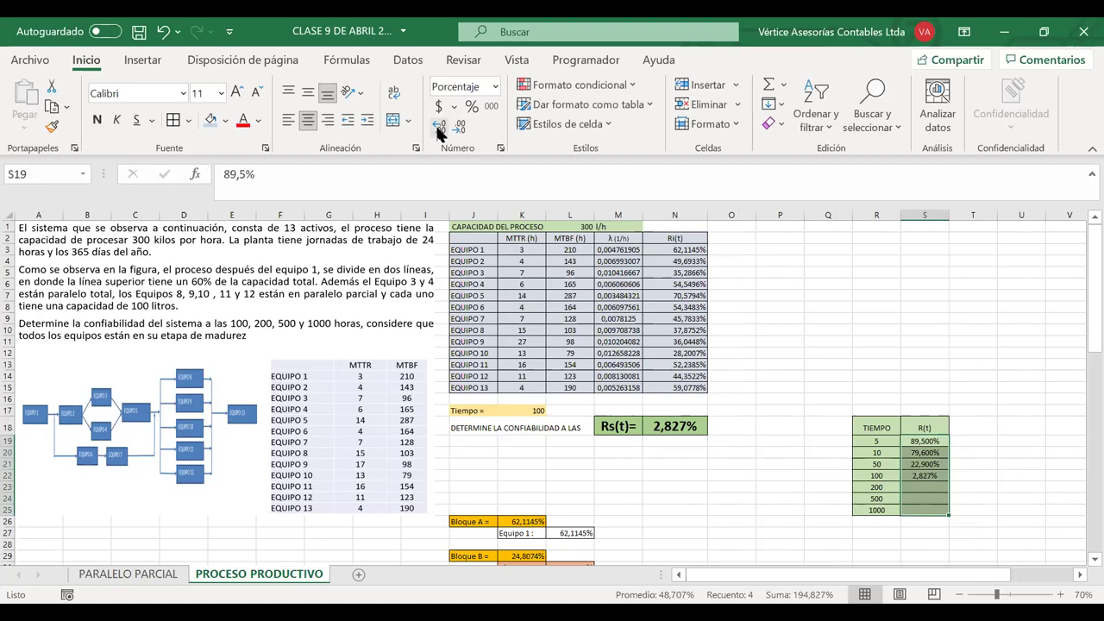
- Set Tiempo in K17 to 5 and correct the 5-hour R(t) in S19 to 89,481%
click(525, 411)
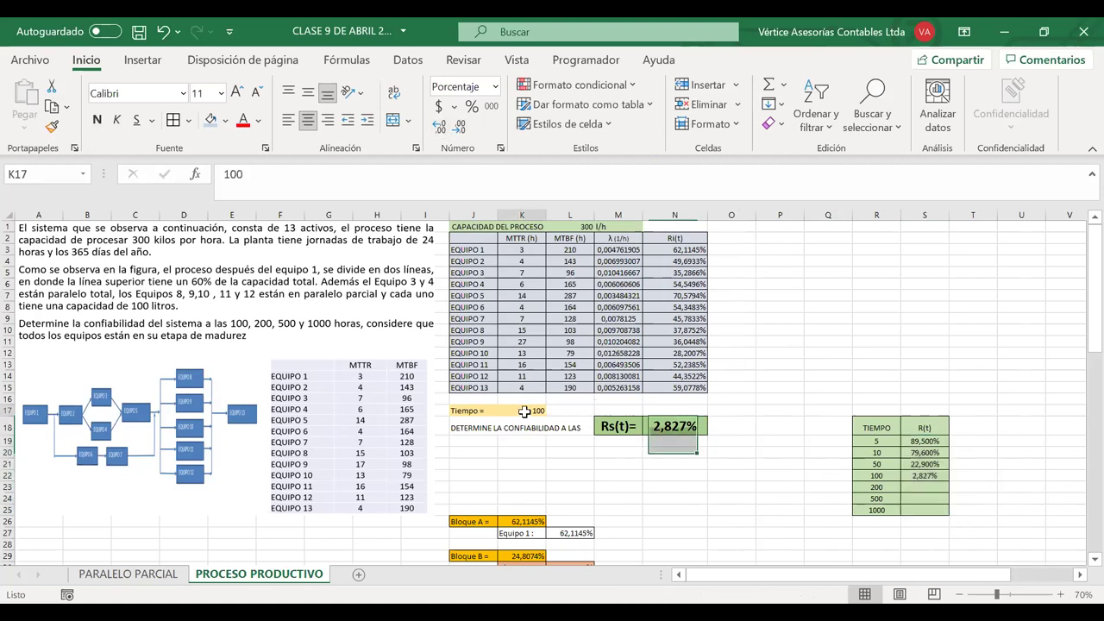
text(5)
key(Return)
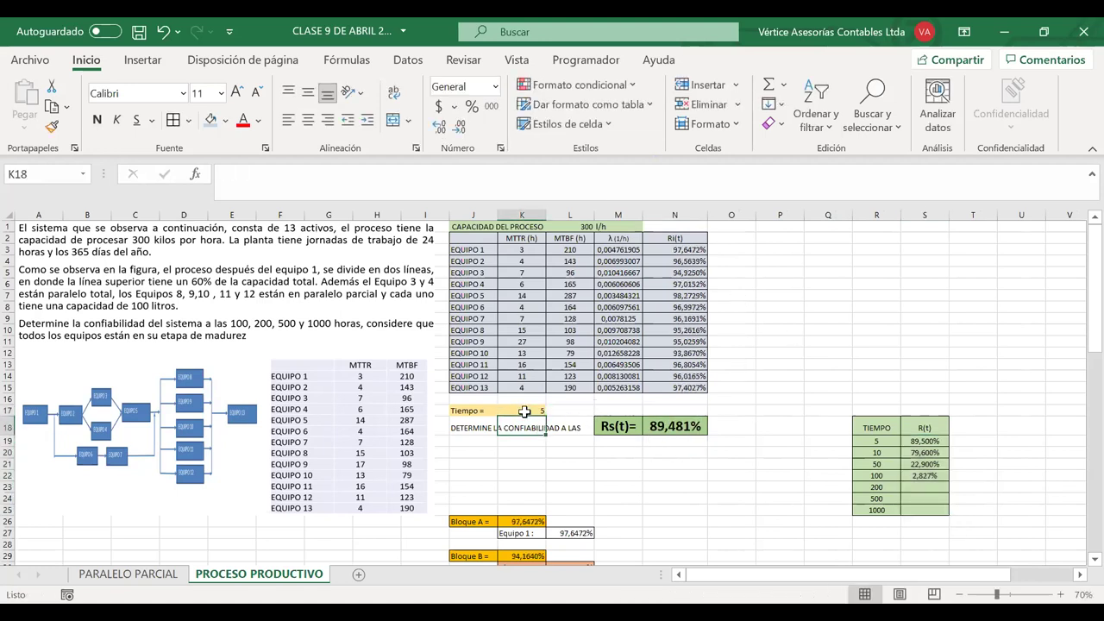
double_click(925, 439)
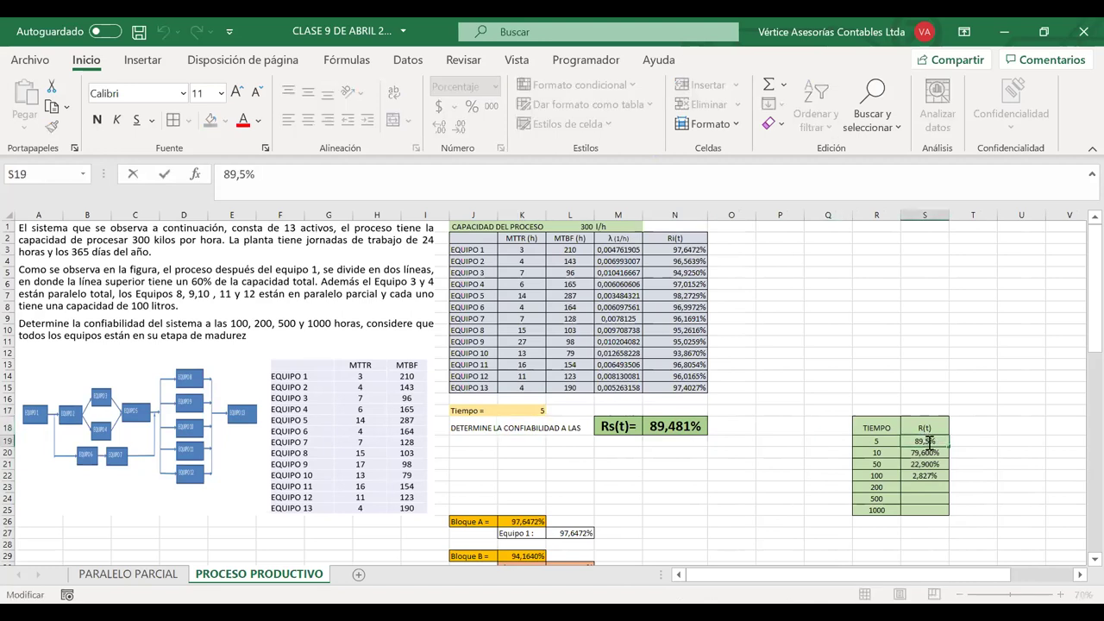
double_click(927, 441)
text(481)
key(Return)
- Set Tiempo in K17 to 10 and correct the 10-hour R(t) in S20 to 79,587%
click(521, 409)
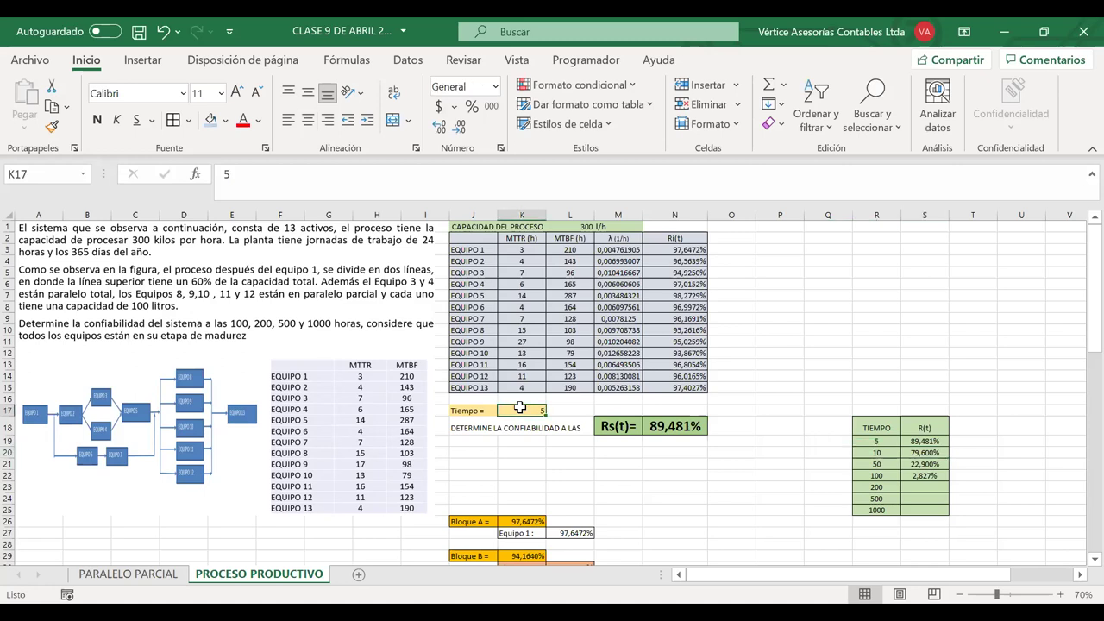
text(10)
key(Return)
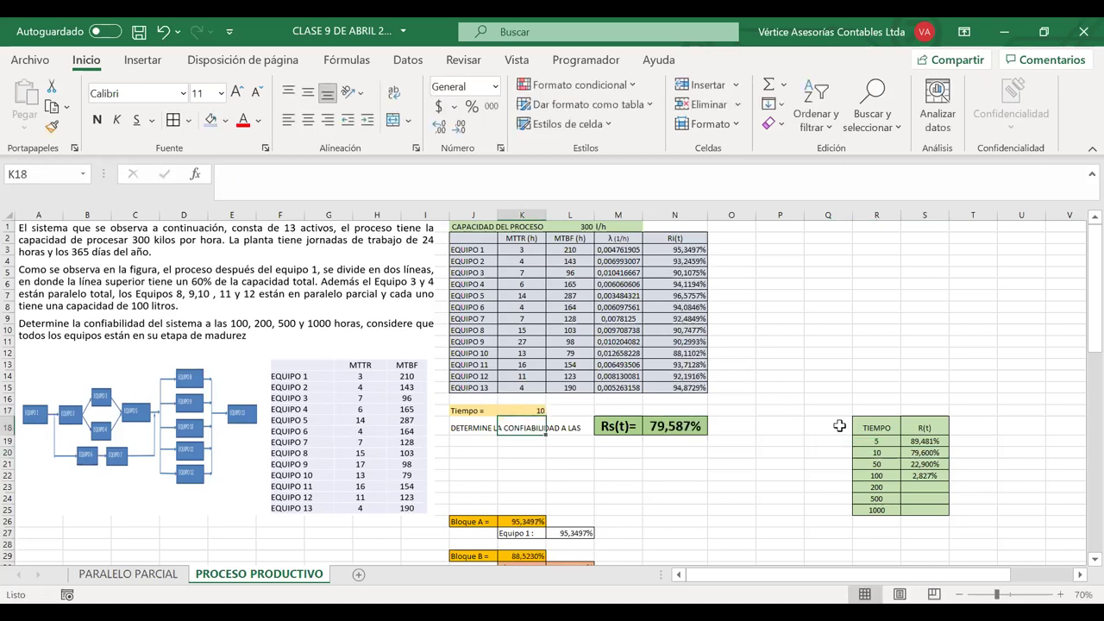
double_click(925, 451)
key(BackSpace)
text(587)
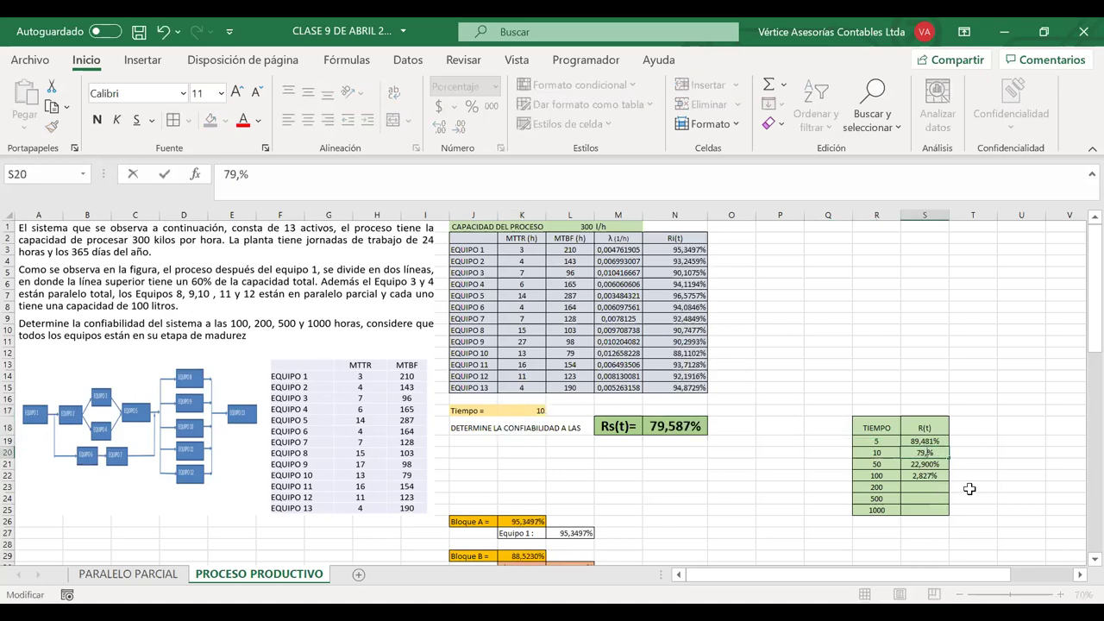
key(Return)
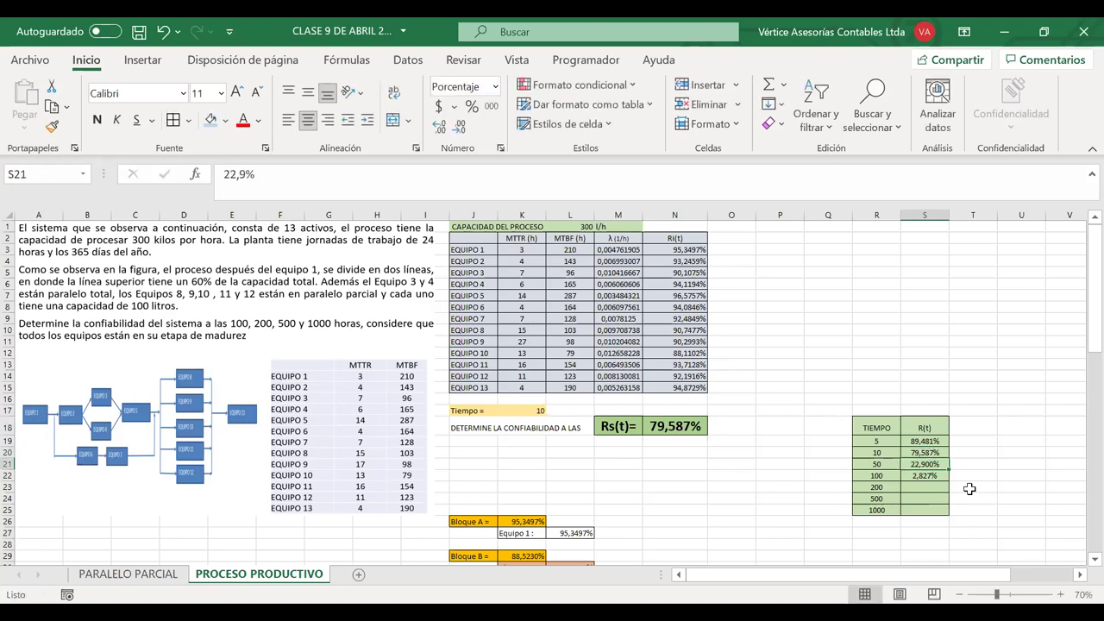
- Set Tiempo in K17 to 50 and correct the 50-hour R(t) in S21 to 22,873%
click(515, 413)
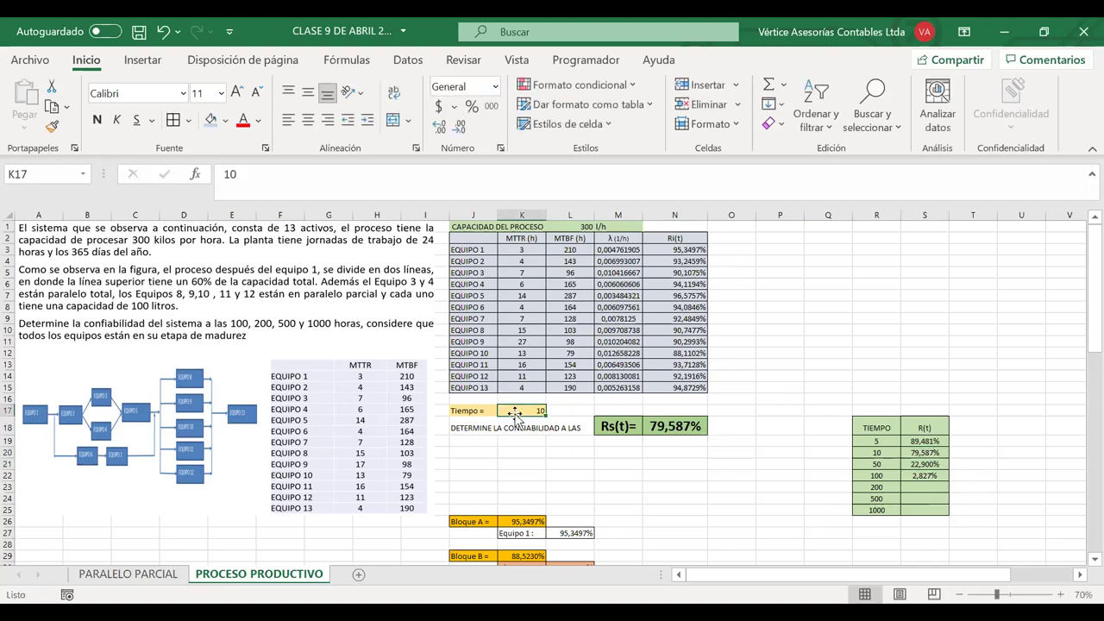
text(50)
key(Return)
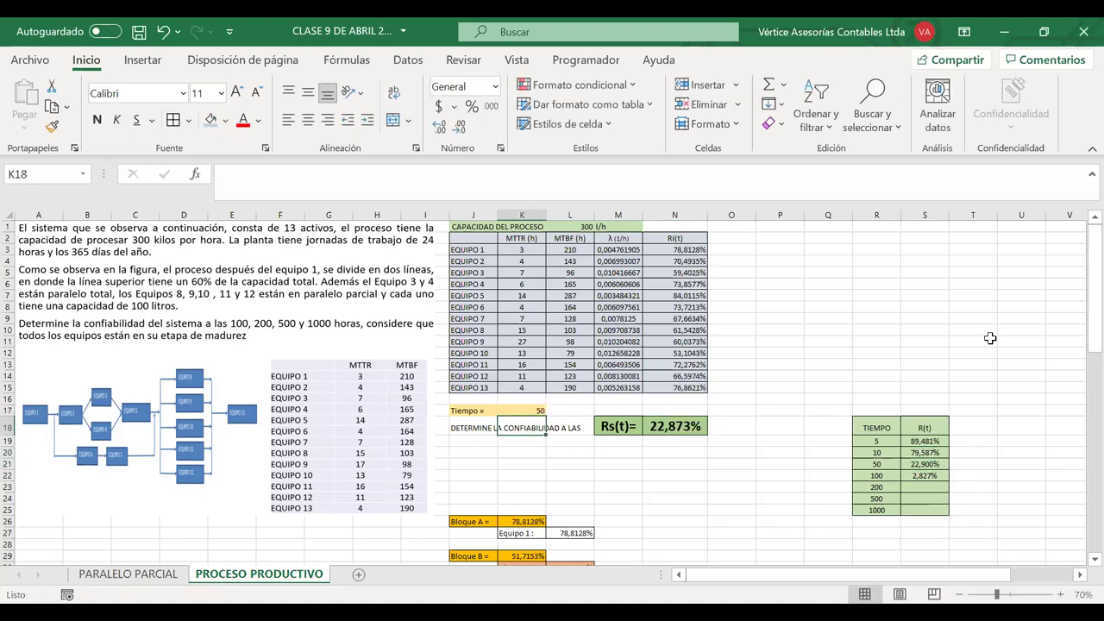
double_click(924, 464)
key(BackSpace)
text(873)
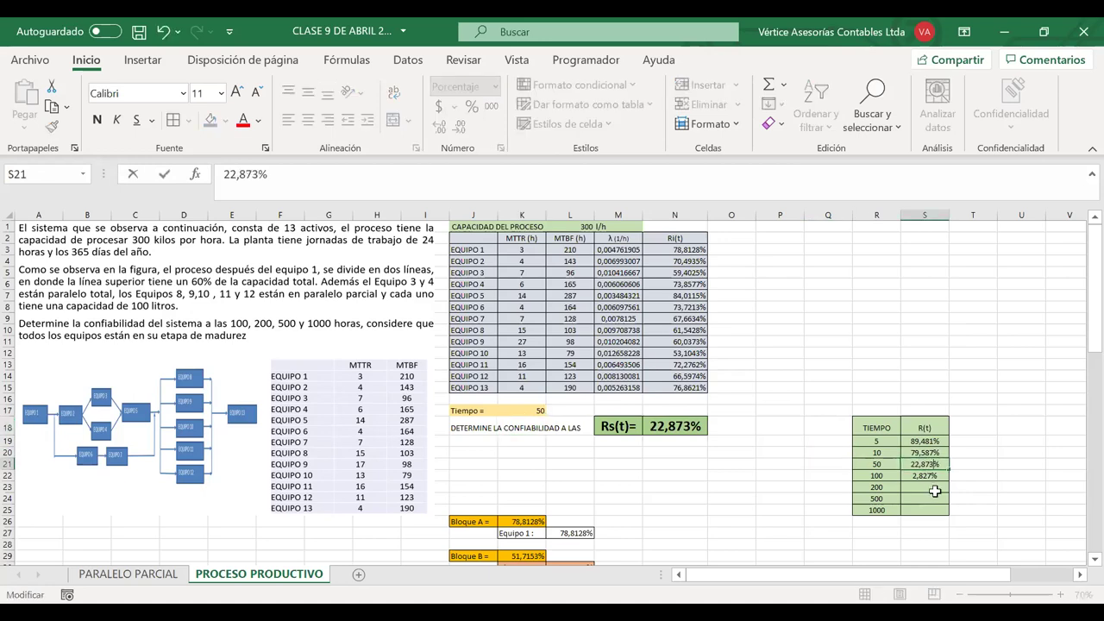
key(Return)
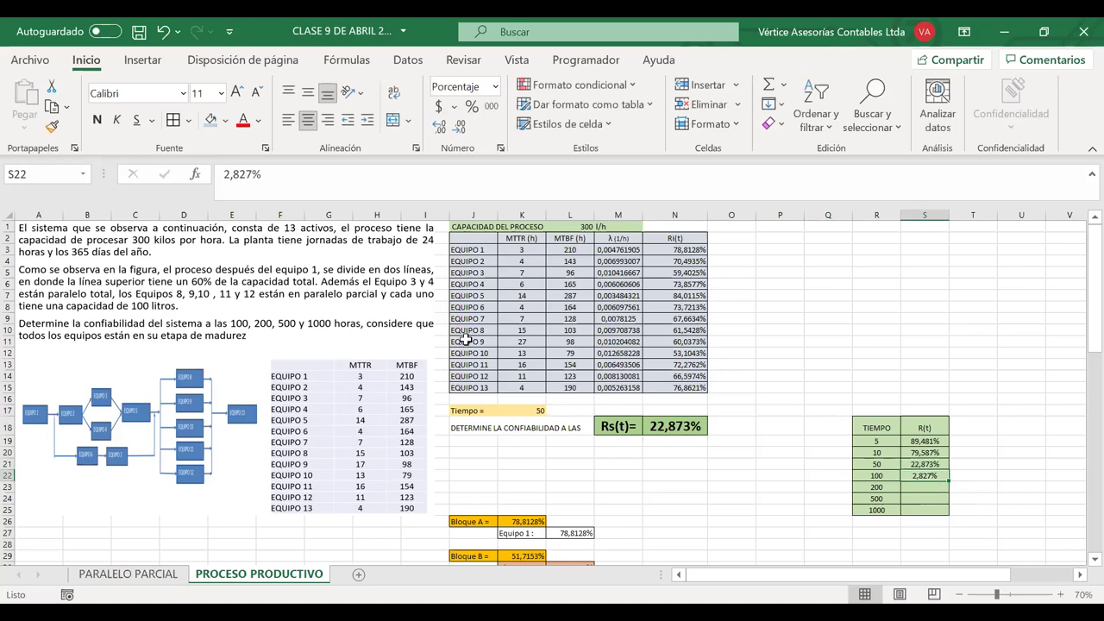
- Set Tiempo in K17 to 100 to check Rs(t) against the 100-hour entry in the table
click(532, 411)
text(100)
key(Return)
- Set Tiempo in K17 to 200 and enter 0,022% as the 200-hour R(t) in S23
click(521, 408)
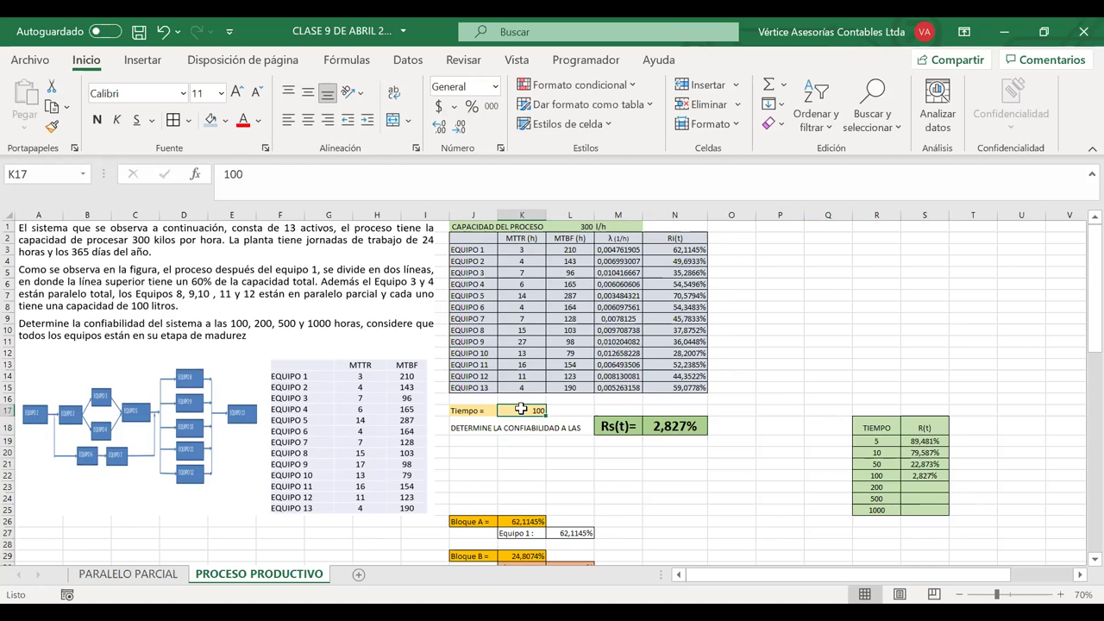
text(200)
key(Return)
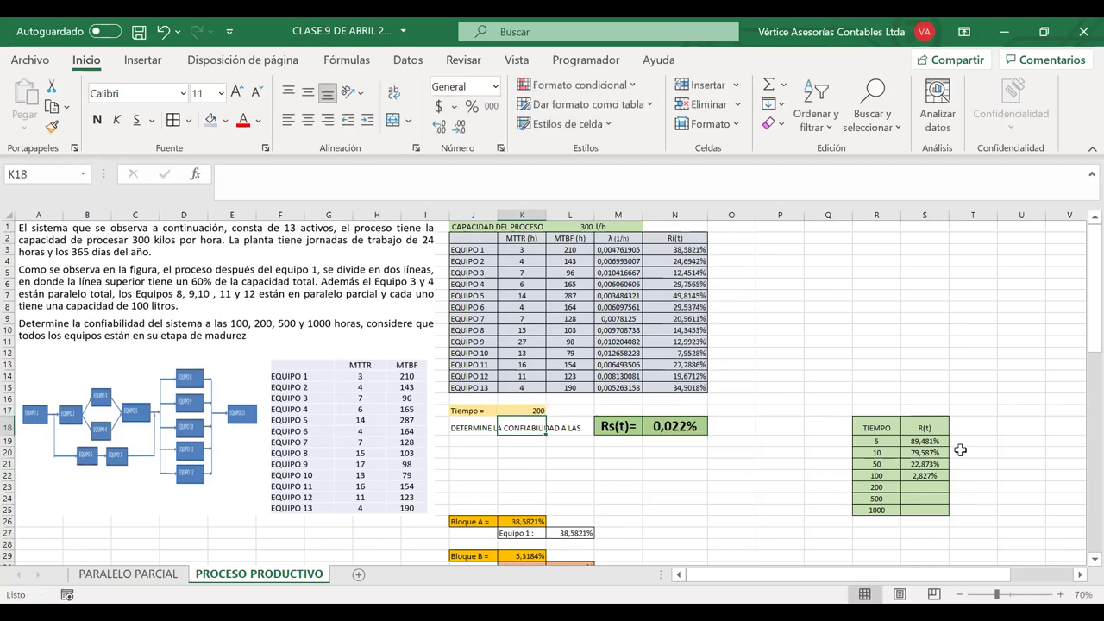
click(925, 486)
text(0,)
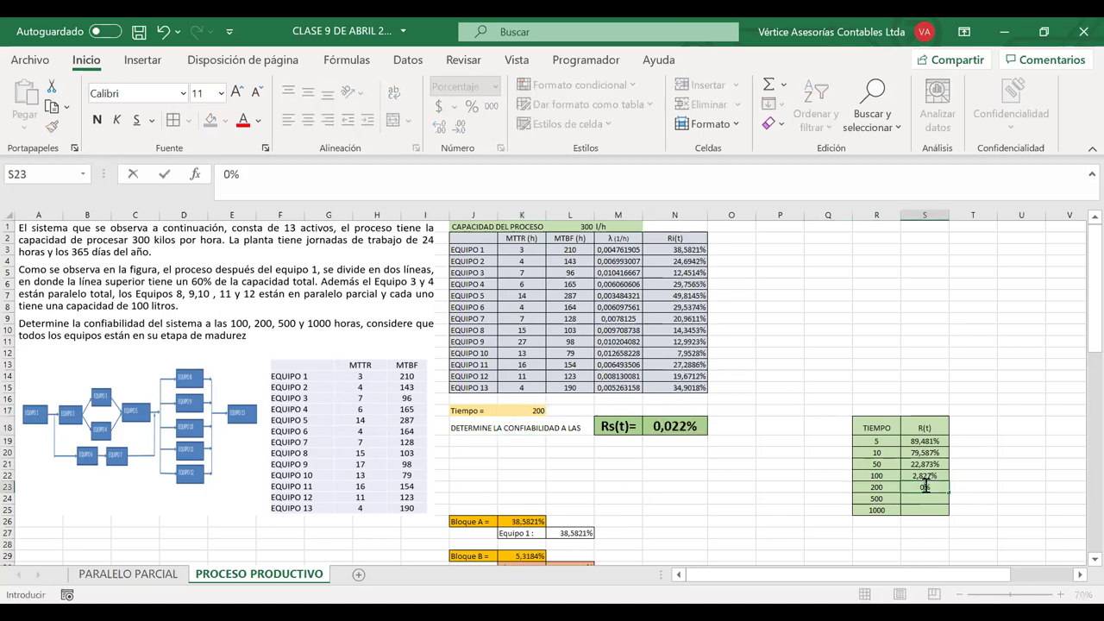
text(22)
key(BackSpace)
key(BackSpace)
text(022)
key(Return)
- Set Tiempo in K17 to 500, then widen column N and show Rs(t) in N18 with nine decimals
click(536, 412)
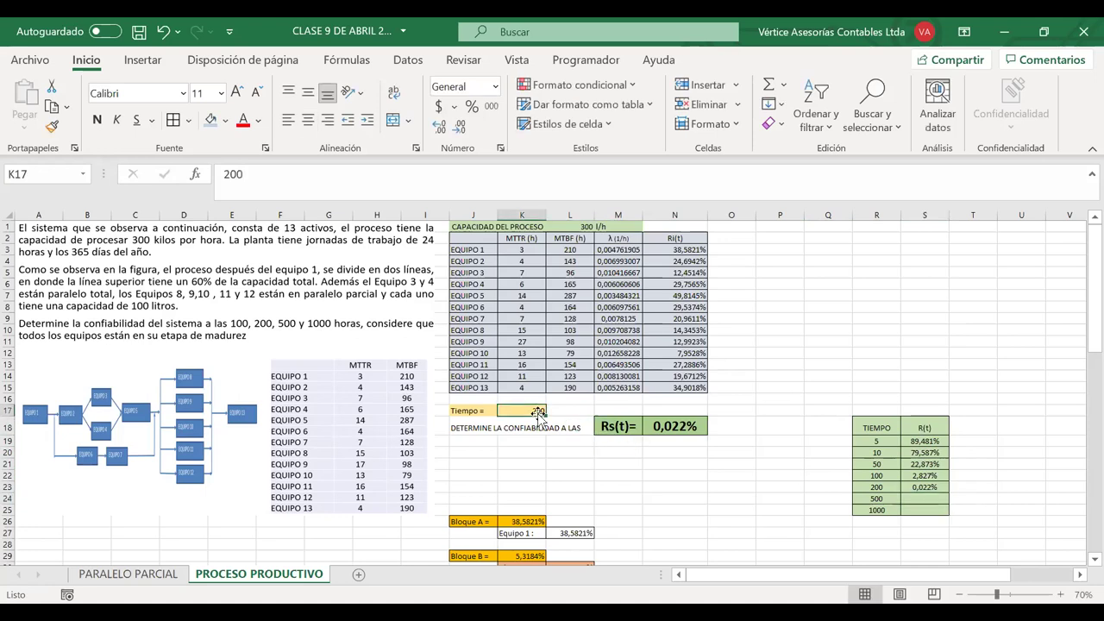
text(500)
key(Return)
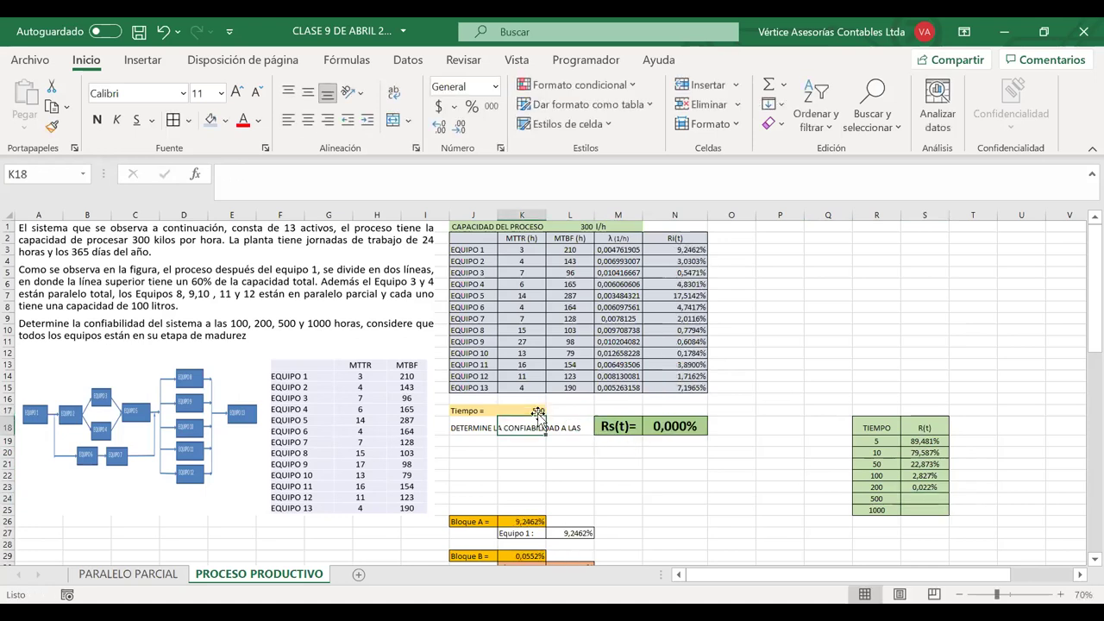
click(690, 420)
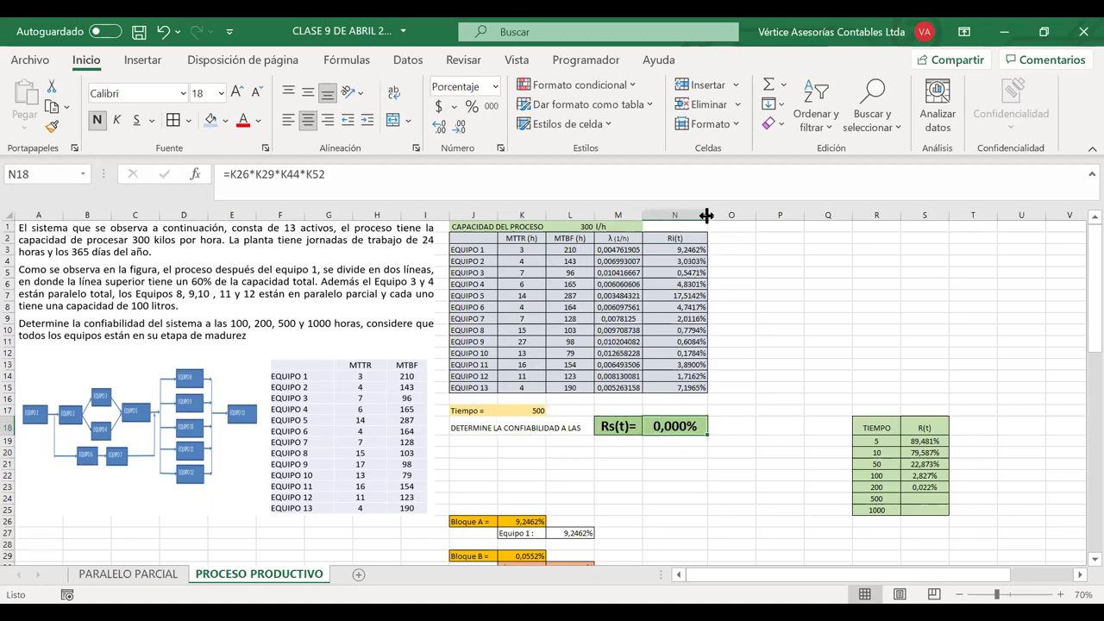
drag(706, 215, 742, 215)
click(438, 129)
click(438, 129)
click(438, 129)
click(438, 128)
click(438, 128)
click(438, 128)
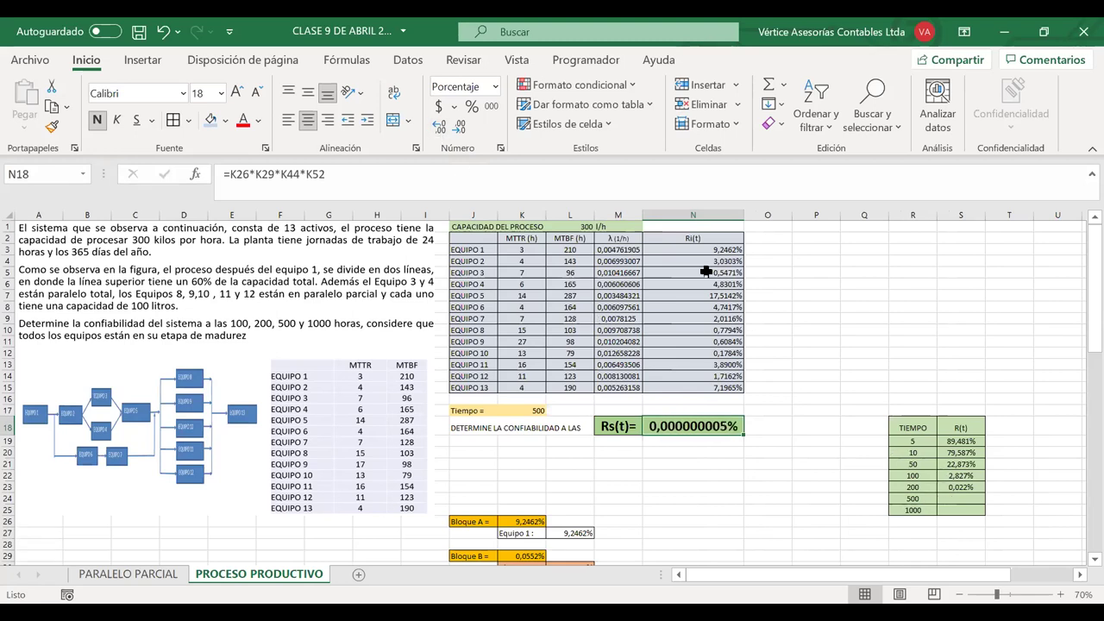
drag(901, 498, 963, 509)
click(961, 498)
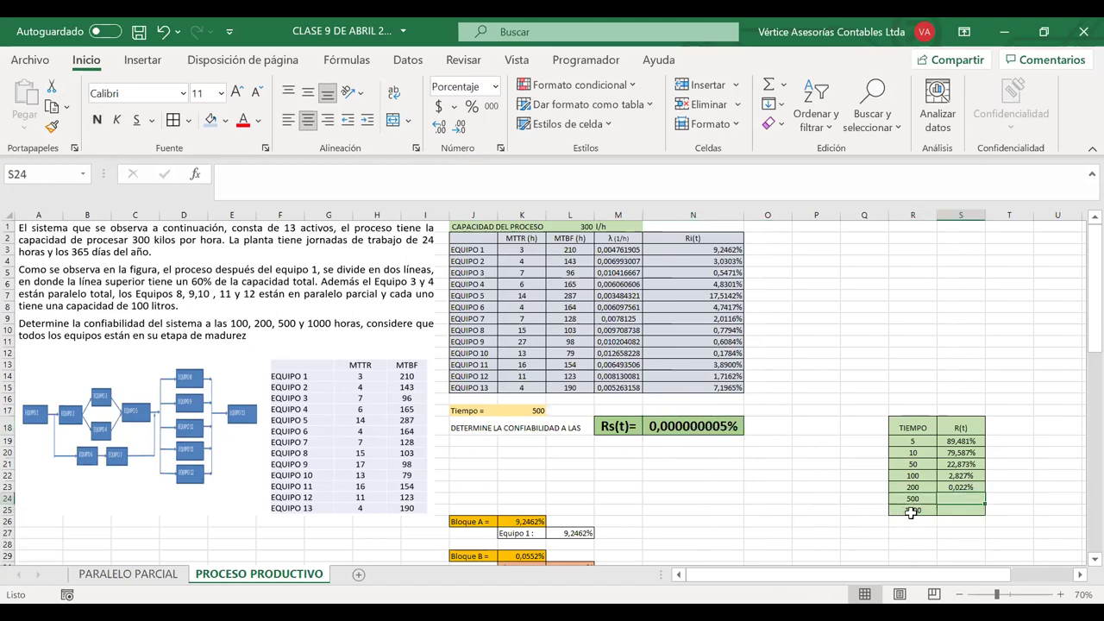
drag(964, 484, 916, 442)
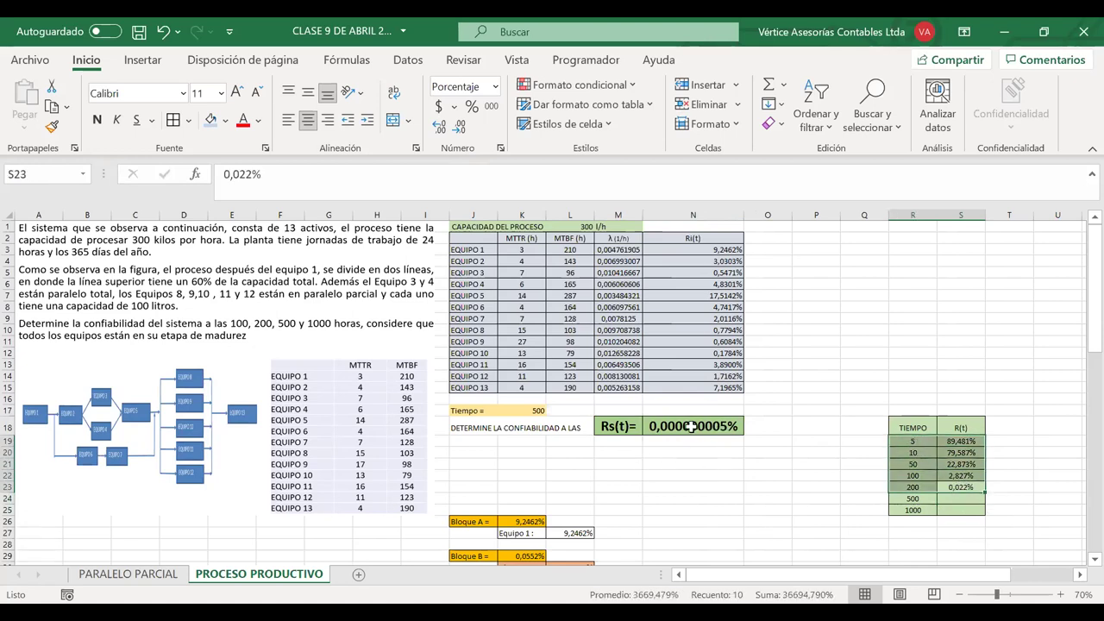
- Set Tiempo in K17 to 720 to evaluate the system reliability Rs(t) at that time
click(524, 409)
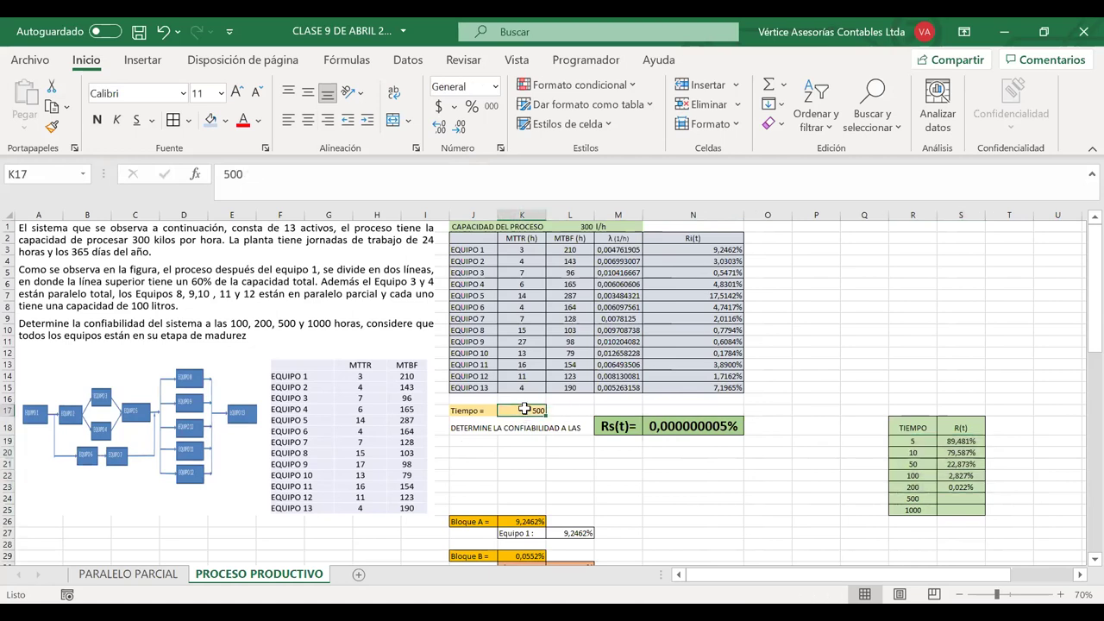
text(1)
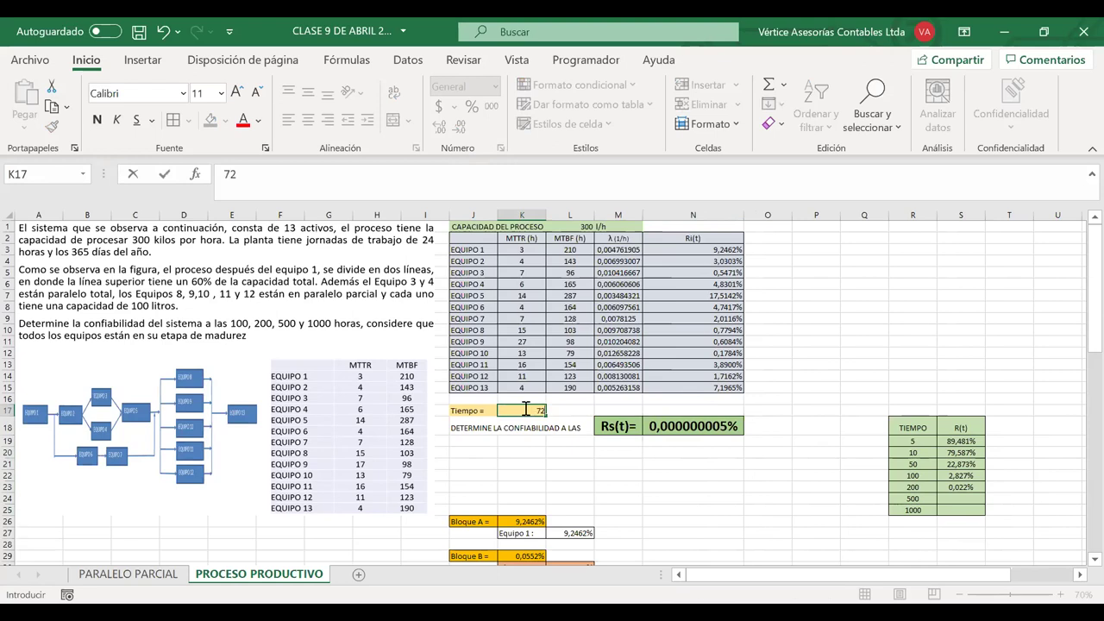
text(20)
key(Return)
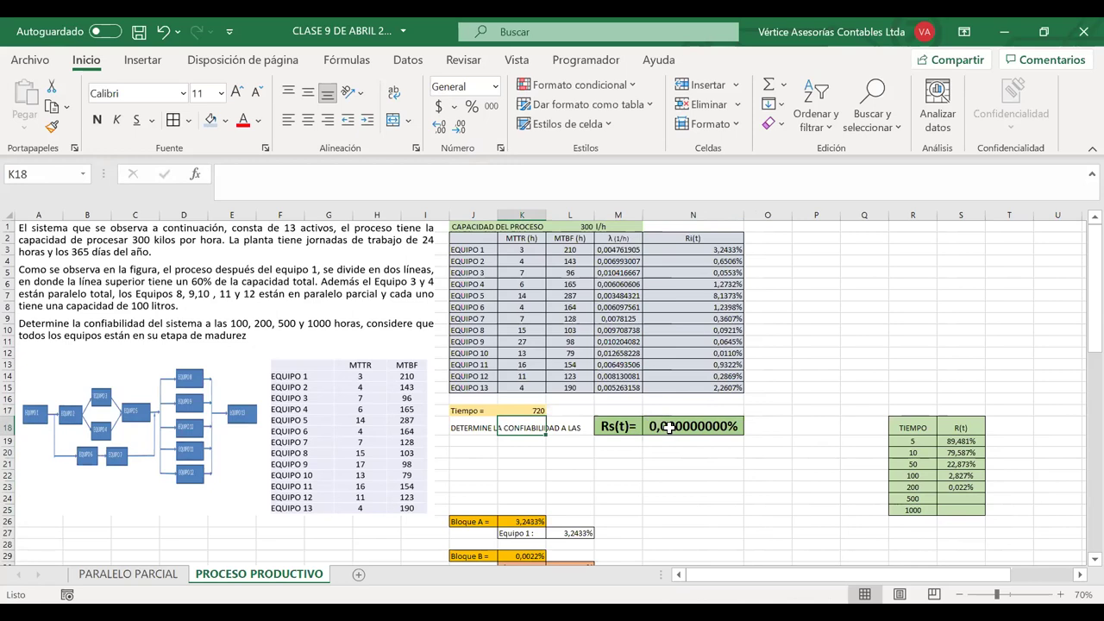
click(728, 426)
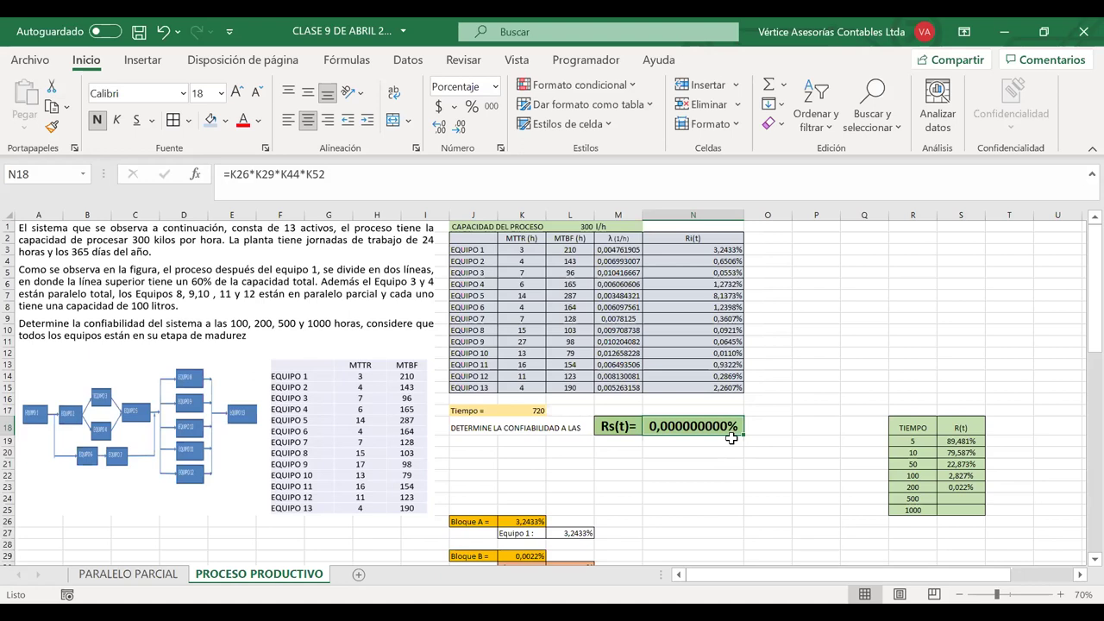
text(24)
key(Return)
double_click(670, 425)
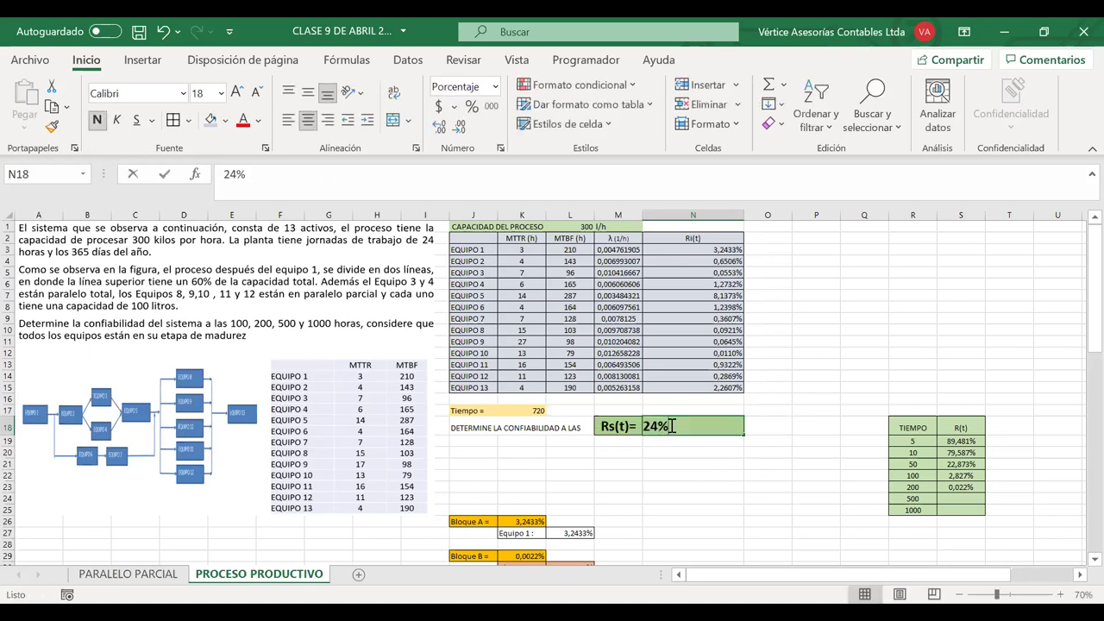
key(Escape)
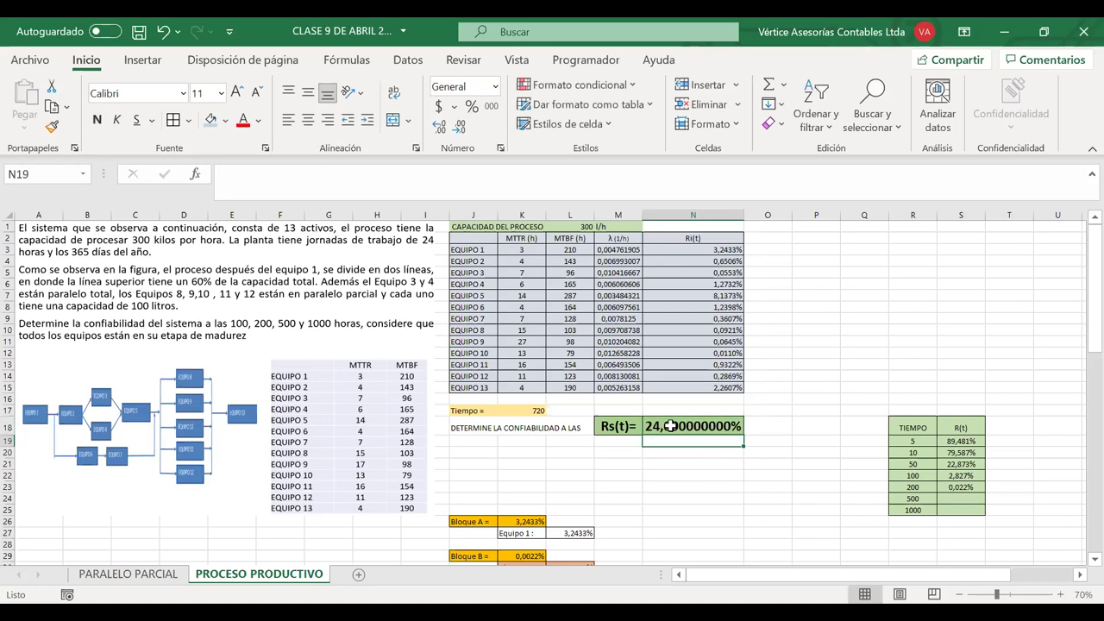
key(ctrl+z)
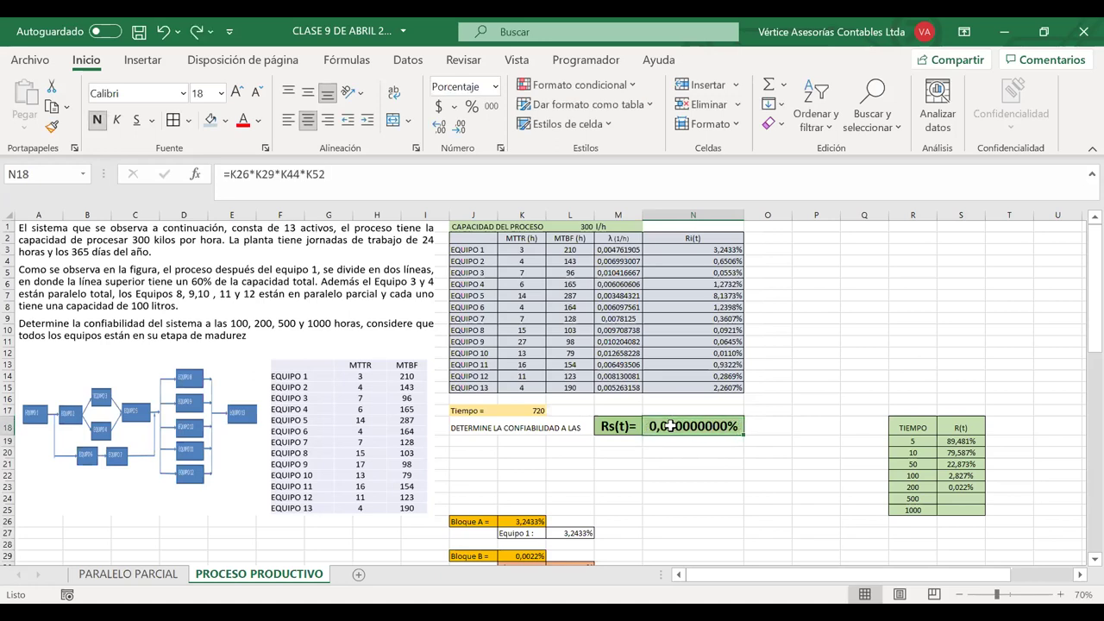
- Evaluate Rs(t) at 24 hours and again at 12 hours by changing Tiempo in K17
click(525, 411)
text(2)
key(Return)
click(668, 425)
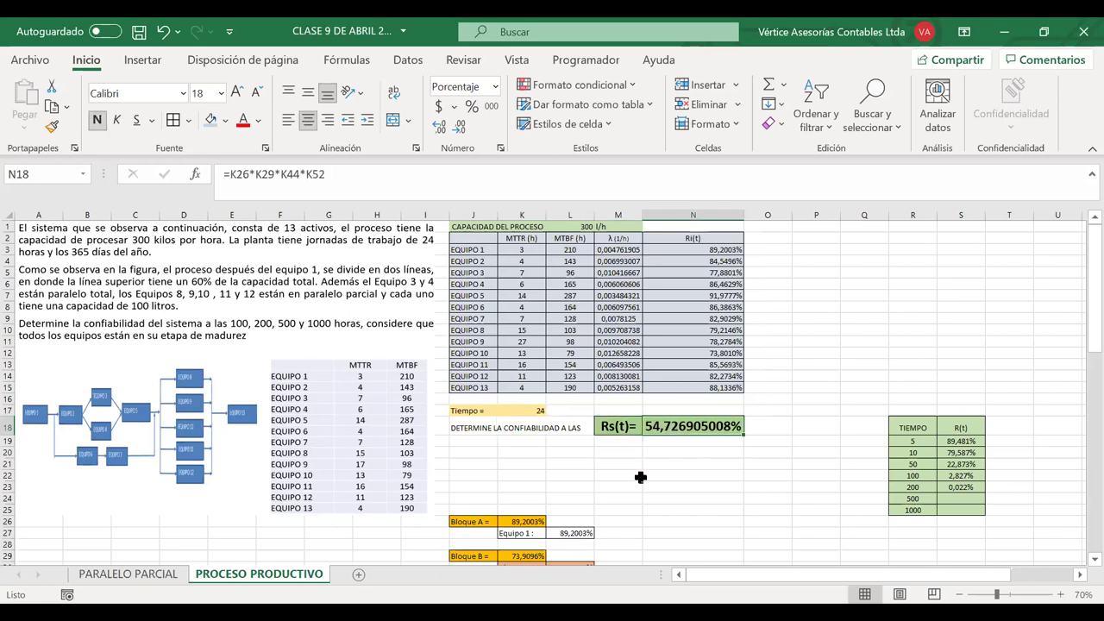
click(529, 411)
text(12)
key(Return)
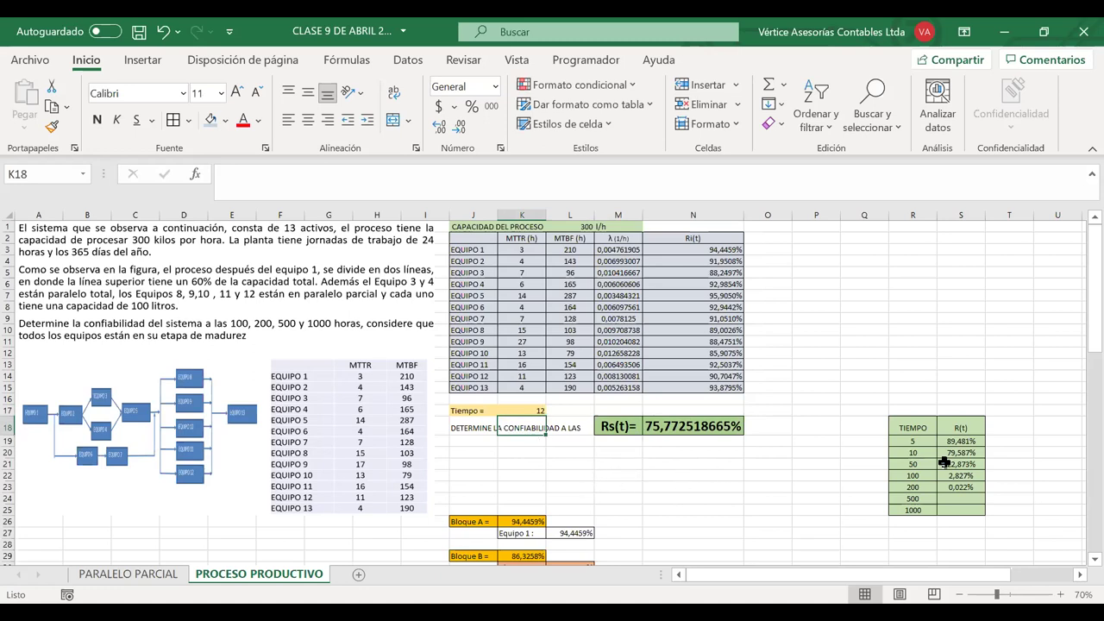
- Insert a smooth-line scatter chart of the TIEMPO and R(t) data in R19:S23 and place it above that table
scroll(944, 462, right, 4)
drag(726, 440, 768, 497)
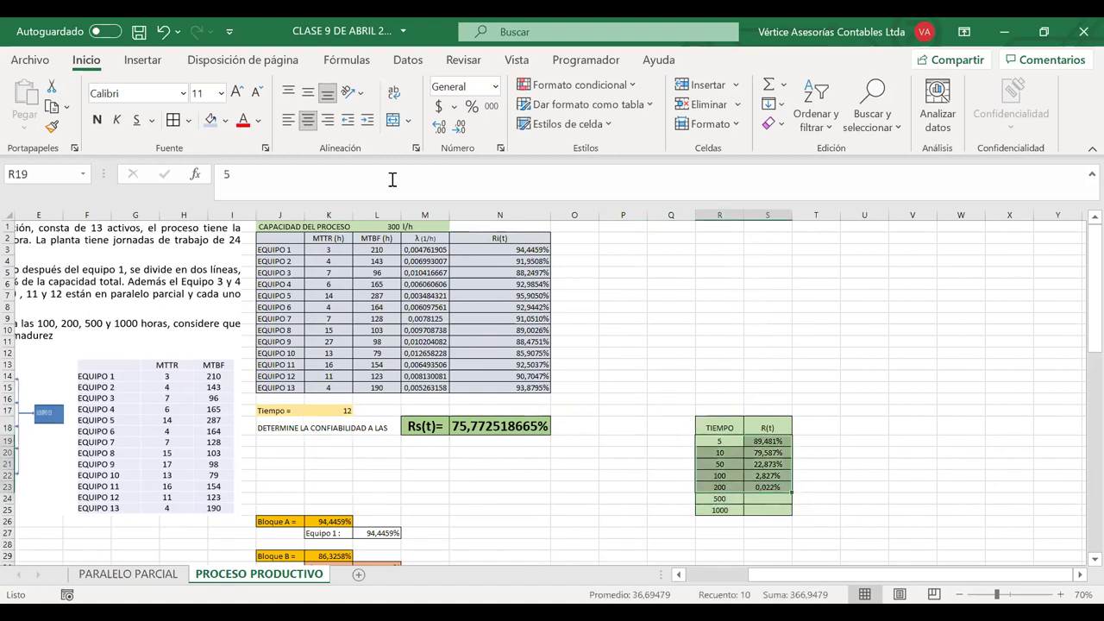
click(143, 62)
click(452, 126)
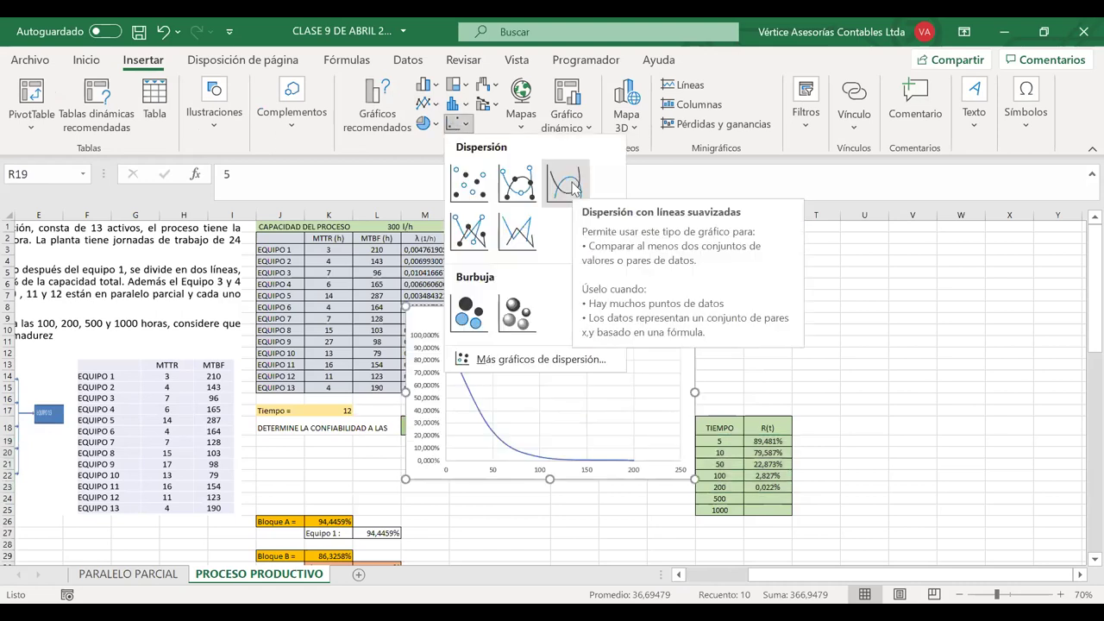
click(571, 188)
drag(613, 313, 948, 244)
click(861, 454)
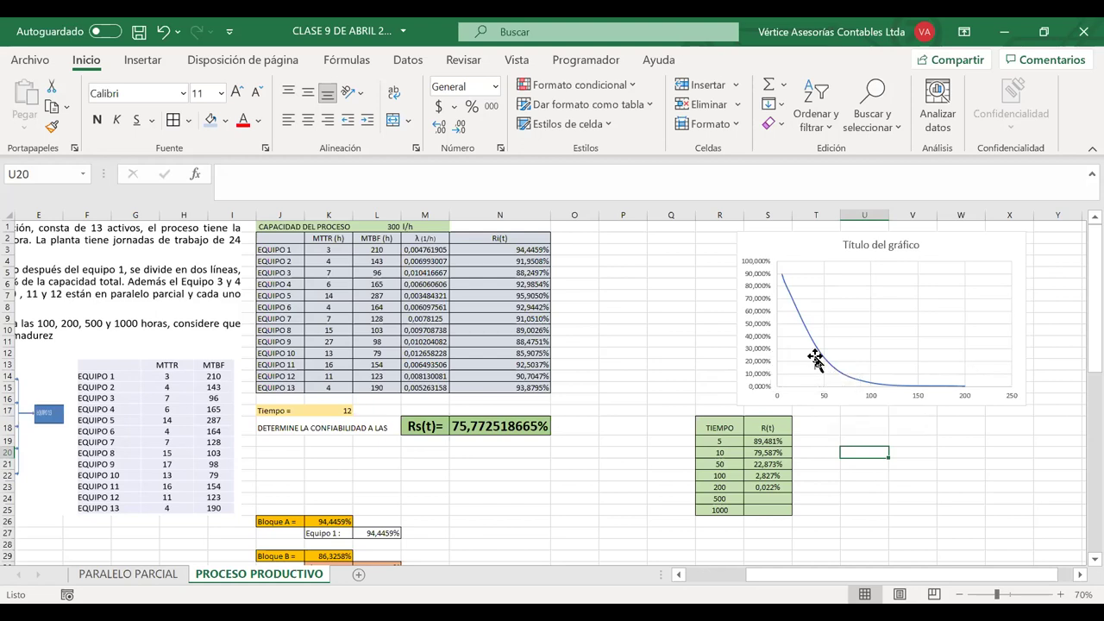
- Set the maximum of the reliability chart's horizontal axis to 50
click(919, 399)
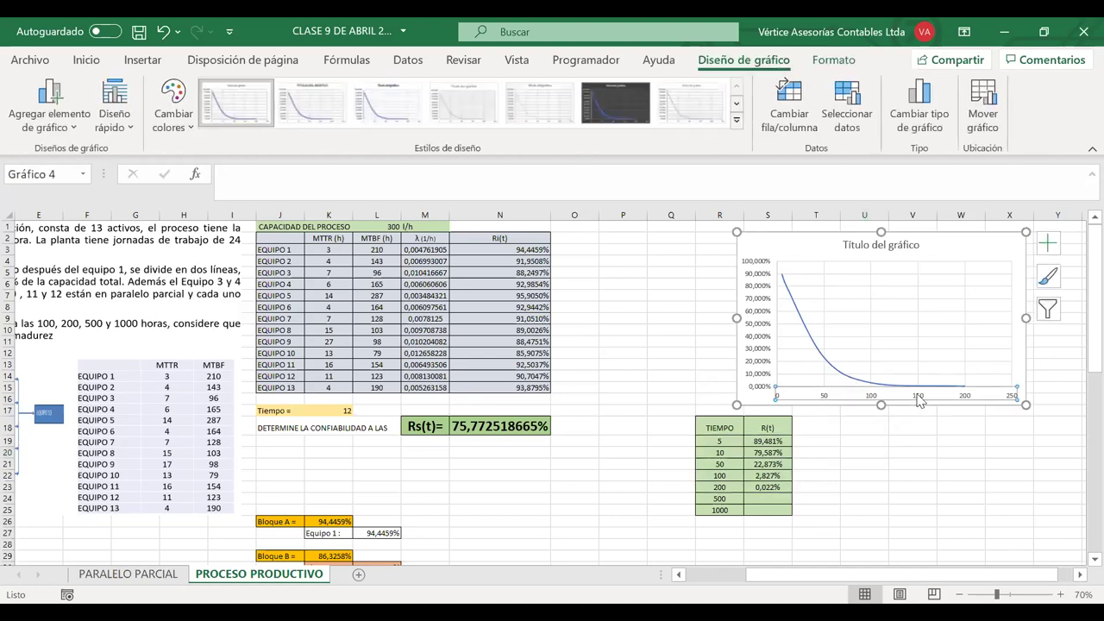
right_click(918, 399)
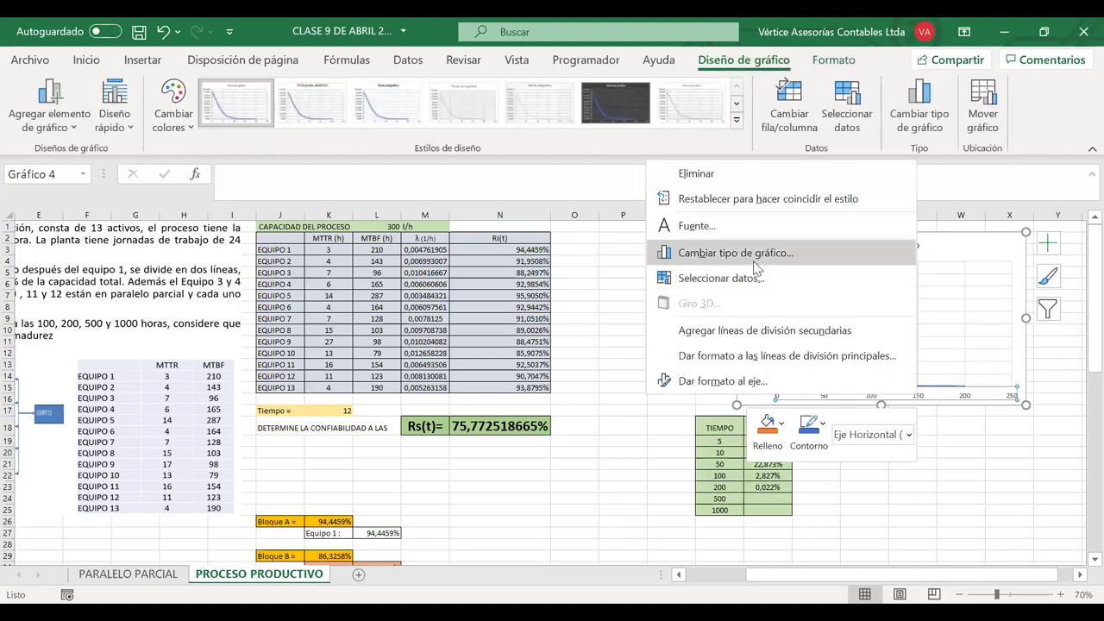
click(732, 381)
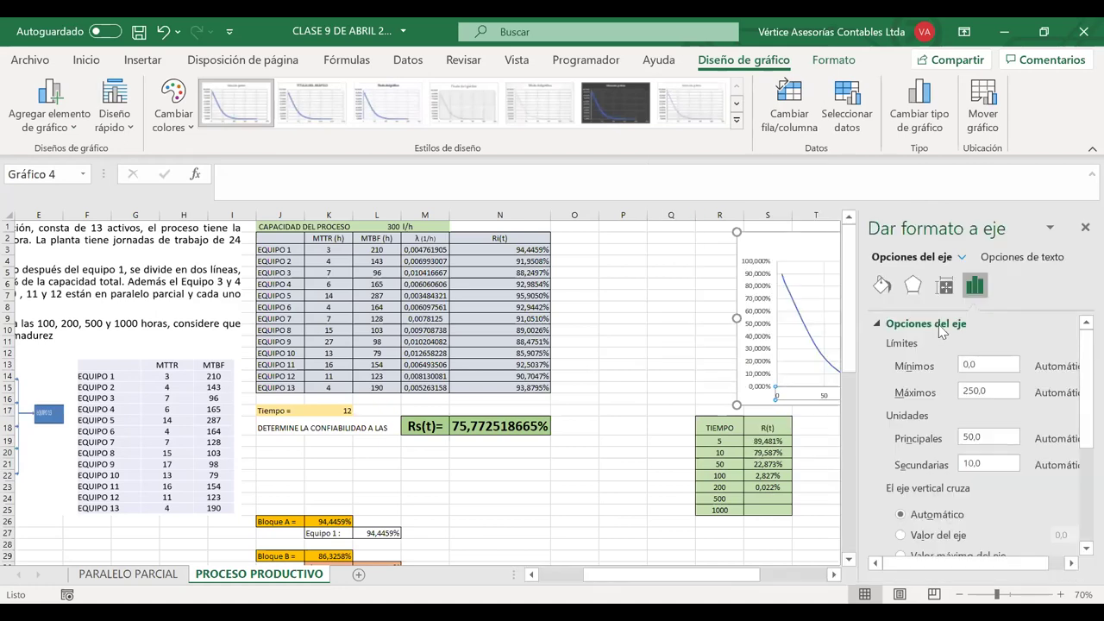
double_click(986, 389)
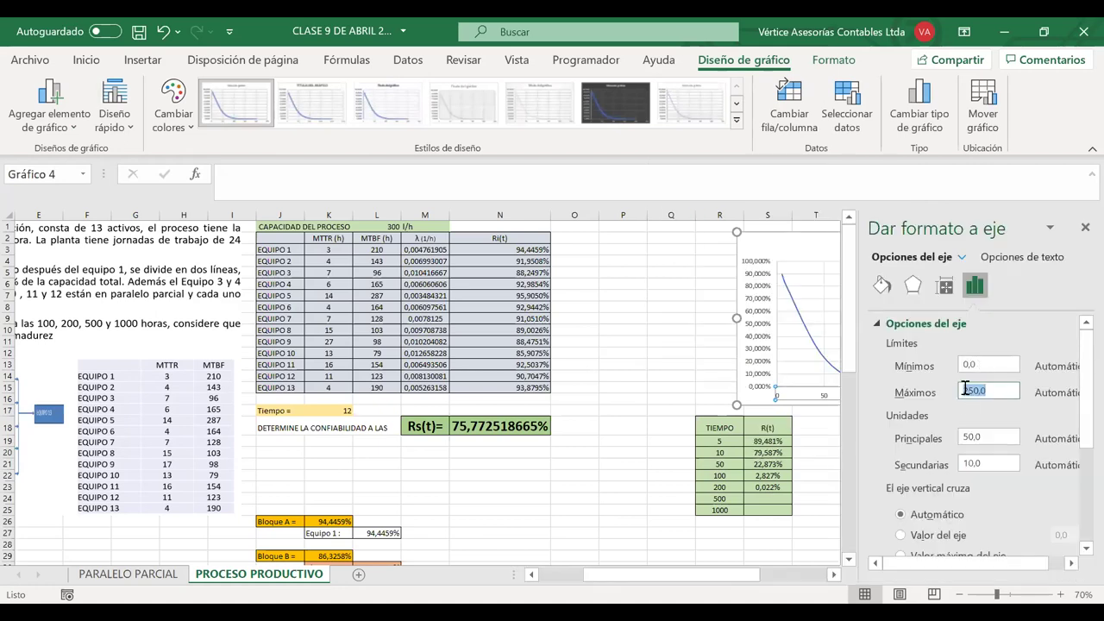
text(50)
key(Return)
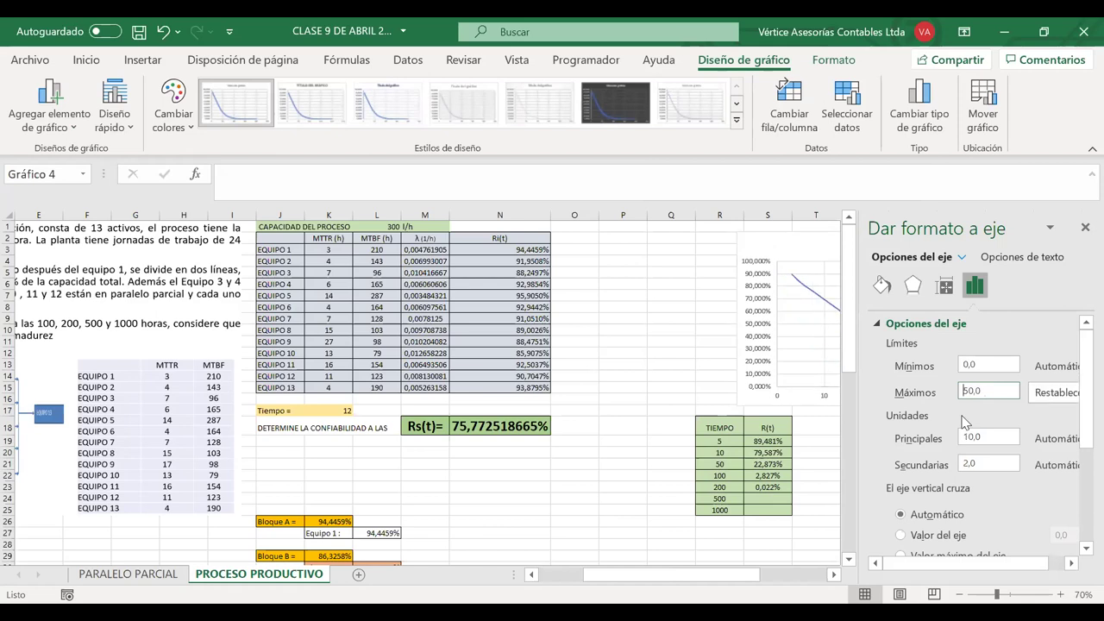
click(1082, 227)
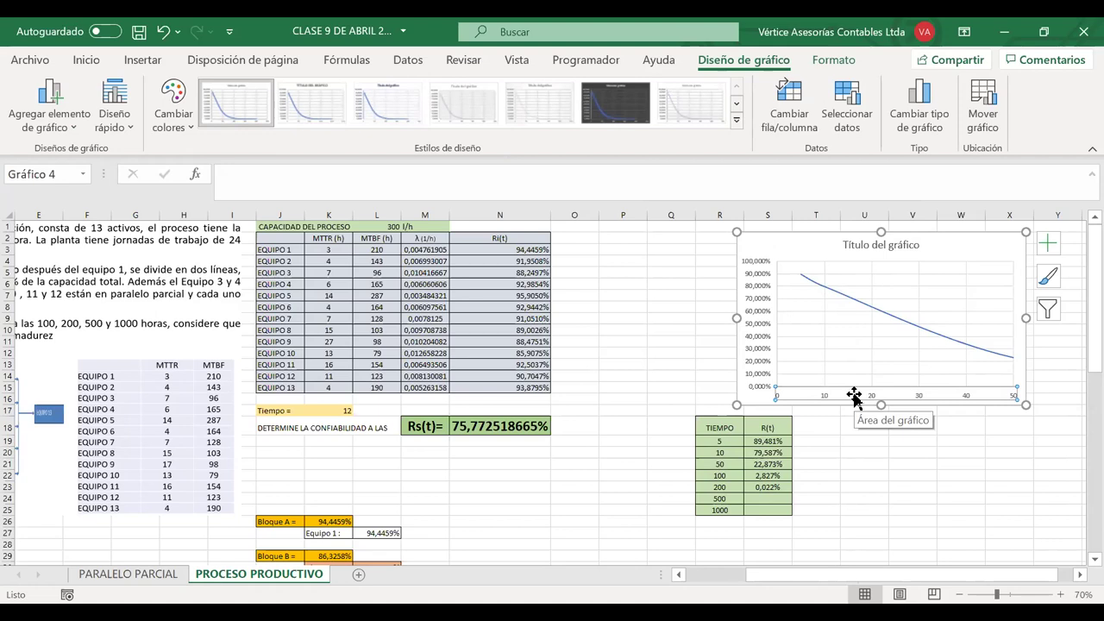
- Evaluate Rs(t) at 17 hours and again at 10 hours by changing Tiempo in K17
click(332, 411)
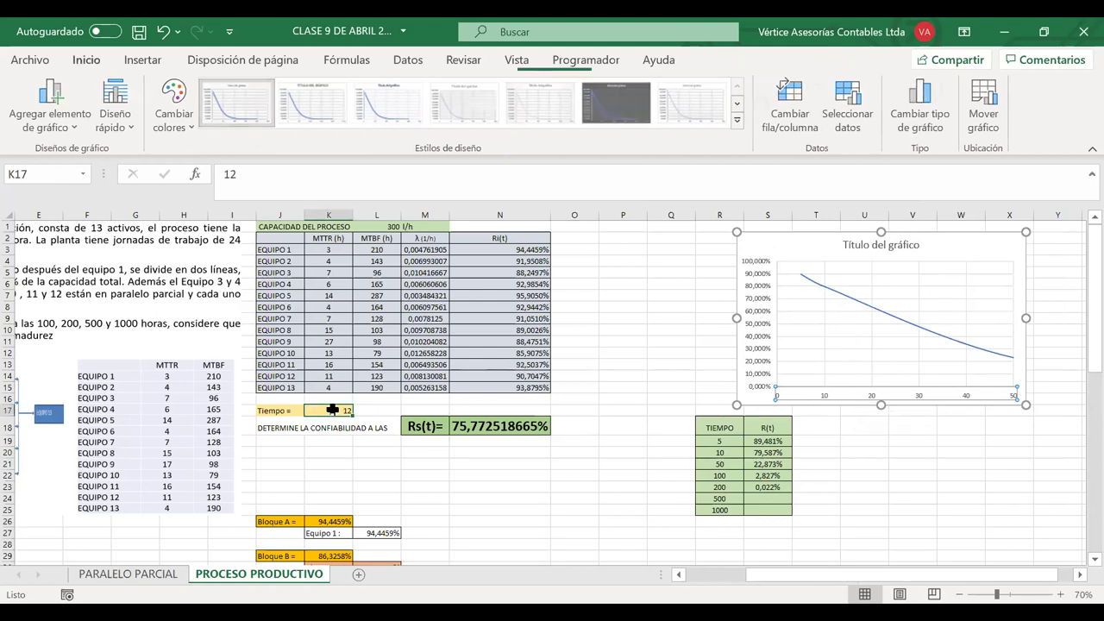
text(17)
key(Return)
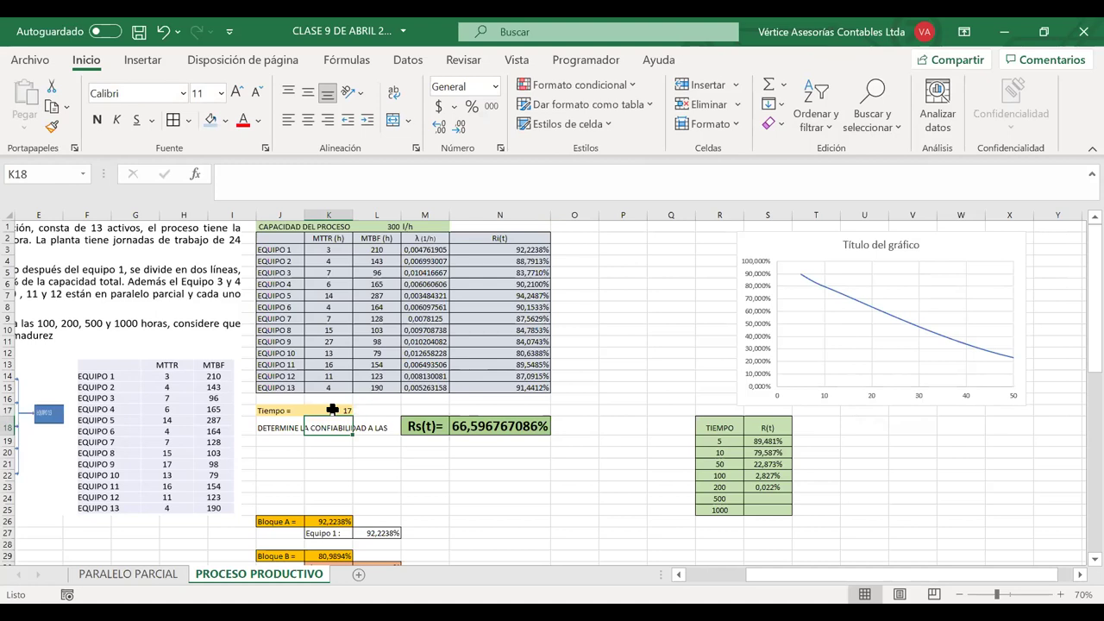
click(332, 412)
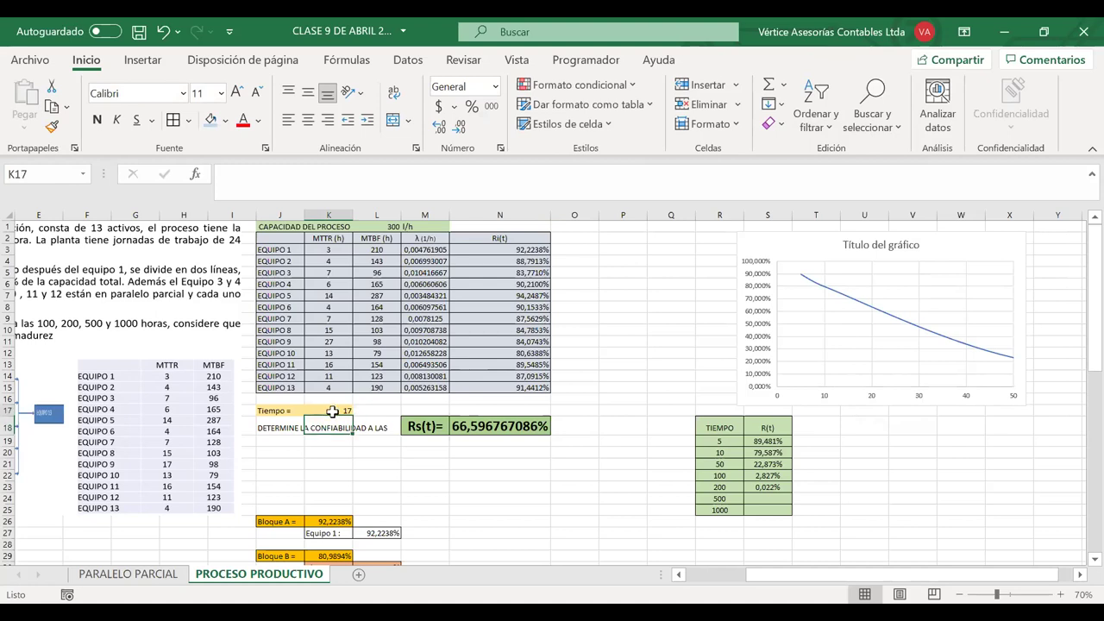
right_click(332, 411)
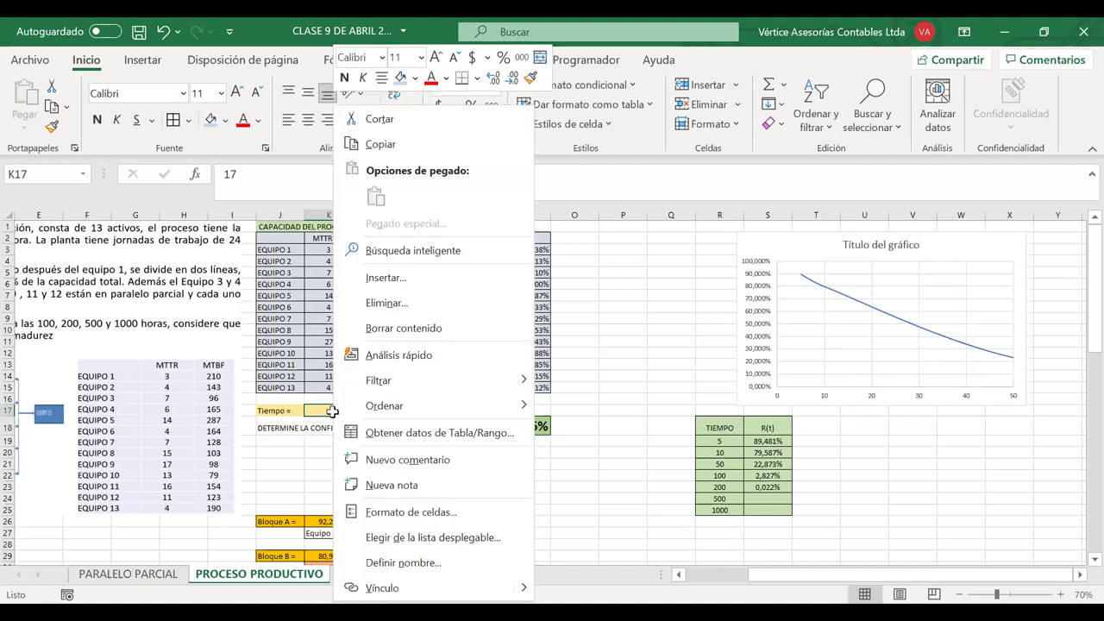
key(Escape)
text(10)
key(Return)
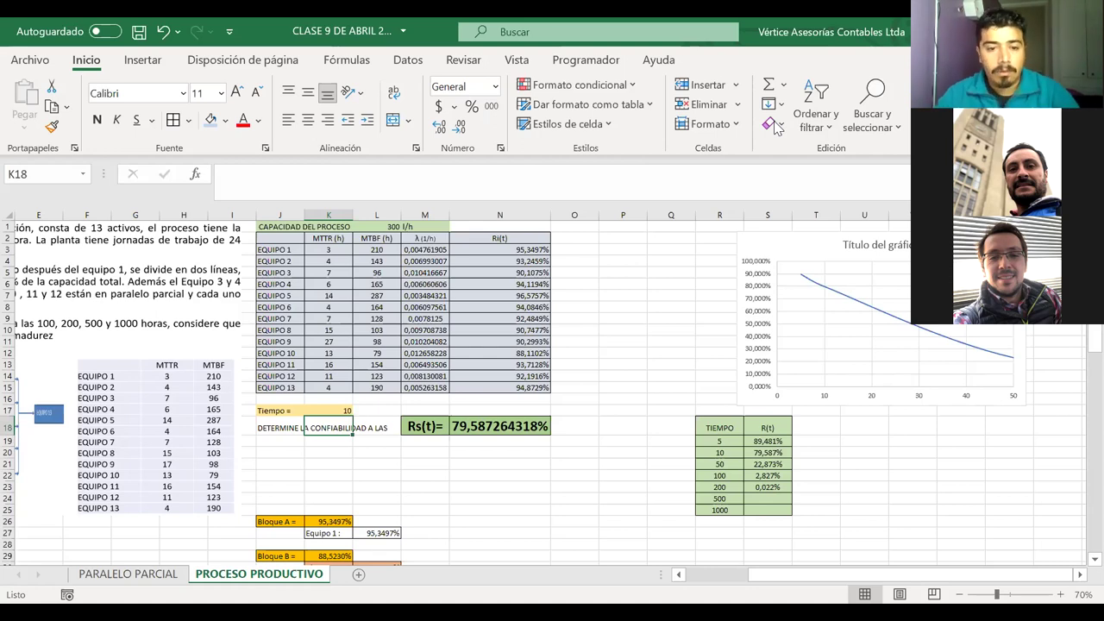
- Merge and center the "DETERMINE LA CONFIABILIDAD A LAS" label across J18:L18 and save the workbook
click(525, 466)
click(274, 428)
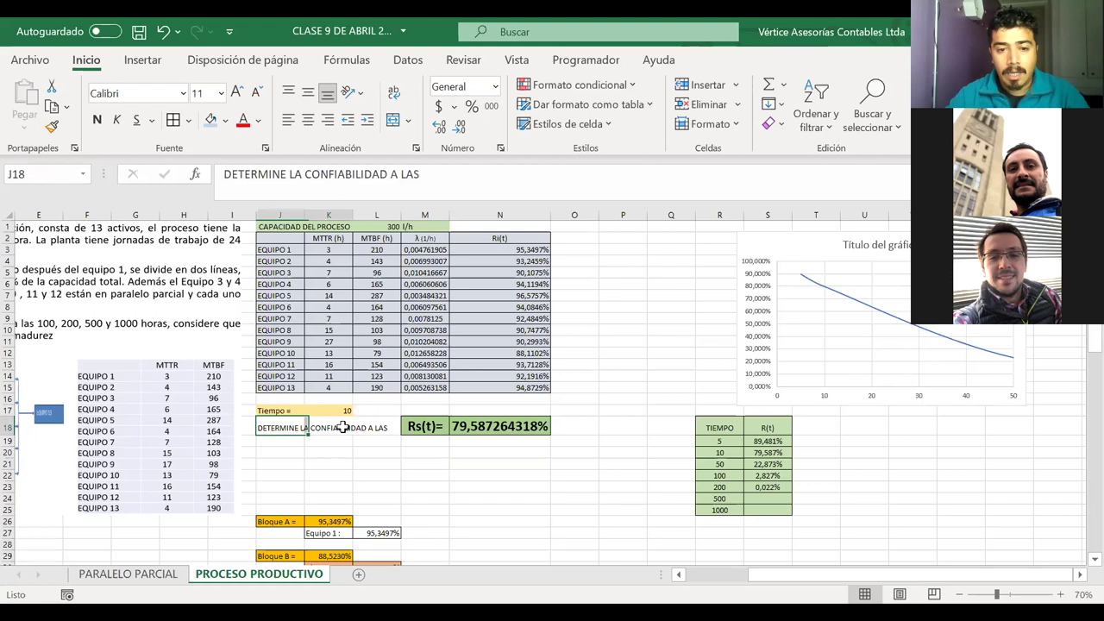
drag(342, 427, 380, 428)
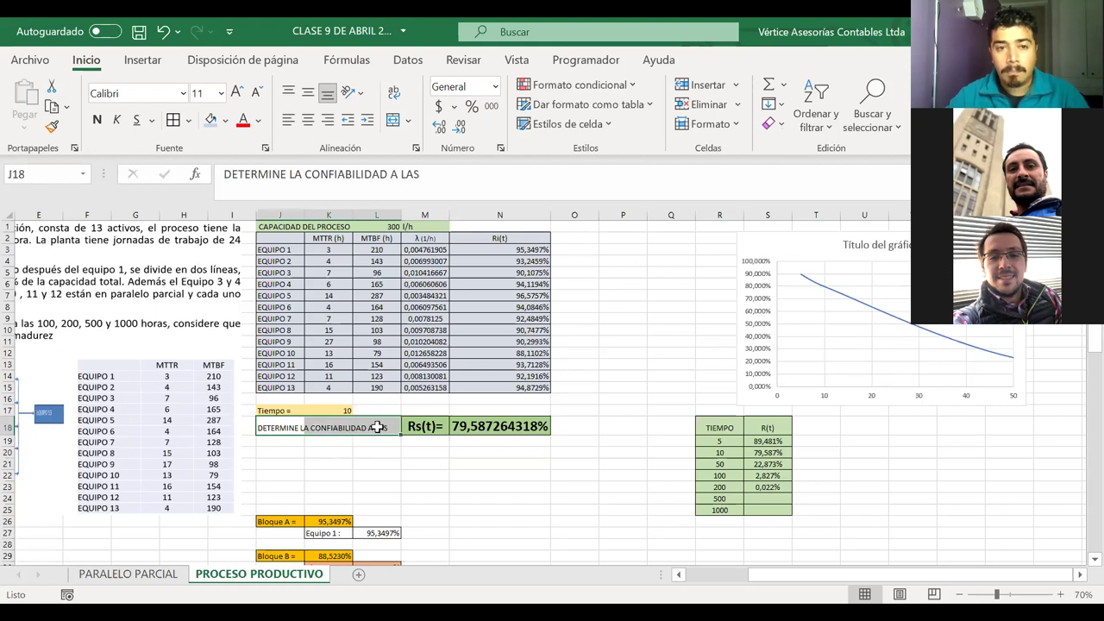
click(390, 122)
click(662, 411)
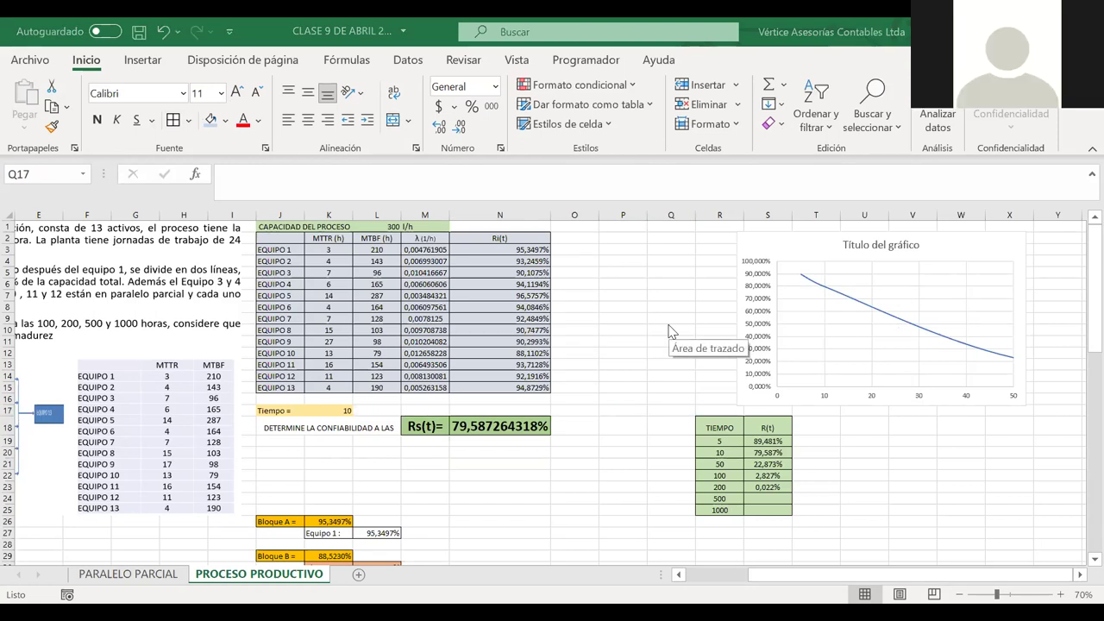
scroll(671, 331, left, 4)
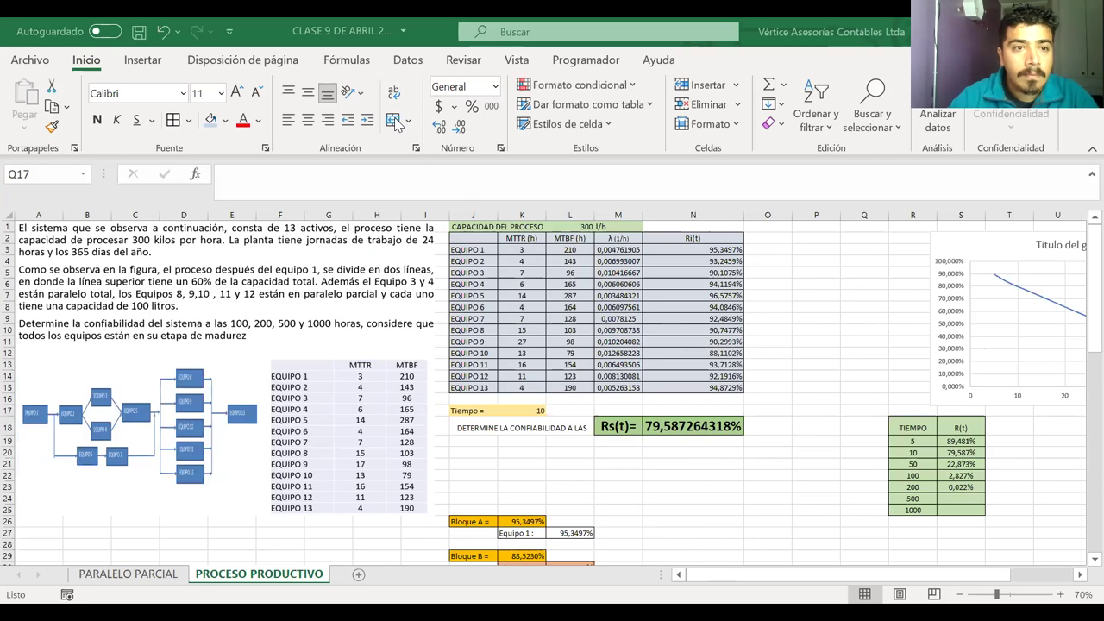
click(138, 34)
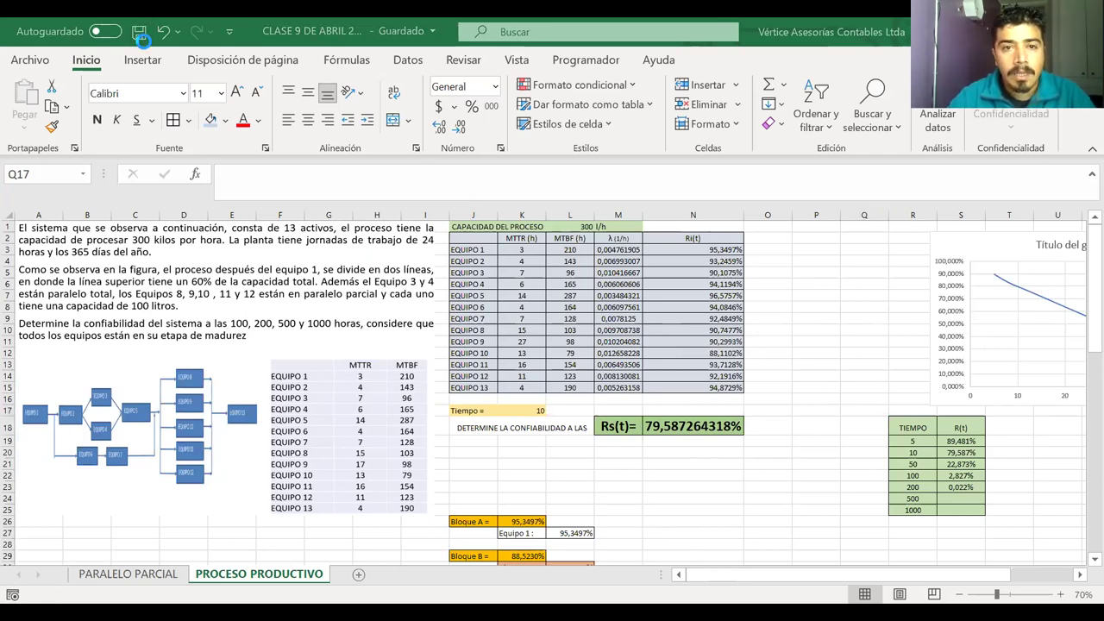
- Review the reliability results and chart, and switch to the PowerPoint presentation showing the 13-asset exercise statement
click(506, 362)
scroll(506, 362, down, 1)
scroll(505, 362, right, 5)
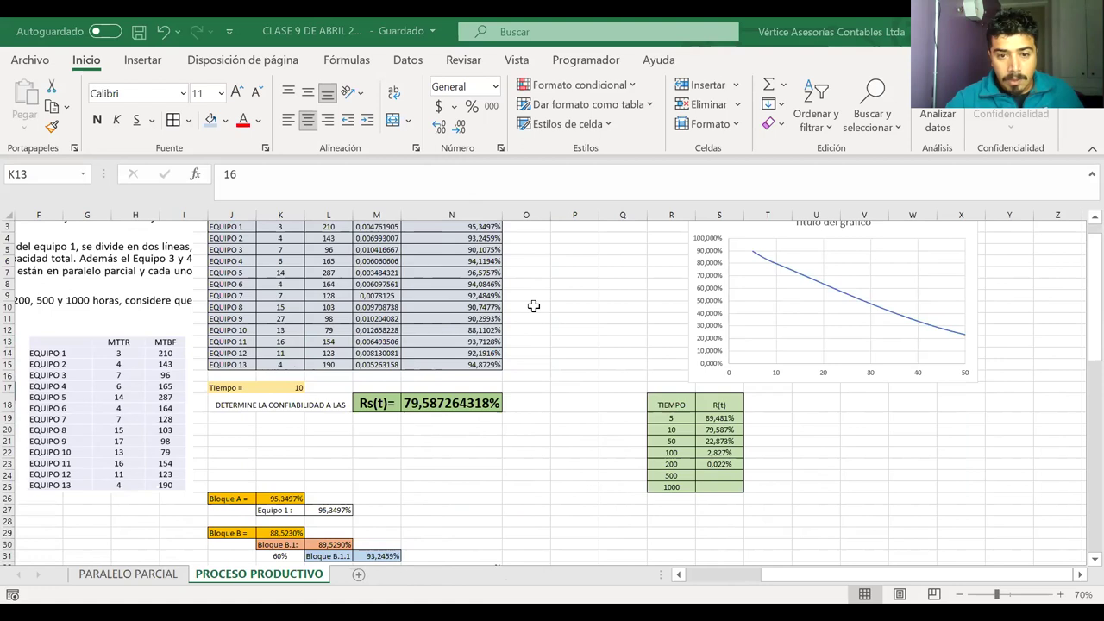
key(alt+Tab)
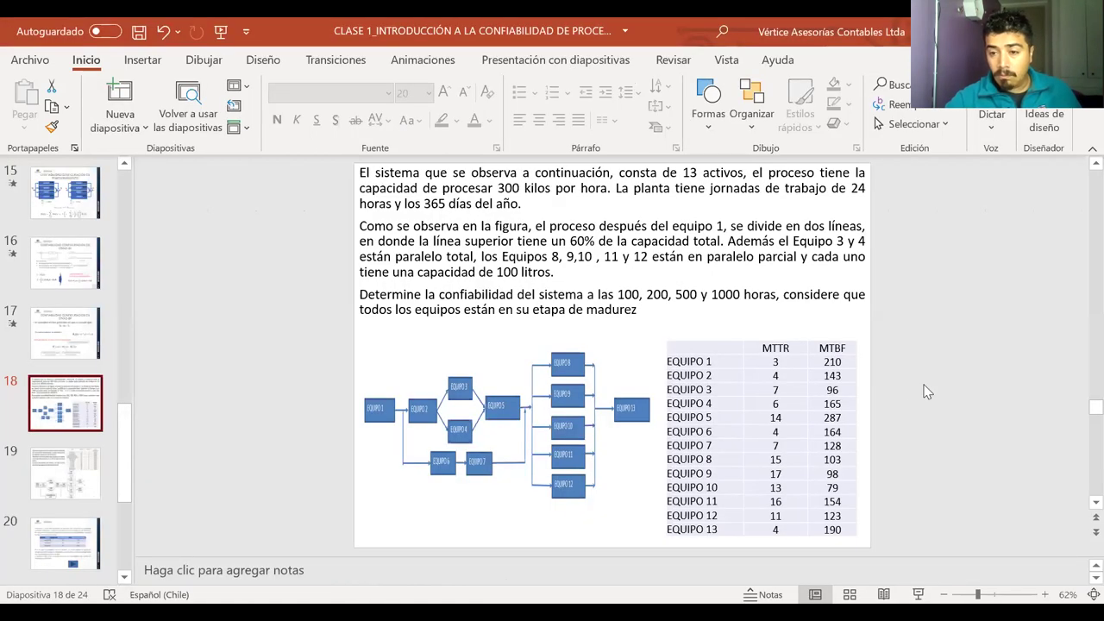